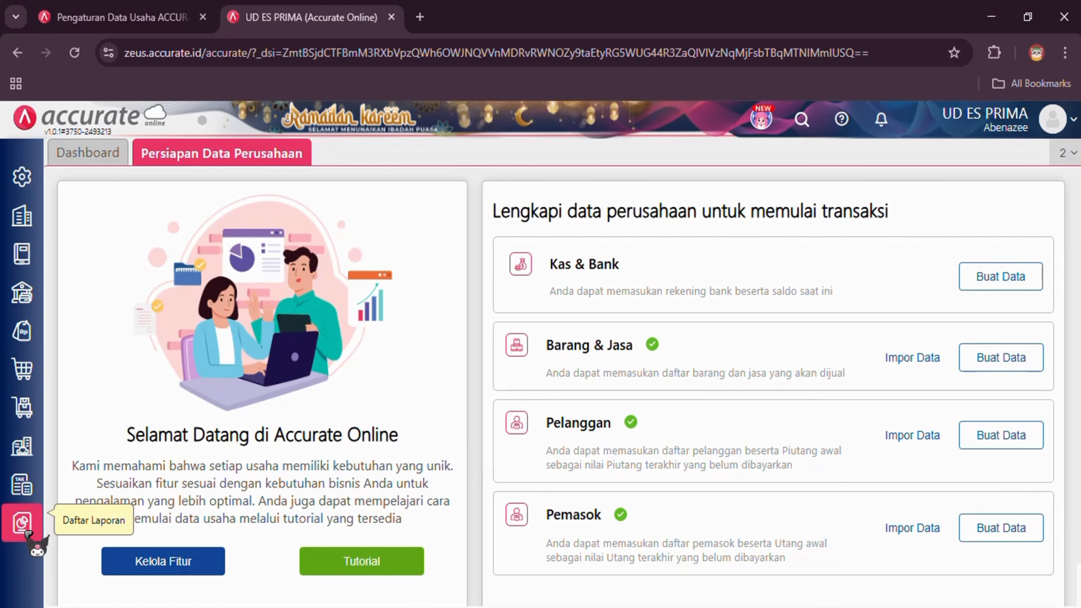
# Open the Daftar Laporan report list showing the Keuangan reports.
pyautogui.click(22, 526)
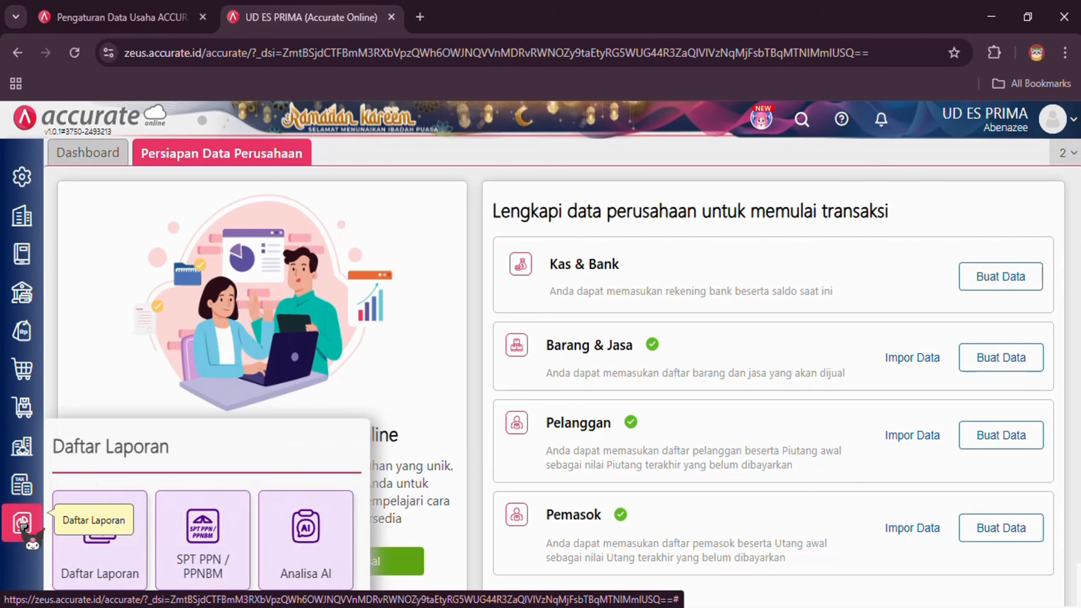
pyautogui.click(106, 539)
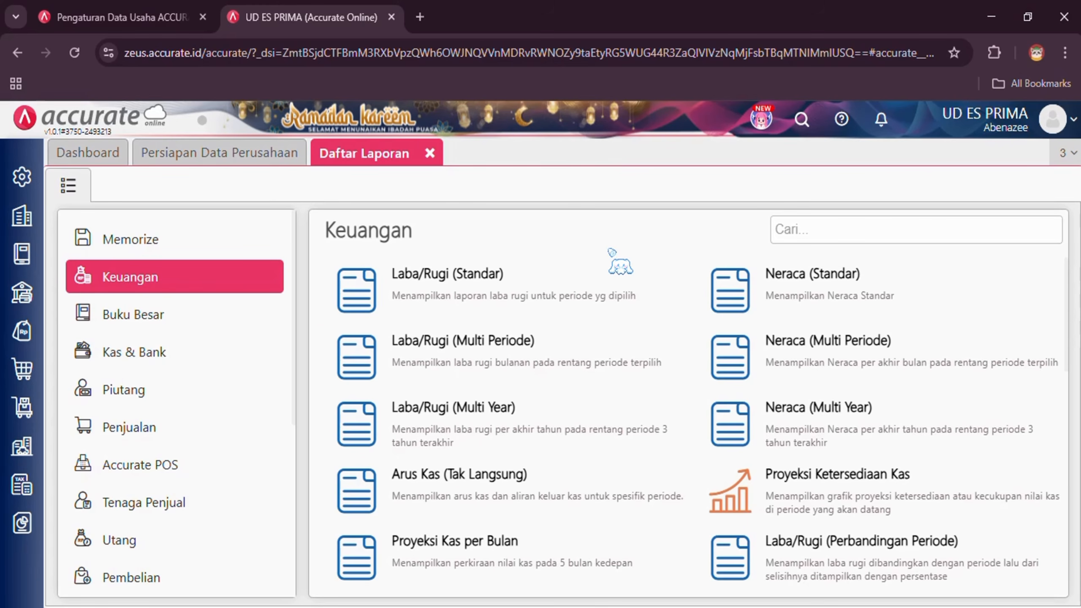
pyautogui.click(585, 292)
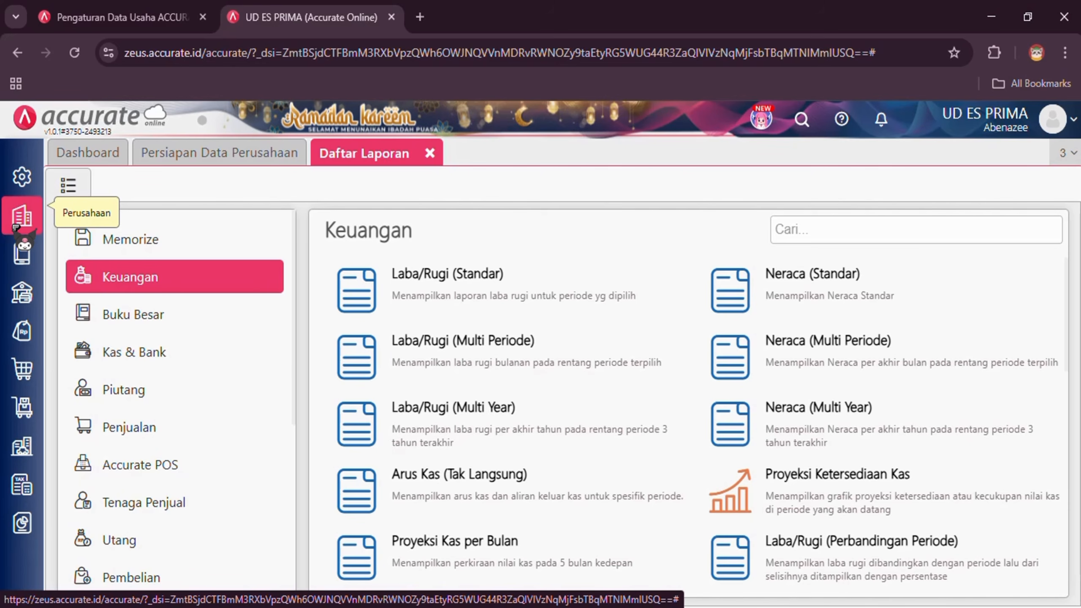
# Open the company's Preferensi page with the general company information.
pyautogui.click(16, 227)
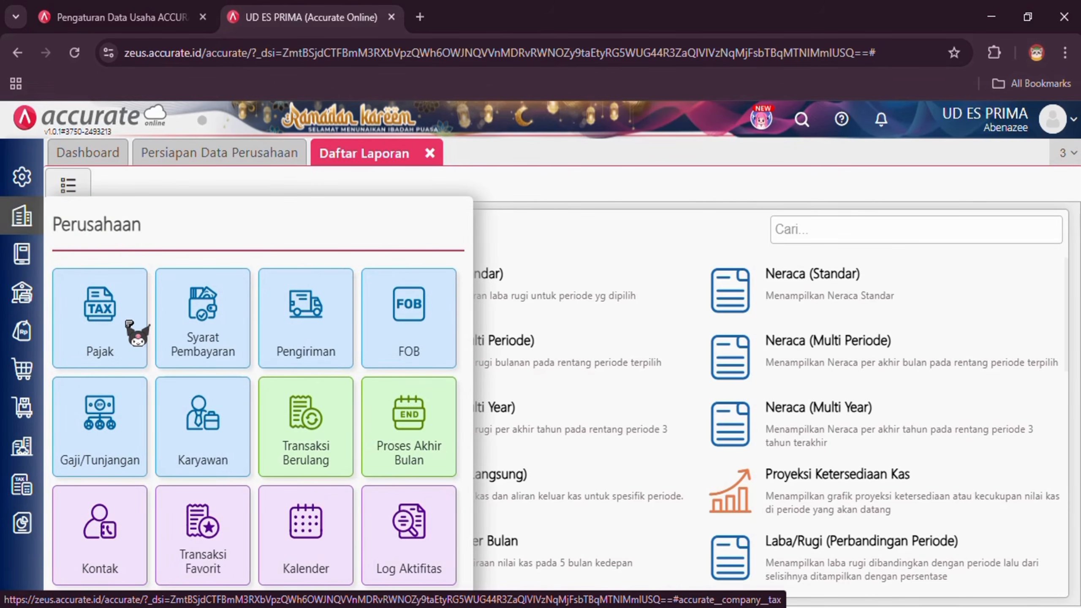
pyautogui.click(37, 182)
pyautogui.click(103, 302)
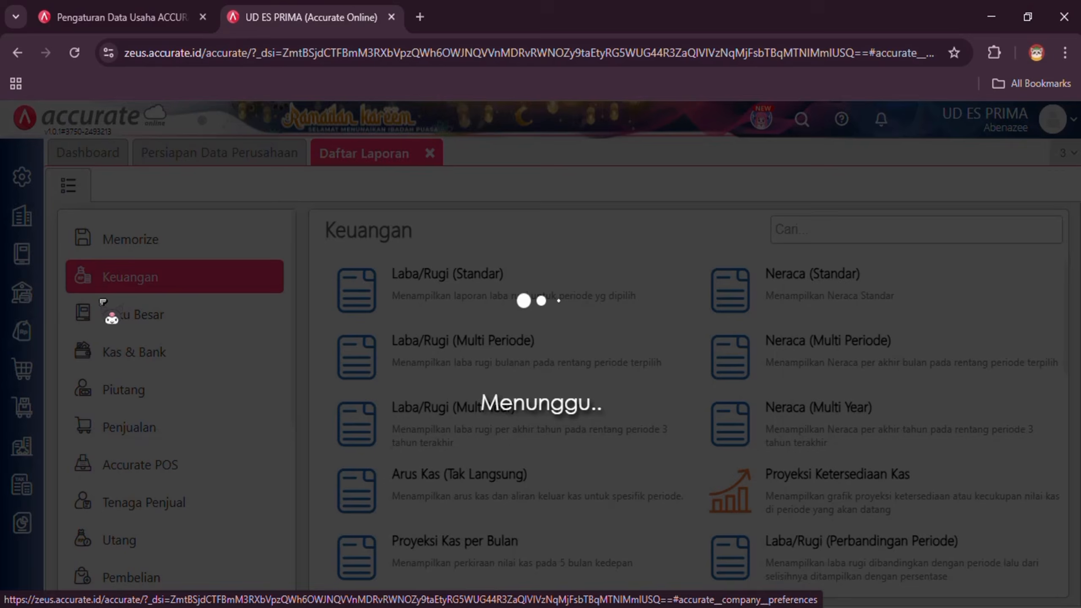
# Switch to P3-SPK Akuntansi.pdf and examine the account, inventory, receivable and payable balance lists and the first cash payment voucher.
pyautogui.hotkey('alt', 'Tab')
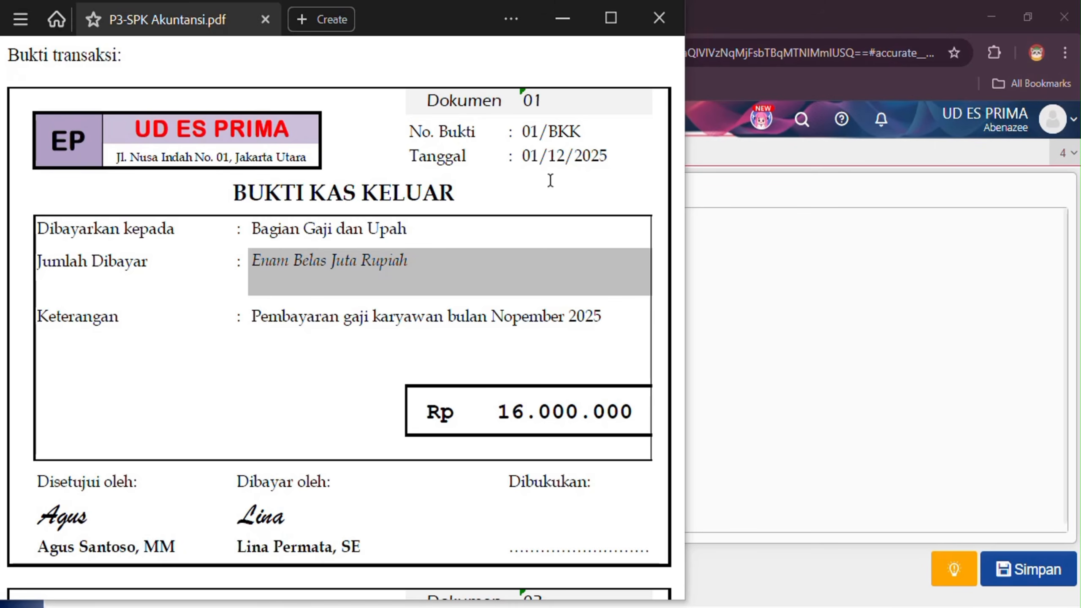
pyautogui.scroll(8, 411, 326)
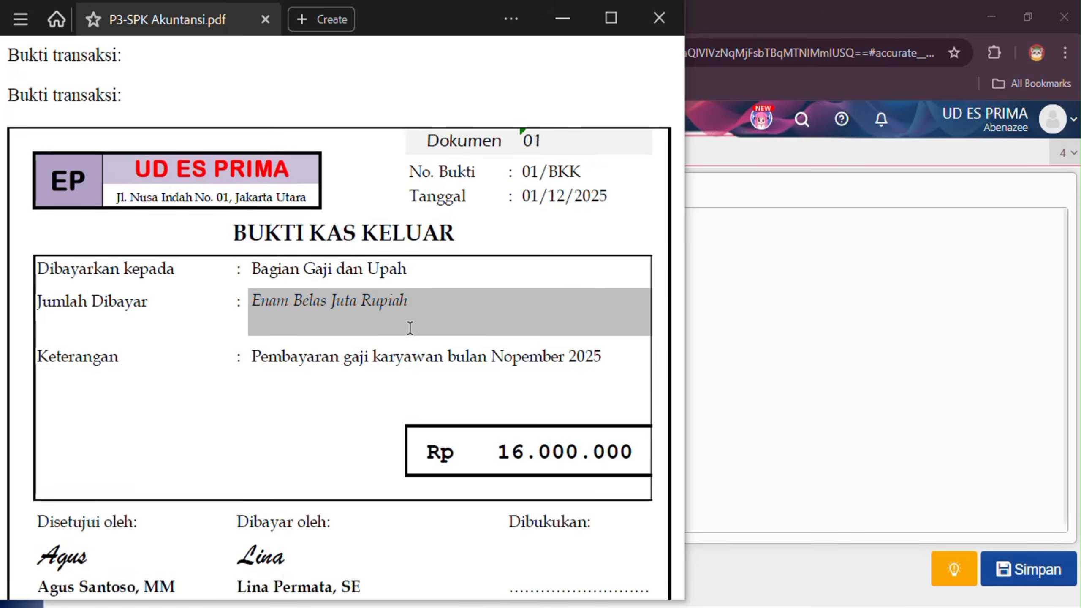
pyautogui.scroll(15, 410, 331)
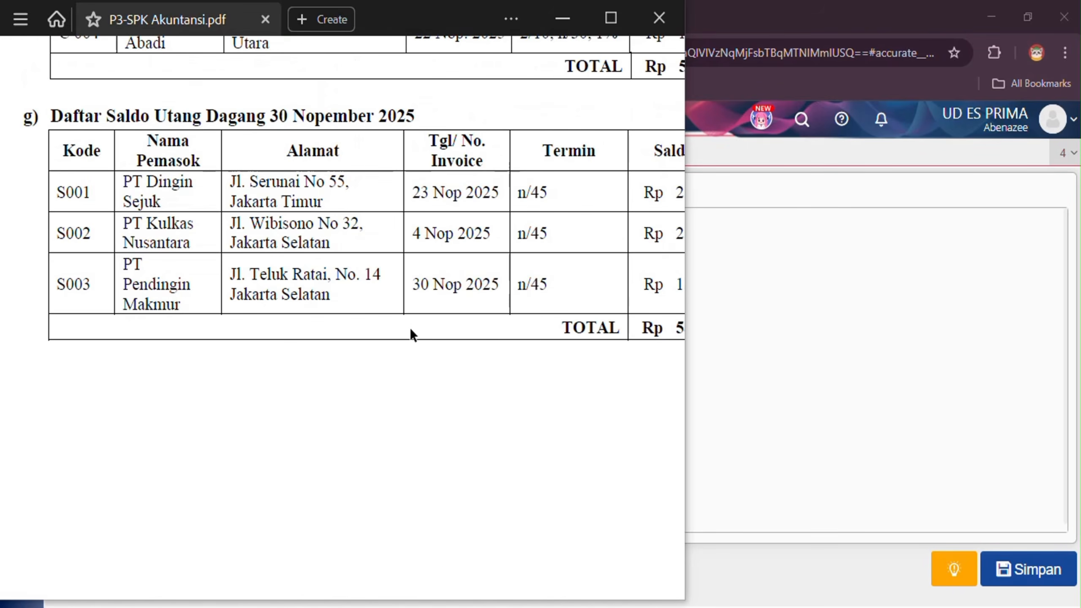
pyautogui.scroll(2, 410, 332)
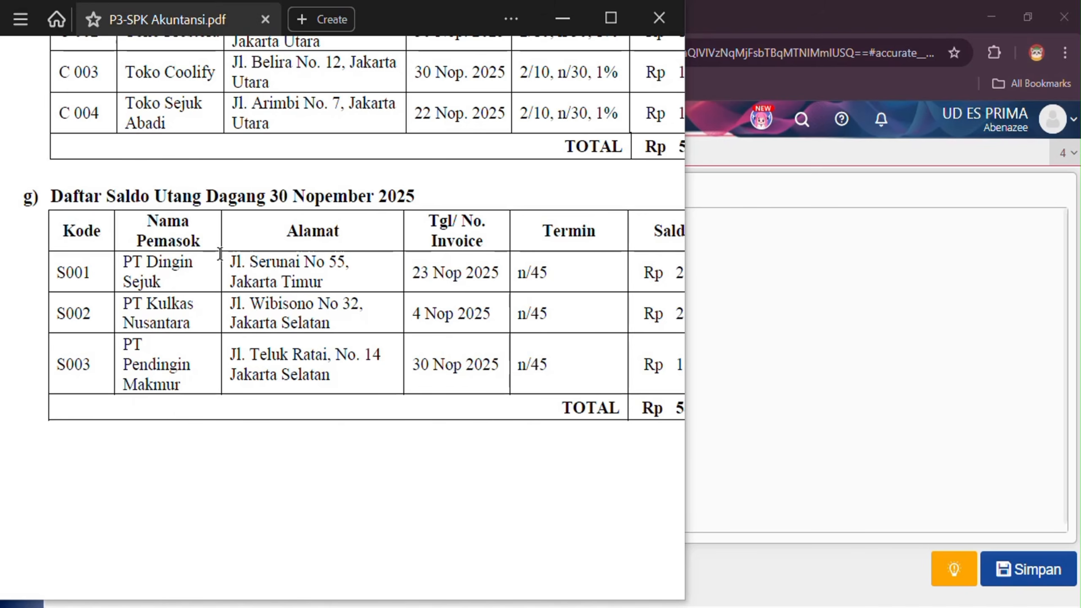
pyautogui.scroll(1, 221, 254)
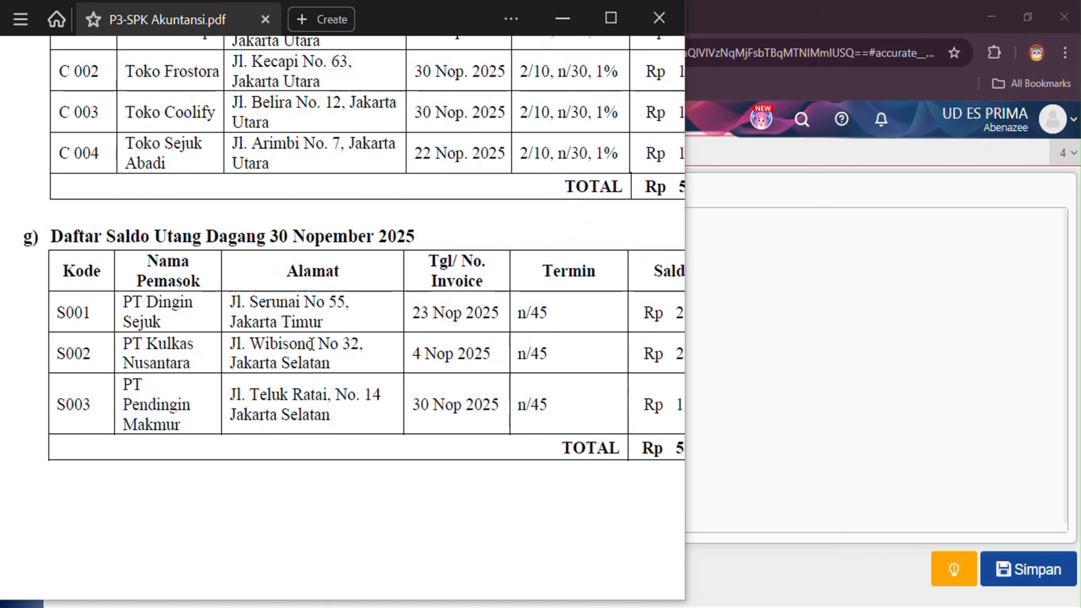
pyautogui.scroll(5, 308, 344)
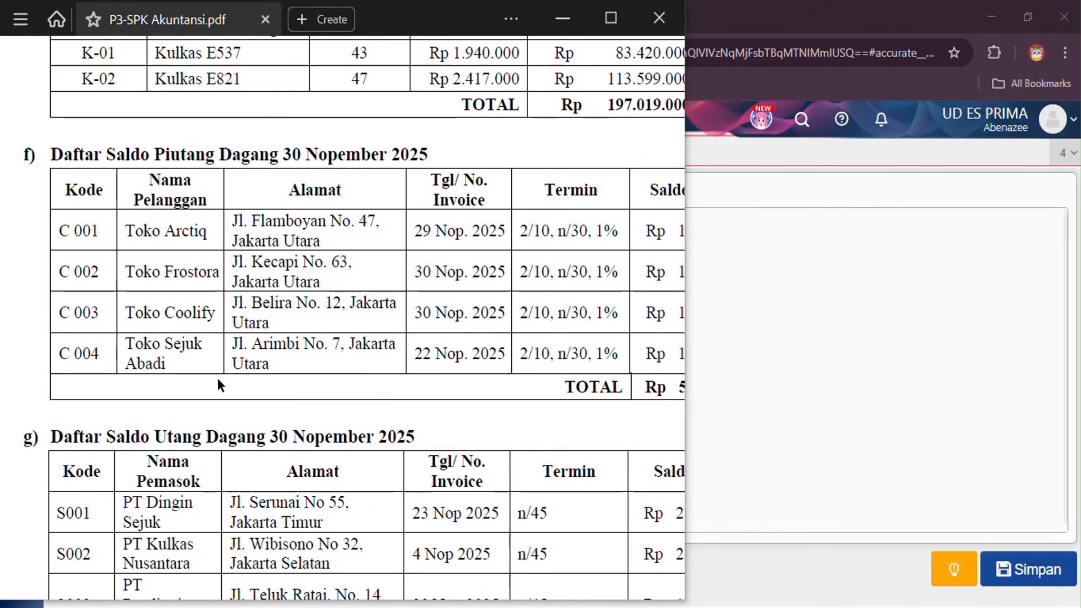
pyautogui.scroll(2, 299, 298)
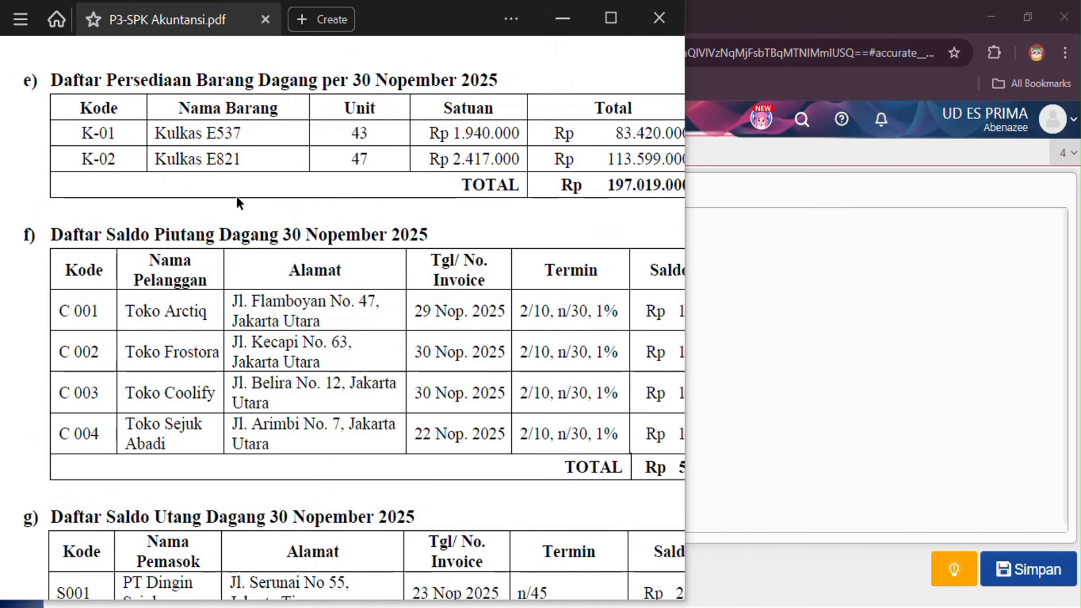
pyautogui.scroll(15, 236, 202)
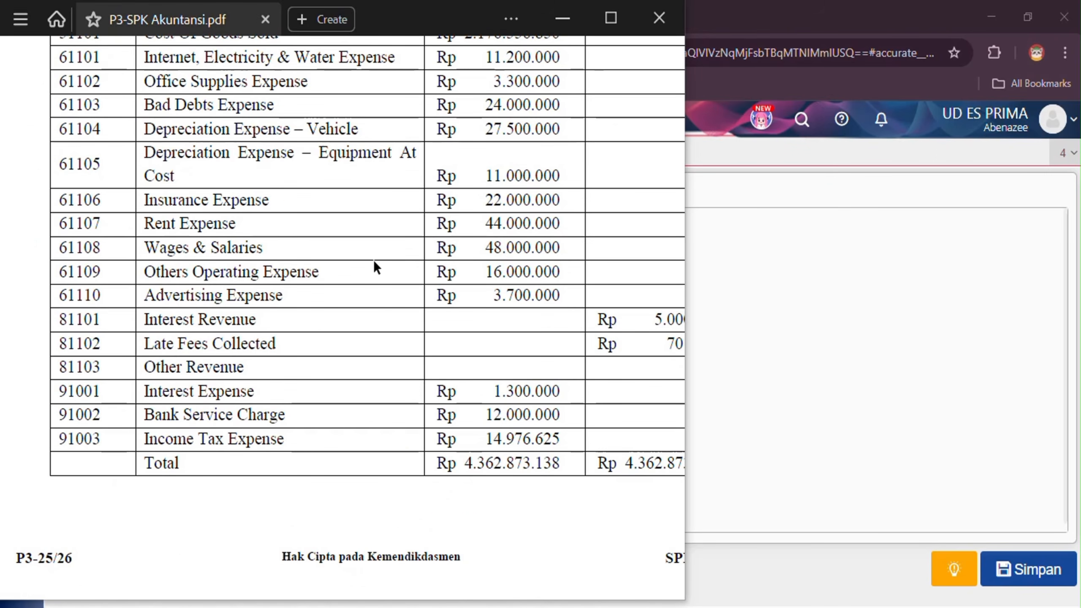
pyautogui.scroll(-9, 373, 268)
pyautogui.scroll(-14, 374, 265)
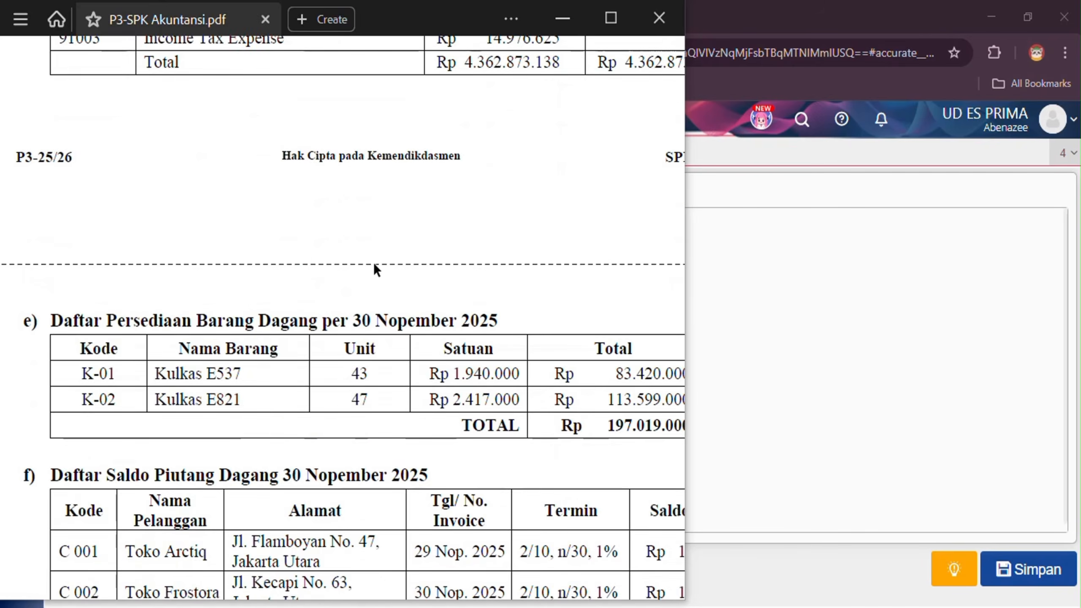
pyautogui.scroll(-17, 373, 261)
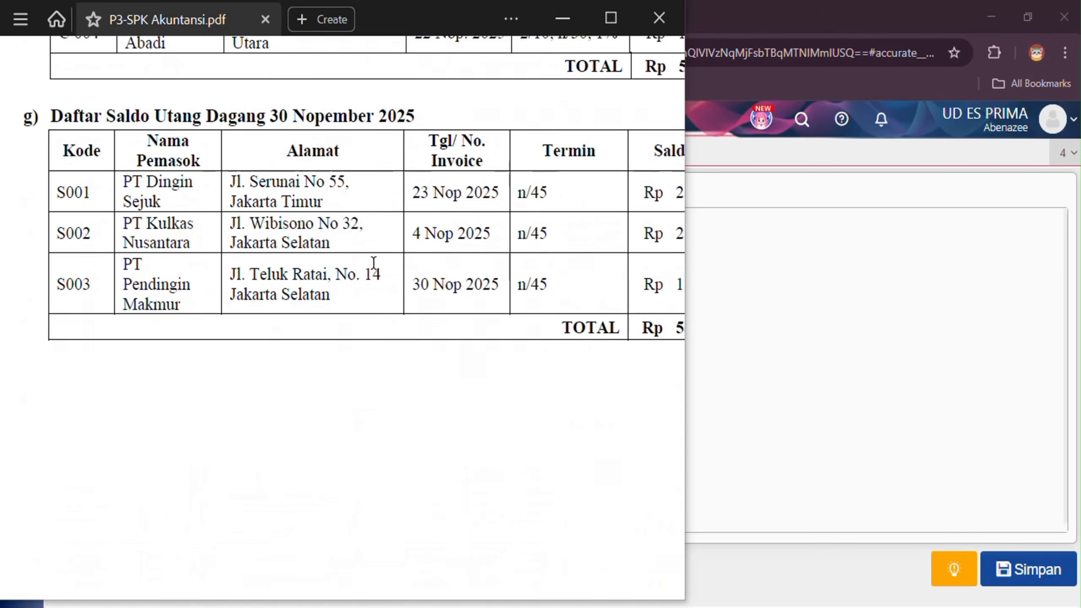
pyautogui.scroll(-8, 373, 270)
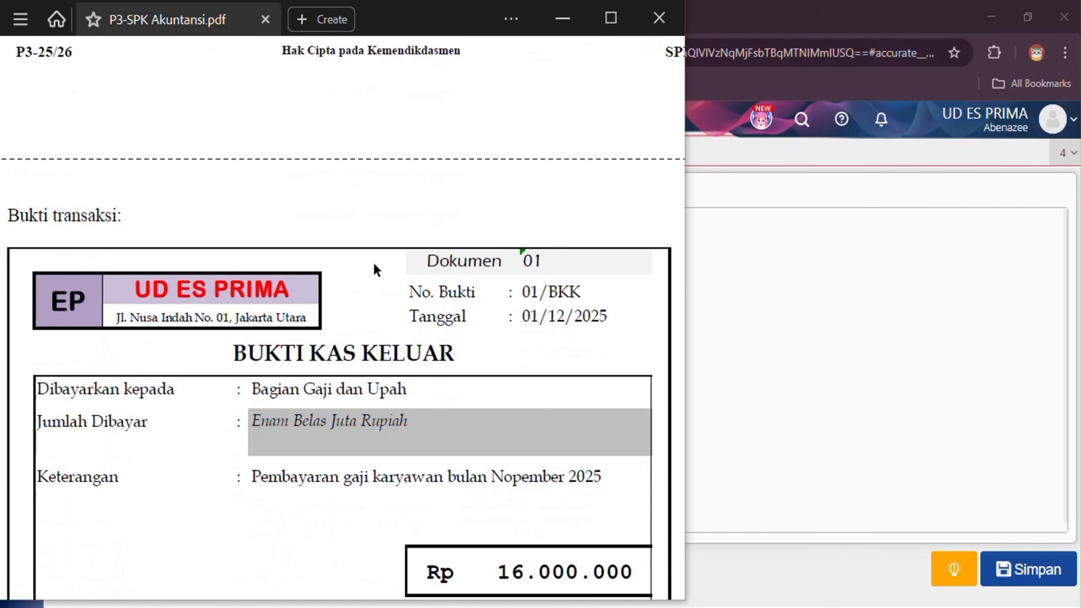
pyautogui.scroll(1, 374, 263)
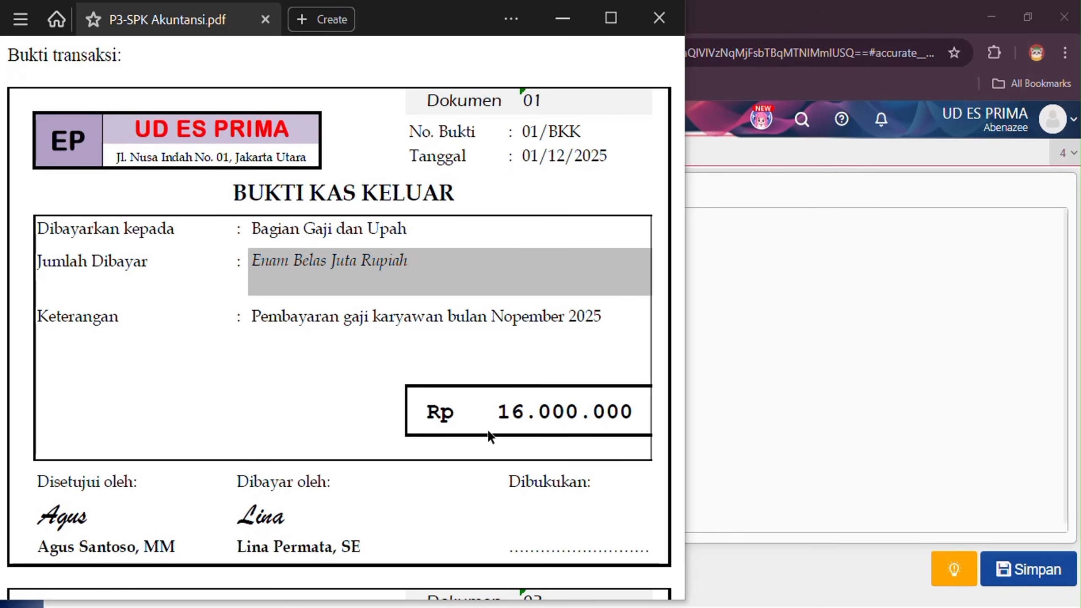
# Reduce the Accurate Online browser window so it sits beside the PDF, and check the first cash payment voucher.
pyautogui.click(753, 318)
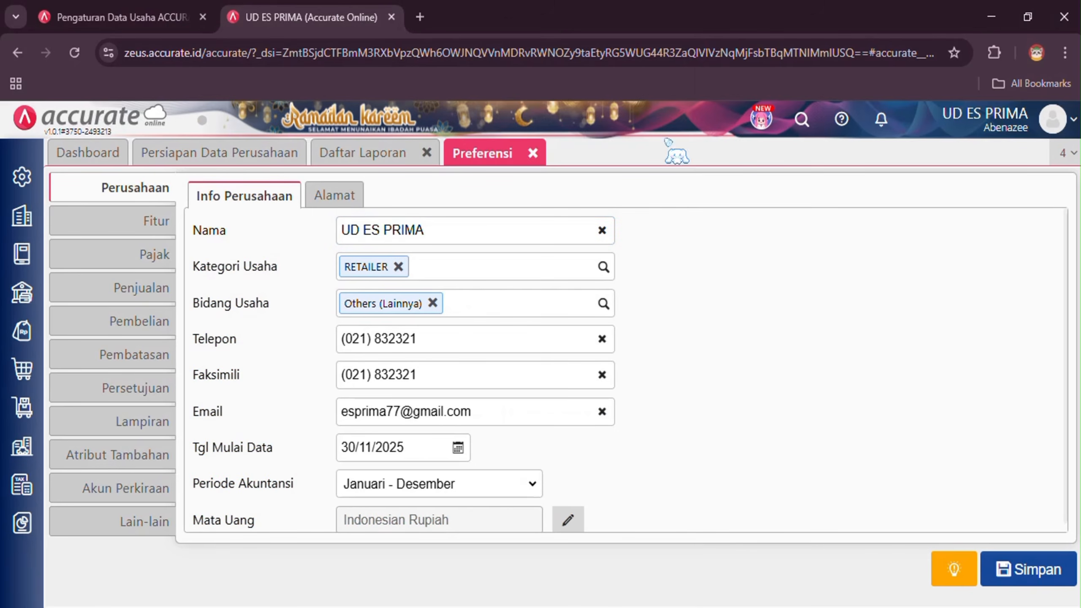
pyautogui.click(1028, 17)
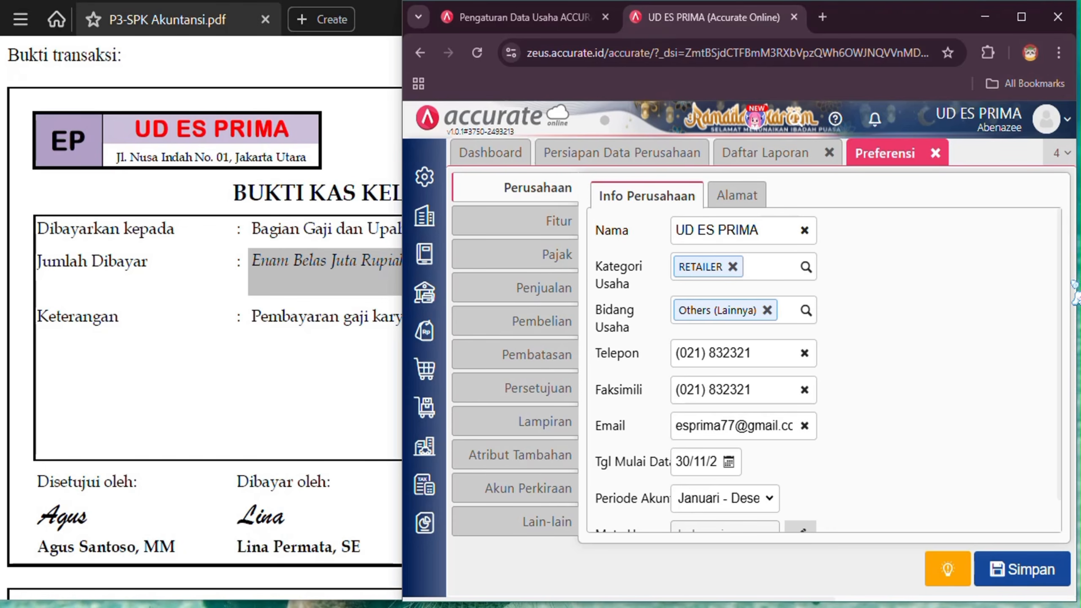
pyautogui.moveTo(1076, 283); pyautogui.dragTo(1080, 282)
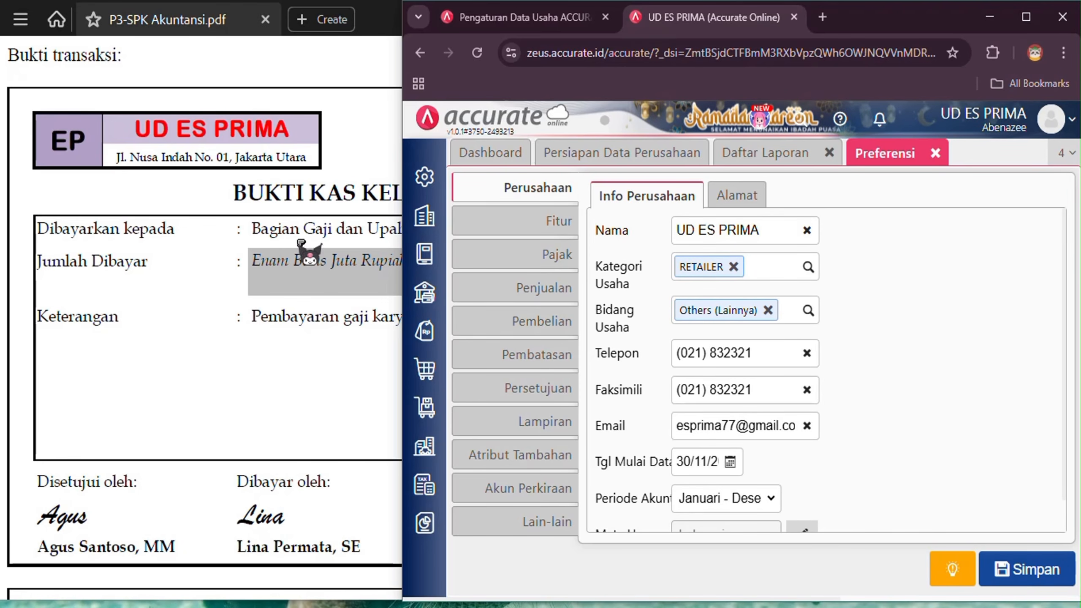
pyautogui.click(318, 57)
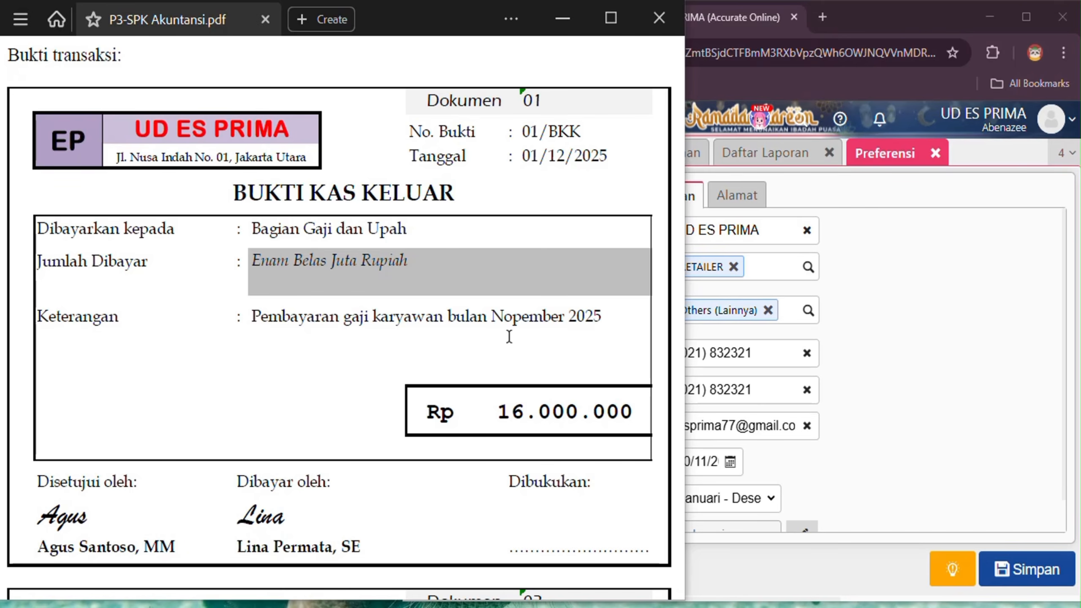
# Start a new Pembayaran entry under Kas & Bank in Accurate Online and choose Cash In Bank as the paying account.
pyautogui.click(932, 278)
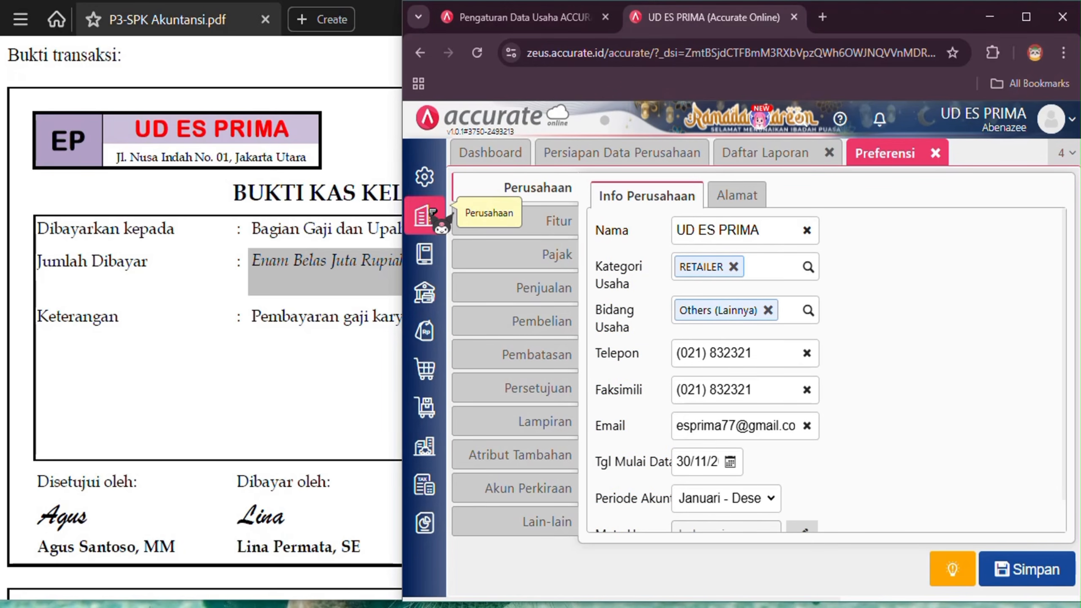
pyautogui.click(426, 294)
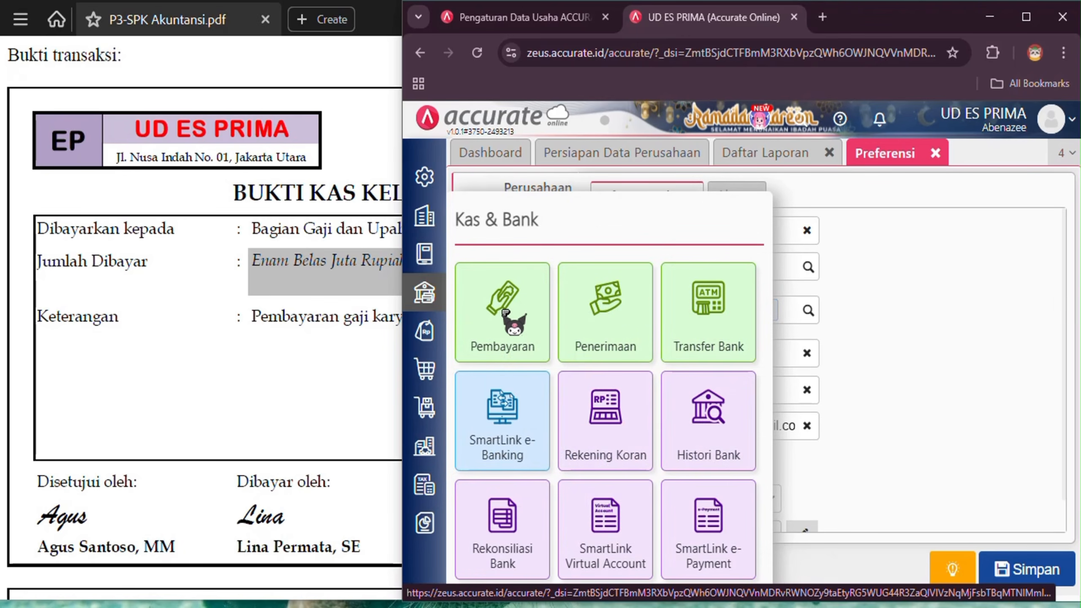
pyautogui.click(530, 320)
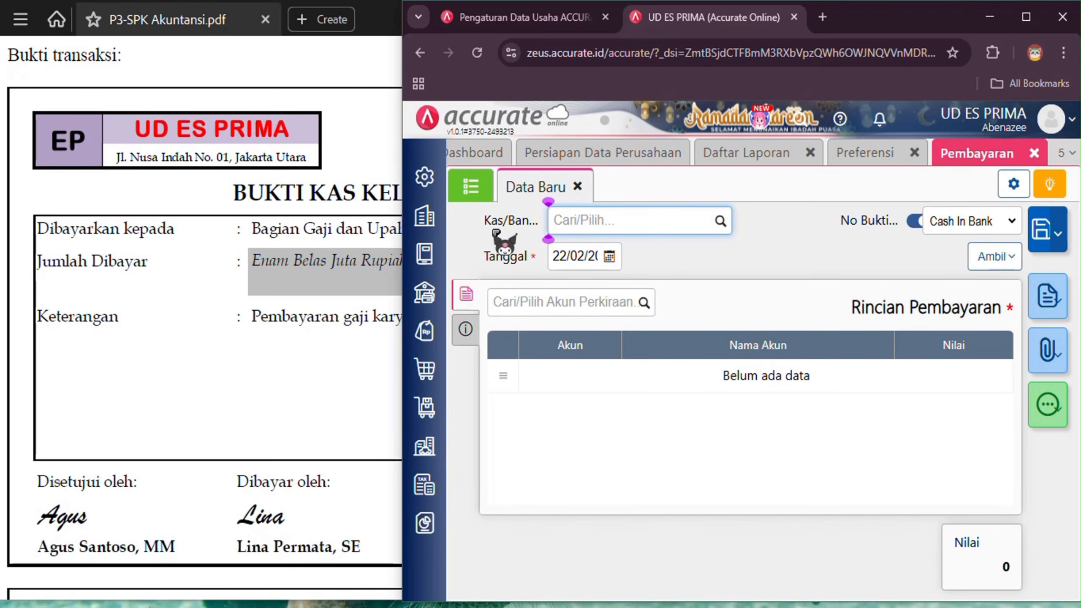
pyautogui.click(721, 223)
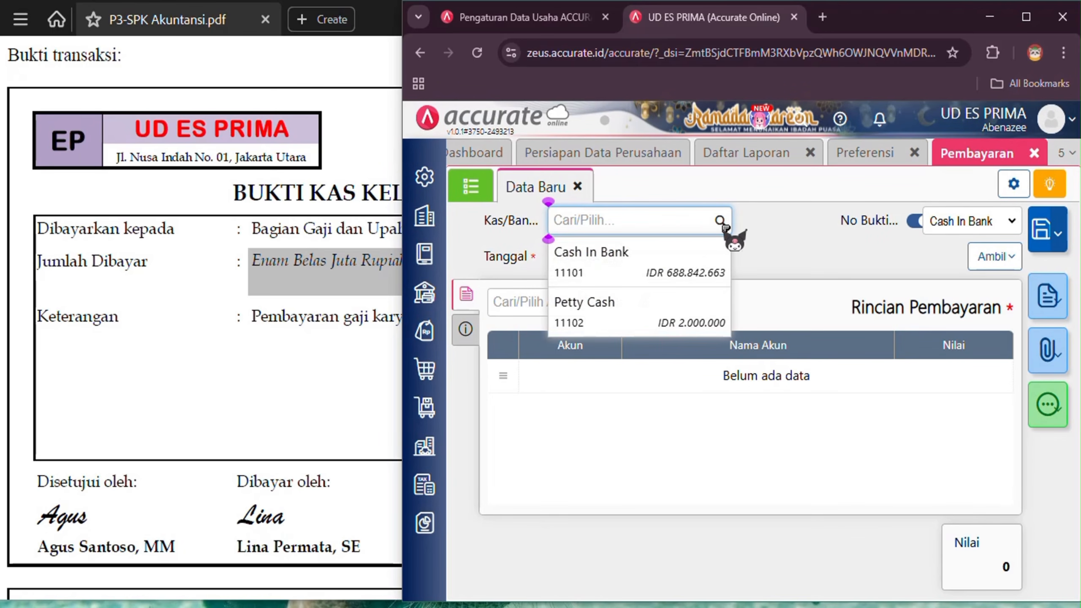
pyautogui.click(637, 269)
# Set the payment's Tanggal to 01/12/2025, as given on the cash payment voucher.
pyautogui.click(310, 392)
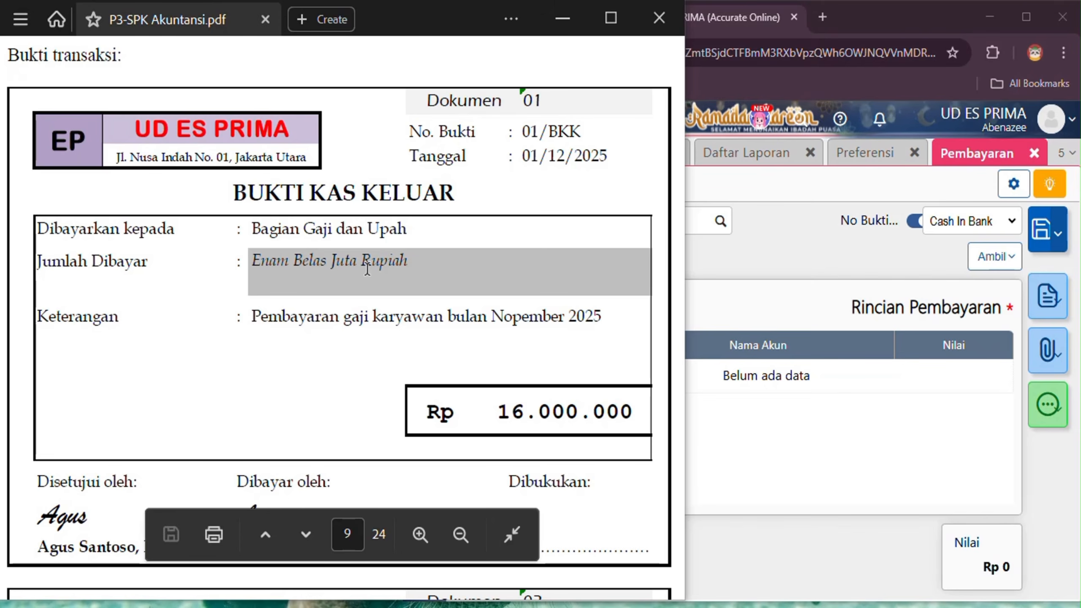
pyautogui.click(771, 189)
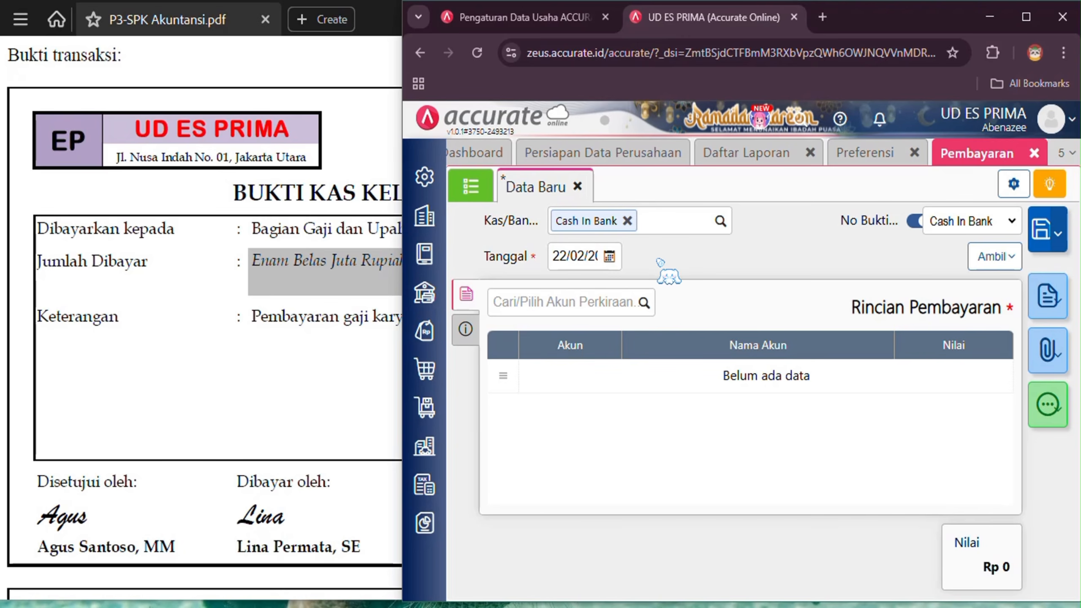
pyautogui.click(574, 256)
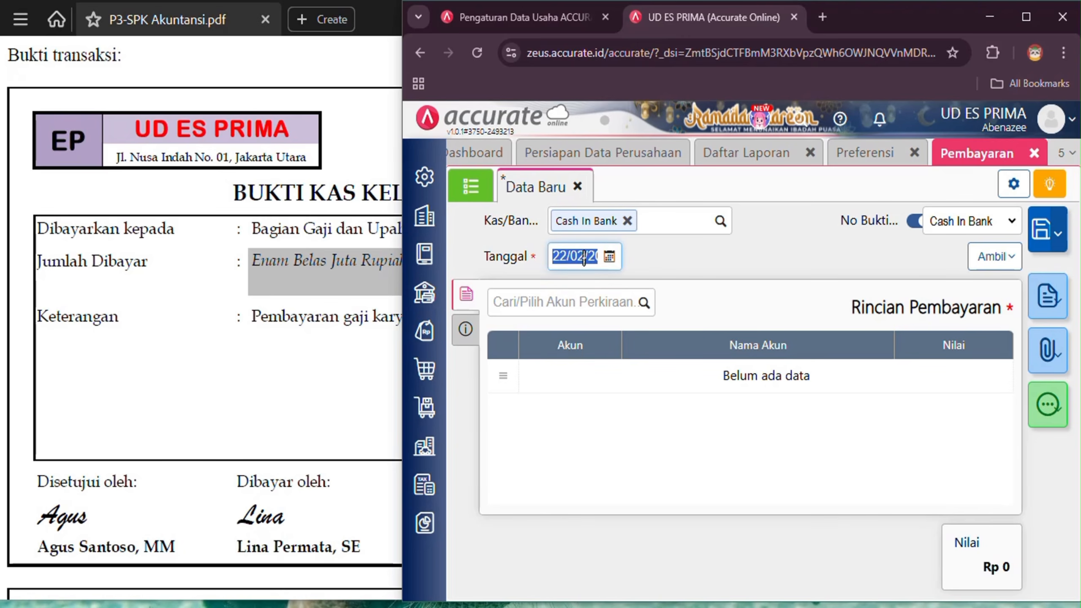
pyautogui.click(213, 367)
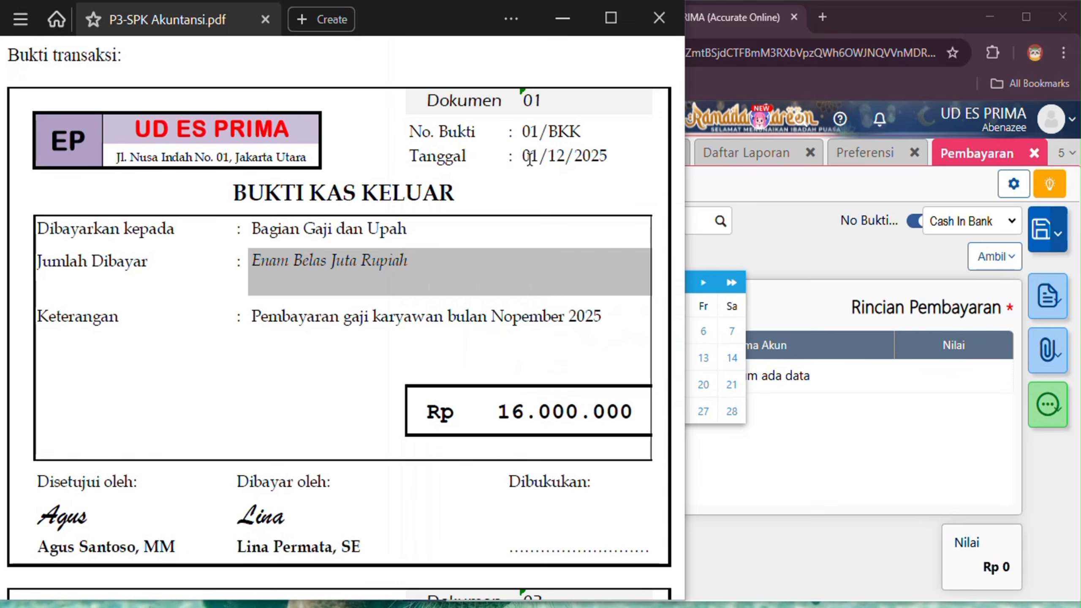
pyautogui.click(775, 251)
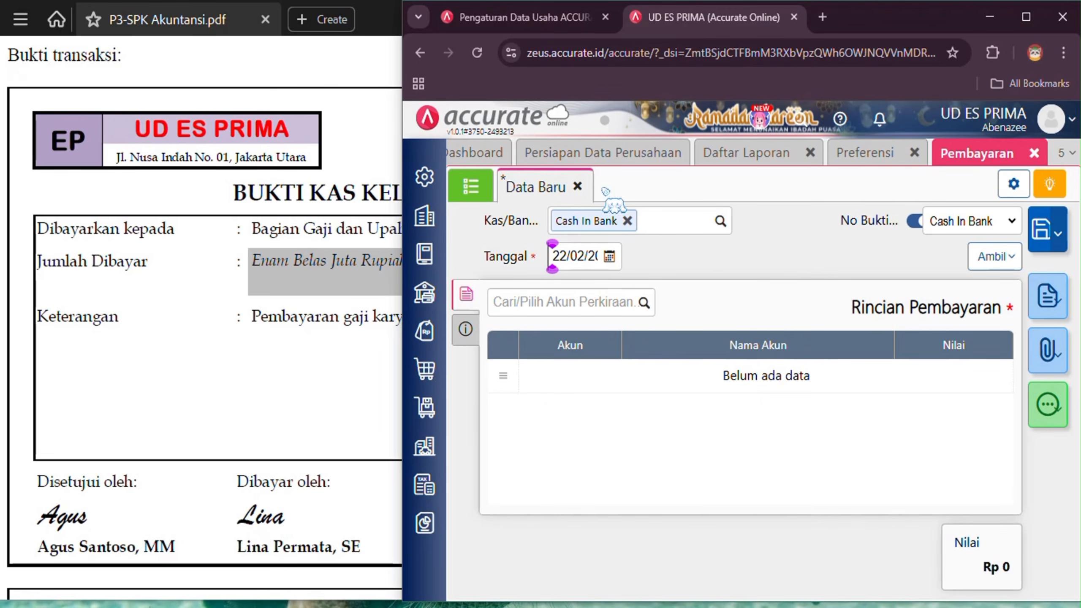
pyautogui.moveTo(549, 258); pyautogui.dragTo(699, 270)
pyautogui.write('0112')
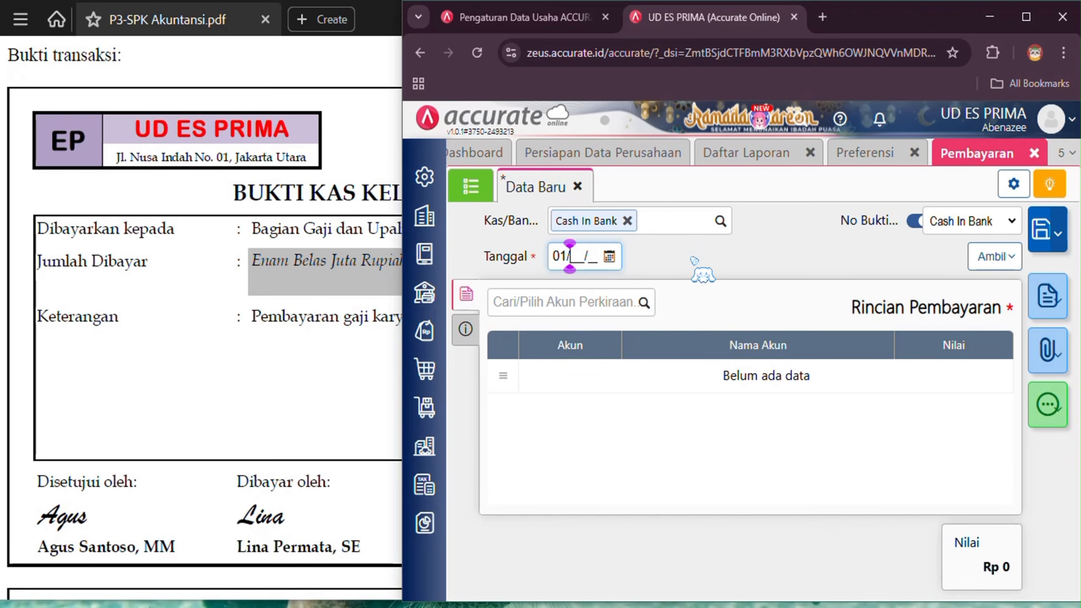
pyautogui.write('20')
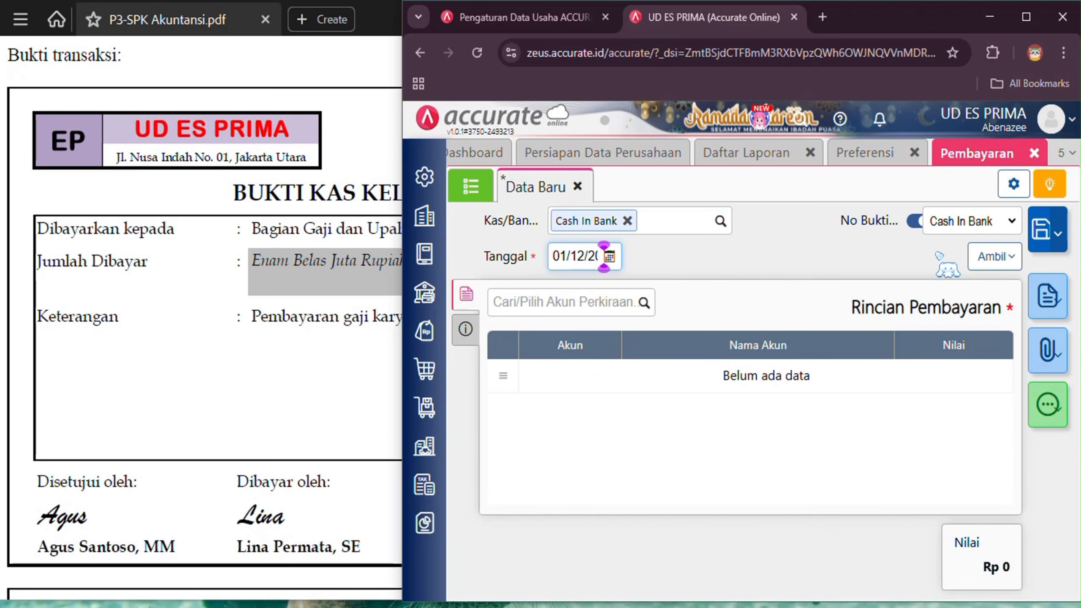
# Turn off automatic numbering for the payment and set its No Bukti to 01/BKK, as given on the PDF voucher.
pyautogui.click(912, 221)
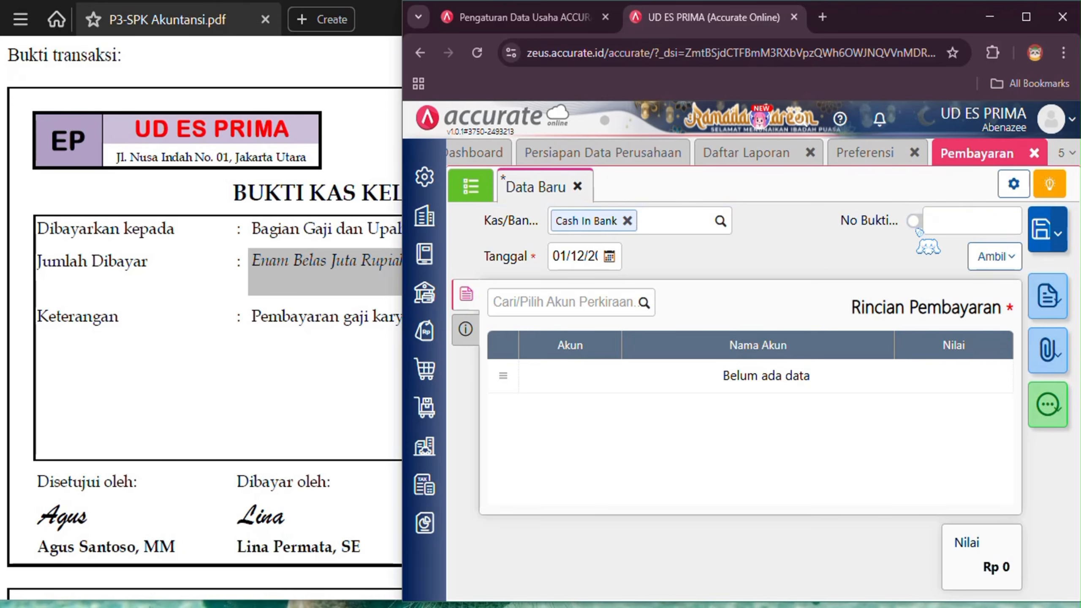
pyautogui.click(349, 134)
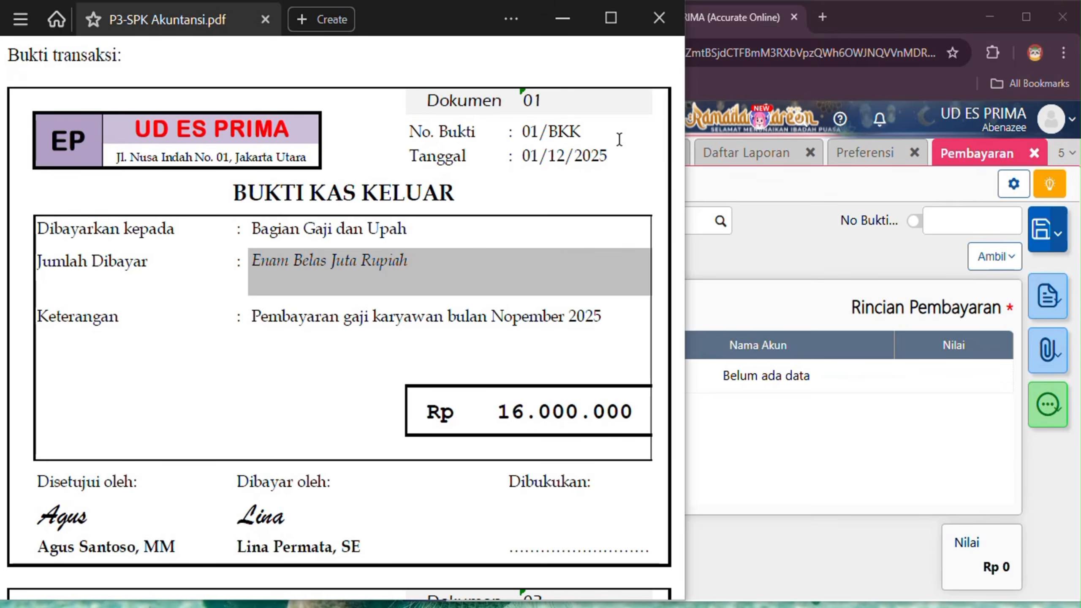
pyautogui.click(941, 220)
pyautogui.write('01')
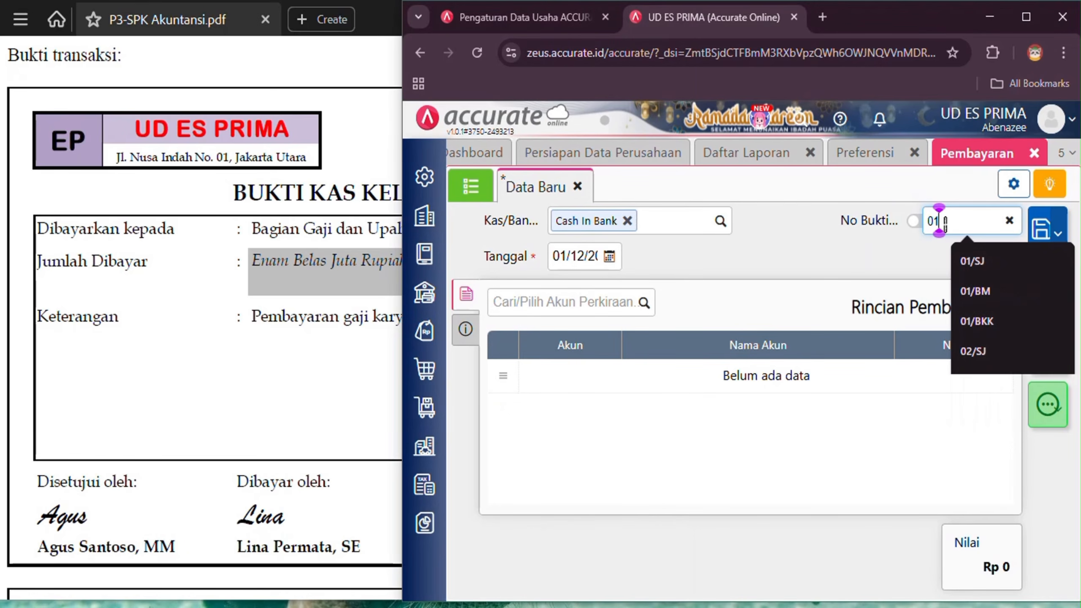
pyautogui.write('/bkk')
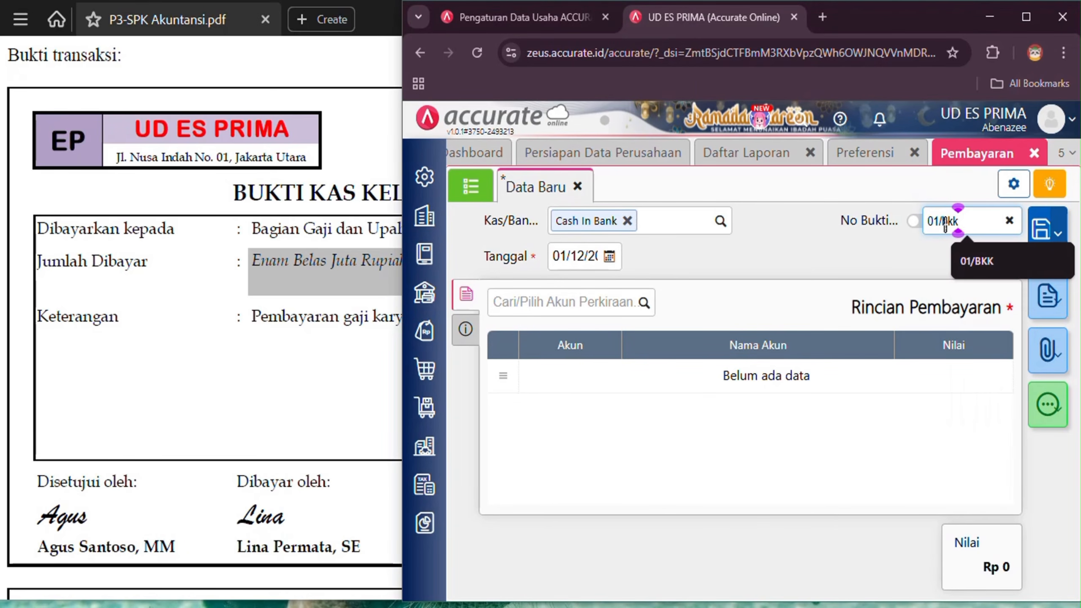
pyautogui.press('BackSpace')
pyautogui.press('BackSpace')
pyautogui.press('BackSpace')
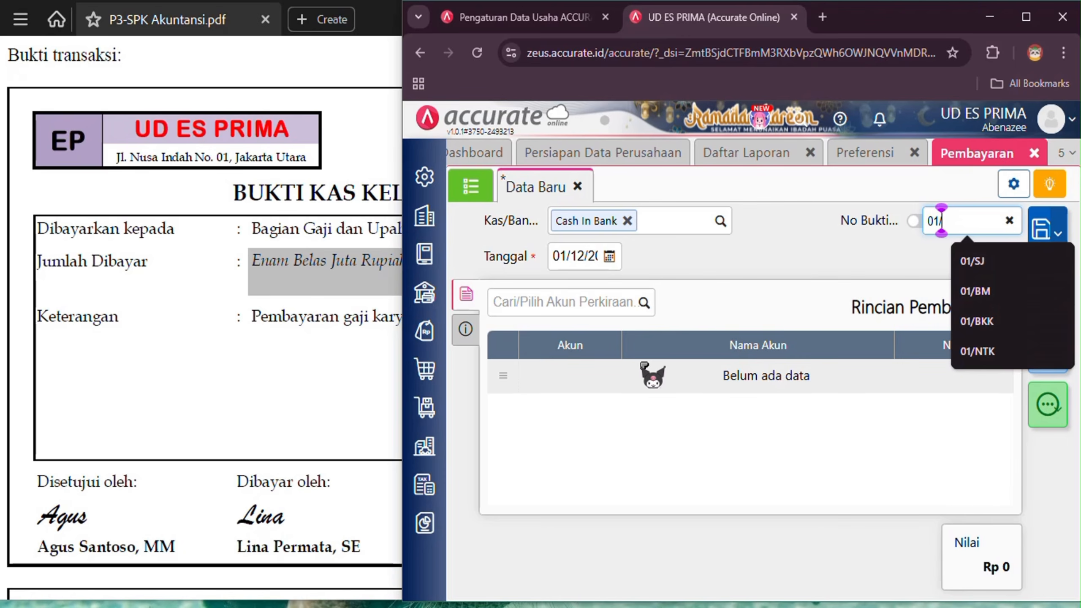
pyautogui.write('BKK')
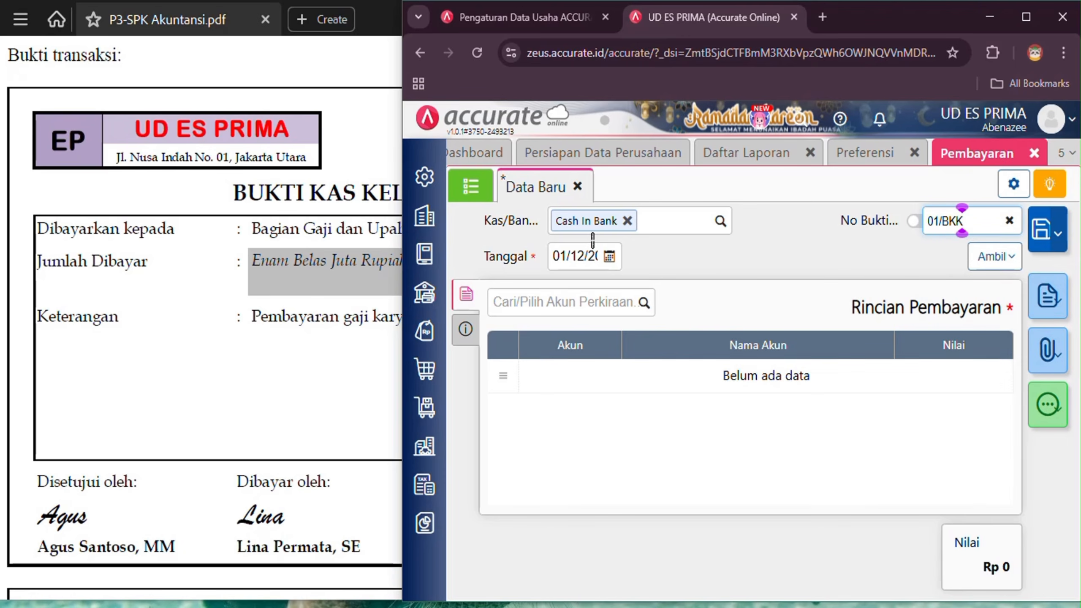
# Check the voucher and add account 21202 Accrued Expense to the payment details with a Nilai of Rp 16.000.000.
pyautogui.click(356, 63)
pyautogui.click(791, 237)
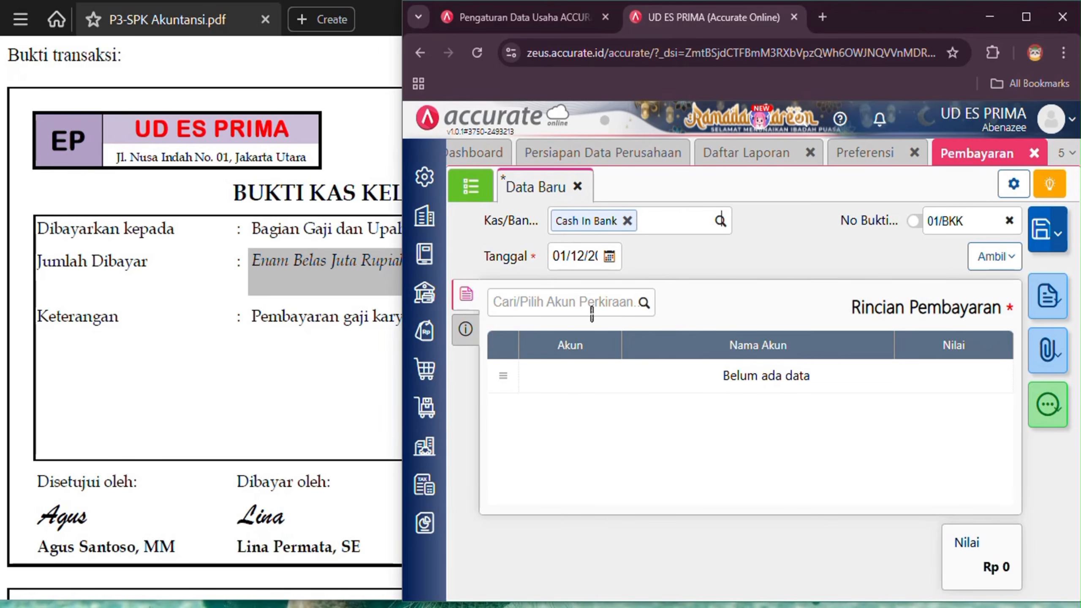
pyautogui.click(644, 302)
pyautogui.write('acc')
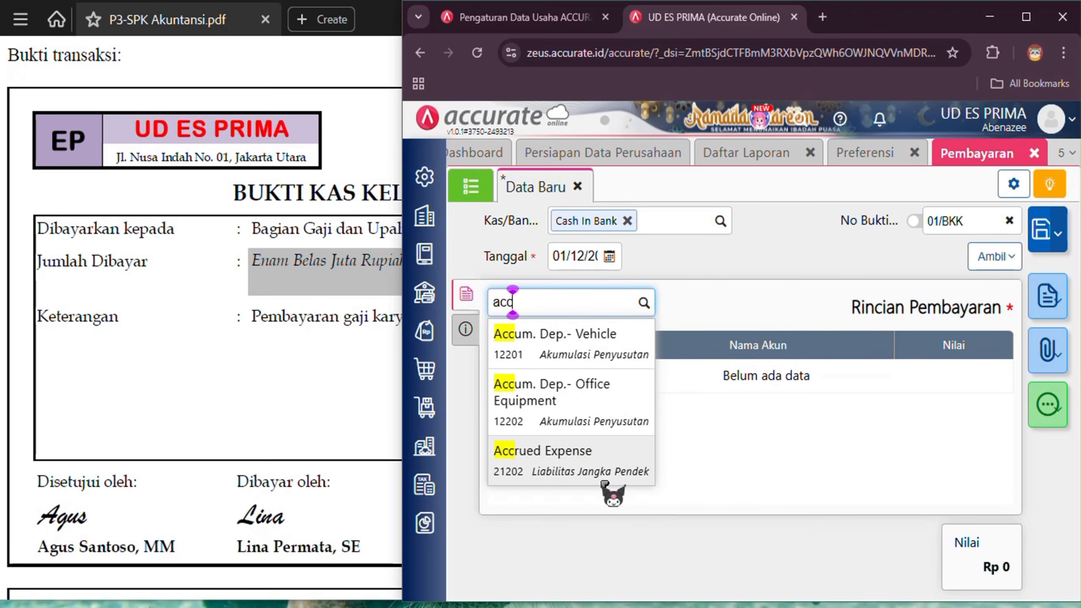
pyautogui.click(608, 472)
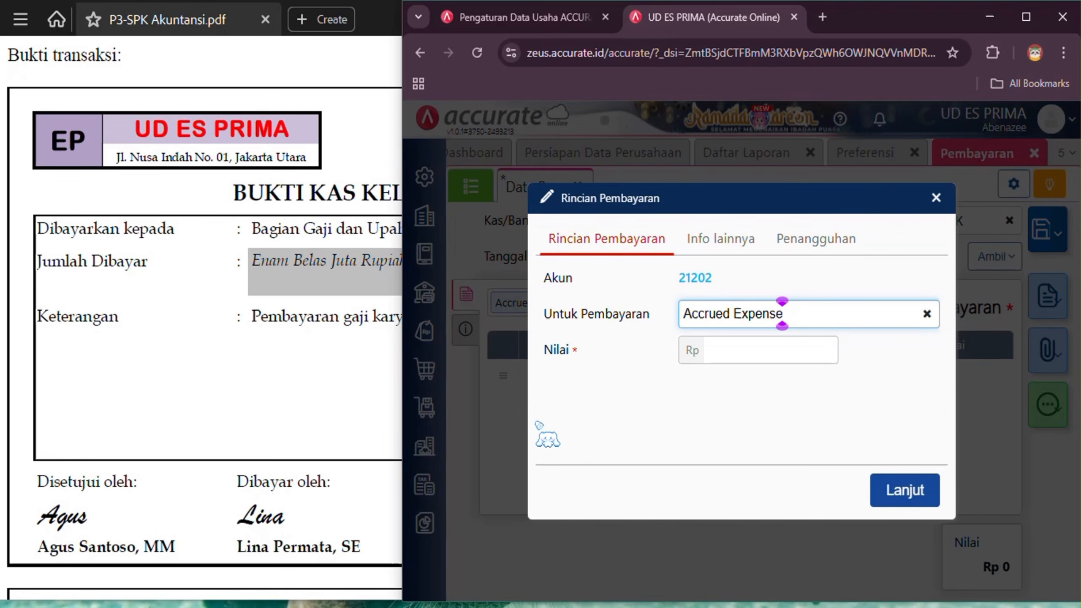
pyautogui.click(355, 140)
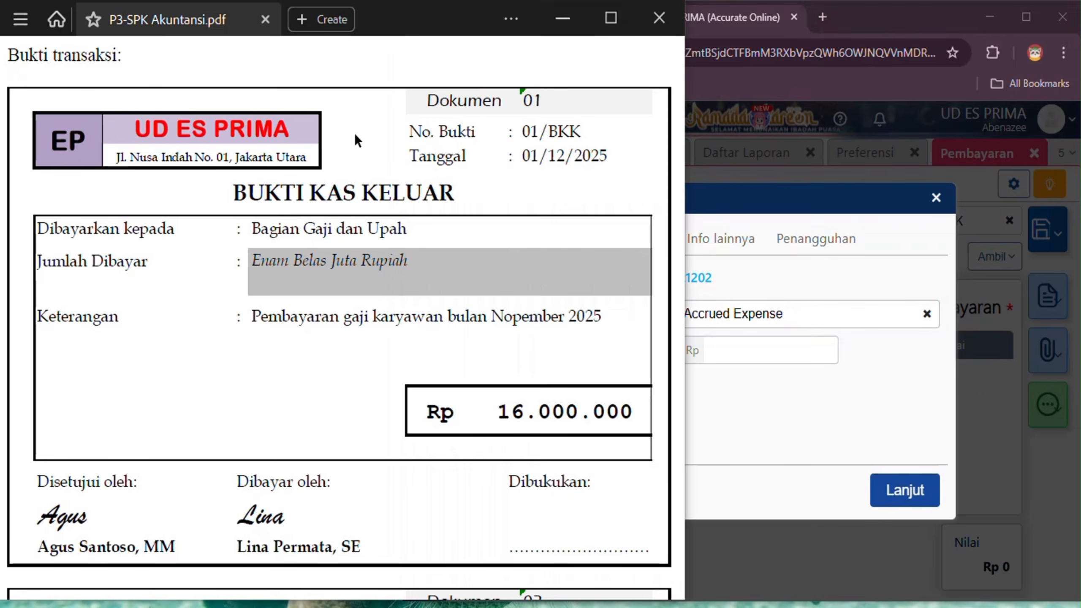
pyautogui.click(849, 423)
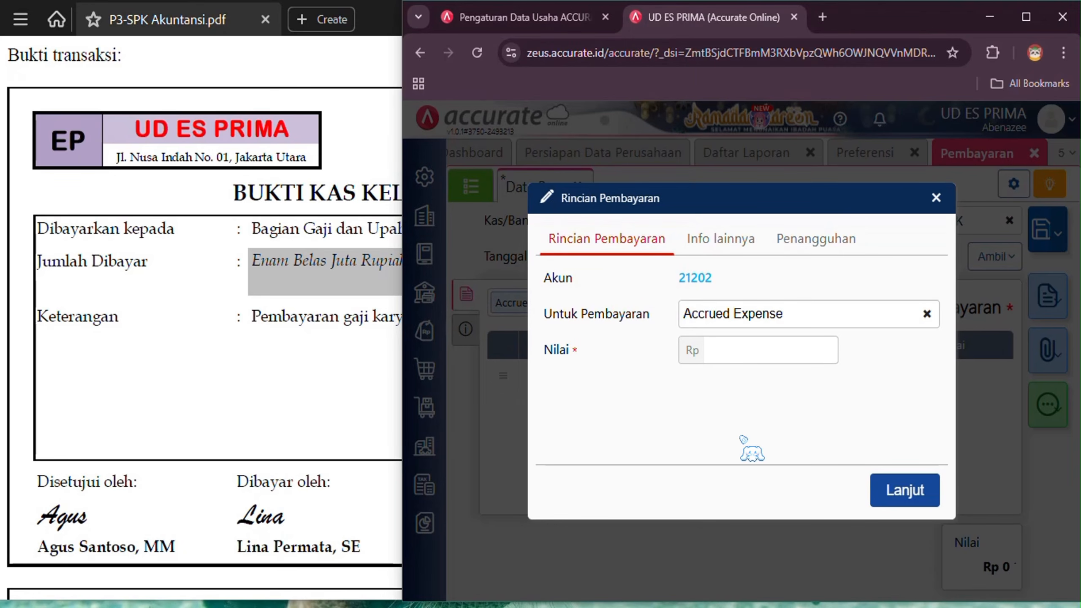
pyautogui.click(768, 357)
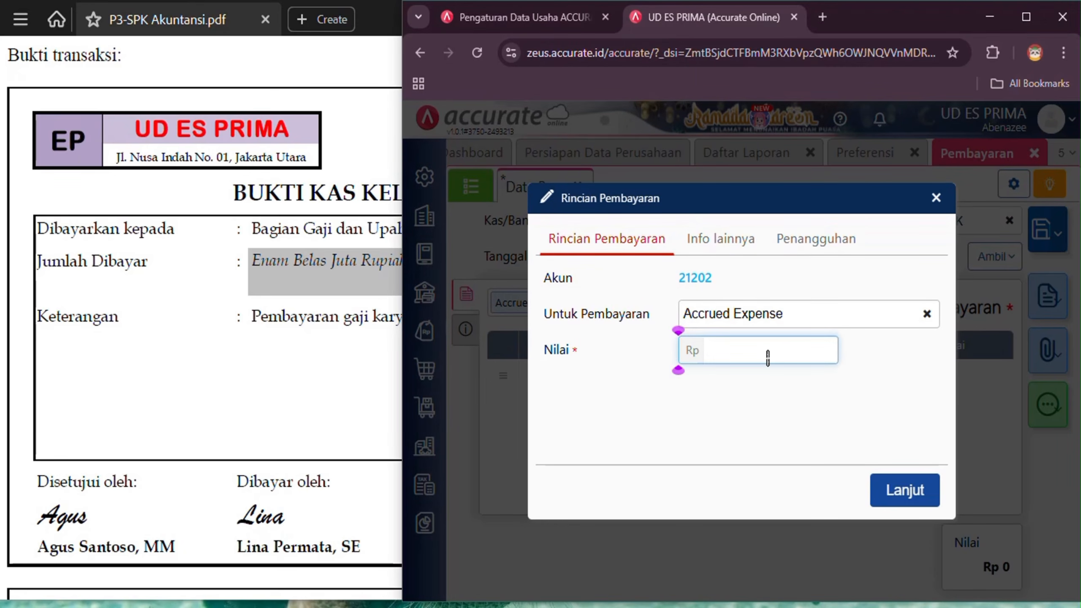
pyautogui.write('16.000.000')
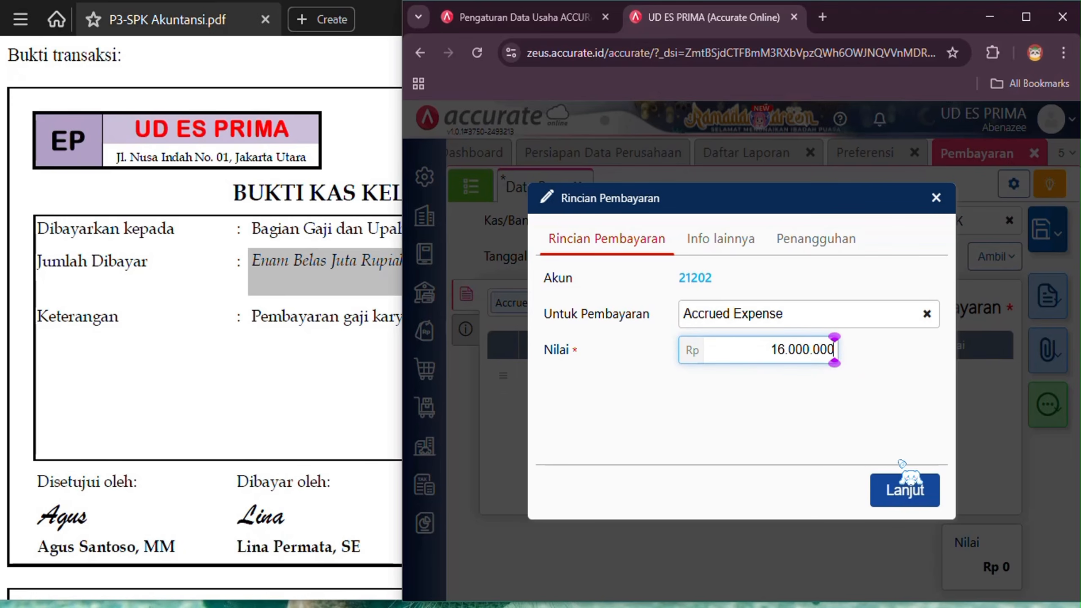
pyautogui.click(935, 503)
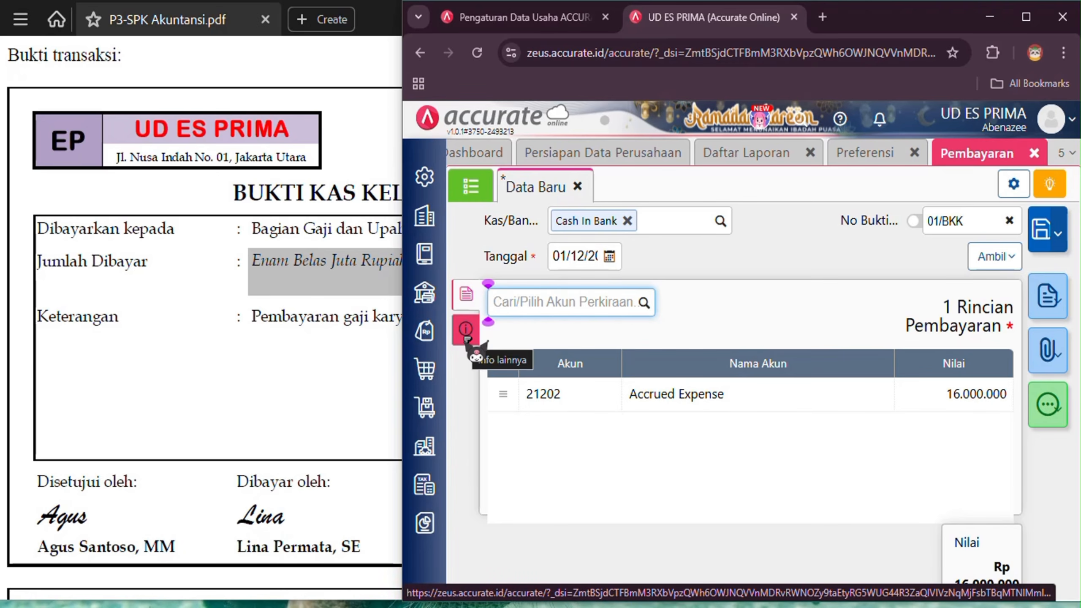
# In the payment's Info lainnya, enter "Bagian gaji dan upah" as the Penerima, following the voucher's payee.
pyautogui.click(467, 338)
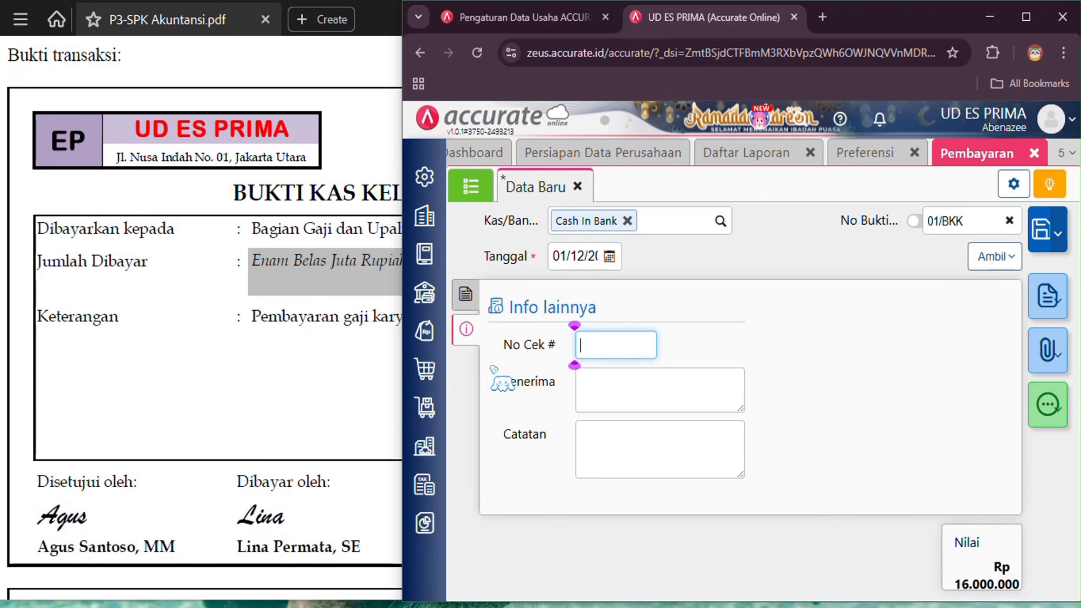
pyautogui.click(171, 360)
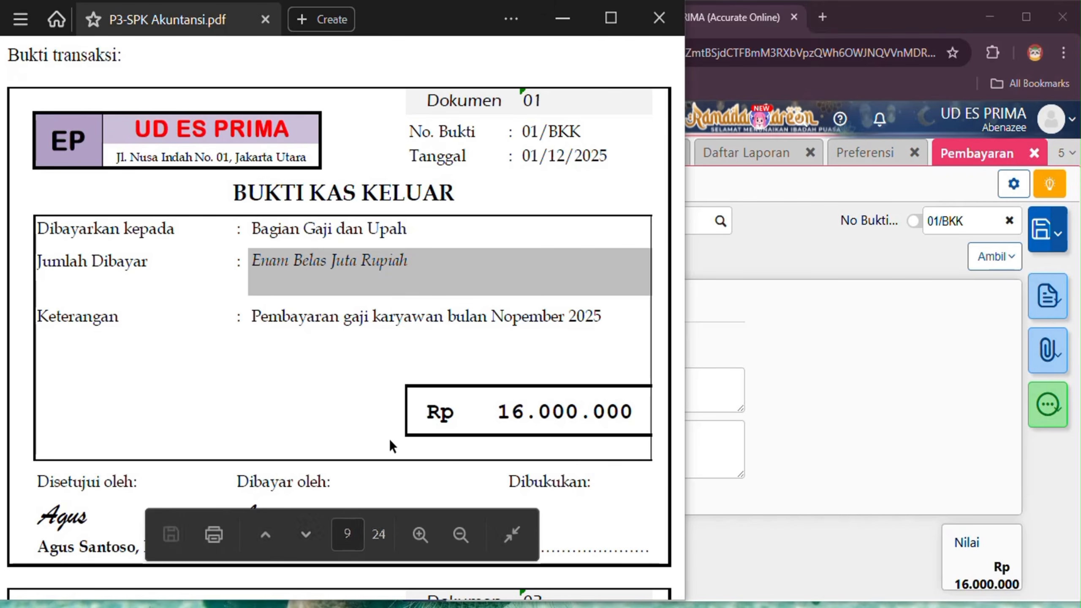
pyautogui.click(851, 345)
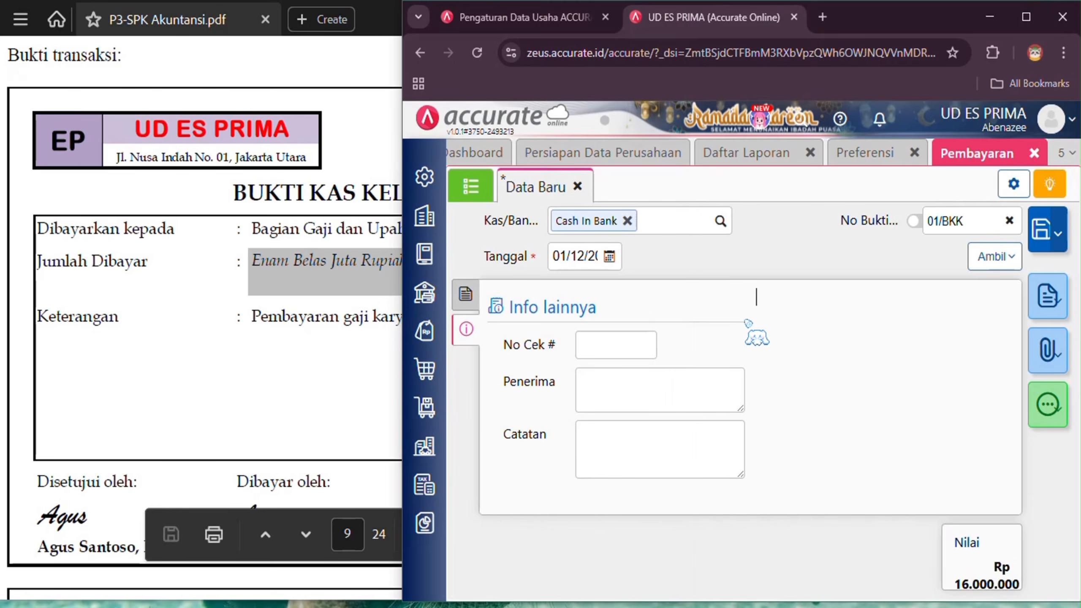
pyautogui.click(670, 394)
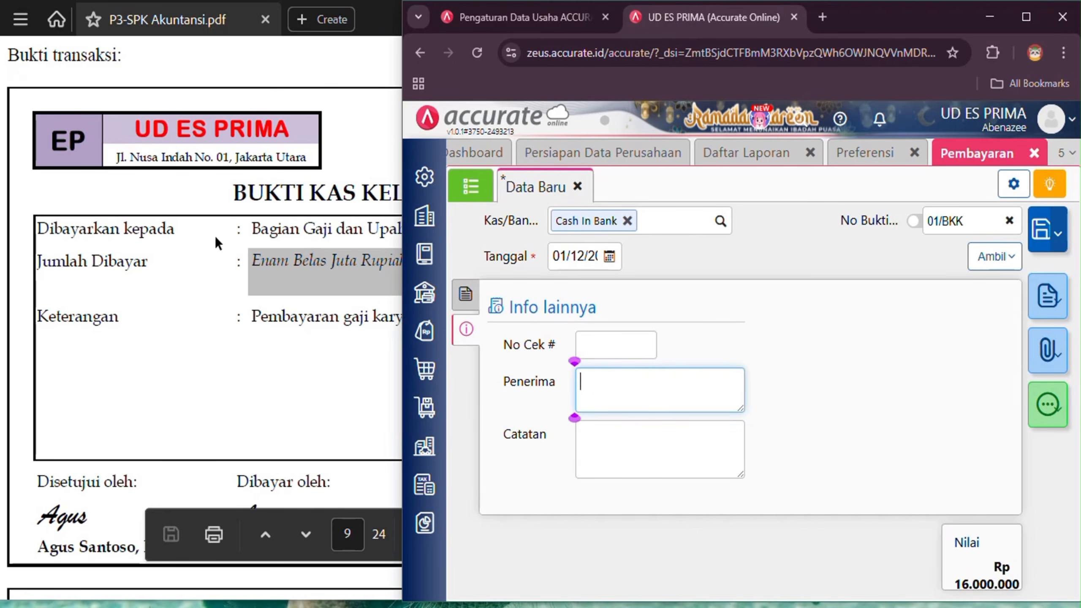
pyautogui.click(366, 239)
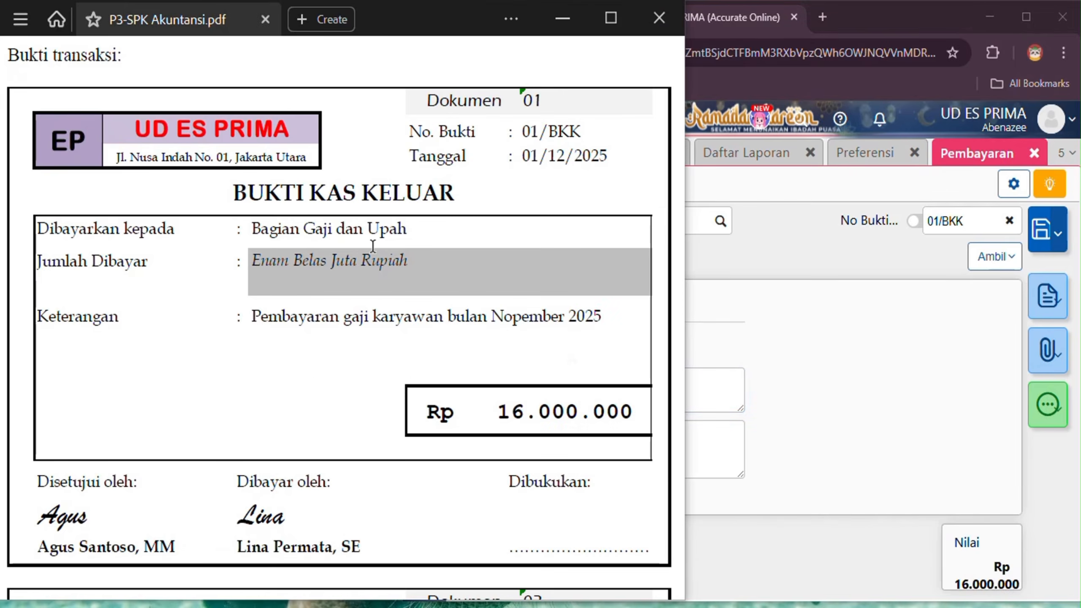
pyautogui.click(756, 297)
pyautogui.click(691, 389)
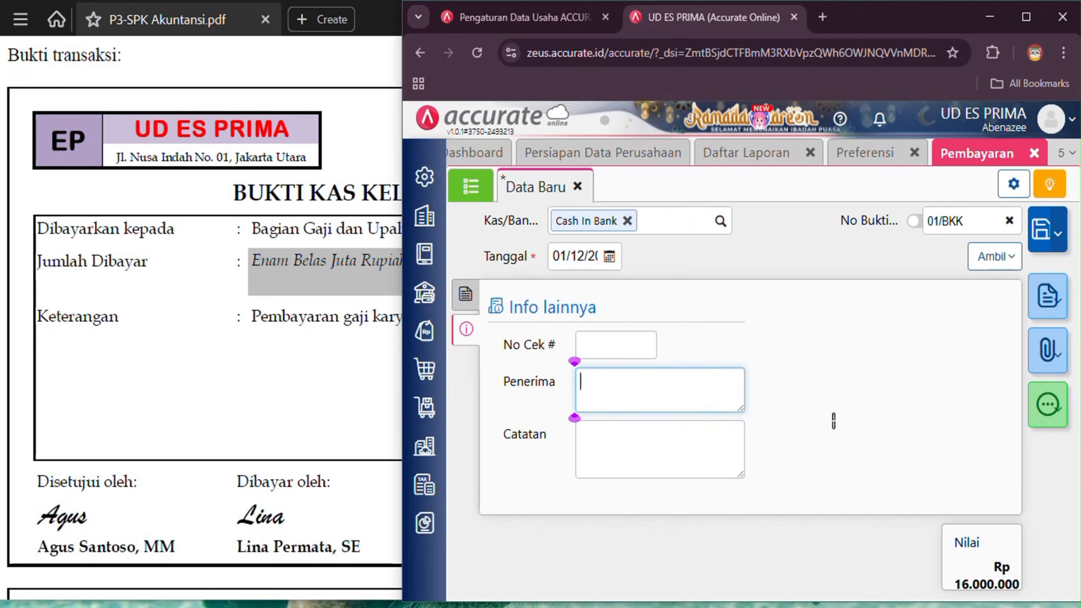
pyautogui.write('Bagian ga')
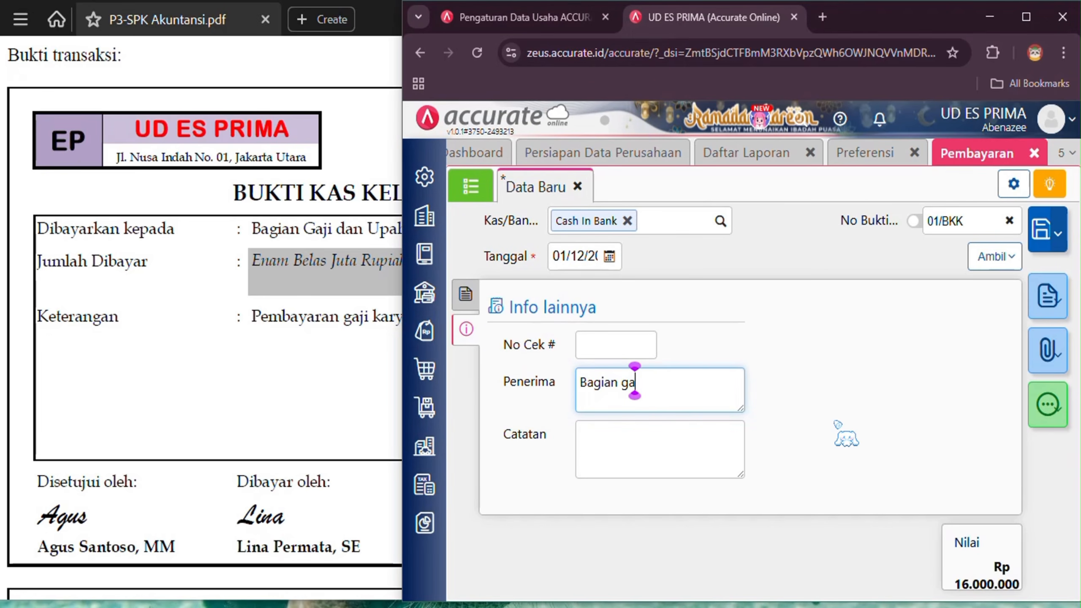
pyautogui.write('ji dan upah')
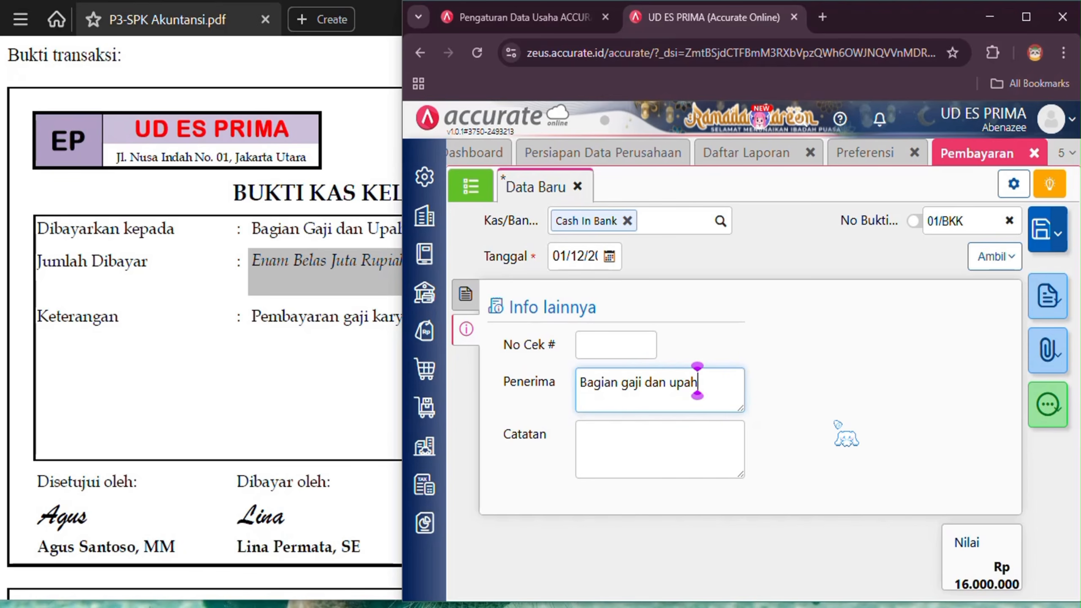
# Enter the Catatan "Pembayaran gaji karyawan bulan November 2025" and save the payment.
pyautogui.click(705, 437)
pyautogui.click(262, 388)
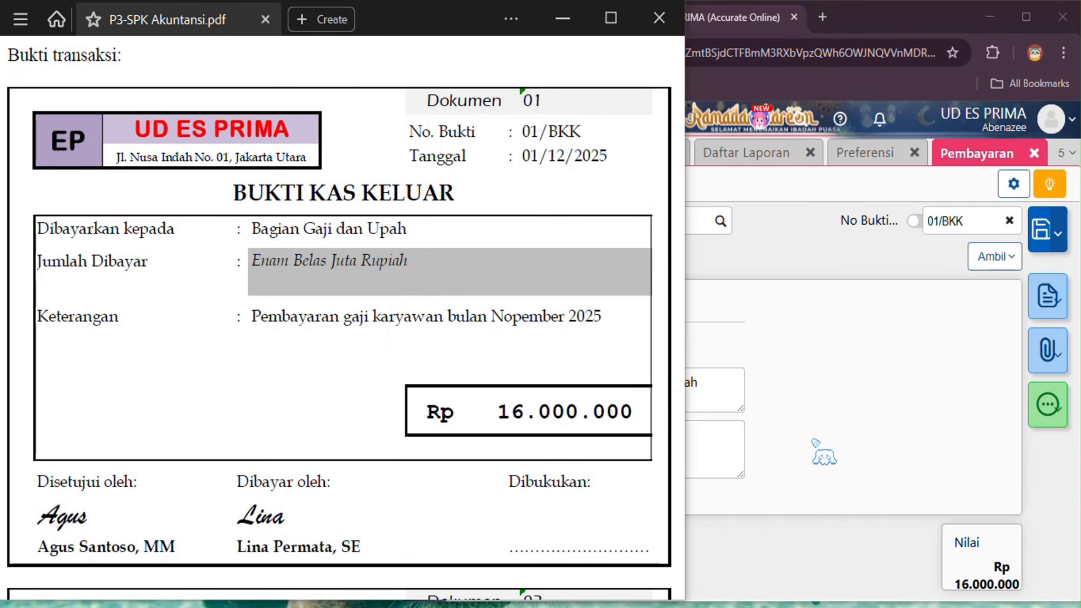
pyautogui.click(815, 442)
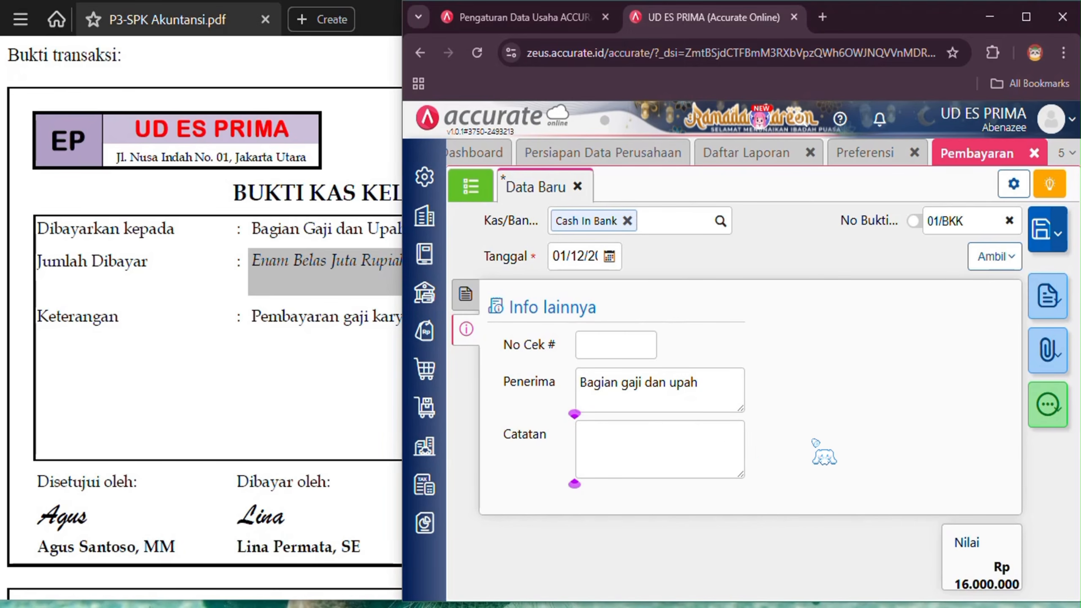
pyautogui.click(645, 434)
pyautogui.write('Pemba')
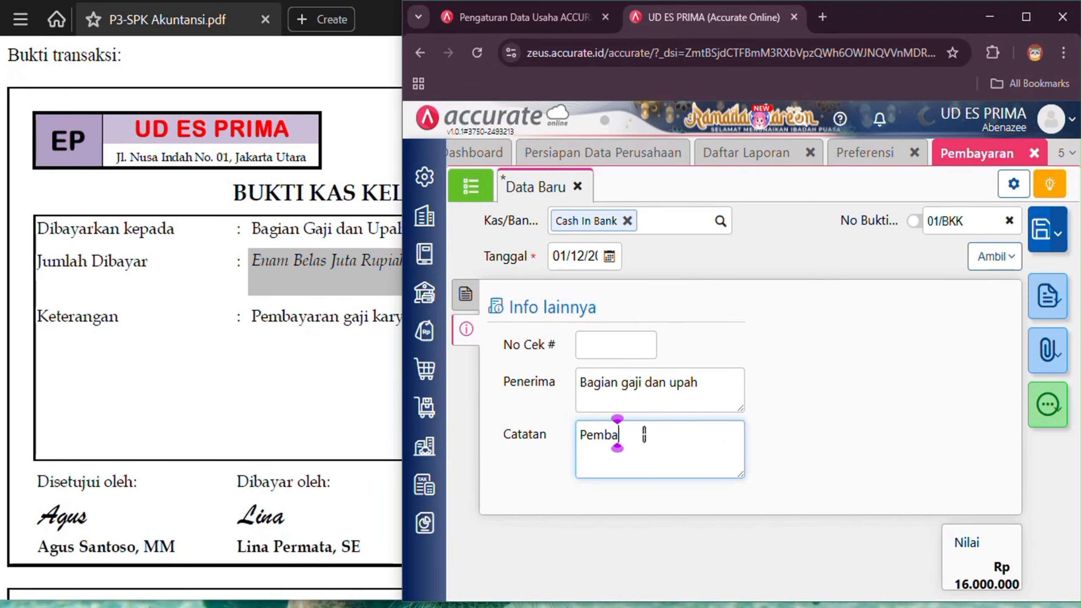
pyautogui.write('yaran gaji kary')
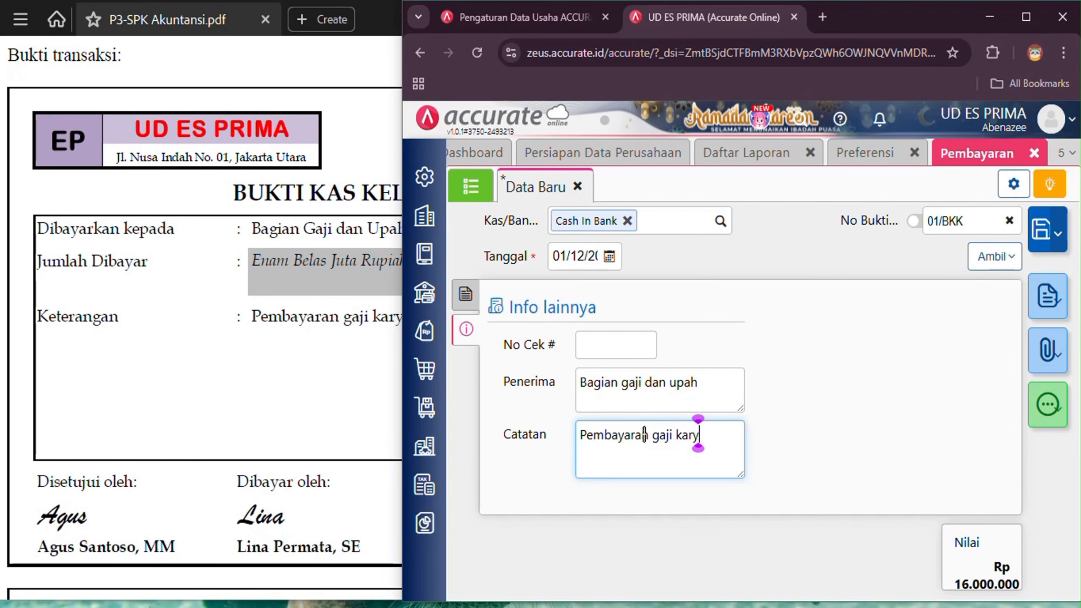
pyautogui.write('awan bulan NO')
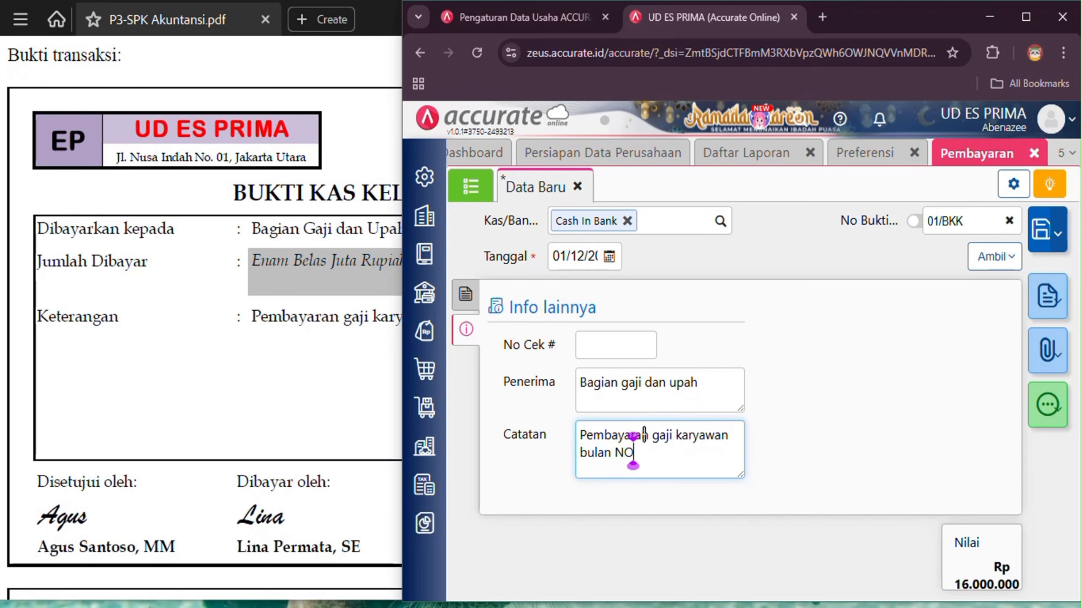
pyautogui.press('BackSpace')
pyautogui.write('ovem')
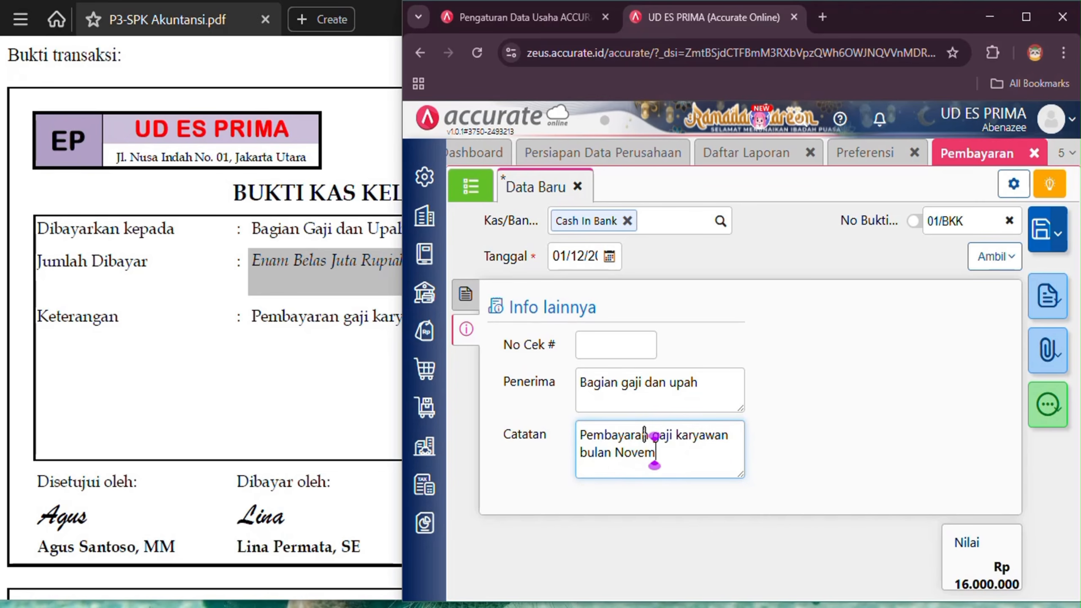
pyautogui.write('ber 2025')
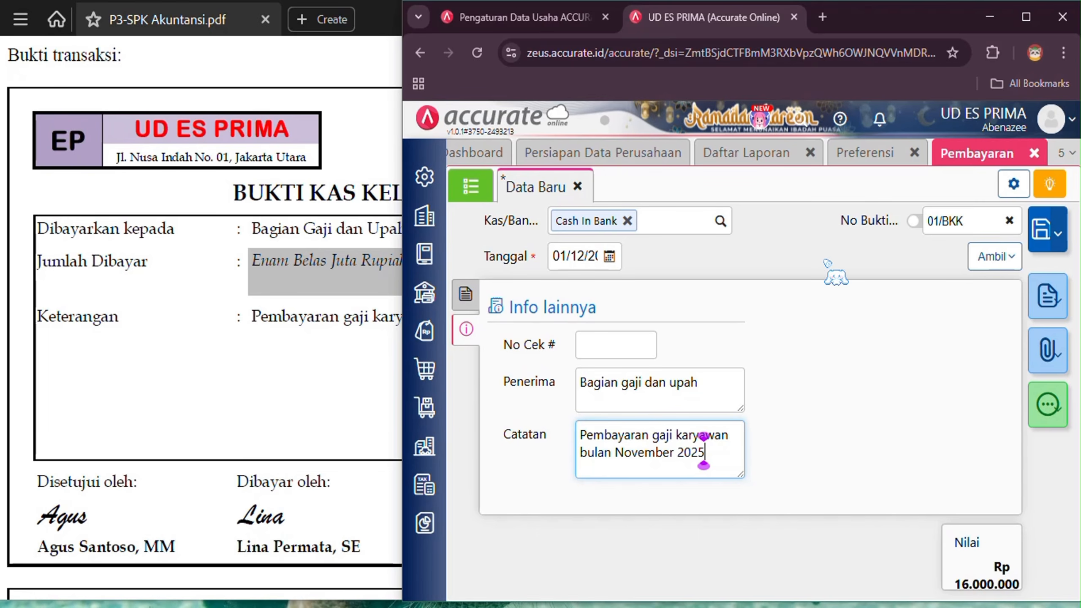
pyautogui.click(1045, 236)
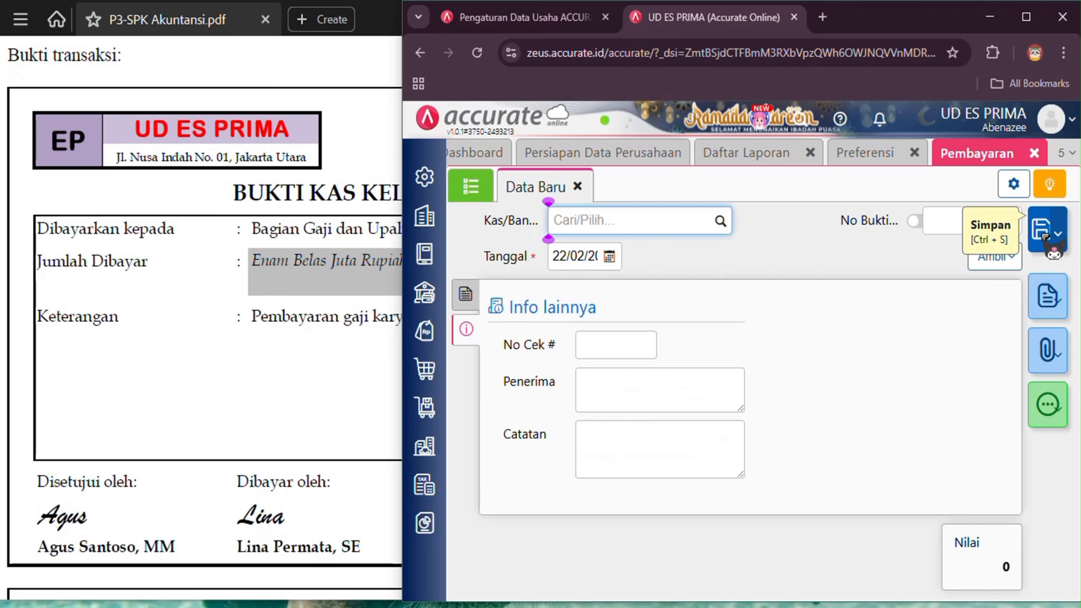
# Open the saved payment 01/BKK from the payment list, examine its Rincian Jurnal, and return to the PDF vouchers.
pyautogui.click(489, 192)
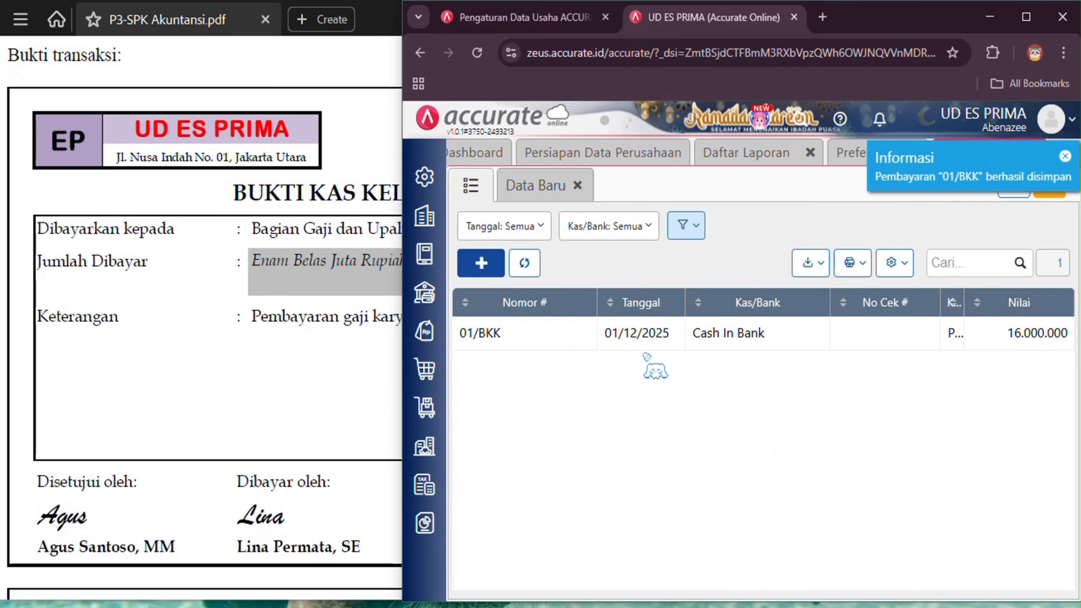
pyautogui.click(809, 338)
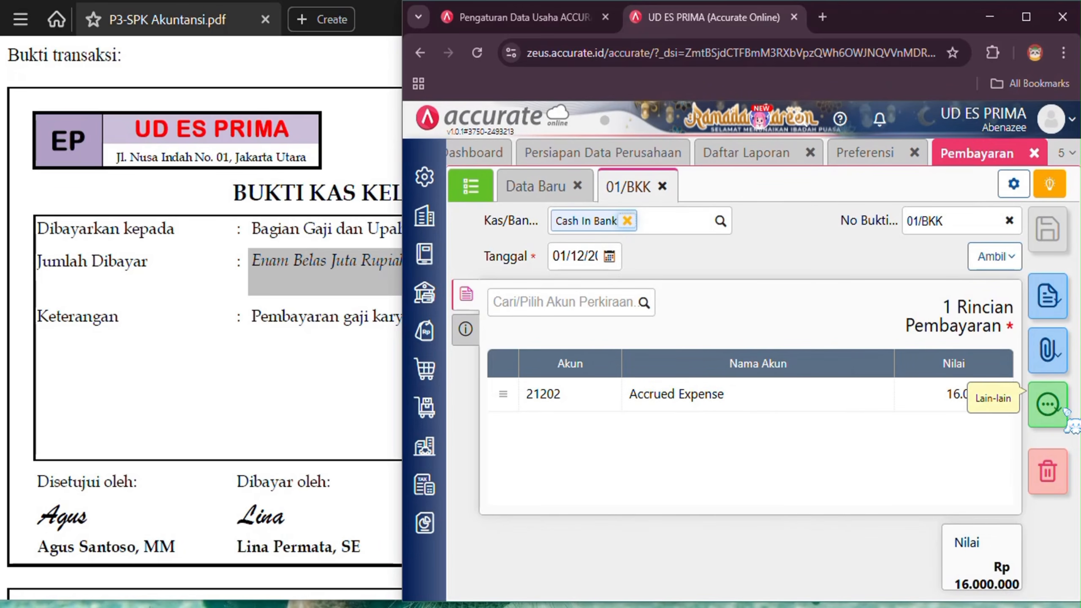
pyautogui.click(1064, 410)
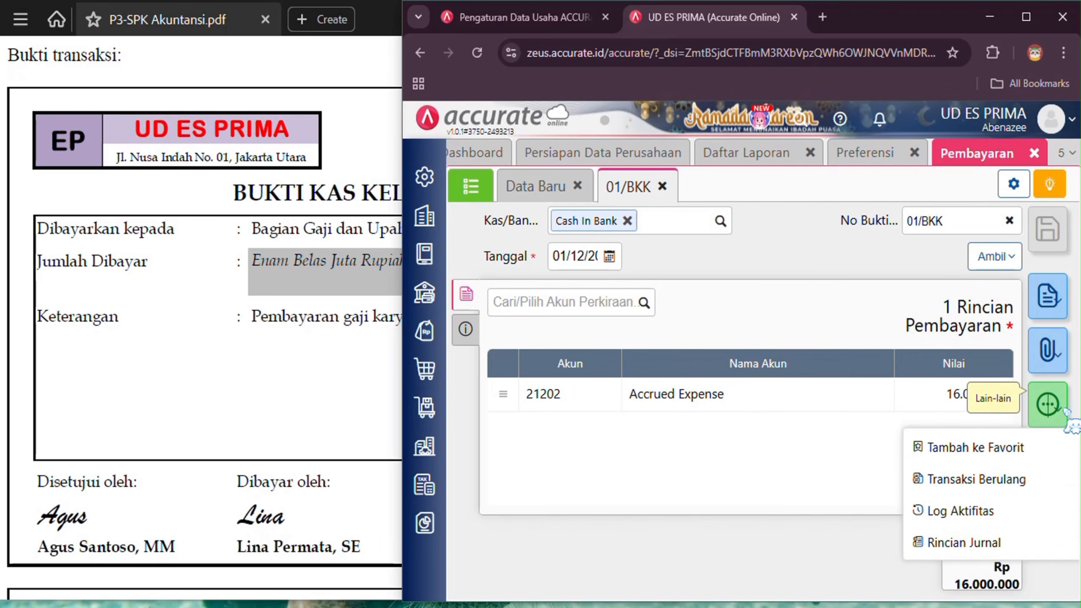
pyautogui.click(1005, 544)
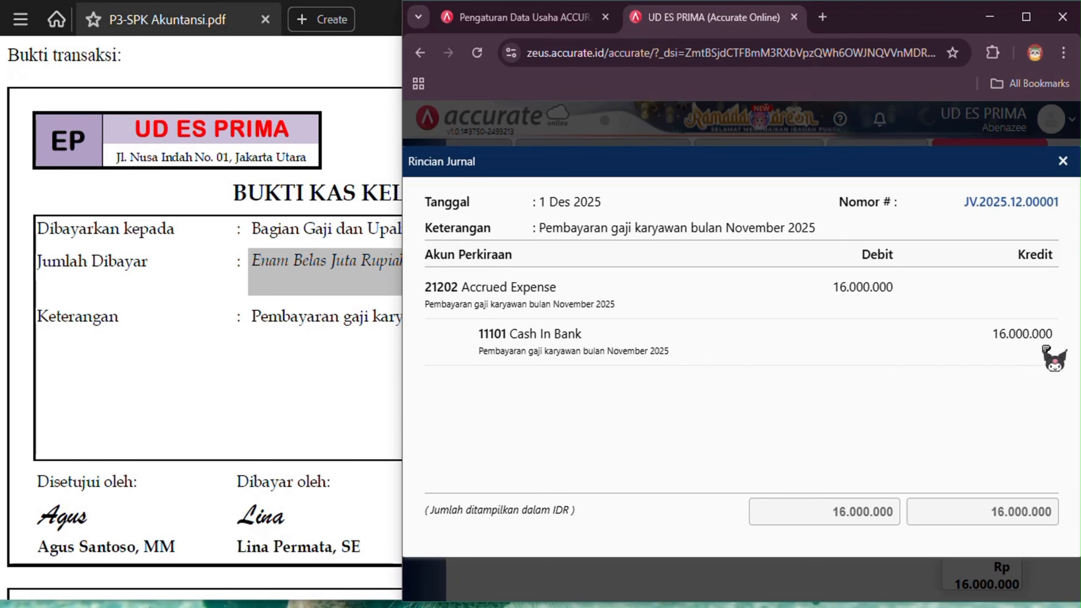
pyautogui.click(1063, 161)
pyautogui.click(343, 71)
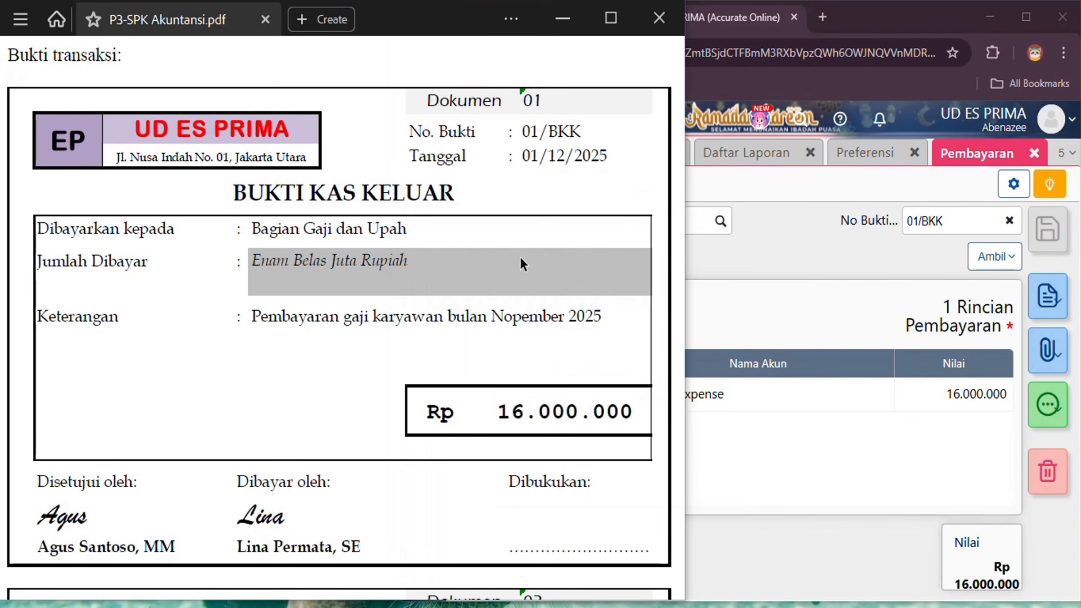
# Review voucher Dokumen 02 in the PDF, and open a new Pembayaran Pembelian form in Accurate Online.
pyautogui.scroll(-8, 555, 315)
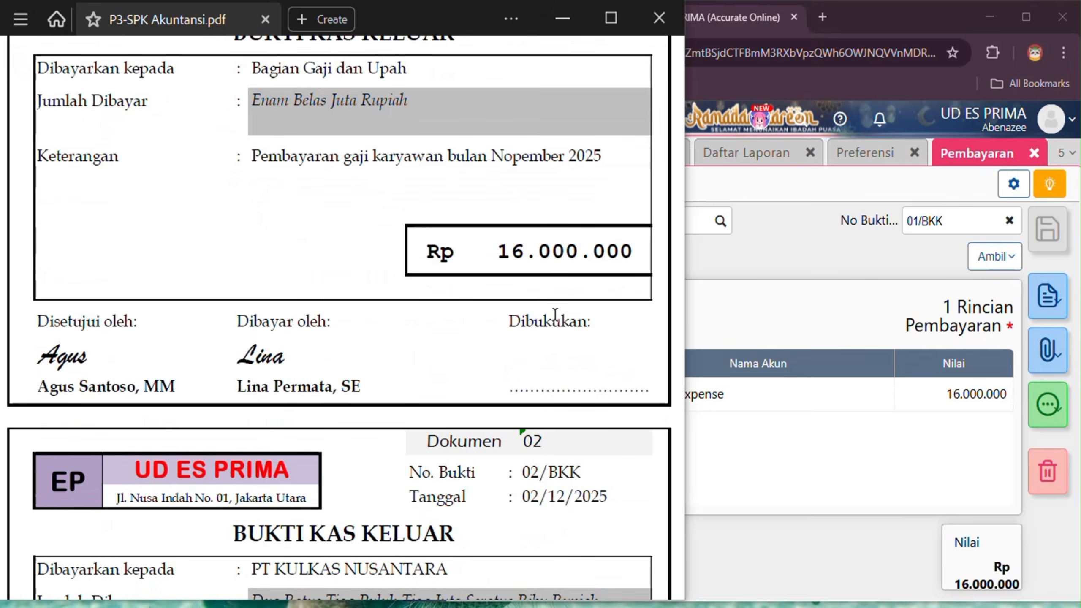
pyautogui.scroll(-3, 555, 315)
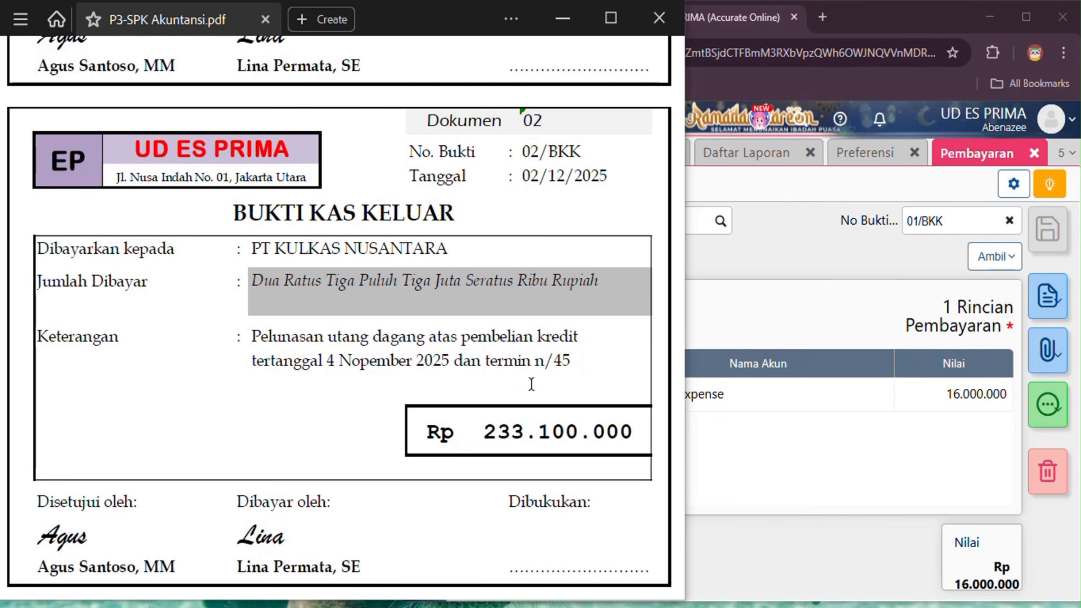
pyautogui.click(798, 254)
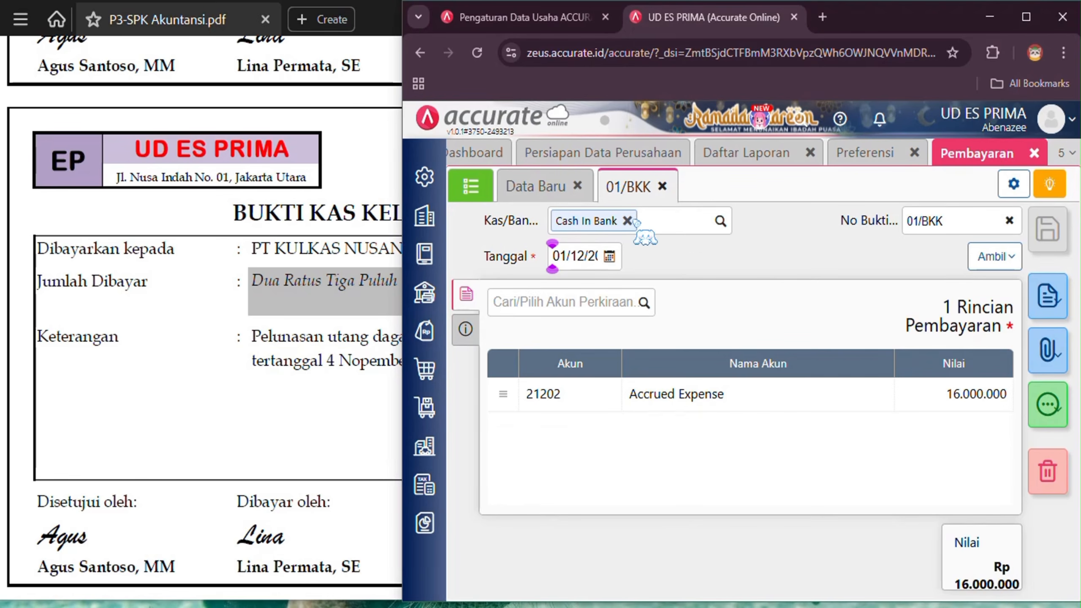
pyautogui.click(429, 376)
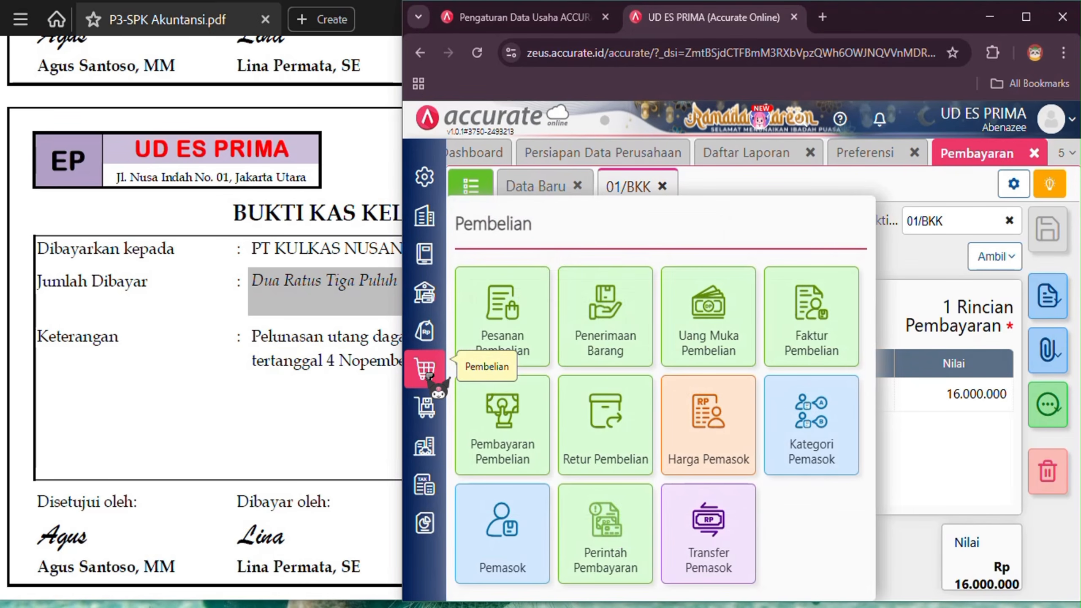
pyautogui.click(544, 410)
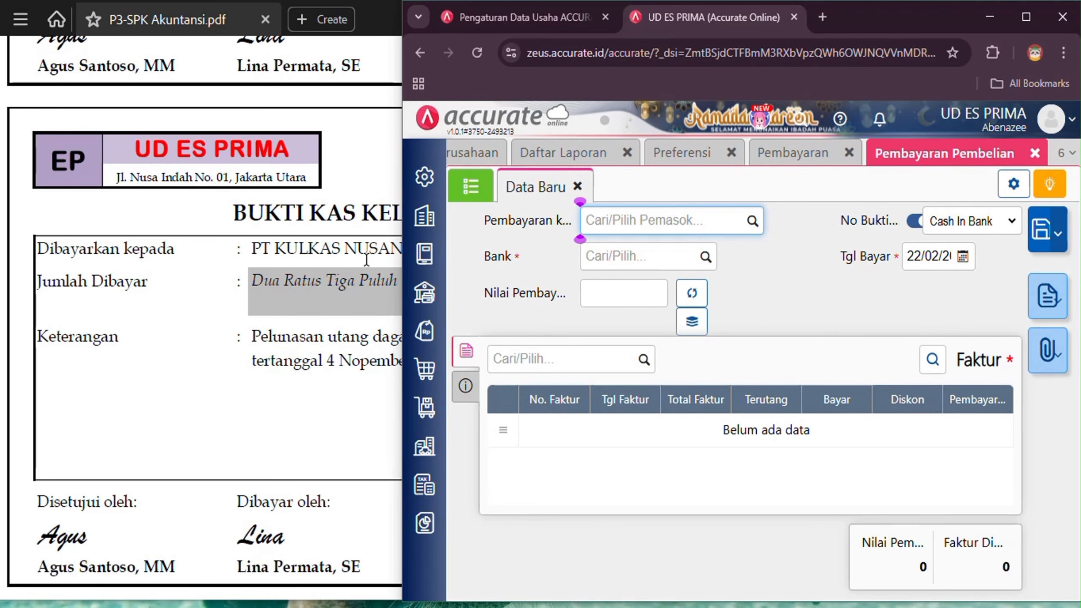
# Choose PT Kulkas Nusantara as the supplier being paid and Cash In Bank as the Bank.
pyautogui.click(753, 220)
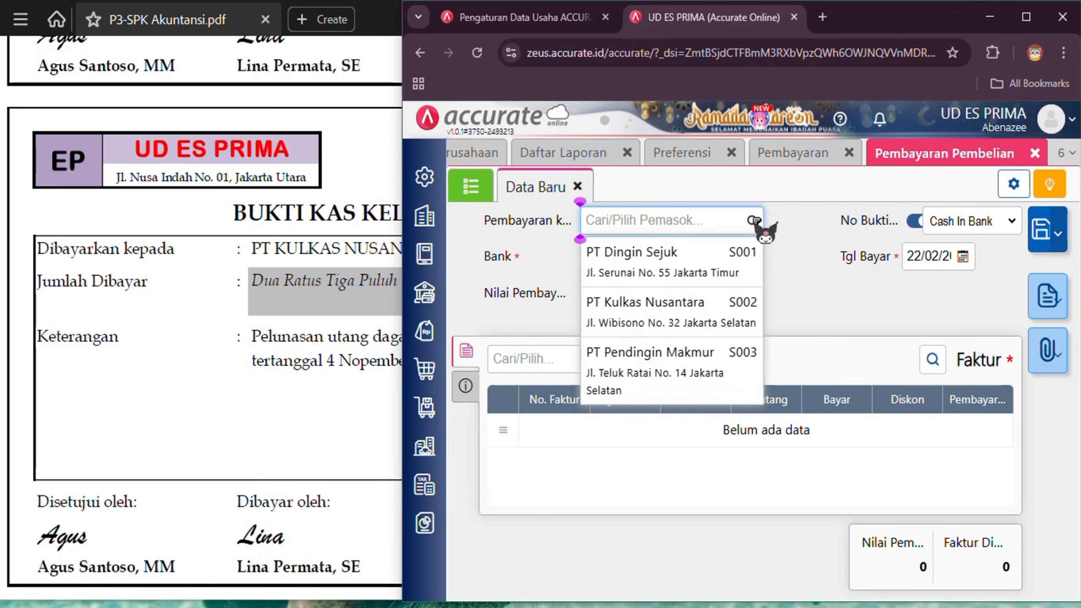
pyautogui.click(706, 324)
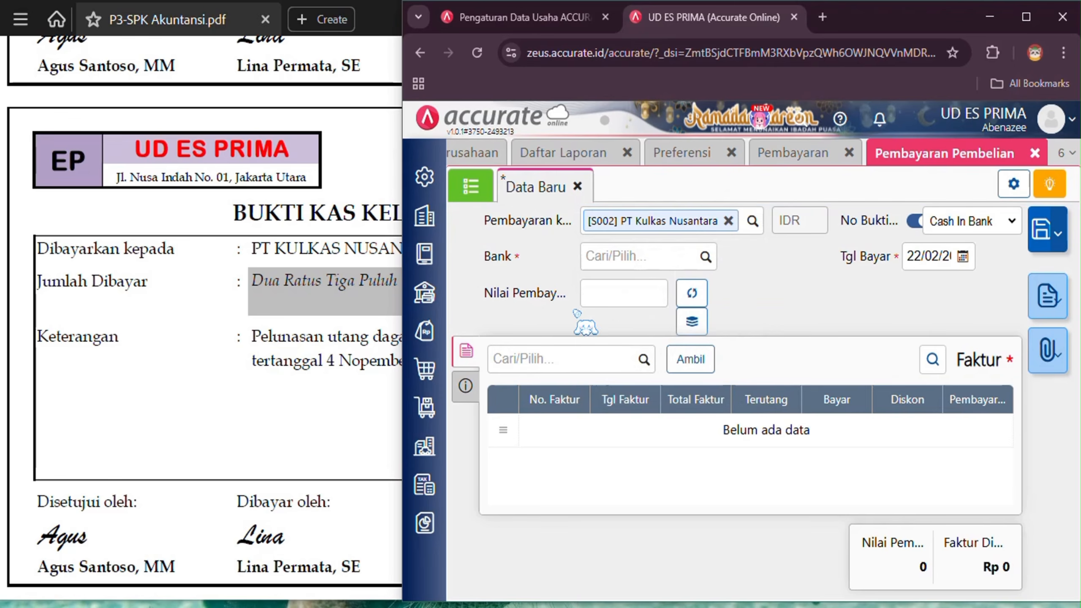
pyautogui.click(705, 256)
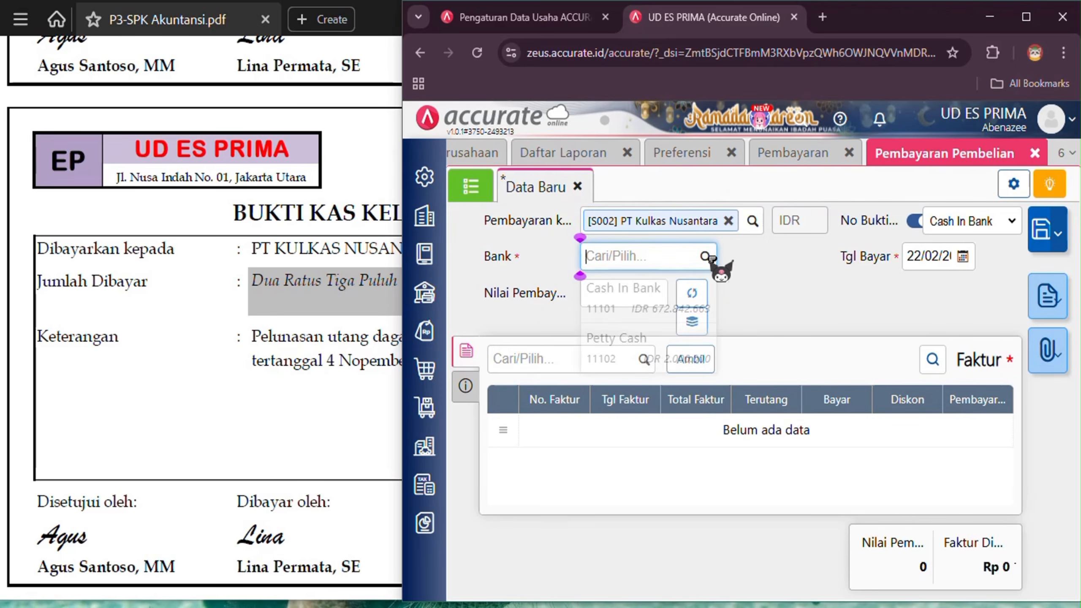
pyautogui.click(681, 311)
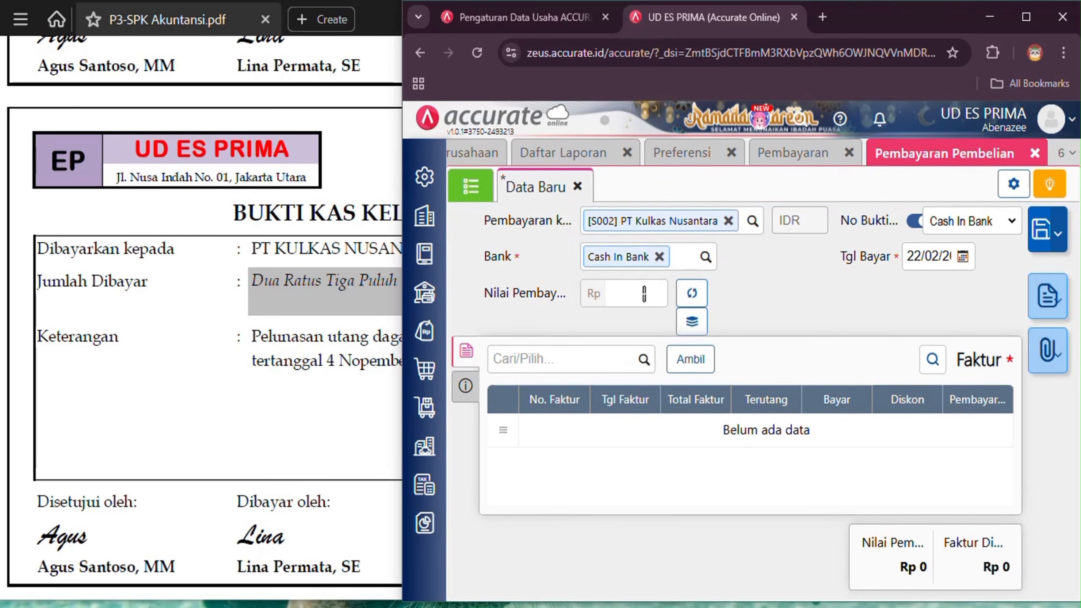
# Check the amount on the voucher and set the Nilai Pembayaran to Rp 233.100.000.
pyautogui.click(266, 410)
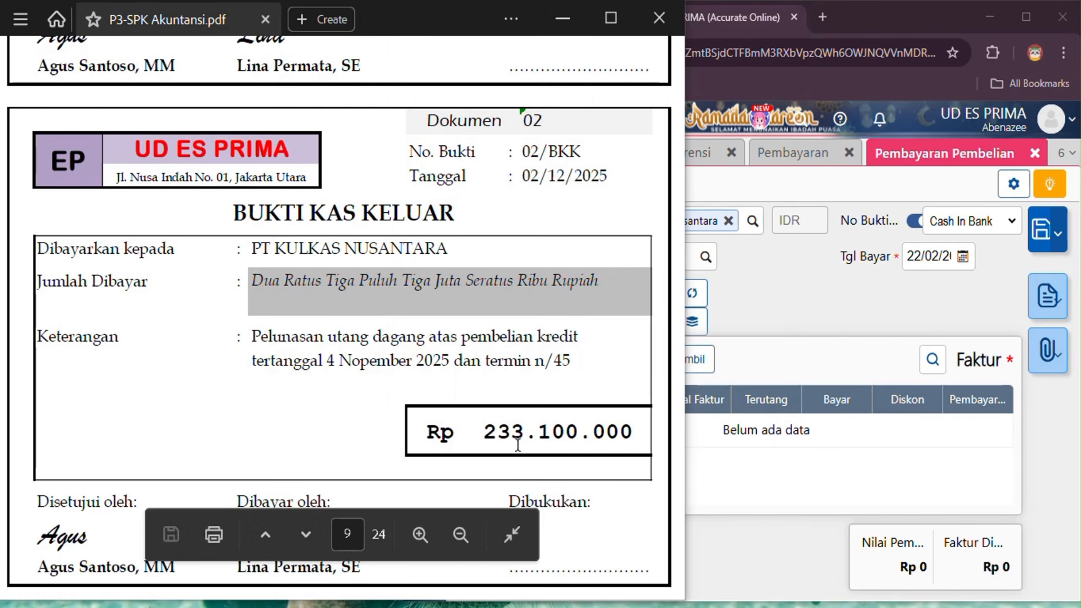
pyautogui.click(766, 306)
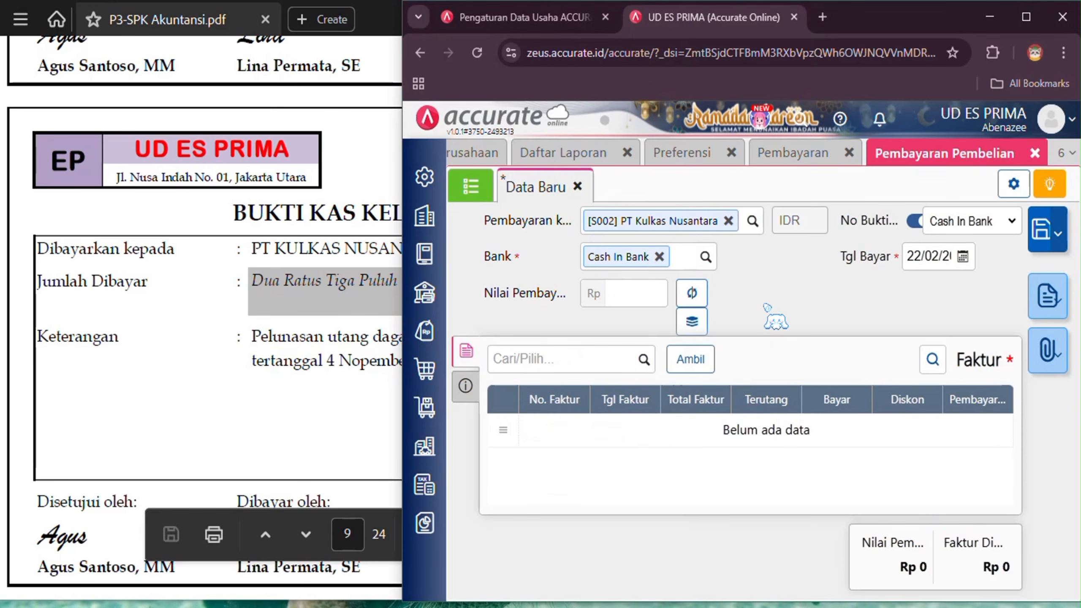
pyautogui.click(631, 293)
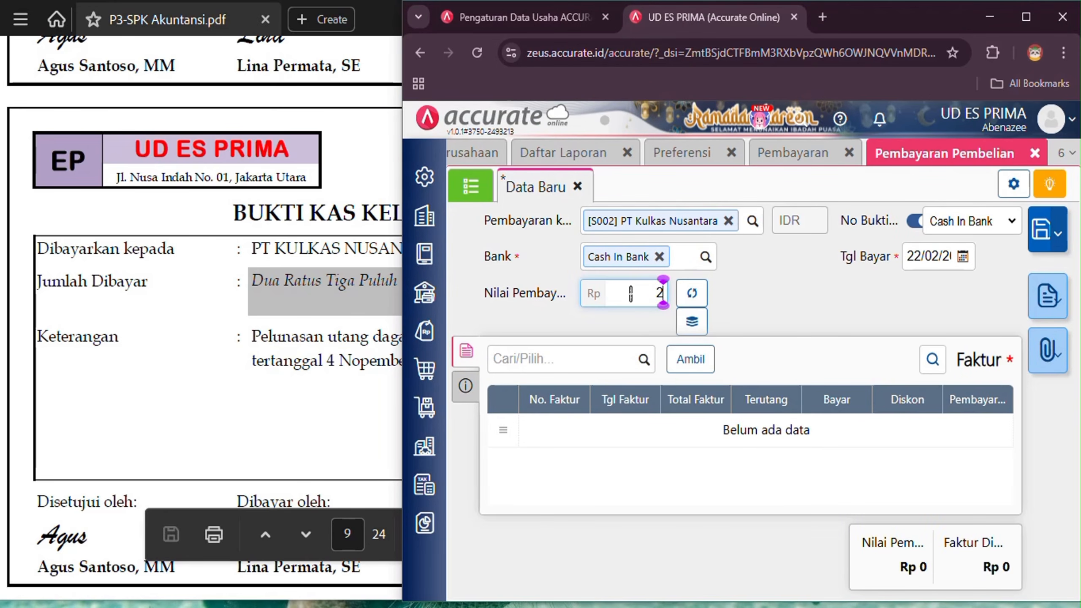
pyautogui.write('2333100')
pyautogui.press('Tab')
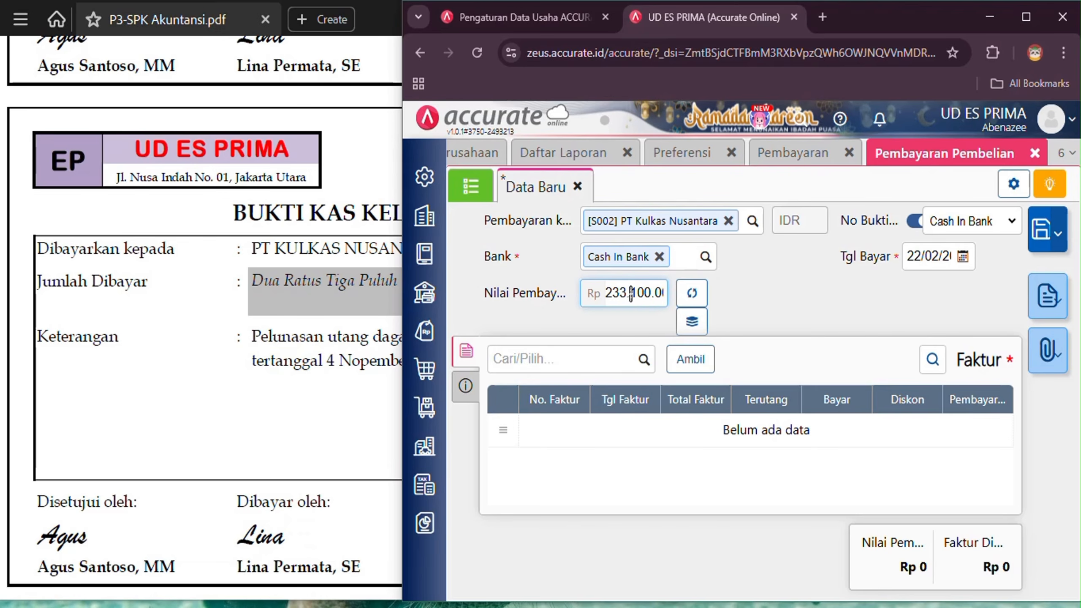
pyautogui.click(766, 293)
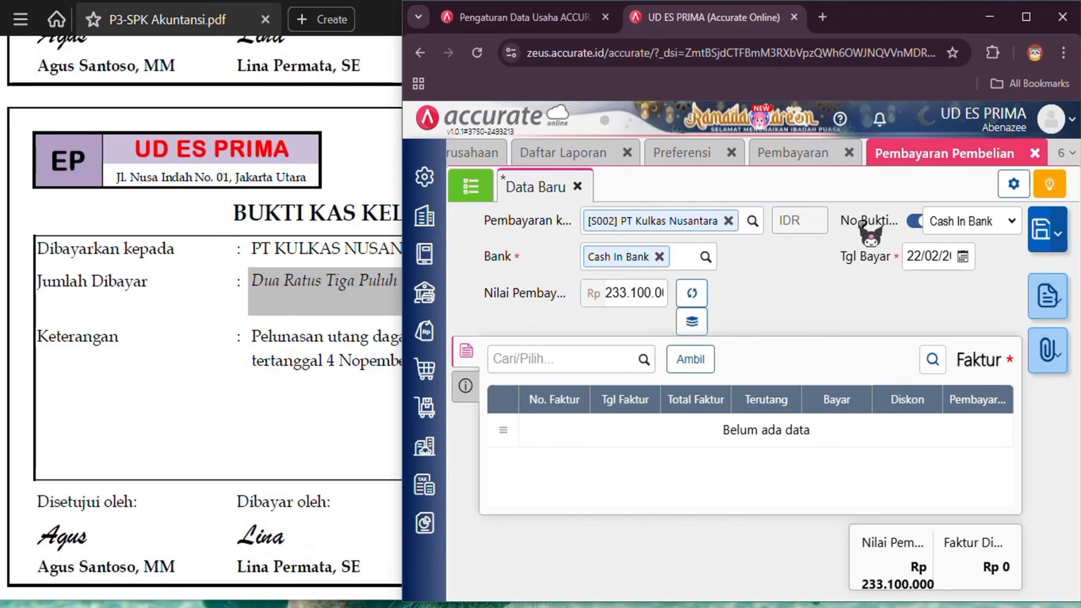
# Turn off automatic numbering for the purchase payment and enter 02/BKK as the No Bukti.
pyautogui.click(914, 220)
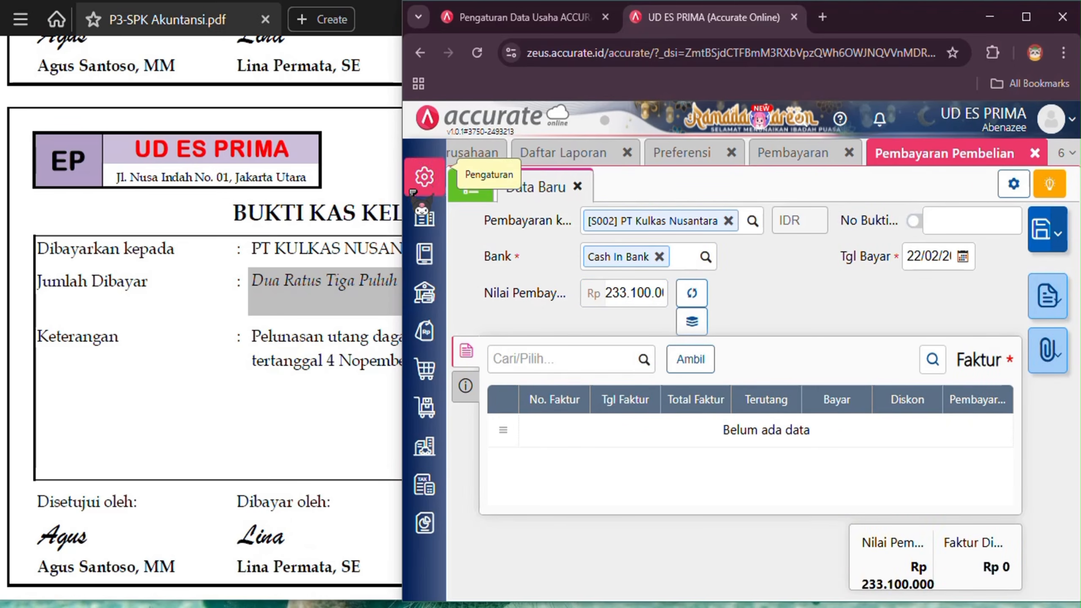
pyautogui.click(388, 173)
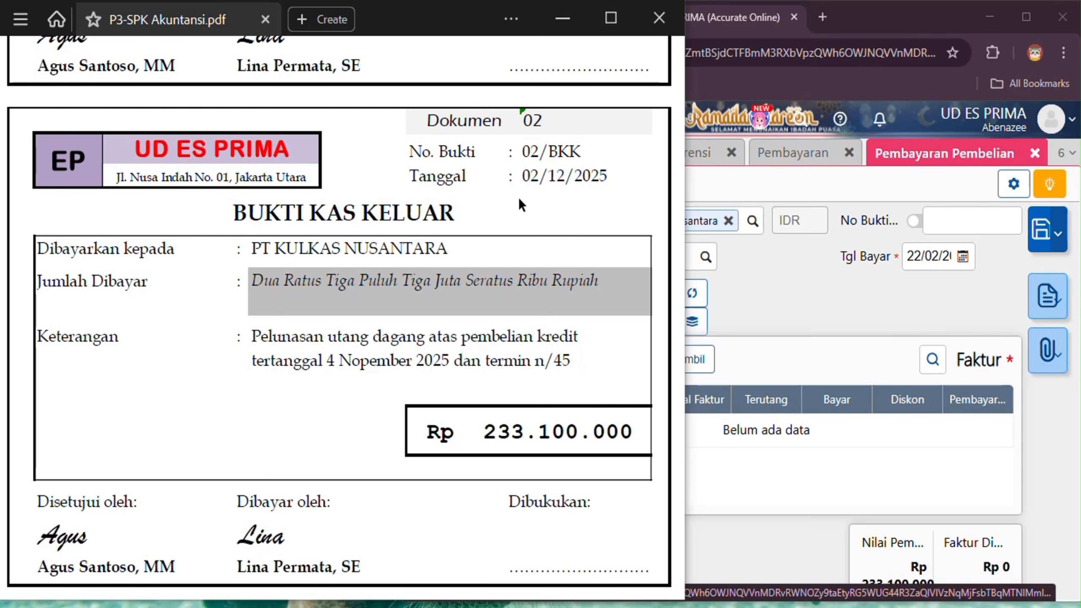
pyautogui.click(971, 223)
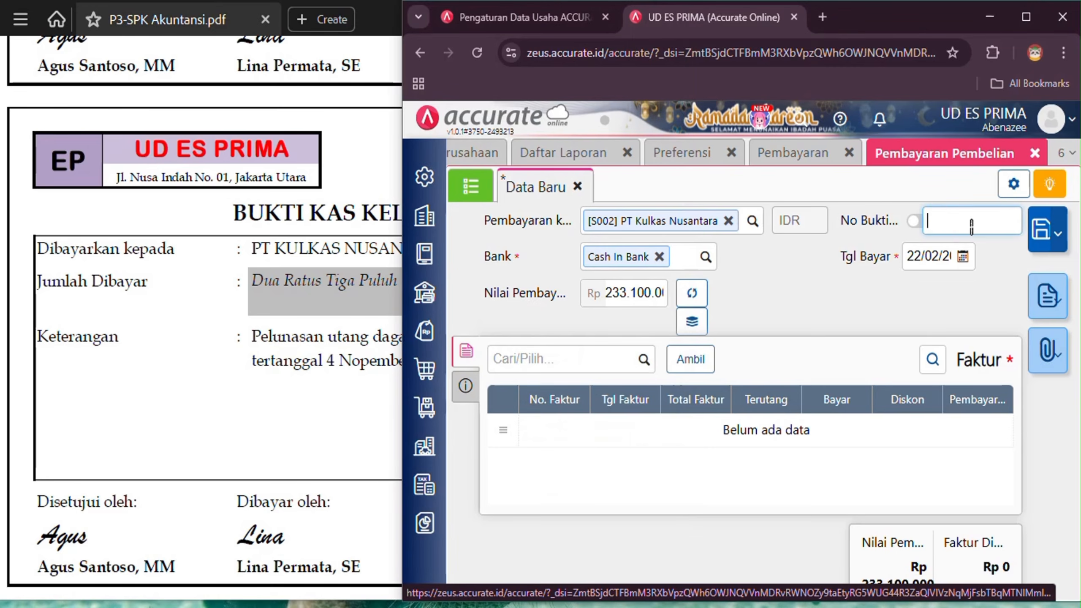
pyautogui.write('02')
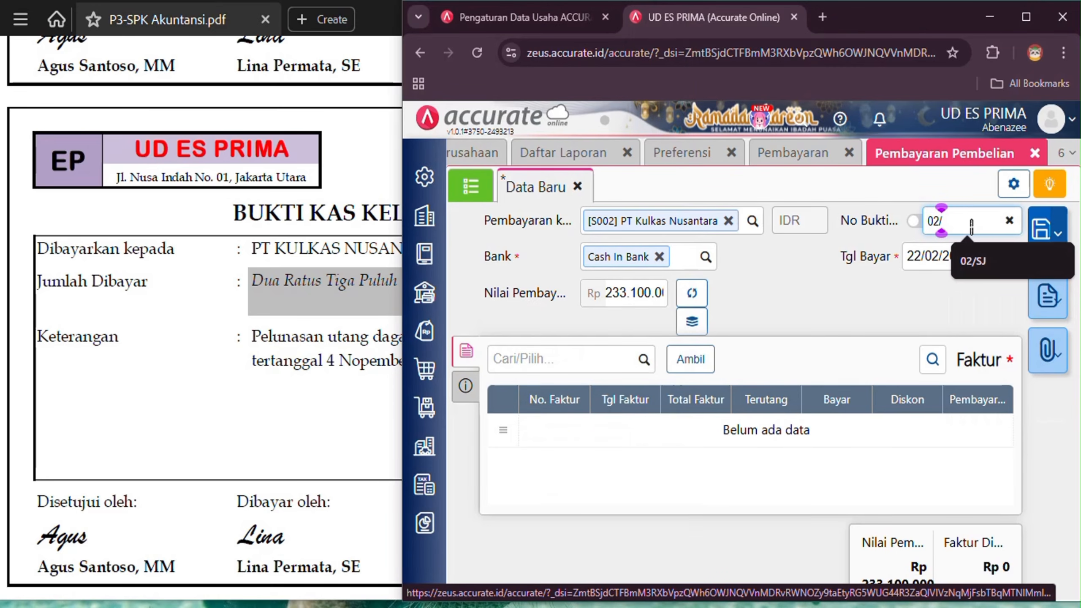
pyautogui.write('/BKK')
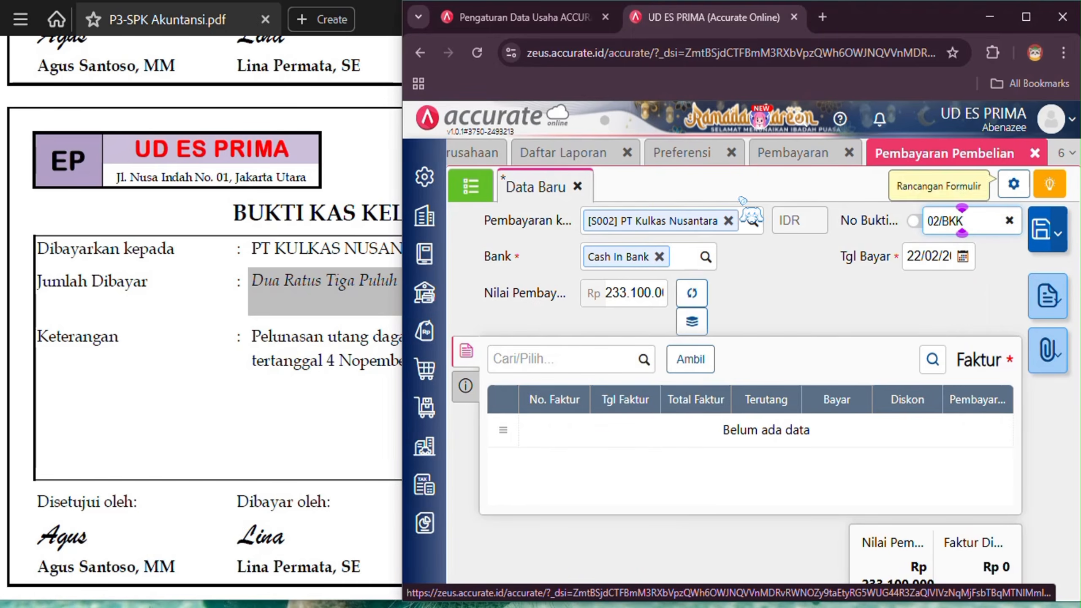
# Set the Tgl Bayar to 02/12/2025, following the date on the voucher.
pyautogui.hotkey('alt', 'Tab')
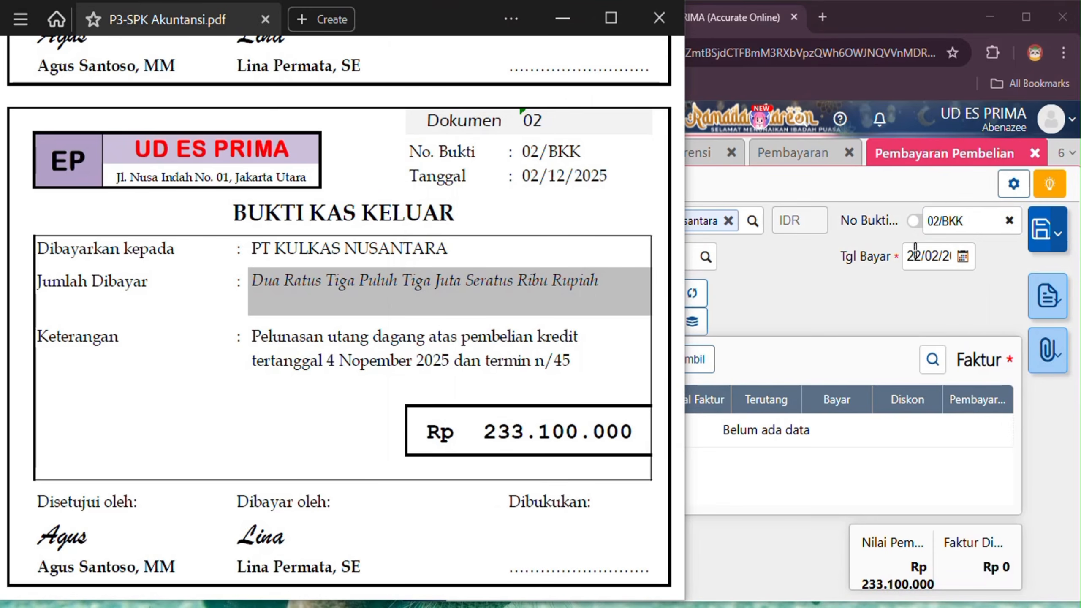
pyautogui.hotkey('alt', 'Tab')
pyautogui.write('02/12')
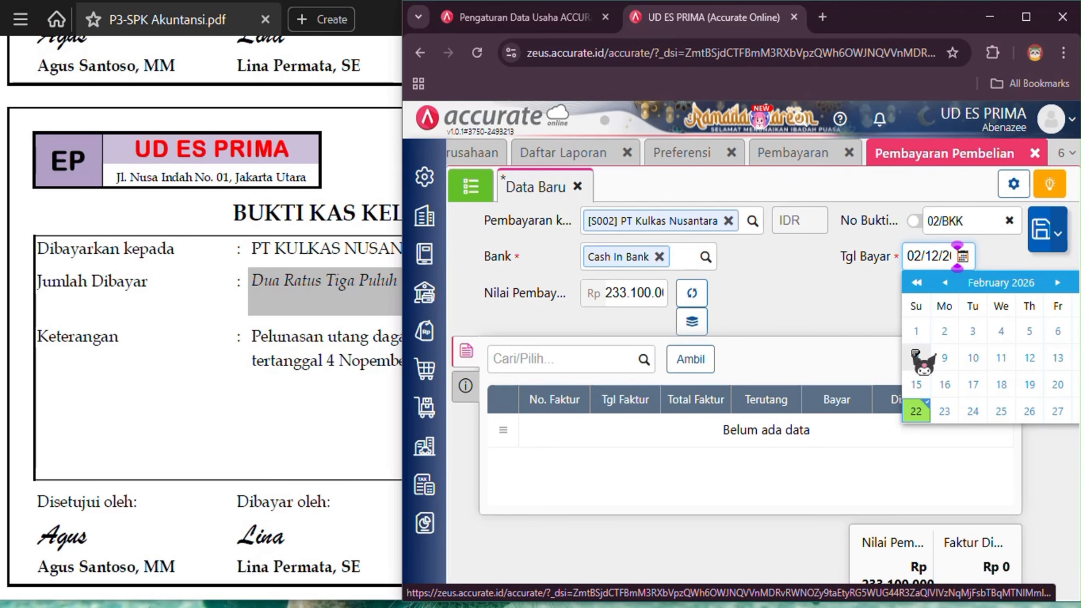
pyautogui.click(935, 261)
pyautogui.press('Right')
pyautogui.press('Right')
pyautogui.press('Right')
pyautogui.press('Right')
pyautogui.press('Right')
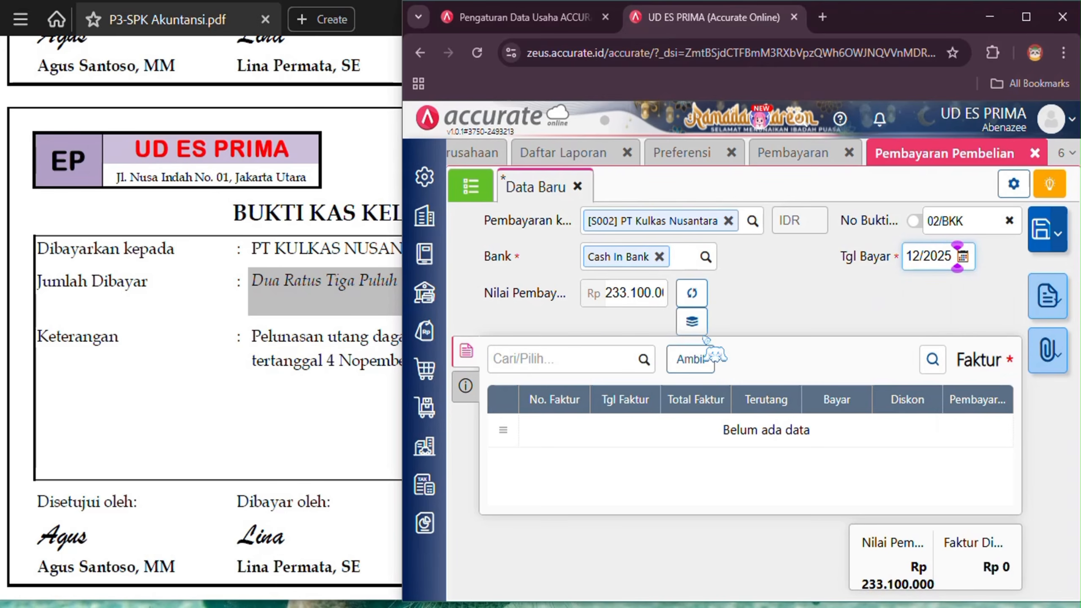
# Add purchase invoice PI.2025.11.00002 to the payment's Faktur list, accepting its Bayar amount.
pyautogui.click(644, 359)
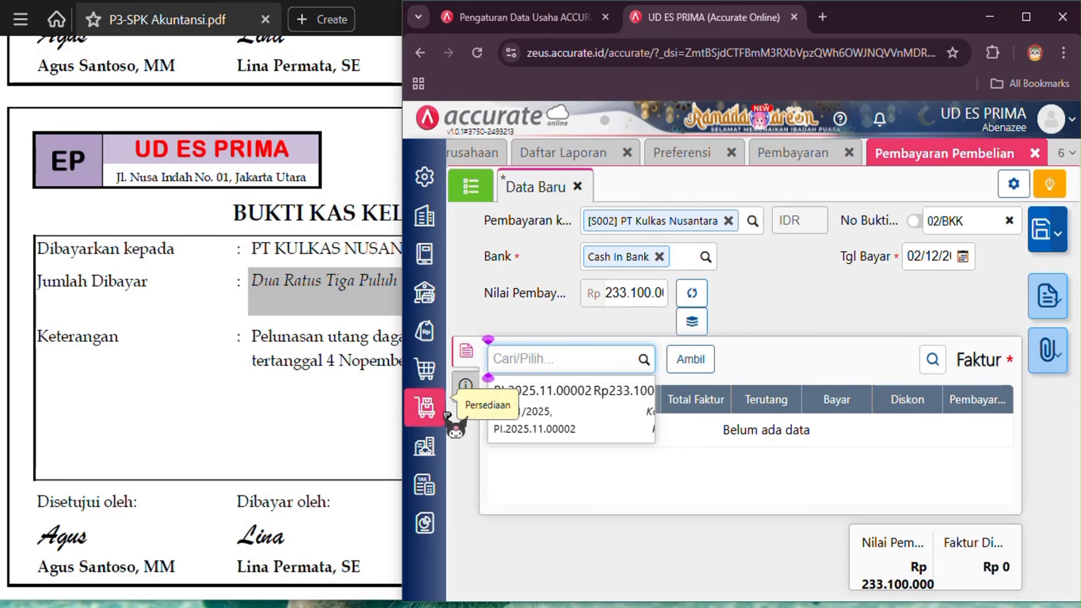
pyautogui.click(626, 426)
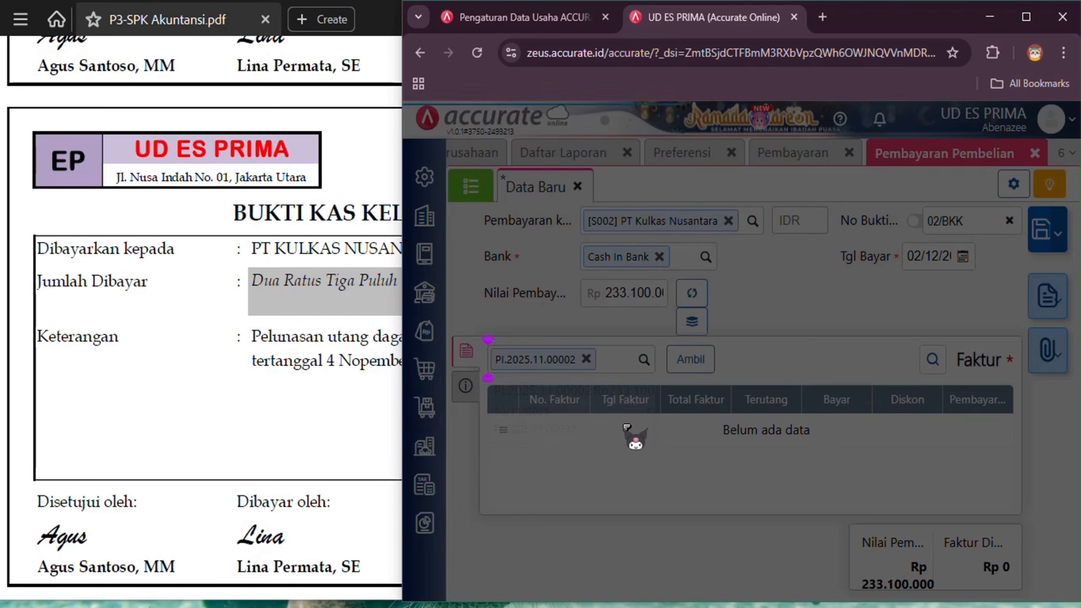
pyautogui.click(343, 423)
pyautogui.click(803, 452)
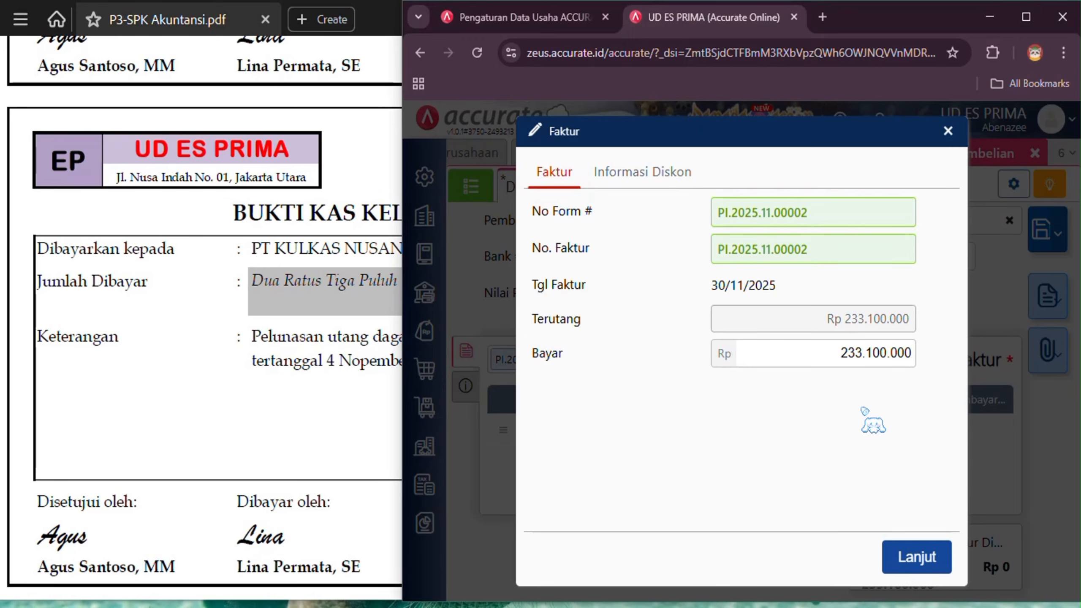
pyautogui.click(934, 555)
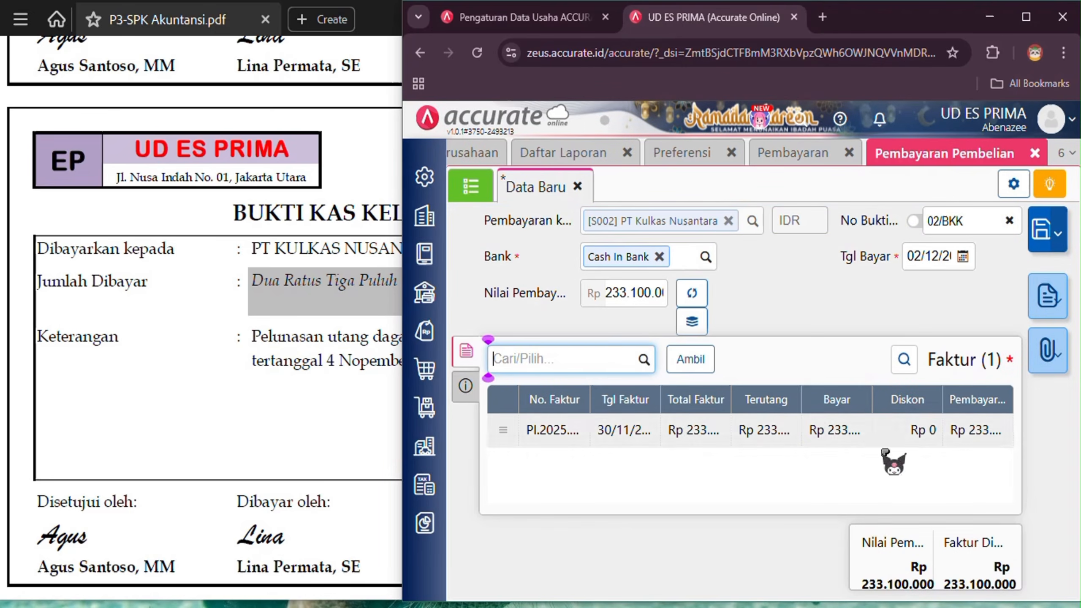
# In Info lainnya, enter the Keterangan "Pelunasan utang dagang" and save the purchase payment.
pyautogui.click(467, 391)
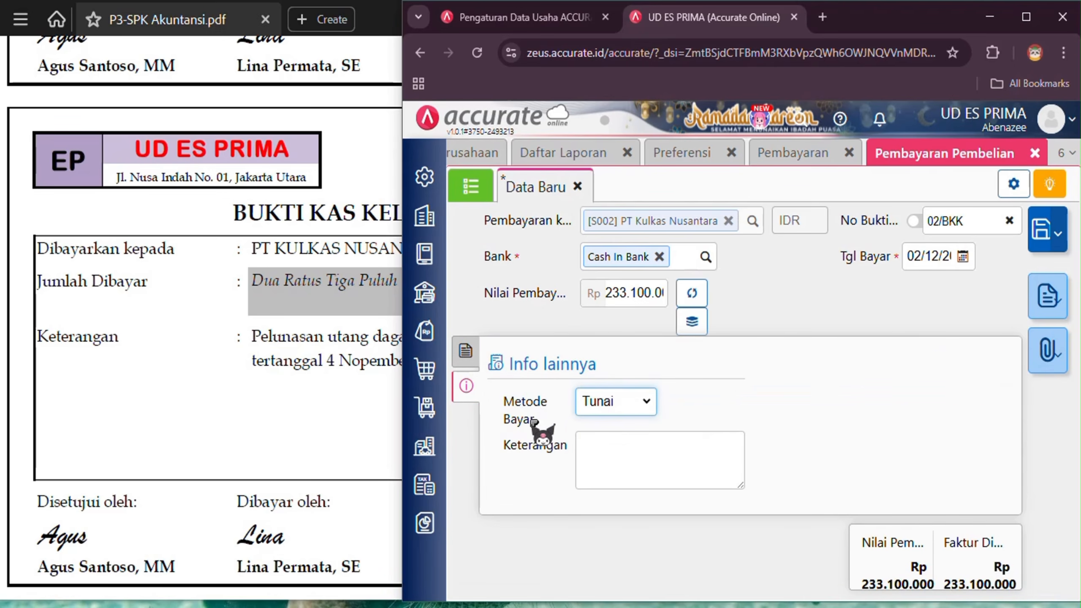
pyautogui.click(657, 445)
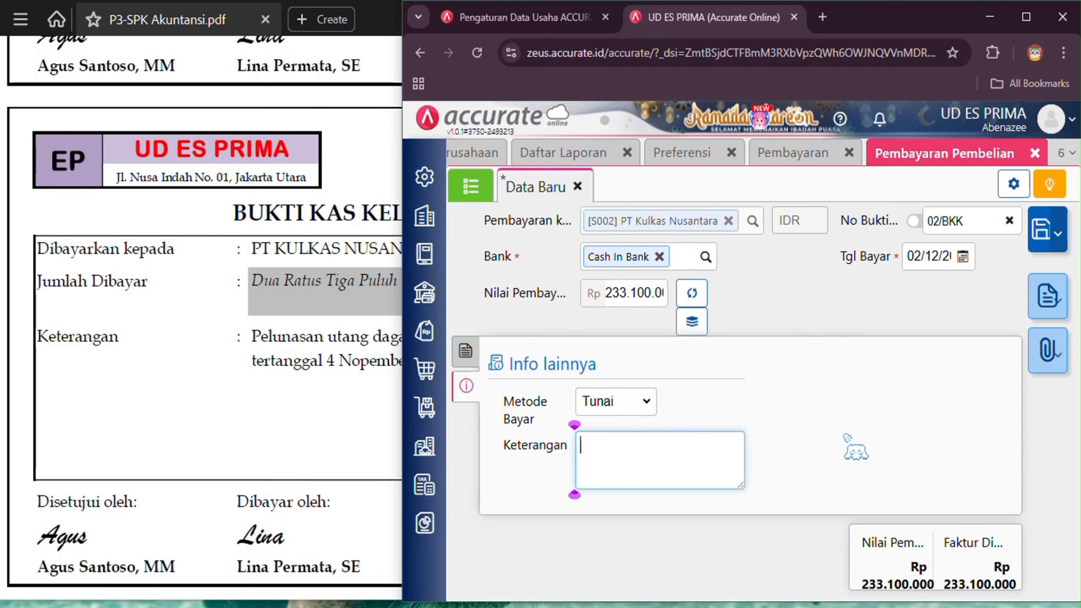
pyautogui.write('Pelunasan')
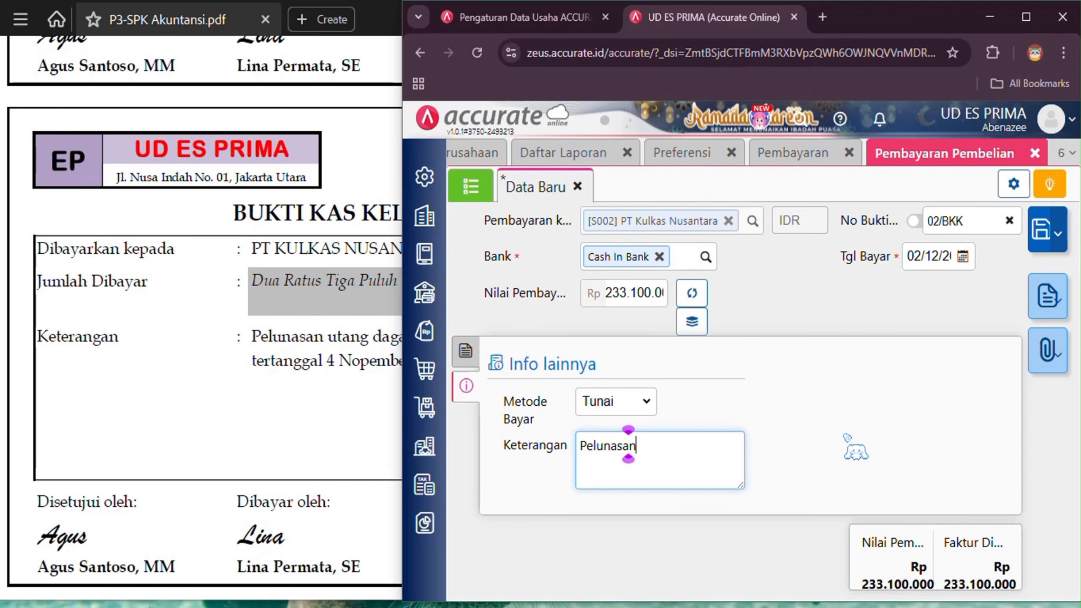
pyautogui.write(' utang dagang')
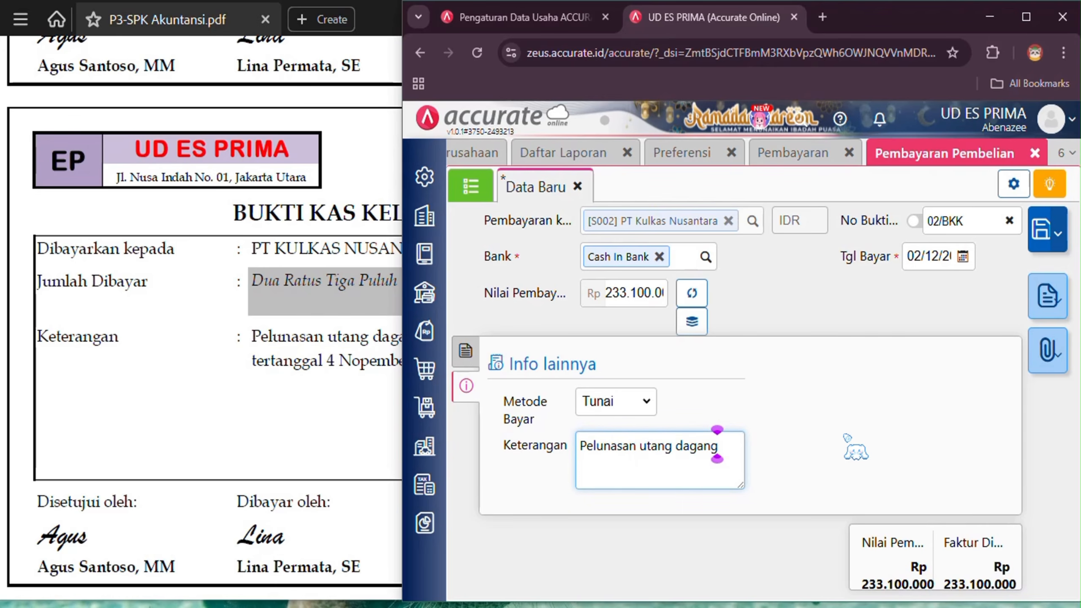
pyautogui.click(859, 430)
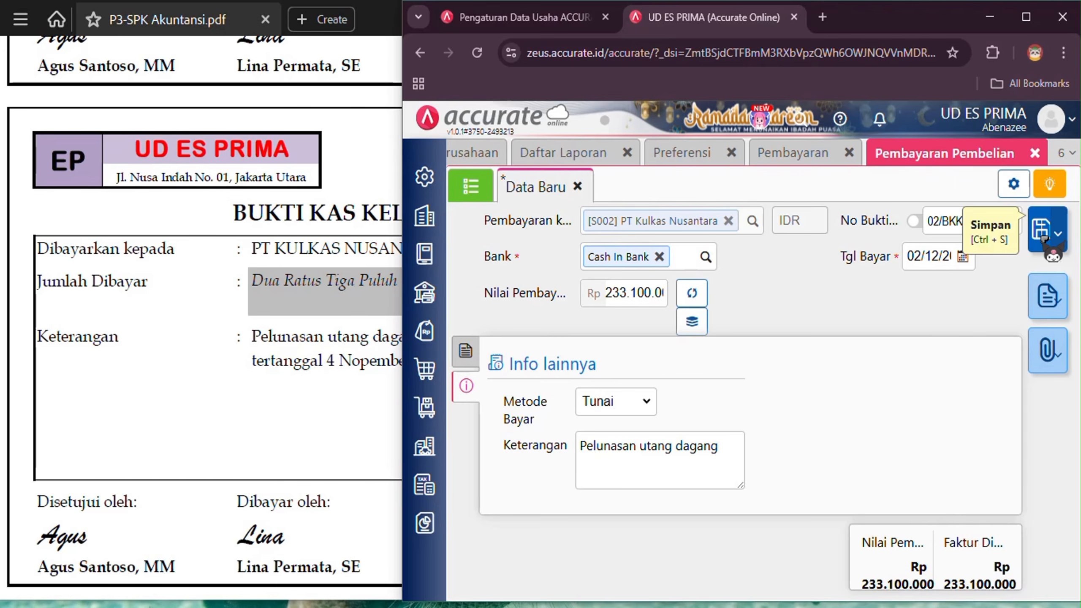
pyautogui.click(1042, 237)
# Open the saved purchase payment 02/BKK from the list, examine its Rincian Jurnal, and return to the PDF vouchers.
pyautogui.click(486, 194)
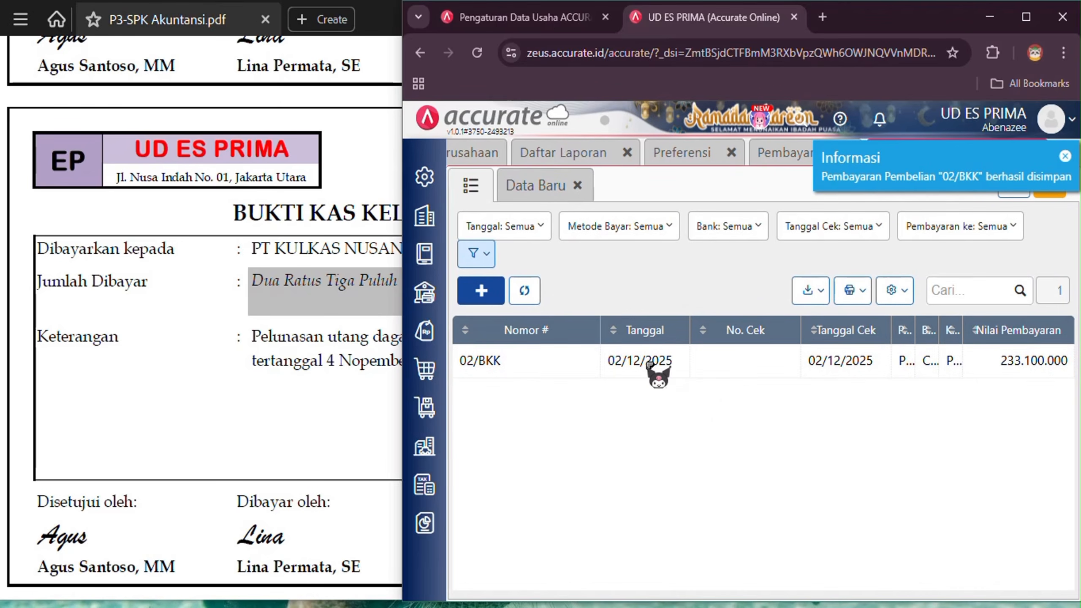
pyautogui.click(649, 362)
pyautogui.click(1048, 405)
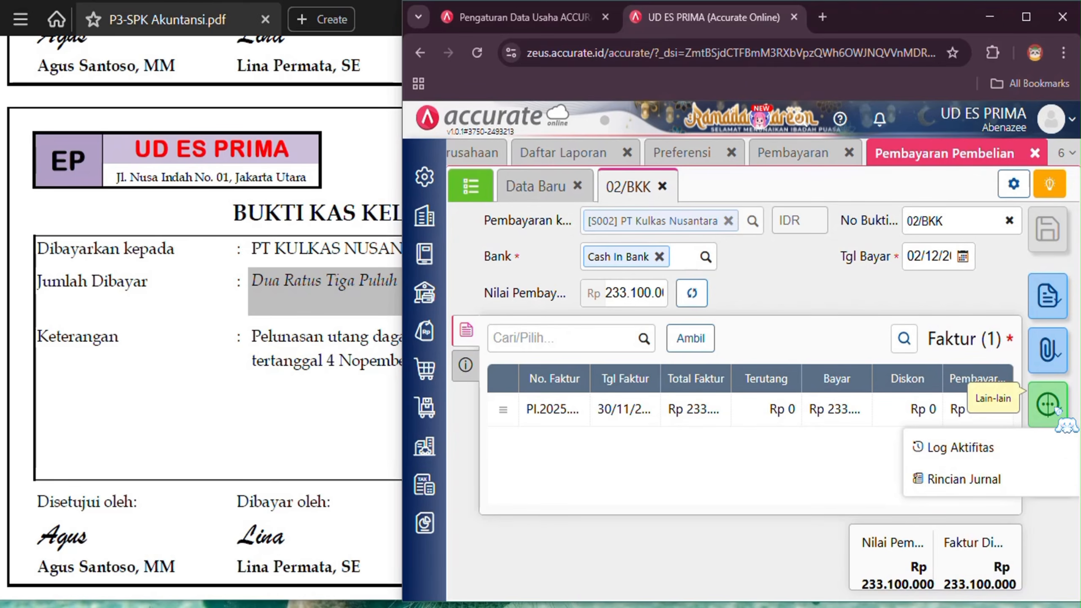
pyautogui.click(970, 480)
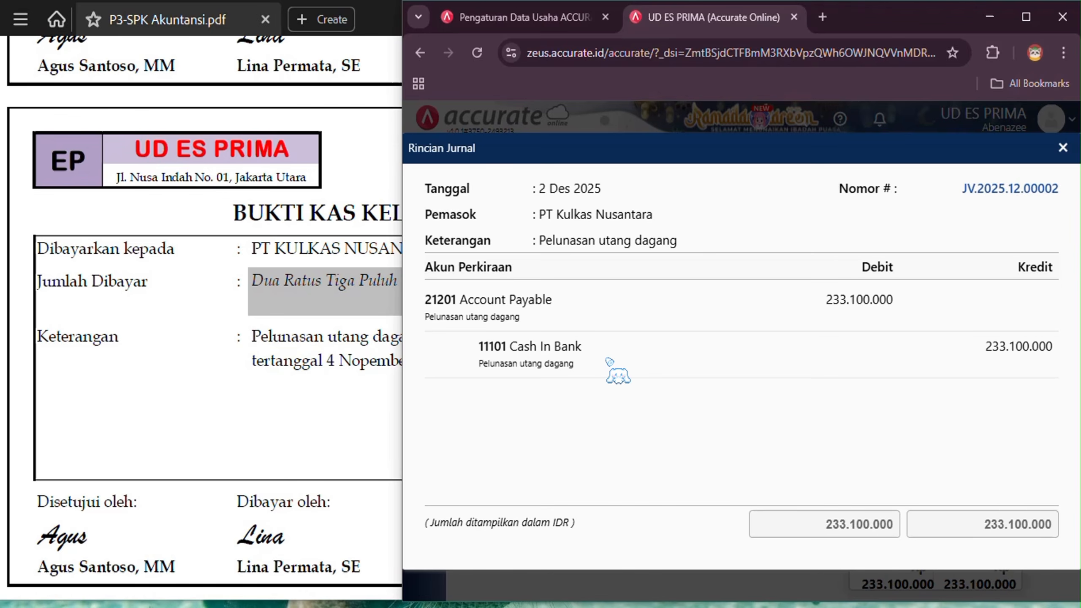
pyautogui.click(1063, 149)
pyautogui.click(230, 416)
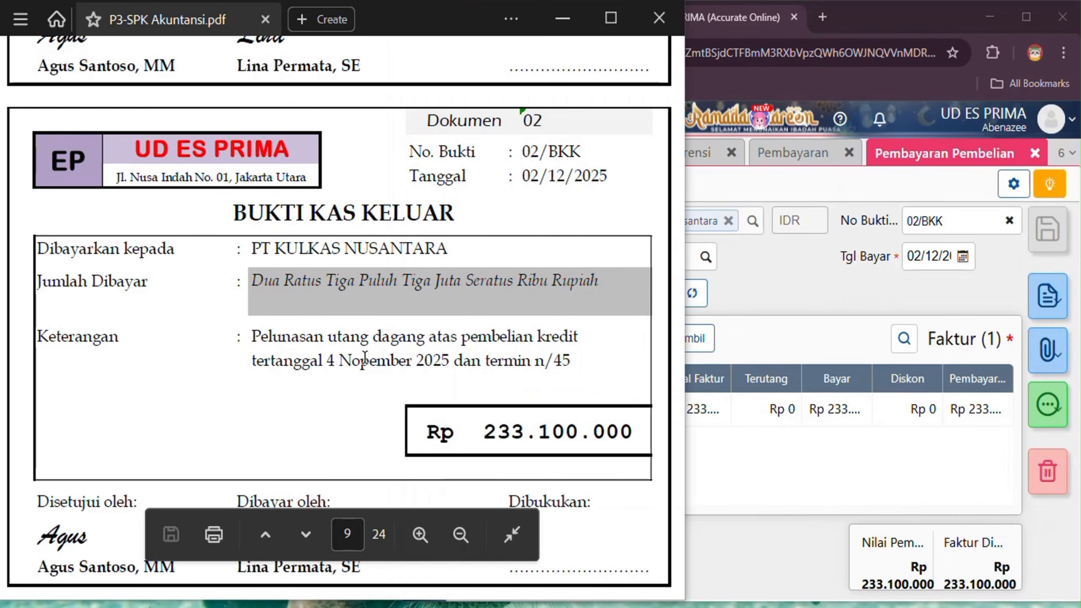
# Find Dokumen 03 in the PDF, then in Accurate Online close the Pembayaran Pembelian, Pembayaran, Preferensi and Daftar Laporan pages.
pyautogui.scroll(-3, 365, 360)
pyautogui.scroll(-10, 365, 360)
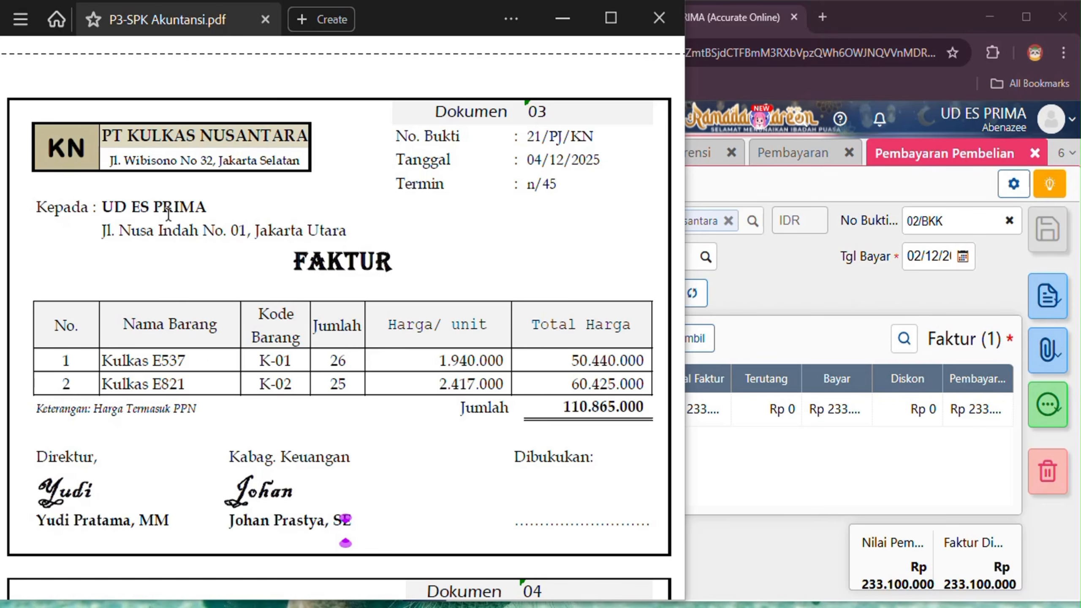
pyautogui.click(778, 292)
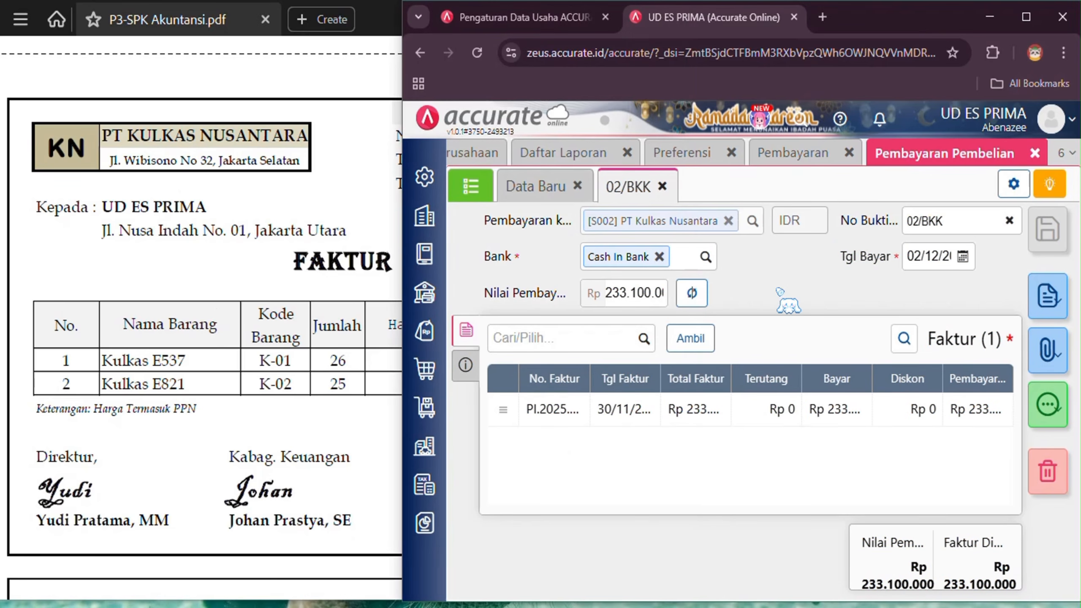
pyautogui.click(1034, 153)
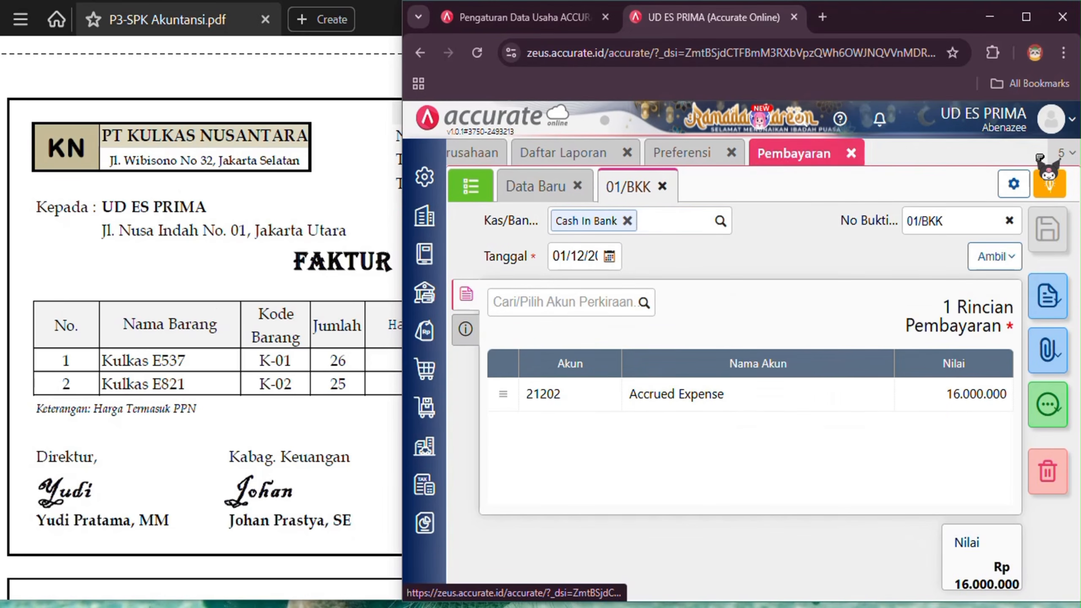
pyautogui.click(1026, 153)
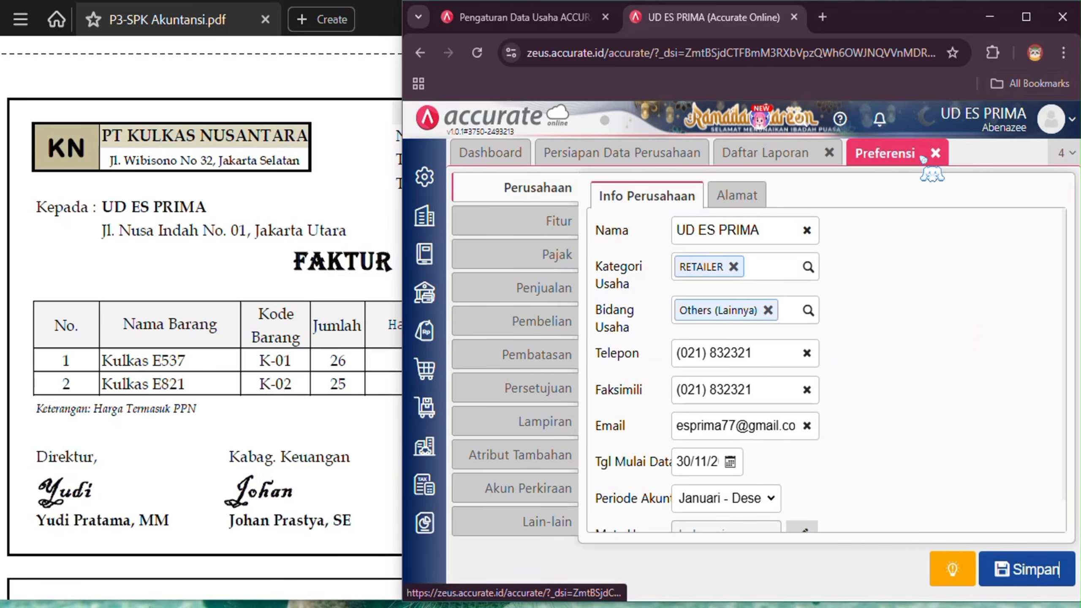
pyautogui.click(936, 154)
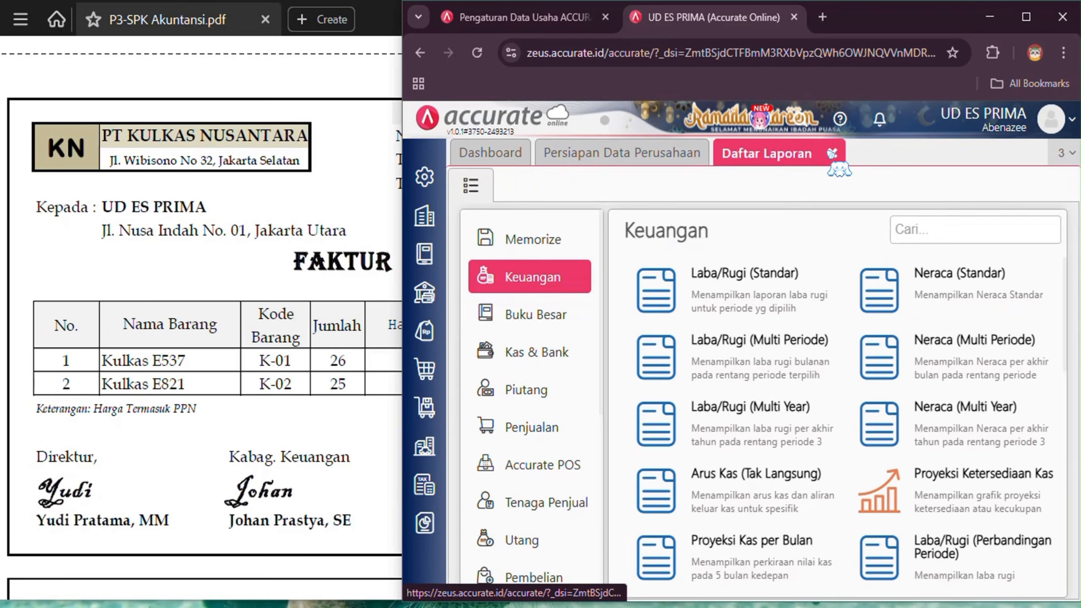
pyautogui.click(829, 152)
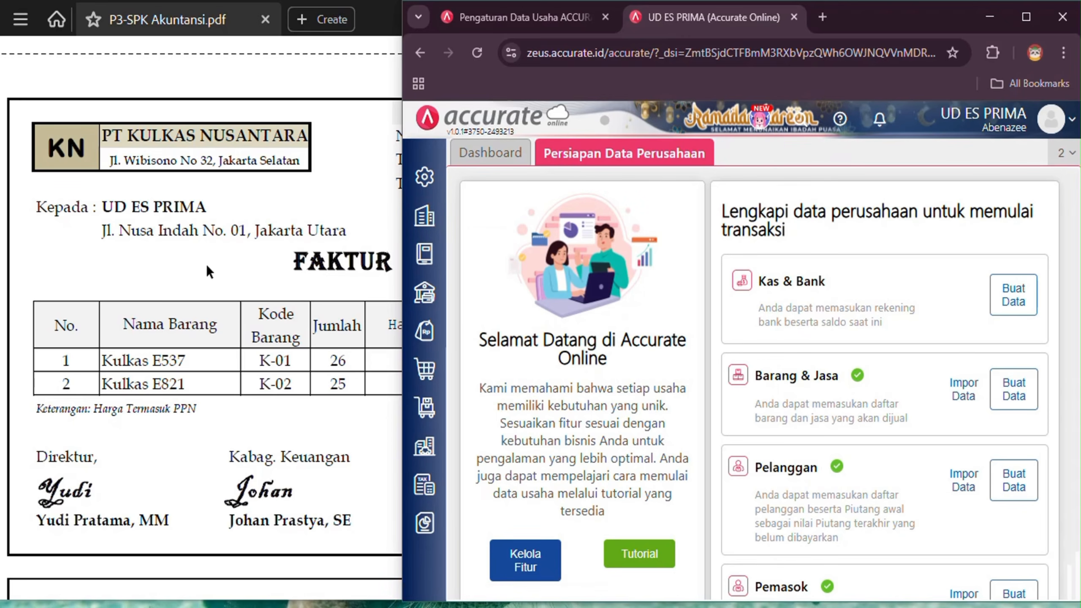
# Start a new Faktur Pembelian from the Pembelian module and choose PT Kulkas Nusantara (S002) as the Pemasok.
pyautogui.click(433, 378)
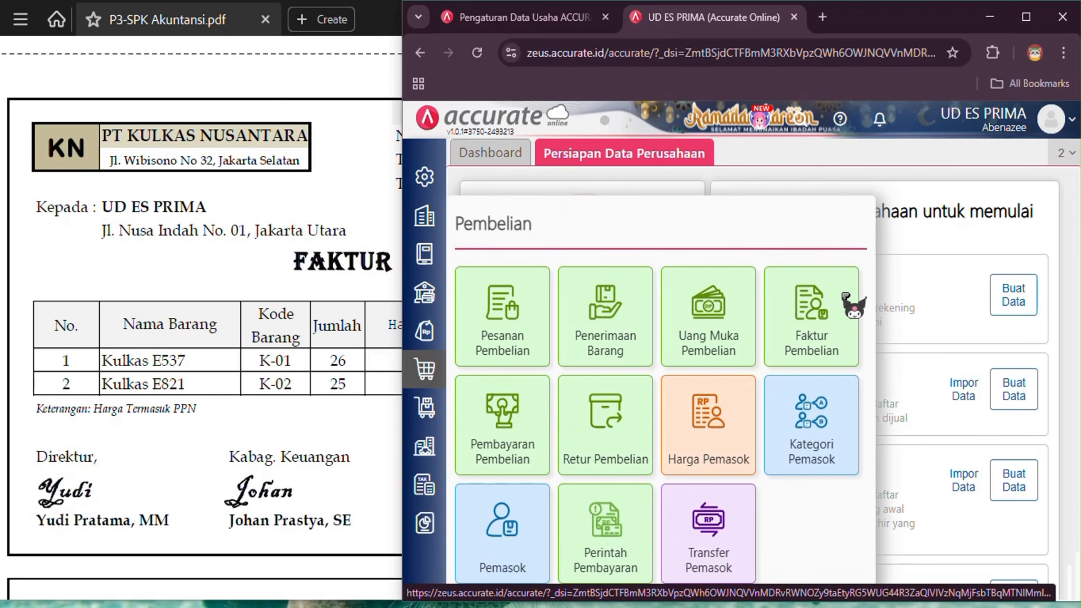
pyautogui.click(845, 338)
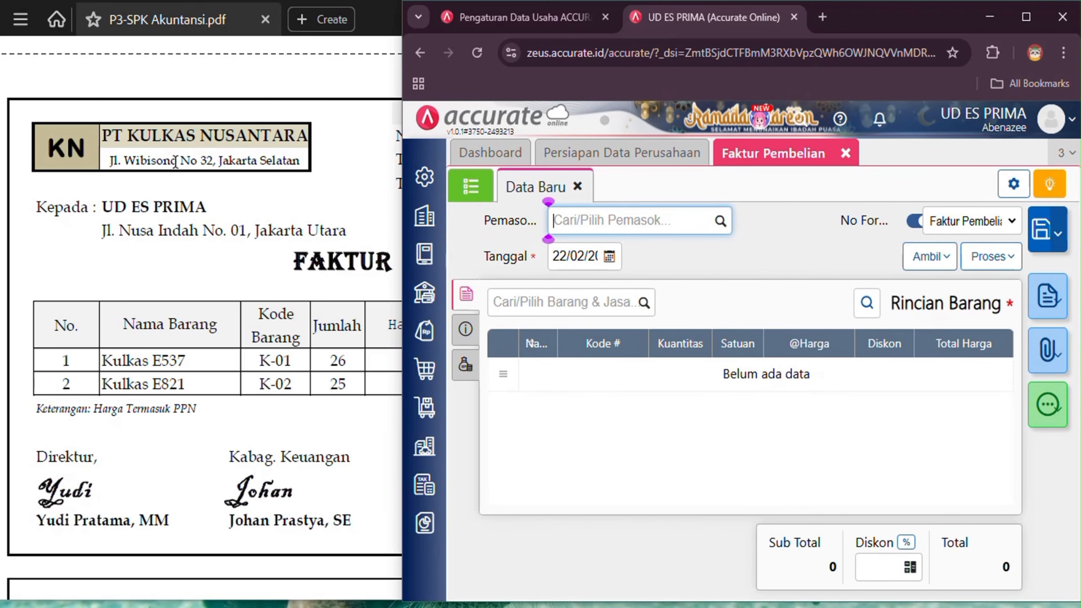
pyautogui.click(721, 220)
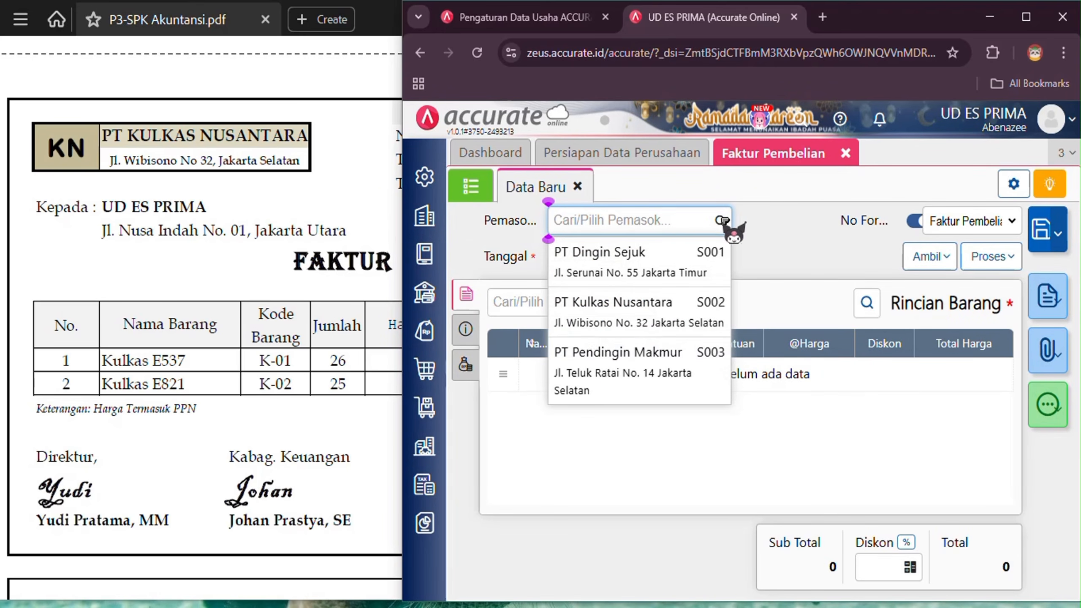
pyautogui.click(689, 322)
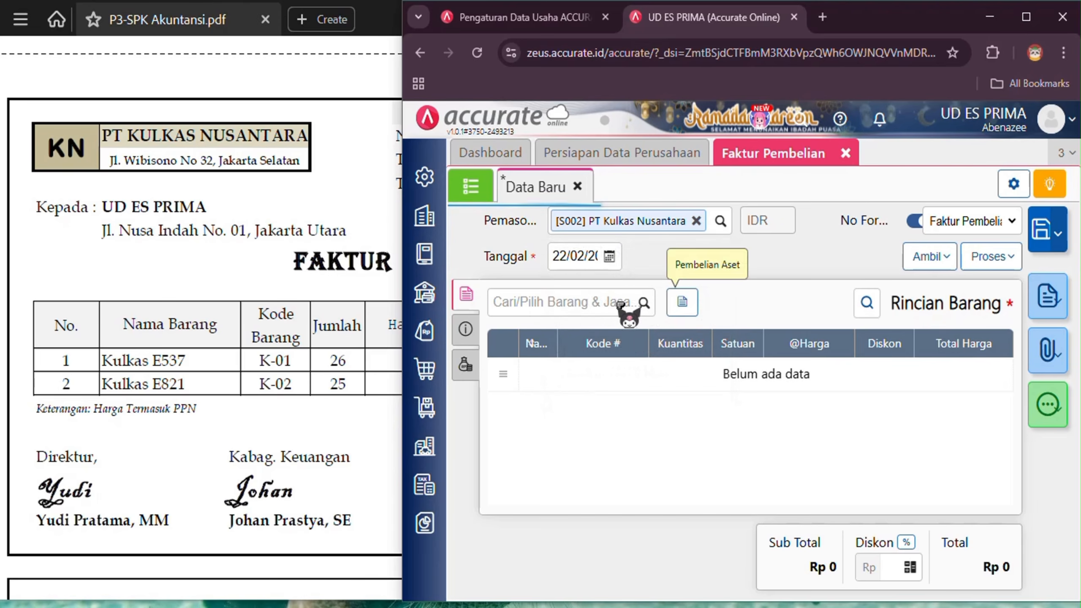
# Set the purchase invoice's Tanggal to 04/12/2025, following the date on the voucher.
pyautogui.click(564, 256)
pyautogui.click(376, 203)
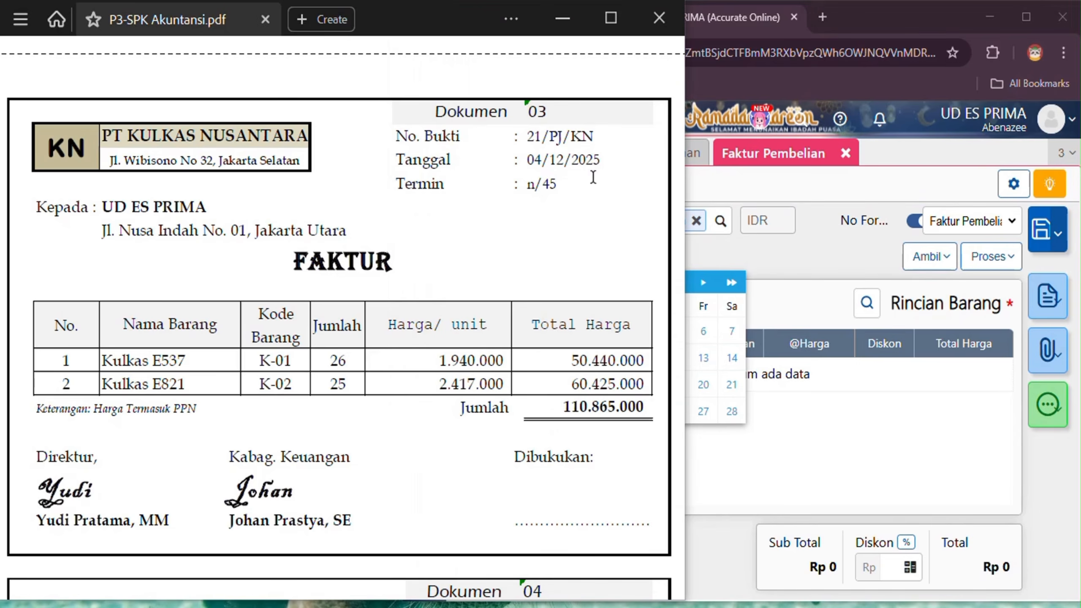
pyautogui.click(774, 263)
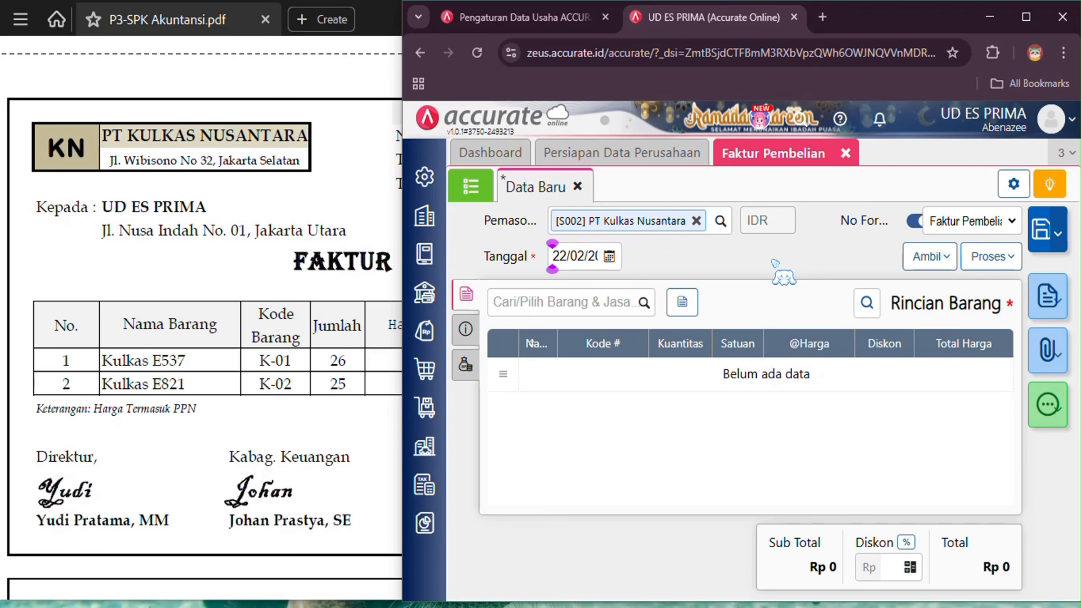
pyautogui.click(556, 256)
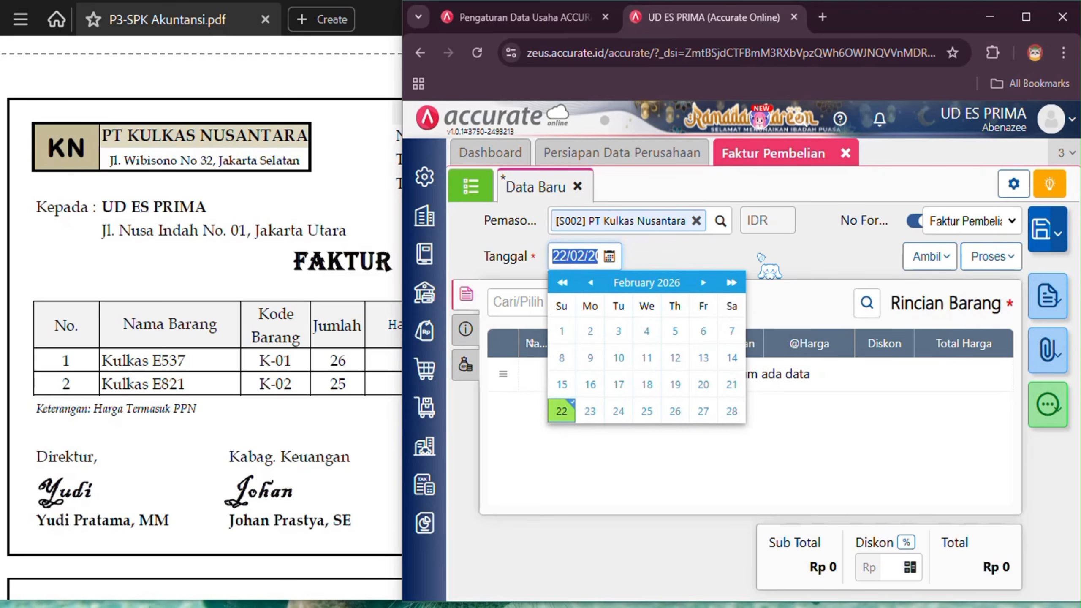
pyautogui.write('04/12/20')
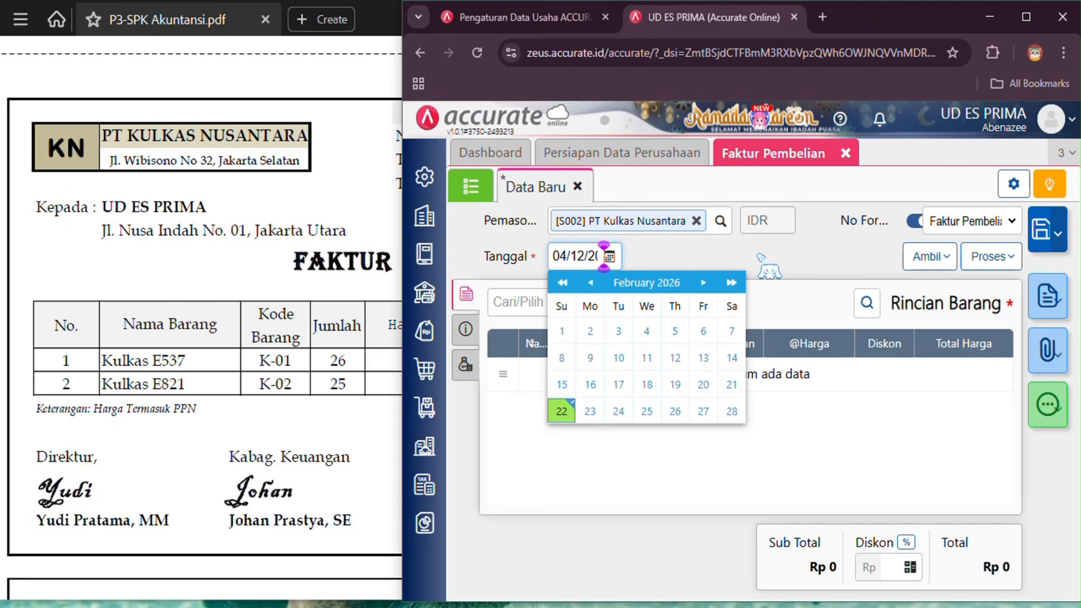
pyautogui.click(577, 256)
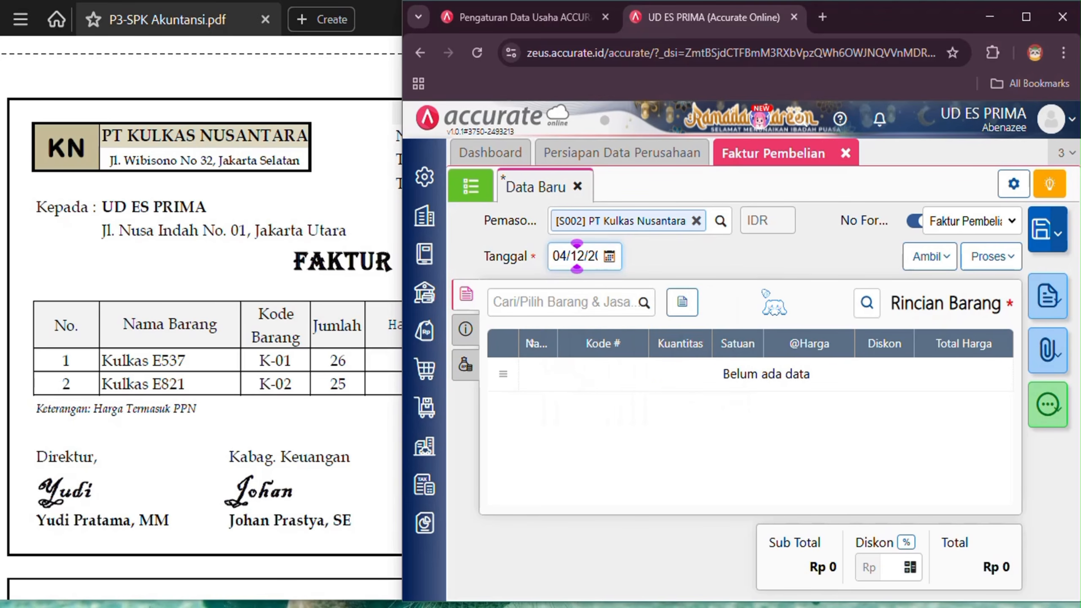
pyautogui.write('25')
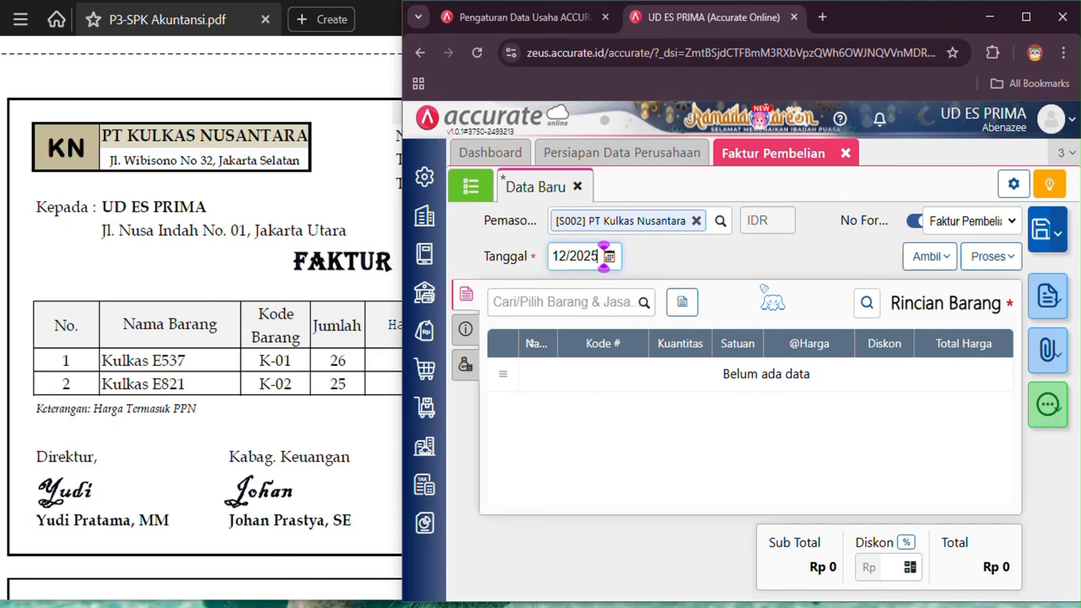
# Turn off automatic numbering for the purchase invoice and enter the voucher's number, 21/PJ/KN, as the form number.
pyautogui.click(915, 222)
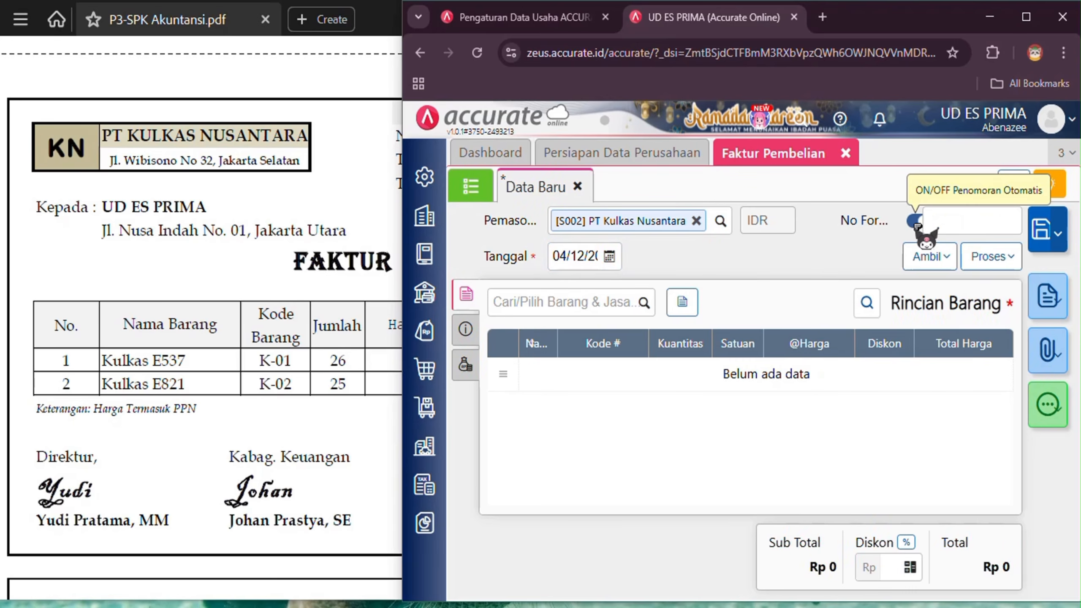
pyautogui.click(343, 171)
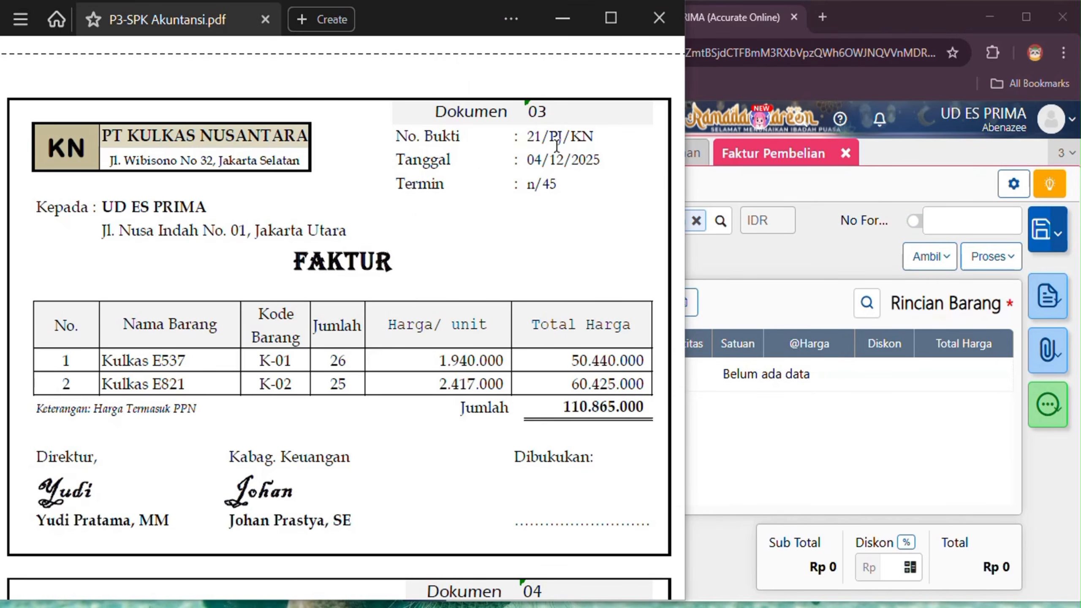
pyautogui.click(940, 219)
pyautogui.write('21')
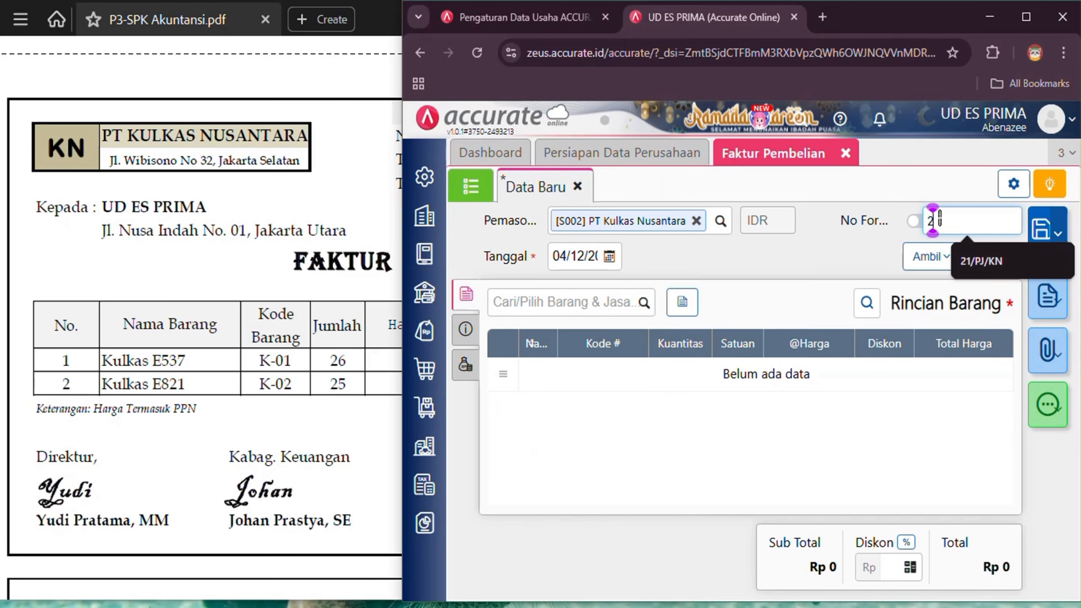
pyautogui.write('/PJ/KN')
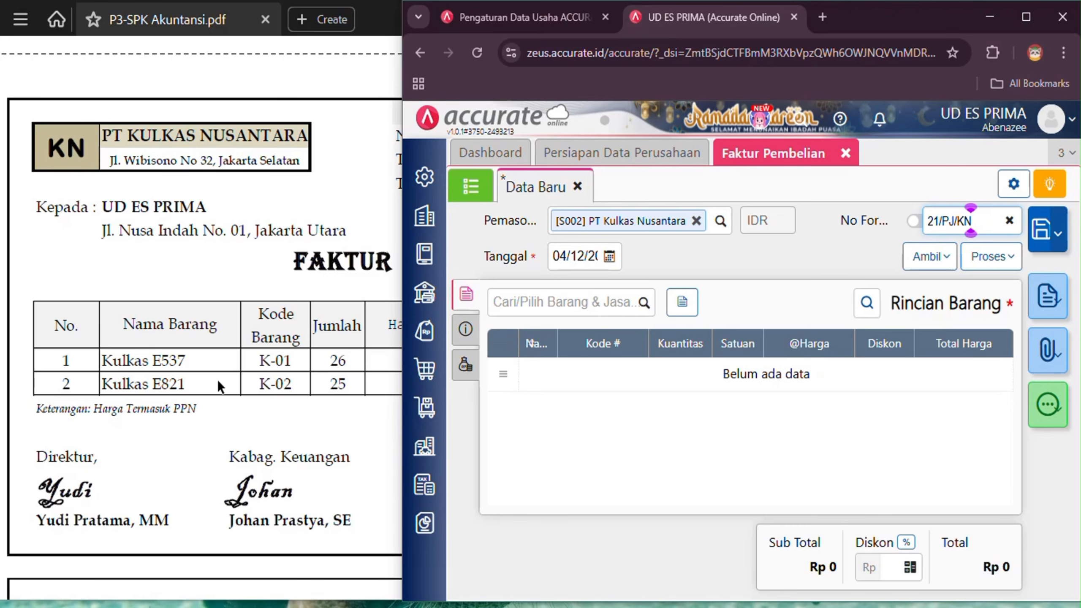
# Add item Kulkas E537 (K-01) to the purchase invoice with a Kuantitas of 26, checking the line against the voucher.
pyautogui.click(644, 303)
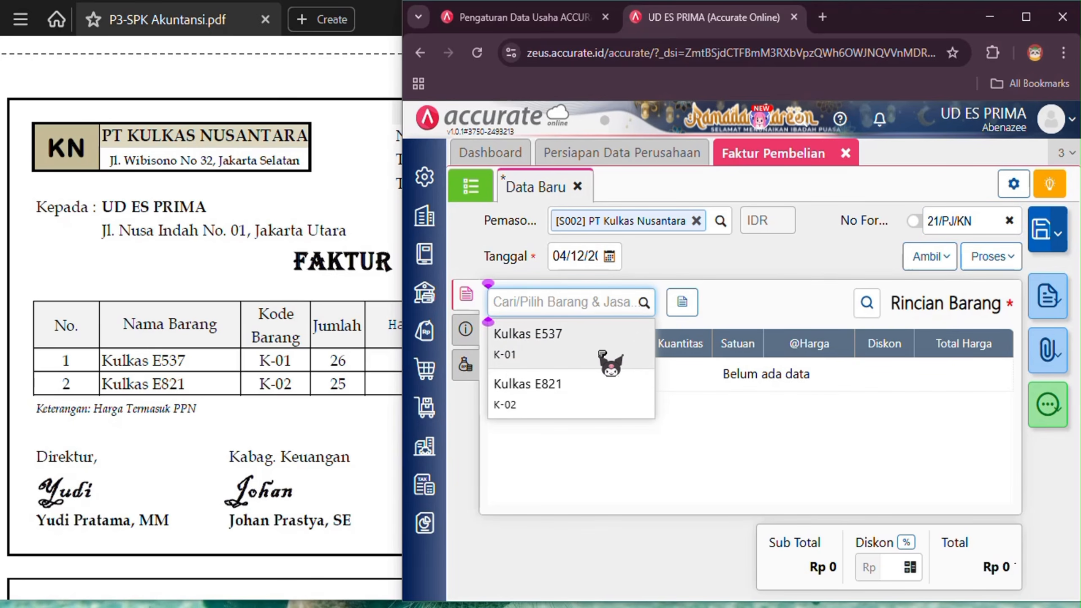
pyautogui.click(603, 354)
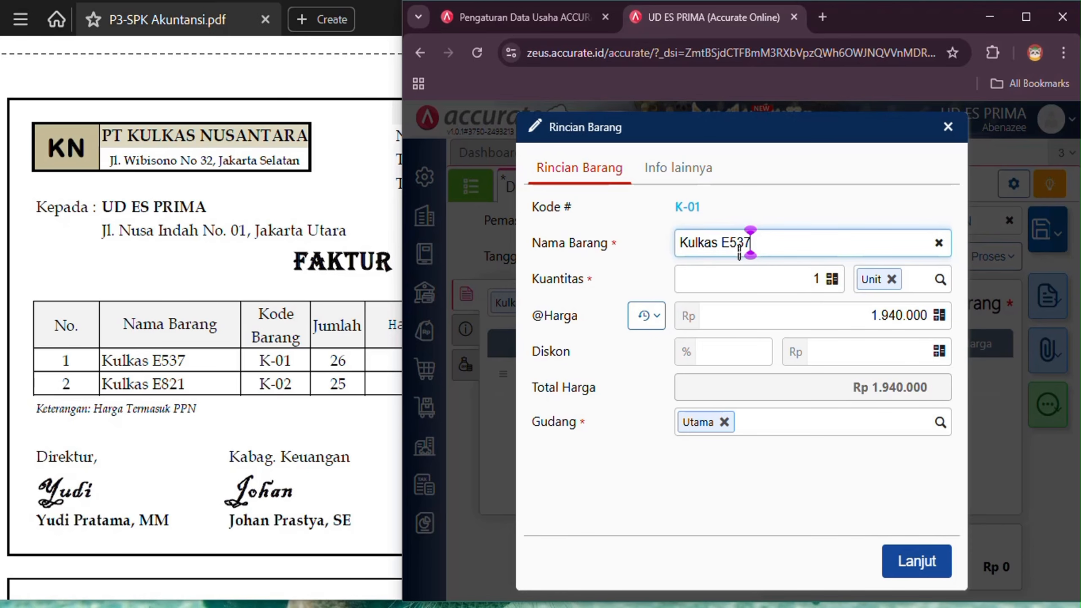
pyautogui.click(781, 279)
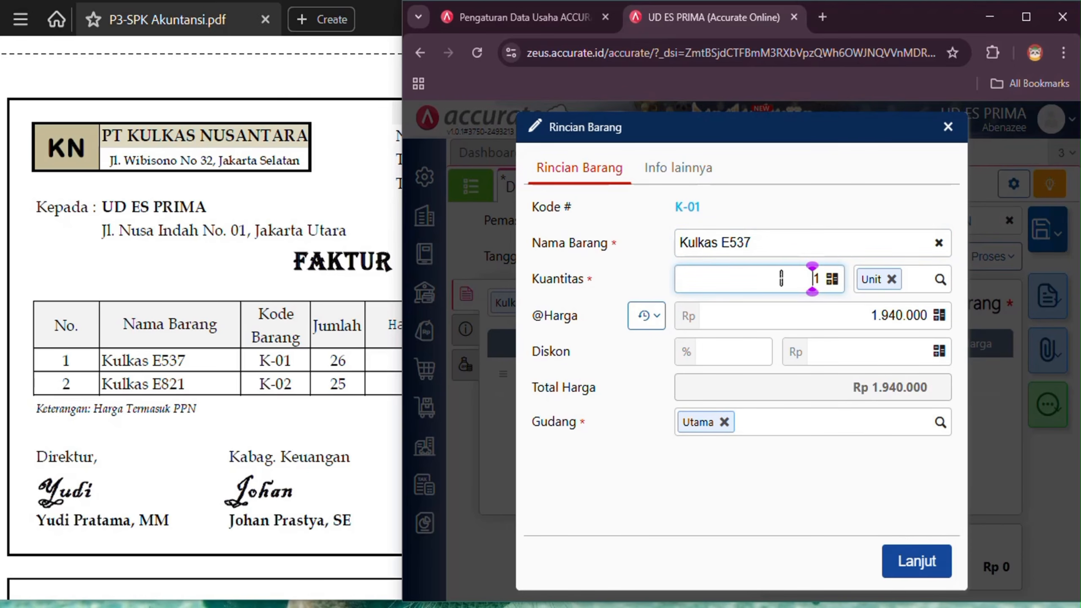
pyautogui.press('Delete')
pyautogui.write('26')
pyautogui.click(368, 209)
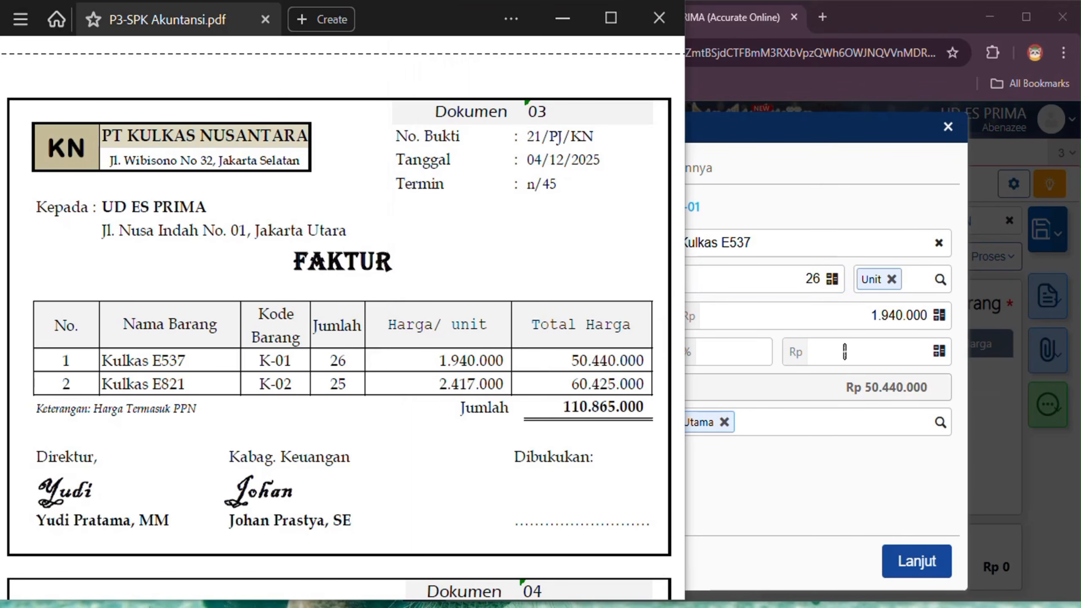
pyautogui.click(835, 173)
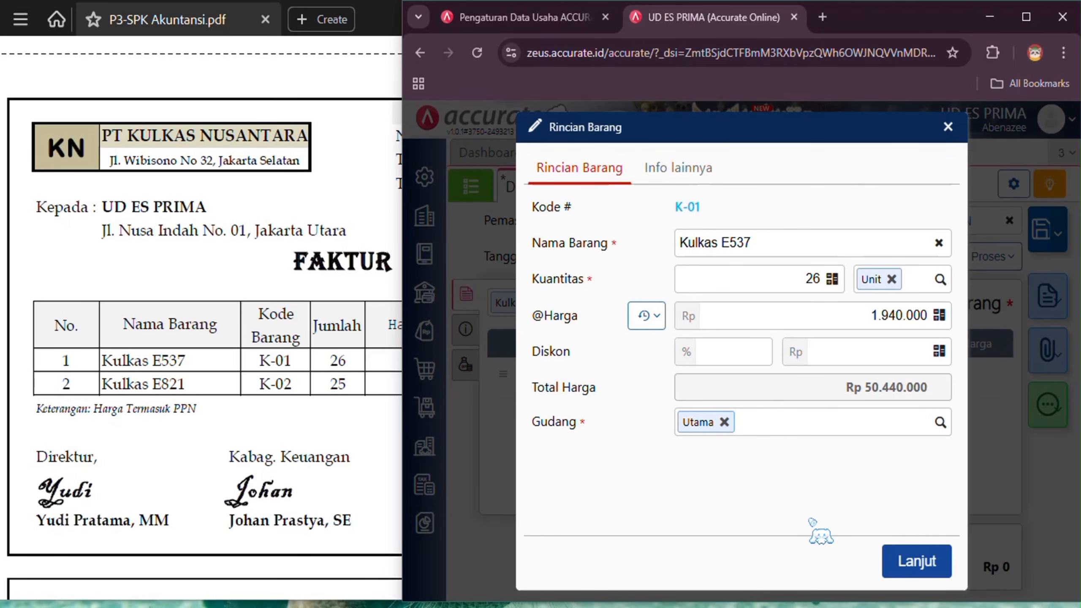
pyautogui.click(369, 167)
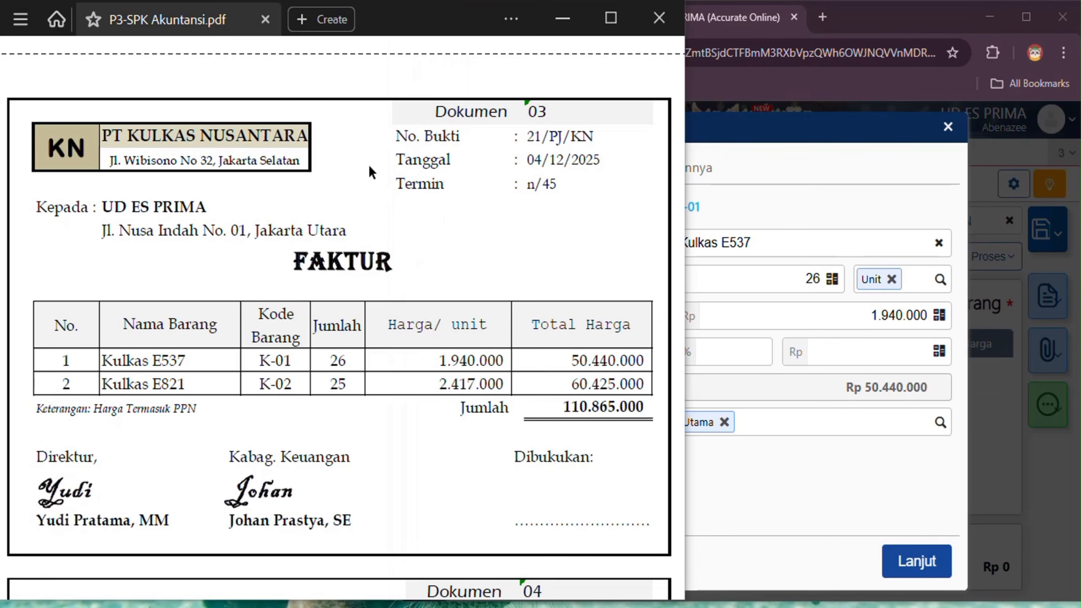
pyautogui.click(948, 566)
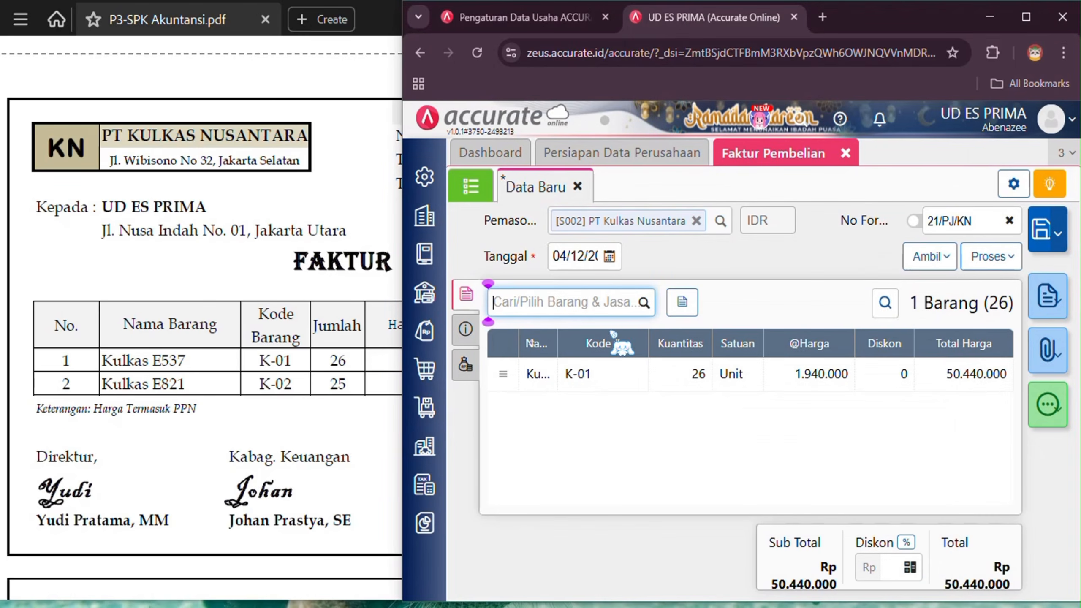
# Add item Kulkas E821 (K-02) to the purchase invoice with a Kuantitas of 25, checking the line against the voucher.
pyautogui.click(643, 305)
pyautogui.click(616, 405)
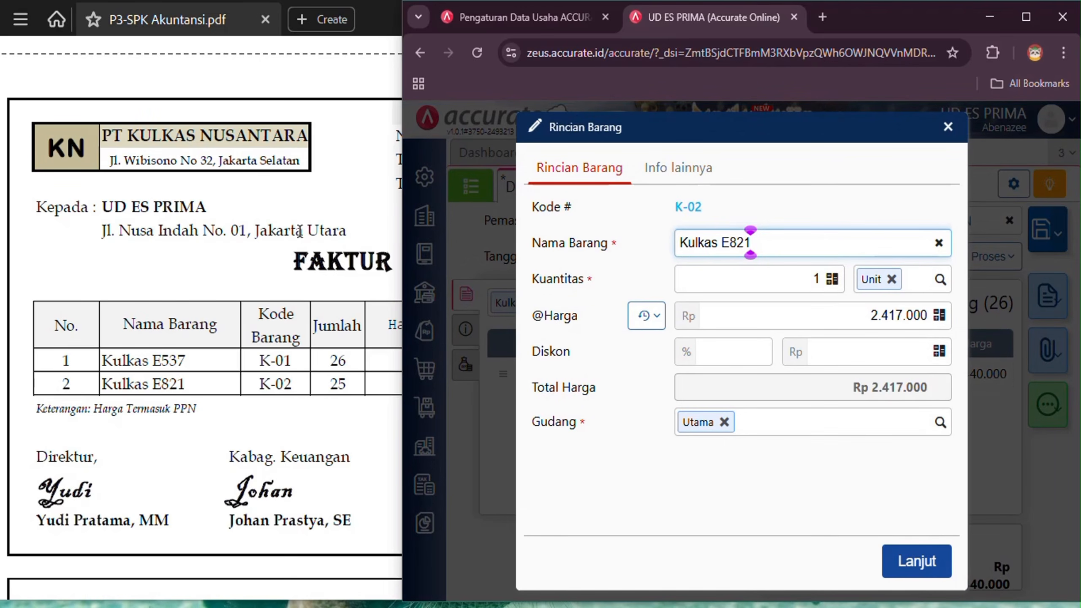
pyautogui.click(749, 269)
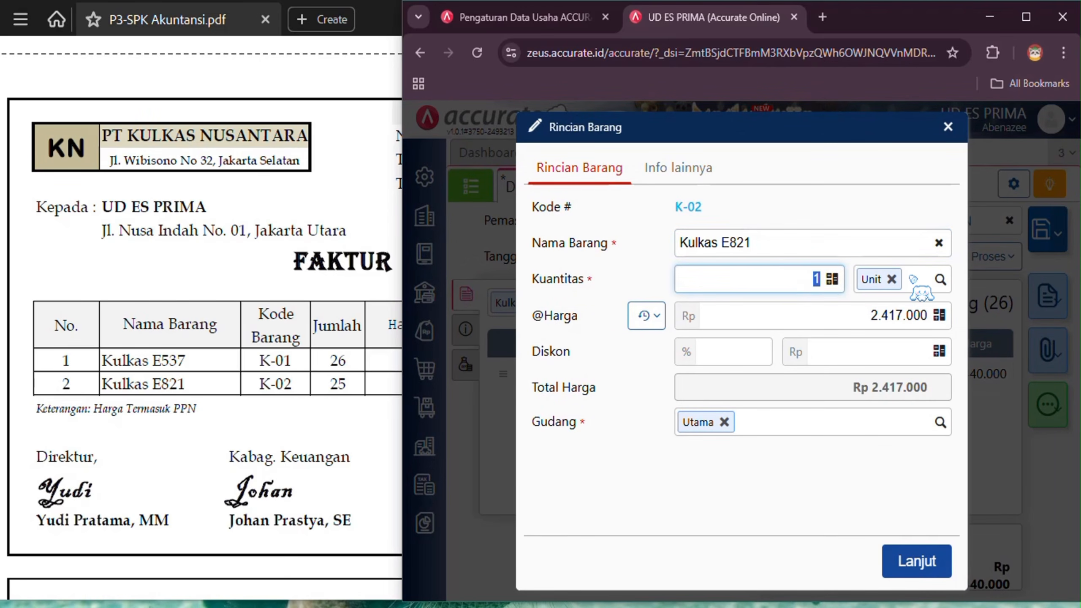
pyautogui.click(342, 192)
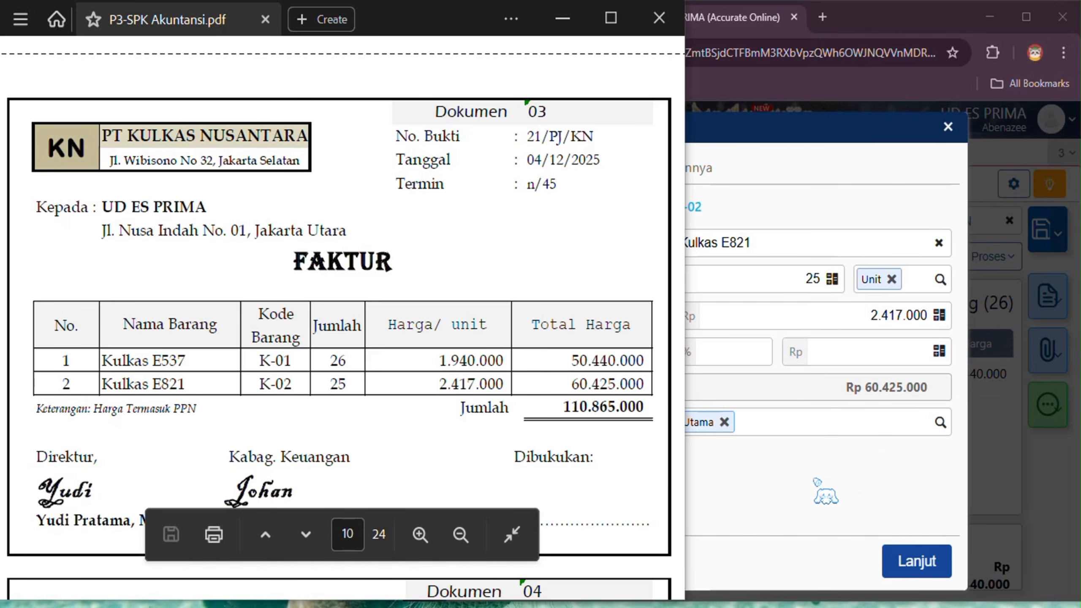
pyautogui.click(864, 490)
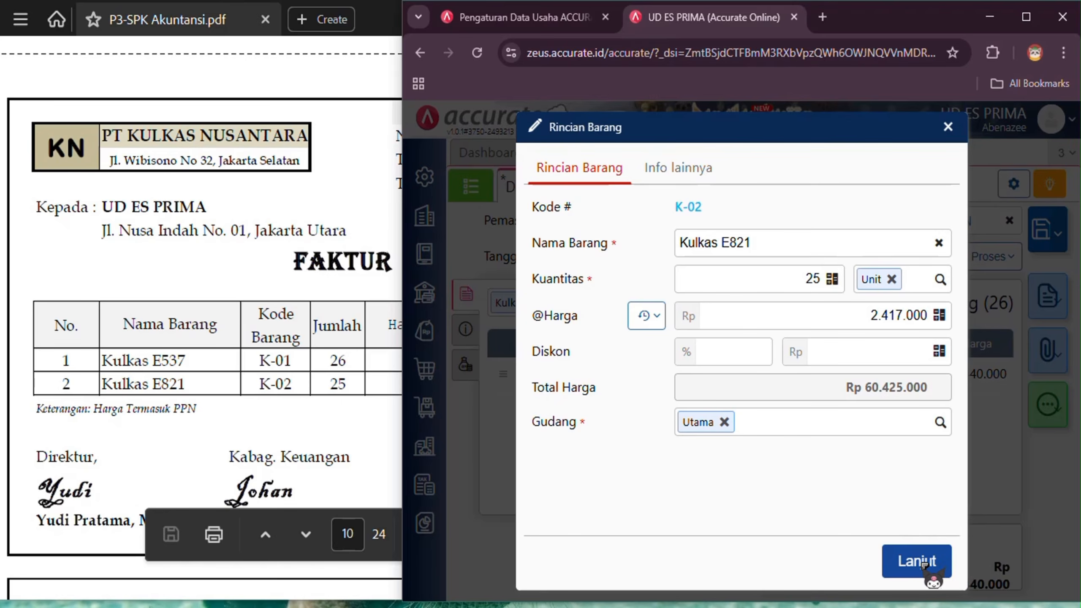
pyautogui.click(924, 567)
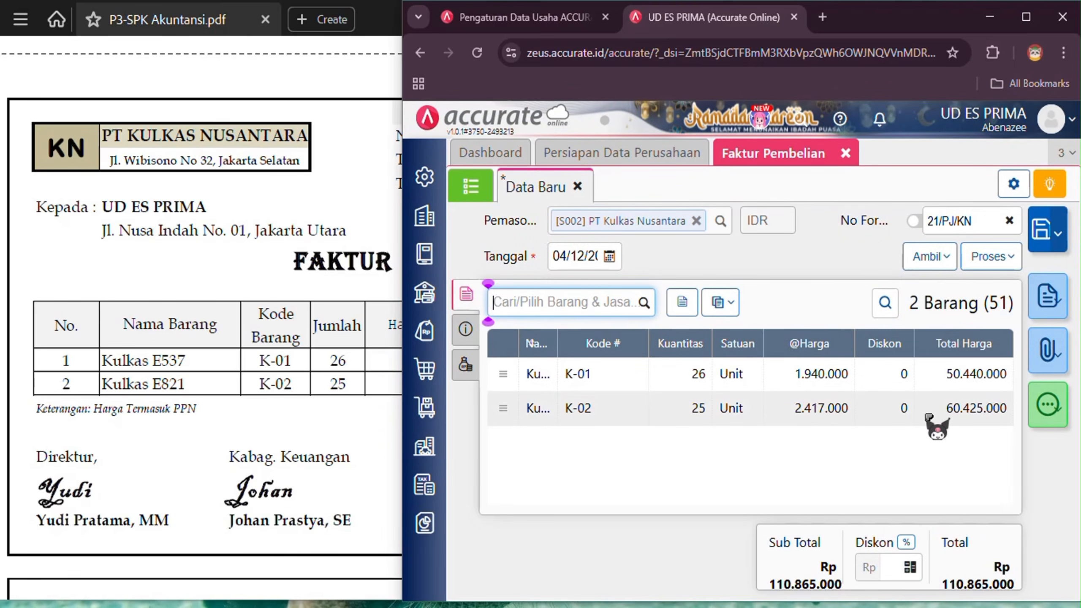
# Compare the purchase invoice's item lines and total with the Dokumen 03 voucher, including its Keterangan and Termin.
pyautogui.click(341, 419)
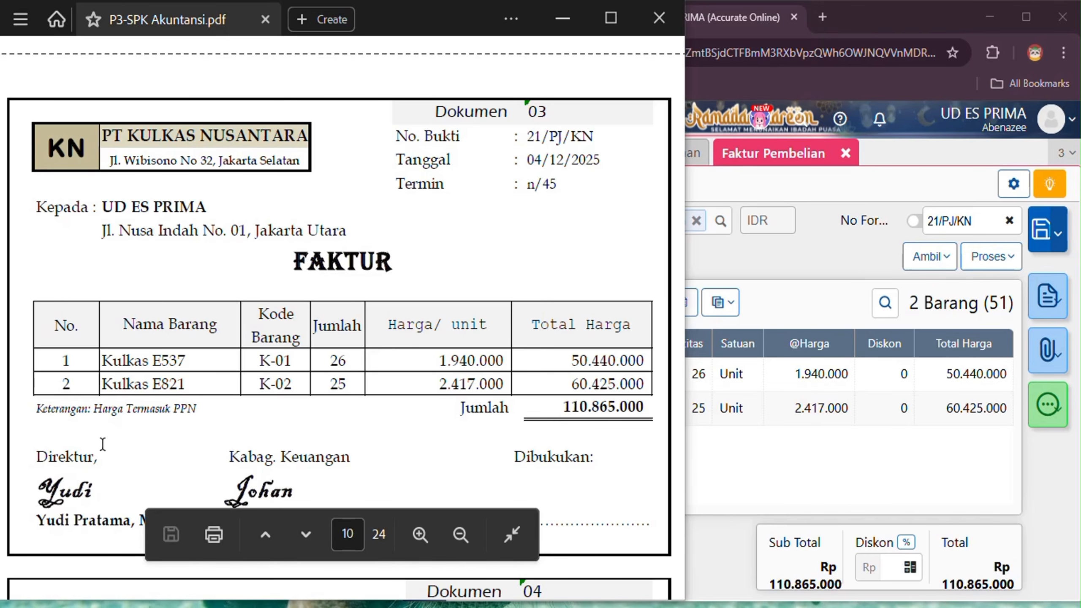
pyautogui.click(819, 465)
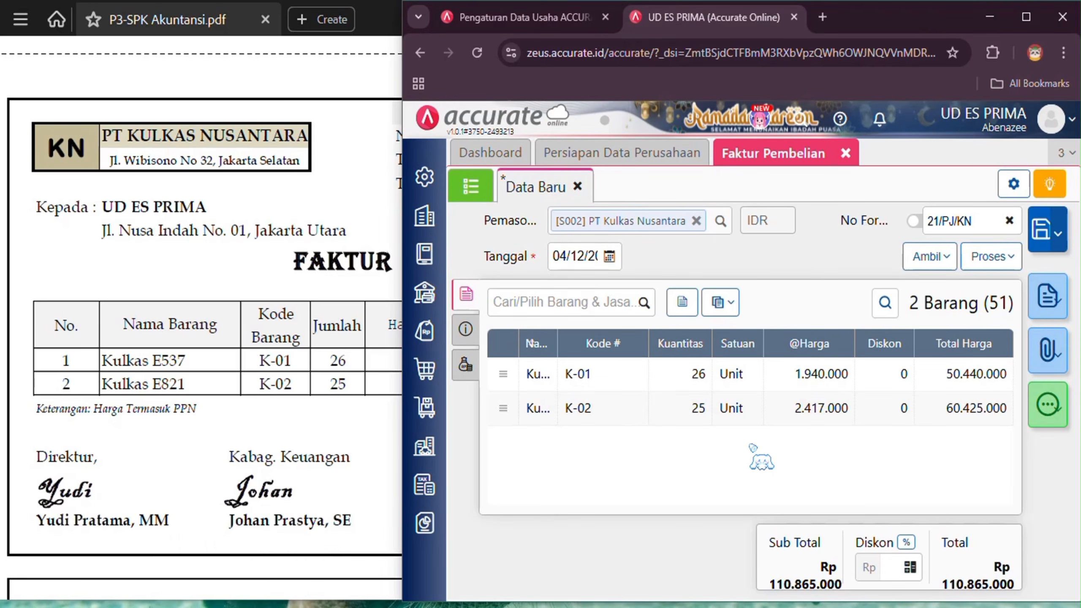
pyautogui.click(351, 424)
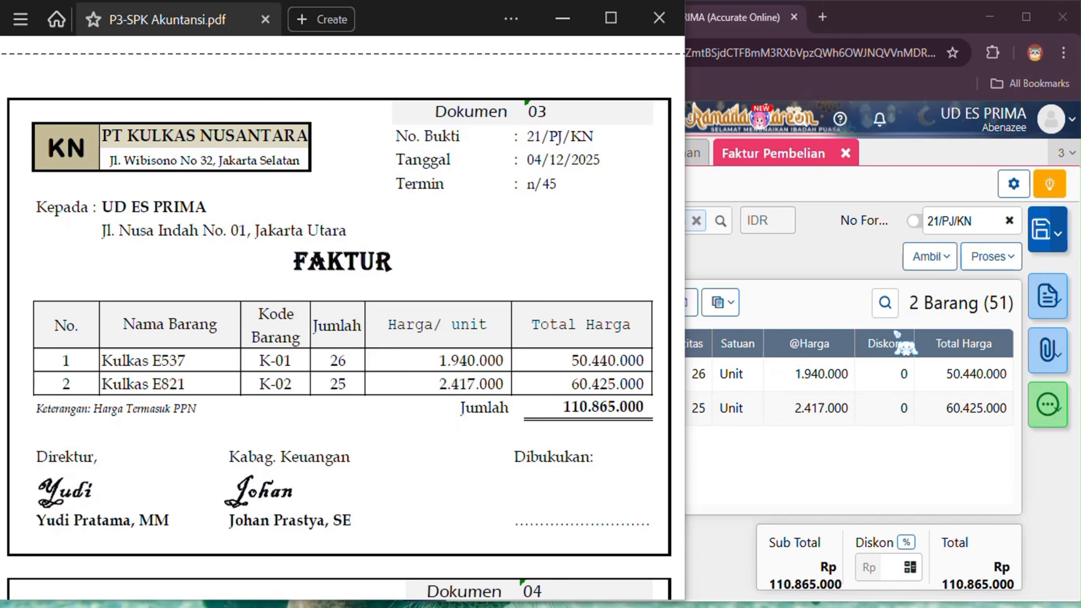
# Try to save the purchase invoice and reopen it for editing.
pyautogui.click(869, 265)
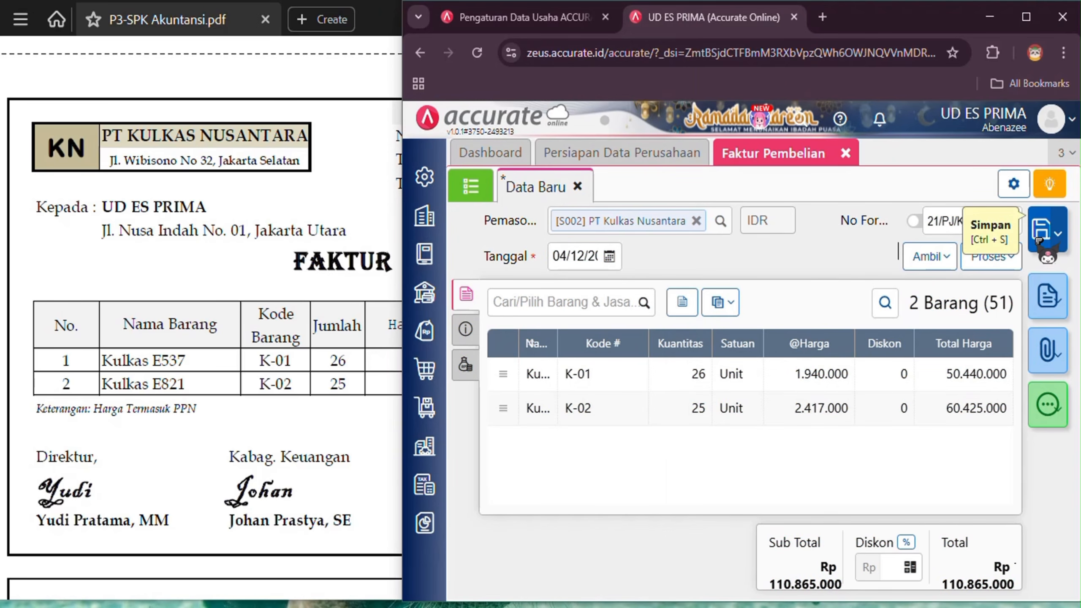
pyautogui.click(1040, 241)
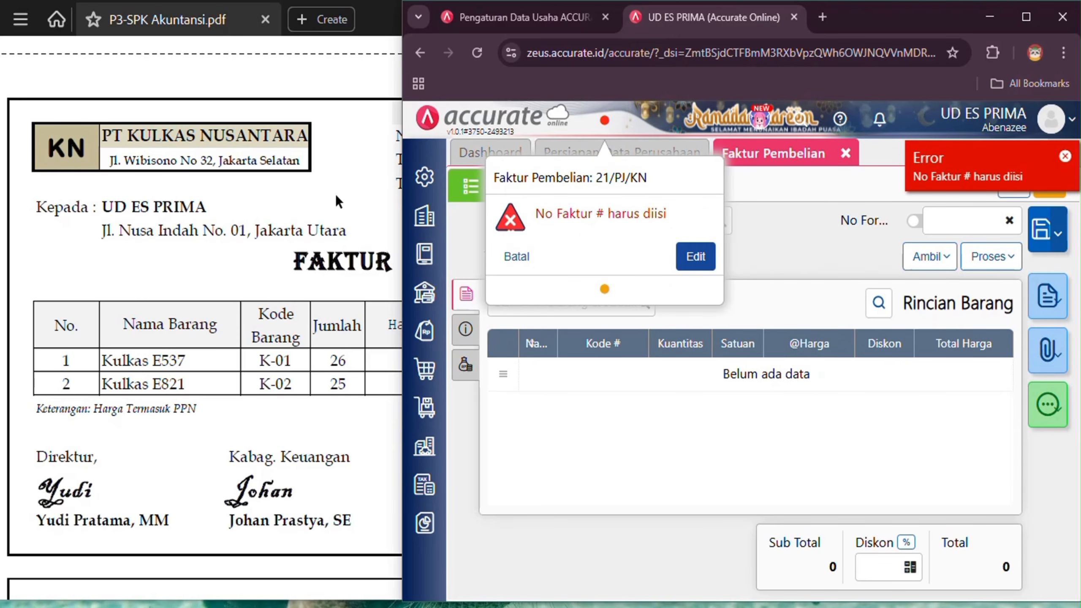
pyautogui.click(696, 256)
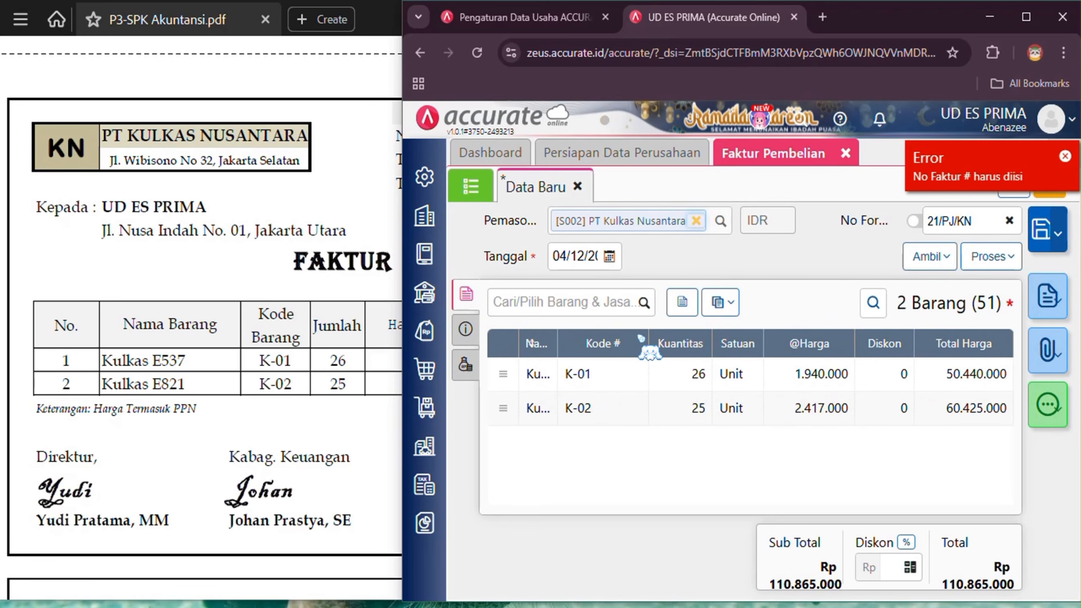
# Enter 21/PJ/KN as the No Faktur # in the purchase invoice's additional information.
pyautogui.click(473, 338)
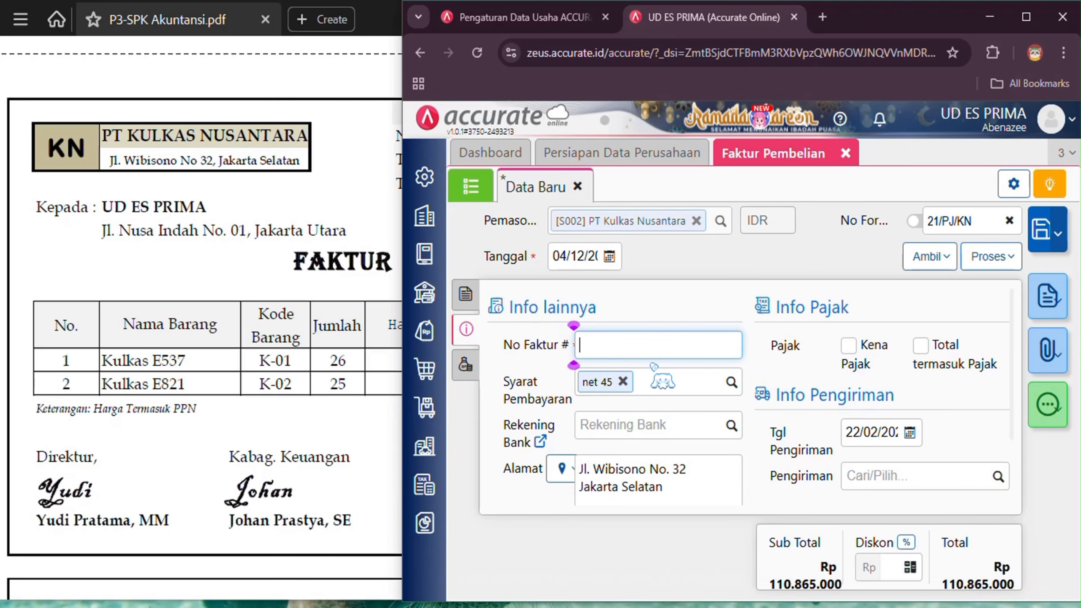
pyautogui.write('2')
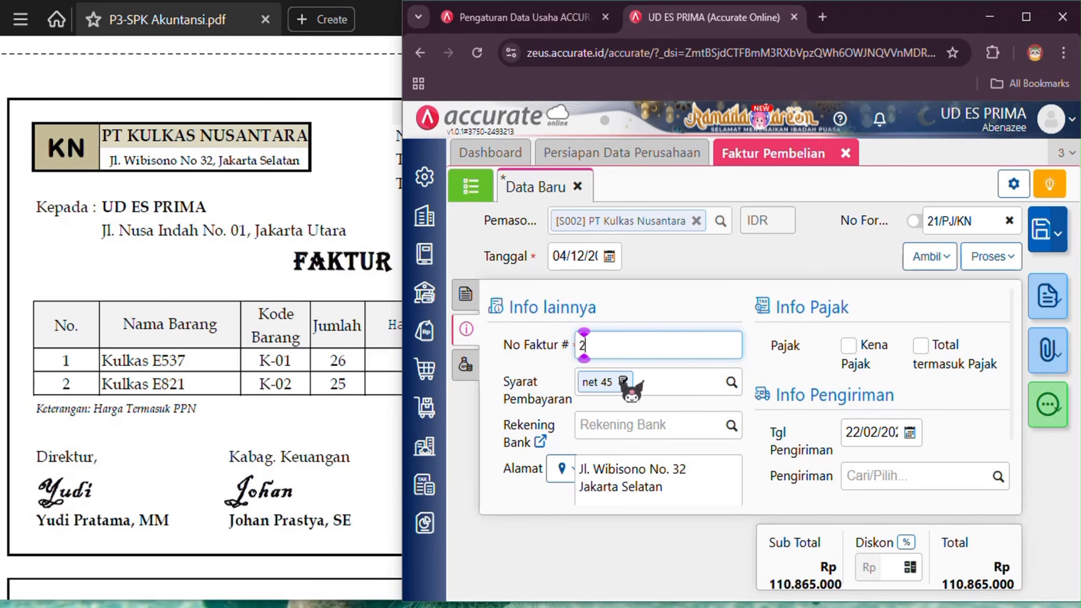
pyautogui.write('1/')
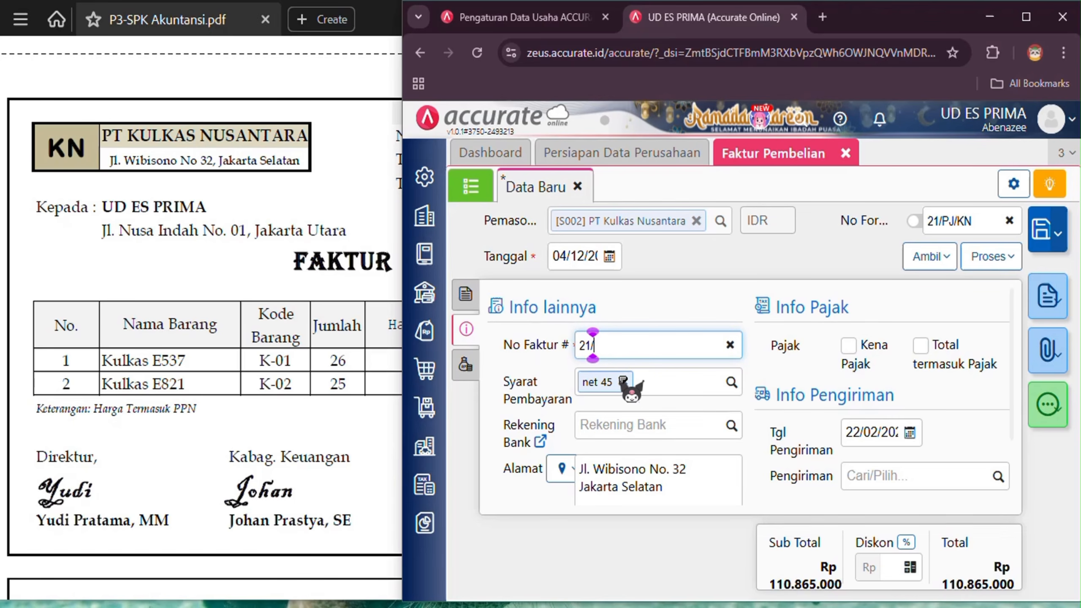
pyautogui.write('PJ/KN')
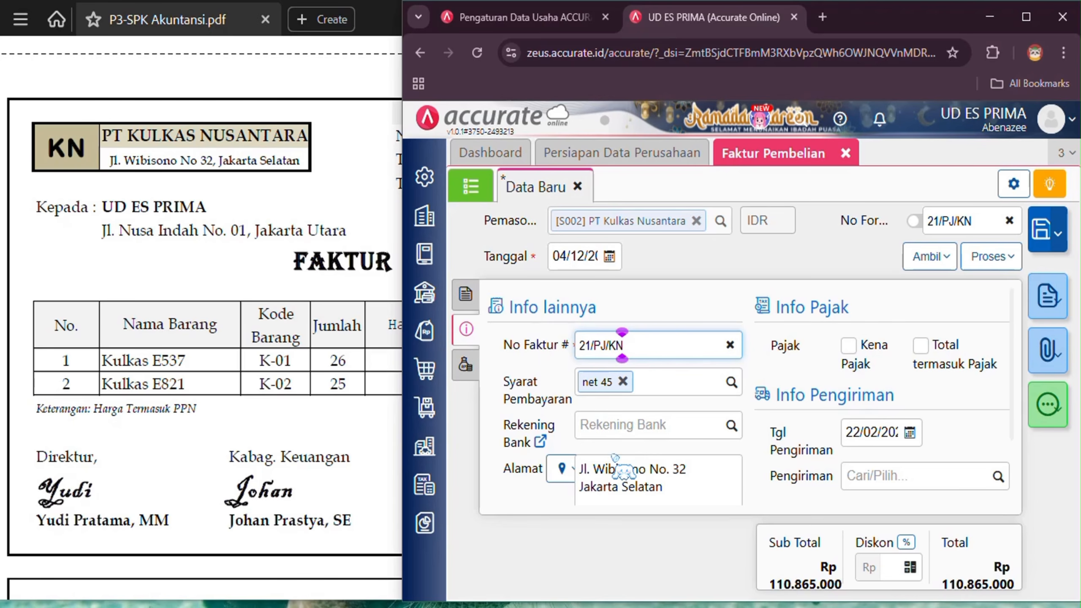
# Enter "Pembelian barang secara kredit" as the purchase invoice's Keterangan.
pyautogui.scroll(-2, 671, 443)
pyautogui.click(677, 461)
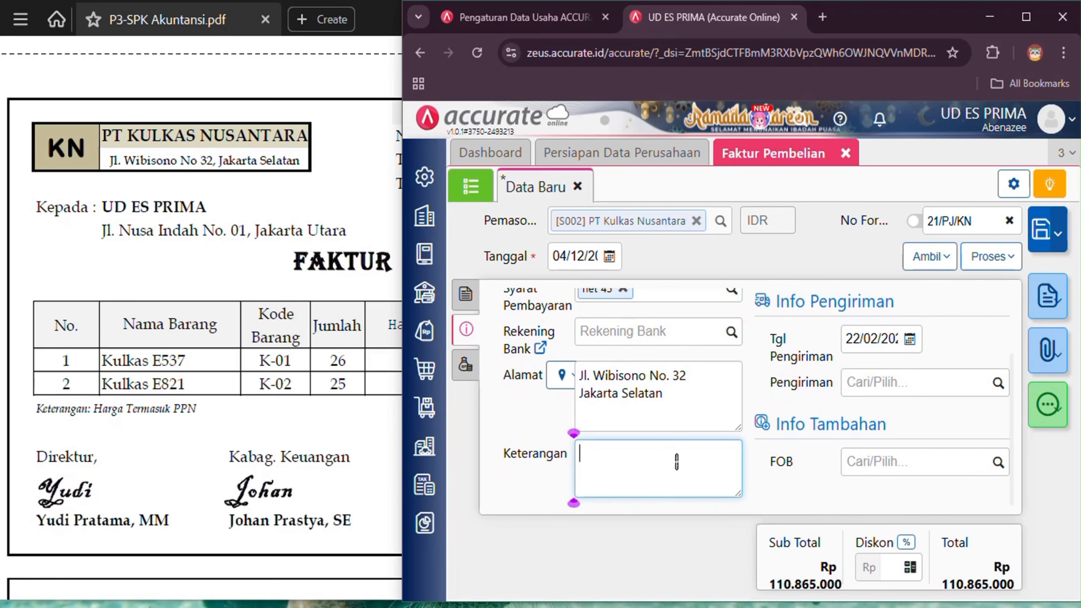
pyautogui.write('Pembelia')
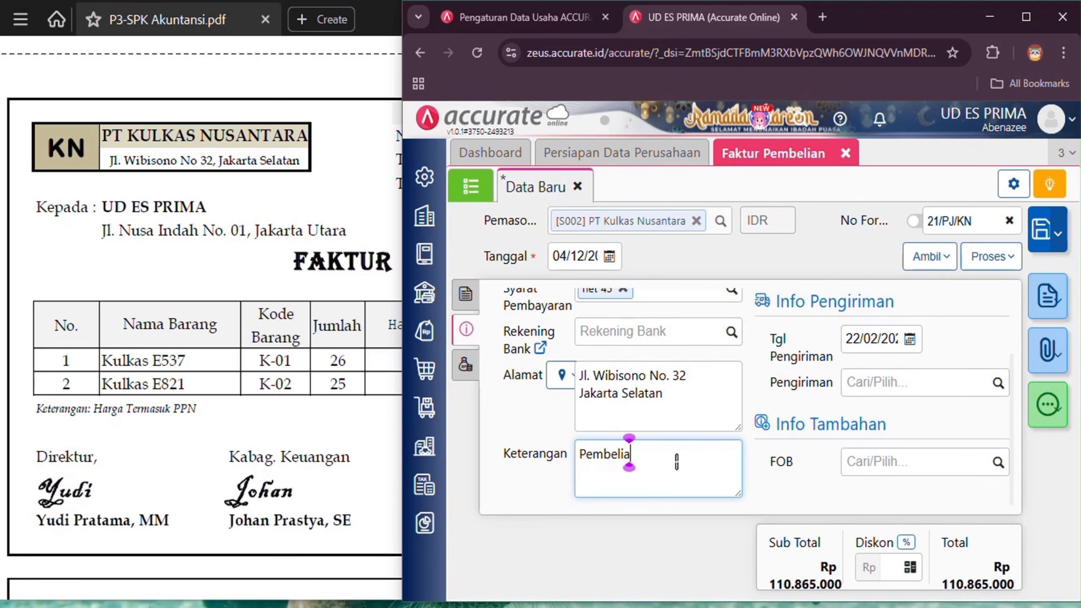
pyautogui.write('n barang')
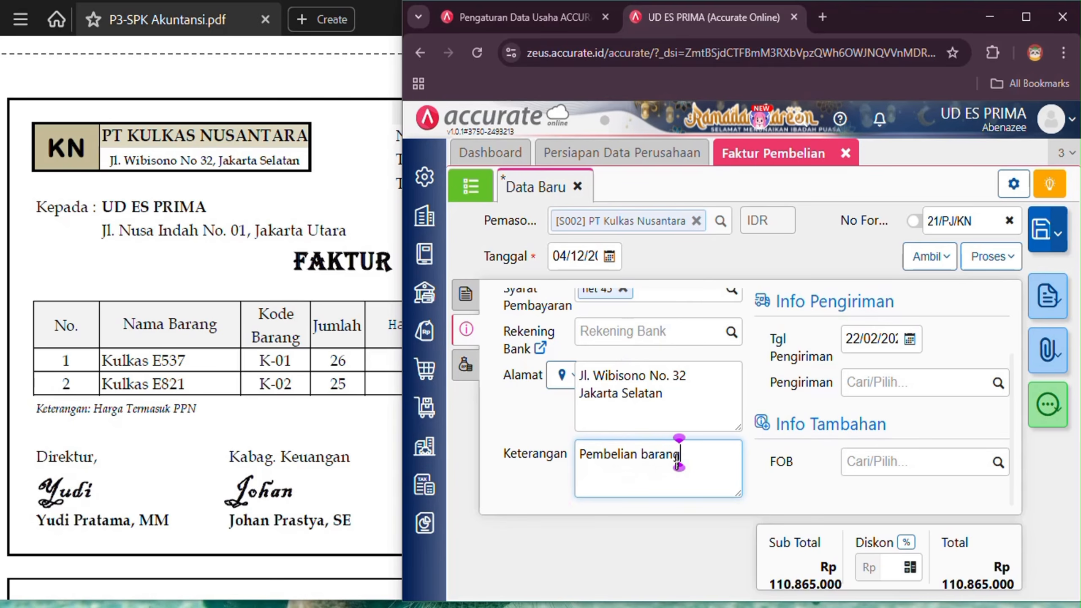
pyautogui.write(' secara kredit')
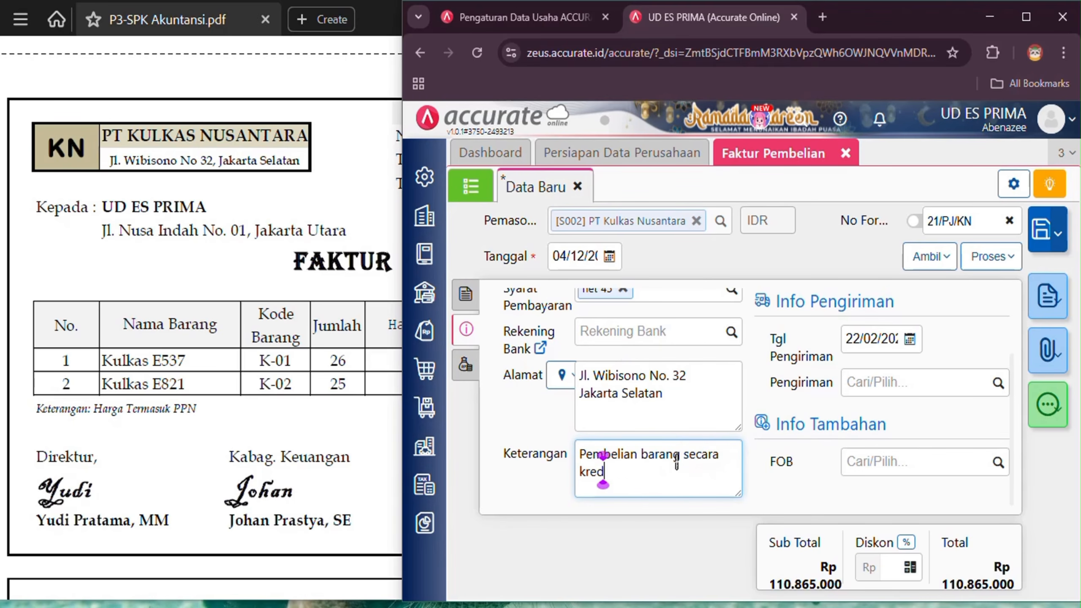
# Set the purchase invoice's Tgl Pengiriman to 04/12/2025.
pyautogui.click(875, 341)
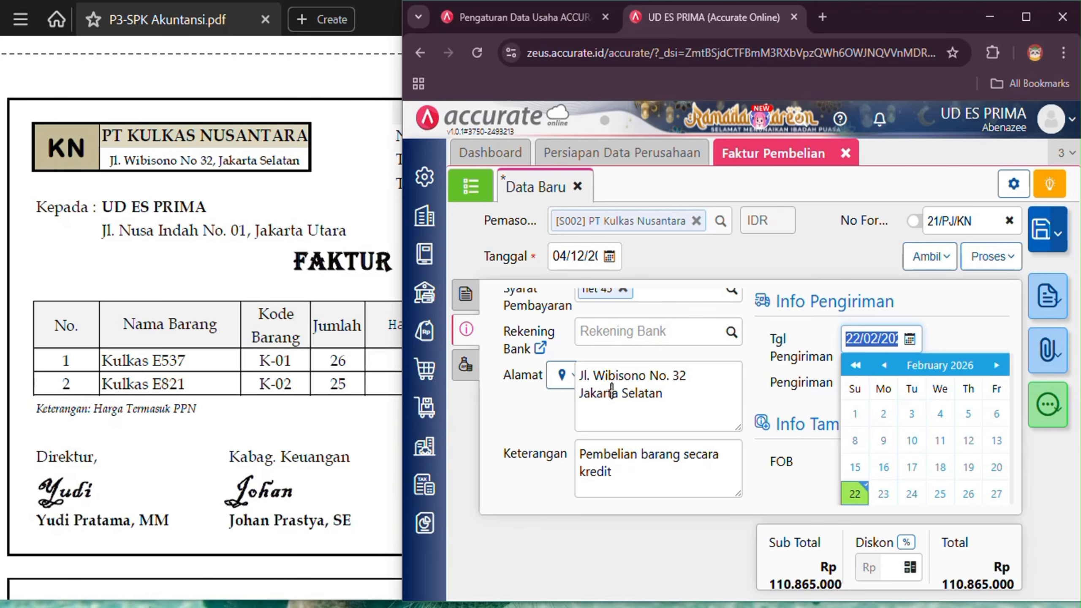
pyautogui.write('04/12/202')
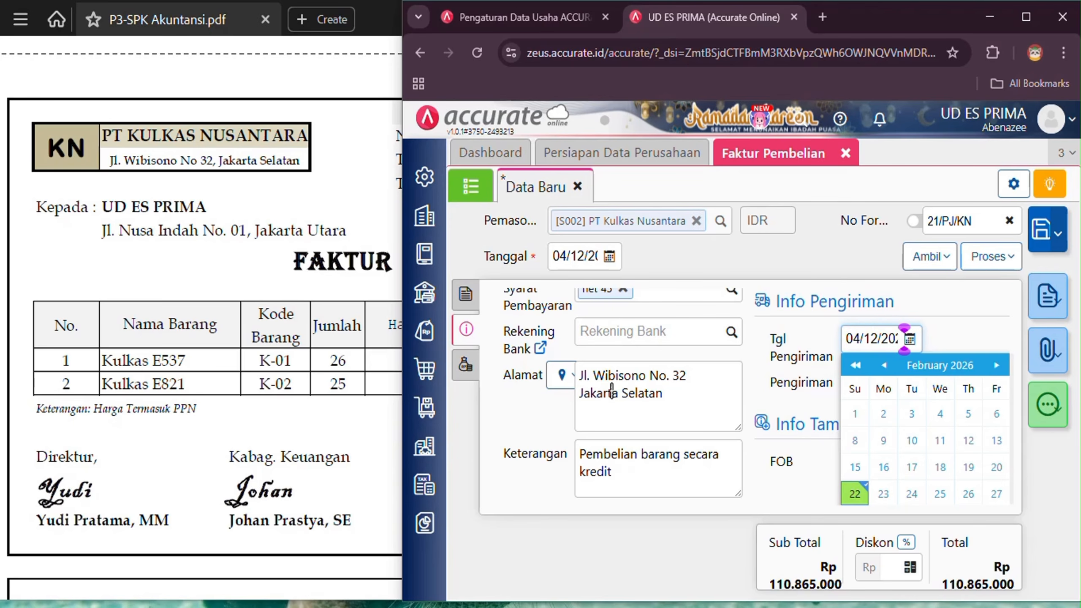
pyautogui.click(980, 313)
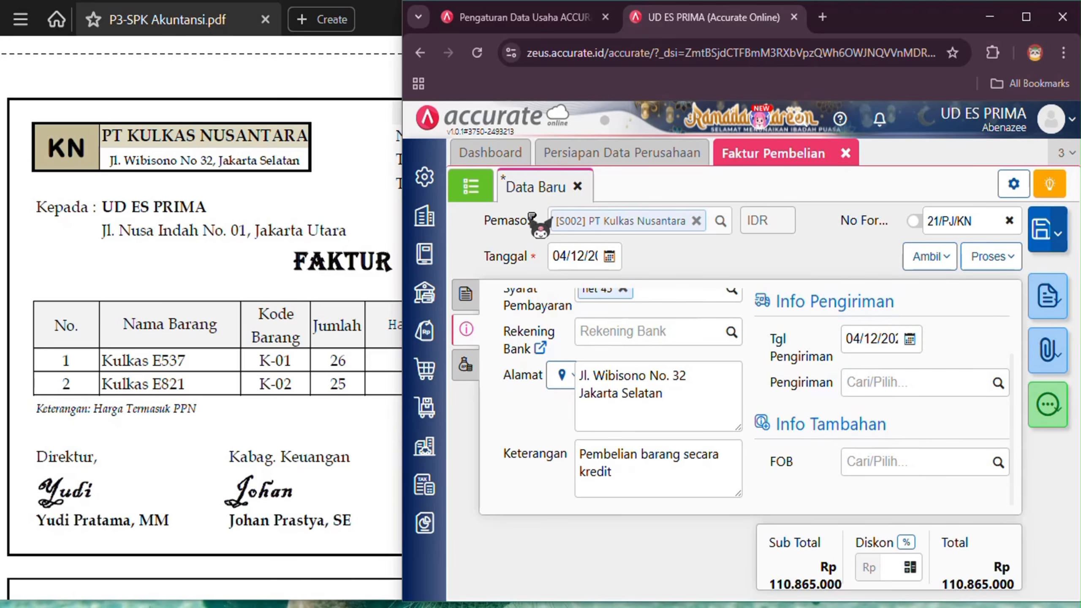
# Check the invoice's Biaya Lainnya section against the Dokumen 03 voucher and save the purchase invoice.
pyautogui.click(466, 365)
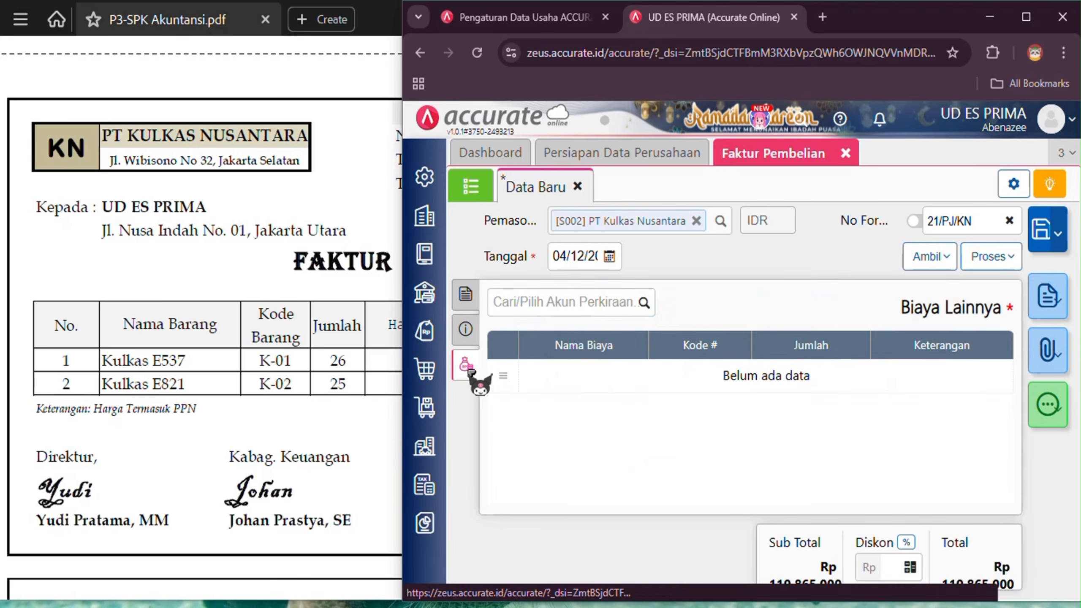
pyautogui.click(340, 461)
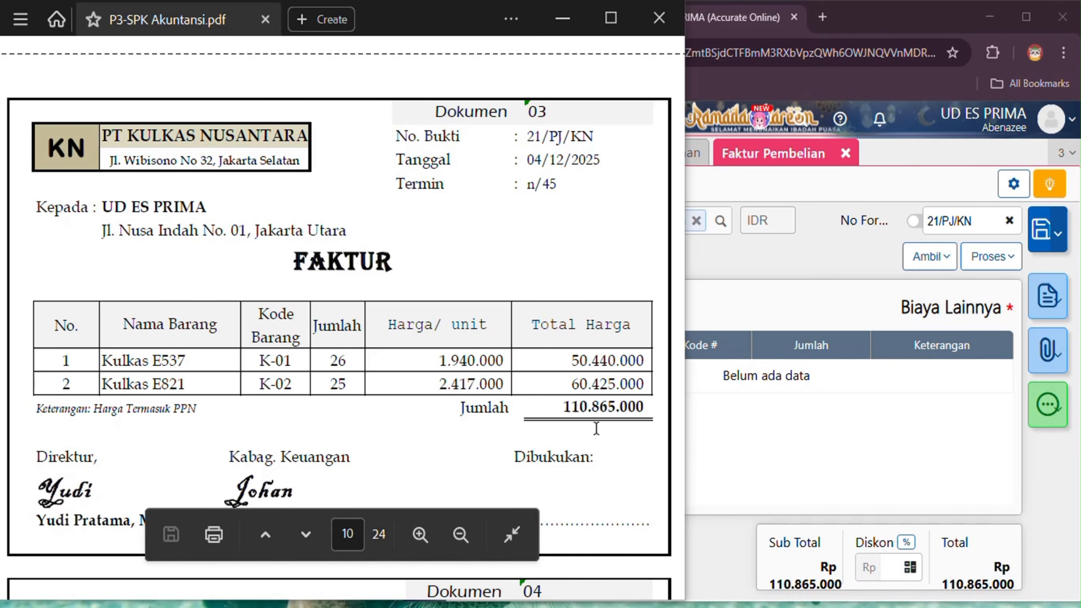
pyautogui.click(833, 448)
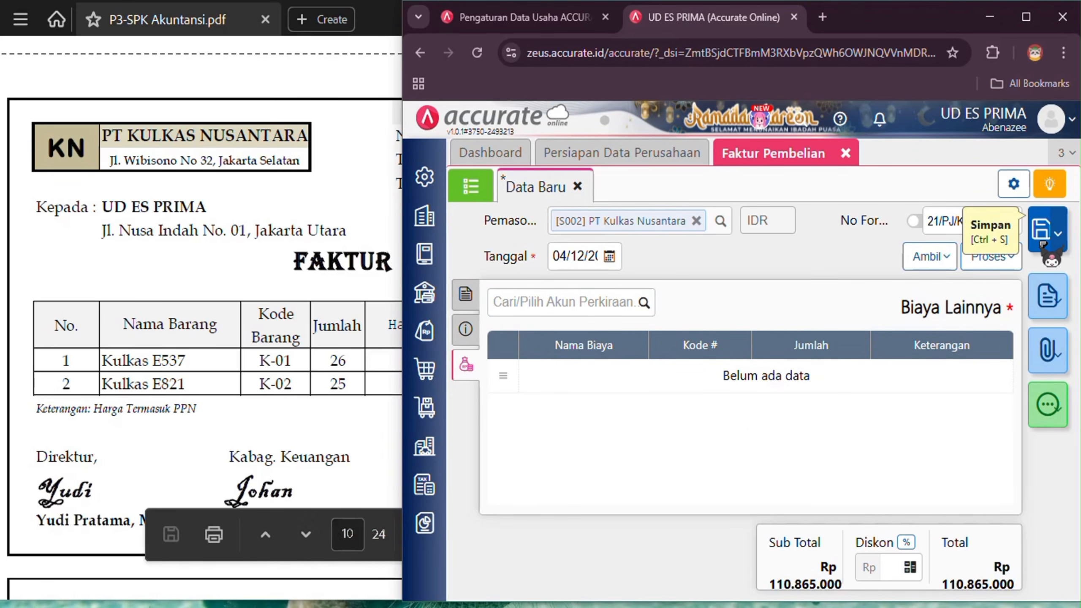
pyautogui.click(1043, 244)
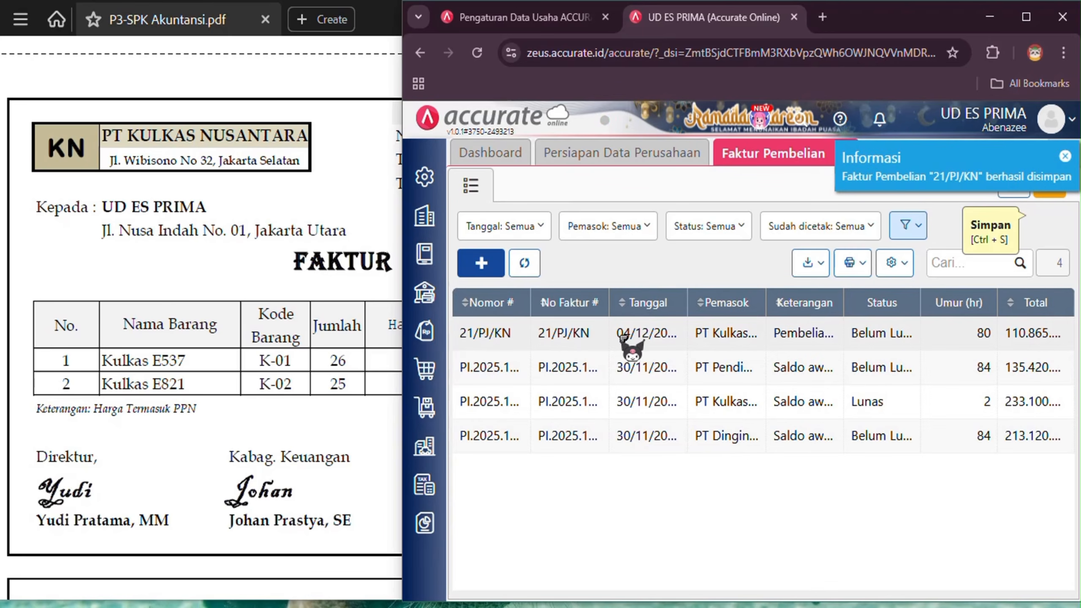
# Open the saved purchase invoice 21/PJ/KN, review its Rincian Jurnal against the voucher, and close Faktur Pembelian.
pyautogui.click(595, 338)
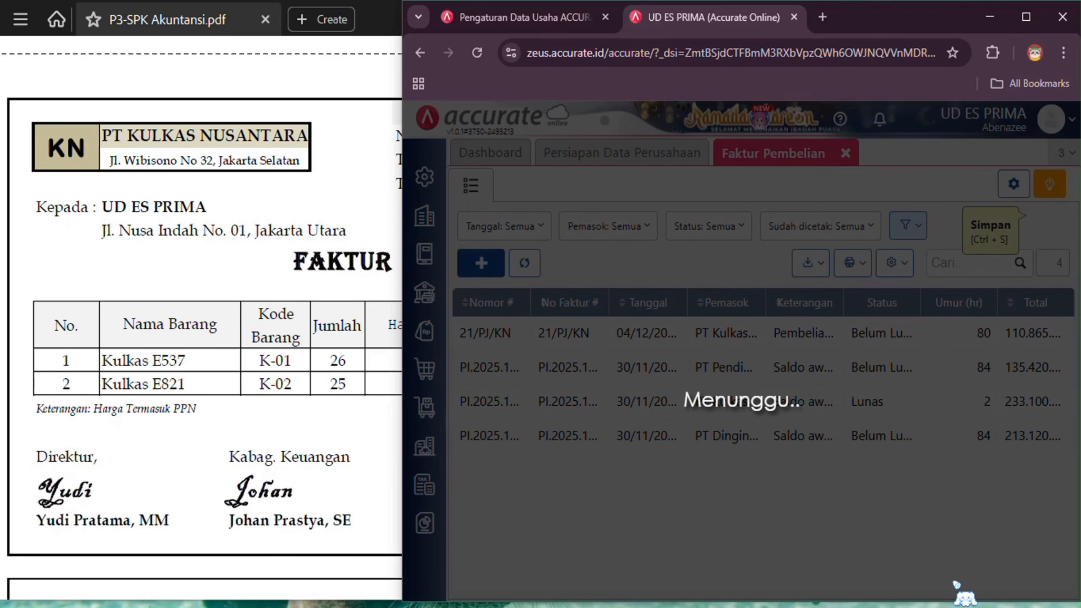
pyautogui.click(307, 432)
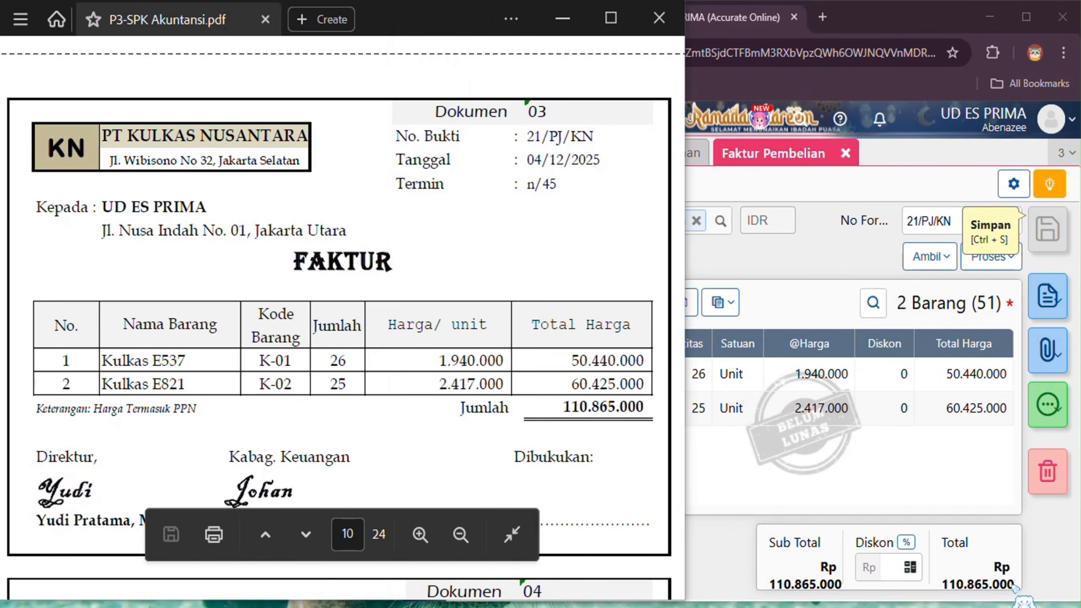
pyautogui.click(1047, 405)
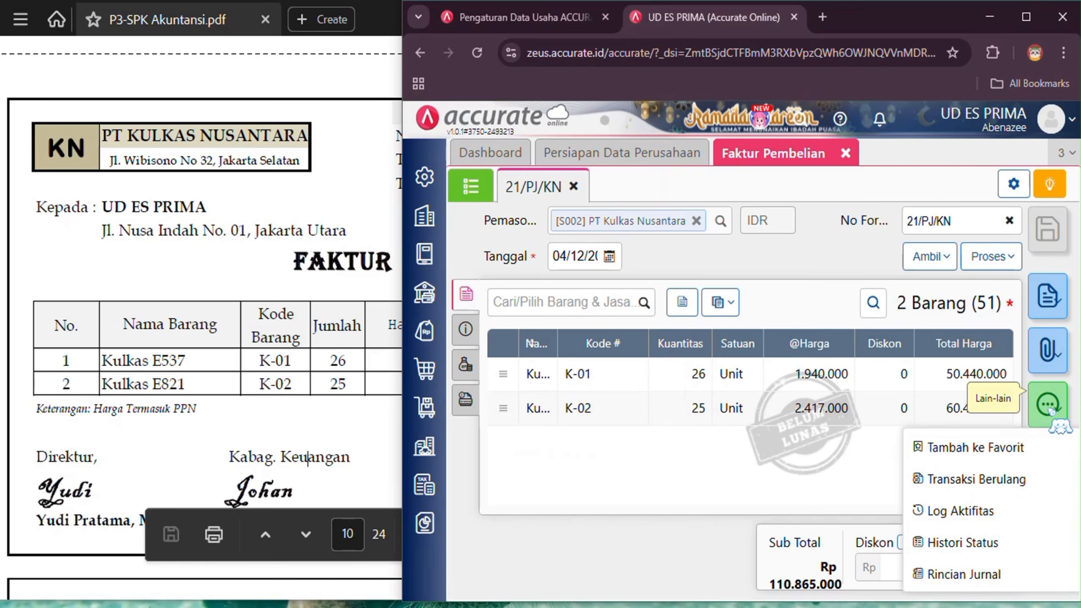
pyautogui.click(1015, 586)
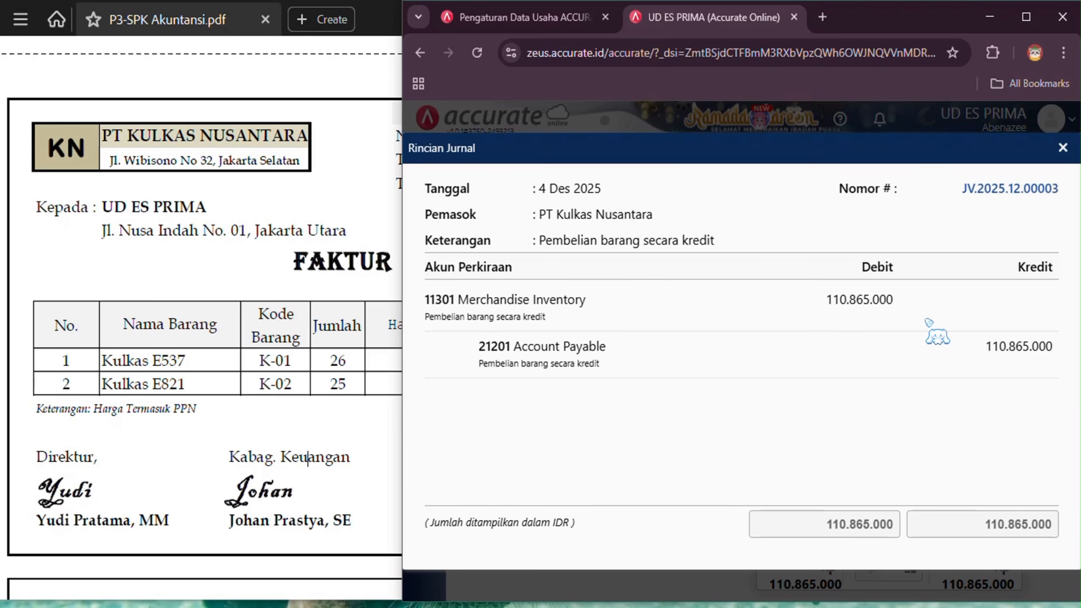
pyautogui.click(1065, 148)
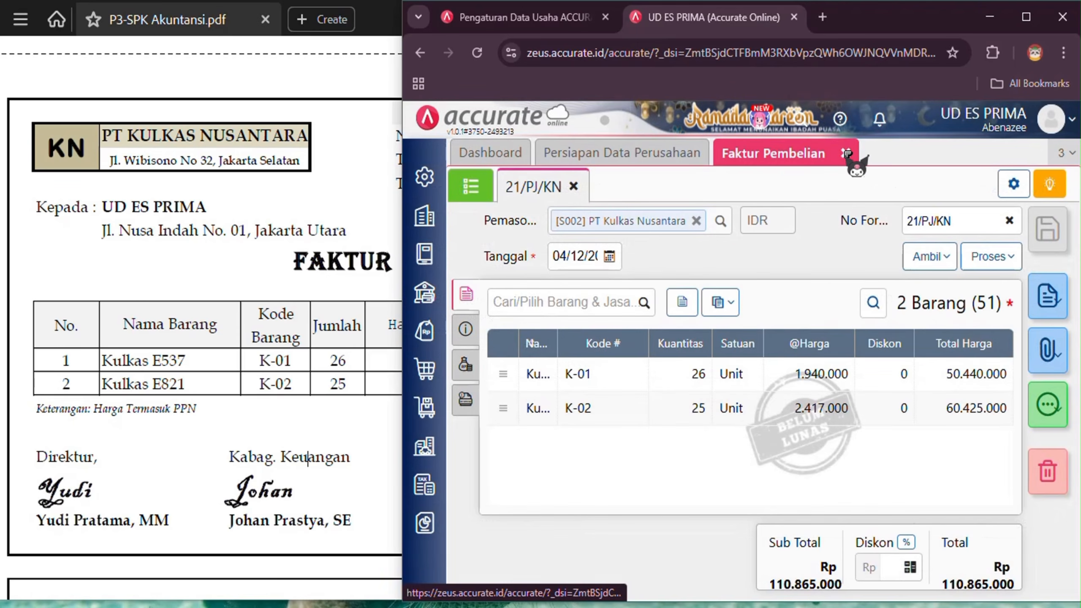
pyautogui.click(847, 153)
# Switch to the PDF vouchers and read Dokumen 04, the Bukti Kas Keluar 03/BKK to PT Pendingin Makmur.
pyautogui.click(311, 81)
pyautogui.scroll(-5, 311, 81)
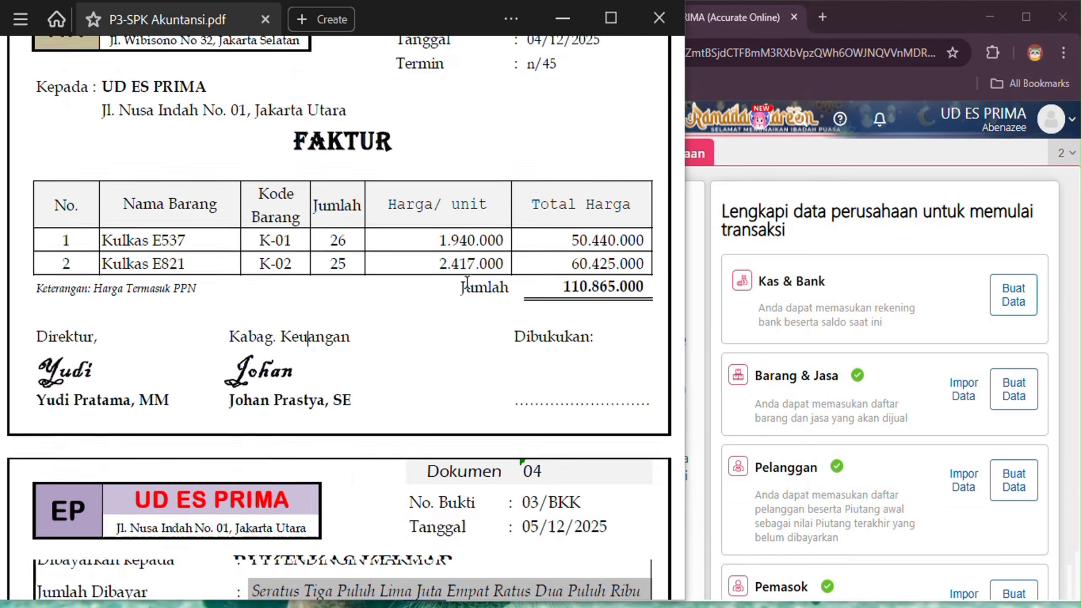
pyautogui.scroll(-3, 468, 284)
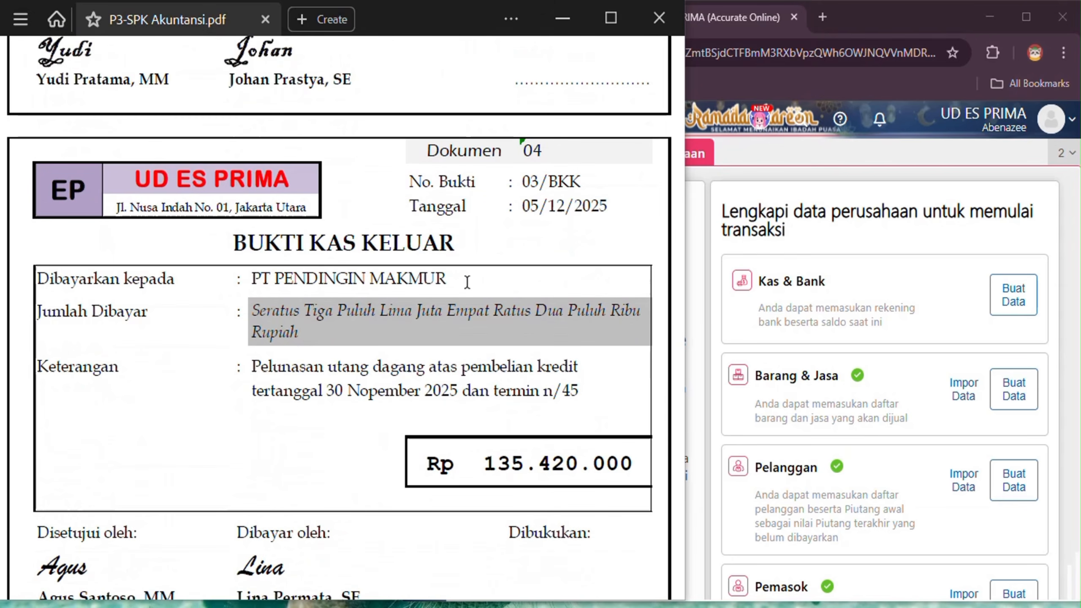
pyautogui.scroll(-1, 467, 284)
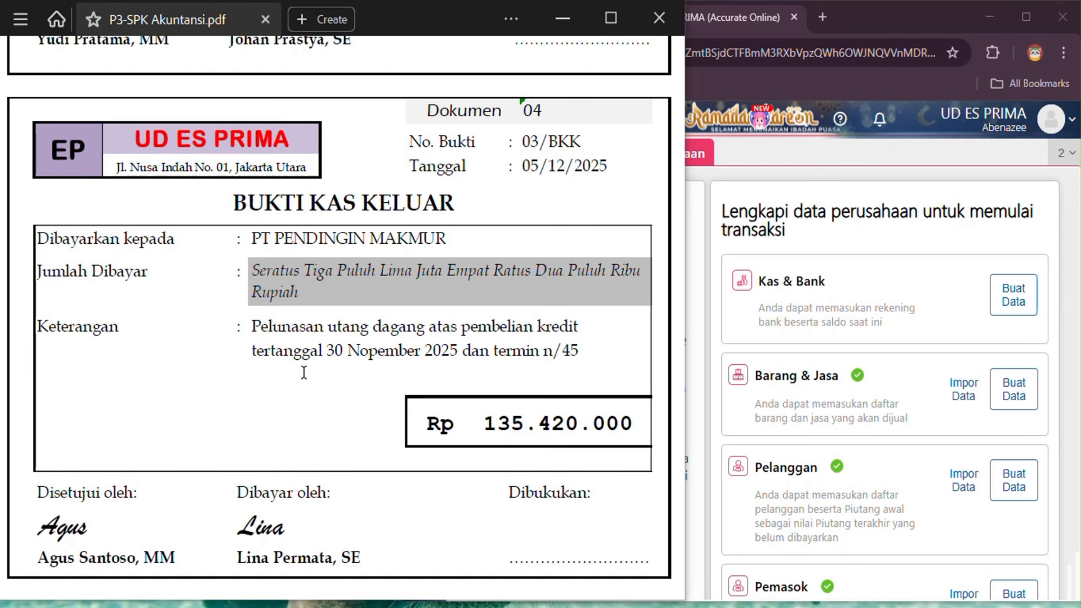
# Start a new Pembayaran Pembelian for supplier PT Pendingin Makmur with Cash In Bank as the Bank.
pyautogui.click(851, 158)
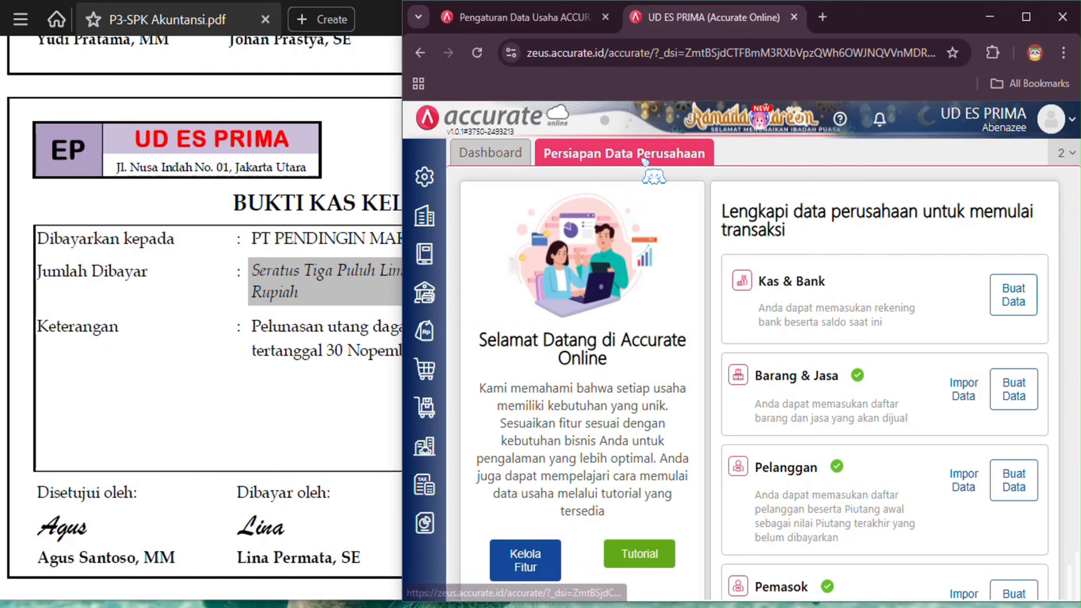
pyautogui.click(426, 371)
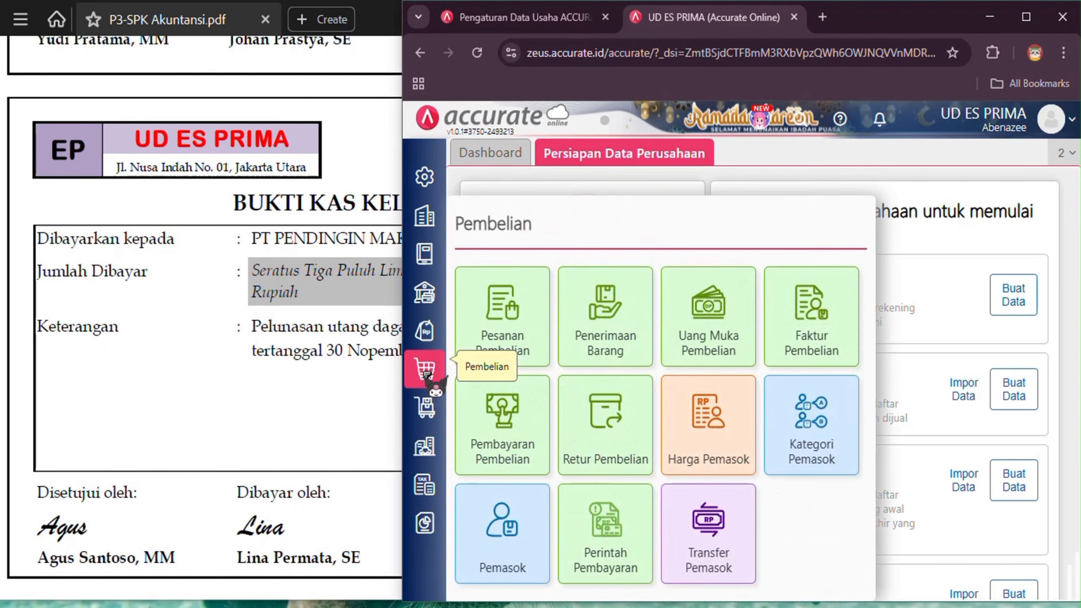
pyautogui.click(542, 422)
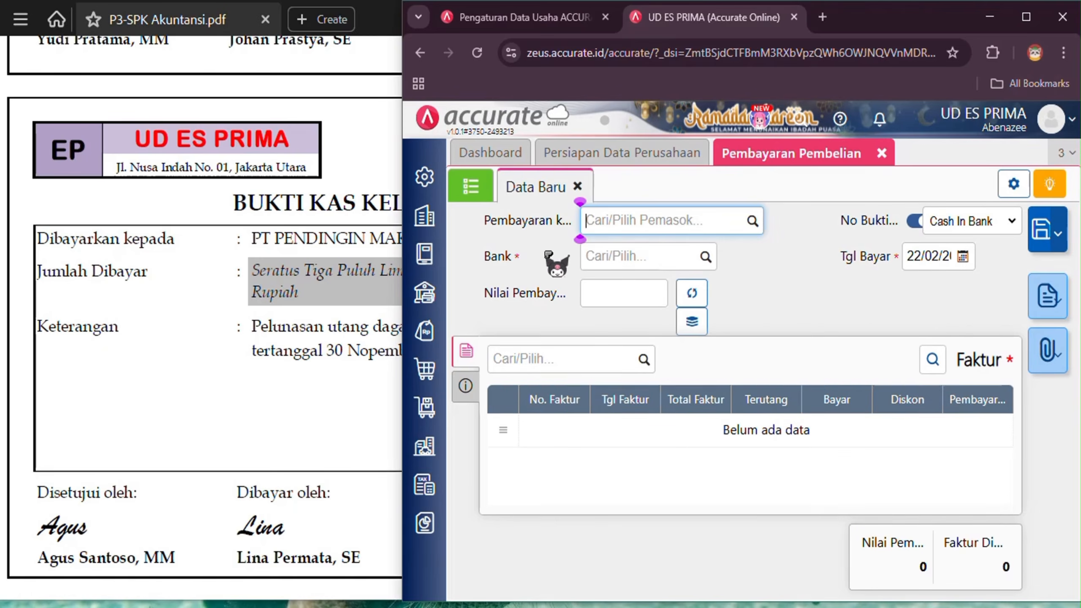
pyautogui.click(753, 221)
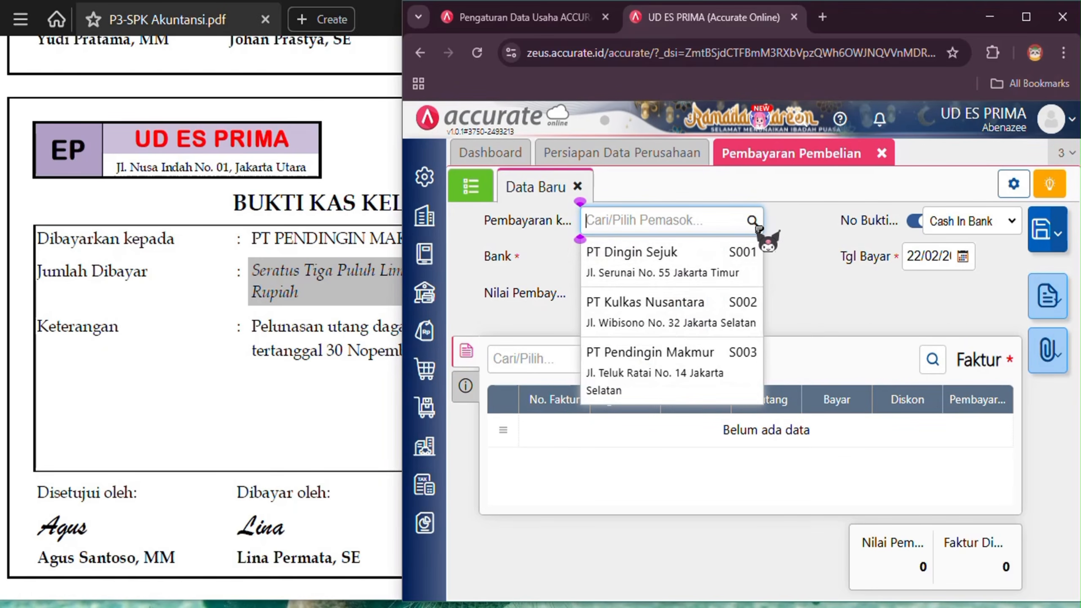
pyautogui.click(687, 366)
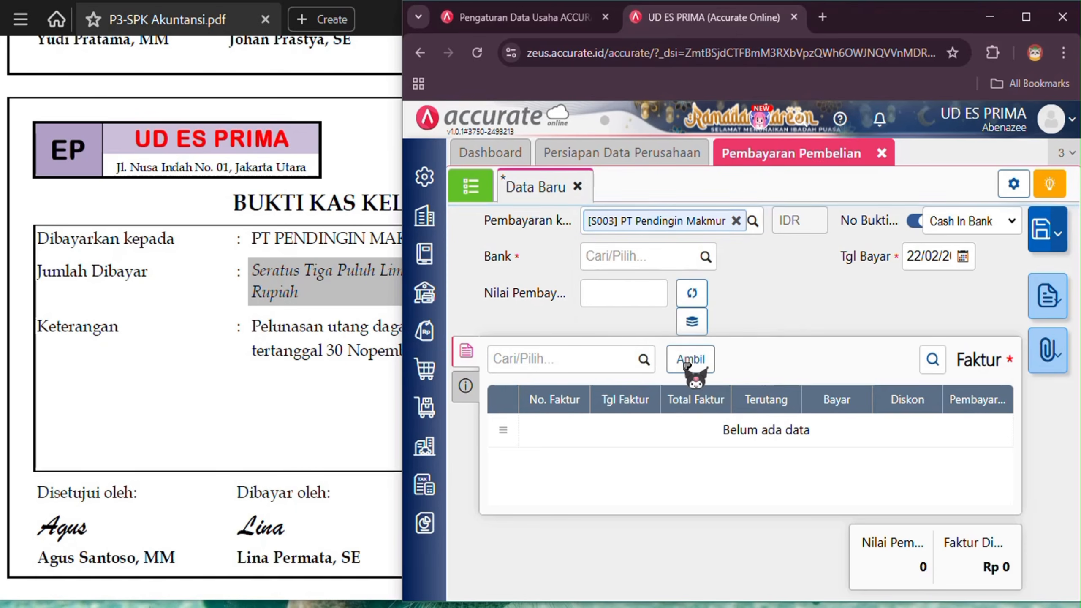
pyautogui.click(704, 256)
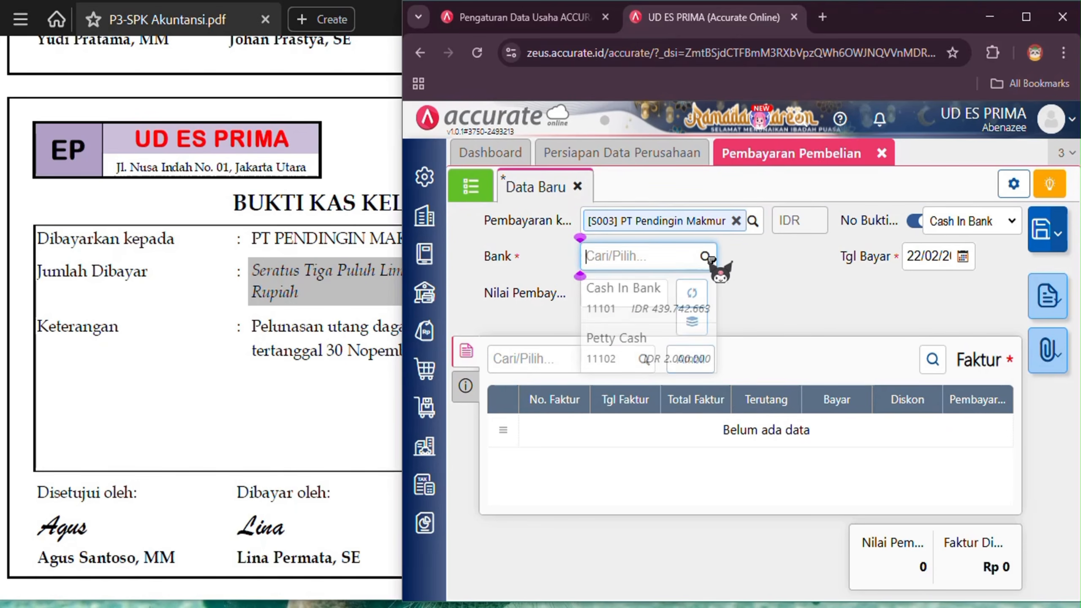
pyautogui.click(655, 290)
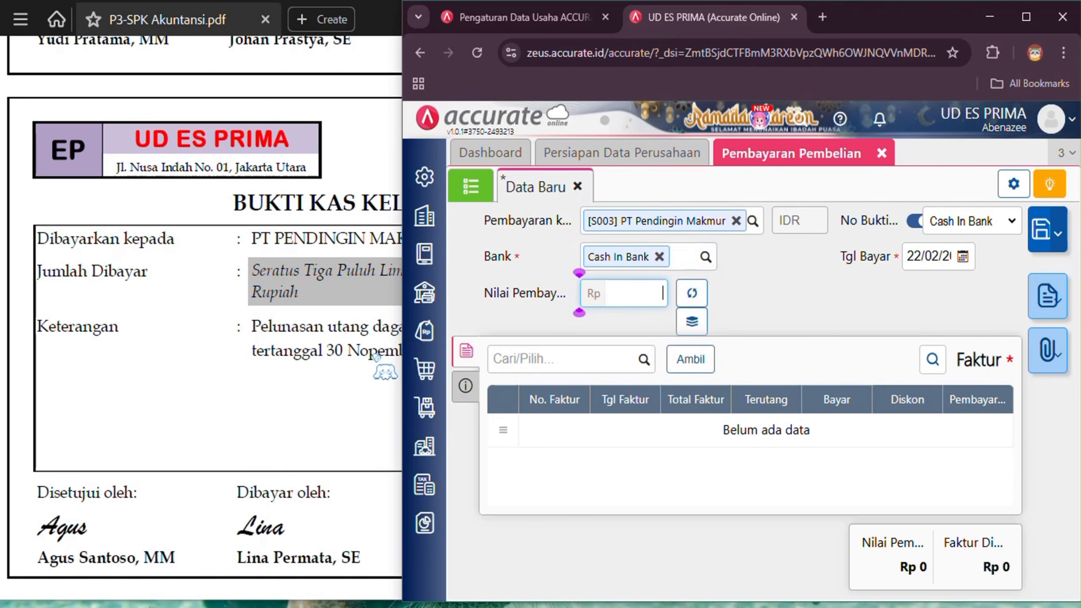
# Enter the payment amount of Rp 135.420.000 from the Dokumen 04 voucher as the Nilai Pembayaran.
pyautogui.click(327, 409)
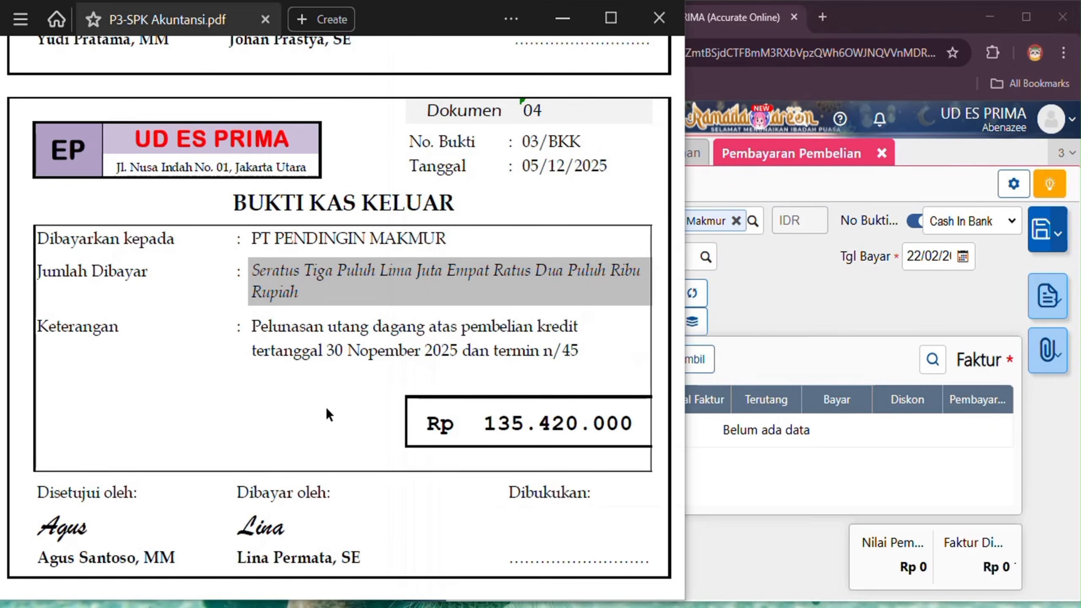
pyautogui.click(761, 331)
pyautogui.click(623, 298)
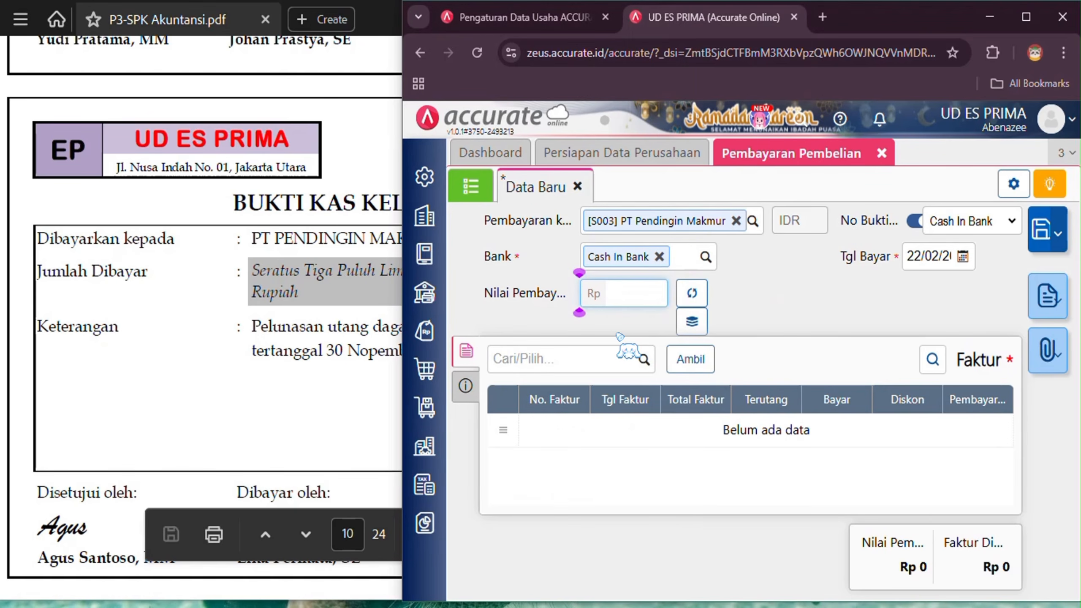
pyautogui.write('13542000')
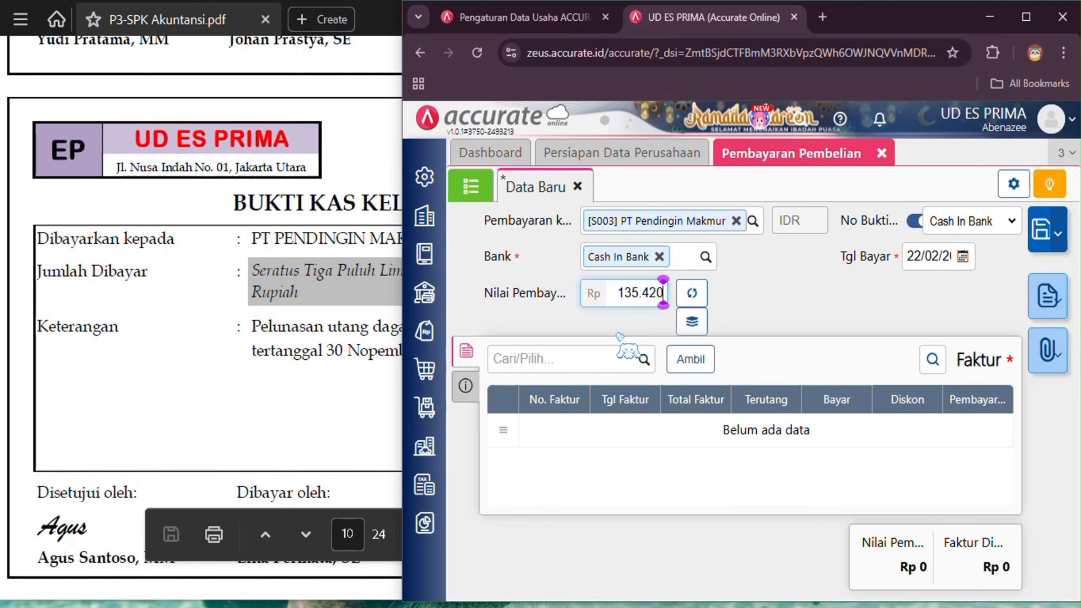
pyautogui.click(804, 281)
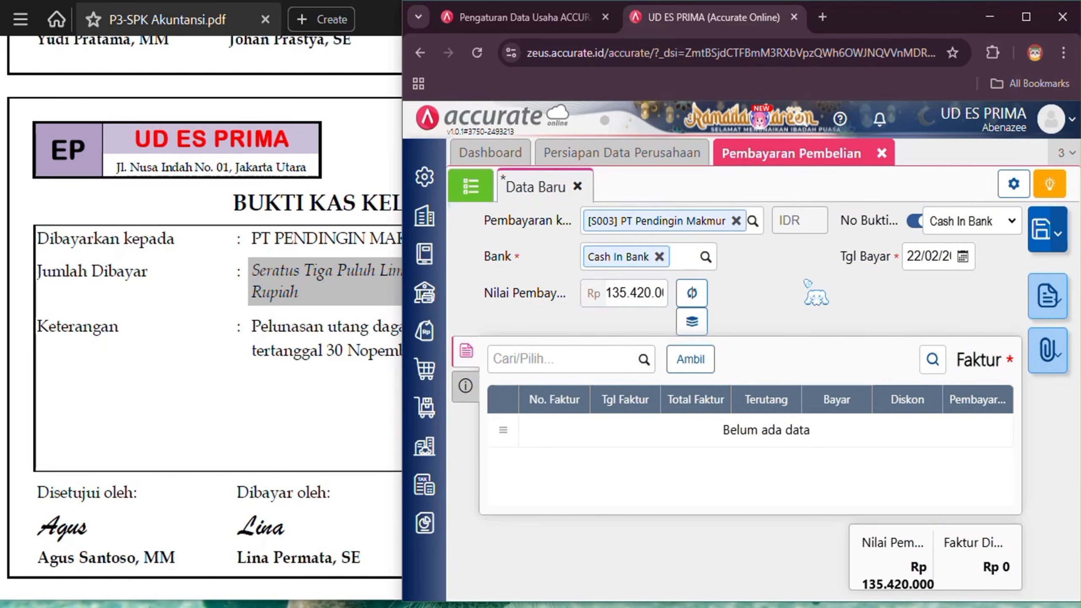
# Turn off automatic numbering, set the payment's No Bukti to 03/BKK and its Tgl Bayar to 05/12/2025 as on the voucher.
pyautogui.click(915, 221)
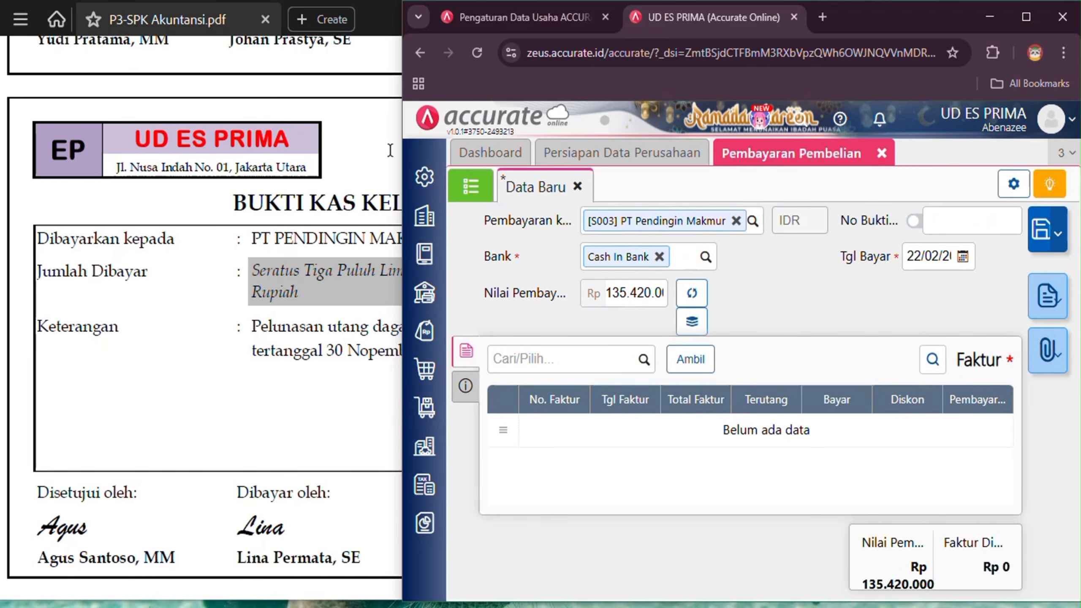
pyautogui.click(389, 149)
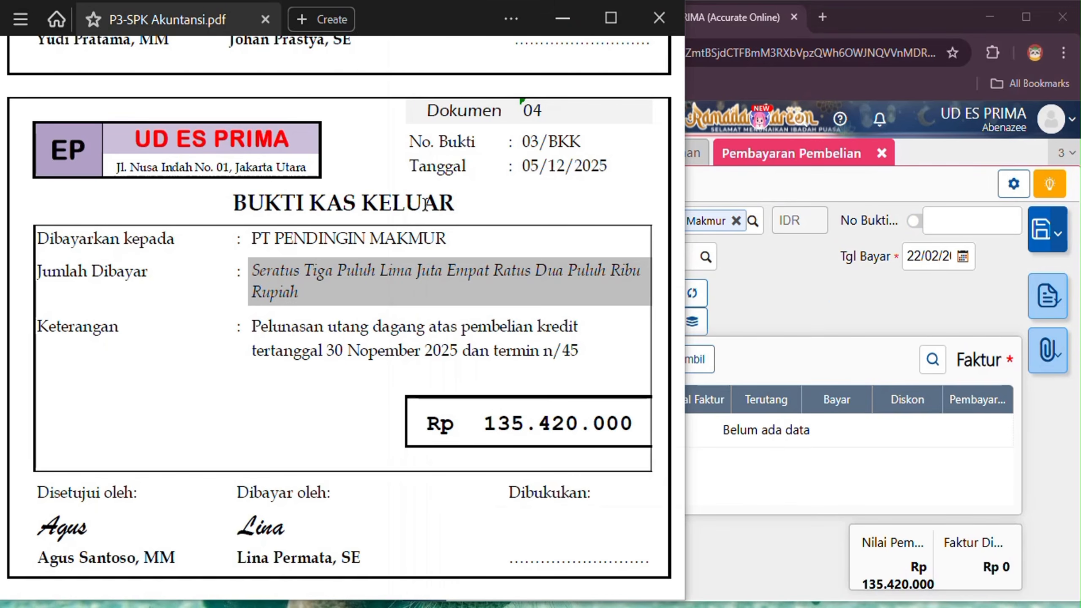
pyautogui.click(938, 219)
pyautogui.write('03')
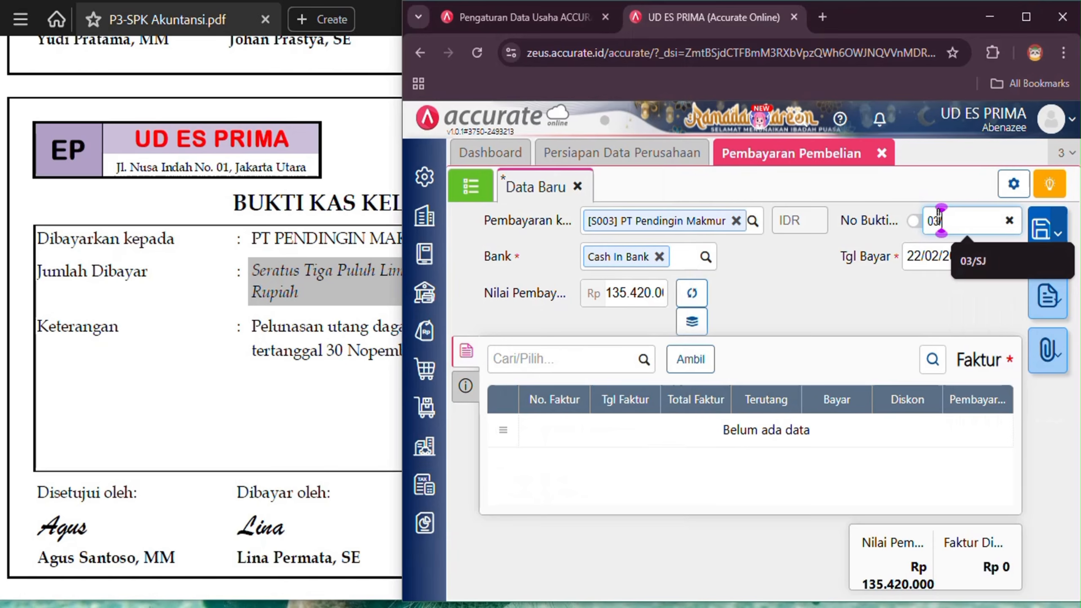
pyautogui.write('/BKK')
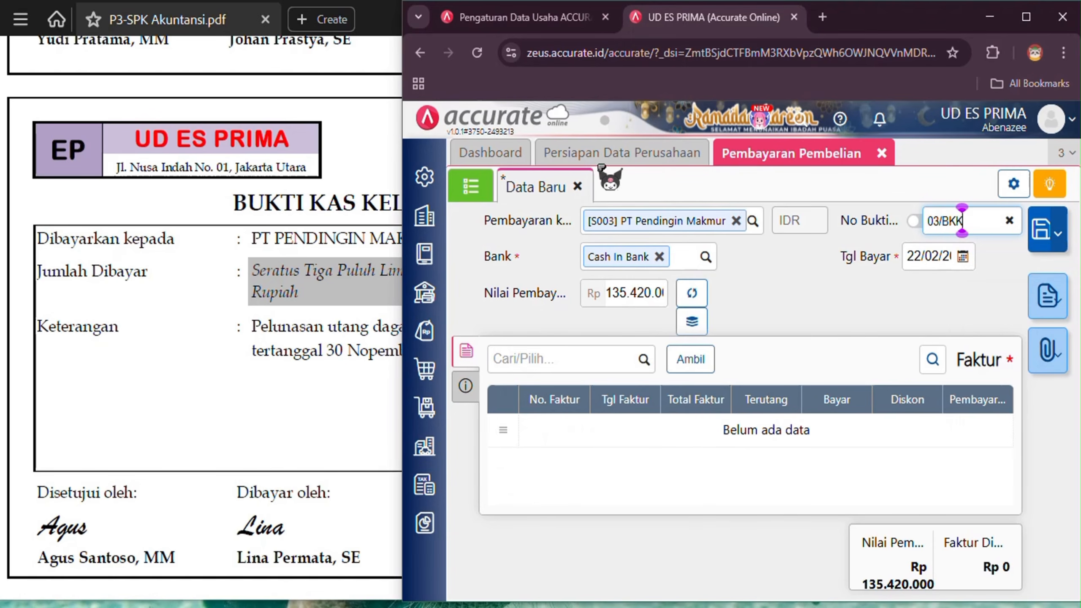
pyautogui.click(355, 141)
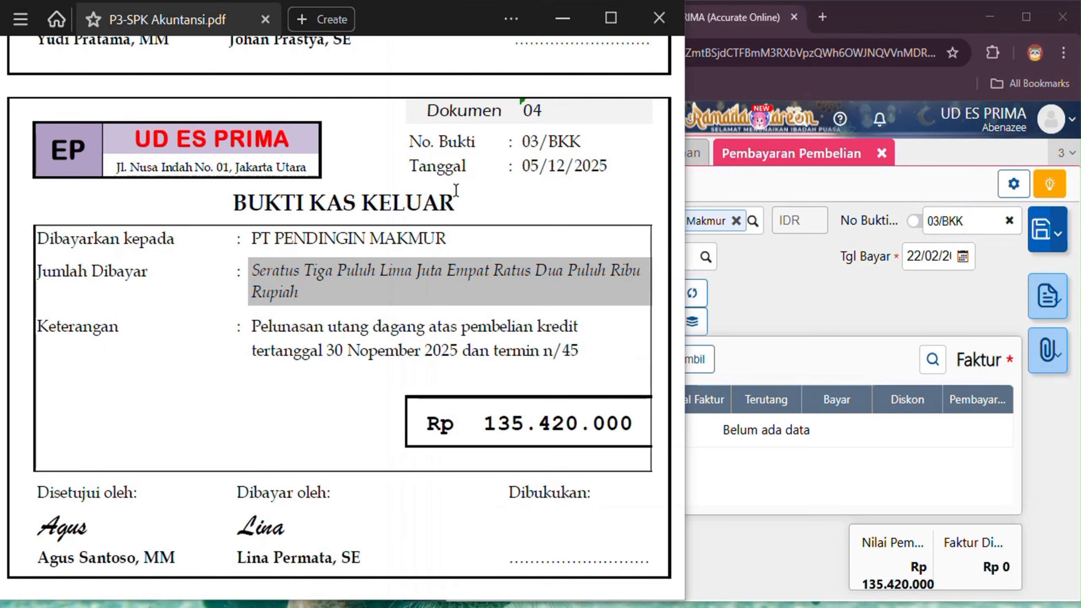
pyautogui.click(899, 255)
pyautogui.write('05/12/2')
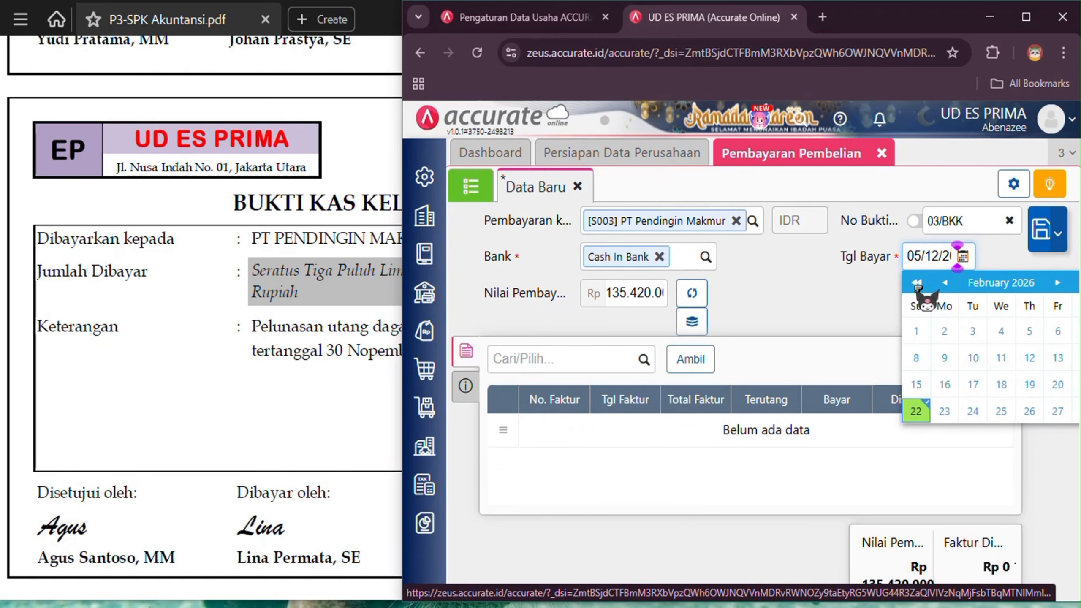
pyautogui.click(842, 308)
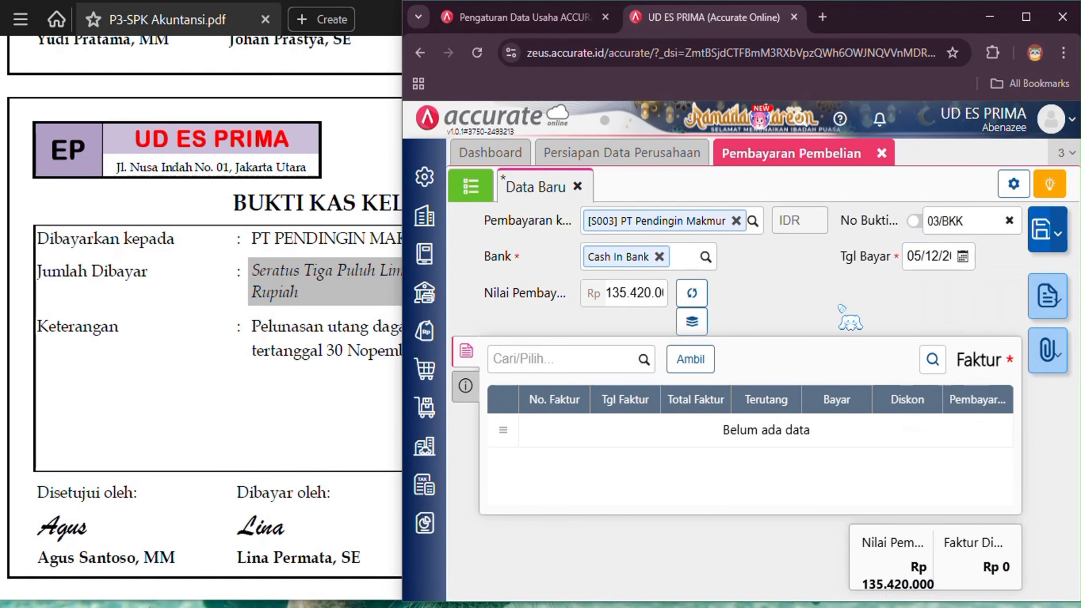
# Add invoice PI.2025.11.00003 dated 30/11/2025 to the payment with Rp 135.420.000 as the Bayar amount.
pyautogui.click(644, 360)
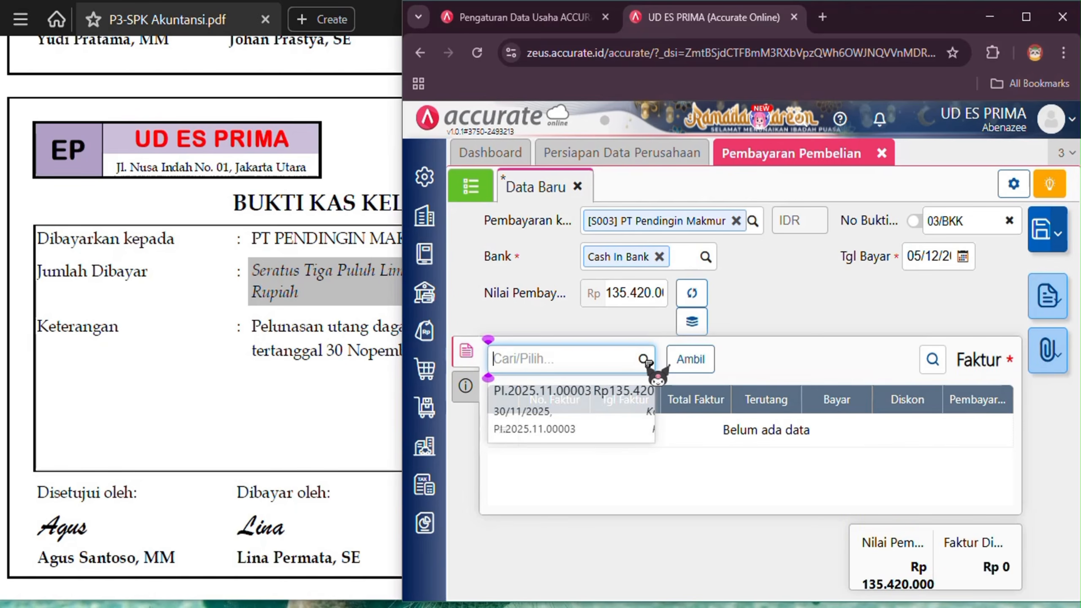
pyautogui.click(603, 409)
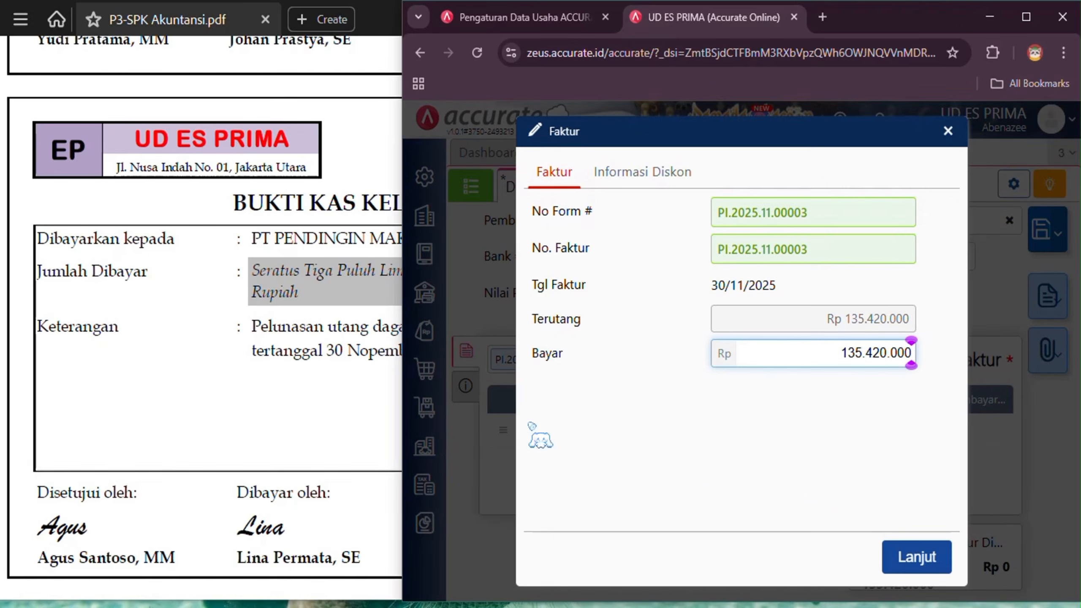
pyautogui.click(187, 400)
pyautogui.click(881, 431)
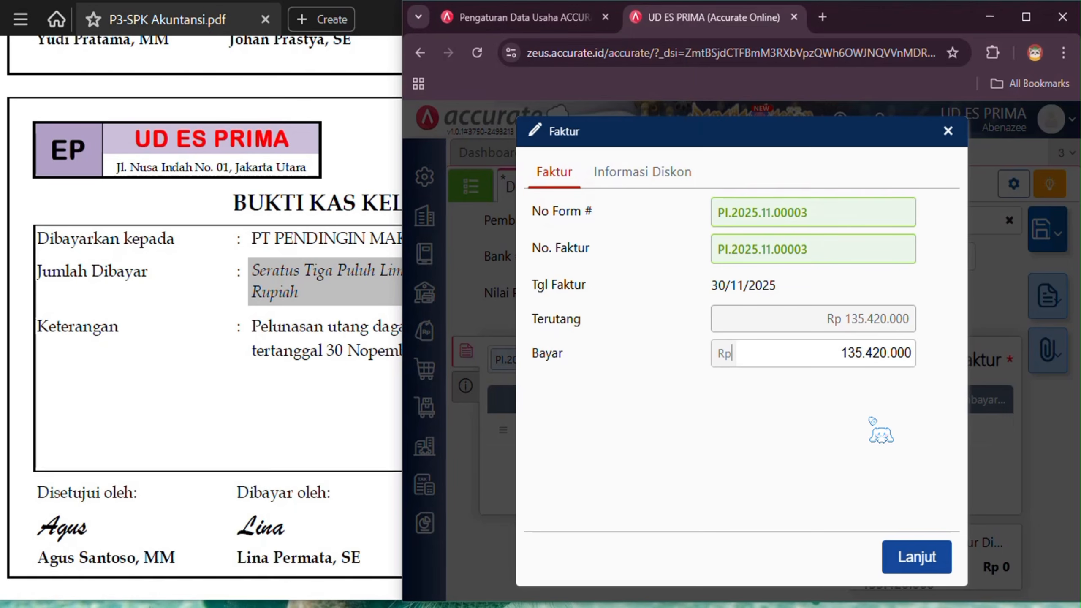
pyautogui.click(941, 558)
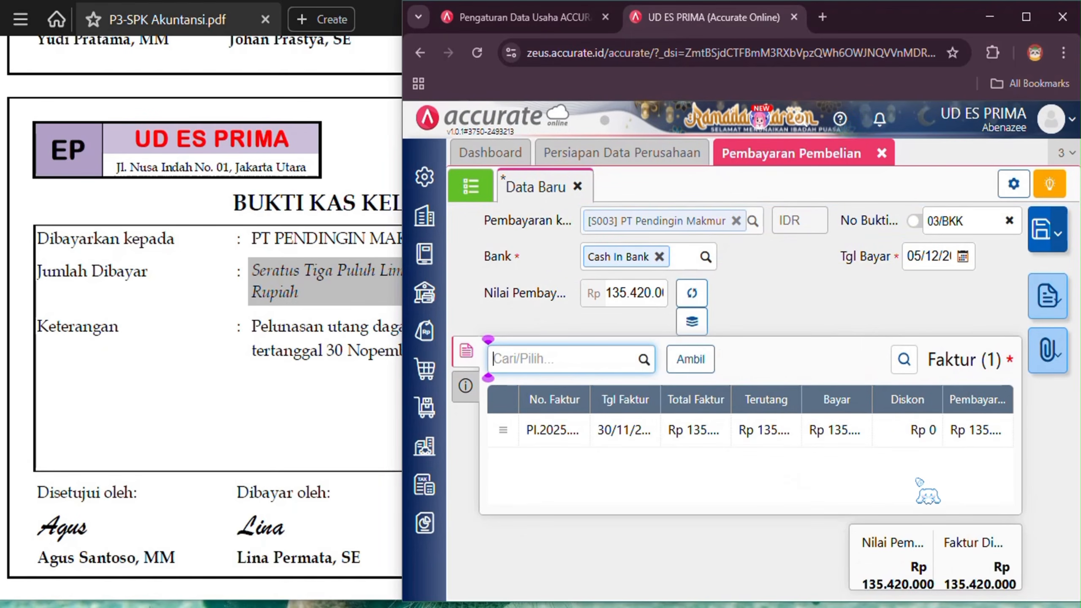
# Enter "Pelunasan utang dagang" as the payment's Keterangan and save the purchase payment.
pyautogui.click(466, 389)
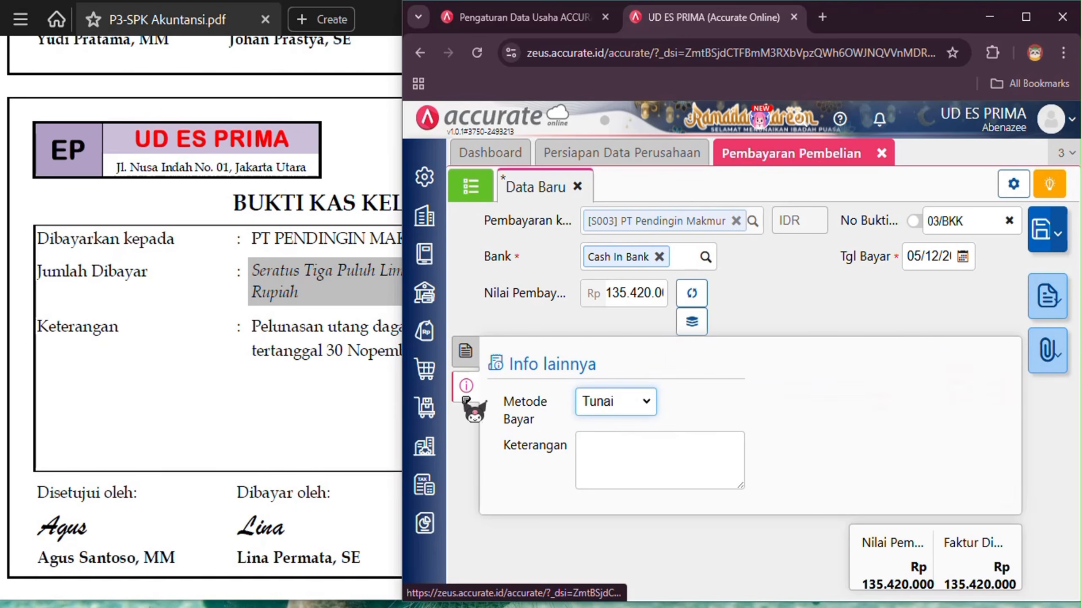
pyautogui.click(669, 459)
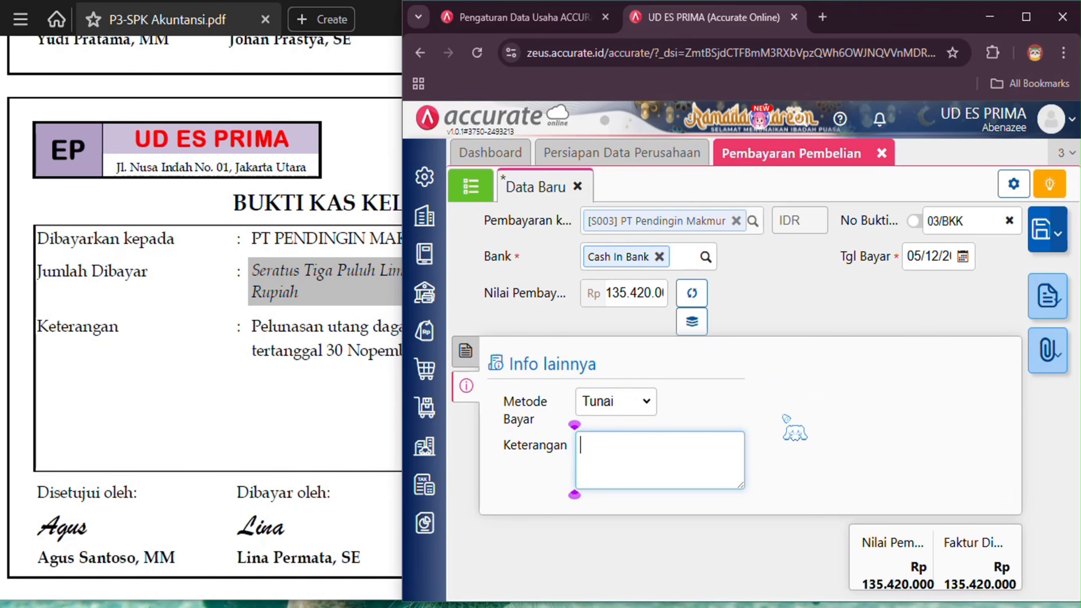
pyautogui.write('Peluna')
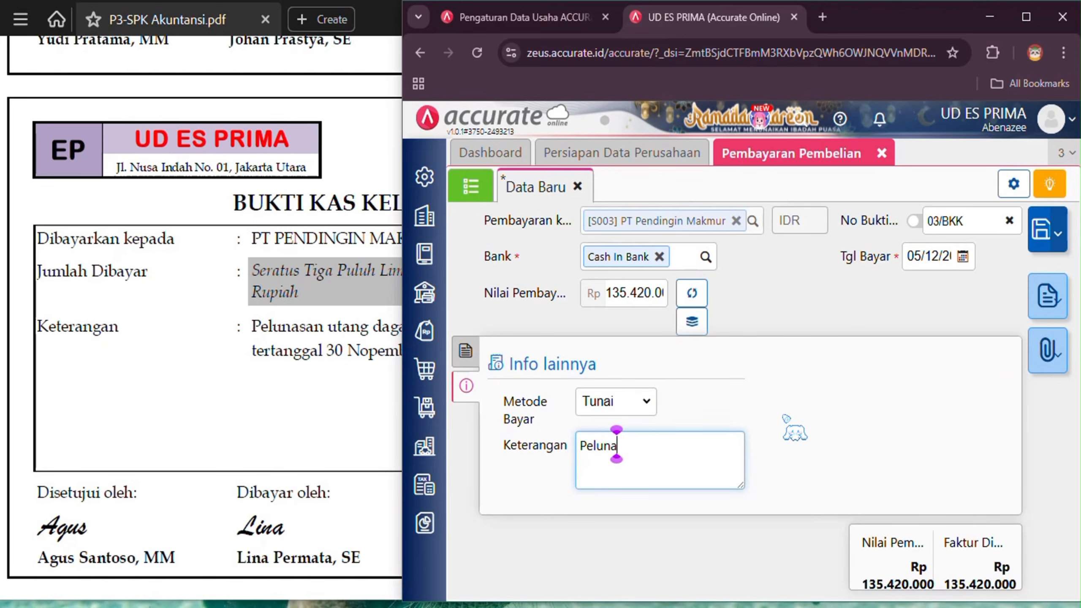
pyautogui.write('san utang da')
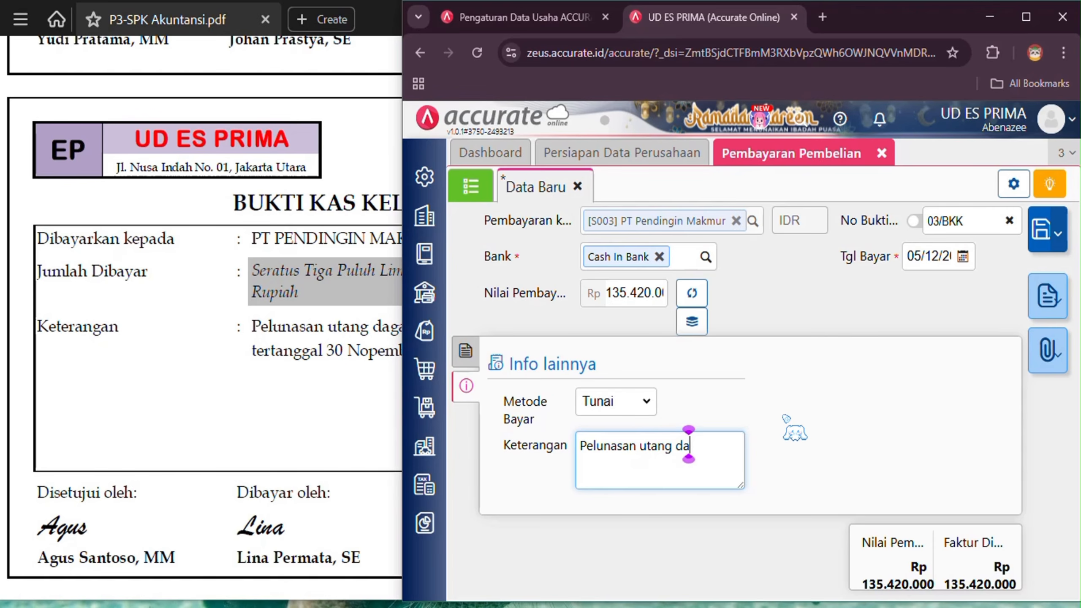
pyautogui.write('gan')
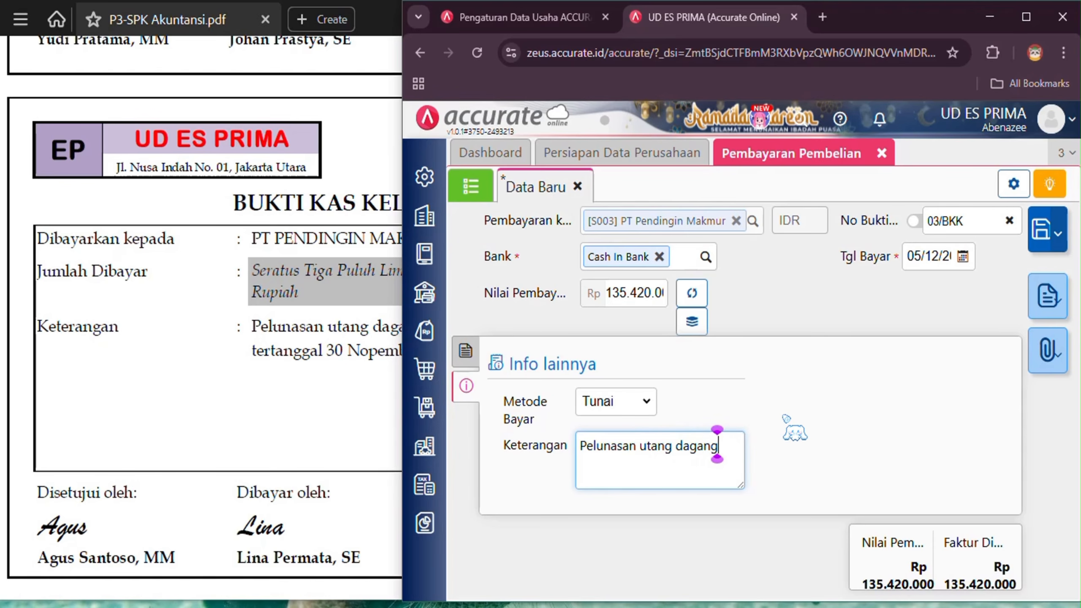
pyautogui.write('g')
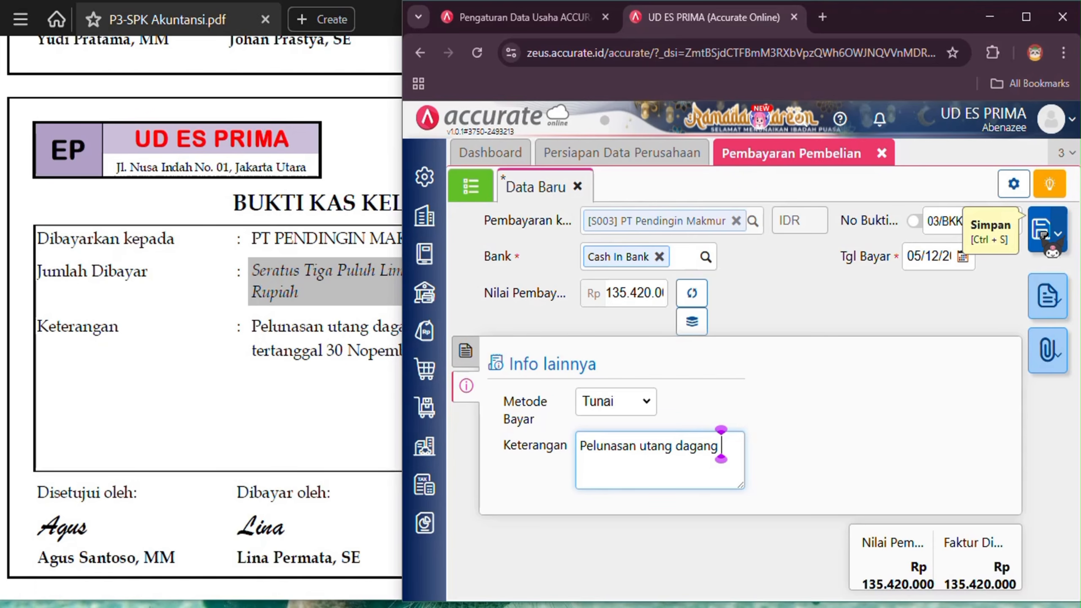
pyautogui.click(1041, 232)
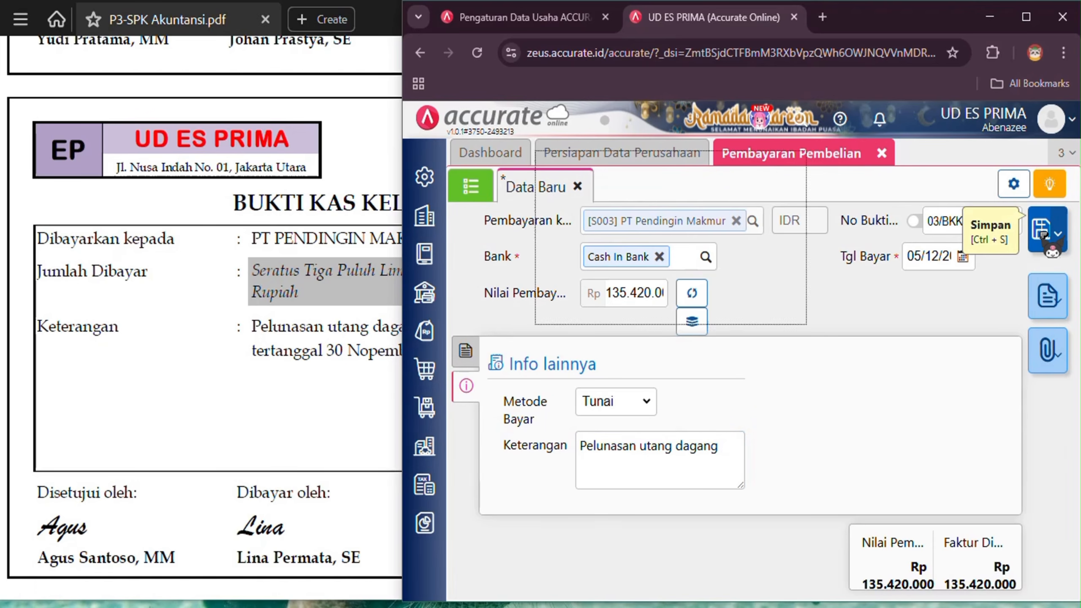
# Open the saved payment 03/BKK, review its Rincian Jurnal, and close Pembayaran Pembelian.
pyautogui.click(485, 190)
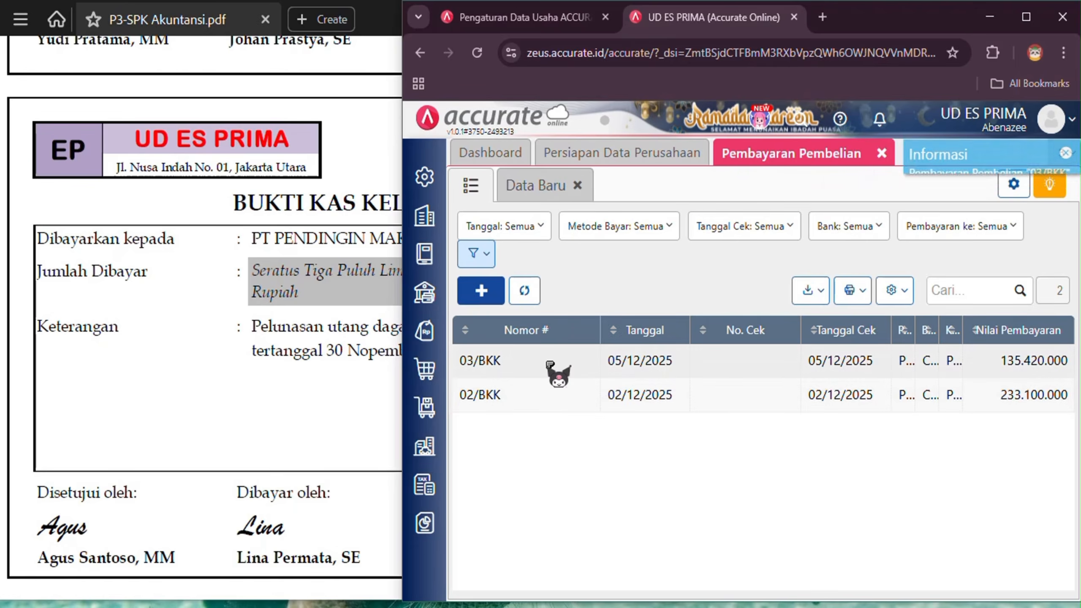
pyautogui.click(558, 369)
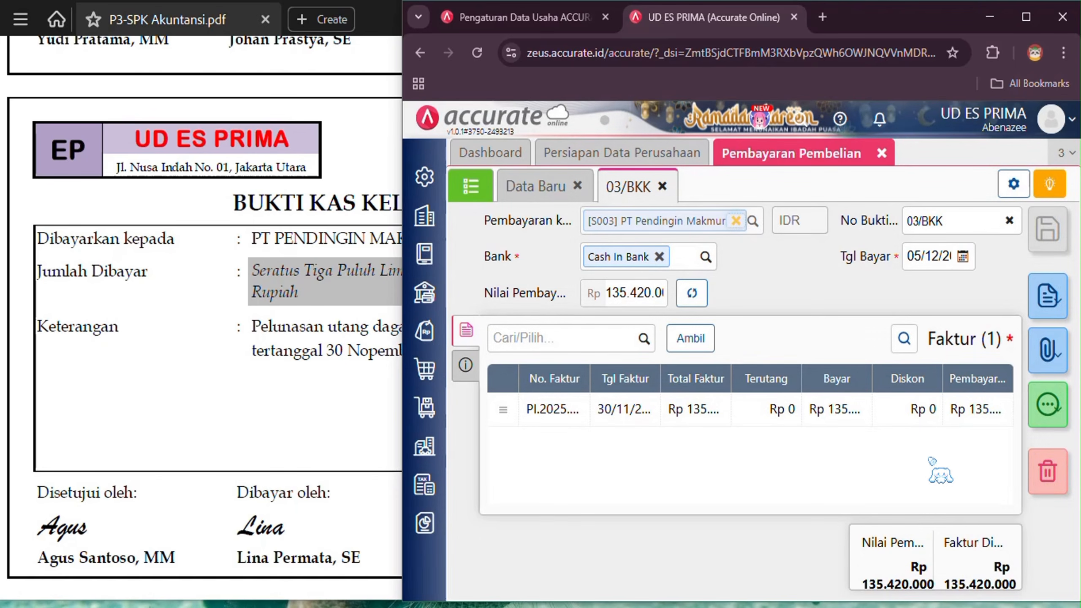
pyautogui.click(1048, 404)
pyautogui.click(953, 481)
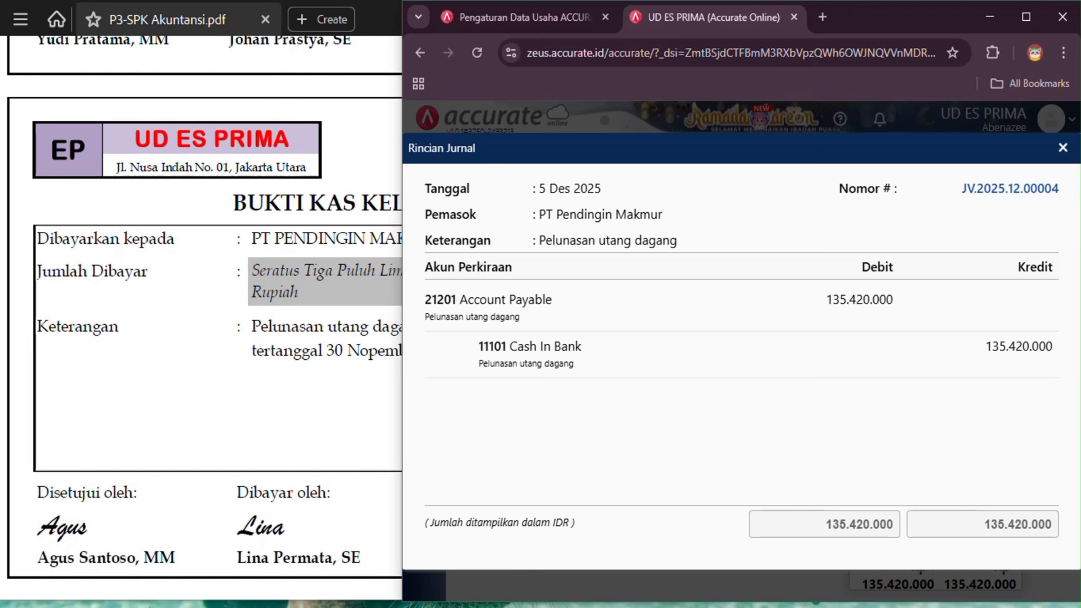
pyautogui.click(1063, 149)
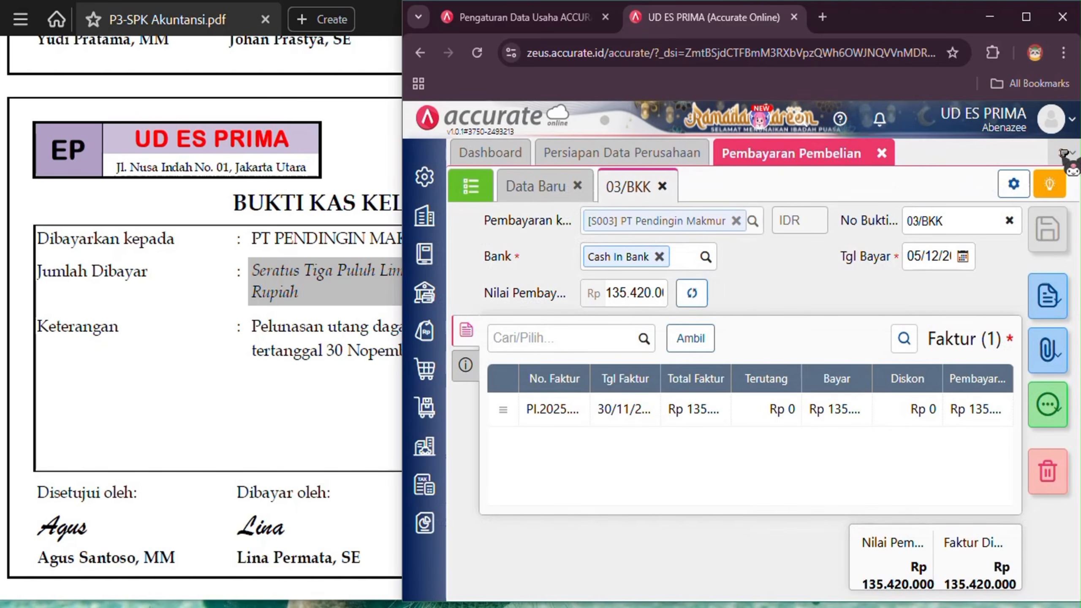
pyautogui.click(881, 153)
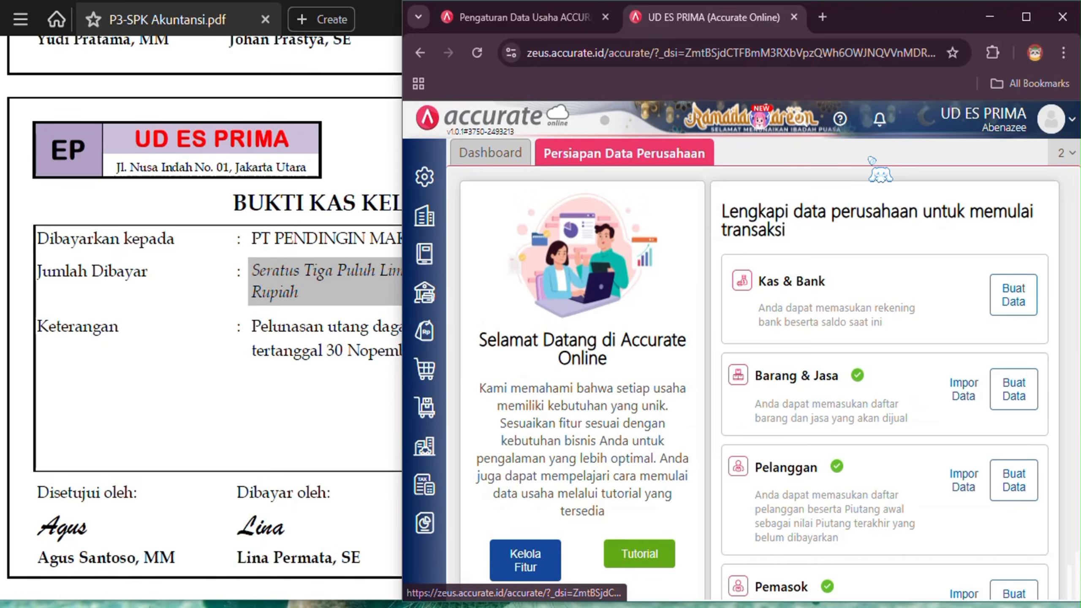
# Switch to the PDF vouchers and read Dokumen 05, the Bukti Kas Masuk 01/BKM from Toko Arctiq.
pyautogui.click(345, 86)
pyautogui.scroll(-2, 481, 200)
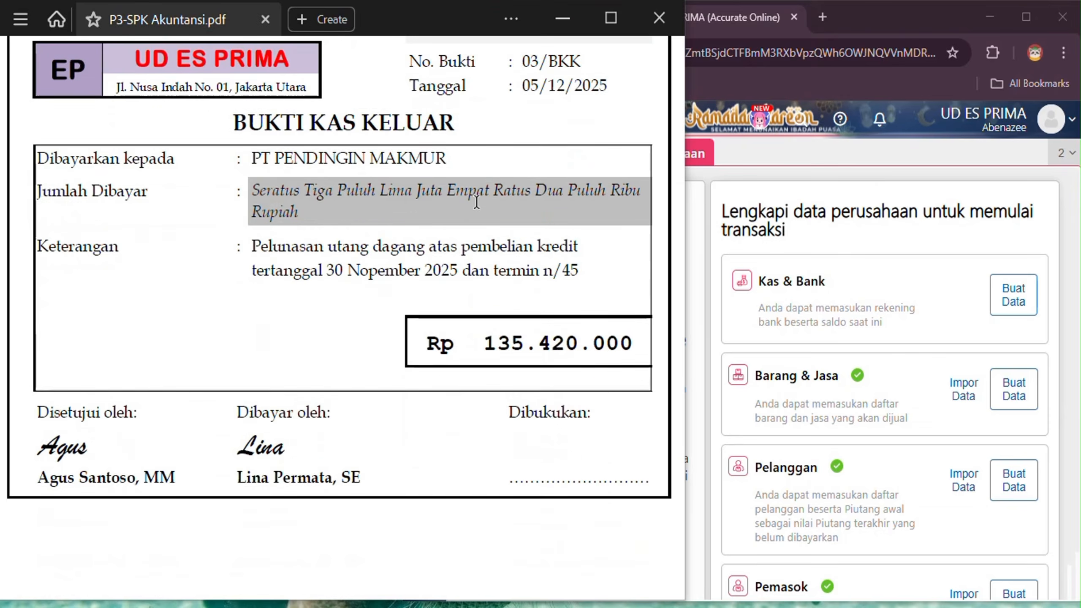
pyautogui.scroll(1, 476, 200)
pyautogui.scroll(-4, 480, 166)
pyautogui.scroll(-8, 480, 166)
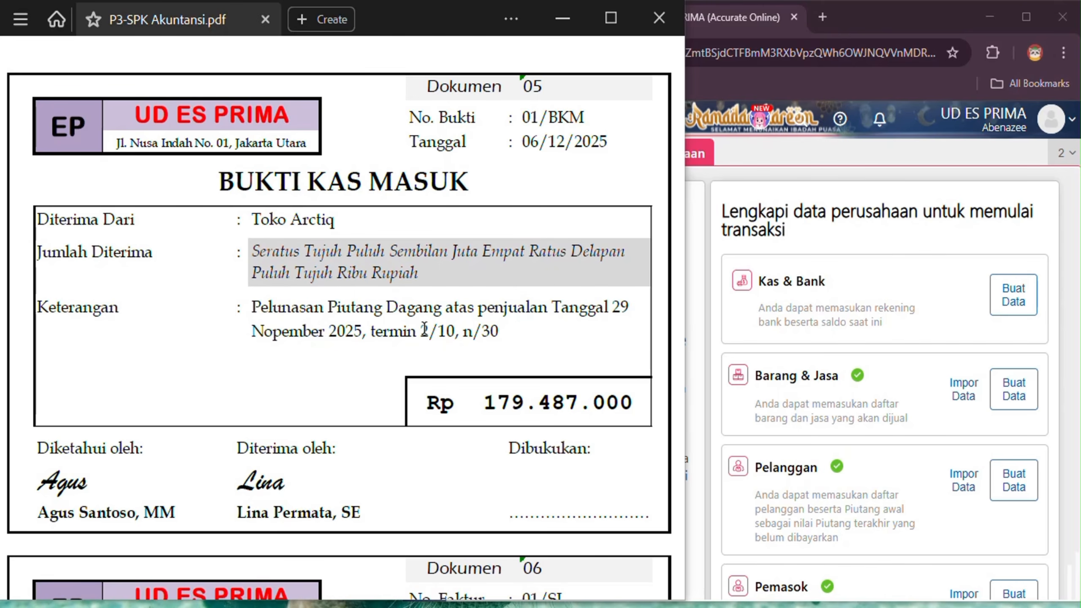
# Return to Accurate Online and start a new Penerimaan Penjualan from customer Toko Arctiq with Cash In Bank as the Bank.
pyautogui.click(760, 156)
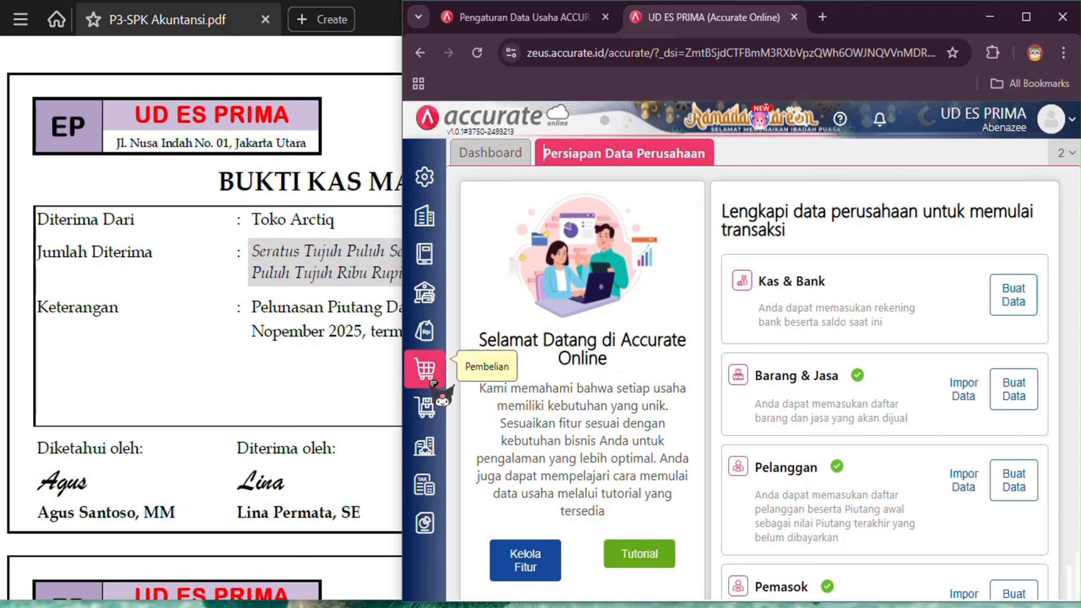
pyautogui.click(426, 335)
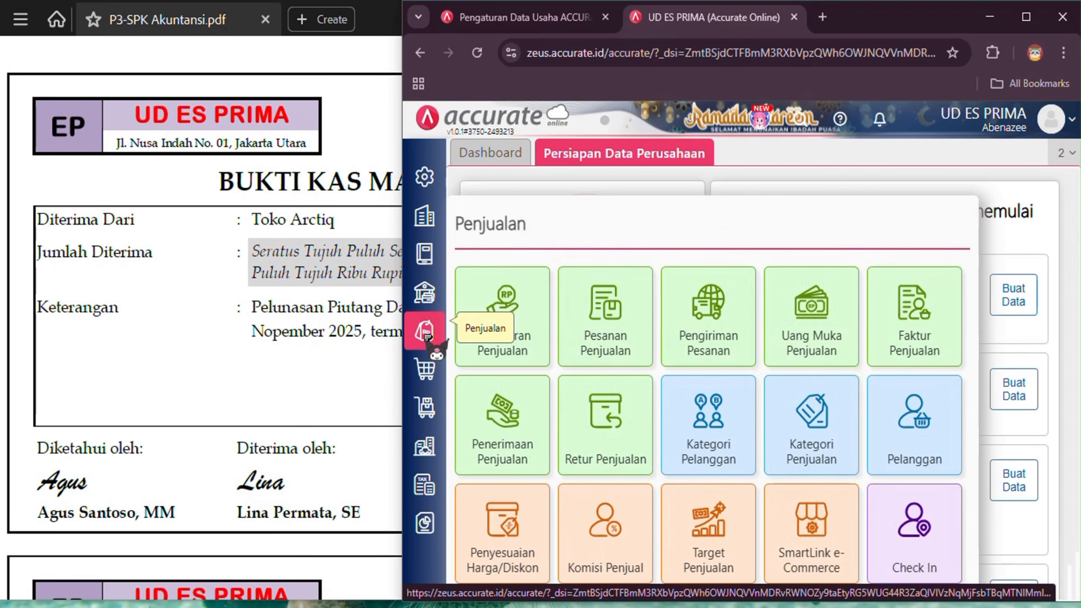
pyautogui.click(530, 398)
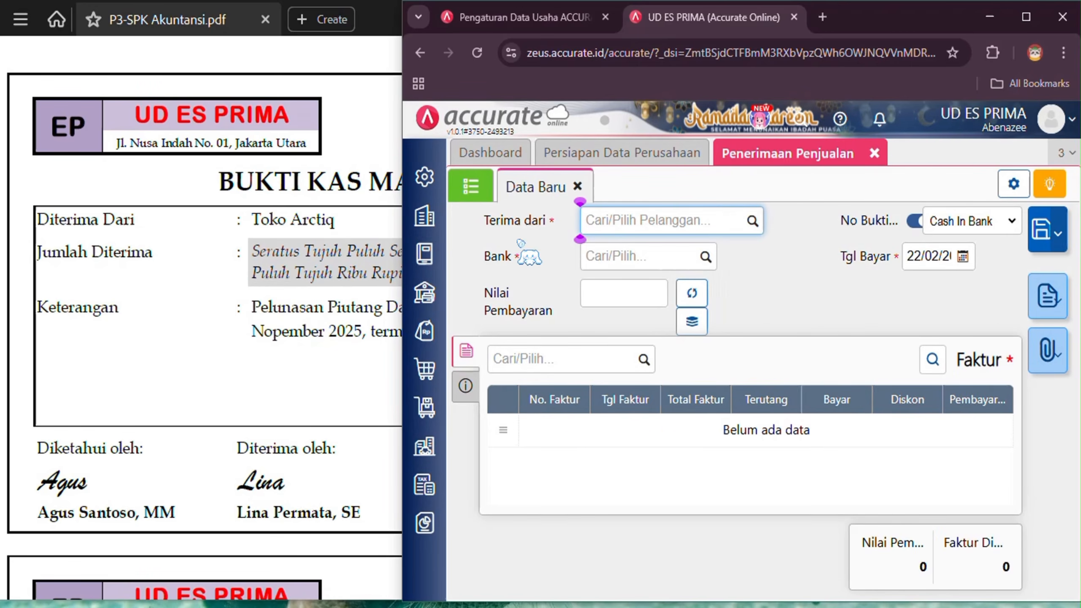
pyautogui.click(752, 221)
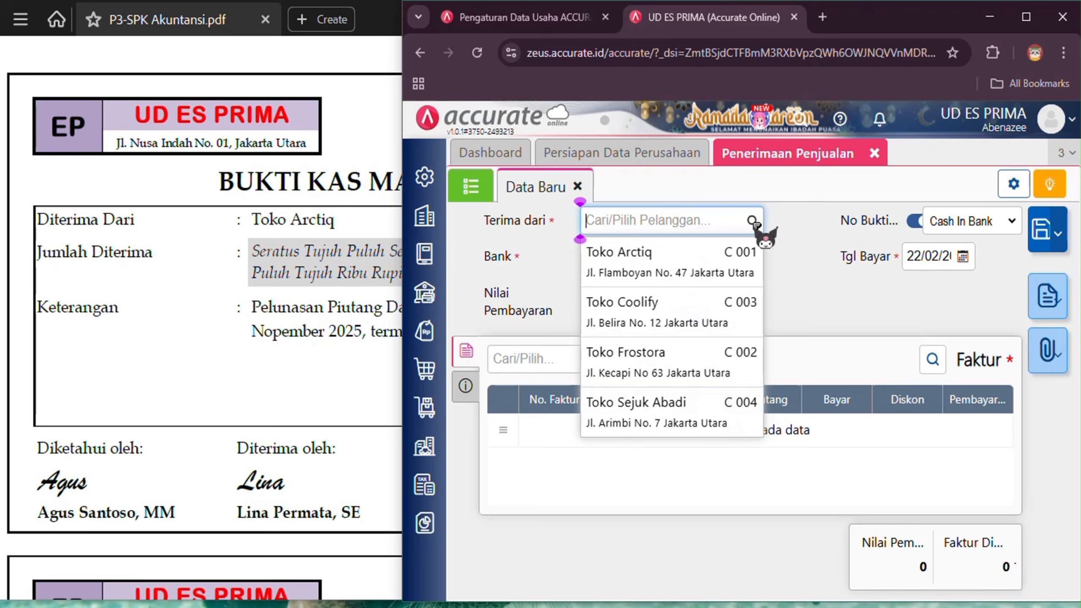
pyautogui.click(723, 274)
pyautogui.click(706, 257)
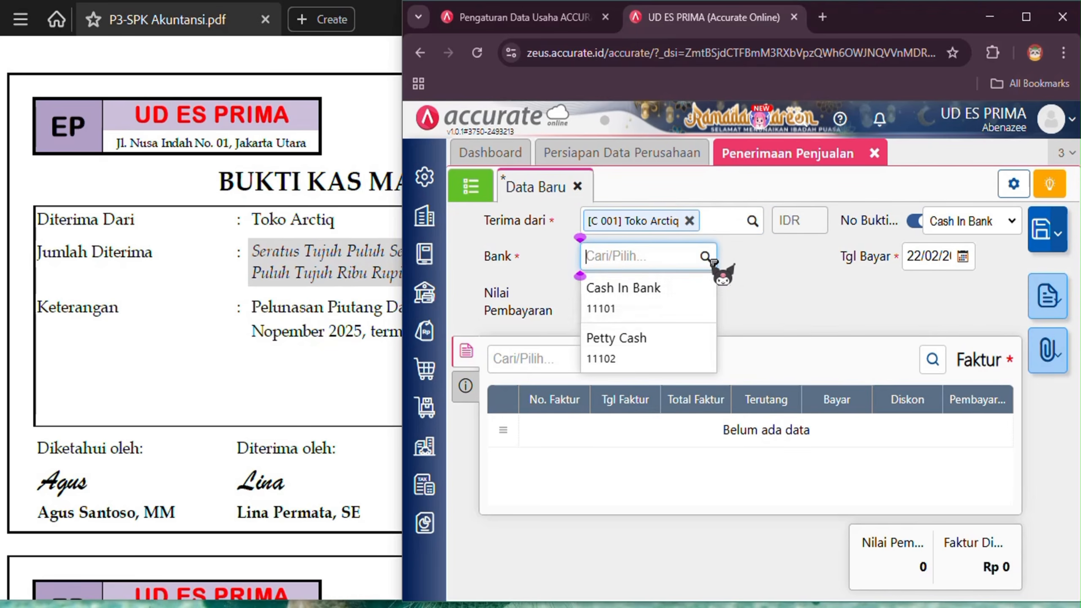
pyautogui.click(708, 292)
pyautogui.click(632, 294)
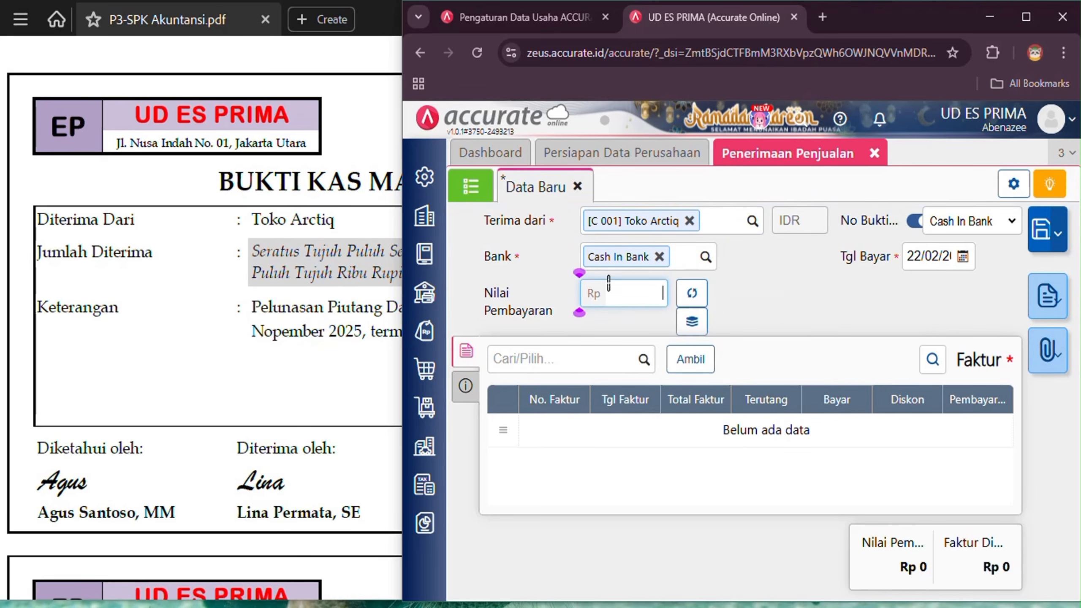
# Check the amount on voucher 01/BKM in the PDF and set the receipt's Nilai Pembayaran to Rp 179.487.000.
pyautogui.click(312, 356)
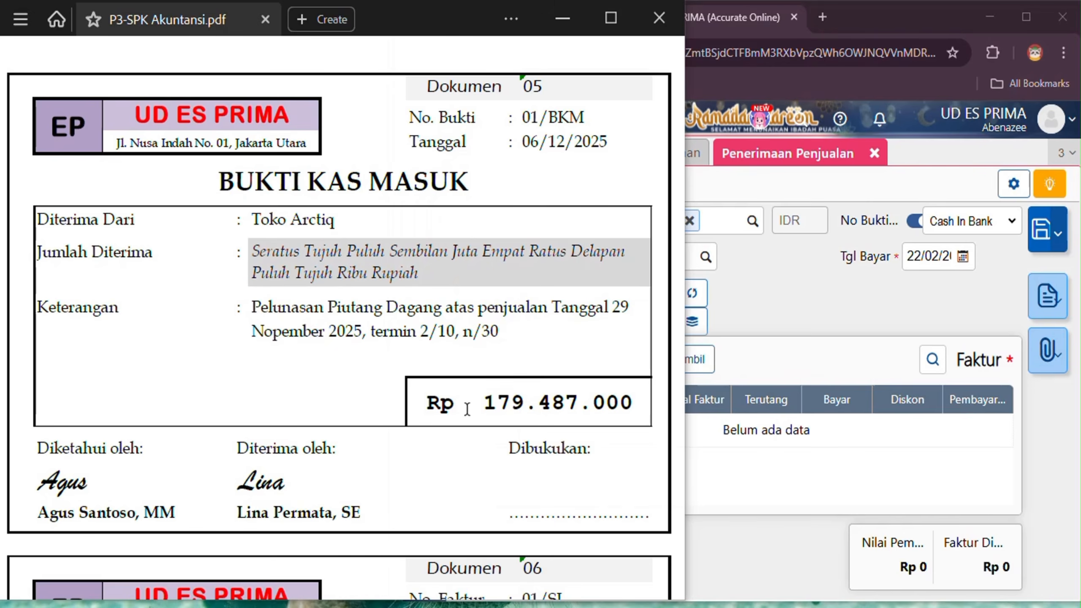
pyautogui.click(778, 287)
pyautogui.click(655, 296)
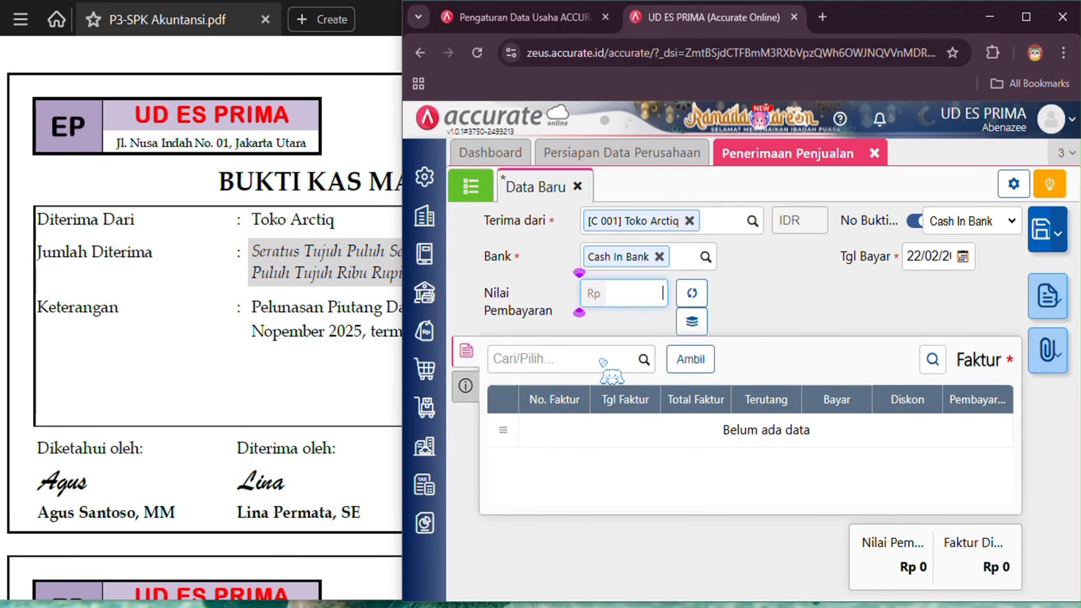
pyautogui.write('17.')
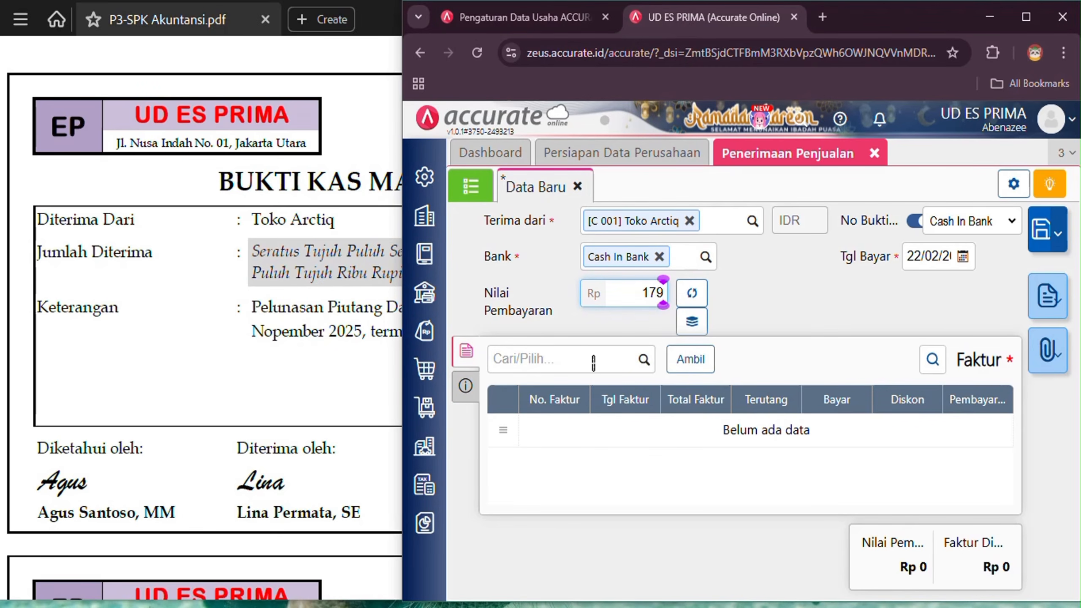
pyautogui.write('948.700')
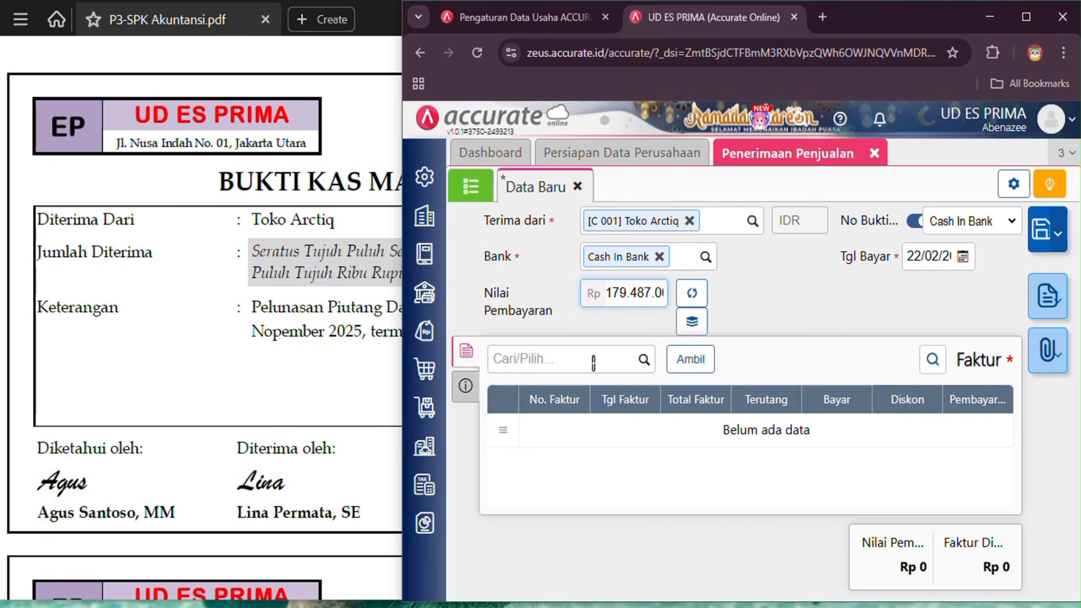
pyautogui.click(287, 354)
pyautogui.click(786, 334)
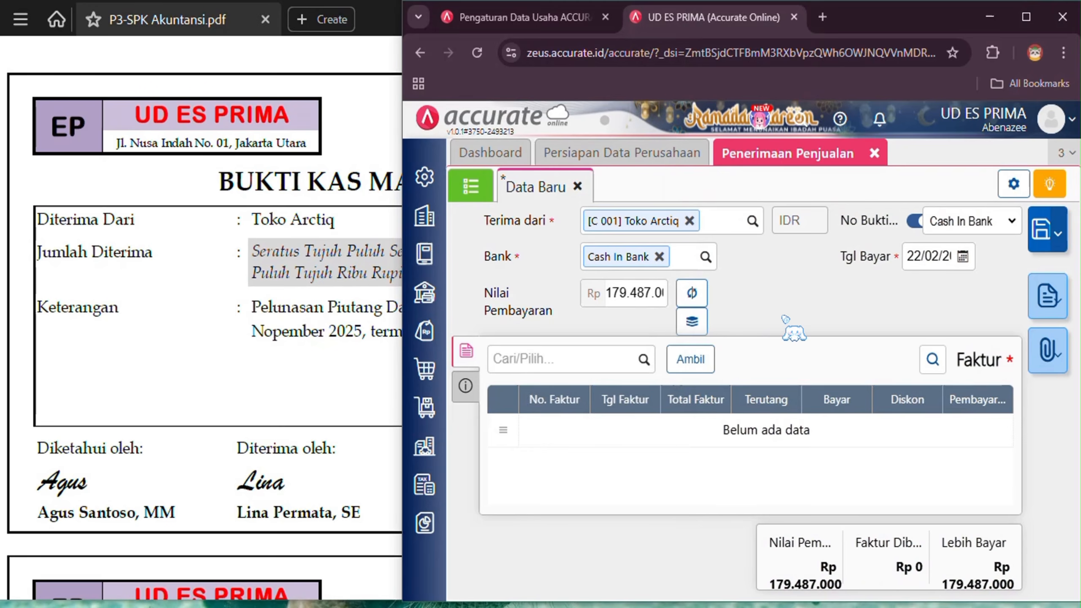
# Turn off automatic numbering for the sales receipt and enter 01/BKM as its No Bukti.
pyautogui.click(914, 220)
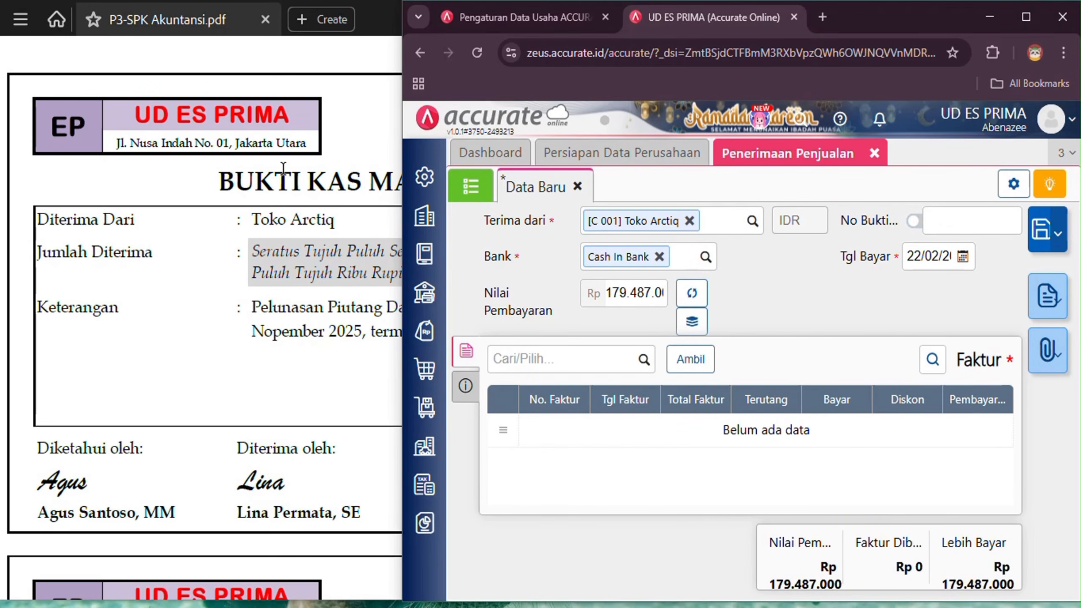
pyautogui.click(351, 155)
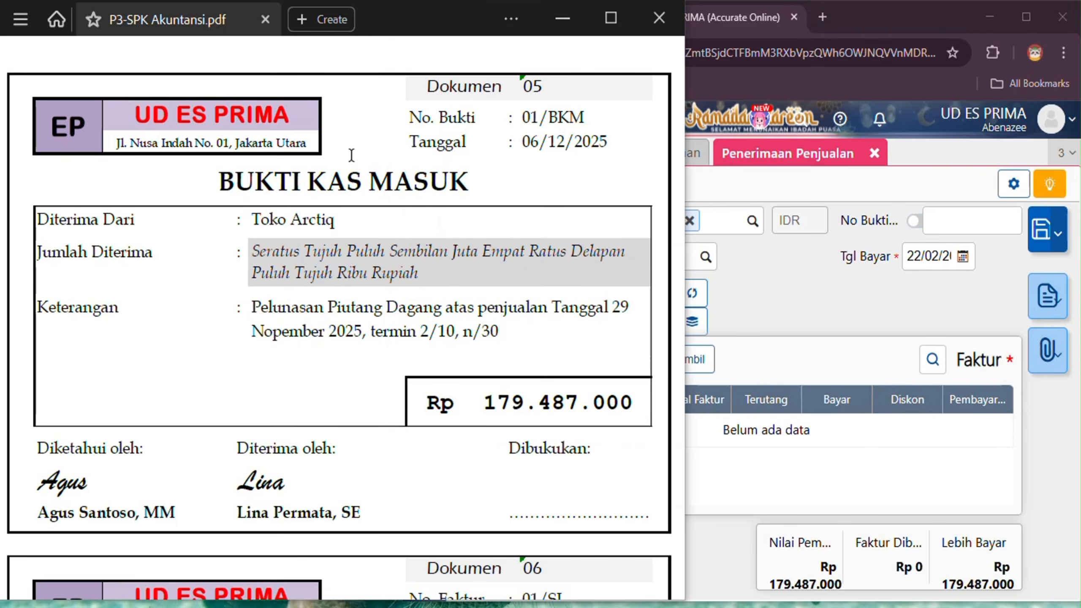
pyautogui.click(953, 220)
pyautogui.write('01/')
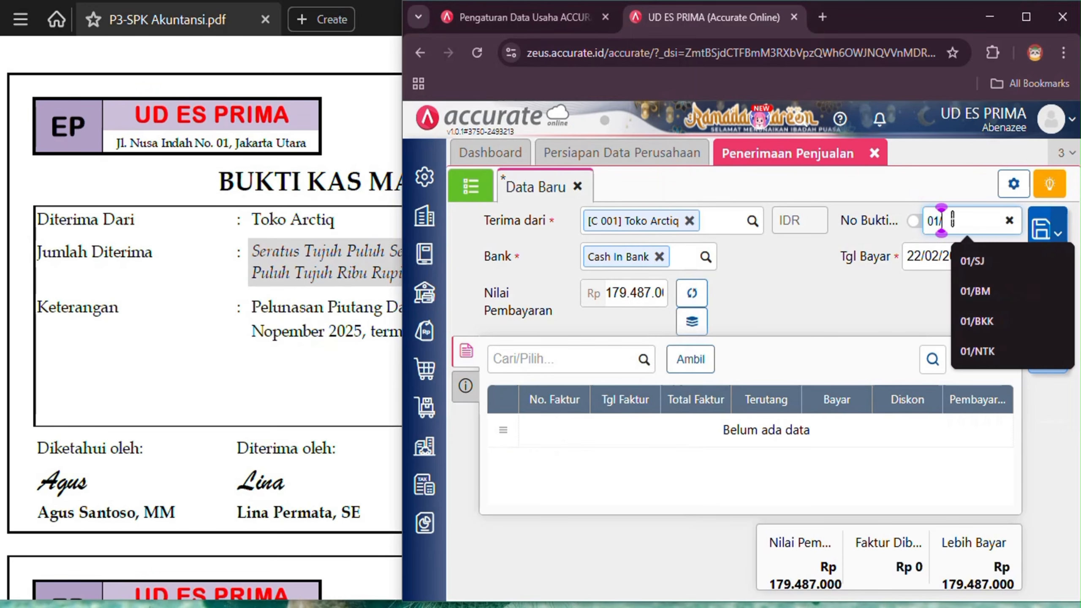
pyautogui.write('BKM')
# Check the voucher's date in the PDF and set the receipt's Tgl Bayar to 06/12/2025.
pyautogui.click(335, 219)
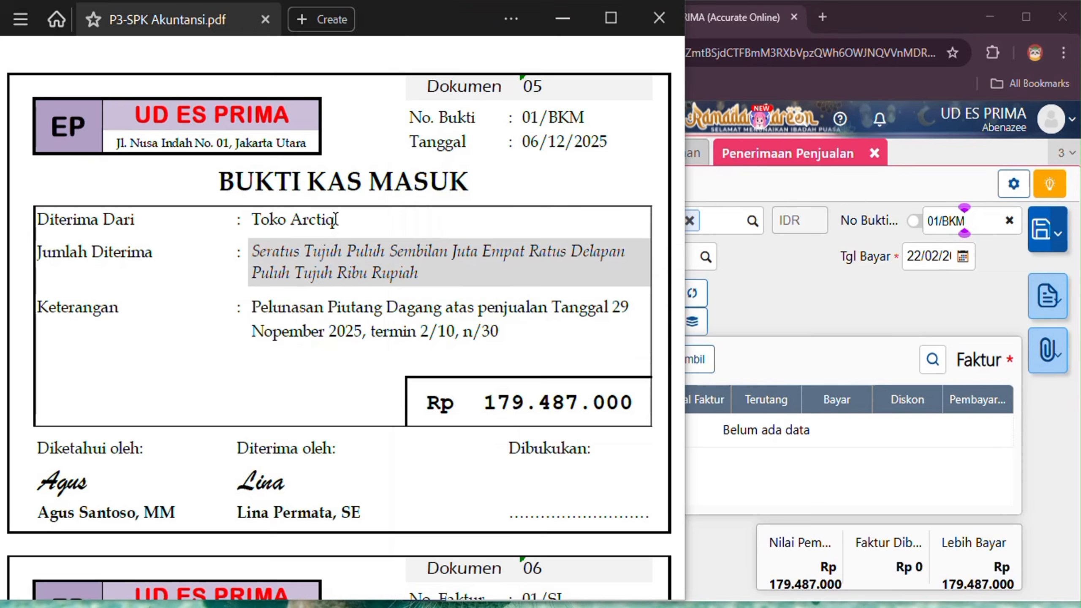
pyautogui.click(918, 256)
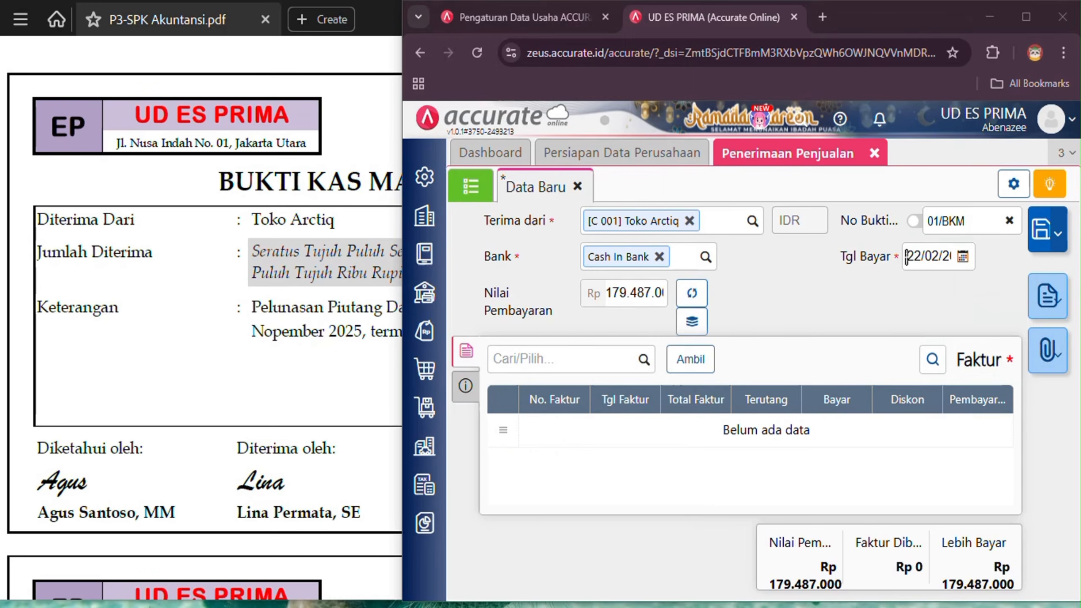
pyautogui.write('06')
pyautogui.write('1220')
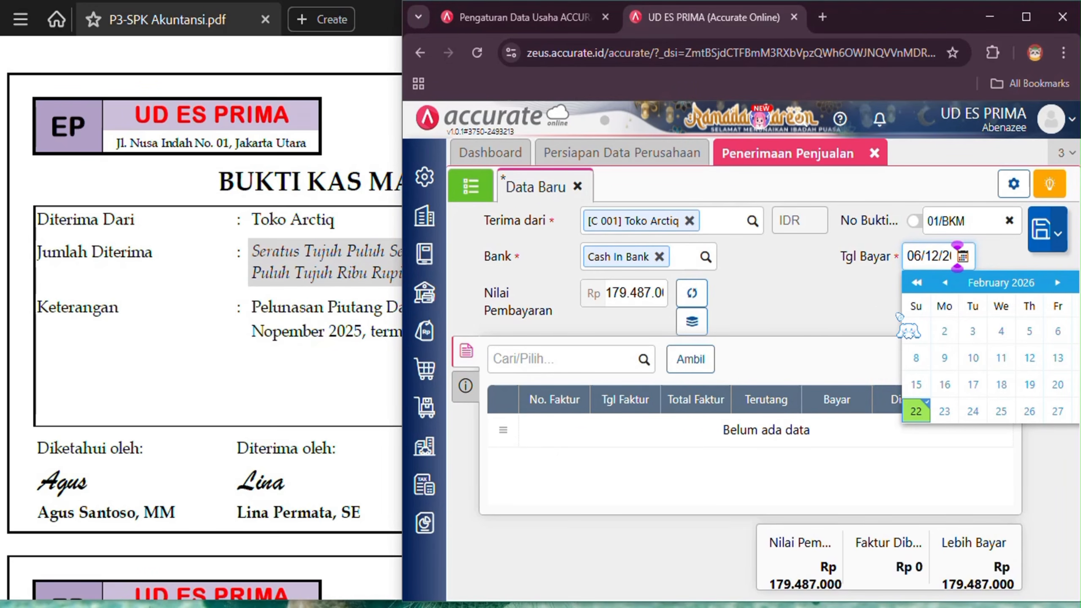
pyautogui.click(905, 257)
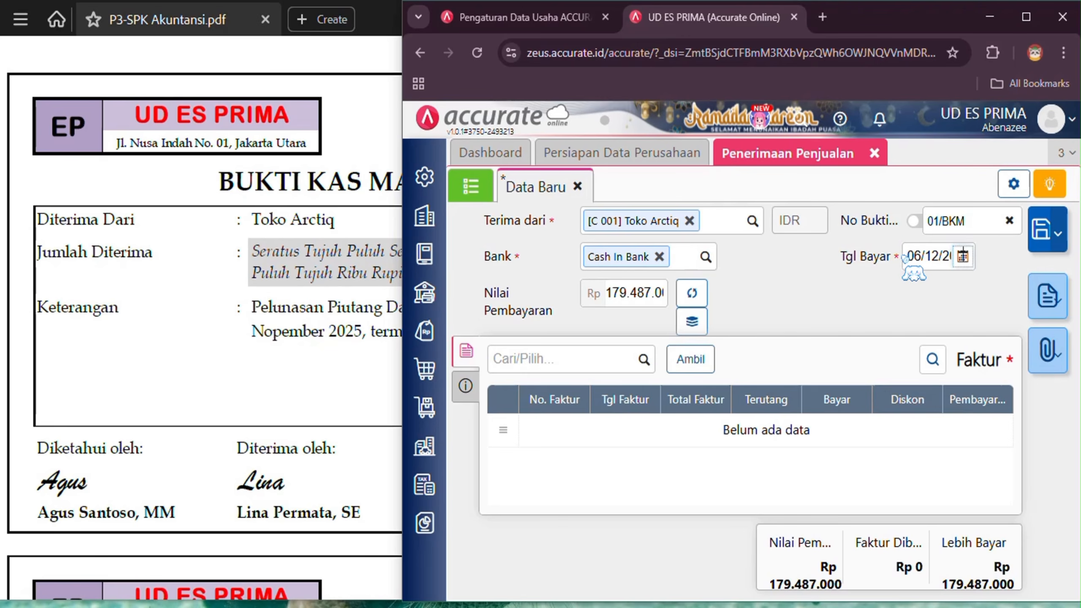
pyautogui.click(944, 262)
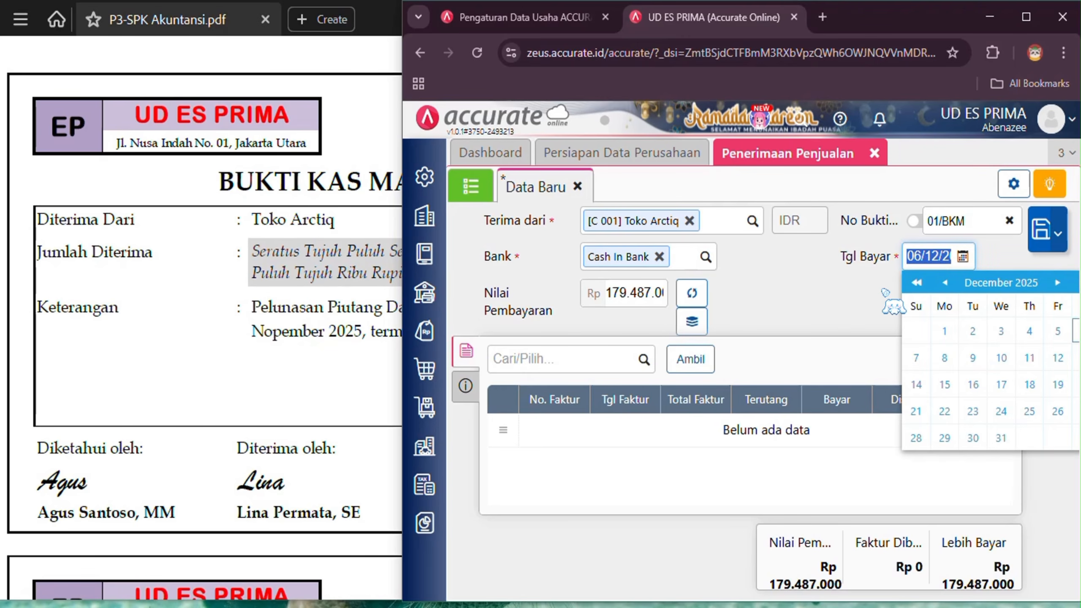
pyautogui.click(958, 255)
pyautogui.click(770, 293)
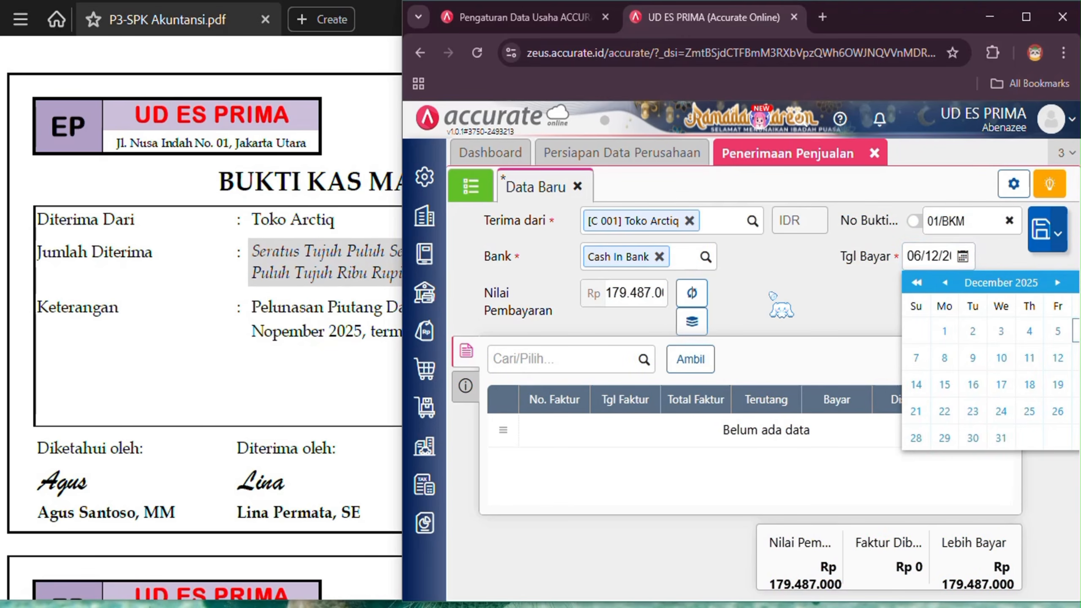
# Add Toko Arctiq's invoice SI.2025.11.00001 to the receipt and check its details against the payment terms on the PDF voucher.
pyautogui.click(305, 366)
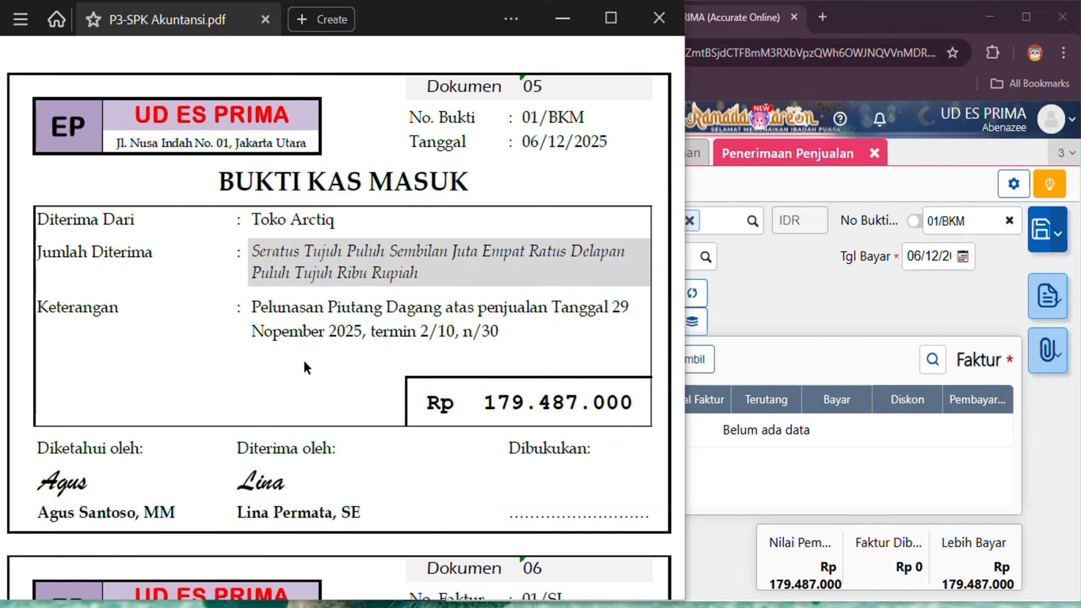
pyautogui.click(737, 299)
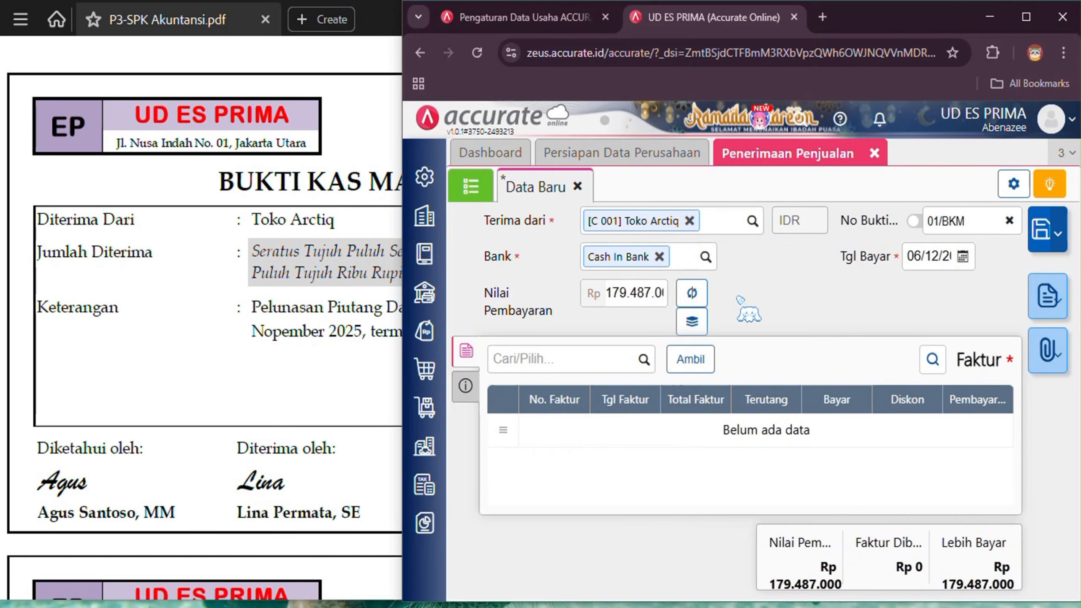
pyautogui.click(645, 359)
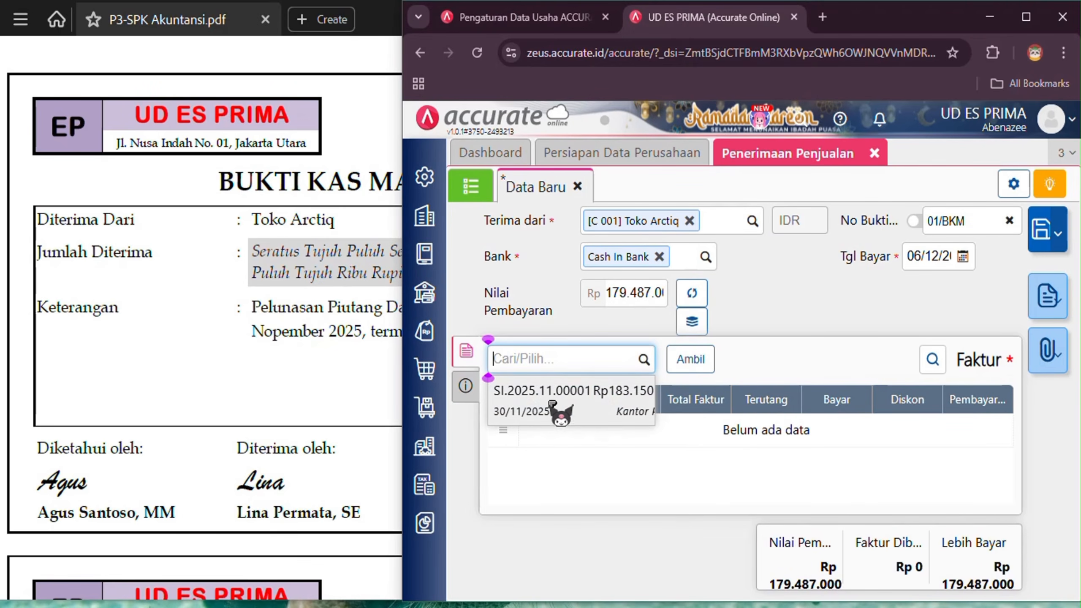
pyautogui.click(348, 328)
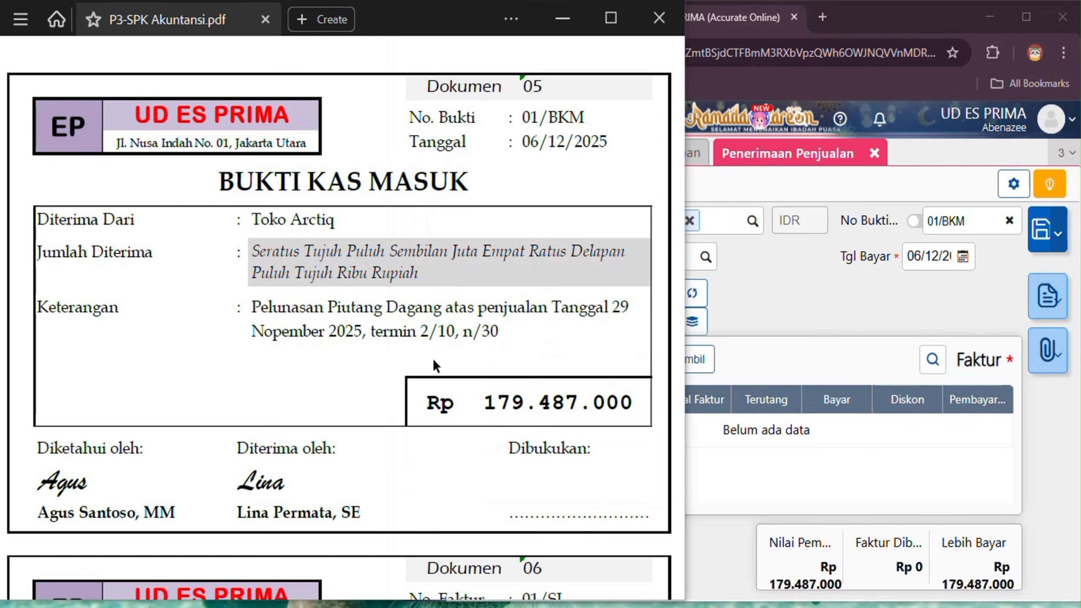
pyautogui.click(853, 282)
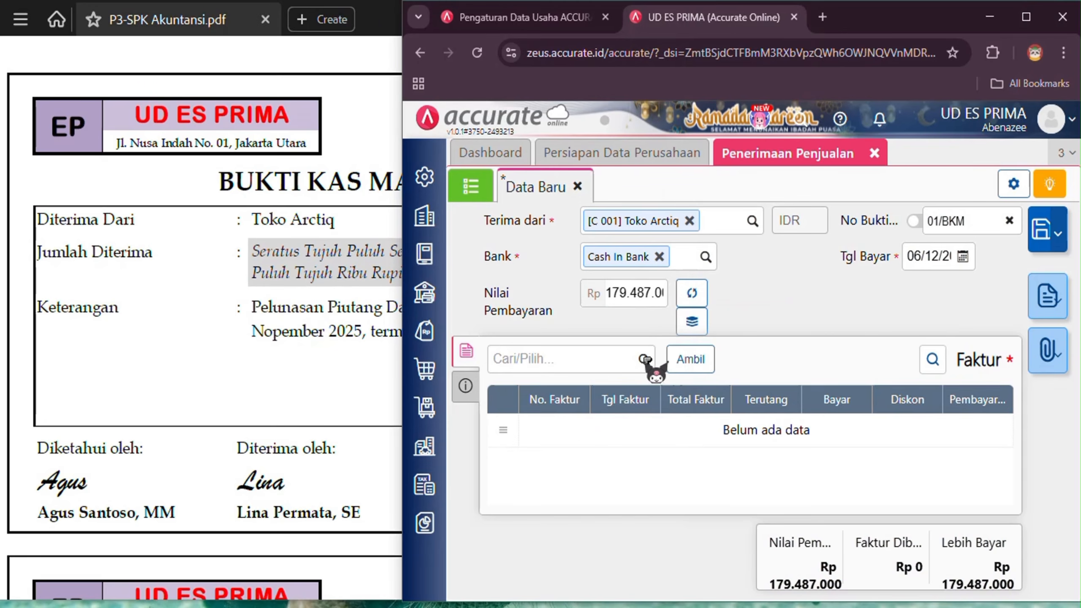
pyautogui.click(644, 359)
pyautogui.click(586, 418)
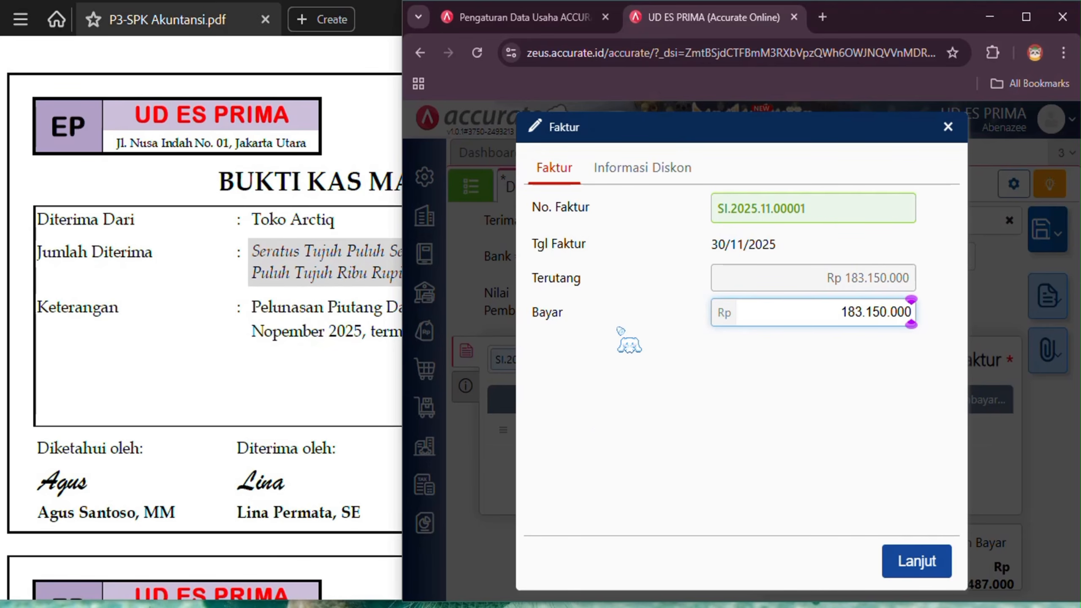
pyautogui.click(296, 375)
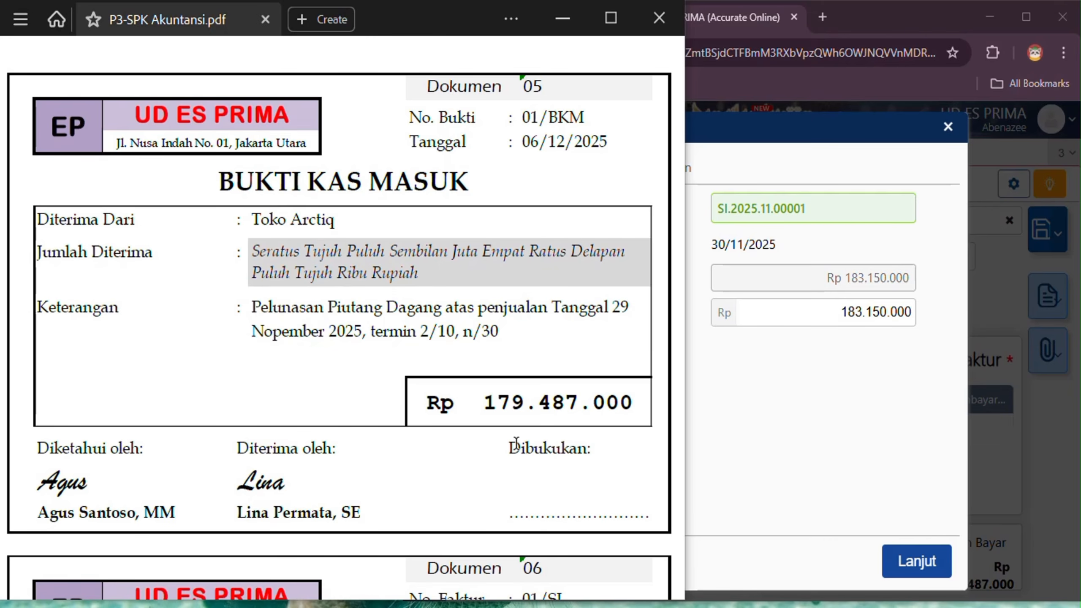
pyautogui.click(801, 404)
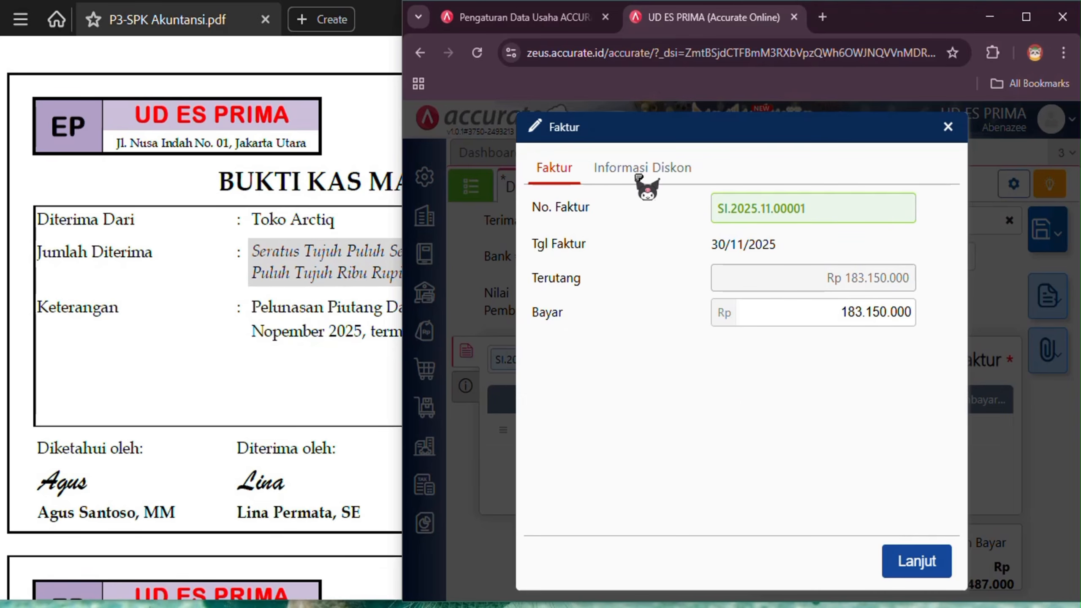
# Add a 3.663.000 discount on account [41103] Sales Discounts to the invoice and confirm the invoice line.
pyautogui.click(685, 175)
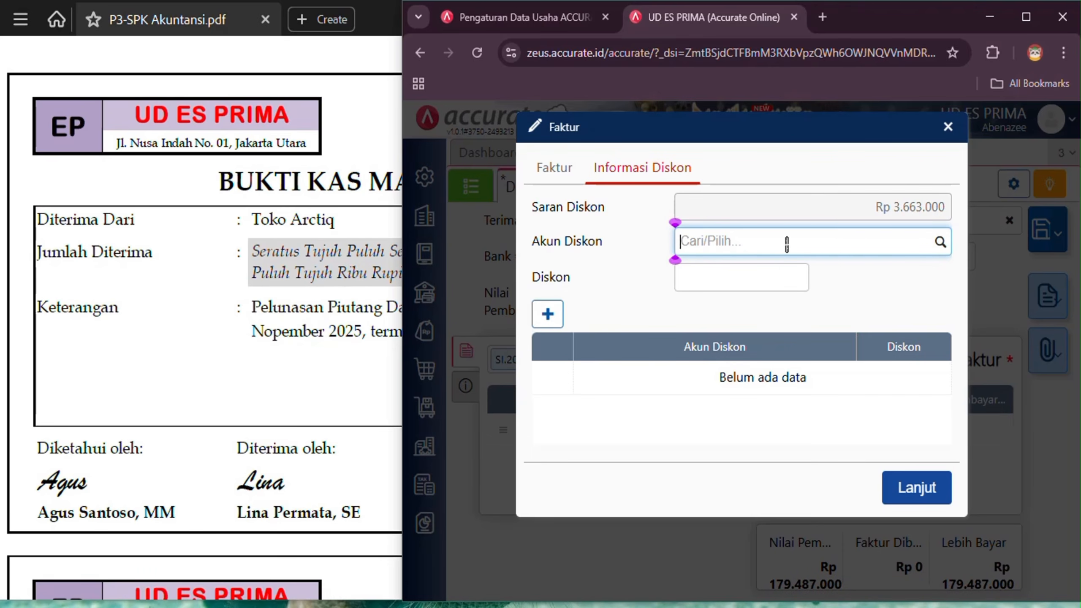
pyautogui.write('sale')
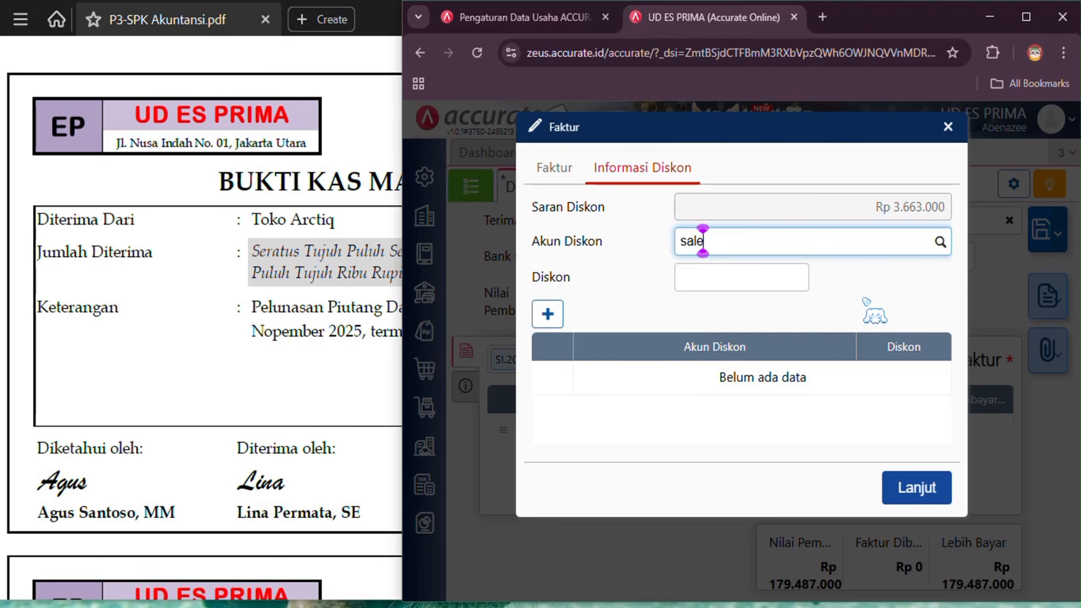
pyautogui.click(797, 377)
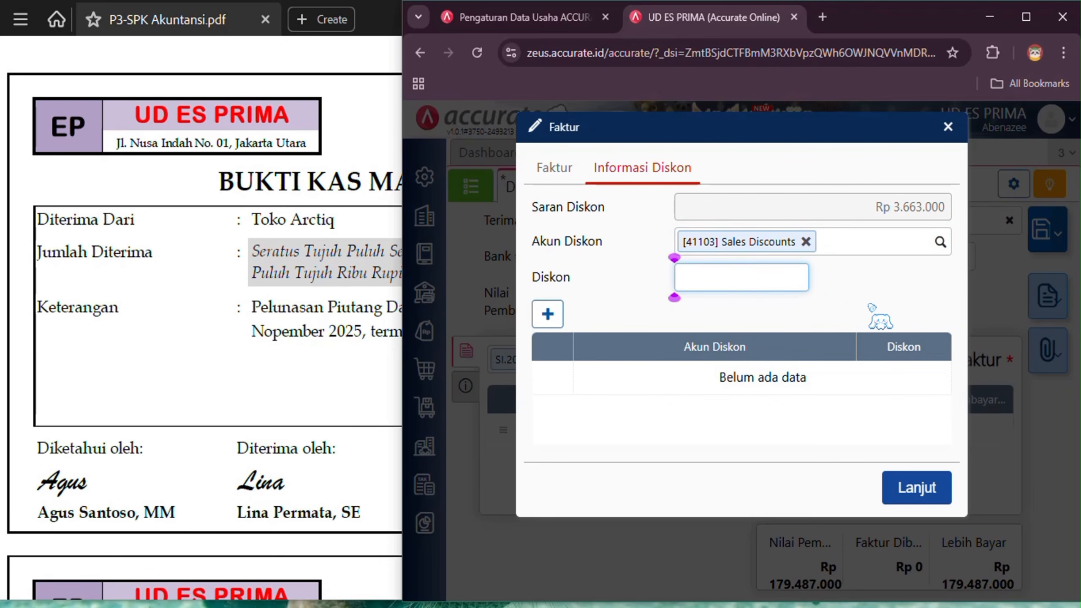
pyautogui.write('3.663.000')
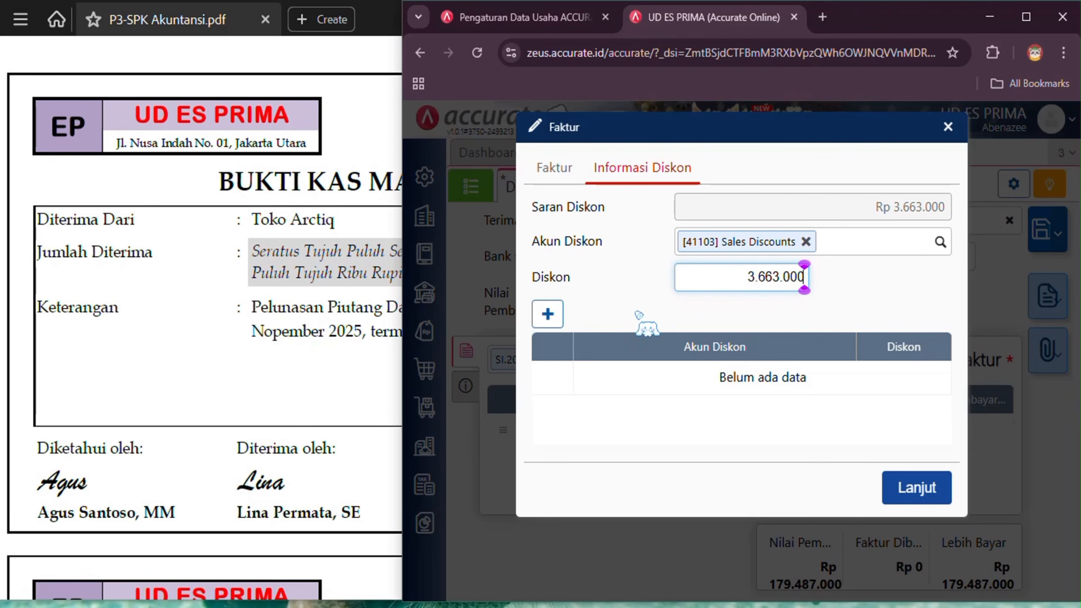
pyautogui.click(549, 314)
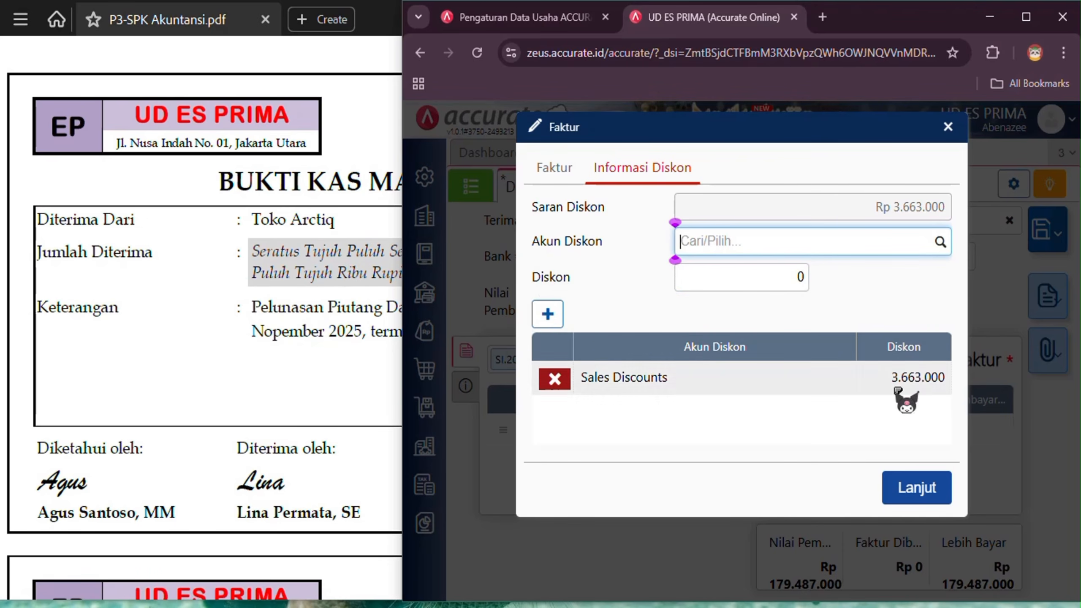
pyautogui.click(938, 485)
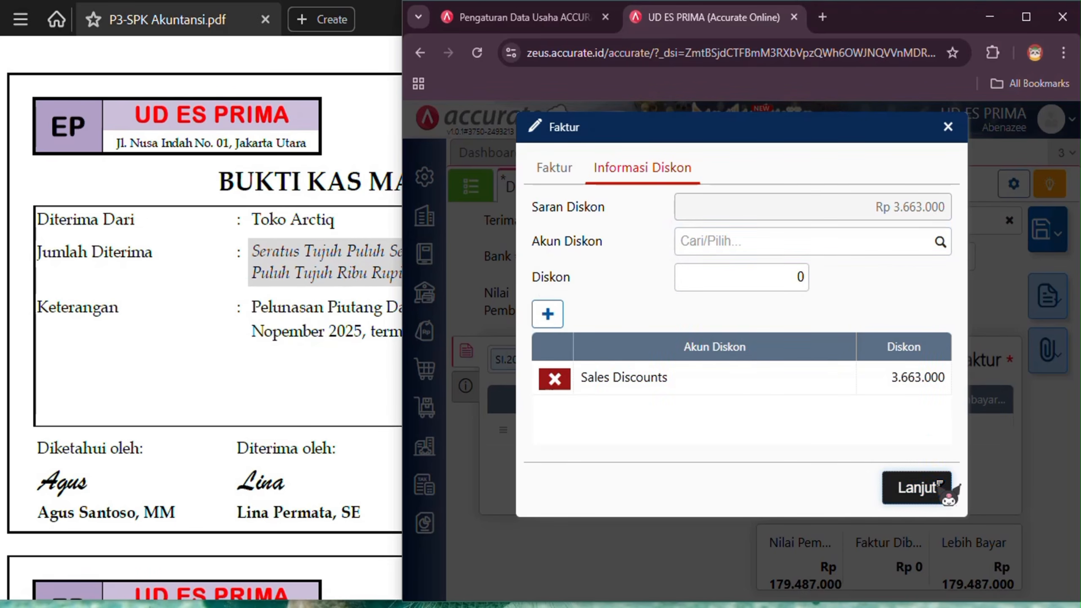
pyautogui.click(488, 358)
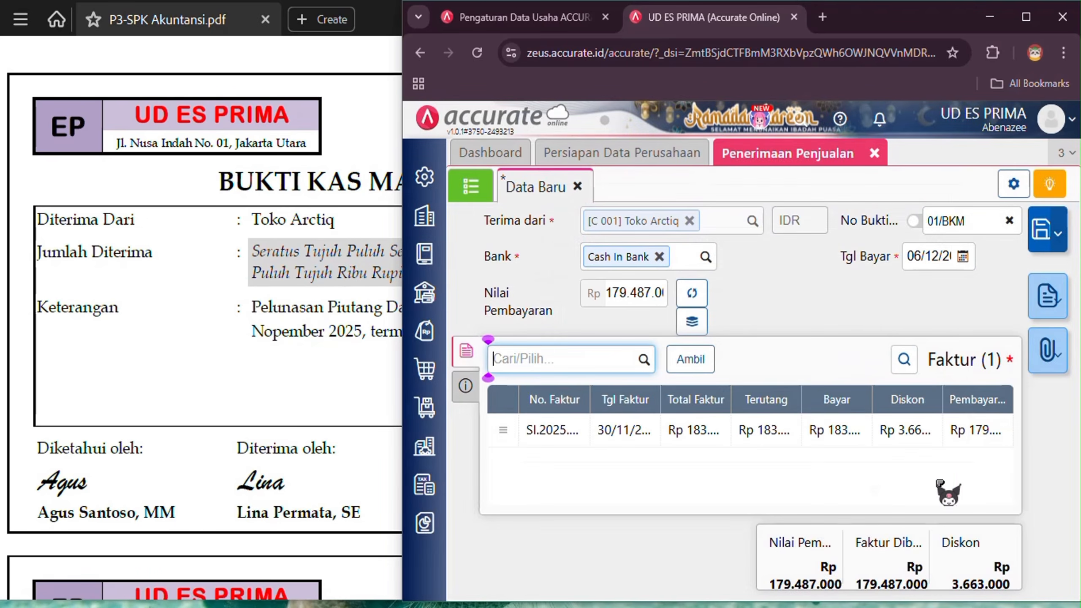
pyautogui.click(709, 479)
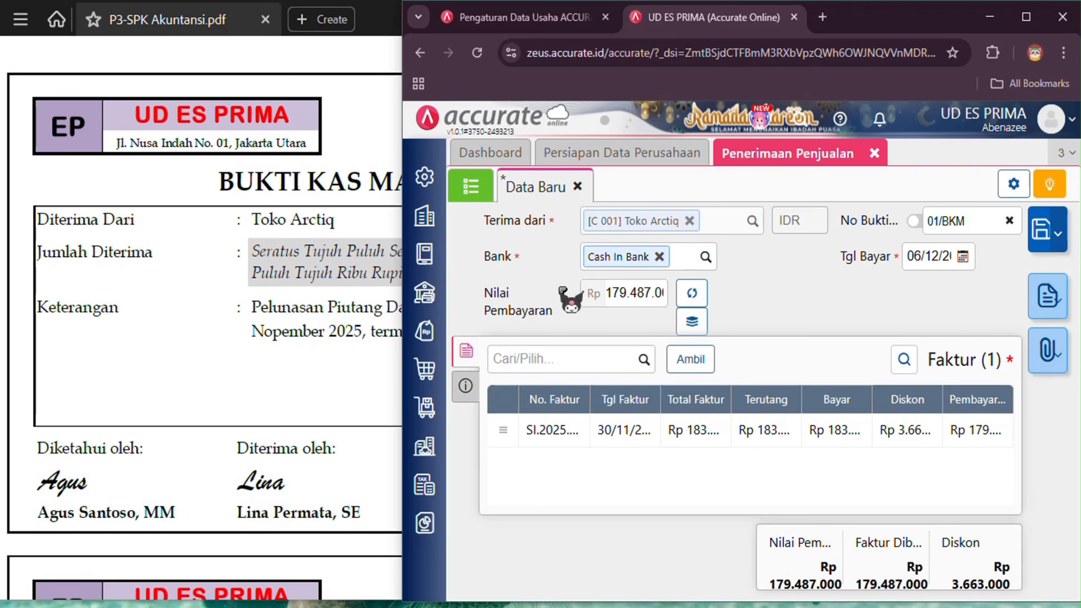
# Enter "Pelunasan piutang dagang" as the receipt's Keterangan, save it, and open the list of sales receipts.
pyautogui.click(466, 386)
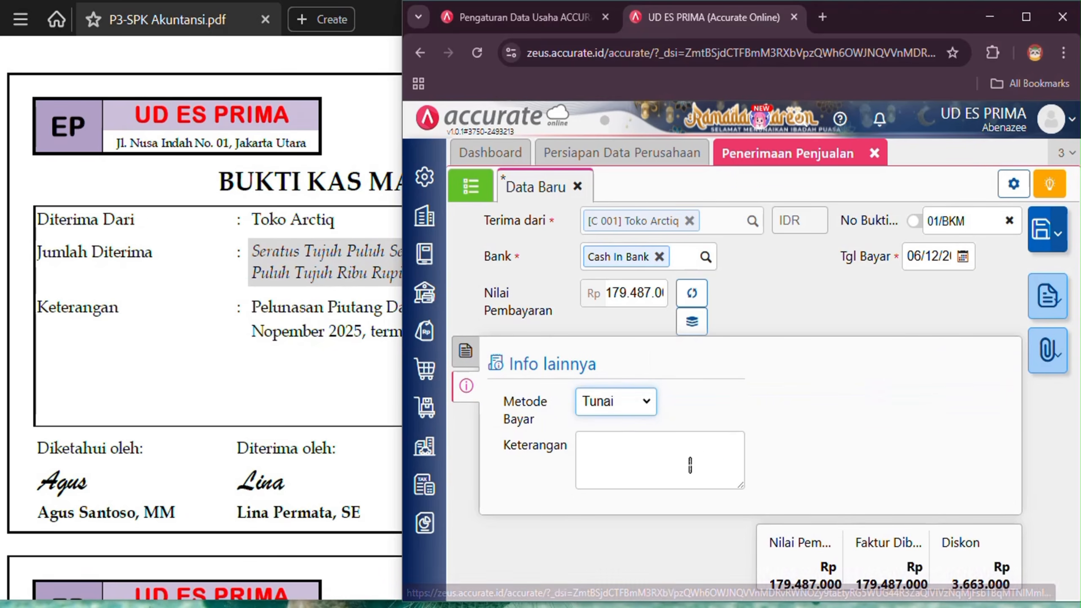
pyautogui.click(669, 446)
pyautogui.write('P')
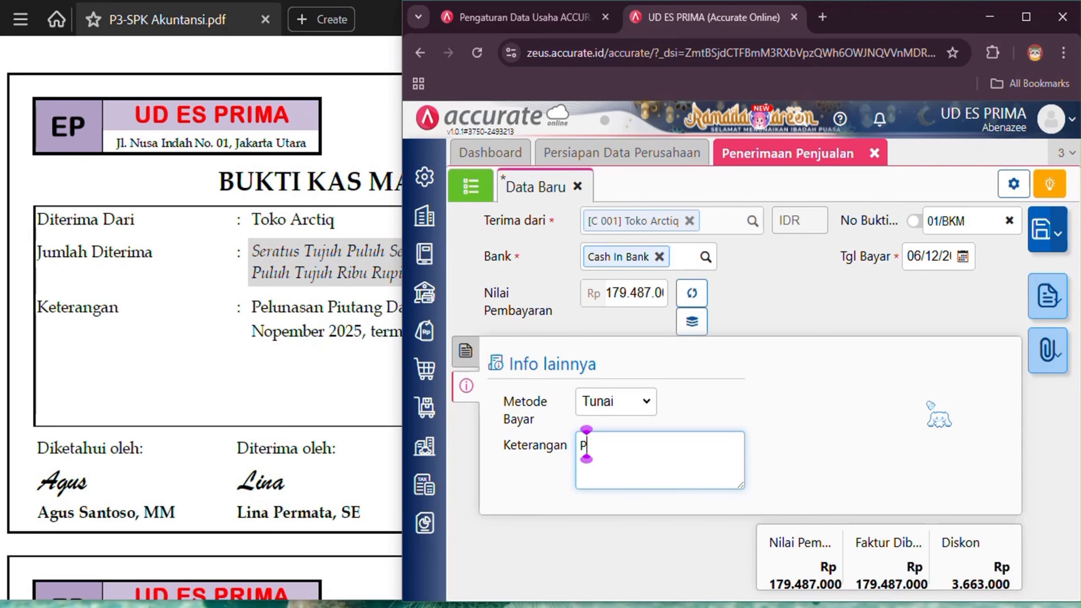
pyautogui.write('elunasan piutang dagang')
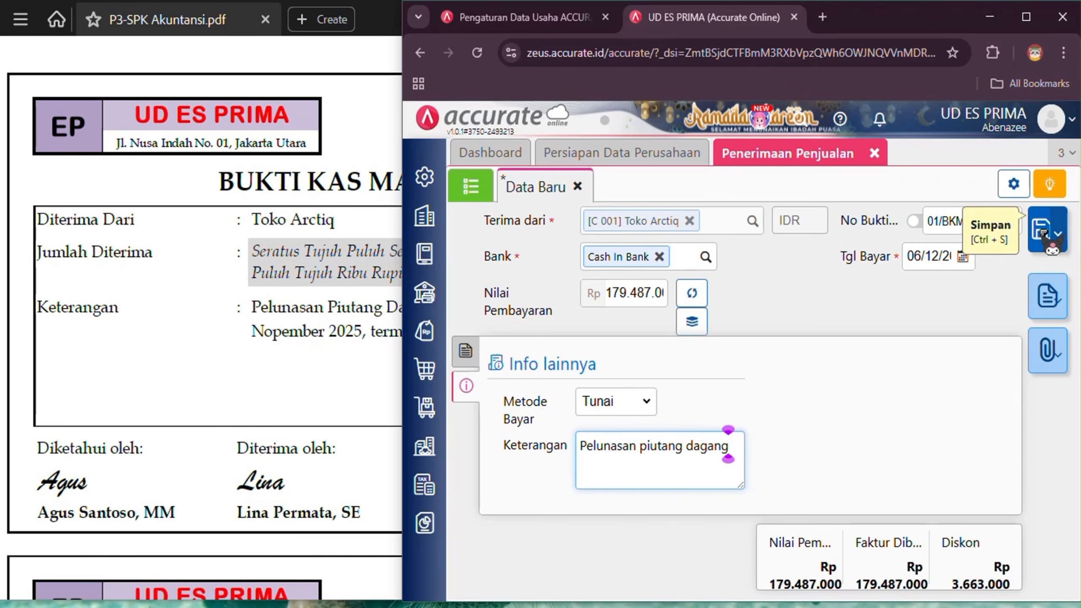
pyautogui.click(1042, 234)
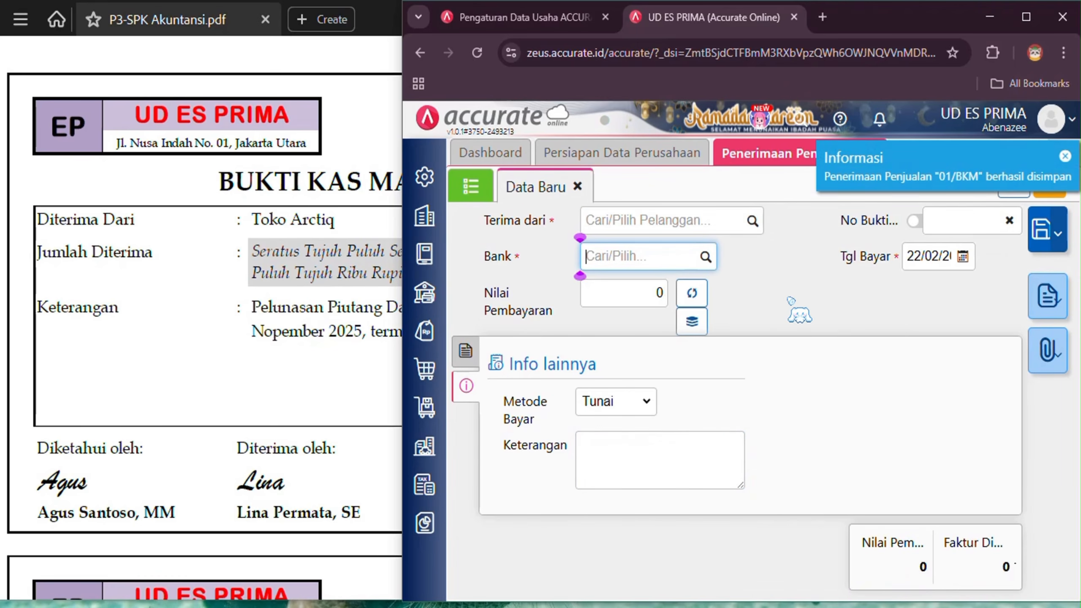
pyautogui.click(472, 187)
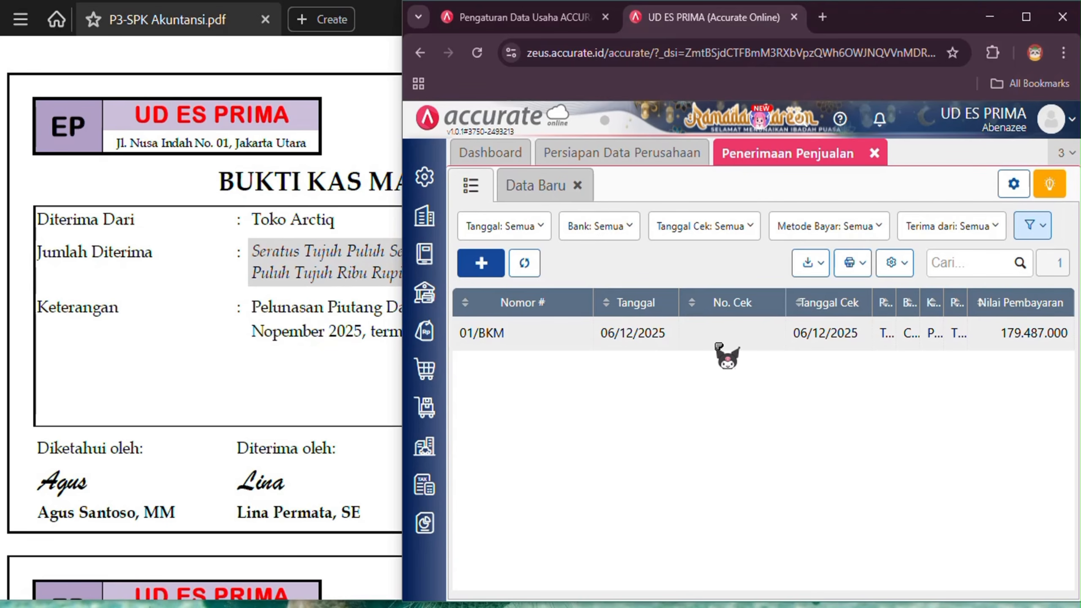
# Open saved receipt 01/BKM and check its Rincian Journal entries against the Bukti Kas Masuk voucher in the PDF.
pyautogui.click(741, 343)
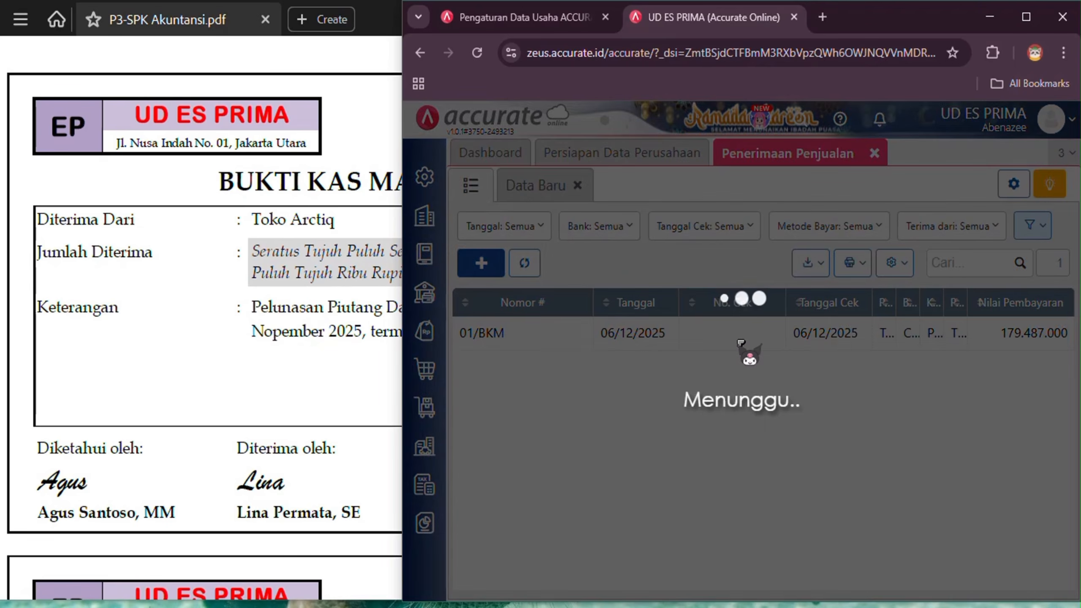
pyautogui.click(1049, 405)
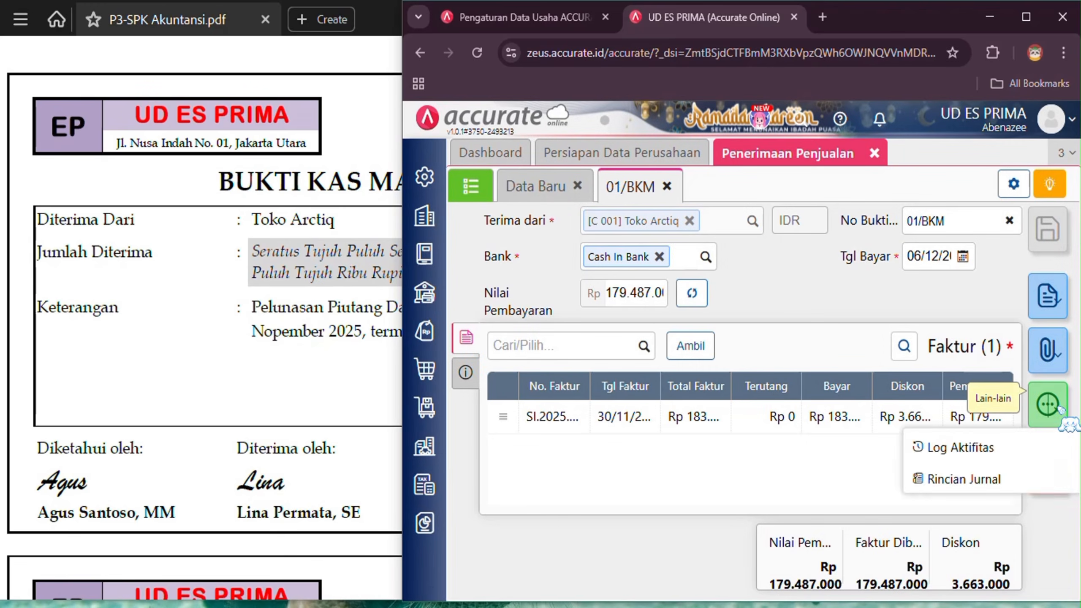
pyautogui.click(1003, 481)
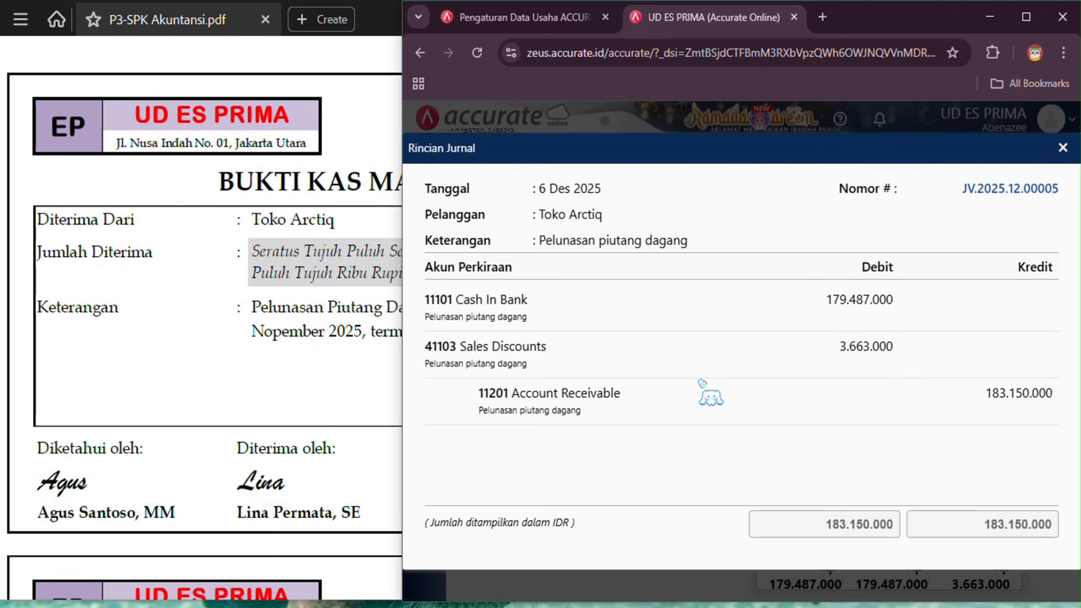
pyautogui.click(212, 394)
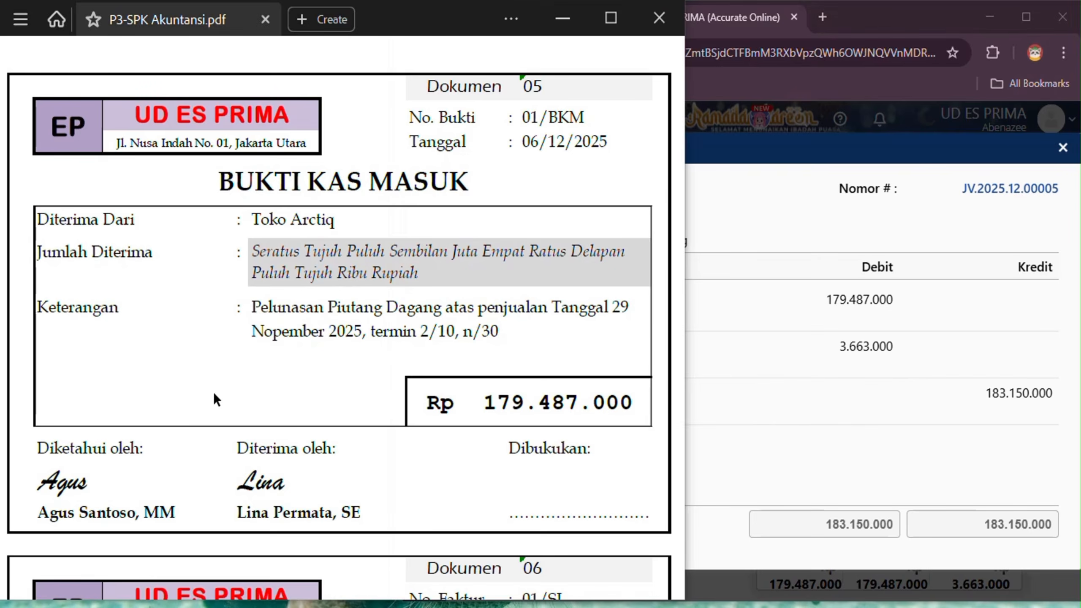
pyautogui.click(883, 409)
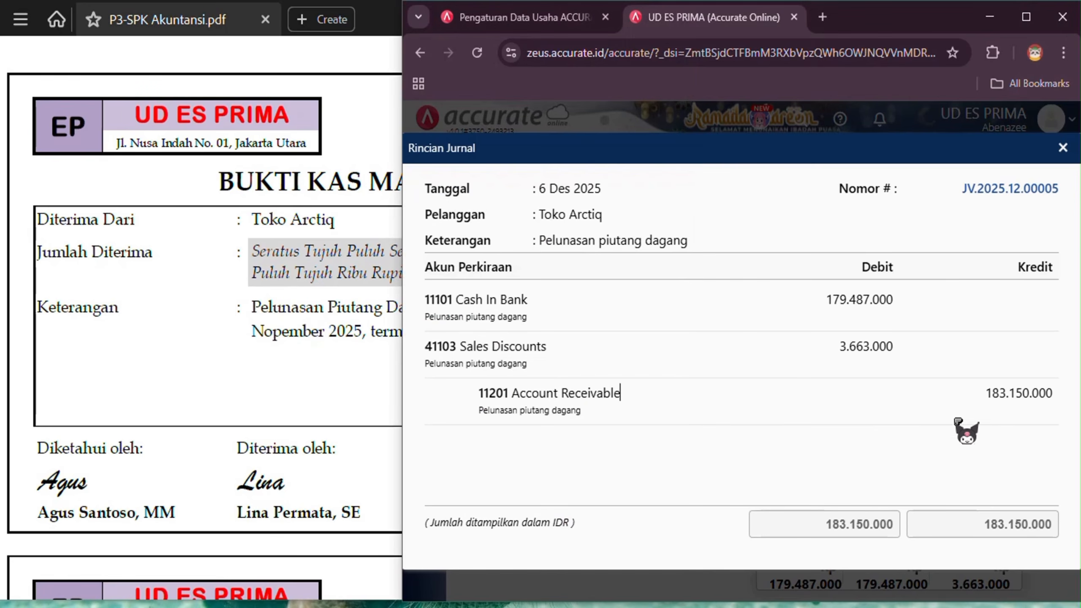
pyautogui.click(1063, 149)
# Review Dokumen 06, the sales invoice to Toko Frostora, in the PDF and close the Penerimaan Penjualan module.
pyautogui.click(351, 56)
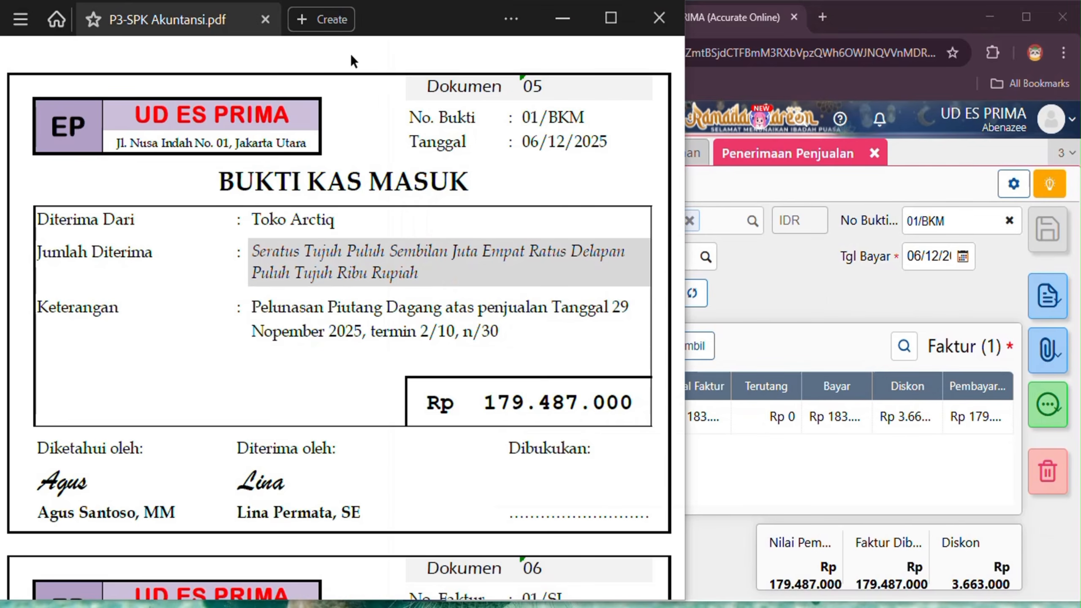
pyautogui.scroll(-8, 527, 209)
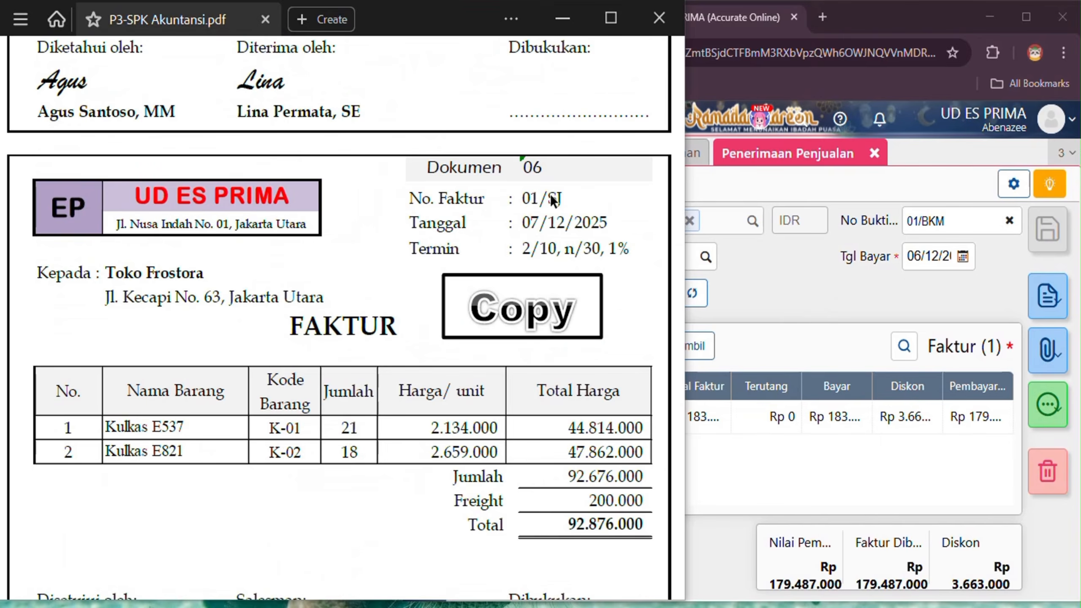
pyautogui.scroll(-3, 552, 200)
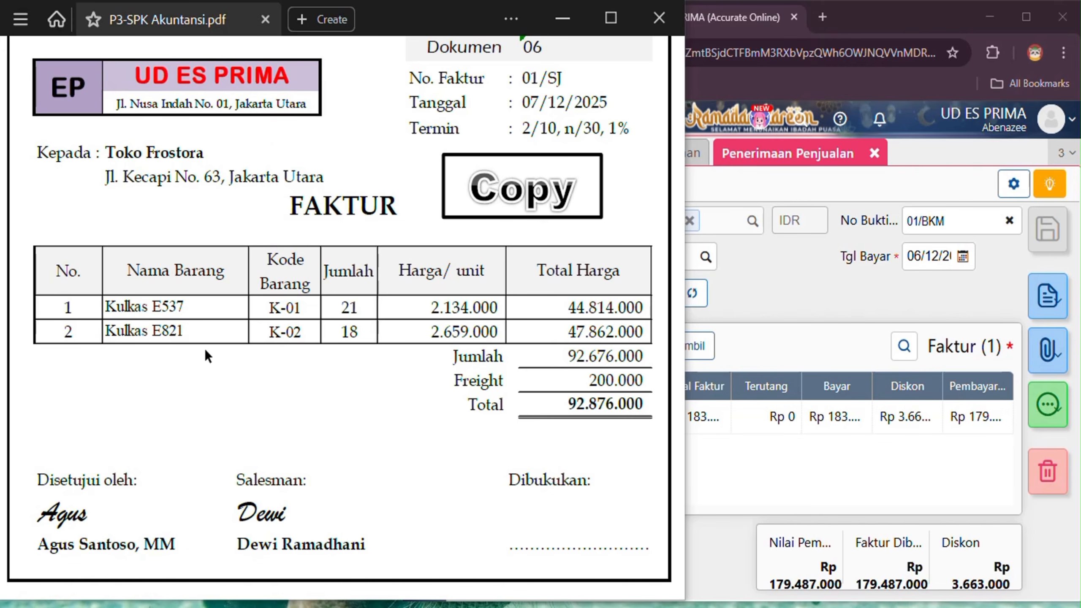
pyautogui.click(760, 276)
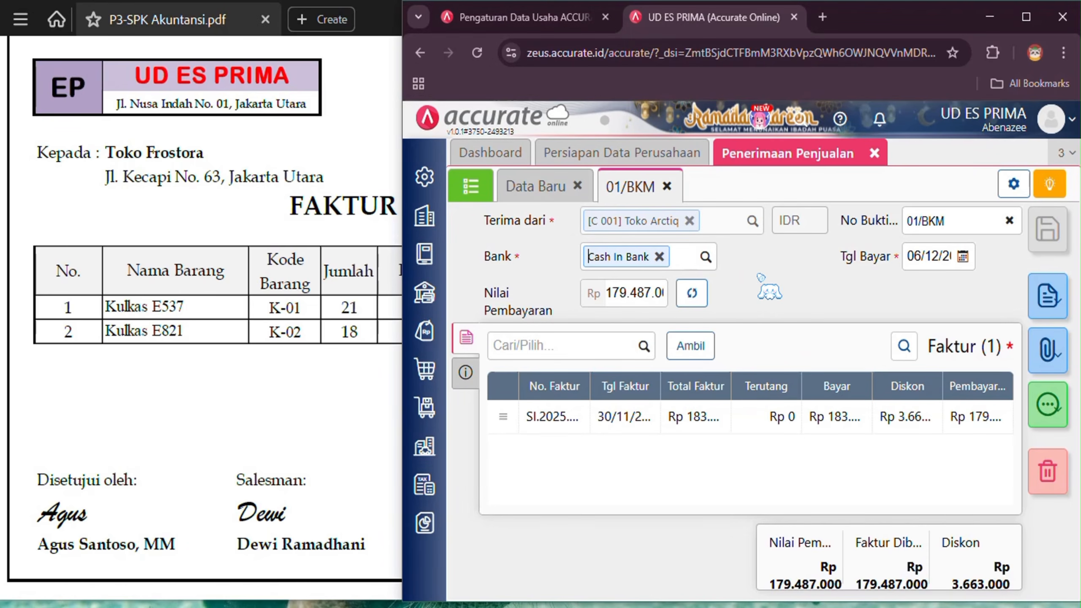
pyautogui.click(877, 154)
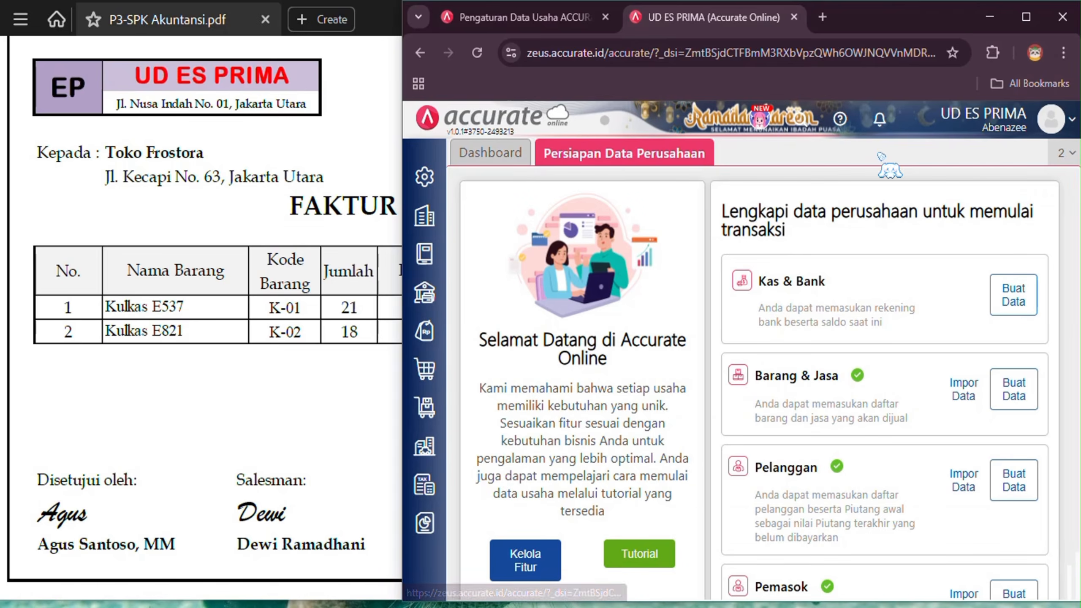
# Start a new Faktur Penjualan and select Toko Frostora (C 002) as the customer.
pyautogui.click(428, 336)
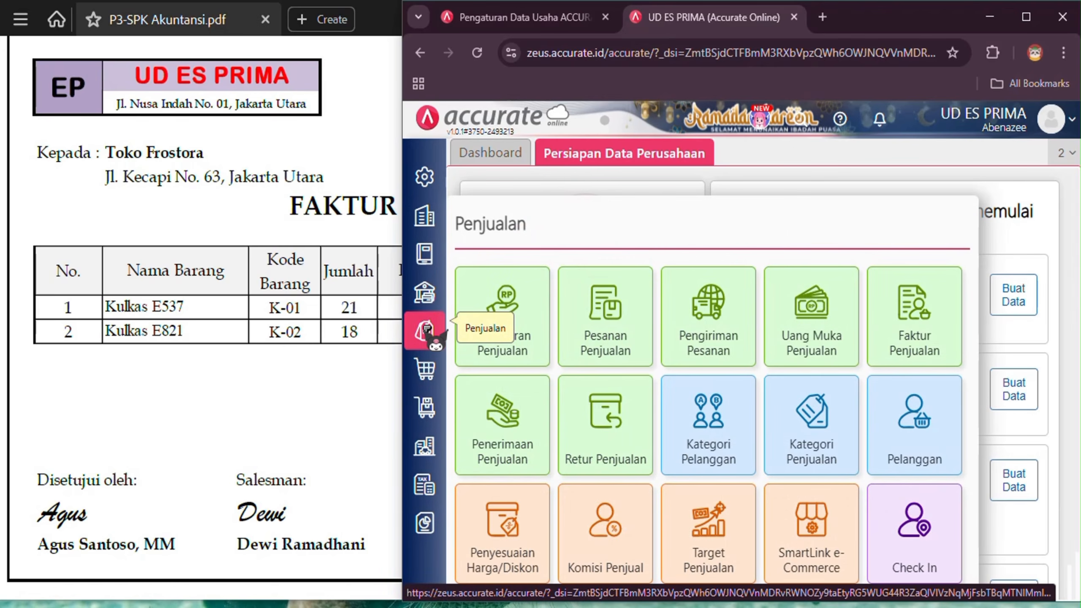
pyautogui.click(947, 324)
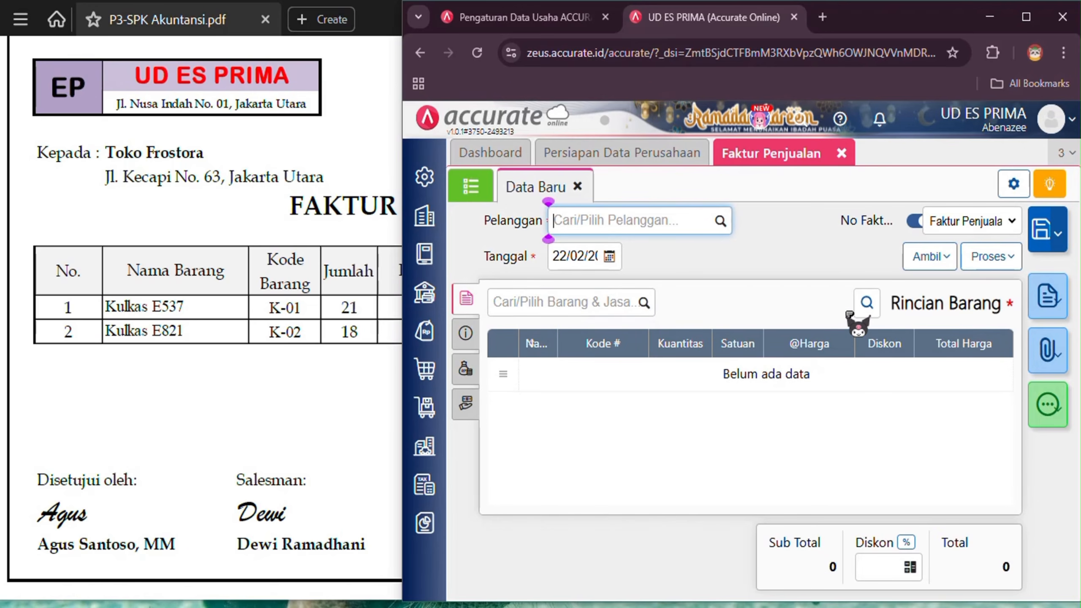
pyautogui.click(719, 220)
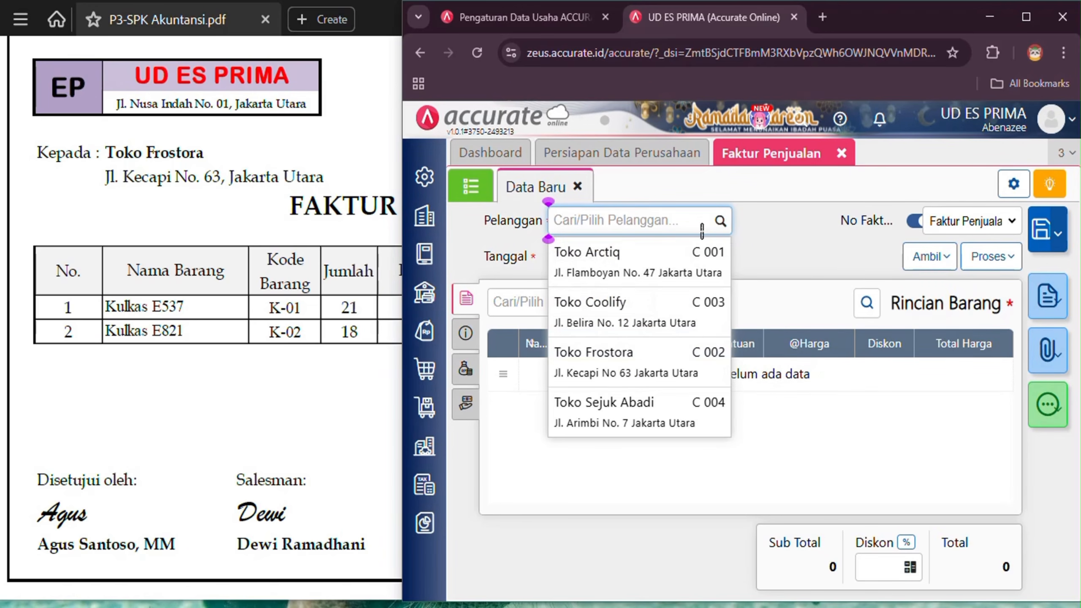
pyautogui.click(647, 375)
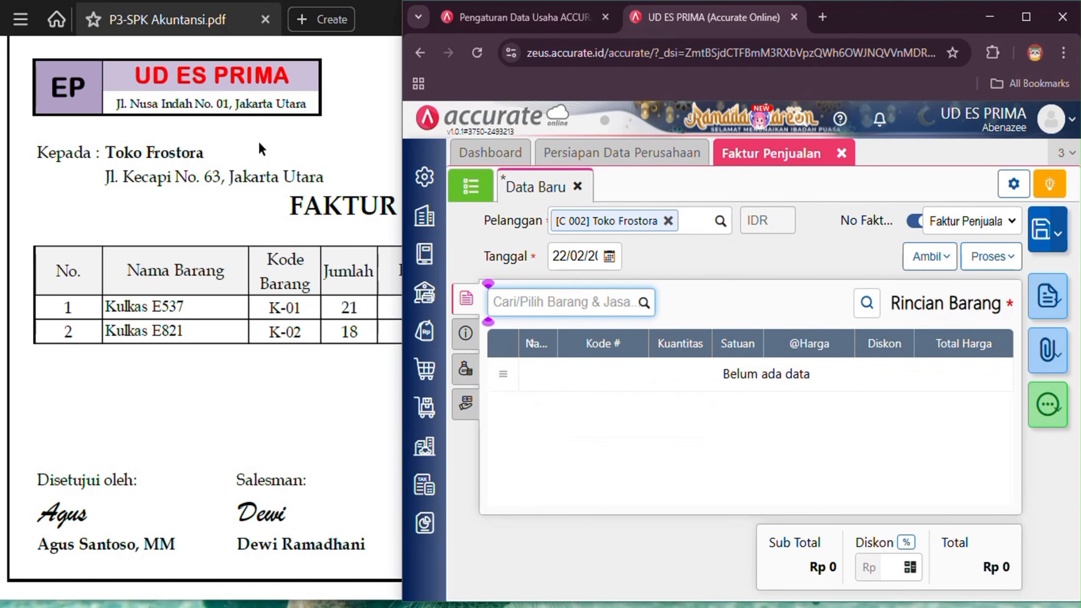
# Check the invoice date in the PDF and set the sales invoice's Tanggal to 07/12/2025.
pyautogui.click(365, 144)
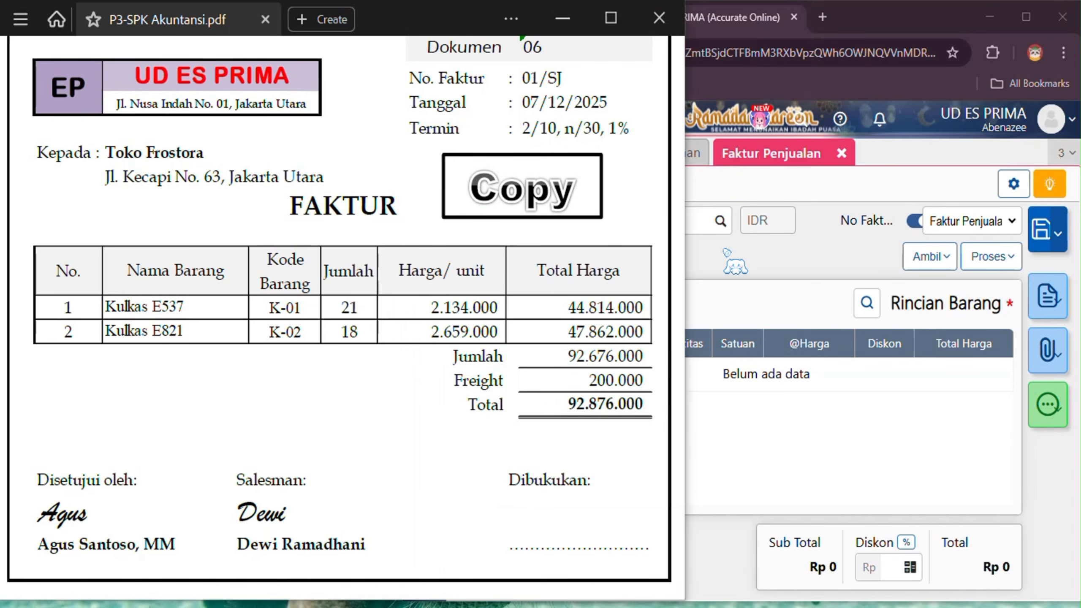
pyautogui.click(734, 260)
pyautogui.click(588, 259)
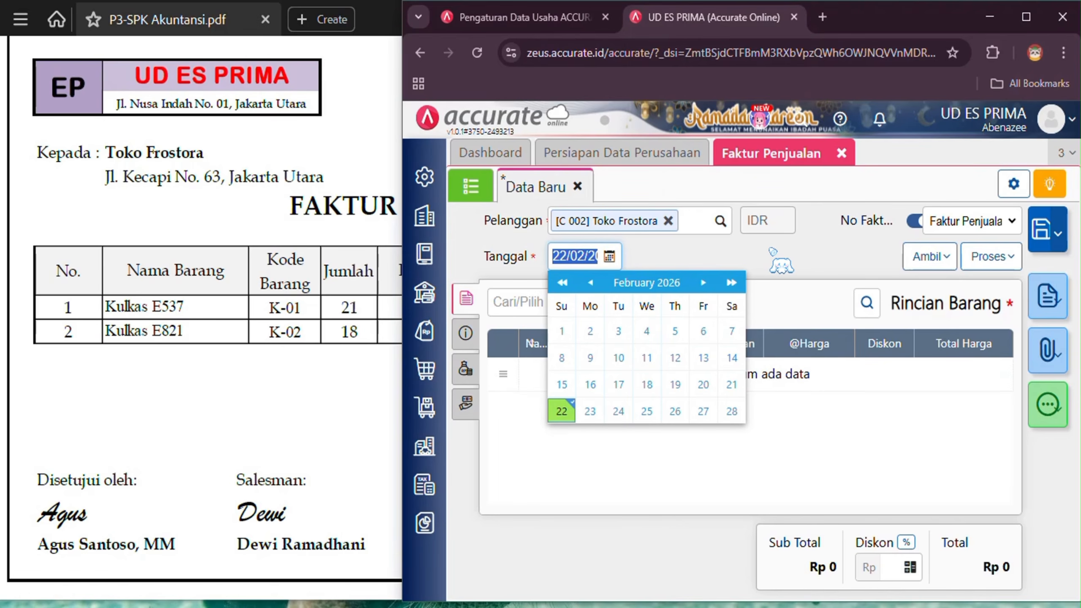
pyautogui.write('07/12/2')
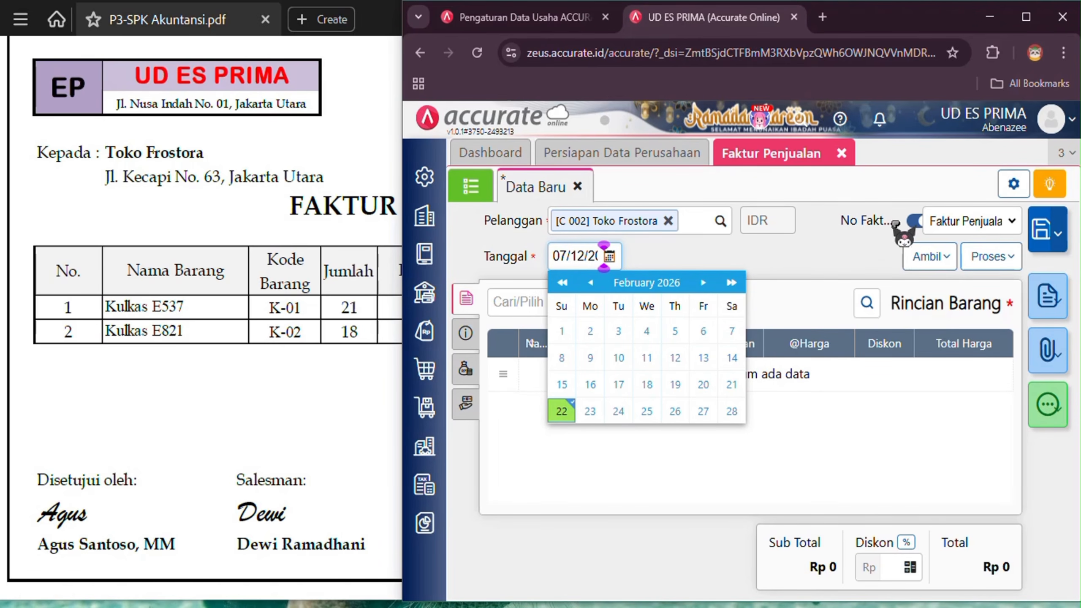
# Switch off automatic invoice numbering and enter 01/SJ from the PDF as the No Faktur.
pyautogui.click(909, 223)
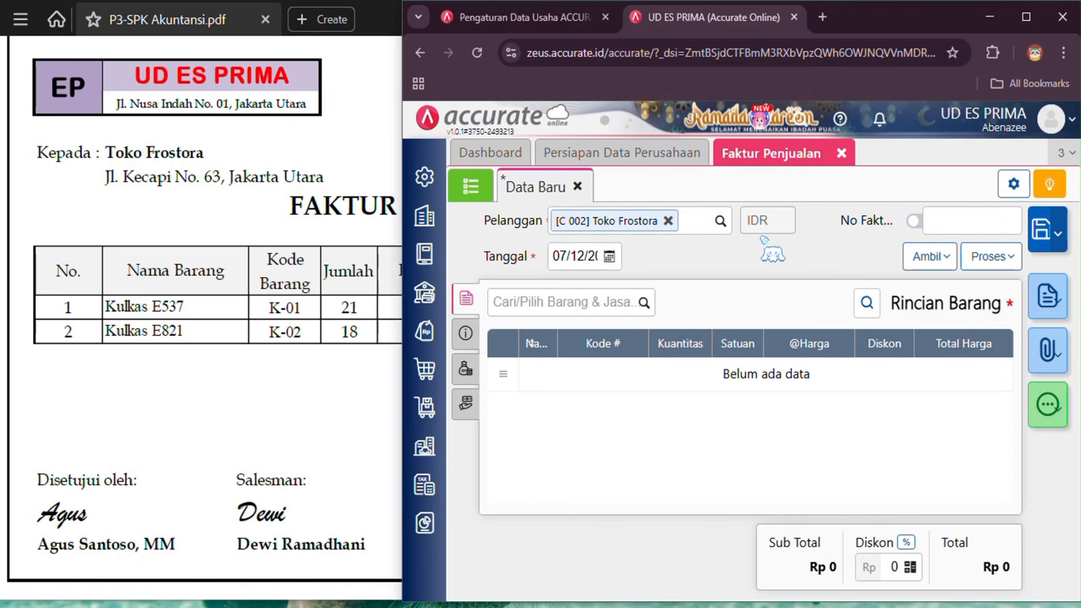
pyautogui.click(381, 142)
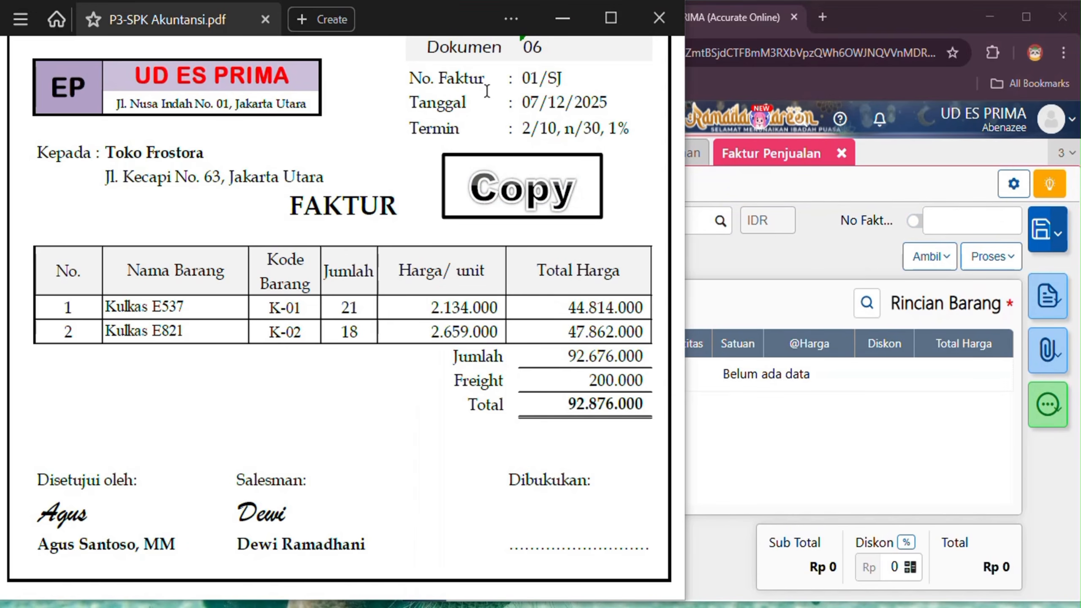
pyautogui.click(956, 225)
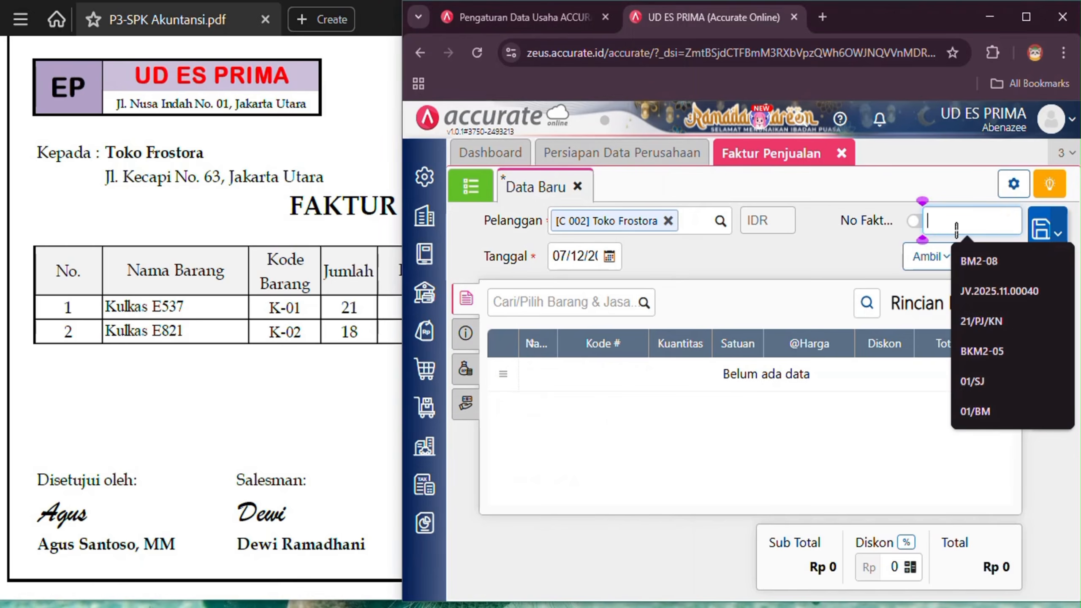
pyautogui.write('01/')
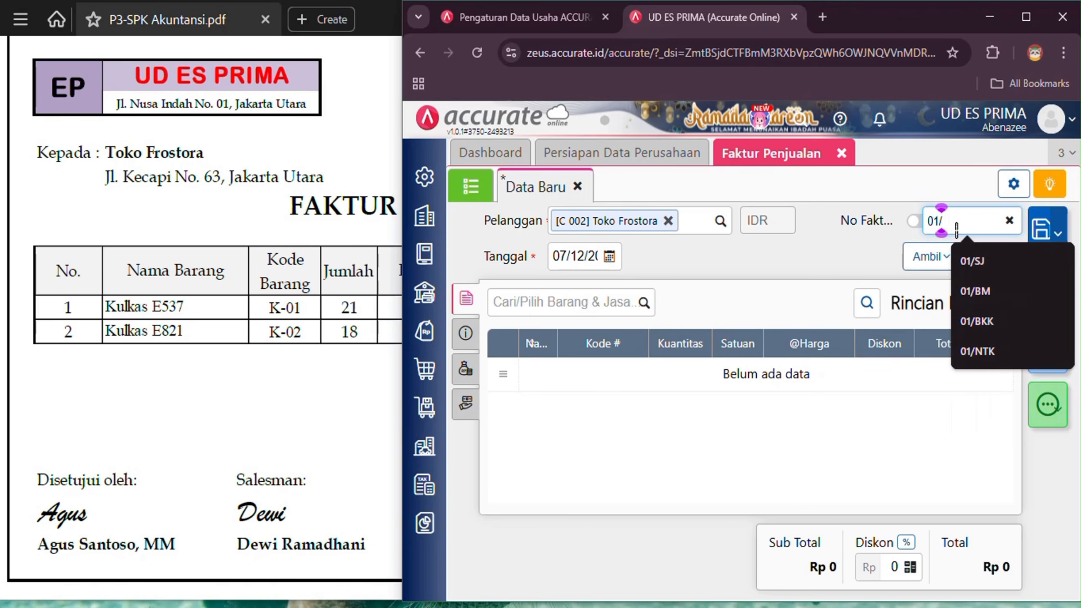
pyautogui.write('SJ')
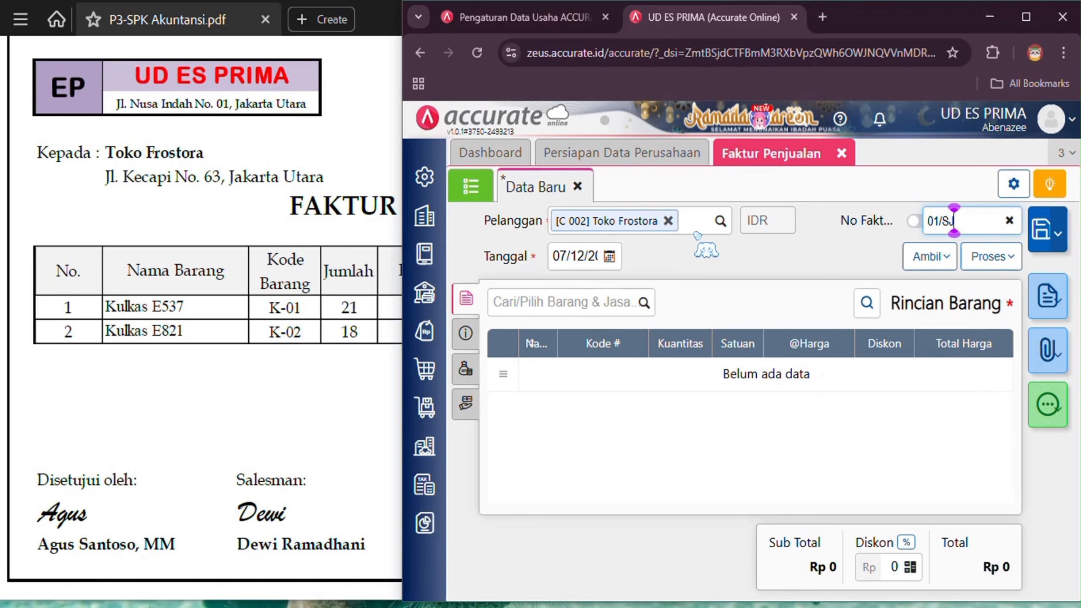
# Add item Kulkas E537 (K-01) to the invoice and set its Kuantitas to 21 as on the PDF.
pyautogui.click(638, 304)
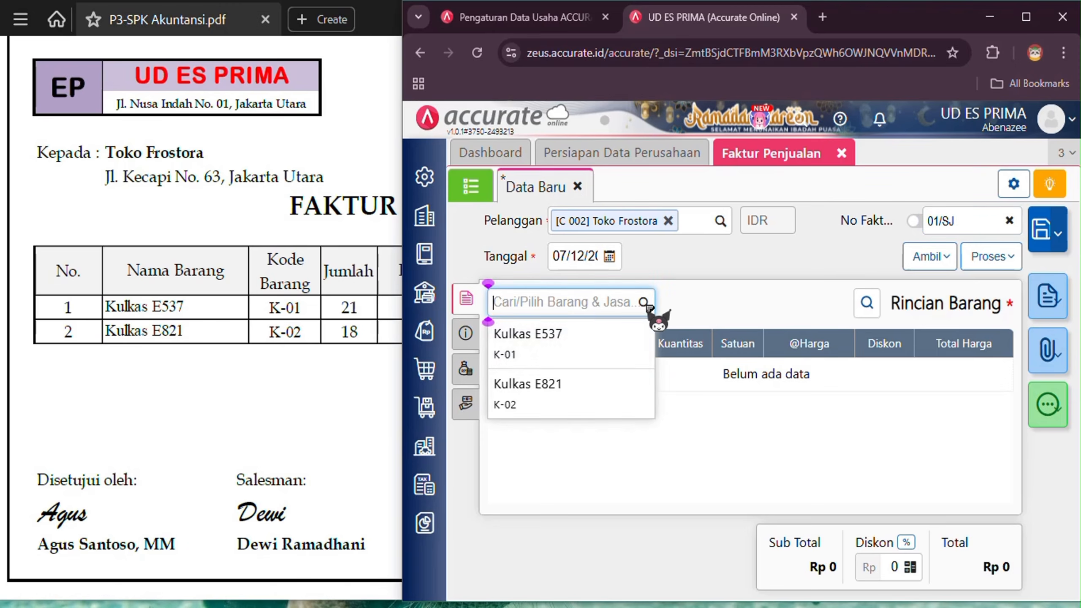
pyautogui.click(616, 349)
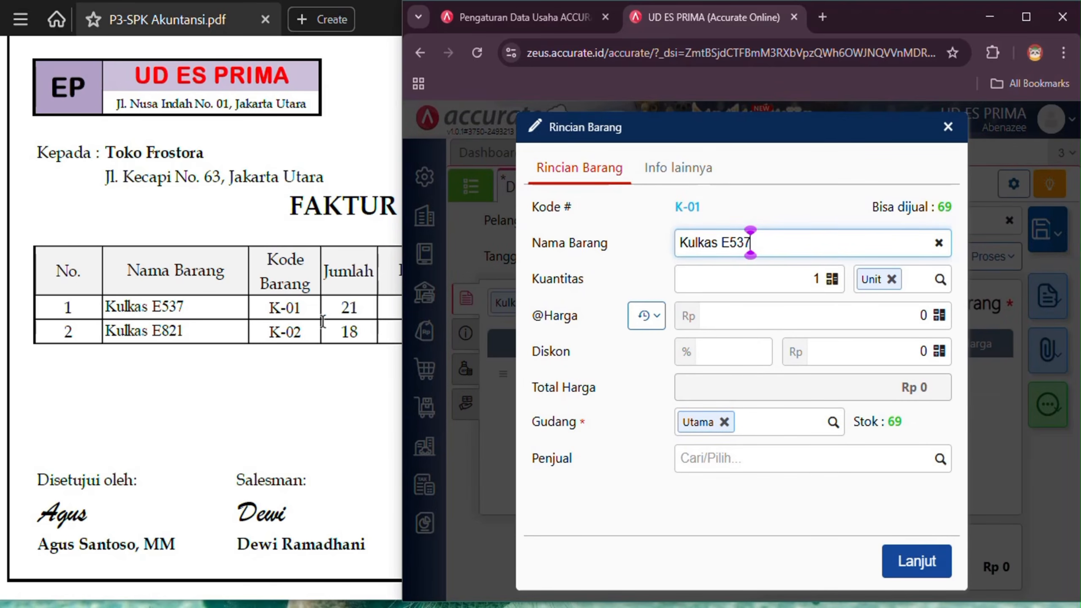
pyautogui.click(337, 388)
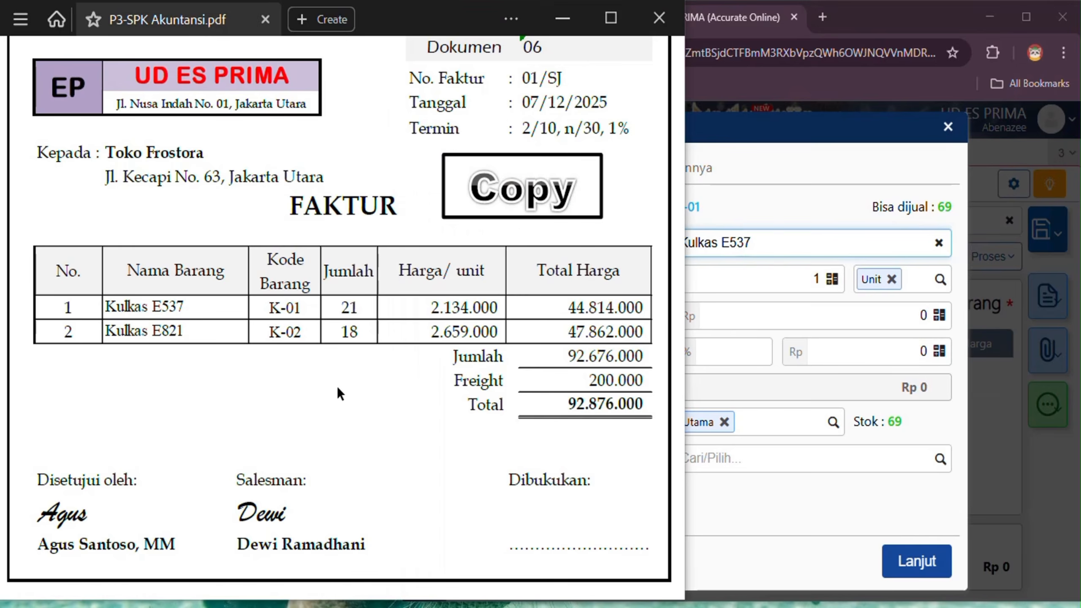
pyautogui.click(787, 287)
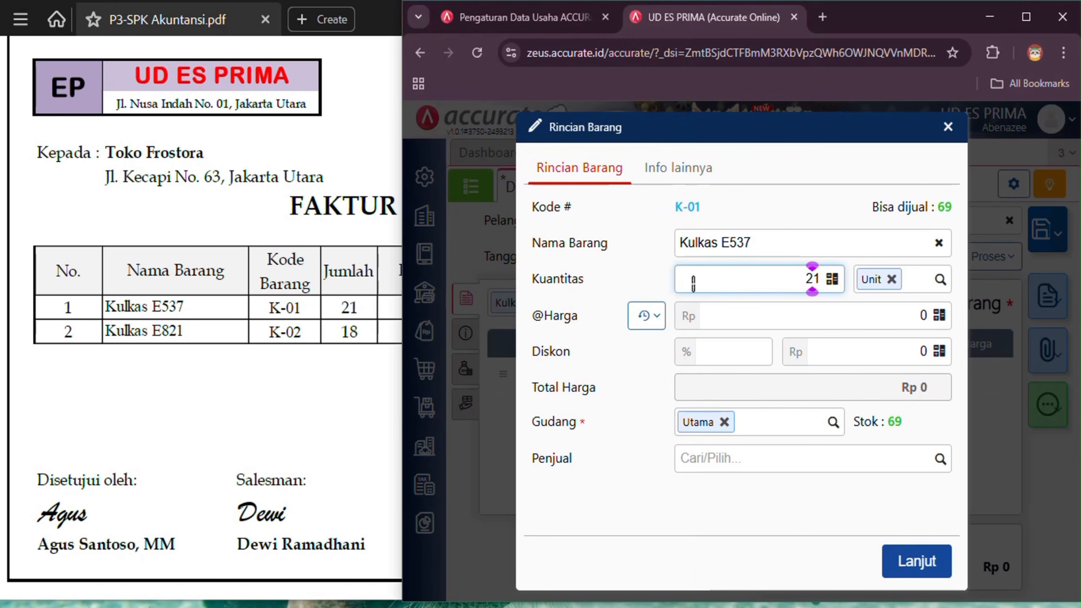
# Set the Kulkas E537 unit price to 2.134.000, check the line total against the PDF, and confirm the line.
pyautogui.click(290, 400)
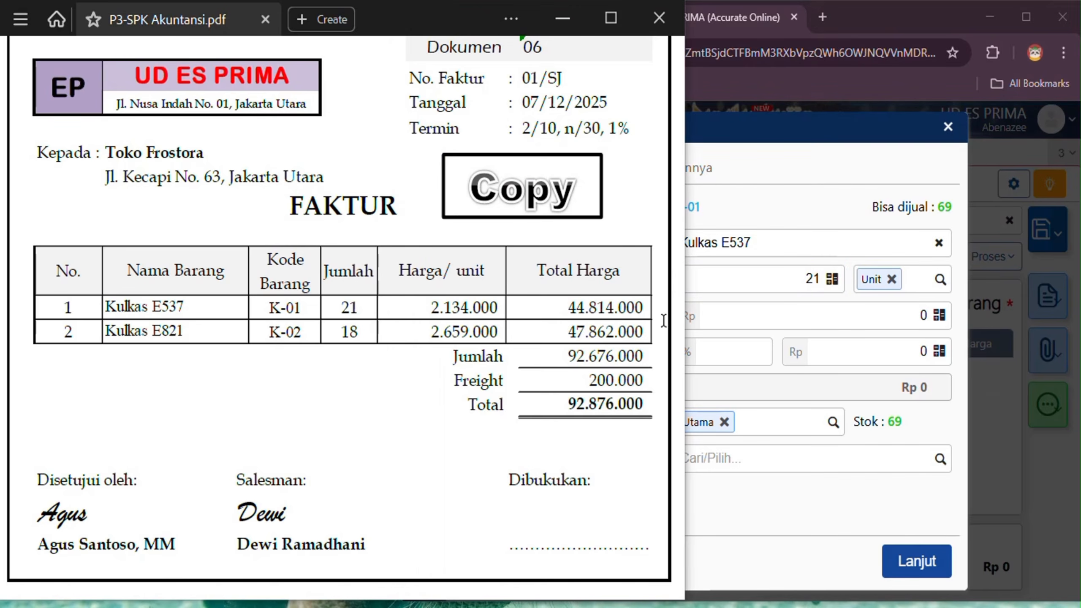
pyautogui.click(797, 319)
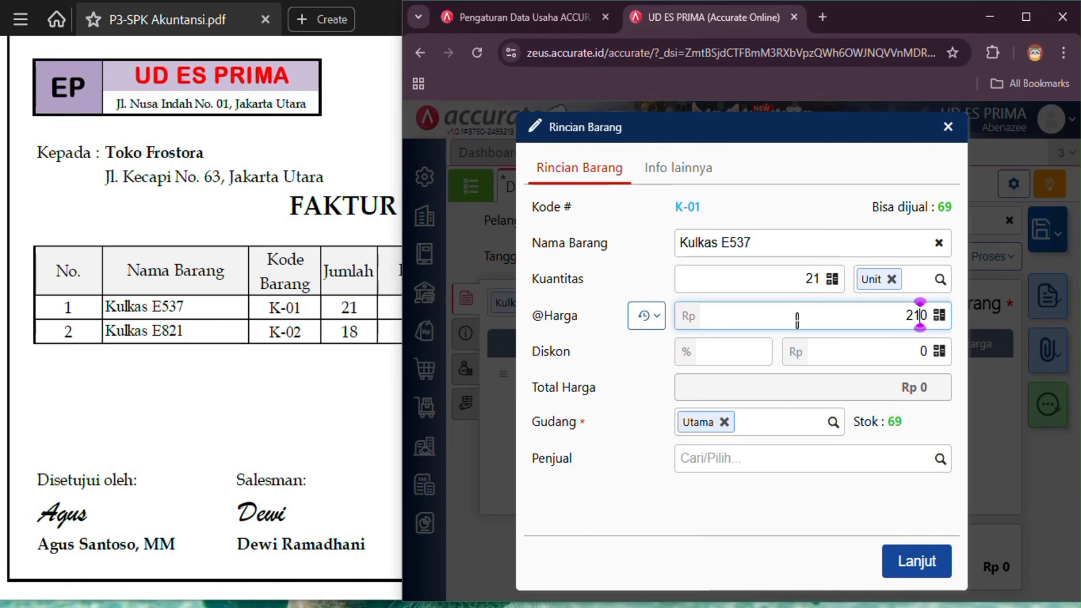
pyautogui.write('2.134.000')
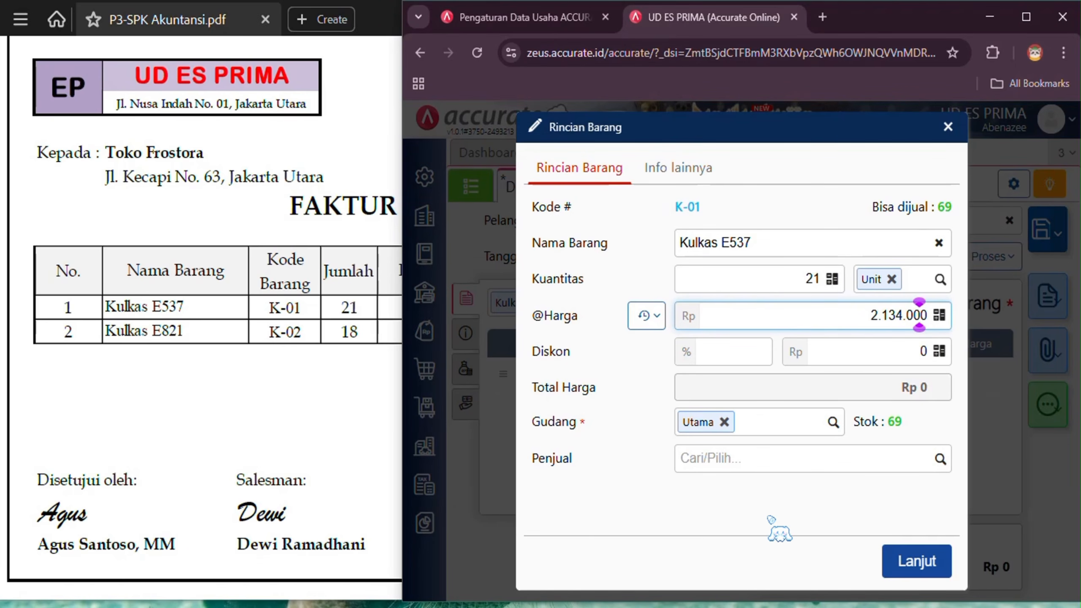
pyautogui.press('Tab')
pyautogui.click(329, 383)
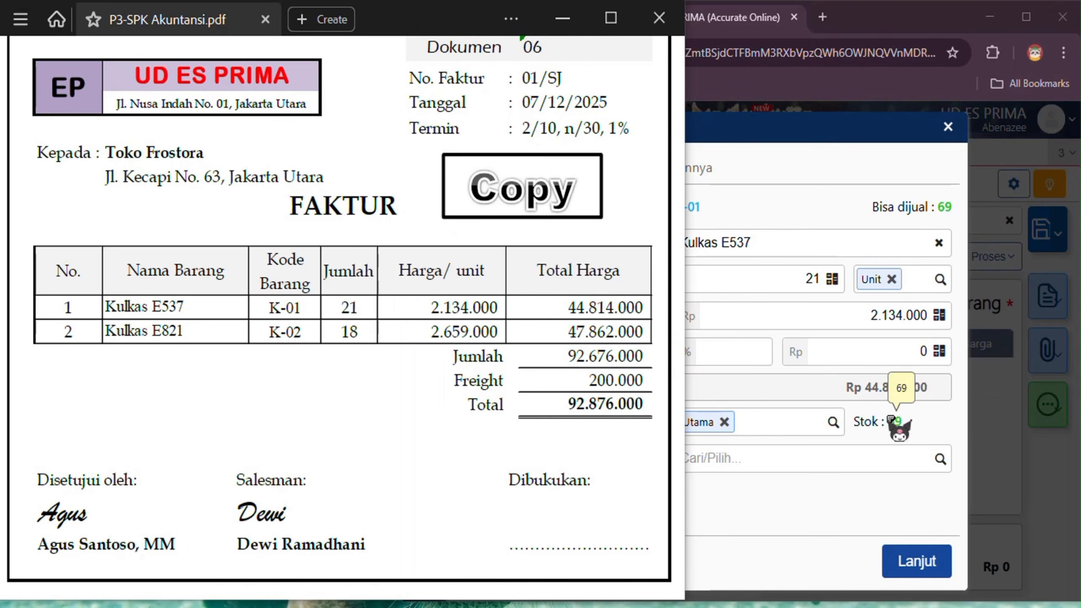
pyautogui.click(836, 516)
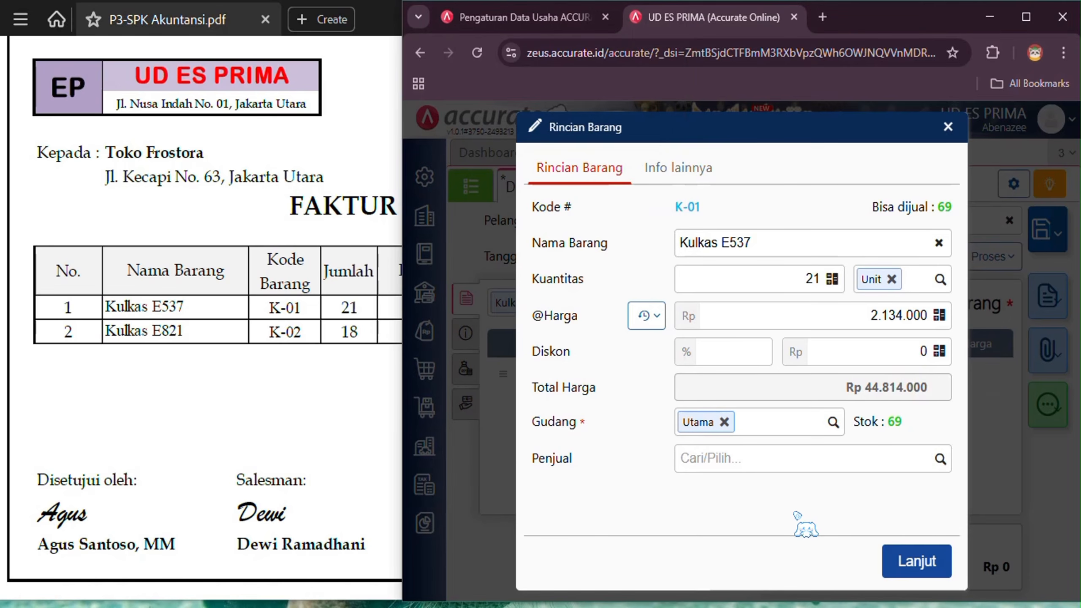
pyautogui.click(920, 561)
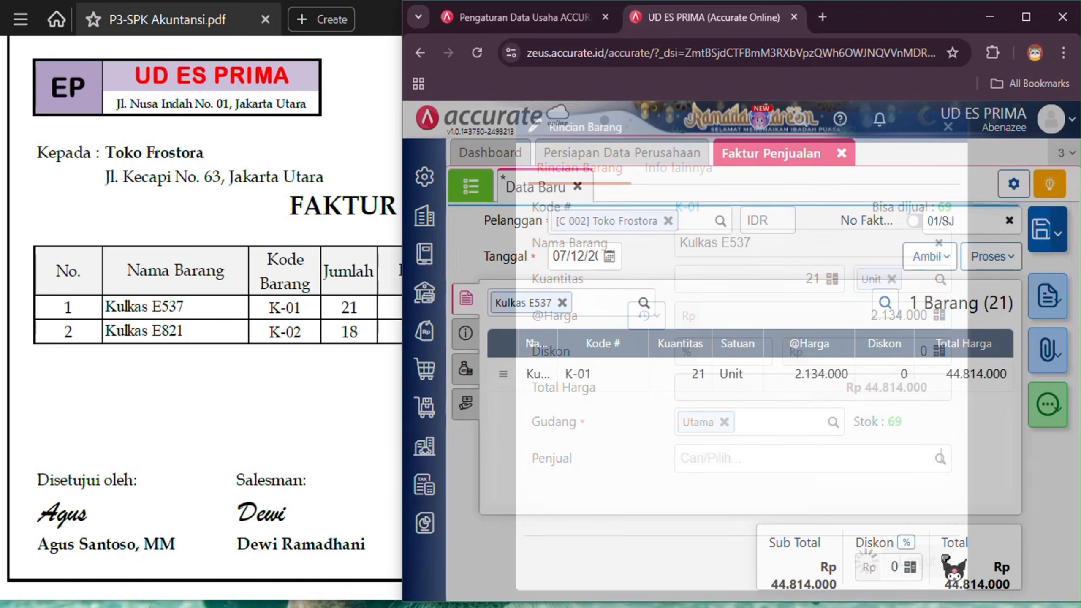
# Add item Kulkas E821 (K-02) to the invoice and set its Kuantitas to 18 as on the PDF.
pyautogui.click(644, 303)
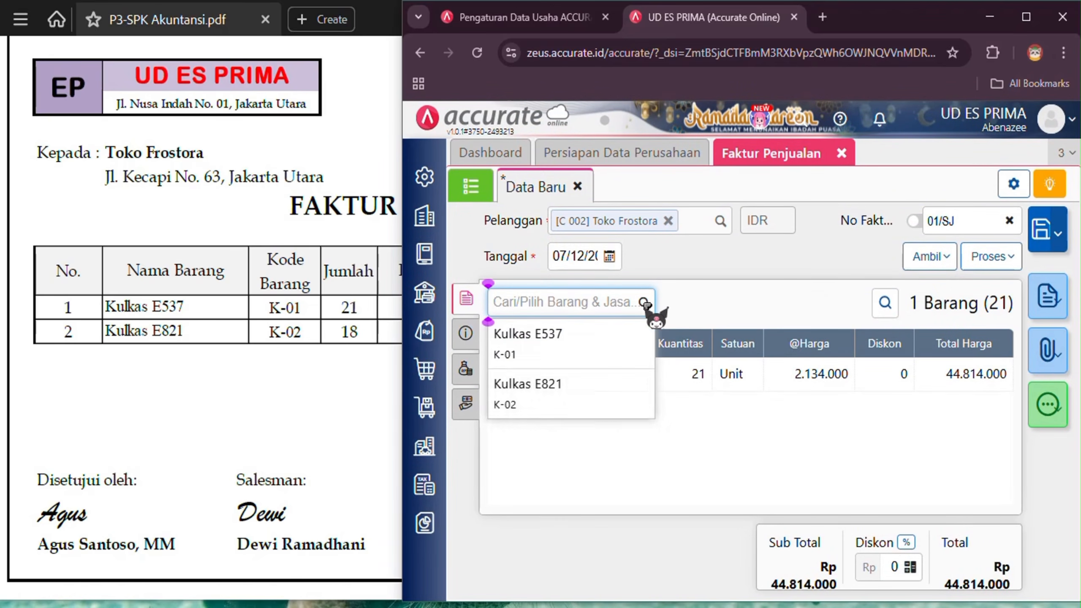
pyautogui.click(604, 401)
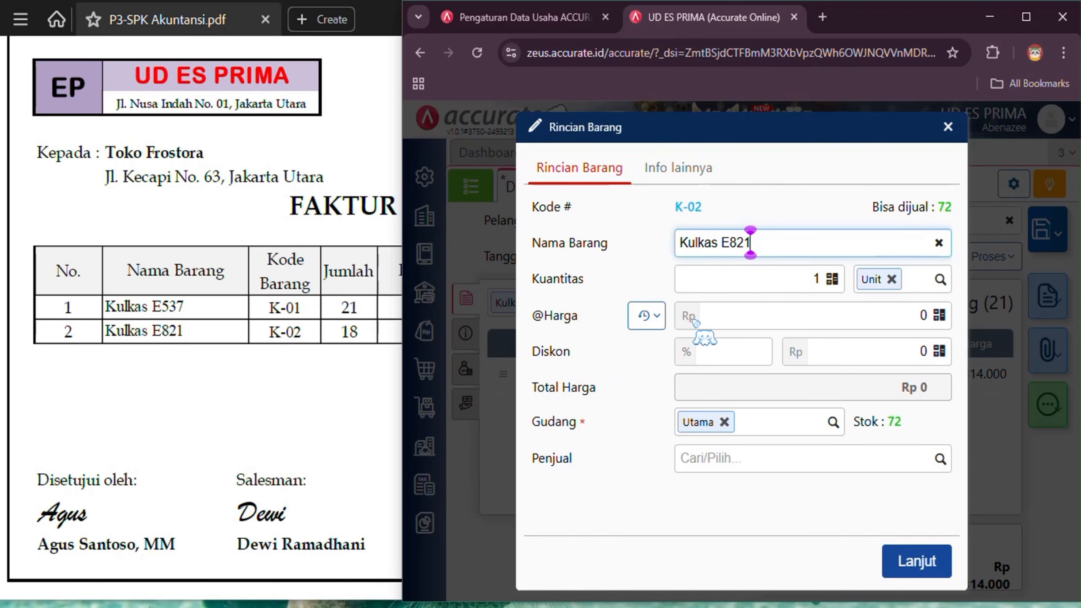
pyautogui.click(766, 279)
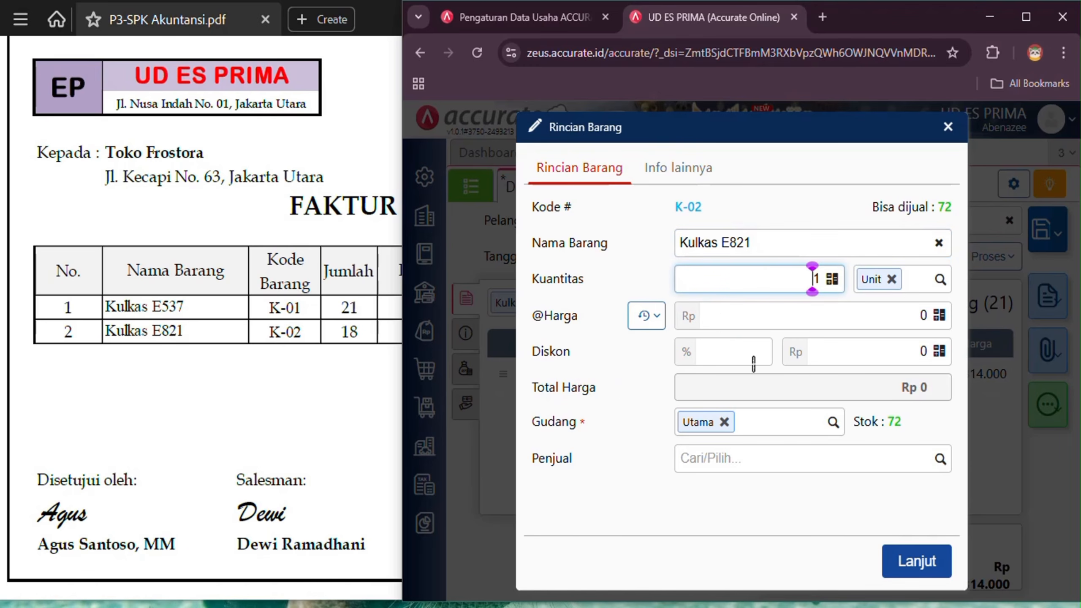
pyautogui.write('8')
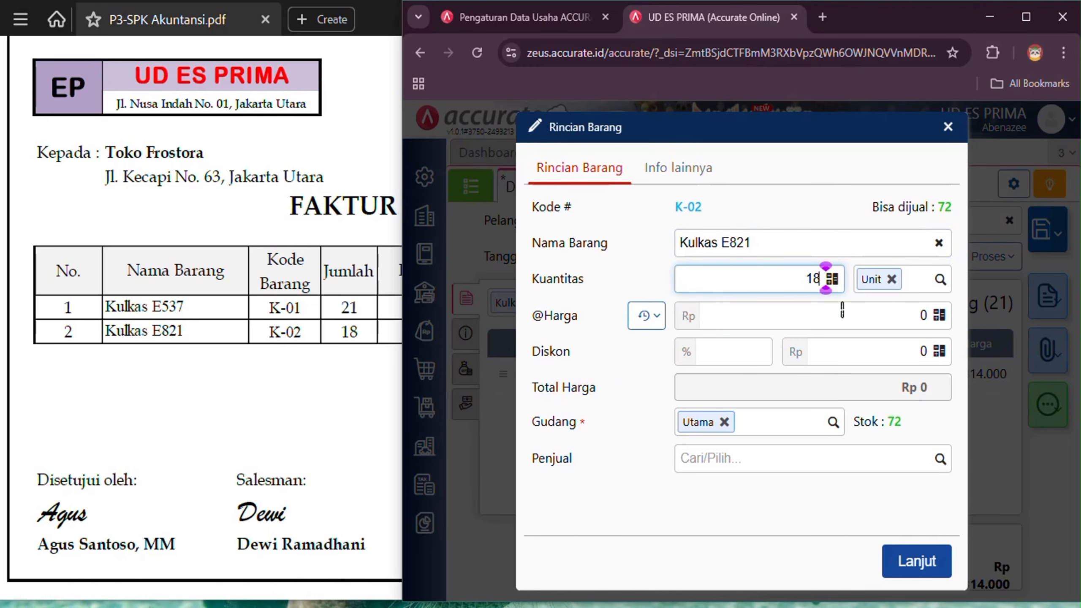
# Set the Kulkas E821 unit price to 2.659.000 from the PDF, check the line total, and confirm the line.
pyautogui.click(326, 416)
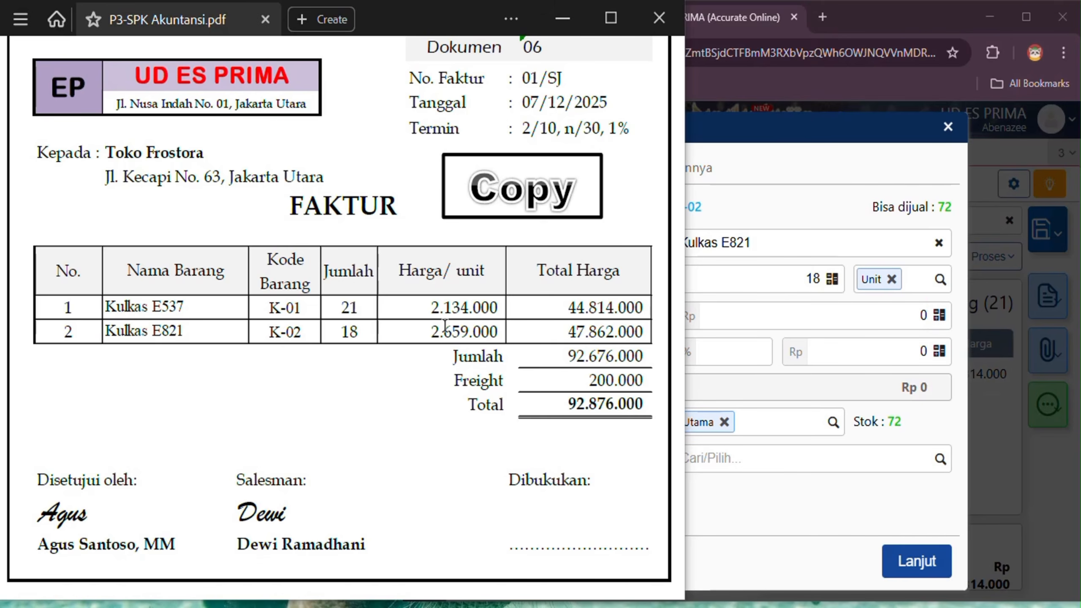
pyautogui.click(878, 314)
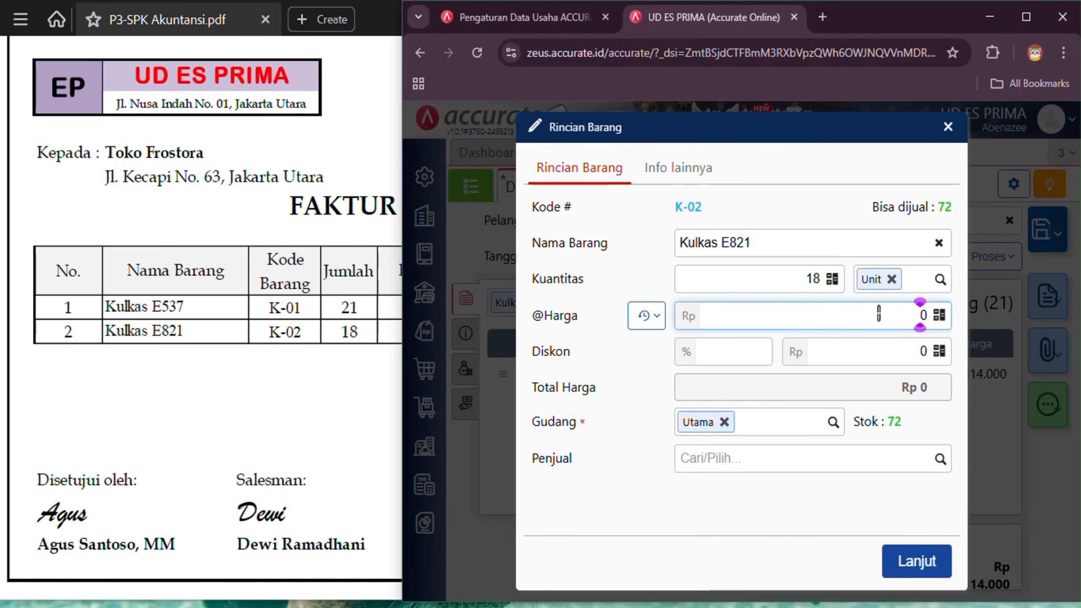
pyautogui.write('2.659.000')
pyautogui.click(843, 507)
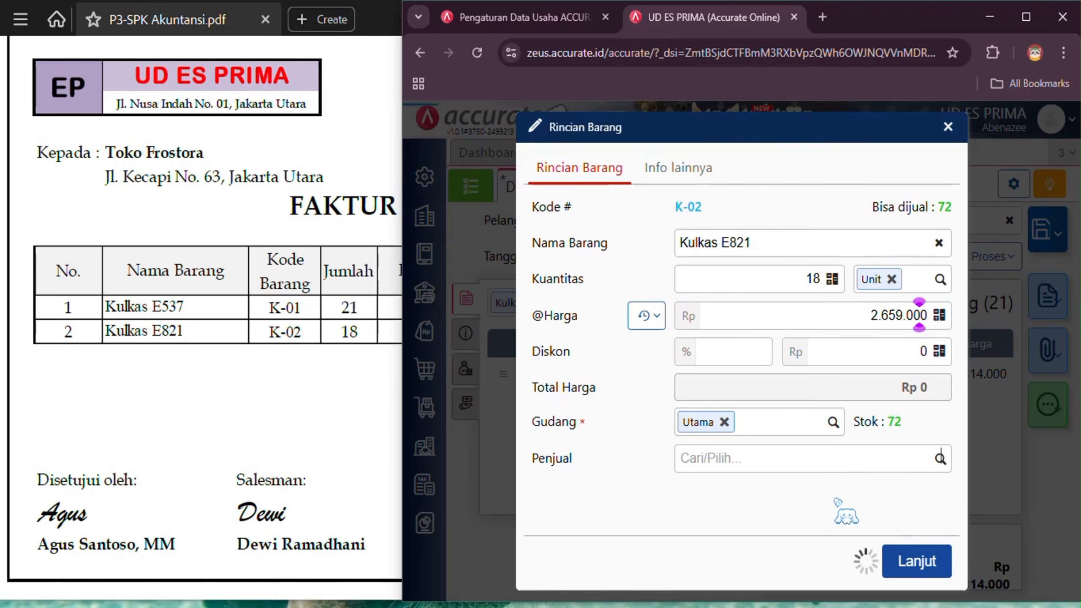
pyautogui.click(370, 402)
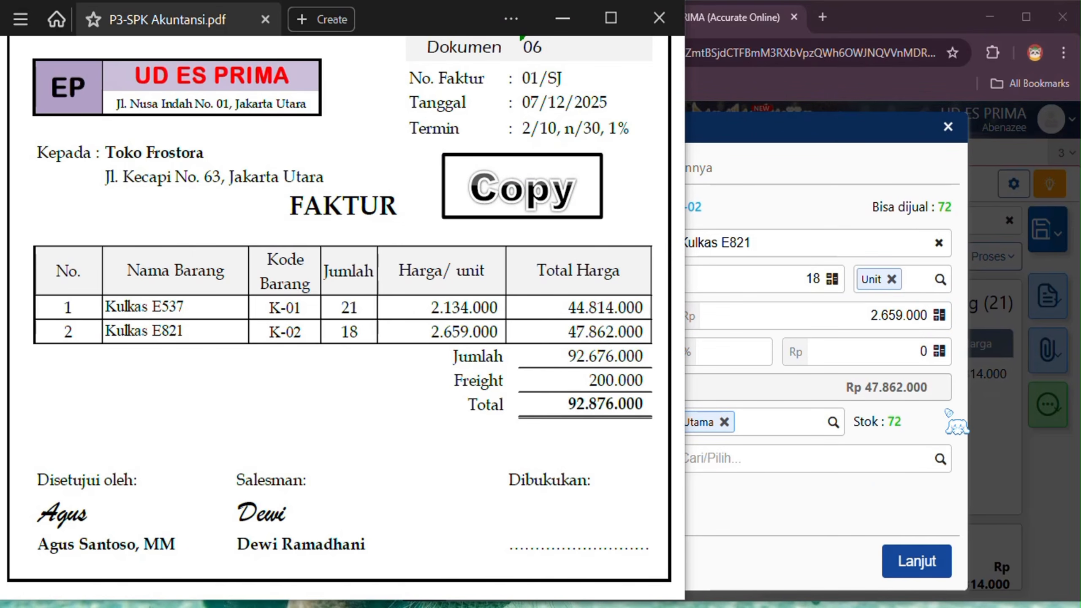
pyautogui.click(922, 553)
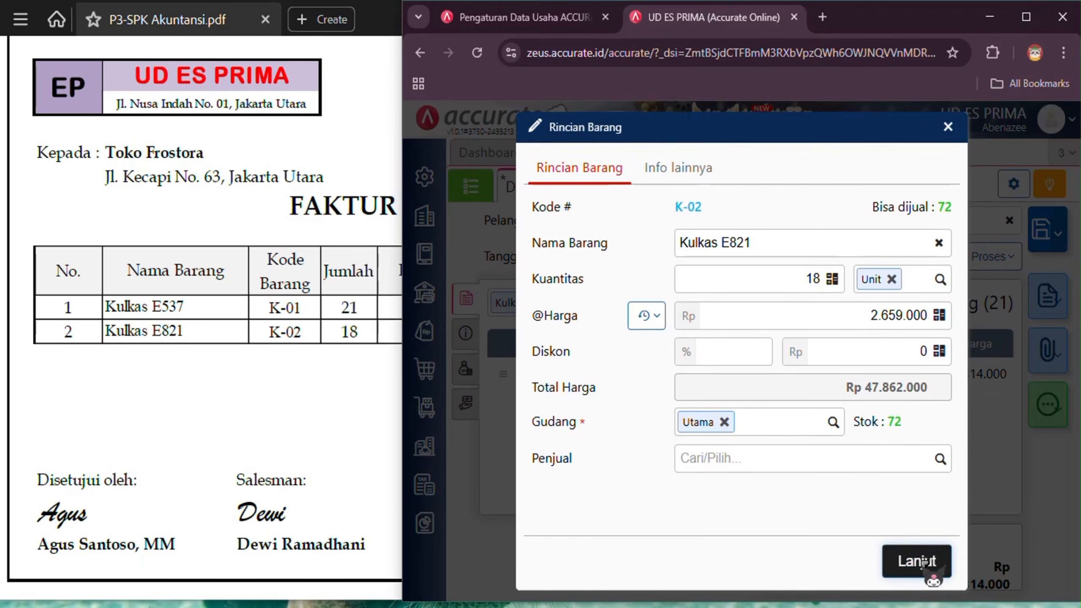
pyautogui.click(924, 555)
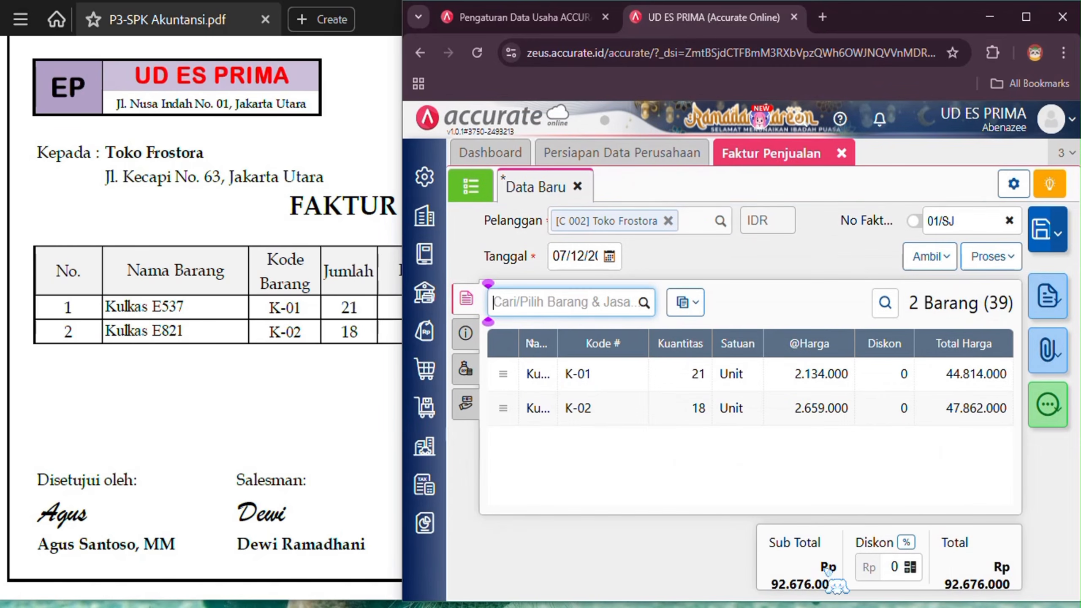
# Check the invoice amounts in the PDF and enter "Penjualan barang secara kredit" as the sales invoice's Keterangan.
pyautogui.click(265, 392)
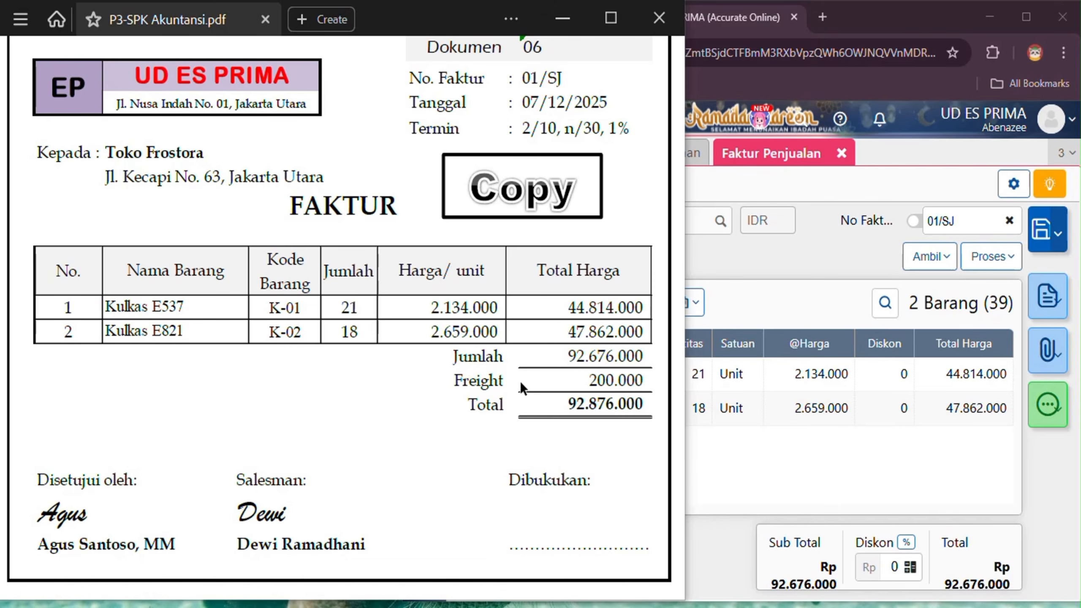
pyautogui.click(742, 464)
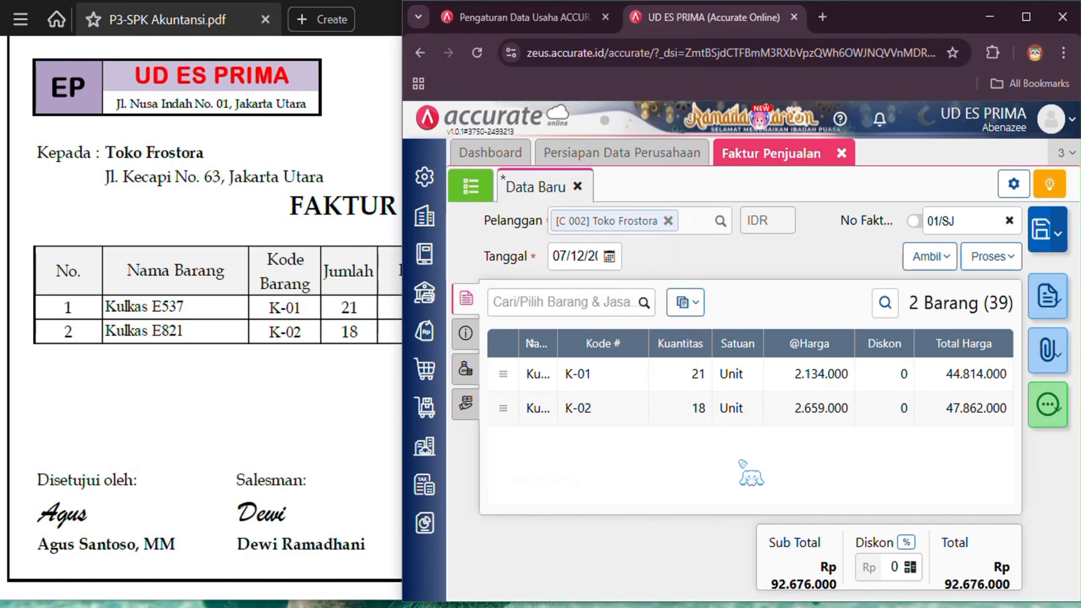
pyautogui.click(466, 337)
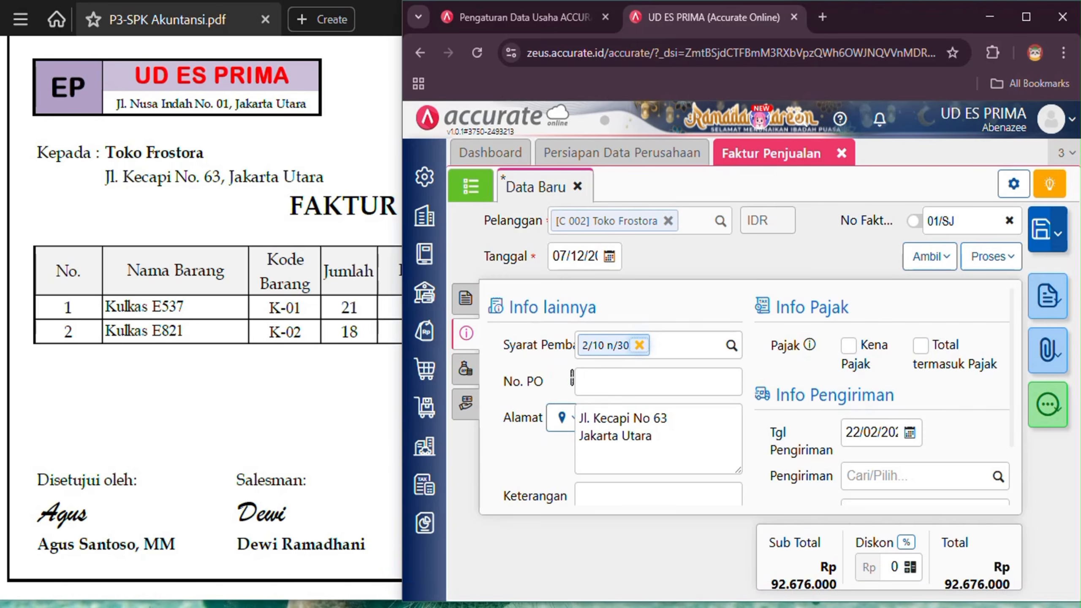
pyautogui.click(660, 491)
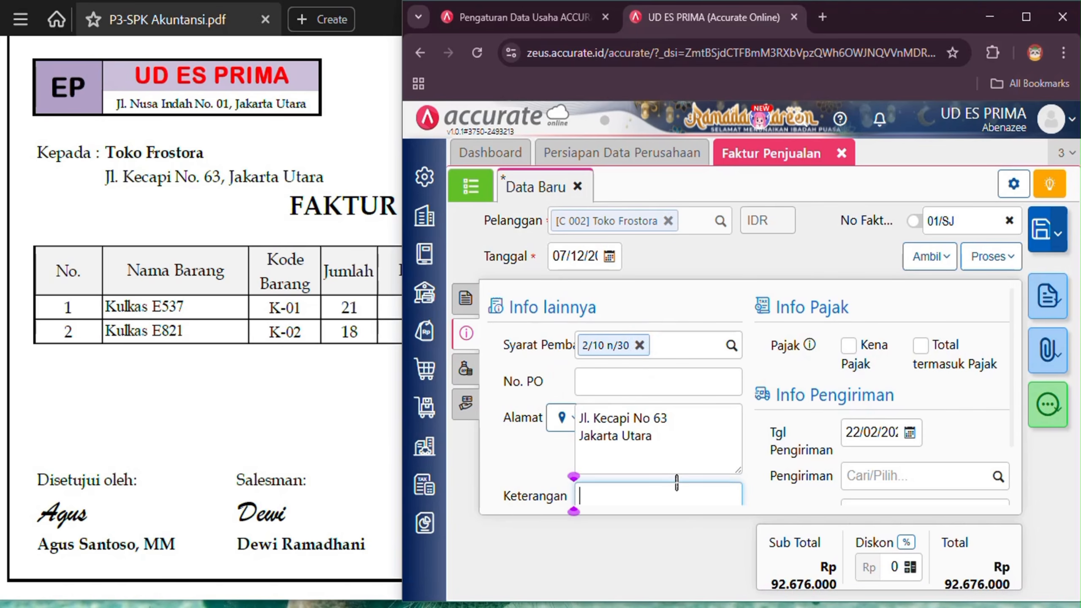
pyautogui.scroll(-2, 685, 477)
pyautogui.write('Pe')
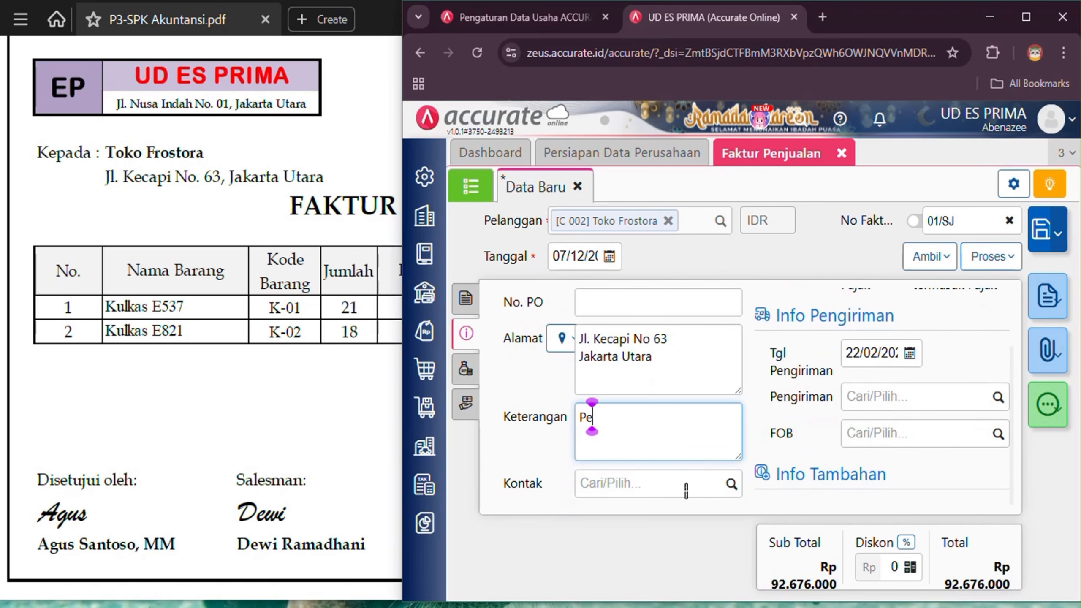
pyautogui.write('njualan barang secara kredi')
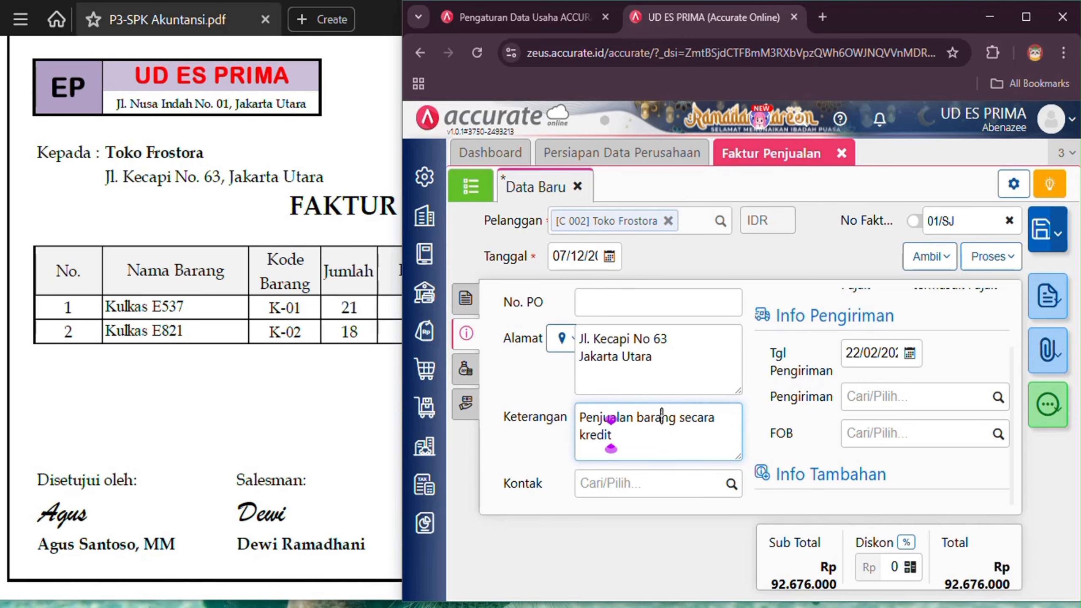
pyautogui.write('t')
# Set the sales invoice's Tgl Pengiriman to 07/12/2025.
pyautogui.scroll(2, 881, 390)
pyautogui.click(877, 439)
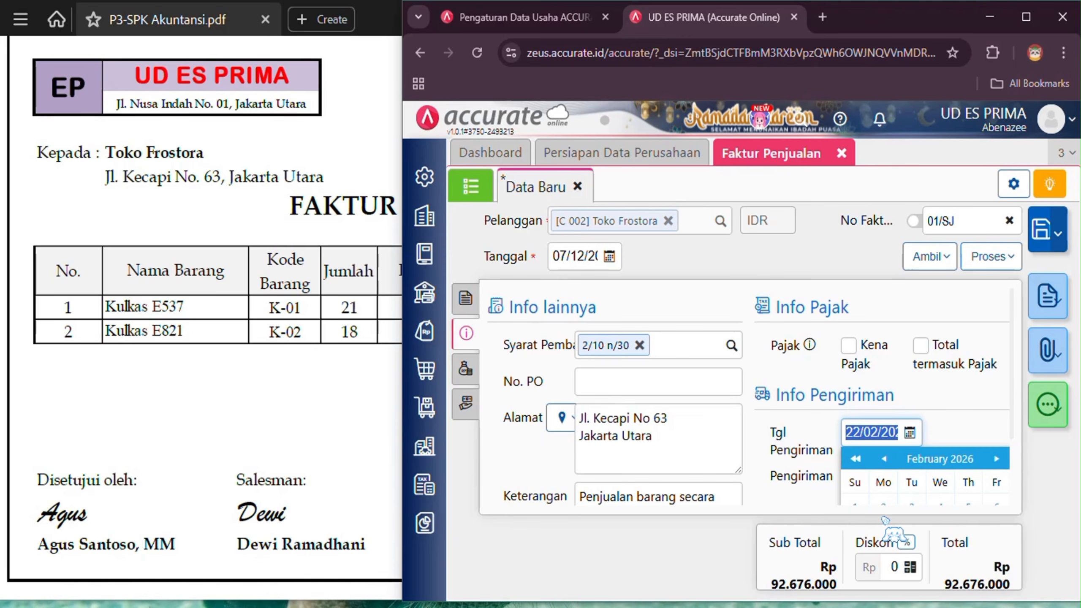
pyautogui.write('0712202')
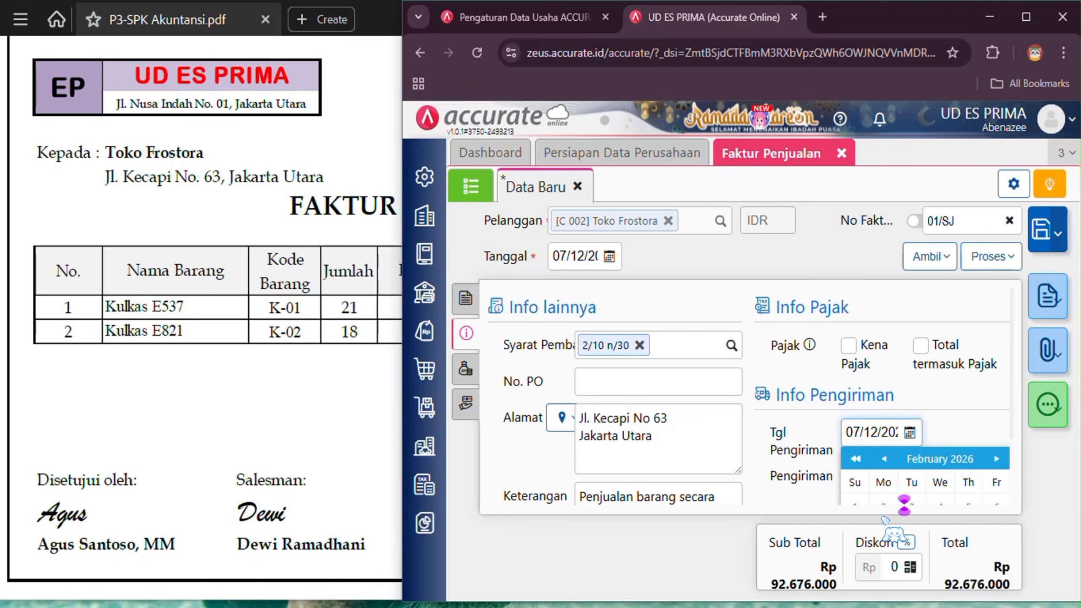
pyautogui.write('6')
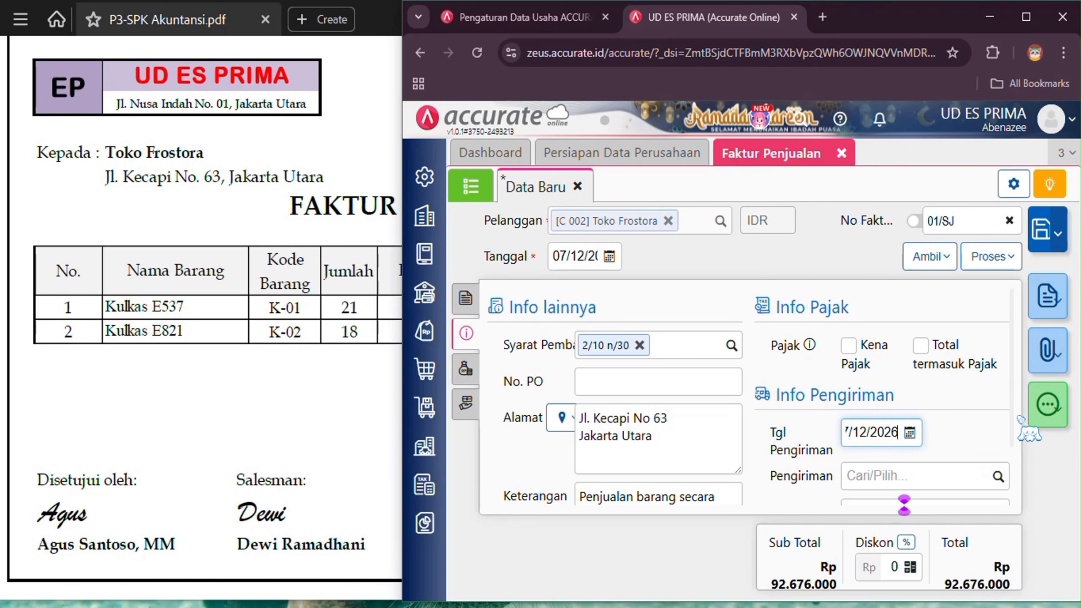
pyautogui.press('BackSpace')
pyautogui.write('5')
pyautogui.scroll(-2, 777, 450)
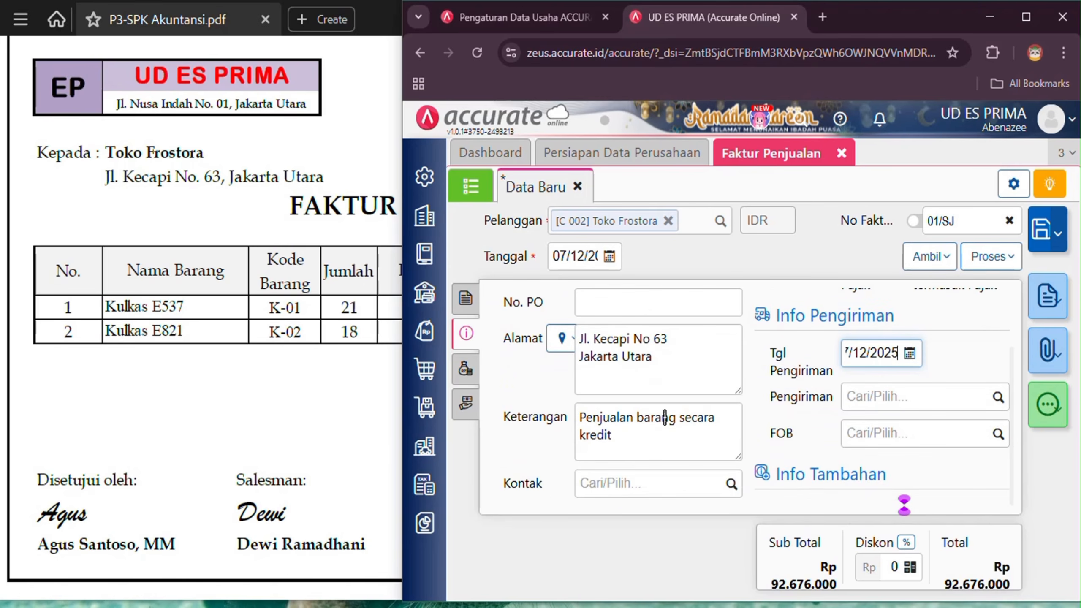
# Add Freight Collected to the invoice's Biaya Lainnya with a Jumlah of 200.000 and confirm it.
pyautogui.click(465, 369)
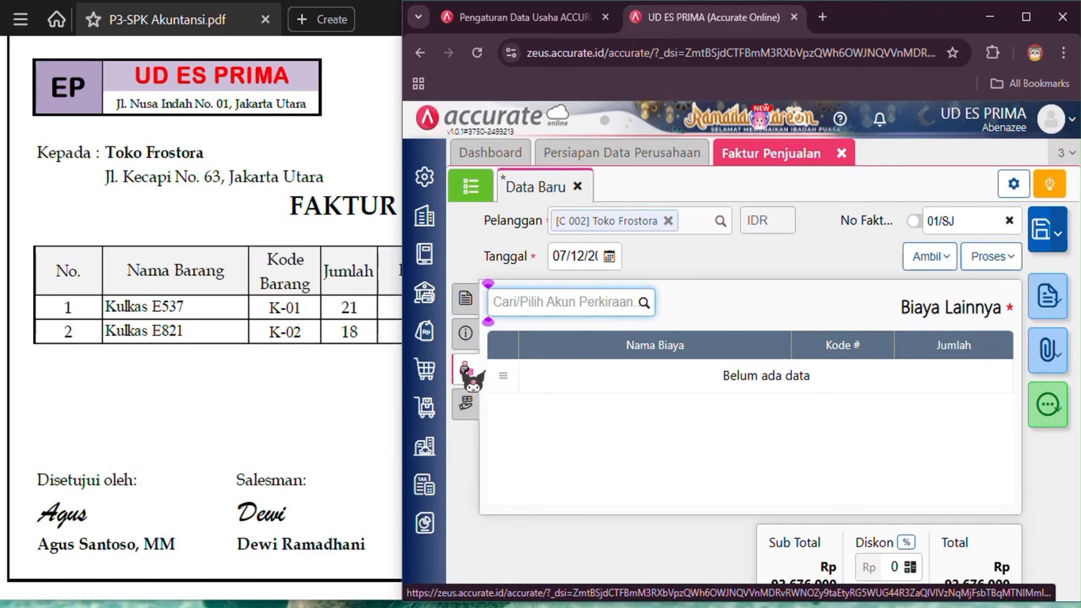
pyautogui.click(643, 303)
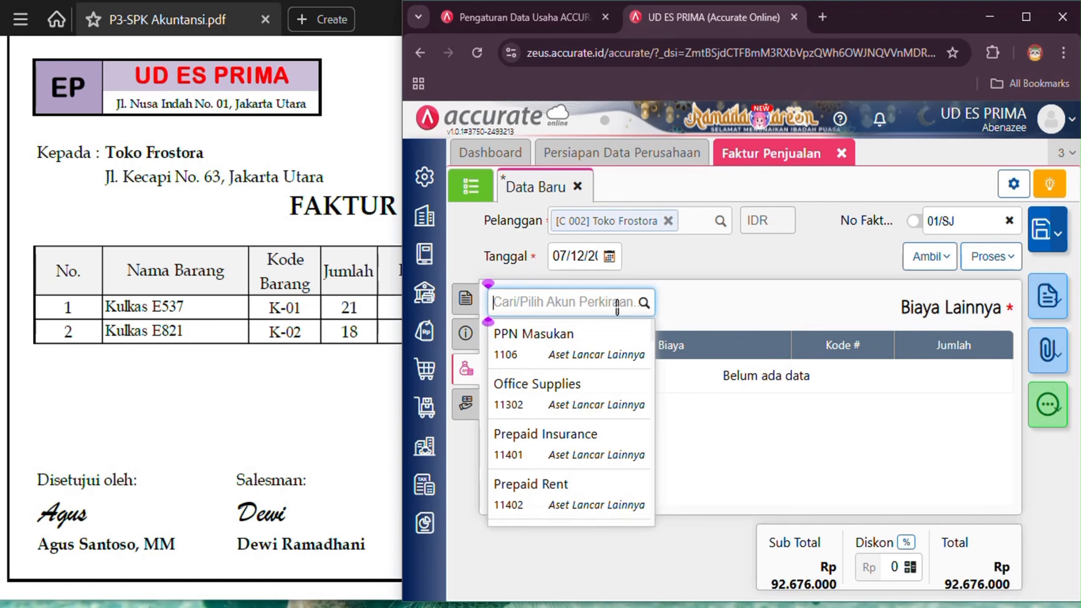
pyautogui.write('coll')
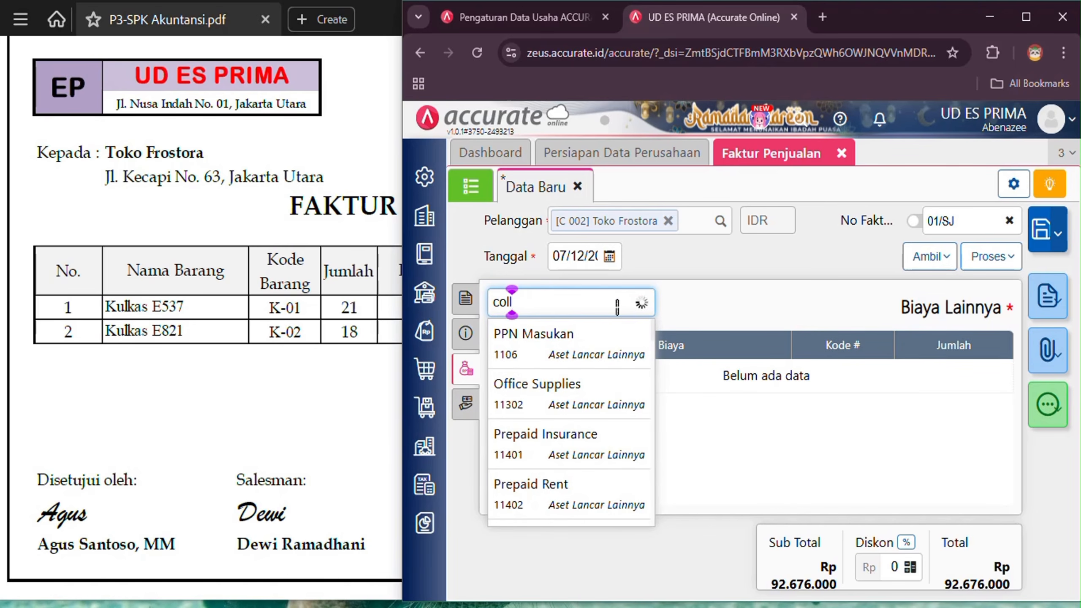
pyautogui.click(588, 352)
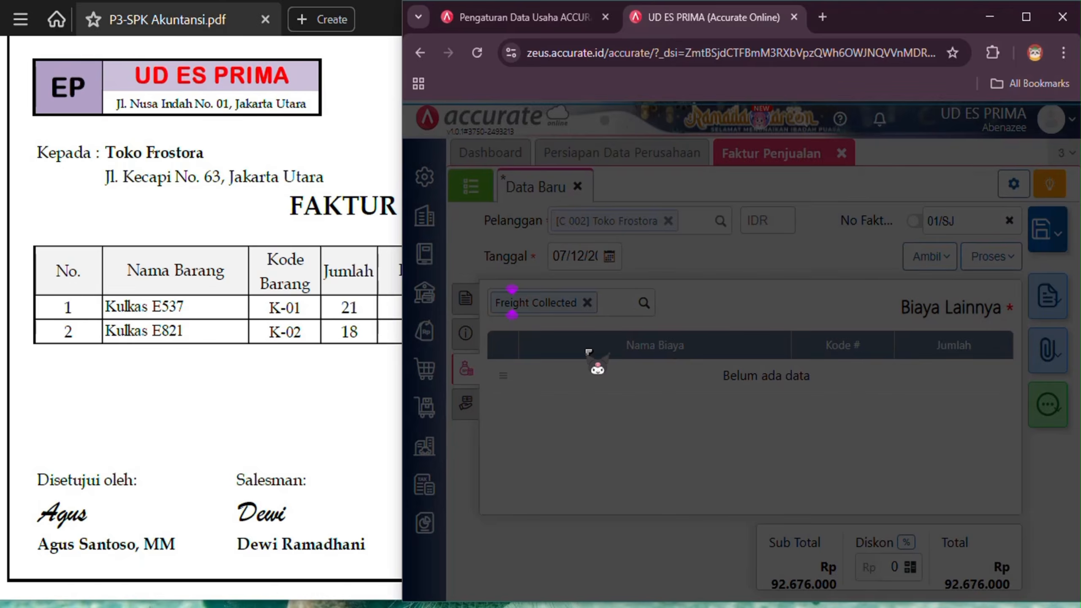
pyautogui.click(753, 347)
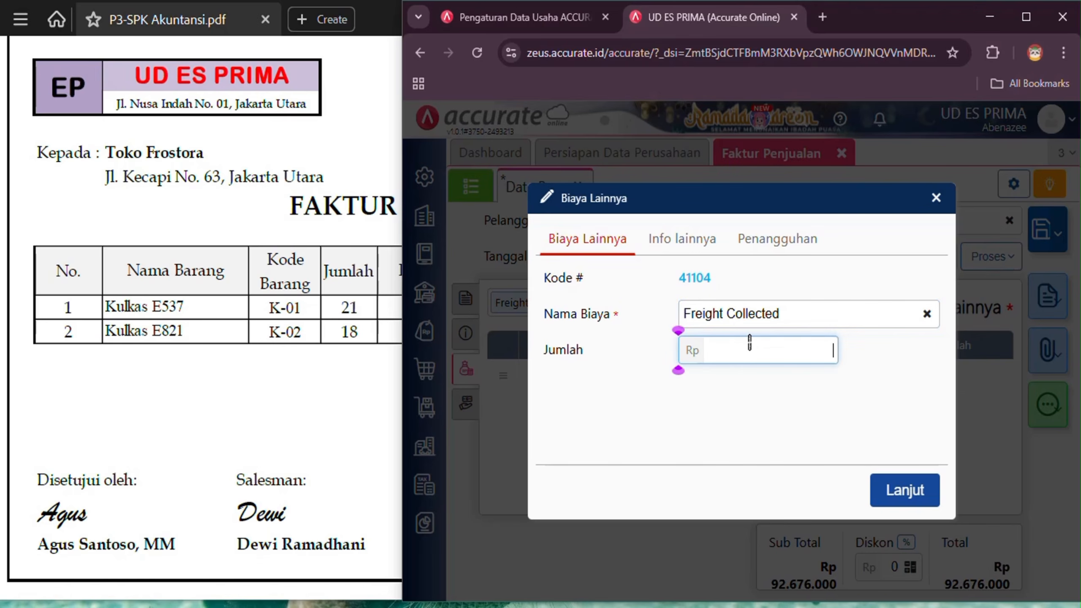
pyautogui.write('200.000')
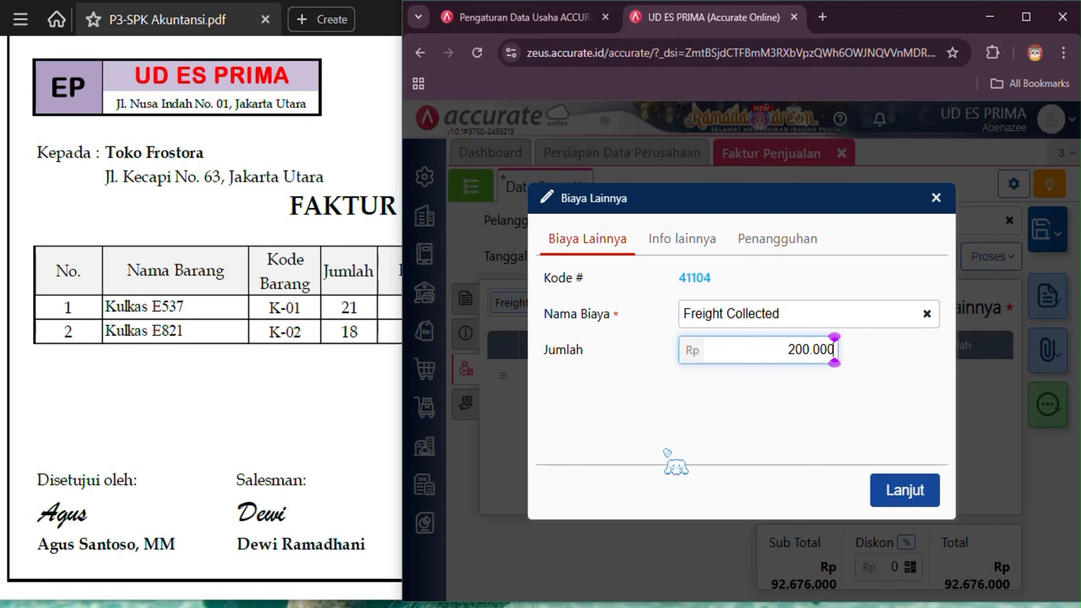
pyautogui.click(930, 490)
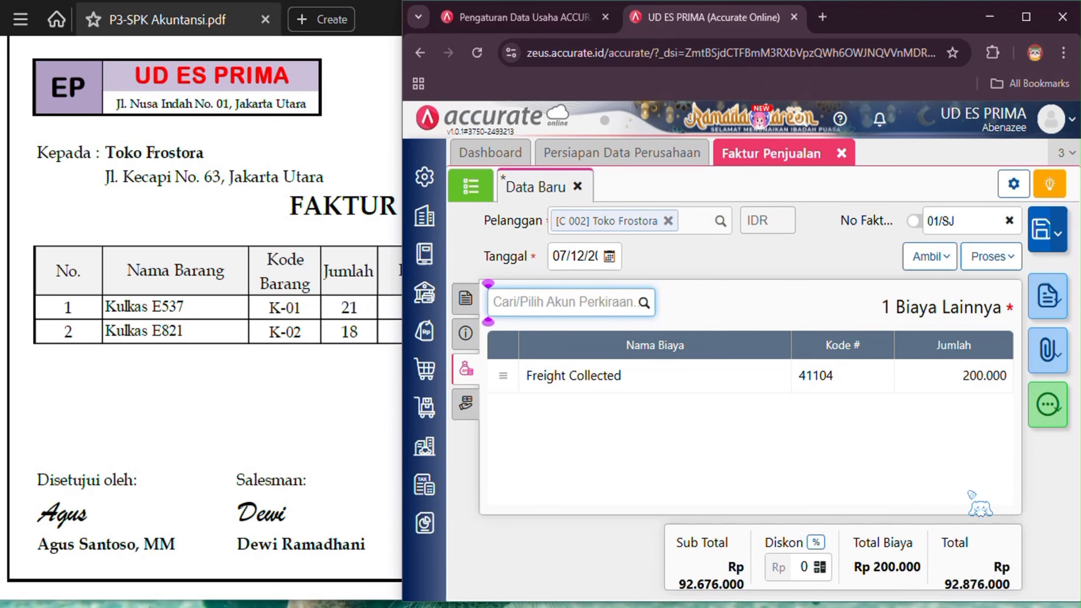
# Compare the invoice total with the PDF and save sales invoice 01/SJ.
pyautogui.click(302, 421)
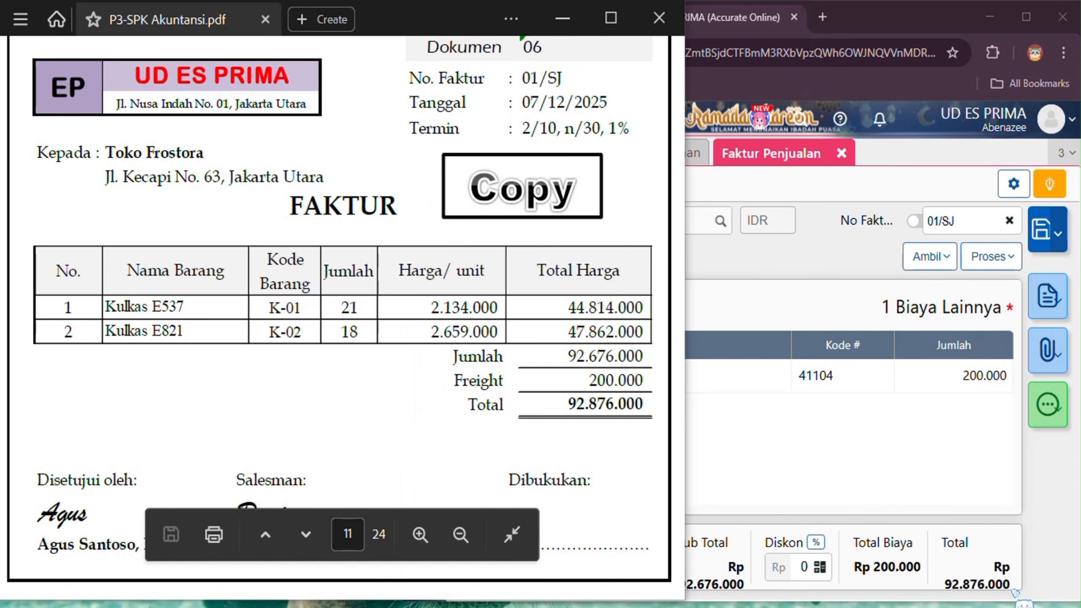
pyautogui.click(925, 462)
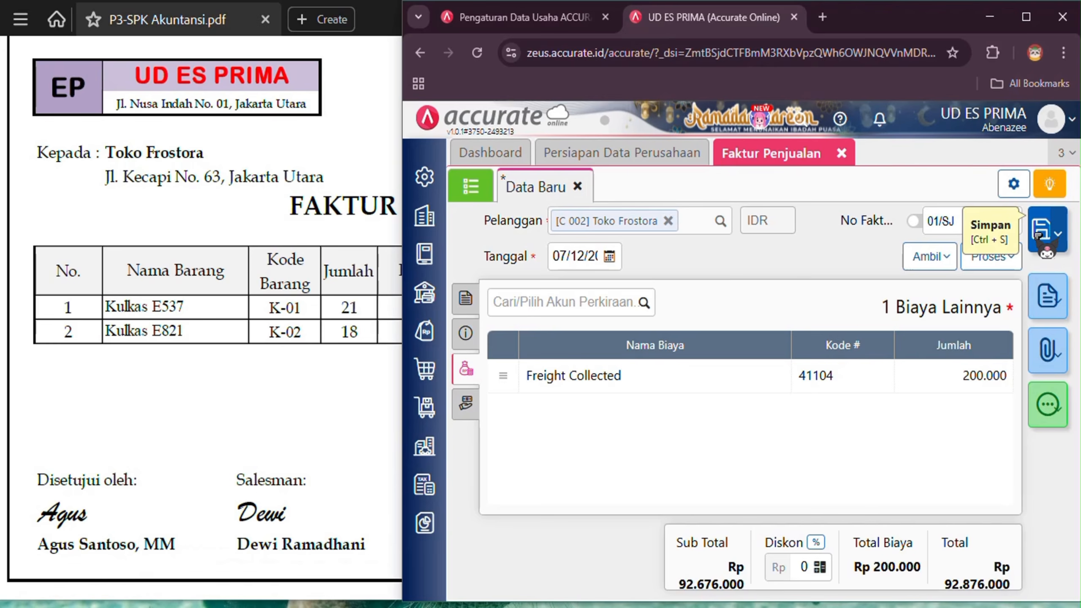
pyautogui.click(1038, 234)
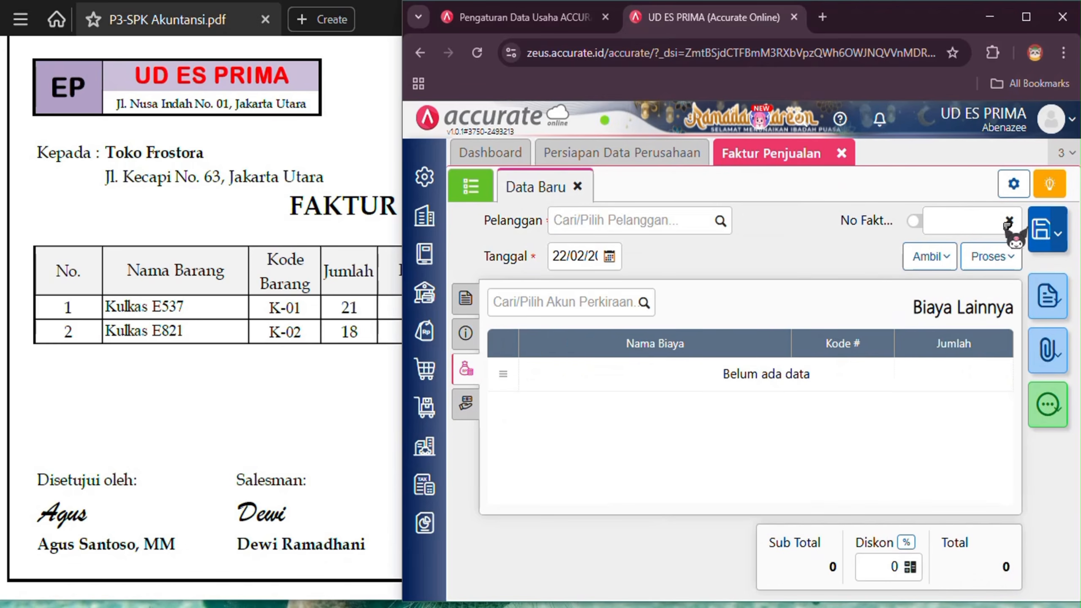
# Open the saved invoice 01/SJ from the sales invoice list and check its Rincian Jurnal against the PDF.
pyautogui.click(485, 193)
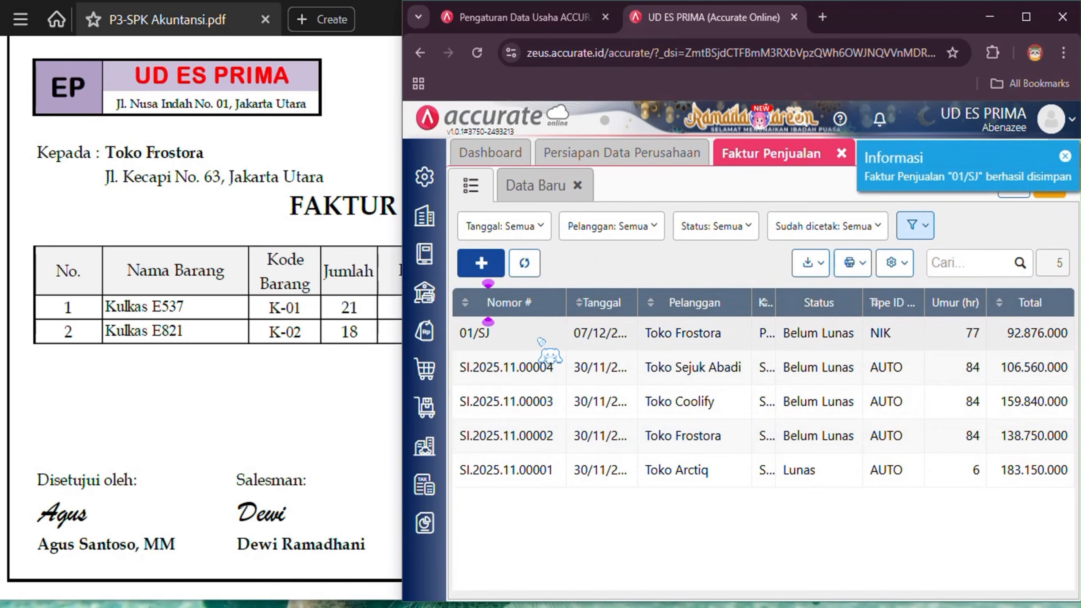
pyautogui.click(541, 341)
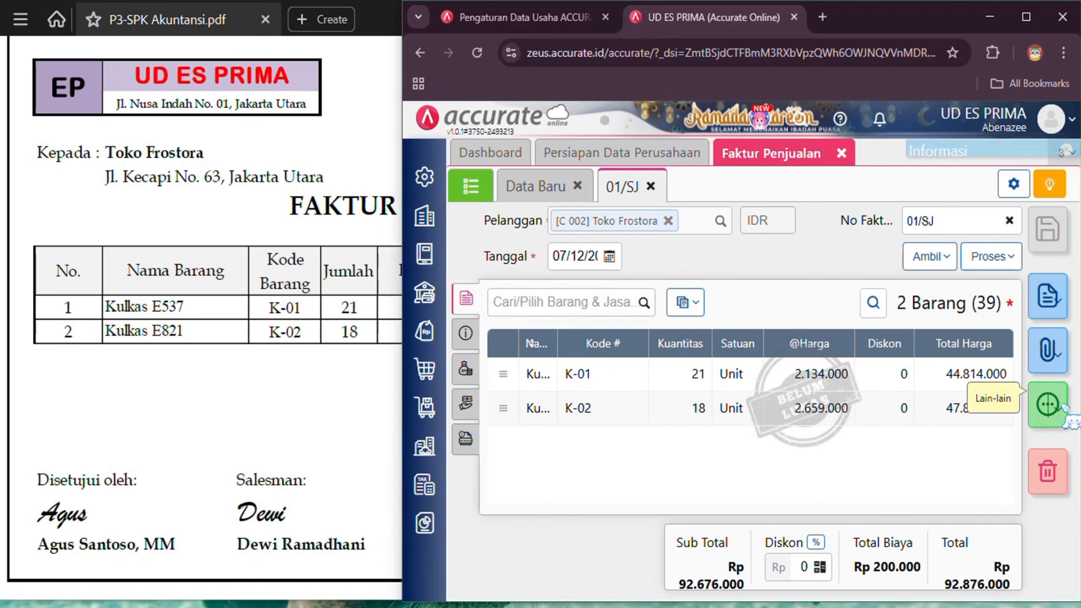
pyautogui.click(1048, 404)
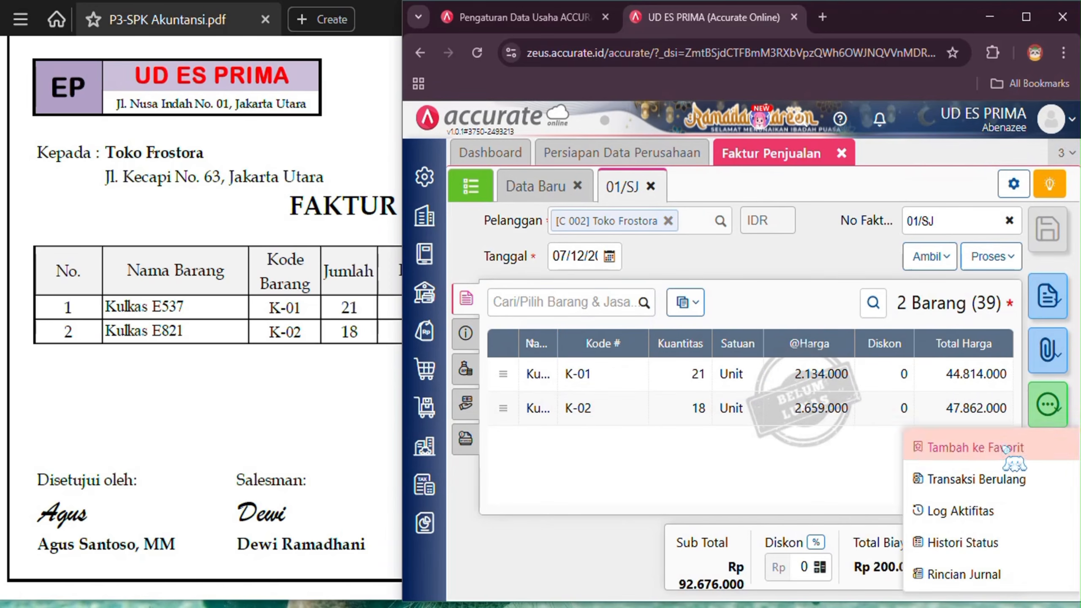
pyautogui.click(1002, 575)
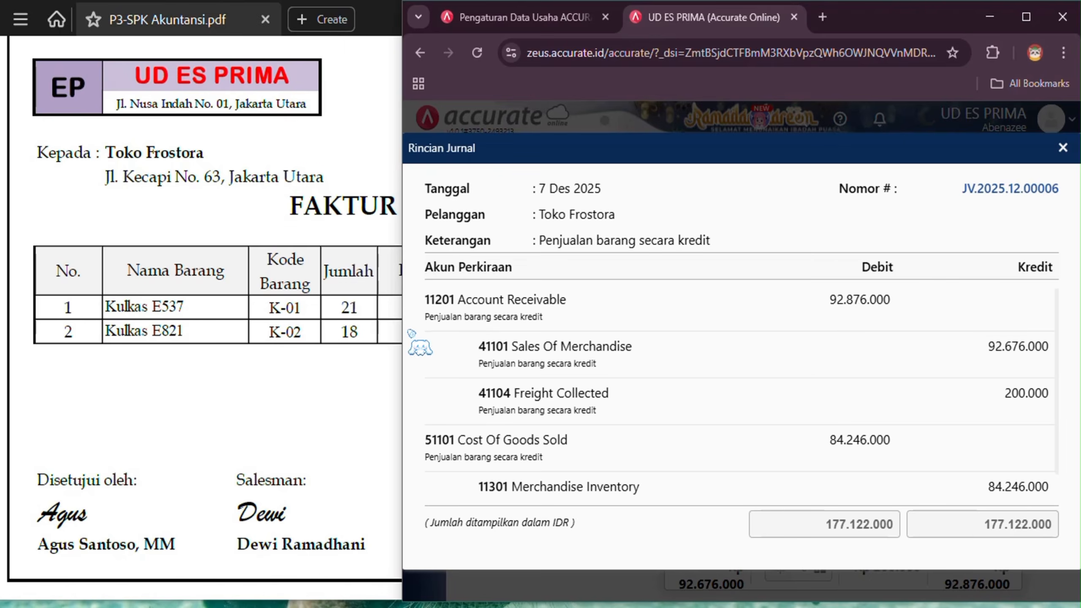
pyautogui.click(211, 376)
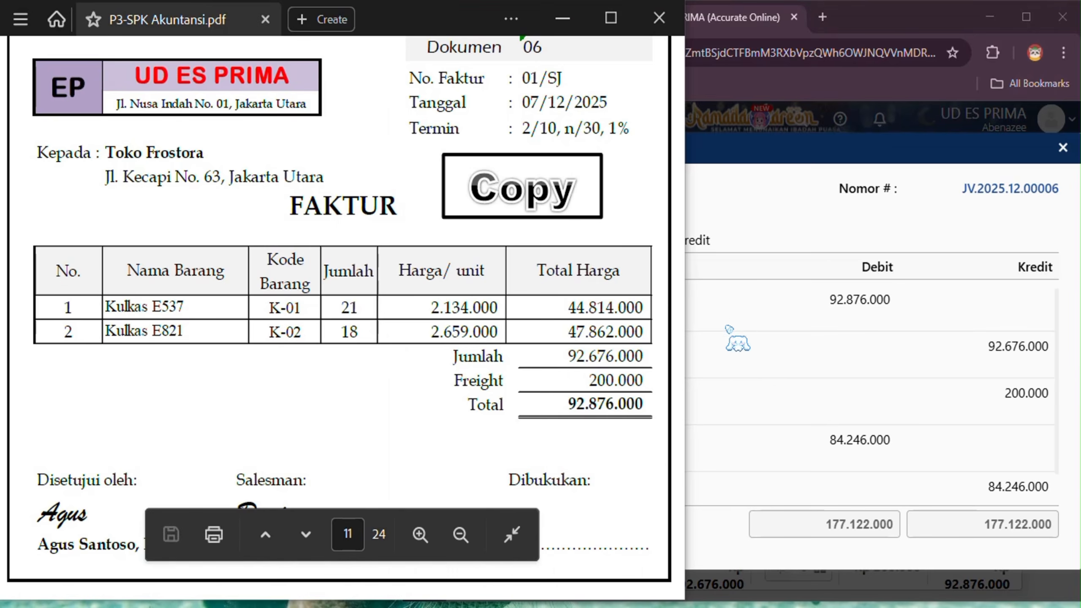
# Compare the journal's receivable, sales, freight and cost entries with Dokumen 06 in the PDF, and close the journal details and Faktur Penjualan.
pyautogui.click(738, 341)
pyautogui.click(300, 356)
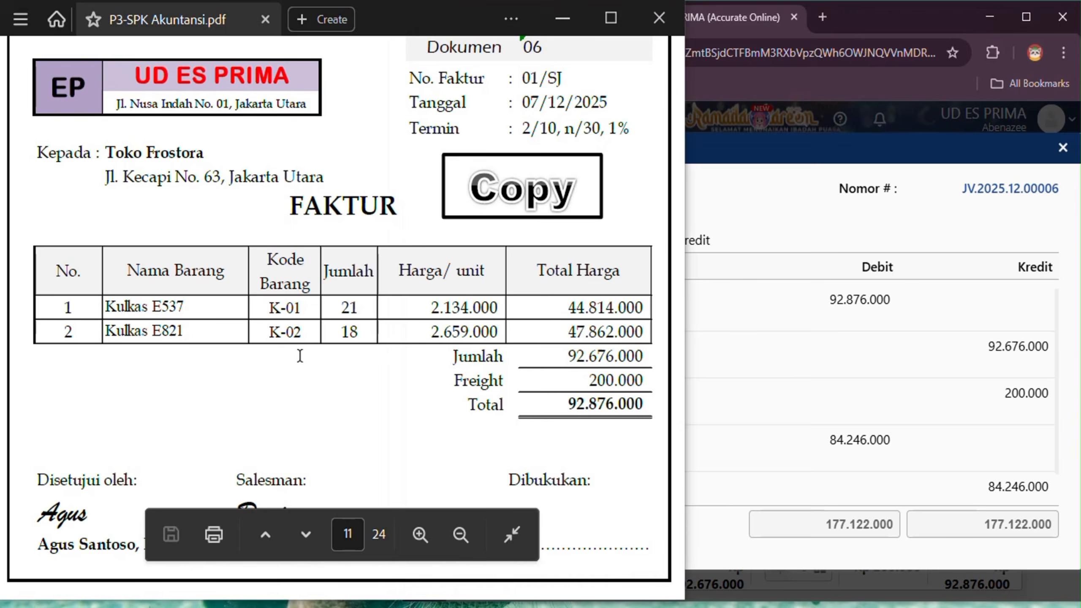
pyautogui.click(771, 362)
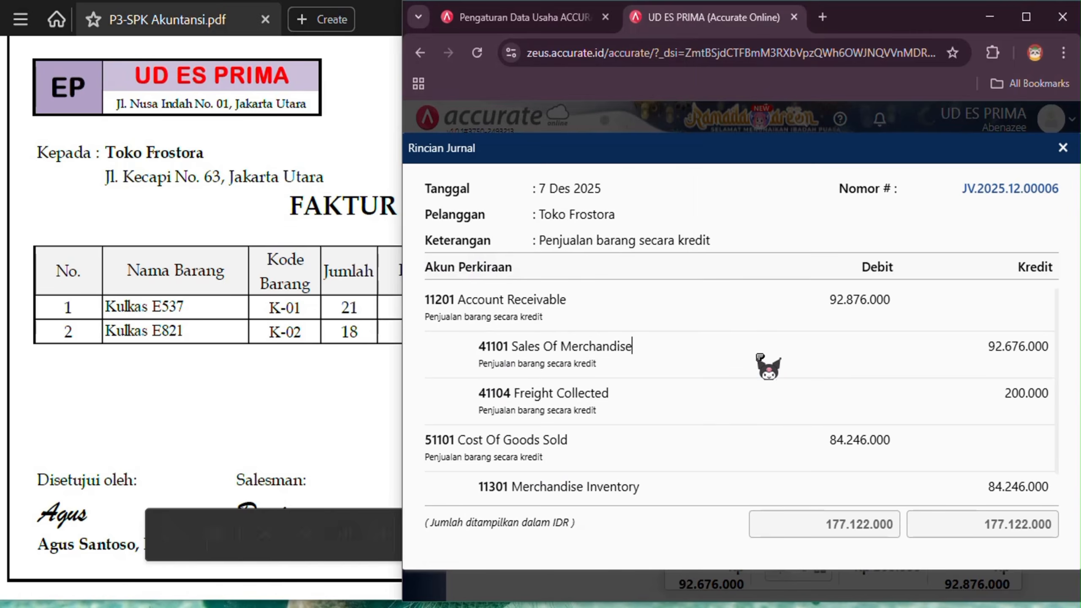
pyautogui.click(334, 407)
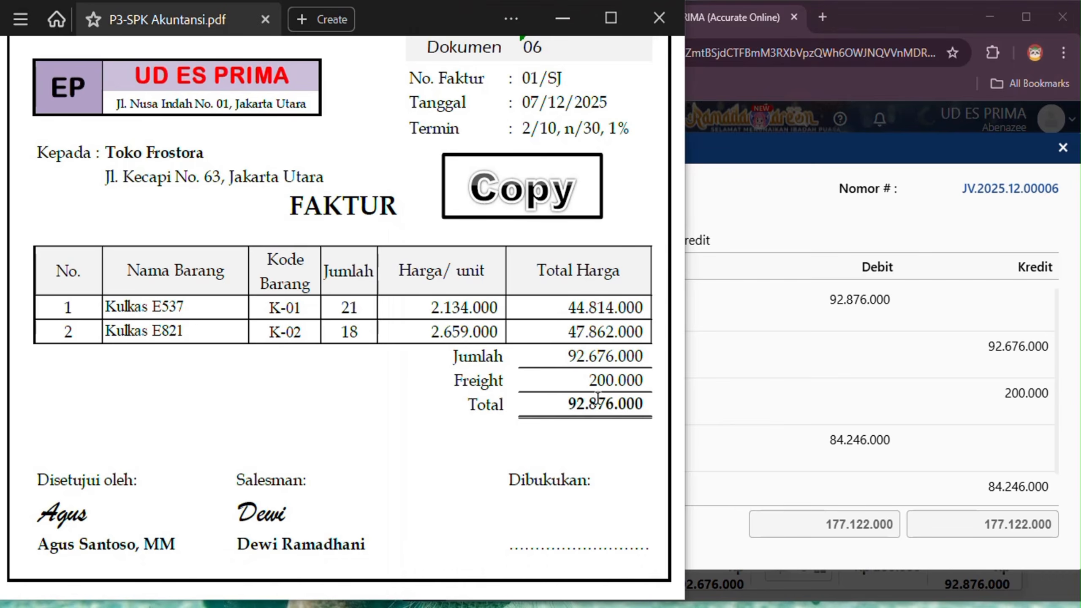
pyautogui.click(836, 394)
pyautogui.scroll(-2, 790, 398)
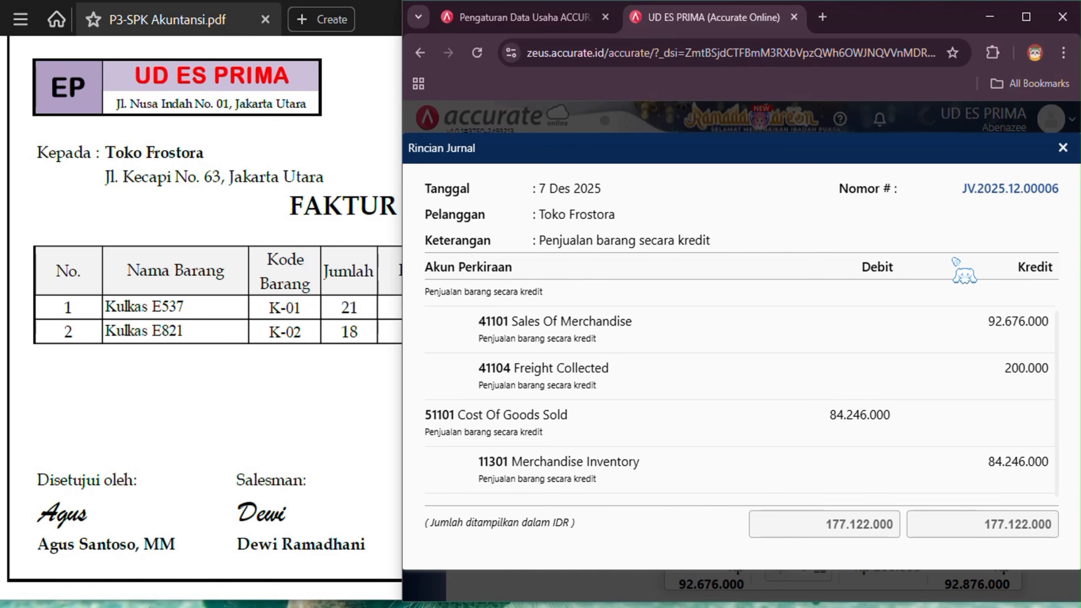
pyautogui.click(1063, 148)
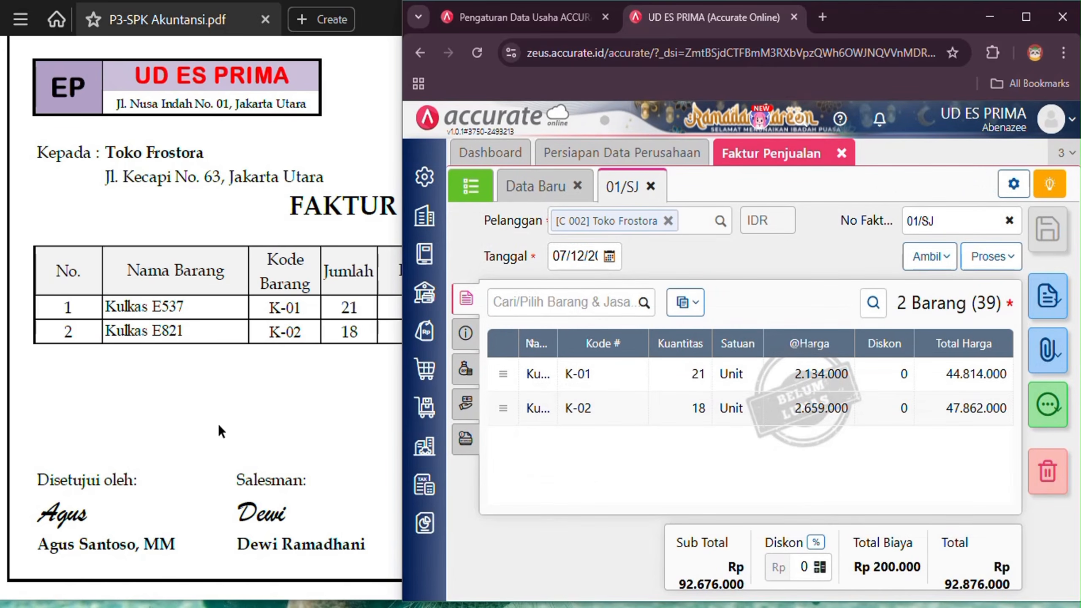
pyautogui.click(842, 153)
# Review the Nota Kredit in Dokumen 07 of the PDF against the original Toko Frostora invoice in Dokumen 06.
pyautogui.click(357, 394)
pyautogui.scroll(-10, 357, 394)
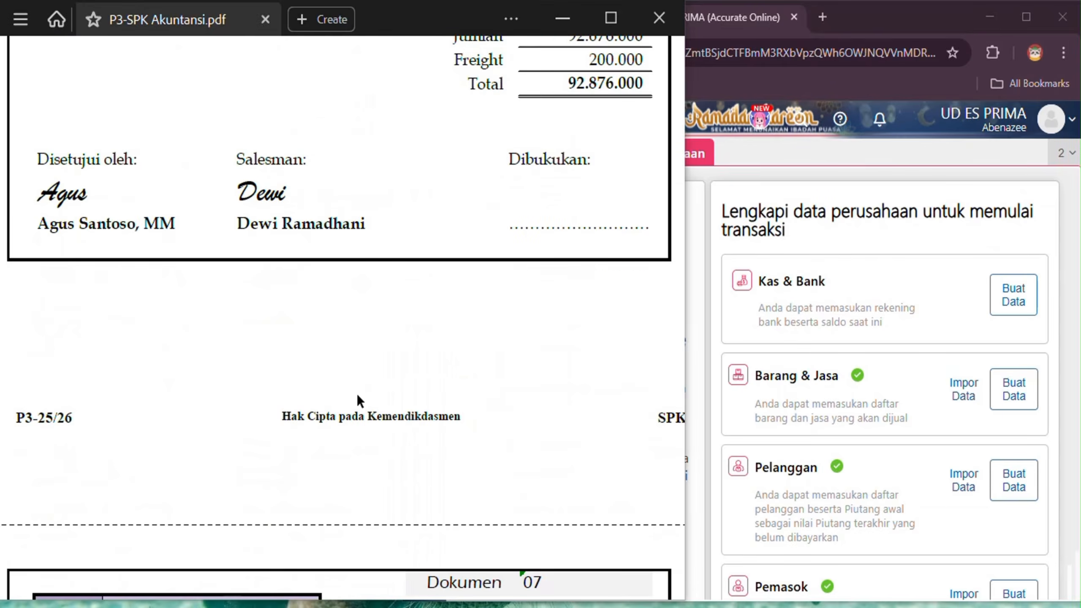
pyautogui.scroll(-5, 357, 400)
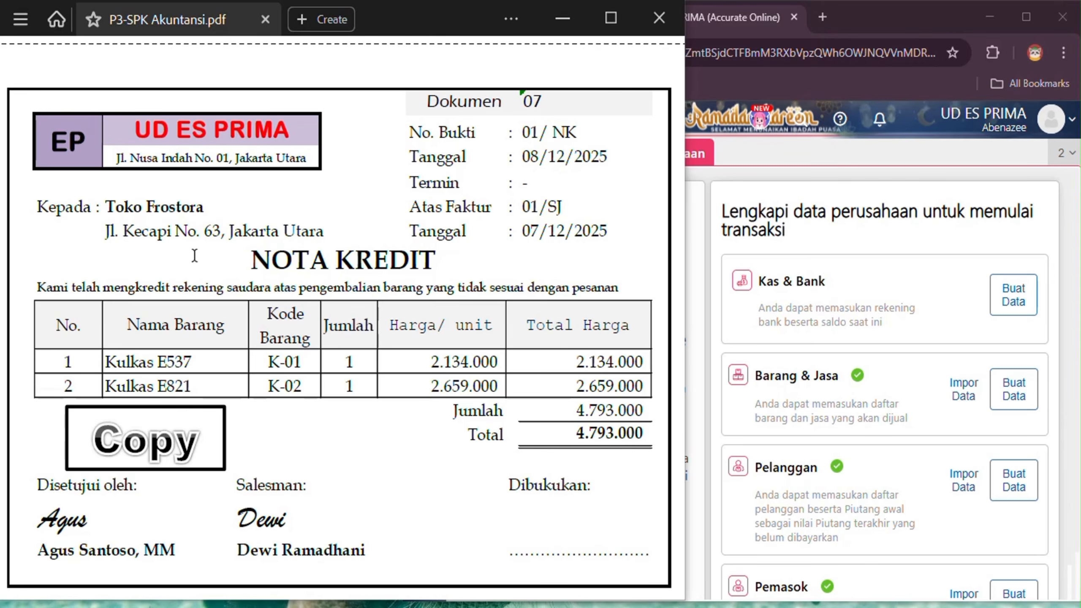
pyautogui.scroll(15, 194, 258)
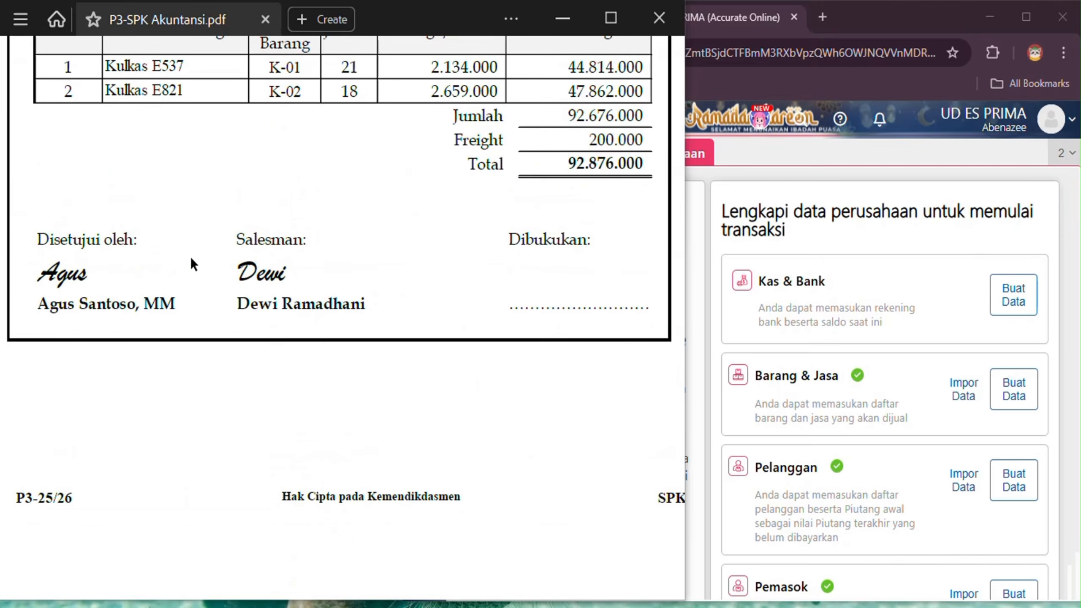
pyautogui.scroll(4, 191, 257)
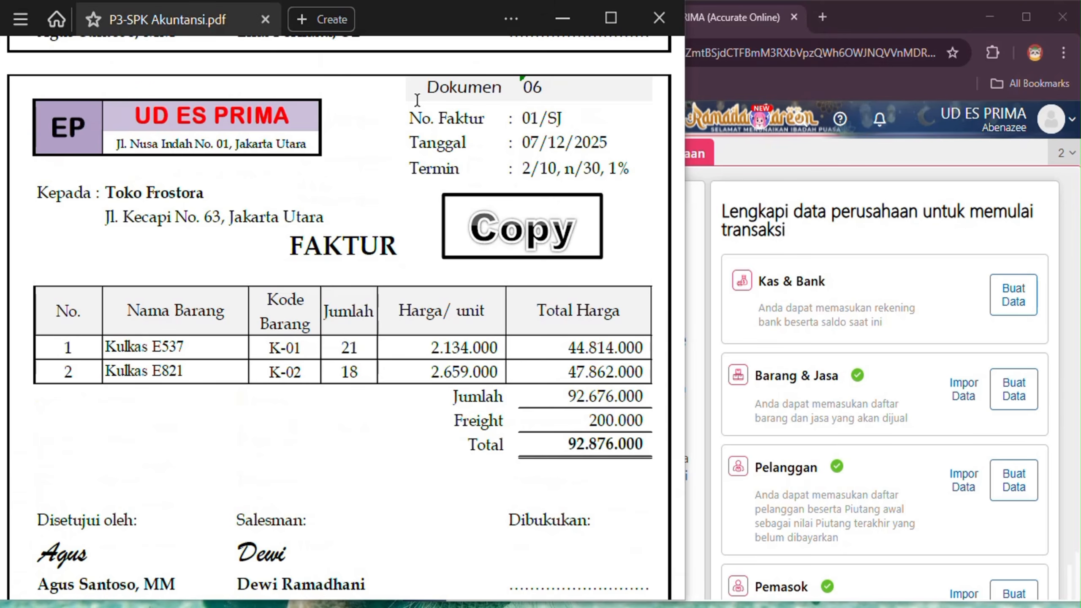
pyautogui.scroll(-18, 543, 195)
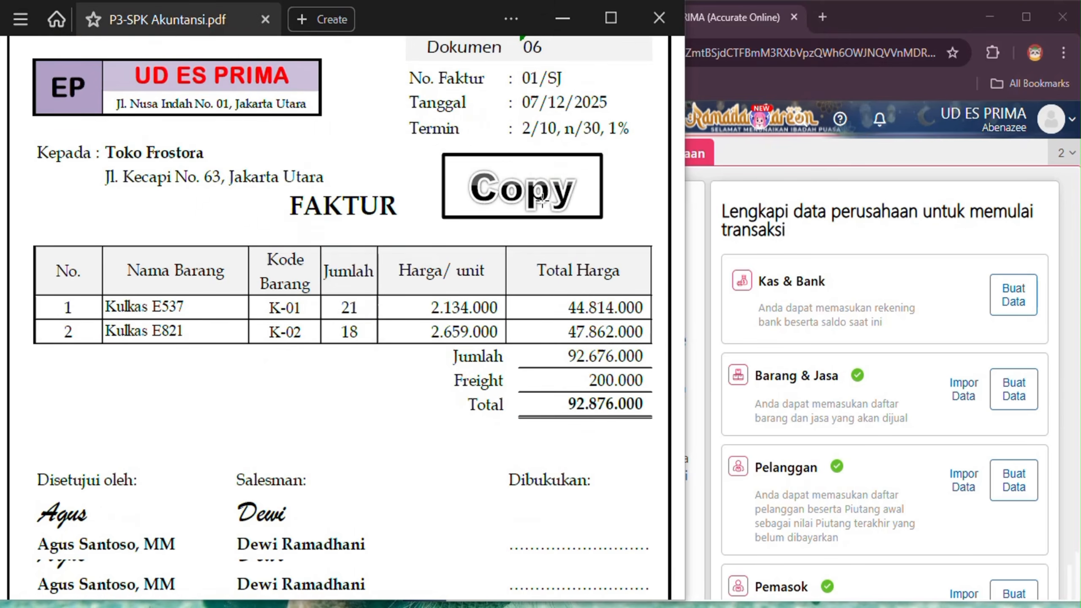
pyautogui.scroll(-8, 553, 143)
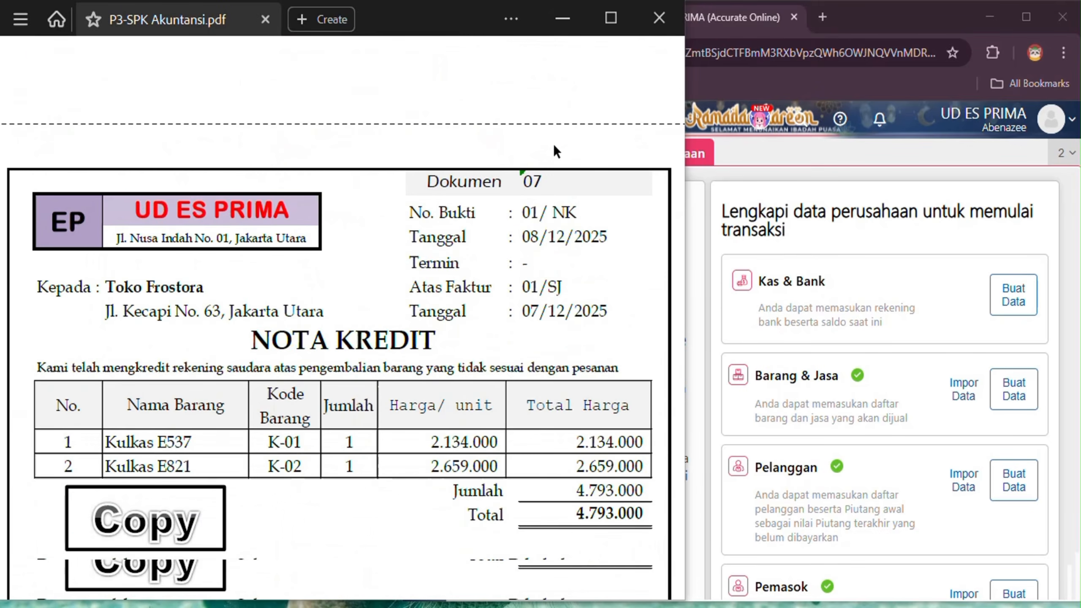
# Start a new sales return (Retur Penjualan) for the customer Toko Frostora from the credit note in Dokumen 07.
pyautogui.scroll(-5, 553, 143)
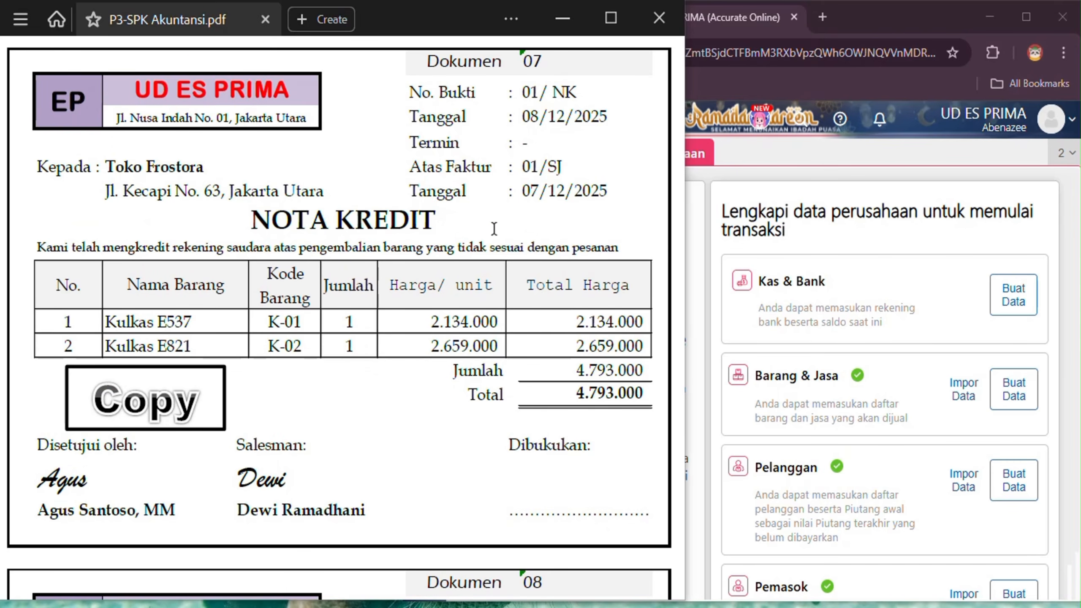
pyautogui.click(769, 154)
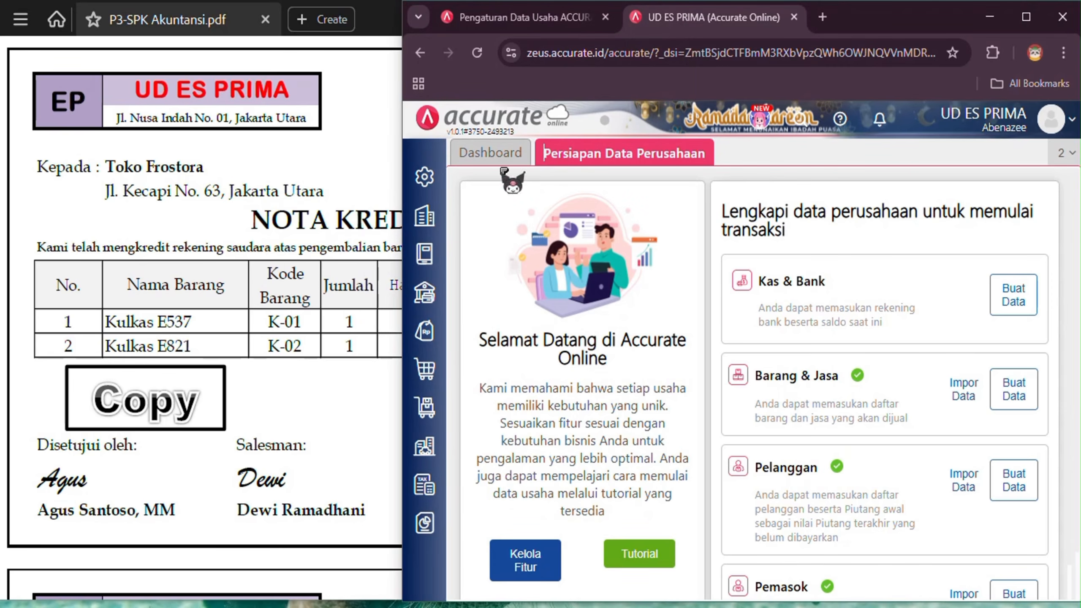
pyautogui.click(426, 331)
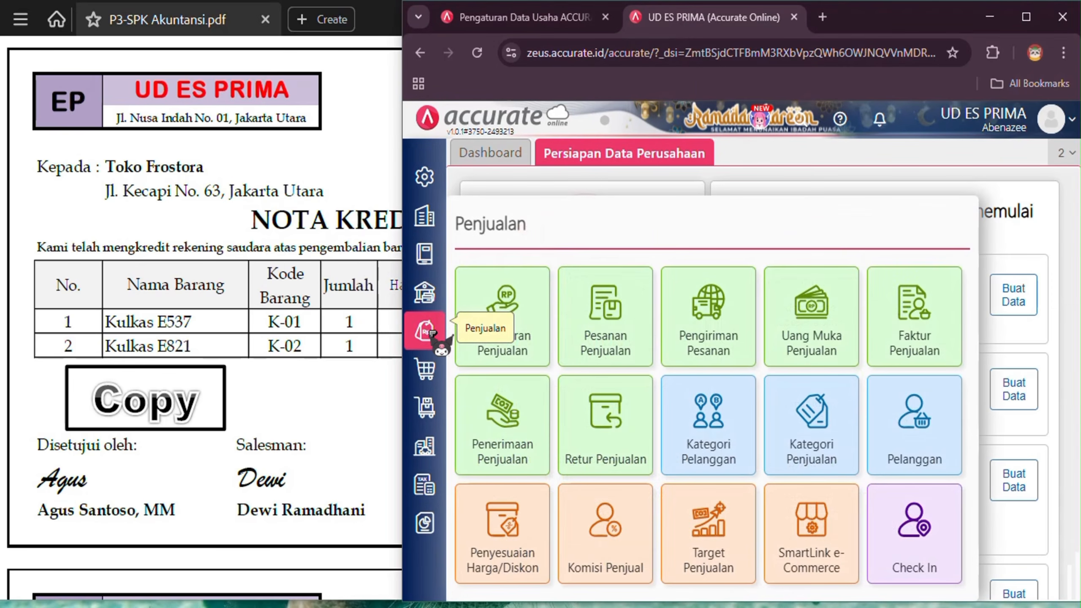
pyautogui.click(637, 406)
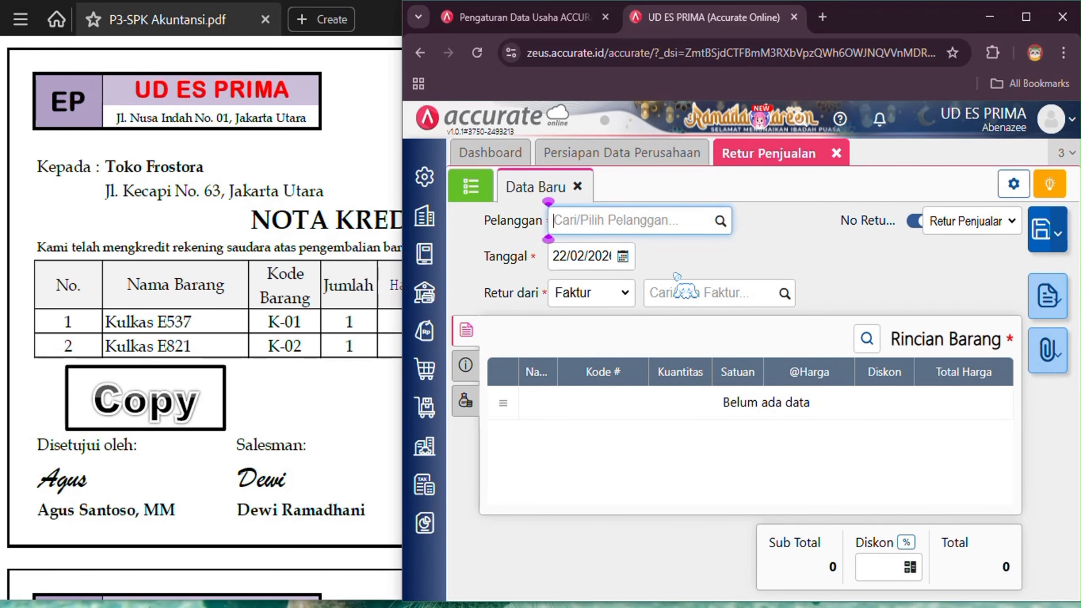
pyautogui.write('fr')
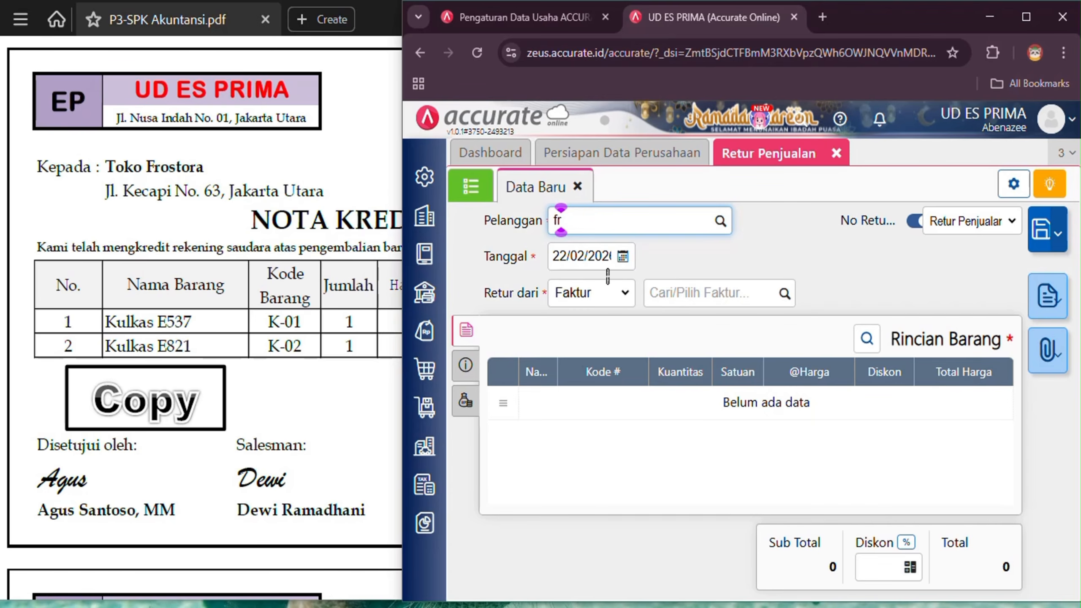
pyautogui.click(631, 273)
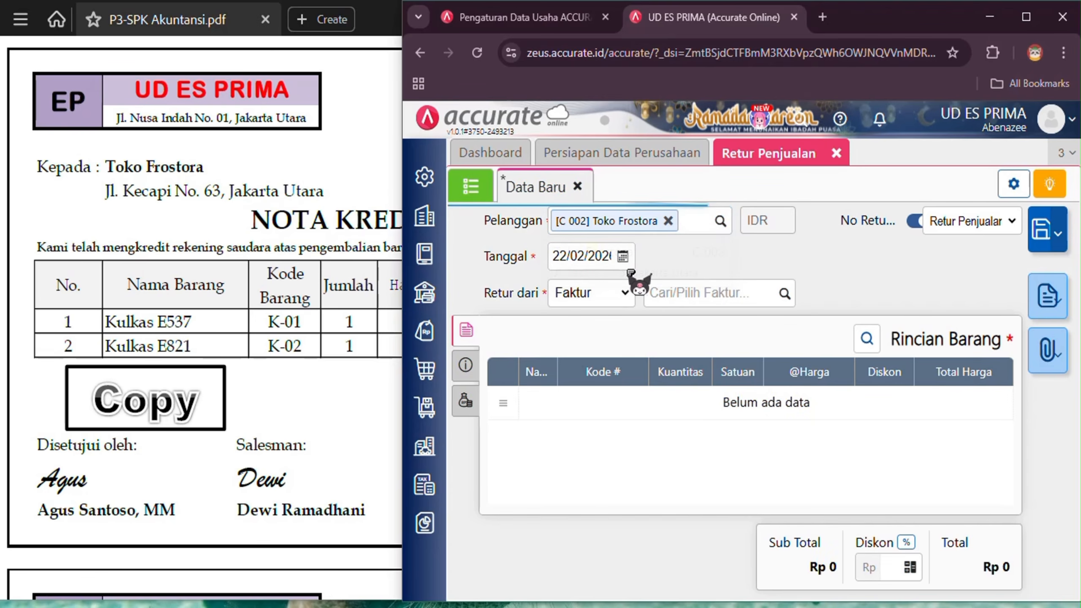
# Date the sales return 08/12/2025 and select invoice (Faktur) 01/SJ as its source.
pyautogui.click(560, 257)
pyautogui.click(376, 157)
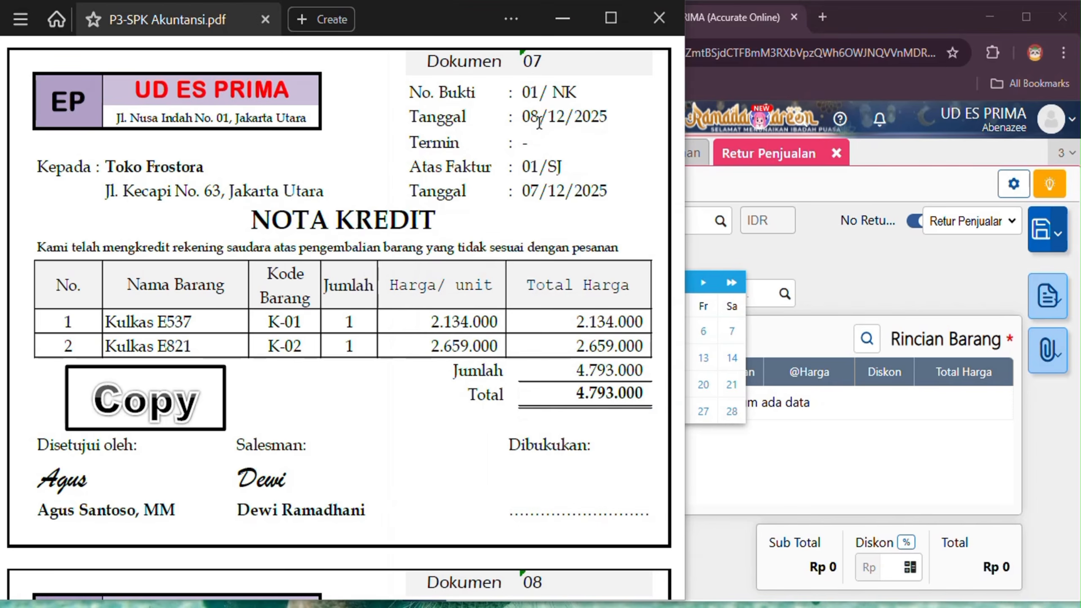
pyautogui.click(883, 250)
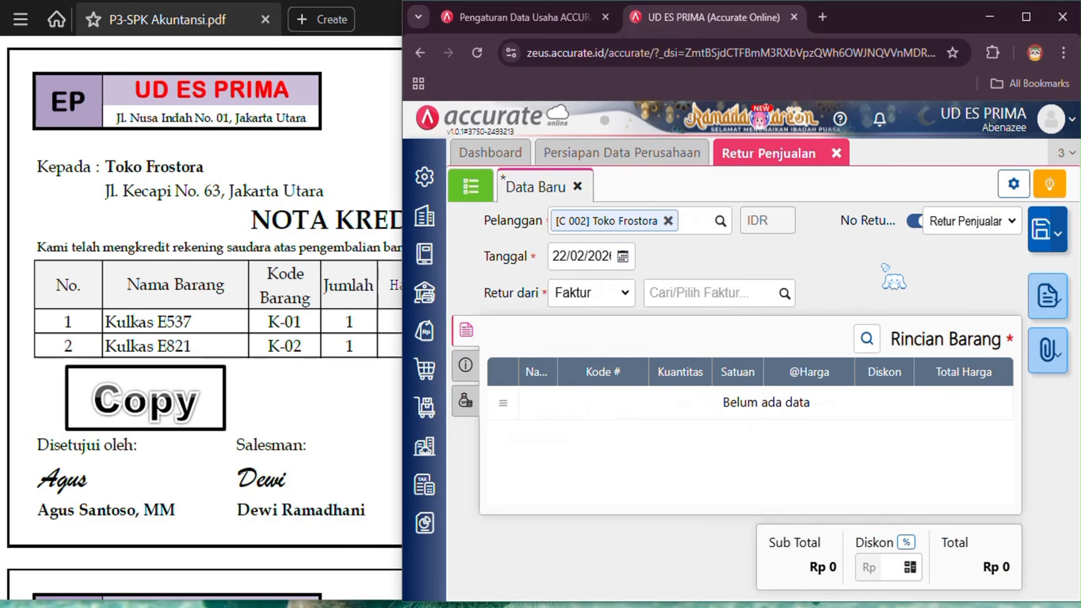
pyautogui.click(594, 256)
pyautogui.write('08/1')
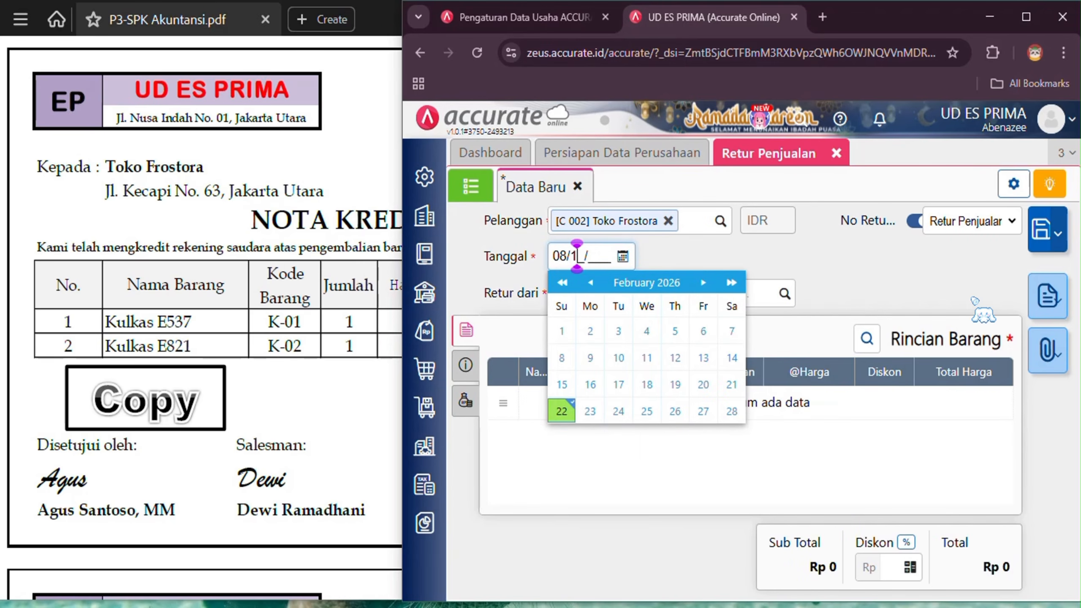
pyautogui.write('2/2025')
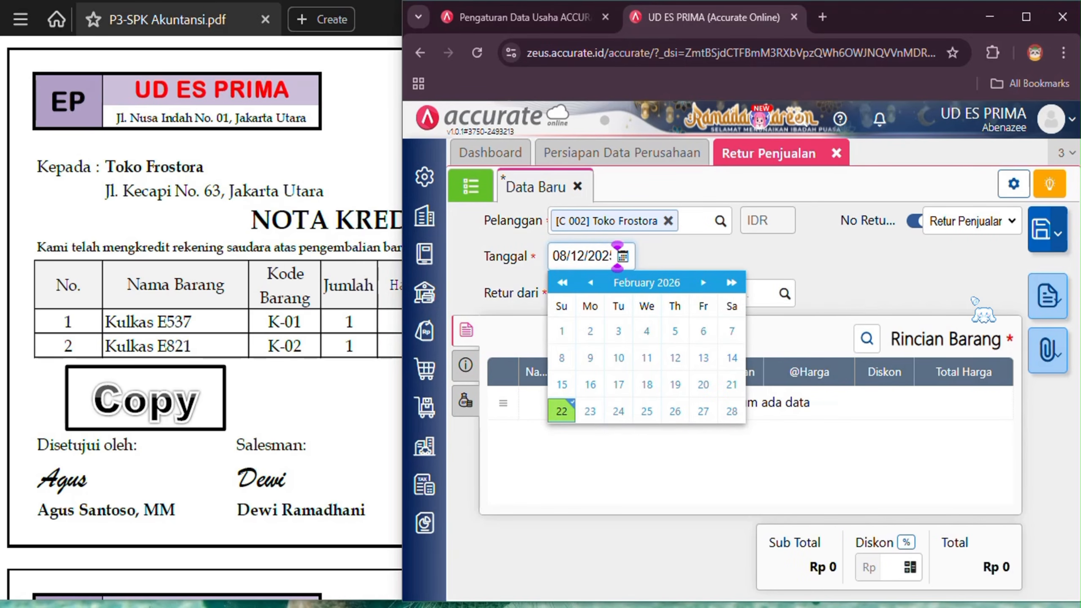
pyautogui.click(940, 277)
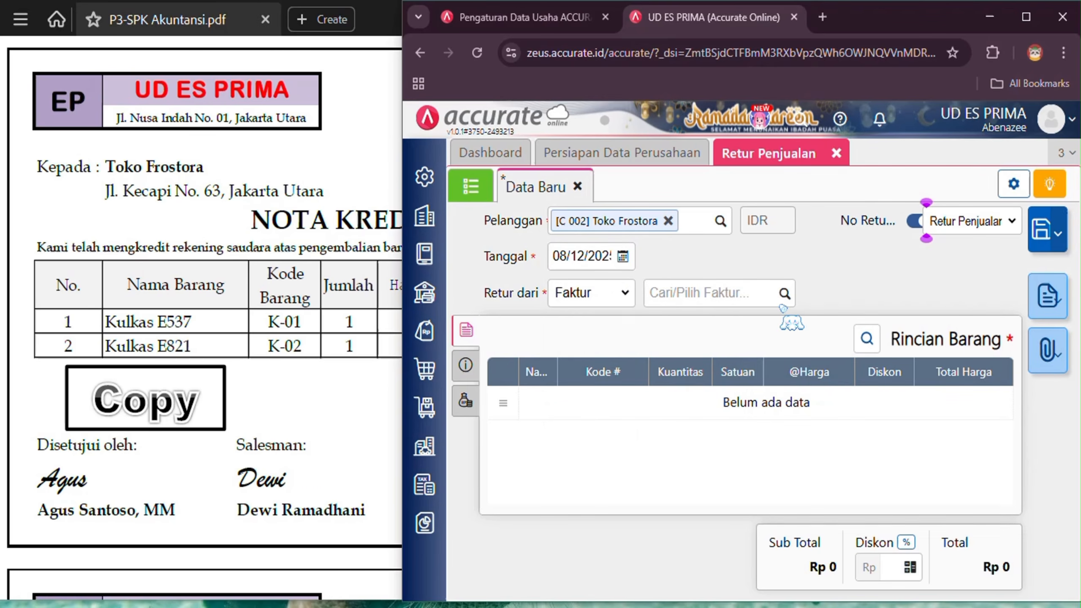
pyautogui.click(784, 293)
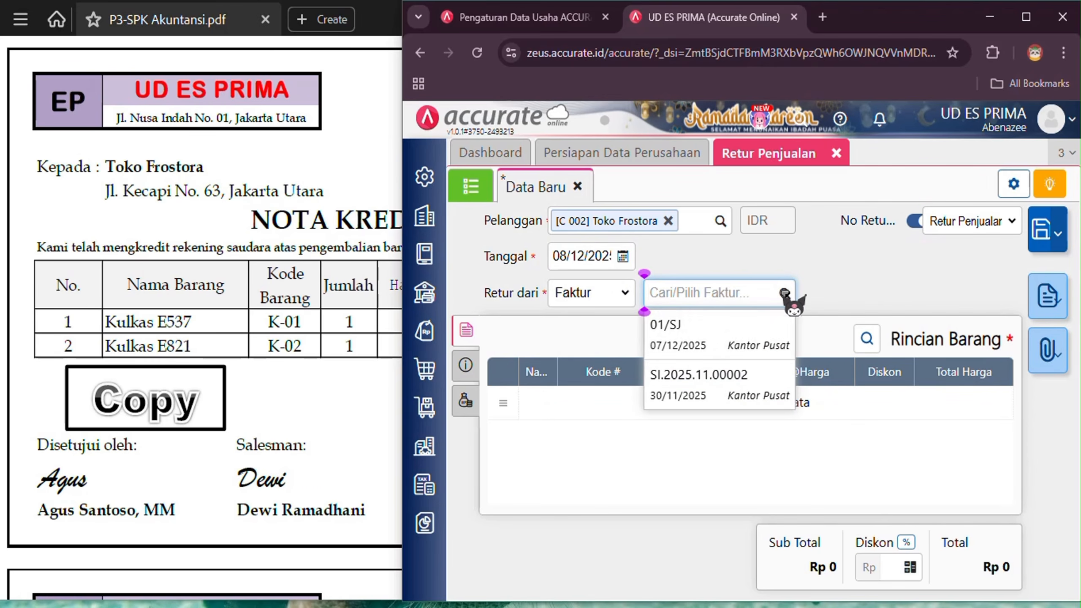
pyautogui.click(773, 335)
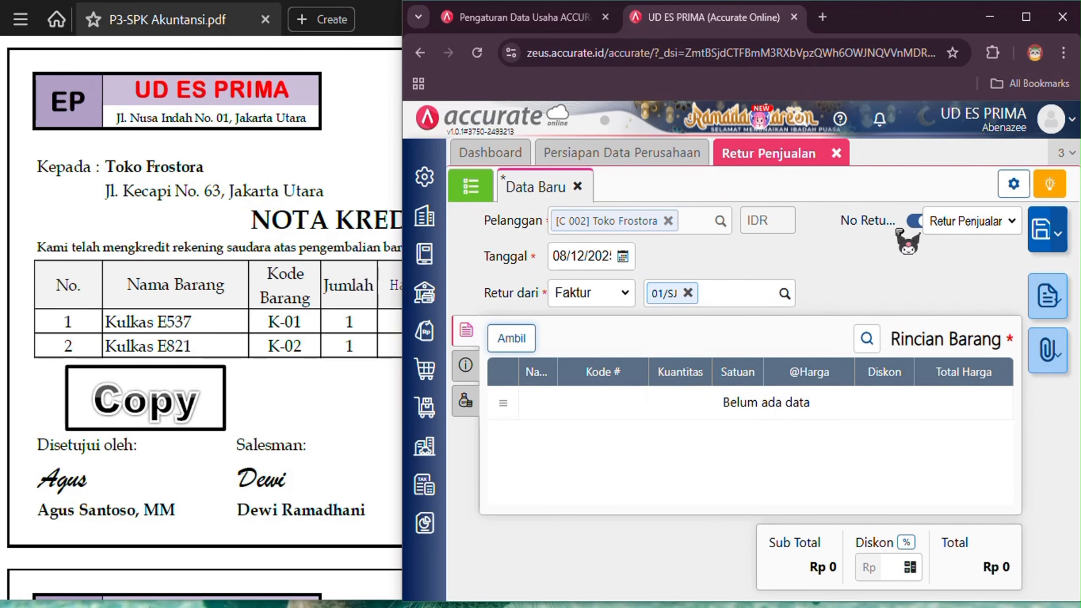
# Turn off automatic numbering for the sales return and enter 01/NK as its return number.
pyautogui.click(915, 221)
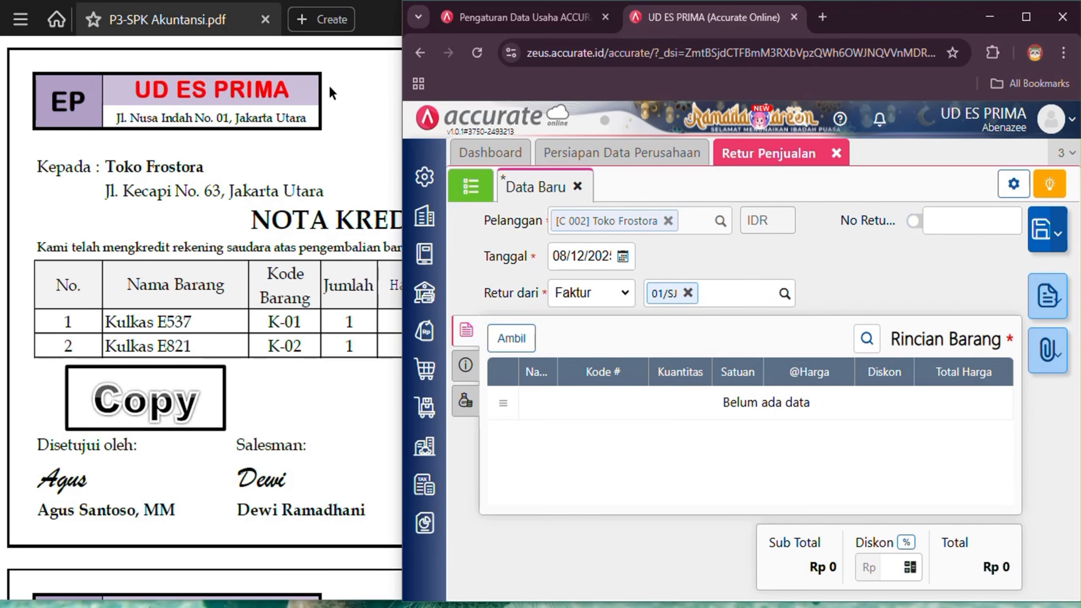
pyautogui.click(362, 124)
pyautogui.click(944, 219)
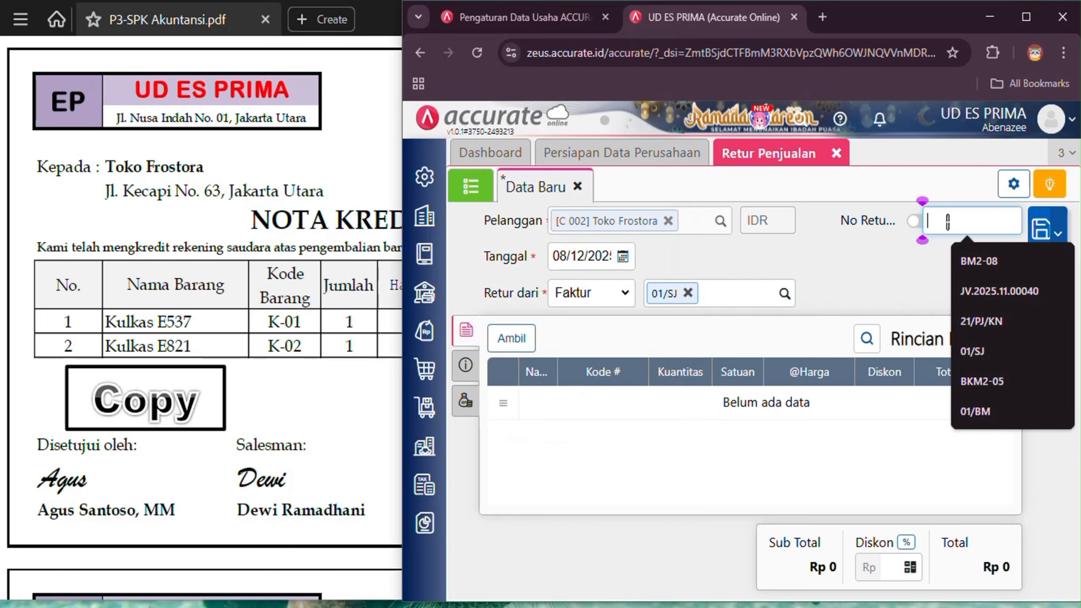
pyautogui.click(364, 134)
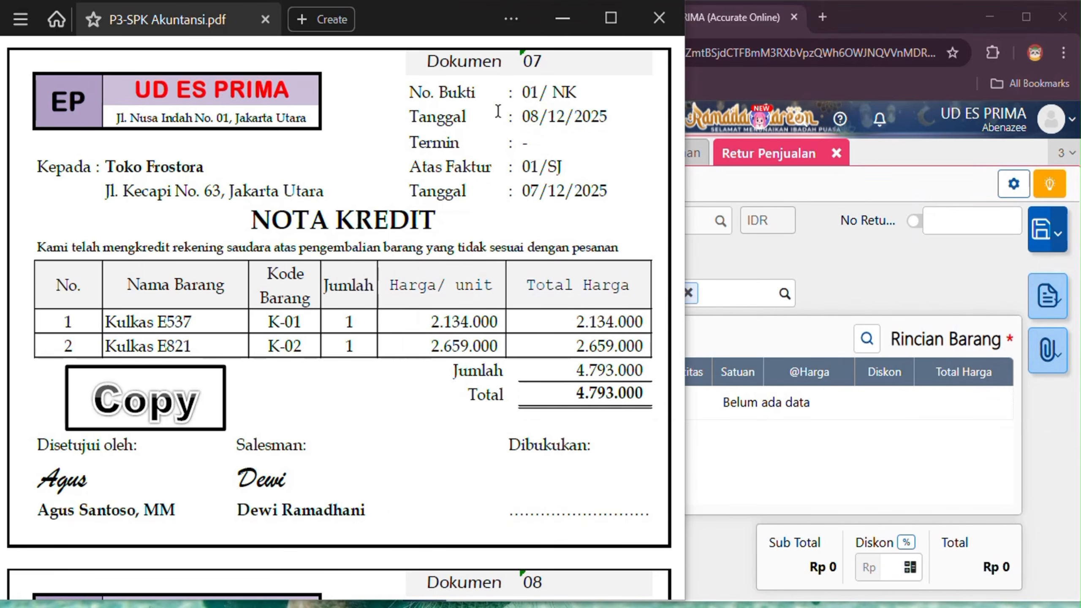
pyautogui.click(948, 219)
pyautogui.write('01')
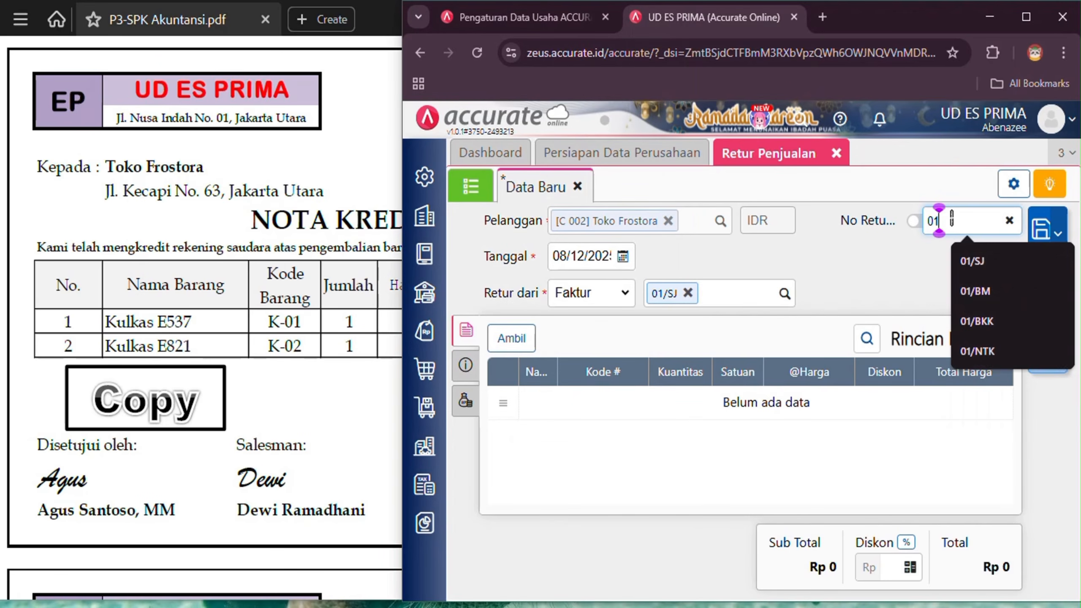
pyautogui.write('/NK')
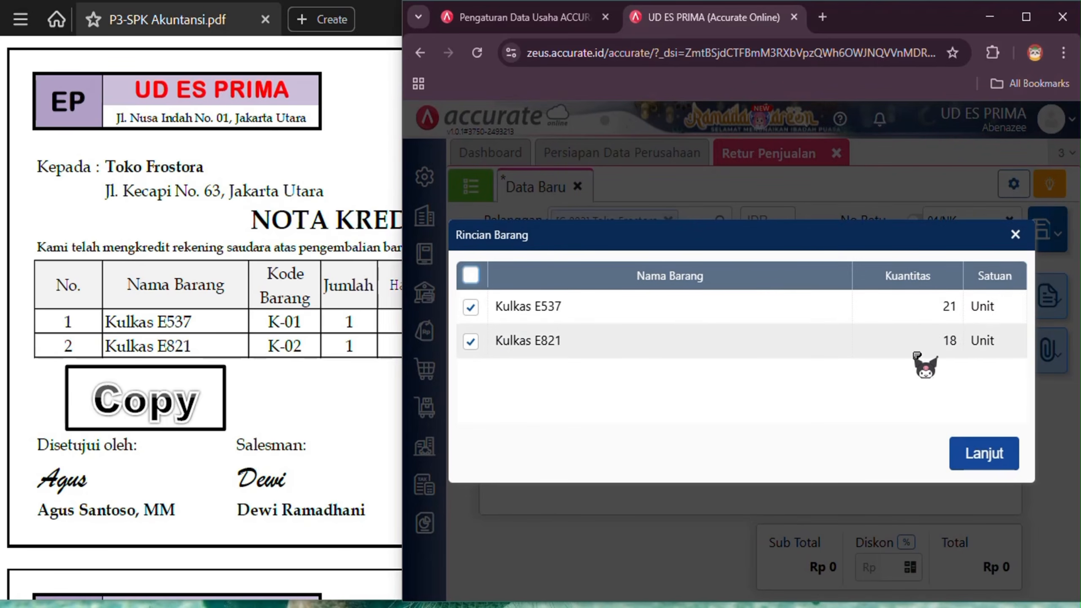
# Bring Kulkas E537 and Kulkas E821 in from the invoice, and set the Kulkas E537 quantity to 1.
pyautogui.click(1003, 459)
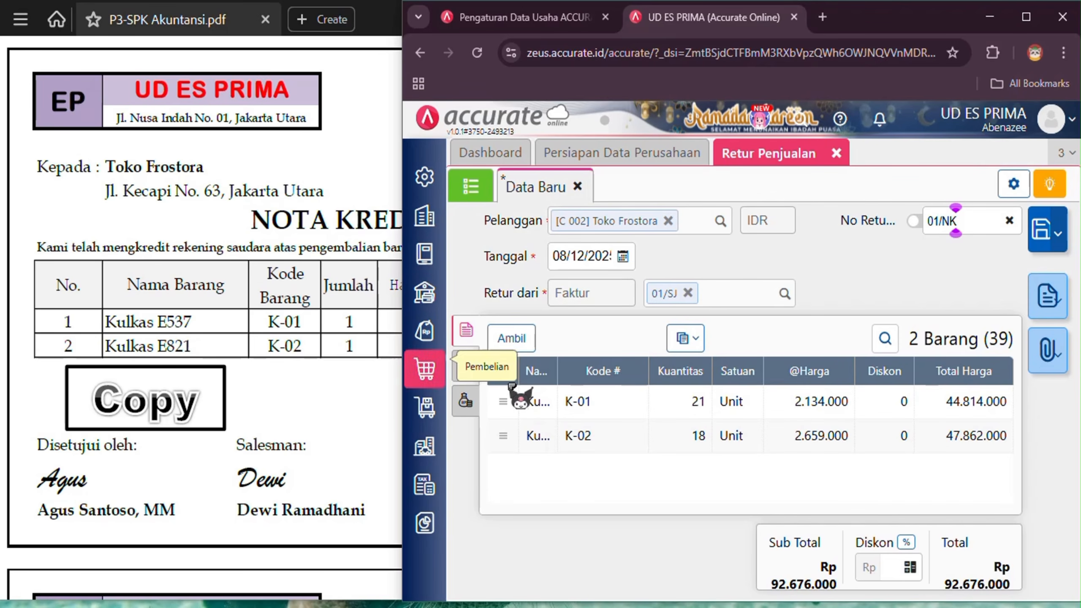
pyautogui.click(681, 409)
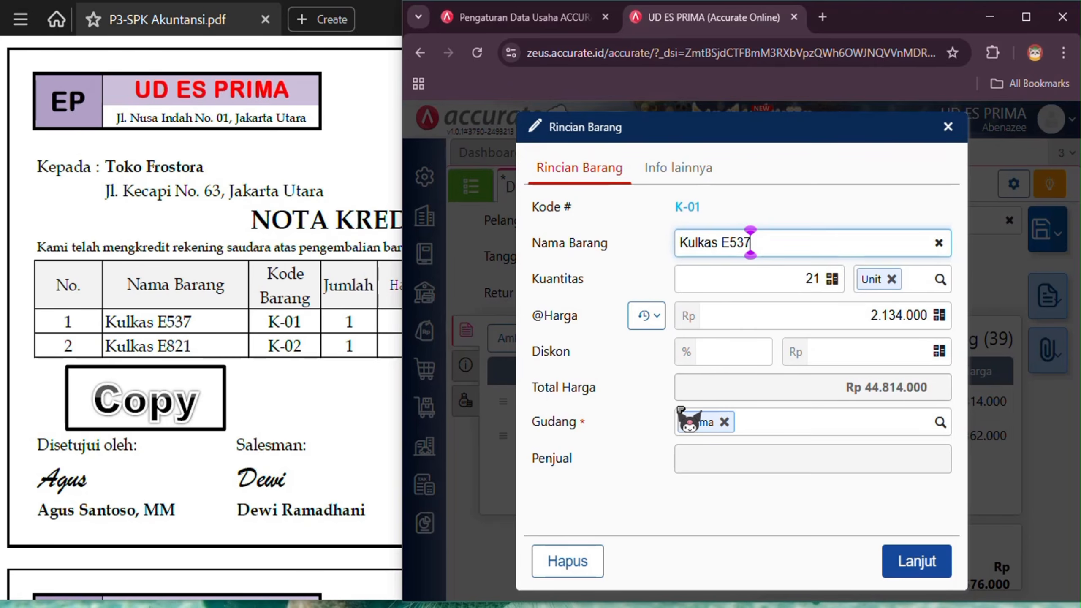
pyautogui.click(805, 279)
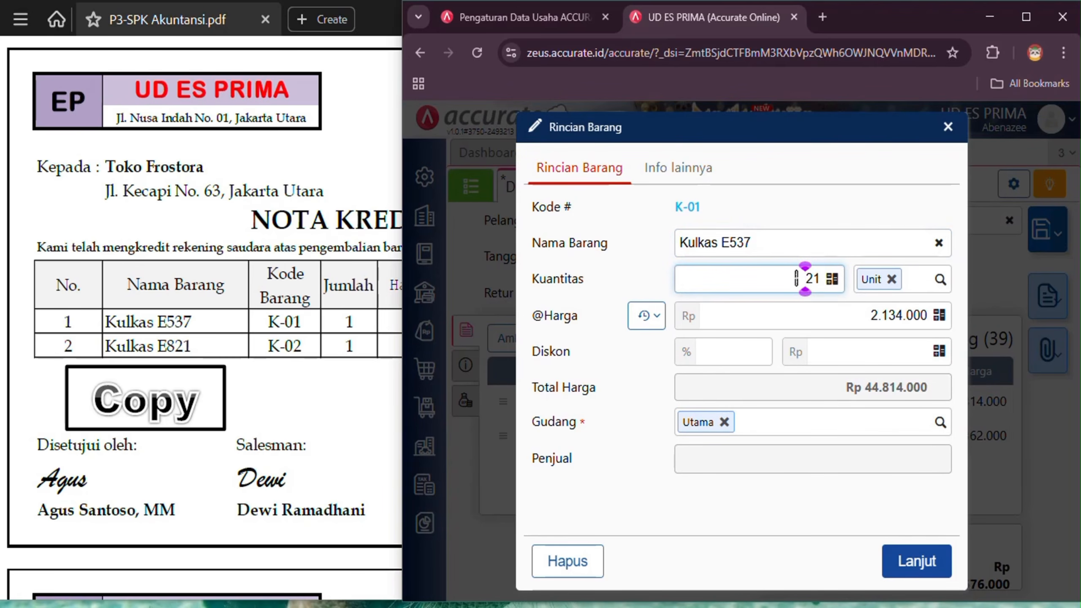
pyautogui.press('Delete')
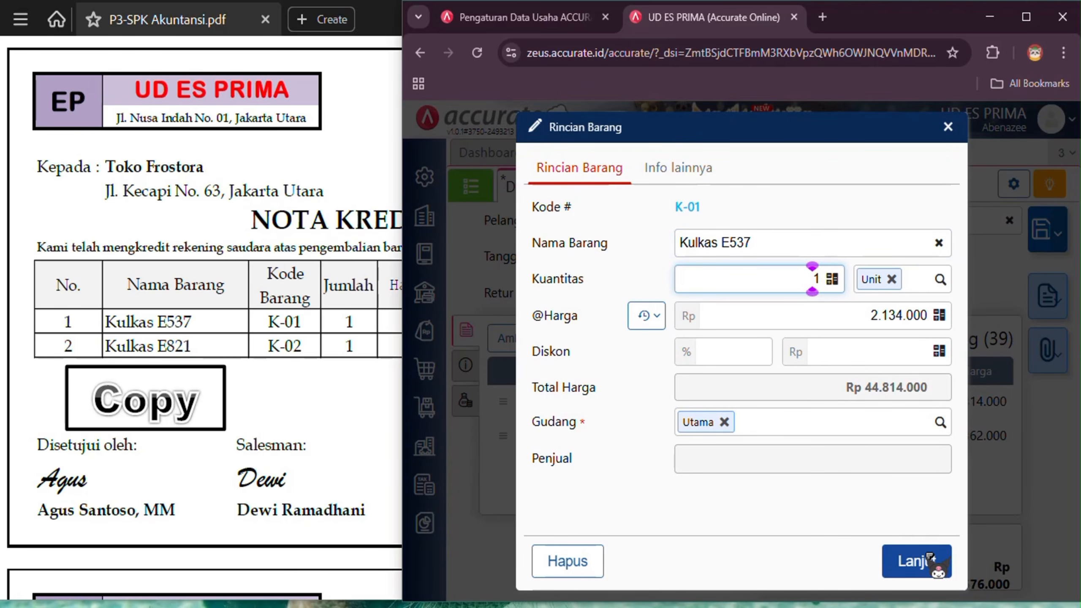
pyautogui.click(917, 561)
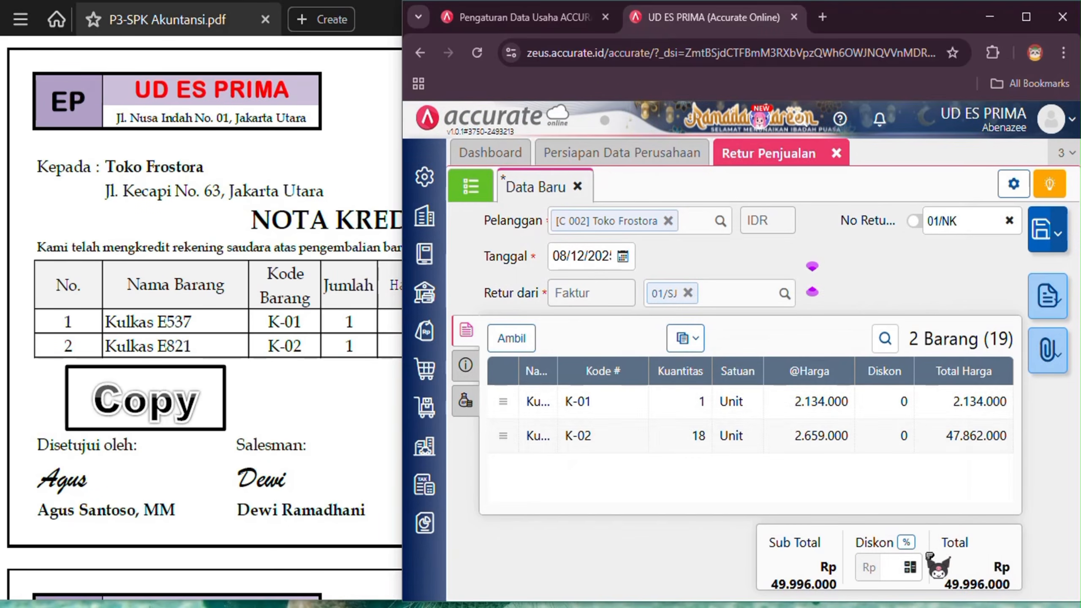
# Set the Kulkas E821 quantity to 1 and compare the return's total with the credit note.
pyautogui.click(626, 437)
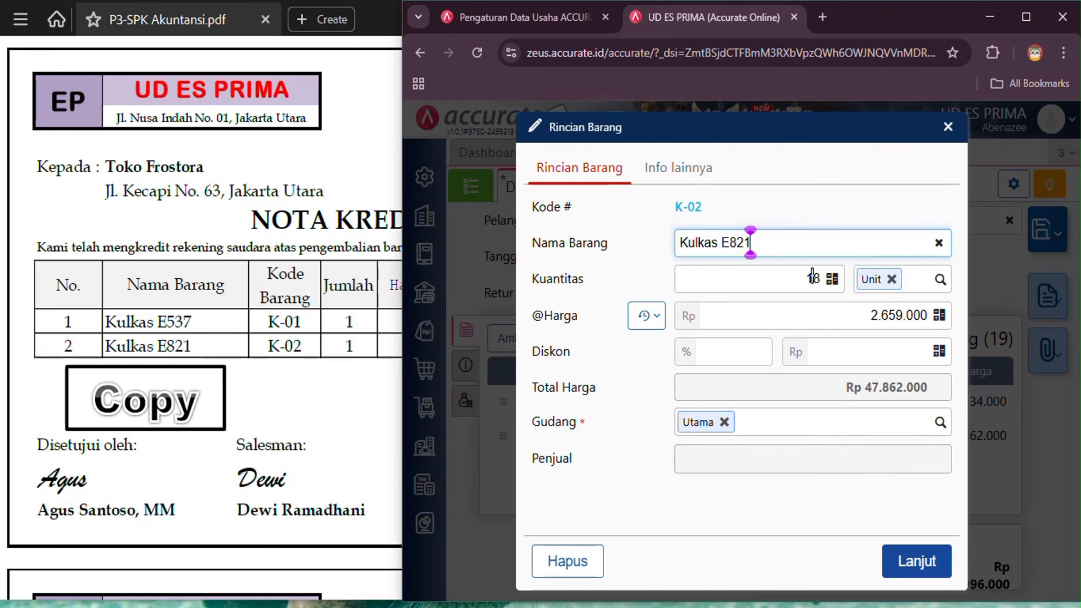
pyautogui.click(813, 280)
pyautogui.press('BackSpace')
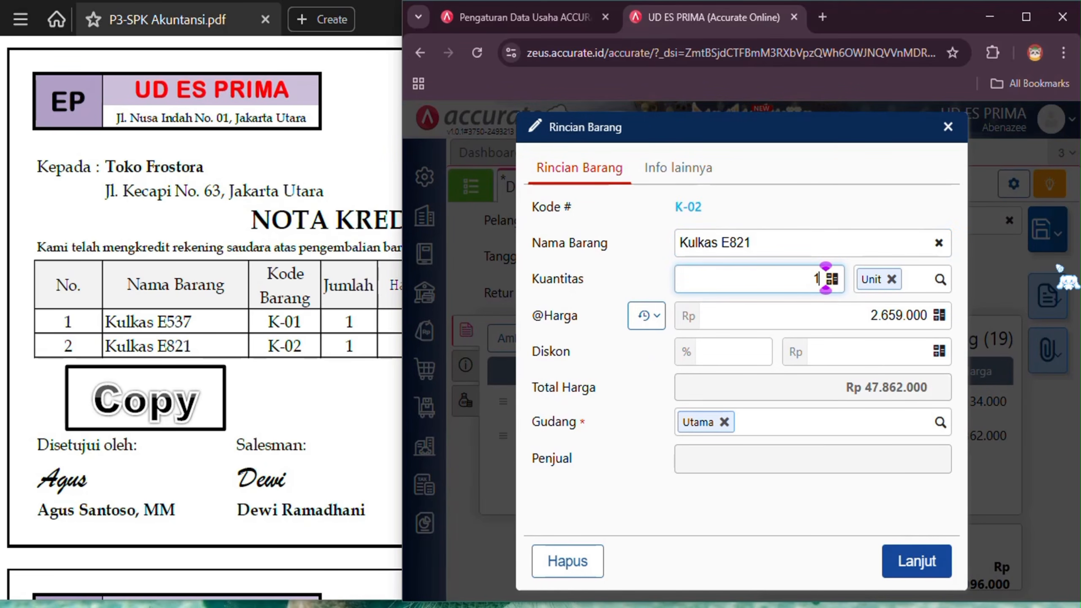
pyautogui.click(910, 562)
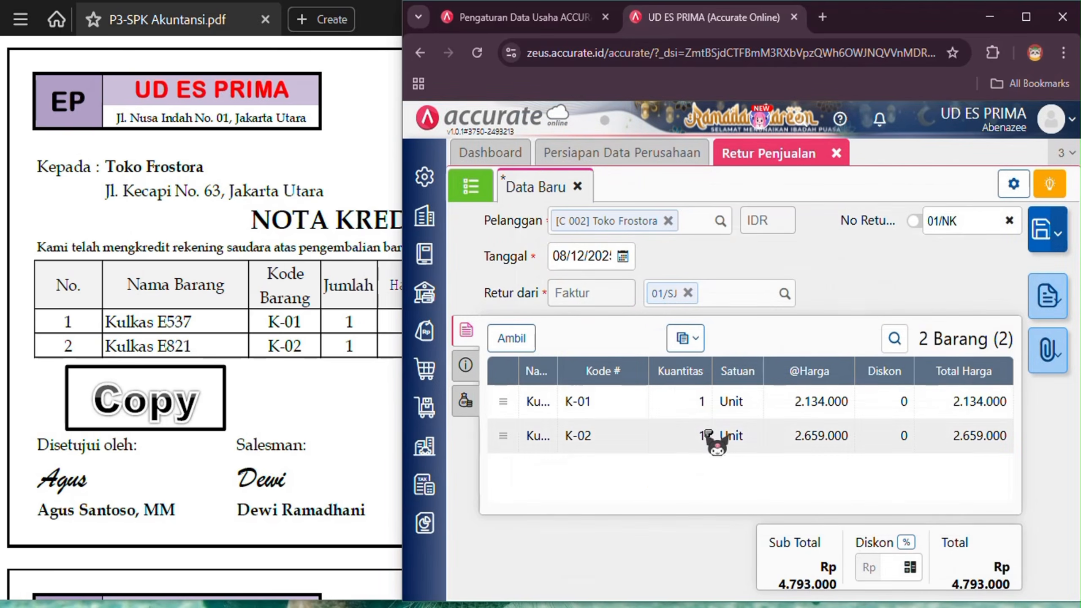
pyautogui.click(334, 409)
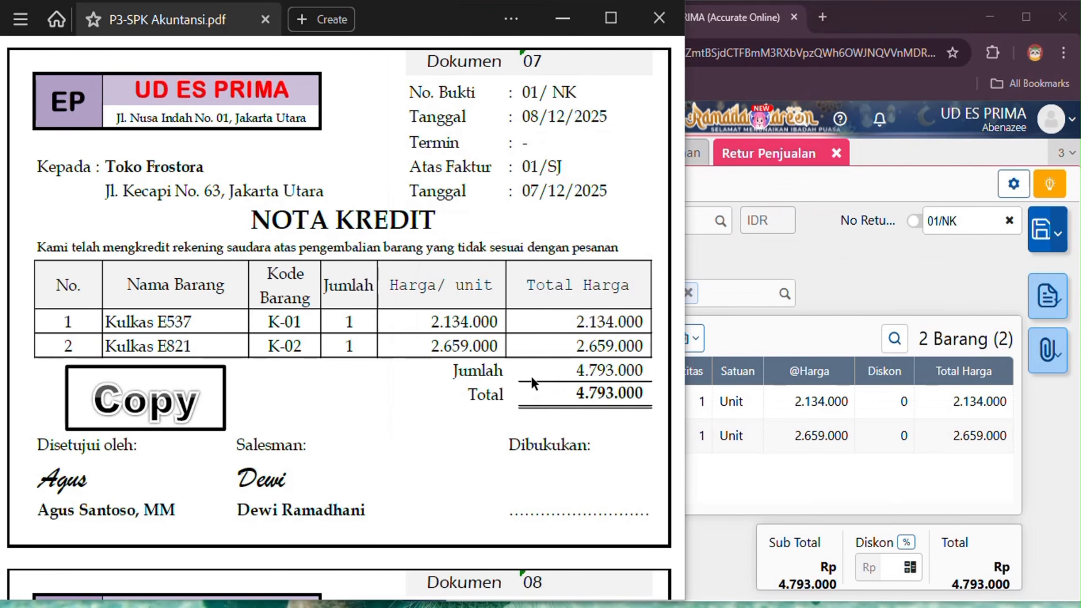
pyautogui.click(837, 478)
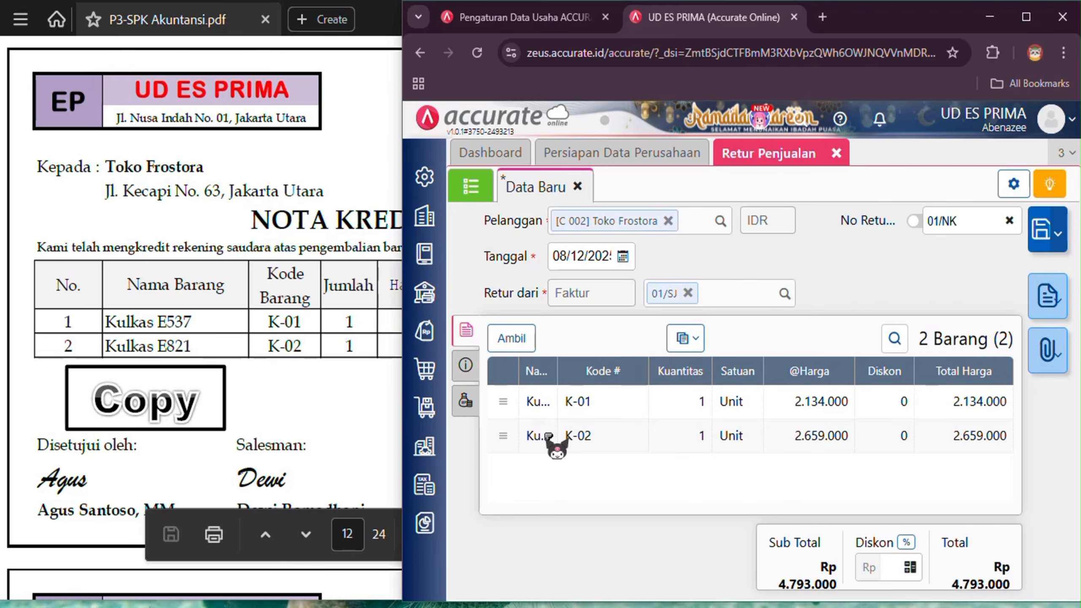
# Enter "Retur penjualan" as the description (Keterangan) in the return's additional information.
pyautogui.click(466, 365)
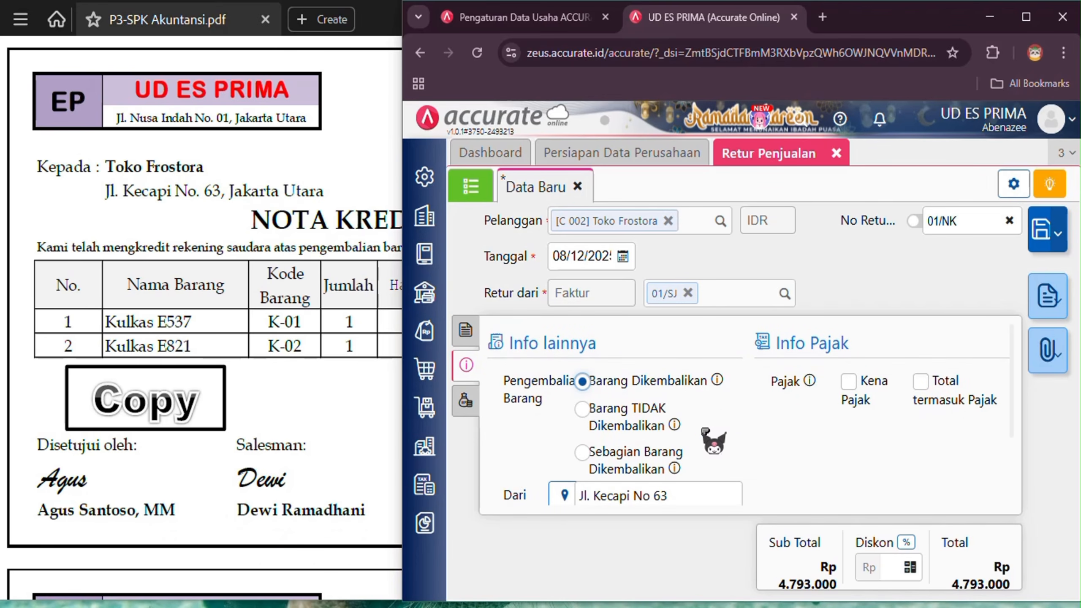
pyautogui.scroll(-3, 713, 441)
pyautogui.click(685, 465)
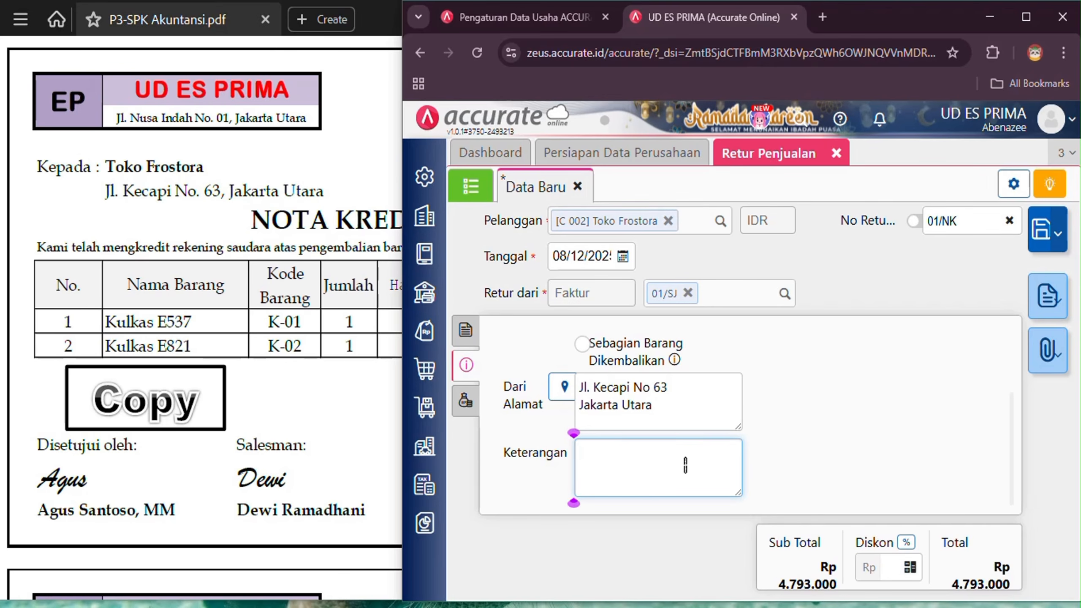
pyautogui.write('Retur en')
pyautogui.press('BackSpace')
pyautogui.press('BackSpace')
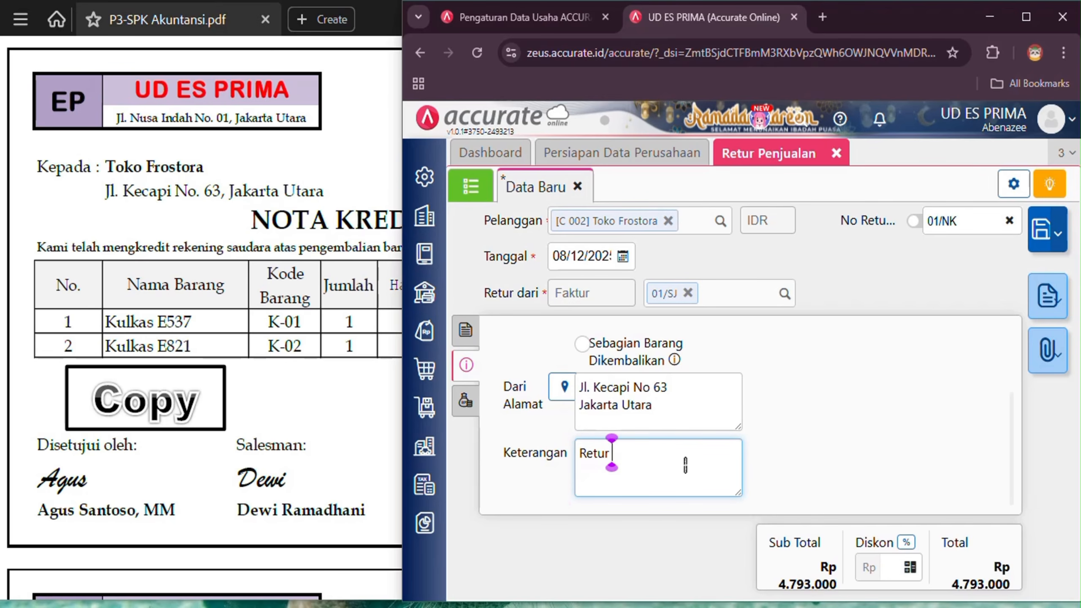
pyautogui.write('penjualan')
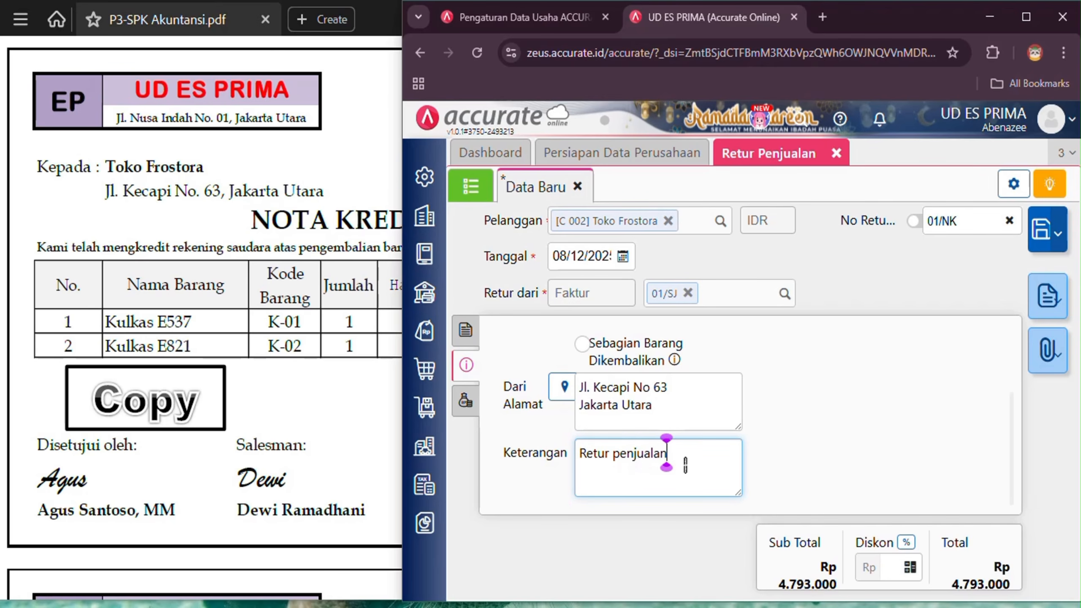
# Check the return's other costs (Biaya Lainnya) and save the sales return.
pyautogui.click(466, 401)
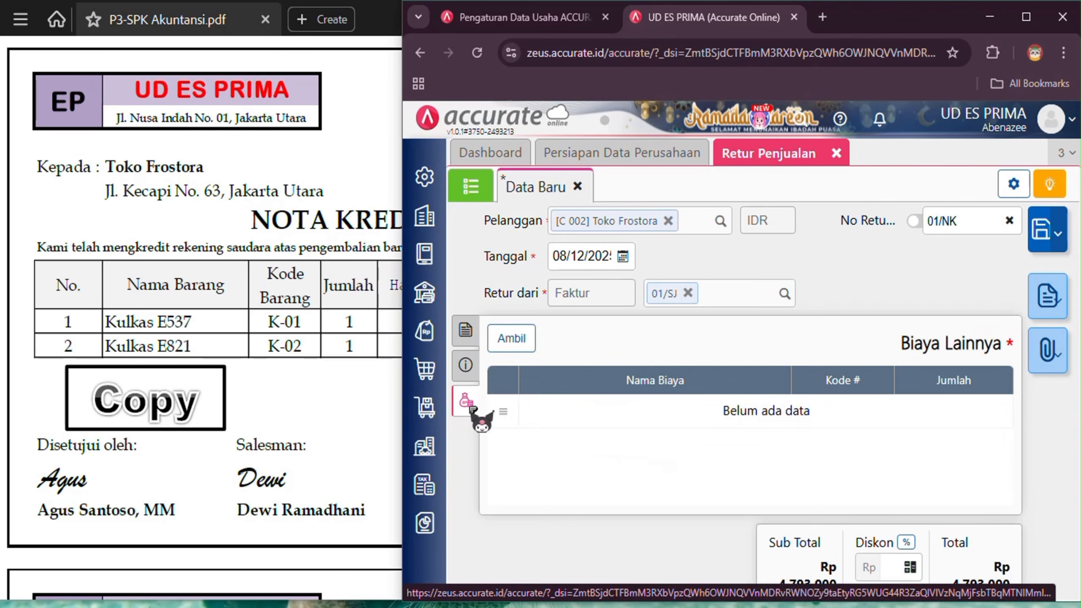
pyautogui.click(358, 396)
pyautogui.click(889, 276)
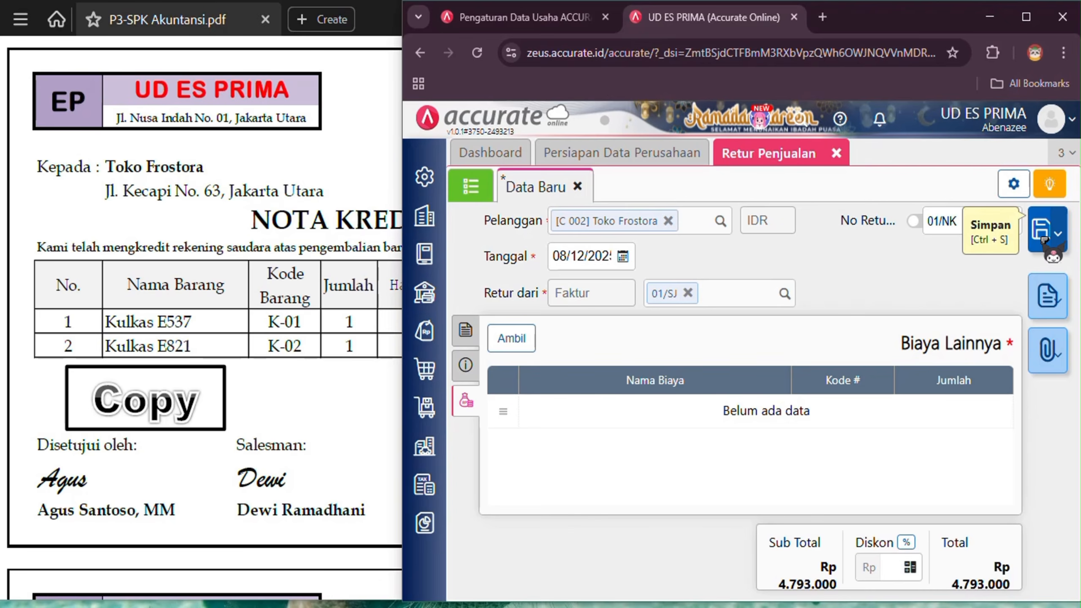
pyautogui.click(1042, 240)
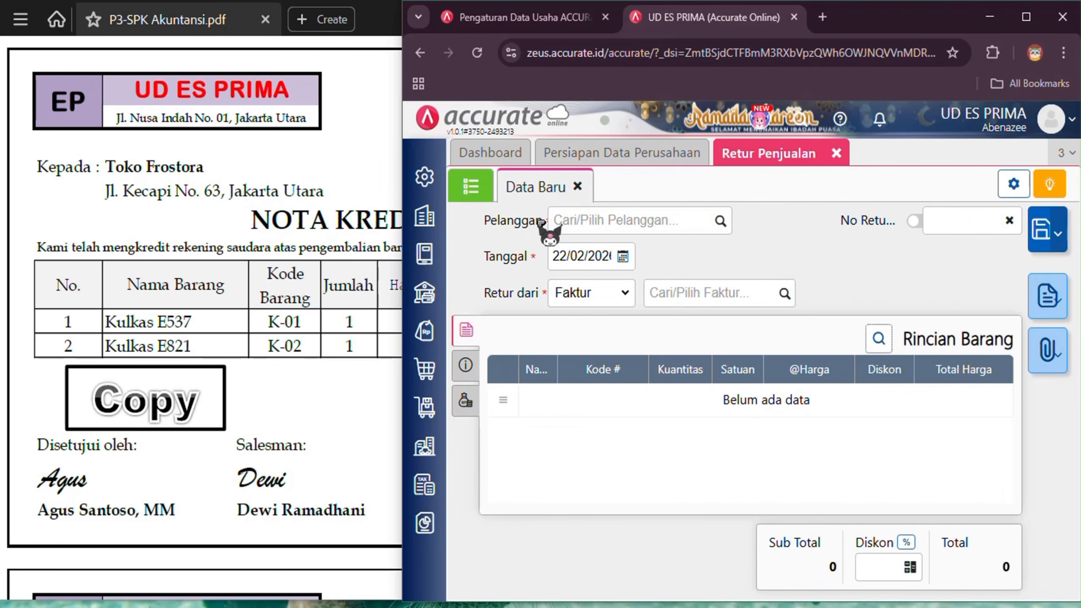
# Open the saved sales return 01/NK from the list and compare its journal details (Rincian Jurnal) with the credit note, then close the return.
pyautogui.click(471, 187)
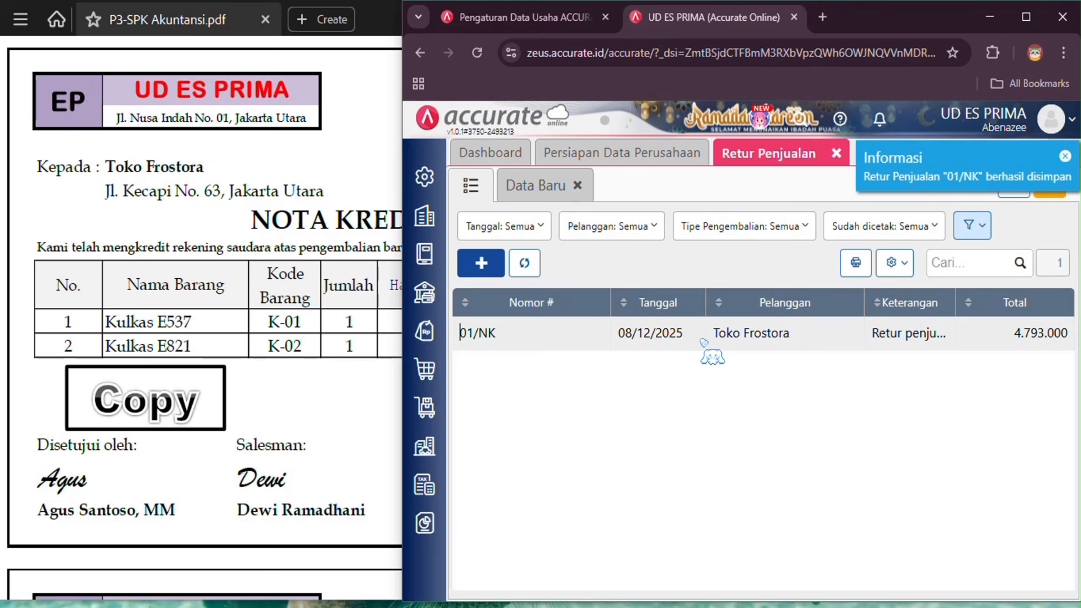
pyautogui.click(703, 342)
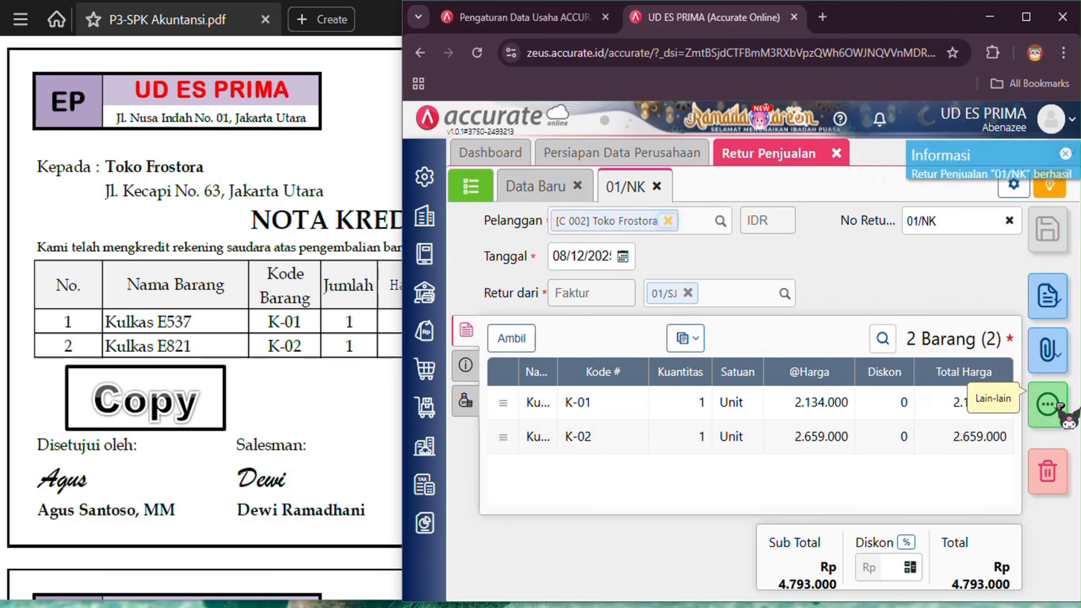
pyautogui.click(1047, 404)
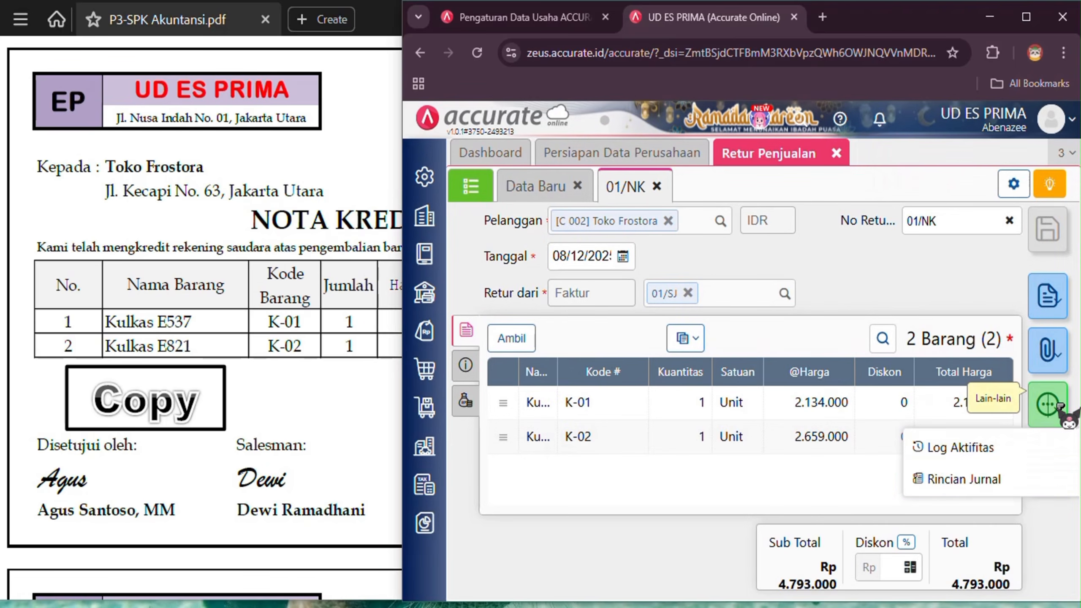
pyautogui.click(988, 480)
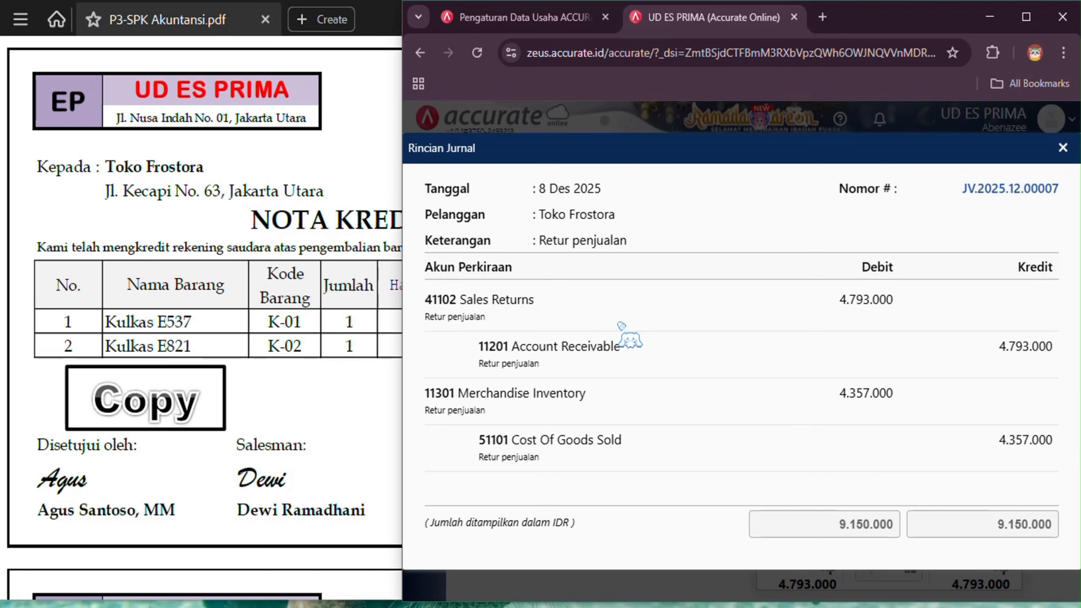
pyautogui.click(348, 399)
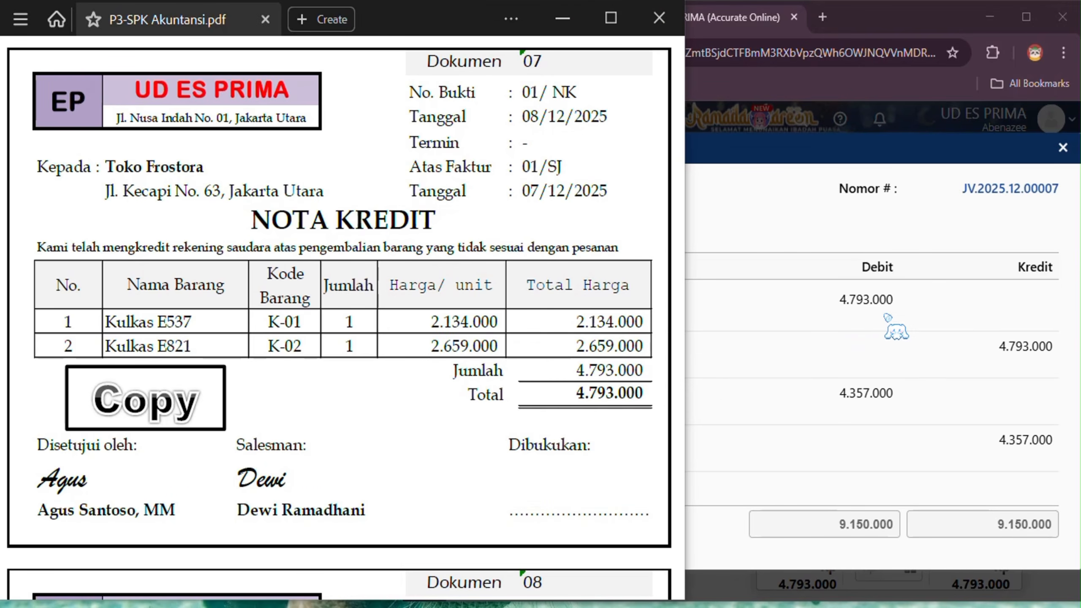
pyautogui.click(906, 353)
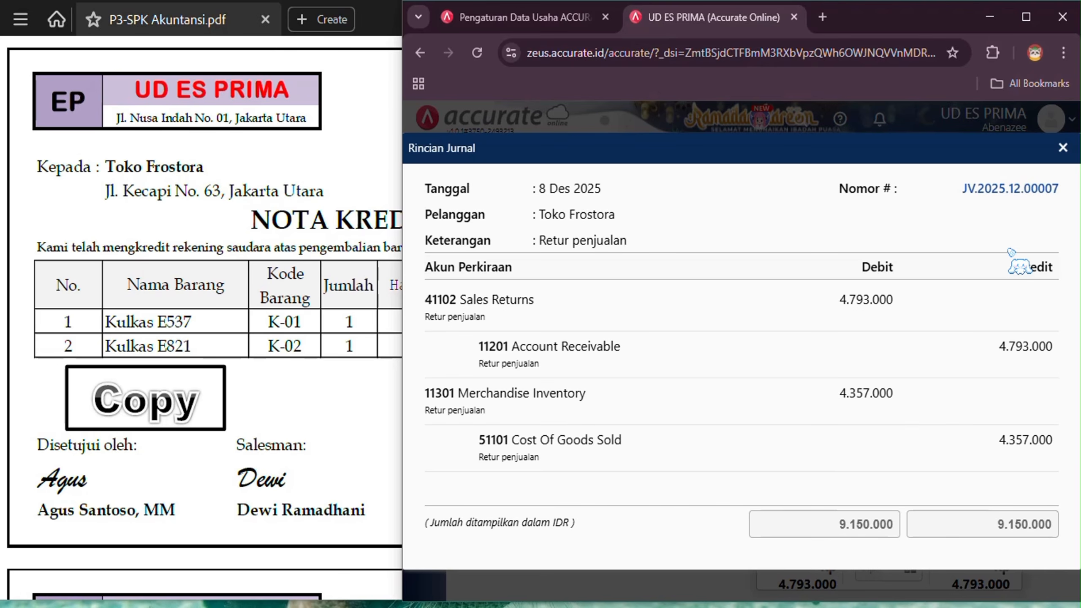
pyautogui.click(1065, 148)
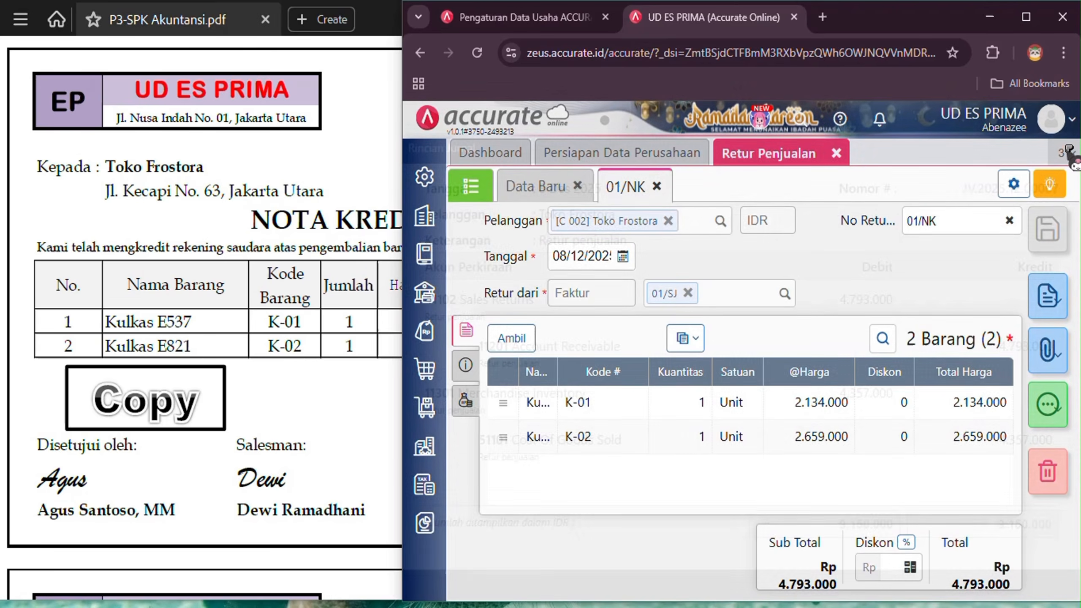
pyautogui.click(837, 153)
# Switch to the source document PDF and read the petty cash voucher (Voucher Kas Kecil) in Dokumen 08.
pyautogui.click(359, 147)
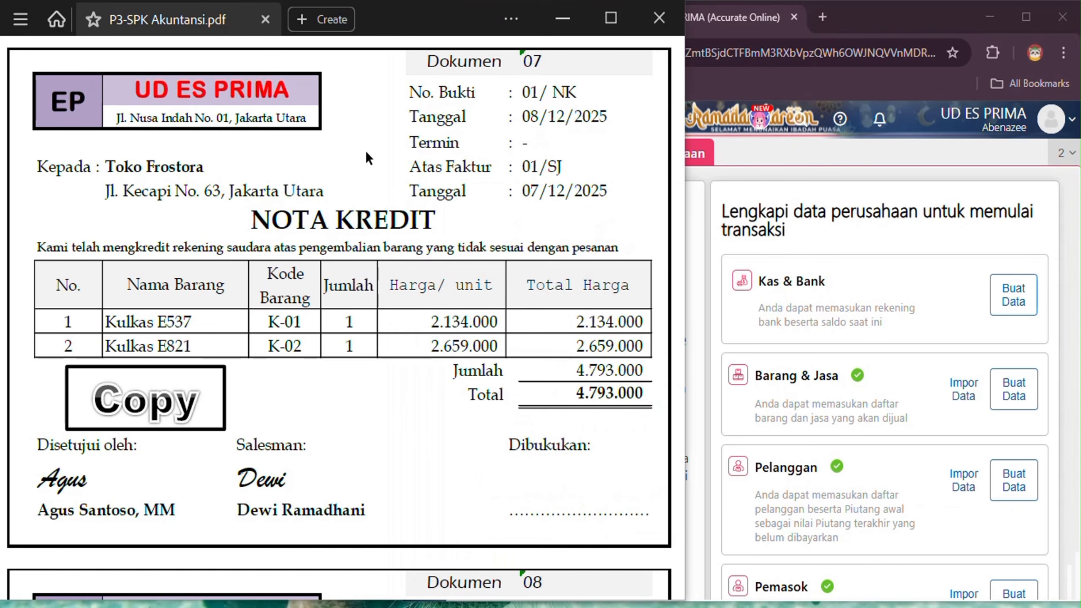
pyautogui.scroll(-10, 365, 150)
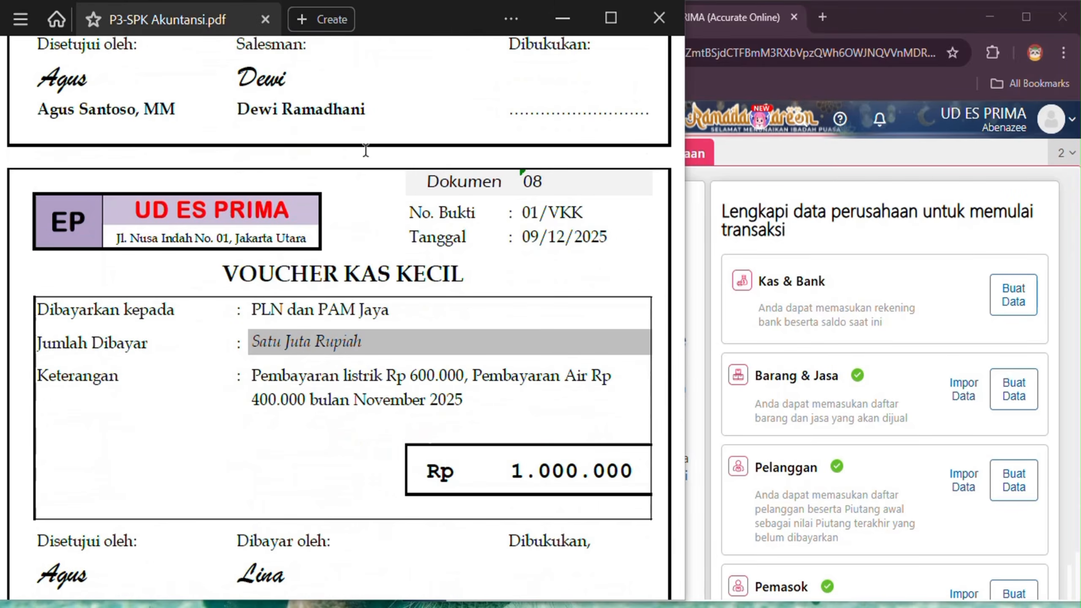
pyautogui.scroll(-2, 365, 150)
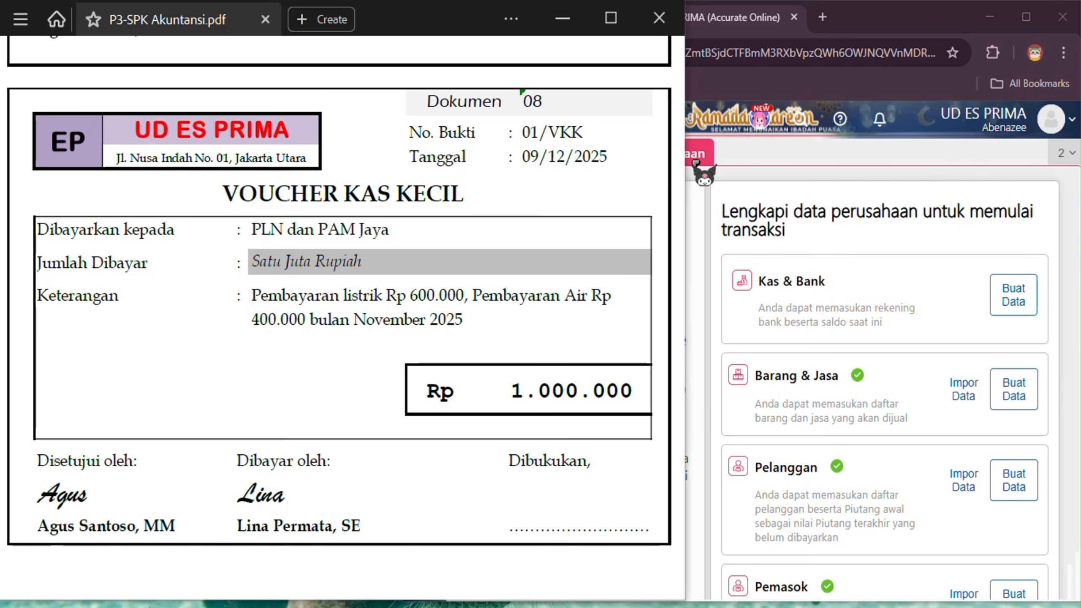
# Switch to Accurate Online and start a new cash and bank payment (Pembayaran) paid from Petty Cash.
pyautogui.click(788, 152)
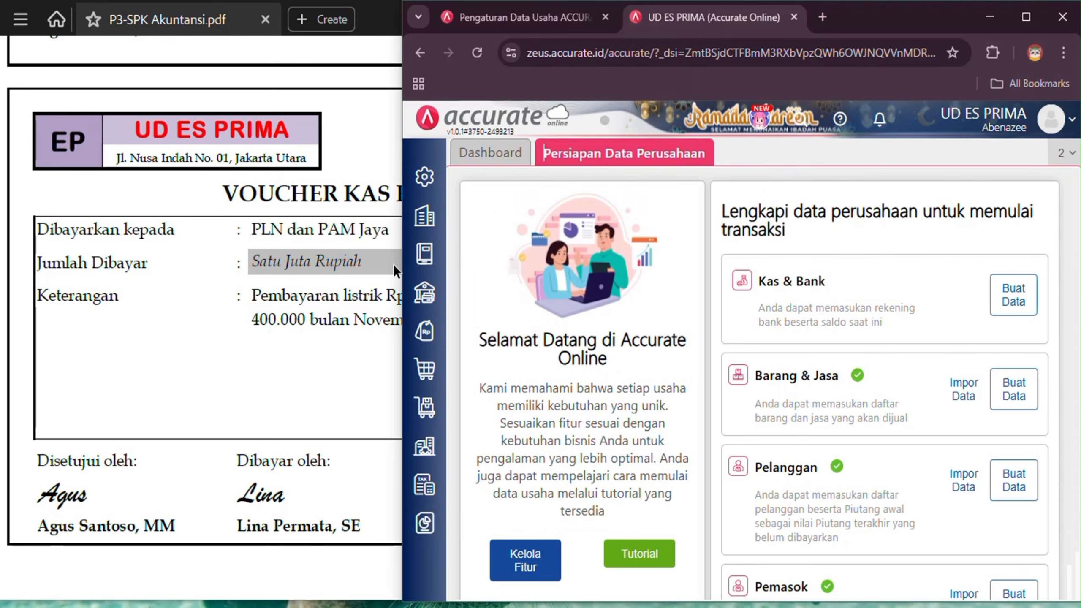
pyautogui.click(430, 303)
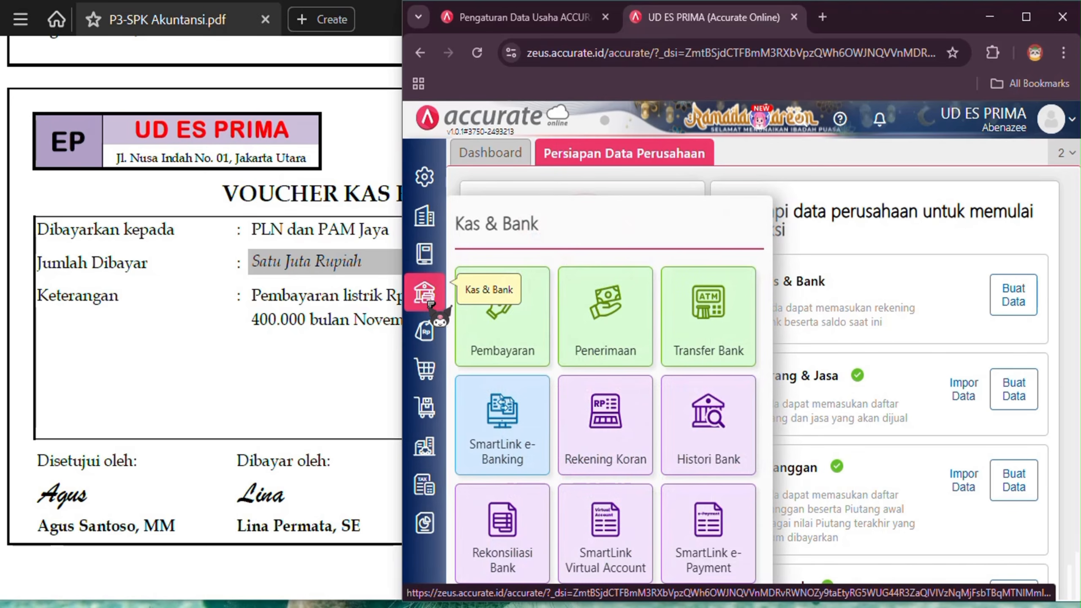
pyautogui.click(521, 310)
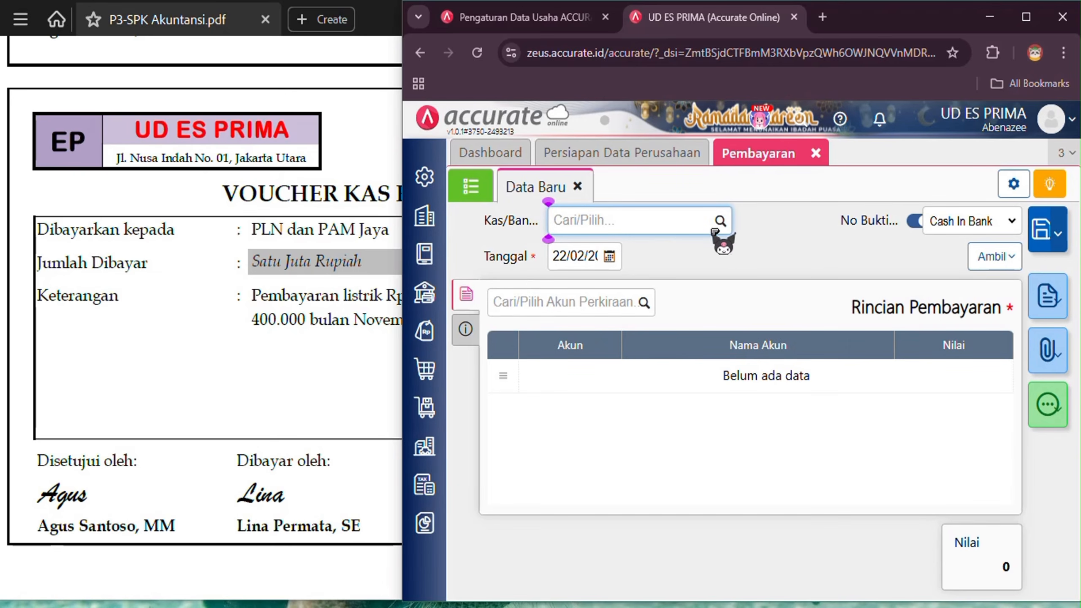
pyautogui.click(720, 221)
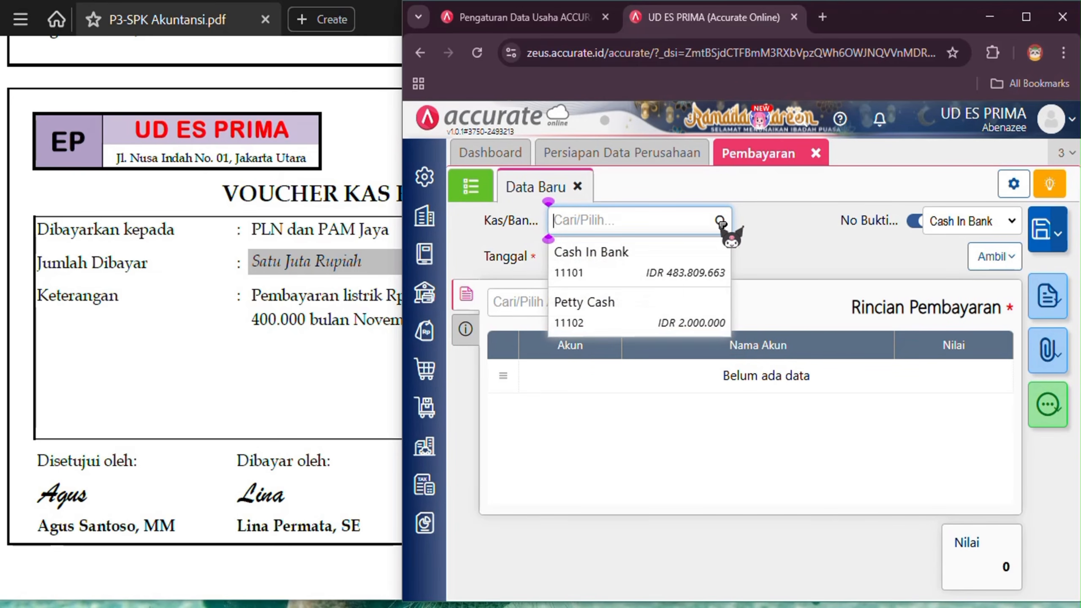
pyautogui.click(663, 317)
# Set the payment date to 09/12/2025, as given on the petty cash voucher.
pyautogui.click(554, 255)
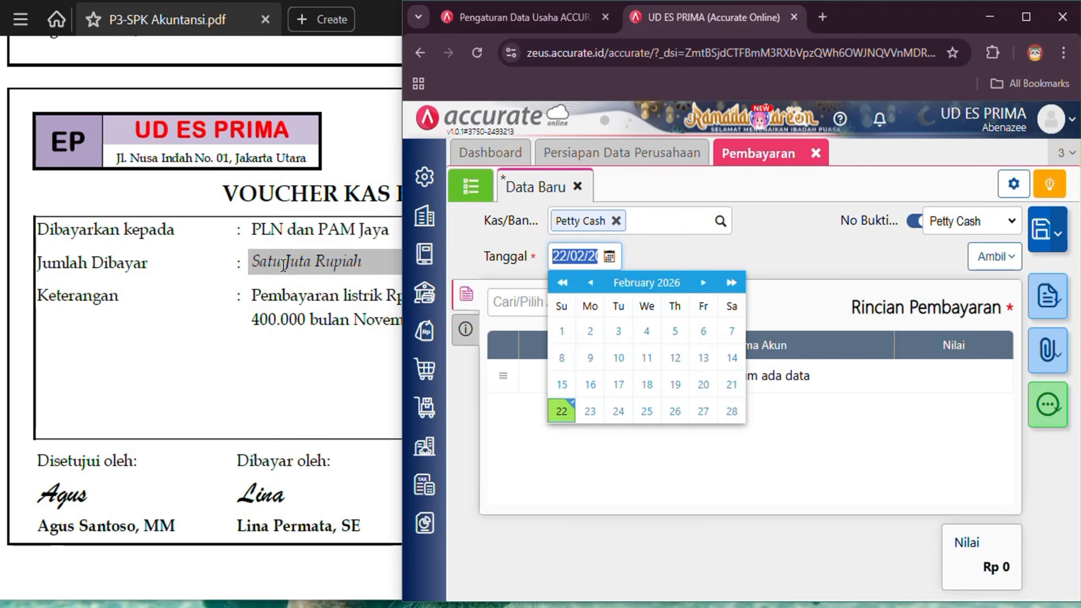
pyautogui.click(186, 184)
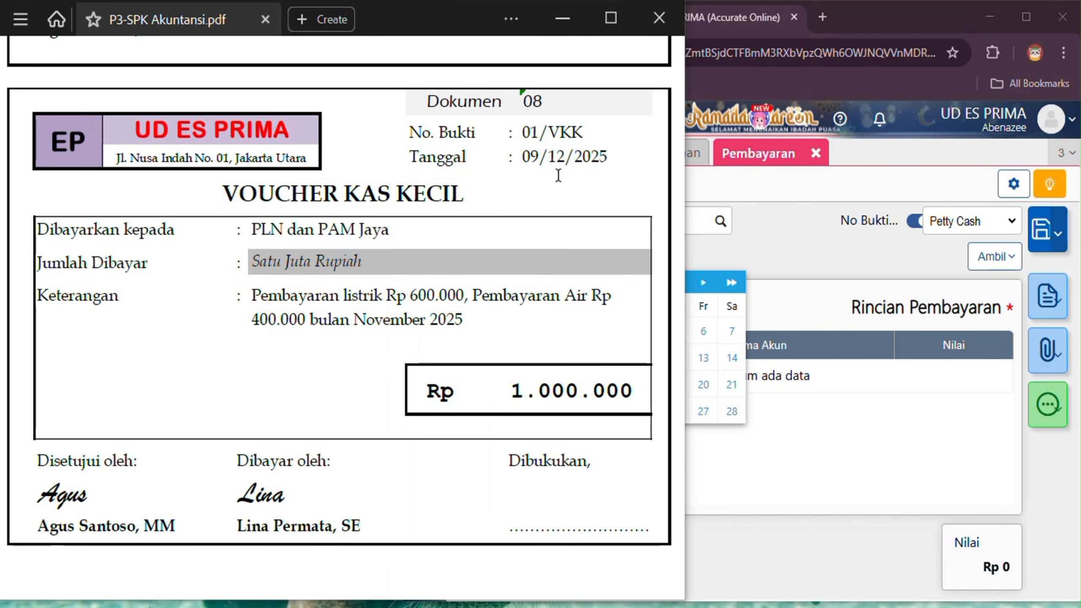
pyautogui.click(771, 247)
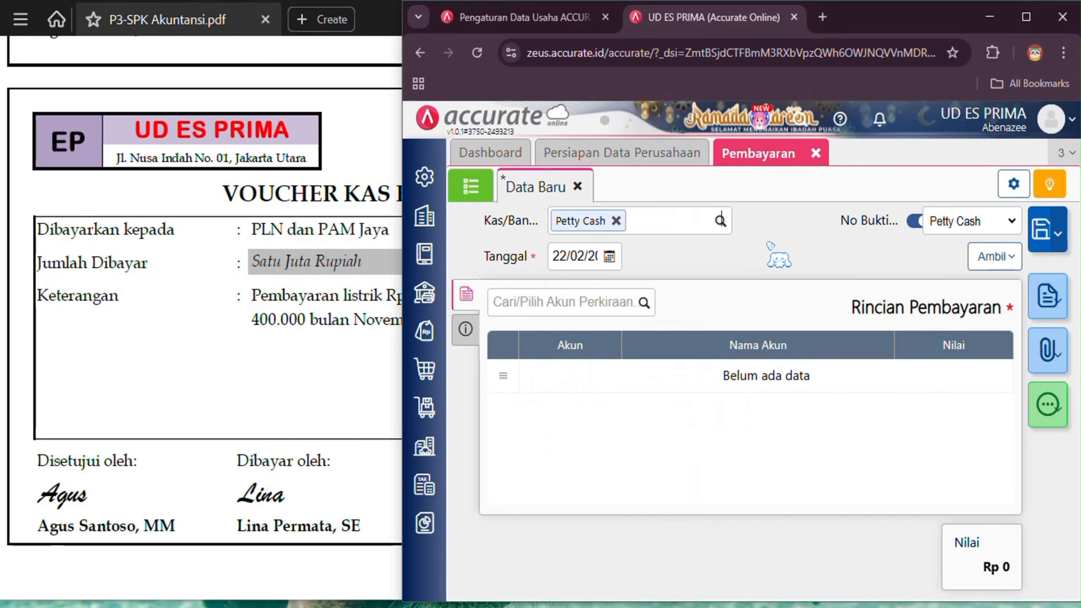
pyautogui.click(575, 256)
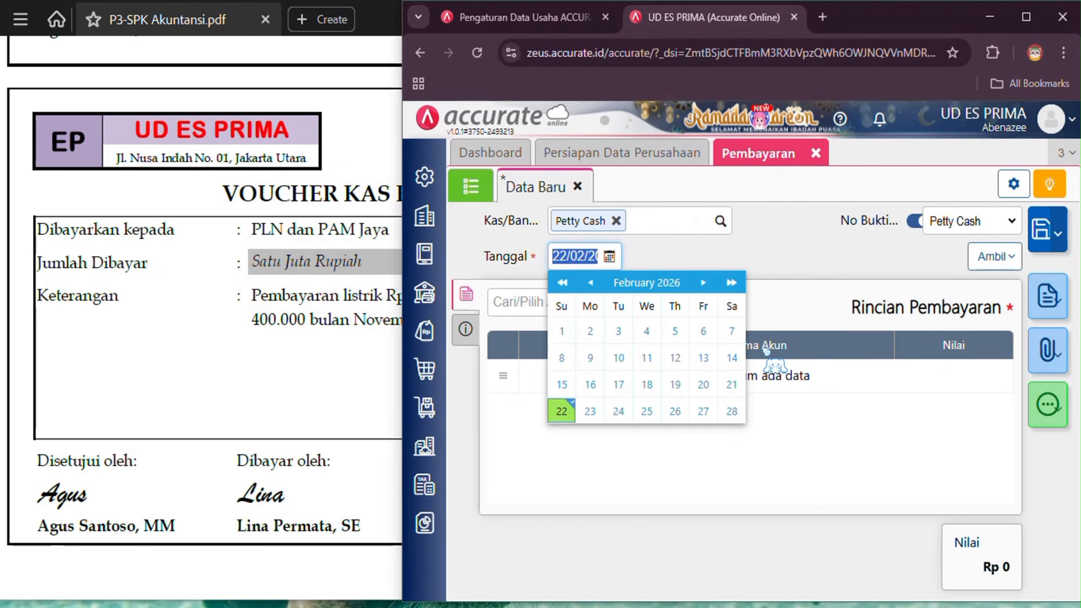
pyautogui.write('09/12/20')
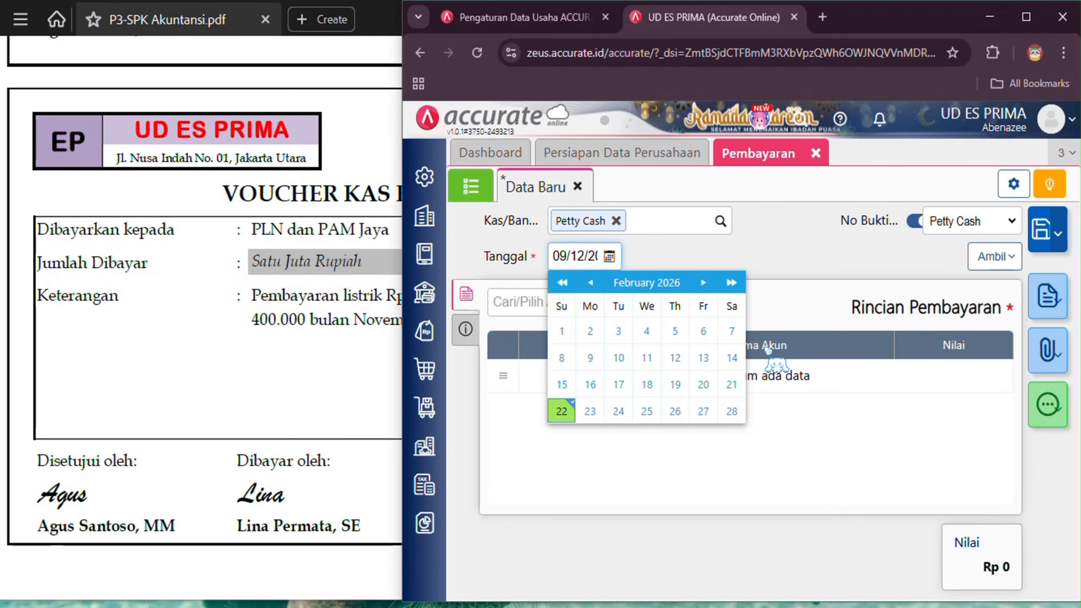
pyautogui.click(566, 256)
pyautogui.press('End')
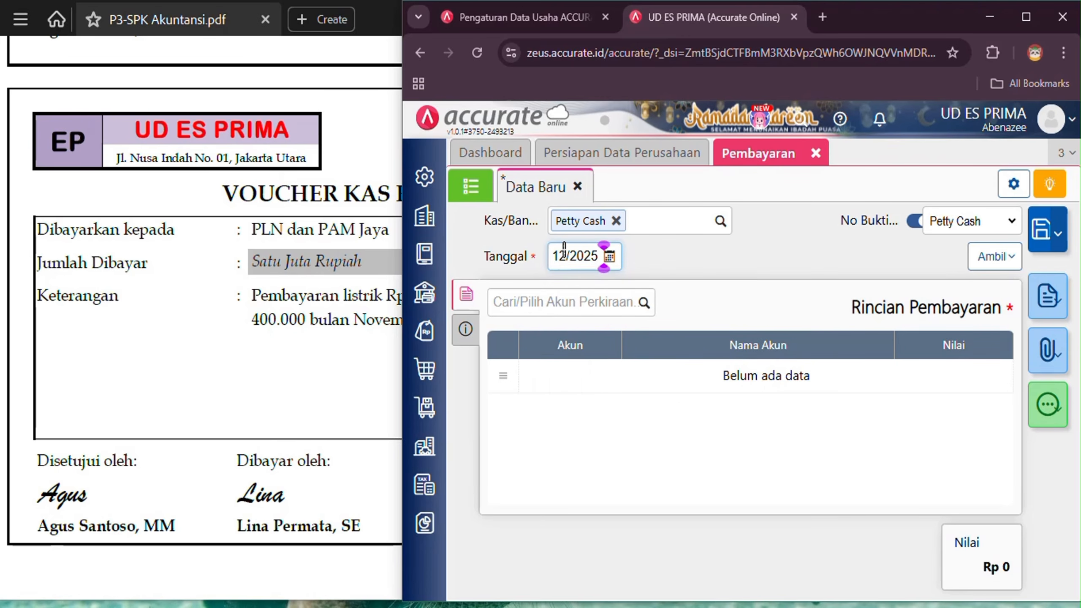
# Turn off automatic numbering for the payment and enter 01/VKK as the voucher number (No Bukti).
pyautogui.click(914, 221)
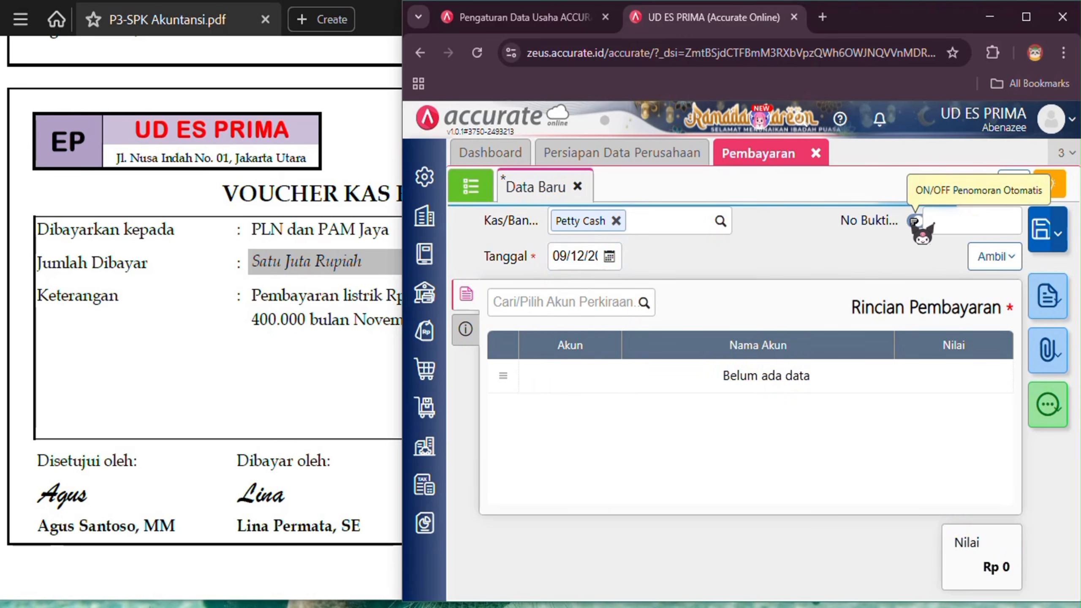
pyautogui.click(370, 137)
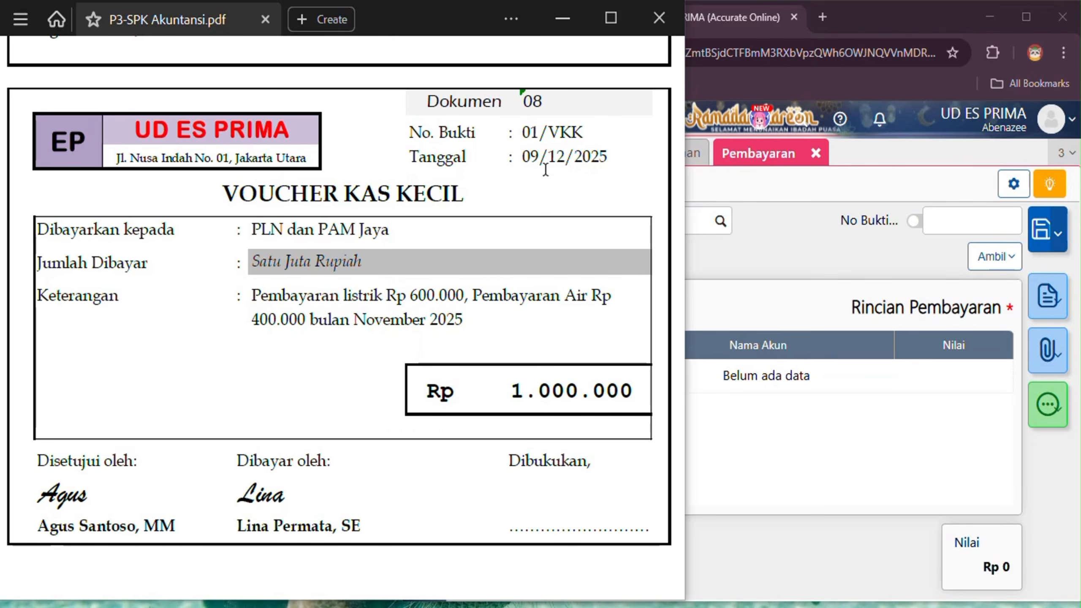
pyautogui.click(936, 220)
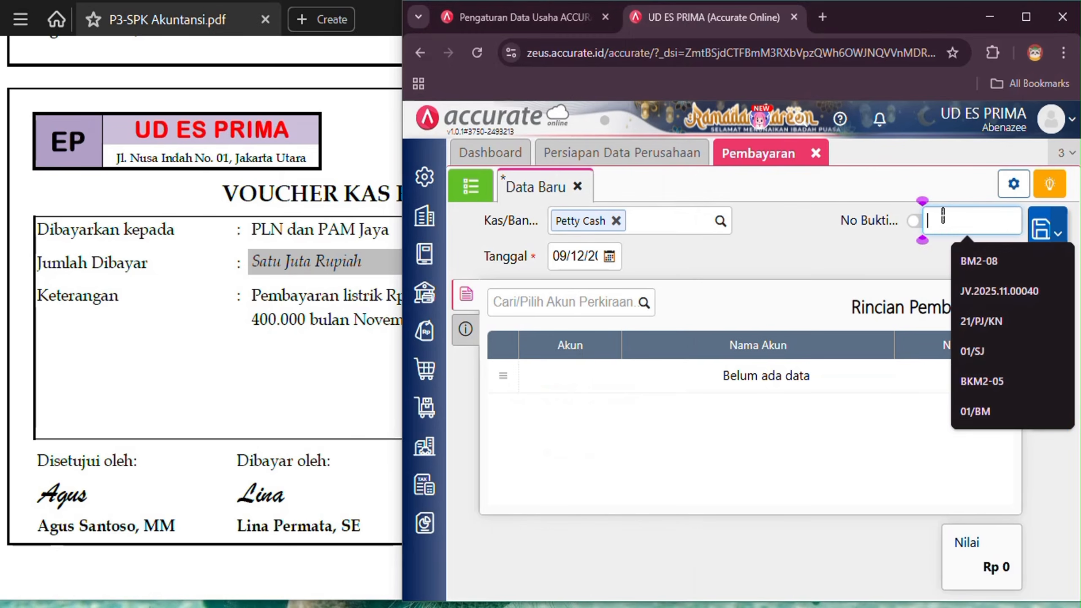
pyautogui.write('01/VKK')
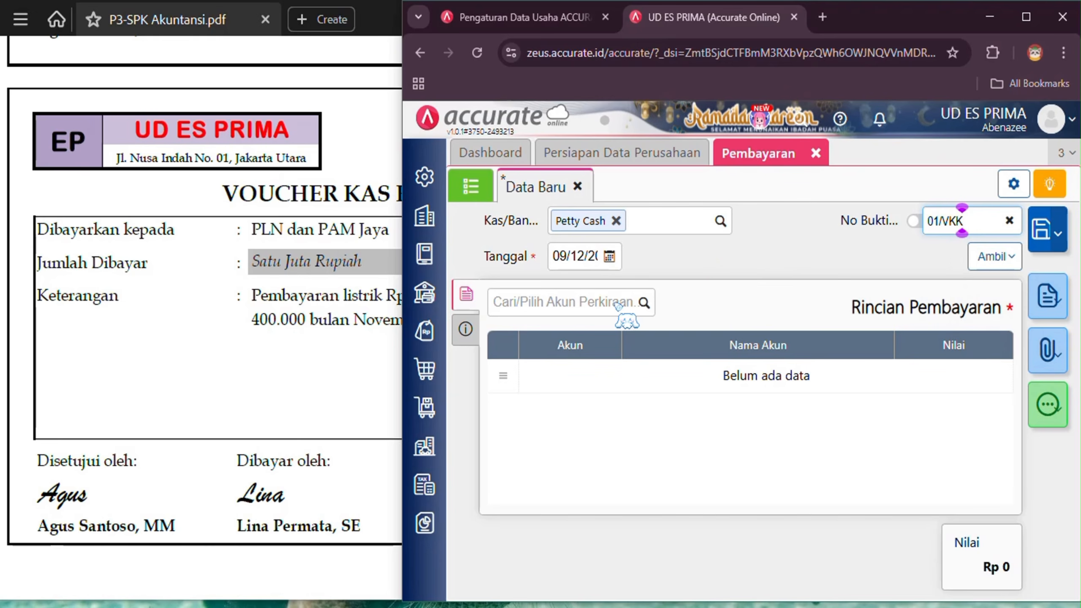
# Add account 21202 Accrued Expense to the payment details with a value of Rp 1.000.000.
pyautogui.click(645, 303)
pyautogui.write('acc')
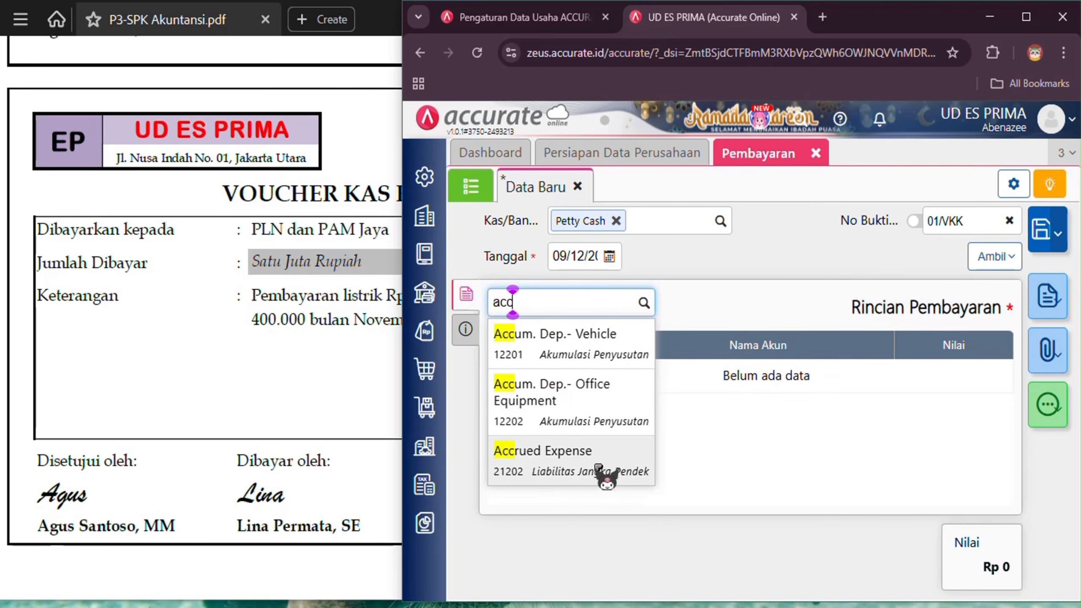
pyautogui.click(597, 467)
pyautogui.click(740, 342)
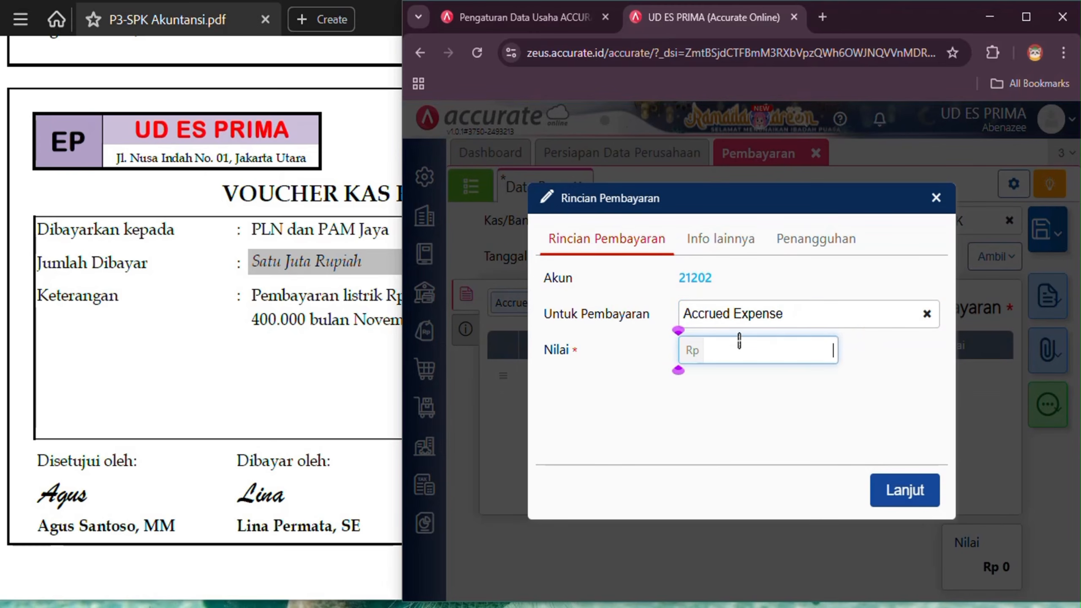
pyautogui.click(232, 347)
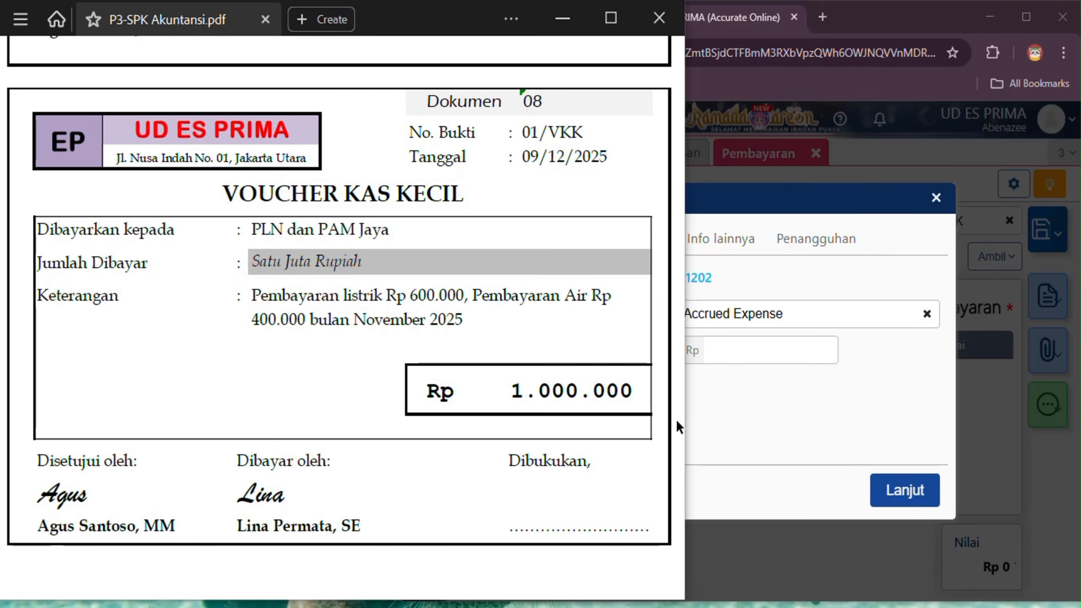
pyautogui.click(766, 406)
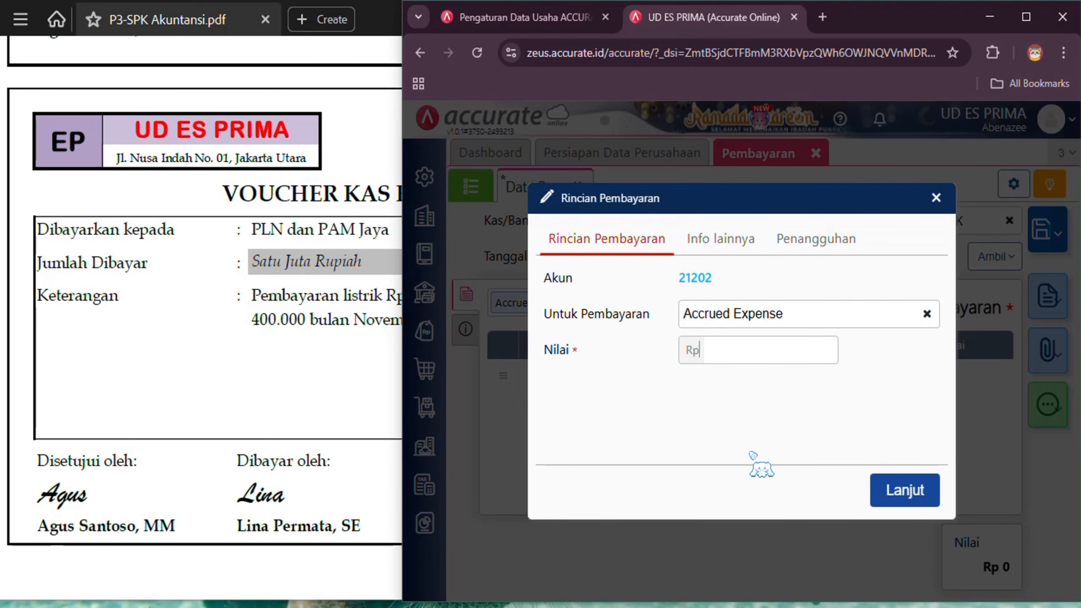
pyautogui.click(750, 355)
pyautogui.write('1.000.000')
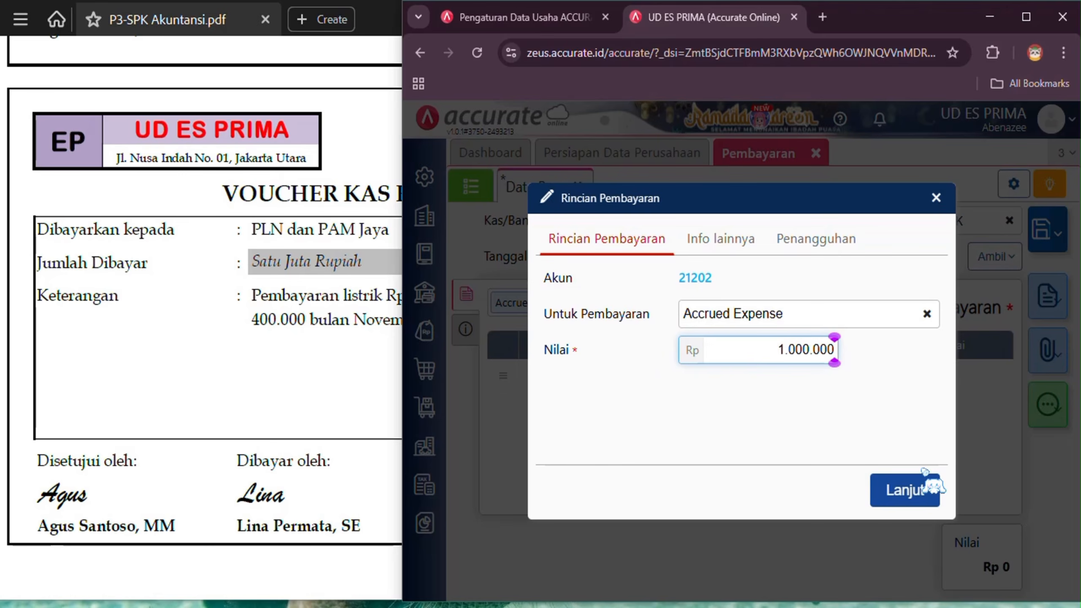
pyautogui.click(916, 497)
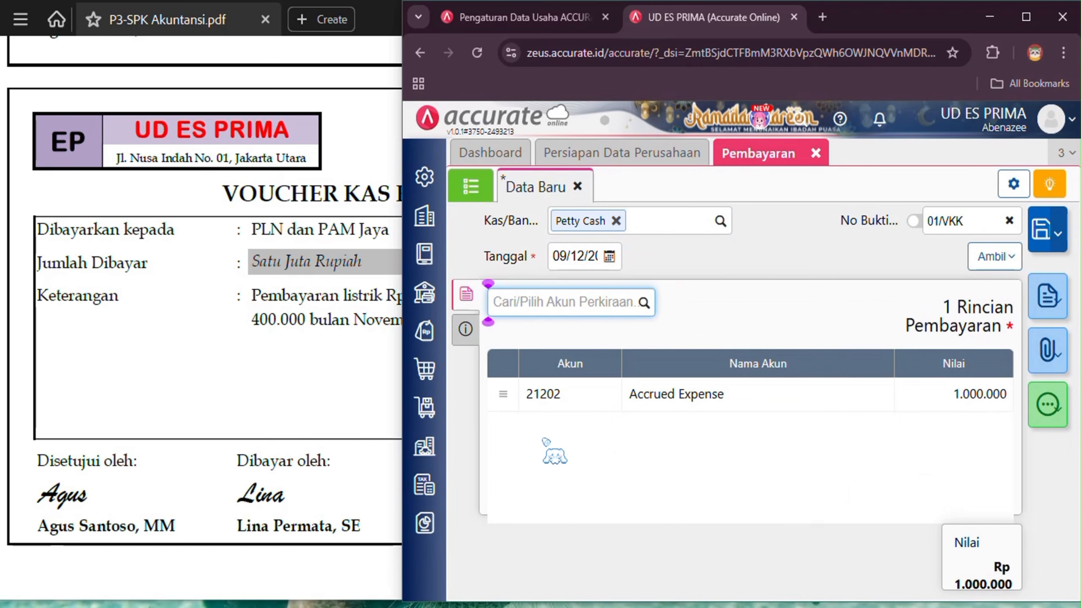
# Enter PLN dan PAM Jaya as the recipient (Penerima) in the payment's additional information.
pyautogui.click(467, 331)
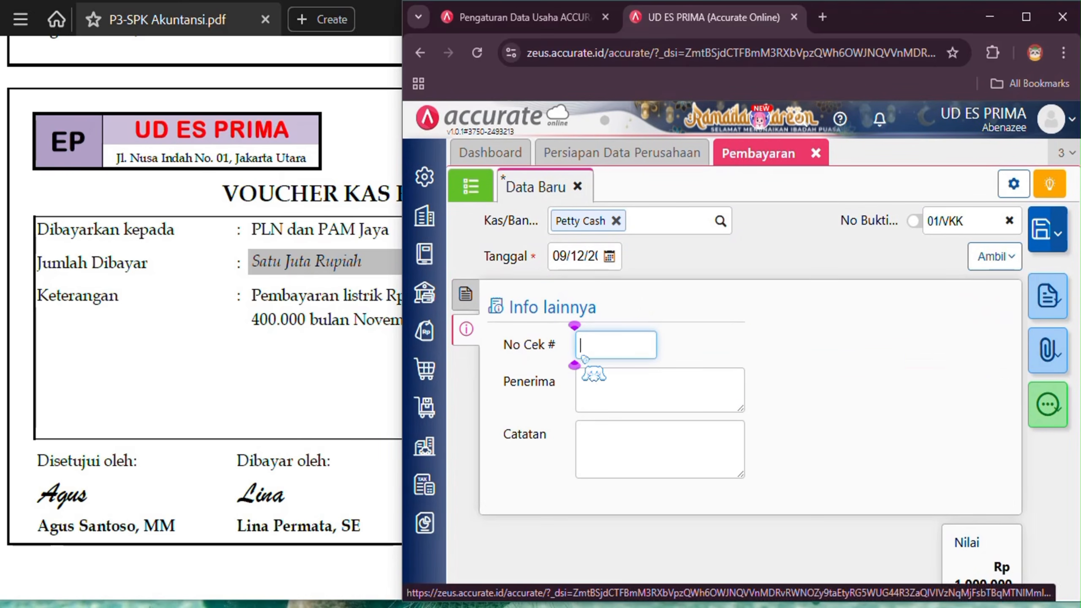
pyautogui.click(646, 402)
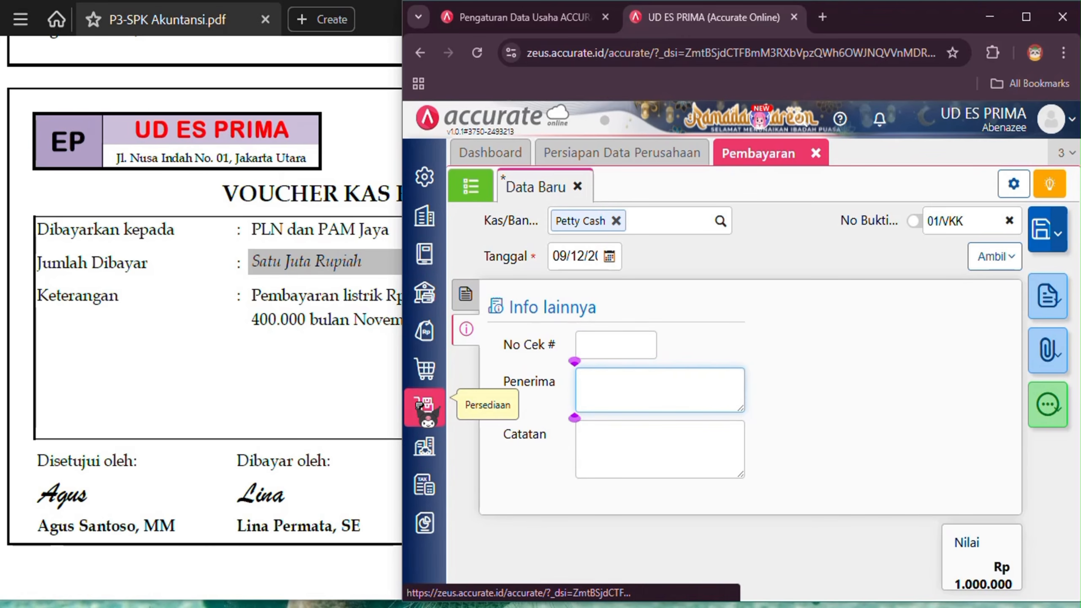
pyautogui.write('PLN dan P')
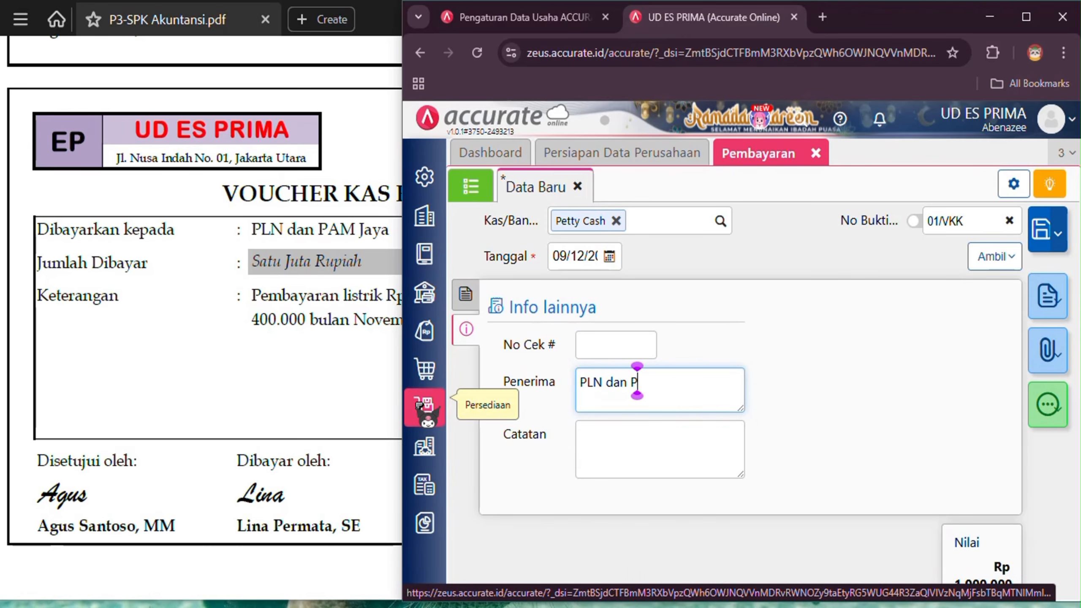
pyautogui.write('AM Jaya')
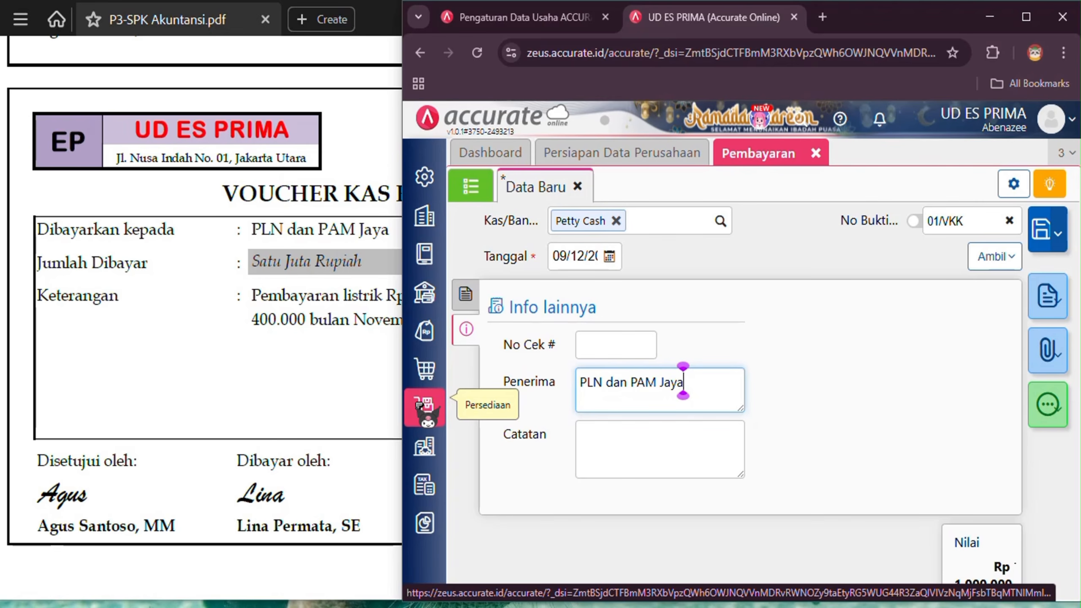
# Add the note (Catatan) "Pembayaran air listrik bulan november 2025" and save the payment.
pyautogui.click(718, 468)
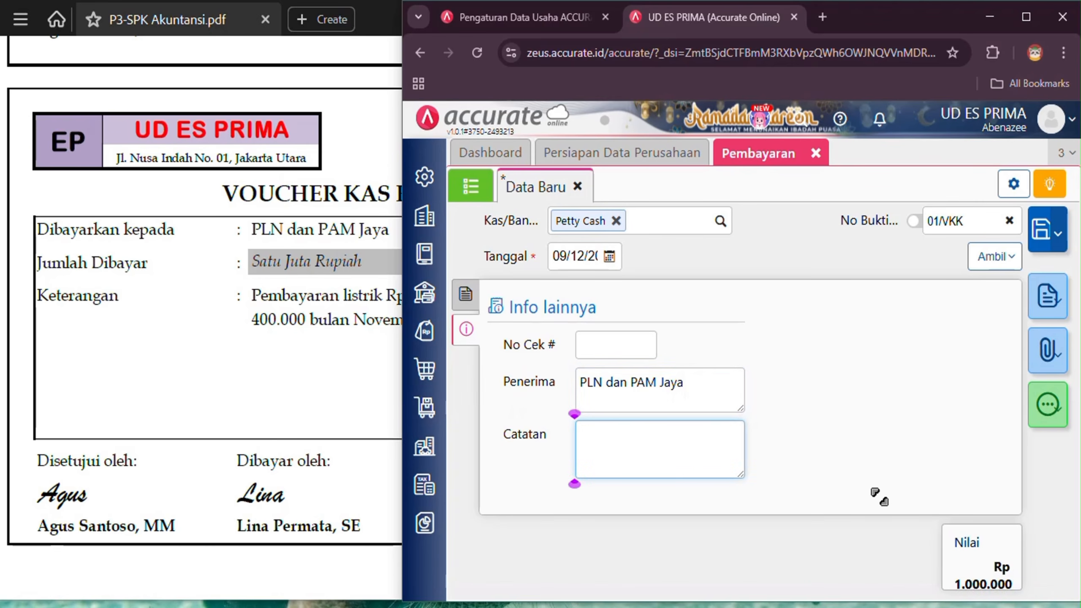
pyautogui.write('Pembayaran')
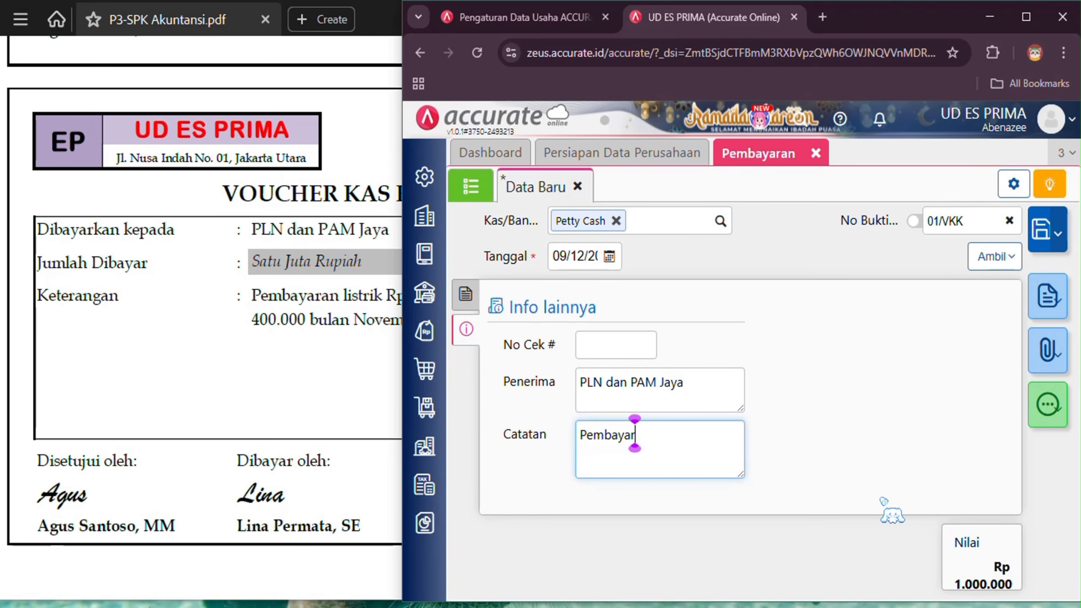
pyautogui.write(' air listri')
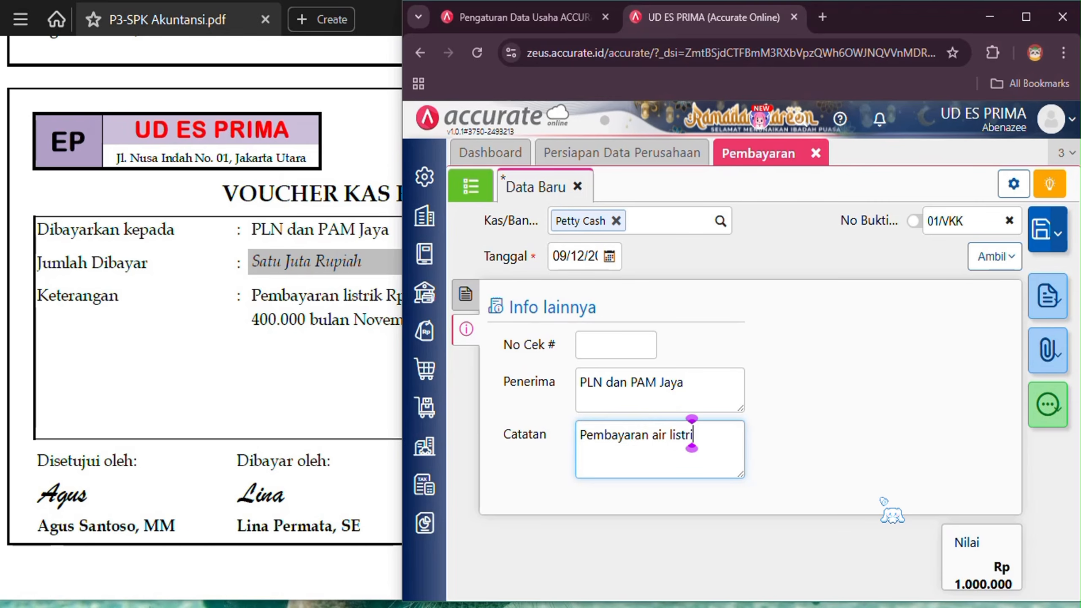
pyautogui.write('k buan no')
pyautogui.press('BackSpace')
pyautogui.press('BackSpace')
pyautogui.press('BackSpace')
pyautogui.press('BackSpace')
pyautogui.press('BackSpace')
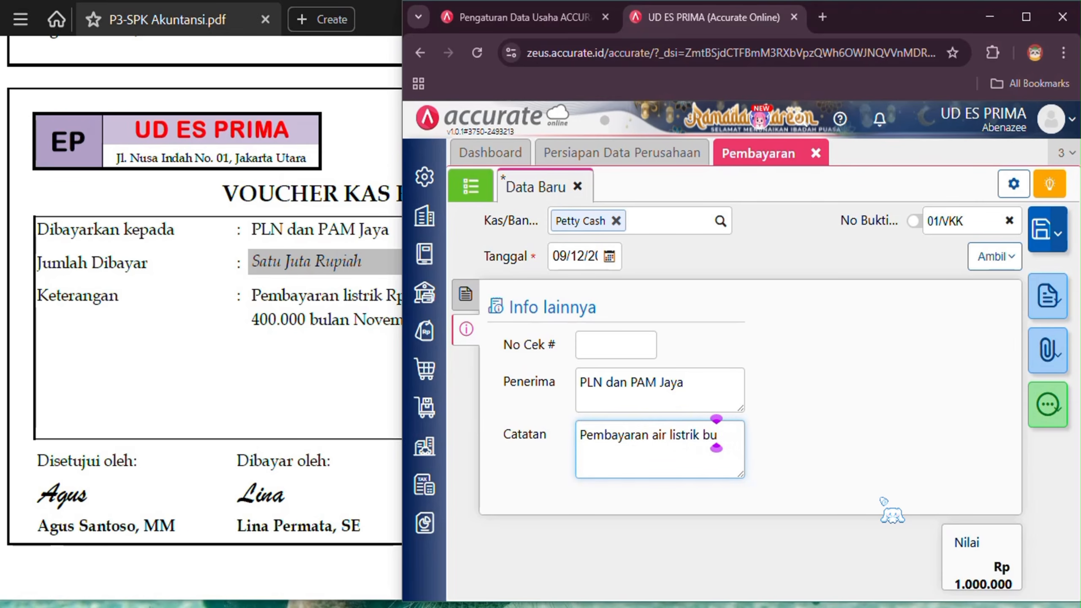
pyautogui.write('a')
pyautogui.press('BackSpace')
pyautogui.write('lan no')
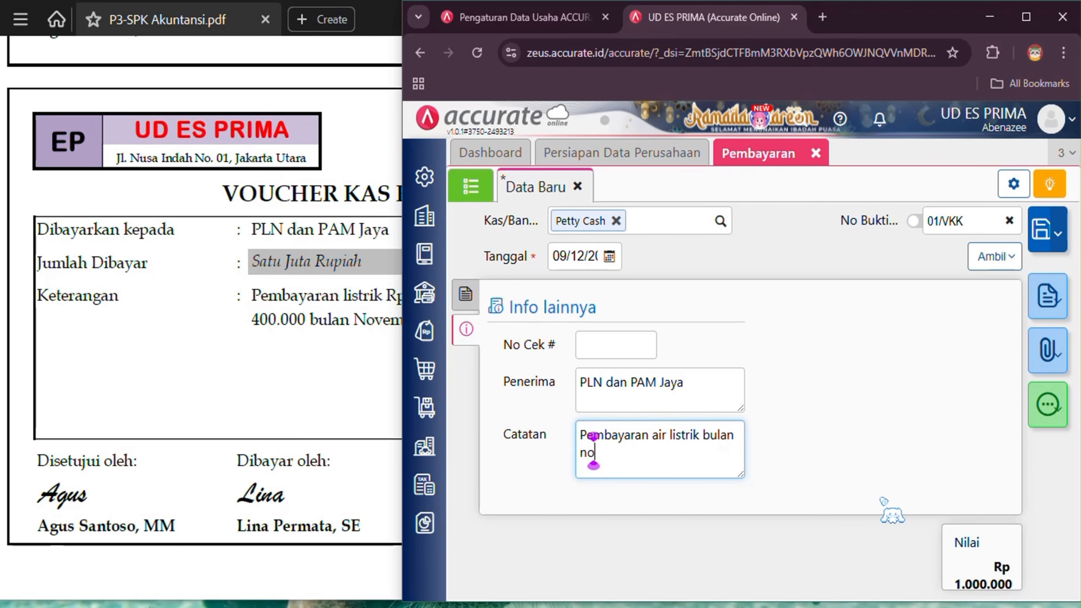
pyautogui.write('vember 2')
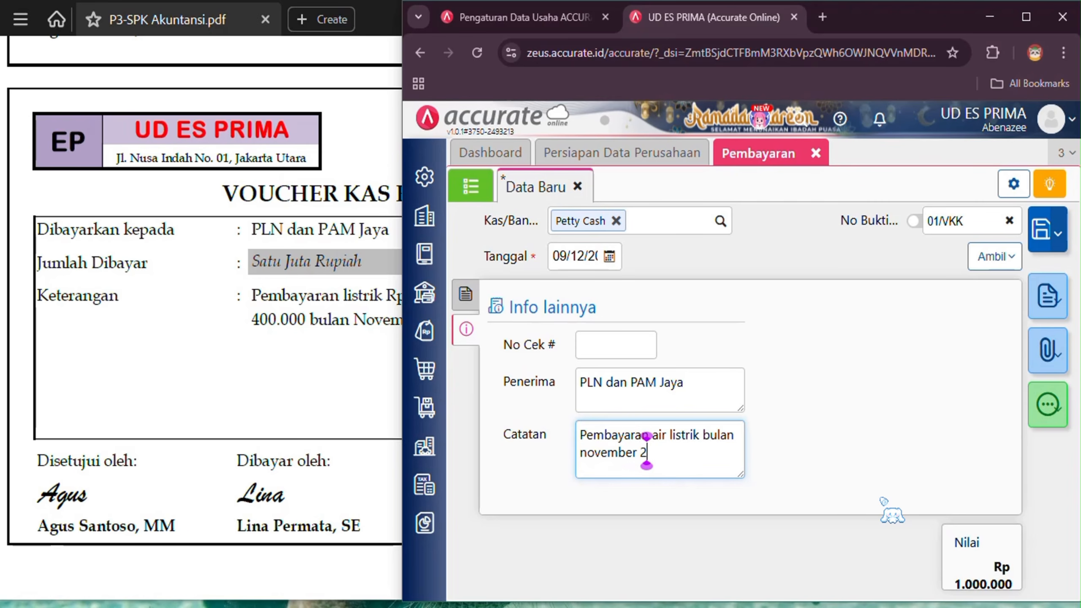
pyautogui.write('025')
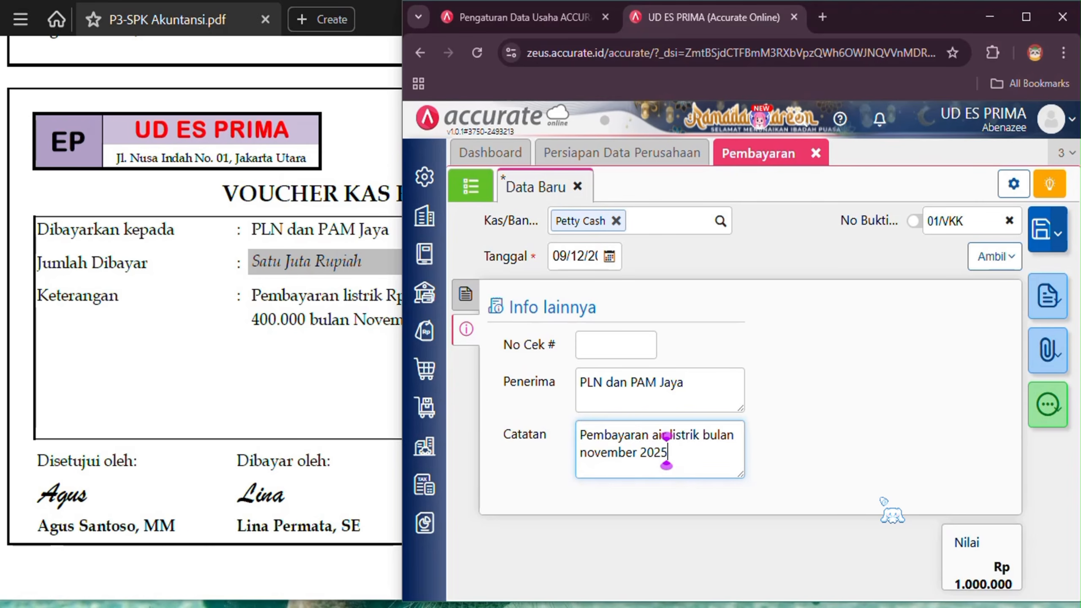
pyautogui.click(1043, 237)
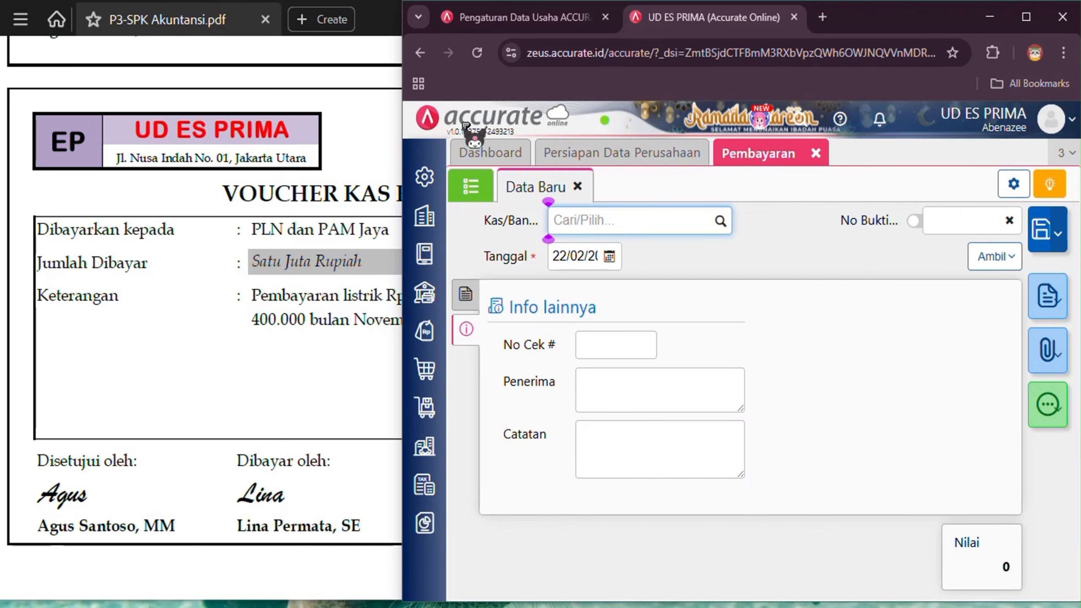
# Open the saved payment 01/VKK from the payment list, check its journal details (Rincian Jurnal), and close the payment module.
pyautogui.click(487, 187)
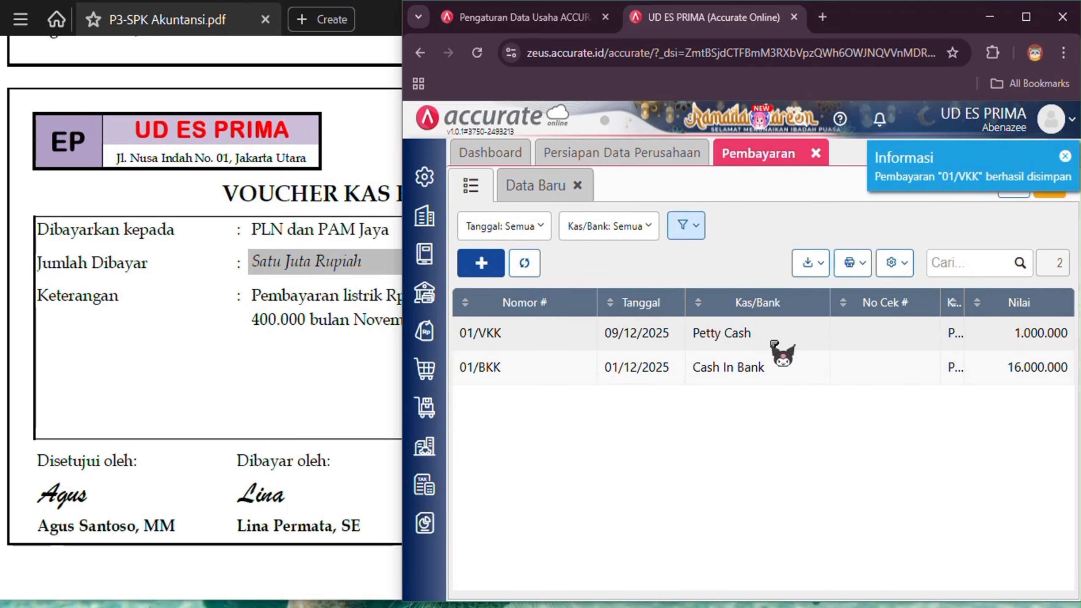
pyautogui.click(772, 337)
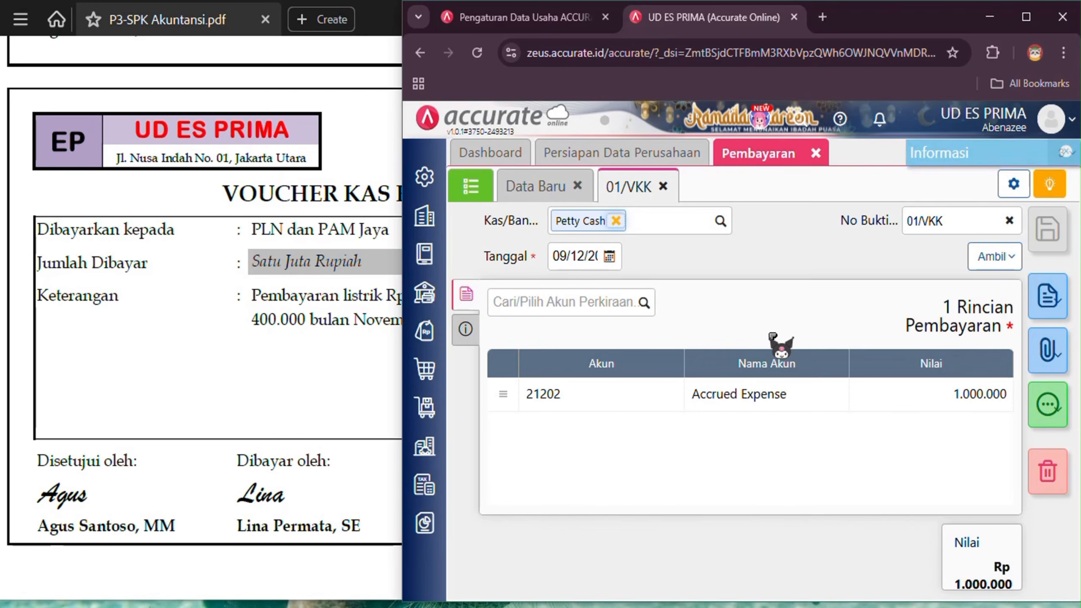
pyautogui.click(1069, 415)
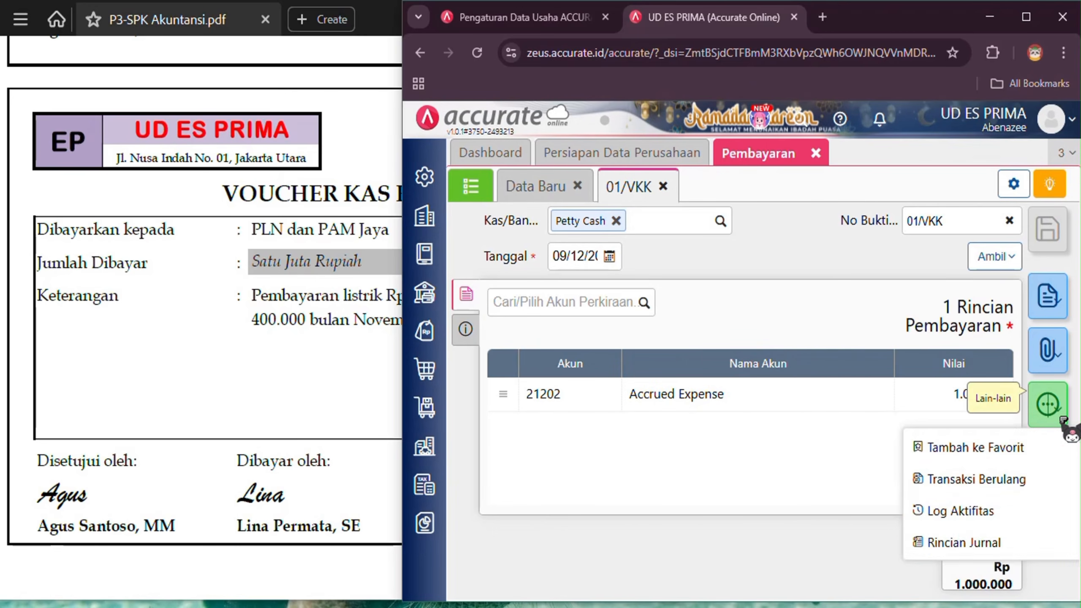
pyautogui.click(977, 549)
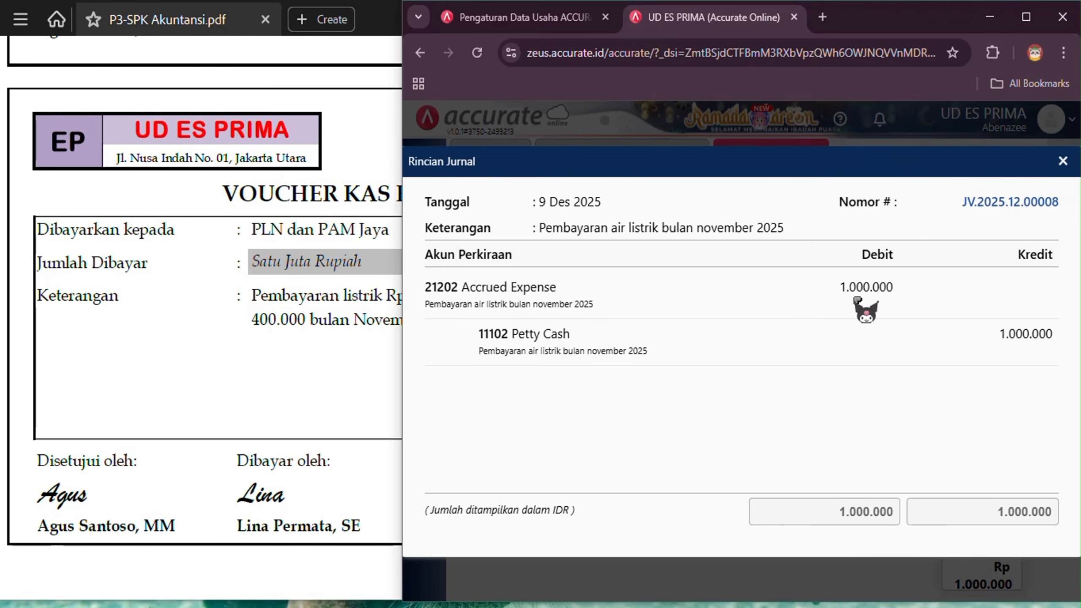
pyautogui.click(331, 378)
pyautogui.click(1019, 255)
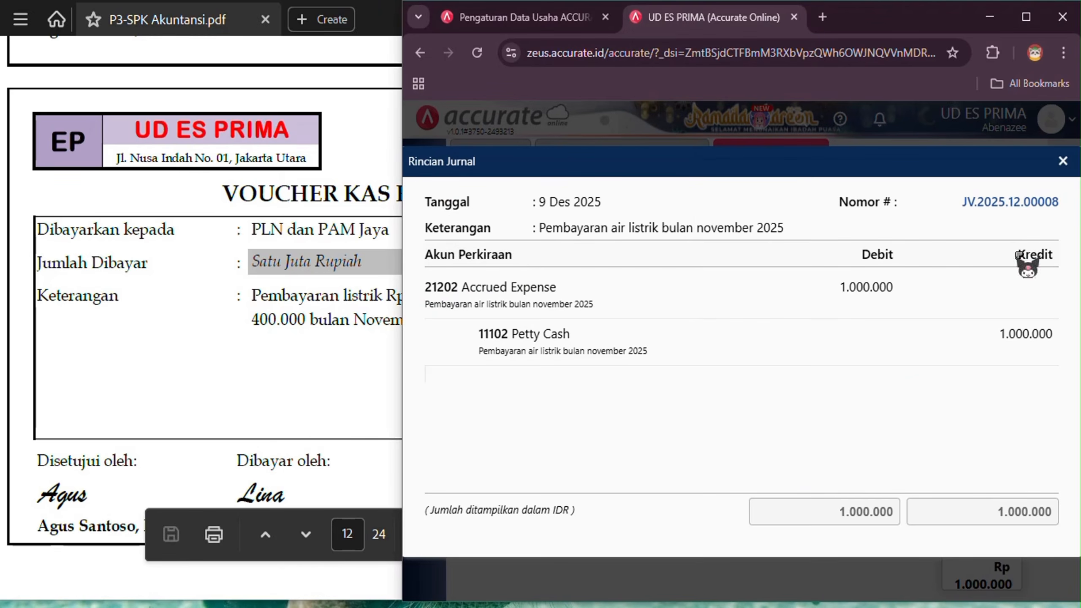
pyautogui.click(1063, 162)
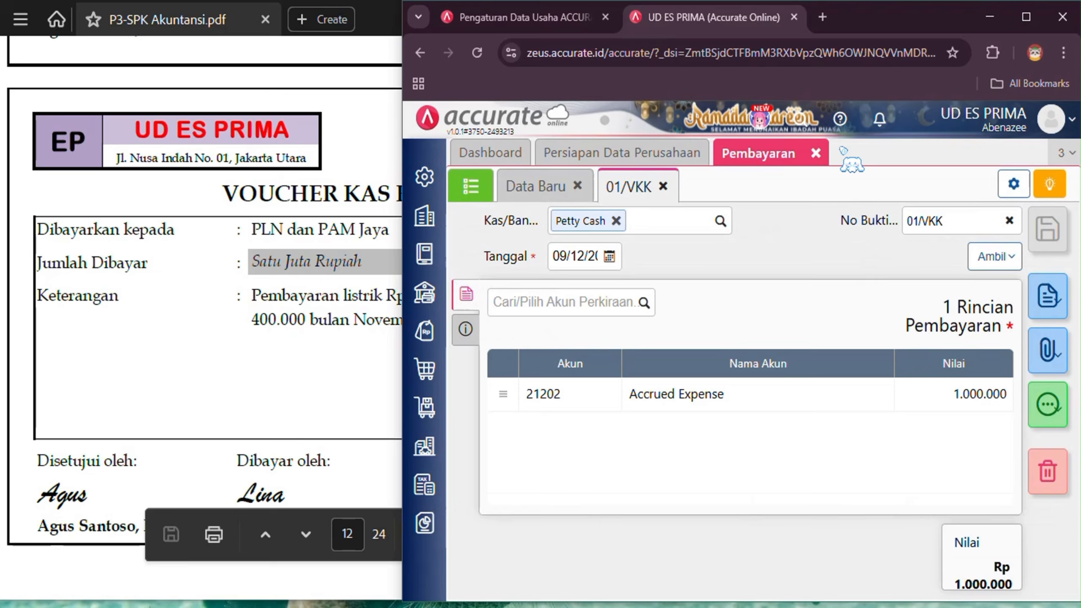
pyautogui.click(818, 153)
# Switch to the source documents PDF and read petty cash voucher 02/VKK in Dokumen 09.
pyautogui.click(313, 393)
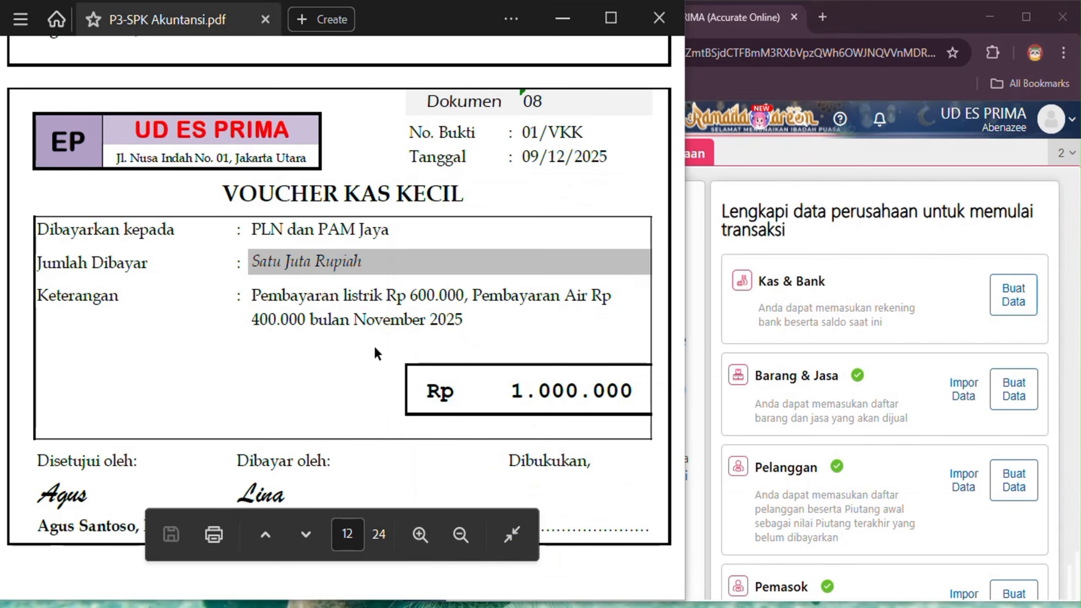
pyautogui.scroll(-15, 374, 346)
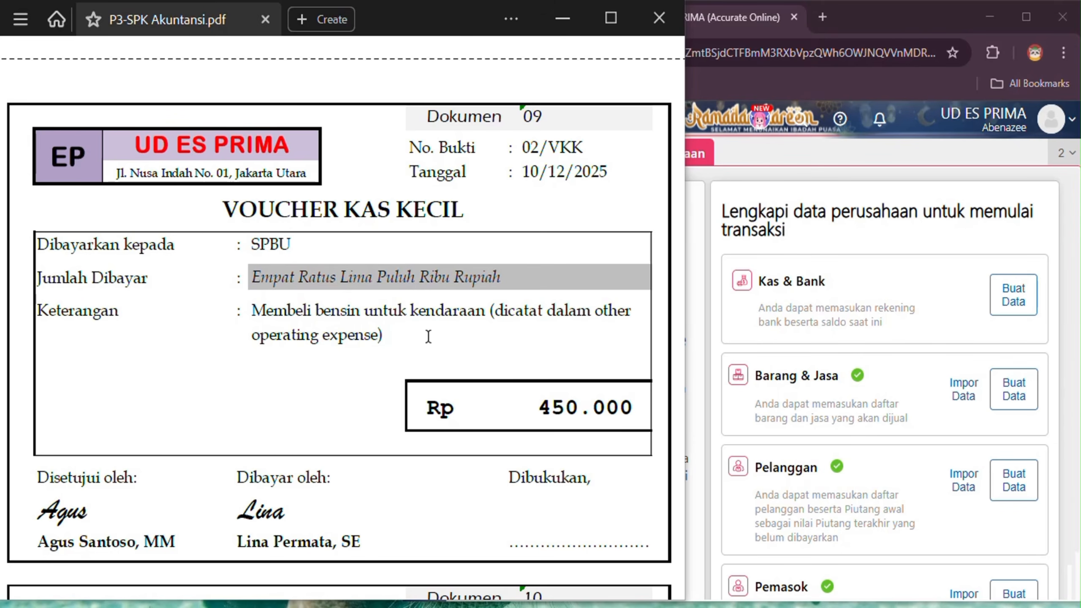
pyautogui.scroll(-1, 300, 345)
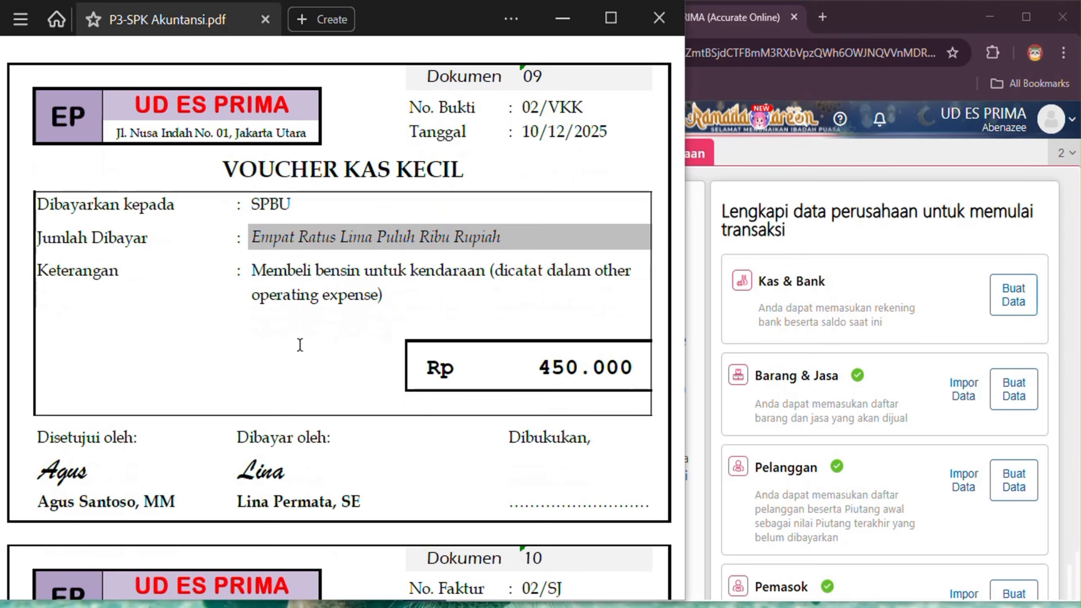
pyautogui.scroll(1, 300, 345)
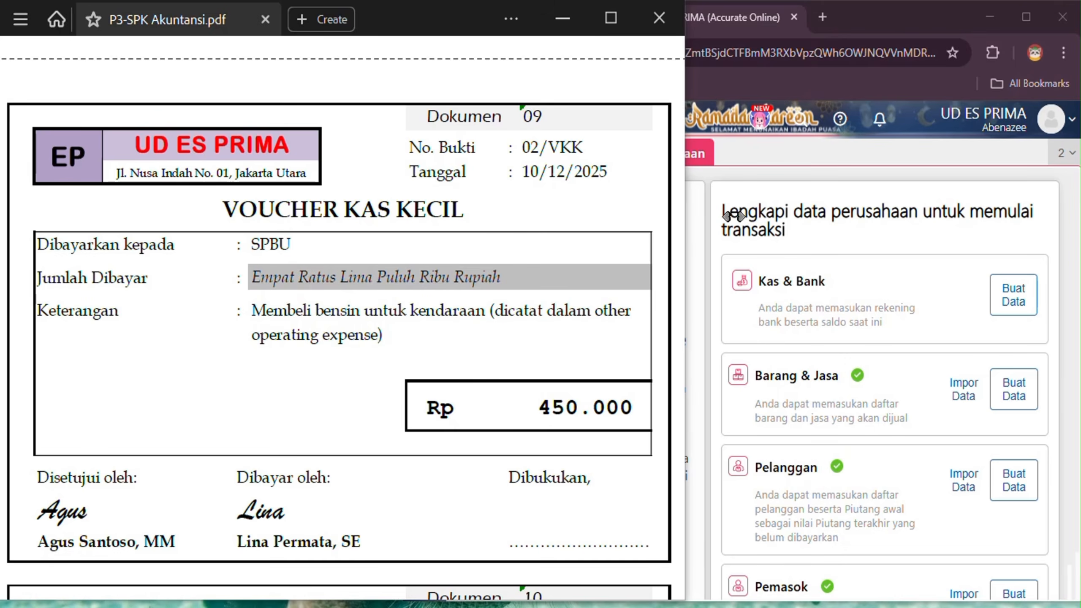
# Switch back to Accurate Online and start another cash and bank payment, with Petty Cash as the paying account.
pyautogui.click(770, 154)
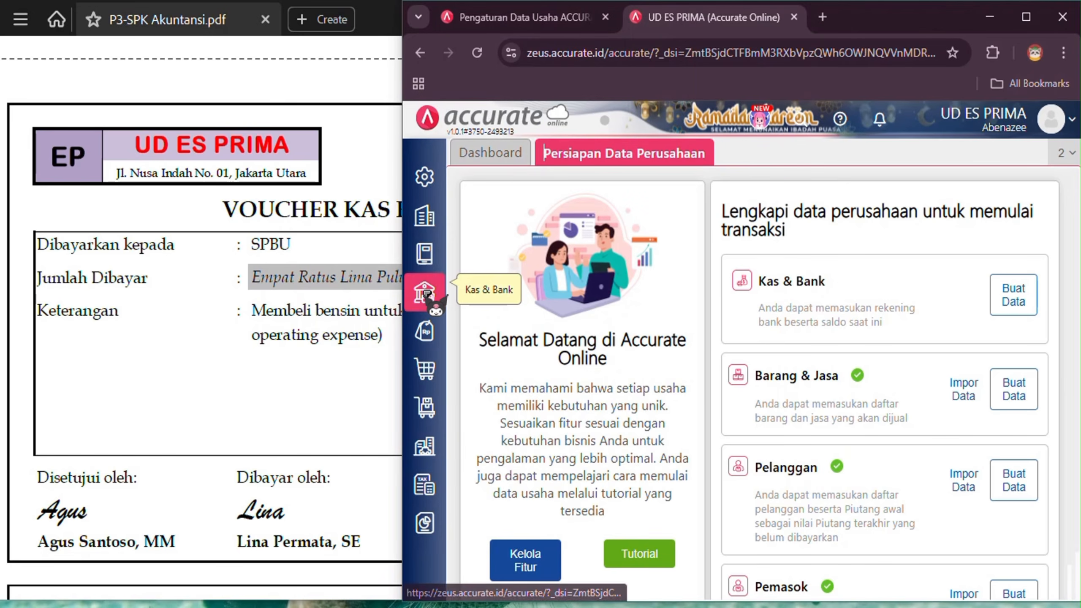
pyautogui.moveTo(425, 293)
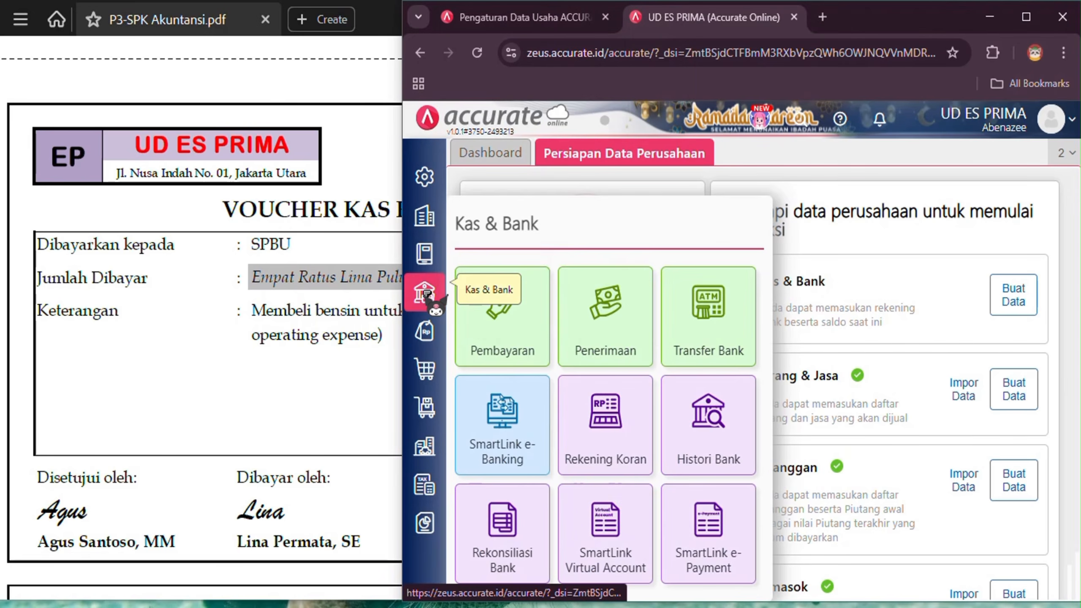
pyautogui.click(538, 324)
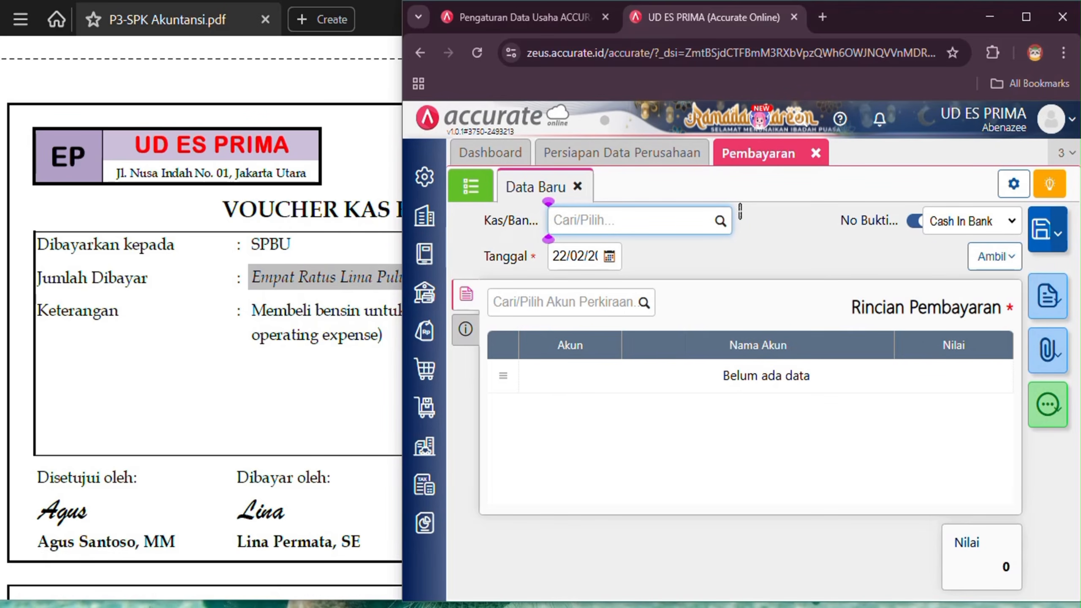
pyautogui.click(719, 219)
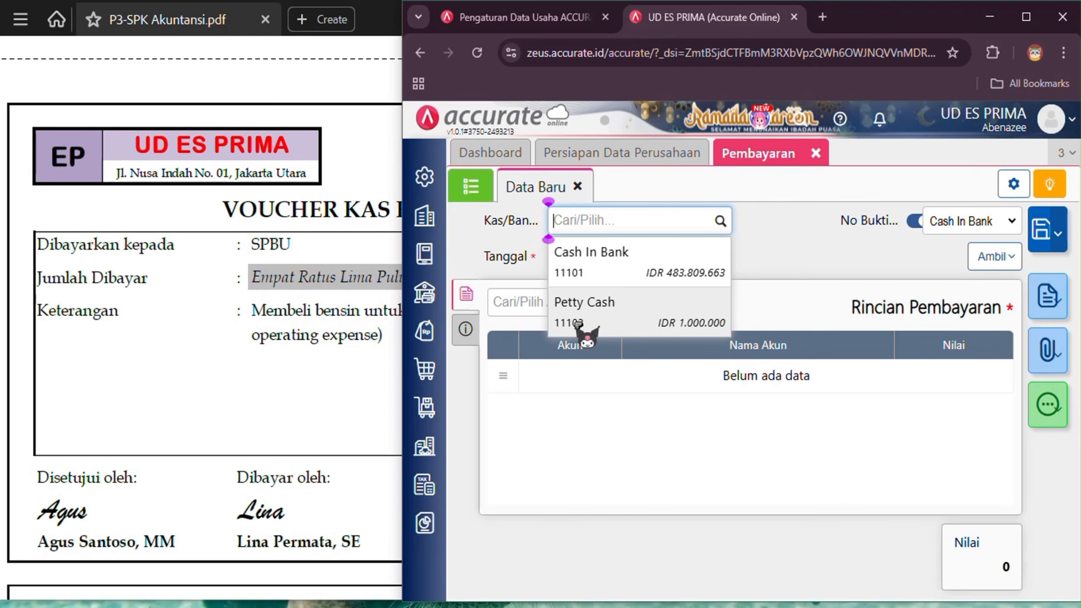
pyautogui.click(604, 324)
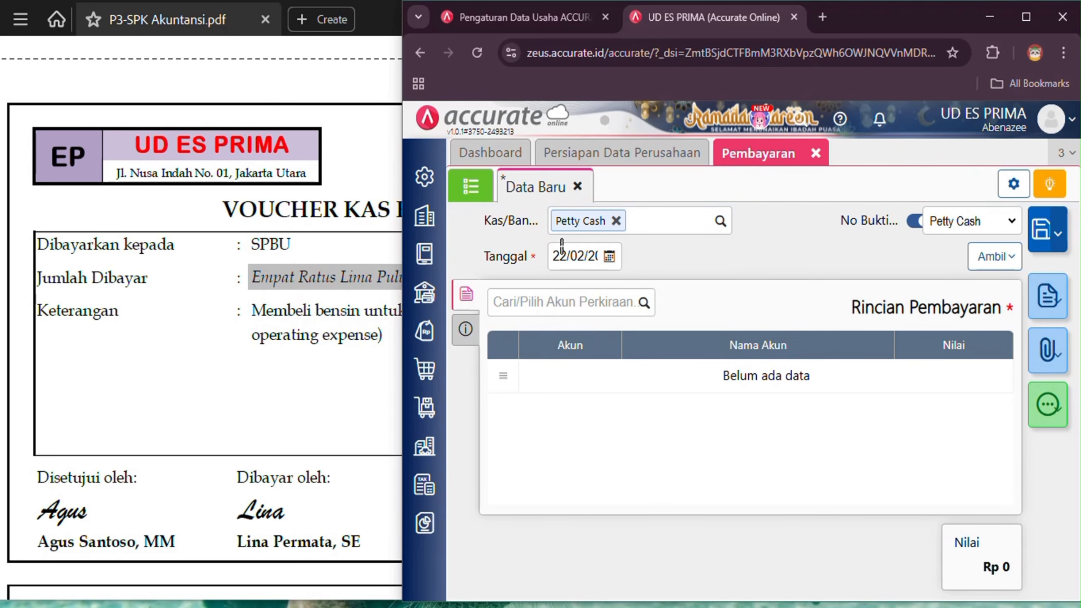
# Set the new payment's date to 10/12/2025, as given on voucher 02/VKK.
pyautogui.click(581, 255)
pyautogui.click(348, 157)
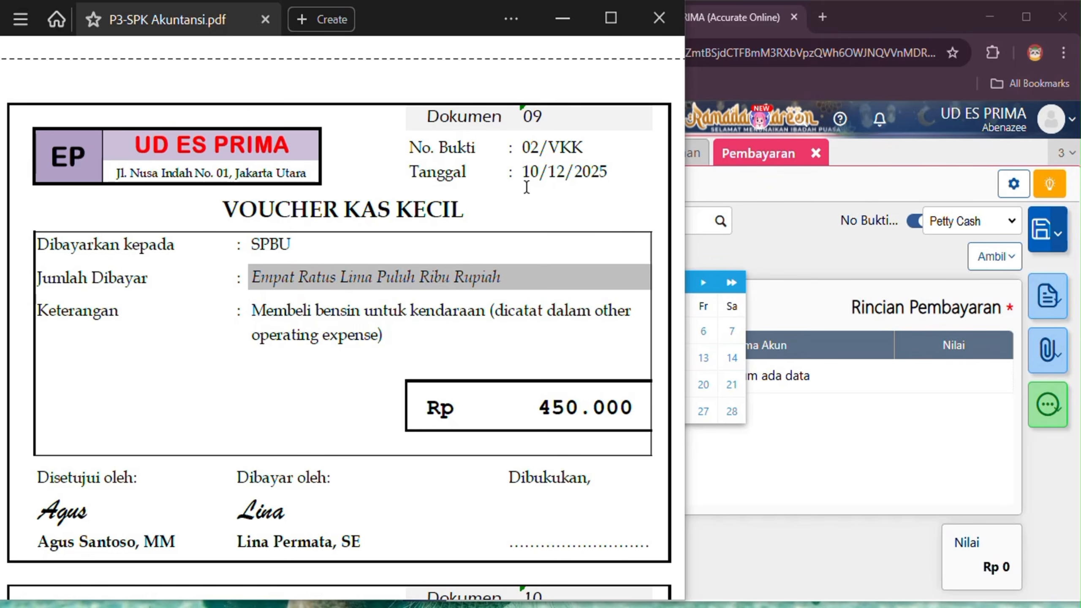
pyautogui.click(784, 255)
pyautogui.click(577, 255)
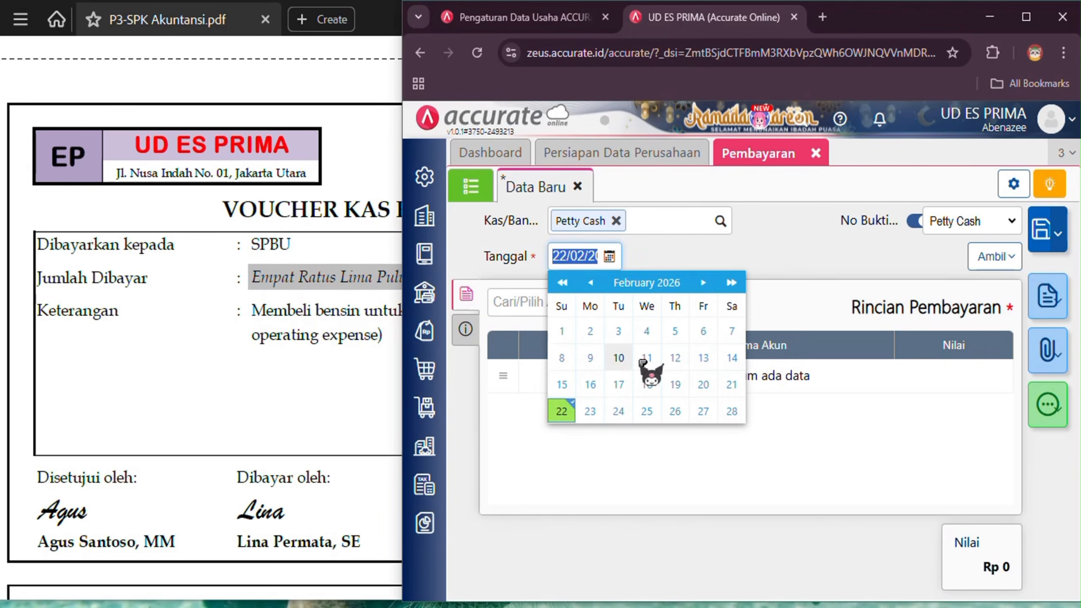
pyautogui.write('10/12/20')
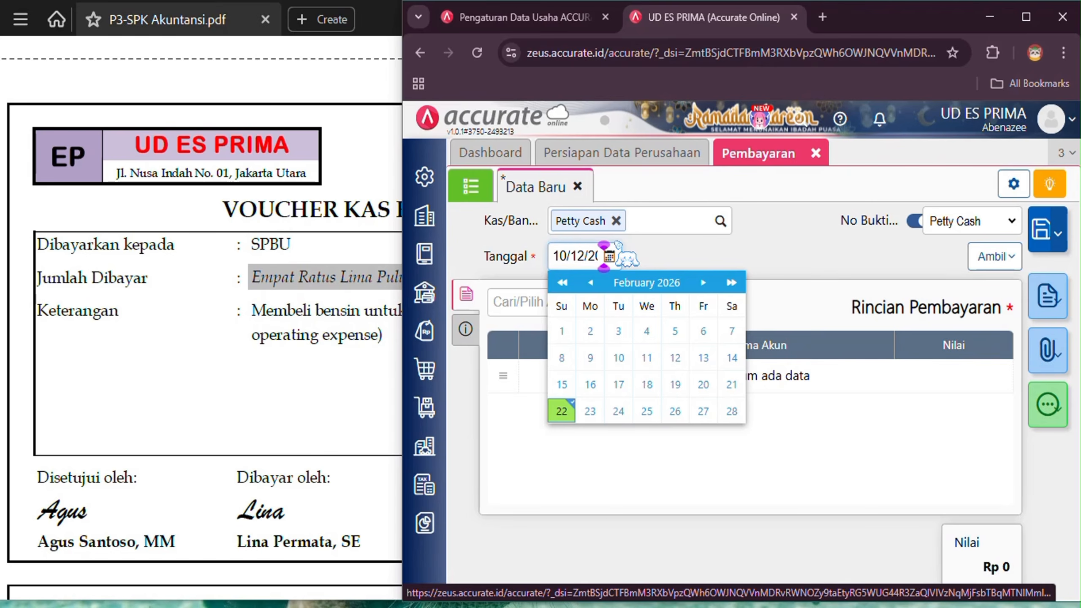
pyautogui.click(585, 254)
pyautogui.write('25')
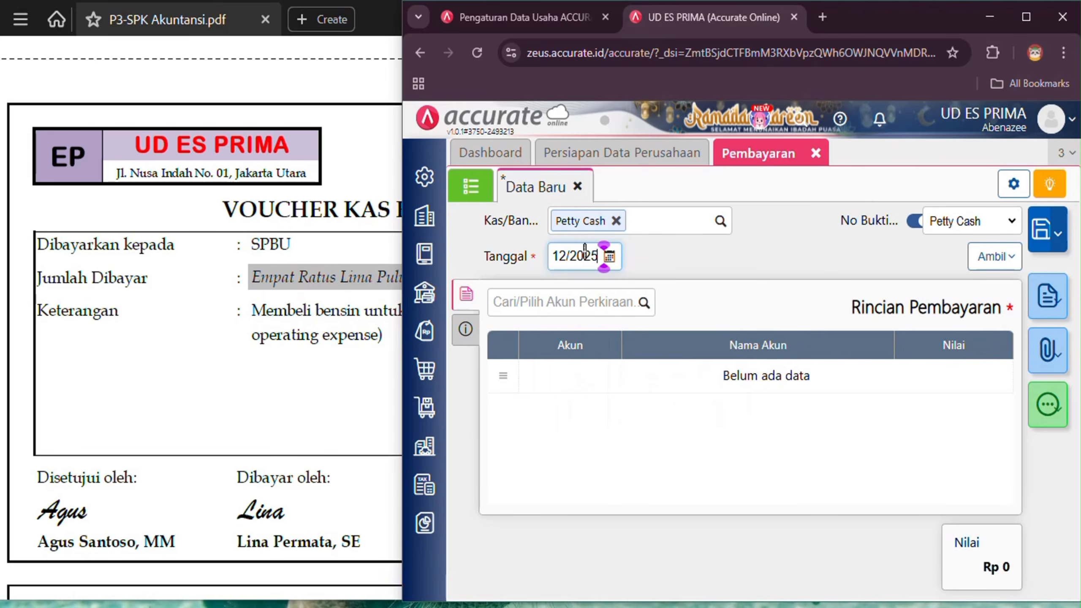
# Turn off automatic numbering for this payment and enter 02/VKK as its voucher number (No Bukti).
pyautogui.click(915, 221)
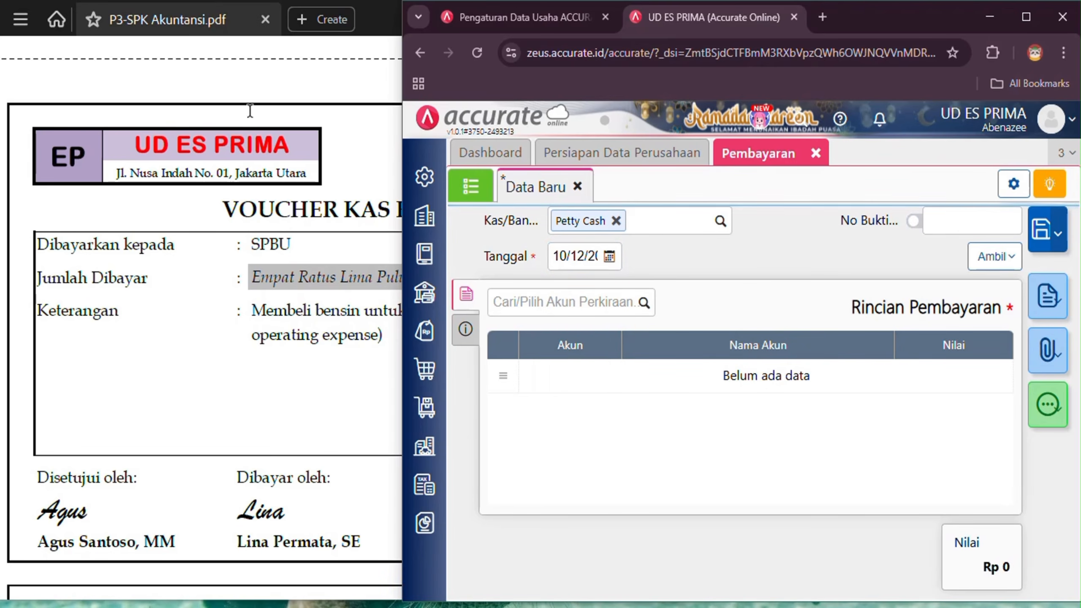
pyautogui.click(351, 115)
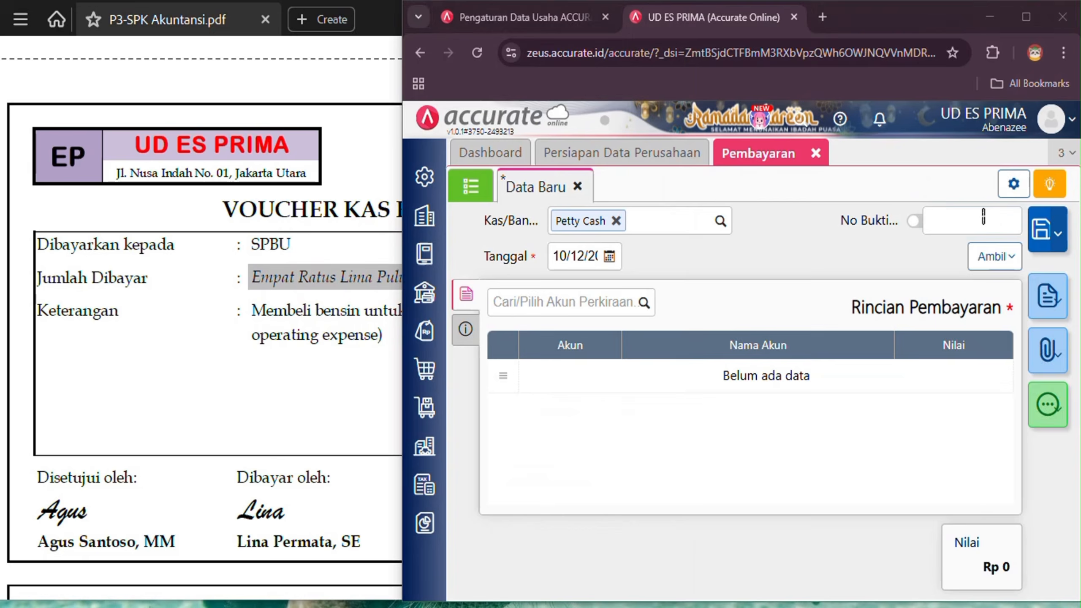
pyautogui.click(983, 219)
pyautogui.write('02')
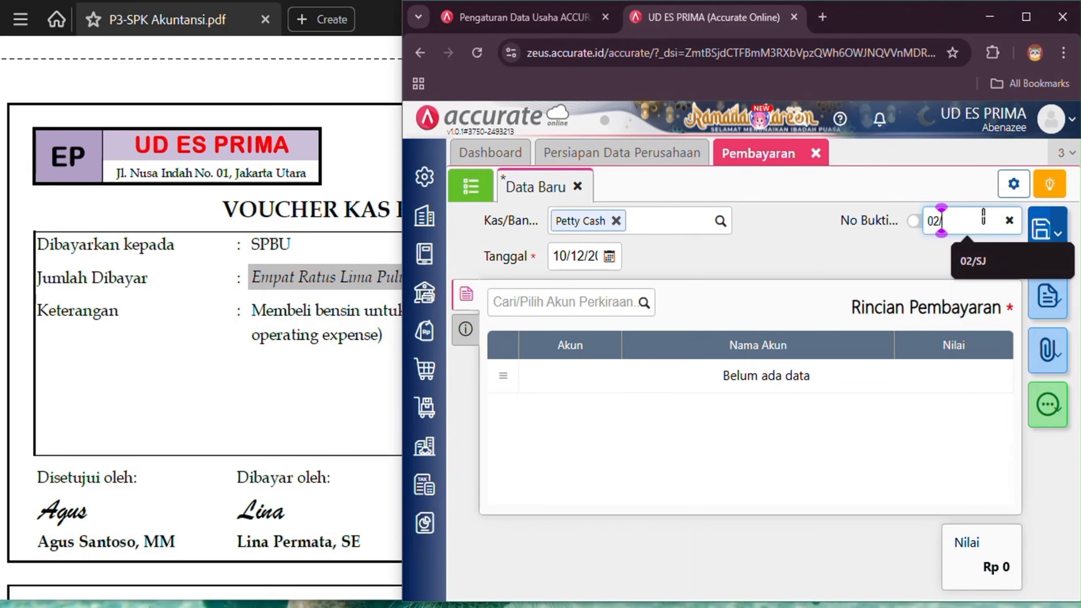
pyautogui.write('/VKK')
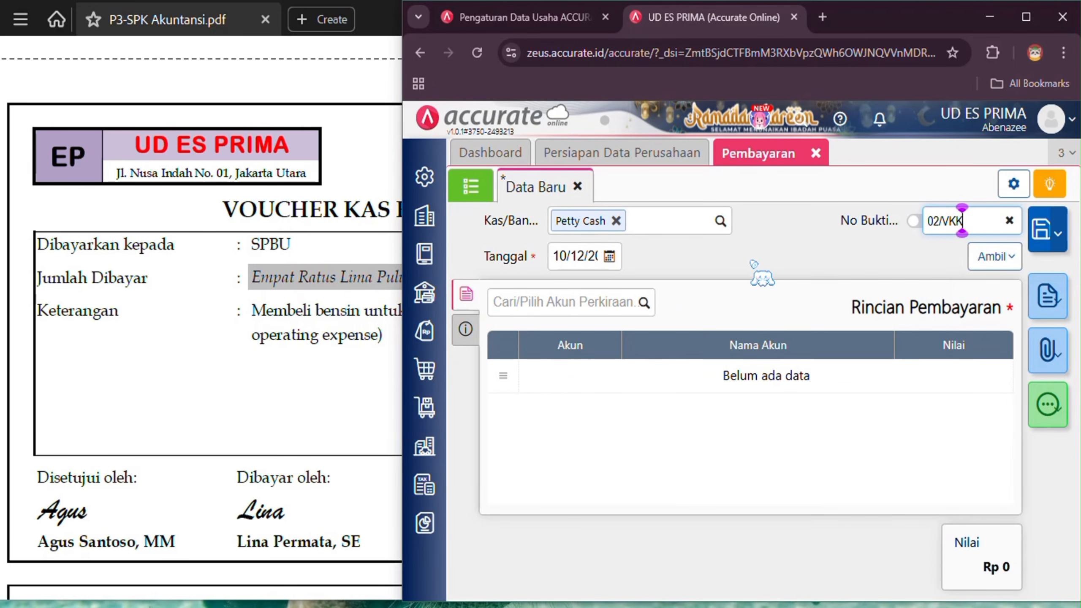
# Add the Others Operating Expense account (61109) to the payment details with a value of Rp 450.000, as given on the voucher.
pyautogui.click(576, 301)
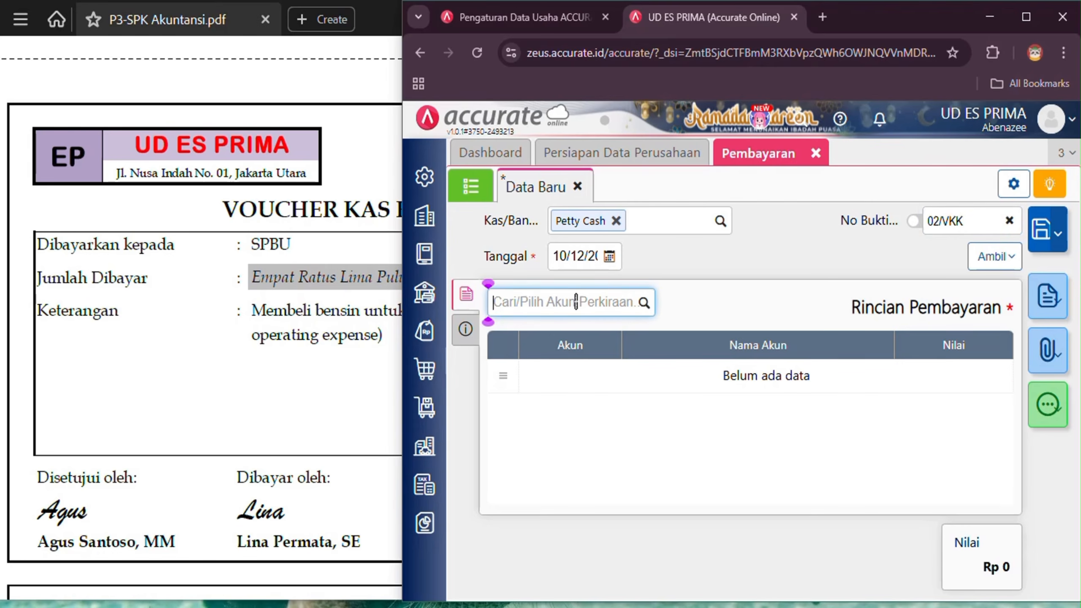
pyautogui.write('oth')
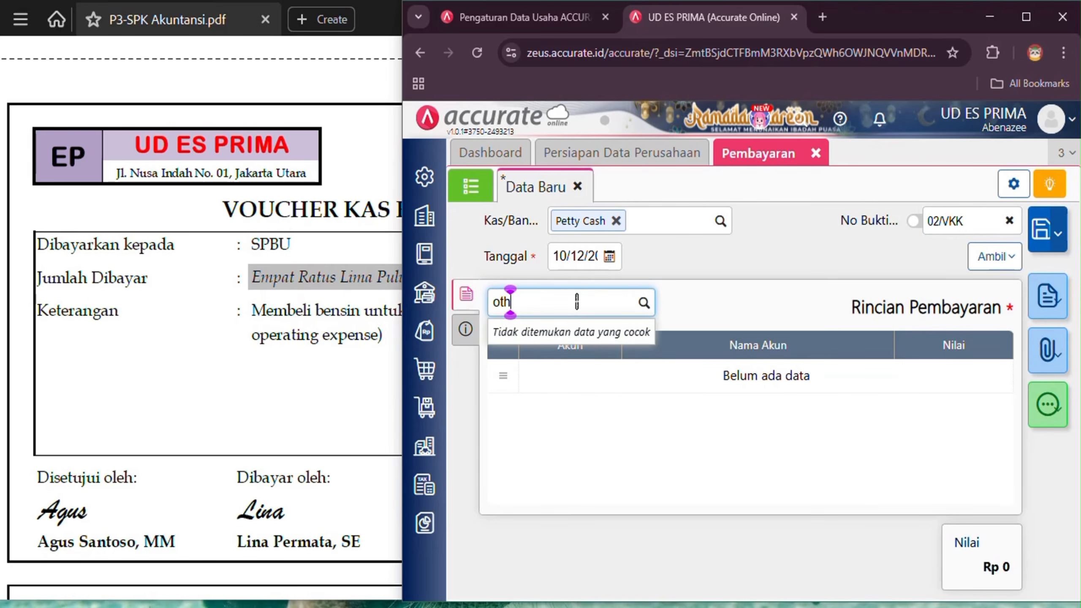
pyautogui.press('BackSpace')
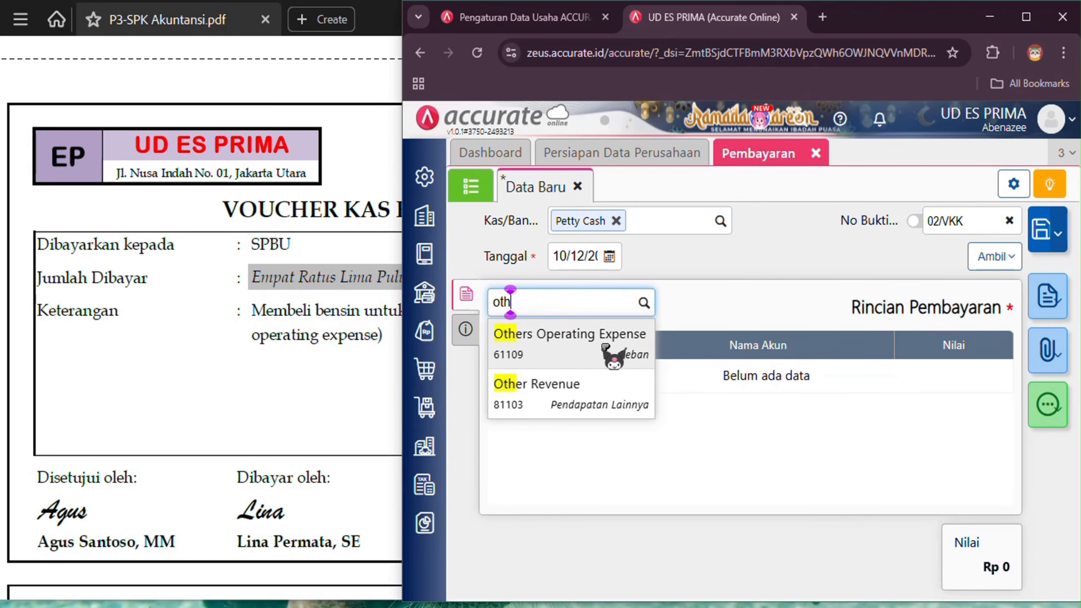
pyautogui.click(606, 346)
pyautogui.click(272, 383)
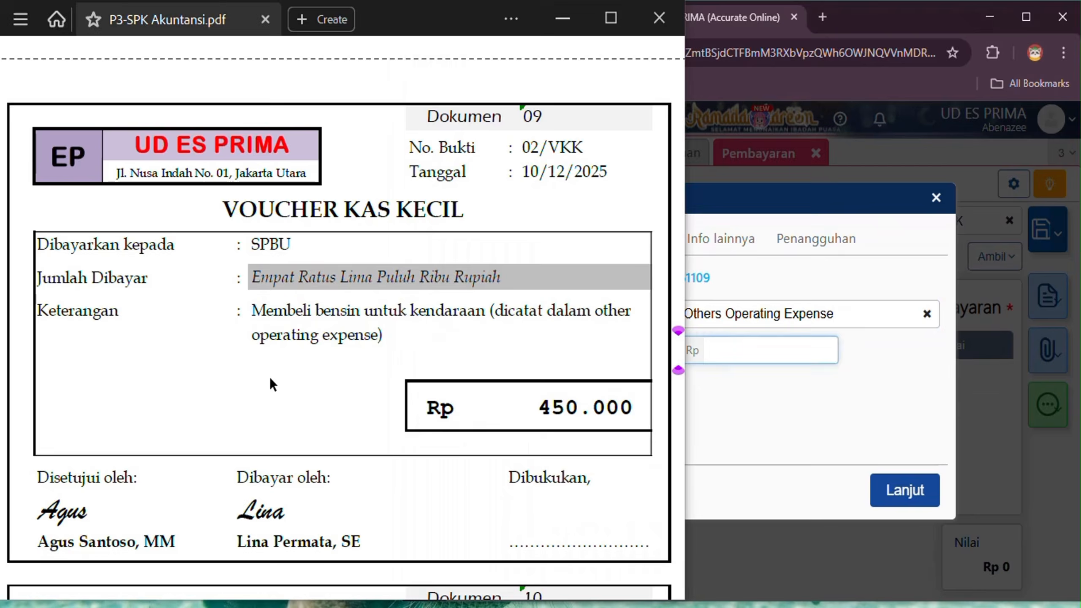
pyautogui.click(756, 353)
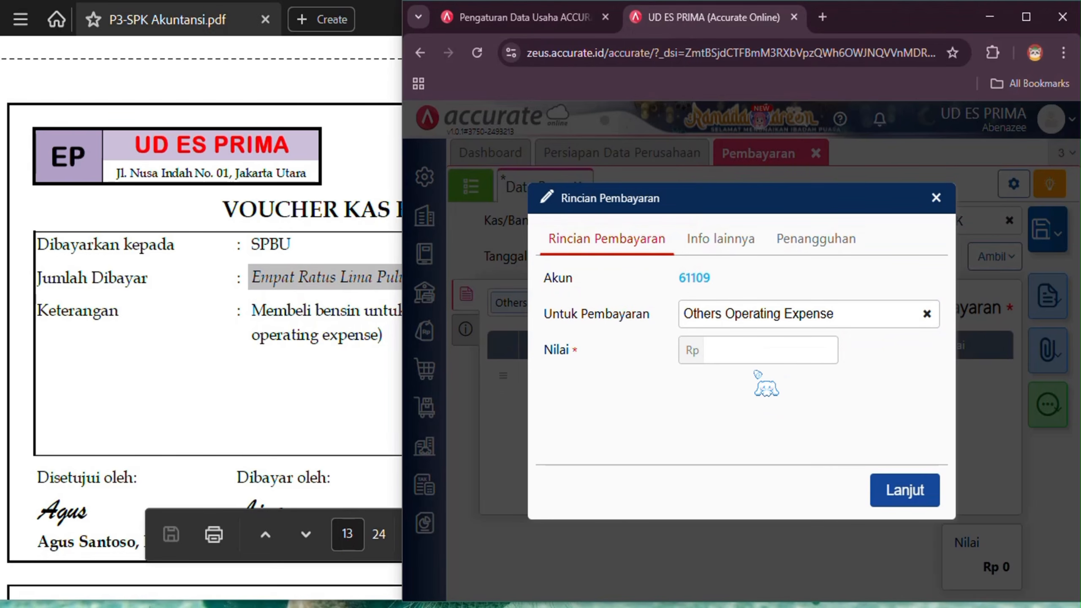
pyautogui.click(756, 350)
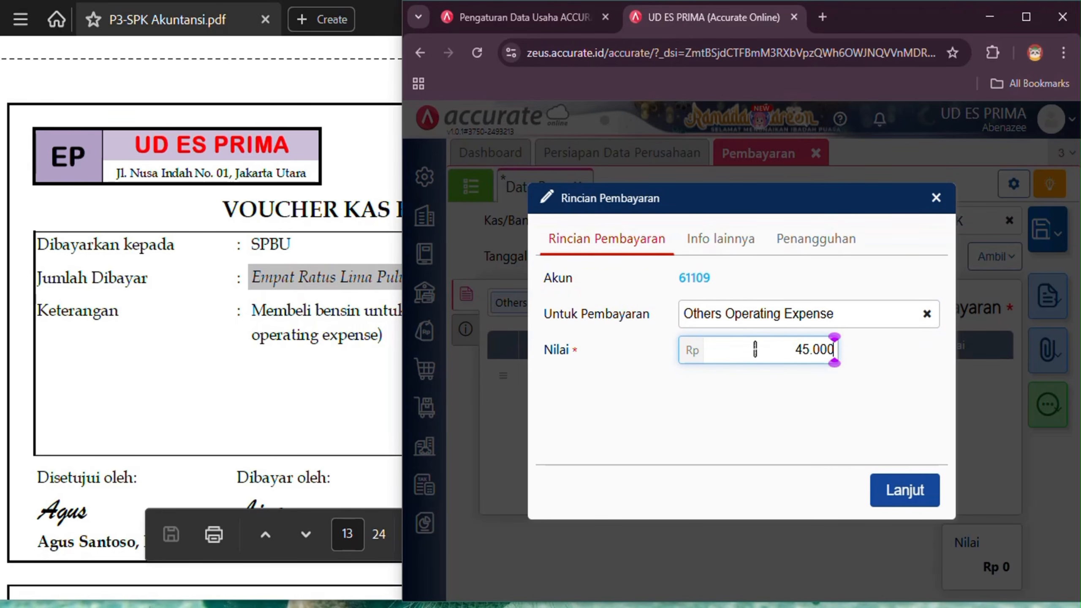
pyautogui.click(894, 494)
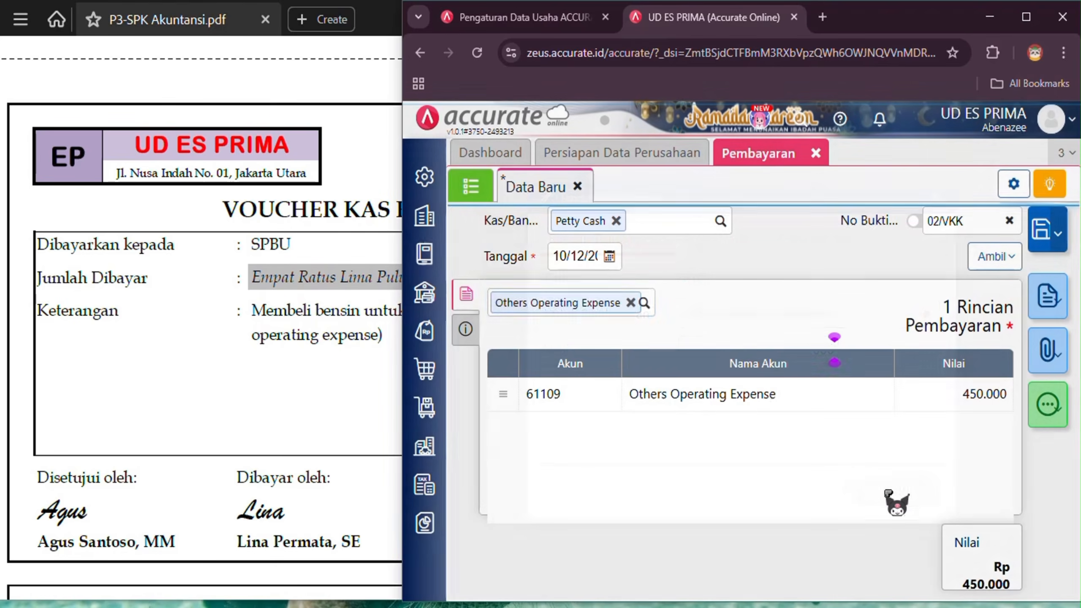
# In the payment's additional info, enter SPBU as the recipient (Penerima) and "Membeli bensin kendaraan" as the note (Catatan).
pyautogui.click(468, 334)
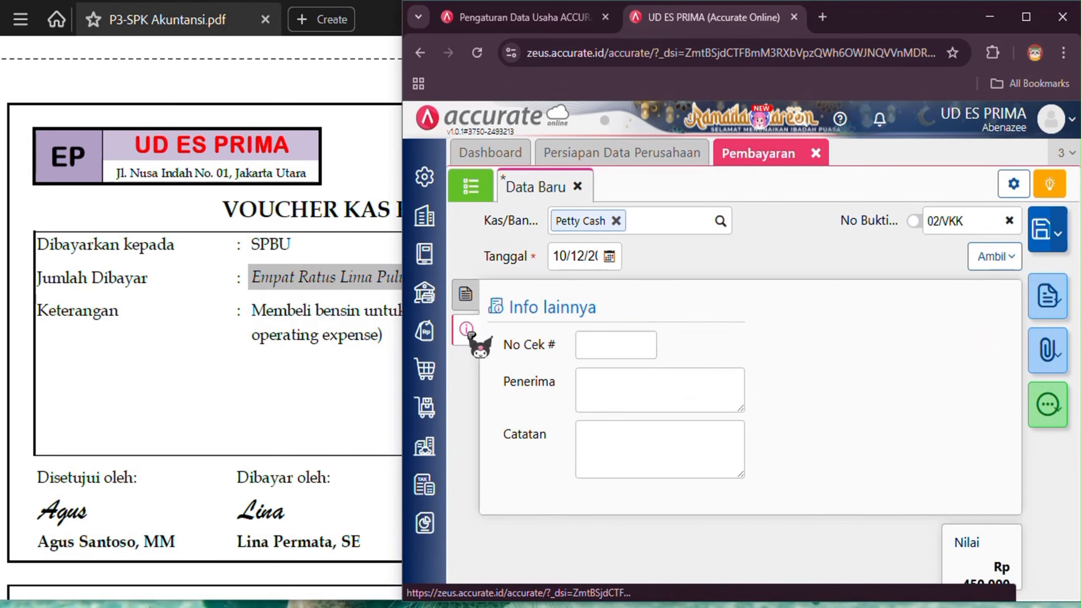
pyautogui.click(652, 397)
pyautogui.write('SPBU')
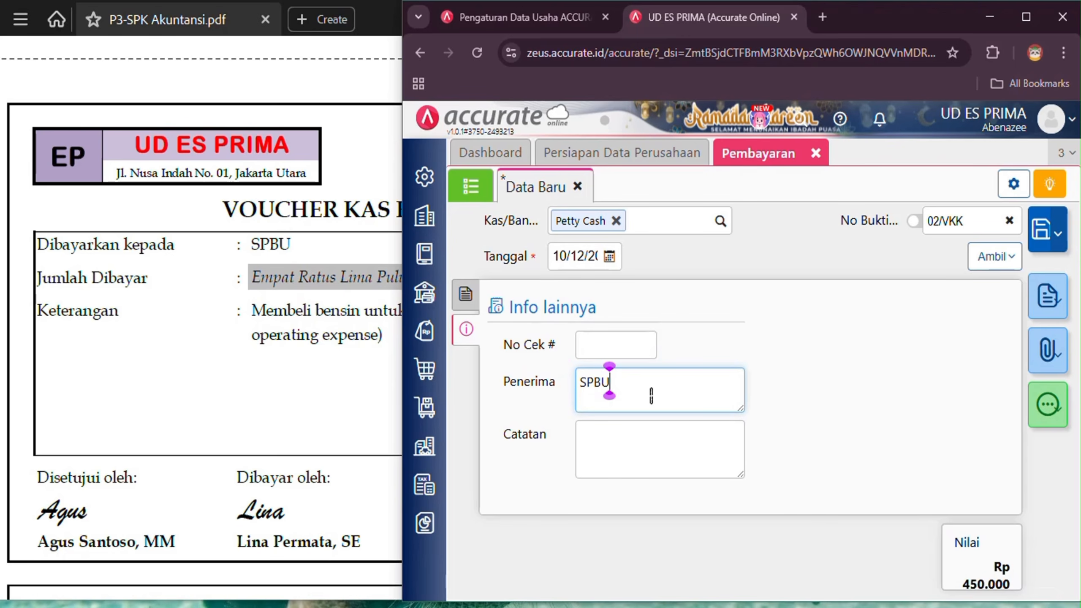
pyautogui.click(657, 445)
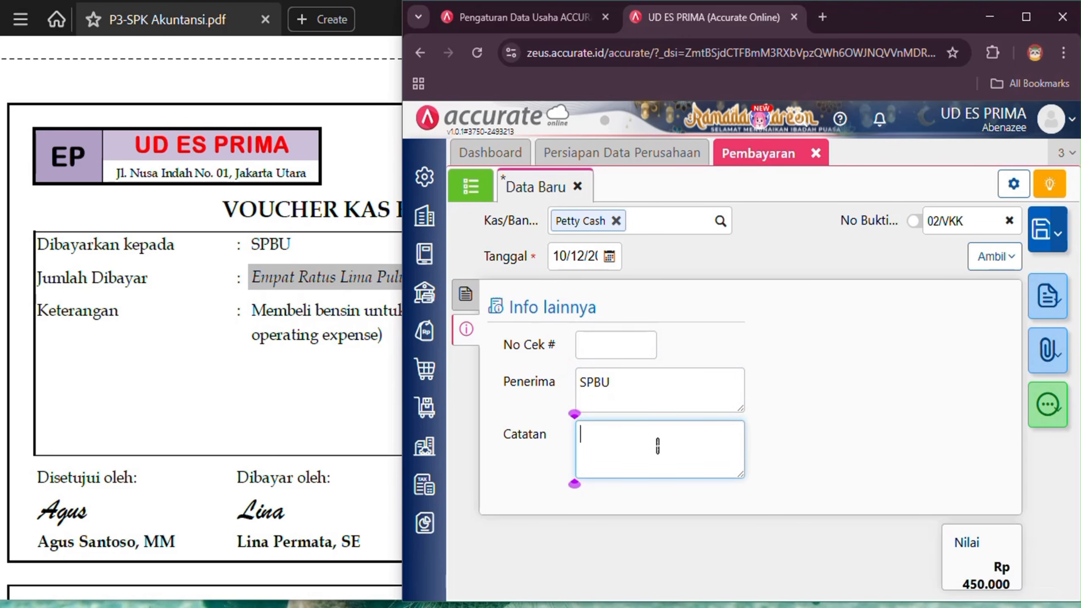
pyautogui.write('memb')
pyautogui.press('BackSpace')
pyautogui.press('BackSpace')
pyautogui.press('BackSpace')
pyautogui.write('embeli bensin')
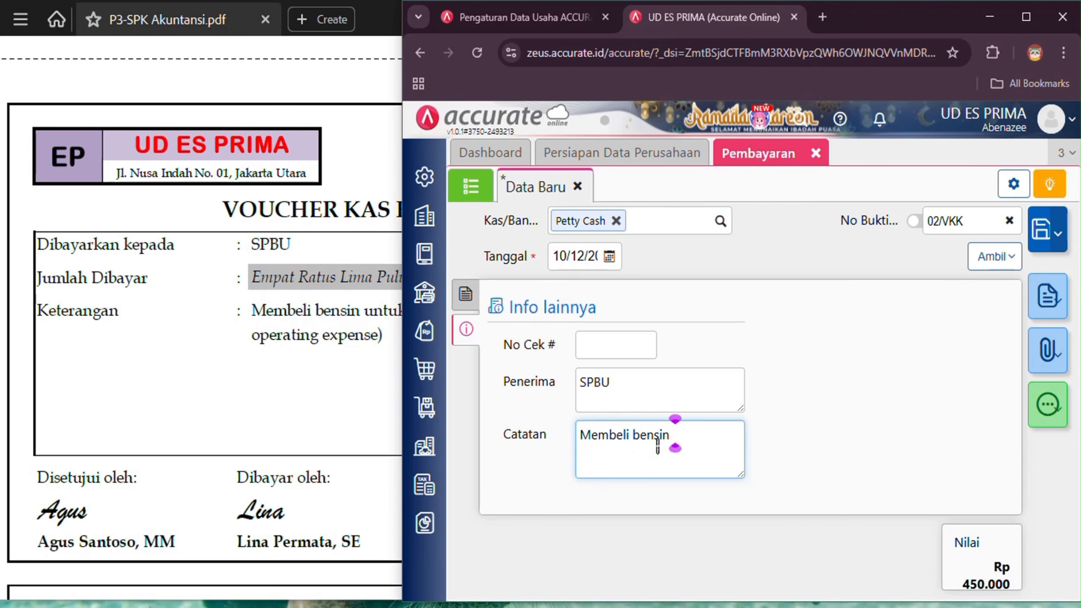
pyautogui.write('ke ke')
pyautogui.press('BackSpace')
pyautogui.write('endaraan')
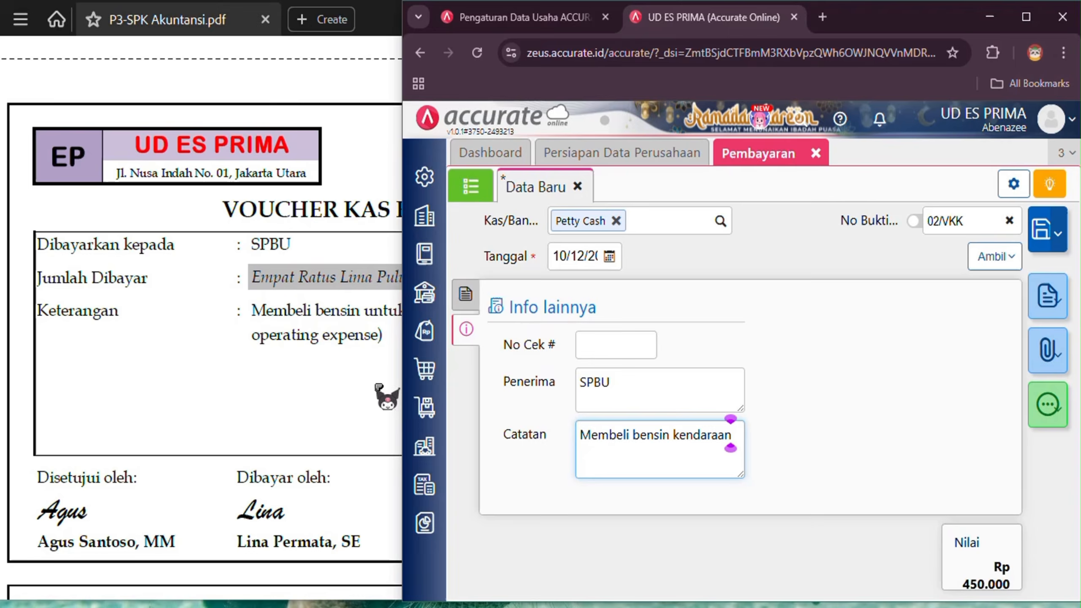
# Check the entries against voucher 02/VKK in the source PDF and save the payment in Accurate Online.
pyautogui.click(341, 384)
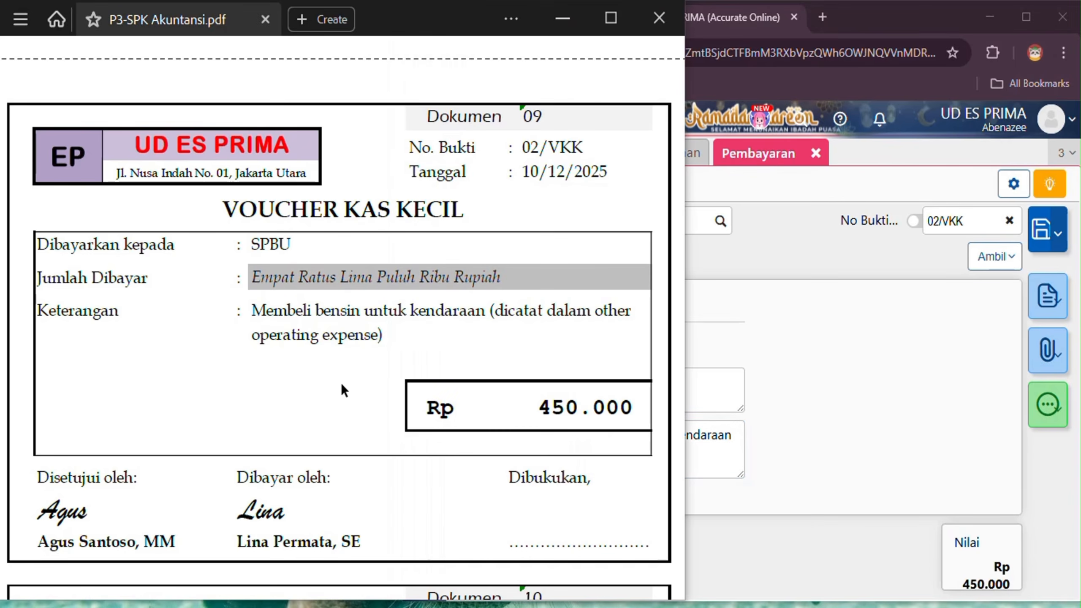
pyautogui.click(826, 352)
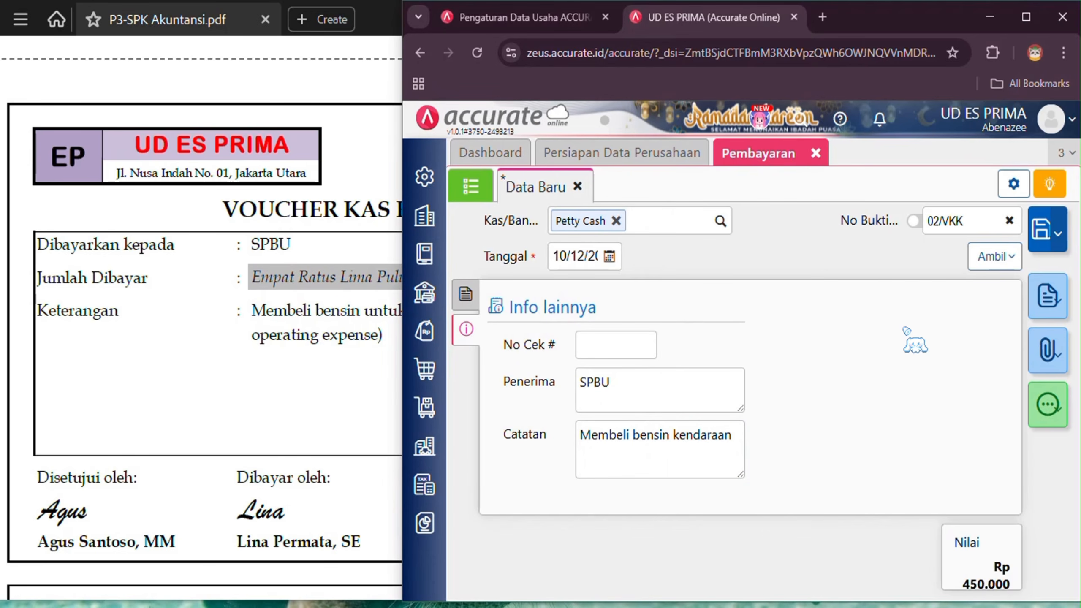
pyautogui.click(1040, 233)
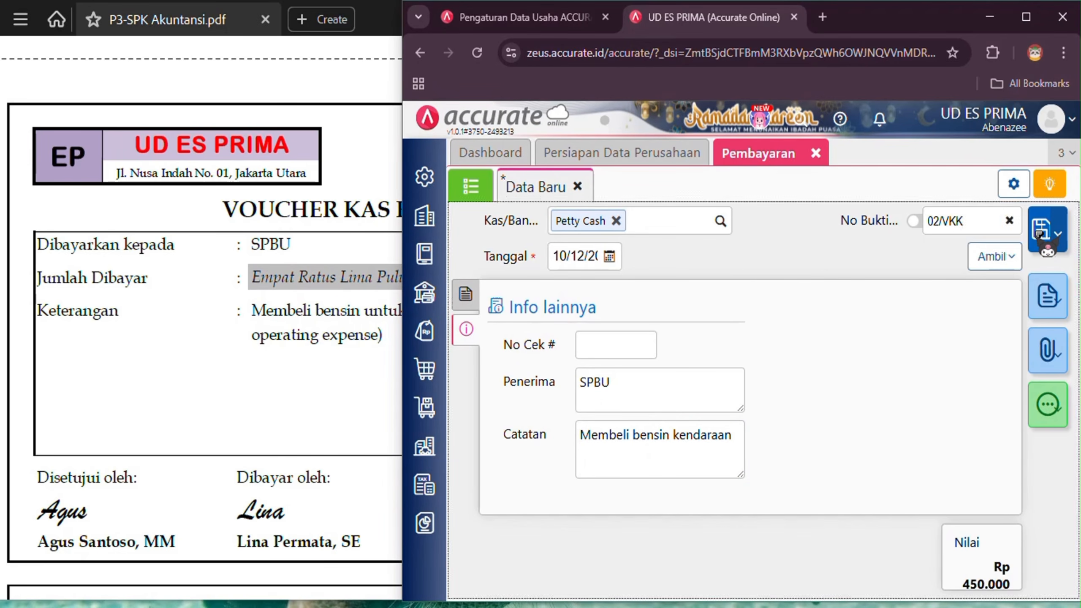
# Open the saved payment 02/VKK from the payment list and examine its journal details.
pyautogui.click(472, 187)
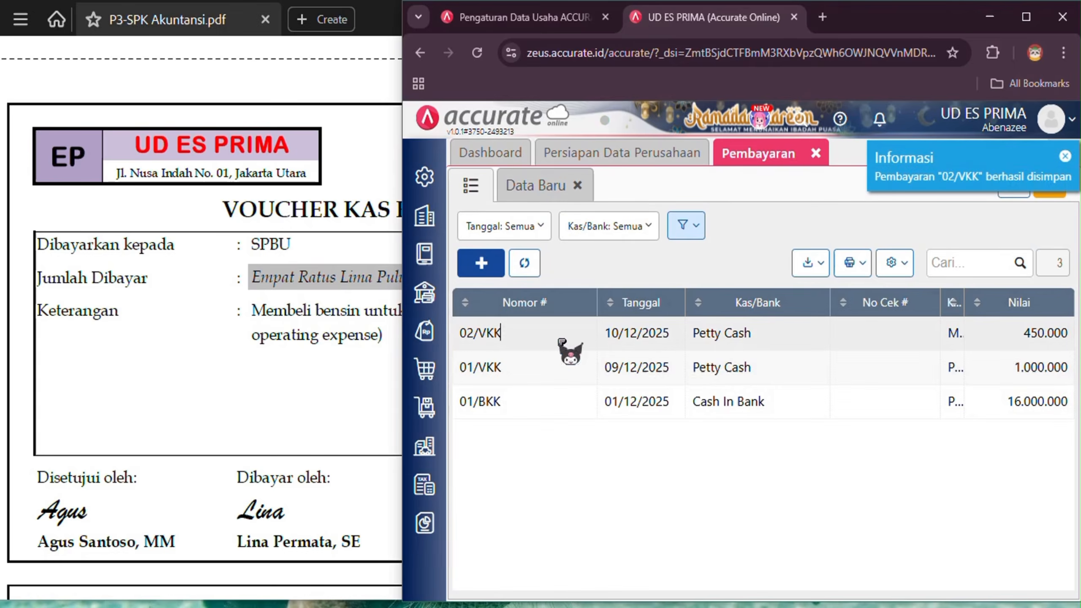
pyautogui.click(561, 342)
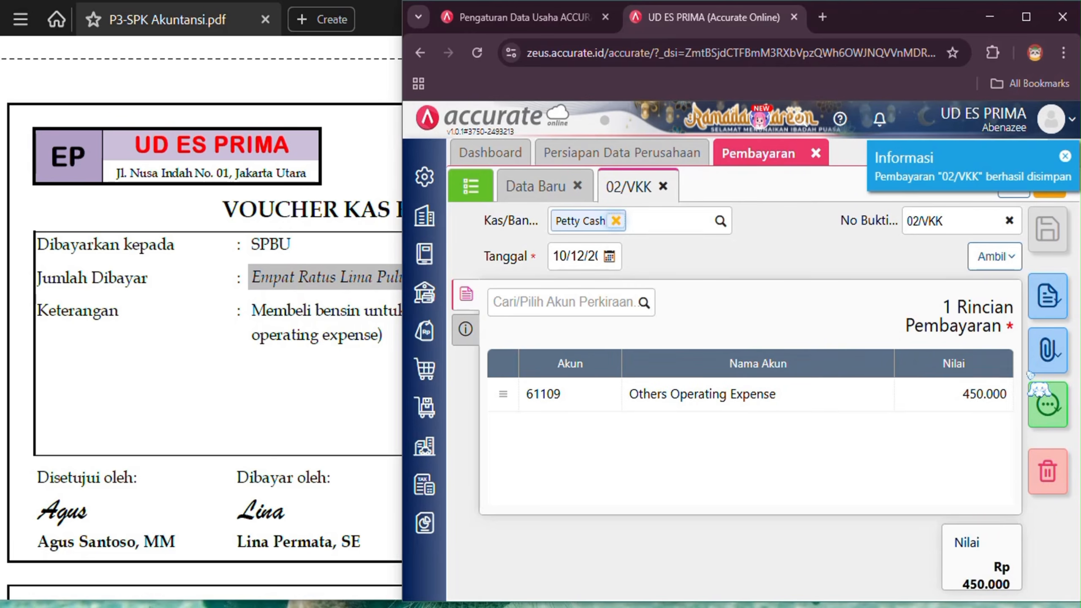
pyautogui.click(1048, 405)
pyautogui.click(963, 542)
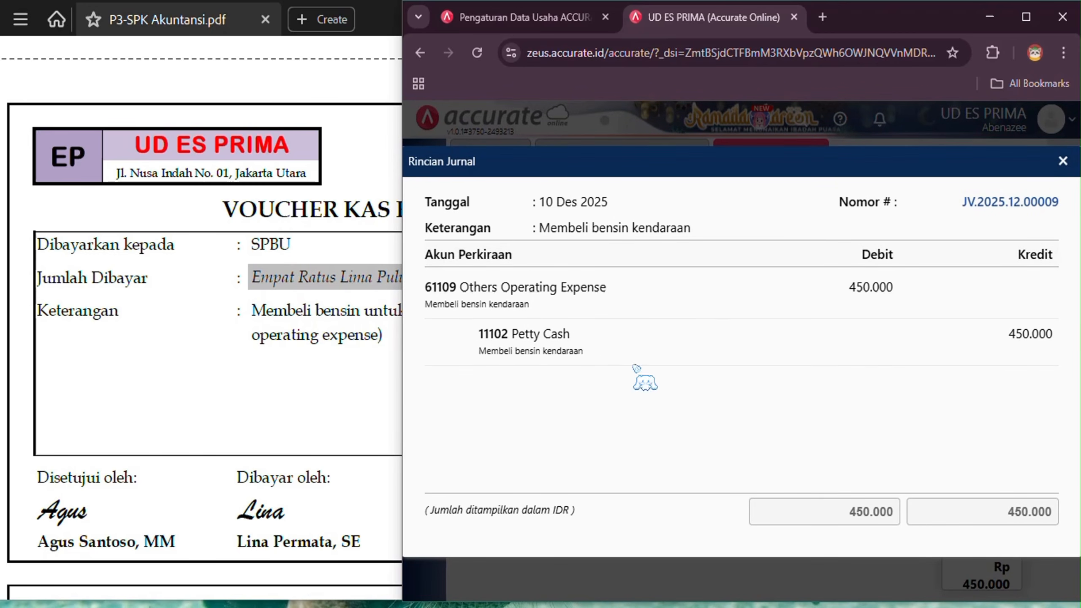
pyautogui.click(1063, 163)
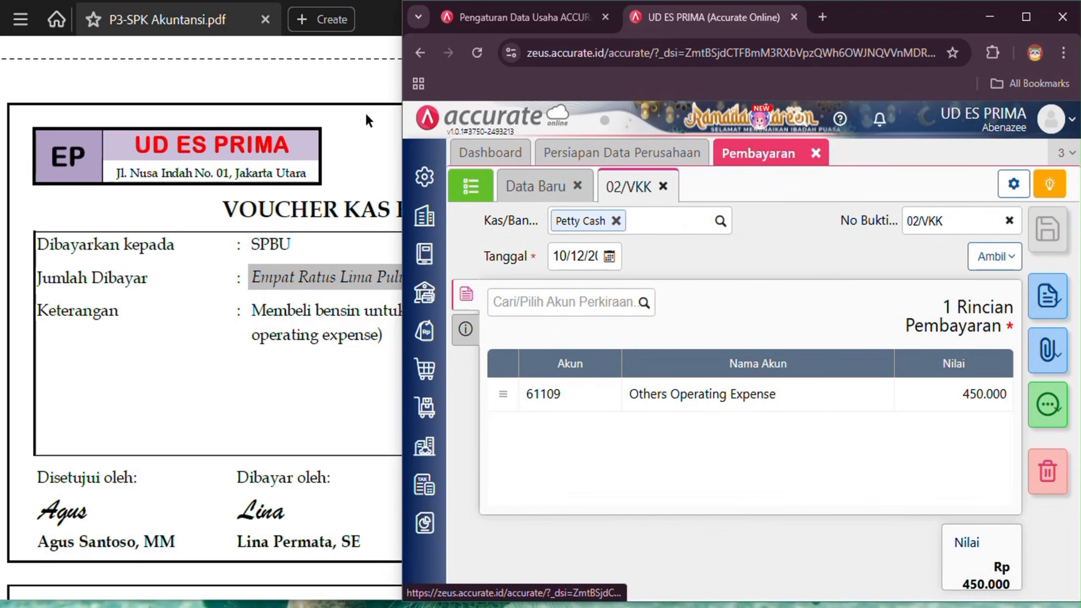
# Bring up invoice 02/SJ in Dokumen 10 of the source PDF and close the Pembayaran module in Accurate Online.
pyautogui.click(365, 114)
pyautogui.scroll(-10, 356, 156)
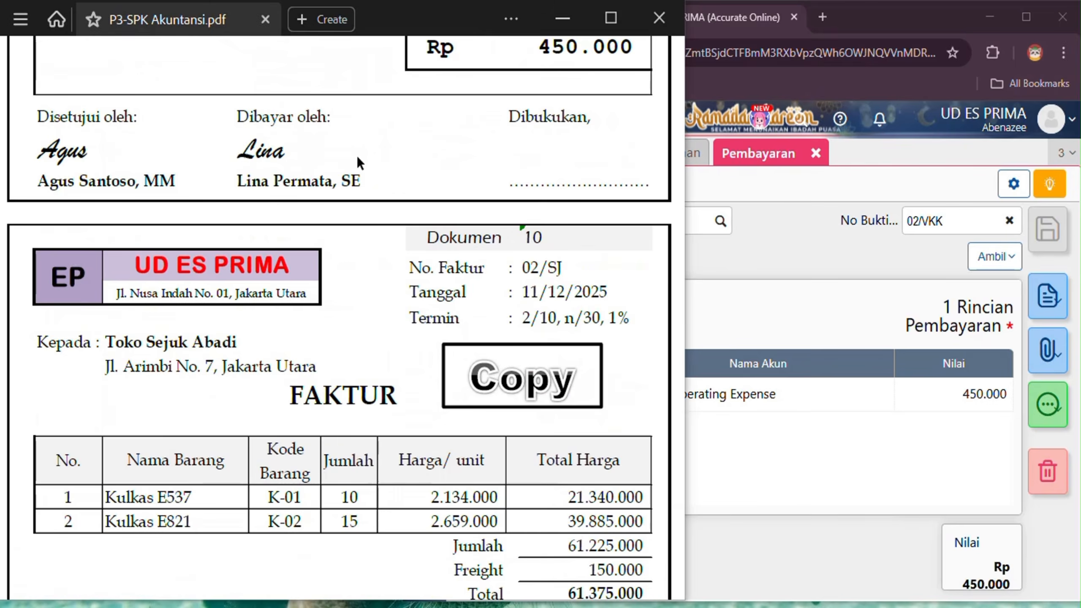
pyautogui.scroll(-5, 357, 156)
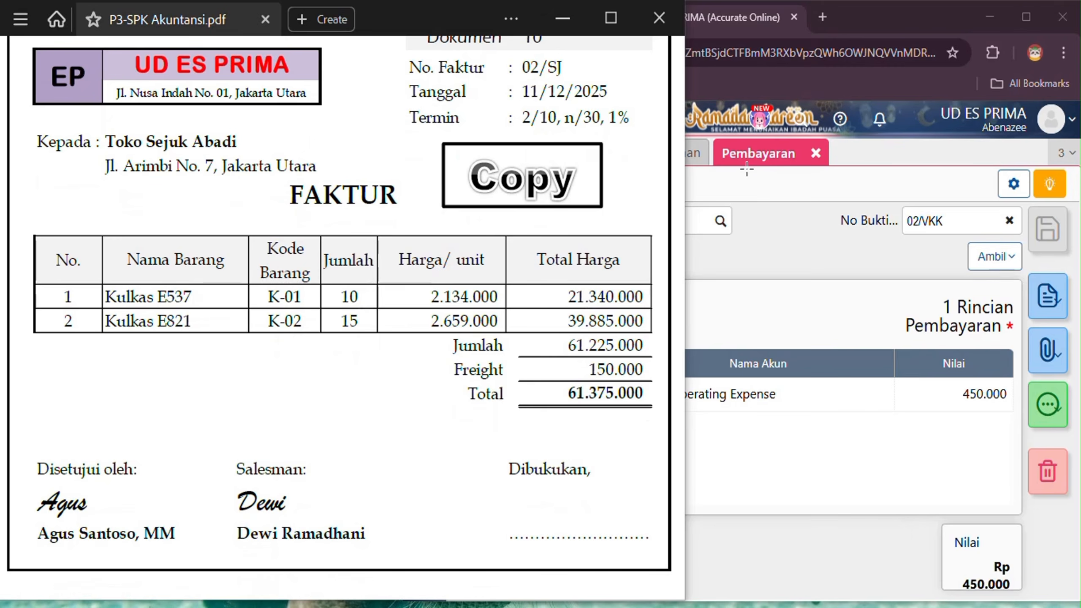
pyautogui.click(898, 162)
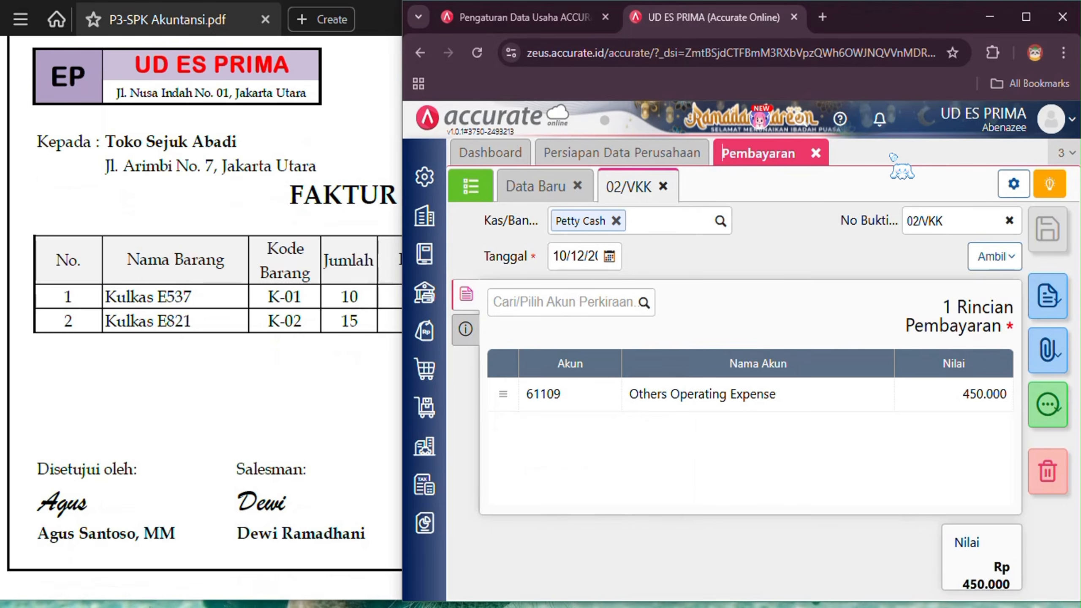
pyautogui.click(816, 154)
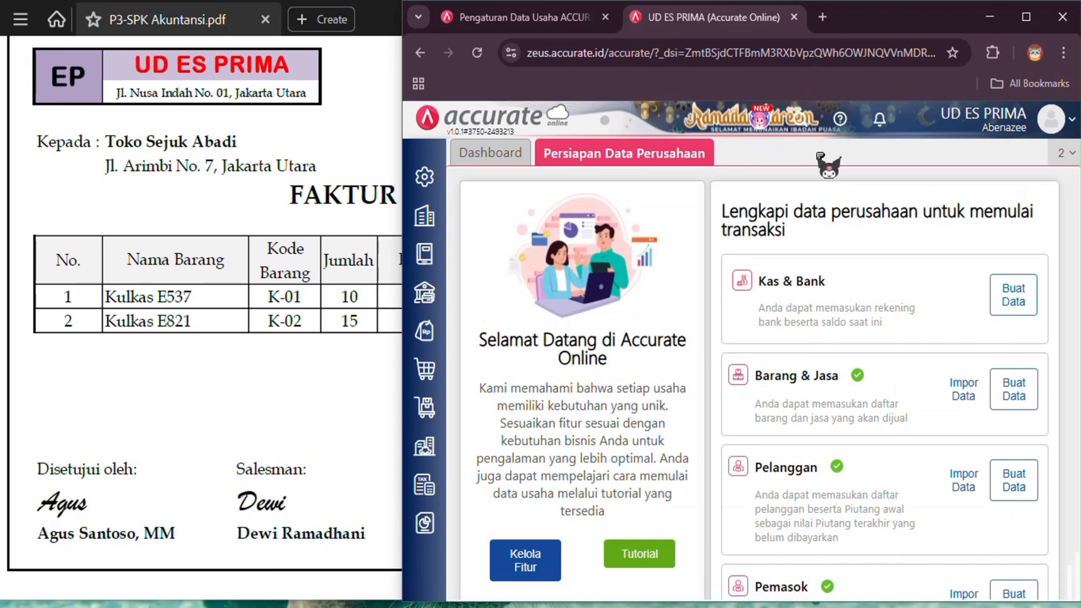
# Switch to the source PDF, read the header and customer of invoice 02/SJ, and return to Accurate Online.
pyautogui.click(370, 131)
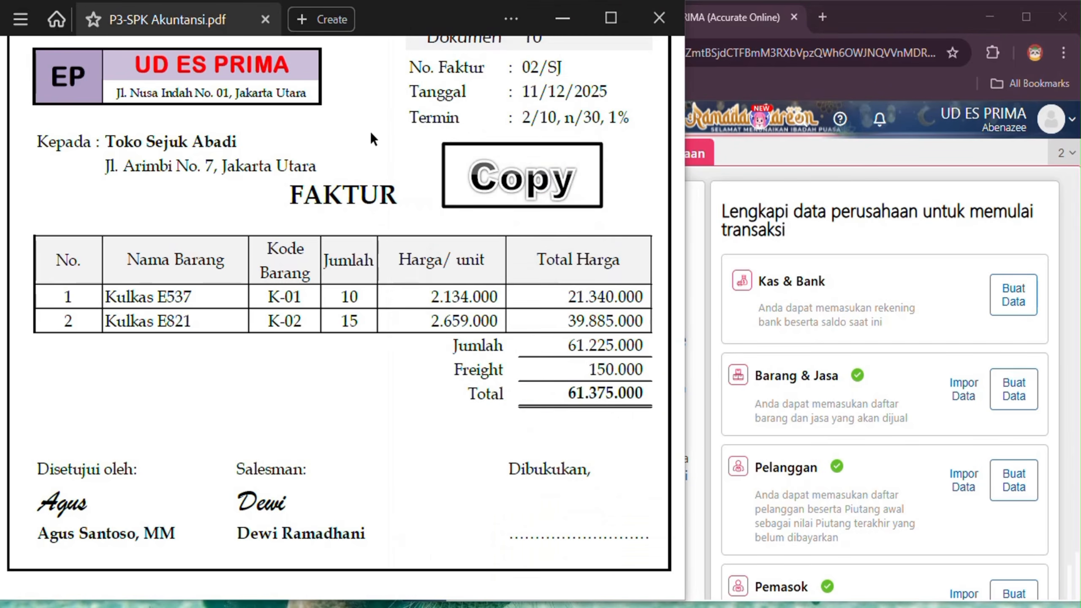
pyautogui.scroll(1, 370, 131)
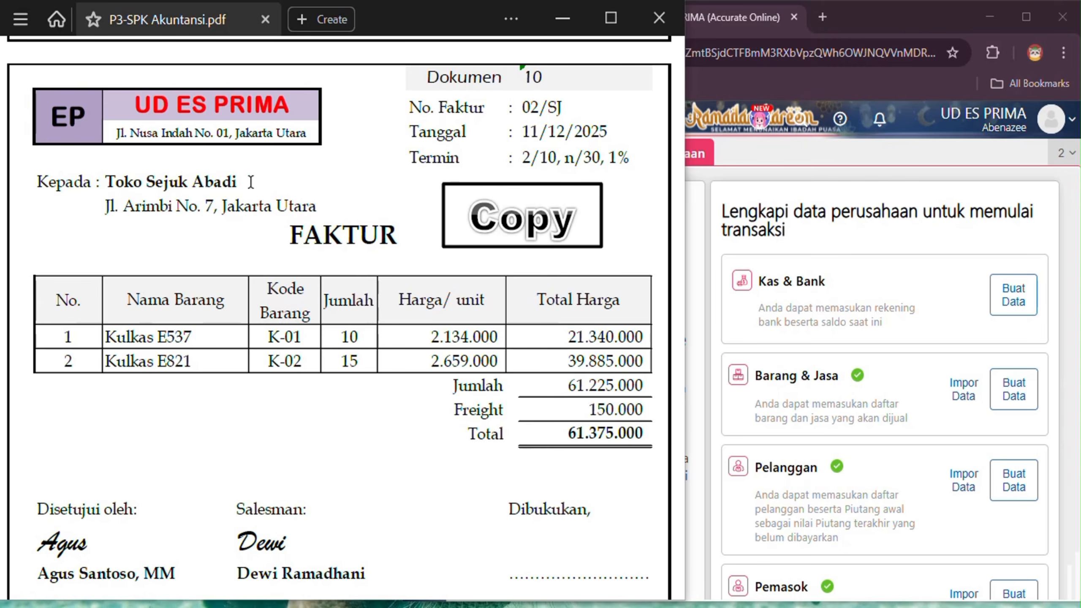
pyautogui.click(769, 173)
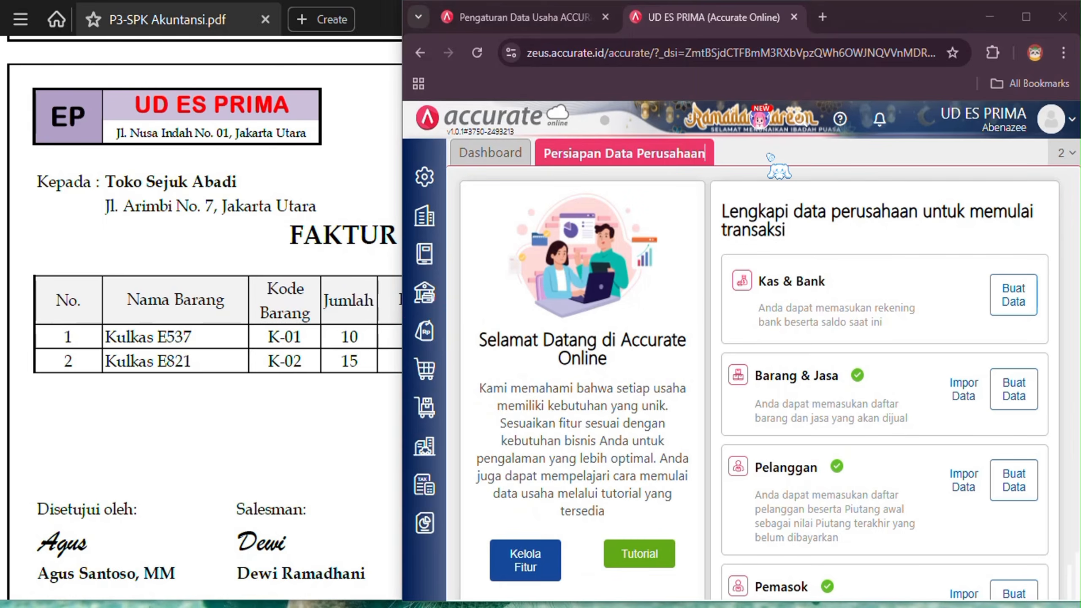
# Start a new sales invoice (Faktur Penjualan) with Toko Sejuk Abadi as the customer.
pyautogui.click(426, 333)
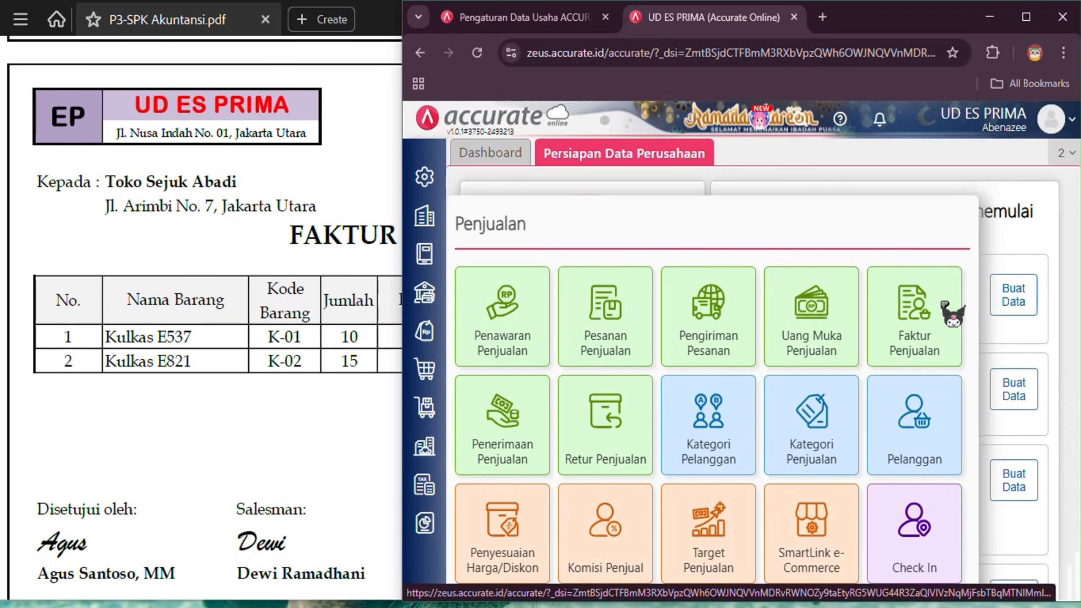
pyautogui.click(902, 304)
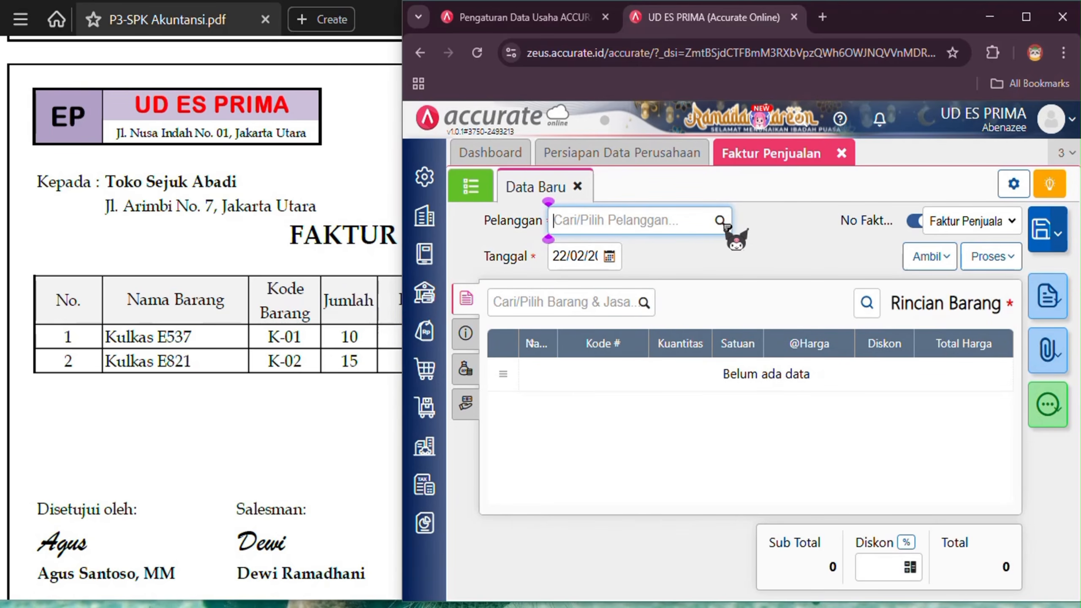
pyautogui.click(724, 225)
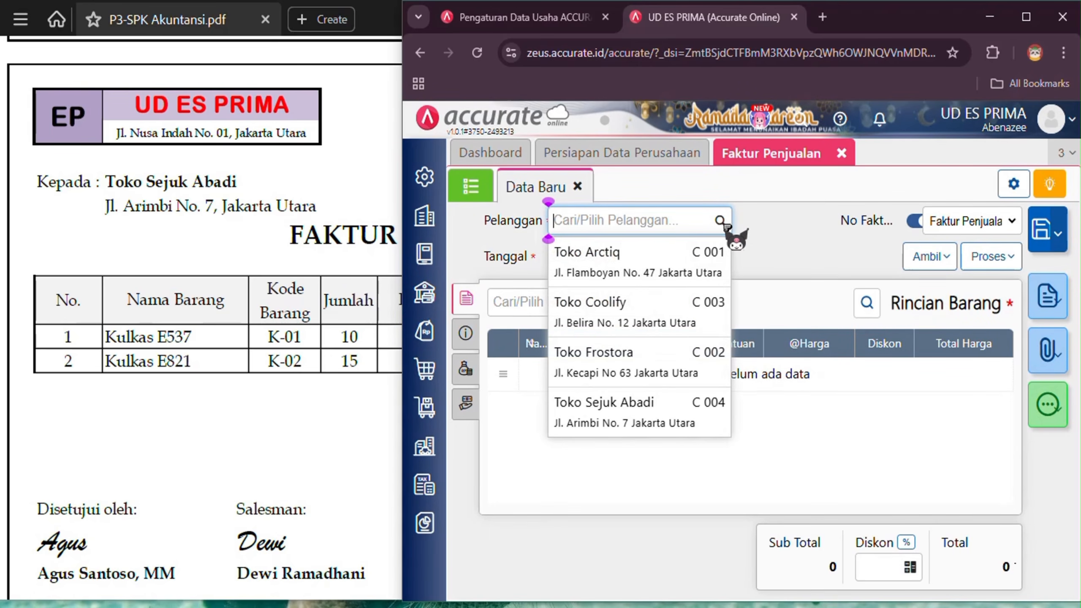
pyautogui.click(688, 406)
# Check the date on invoice 02/SJ in the source PDF and set the sales invoice's date to 11/12/2025.
pyautogui.click(311, 161)
pyautogui.doubleClick(311, 161)
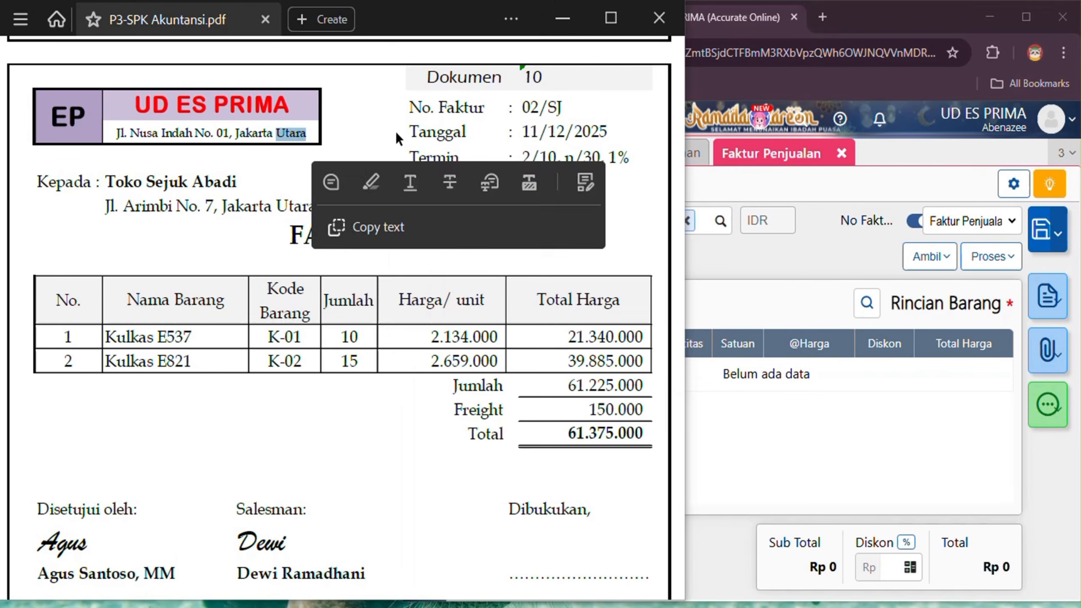
pyautogui.click(526, 107)
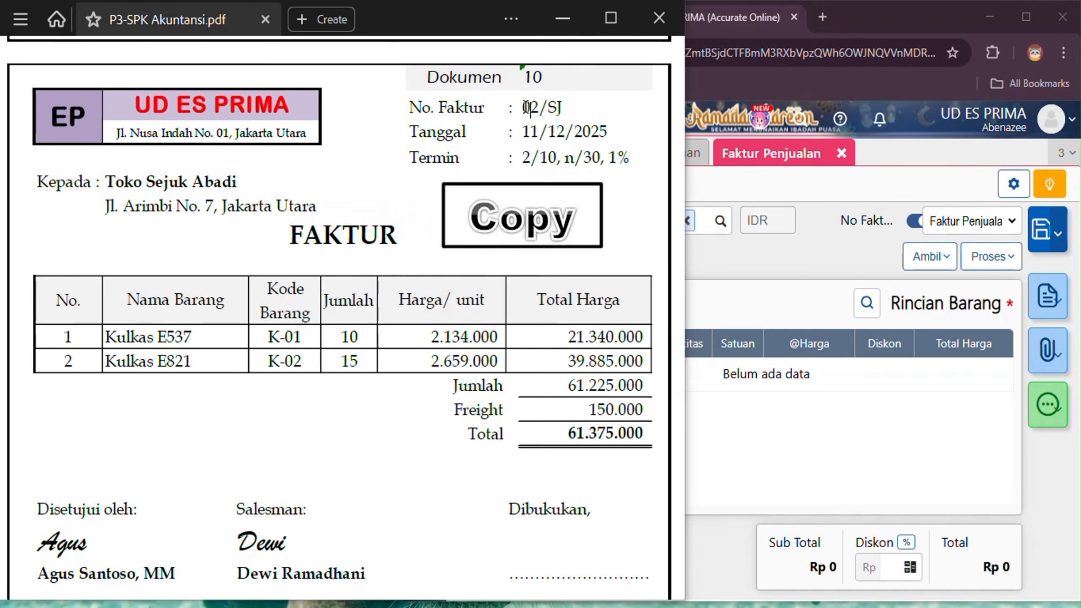
pyautogui.click(750, 267)
pyautogui.click(589, 258)
pyautogui.write('11/12/20')
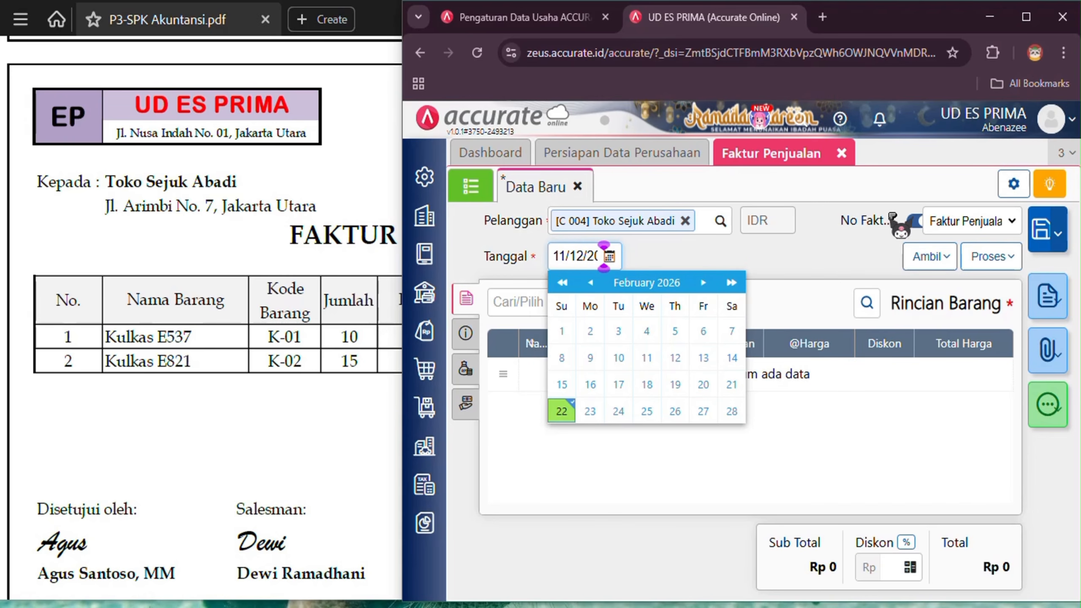
pyautogui.click(587, 256)
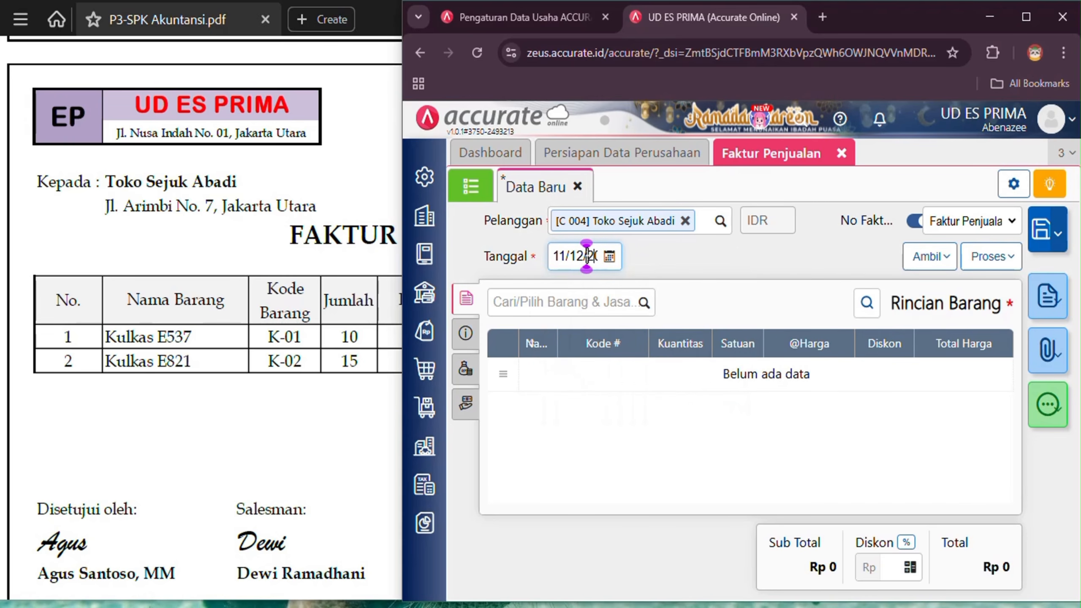
pyautogui.press('Right')
pyautogui.press('Right')
pyautogui.press('Right')
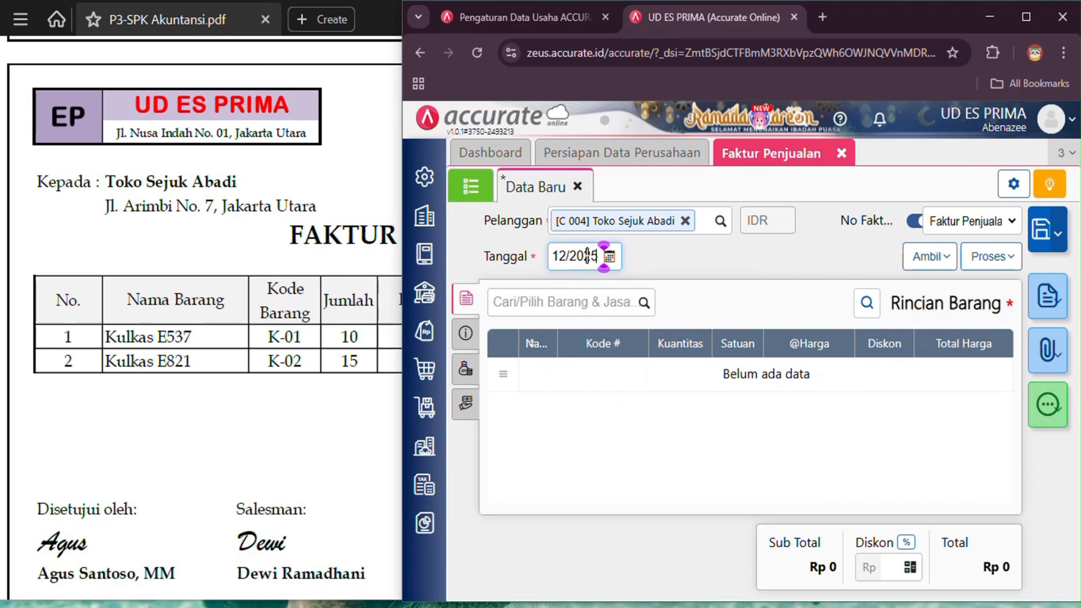
# Turn off automatic numbering, check the invoice number in the source PDF, and set the sales invoice's number to 02/SJ.
pyautogui.click(914, 221)
pyautogui.click(374, 145)
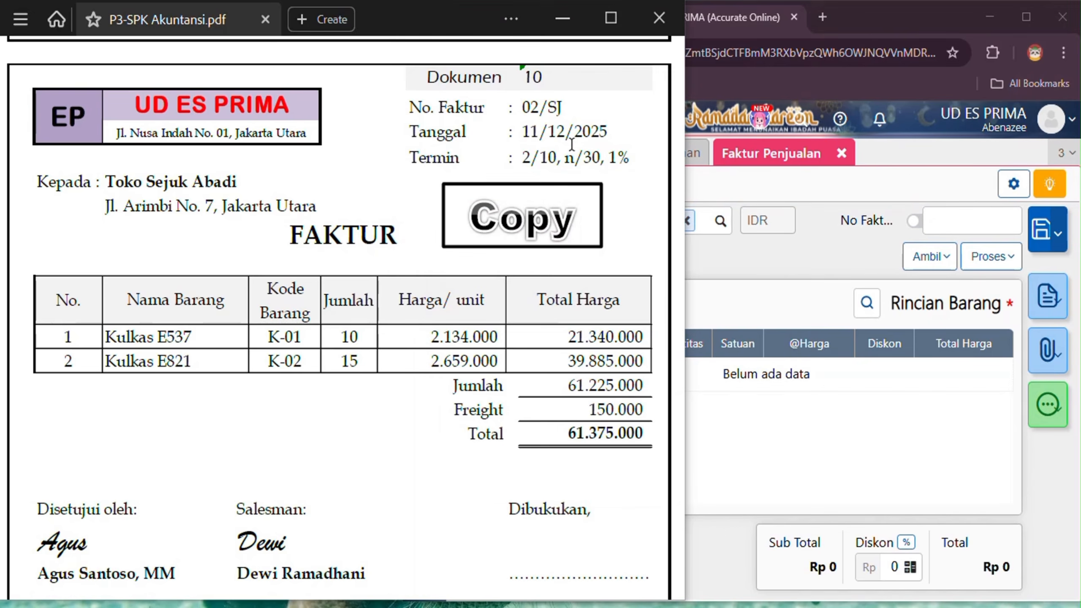
pyautogui.click(939, 221)
pyautogui.write('0')
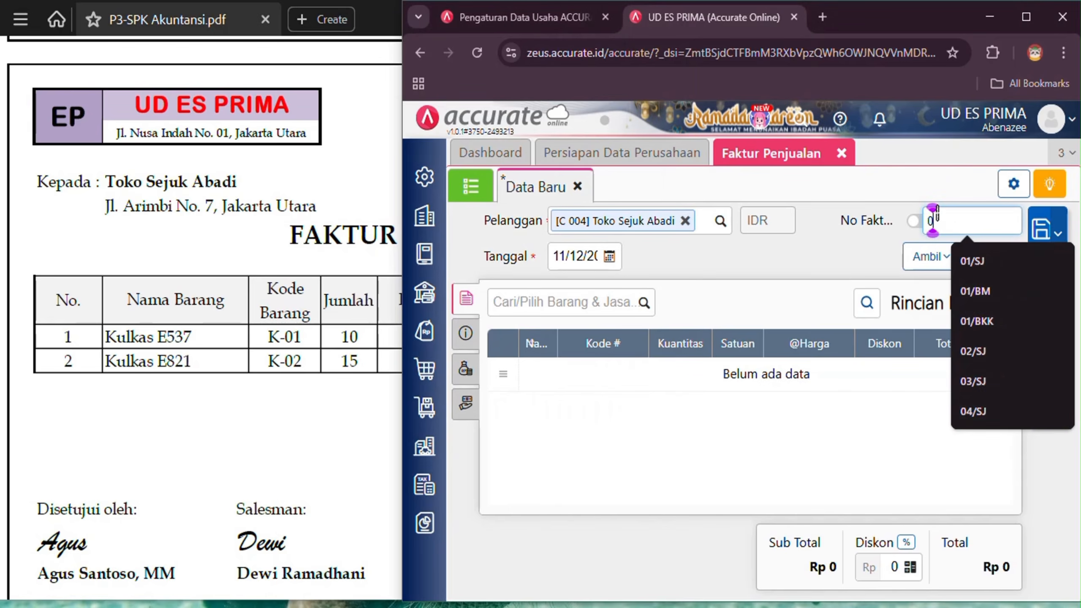
pyautogui.write('2/SJ')
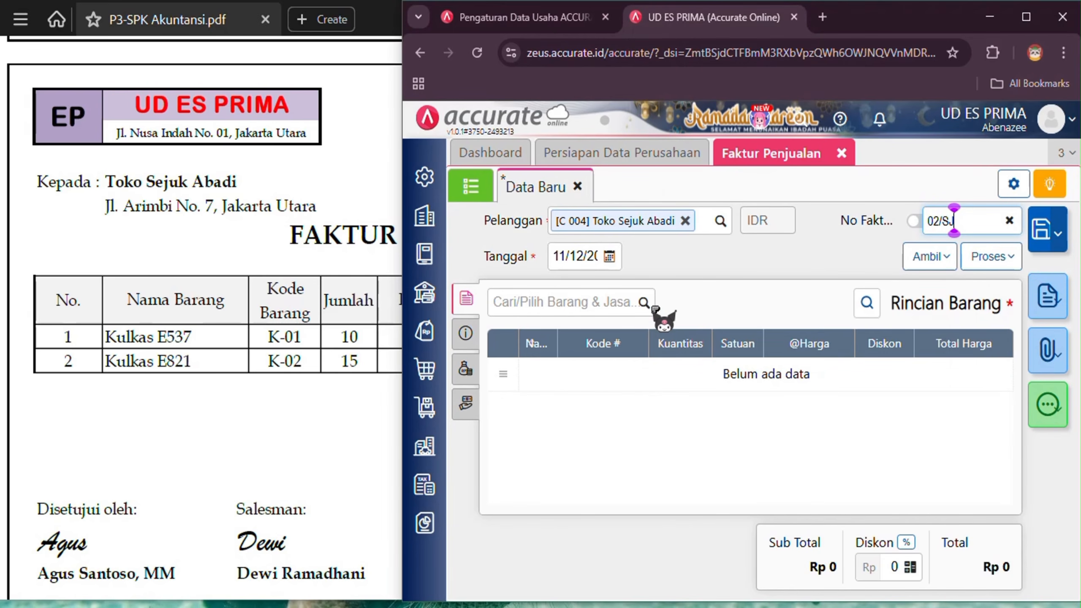
# Add item Kulkas E537 (K-01) to the invoice with quantity 10 and unit price 2.134.000, checking the values against the source PDF.
pyautogui.click(634, 302)
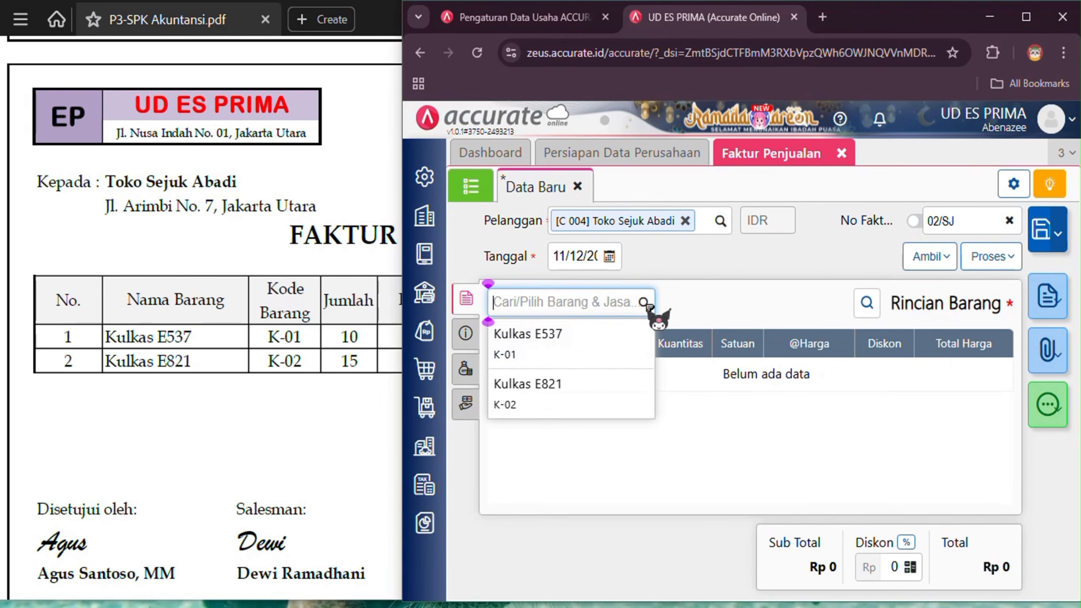
pyautogui.click(629, 345)
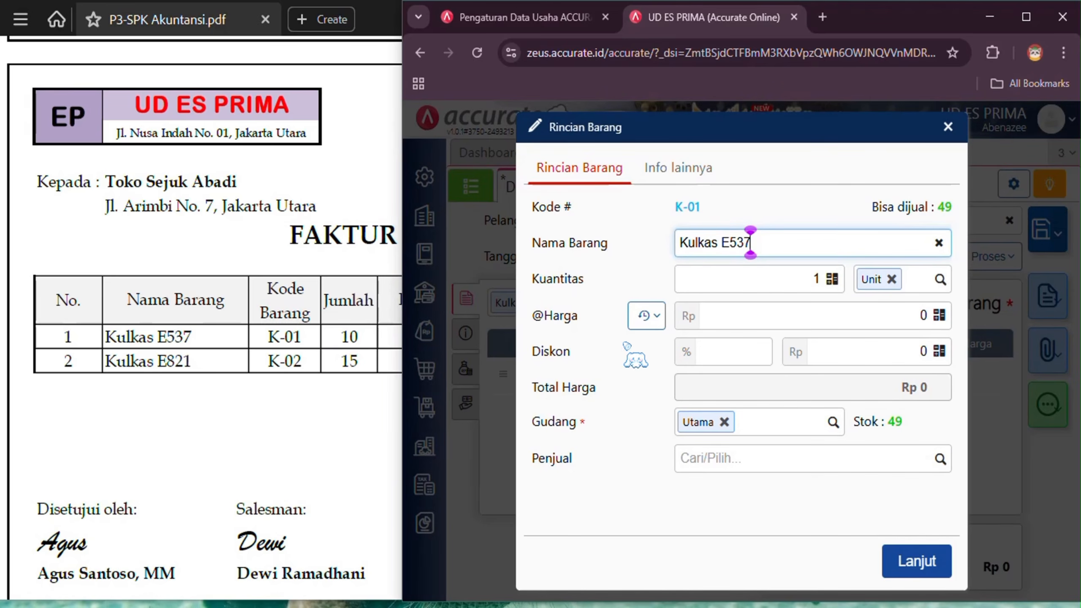
pyautogui.click(347, 428)
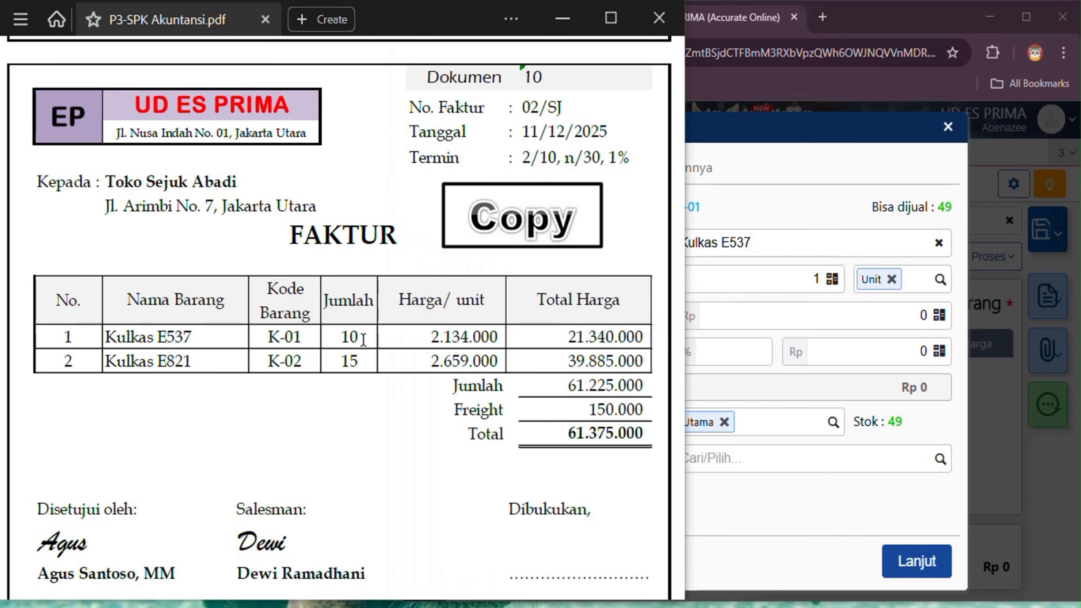
pyautogui.click(775, 280)
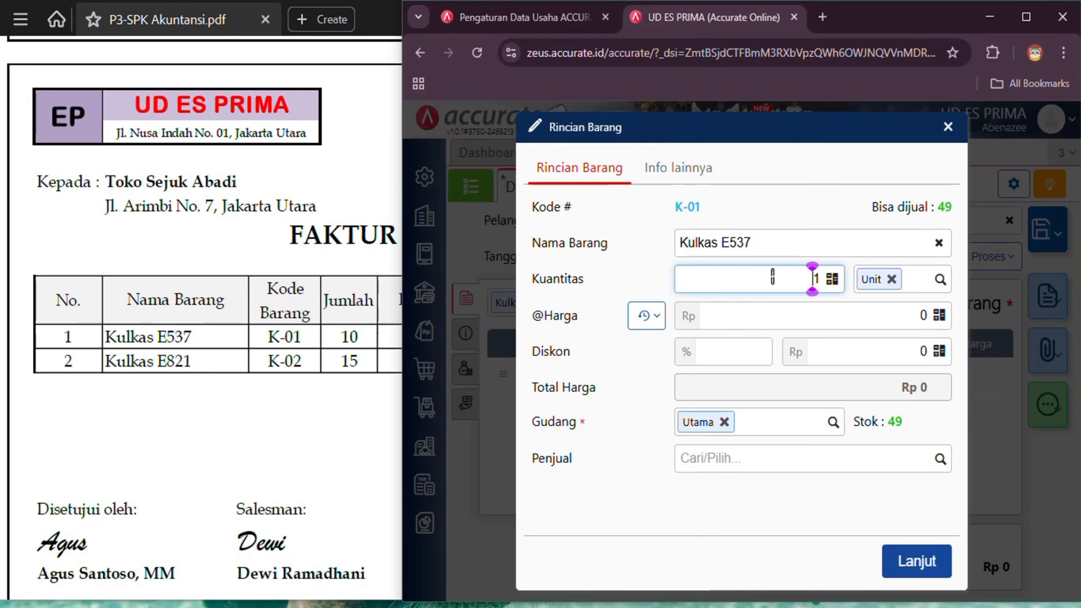
pyautogui.click(827, 318)
pyautogui.write('21.34')
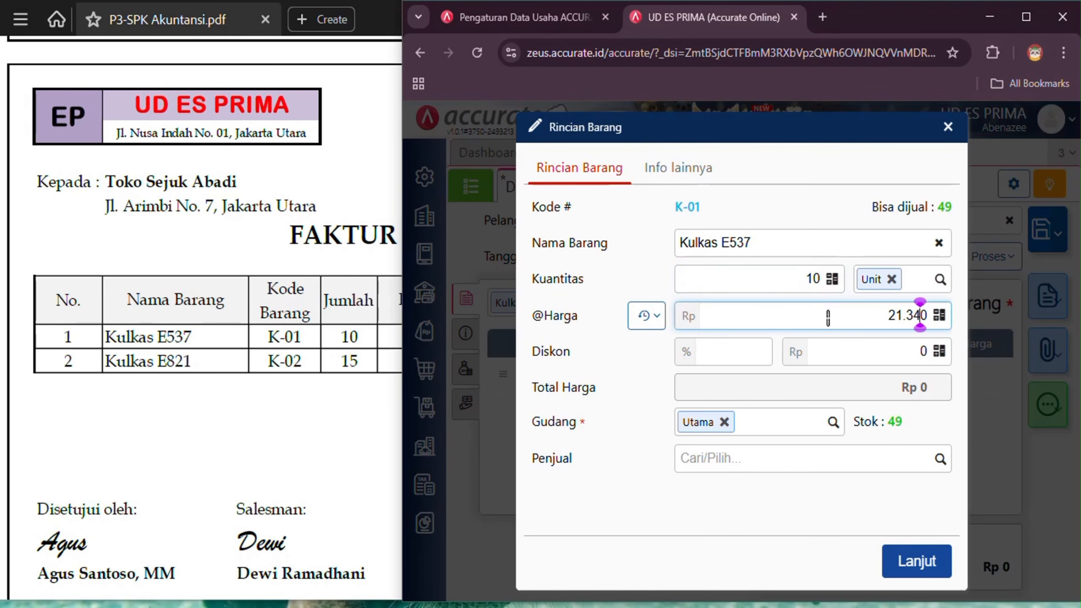
pyautogui.write('0.00')
pyautogui.click(800, 517)
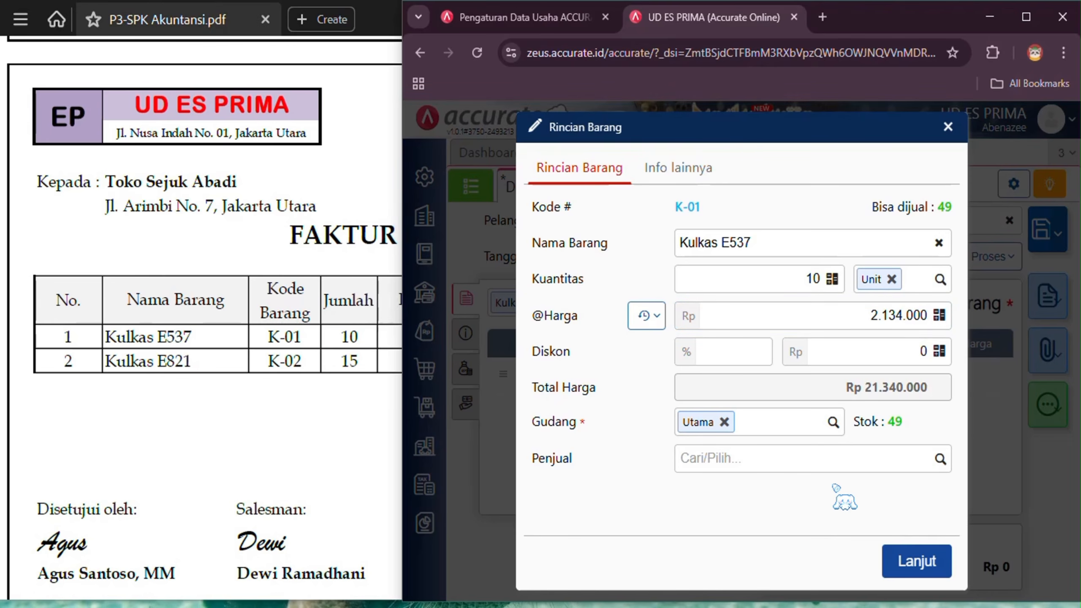
pyautogui.click(751, 243)
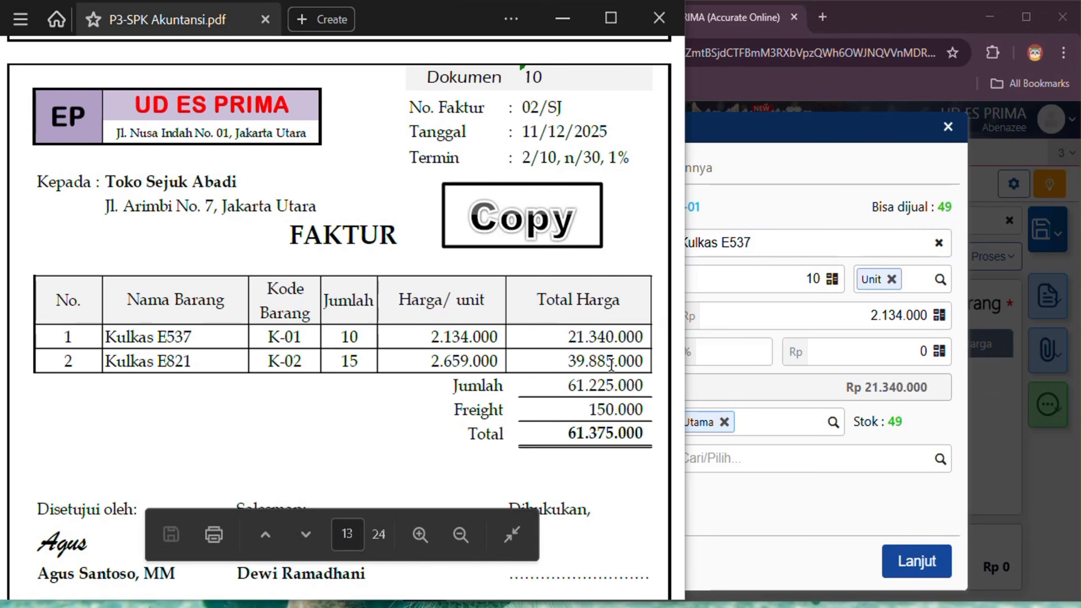
pyautogui.click(832, 535)
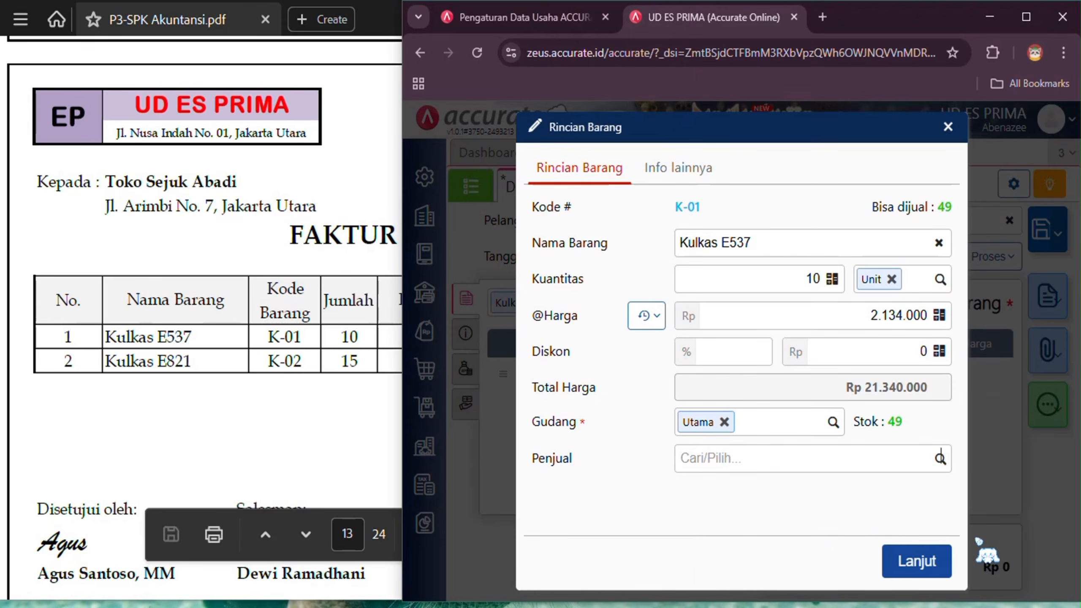
pyautogui.click(921, 564)
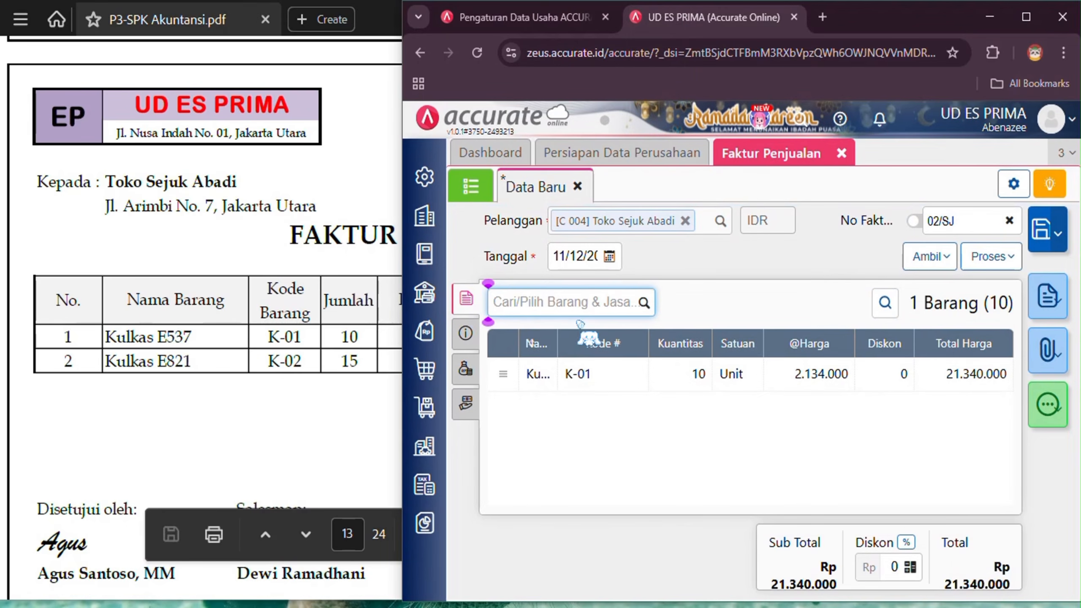
pyautogui.click(645, 304)
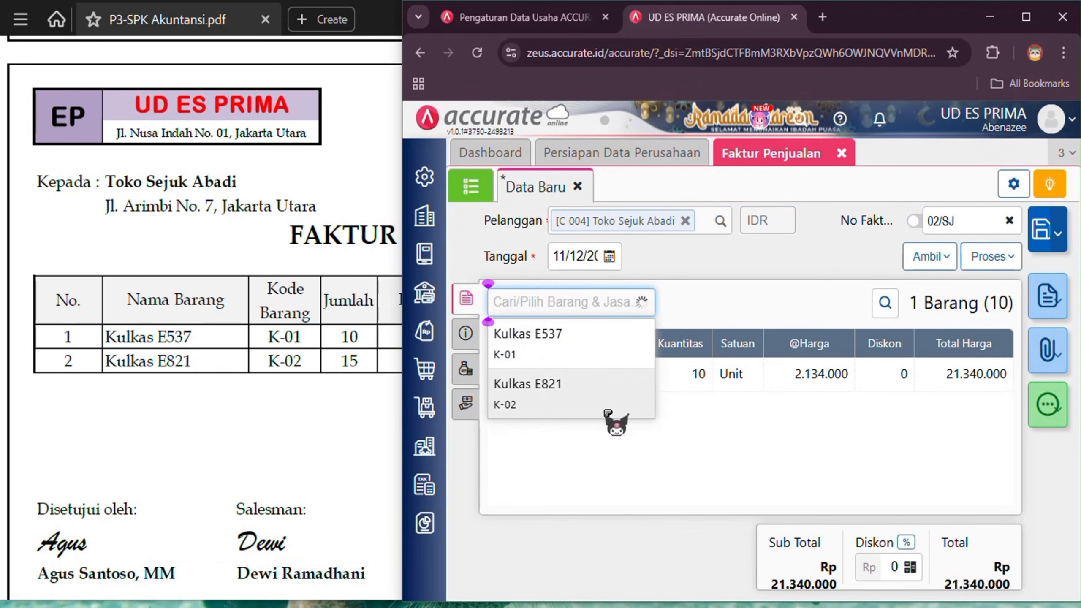
pyautogui.click(608, 408)
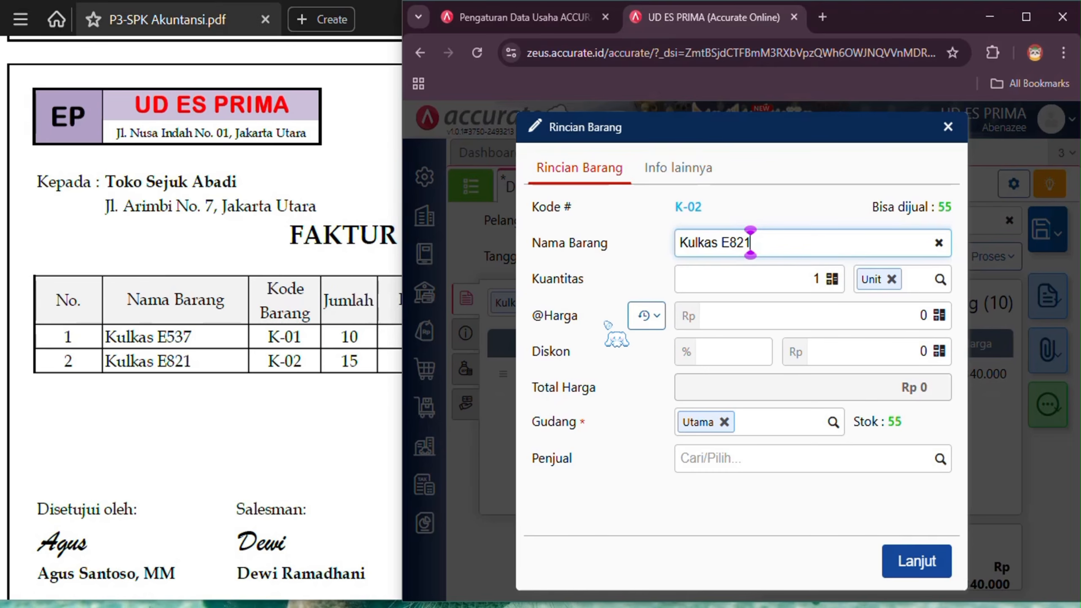
pyautogui.click(825, 277)
pyautogui.write('1')
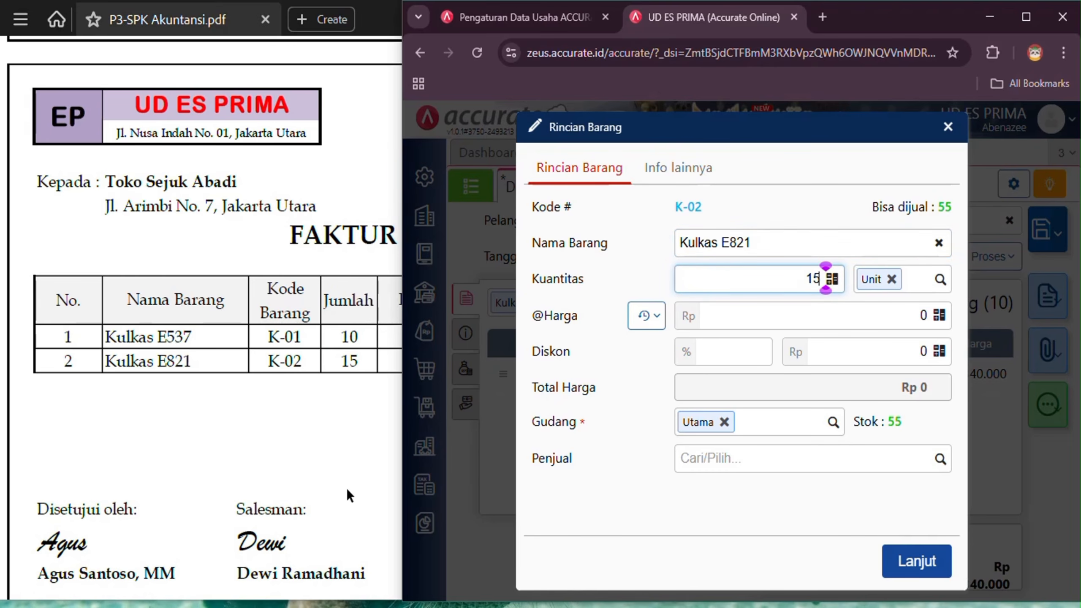
pyautogui.click(347, 441)
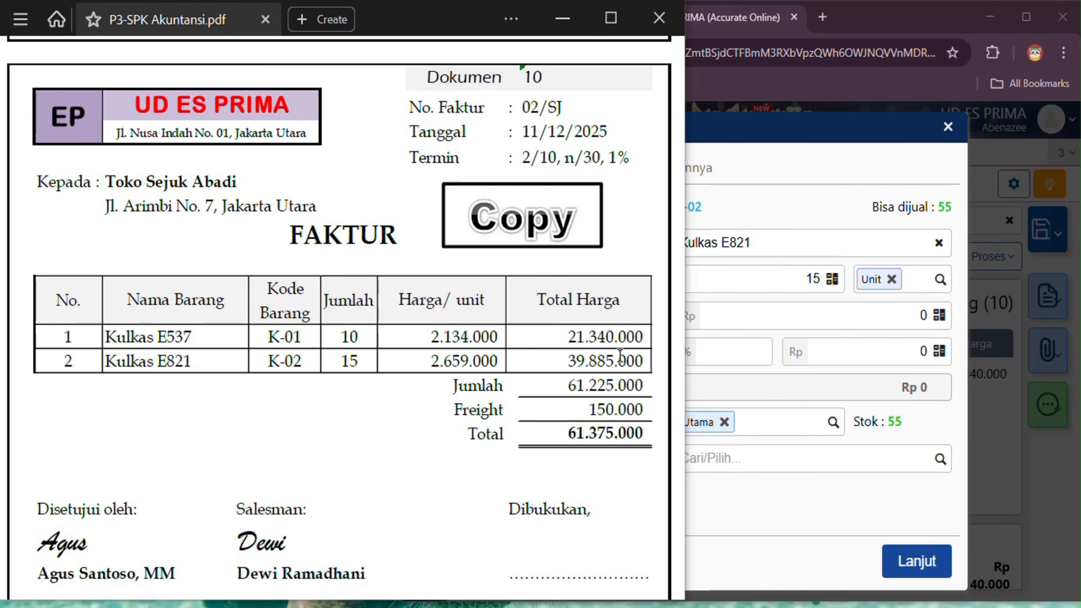
pyautogui.click(814, 213)
pyautogui.click(693, 207)
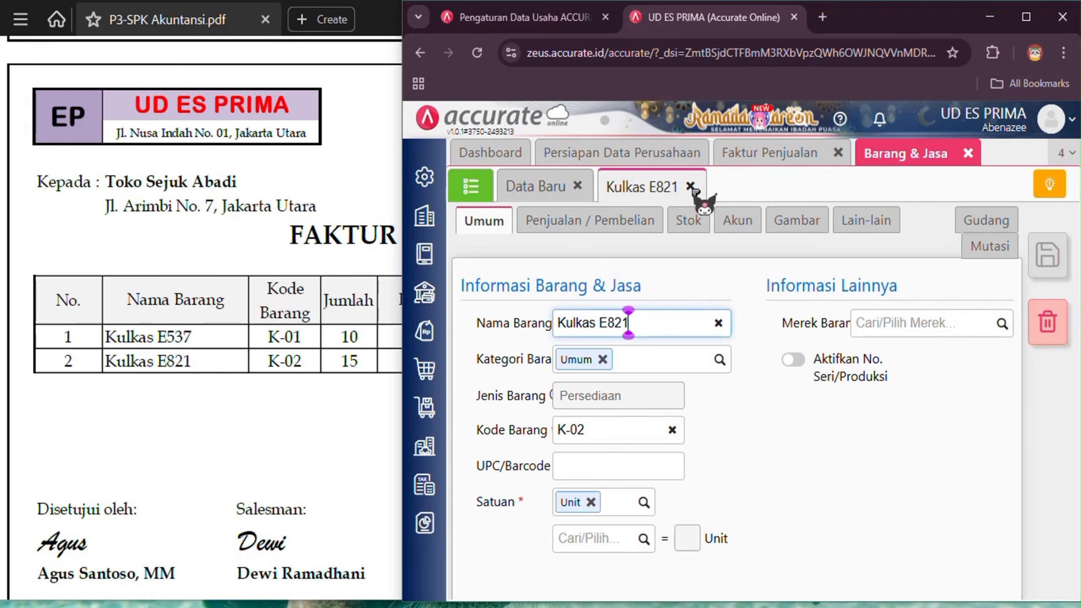
pyautogui.click(969, 153)
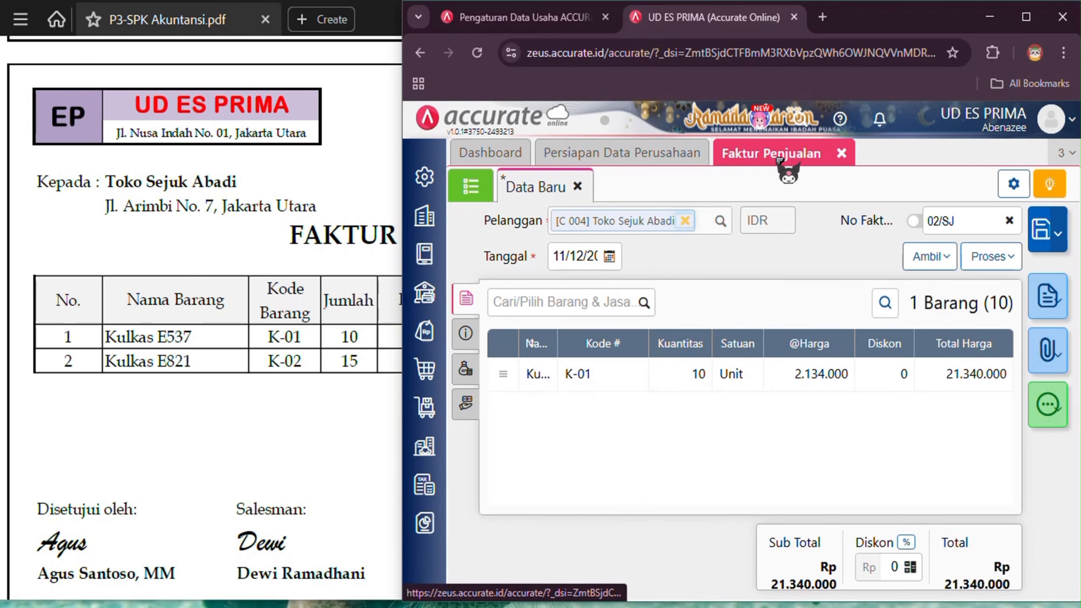
# Add item Kulkas E821 (K-02) to the invoice with quantity 15 and unit price 2.659.000, checking the values against the source PDF.
pyautogui.click(643, 302)
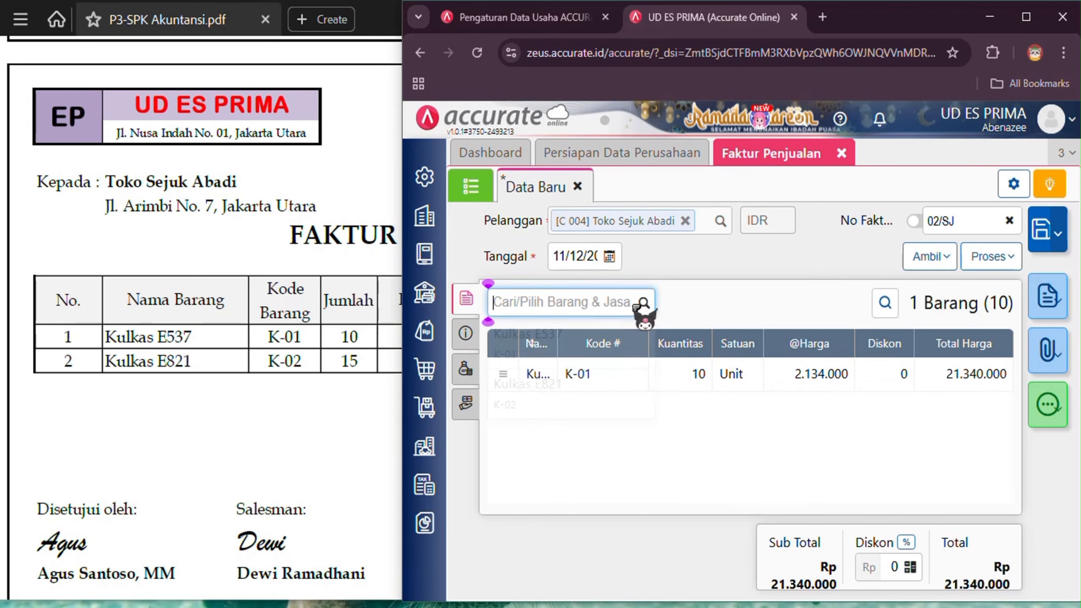
pyautogui.click(590, 407)
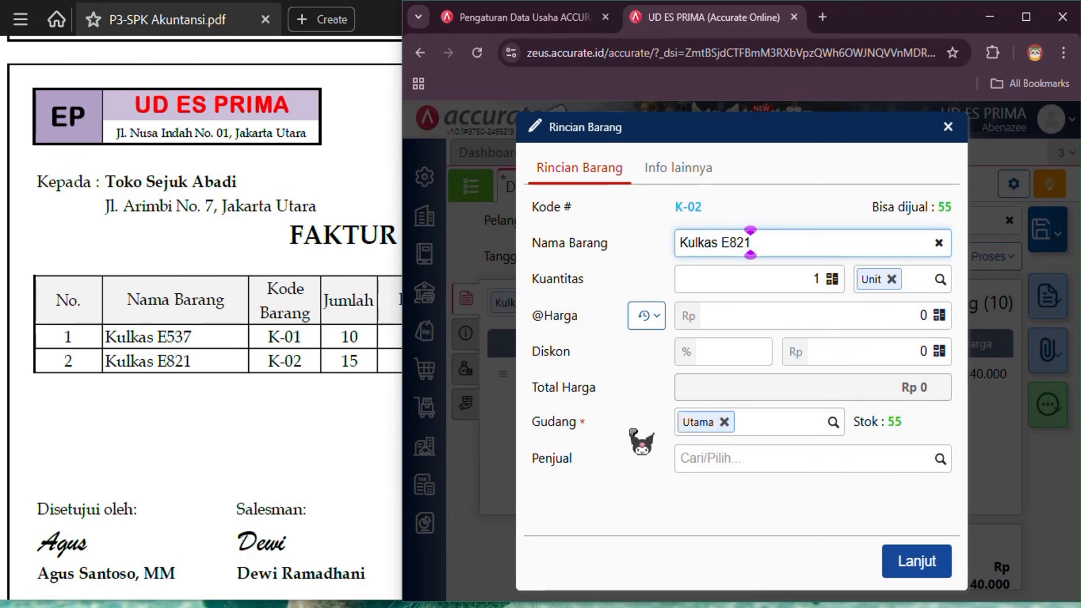
pyautogui.click(817, 277)
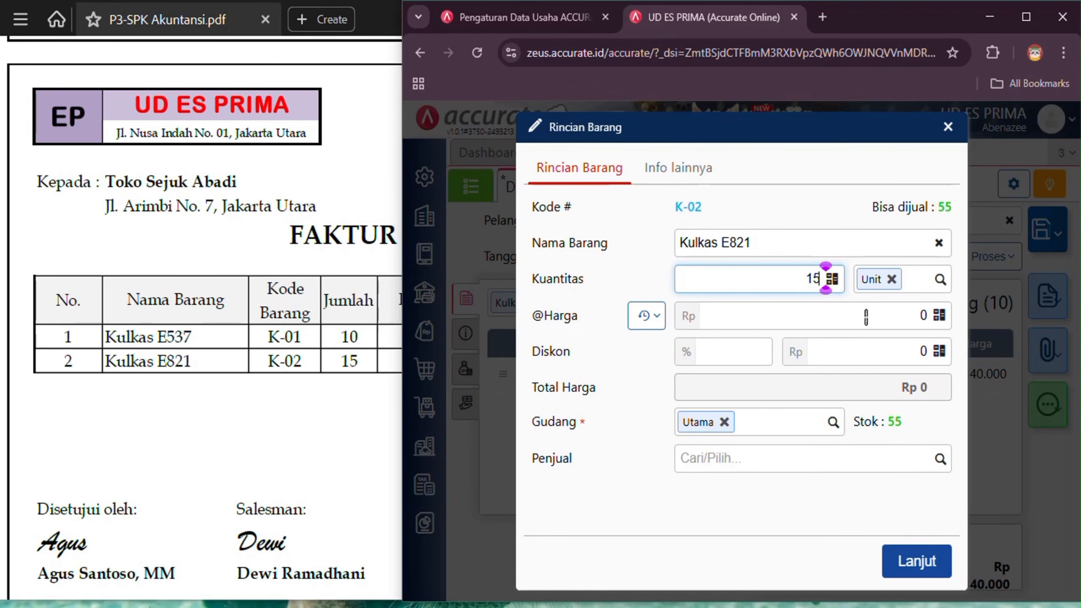
pyautogui.write('15')
pyautogui.click(786, 319)
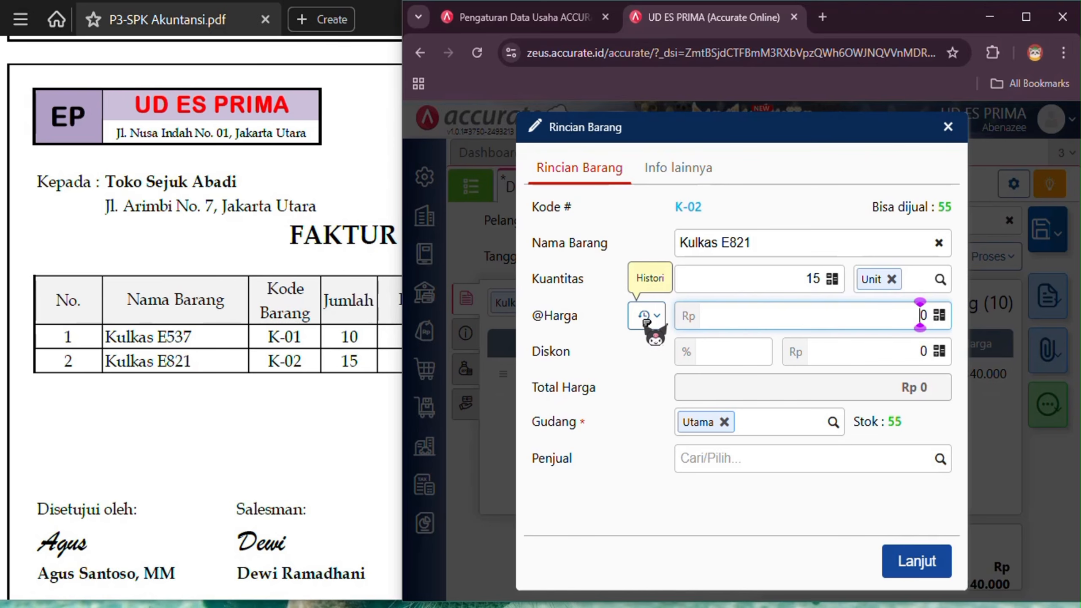
pyautogui.click(646, 317)
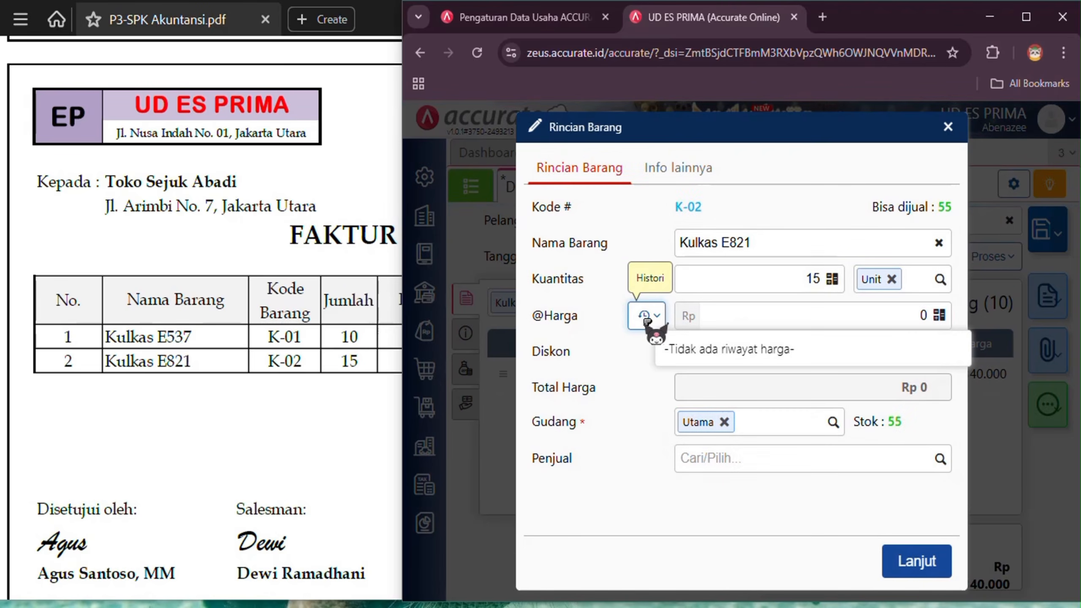
pyautogui.click(779, 321)
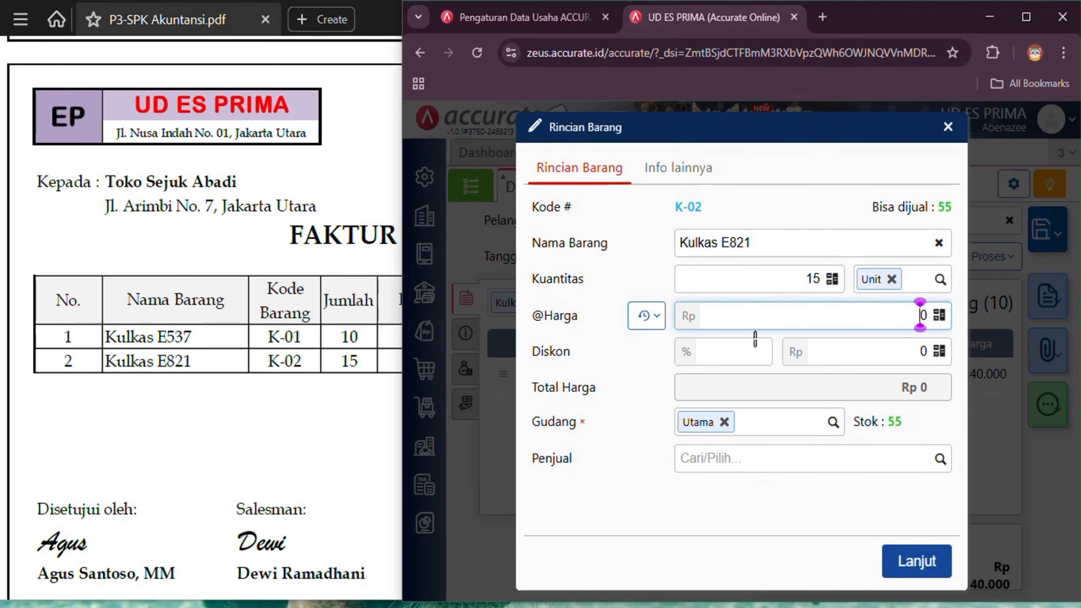
pyautogui.click(322, 396)
pyautogui.click(844, 320)
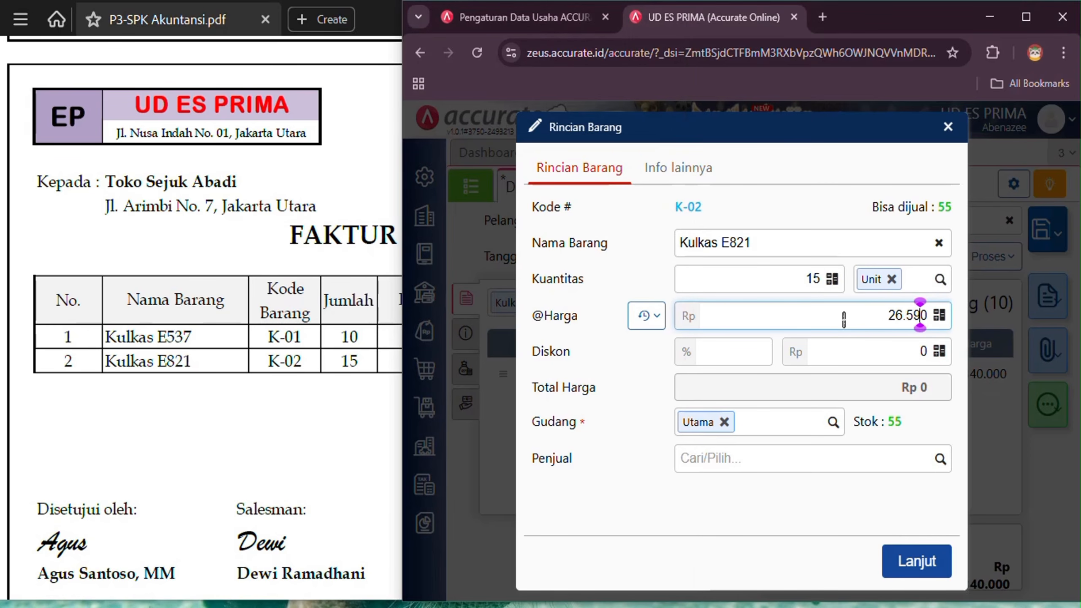
pyautogui.click(813, 516)
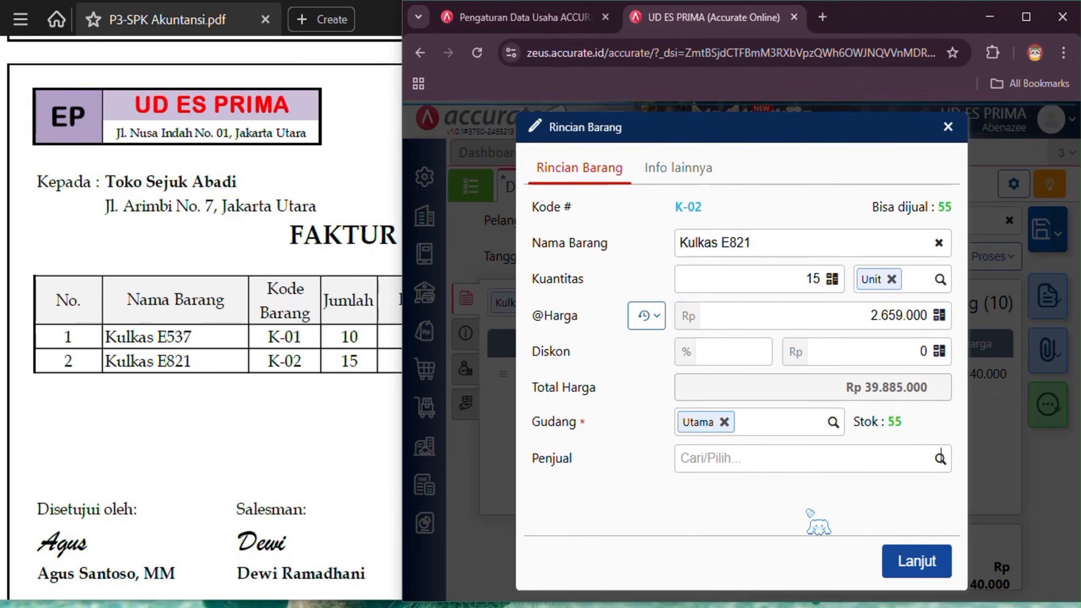
pyautogui.click(353, 473)
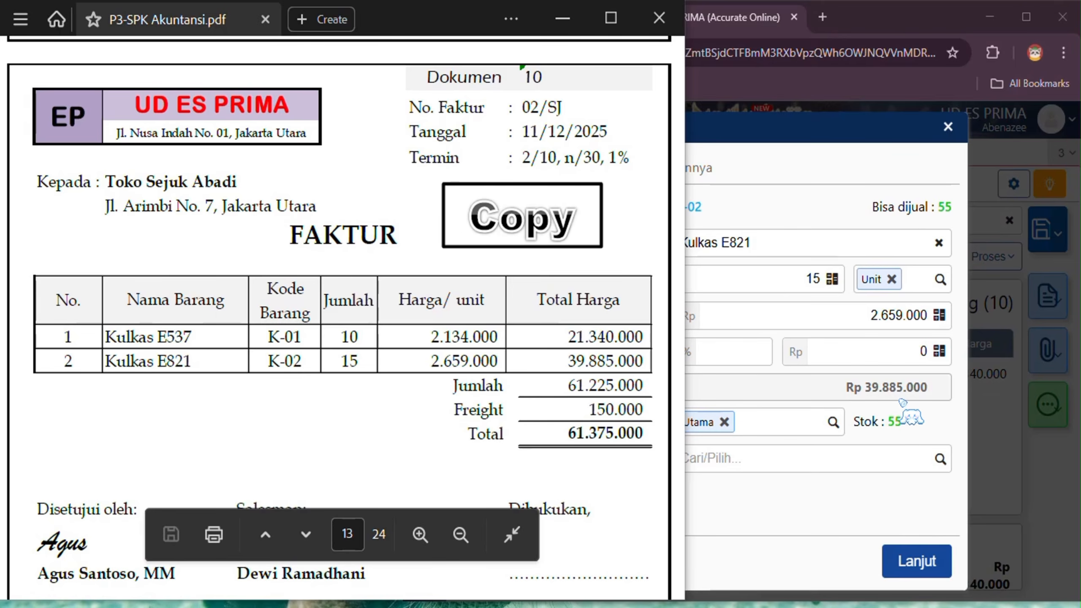
pyautogui.click(871, 511)
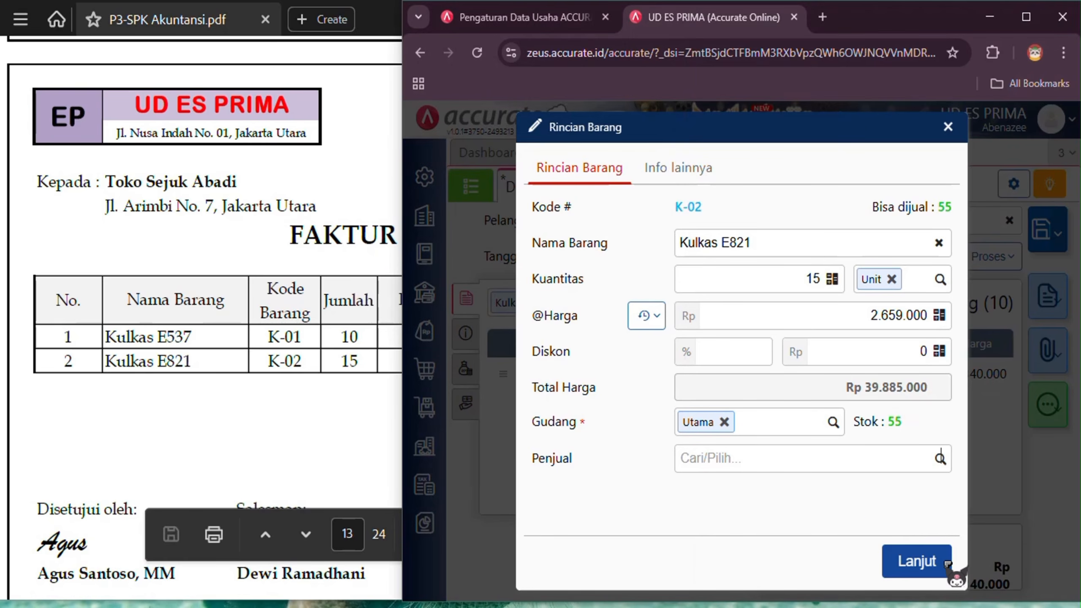
pyautogui.click(917, 561)
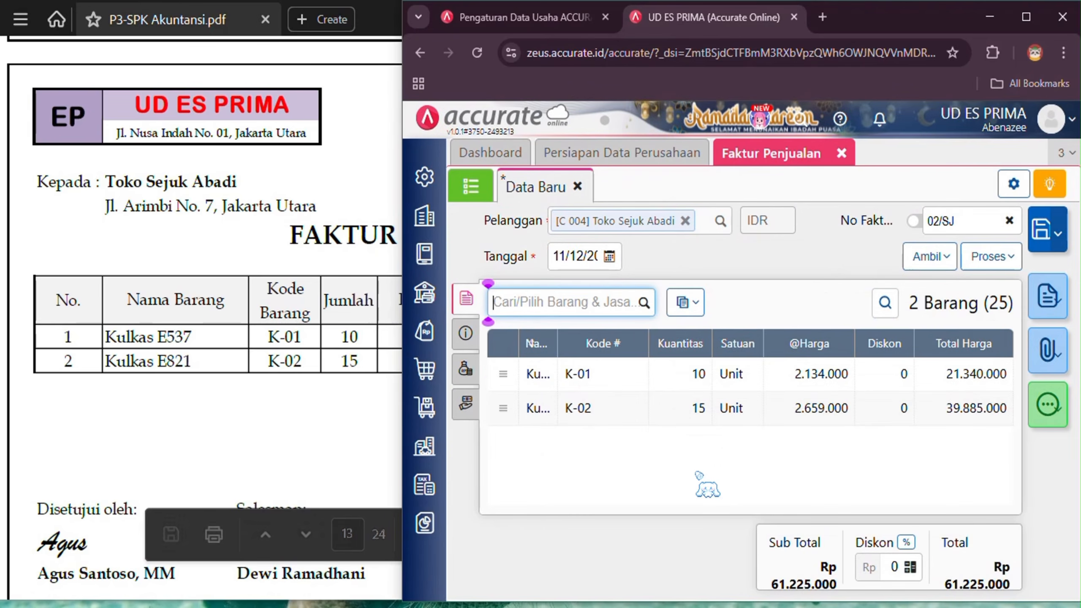
# Check invoice 02/SJ in the source PDF and enter the sales invoice's description as Penjualan barang secara kredit.
pyautogui.click(290, 426)
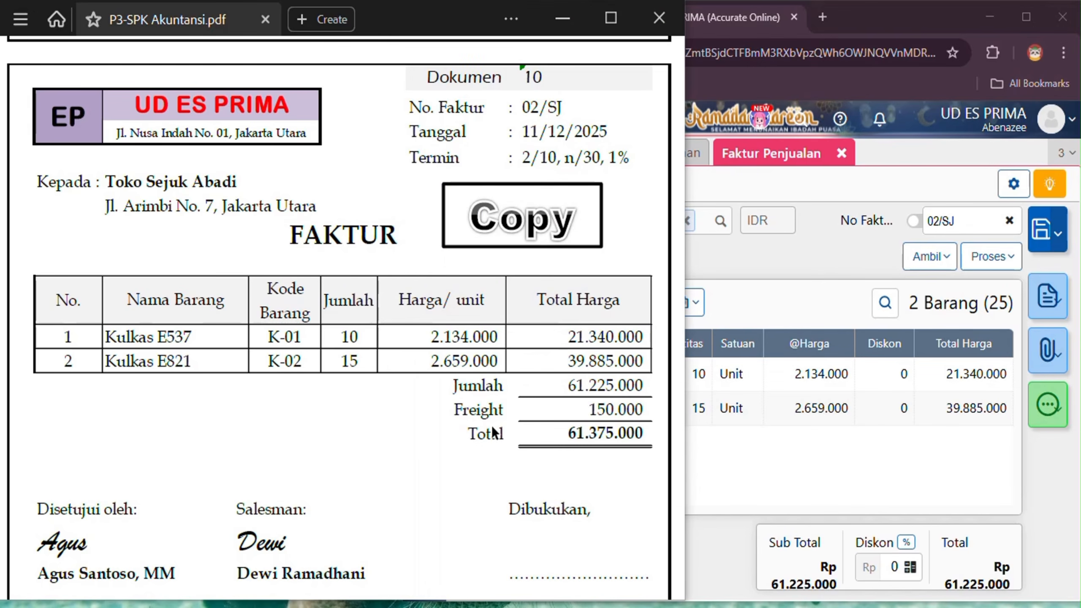
pyautogui.click(777, 444)
pyautogui.click(466, 333)
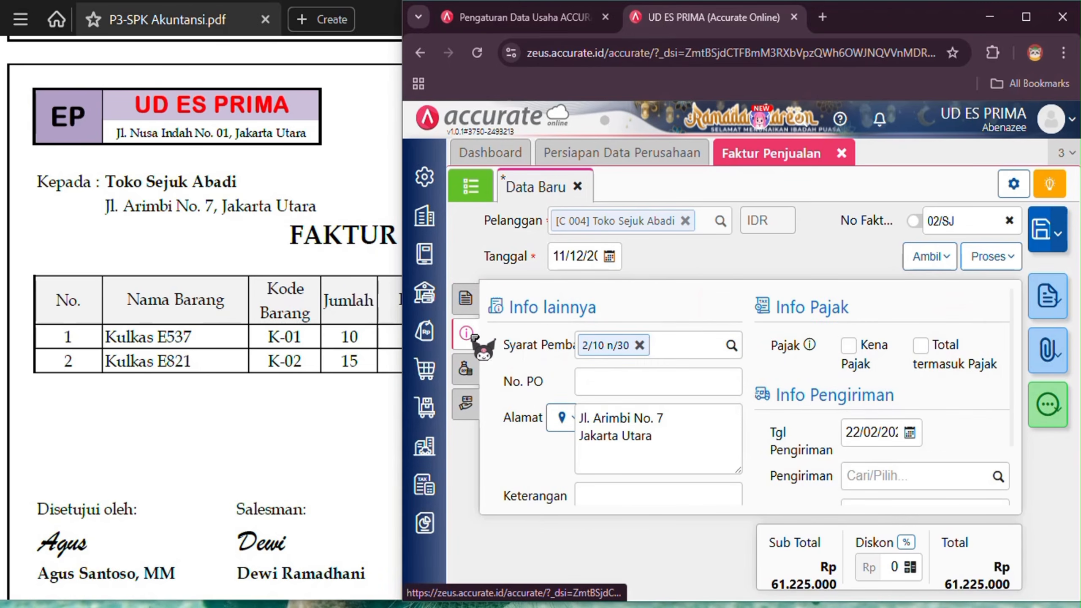
pyautogui.scroll(-2, 634, 419)
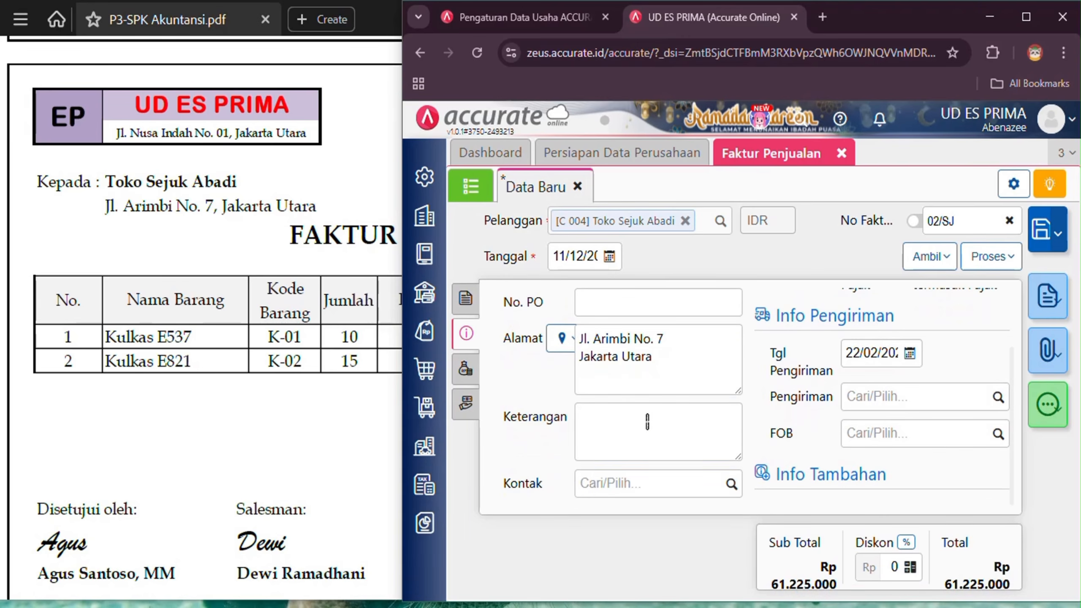
pyautogui.click(650, 435)
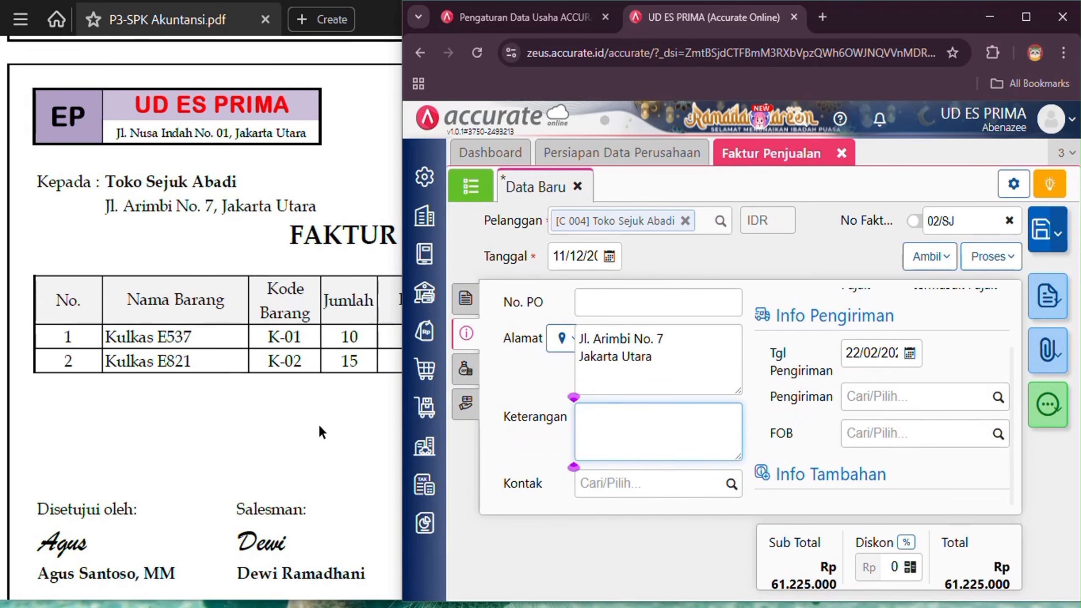
pyautogui.write('Penjual')
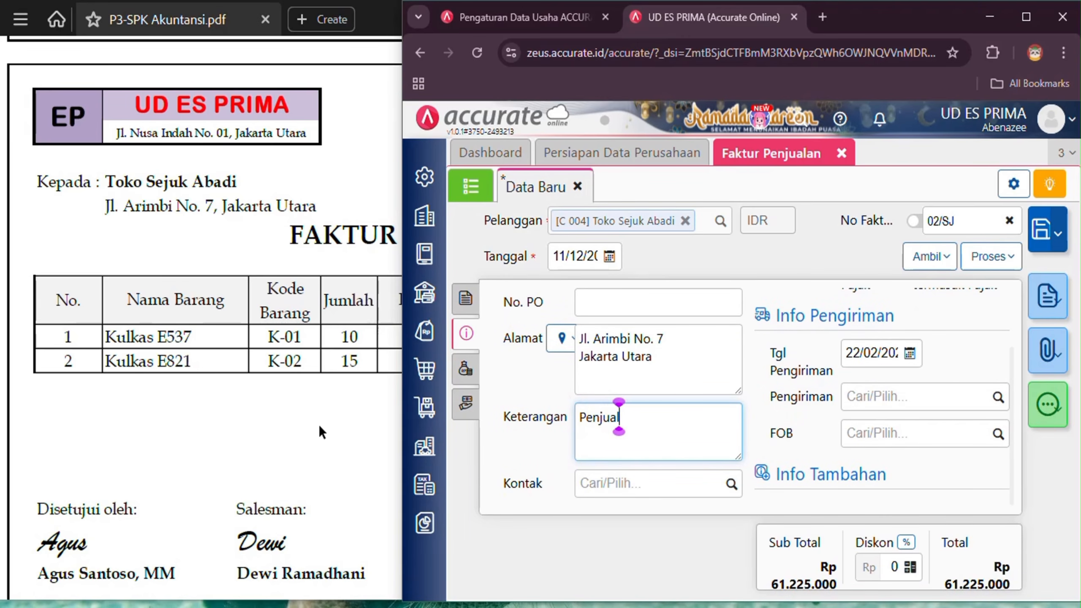
pyautogui.write('an barang se')
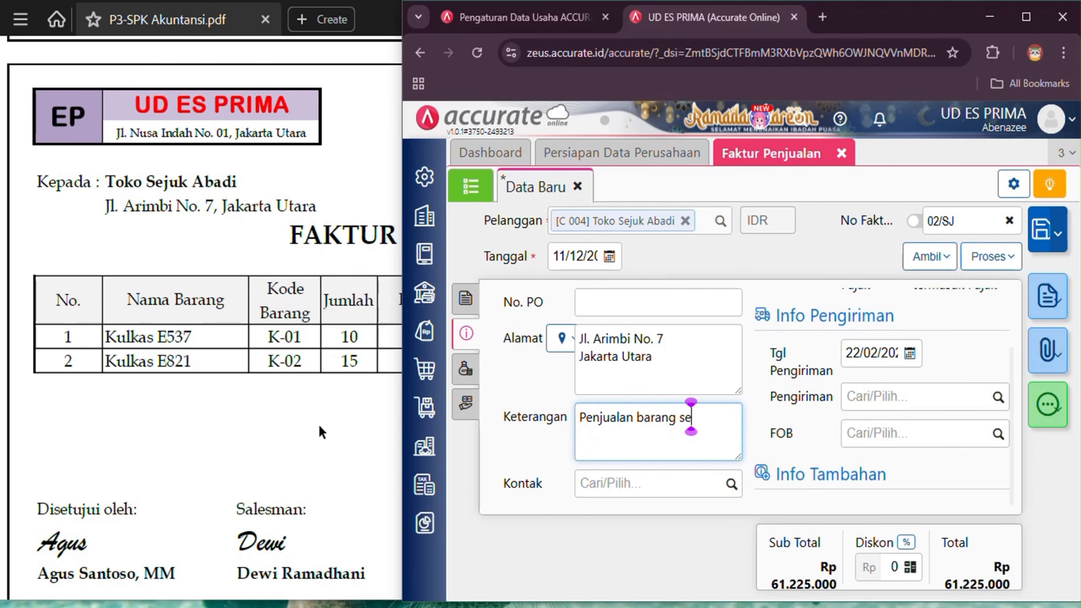
pyautogui.write('cara kredit')
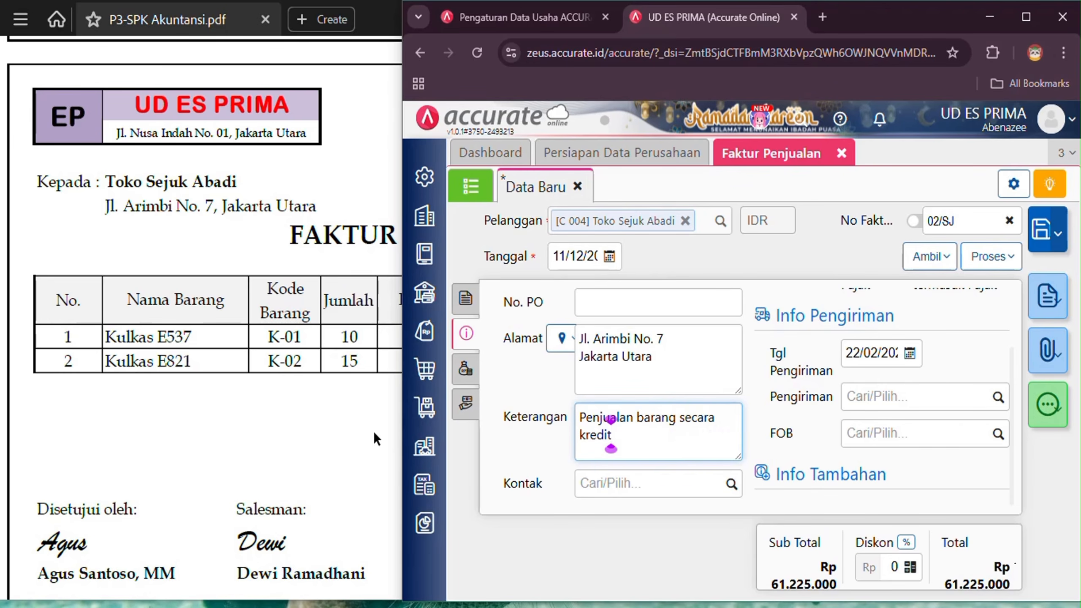
# Set the sales invoice's shipping date to 11/12/2025.
pyautogui.click(866, 352)
pyautogui.write('11/12/202')
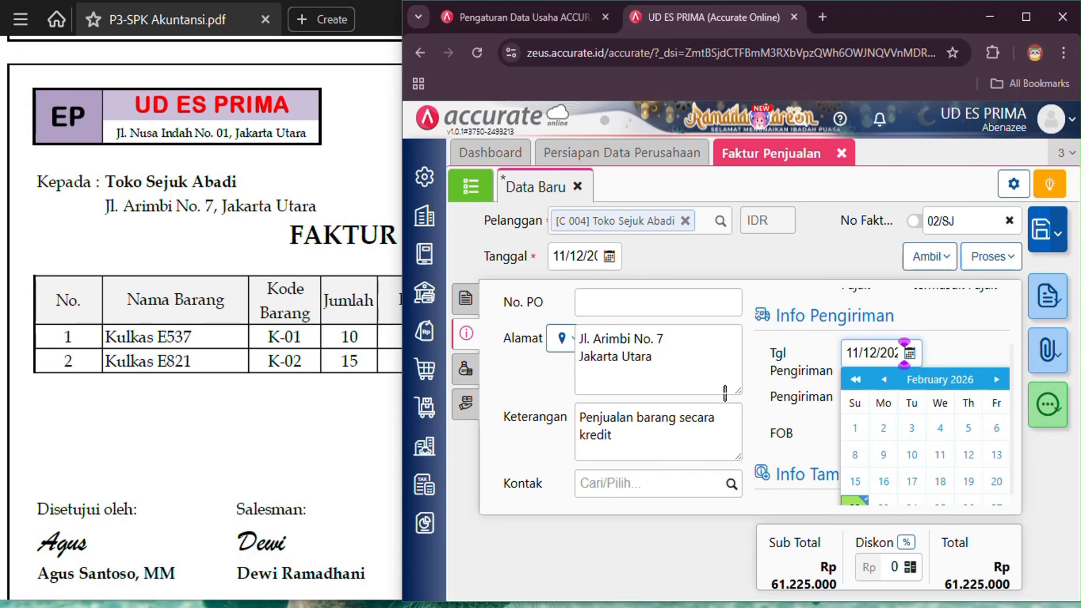
pyautogui.click(1005, 321)
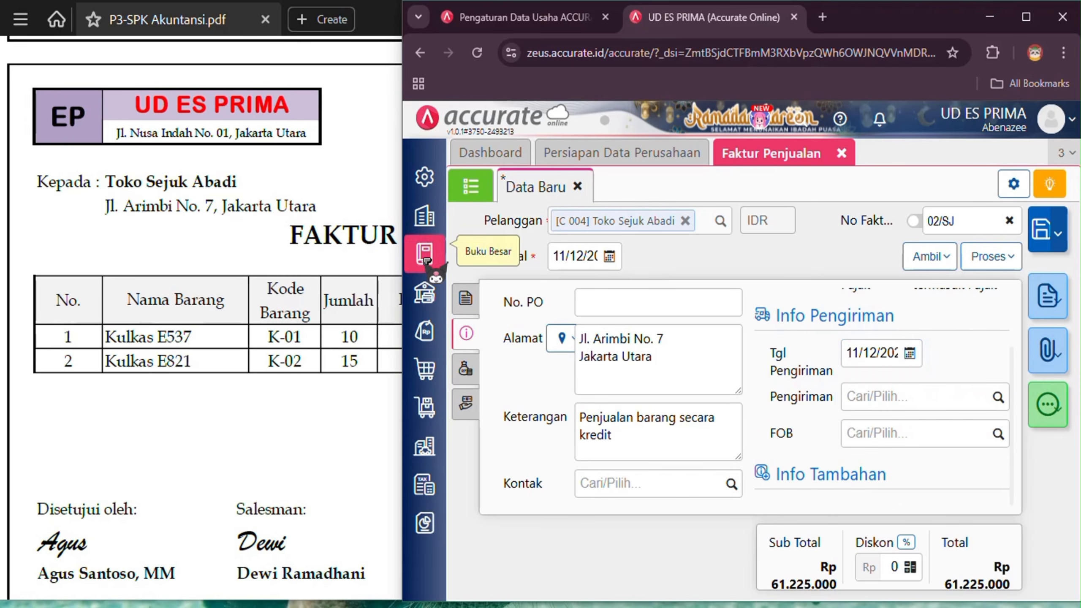
# Add the Freight Collected account (41104) as another cost of 150.000, checking the amount against the source PDF.
pyautogui.click(468, 369)
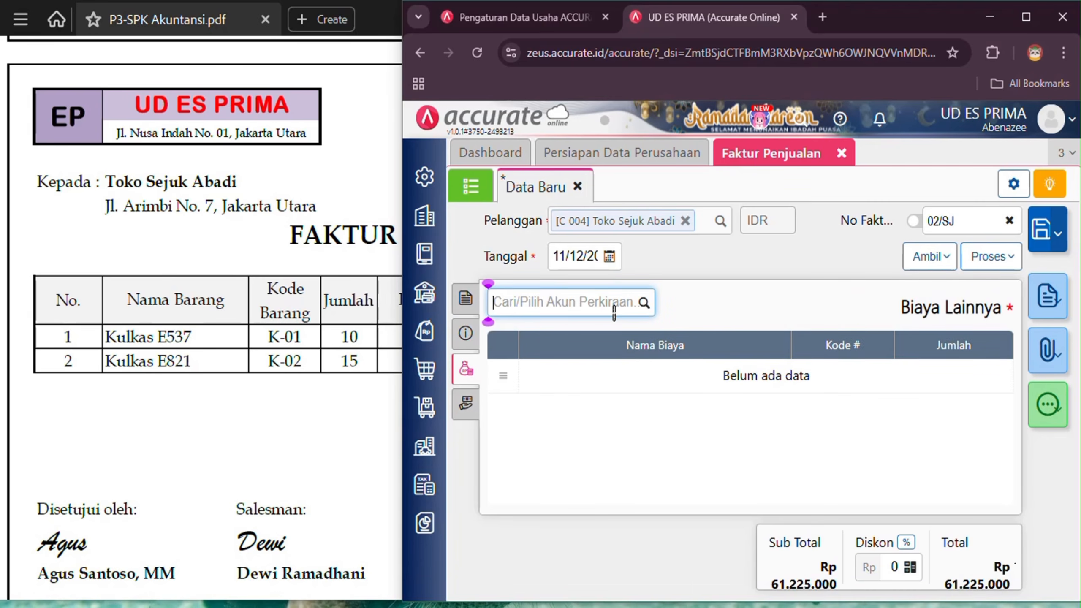
pyautogui.write('col')
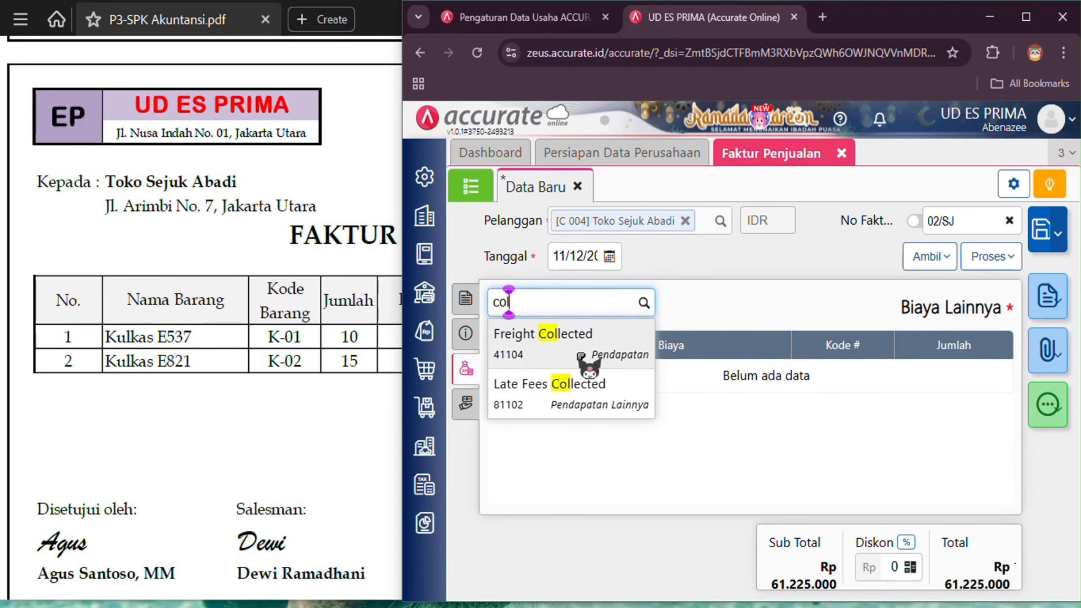
pyautogui.click(580, 358)
pyautogui.click(264, 401)
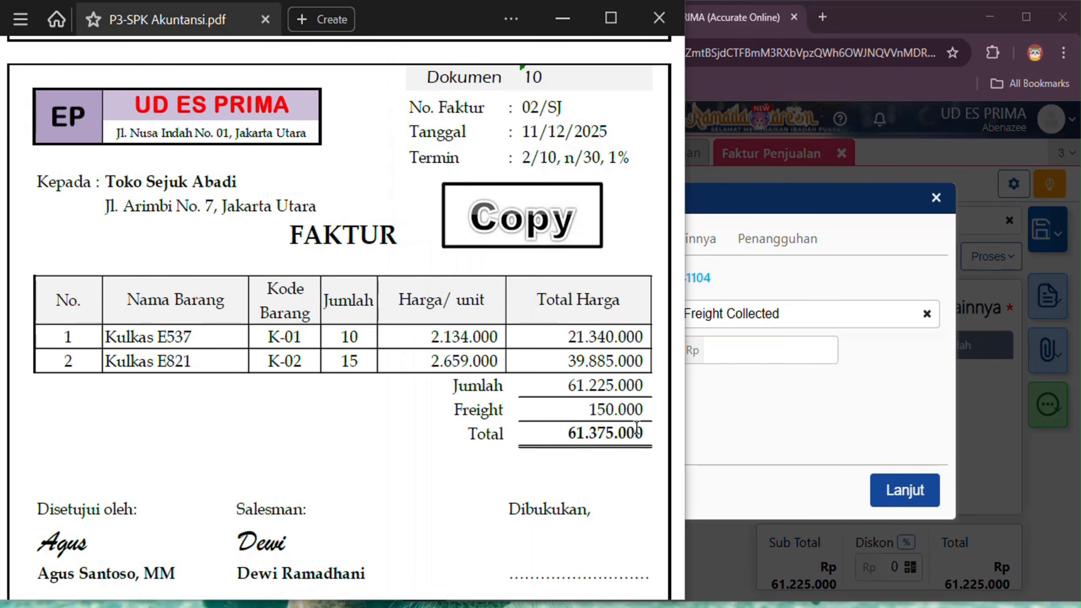
pyautogui.click(742, 416)
pyautogui.click(766, 350)
pyautogui.write('150.000')
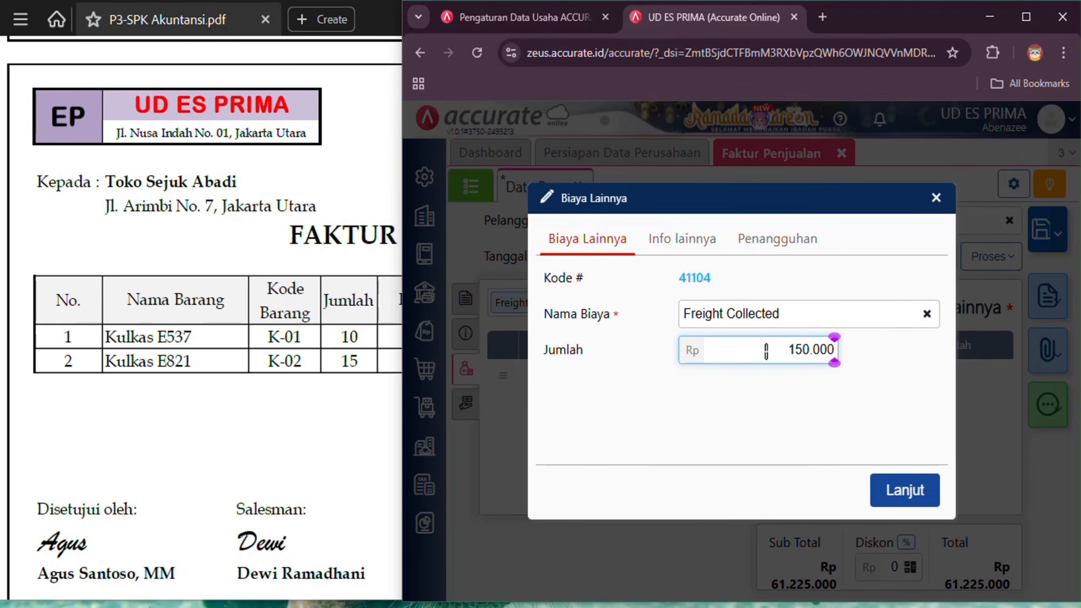
pyautogui.click(893, 496)
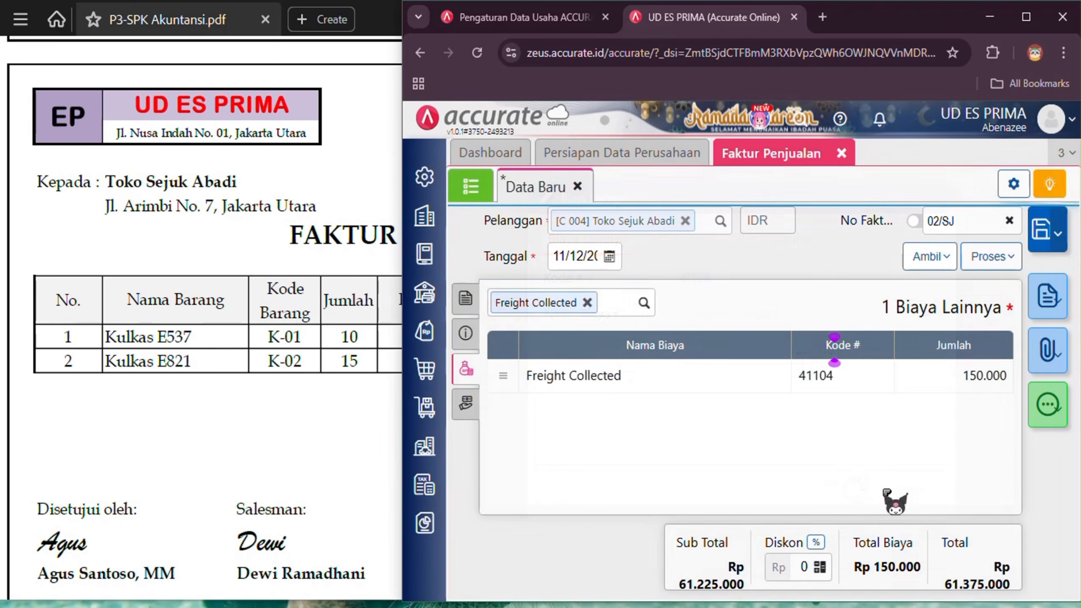
# Compare the sales invoice's total with document 10 in the source PDF and save the invoice.
pyautogui.click(326, 420)
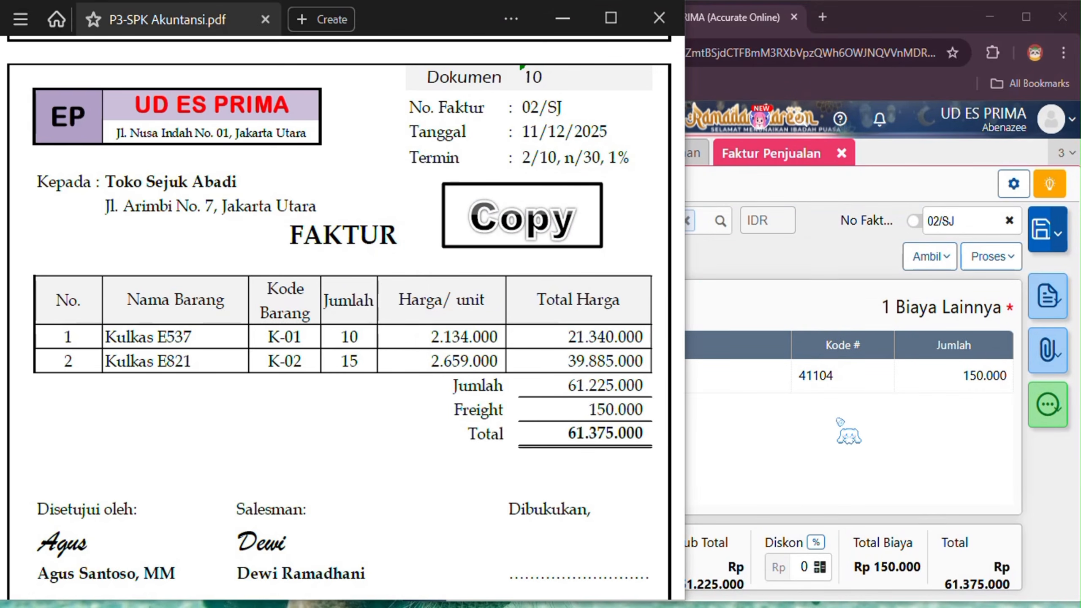
pyautogui.click(848, 432)
pyautogui.click(277, 434)
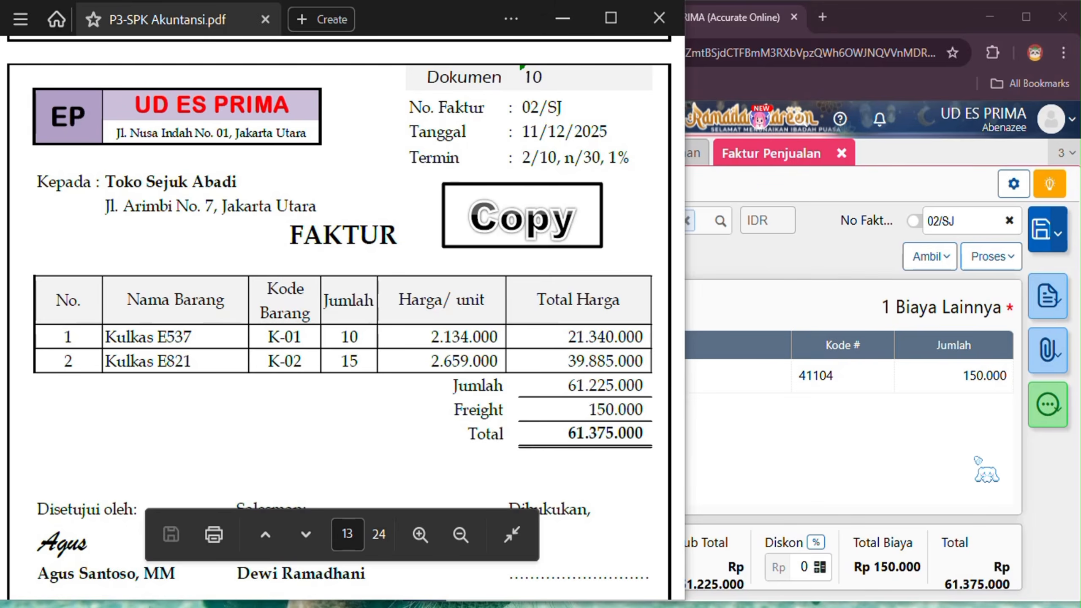
pyautogui.click(961, 441)
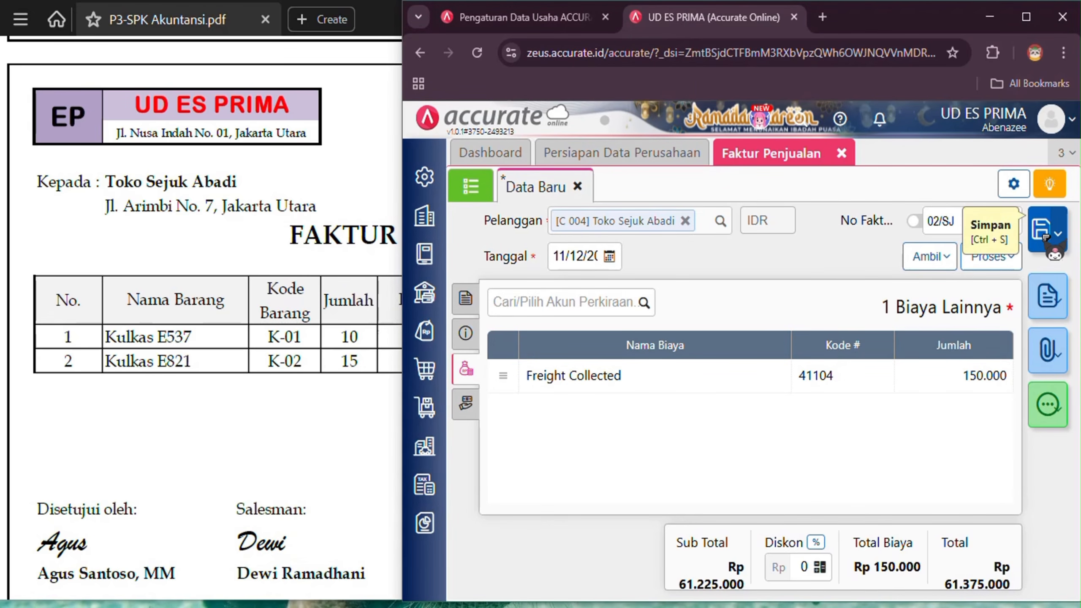
pyautogui.click(1046, 237)
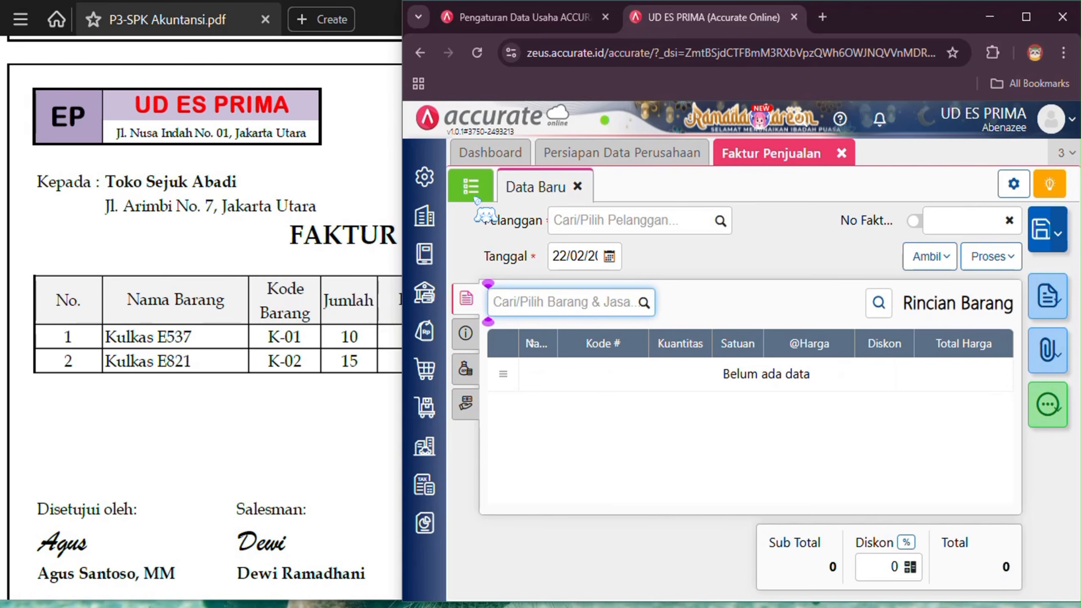
# Reopen saved sales invoice 02/SJ from the invoice list and review its journal details.
pyautogui.click(472, 186)
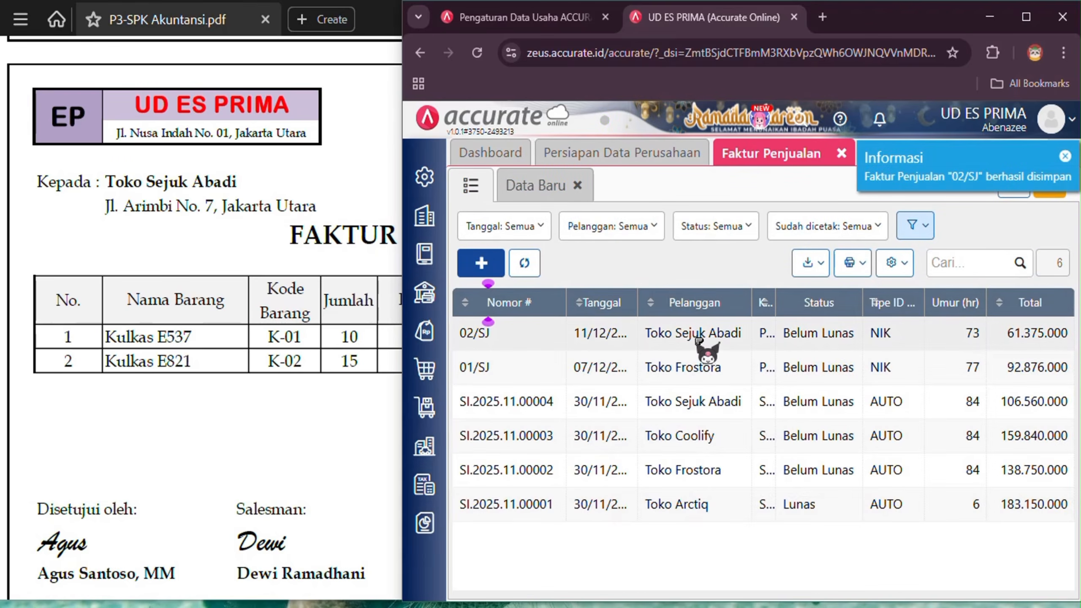
pyautogui.click(697, 338)
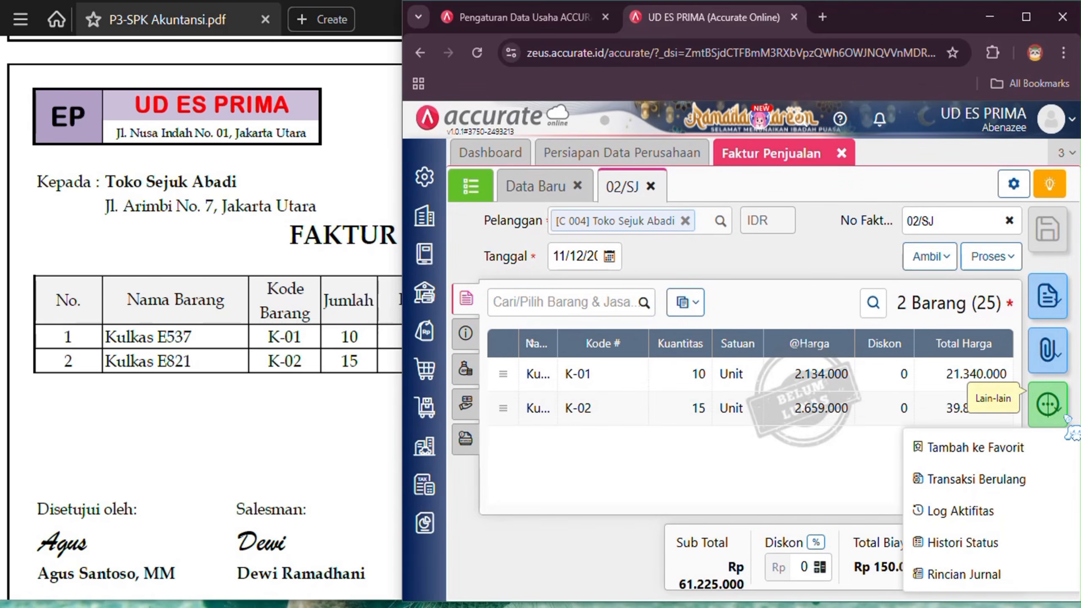
pyautogui.click(986, 579)
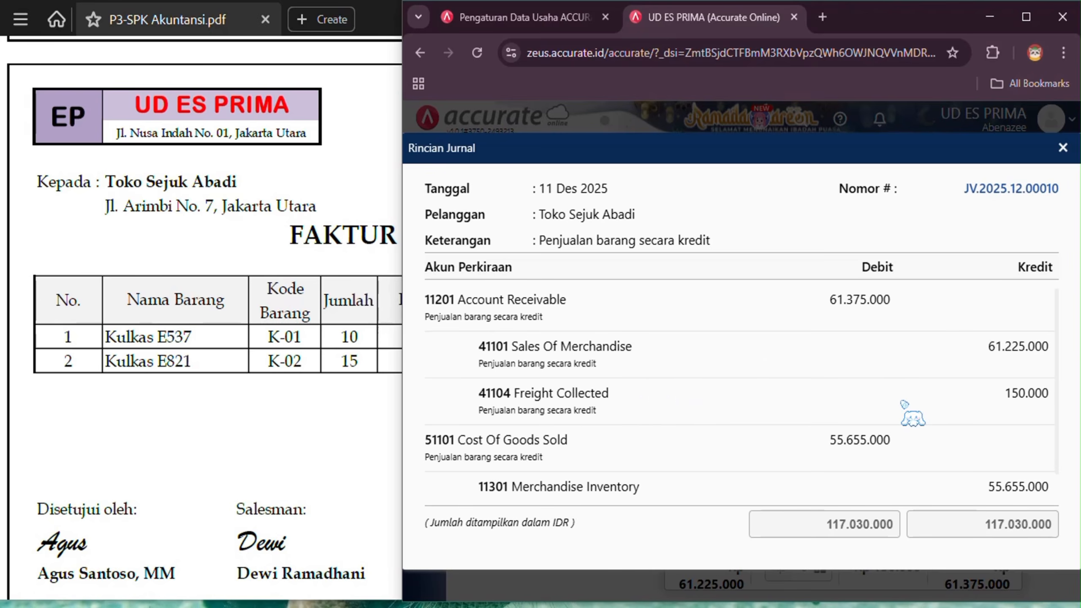
pyautogui.scroll(-1, 605, 464)
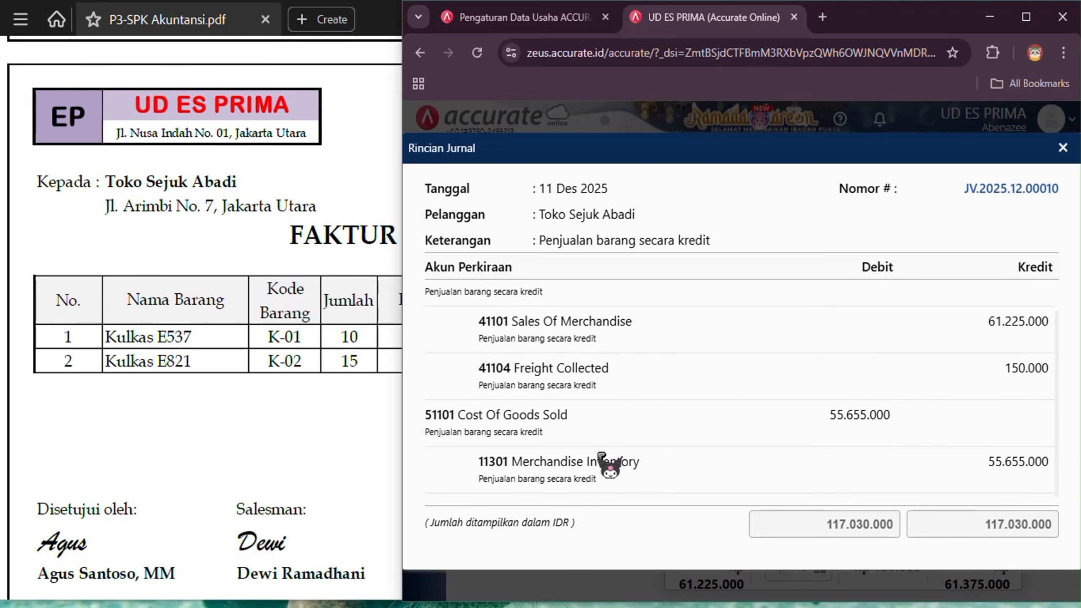
pyautogui.click(1064, 148)
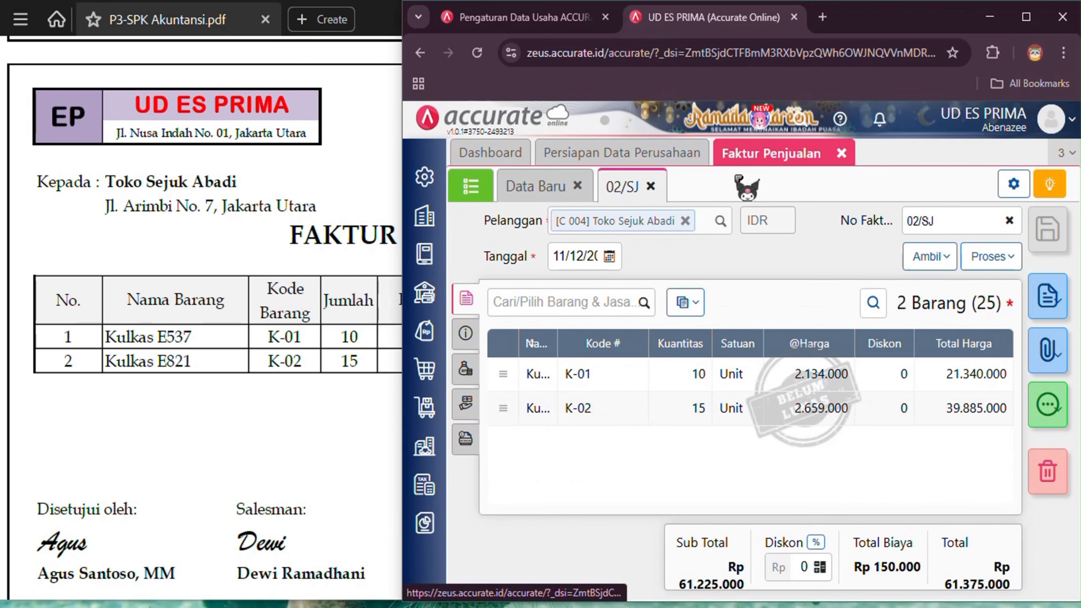
# Close the sales invoices and bring up document 11, the PT Pendingin Makmur invoice 41/PM, in the source PDF.
pyautogui.click(842, 154)
pyautogui.click(342, 146)
pyautogui.scroll(-3, 519, 174)
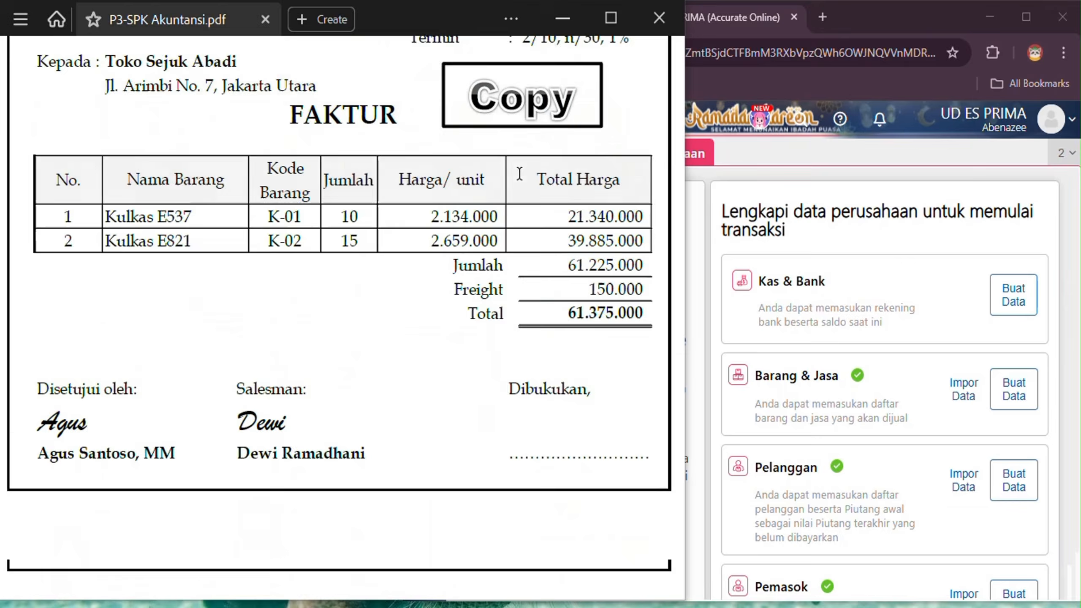
pyautogui.scroll(-8, 519, 174)
pyautogui.scroll(-2, 520, 173)
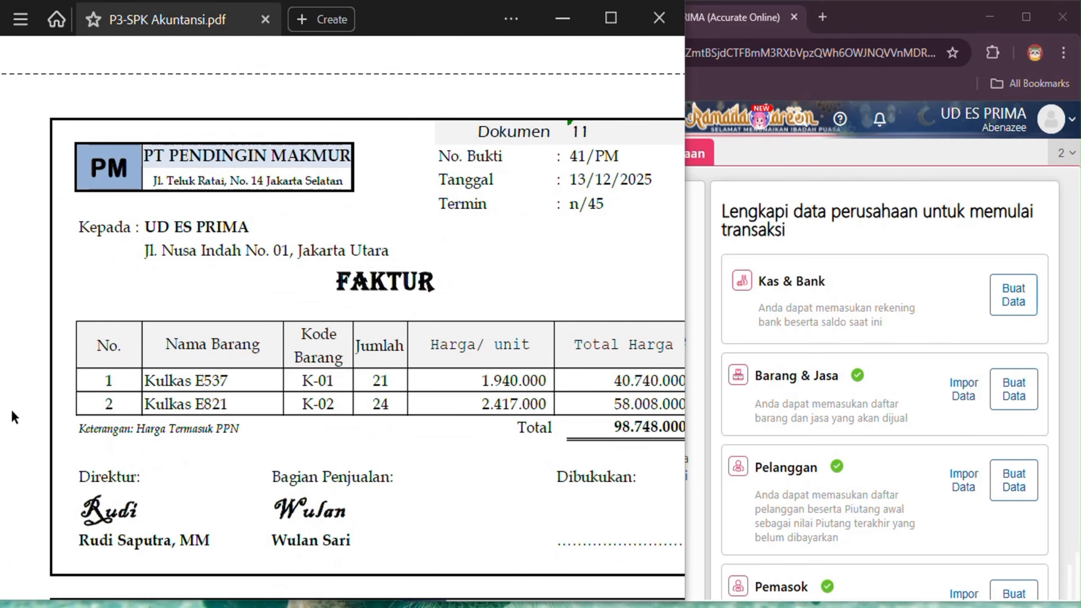
pyautogui.hscroll(1, 11, 409)
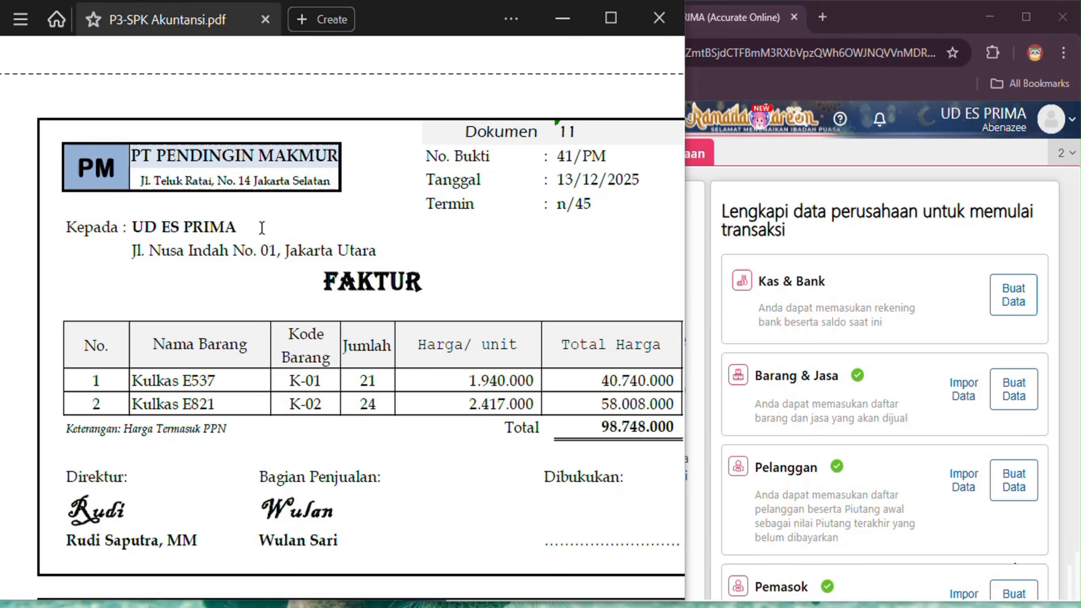
# Start a new purchase invoice and select PT Pendingin Makmur (S003) as the supplier.
pyautogui.click(826, 153)
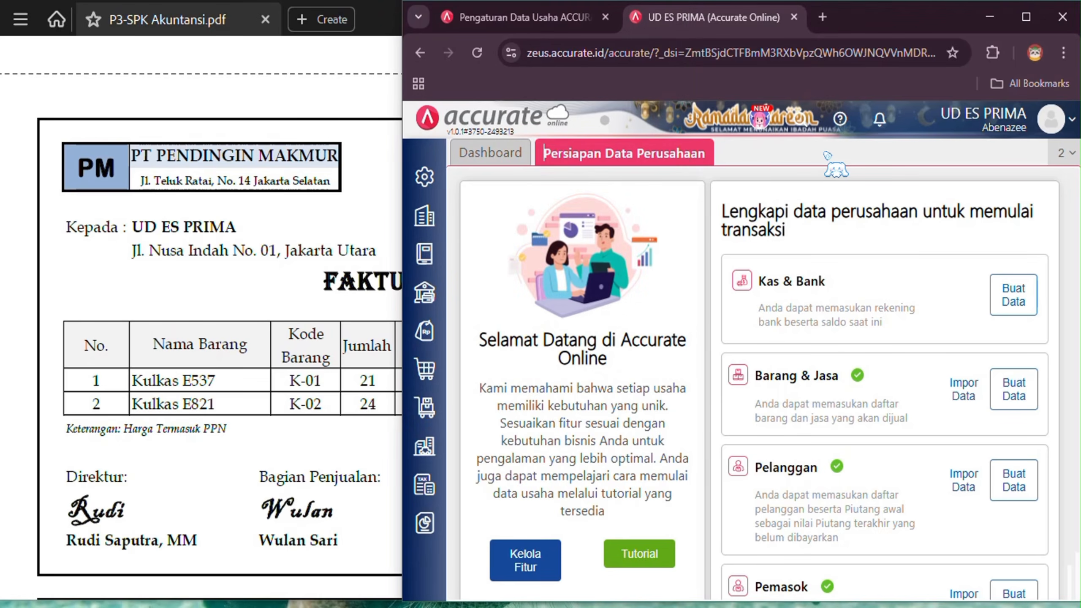
pyautogui.click(422, 370)
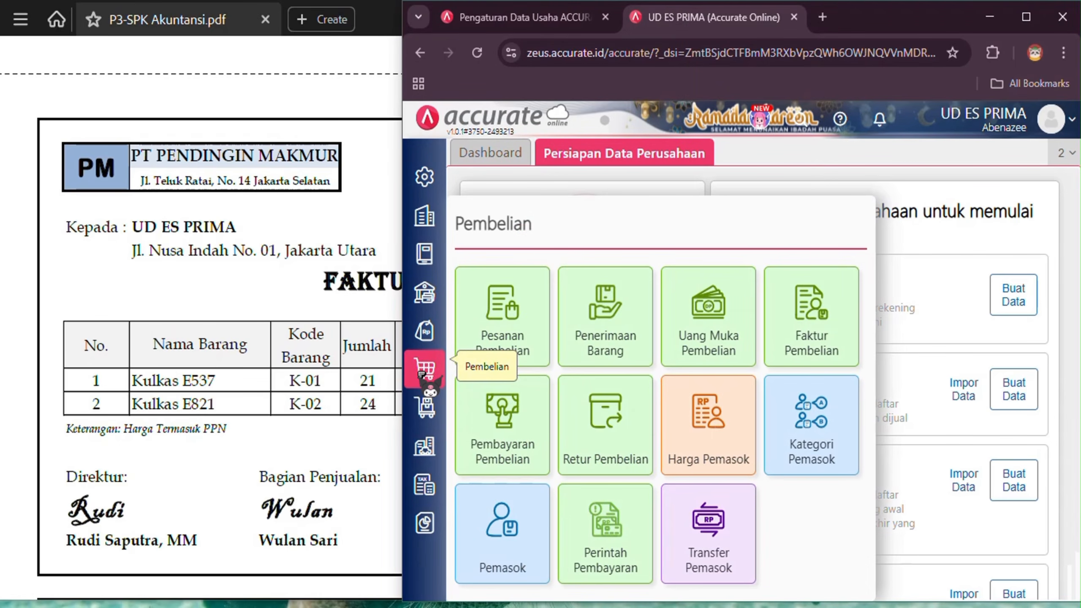
pyautogui.click(841, 314)
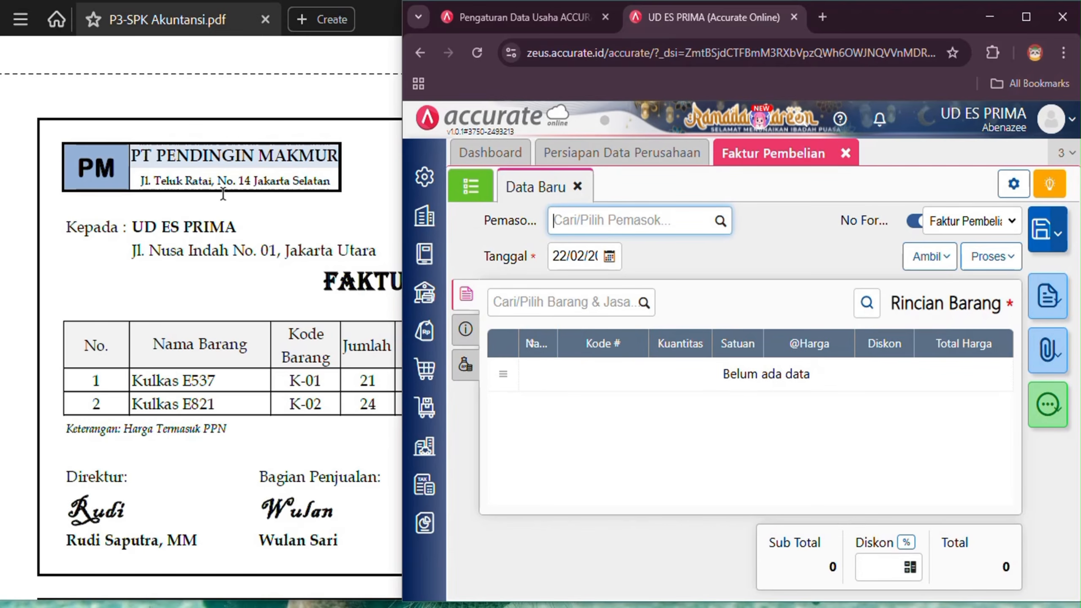
pyautogui.click(720, 220)
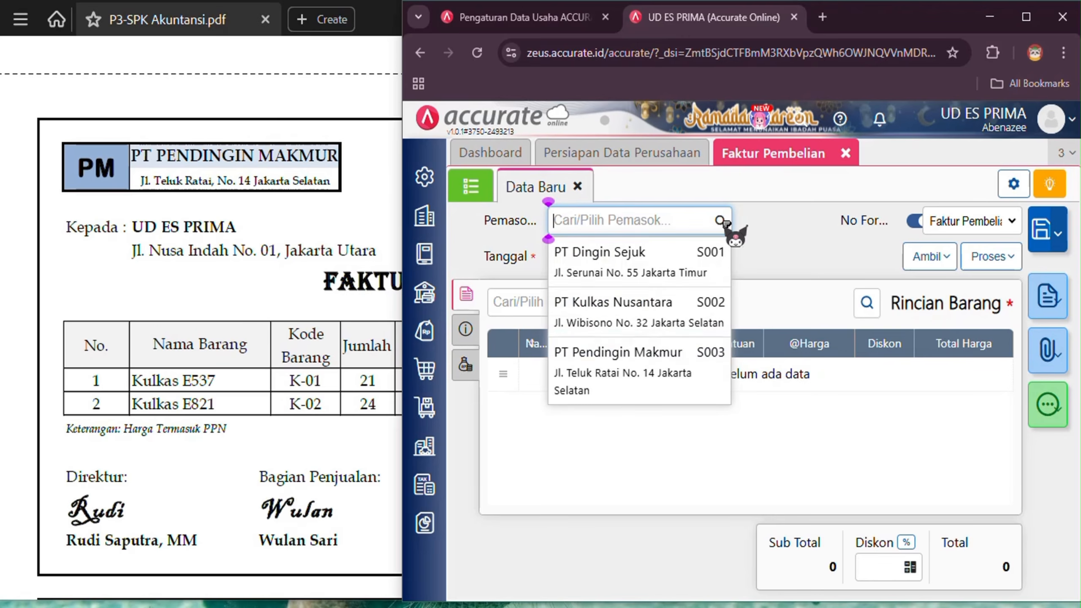
pyautogui.click(681, 361)
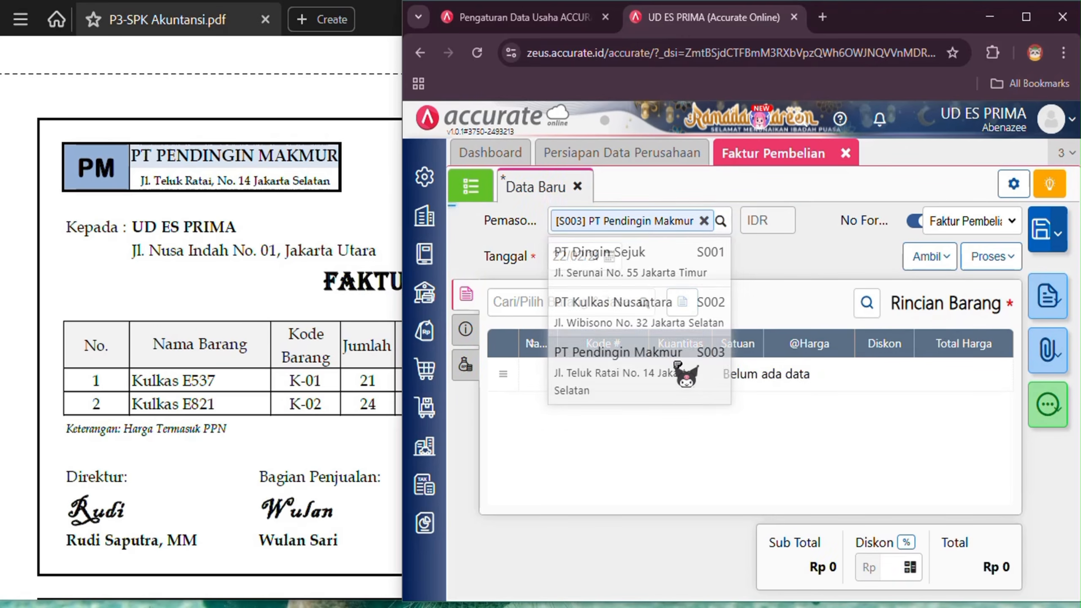
# Set the purchase invoice date to 13/12/2025, as on document 11 in the source PDF.
pyautogui.click(261, 258)
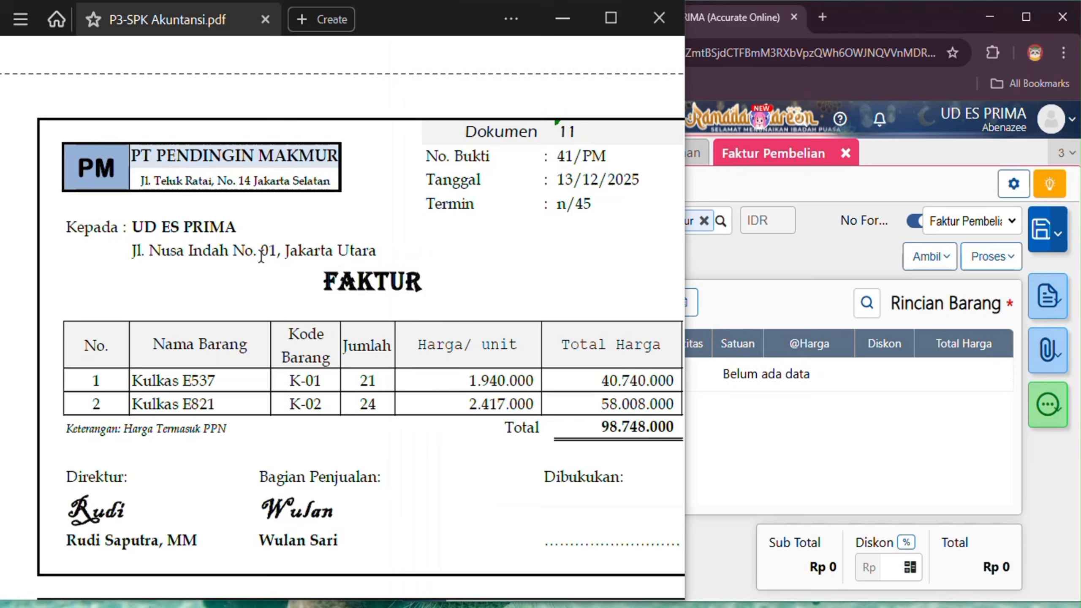
pyautogui.click(811, 271)
pyautogui.moveTo(549, 256); pyautogui.dragTo(594, 259)
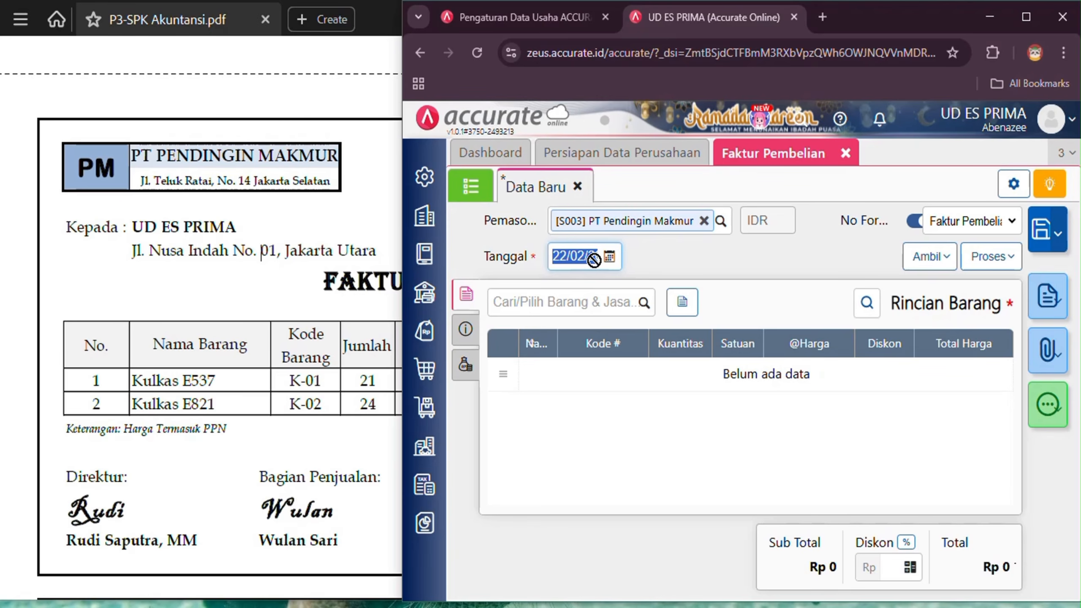
pyautogui.write('13/12/')
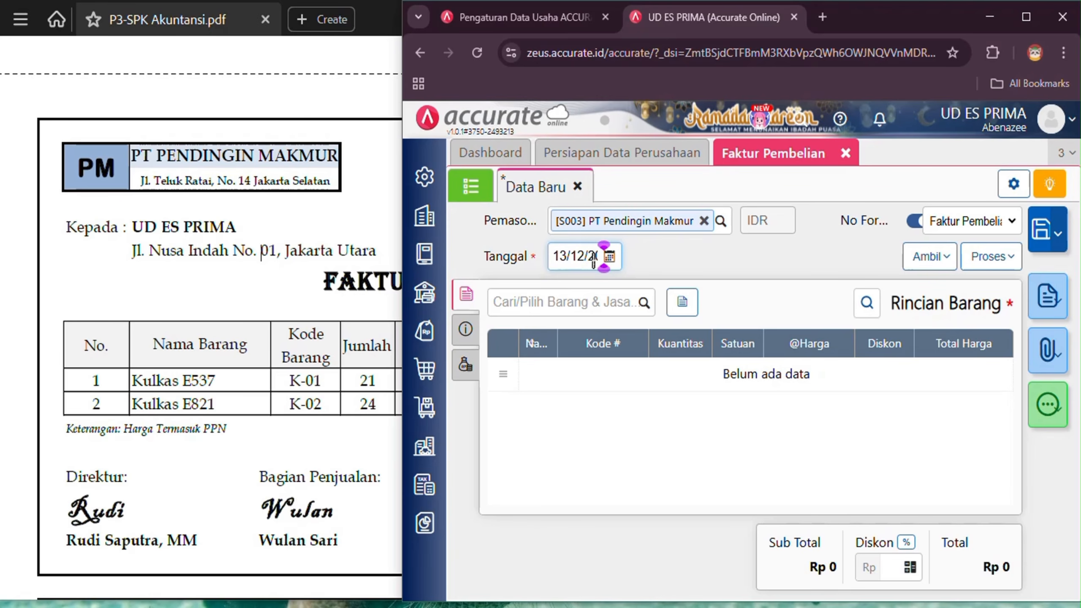
pyautogui.click(594, 258)
pyautogui.write('2022')
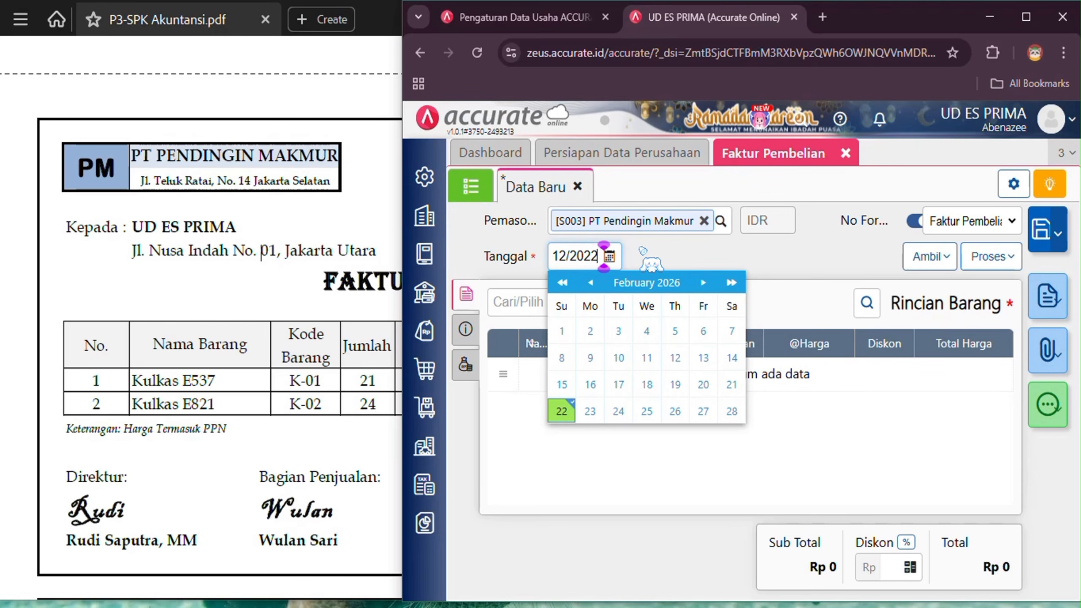
pyautogui.press('BackSpace')
pyautogui.write('5')
pyautogui.click(787, 244)
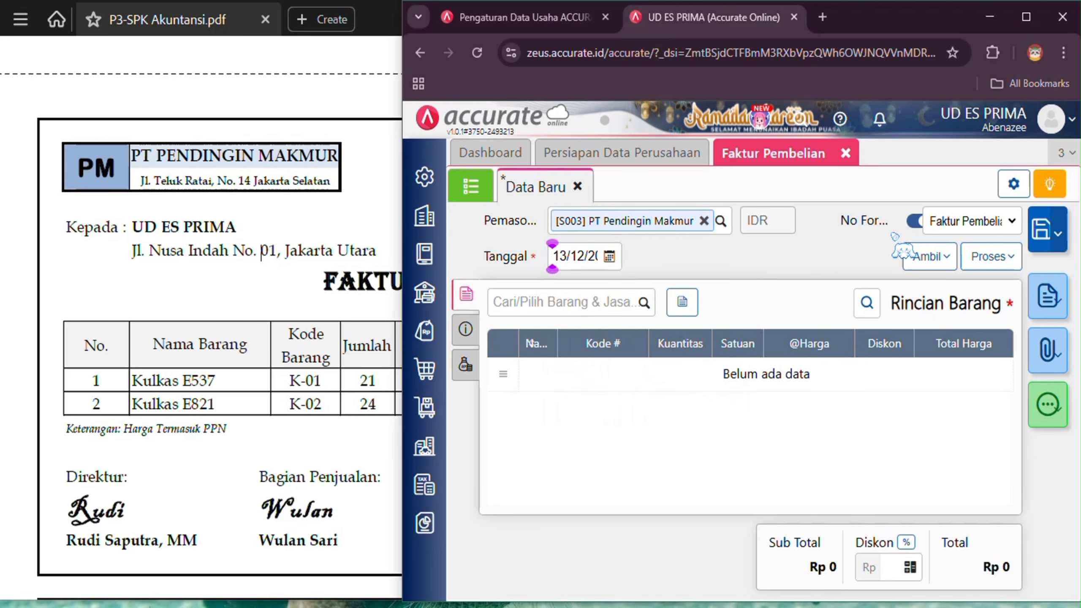
# Turn off automatic numbering for the purchase invoice and enter 41/PM as its form number.
pyautogui.click(913, 221)
pyautogui.click(381, 188)
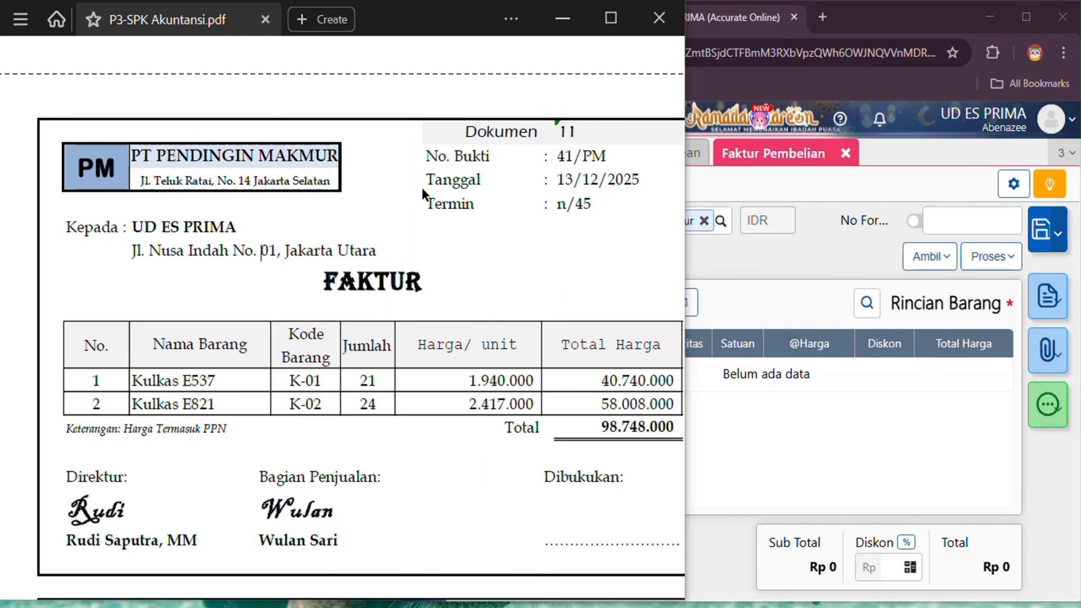
pyautogui.click(985, 207)
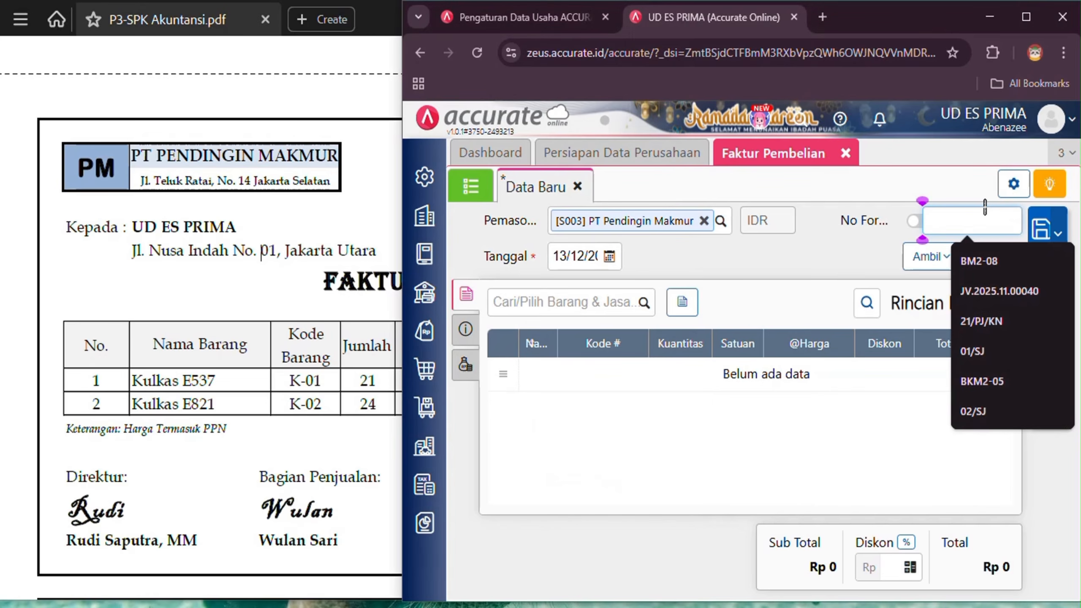
pyautogui.write('41/P')
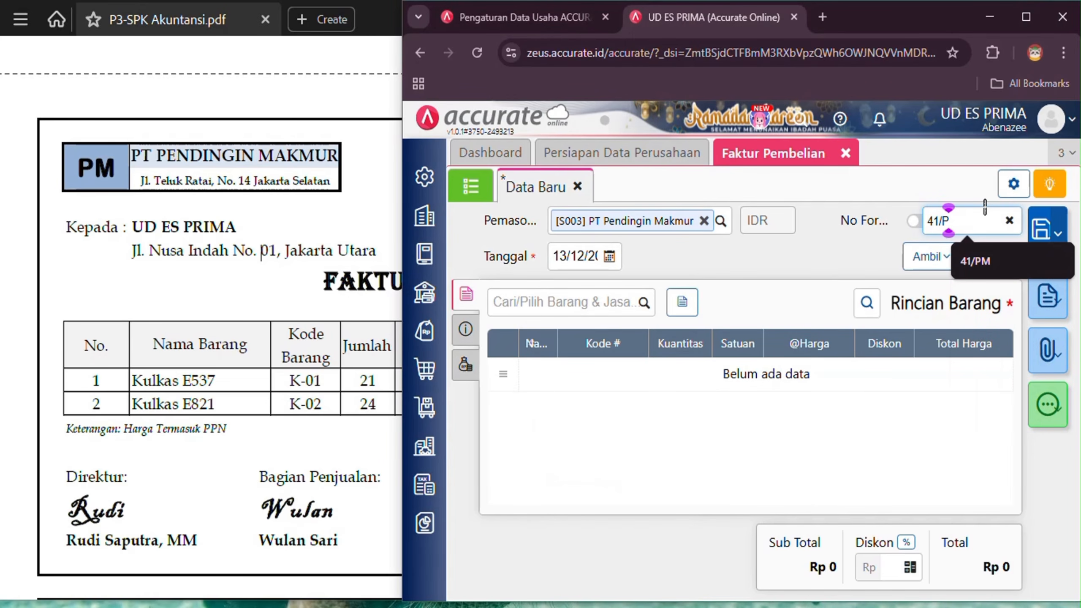
pyautogui.write('M')
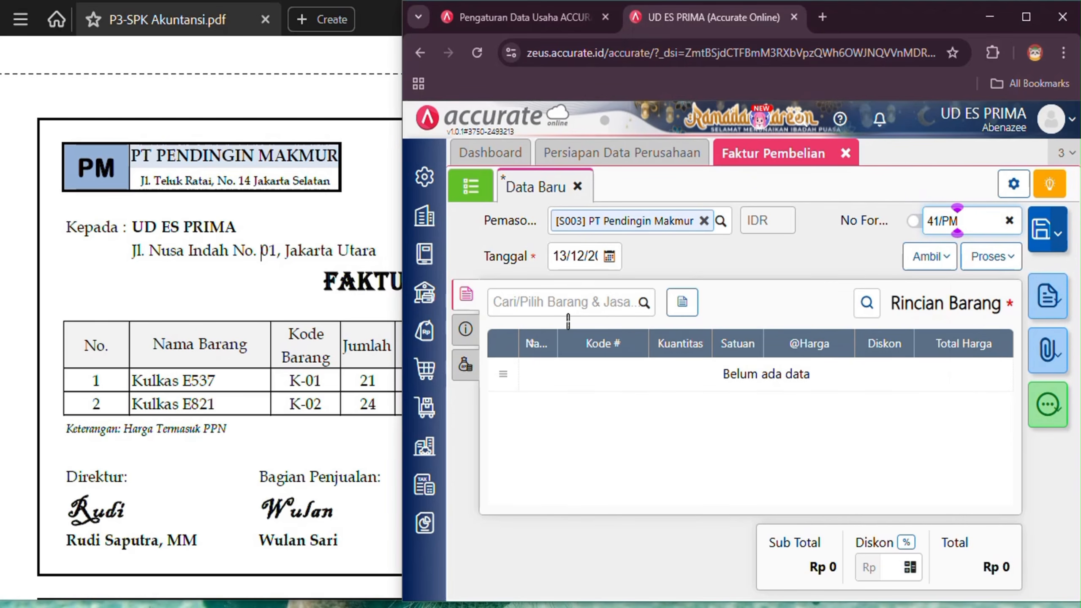
# Add item Kulkas E537 (K-01) with a quantity of 21 units, checking its details against document 11.
pyautogui.click(636, 303)
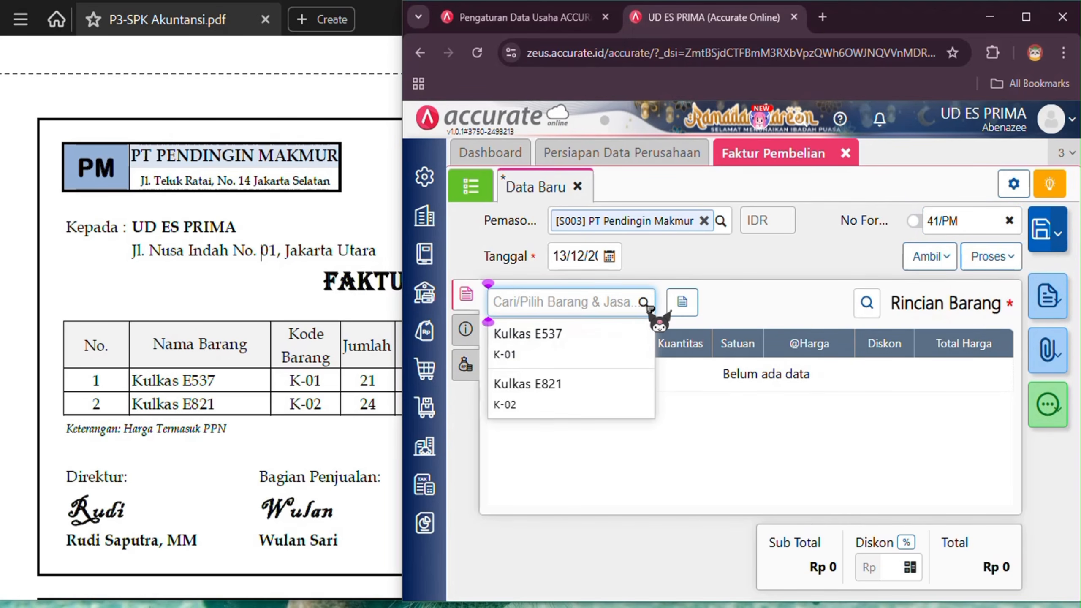
pyautogui.click(630, 348)
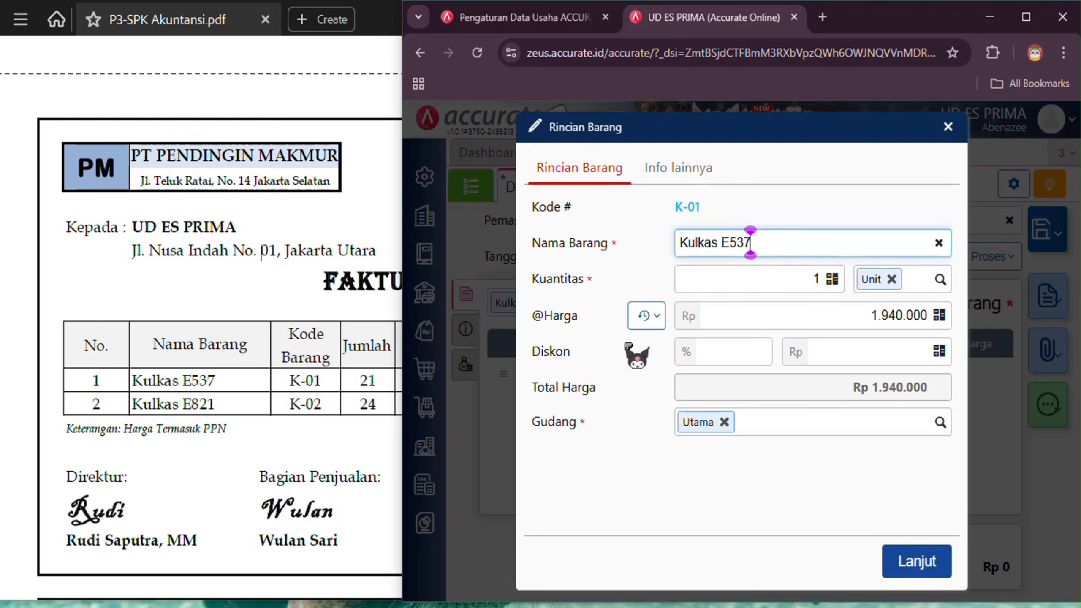
pyautogui.click(767, 279)
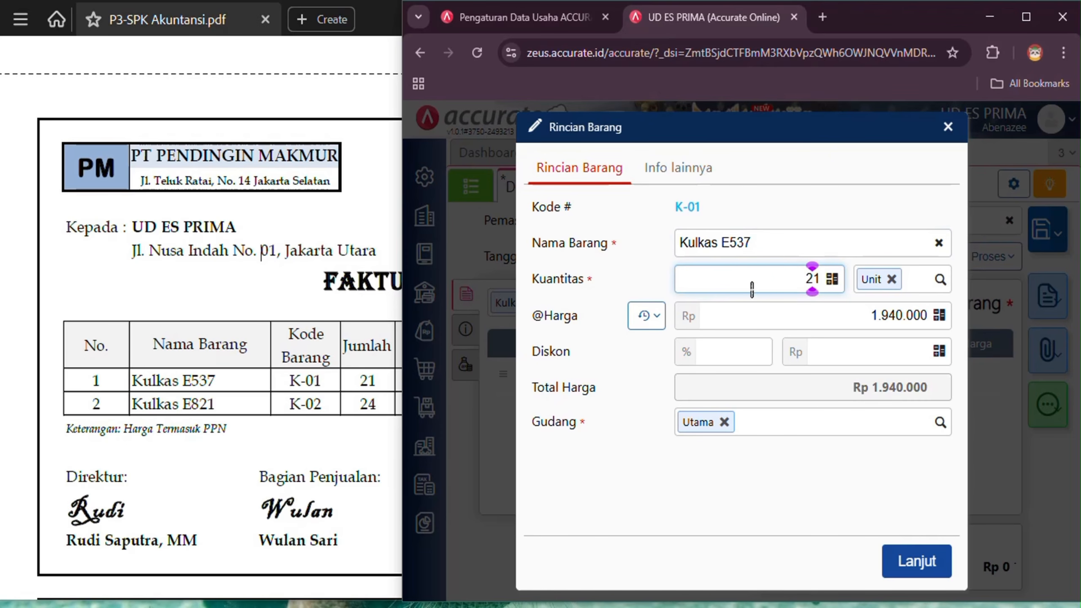
pyautogui.click(649, 324)
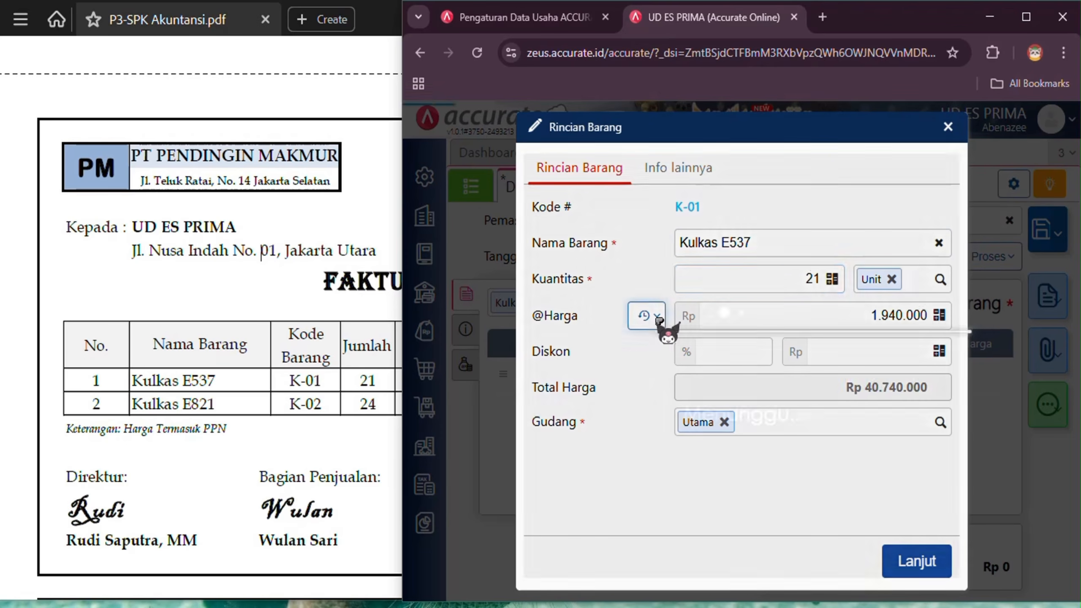
pyautogui.click(835, 492)
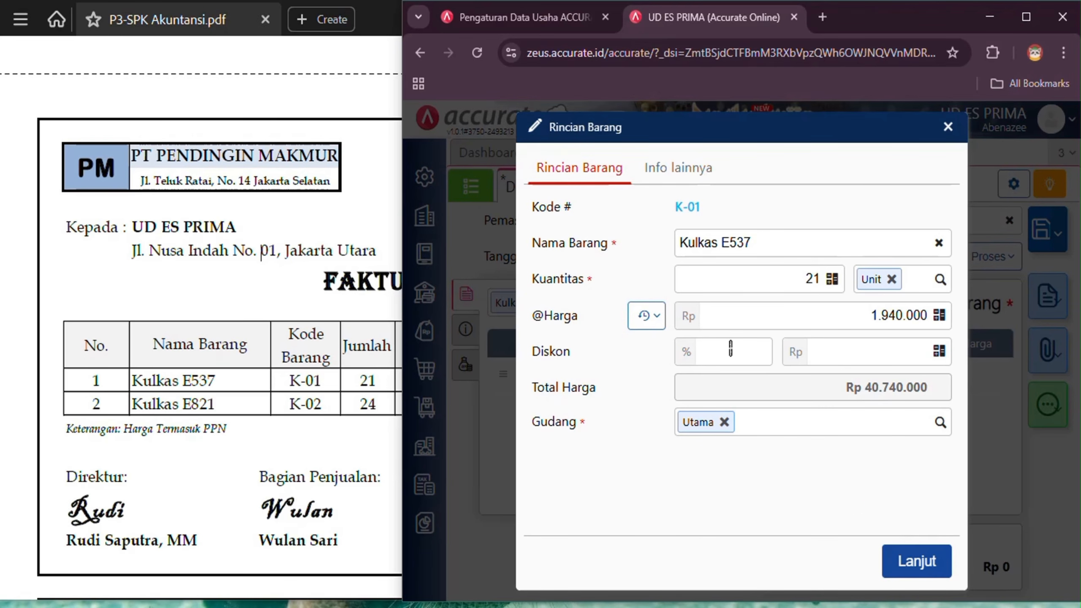
pyautogui.click(311, 454)
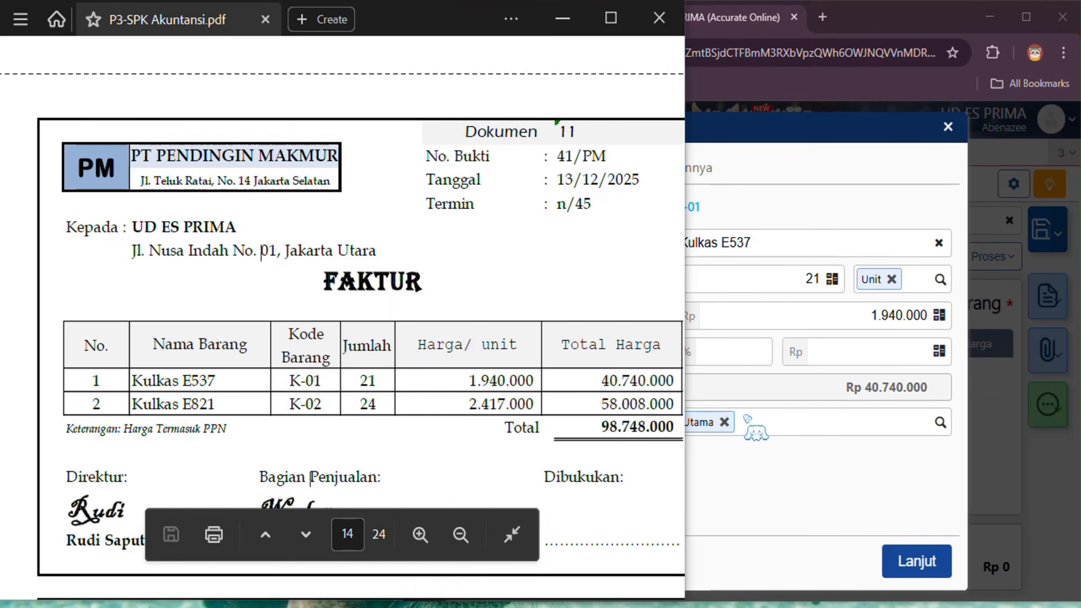
pyautogui.click(832, 494)
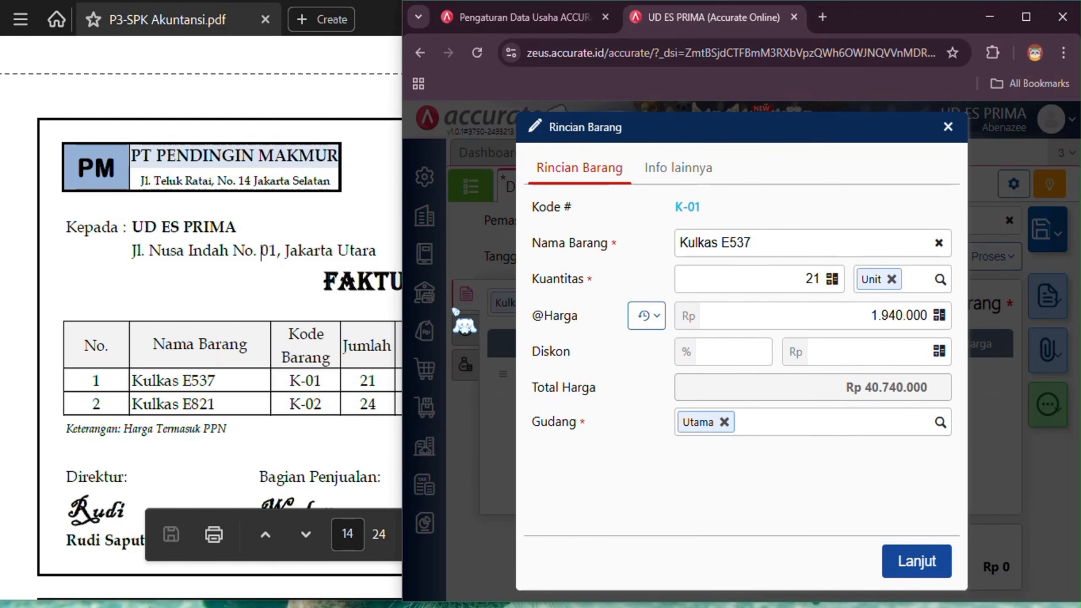
pyautogui.click(374, 212)
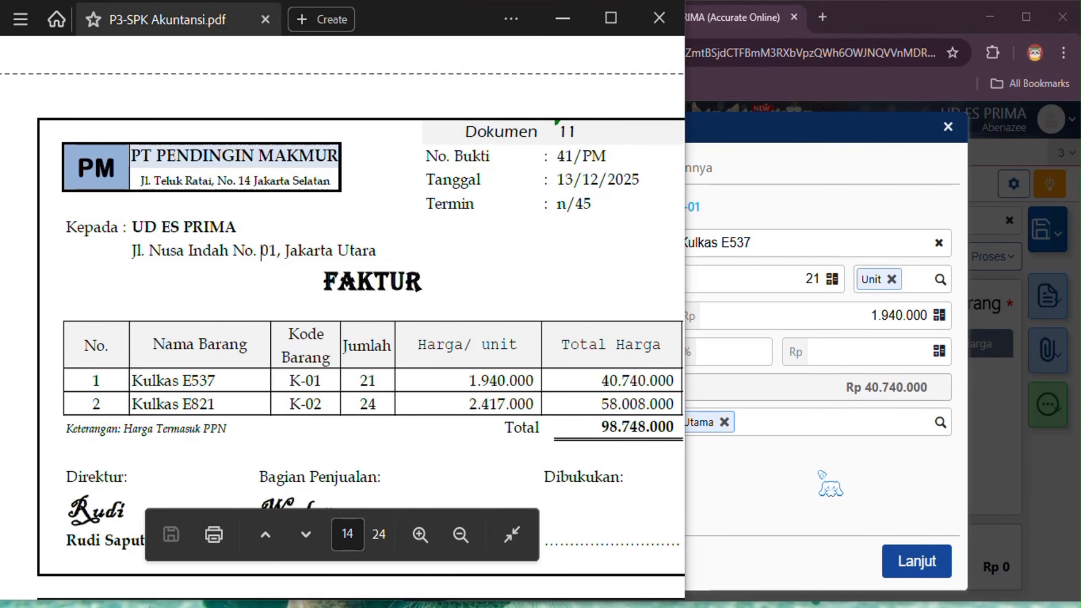
pyautogui.click(830, 486)
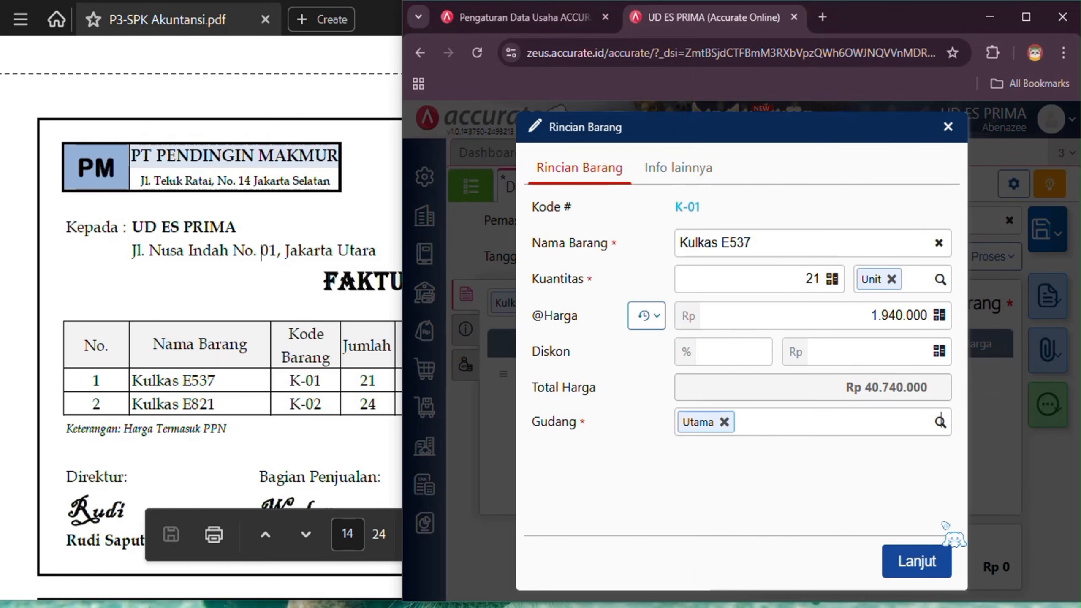
pyautogui.click(949, 566)
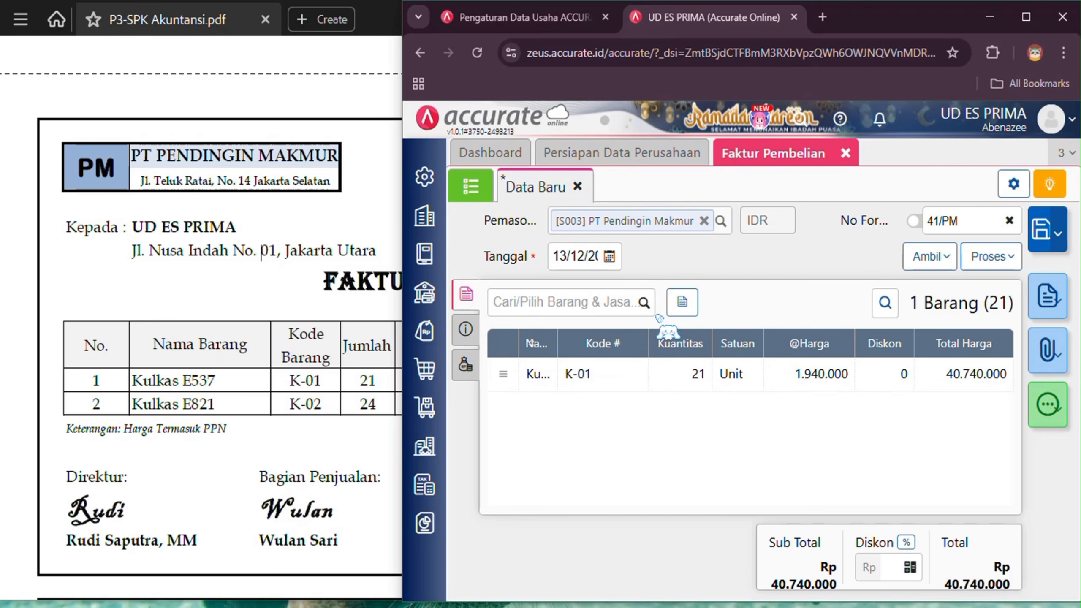
# Add item Kulkas E821 (K-02) with a quantity of 24 units and compare the invoice total with document 11.
pyautogui.click(645, 302)
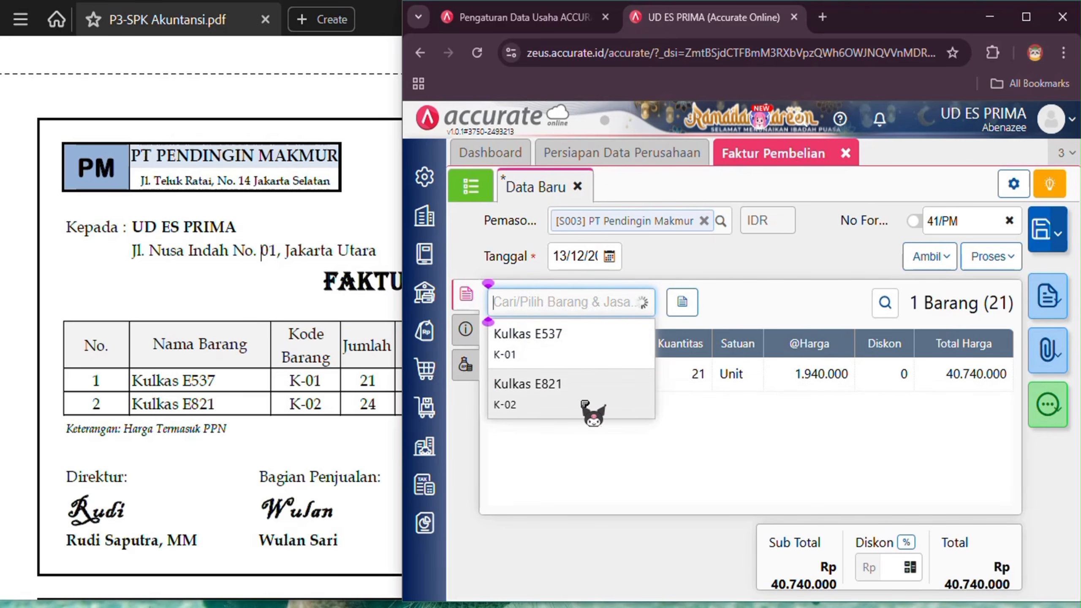
pyautogui.click(593, 396)
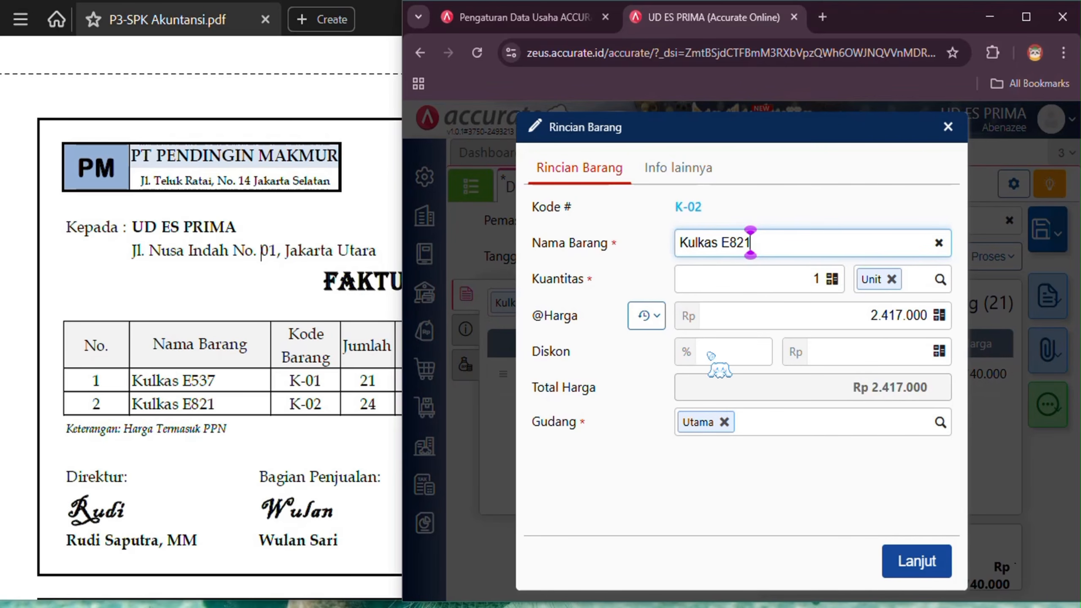
pyautogui.click(786, 278)
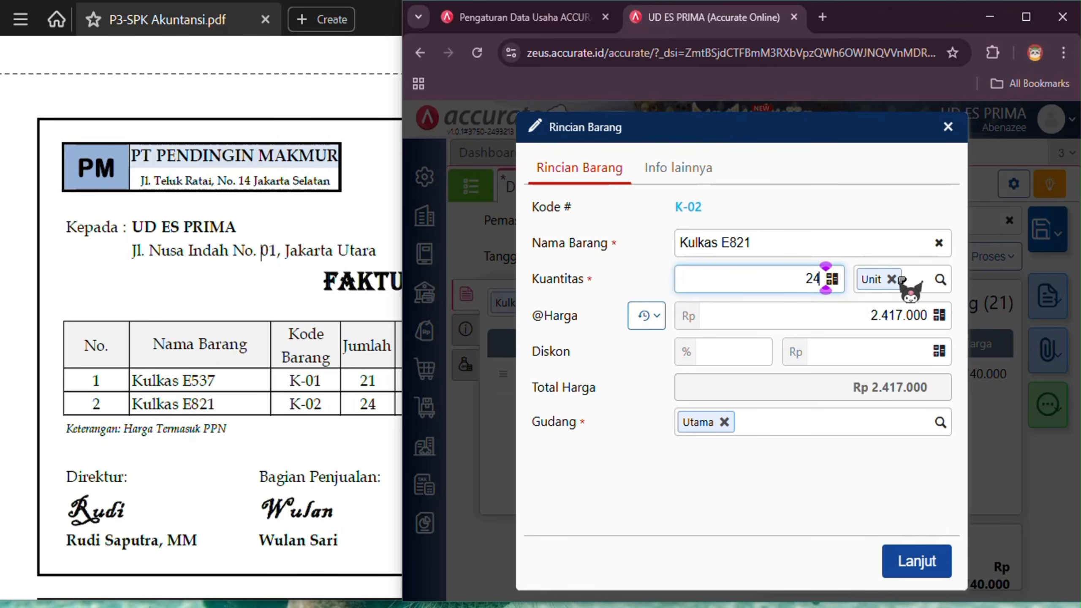
pyautogui.write('24')
pyautogui.click(849, 503)
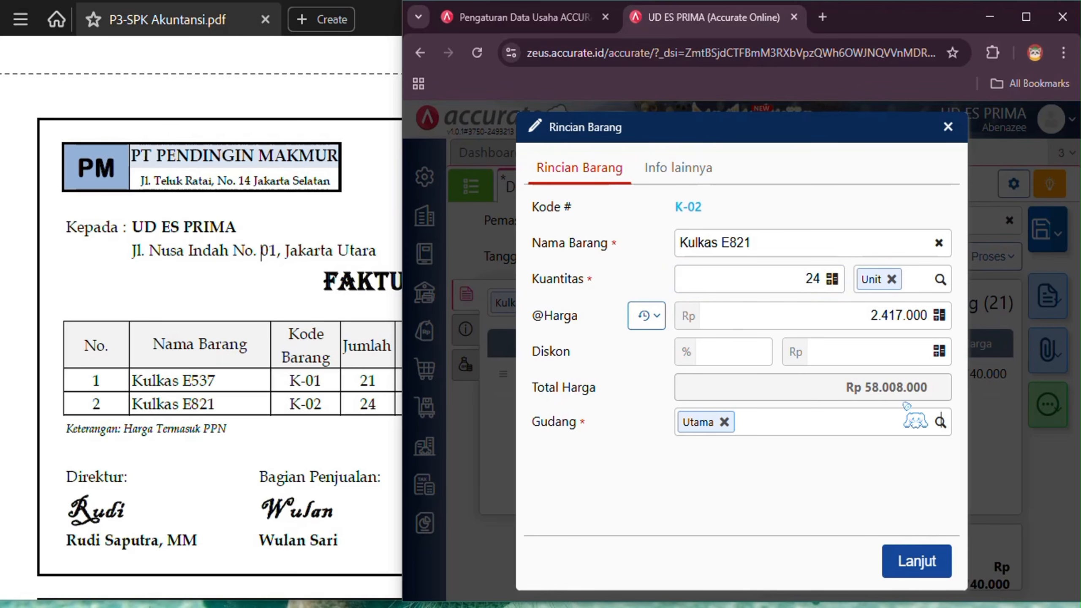
pyautogui.click(938, 569)
pyautogui.click(312, 418)
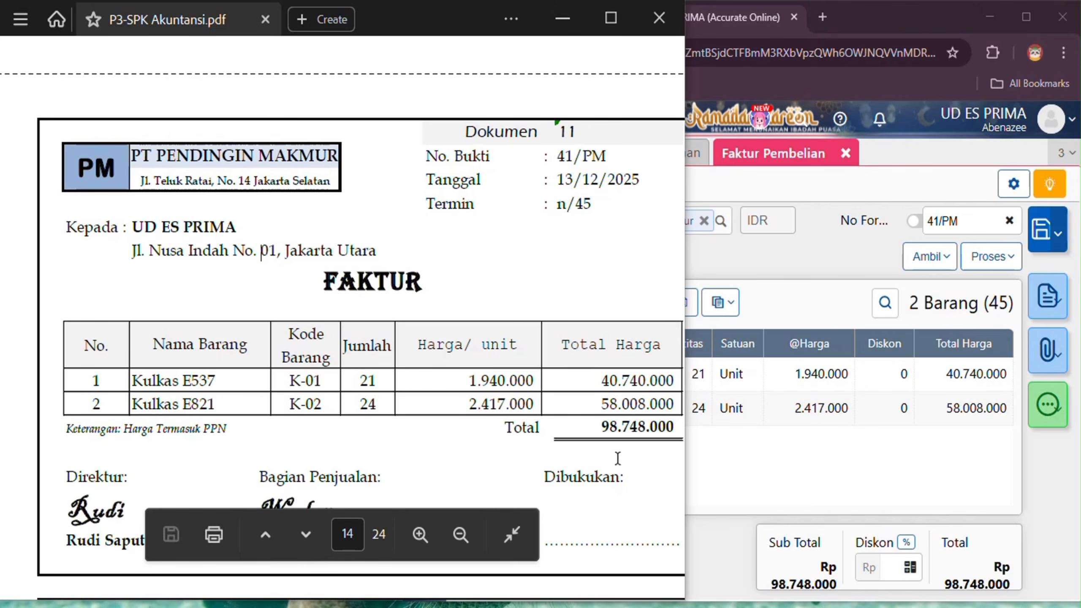
pyautogui.click(886, 471)
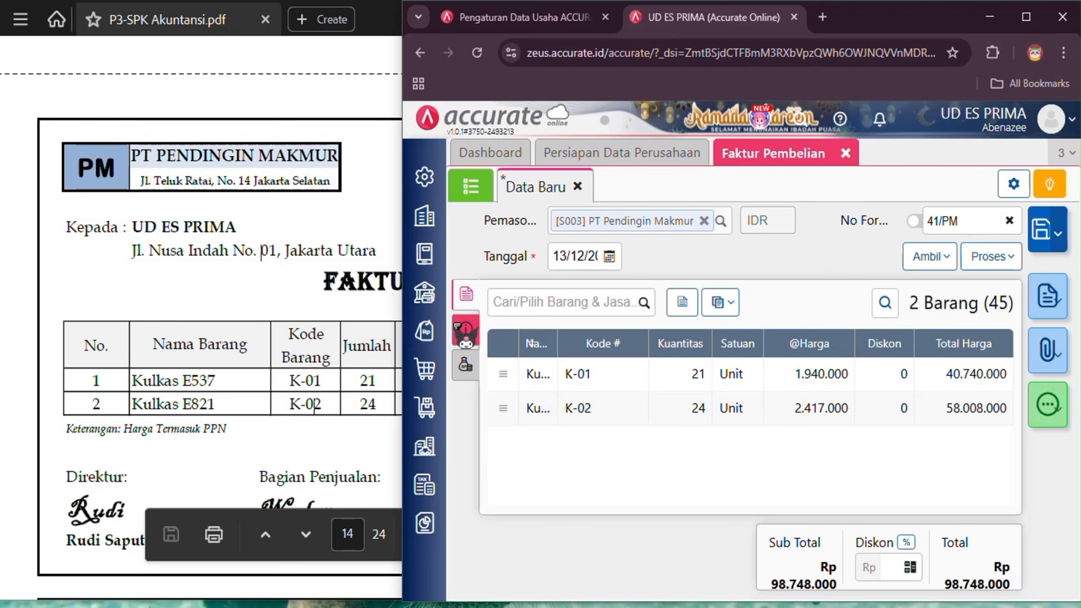
# Enter 41/PM as the supplier's invoice number (No Faktur) in the invoice's additional information.
pyautogui.click(466, 331)
pyautogui.click(577, 346)
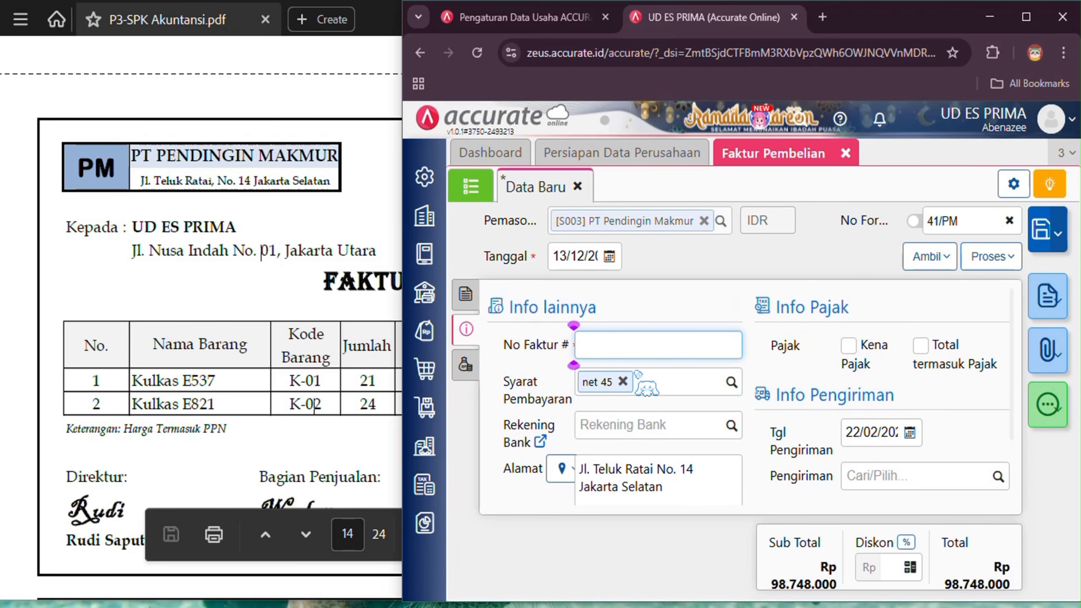
pyautogui.write('41')
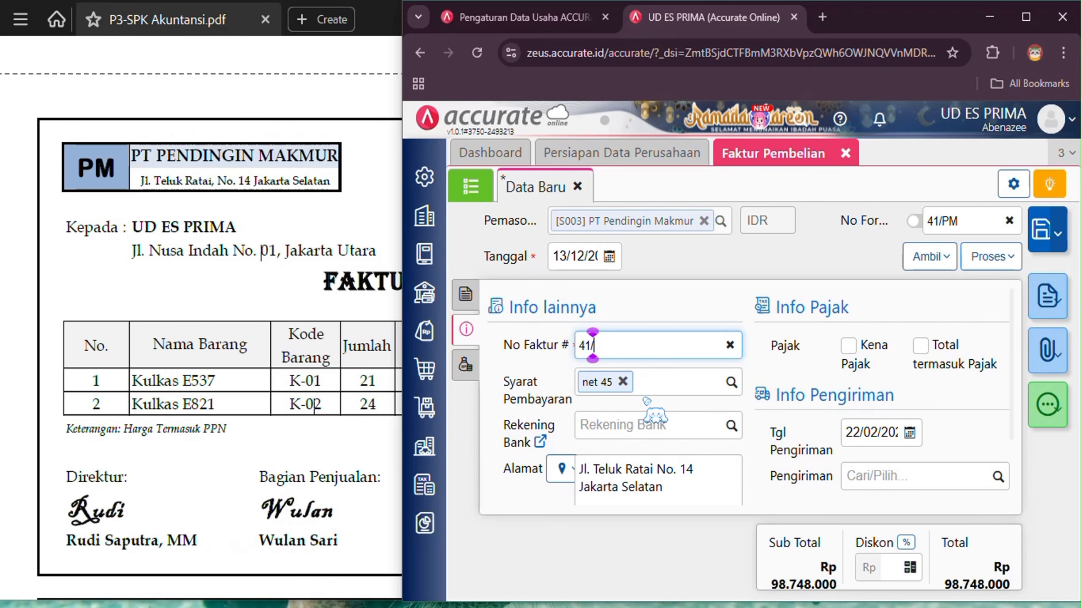
pyautogui.write('/PM')
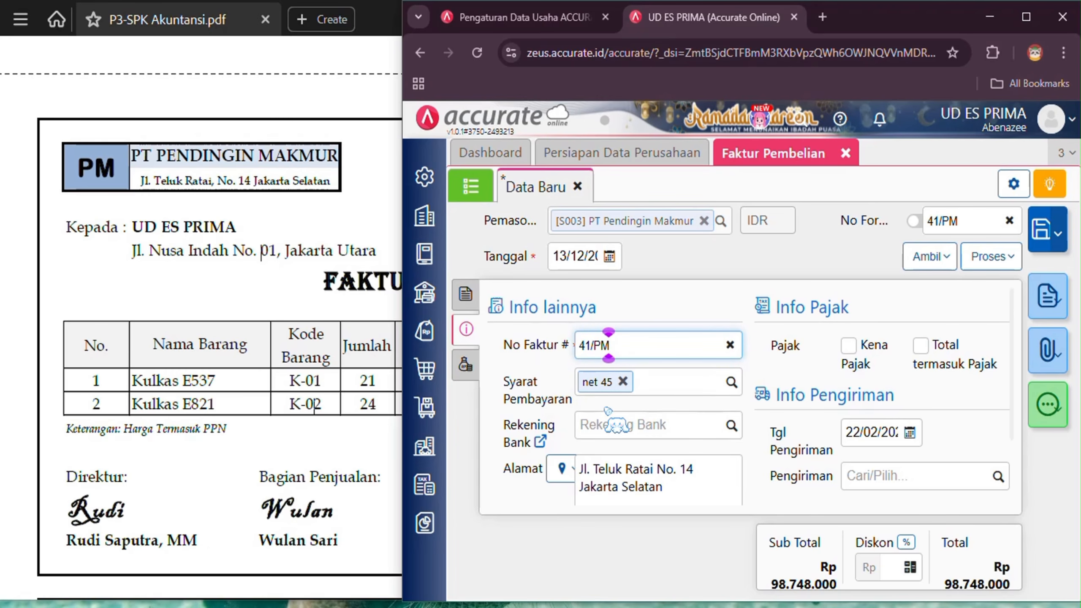
# Enter "Pembelian barang secara kredit" as the purchase invoice's description (Keterangan).
pyautogui.scroll(-2, 685, 456)
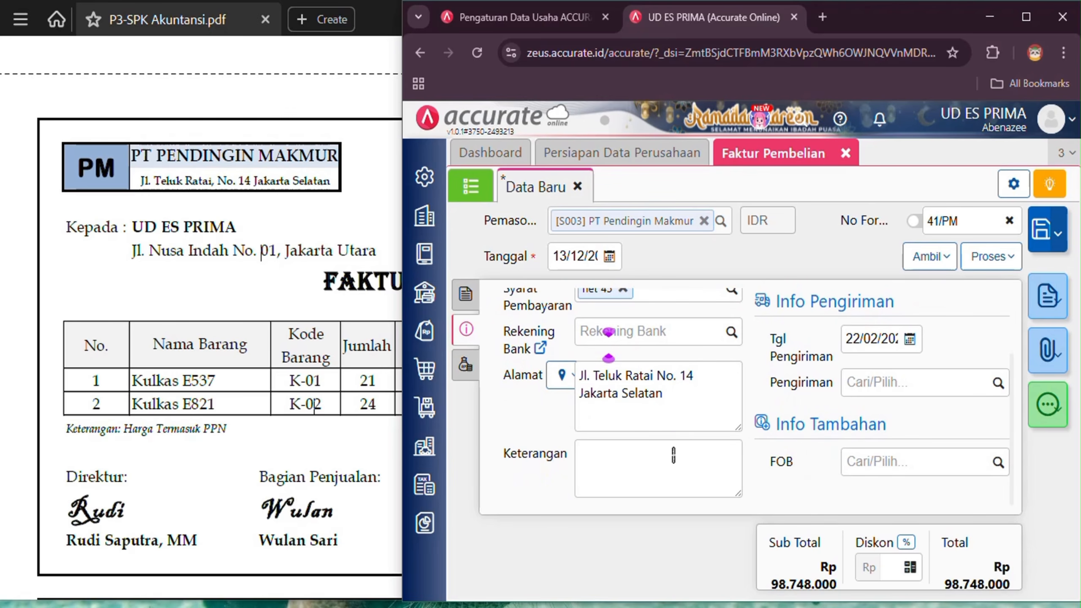
pyautogui.click(673, 455)
pyautogui.write('Pe')
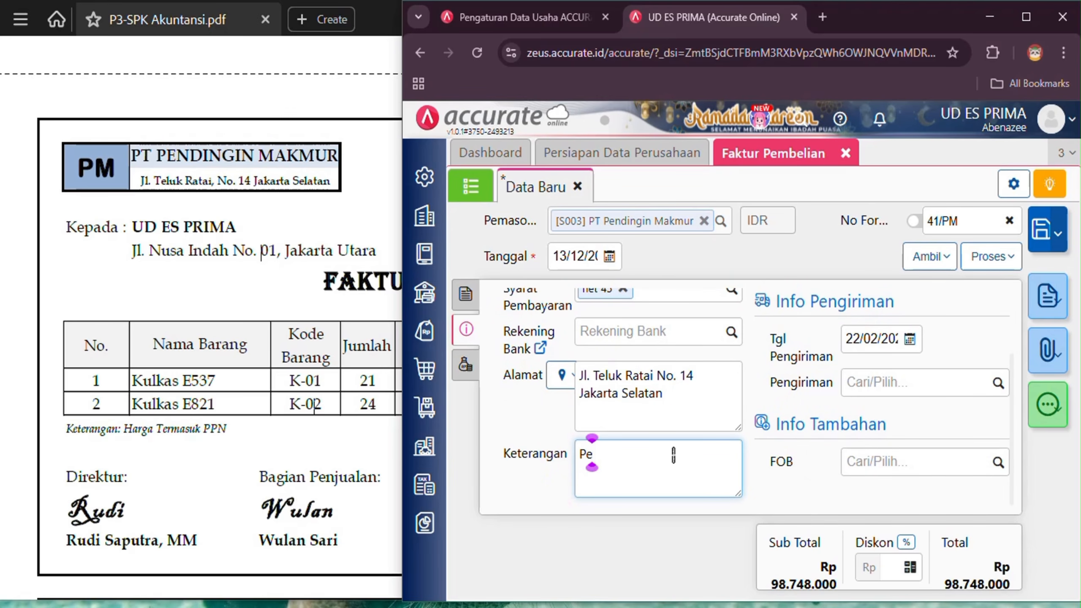
pyautogui.write('mbelian')
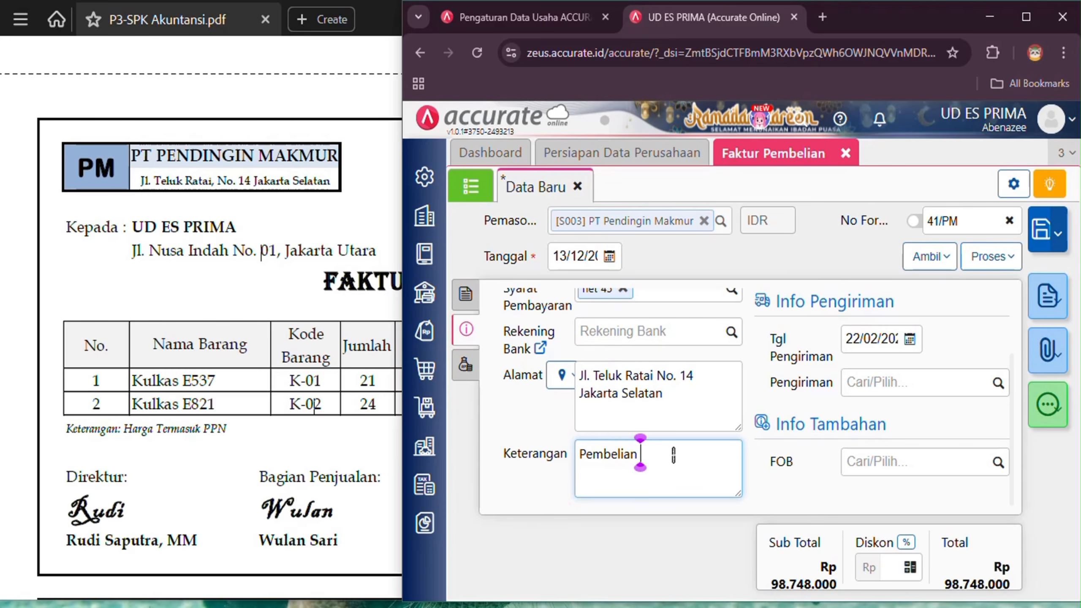
pyautogui.write(' baragh')
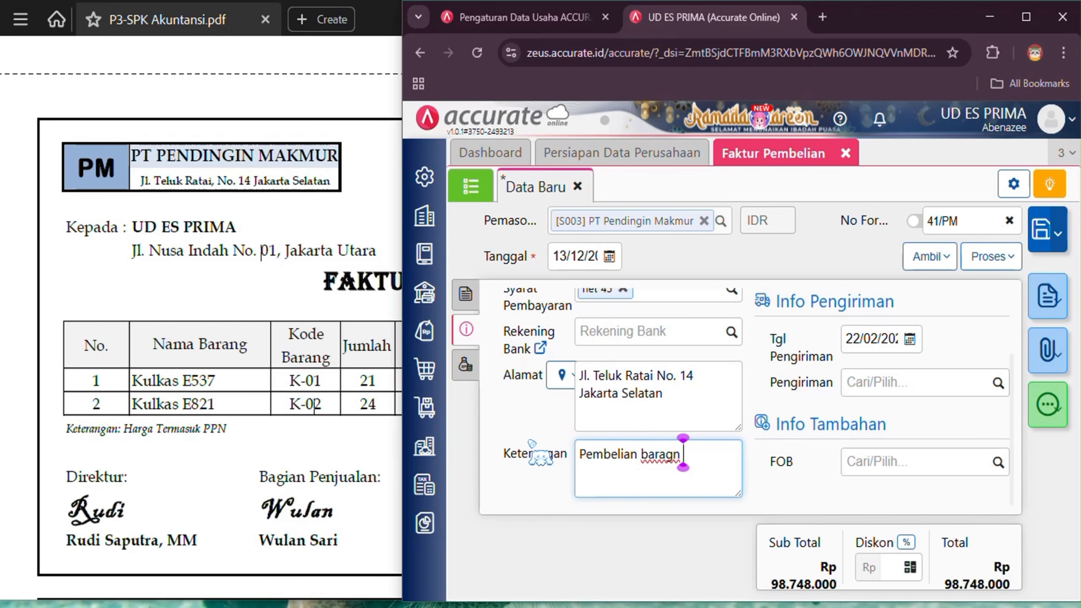
pyautogui.press('BackSpace')
pyautogui.press('BackSpace')
pyautogui.write('ng sed')
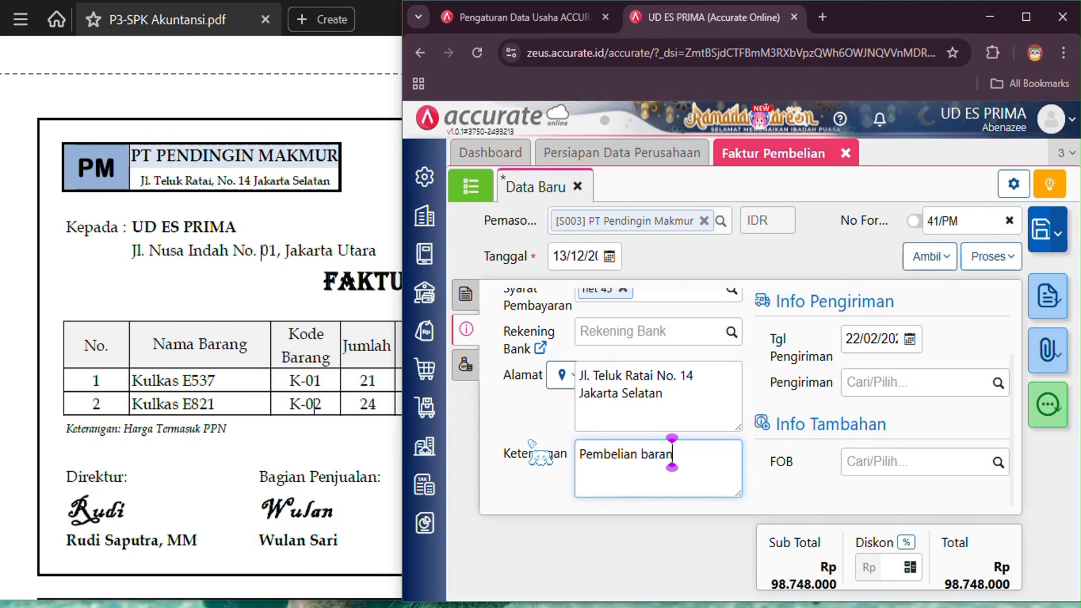
pyautogui.write('ara kredit')
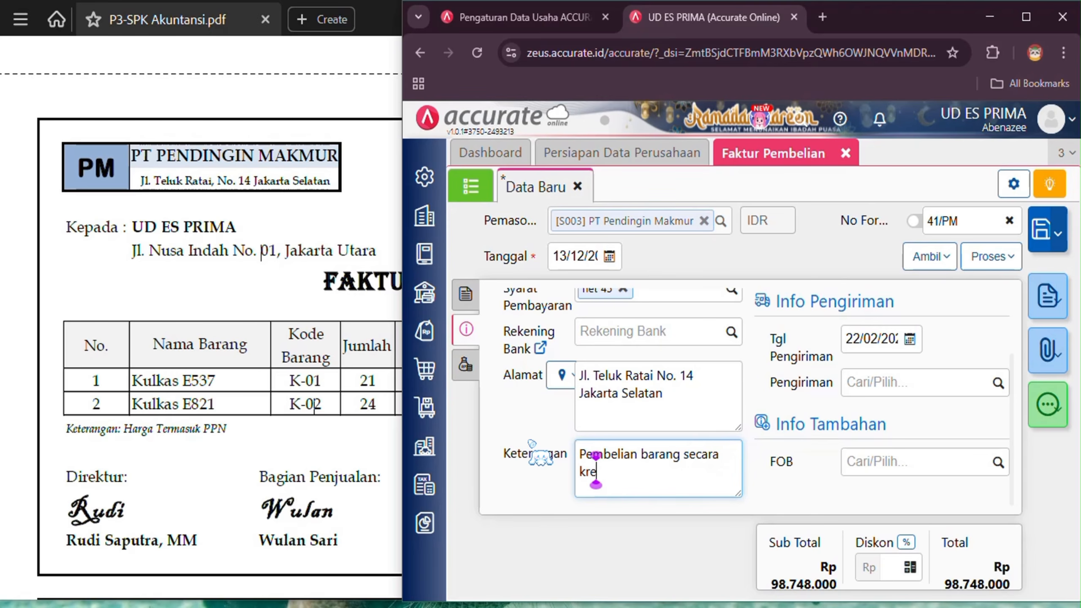
# Set the delivery date (Tgl Pengiriman) of the purchase invoice to 13/12/2025.
pyautogui.click(867, 340)
pyautogui.write('1312')
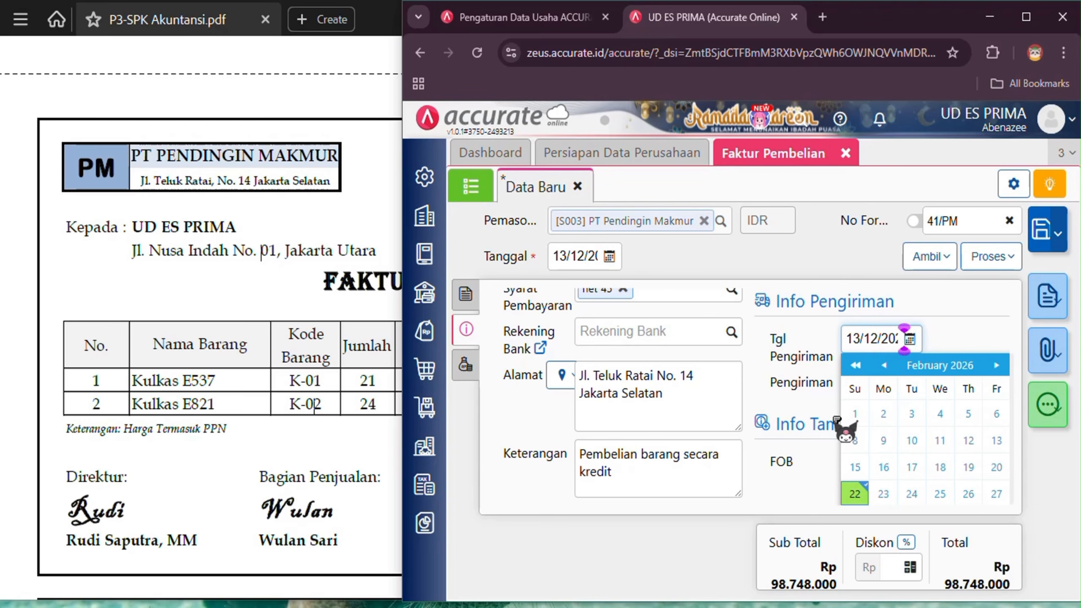
pyautogui.click(852, 339)
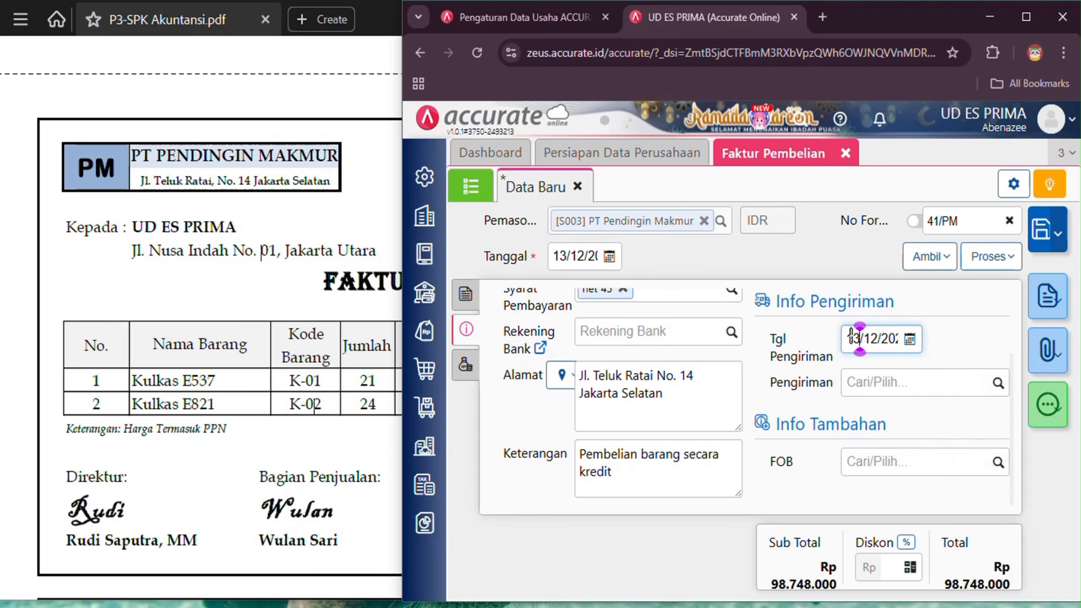
pyautogui.press('Right')
pyautogui.press('Right')
pyautogui.press('Right')
pyautogui.press('Right')
pyautogui.press('Right')
pyautogui.press('Right')
pyautogui.press('Right')
pyautogui.press('Right')
pyautogui.press('BackSpace')
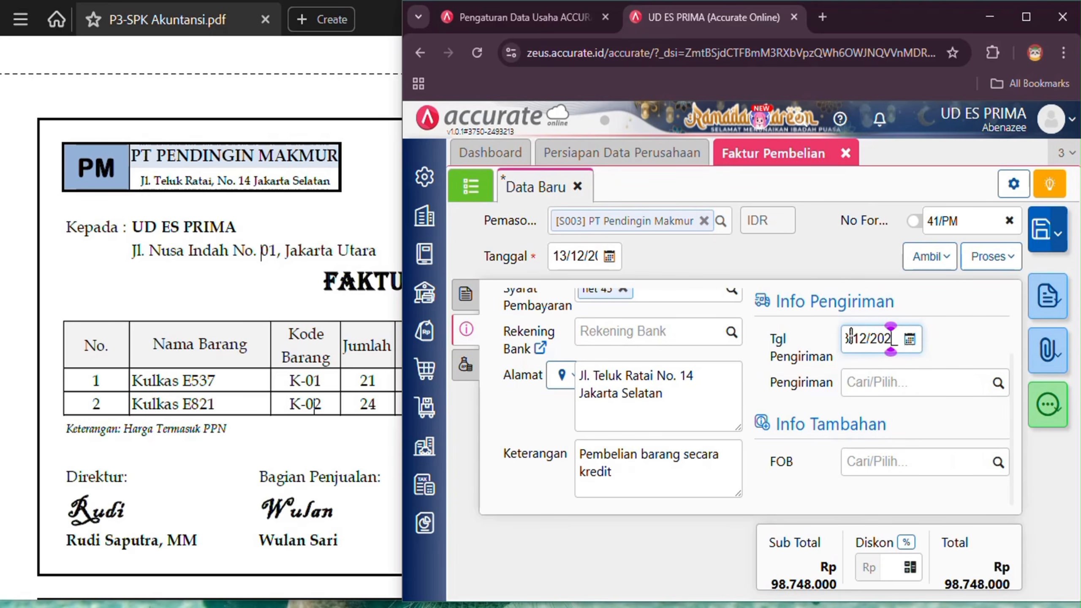
pyautogui.write('5')
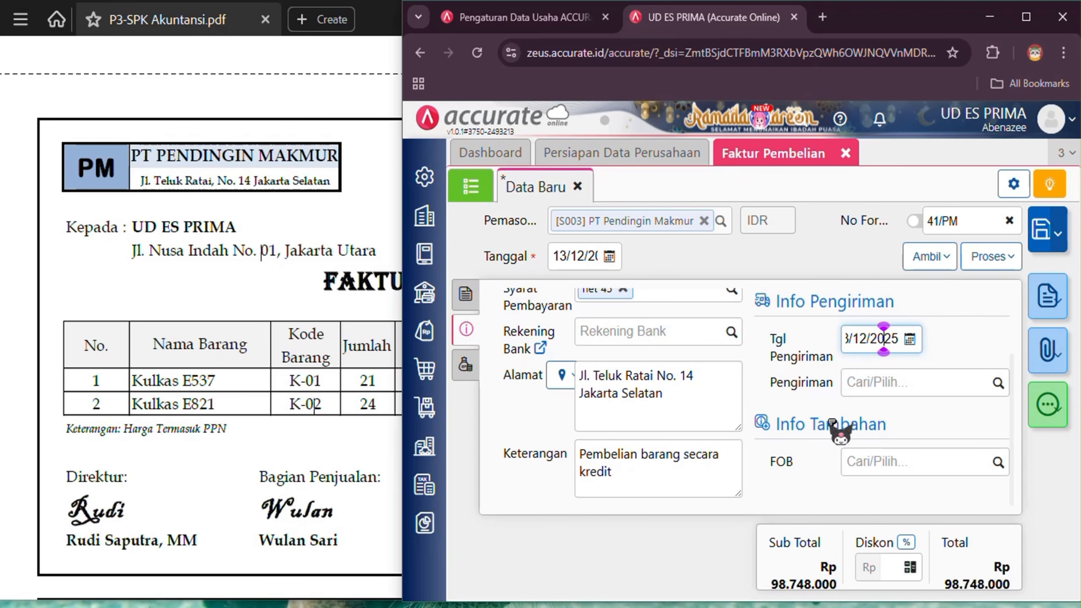
# Check the invoice's other costs (Biaya Lainnya), save the purchase invoice, and reopen 41/PM from the purchase invoice list.
pyautogui.click(465, 364)
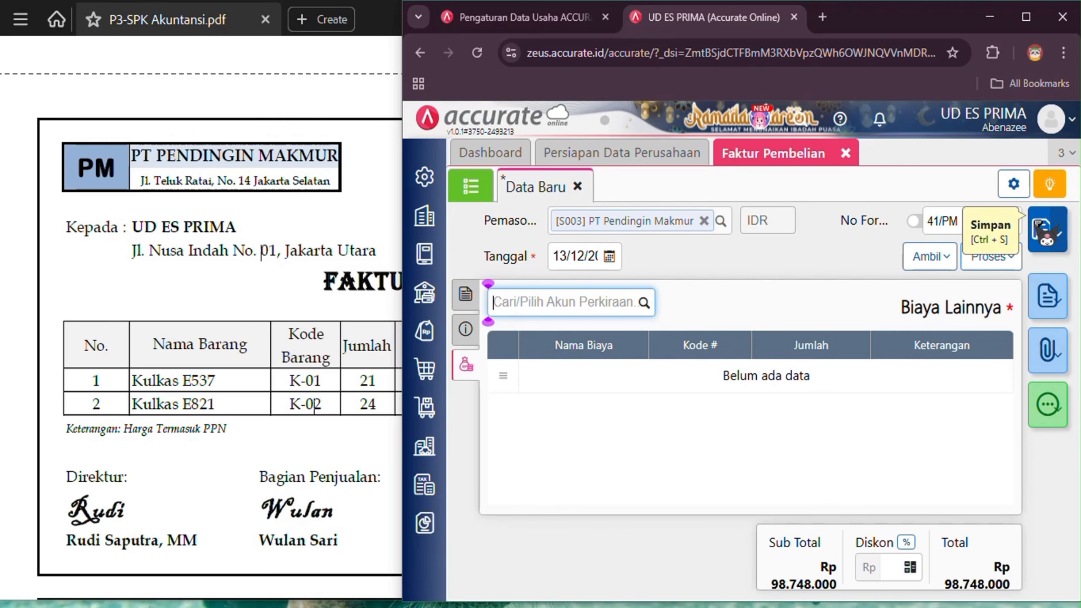
pyautogui.click(1040, 223)
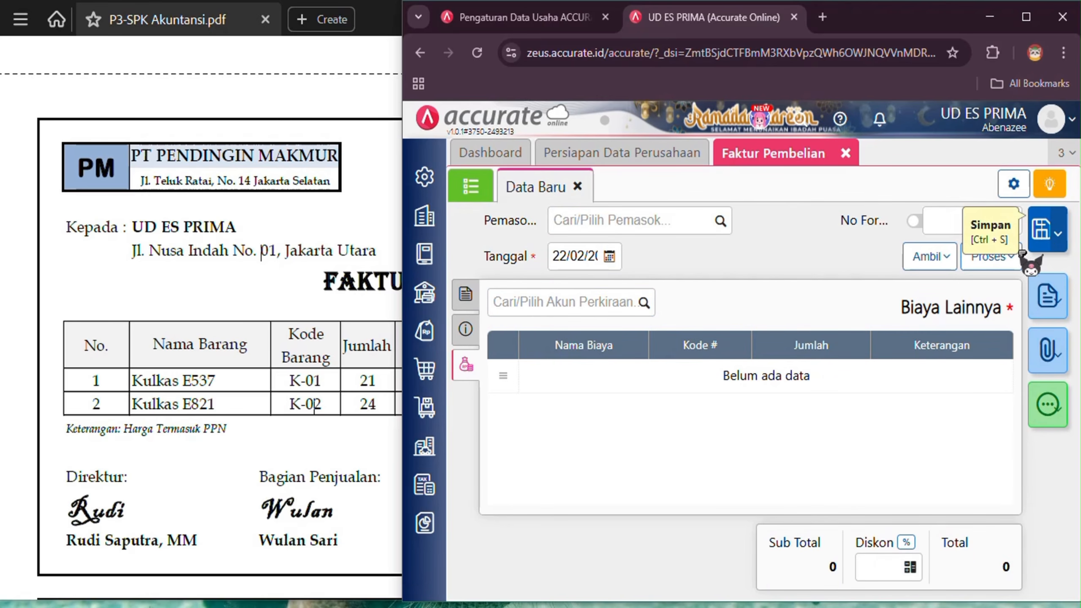
pyautogui.click(472, 185)
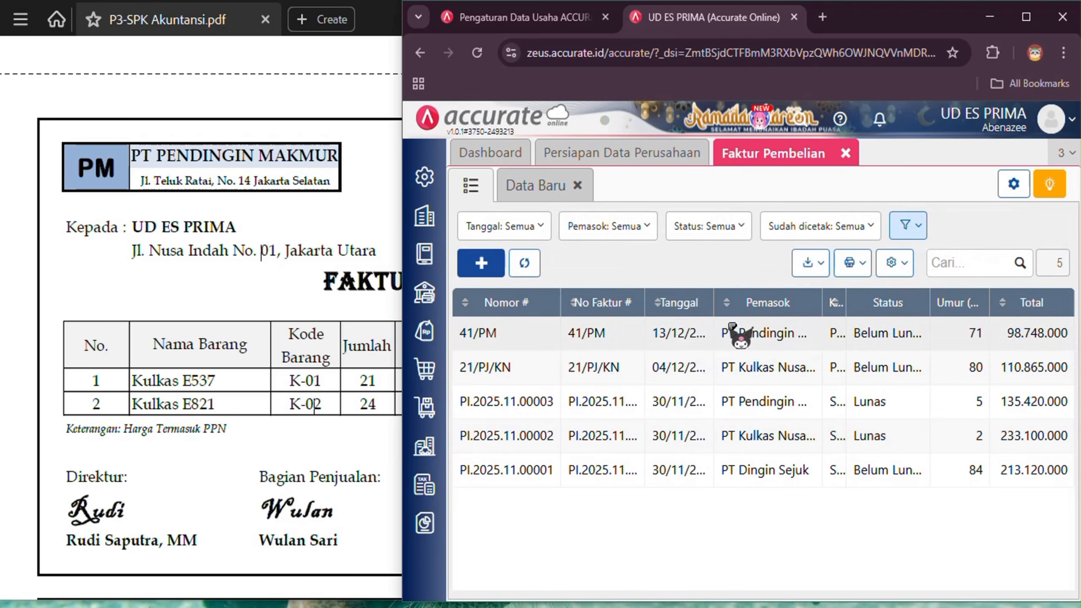
pyautogui.click(703, 333)
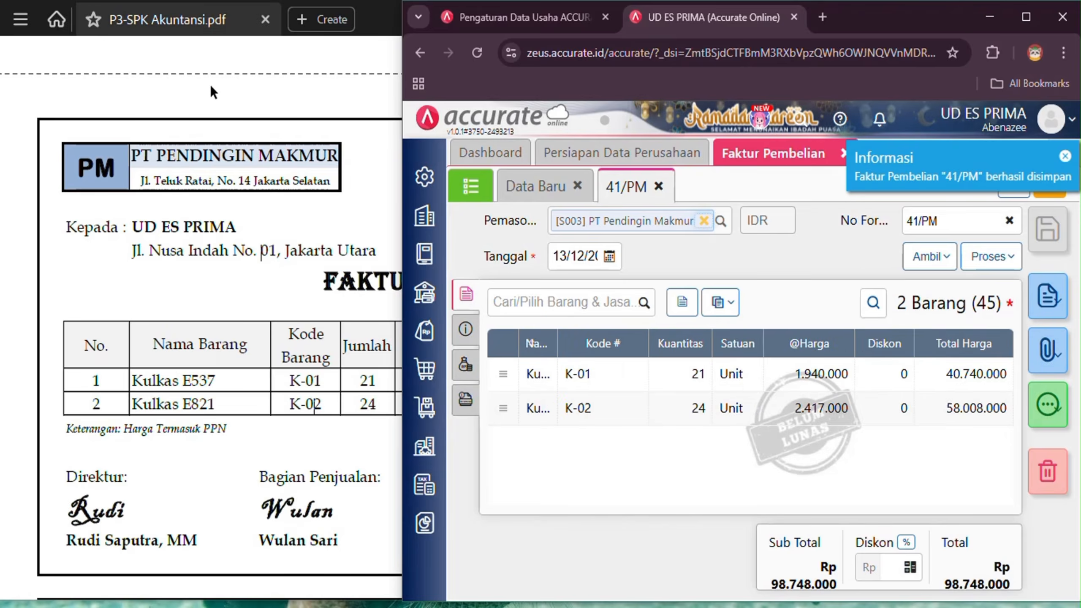
# Examine the journal details (Rincian Jurnal) of purchase invoice 41/PM against document 11.
pyautogui.click(209, 85)
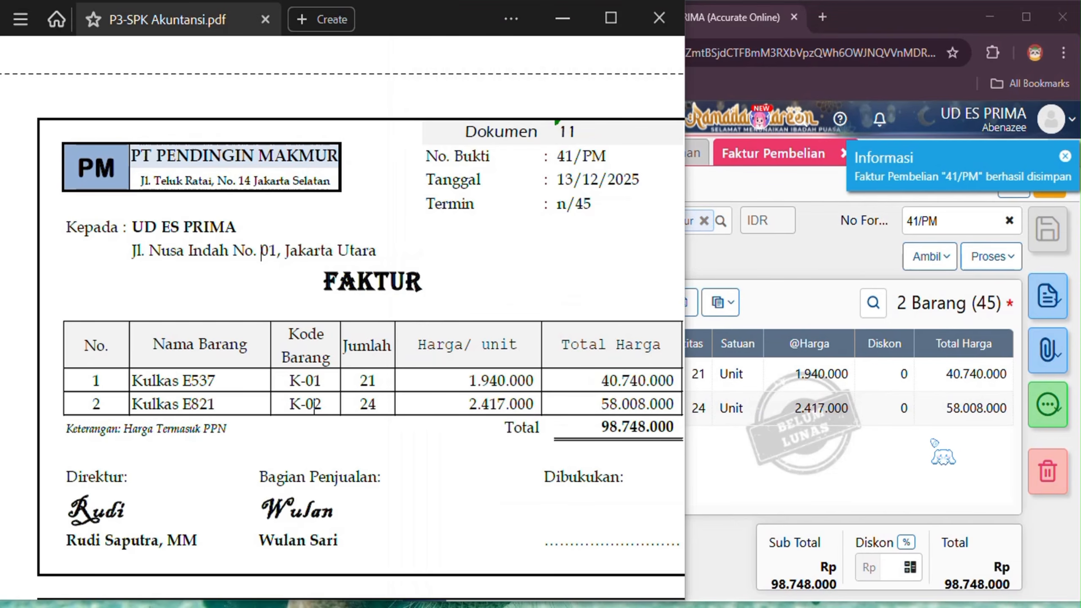
pyautogui.click(1068, 437)
pyautogui.click(1047, 405)
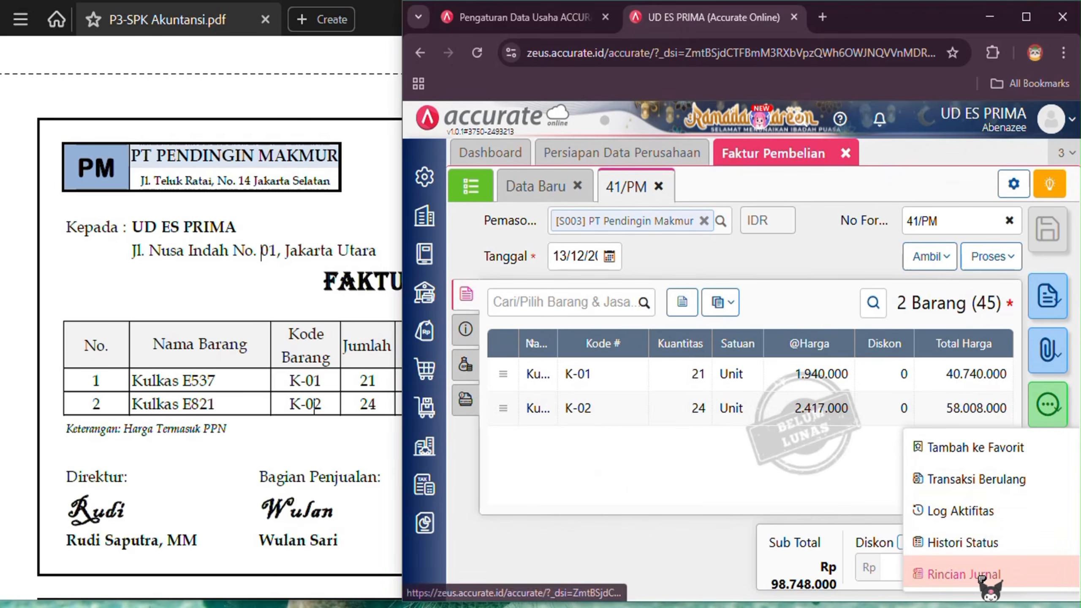
pyautogui.click(971, 505)
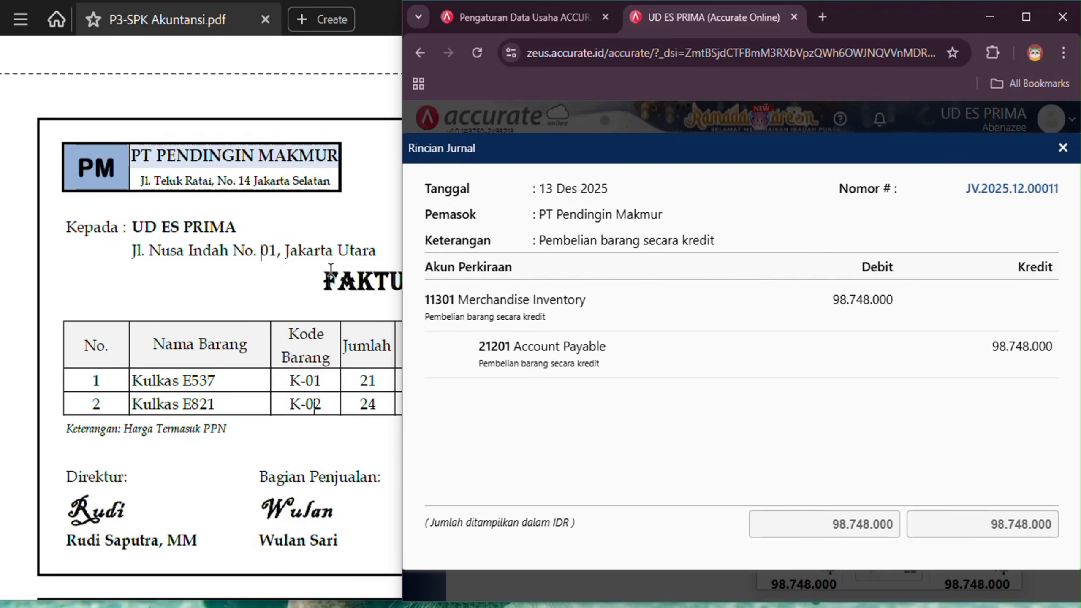
pyautogui.click(294, 260)
pyautogui.click(924, 305)
pyautogui.click(187, 230)
pyautogui.click(938, 434)
pyautogui.click(1063, 148)
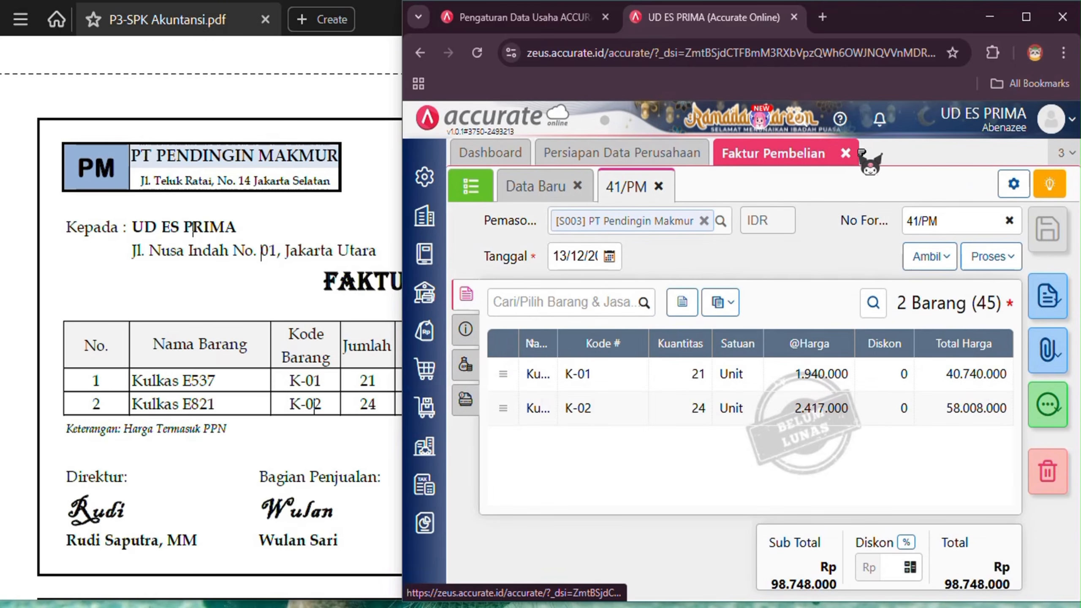
# Close the purchase invoices and bring up document 12, sales invoice 03/SJ, in the source PDF.
pyautogui.click(846, 154)
pyautogui.click(324, 79)
pyautogui.scroll(-3, 324, 86)
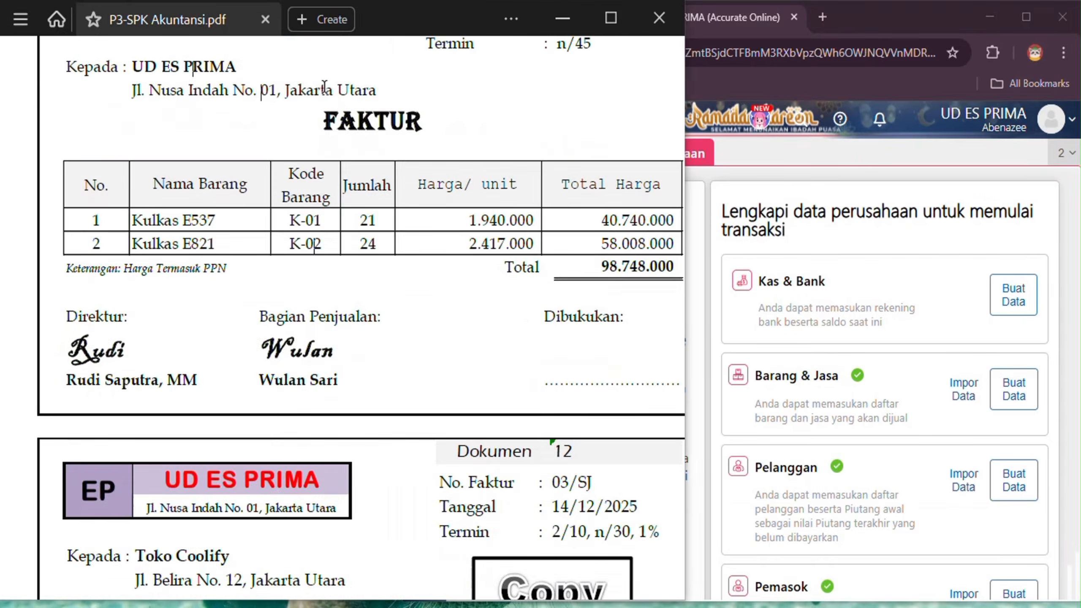
pyautogui.scroll(-6, 324, 87)
pyautogui.scroll(-2, 325, 88)
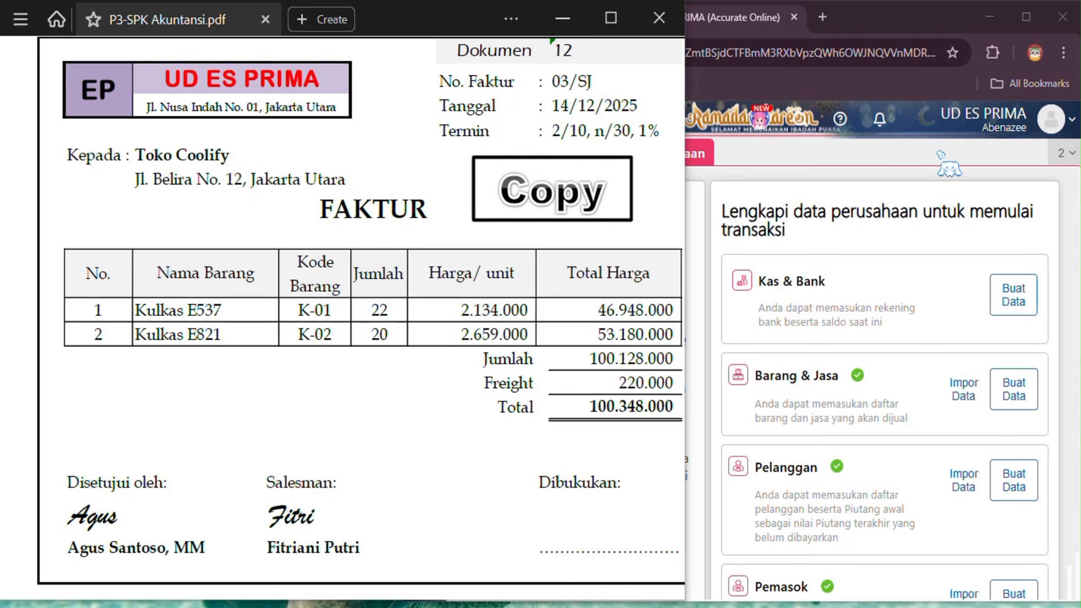
pyautogui.click(948, 161)
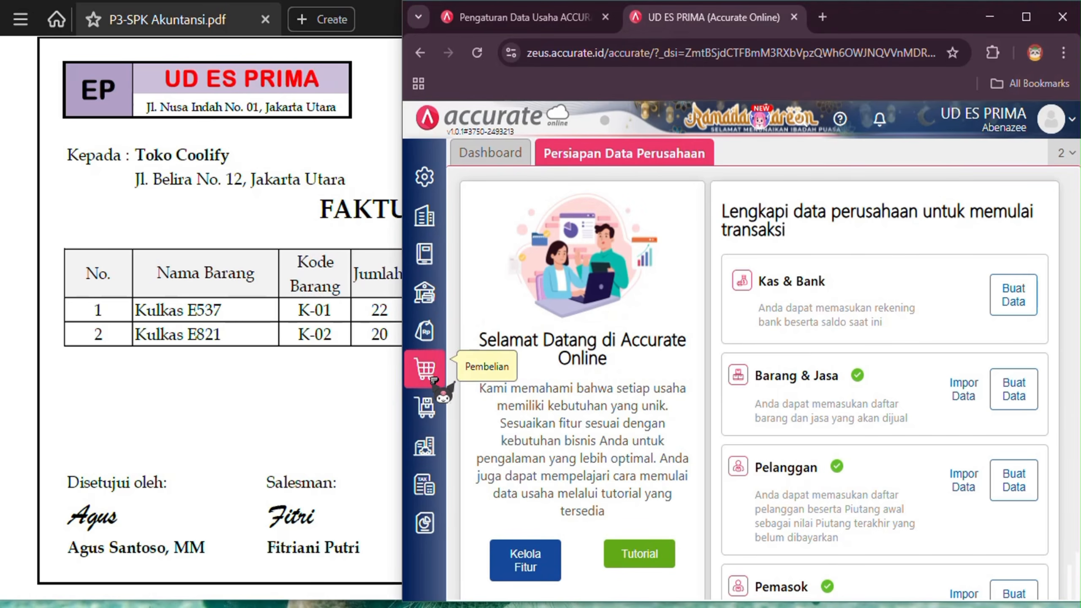
# Start a new sales invoice (Faktur Penjualan) for customer Toko Coolify and check the date and terms in document 12.
pyautogui.click(429, 368)
pyautogui.click(431, 332)
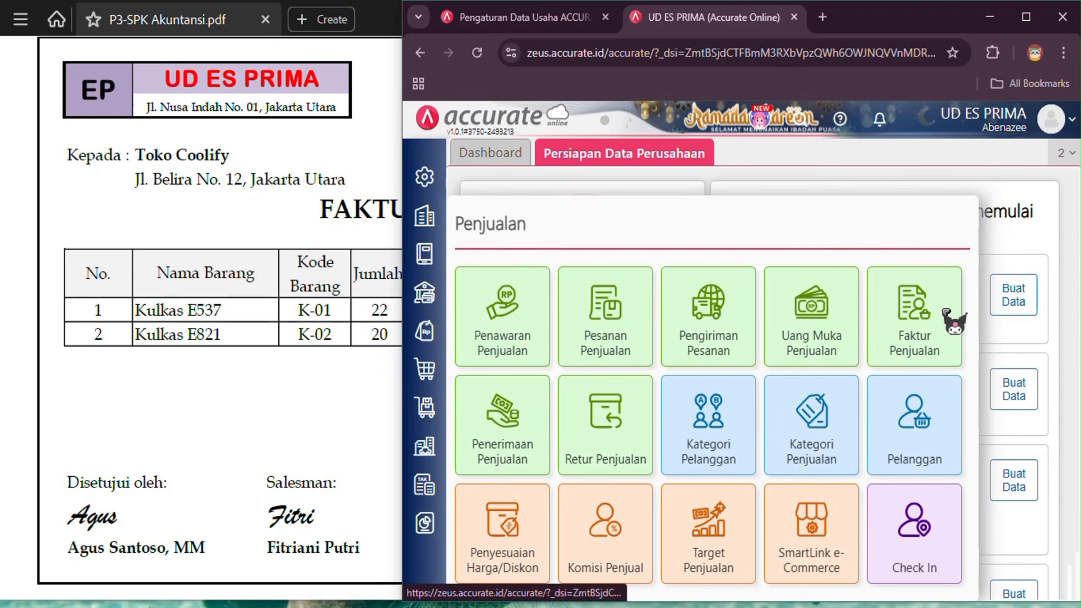
pyautogui.click(946, 313)
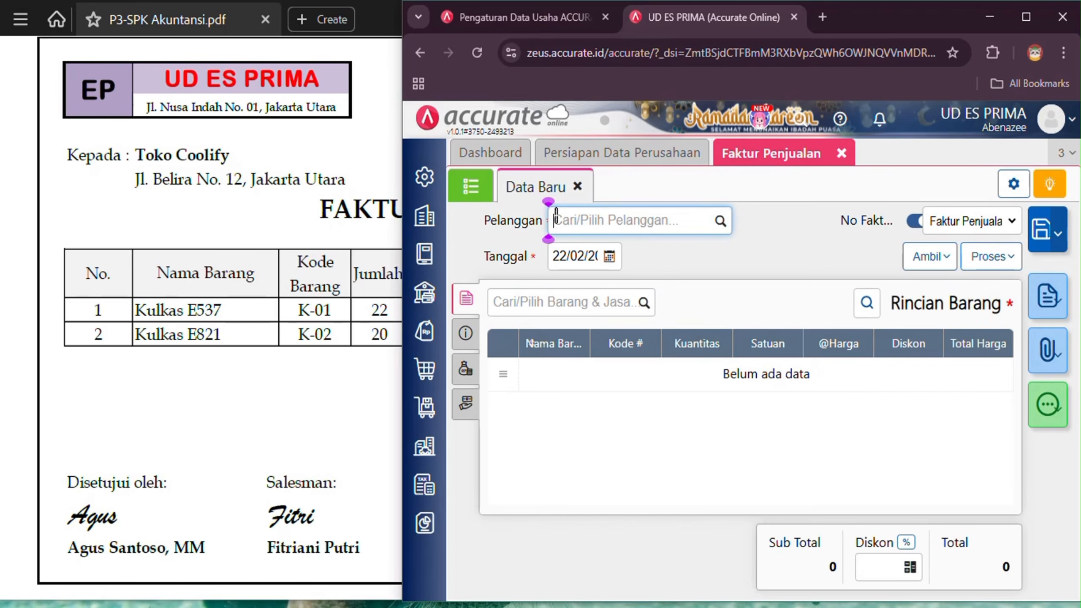
pyautogui.click(720, 220)
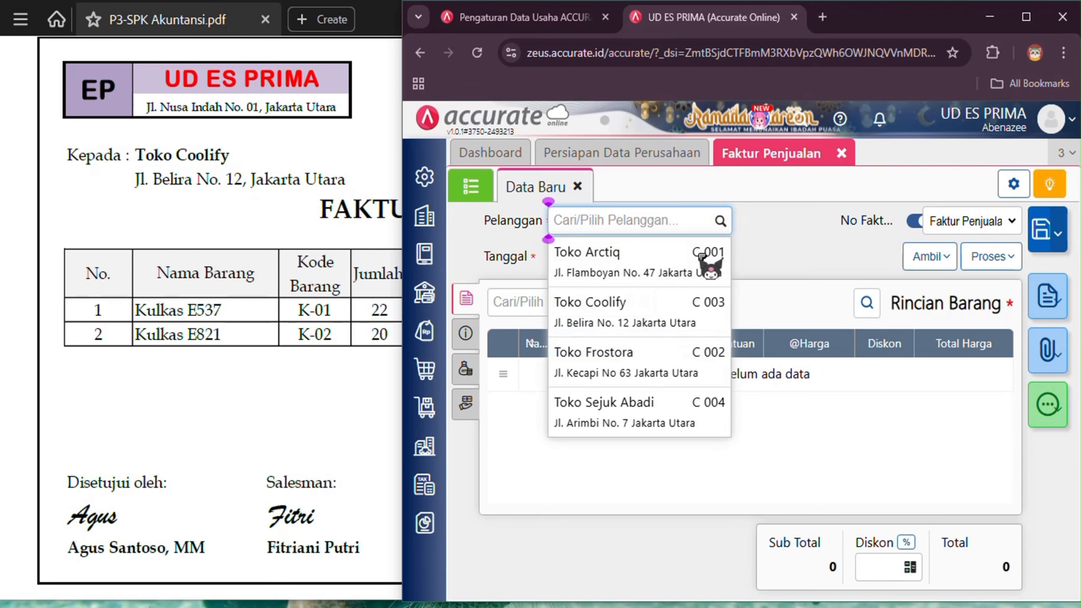
pyautogui.click(705, 311)
pyautogui.click(260, 219)
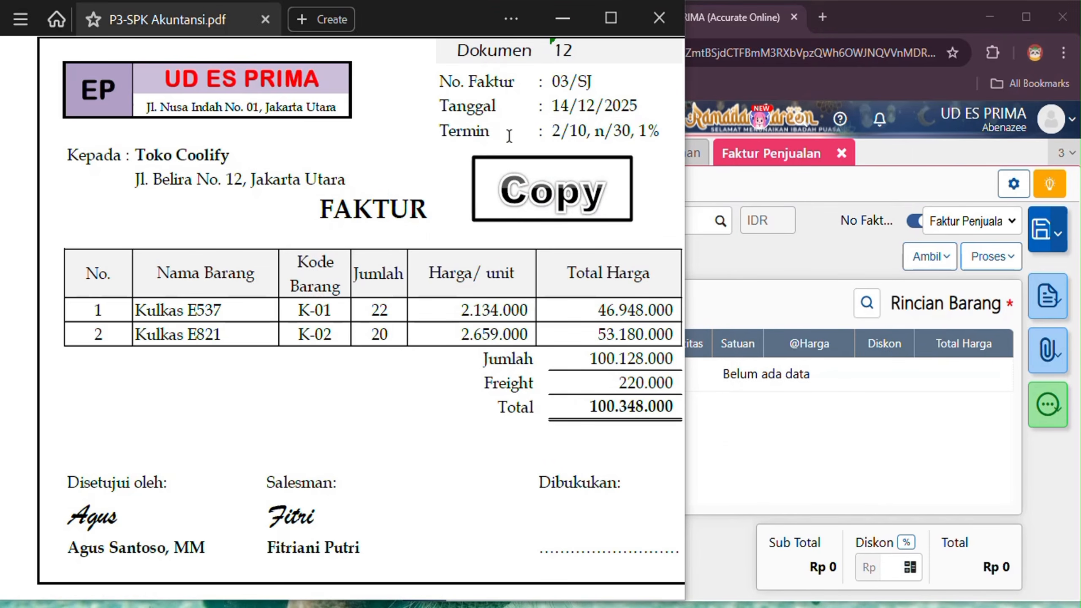
pyautogui.click(741, 211)
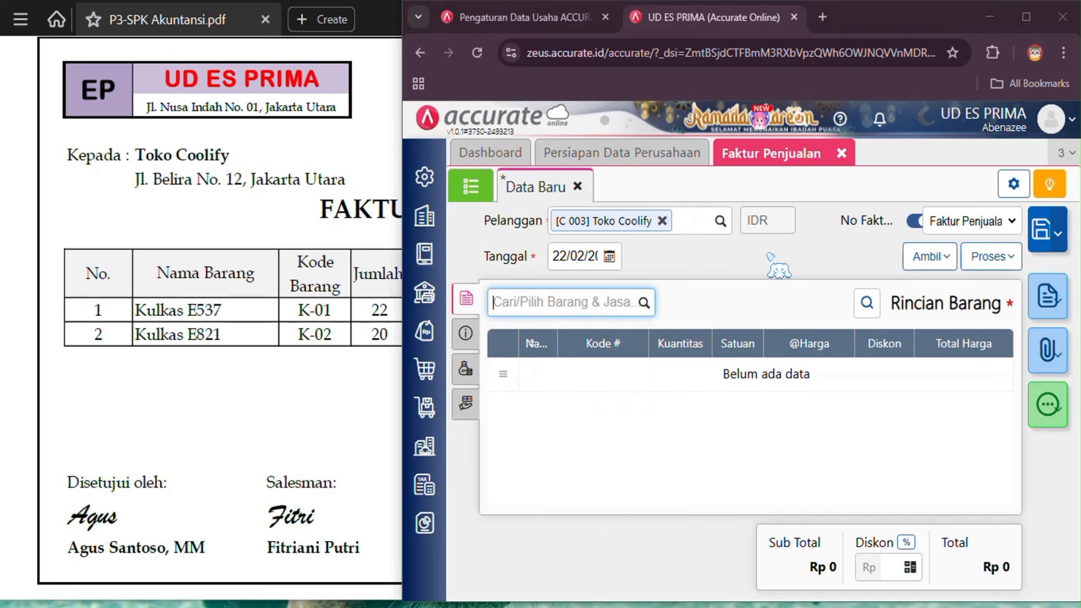
# Set the sales invoice date to 14/12/2025, turn off automatic numbering, and enter 03/SJ as the invoice number.
pyautogui.click(581, 258)
pyautogui.write('14/')
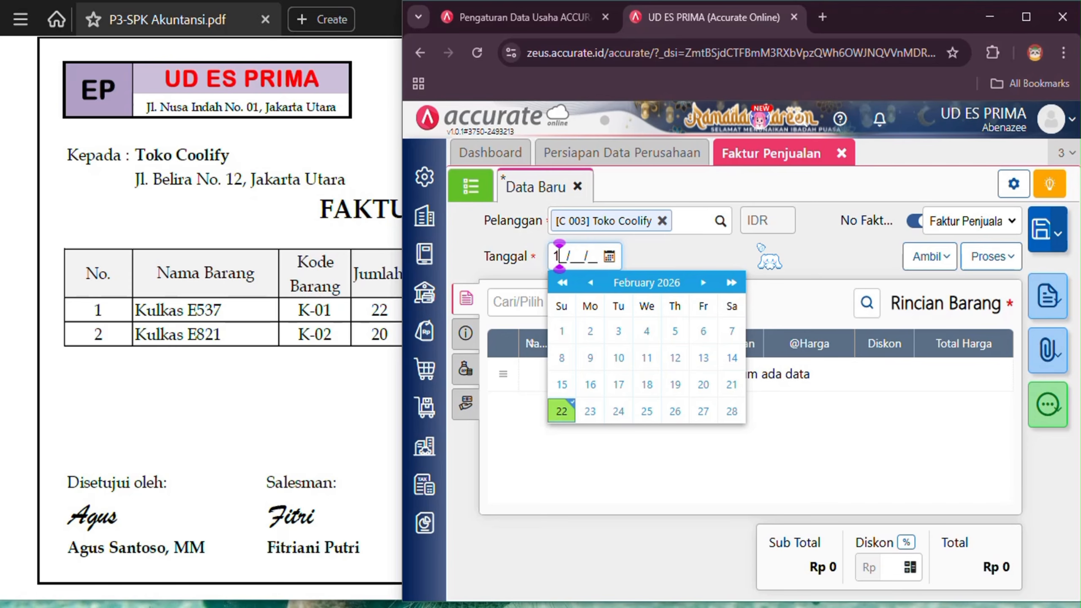
pyautogui.write('12/20')
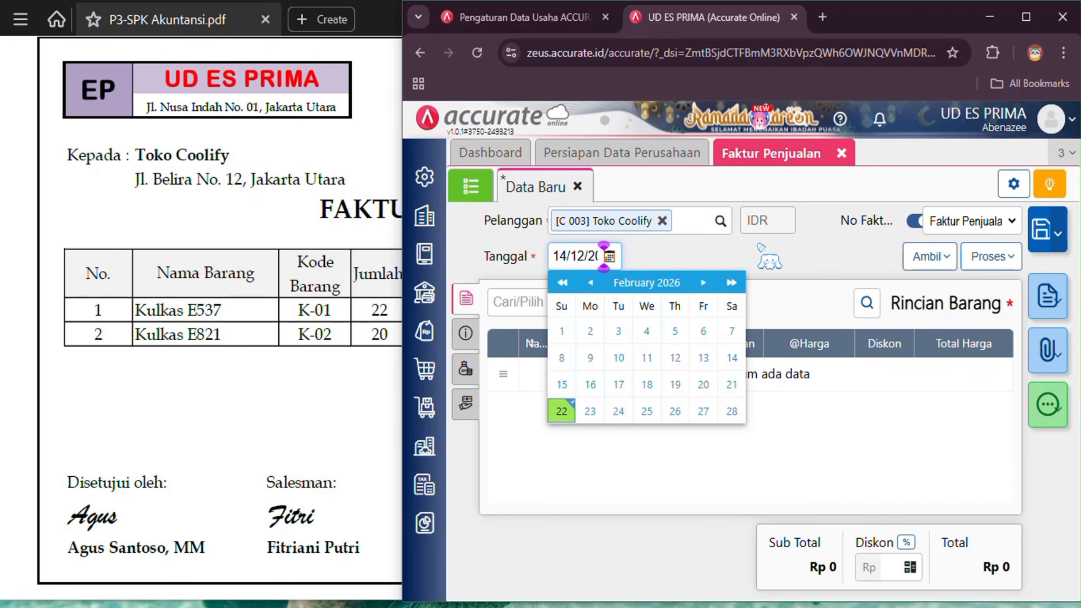
pyautogui.click(914, 221)
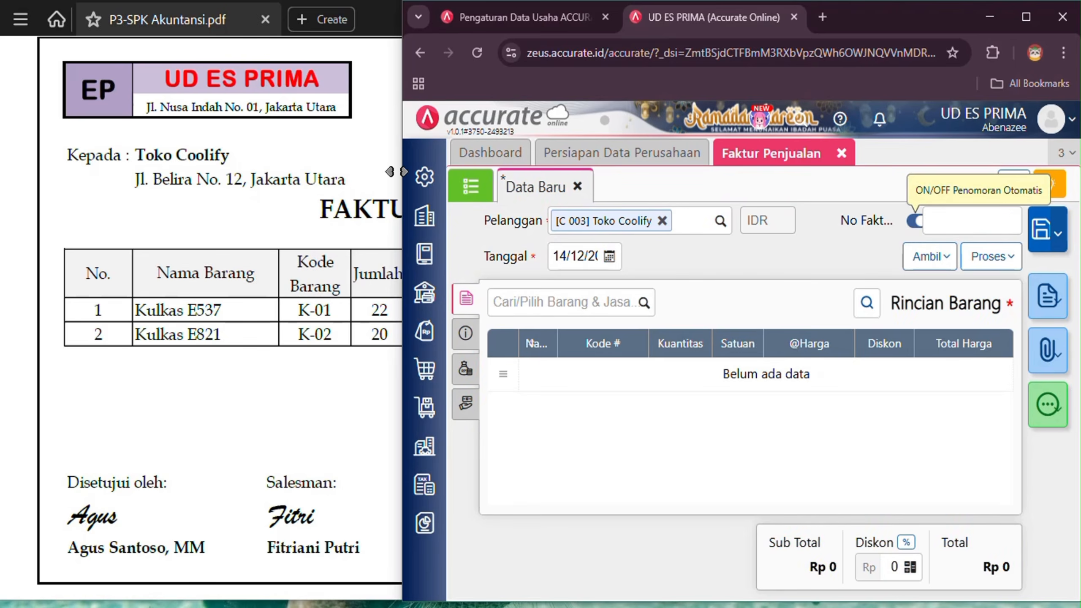
pyautogui.moveTo(396, 171); pyautogui.dragTo(685, 171)
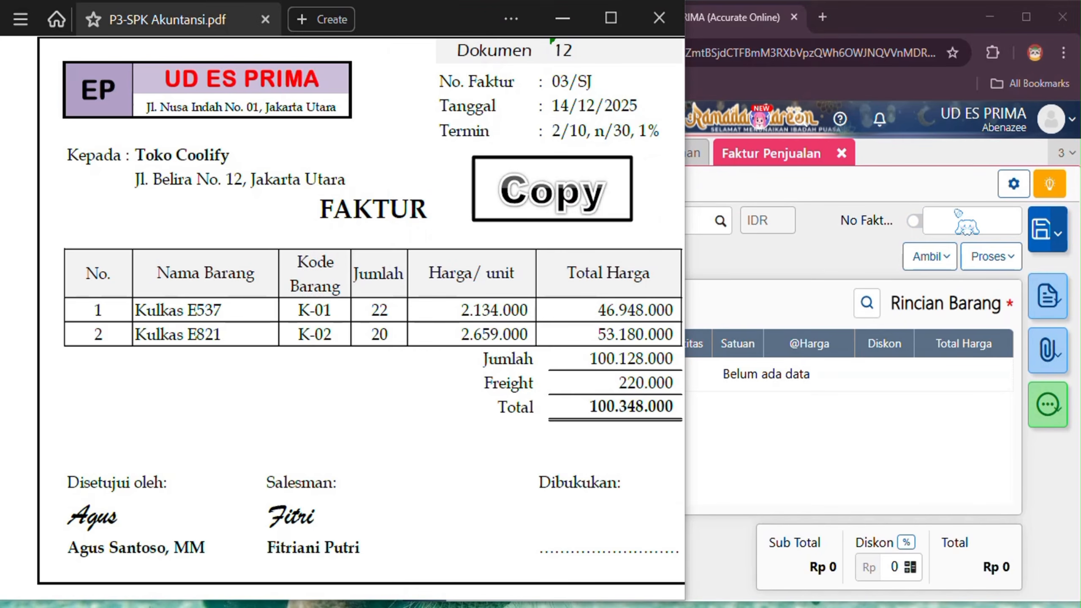
pyautogui.click(955, 211)
pyautogui.write('03/SJ')
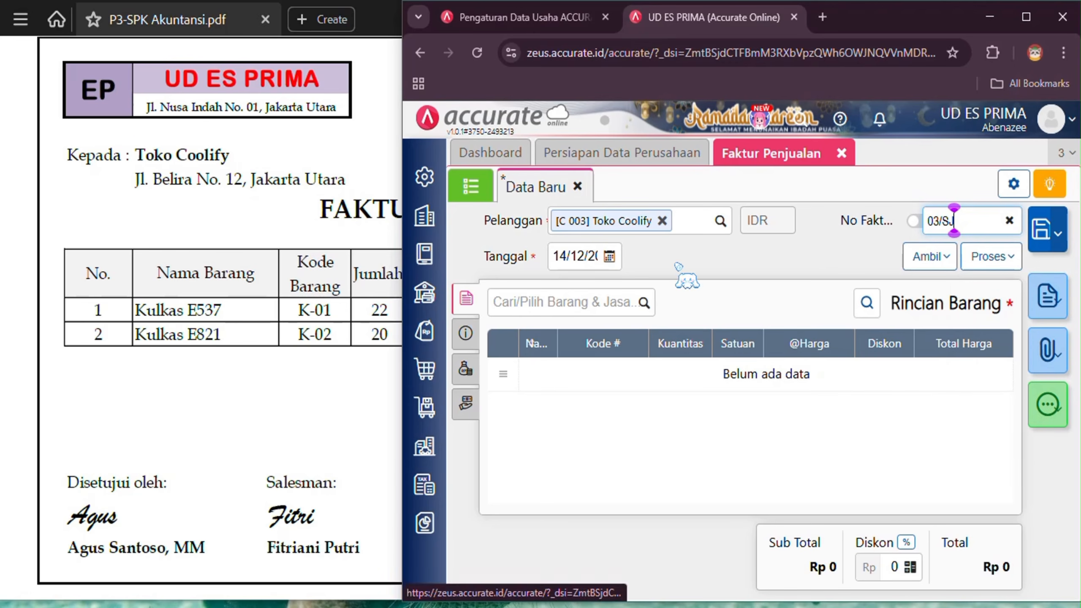
# Add item Kulkas E537 (K-01) to the sales invoice with a quantity of 22 units at Rp 2.134.000 each.
pyautogui.click(643, 303)
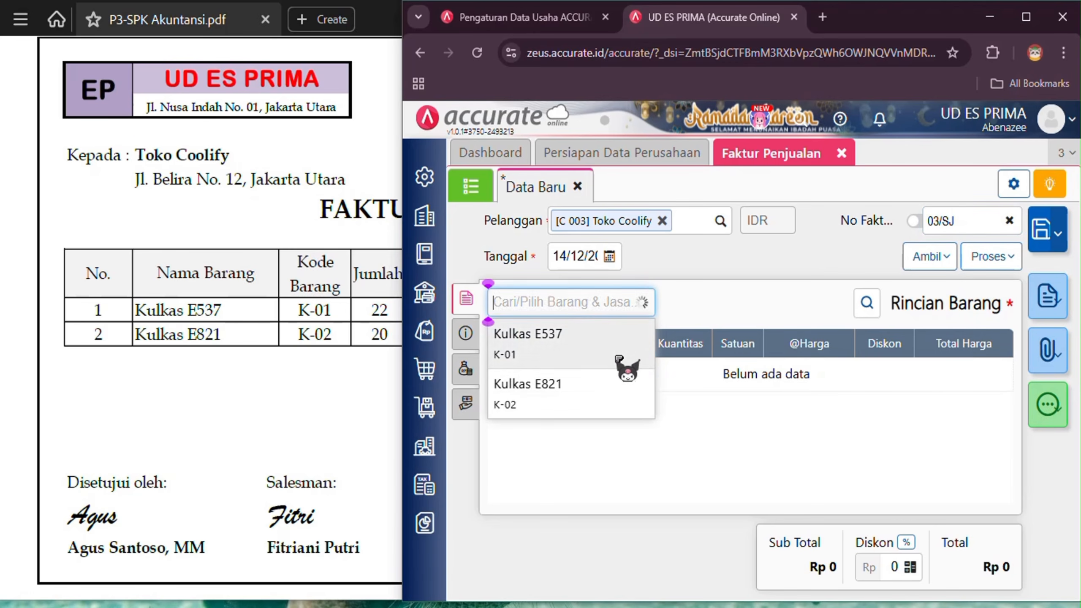
pyautogui.click(621, 360)
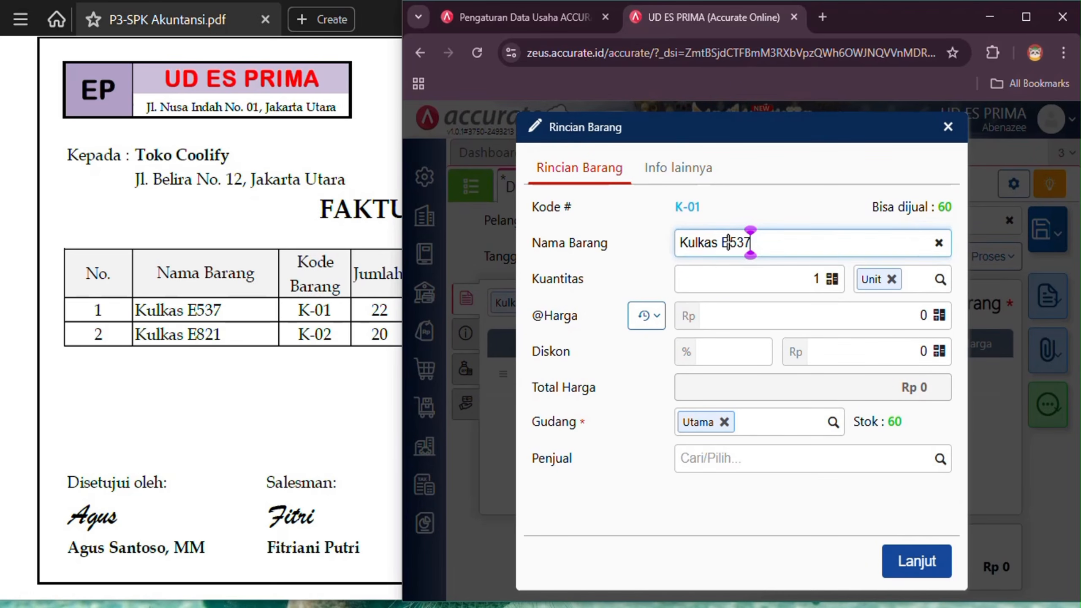
pyautogui.click(787, 283)
pyautogui.press('Delete')
pyautogui.write('22')
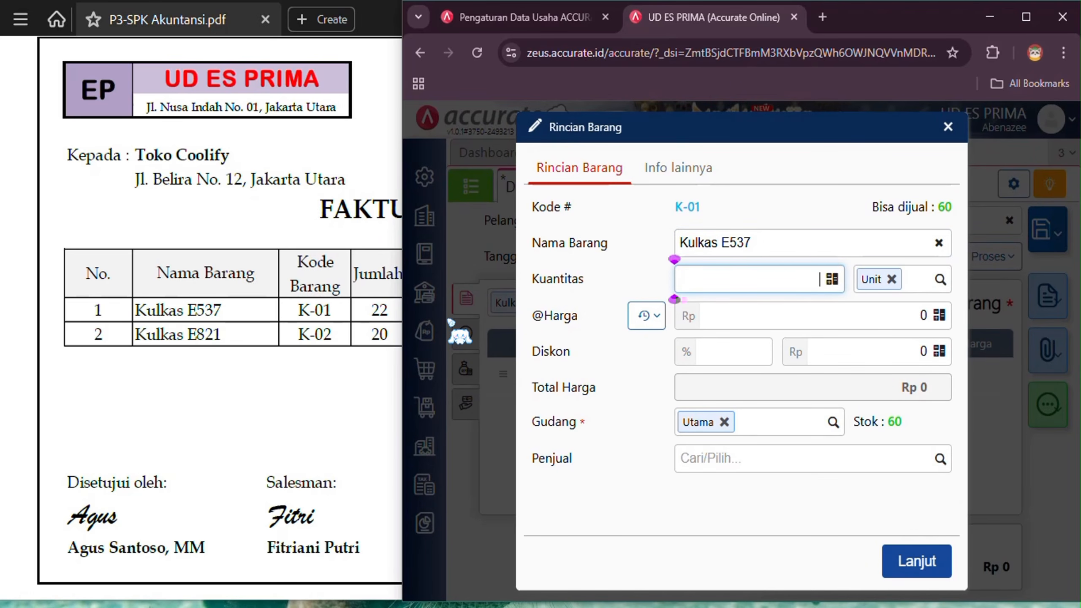
pyautogui.press('Tab')
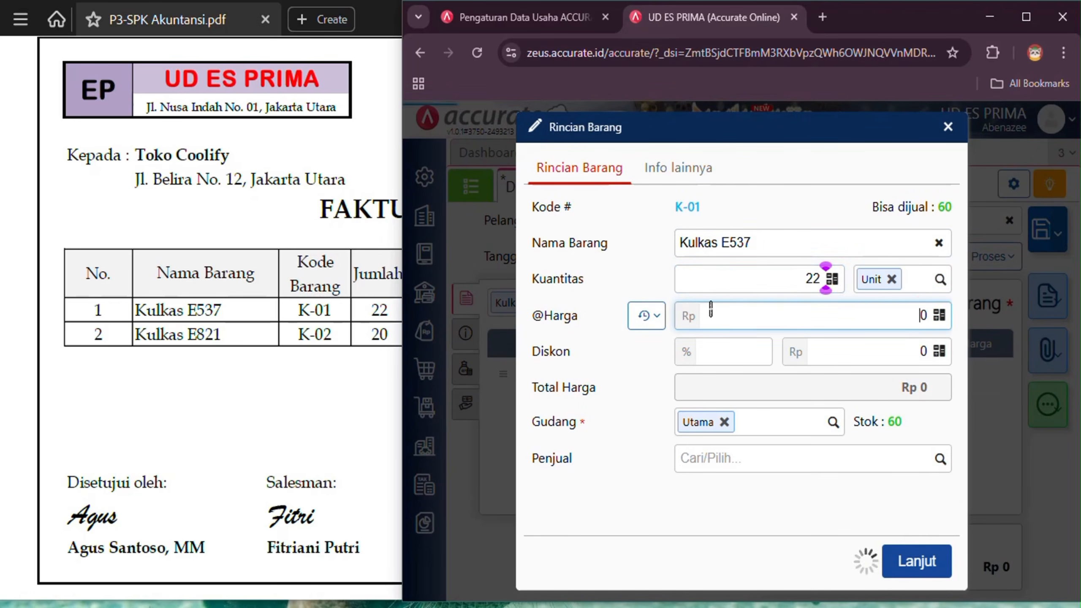
pyautogui.click(368, 328)
pyautogui.click(842, 316)
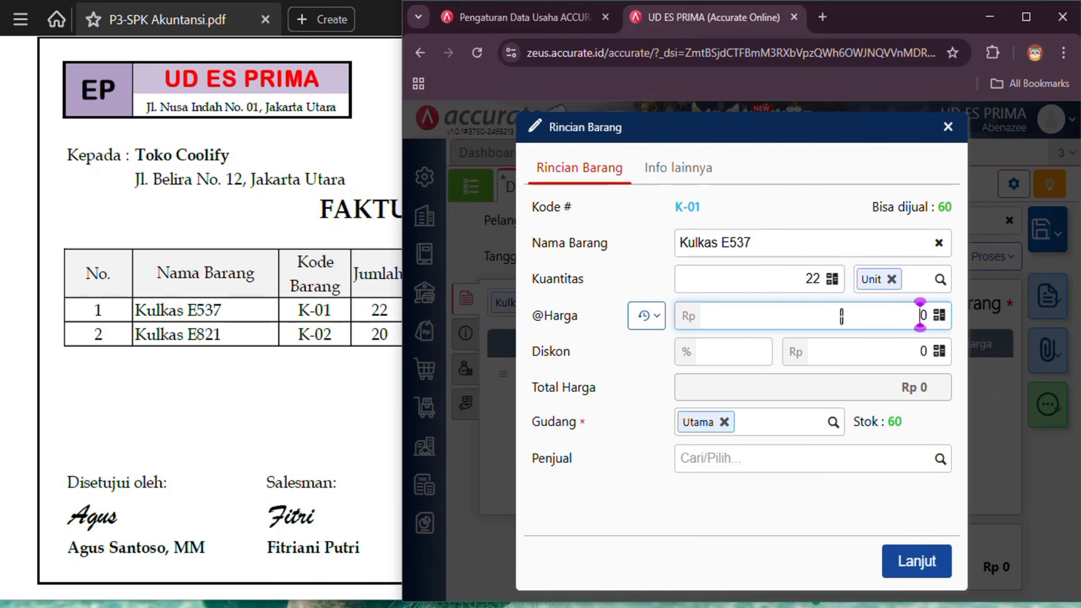
pyautogui.write('2.134.')
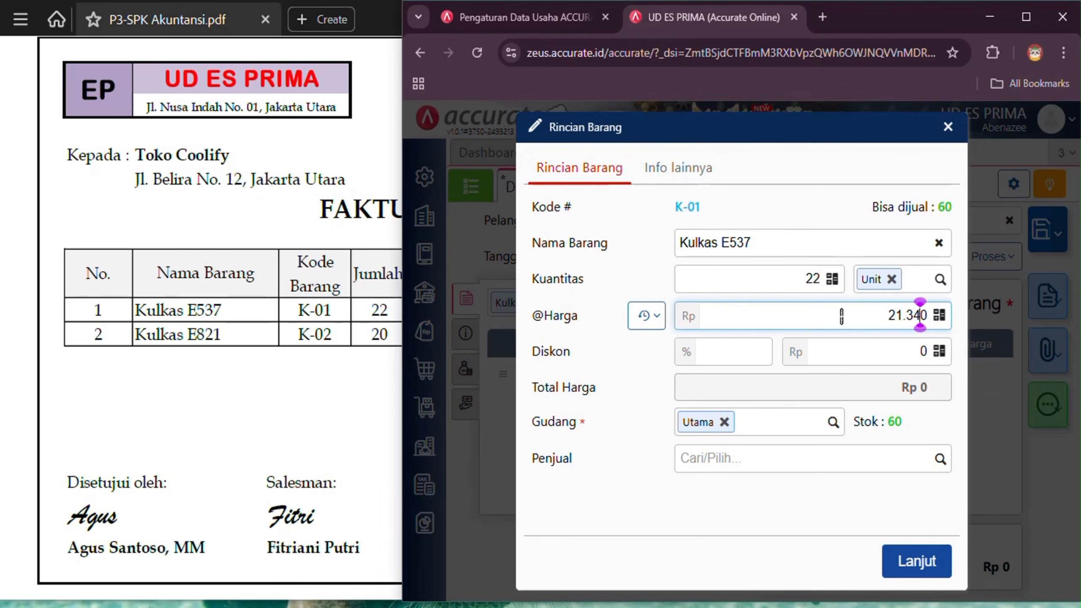
pyautogui.write('000')
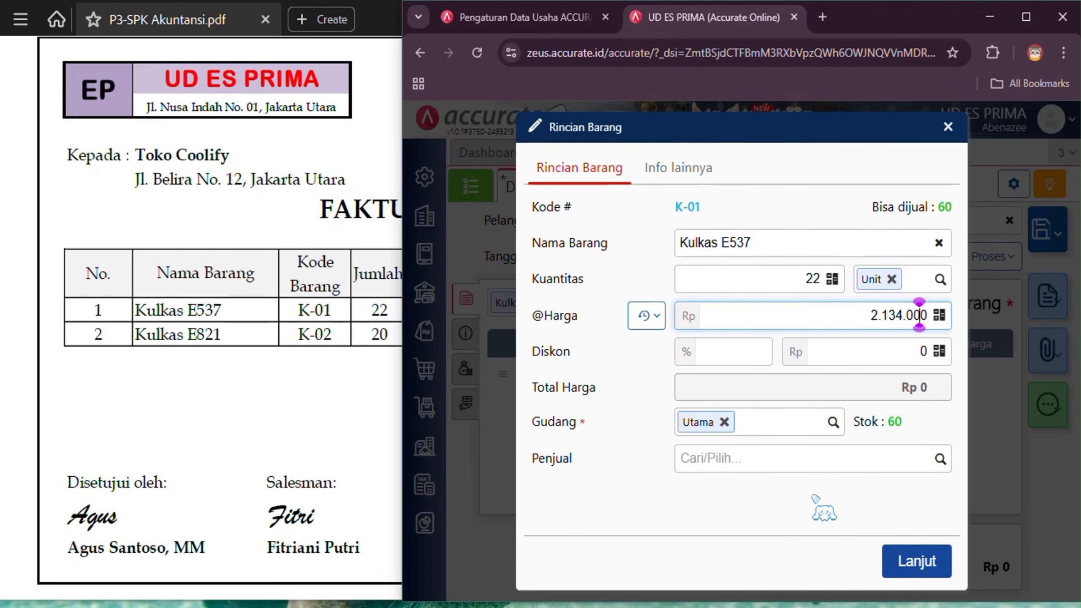
pyautogui.click(821, 498)
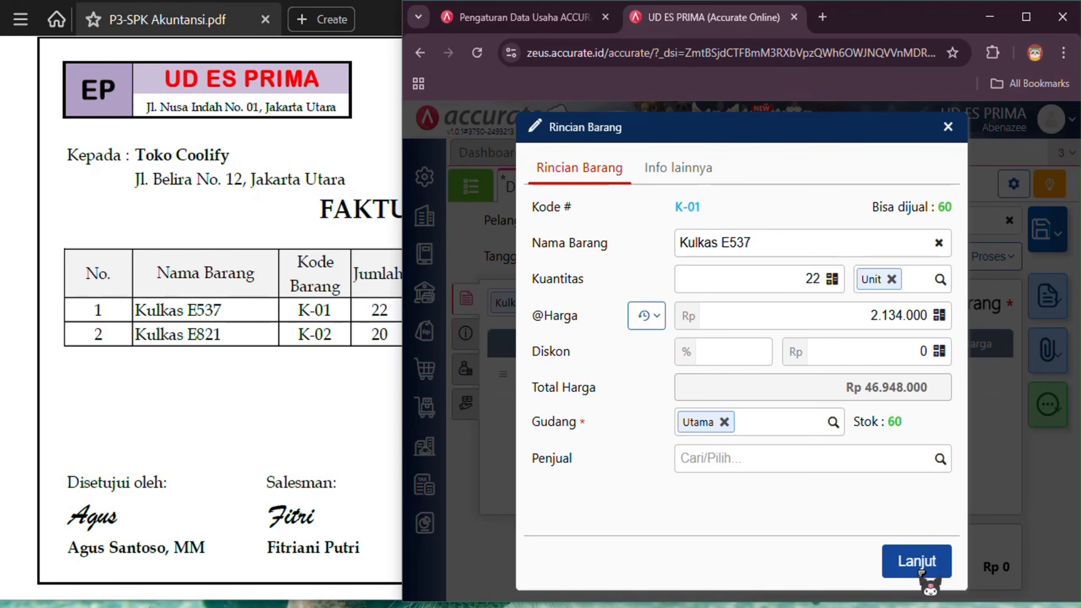
pyautogui.click(917, 561)
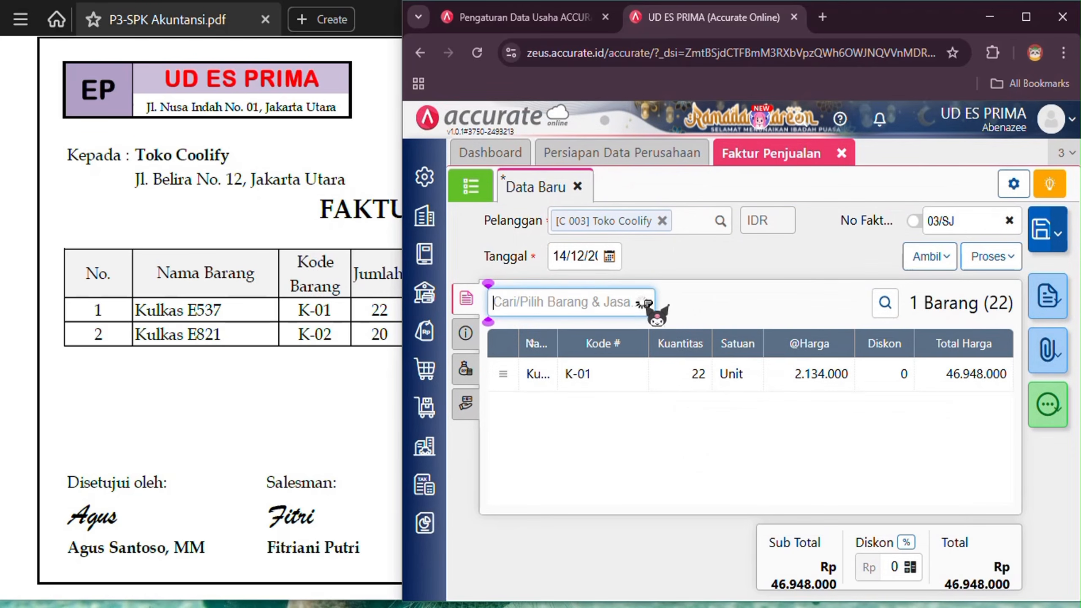
# Add item Kulkas E821 (K-02) to the sales invoice with a quantity of 20 units at Rp 2.659.000 each.
pyautogui.click(644, 303)
pyautogui.click(600, 390)
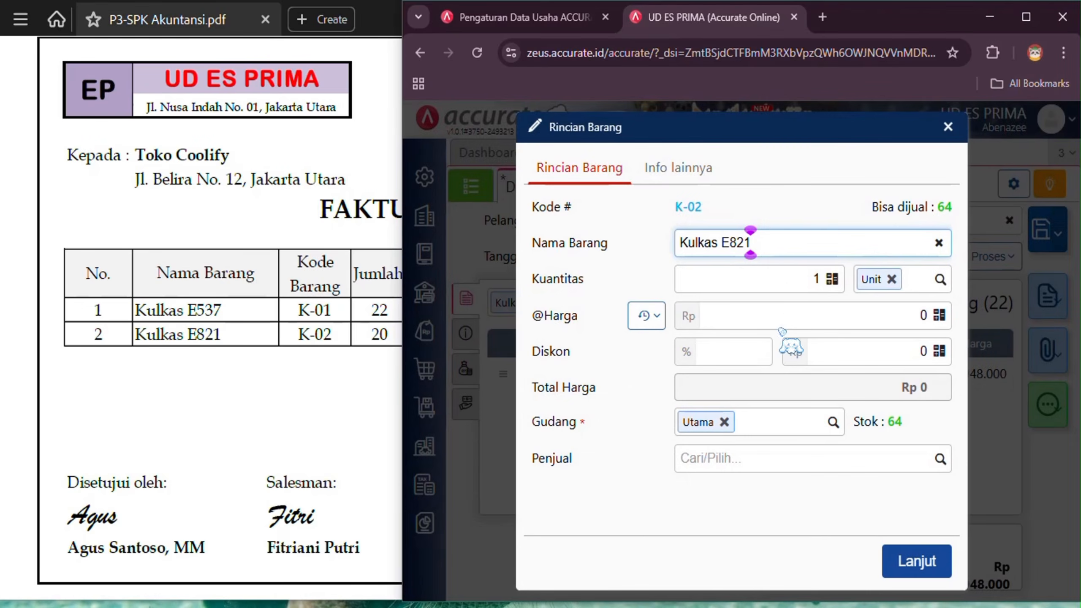
pyautogui.click(783, 277)
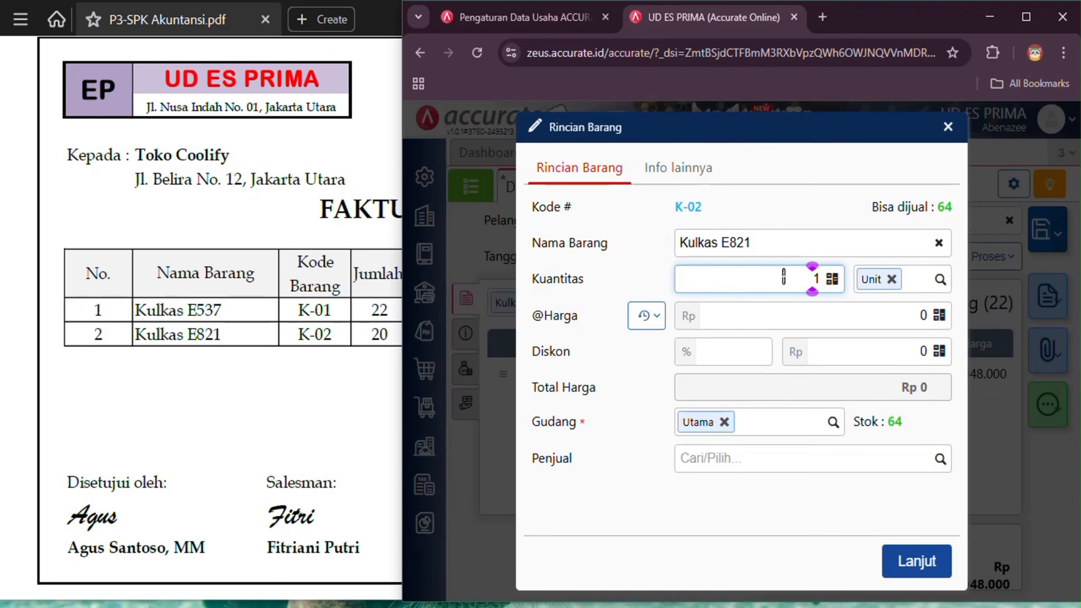
pyautogui.press('Delete')
pyautogui.write('20')
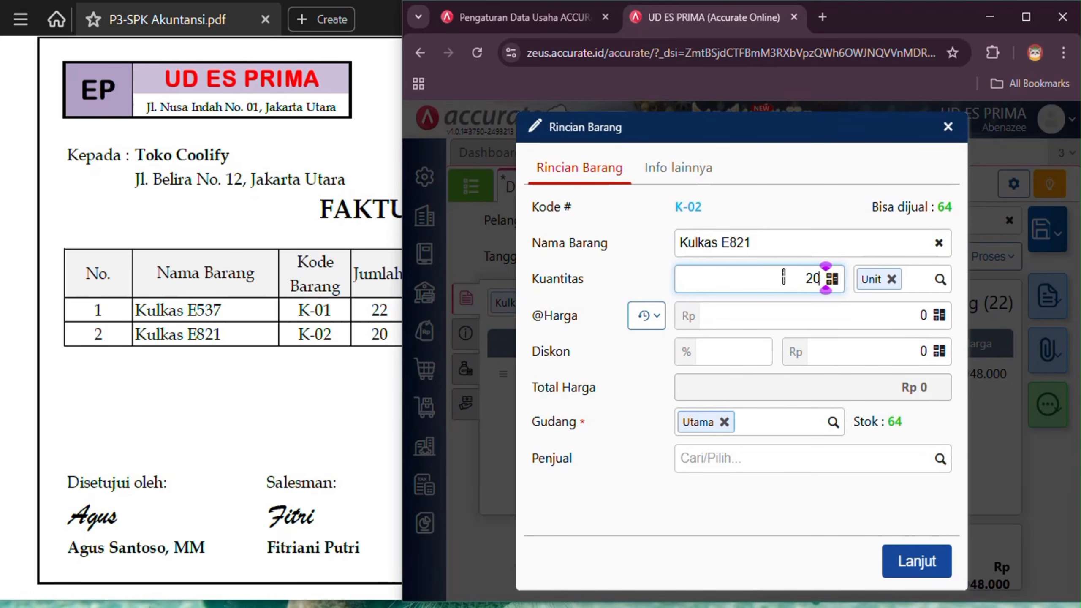
pyautogui.click(309, 399)
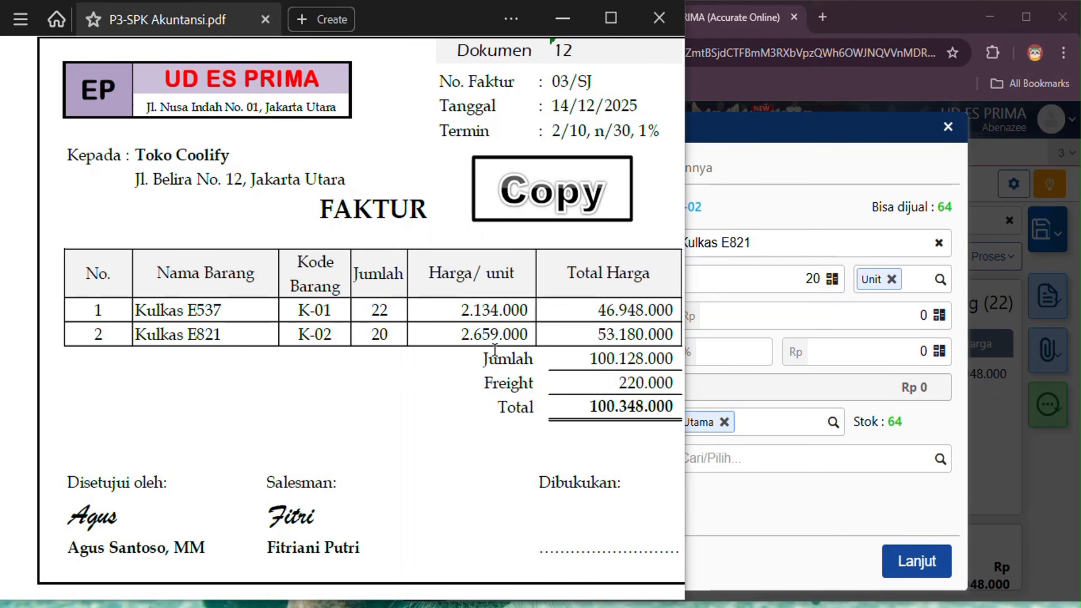
pyautogui.click(859, 314)
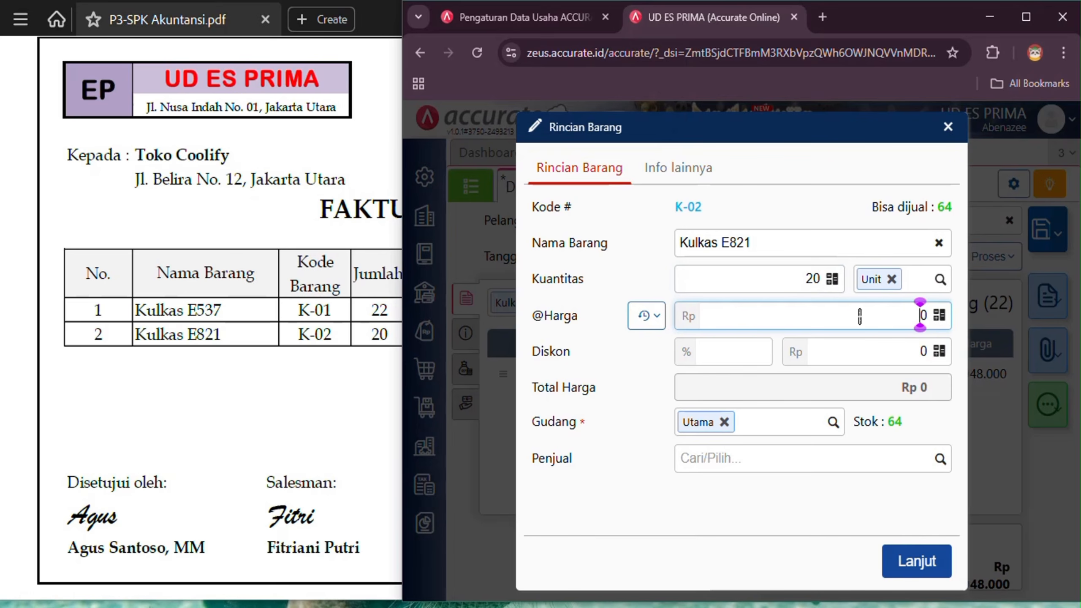
pyautogui.write('26.59')
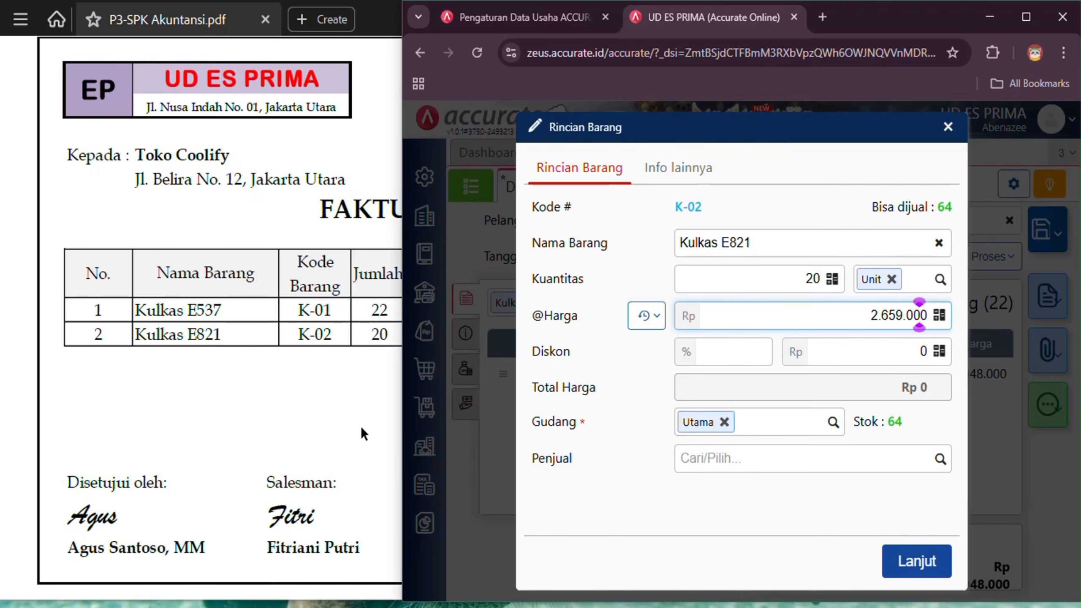
pyautogui.click(840, 495)
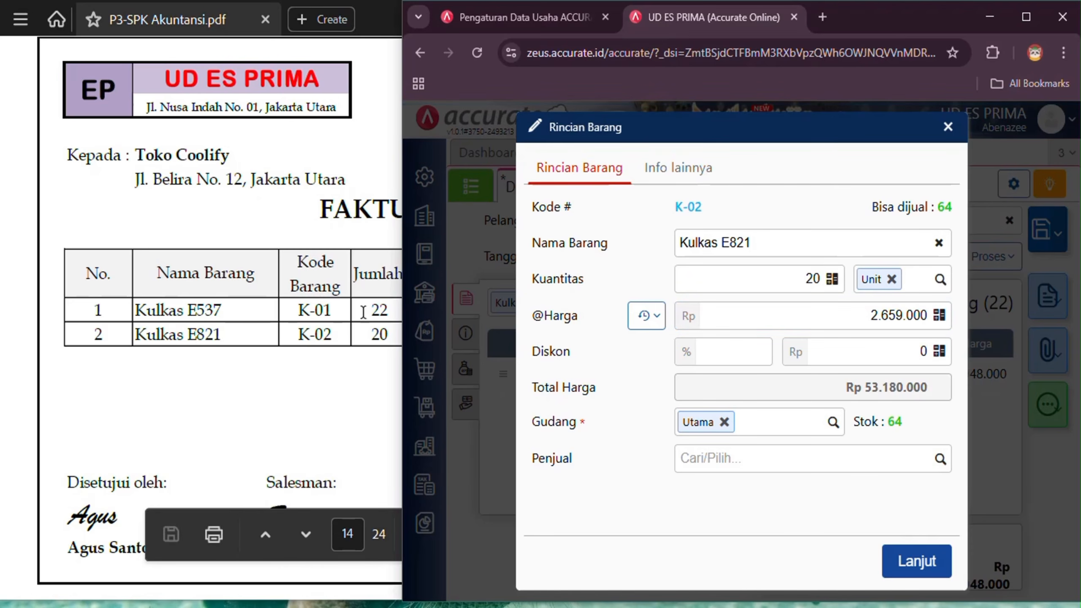
pyautogui.click(941, 566)
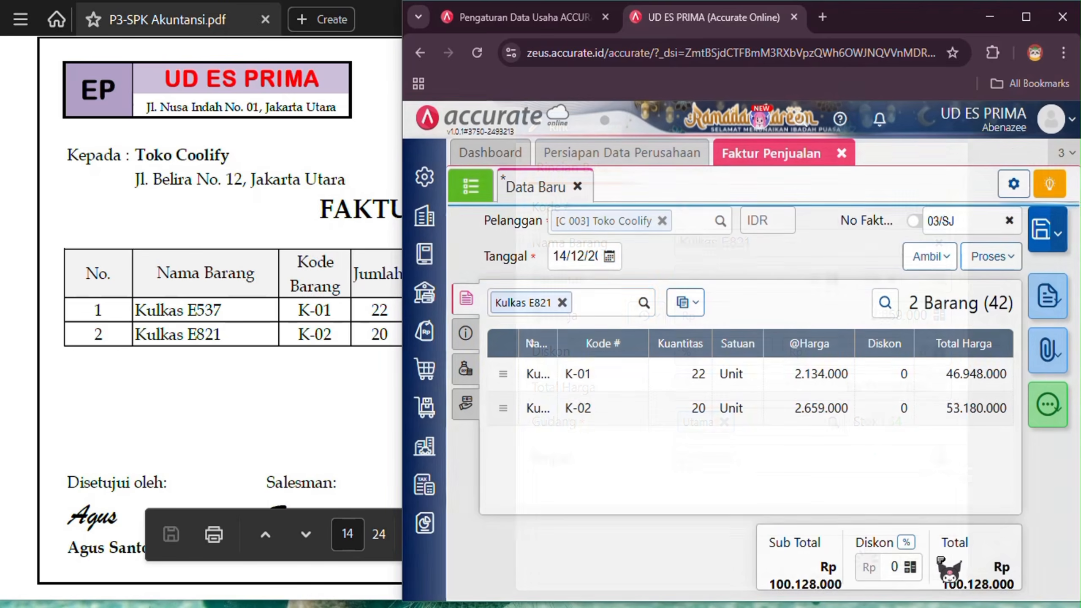
# Check the freight line in document 12 and enter "Penjualan barang secara kredit" as the sales invoice's description (Keterangan).
pyautogui.click(311, 394)
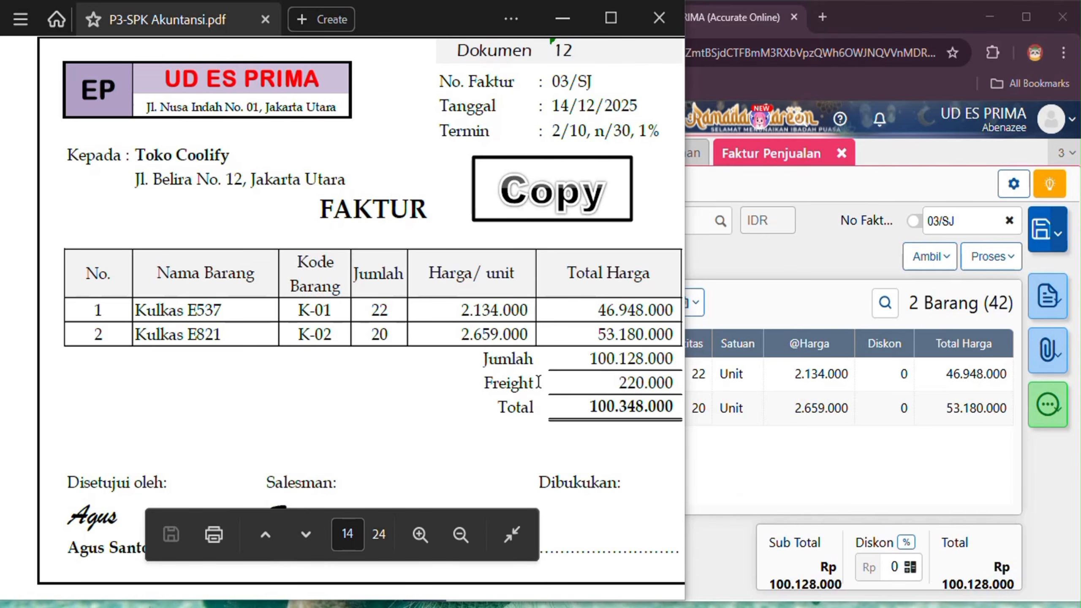
pyautogui.click(930, 462)
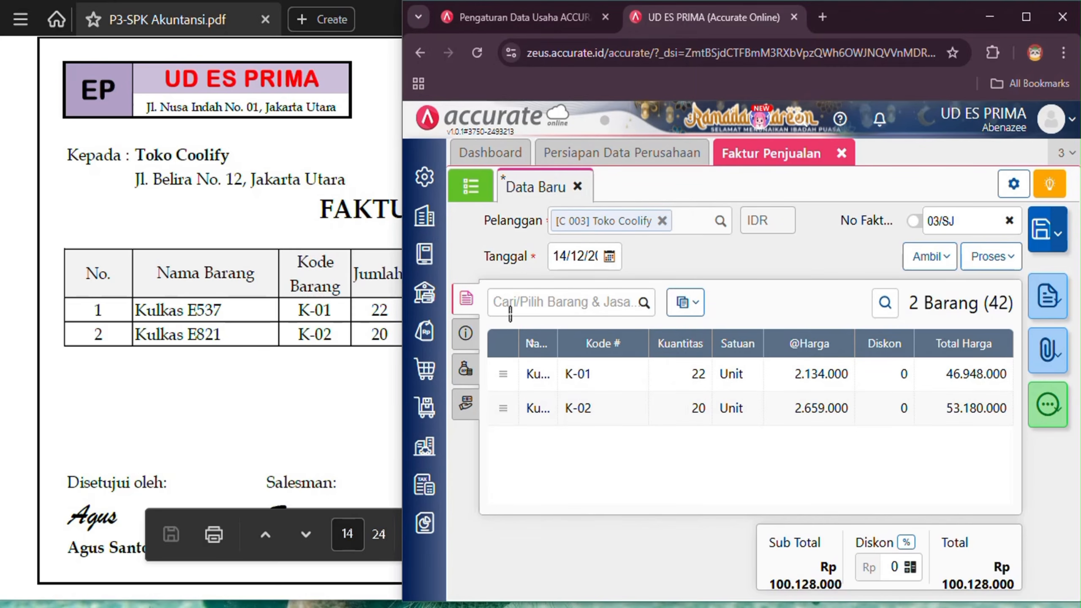
pyautogui.click(477, 341)
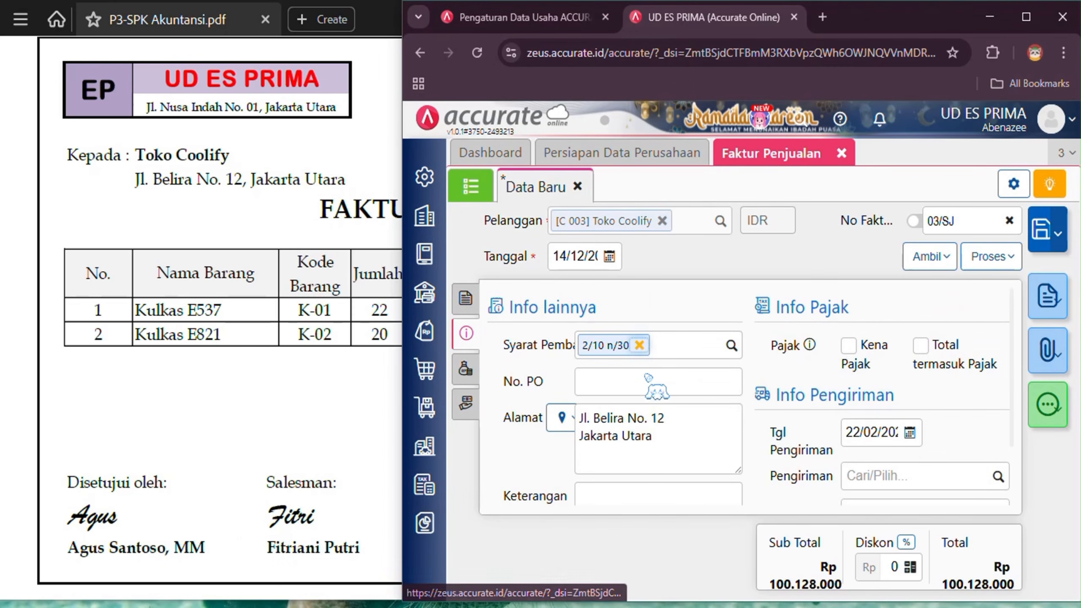
pyautogui.scroll(-2, 657, 409)
pyautogui.click(660, 423)
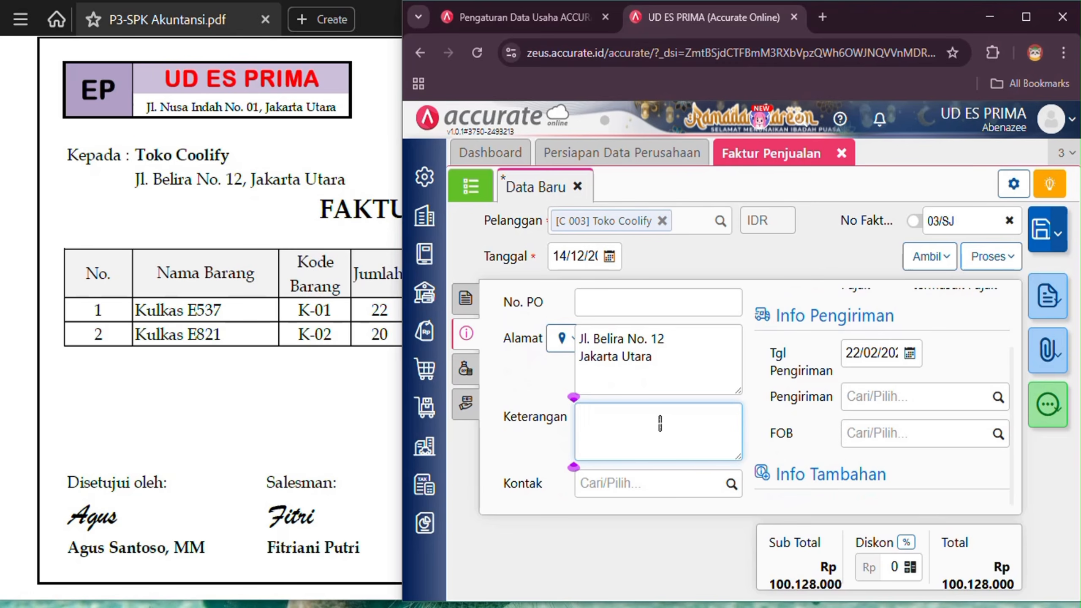
pyautogui.write('Penjualan ')
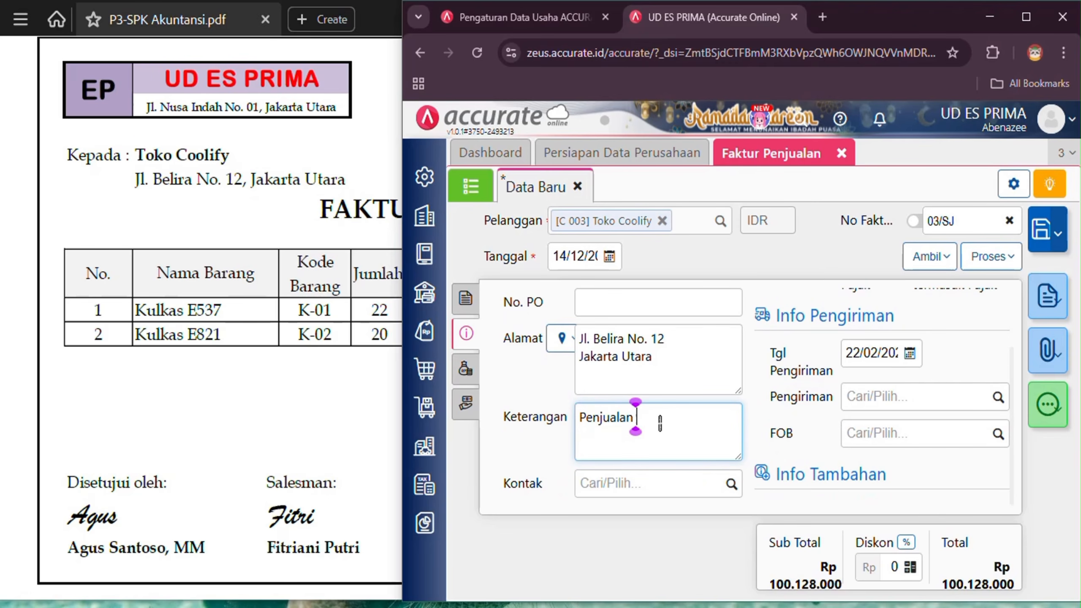
pyautogui.write('barang sec')
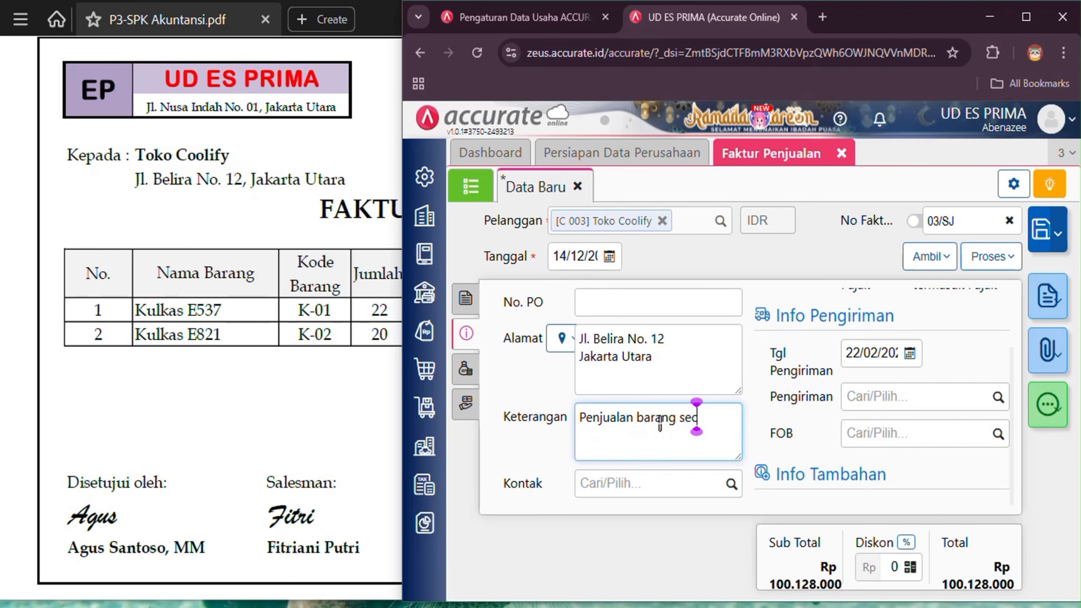
pyautogui.write('ara kredit')
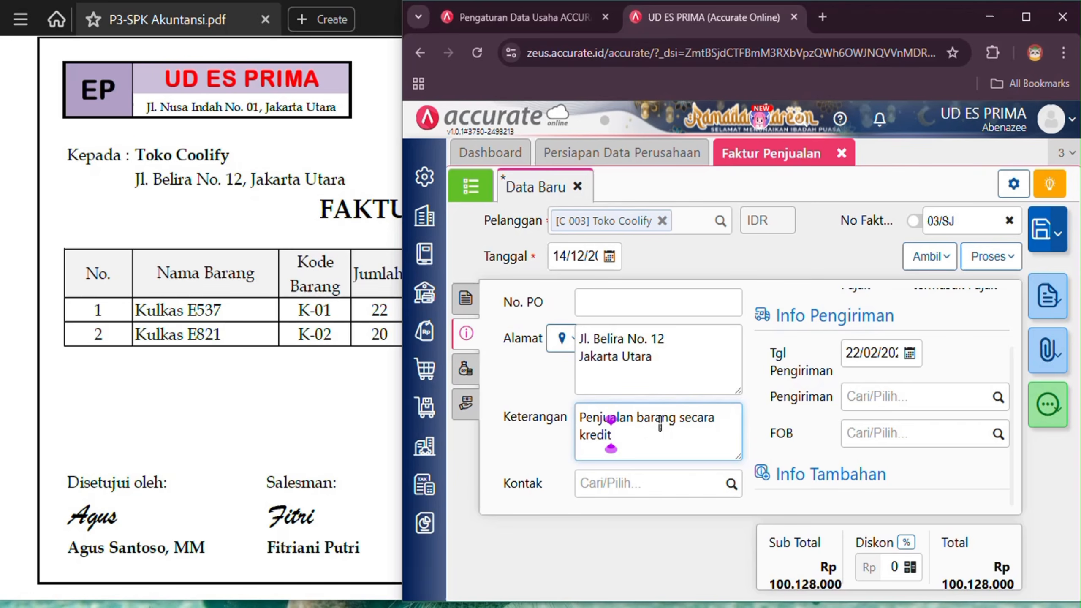
# Set the sales invoice's delivery date (Tgl Pengiriman) to 14/12/2025.
pyautogui.scroll(2, 766, 398)
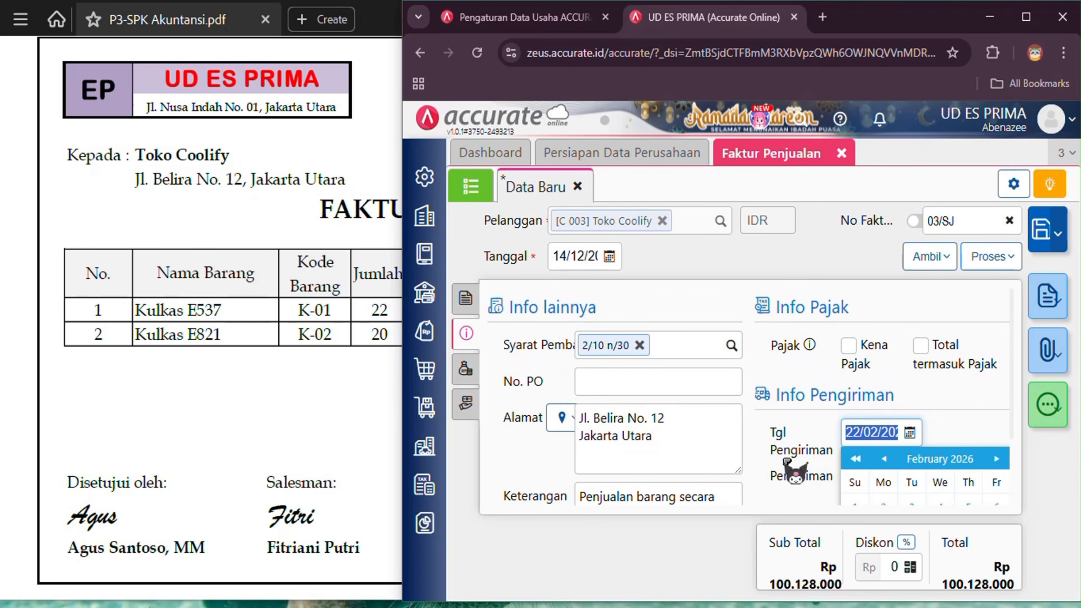
pyautogui.click(850, 433)
pyautogui.write('14/12/')
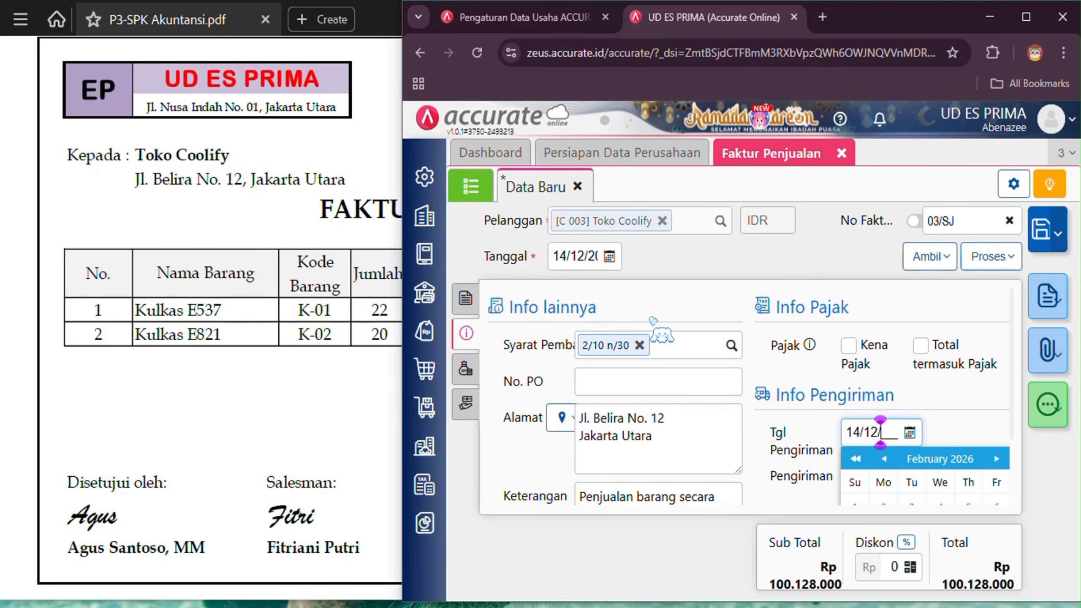
pyautogui.write('20')
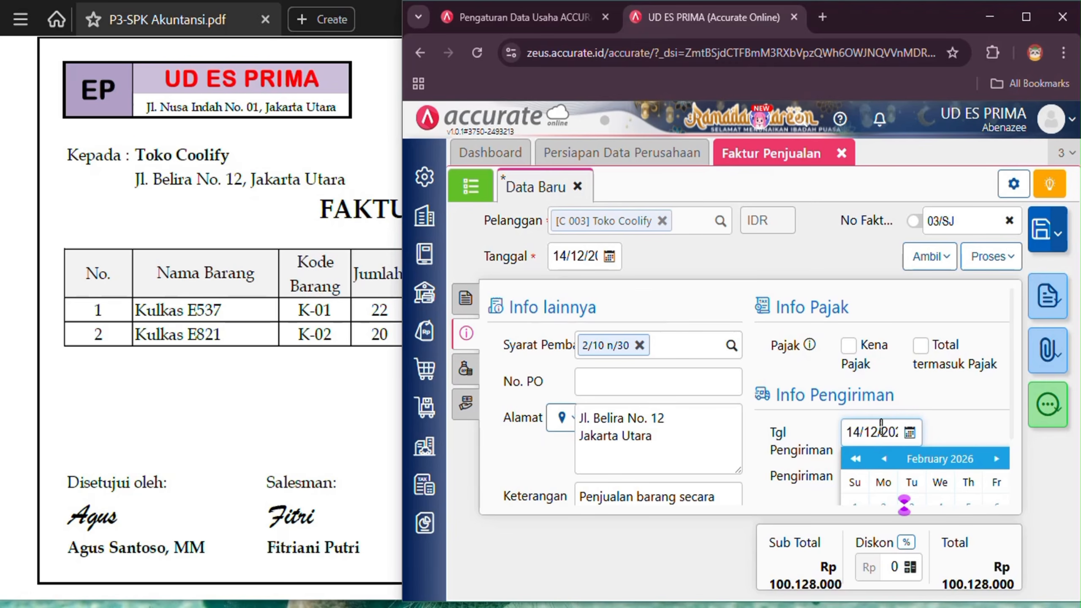
pyautogui.click(880, 433)
pyautogui.write('2025')
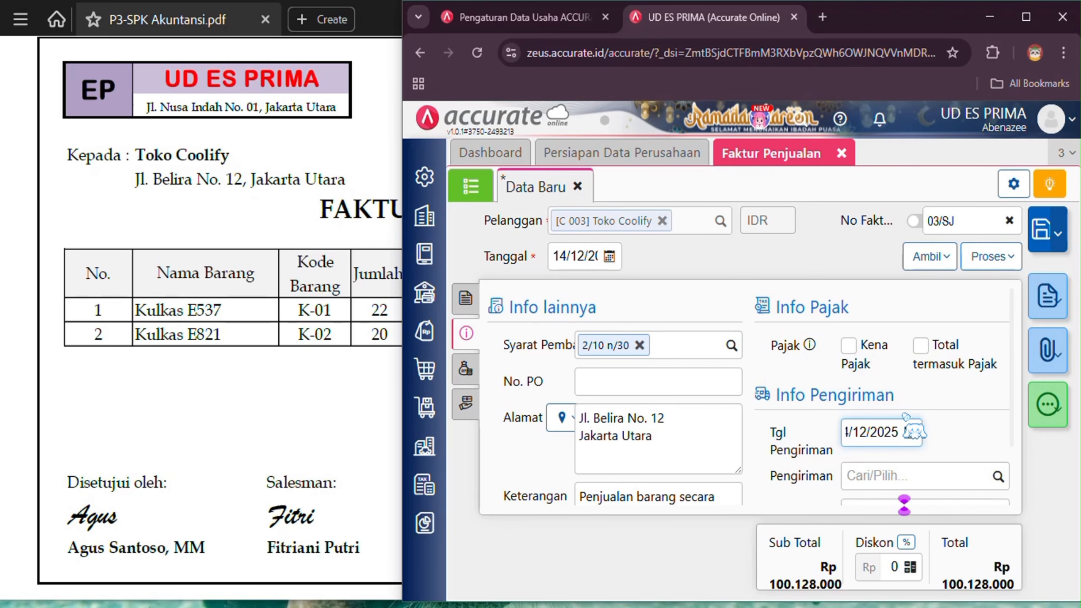
pyautogui.scroll(-2, 638, 336)
# Add a Freight Collected (41104) charge of Rp 220.000 to the sales invoice's other costs, as stated in document 12.
pyautogui.click(469, 370)
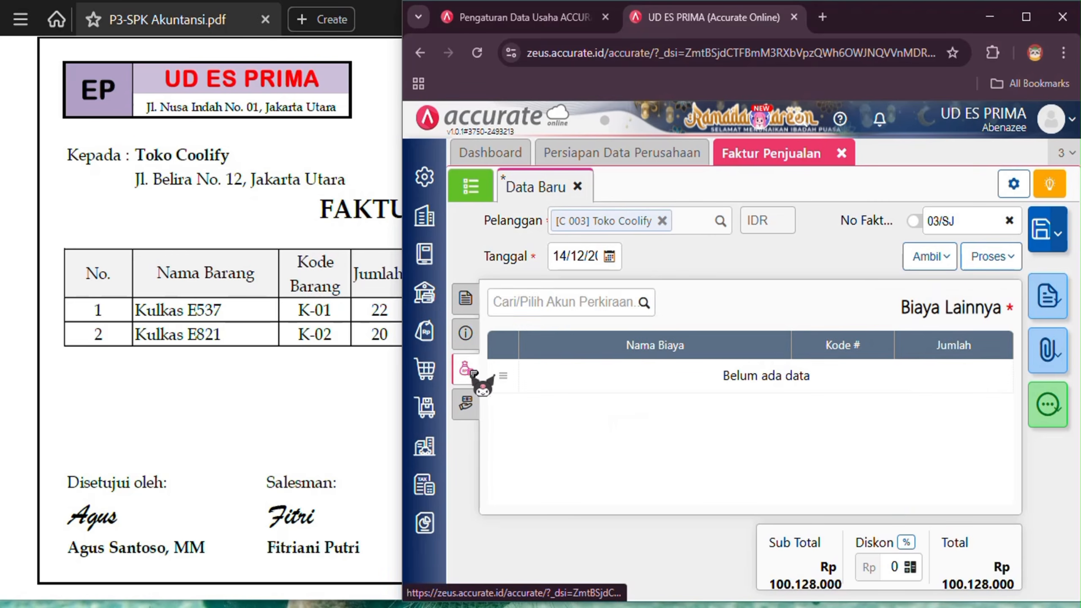
pyautogui.click(632, 301)
pyautogui.write('coll')
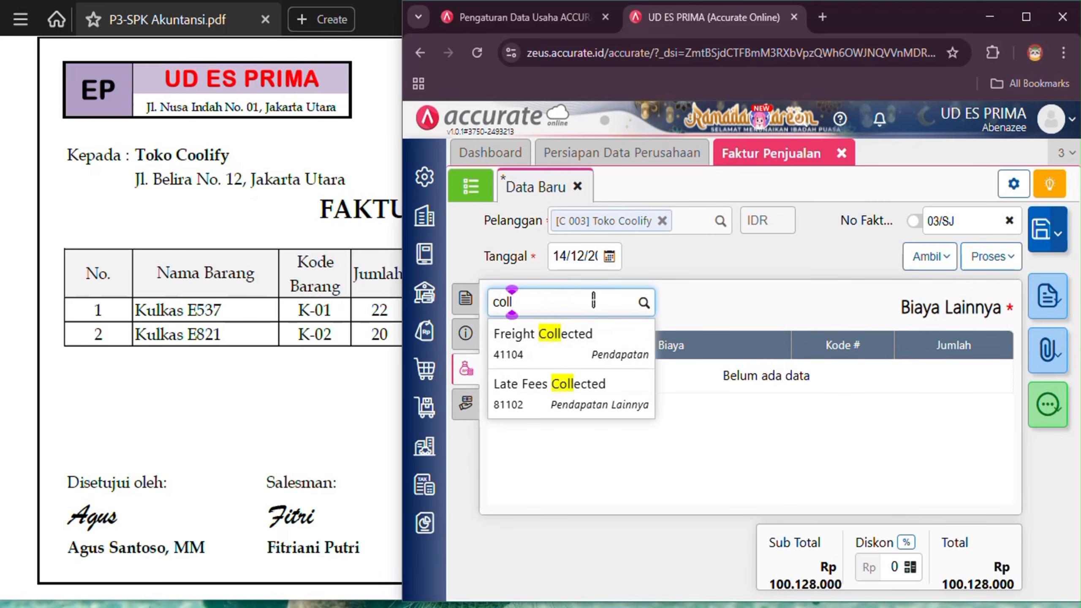
pyautogui.click(562, 355)
pyautogui.click(274, 390)
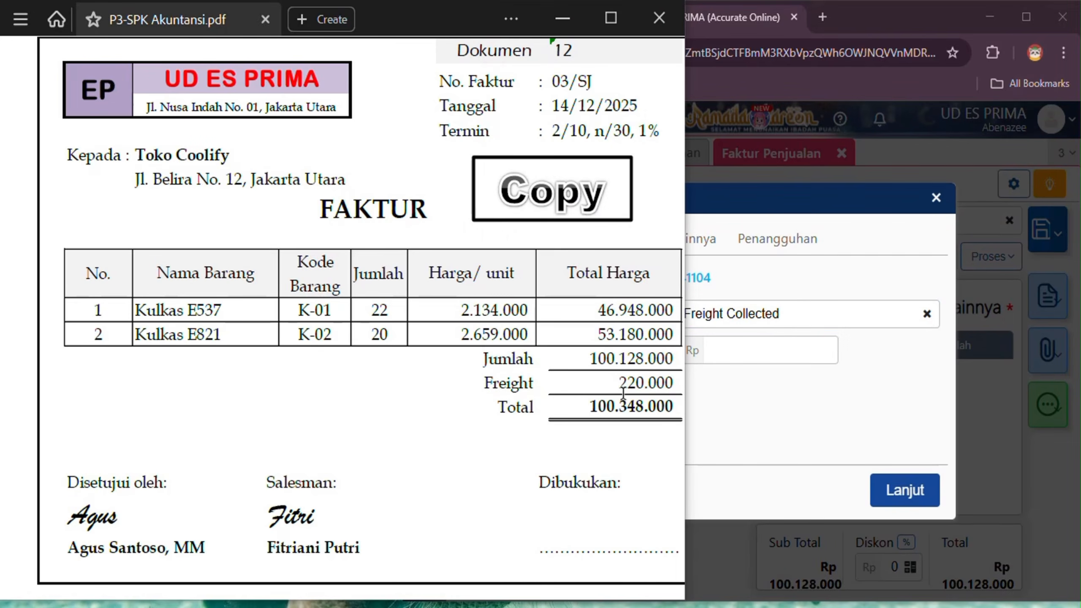
pyautogui.click(784, 346)
pyautogui.click(784, 345)
pyautogui.write('2')
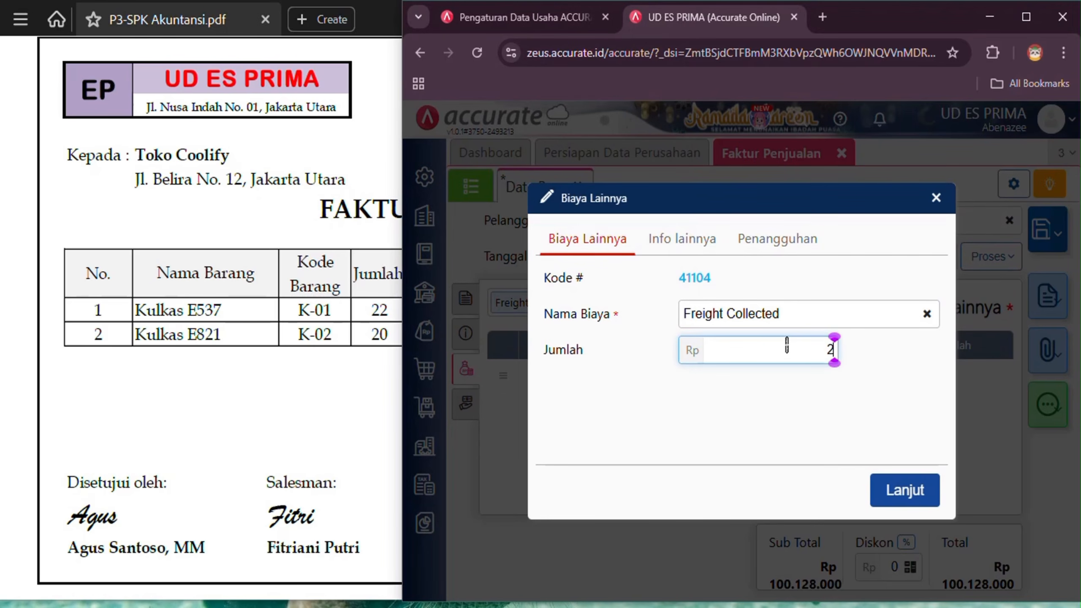
pyautogui.write('20.000')
pyautogui.click(910, 491)
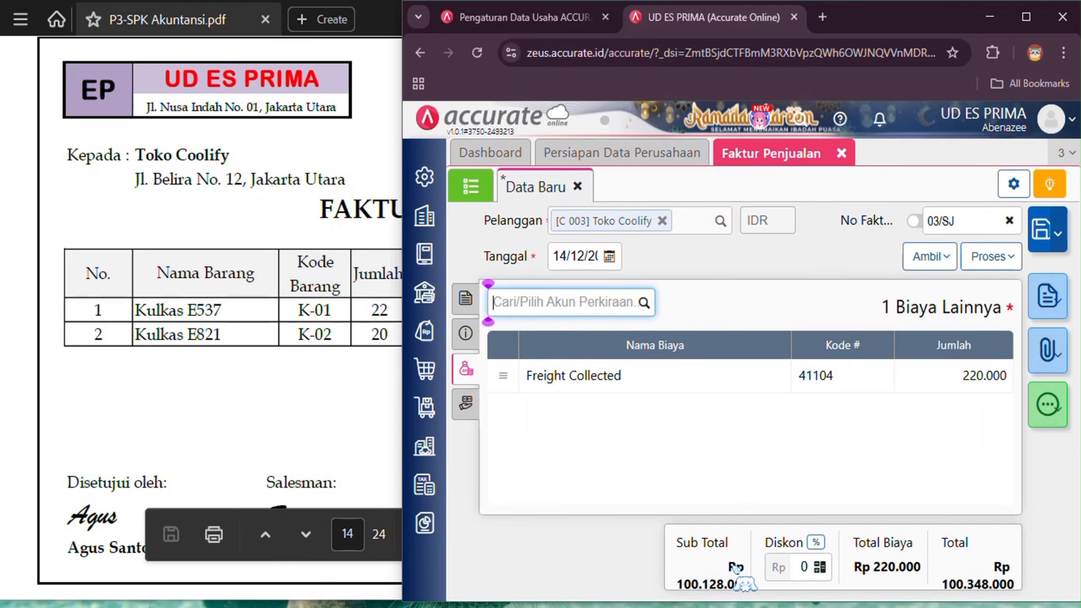
# Compare the invoice total with document 12 and save sales invoice 03/SJ.
pyautogui.click(380, 402)
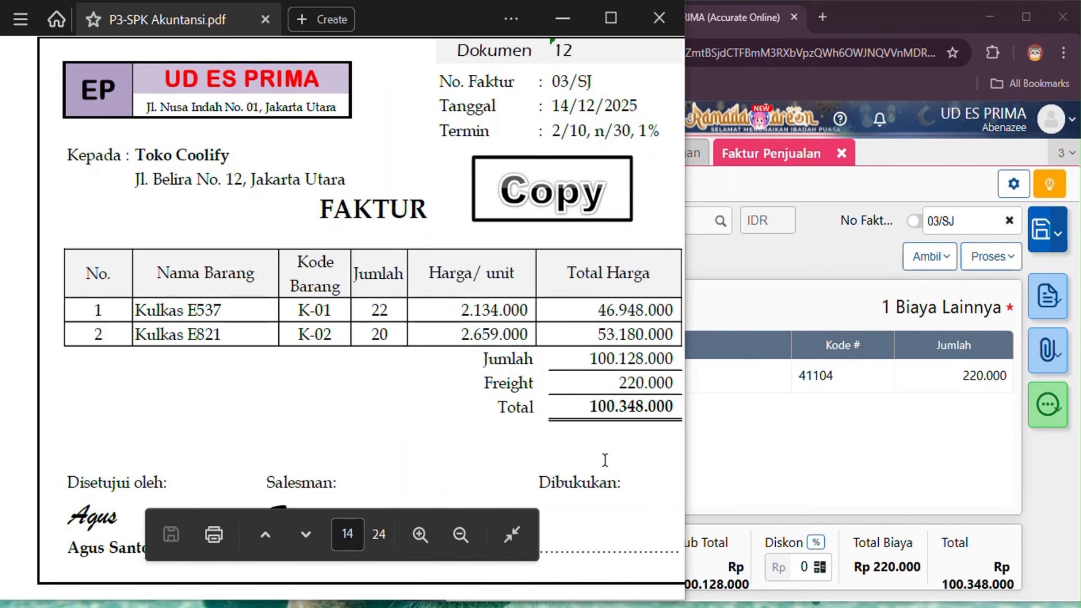
pyautogui.click(927, 483)
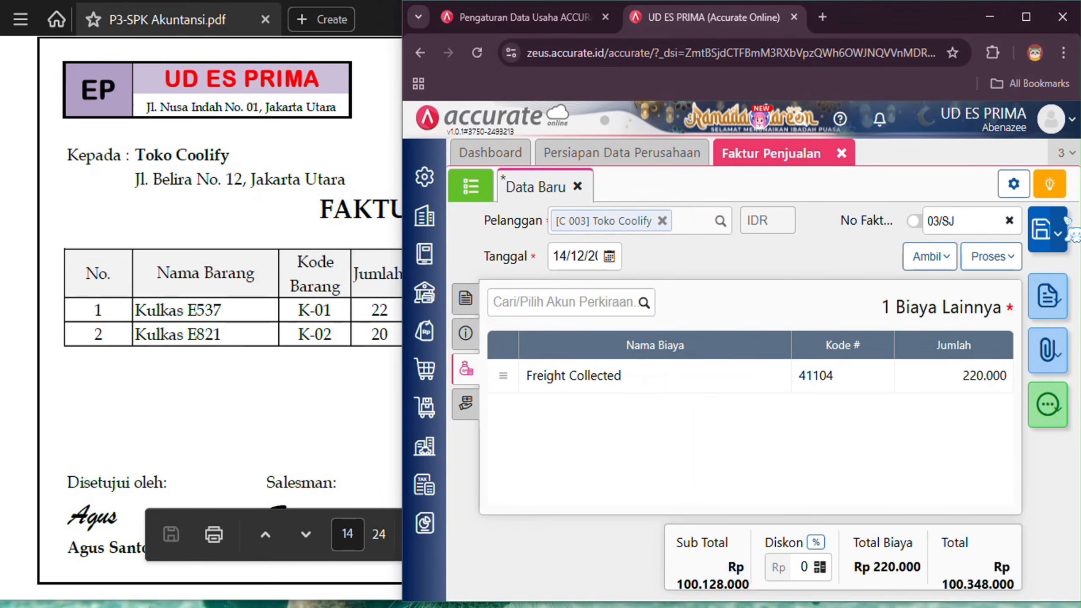
pyautogui.click(1041, 236)
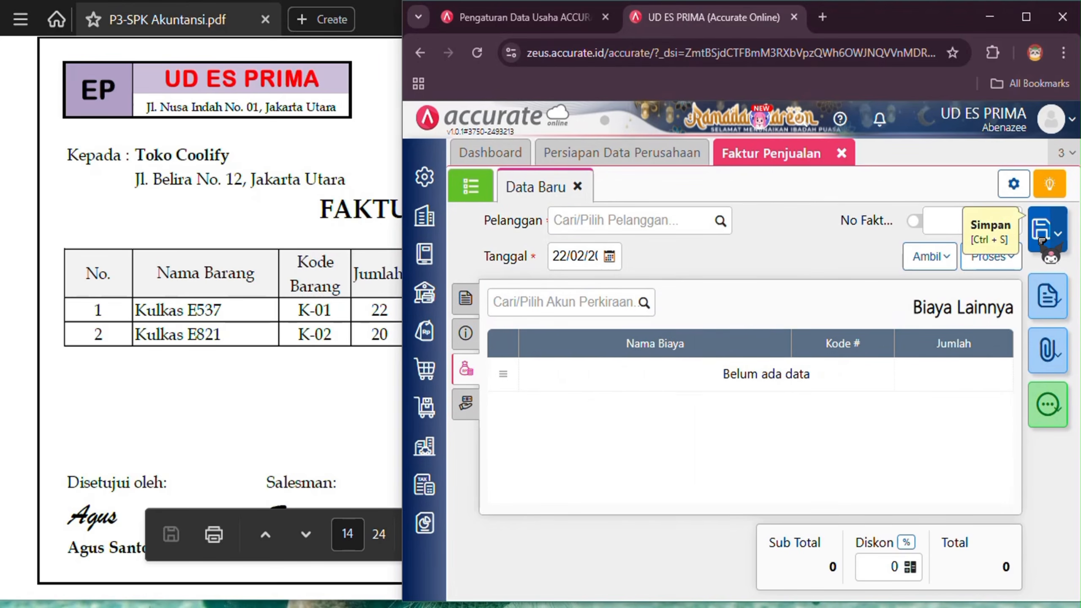
# Reopen saved invoice 03/SJ from the list, examine its journal details against document 12, and close the journal.
pyautogui.click(468, 186)
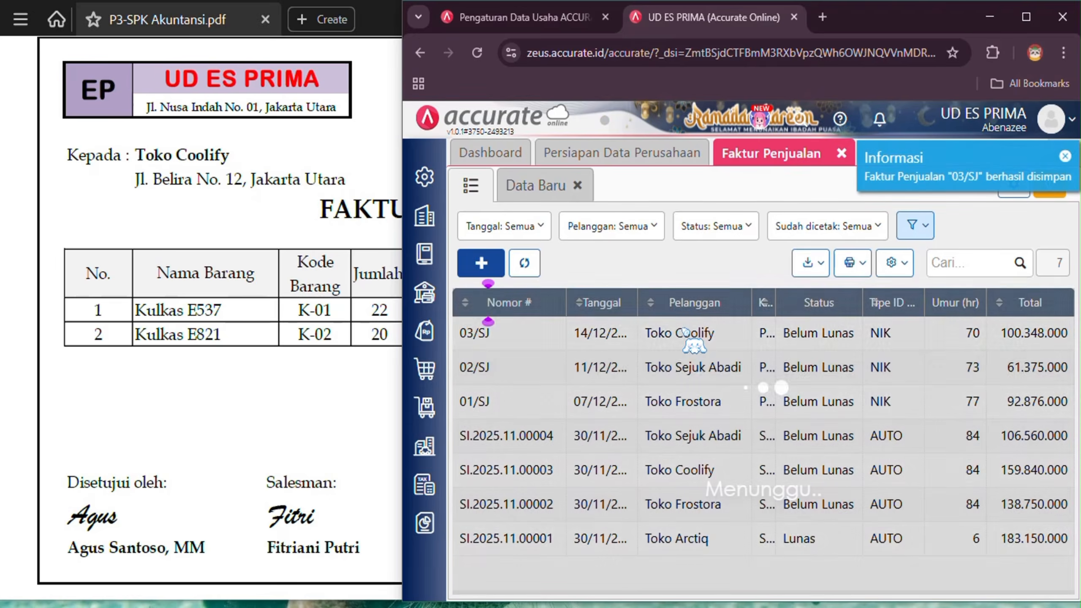
pyautogui.click(685, 334)
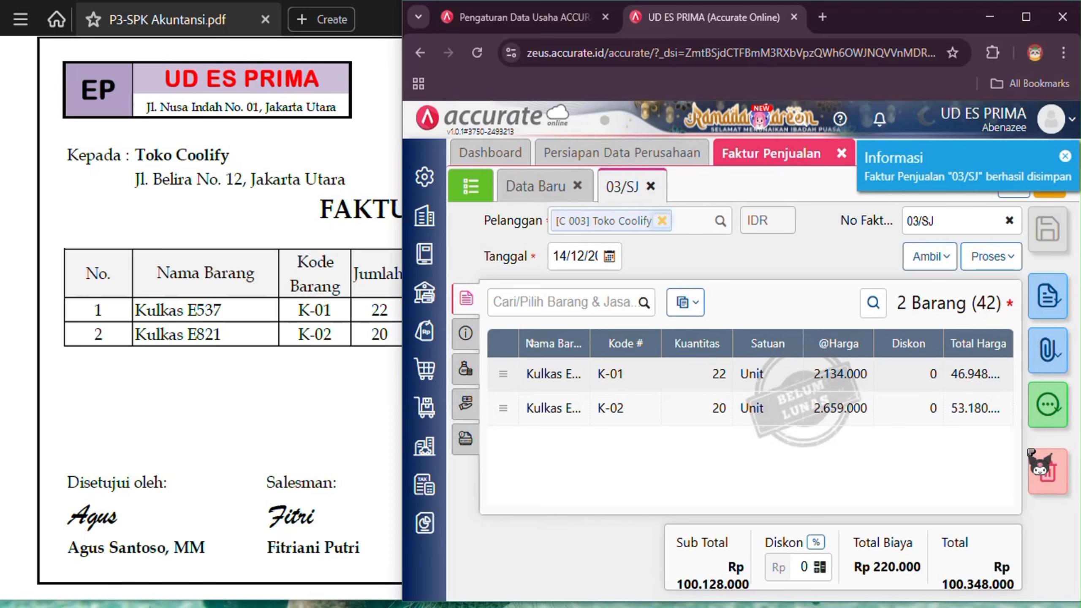
pyautogui.click(1047, 405)
pyautogui.click(979, 576)
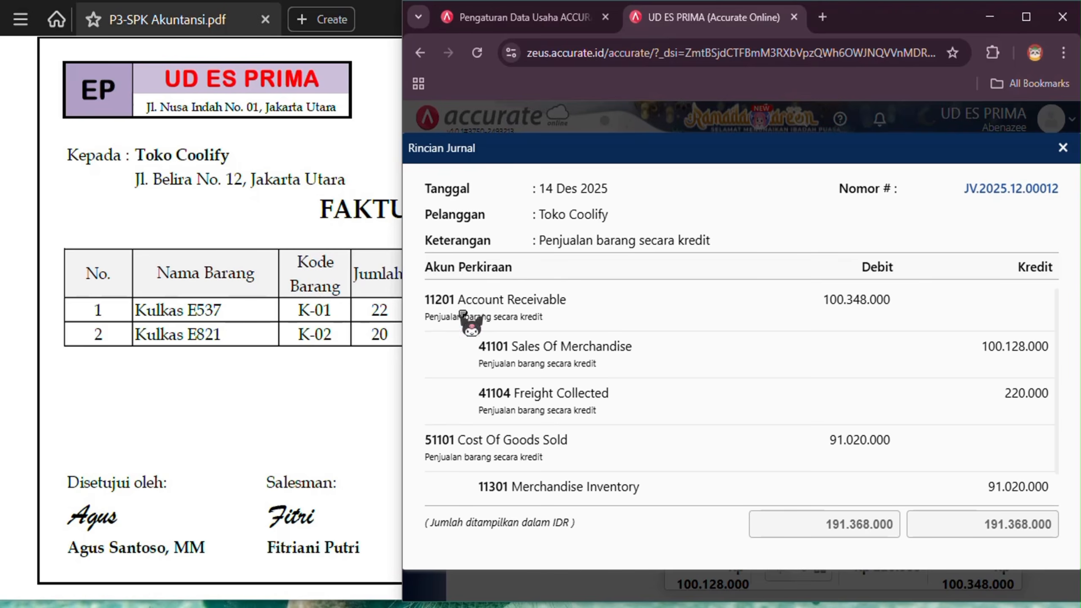
pyautogui.click(368, 387)
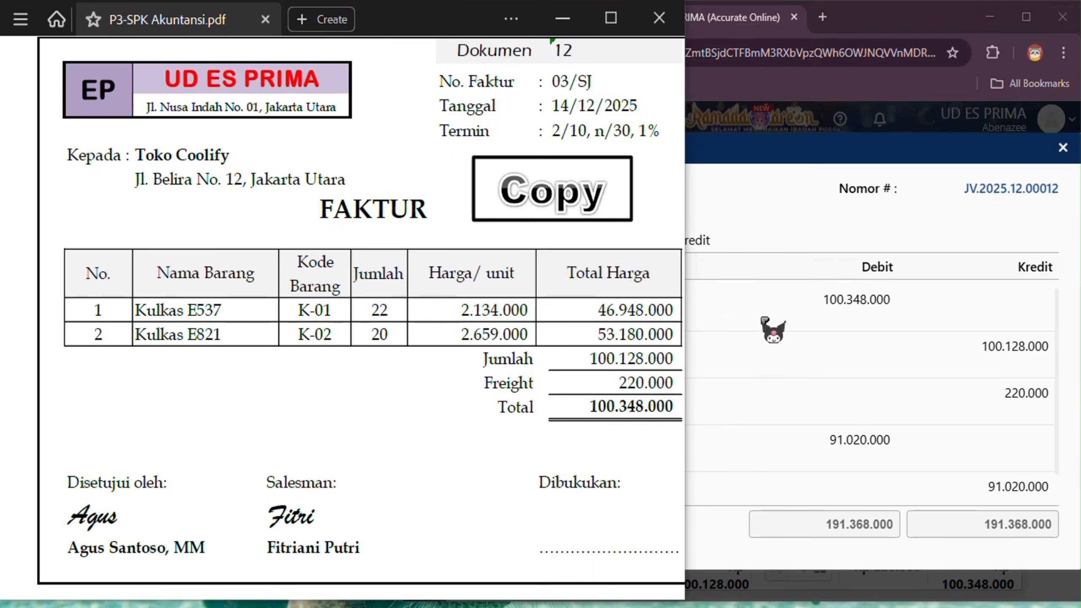
pyautogui.click(740, 407)
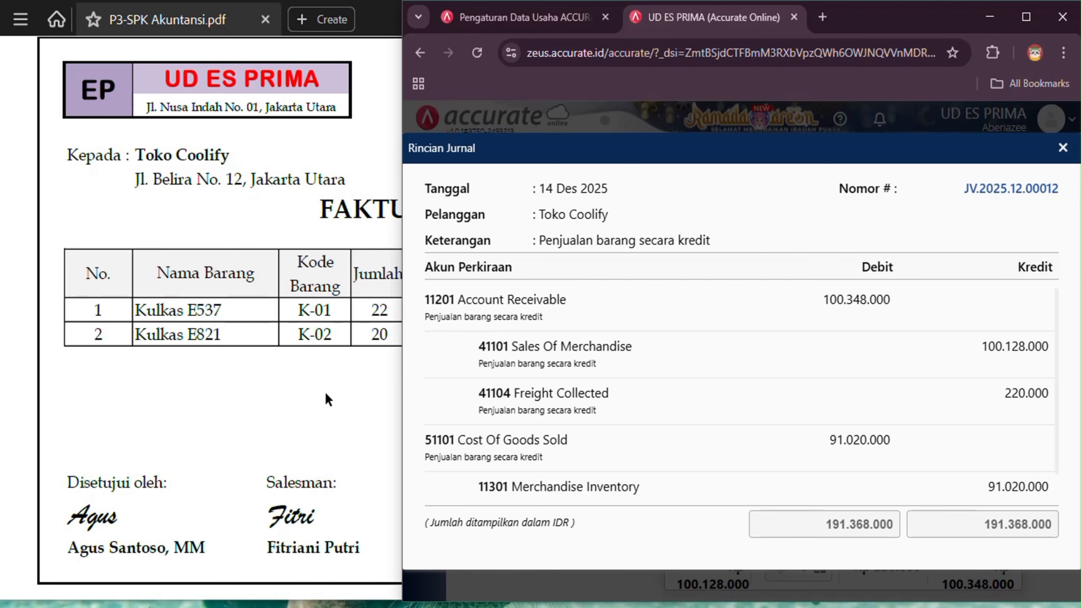
pyautogui.click(297, 398)
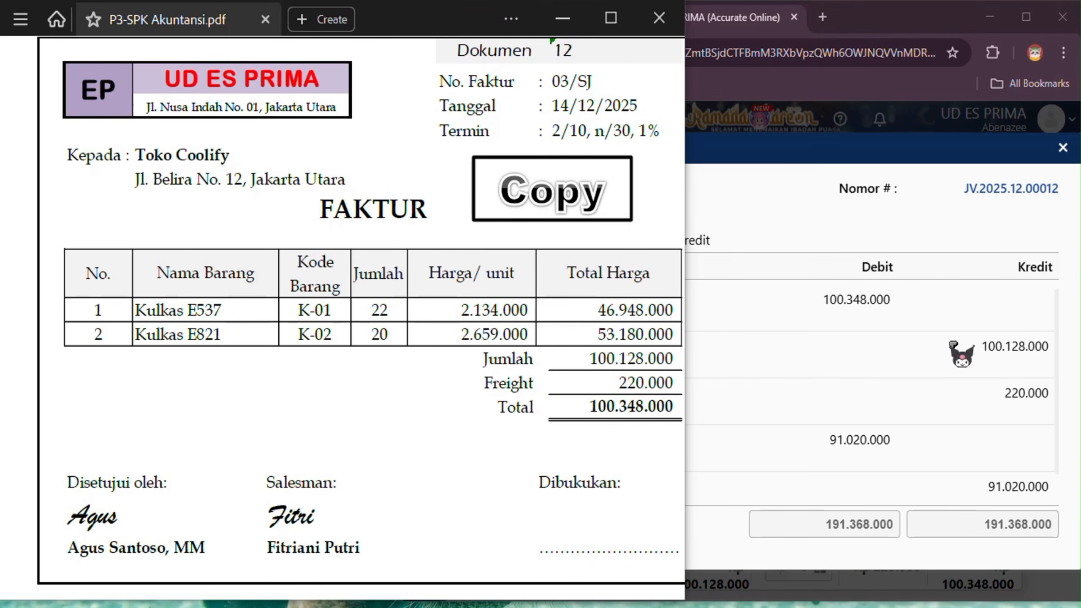
pyautogui.click(839, 374)
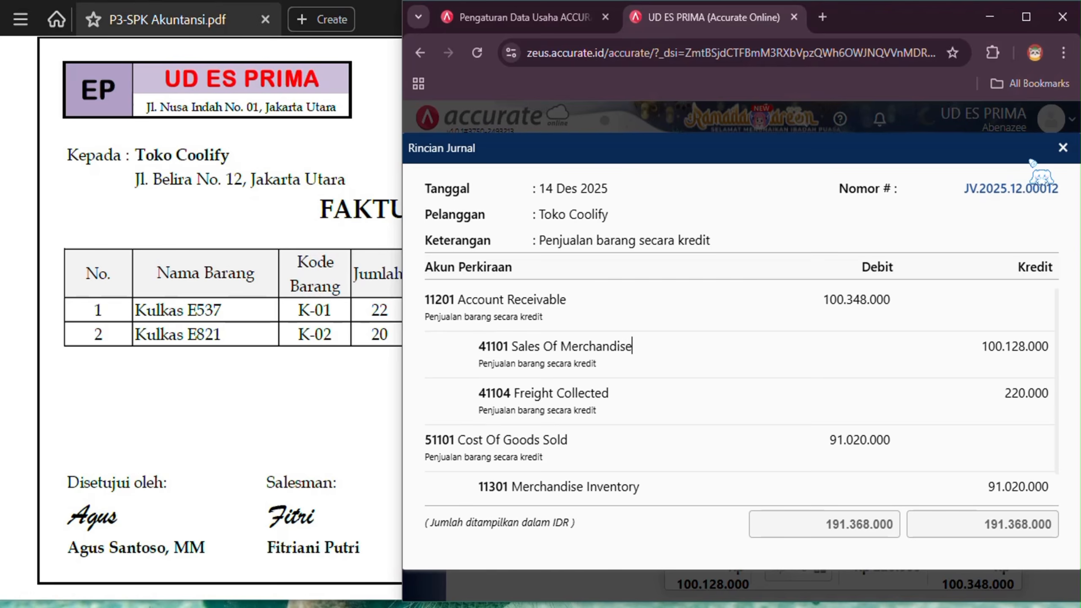
pyautogui.click(1063, 148)
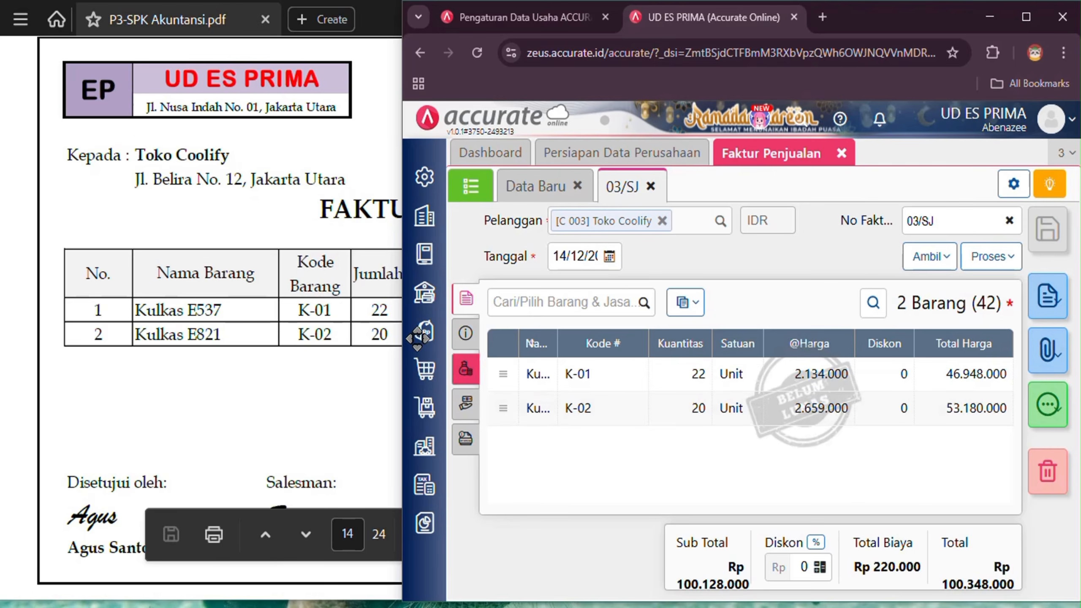
# Review the unit prices on document 12, then open the Barang & Jasa records in the Persediaan module.
pyautogui.click(324, 401)
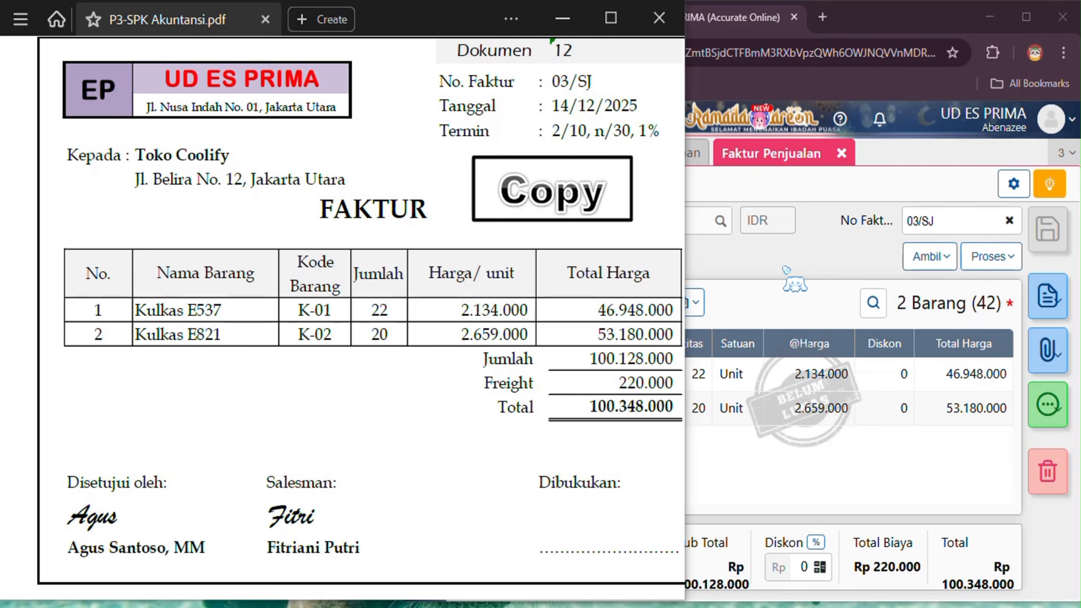
pyautogui.click(786, 271)
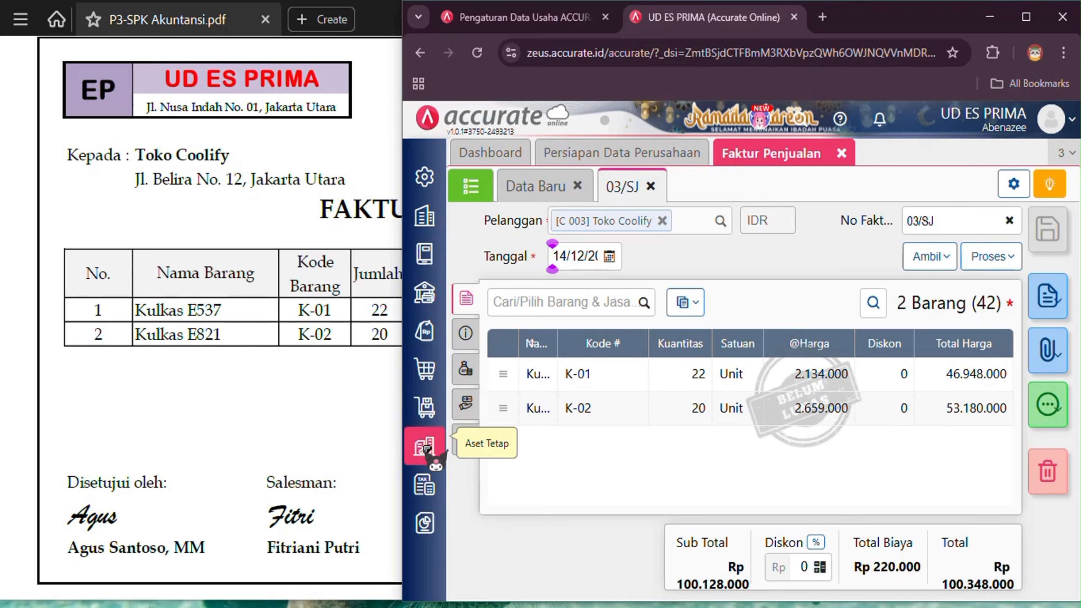
pyautogui.click(426, 409)
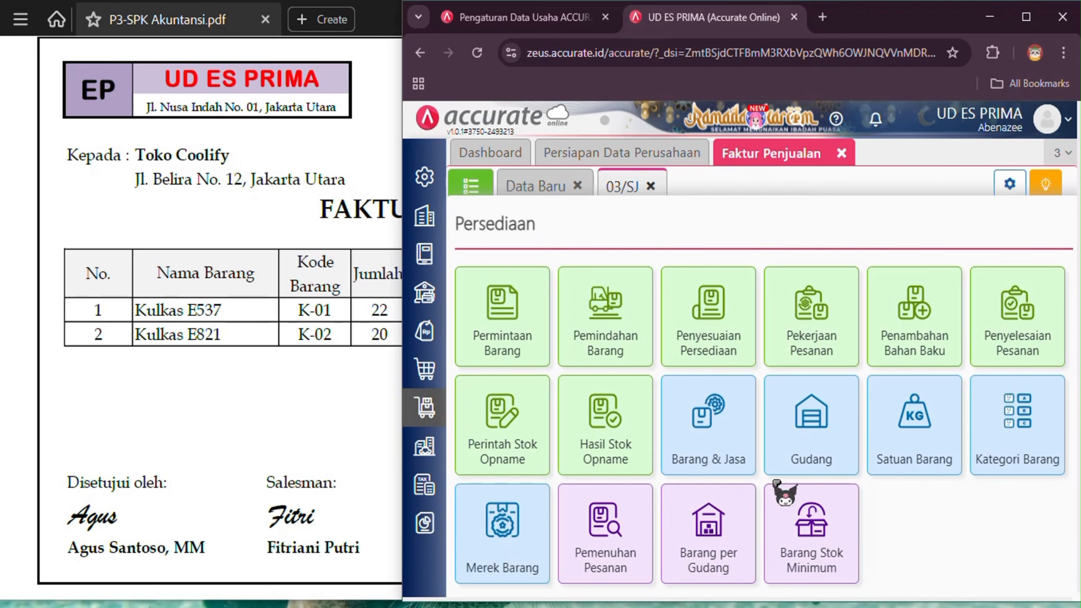
pyautogui.click(743, 421)
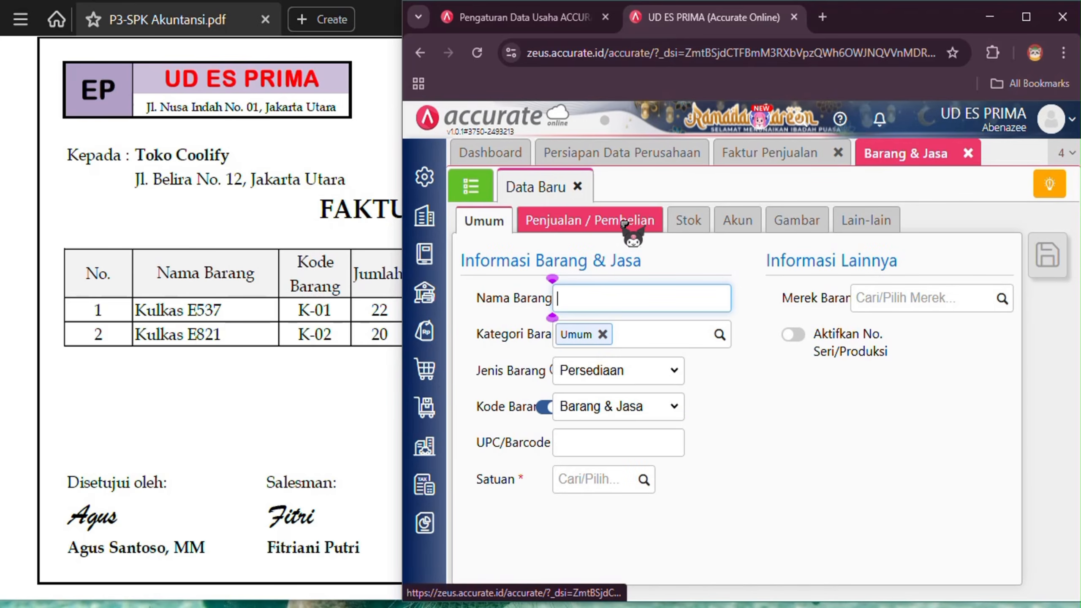
pyautogui.click(624, 222)
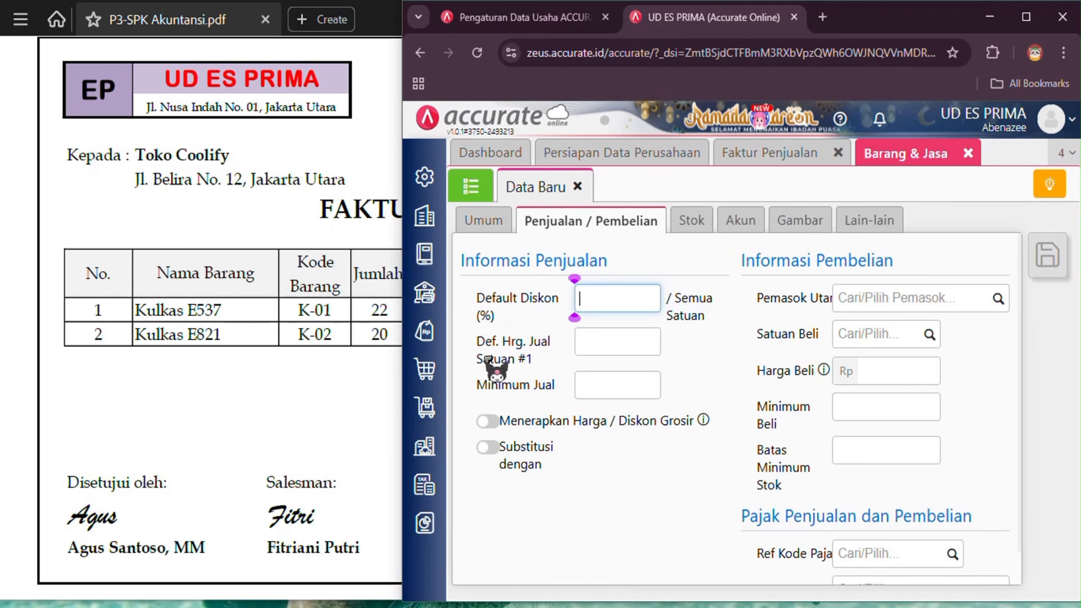
pyautogui.click(606, 344)
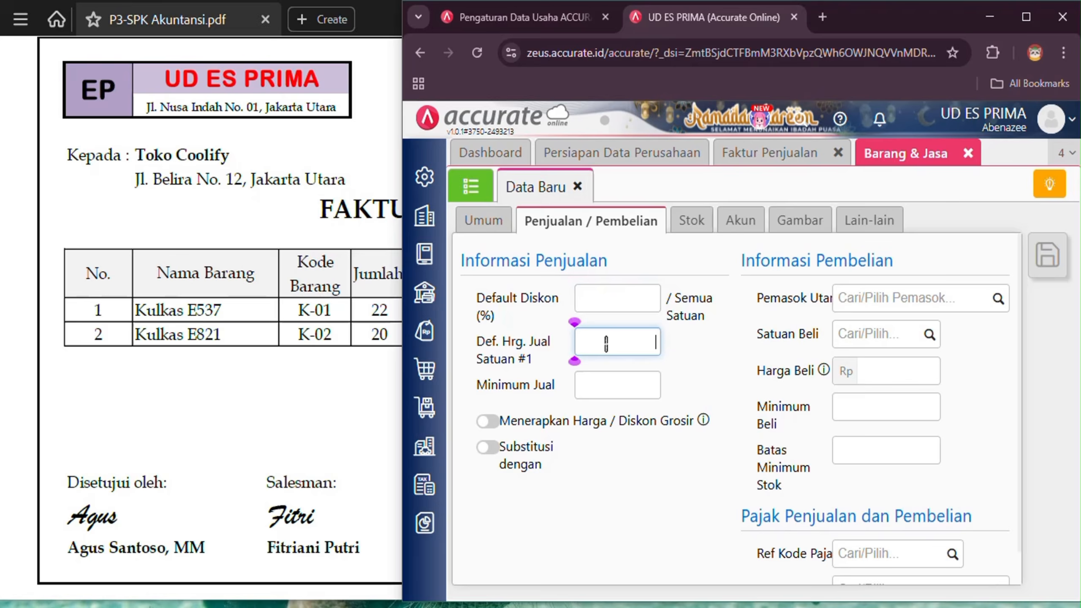
pyautogui.click(309, 394)
pyautogui.click(739, 272)
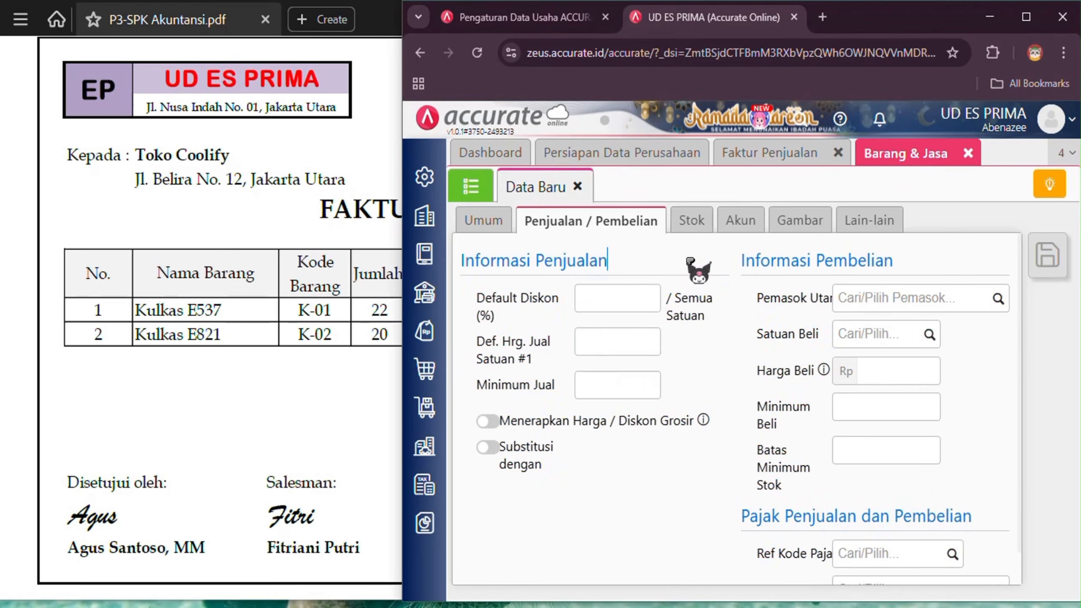
# Open item Kulkas E537 from the Barang & Jasa list, set its default selling price per unit to 2.134.000, and save it.
pyautogui.click(475, 186)
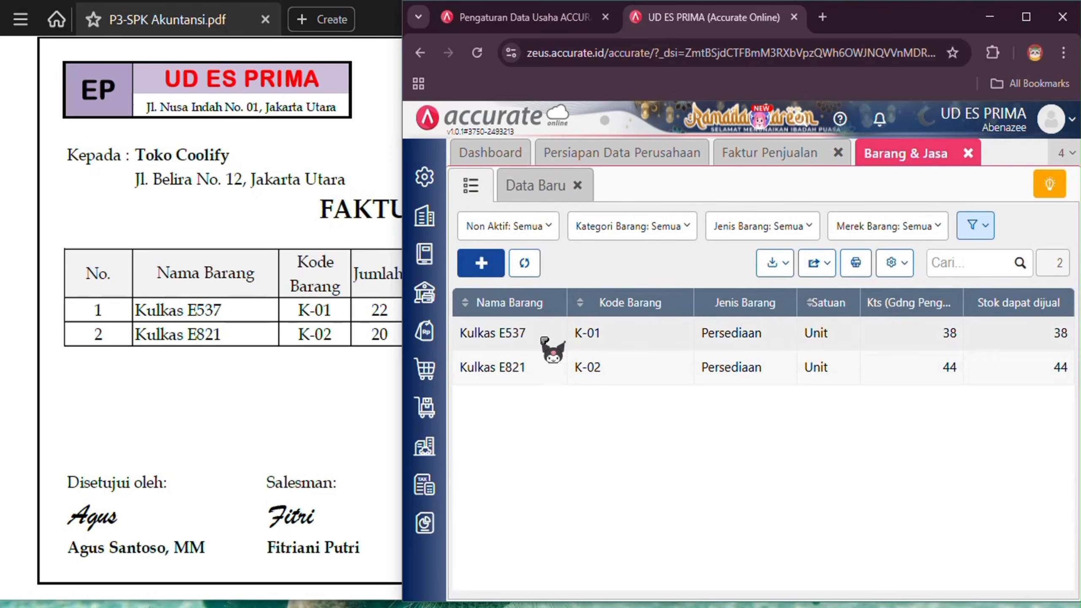
pyautogui.click(639, 339)
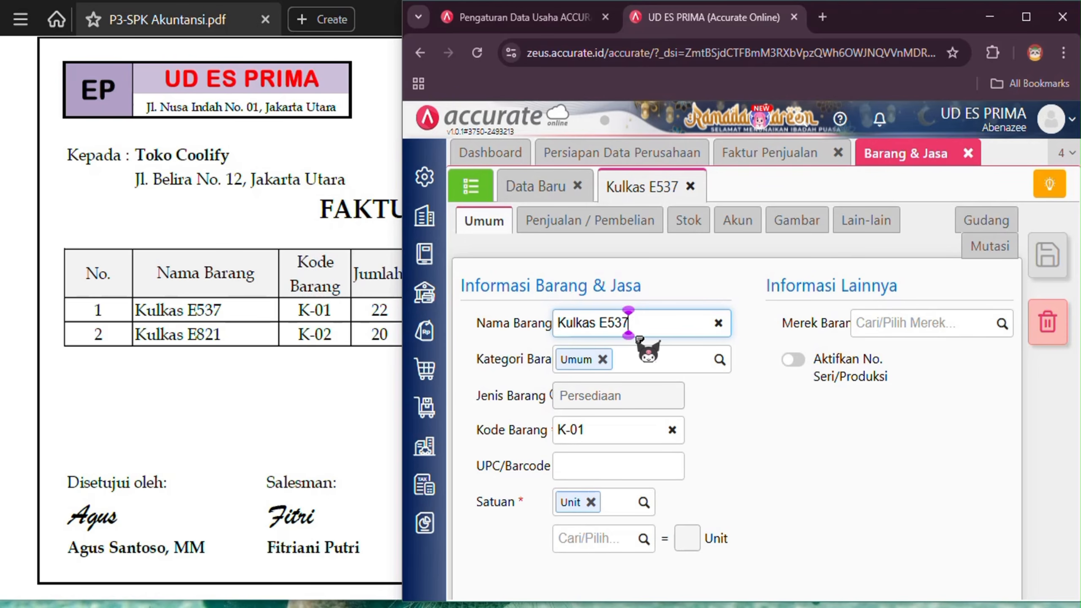
pyautogui.click(618, 230)
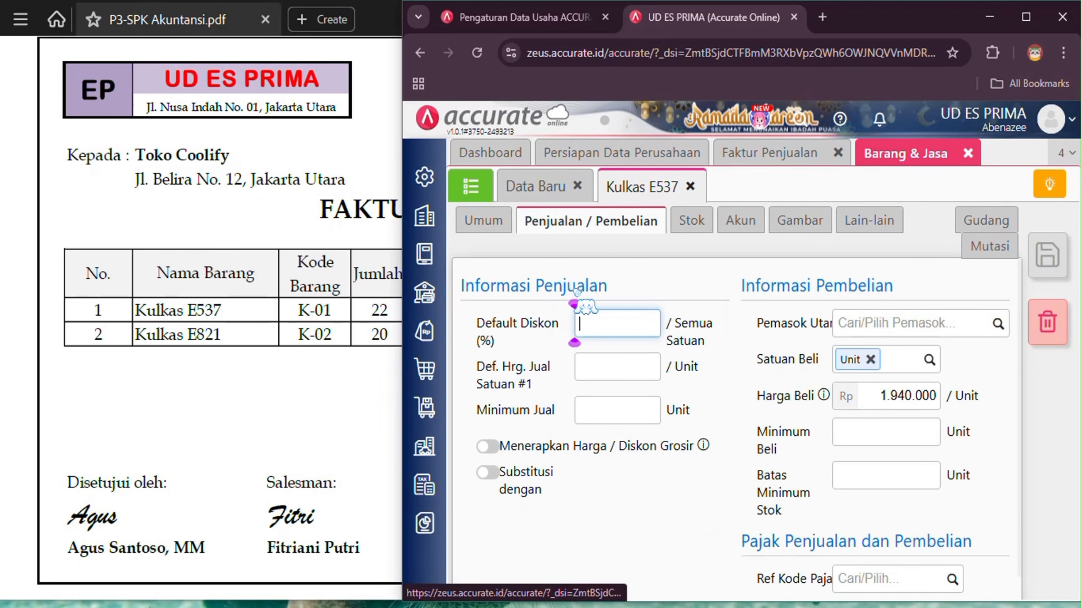
pyautogui.click(629, 374)
pyautogui.click(343, 380)
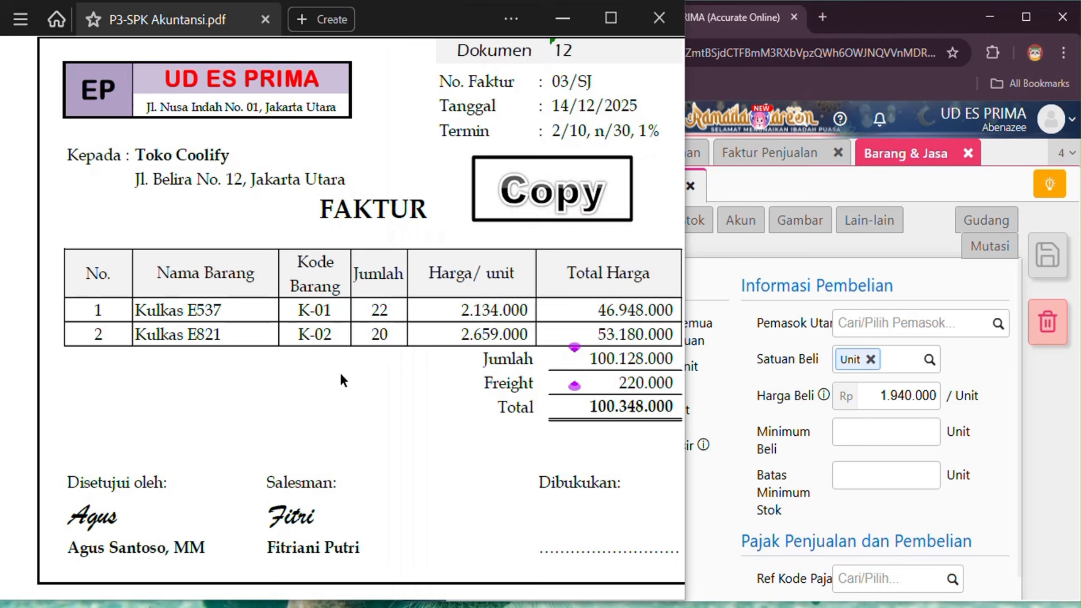
pyautogui.click(726, 379)
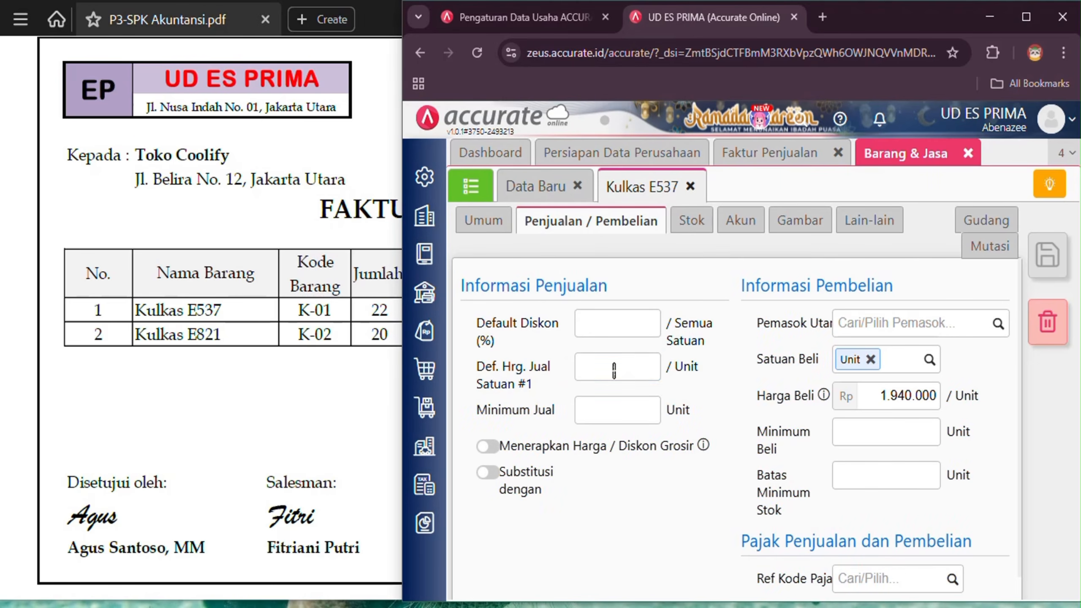
pyautogui.write('21')
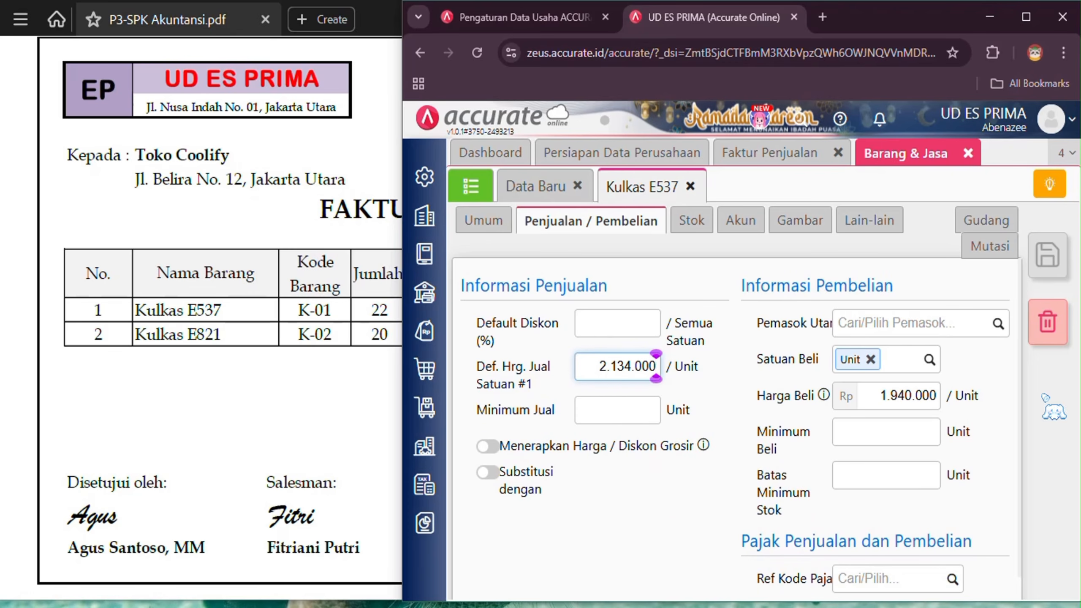
pyautogui.click(1050, 257)
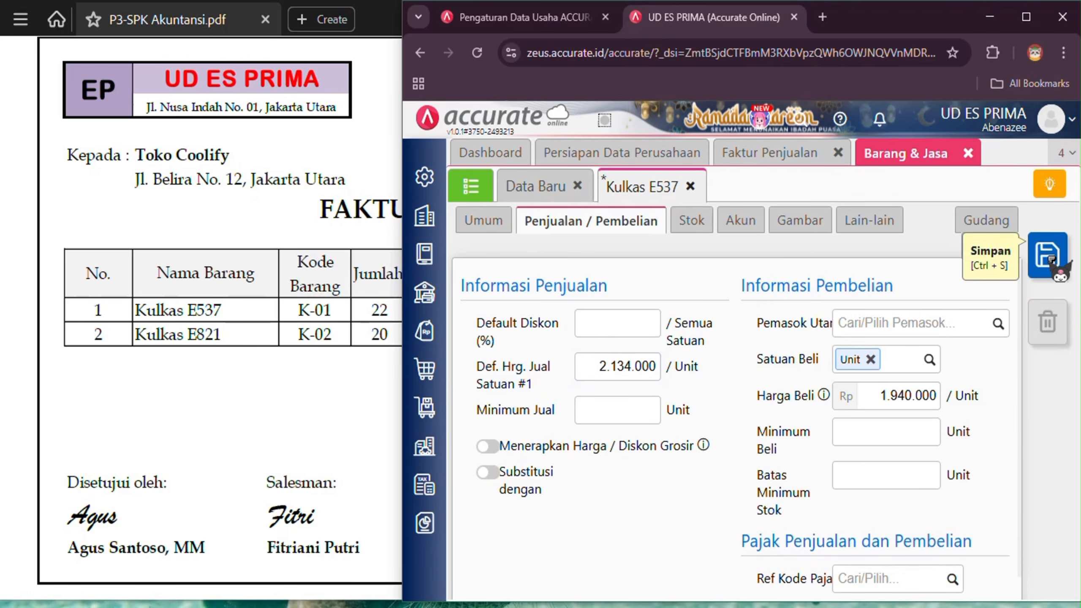
# Set the default selling price per unit of item Kulkas E821 to 2.659.000, save it, and close Barang & Jasa.
pyautogui.click(471, 186)
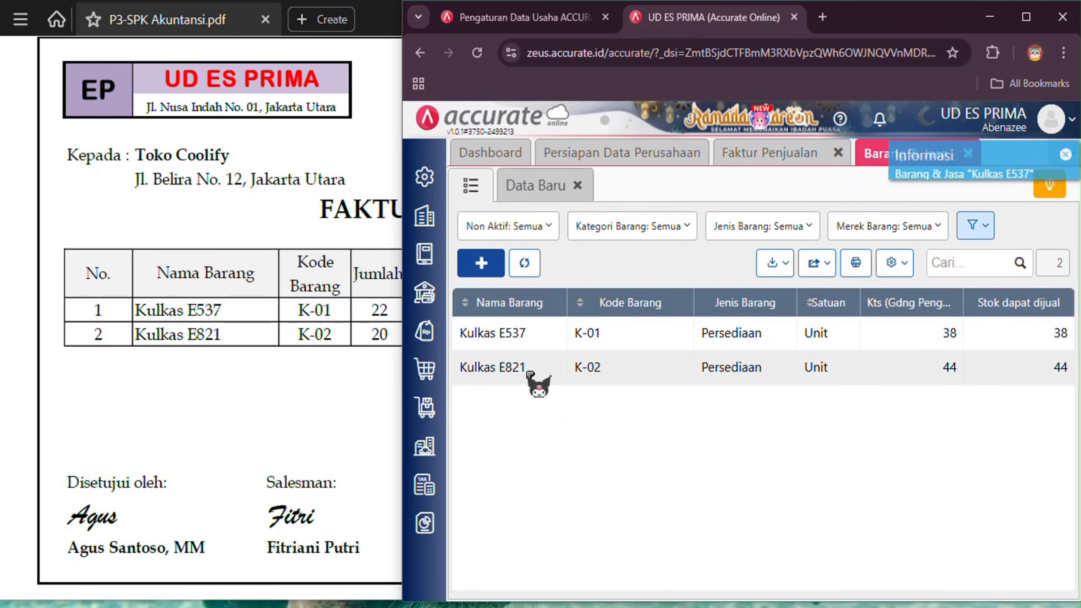
pyautogui.click(529, 373)
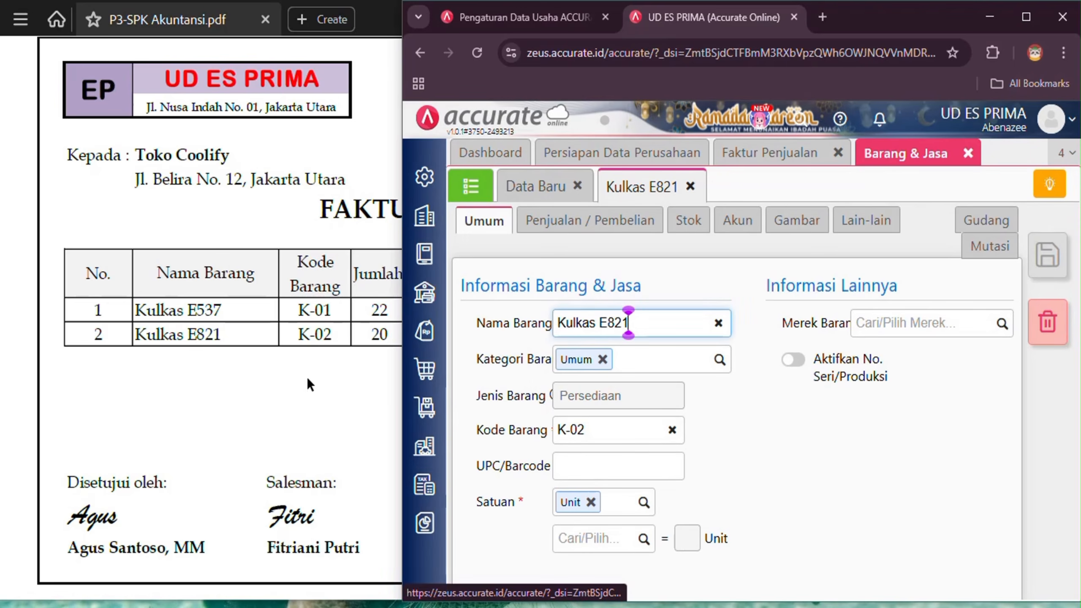
pyautogui.click(589, 221)
pyautogui.click(309, 388)
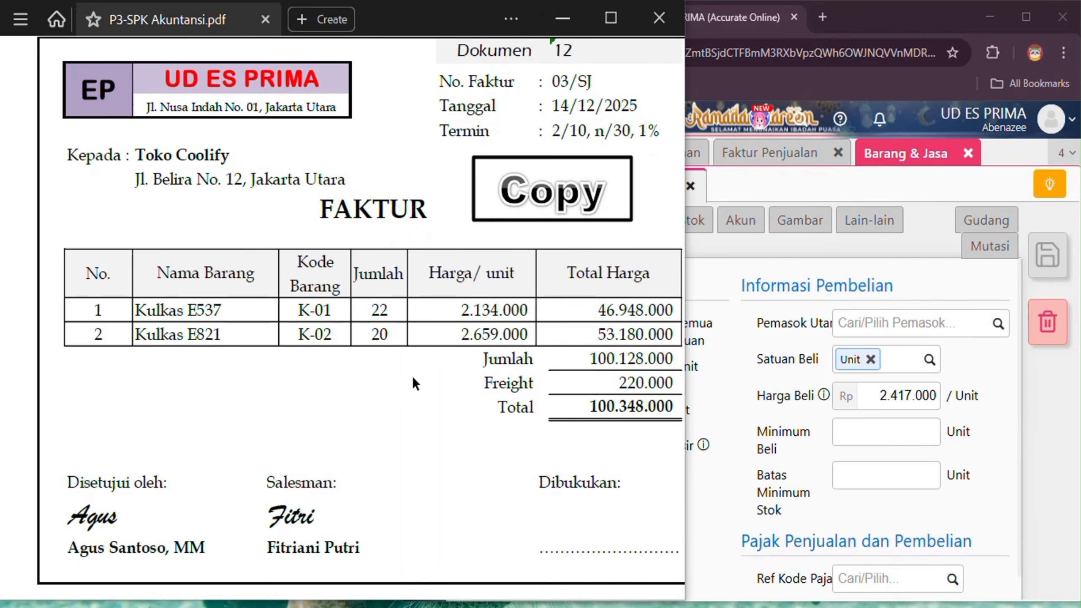
pyautogui.click(756, 256)
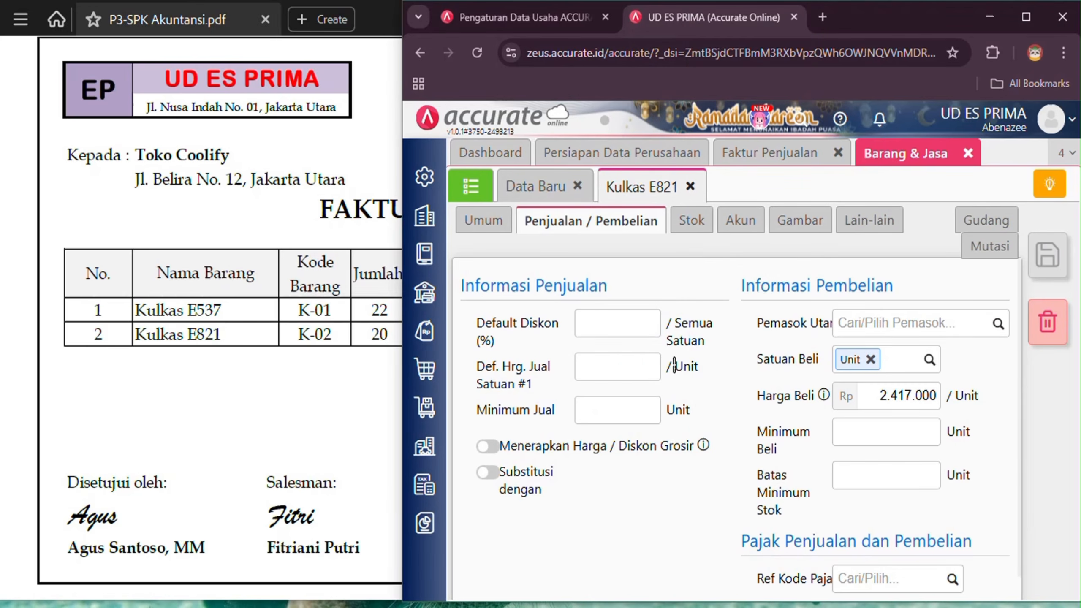
pyautogui.click(611, 367)
pyautogui.write('2.659.000')
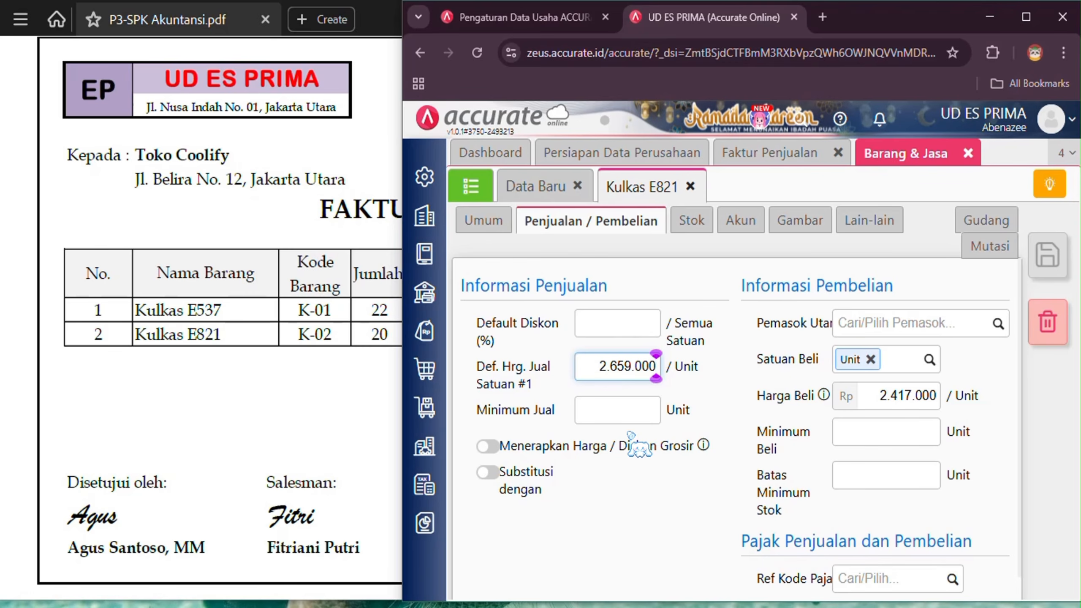
pyautogui.write('659000')
pyautogui.click(1047, 256)
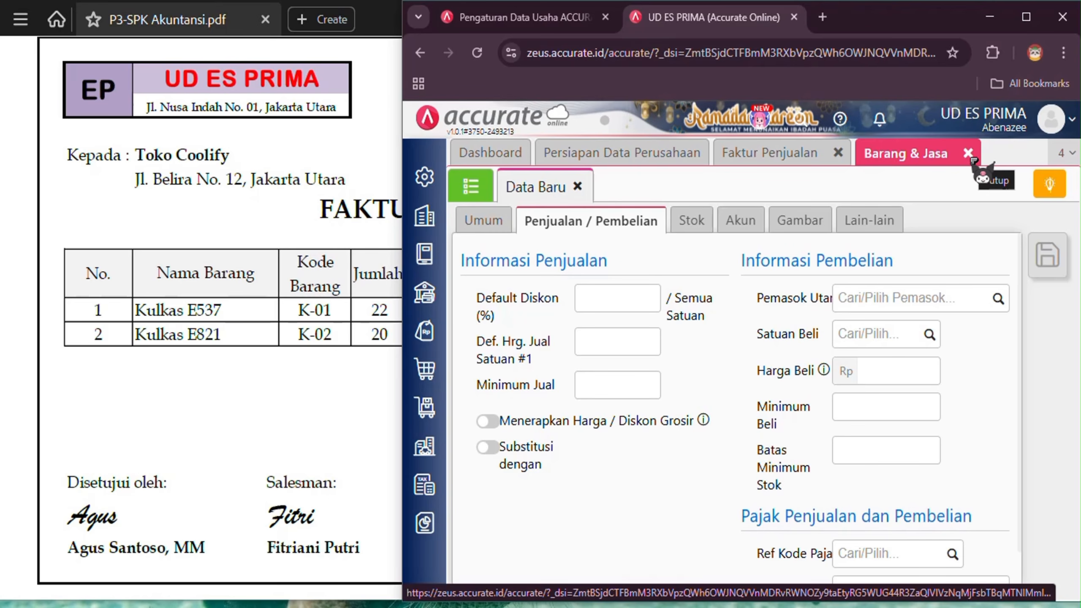
pyautogui.click(969, 154)
# Switch to the source PDF and bring up document 13, the cash receipt 02/BKM from Toko Frostora.
pyautogui.click(362, 136)
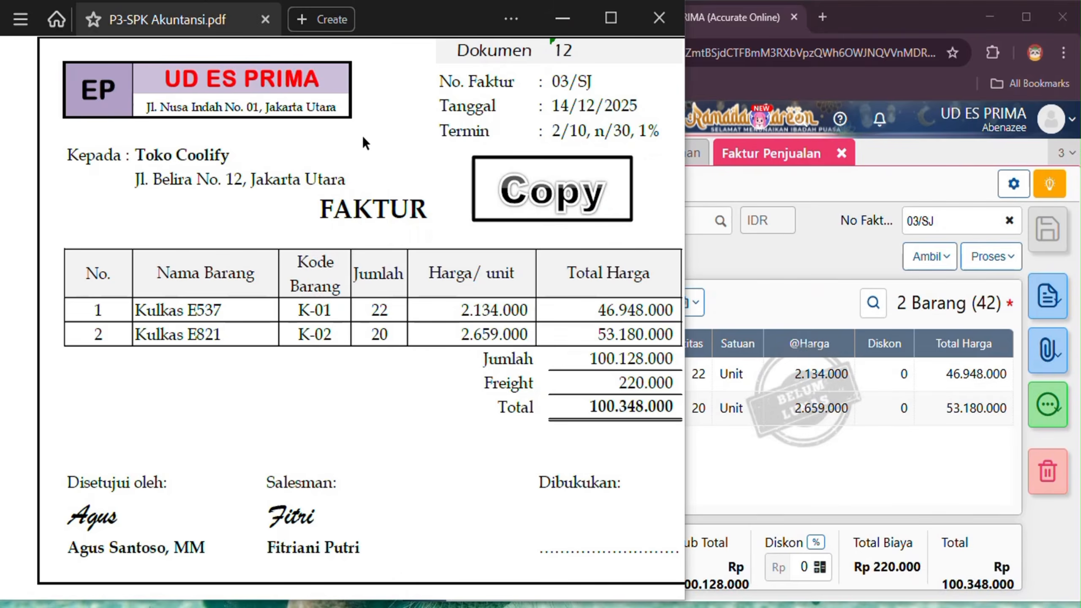
pyautogui.scroll(-1, 524, 183)
pyautogui.scroll(-10, 525, 182)
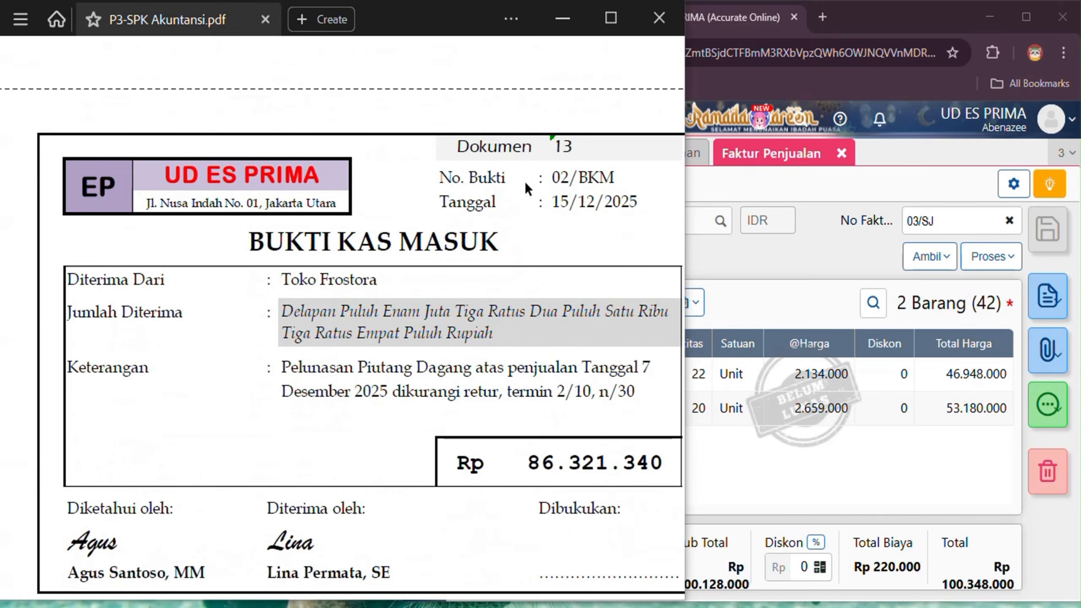
# Review cash receipt voucher document 13, close the open sales invoice and start a new sales receipt (Penerimaan Penjualan) in Accurate Online.
pyautogui.scroll(1, 525, 181)
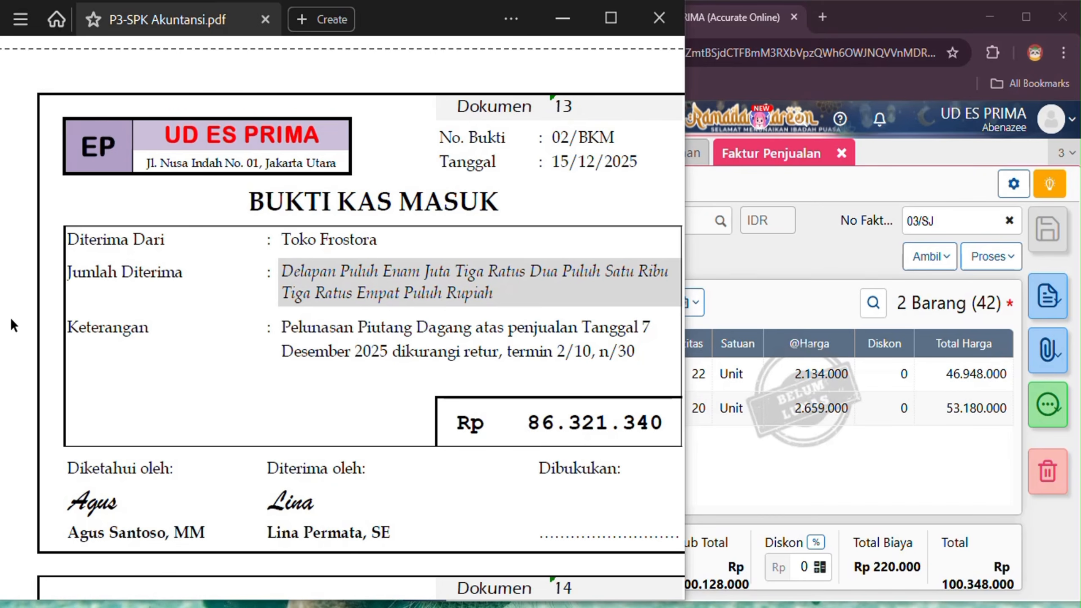
pyautogui.hscroll(2, 13, 326)
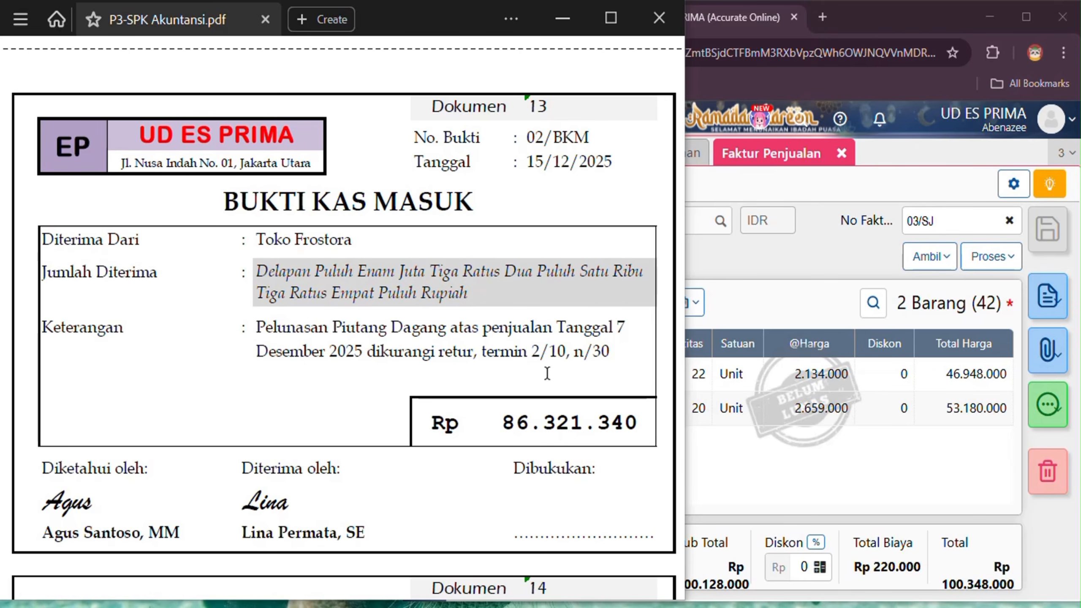
pyautogui.click(743, 260)
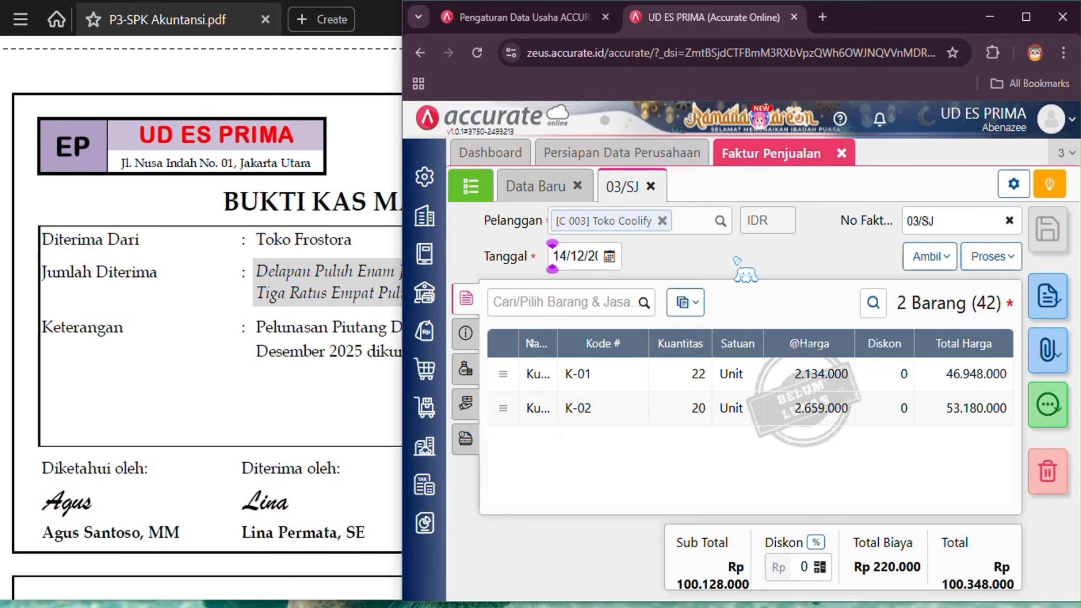
pyautogui.click(841, 153)
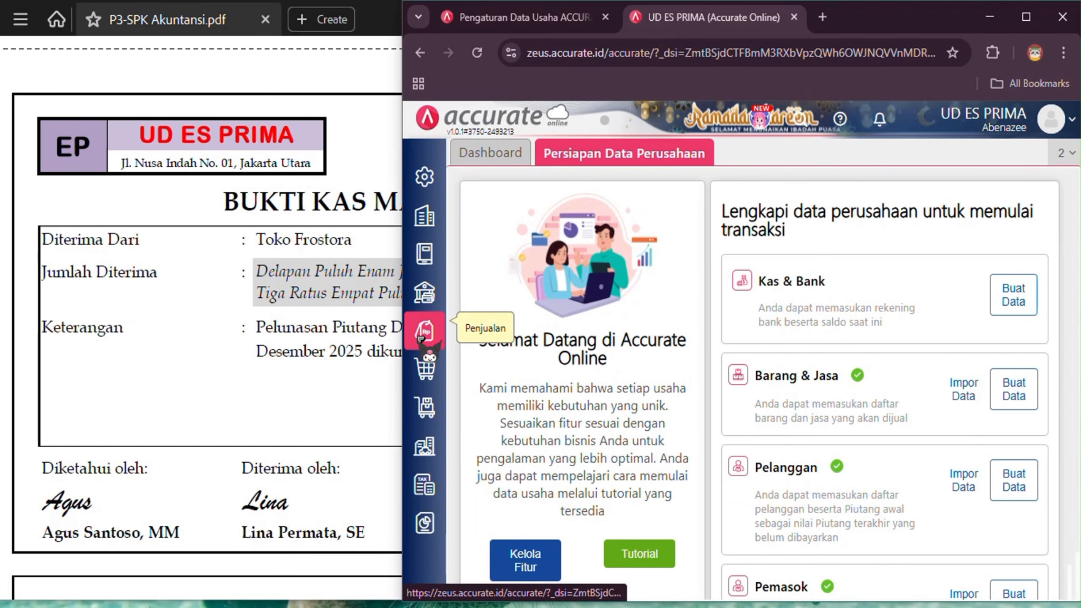
pyautogui.click(421, 333)
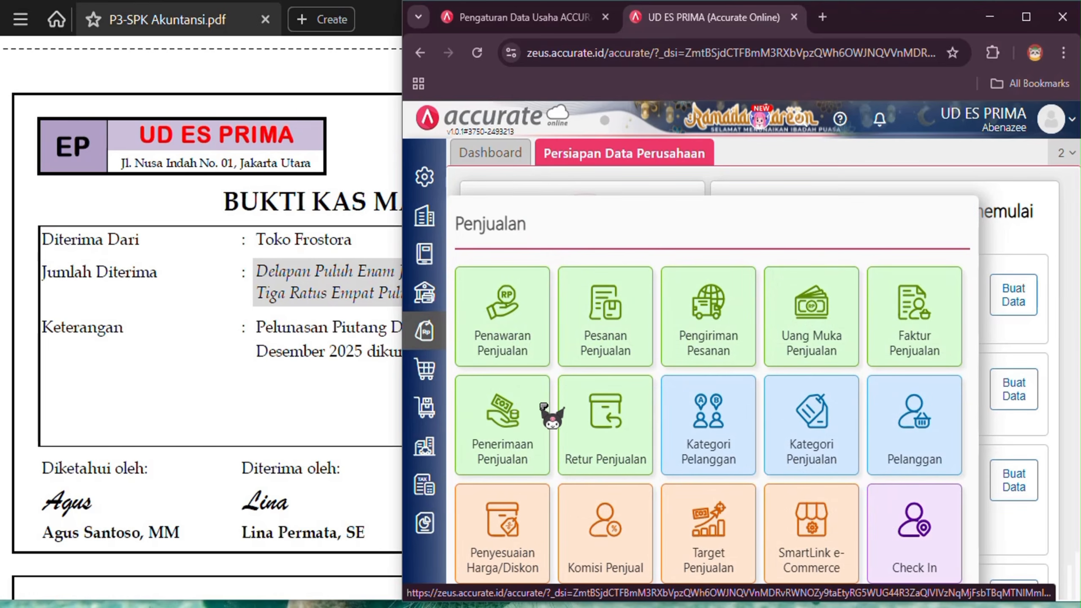
pyautogui.click(528, 405)
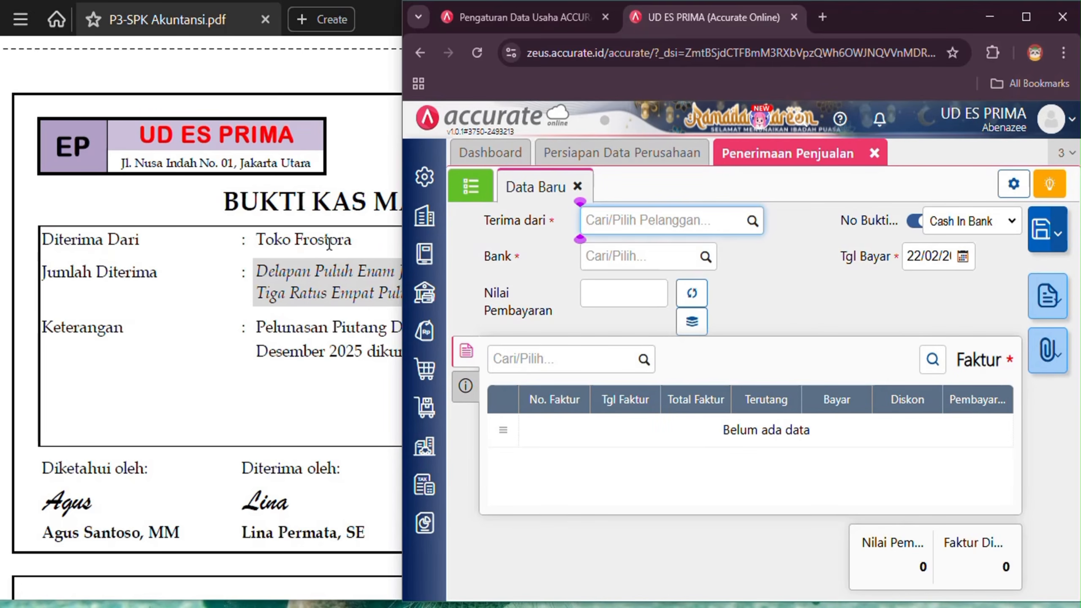
# Set the receipt's payer to Toko Frostora and its bank to Cash In Bank.
pyautogui.click(753, 220)
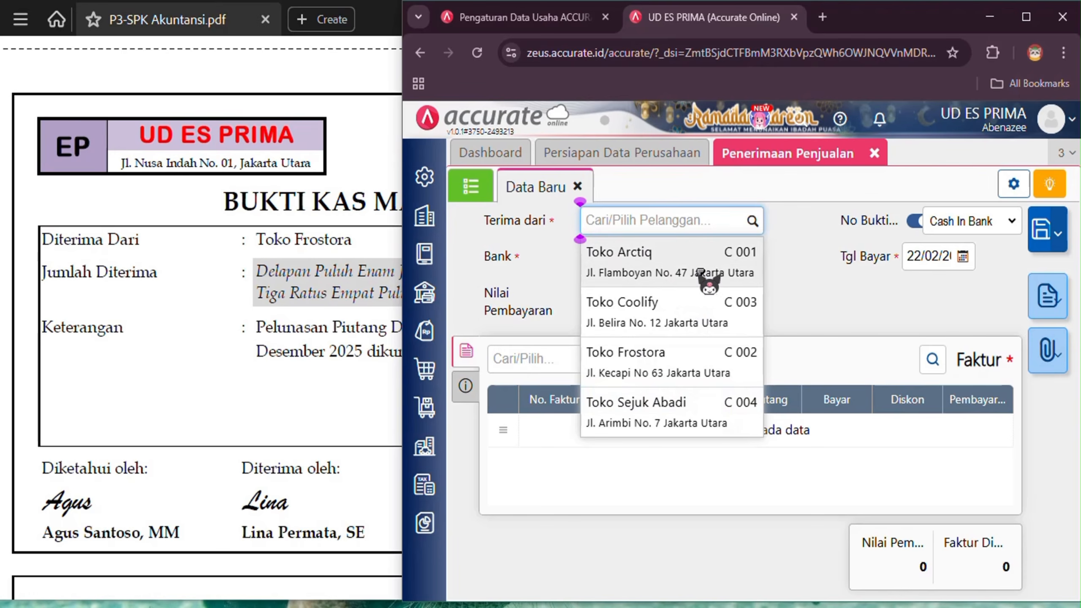
pyautogui.click(689, 367)
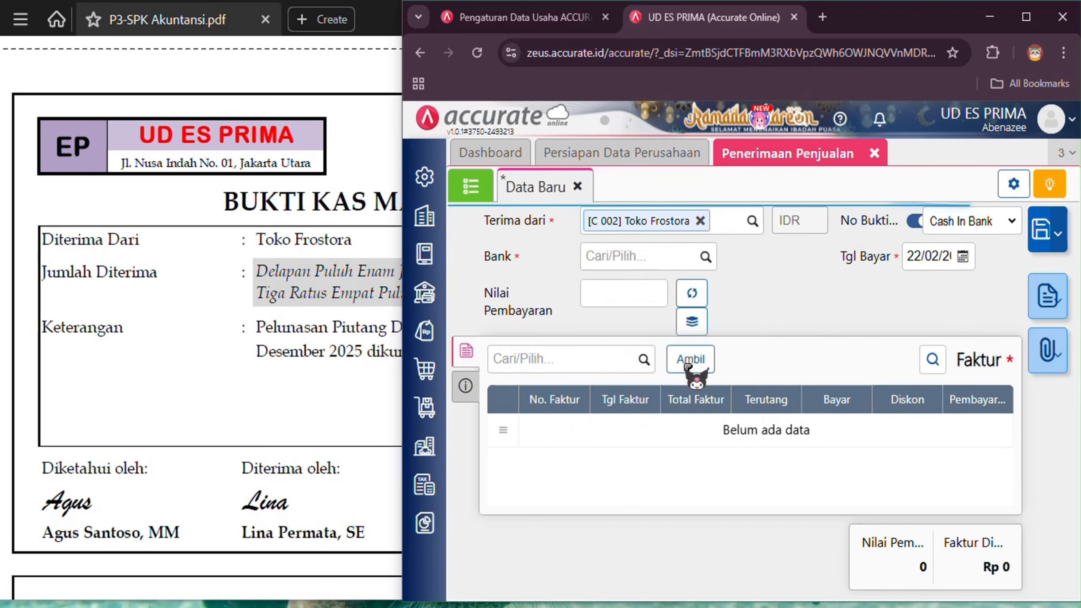
pyautogui.click(715, 260)
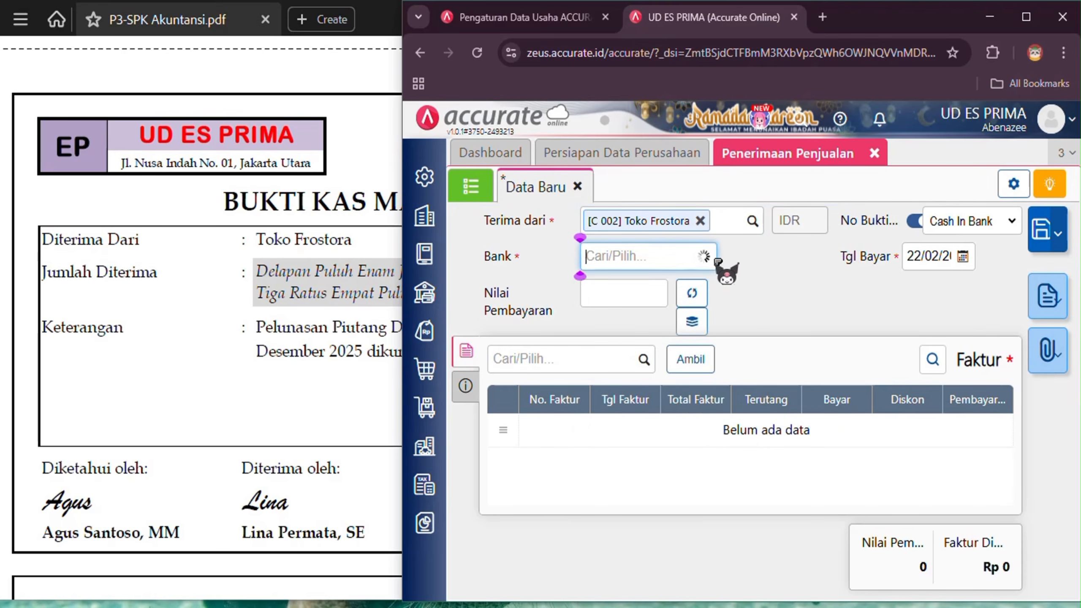
pyautogui.click(669, 303)
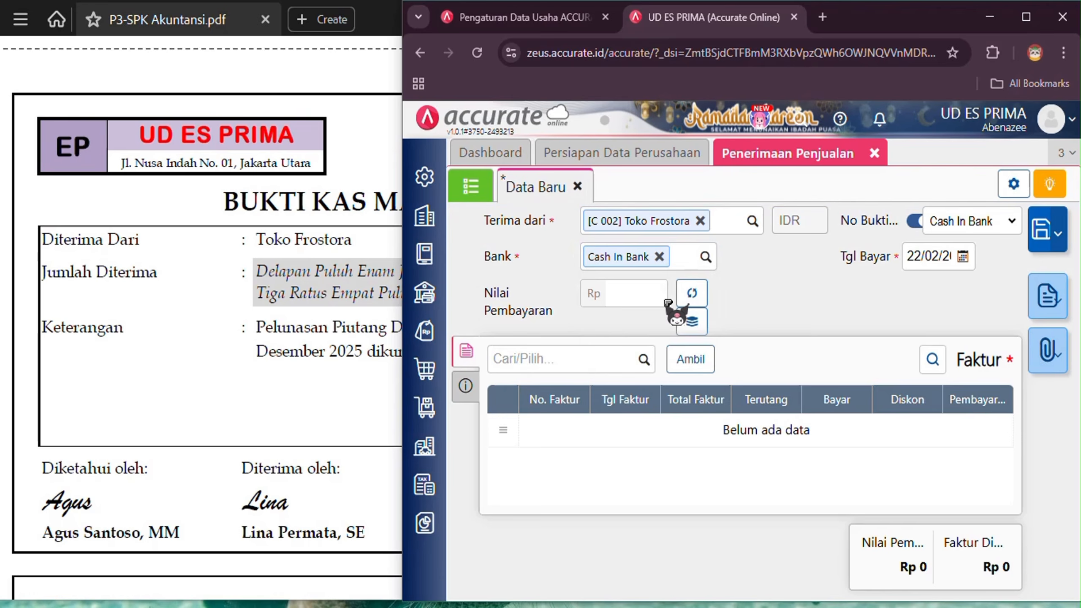
# Set the payment value to Rp 86.321.340 as stated on the cash receipt voucher.
pyautogui.click(637, 296)
pyautogui.click(325, 327)
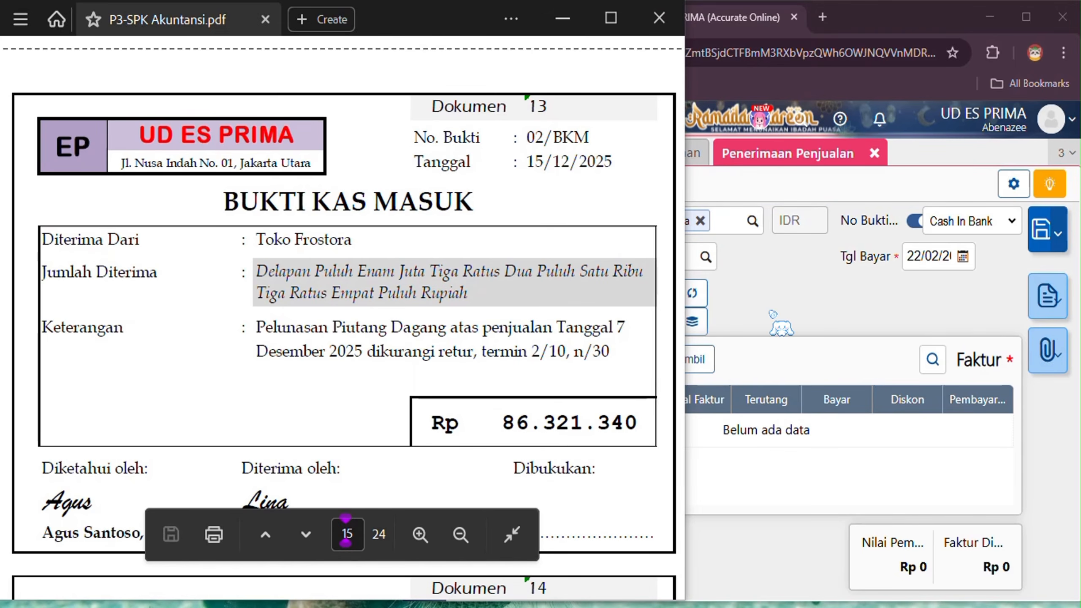
pyautogui.click(773, 325)
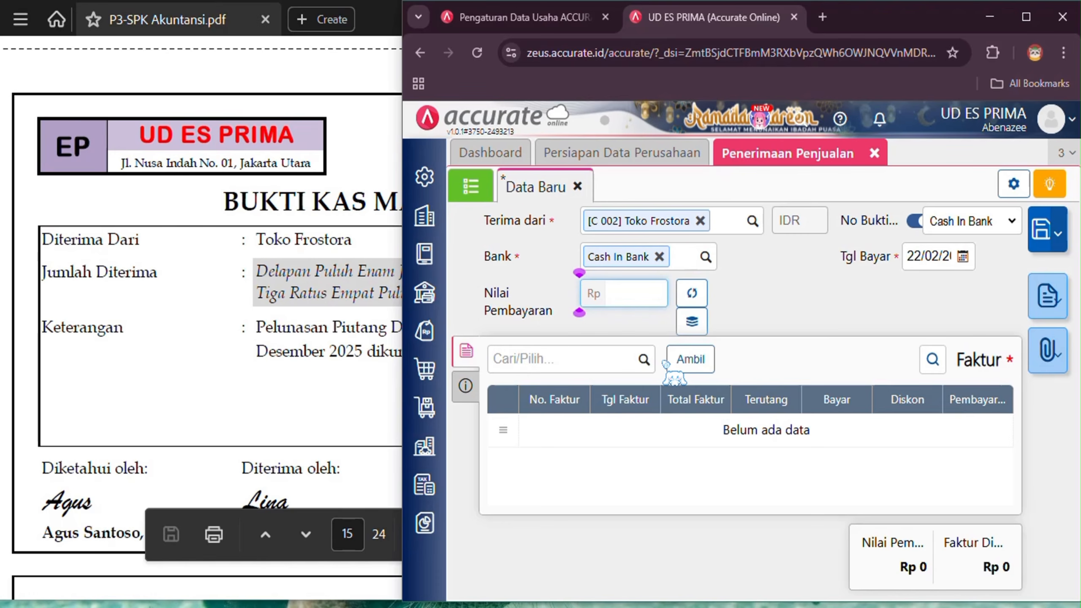
pyautogui.write('863')
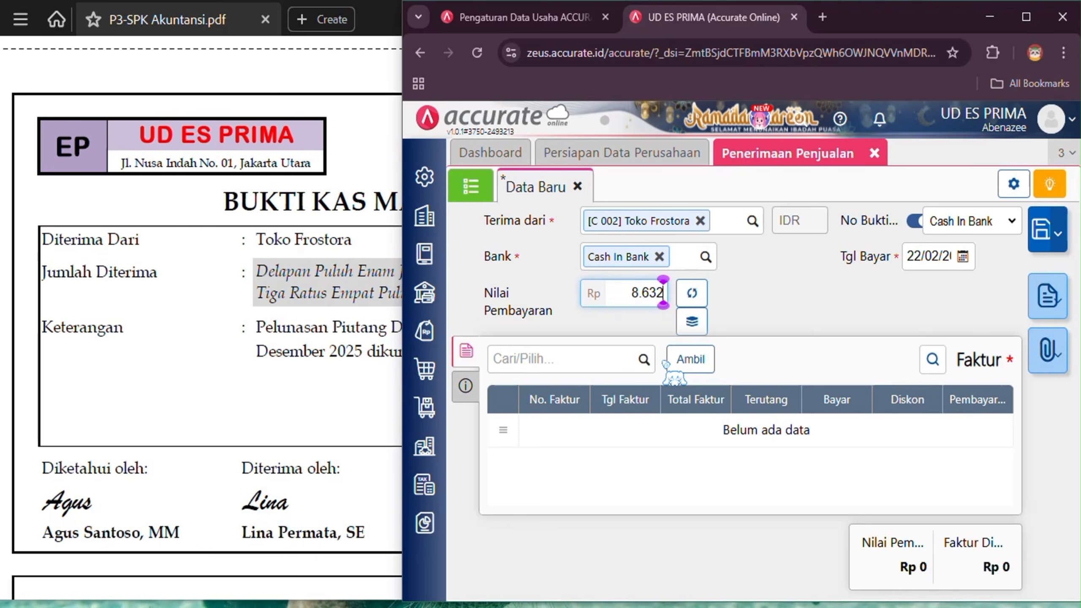
pyautogui.write('21340')
pyautogui.click(279, 404)
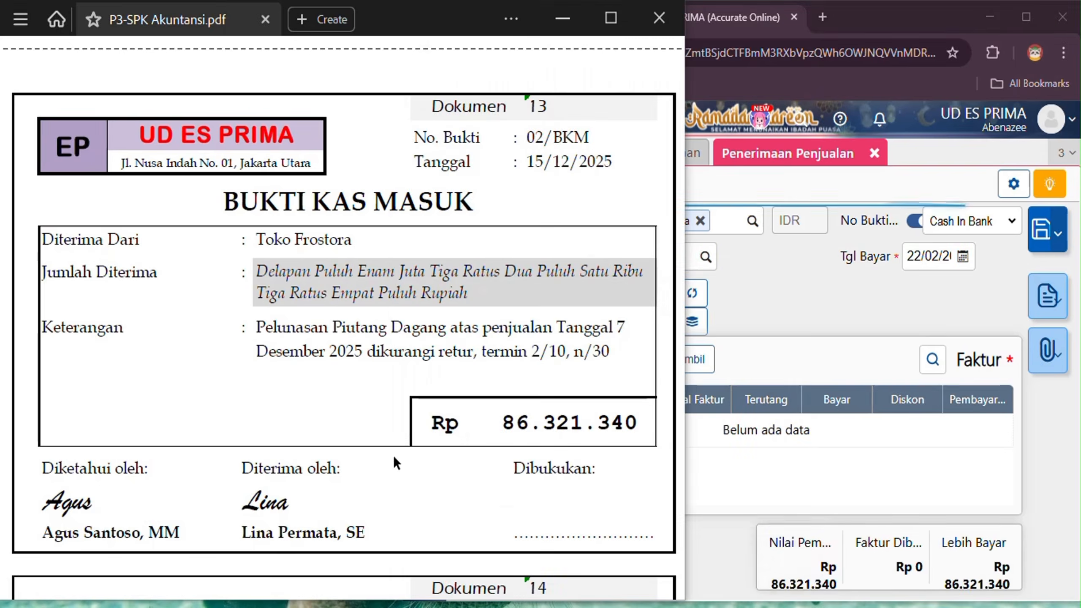
pyautogui.click(788, 275)
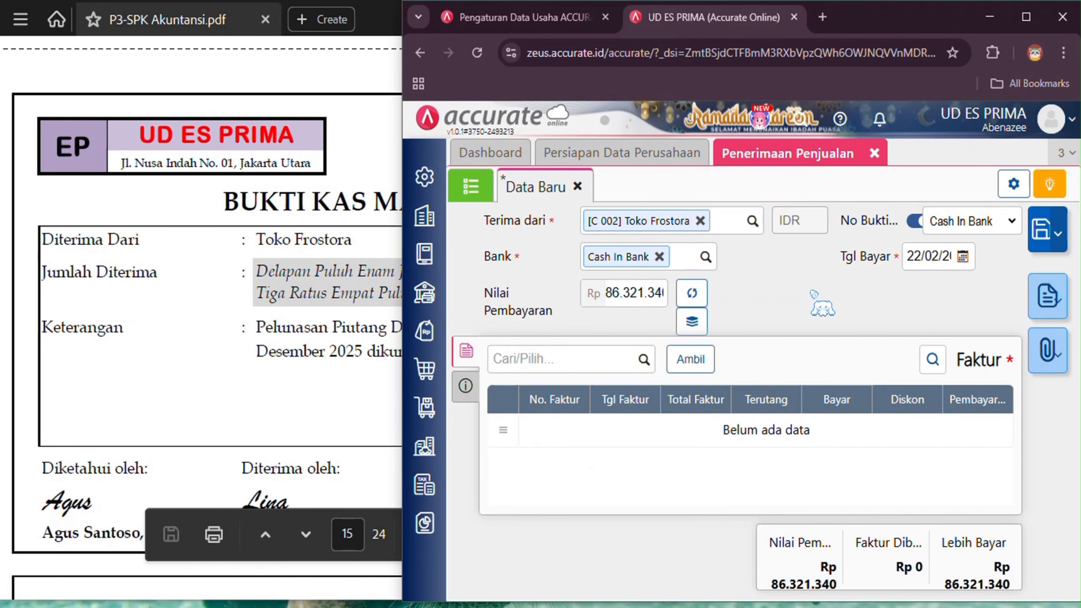
# Turn off automatic numbering and set the receipt's voucher number to 02/BKM.
pyautogui.click(916, 221)
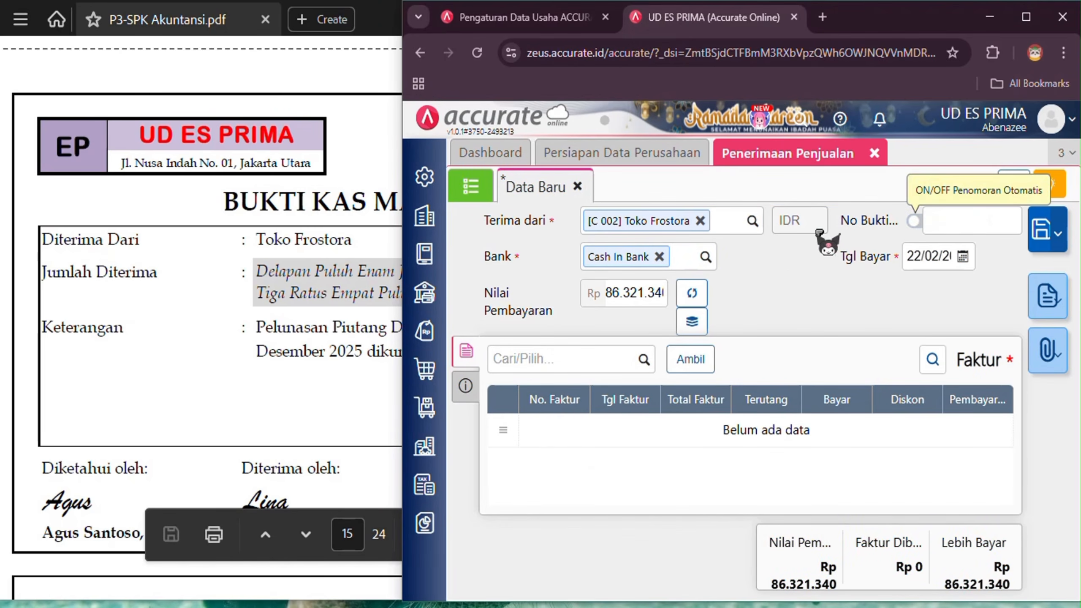
pyautogui.hotkey('alt', 'Tab')
pyautogui.click(957, 221)
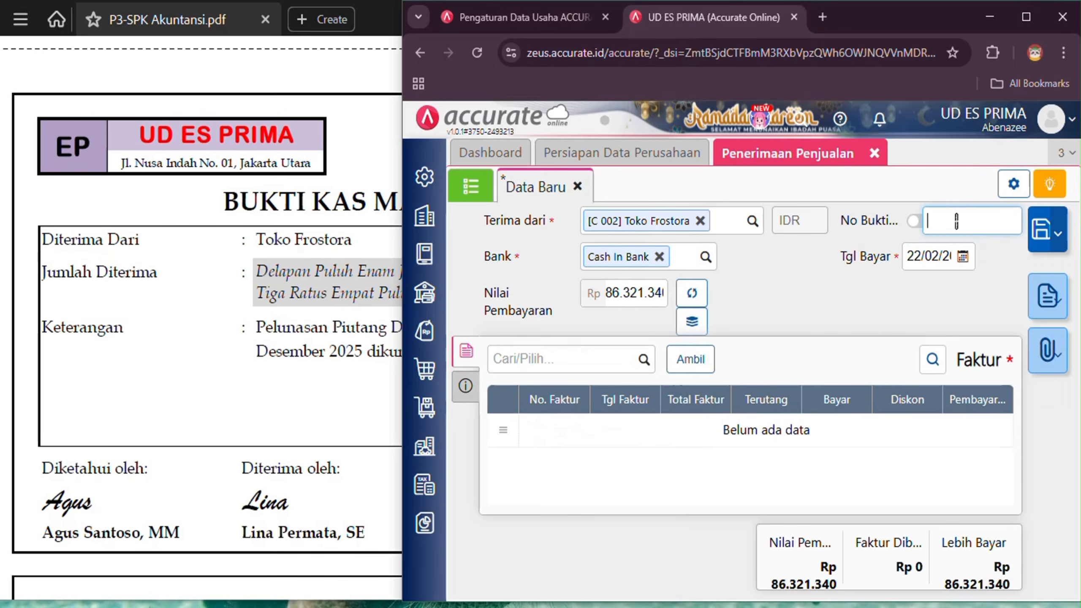
pyautogui.write('02/')
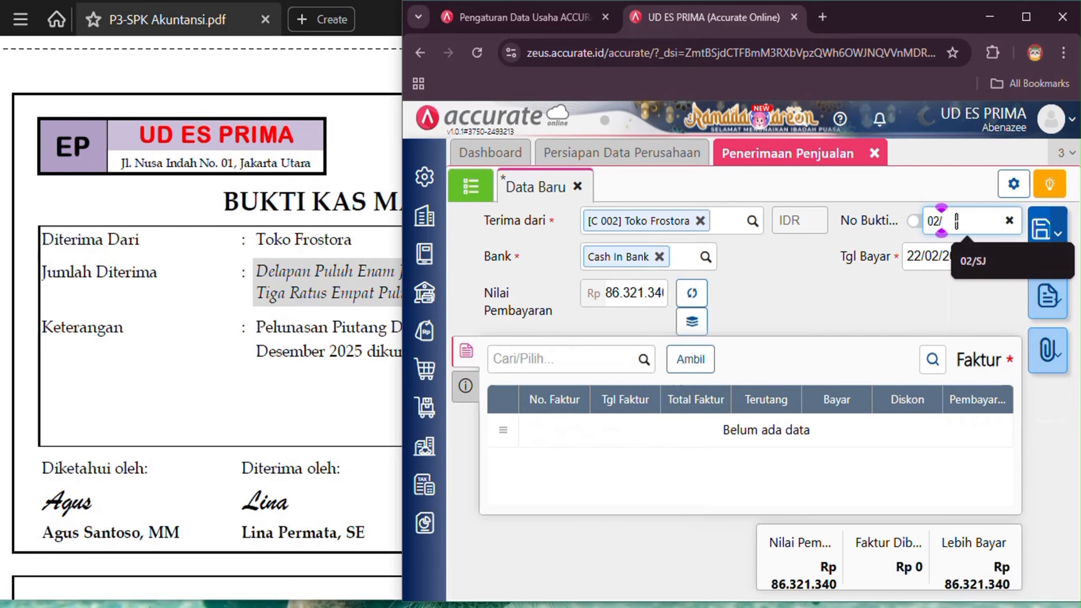
pyautogui.write('BKM')
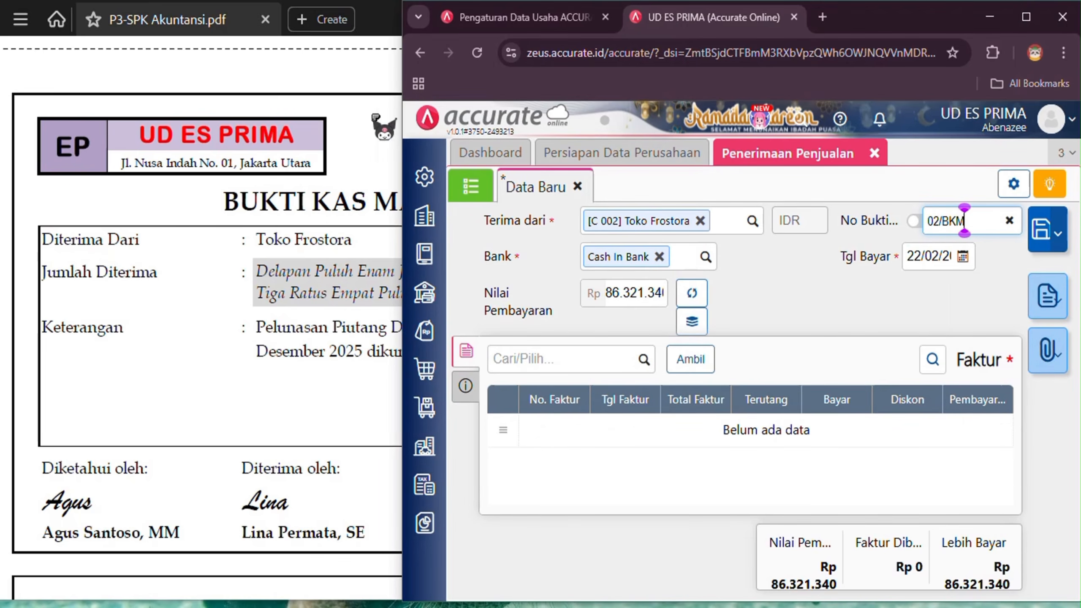
pyautogui.click(369, 139)
# Set the payment date to 15/12/2025 and check the full date, including the year.
pyautogui.click(941, 256)
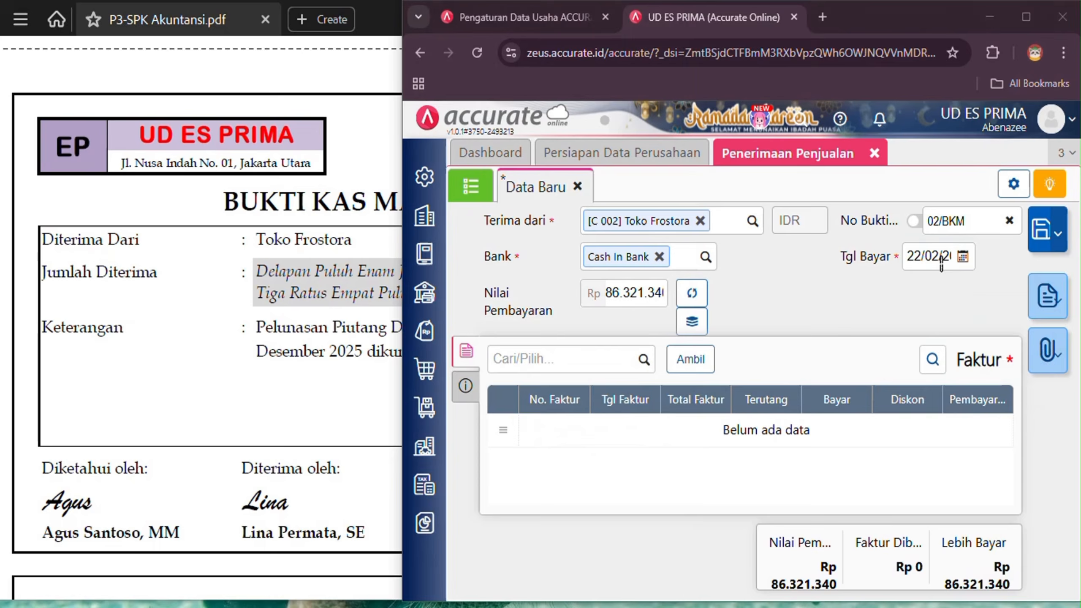
pyautogui.write('1512')
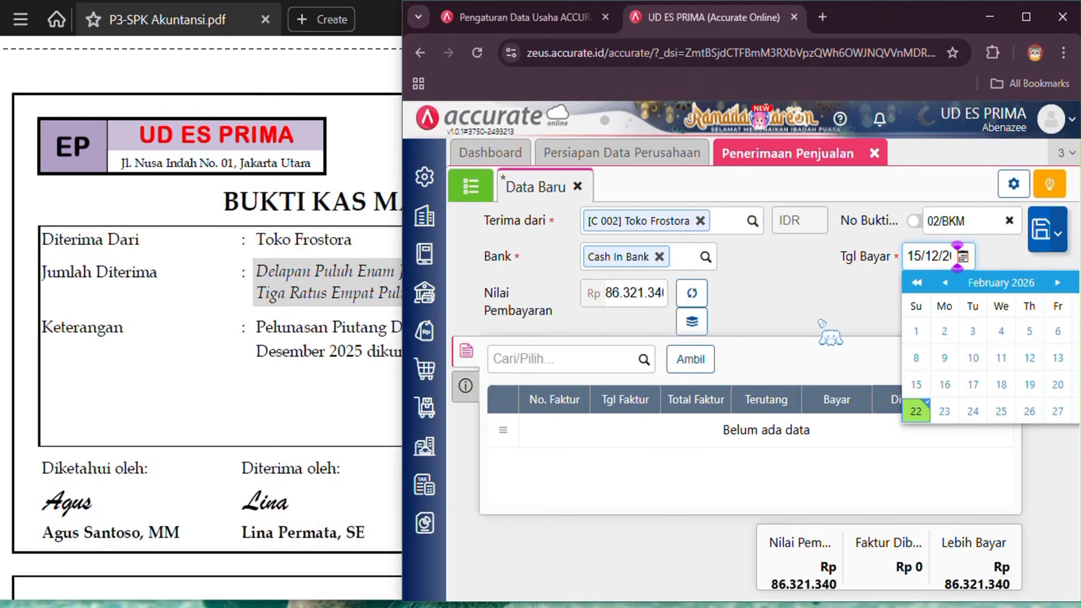
pyautogui.click(914, 256)
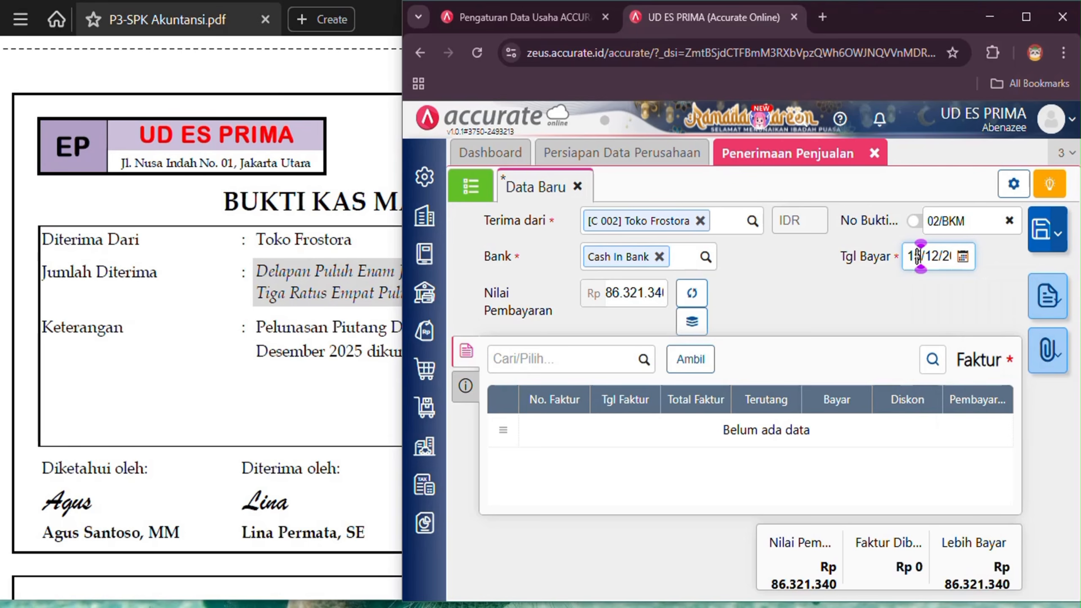
pyautogui.press('Right')
pyautogui.press('Right')
pyautogui.press('Right')
pyautogui.press('Right')
pyautogui.press('Right')
pyautogui.press('Right')
pyautogui.press('Right')
pyautogui.press('Right')
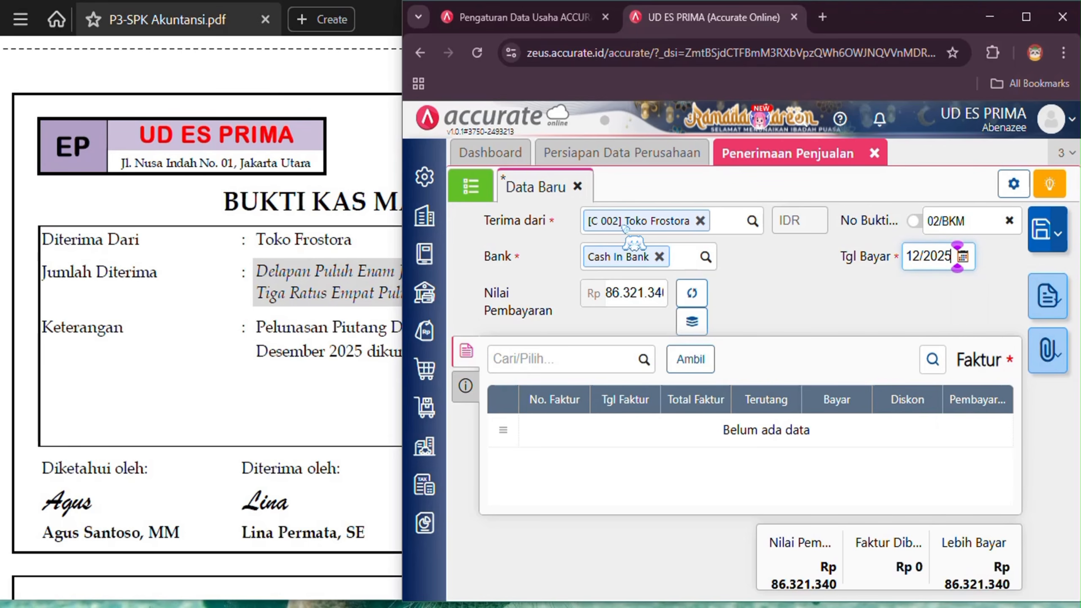
# Add the 07/12/2025 invoice 01/SJ to the receipt's invoice list.
pyautogui.click(645, 360)
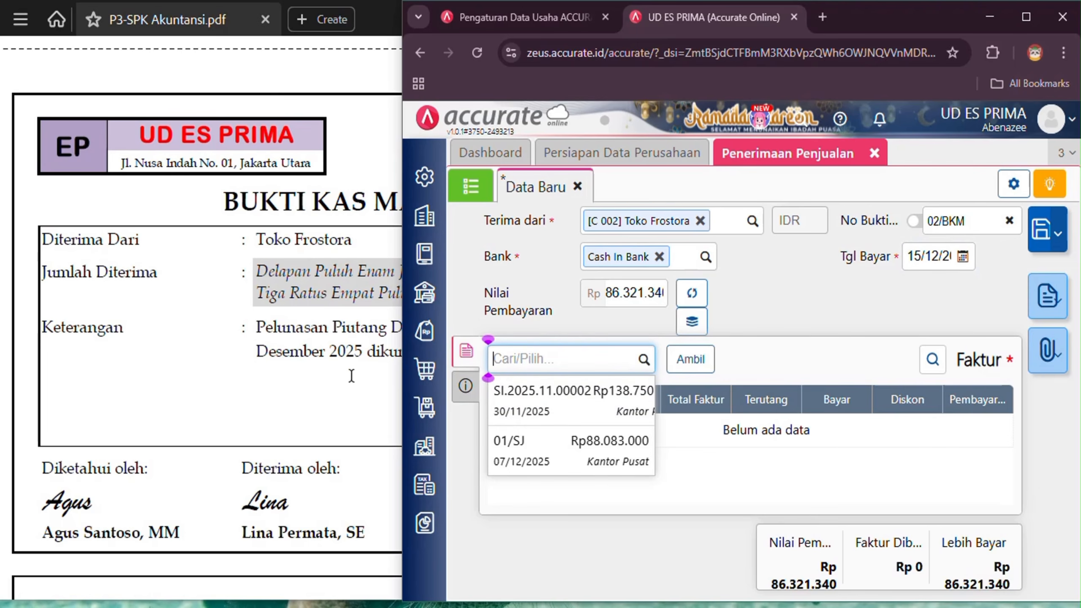
pyautogui.click(301, 383)
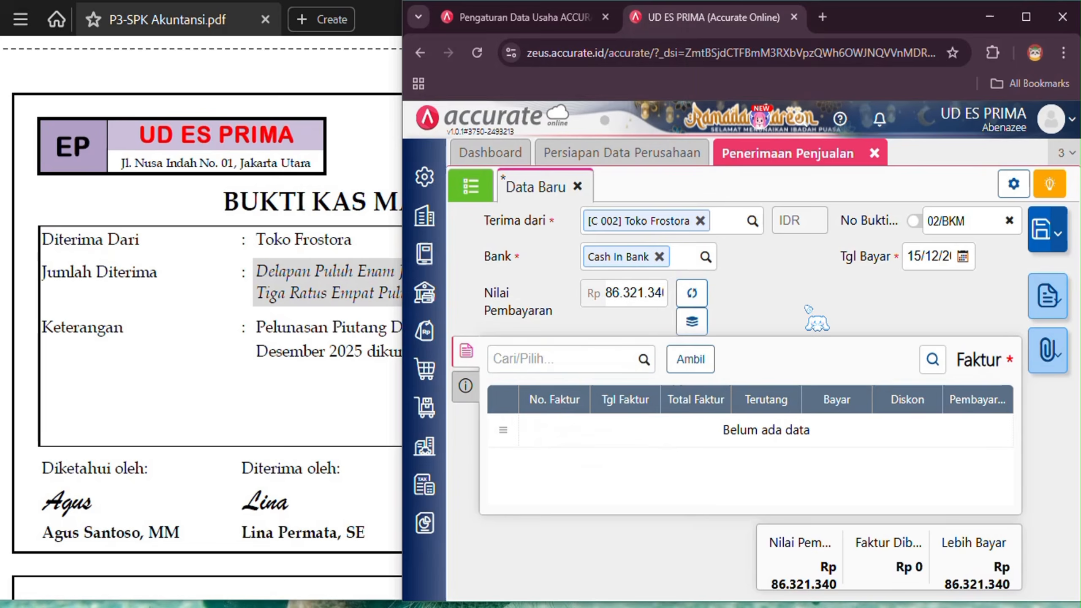
pyautogui.click(806, 320)
pyautogui.click(643, 361)
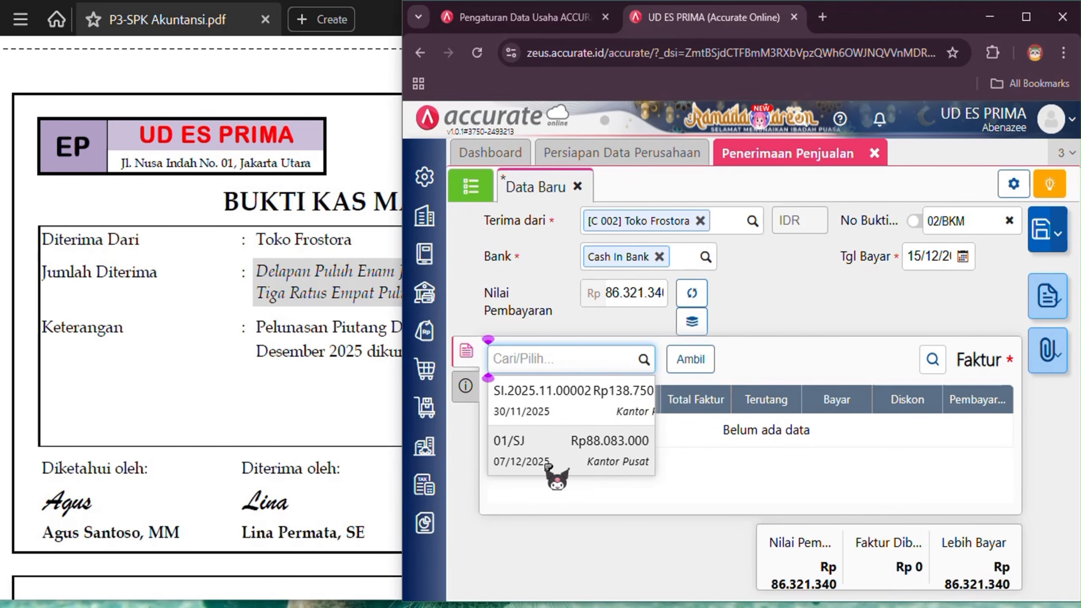
pyautogui.click(615, 458)
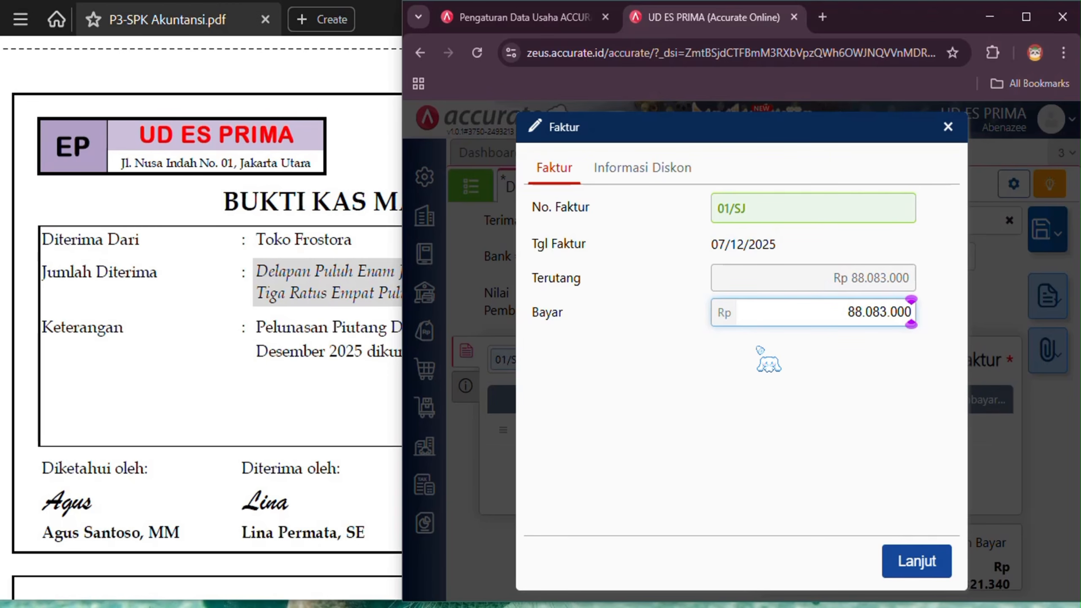
# Compare the payment terms on cash receipt voucher 02/BKM with the suggested discount for invoice 01/SJ.
pyautogui.click(229, 399)
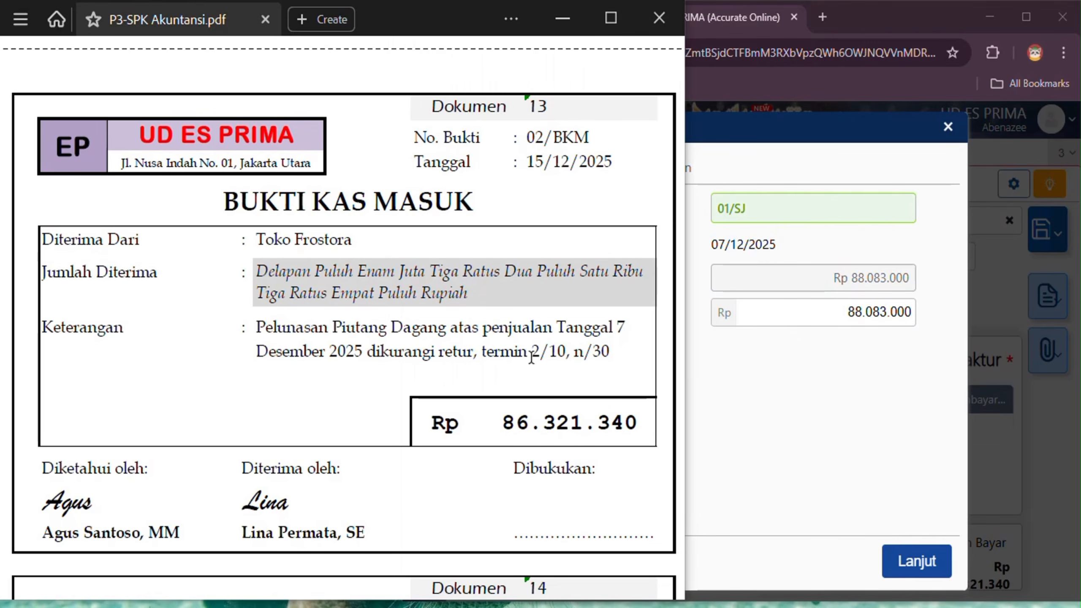
pyautogui.click(885, 319)
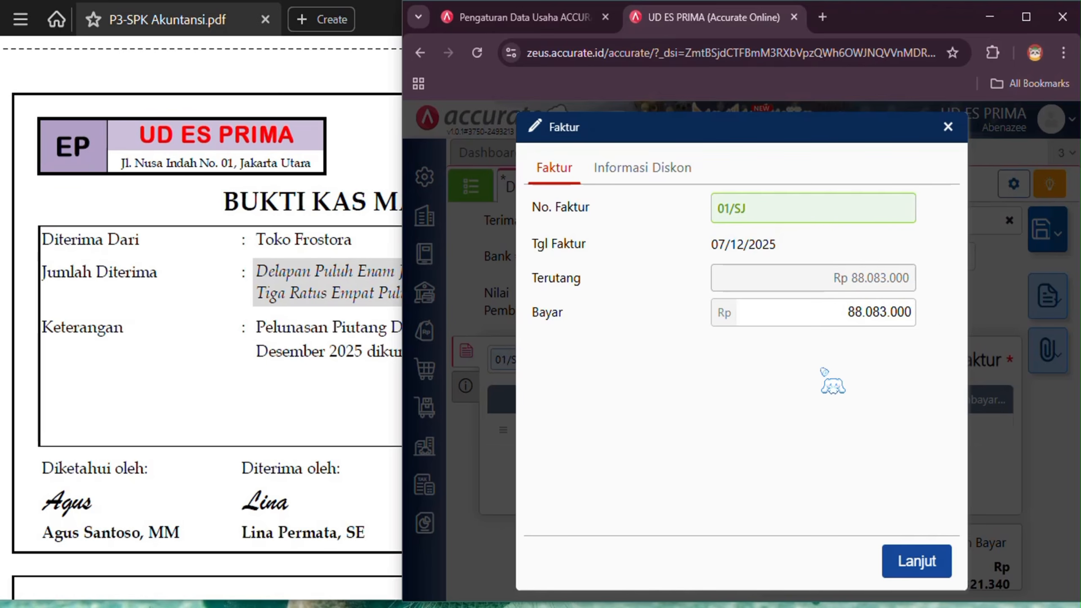
pyautogui.click(677, 170)
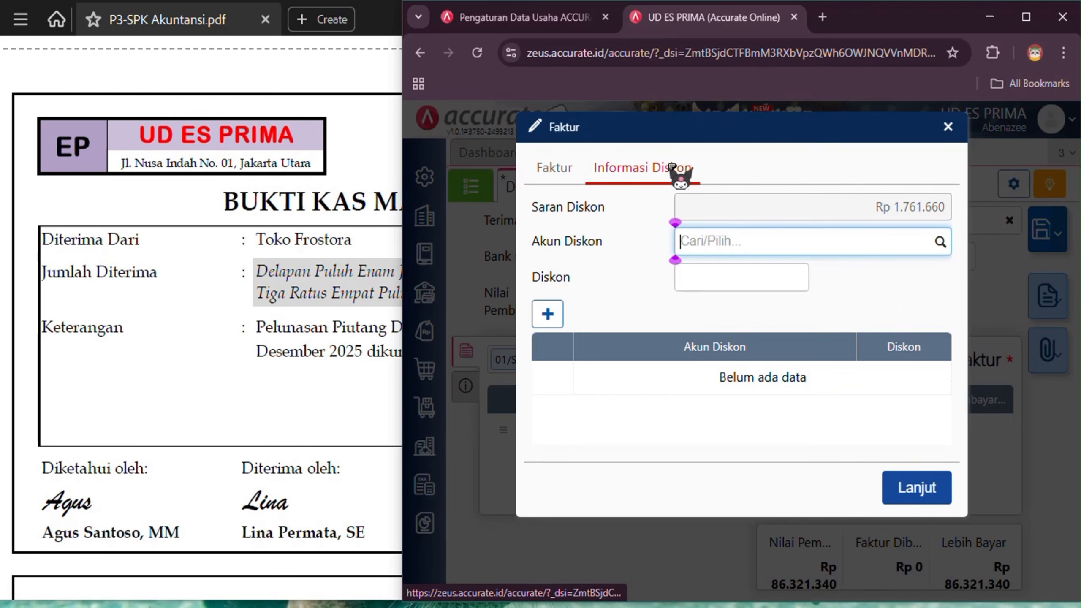
pyautogui.click(570, 173)
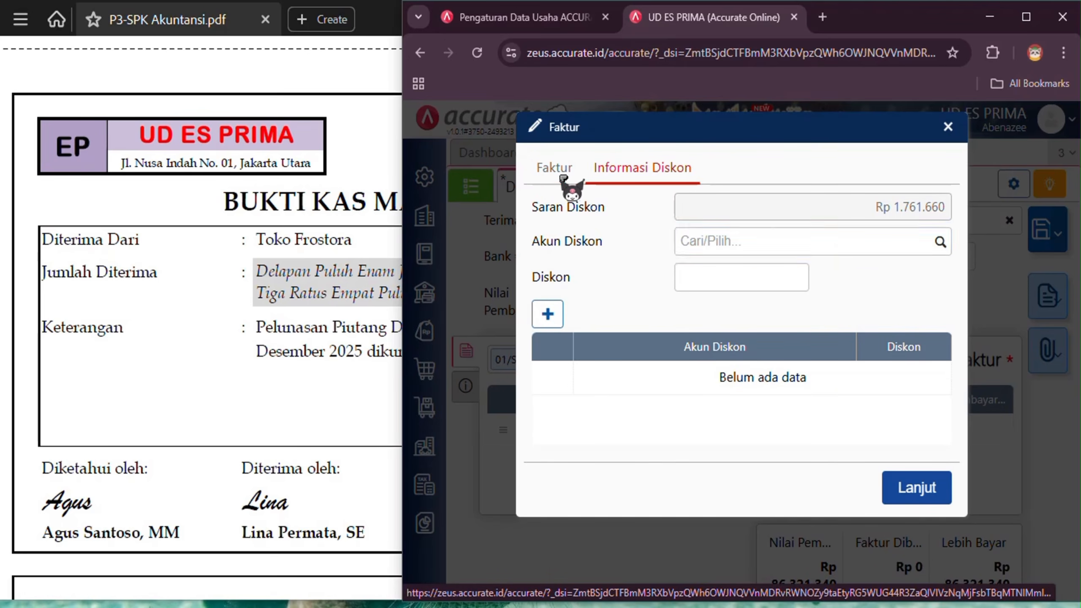
# Add a Rp 1.761.660 discount to invoice 01/SJ under the [41103] Sales Discounts account and confirm the invoice details.
pyautogui.click(645, 170)
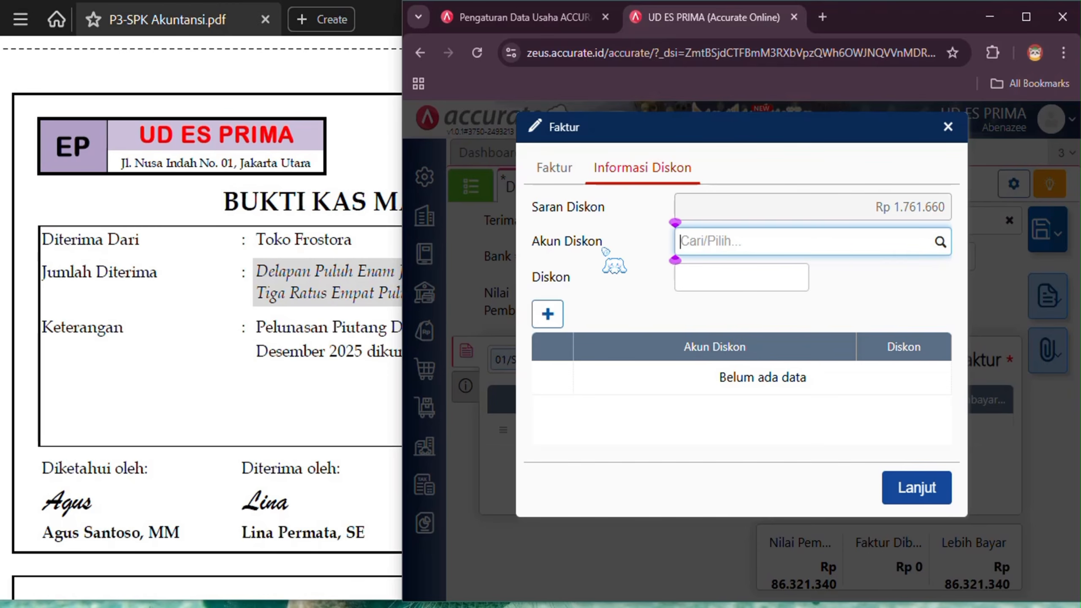
pyautogui.write('di')
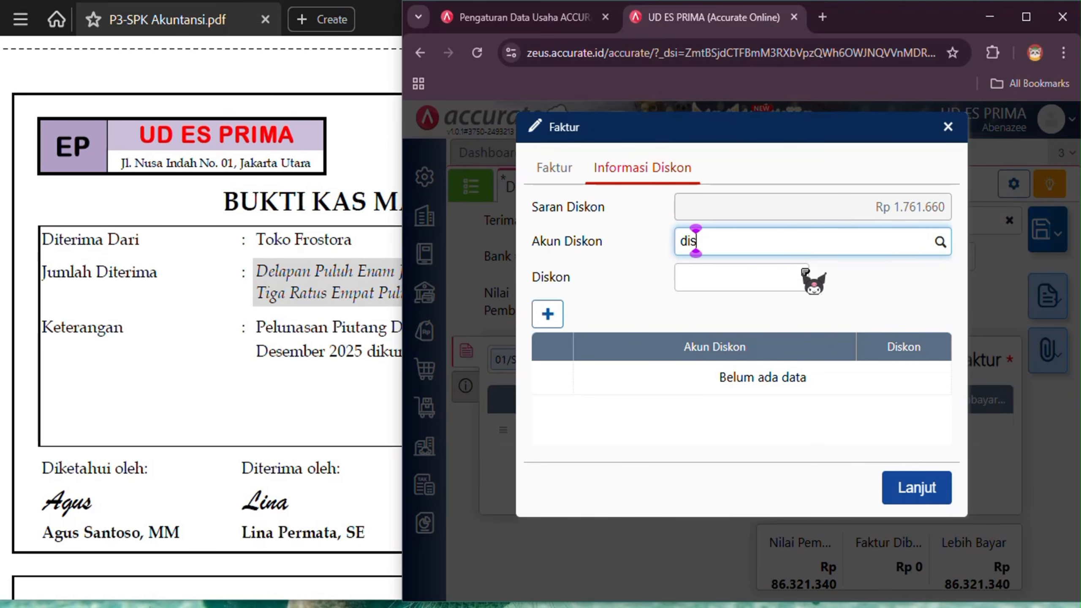
pyautogui.write('s')
pyautogui.click(777, 392)
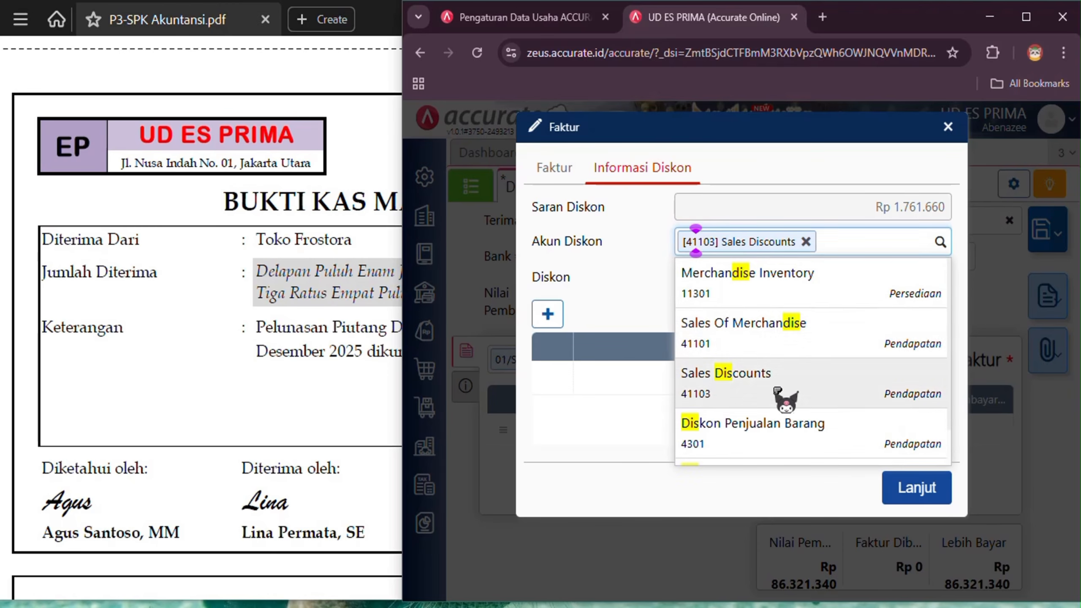
pyautogui.click(740, 277)
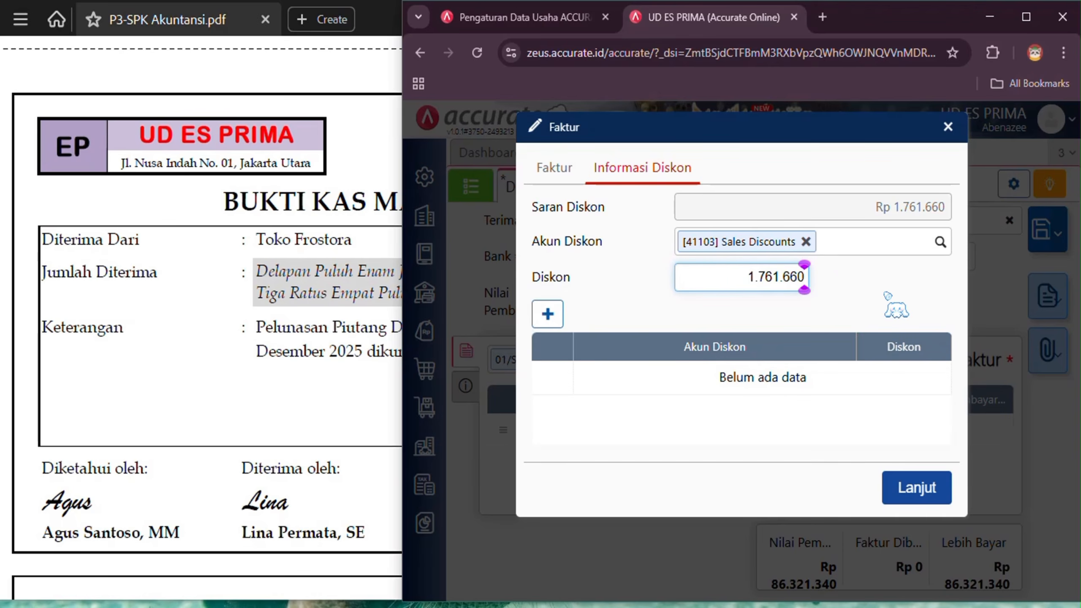
pyautogui.click(548, 315)
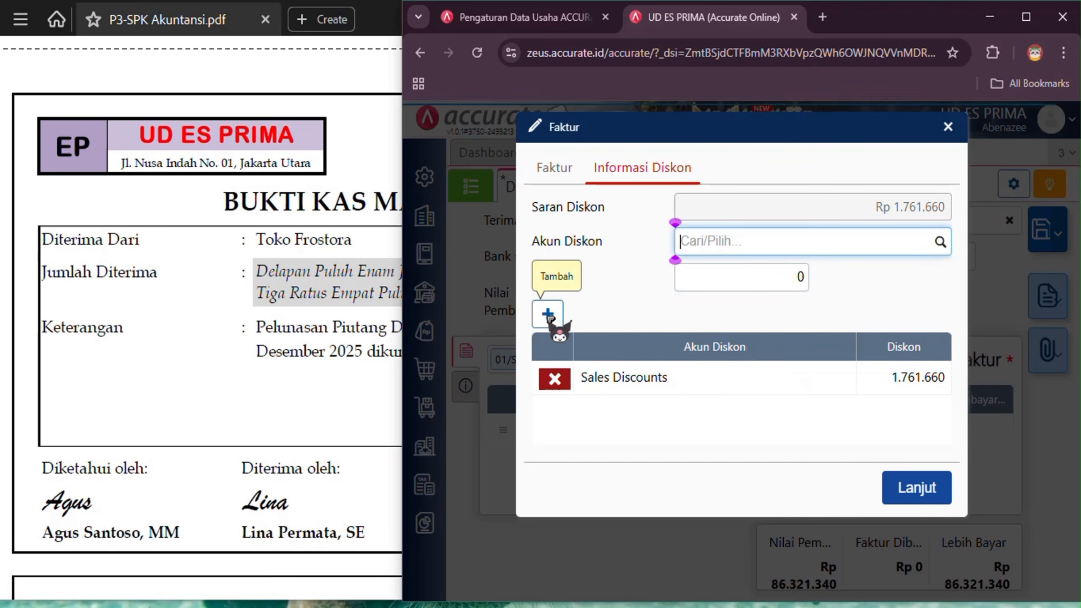
pyautogui.click(912, 487)
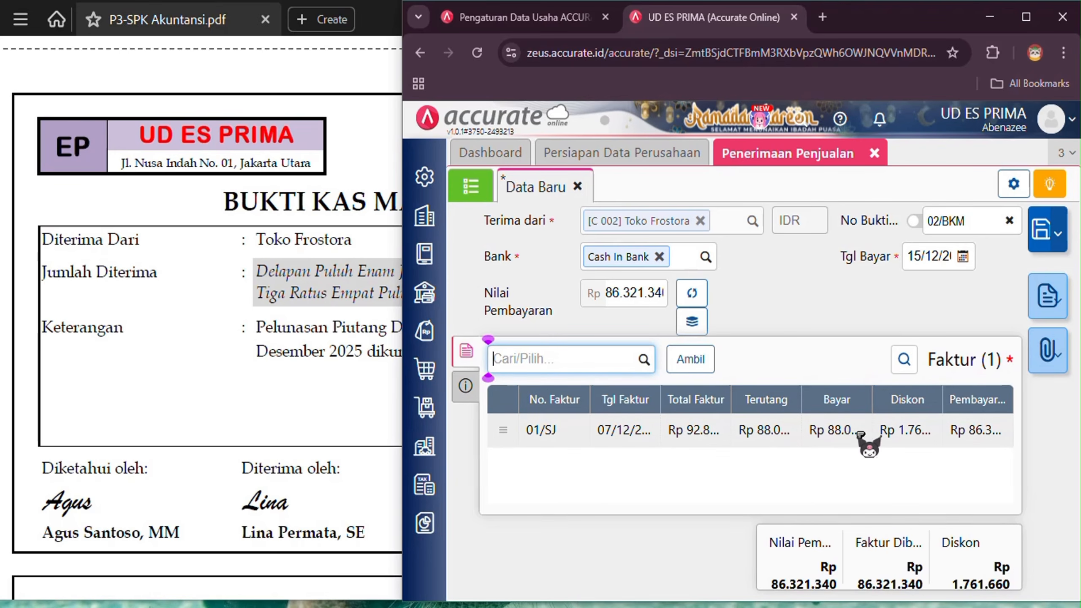
# Enter "Pelunasan piutang dagang" as the receipt's description and save the receipt.
pyautogui.click(466, 386)
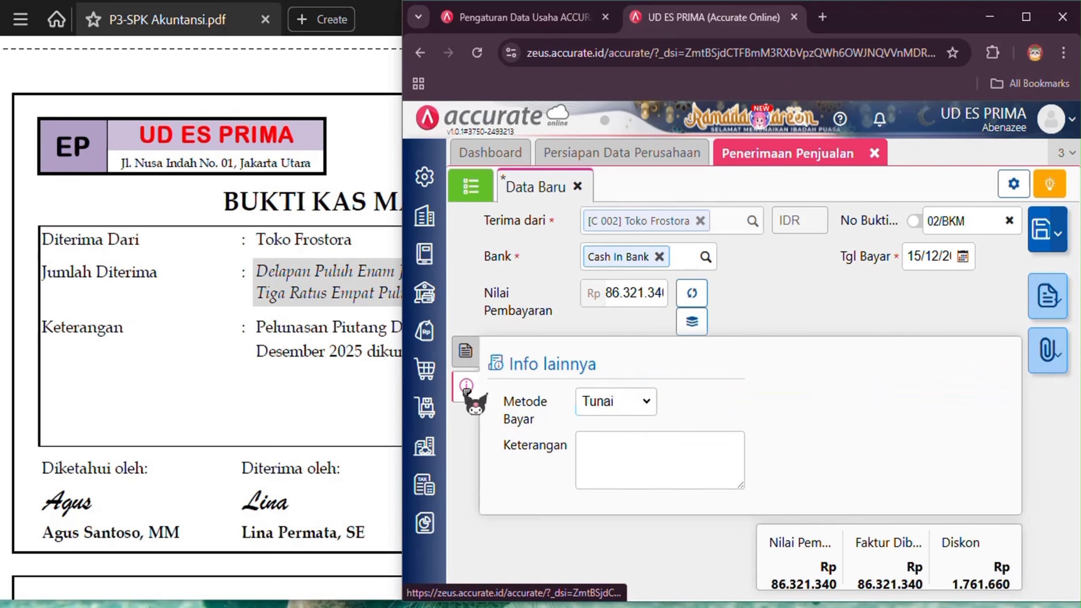
pyautogui.click(689, 462)
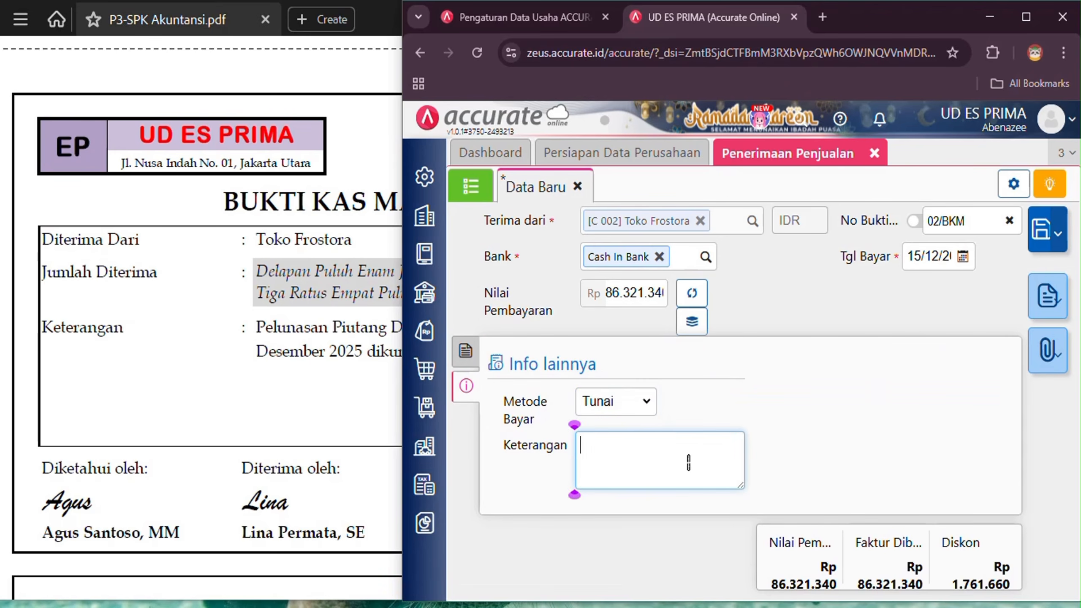
pyautogui.write('Peluna')
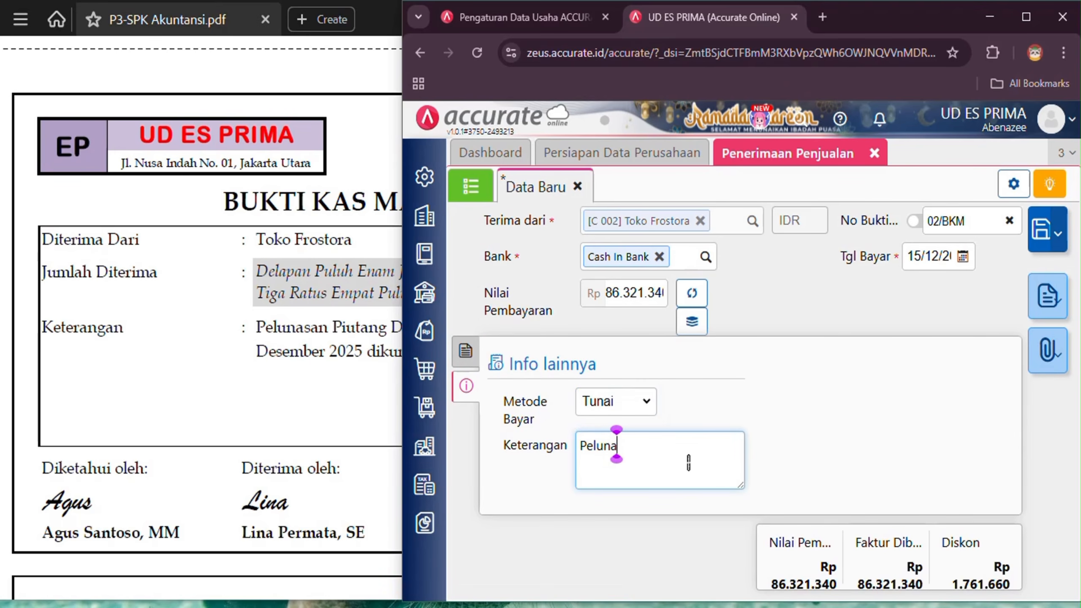
pyautogui.write('san pi')
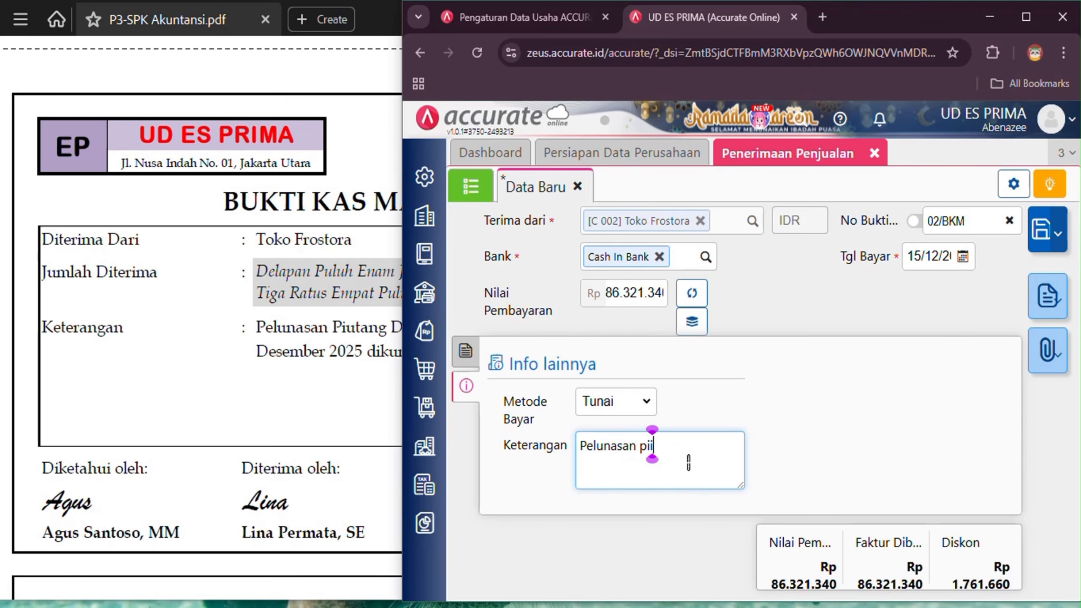
pyautogui.write('utang dagang')
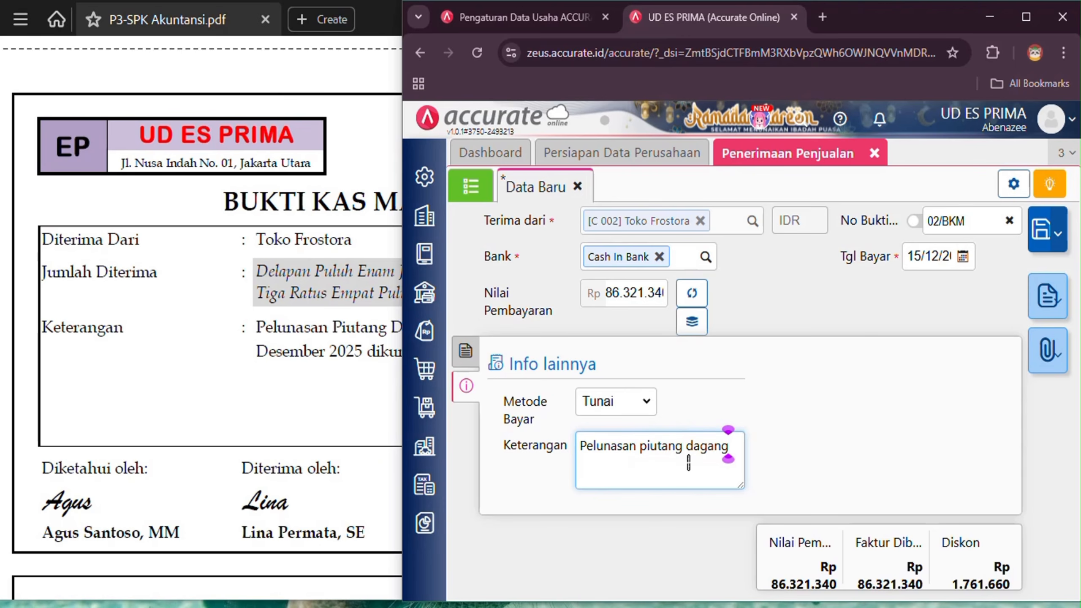
pyautogui.click(1041, 230)
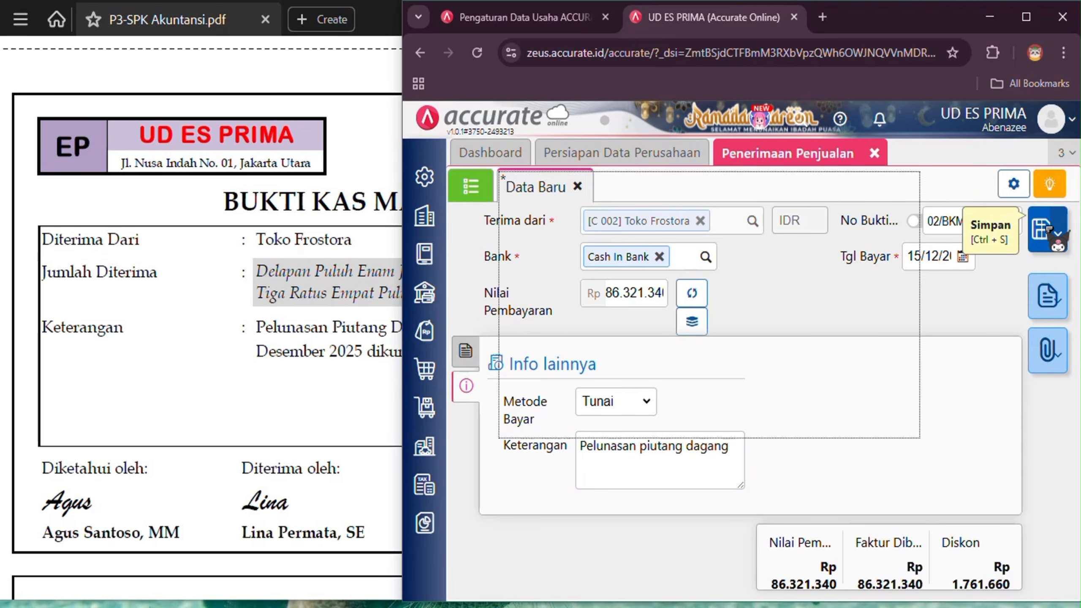
# Reopen receipt 02/BKM, check its journal details against the cash receipt voucher, and close the sales receipts.
pyautogui.click(470, 190)
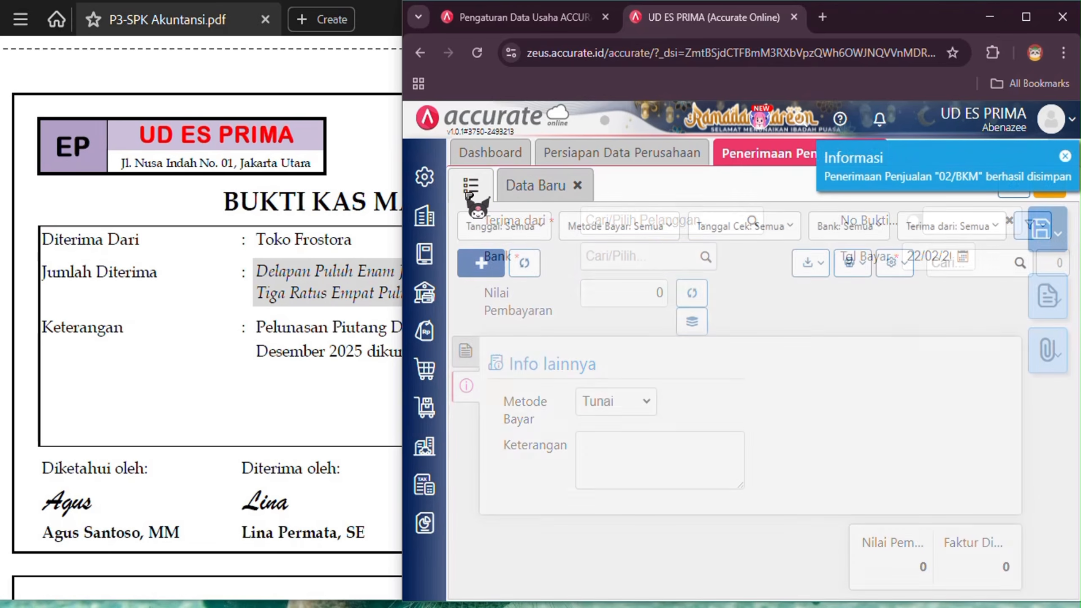
pyautogui.click(708, 335)
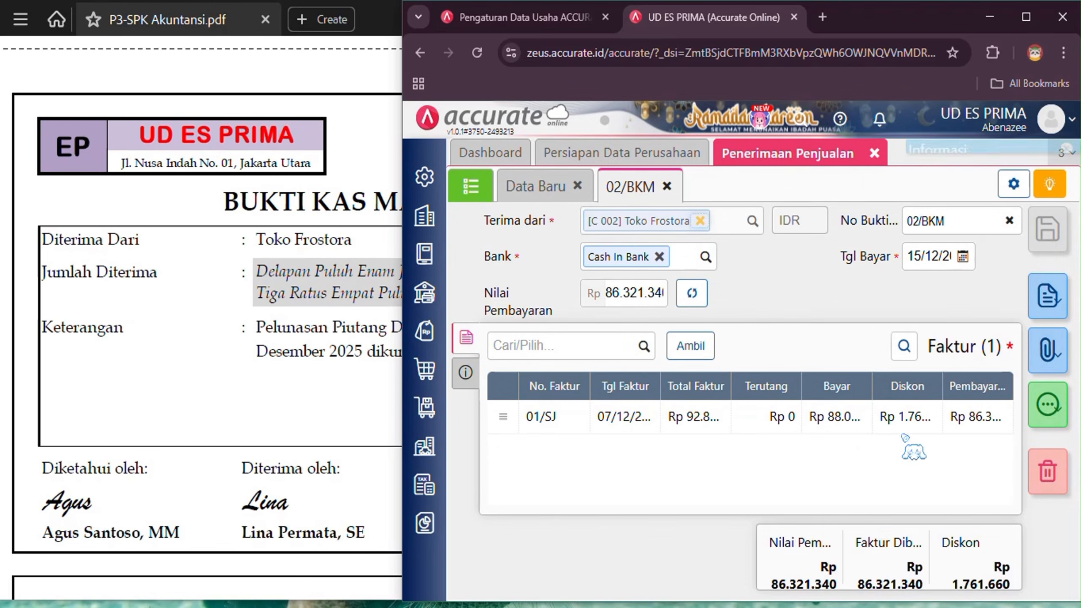
pyautogui.click(1048, 404)
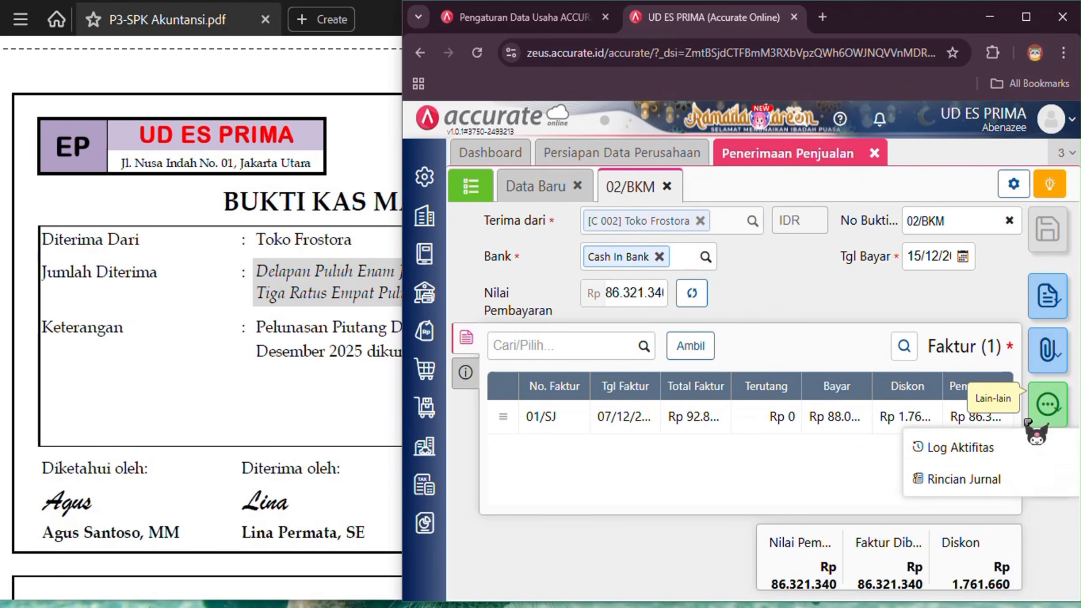
pyautogui.click(997, 479)
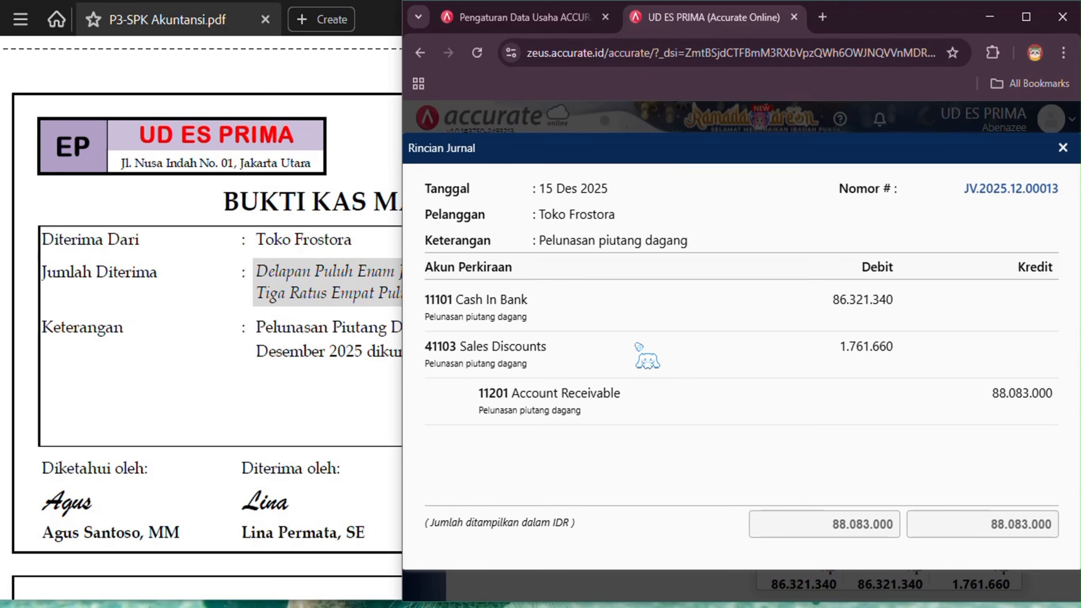
pyautogui.click(323, 391)
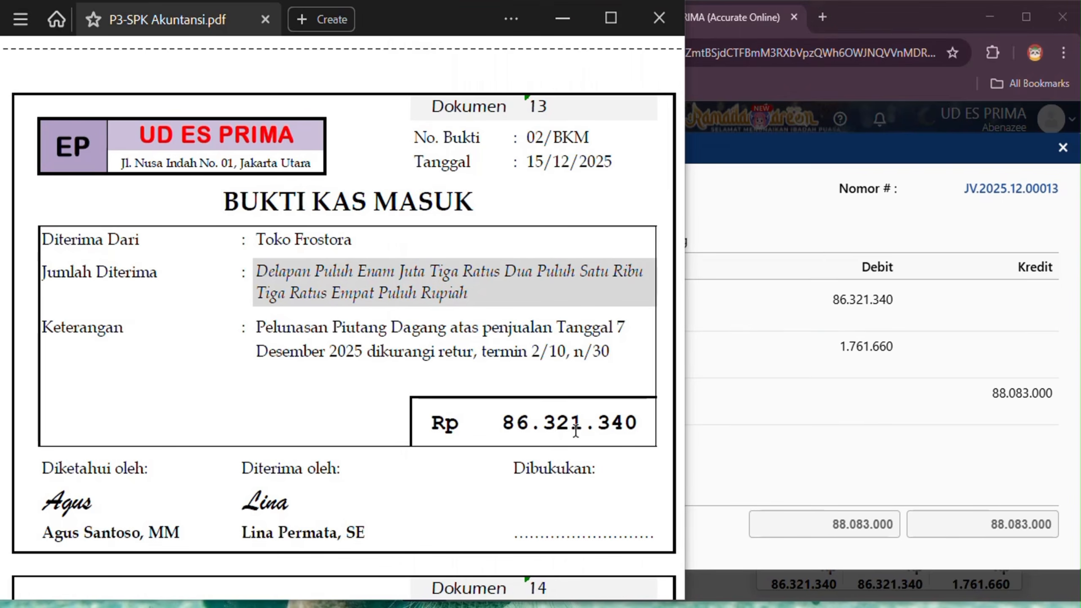
pyautogui.click(743, 377)
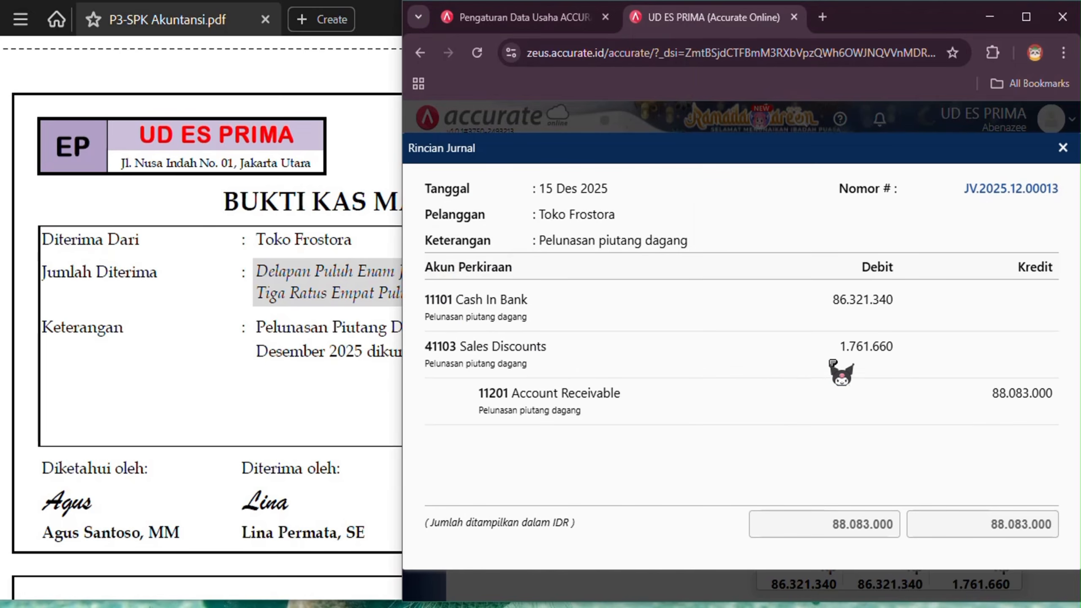
pyautogui.click(360, 387)
pyautogui.click(803, 412)
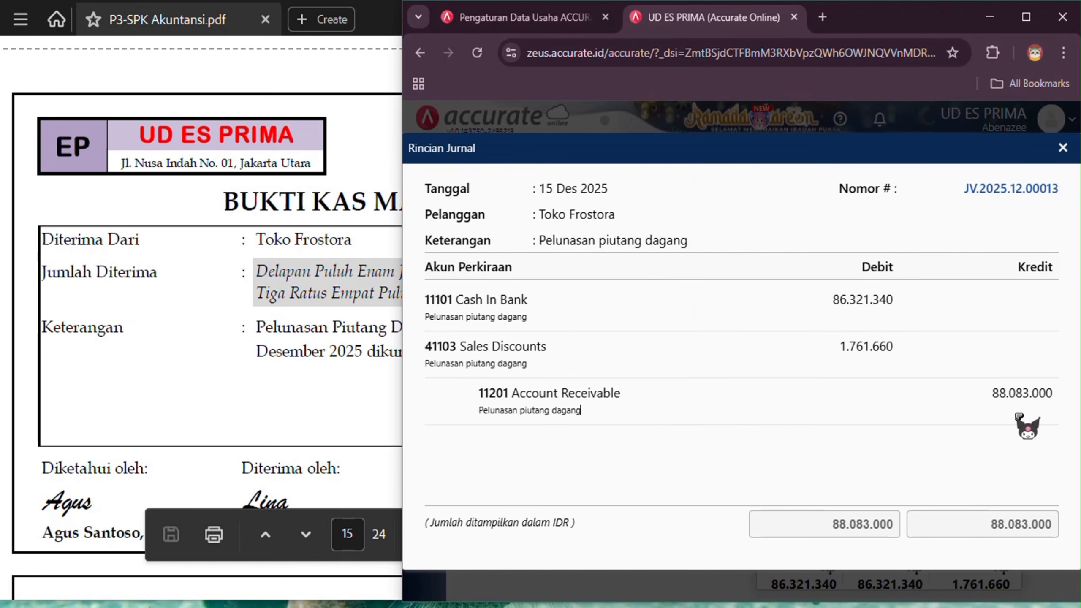
pyautogui.click(1063, 148)
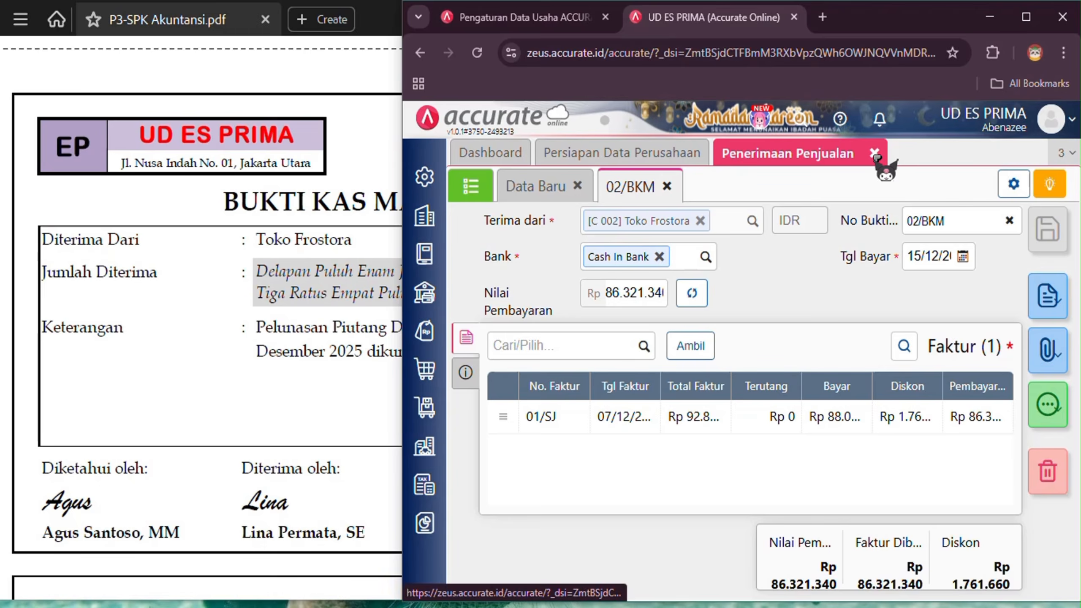
pyautogui.click(874, 154)
# Bring up petty cash voucher 03/VKK in the PDF and start a new cash payment from the Petty Cash account.
pyautogui.click(370, 147)
pyautogui.scroll(-10, 366, 149)
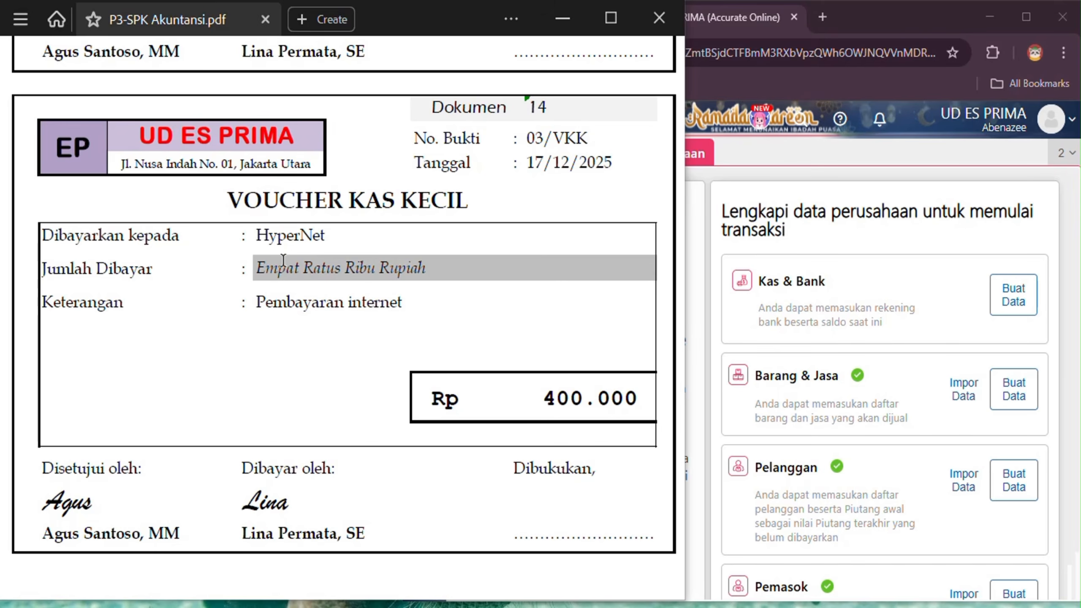
pyautogui.click(850, 171)
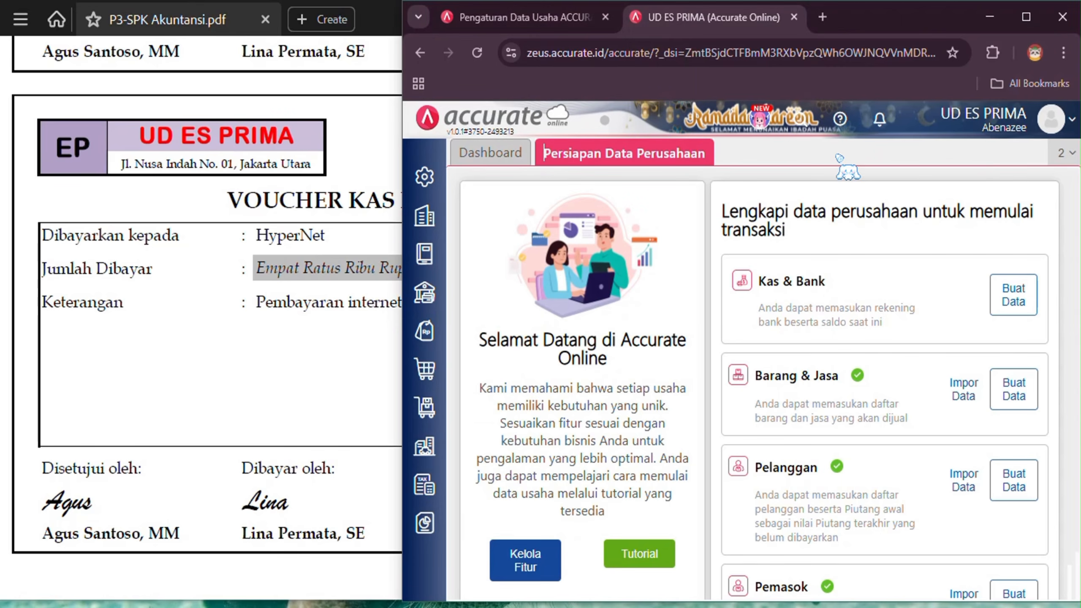
pyautogui.click(426, 299)
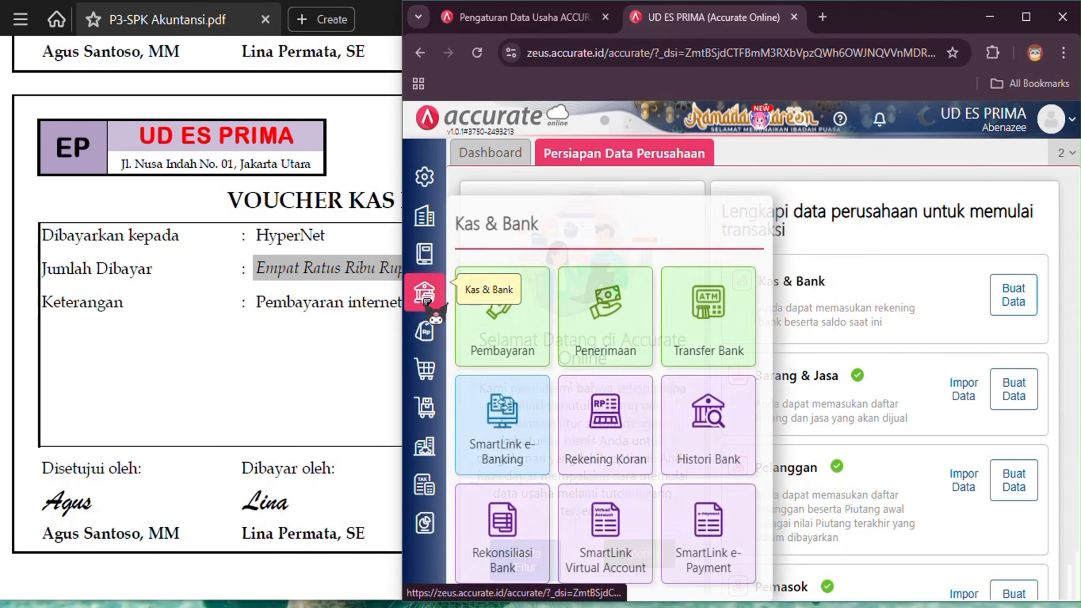
pyautogui.click(529, 314)
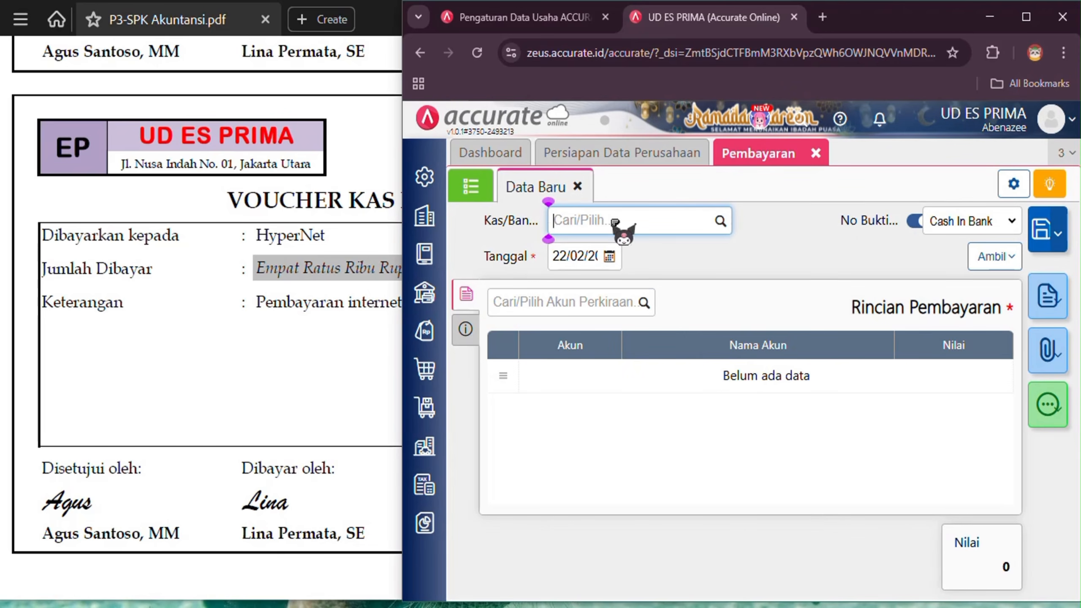
pyautogui.click(721, 221)
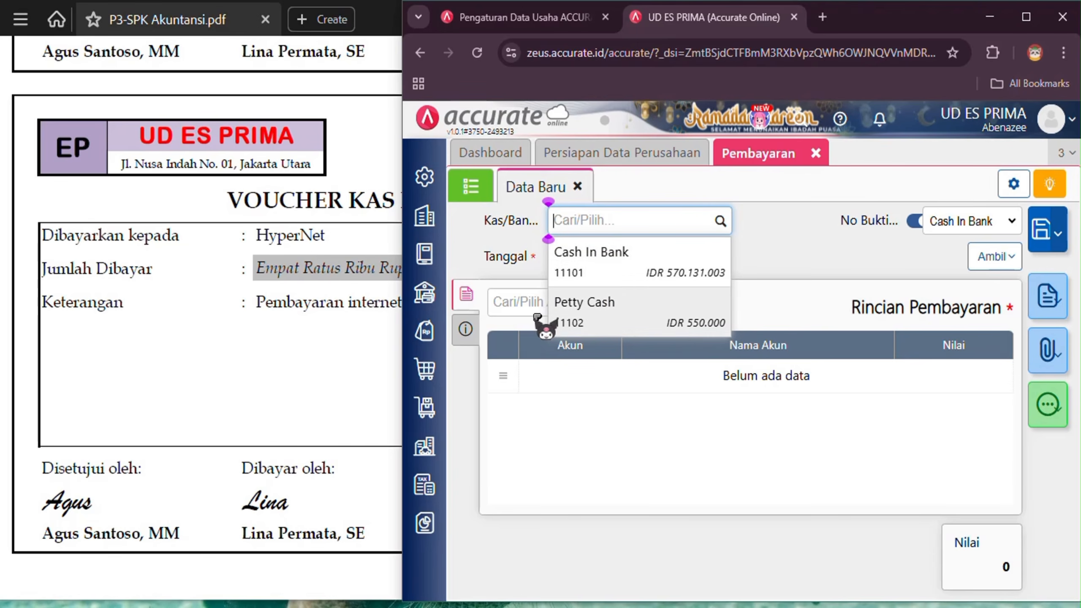
pyautogui.click(611, 310)
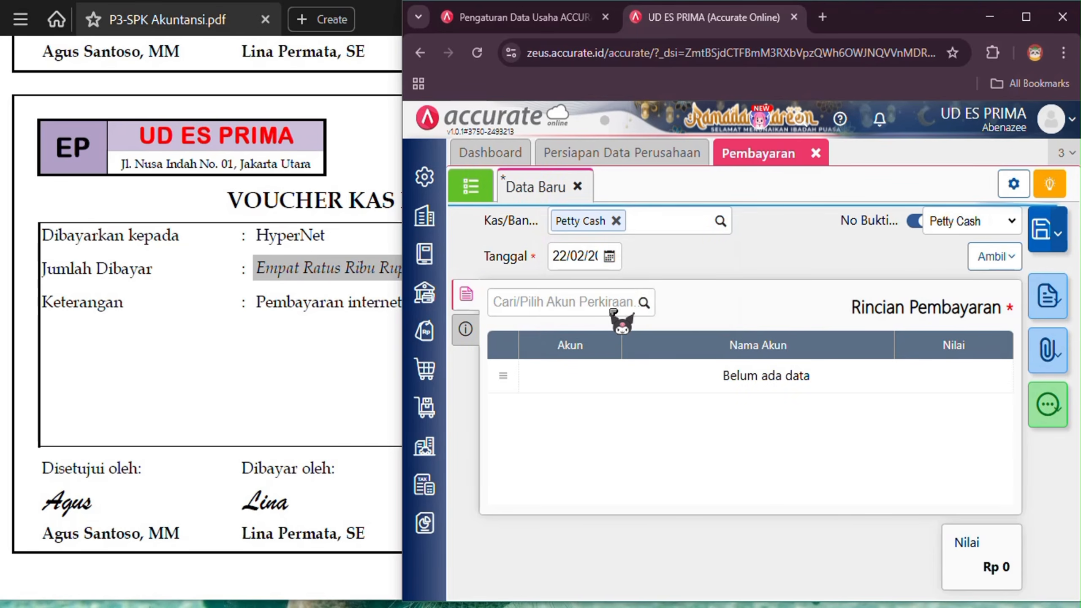
# Set the payment's date to 17/12/2025, following petty cash voucher 03/VKK in the PDF.
pyautogui.click(327, 346)
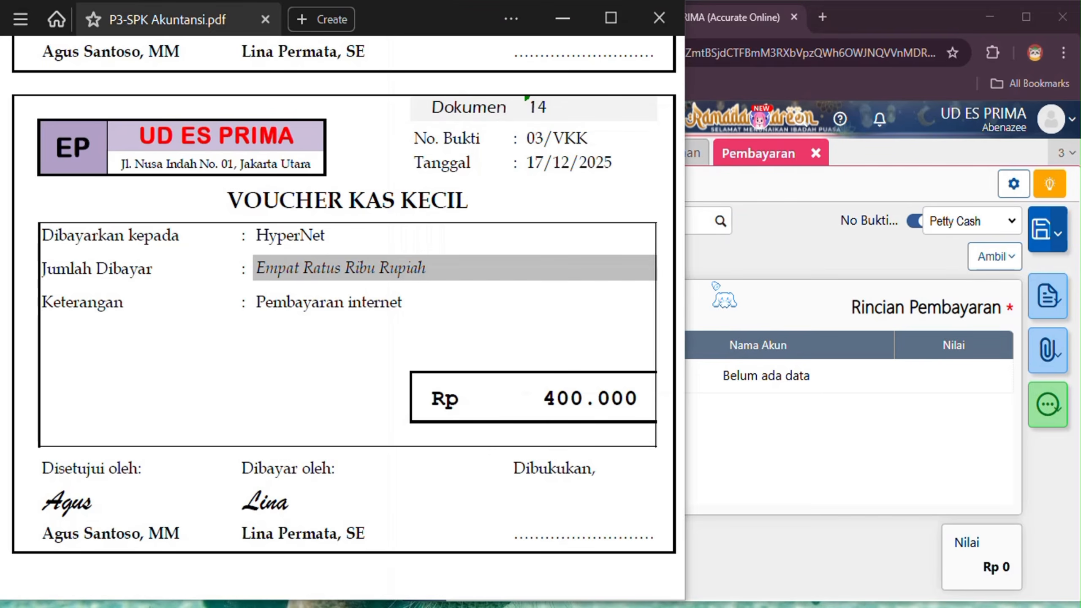
pyautogui.click(728, 274)
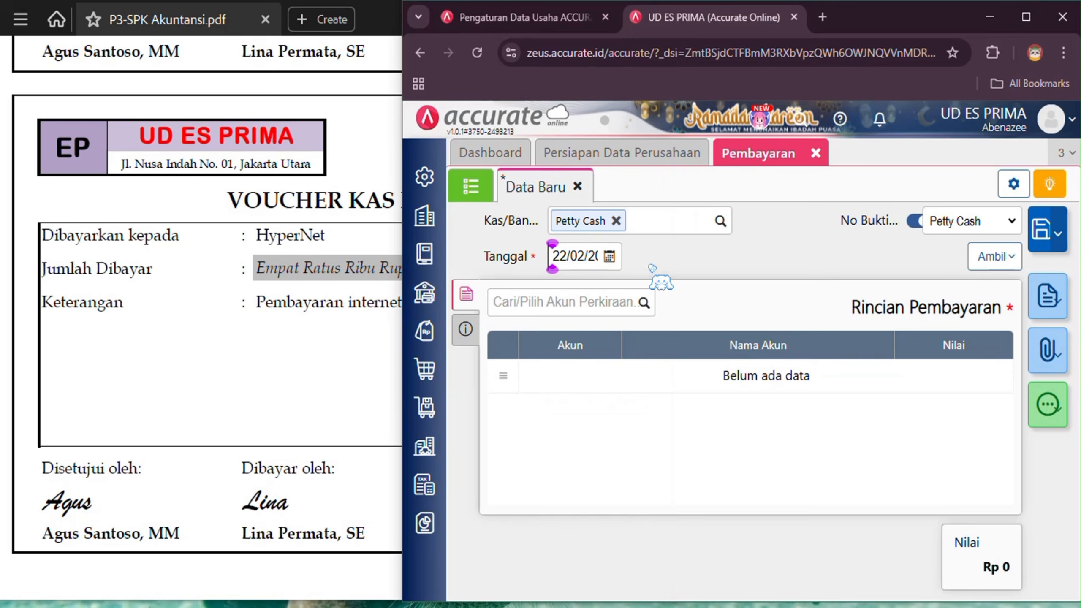
pyautogui.click(567, 258)
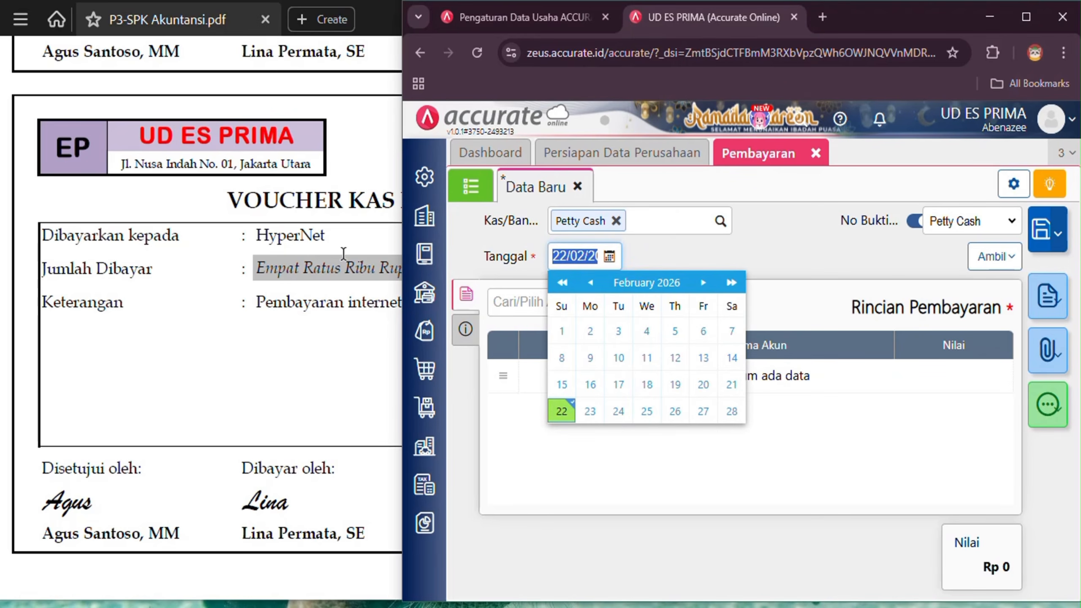
pyautogui.click(344, 302)
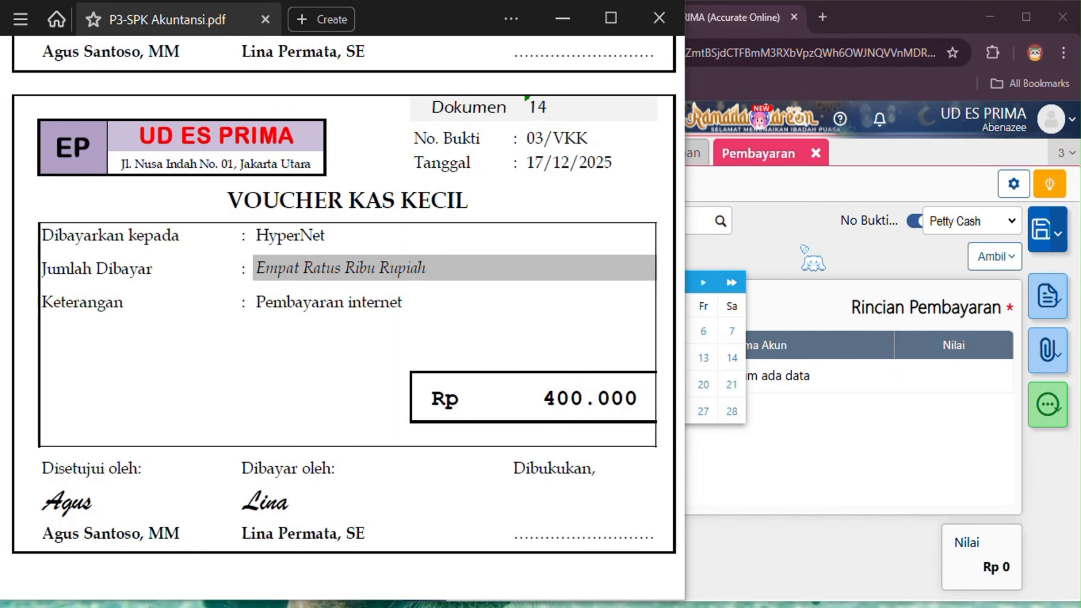
pyautogui.click(794, 255)
pyautogui.click(610, 257)
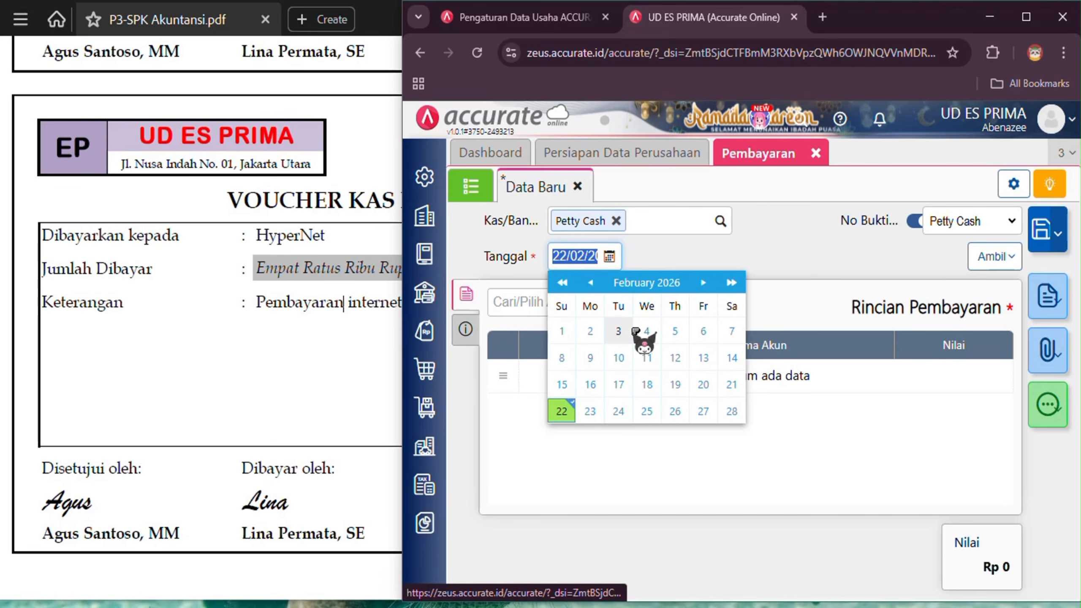
pyautogui.write('17/12/2')
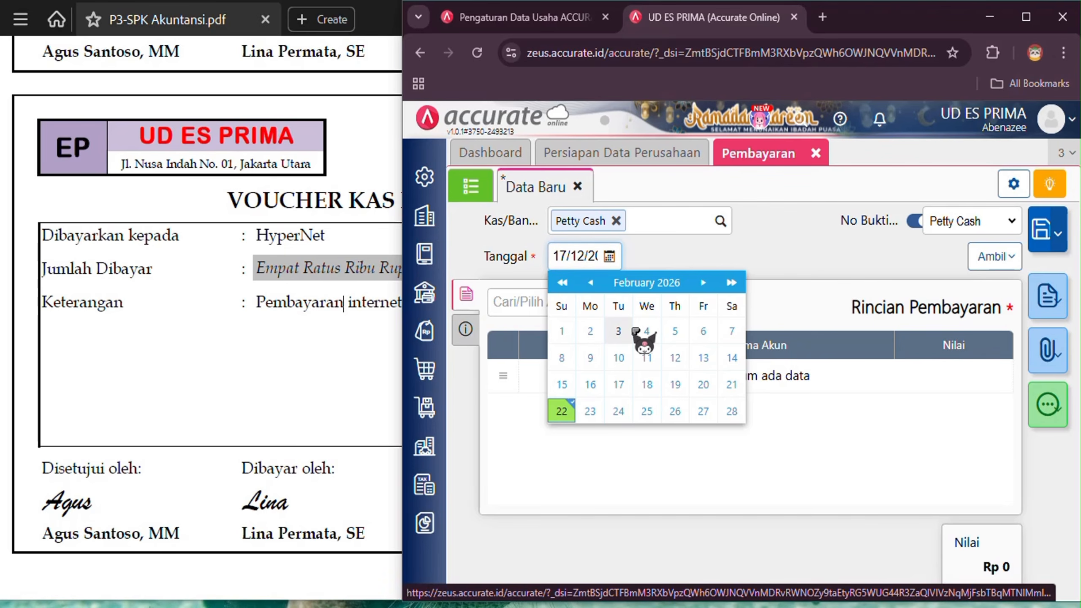
pyautogui.click(569, 256)
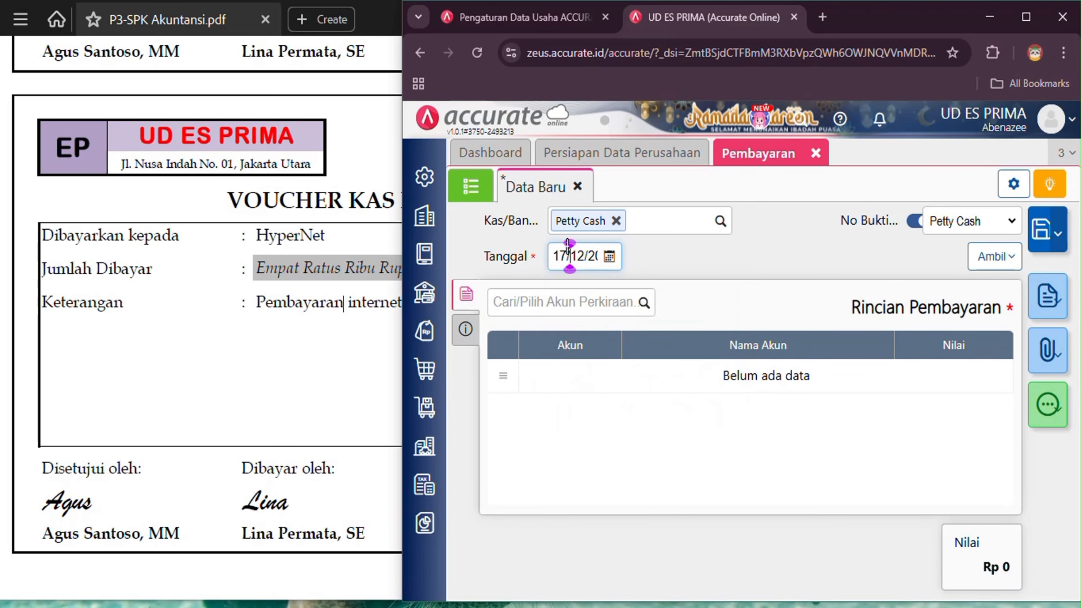
pyautogui.press('Right')
pyautogui.press('Right')
pyautogui.press('Right')
pyautogui.press('Right')
pyautogui.press('Right')
pyautogui.press('Right')
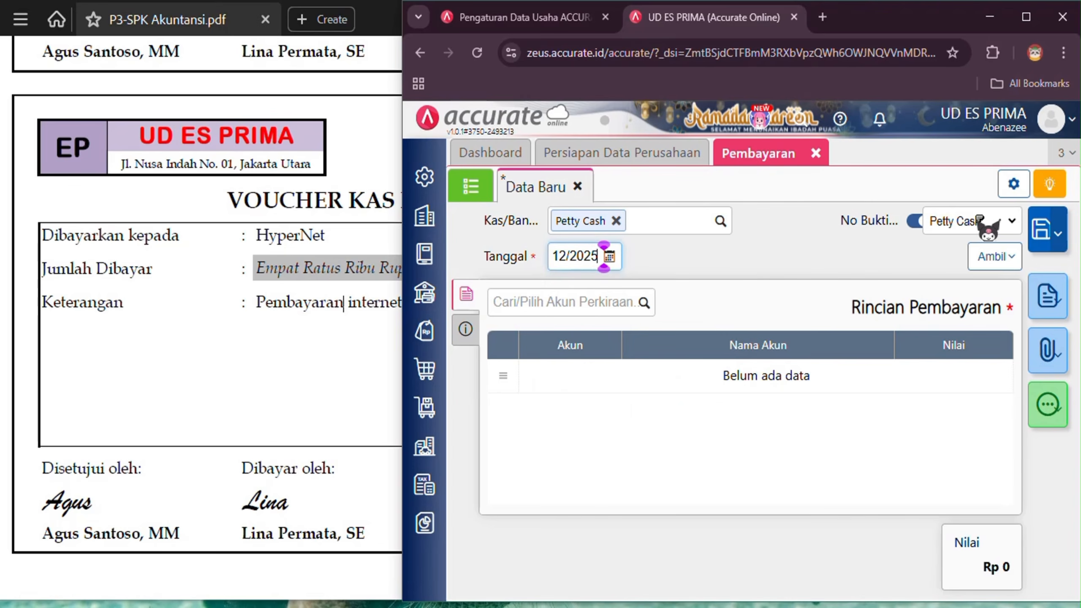
# Turn off automatic numbering for the payment and enter 03/VKK as its voucher number.
pyautogui.click(915, 220)
pyautogui.click(375, 149)
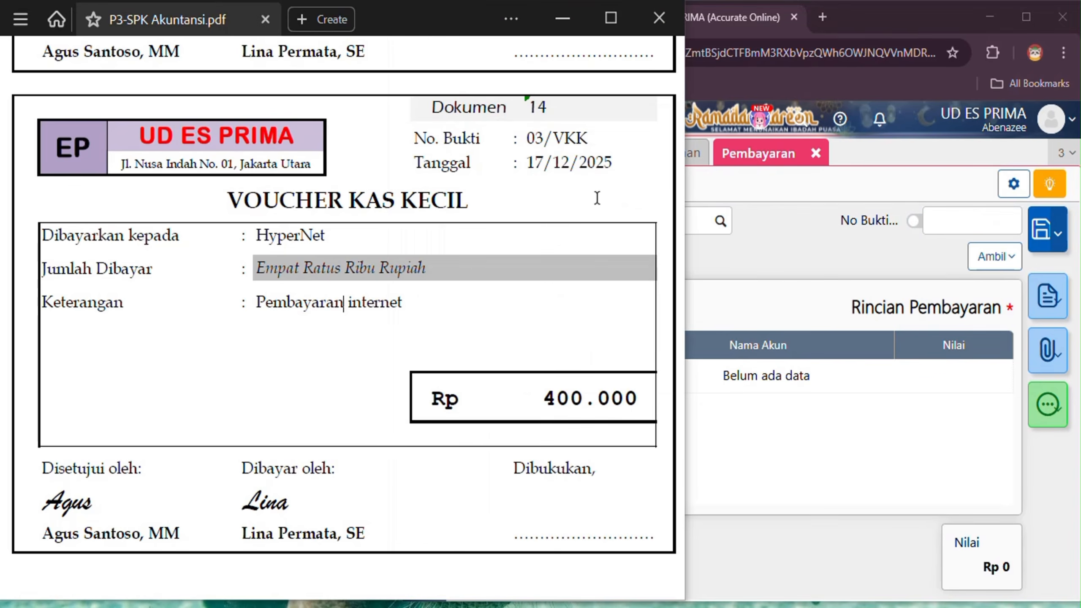
pyautogui.click(948, 221)
pyautogui.write('03/')
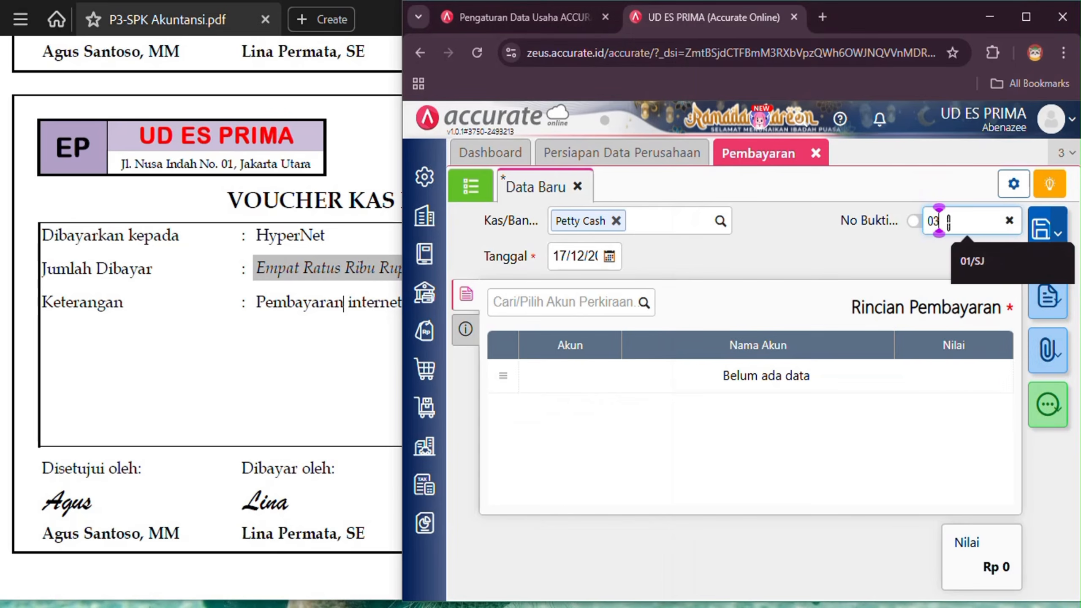
pyautogui.write('VKK')
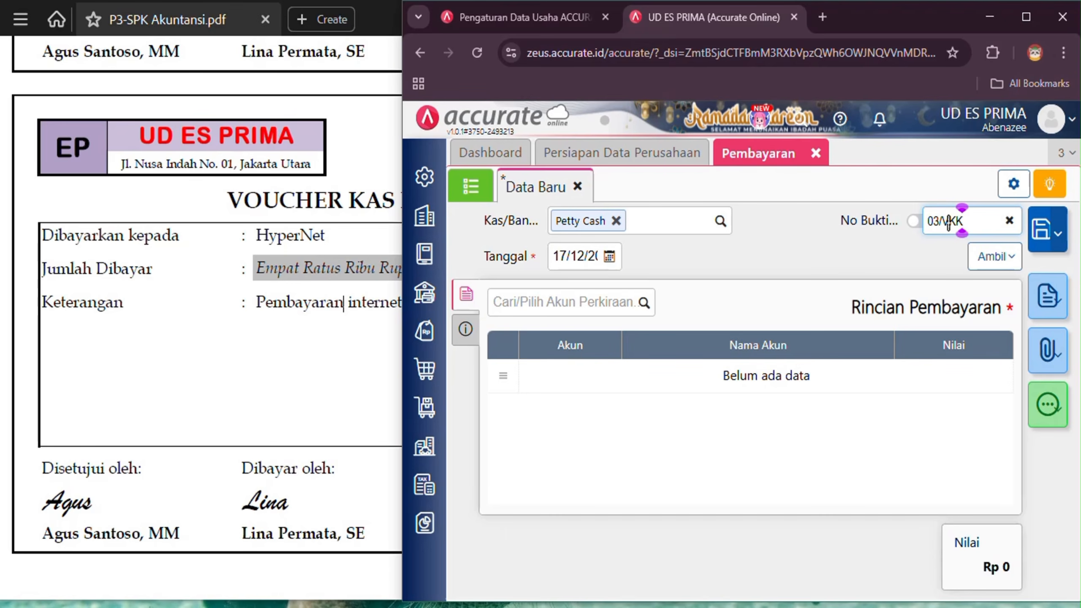
# Search the accounts for "inter" and choose Internet, Electricity & Water Expense (61101) for the payment details.
pyautogui.click(293, 354)
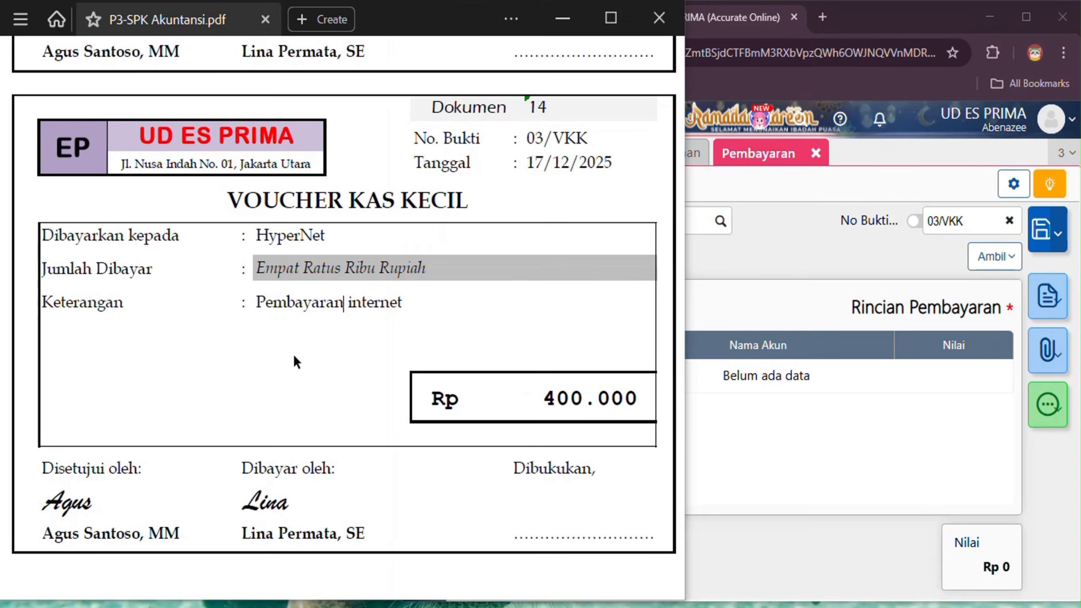
pyautogui.click(738, 301)
pyautogui.click(595, 303)
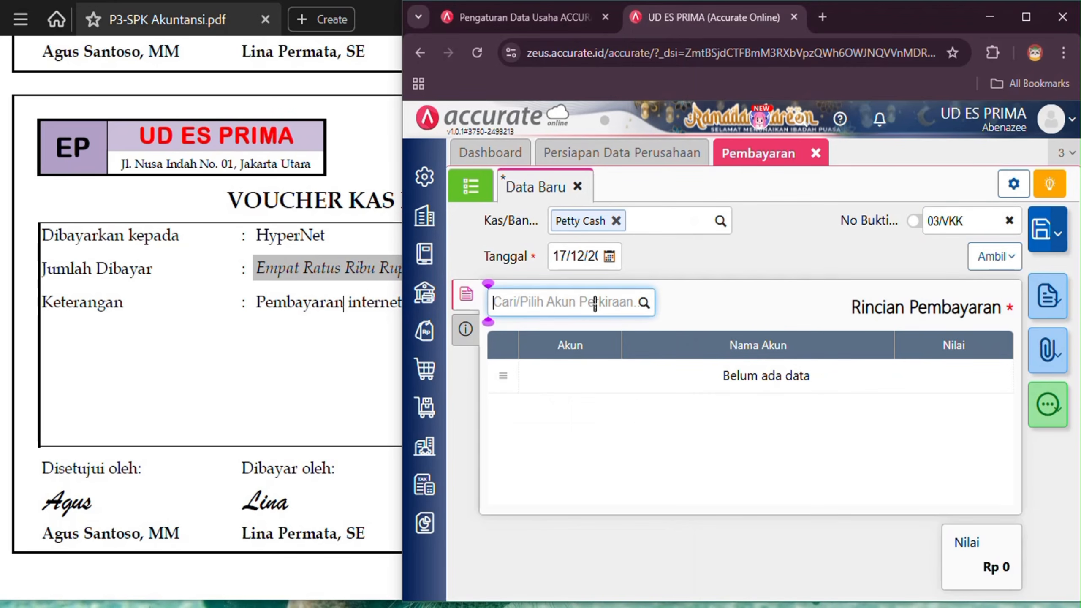
pyautogui.write('int')
pyautogui.write('e')
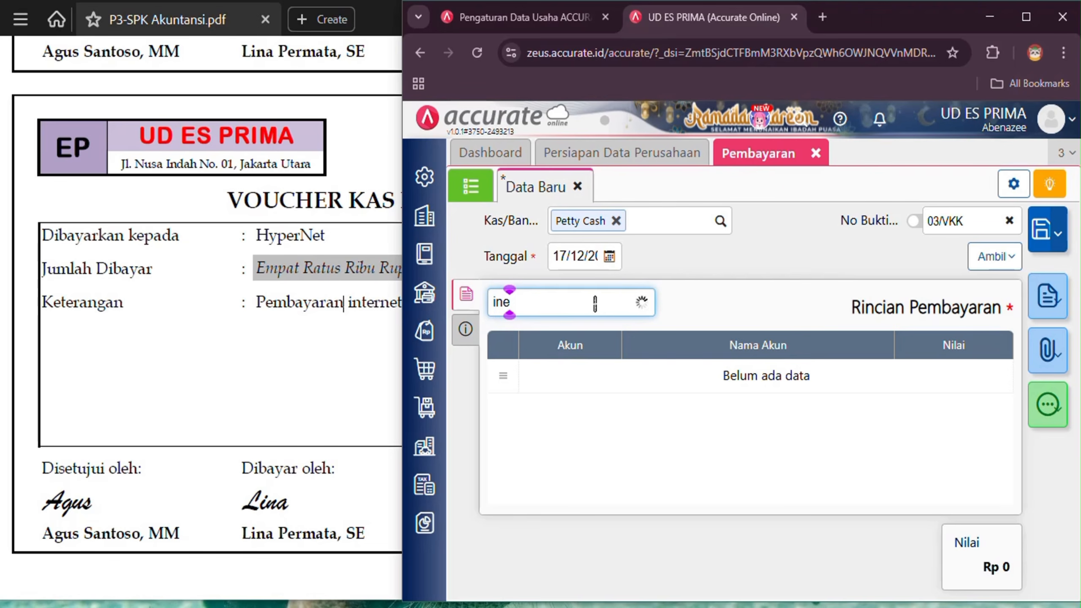
pyautogui.press('BackSpace')
pyautogui.write('ter')
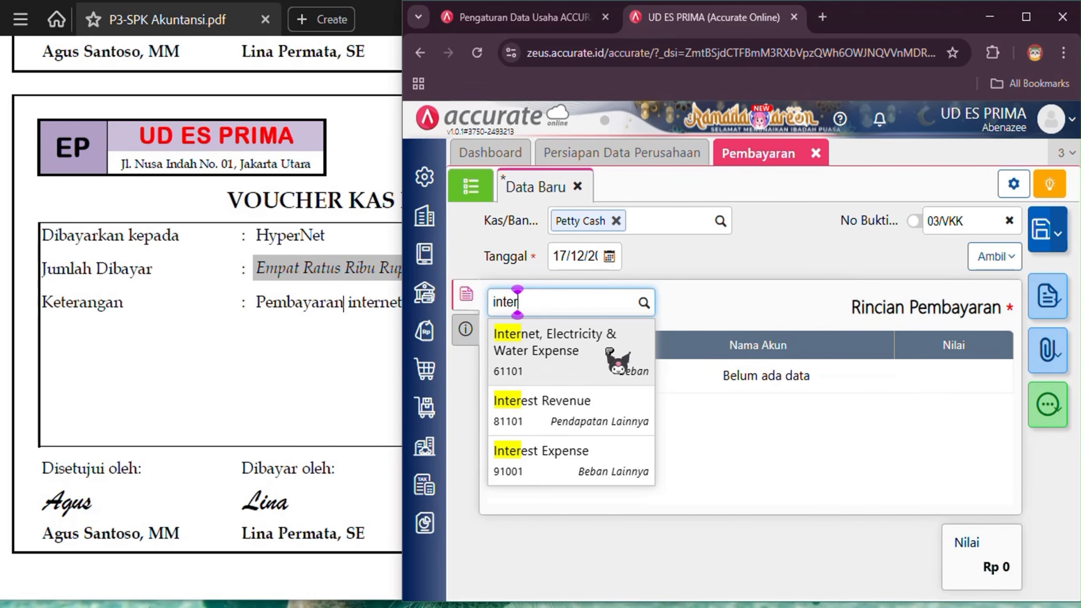
pyautogui.click(622, 357)
# Set the Internet, Electricity & Water Expense amount to Rp 400.000 and add the line to the payment.
pyautogui.click(756, 351)
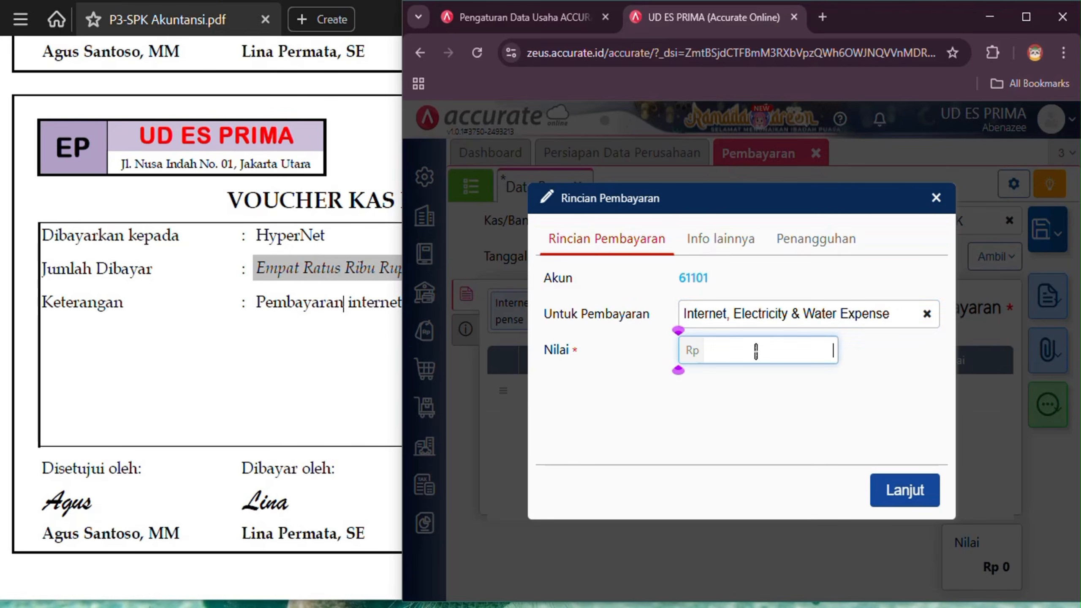
pyautogui.click(292, 348)
pyautogui.click(748, 360)
pyautogui.write('400.000')
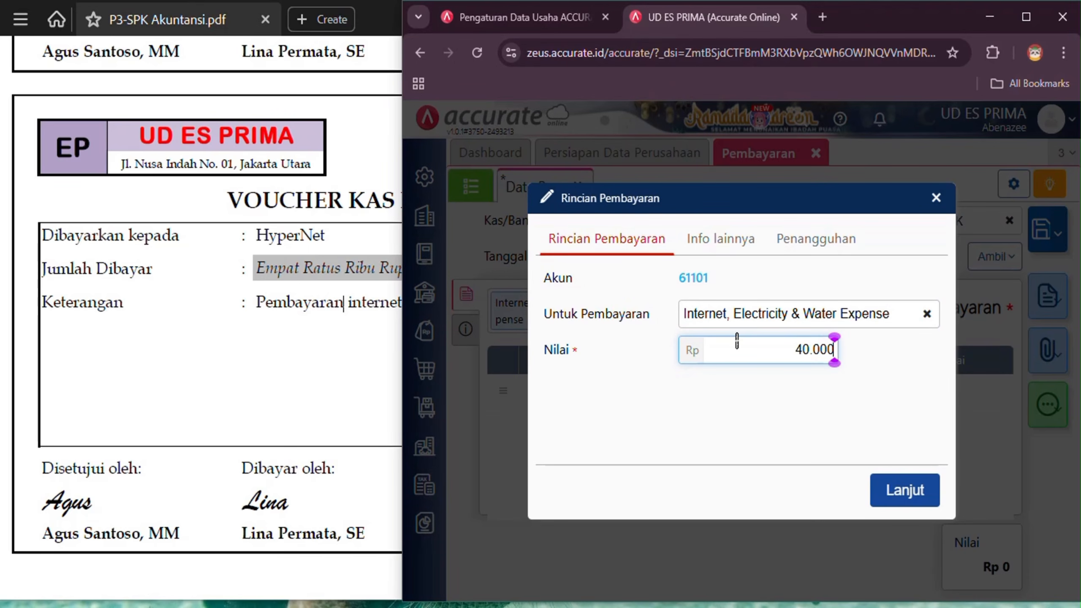
pyautogui.click(900, 497)
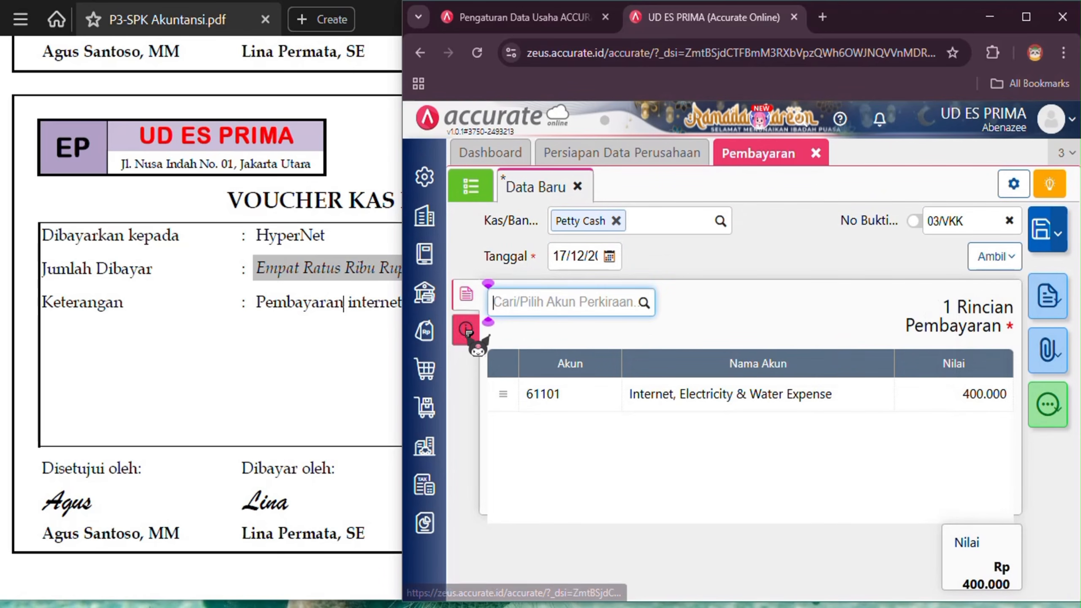
# Enter HyperNet as the payment's recipient and "Bayar internet" as its note, and save the payment.
pyautogui.click(466, 328)
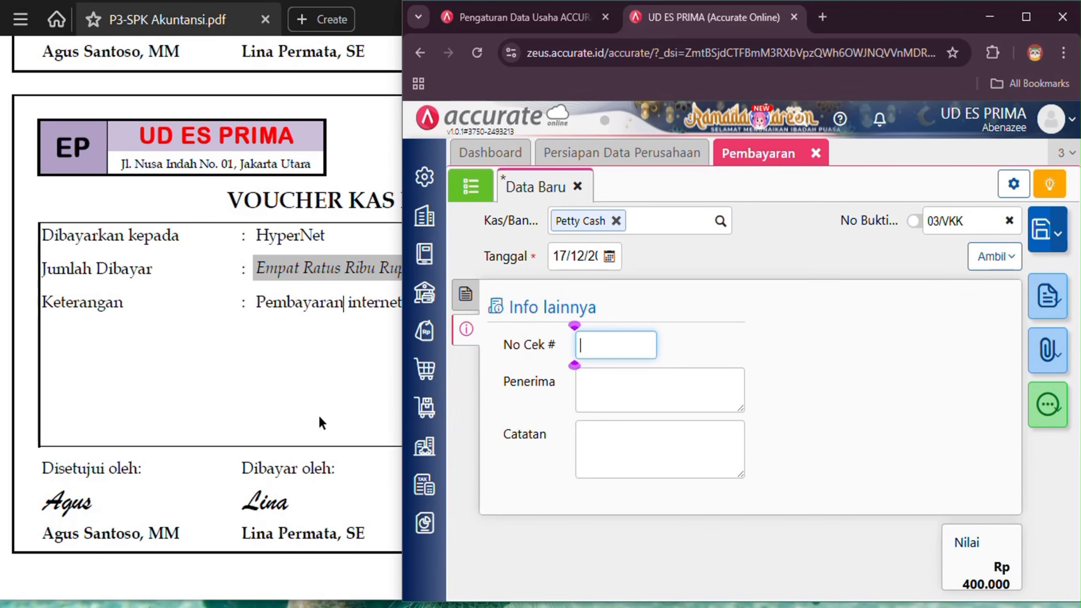
pyautogui.click(689, 395)
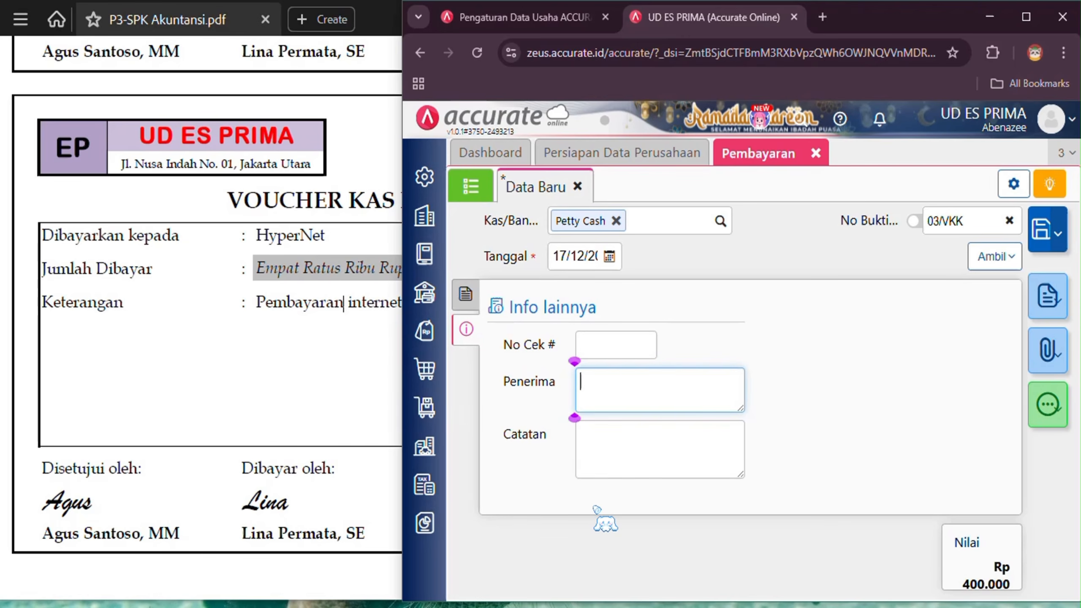
pyautogui.write('Hype')
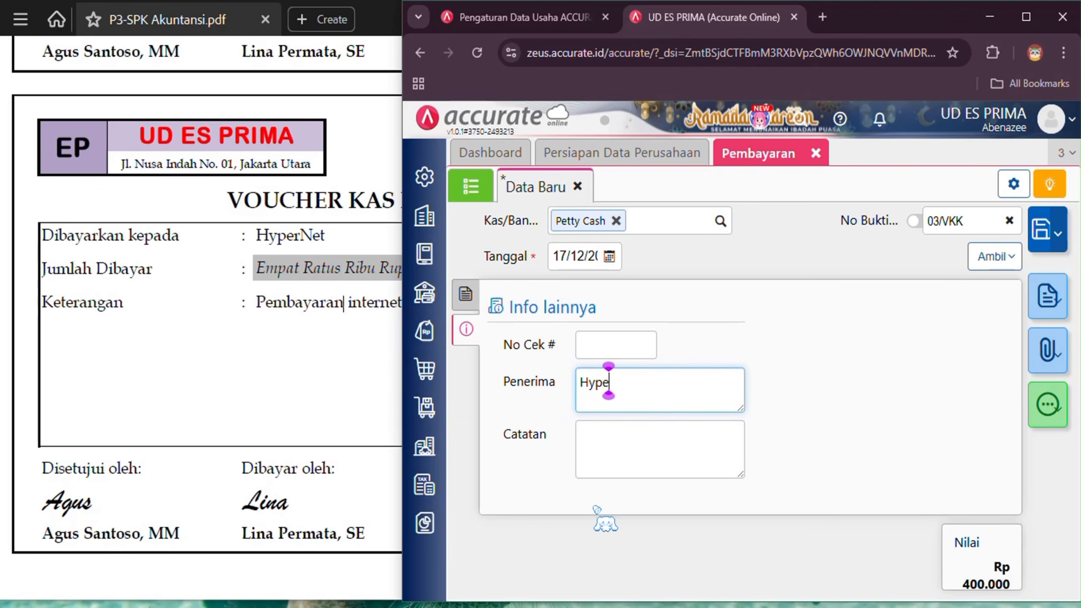
pyautogui.write('rNet')
pyautogui.click(631, 433)
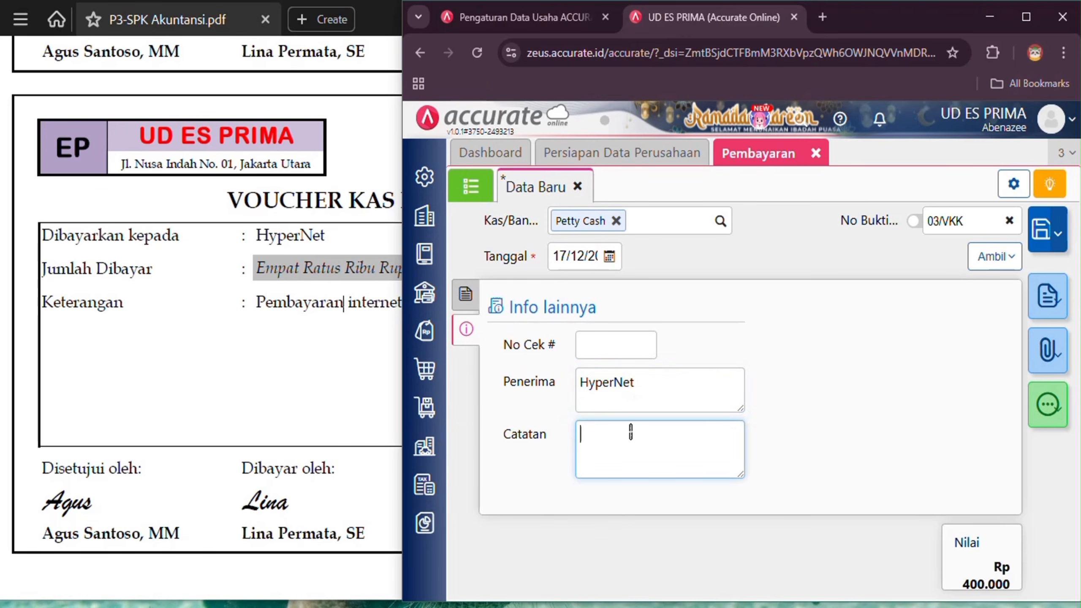
pyautogui.write('Bayar internet')
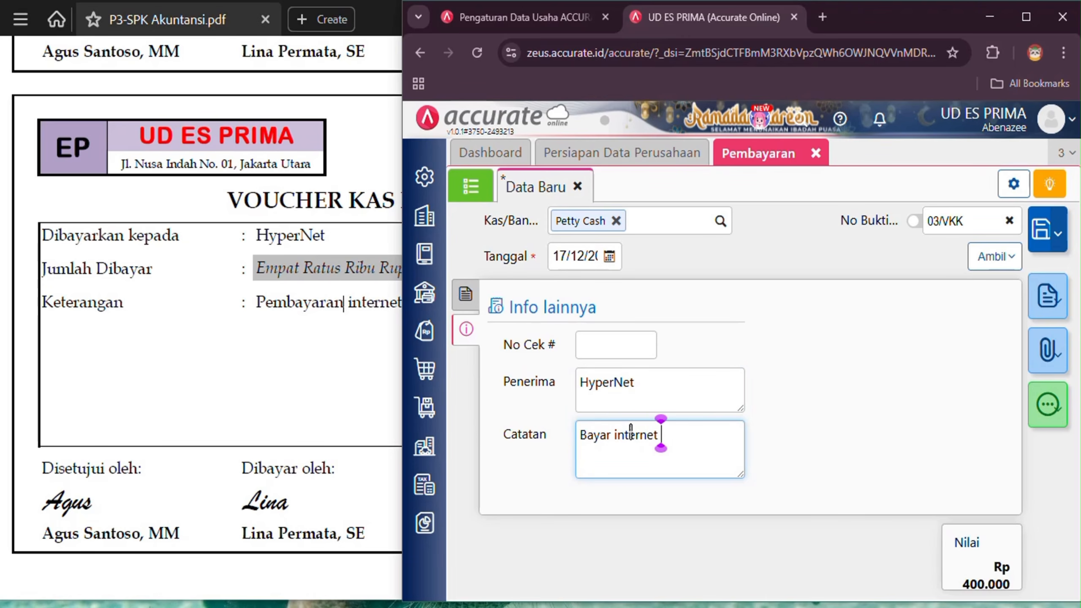
pyautogui.click(201, 335)
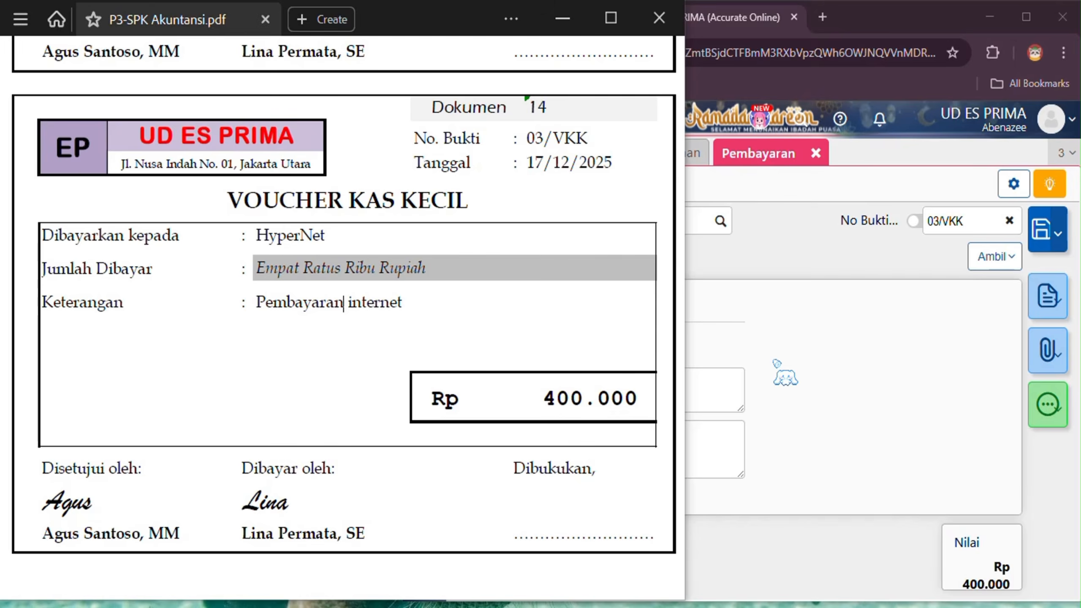
pyautogui.click(777, 362)
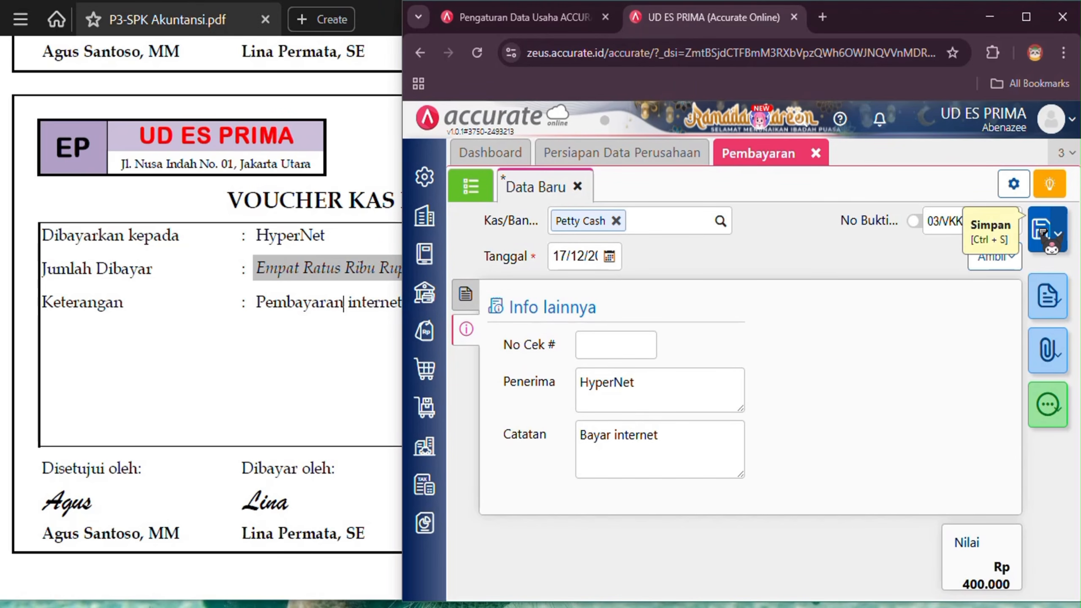
pyautogui.click(1042, 230)
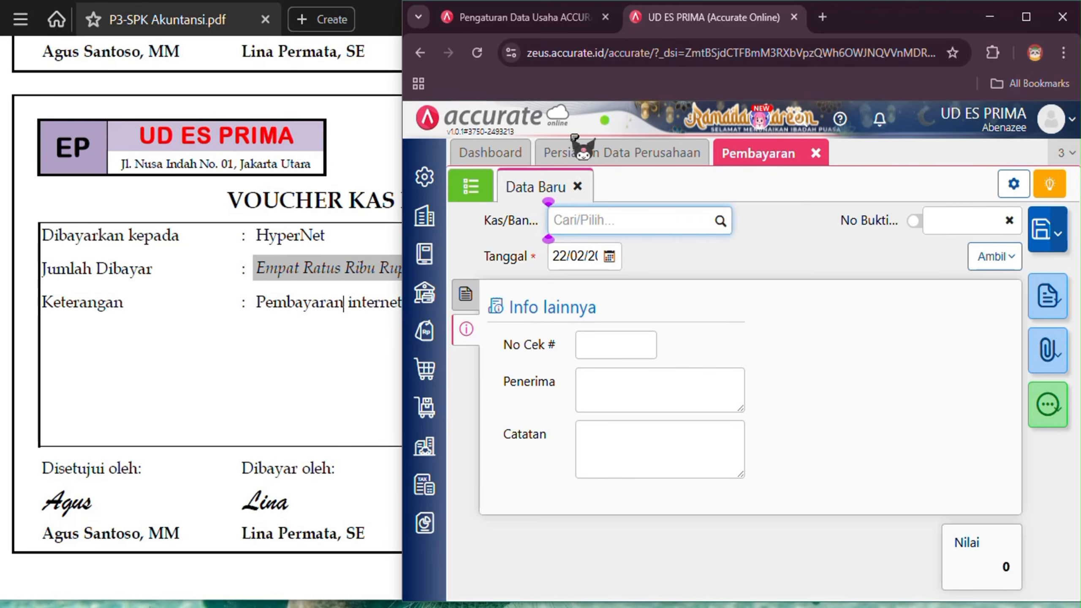
# Reopen payment 03/VKK from the payment list, check its journal details, and close the payments.
pyautogui.click(473, 184)
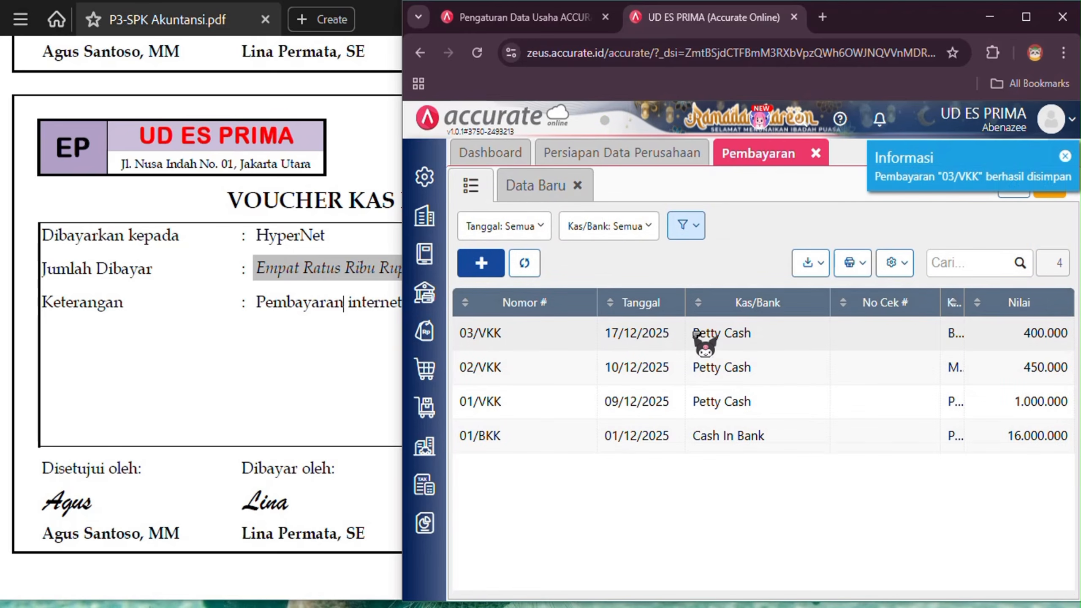
pyautogui.click(694, 334)
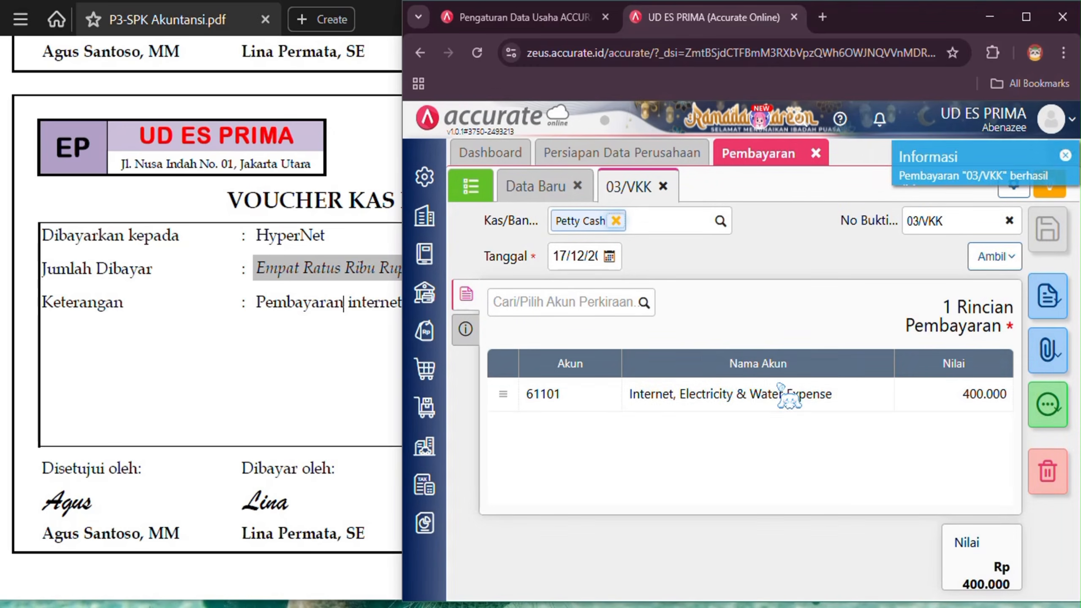
pyautogui.click(1049, 404)
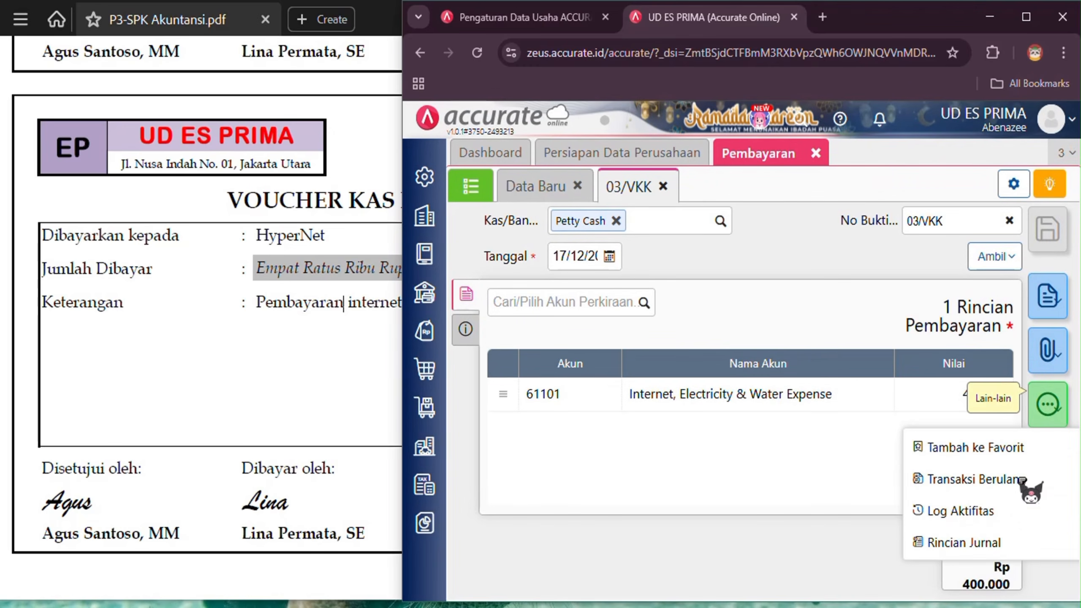
pyautogui.click(974, 543)
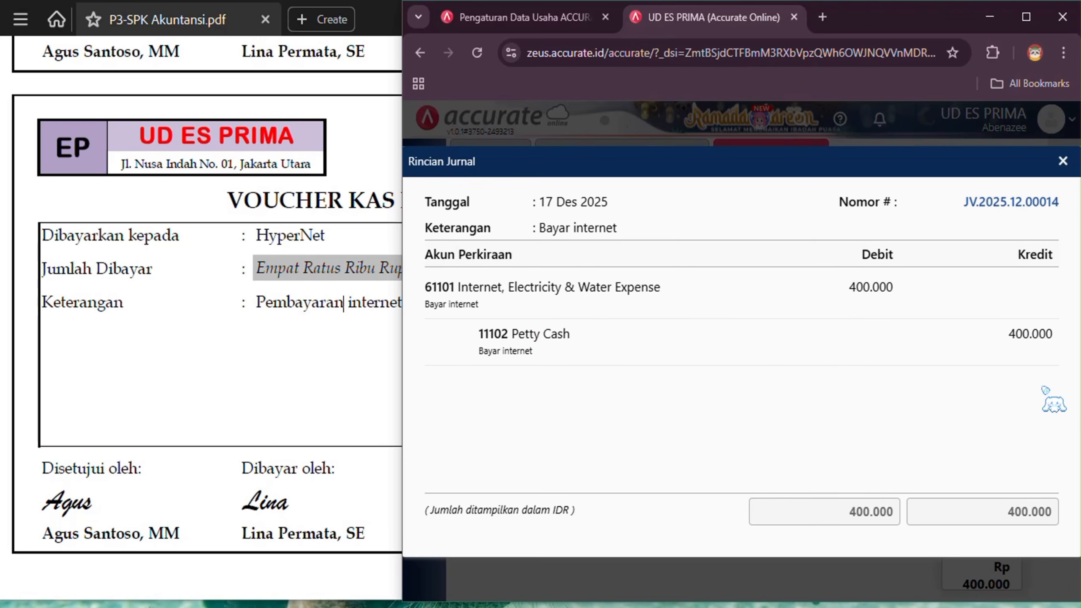
pyautogui.click(1064, 161)
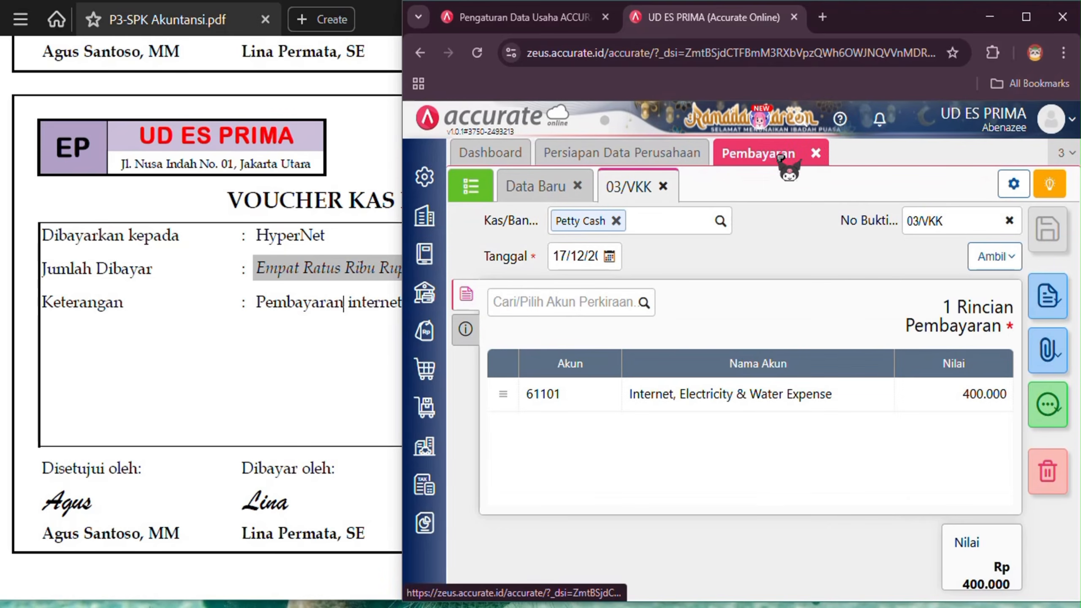
pyautogui.click(814, 153)
# Bring up cash disbursement voucher 04/BKK for PT DINGIN SEJUK in the PDF, read it, and return to Accurate Online.
pyautogui.click(369, 150)
pyautogui.scroll(5, 538, 234)
pyautogui.scroll(-8, 540, 235)
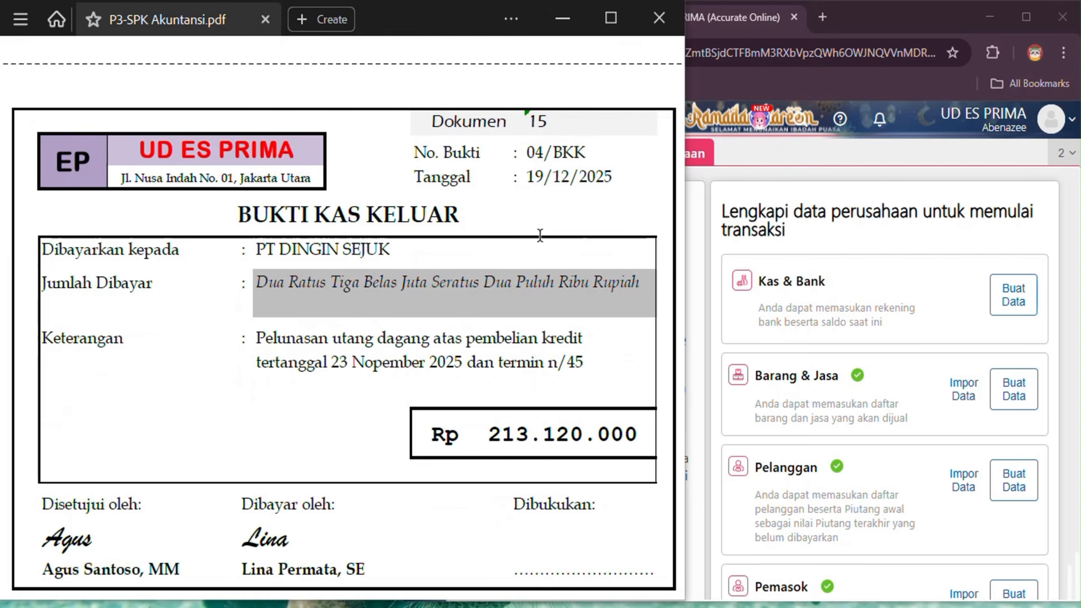
pyautogui.scroll(-1, 540, 239)
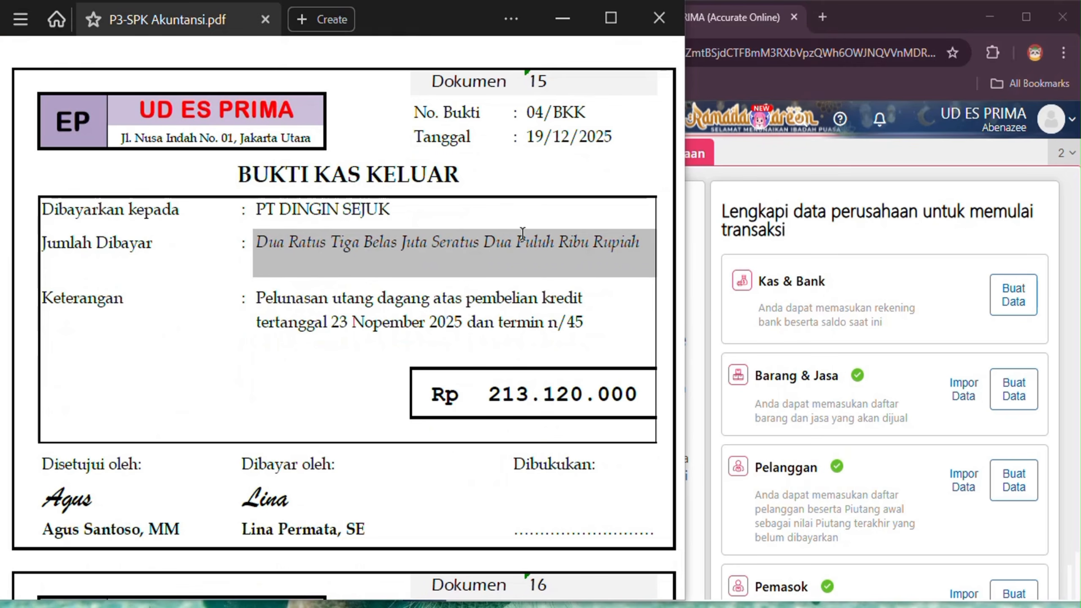
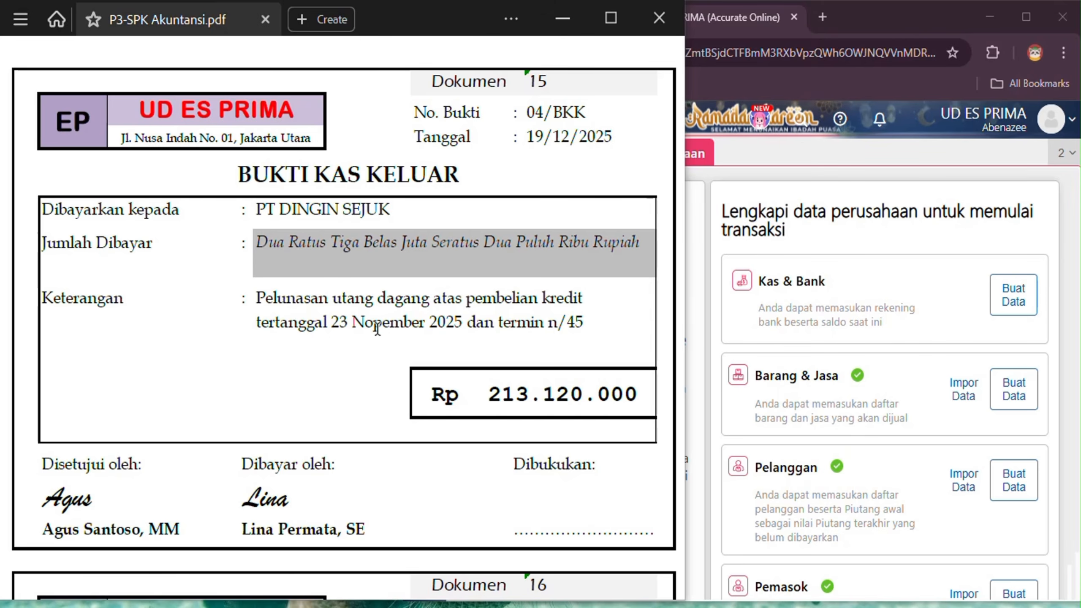
pyautogui.click(816, 154)
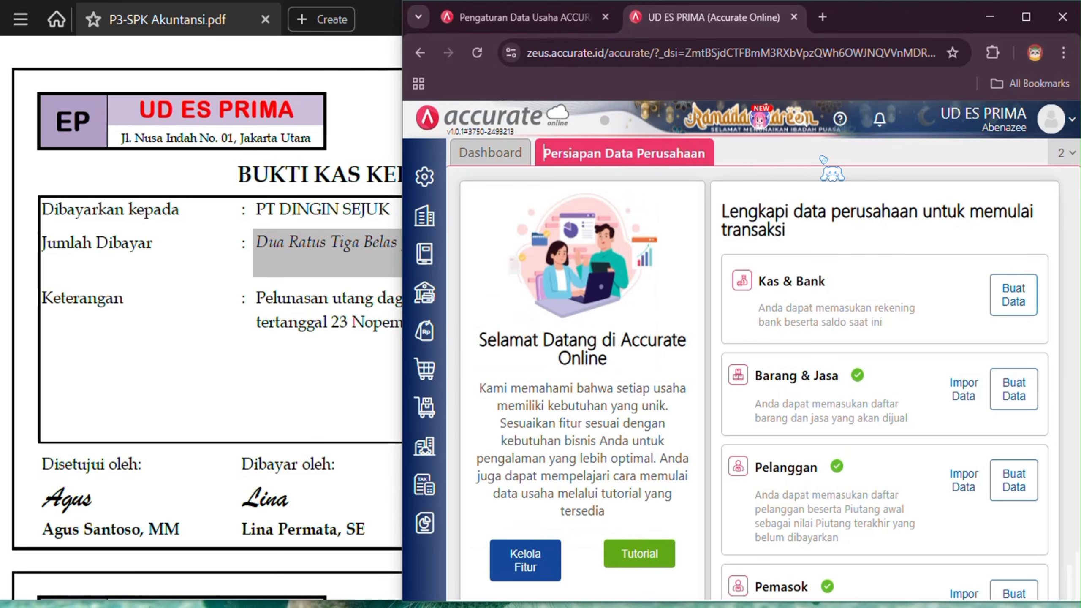
# Start a new purchase payment to PT Dingin Sejuk, paid from Cash In Bank.
pyautogui.click(427, 373)
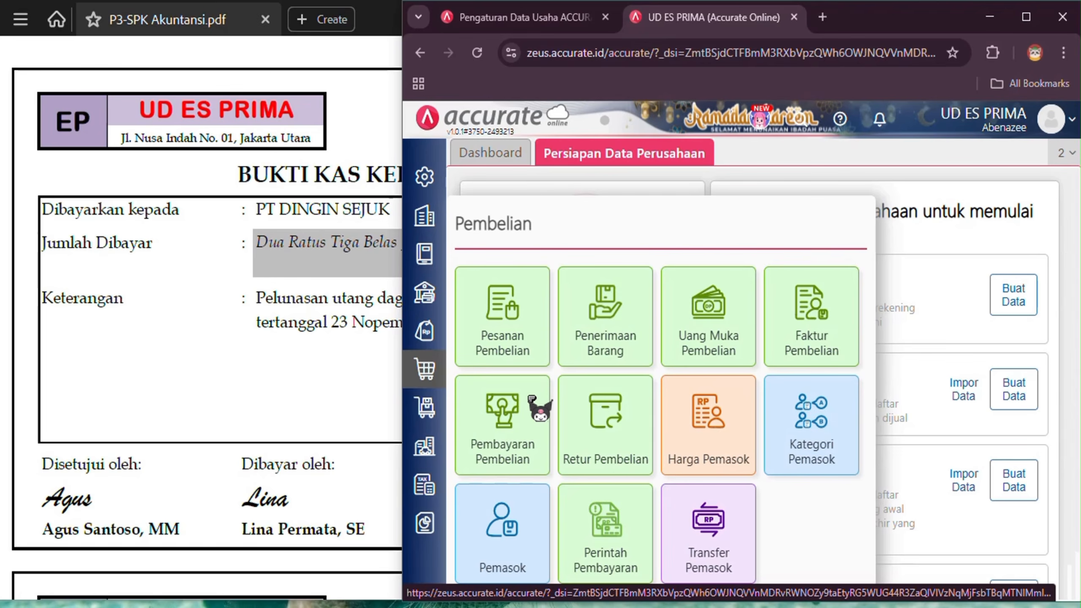
pyautogui.click(532, 405)
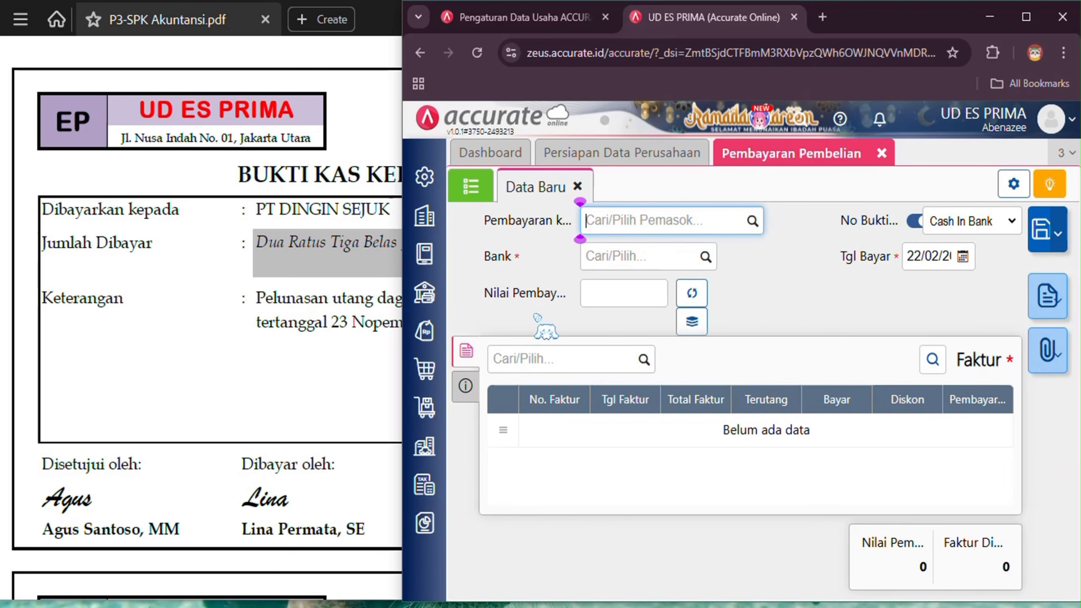
pyautogui.click(752, 220)
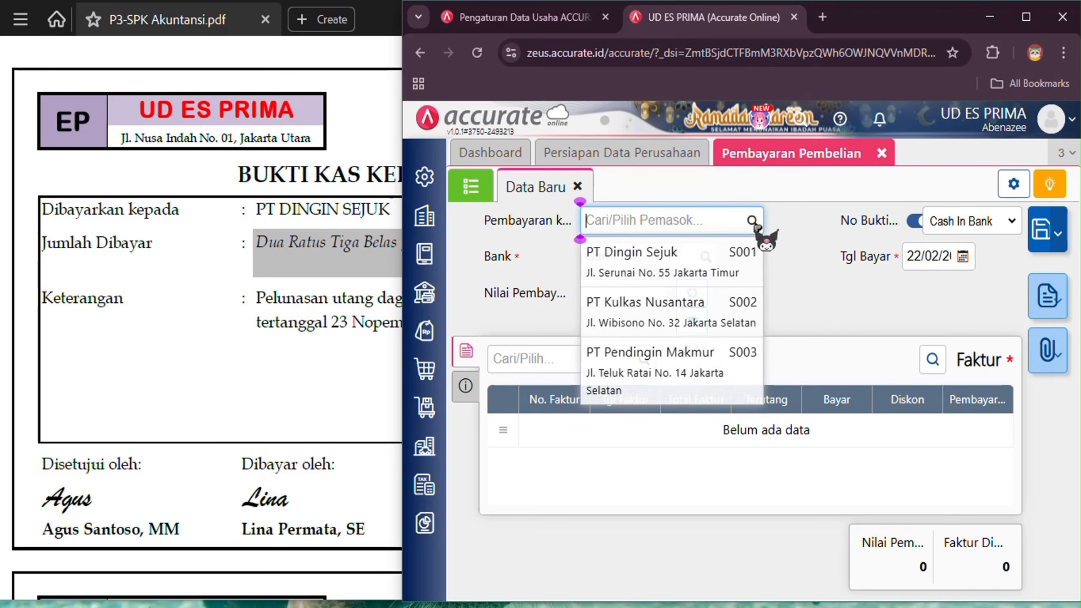
pyautogui.click(738, 271)
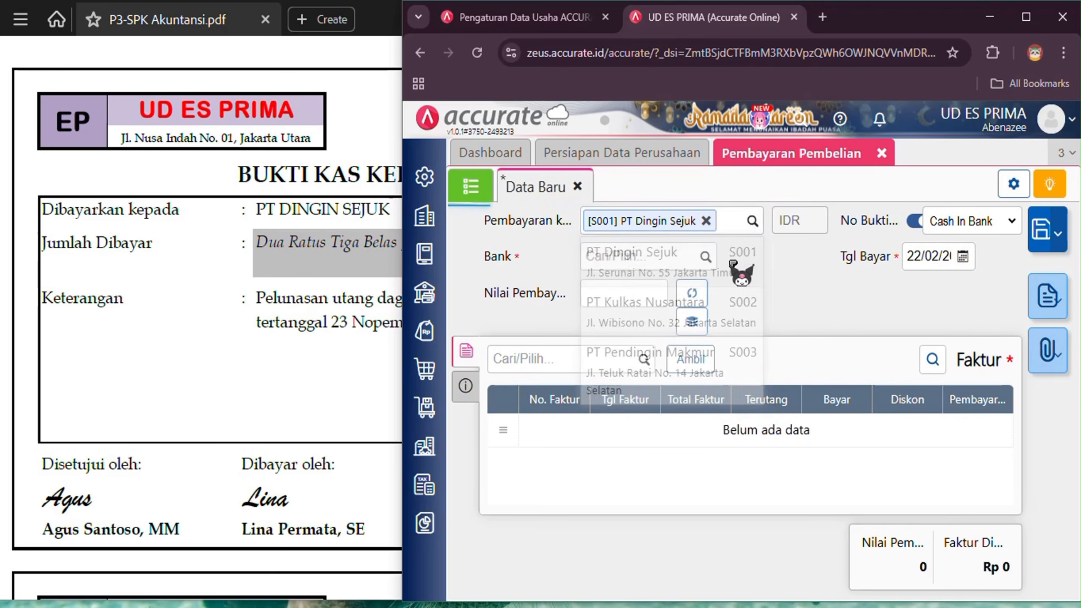
pyautogui.click(706, 257)
pyautogui.click(707, 305)
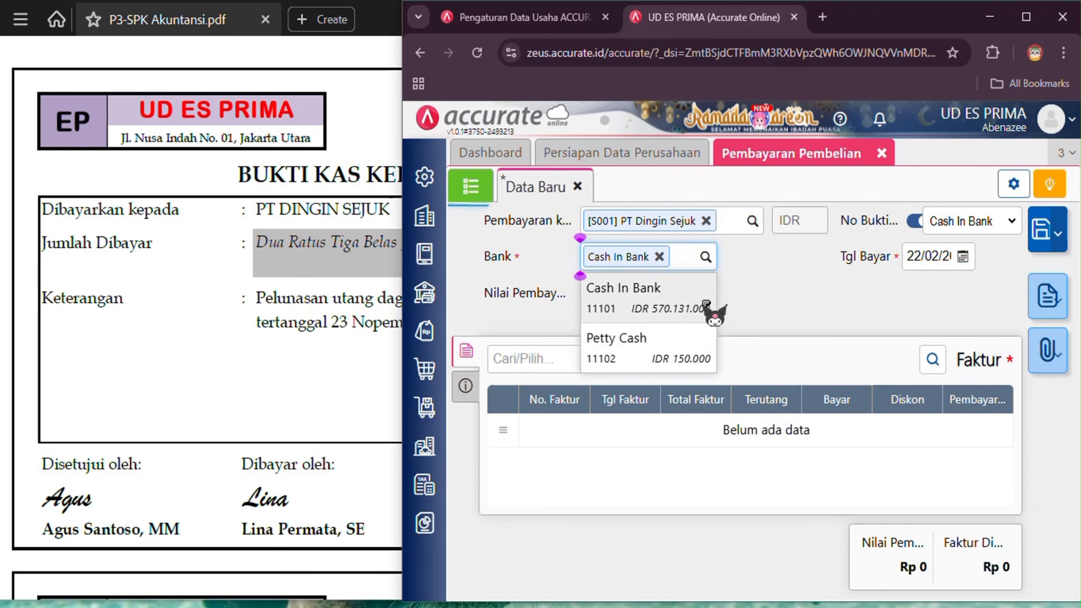
pyautogui.click(632, 294)
# Check the amount on voucher 04/BKK in the PDF and set the payment value to Rp 213.120.000.
pyautogui.click(272, 363)
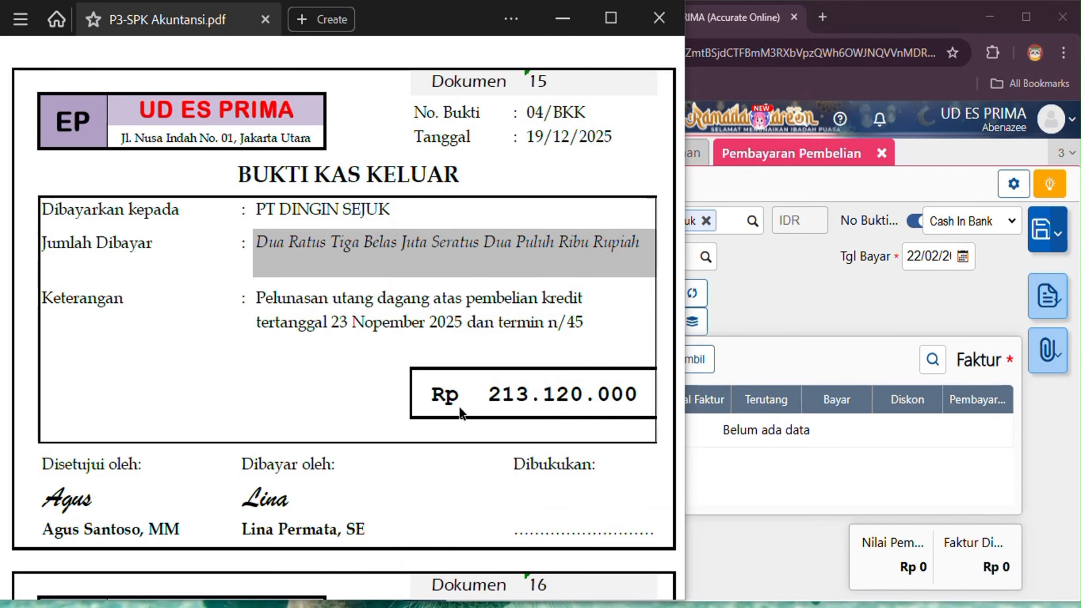
pyautogui.click(804, 328)
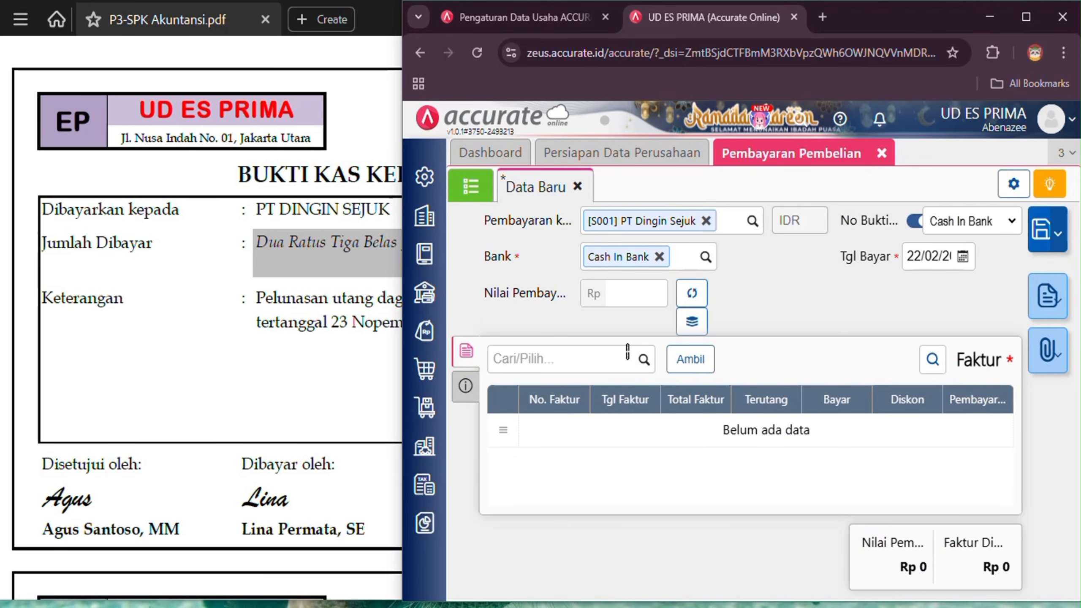
pyautogui.click(650, 293)
pyautogui.write('2131')
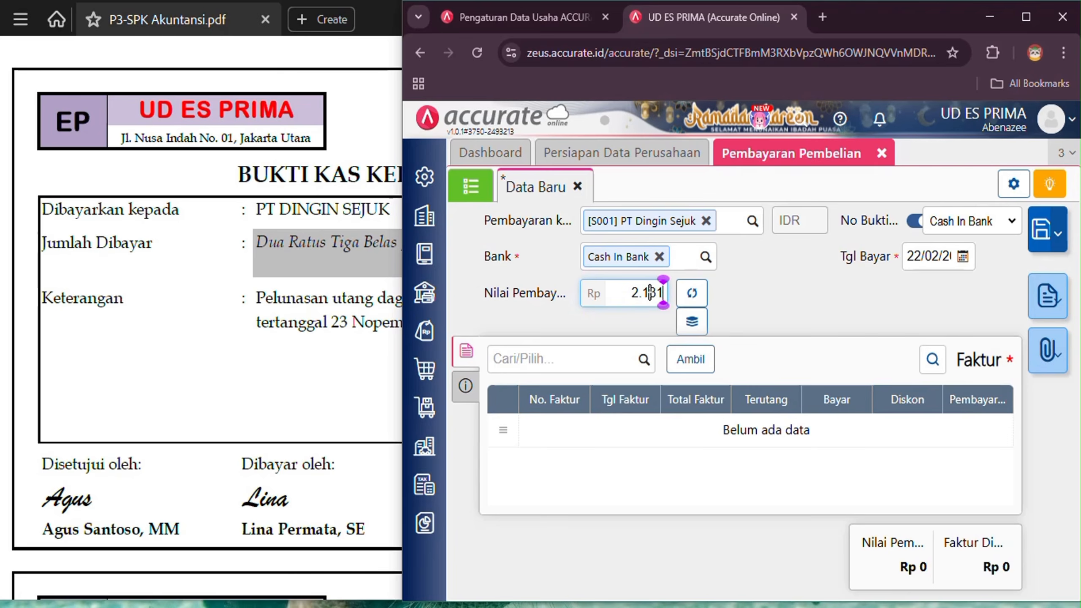
pyautogui.write('20000')
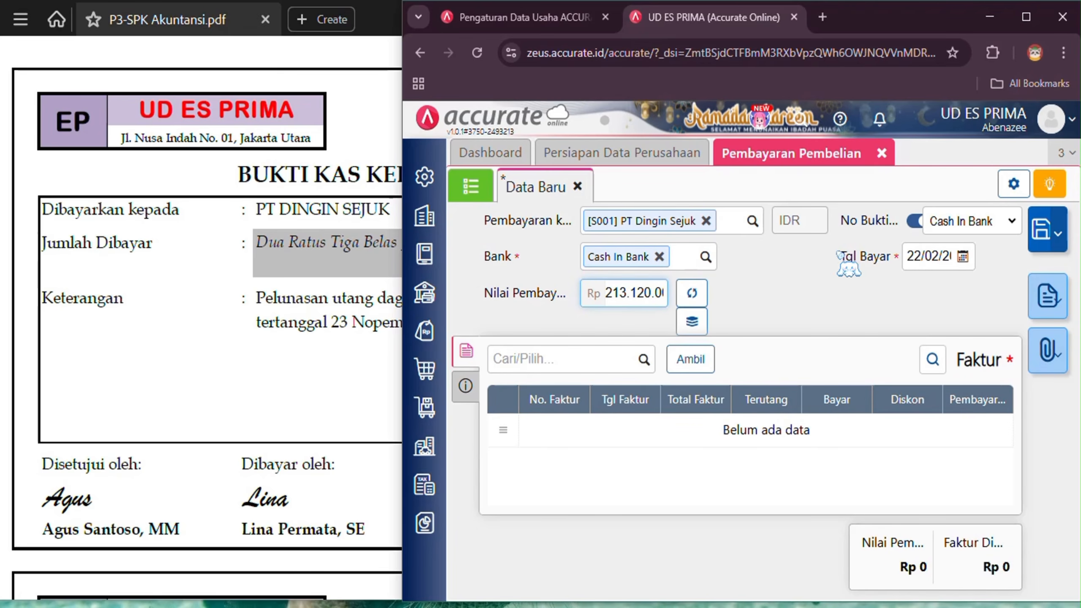
pyautogui.click(663, 292)
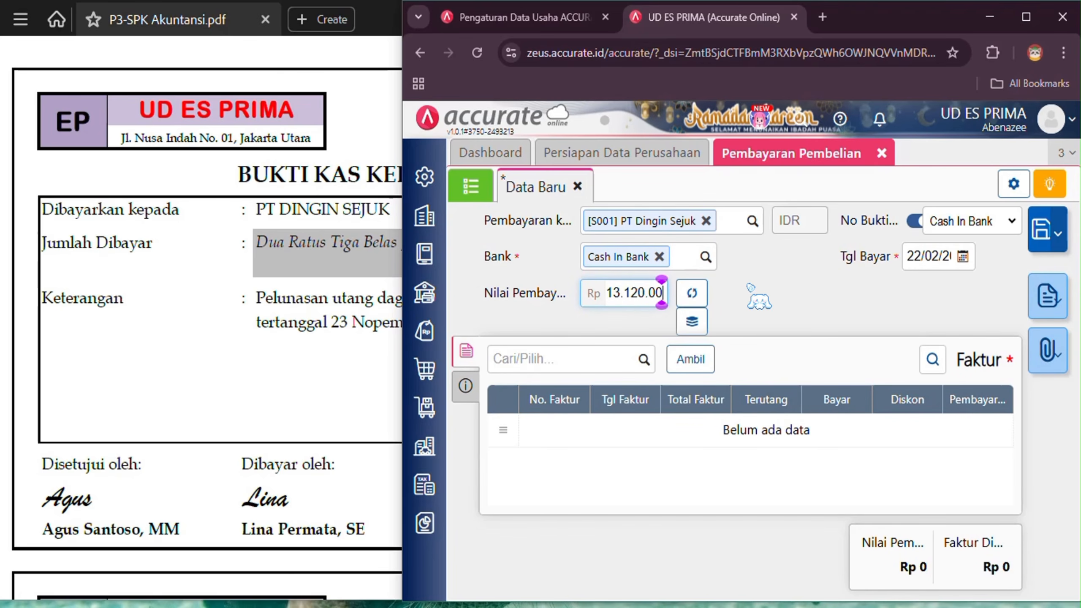
pyautogui.click(605, 292)
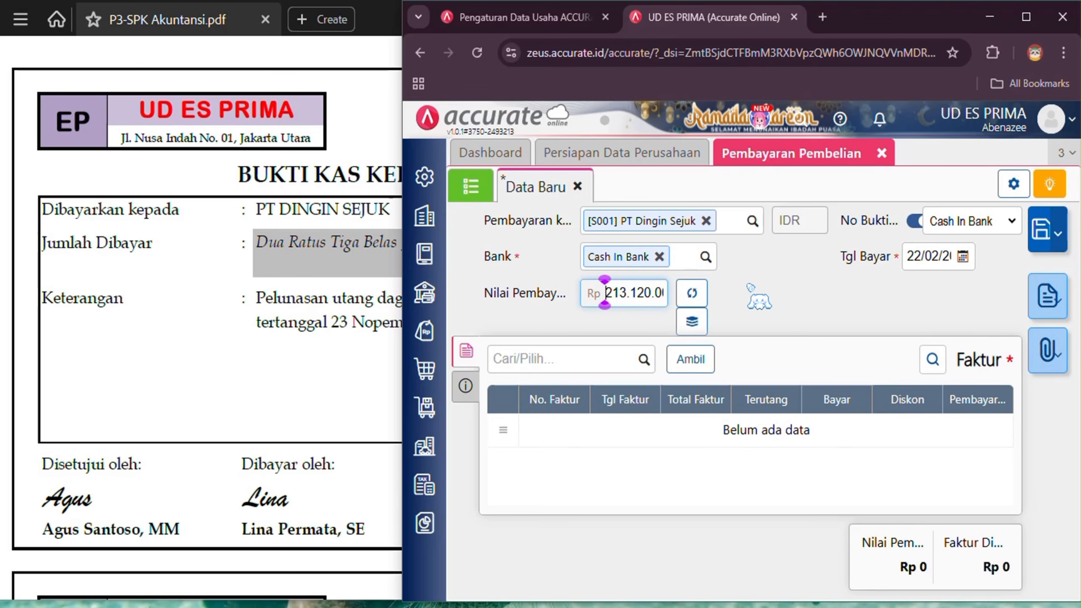
# Check the voucher number in the PDF, switch off automatic numbering, and number the payment 04/BKK.
pyautogui.click(363, 105)
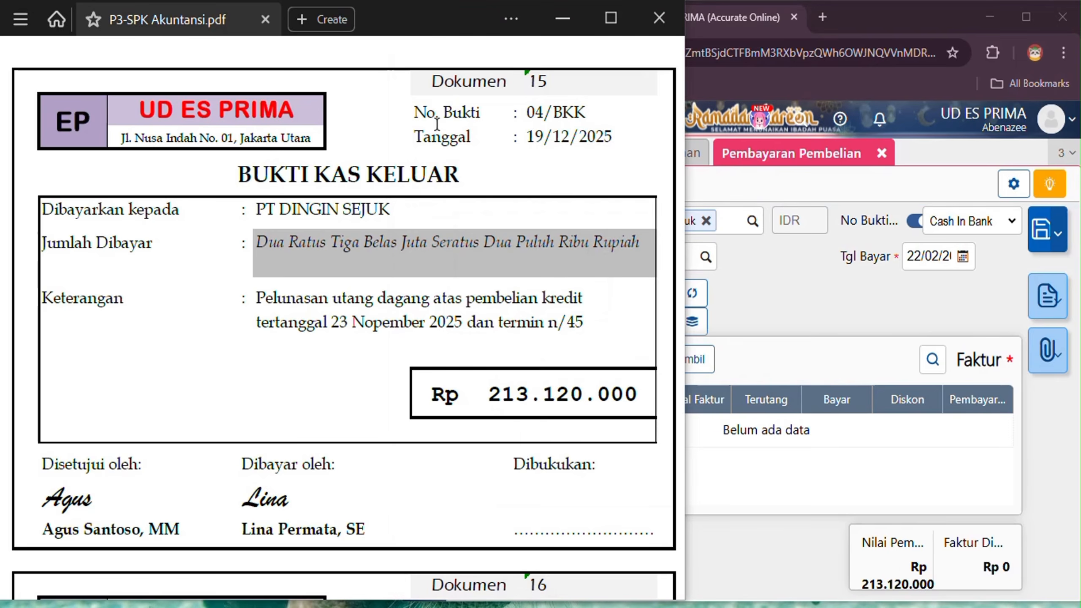
pyautogui.click(881, 309)
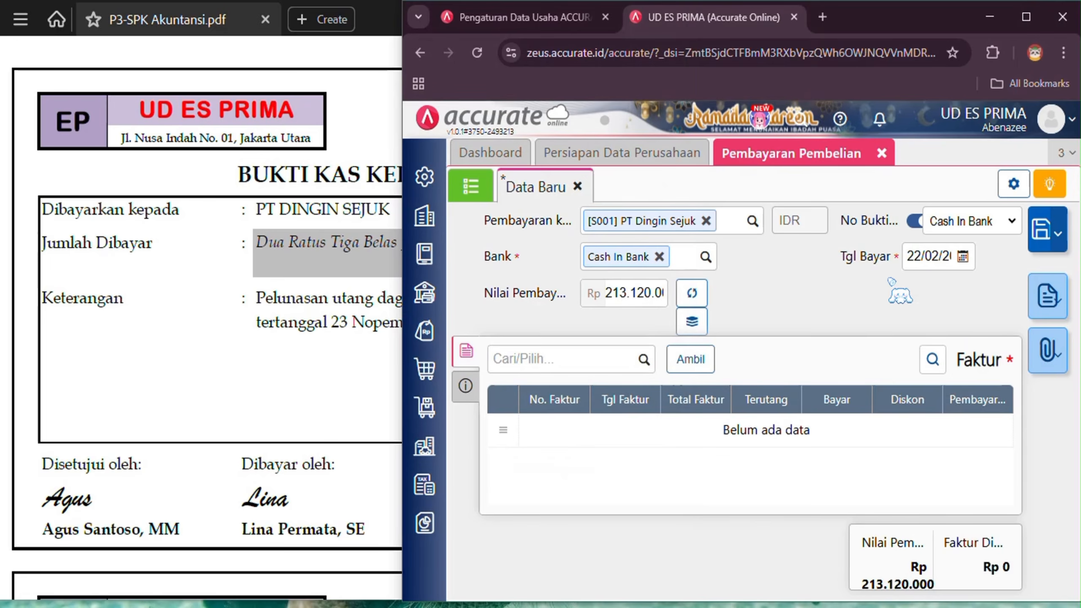
pyautogui.click(914, 220)
pyautogui.click(947, 220)
pyautogui.write('04/')
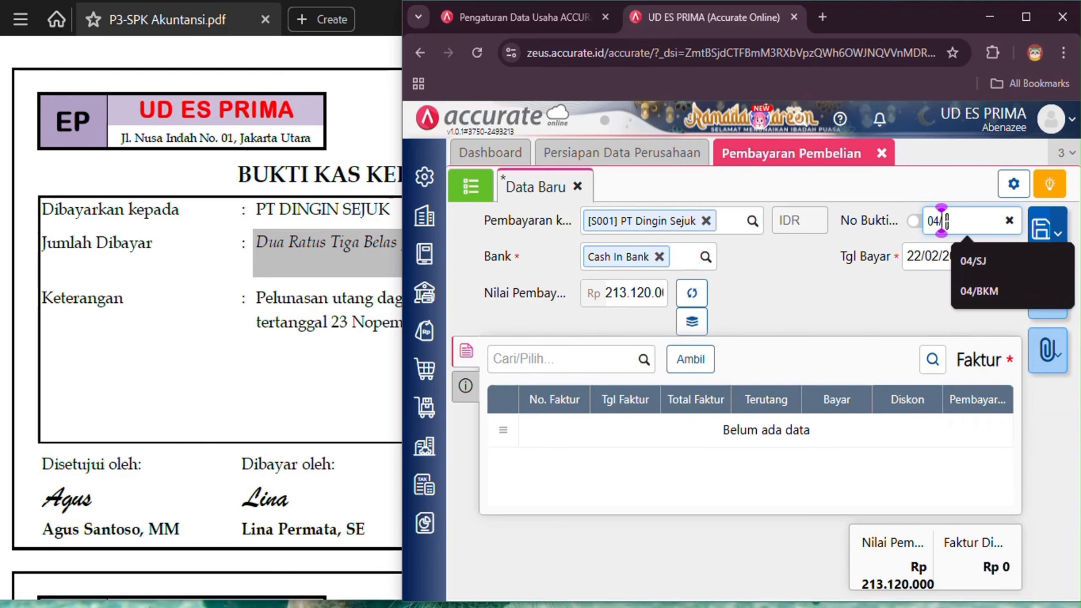
pyautogui.write('BKK')
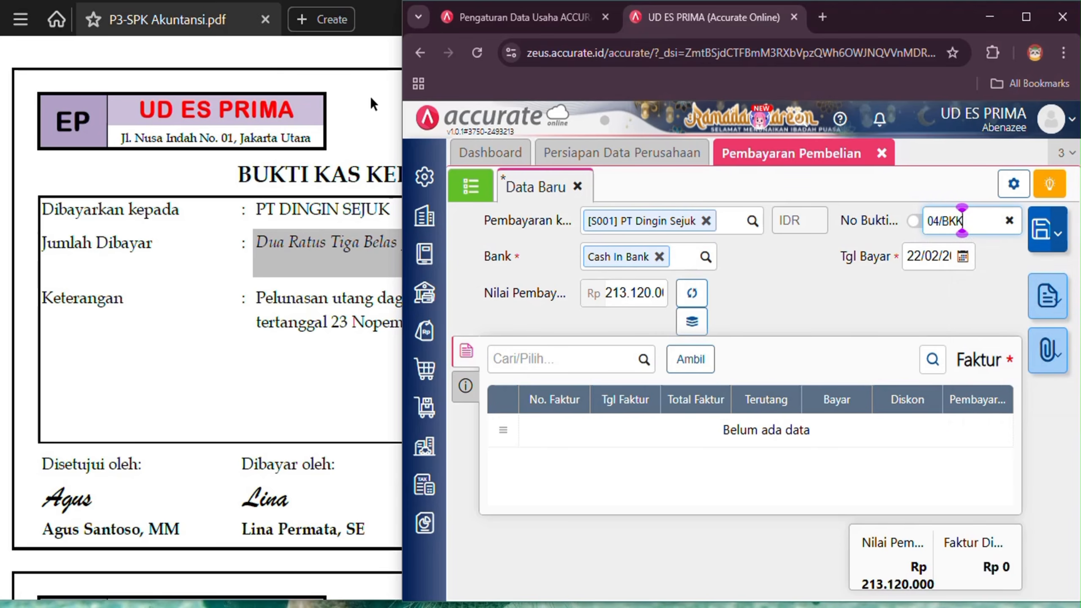
# Set the payment date to 19/12/2025.
pyautogui.click(392, 156)
pyautogui.click(923, 315)
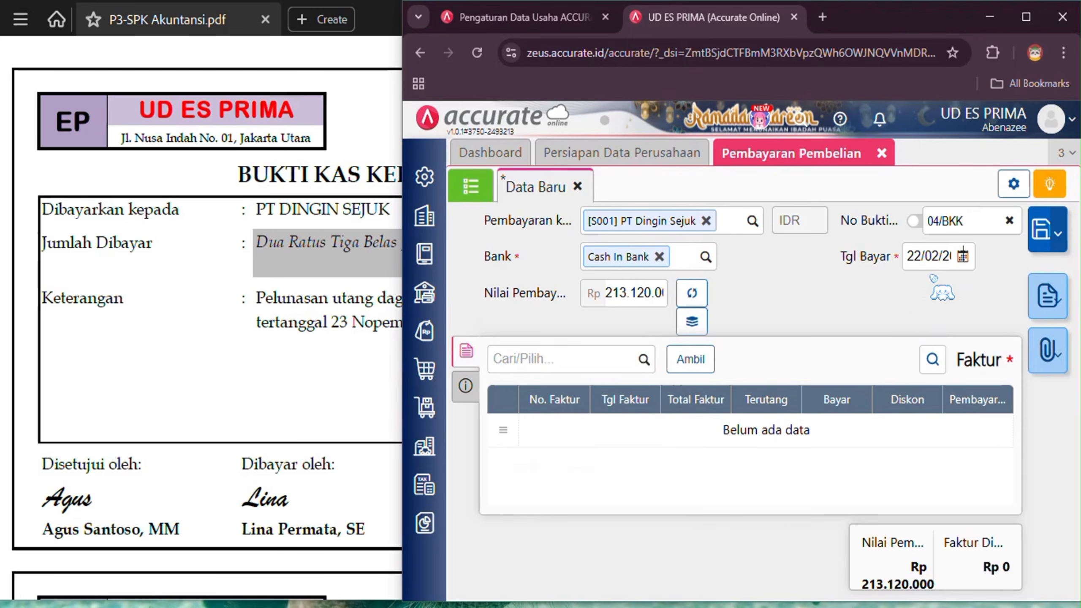
pyautogui.write('1912')
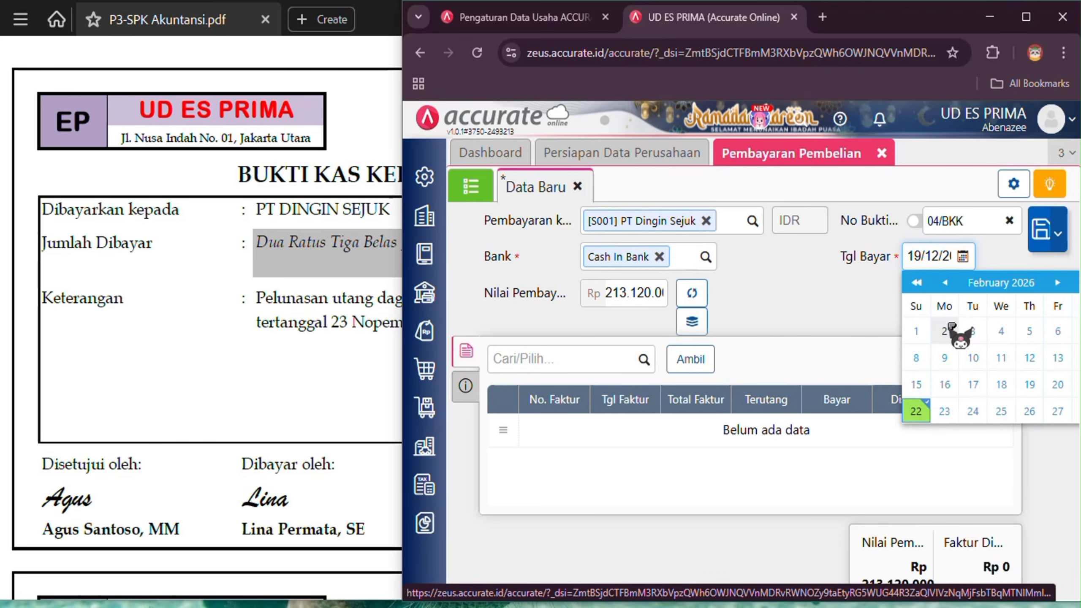
pyautogui.click(807, 316)
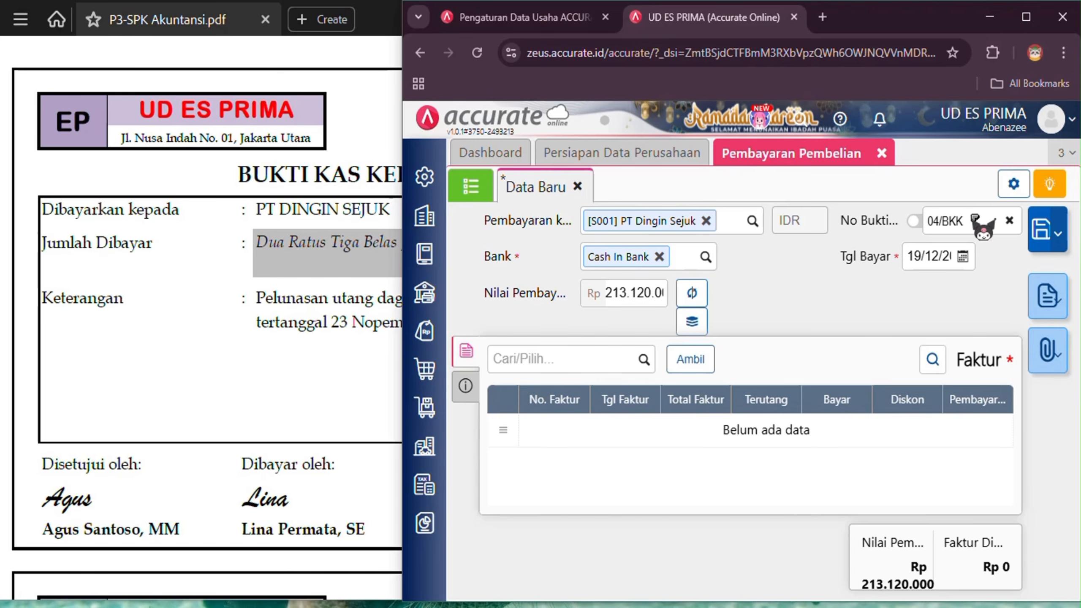
# Add invoice PI.2025.11.00001 to the payment with Rp 213.120.000 paid, comparing it with the voucher in the PDF.
pyautogui.click(643, 359)
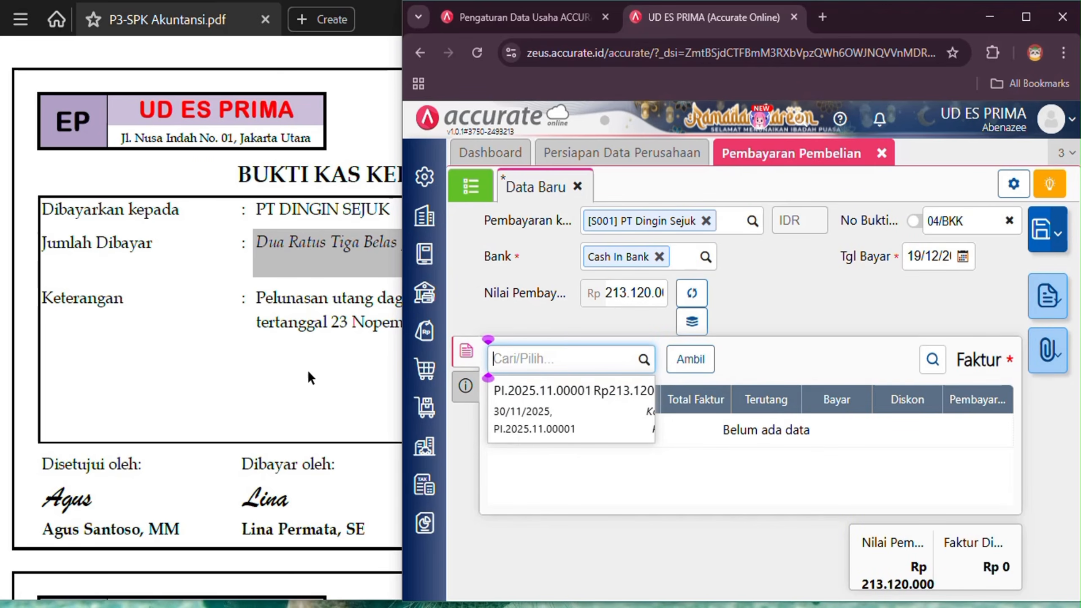
pyautogui.click(598, 436)
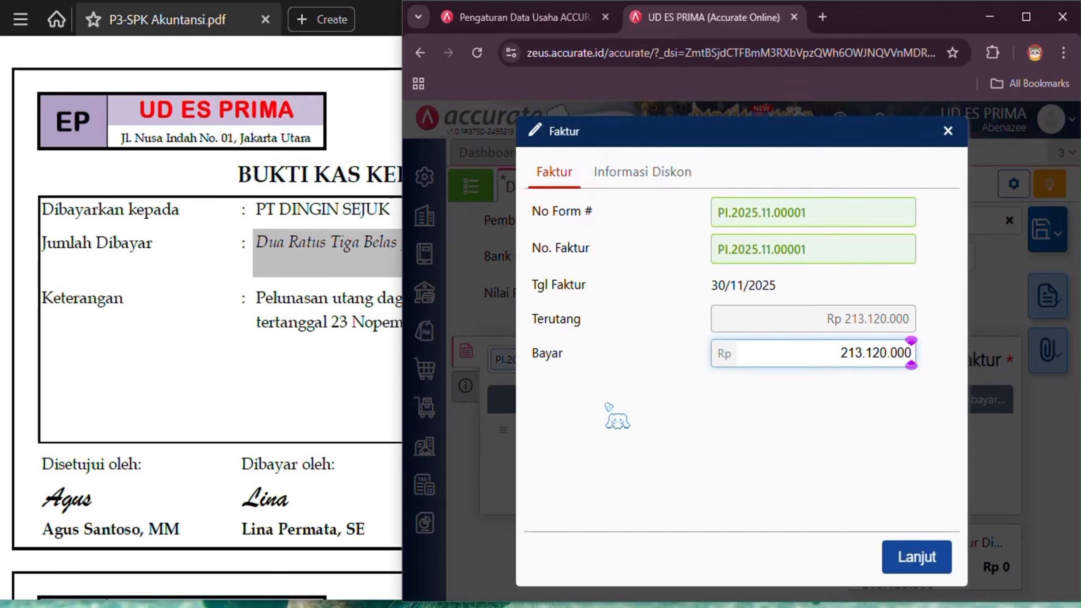
pyautogui.click(215, 385)
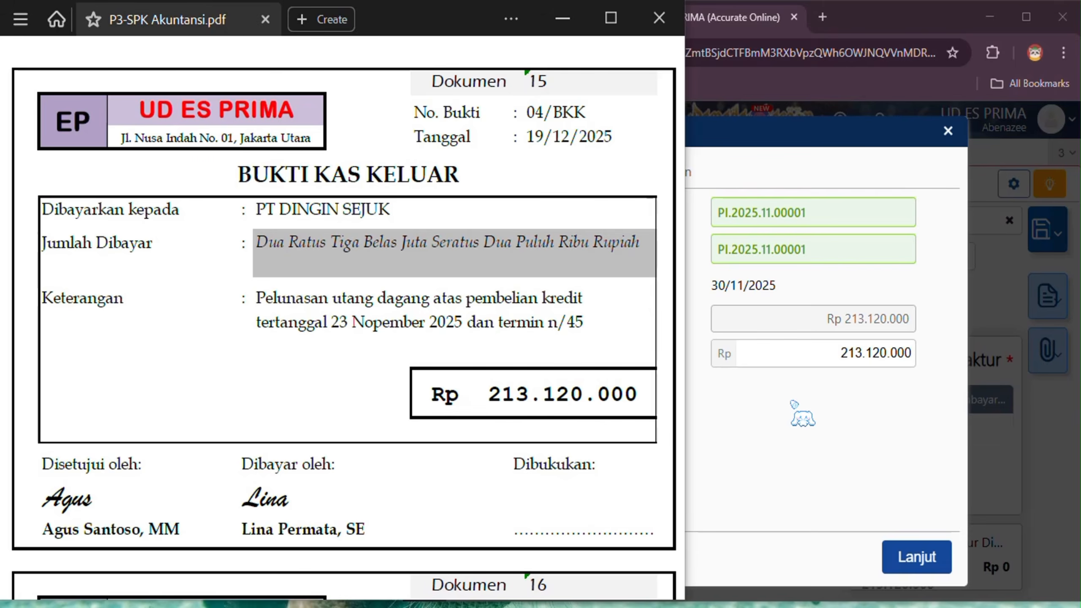
pyautogui.click(872, 402)
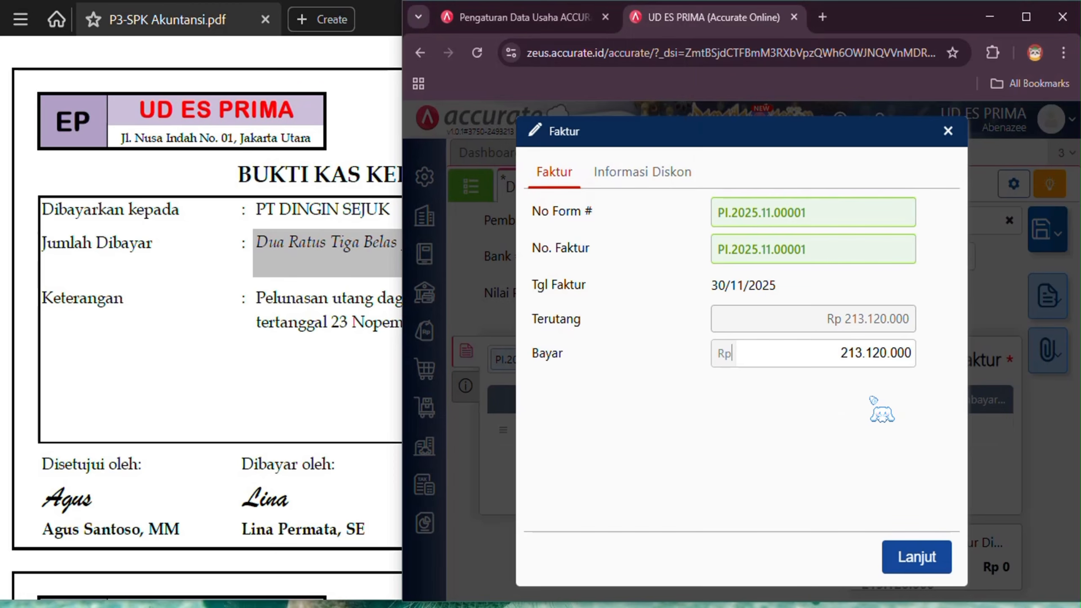
pyautogui.click(920, 557)
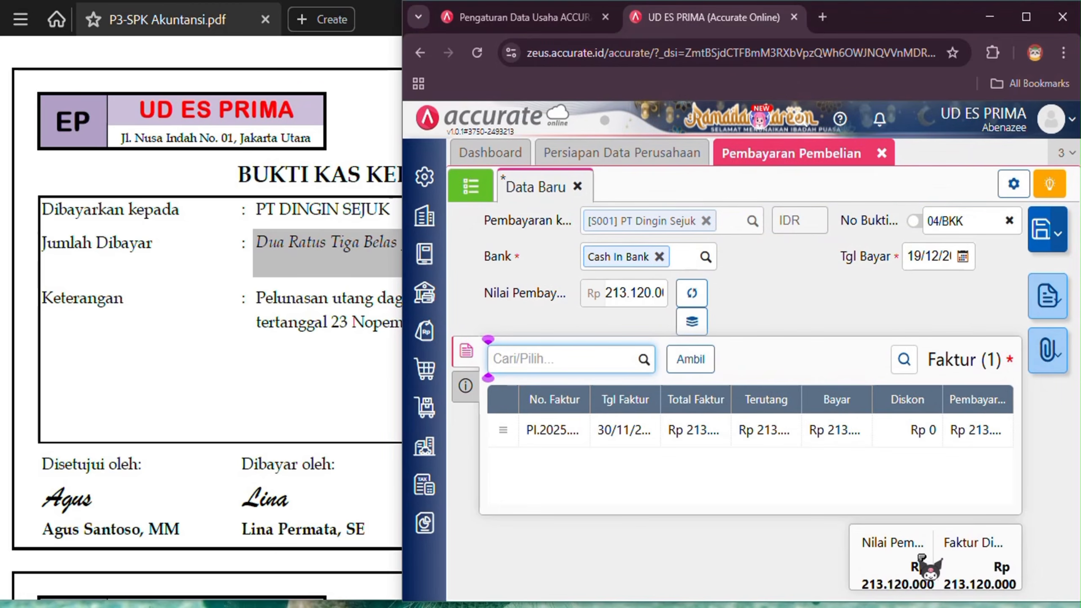
# Enter "Pelunasan utang dagang" as the payment's note and save the payment.
pyautogui.click(466, 385)
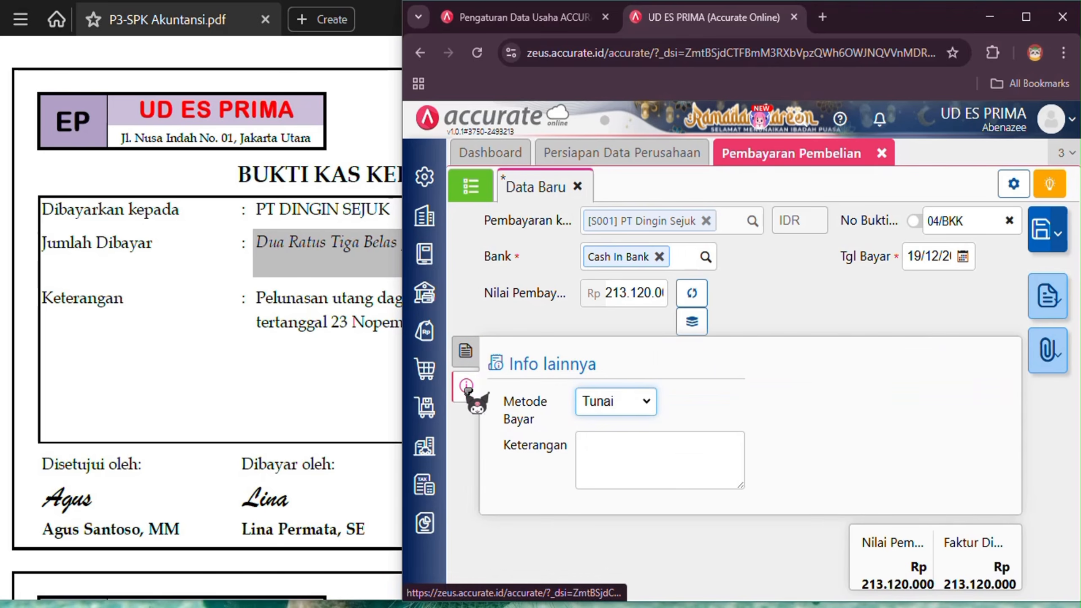
pyautogui.click(679, 460)
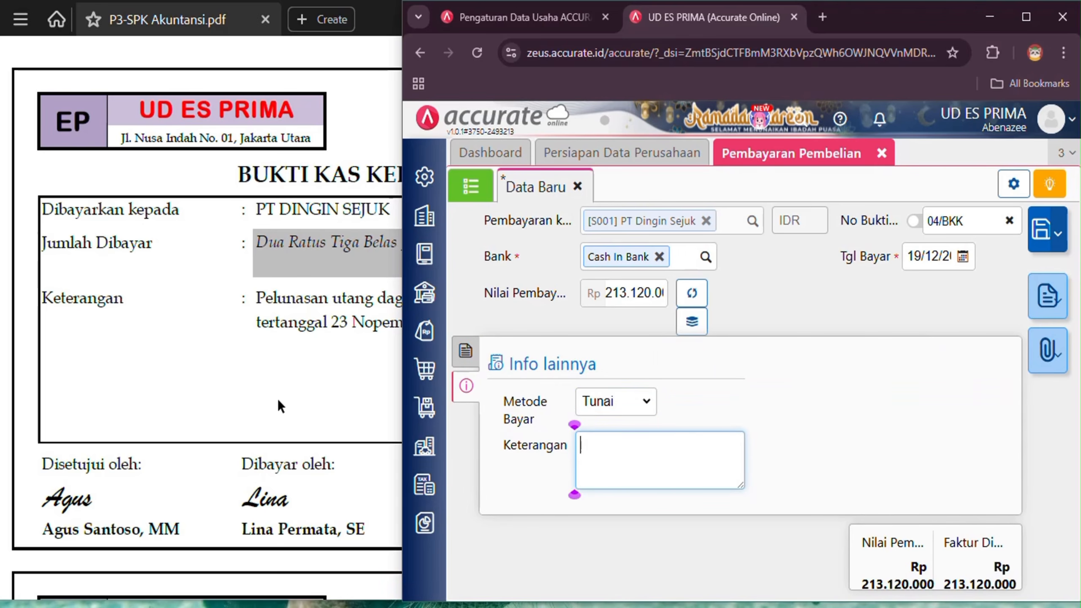
pyautogui.write('Pelu')
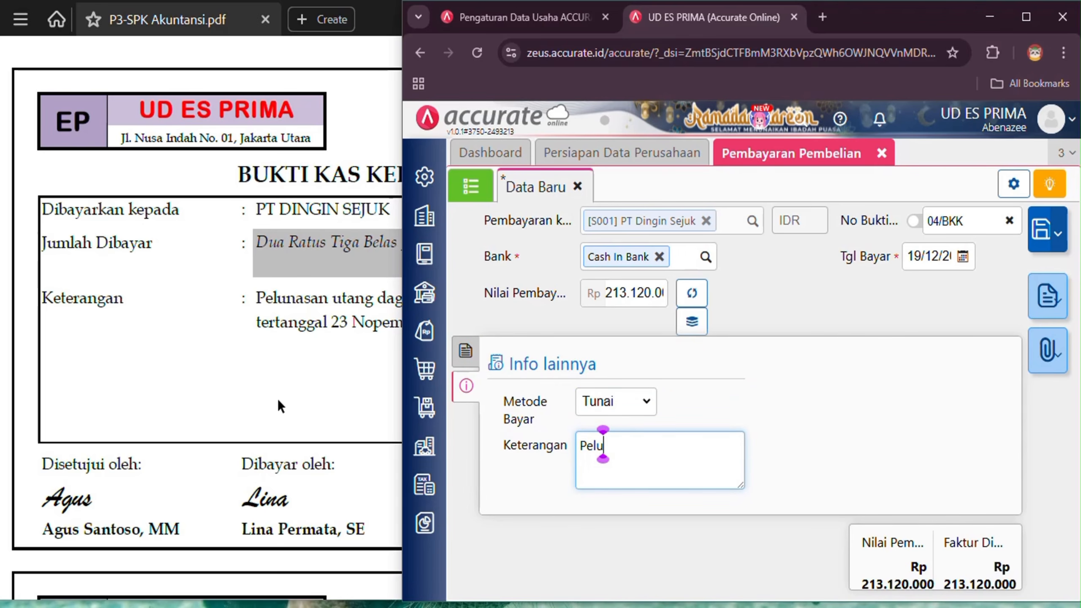
pyautogui.write('nasan utang dagang')
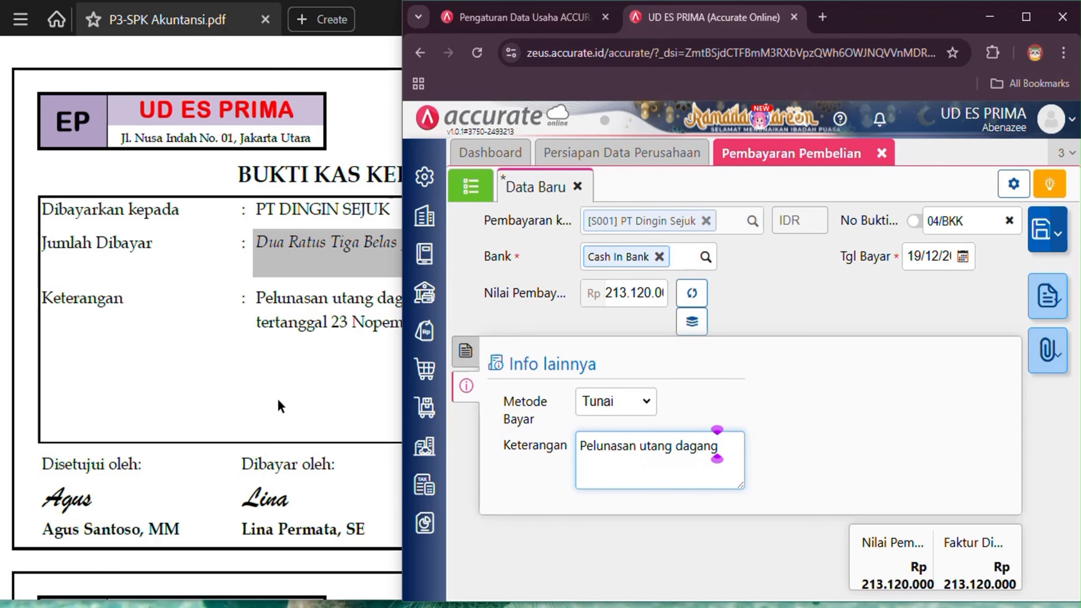
pyautogui.click(1042, 230)
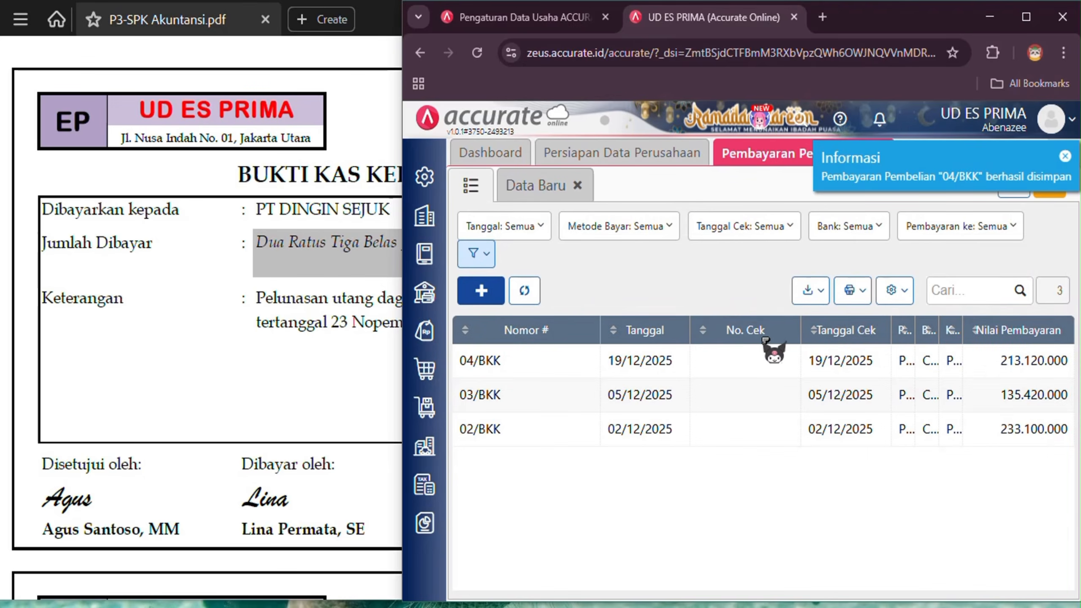
# Reopen payment 04/BKK from the list, check its journal details against the voucher, and close the purchase payments.
pyautogui.click(706, 365)
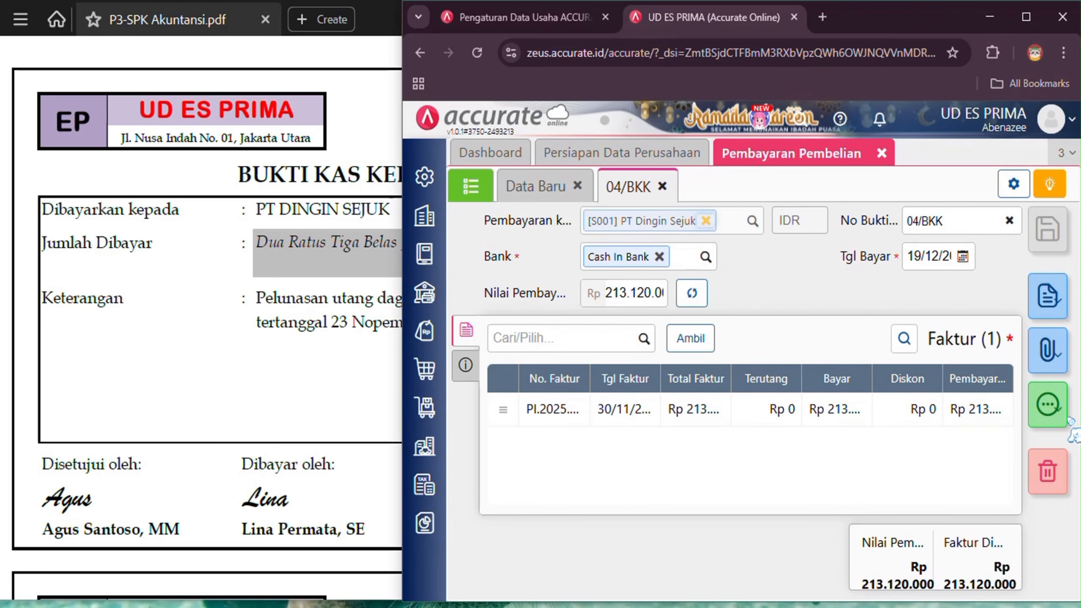
pyautogui.click(1046, 404)
pyautogui.click(991, 482)
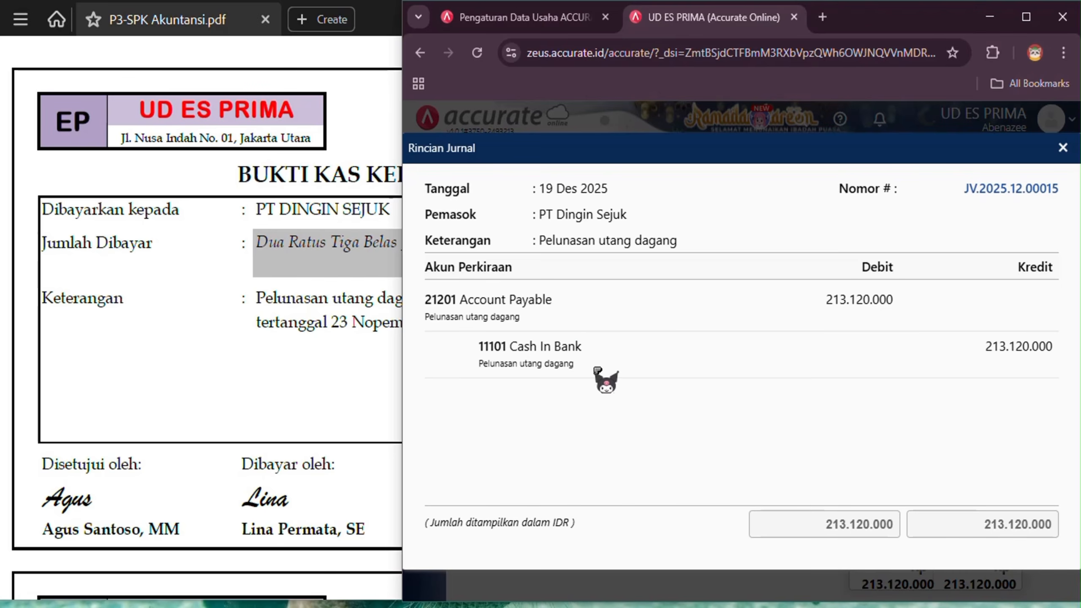
pyautogui.click(234, 375)
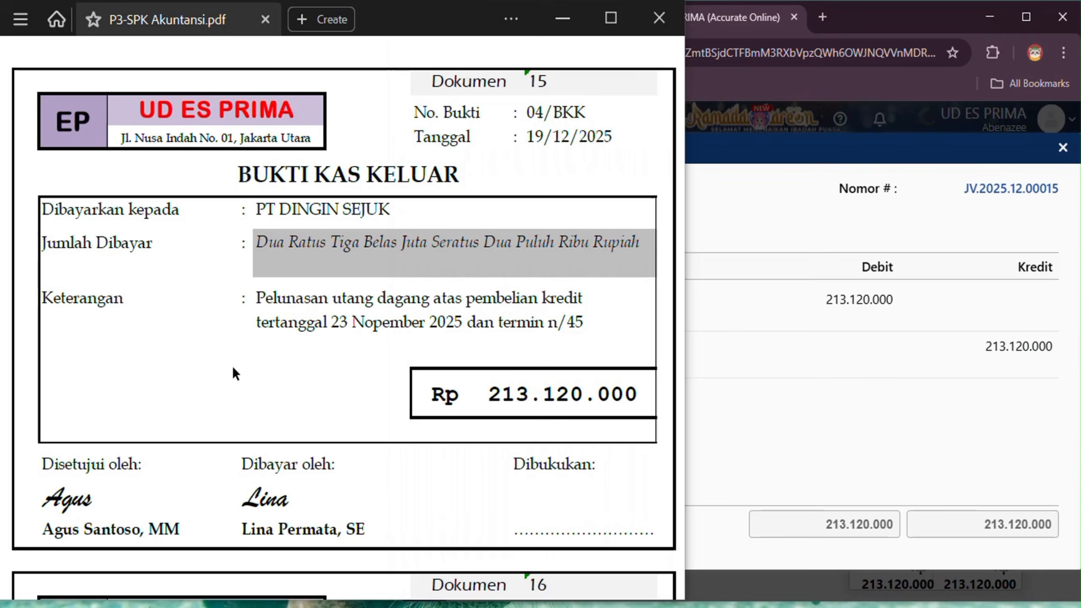
pyautogui.click(1039, 439)
pyautogui.click(1064, 148)
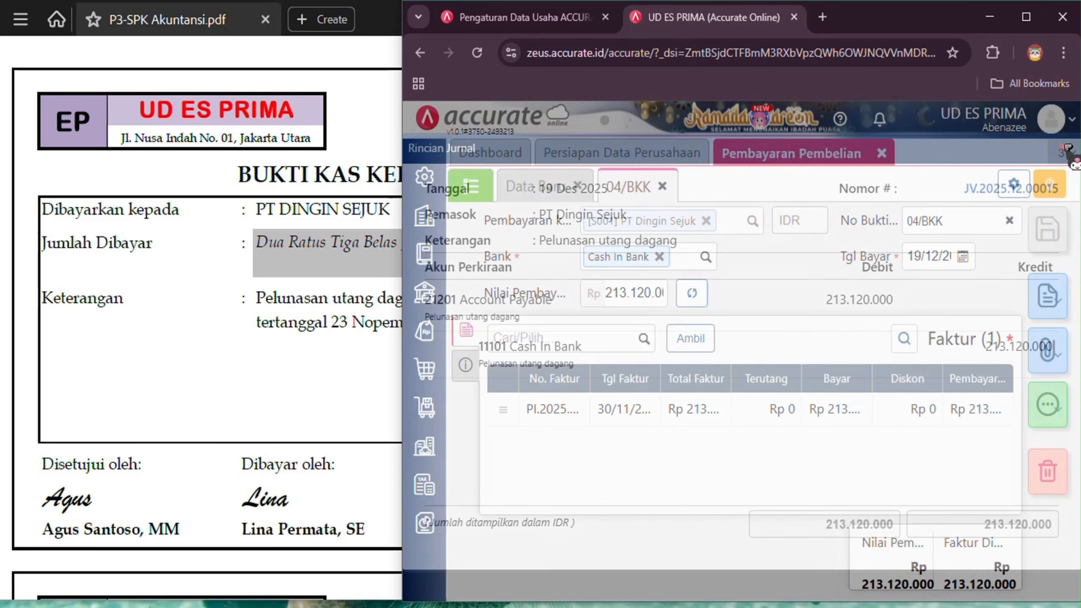
pyautogui.click(883, 152)
# Bring up sales invoice 04/SJ for Toko Arctiq in the PDF and read its terms, items and freight.
pyautogui.click(277, 357)
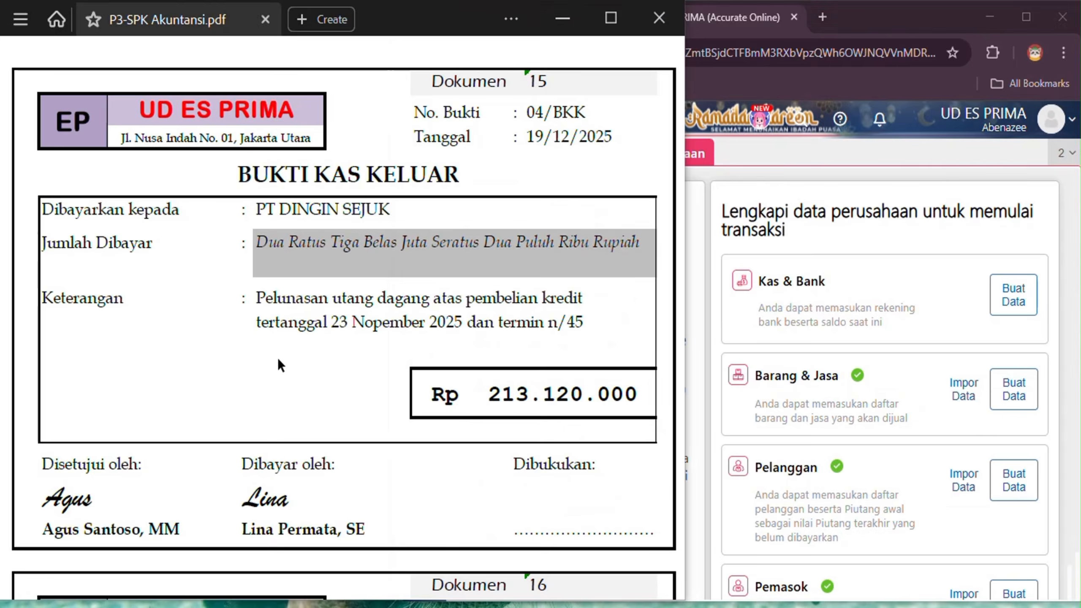
pyautogui.scroll(-10, 277, 357)
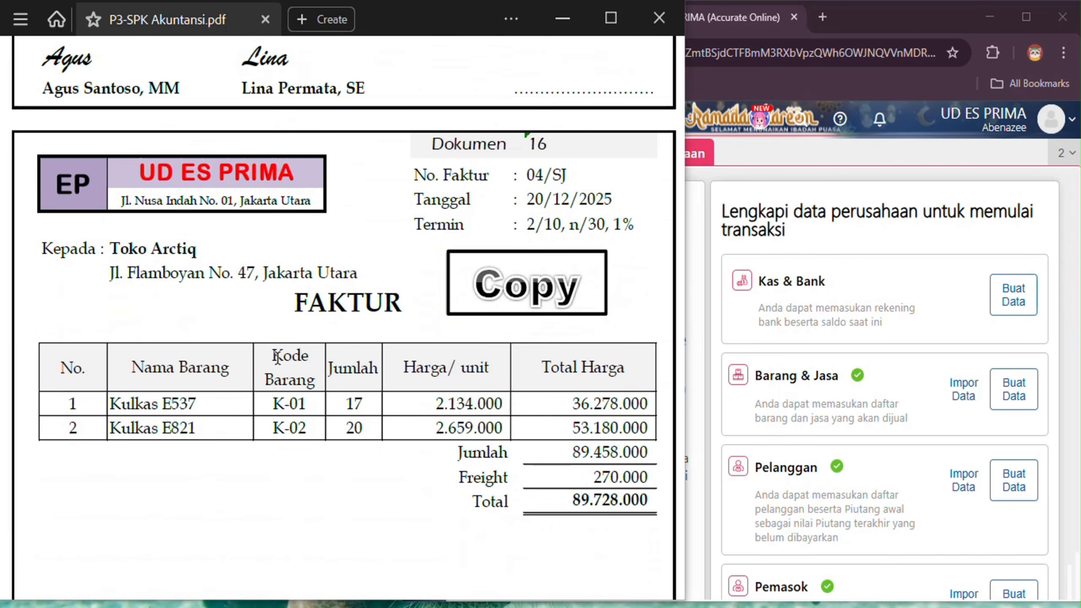
pyautogui.scroll(-1, 277, 357)
pyautogui.scroll(-1, 277, 357)
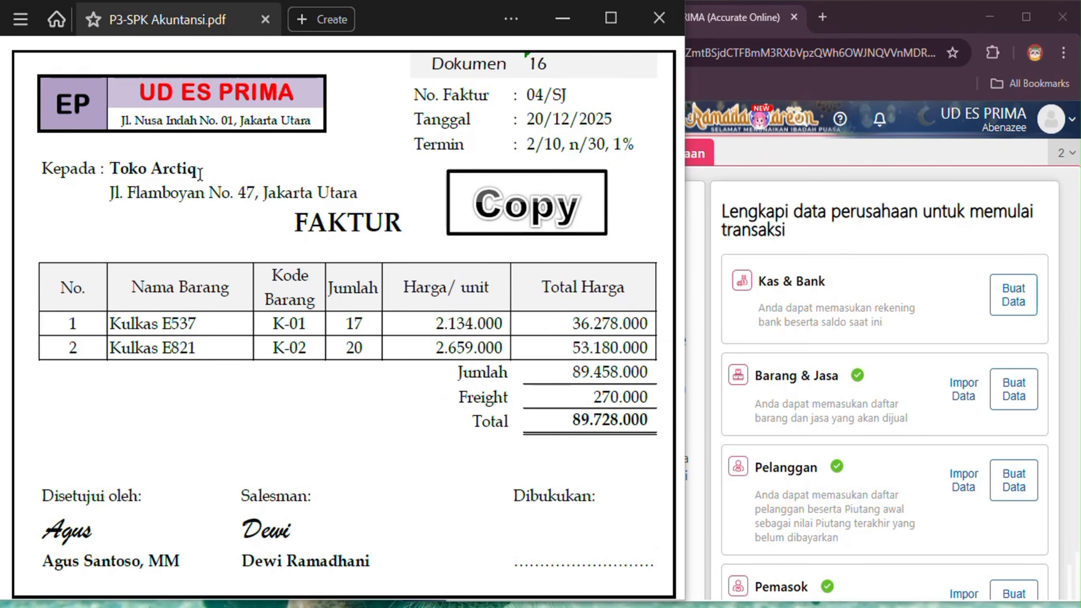
# Start a new sales invoice in Accurate Online for customer Toko Arctiq, with invoice 04/SJ in the PDF as reference.
pyautogui.click(768, 177)
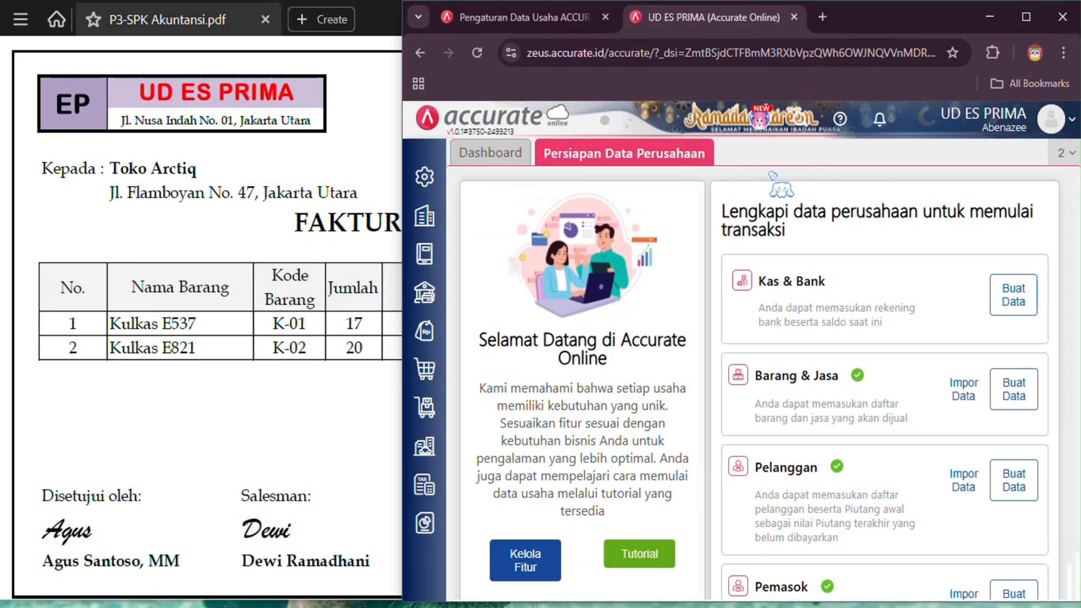
pyautogui.click(426, 330)
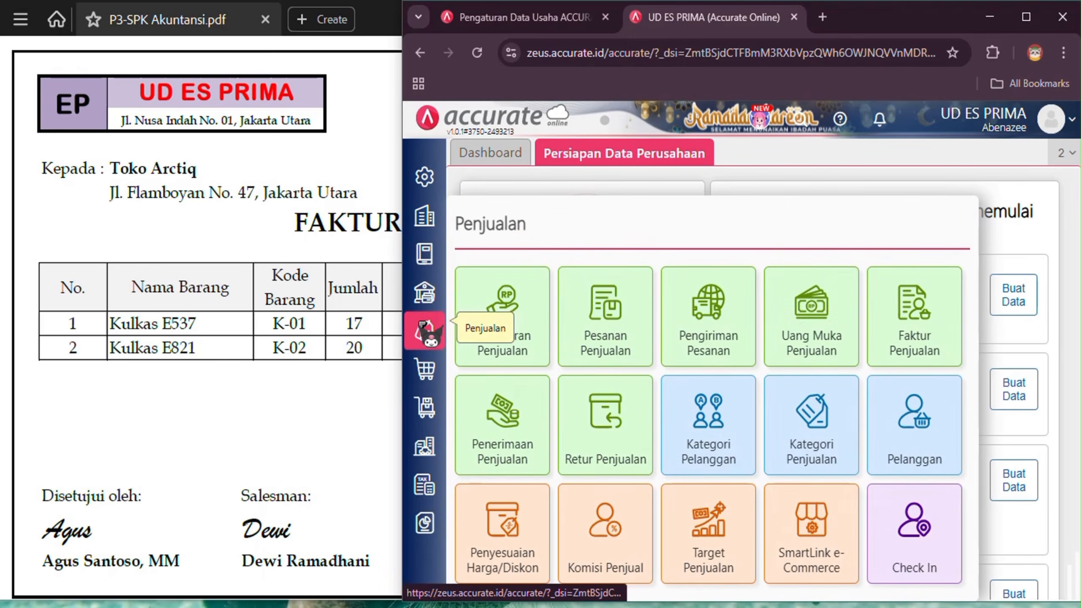
pyautogui.click(950, 320)
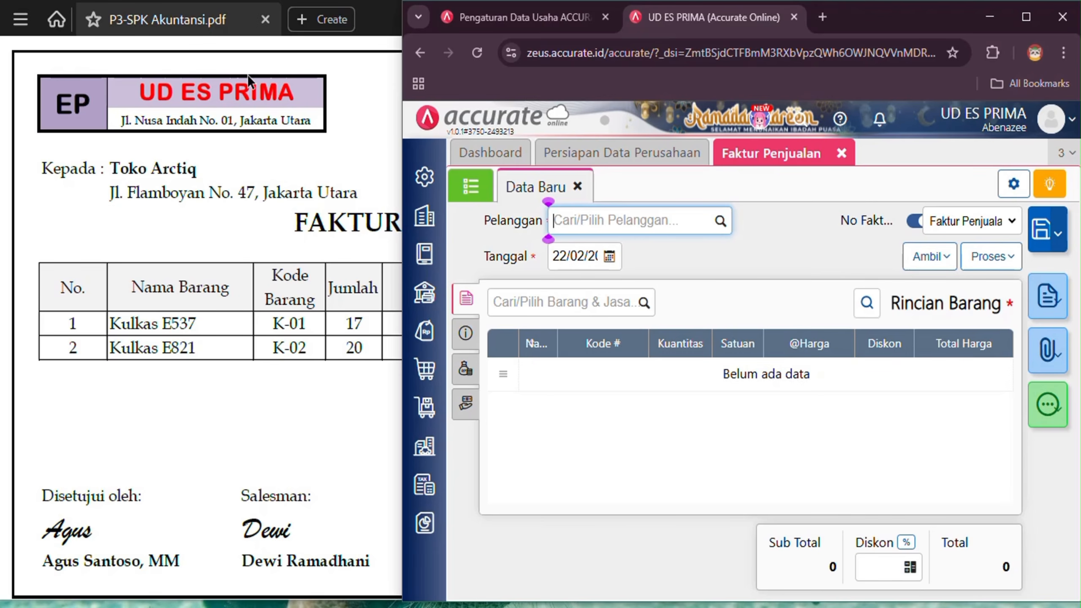
pyautogui.click(720, 221)
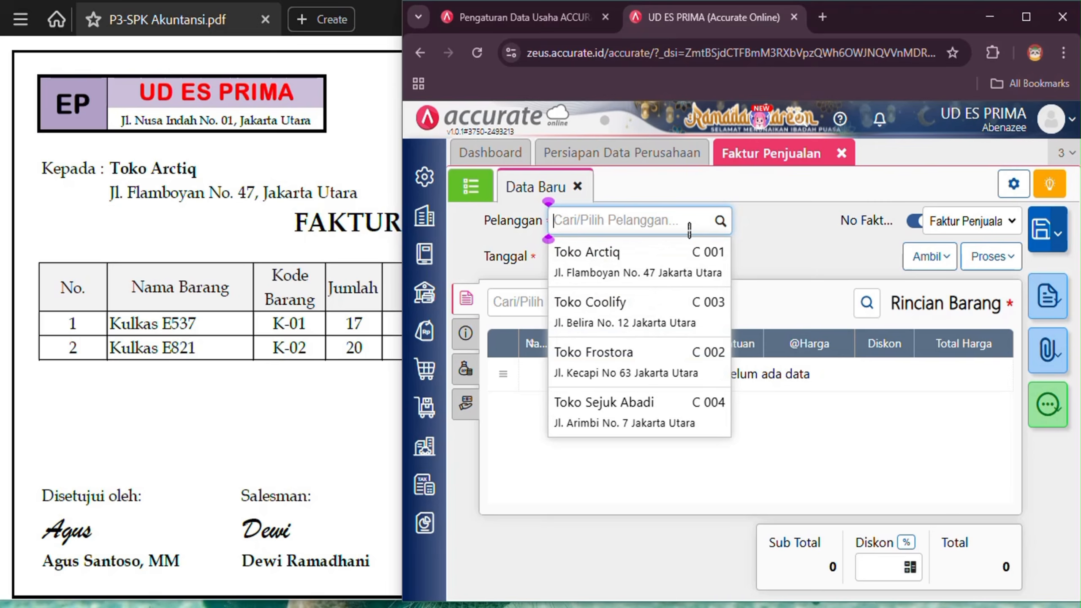
pyautogui.click(664, 279)
pyautogui.click(339, 221)
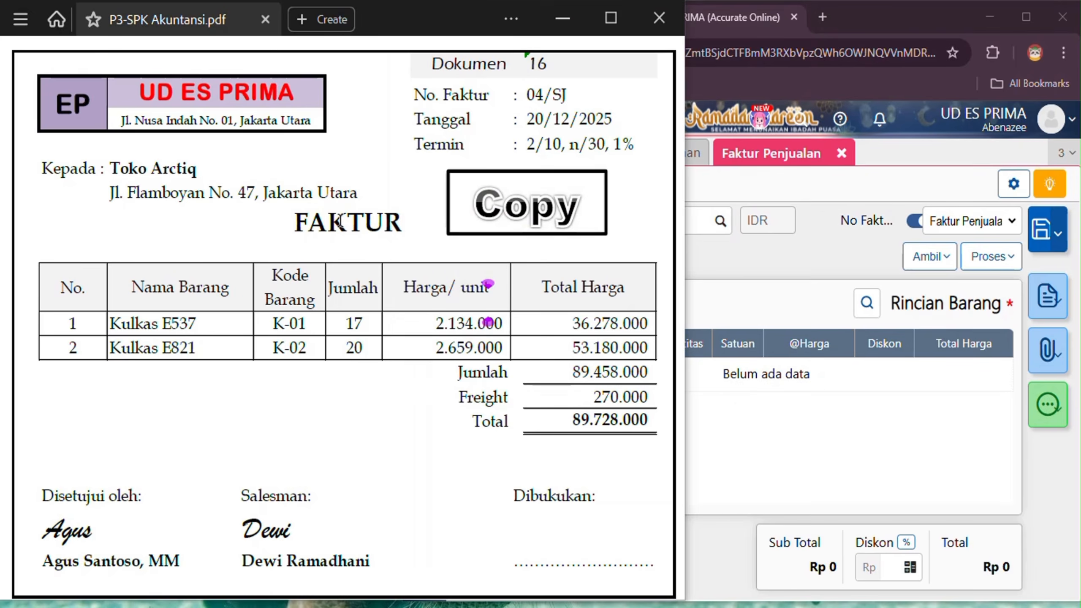
# Date the sales invoice 20/12/2025, turn off automatic numbering and number it 04/SJ.
pyautogui.click(711, 252)
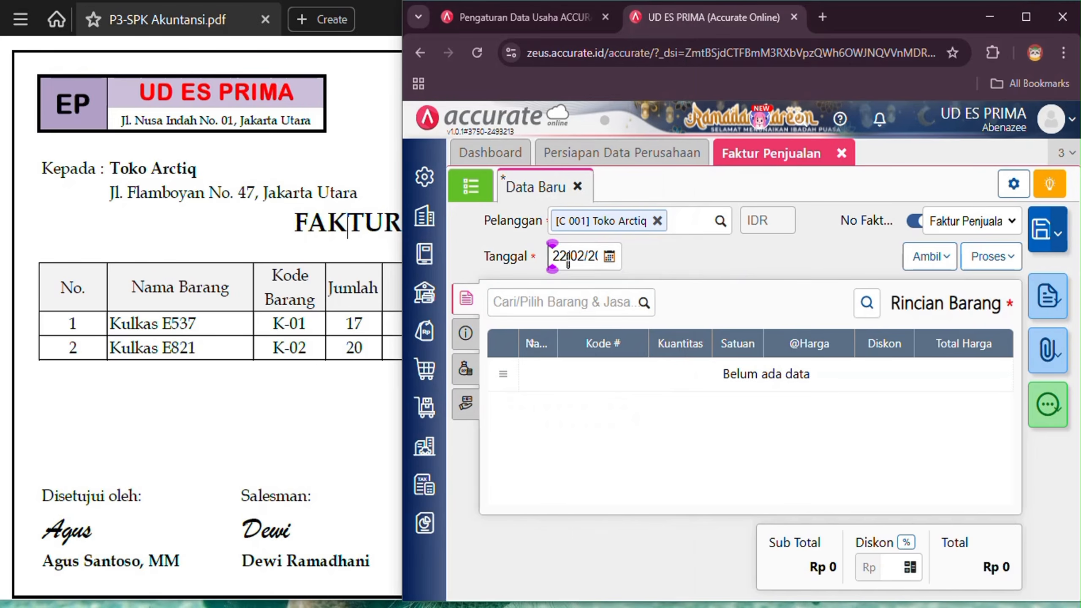
pyautogui.click(595, 256)
pyautogui.write('20/12/2')
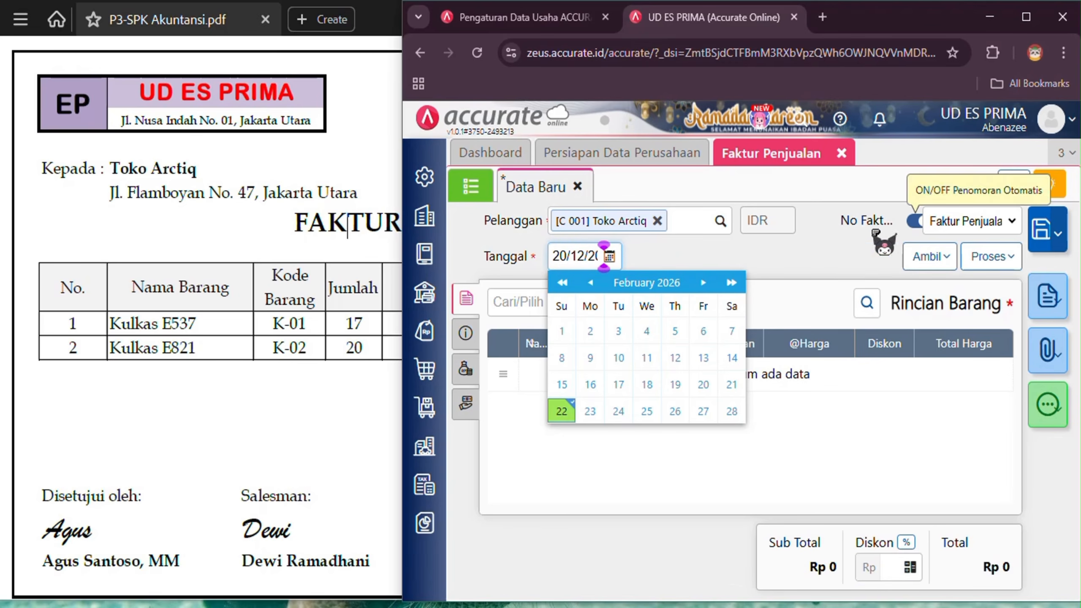
pyautogui.click(356, 164)
pyautogui.click(915, 227)
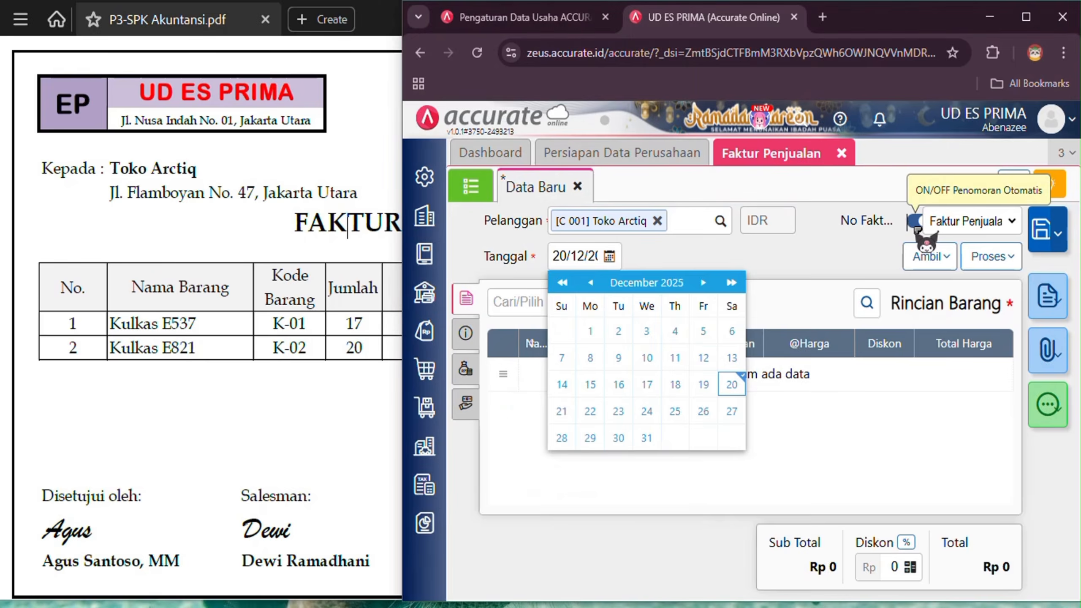
pyautogui.click(915, 226)
pyautogui.write('0')
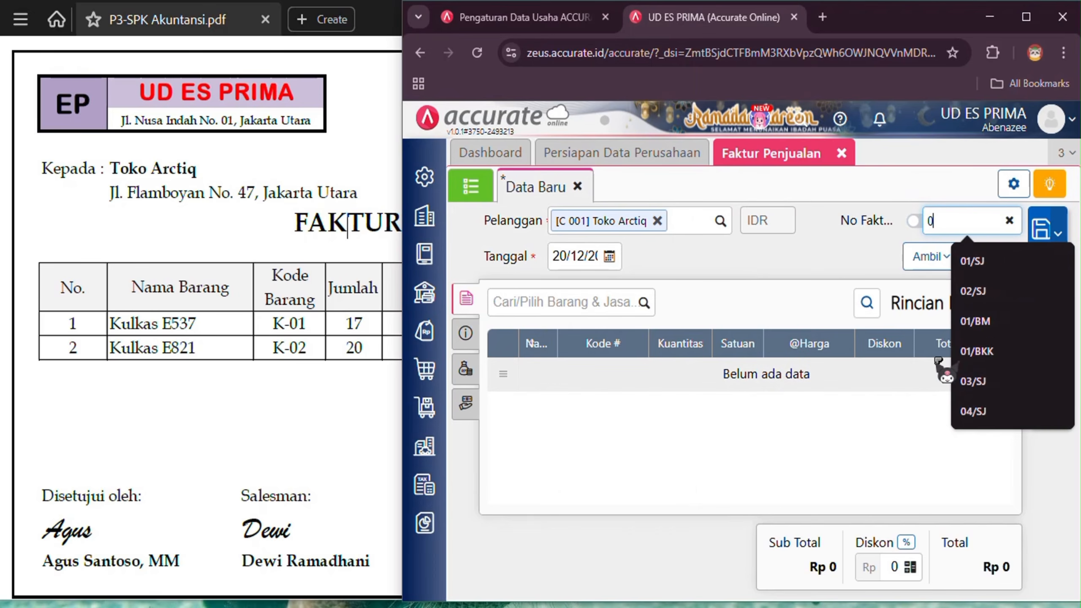
pyautogui.write('4/')
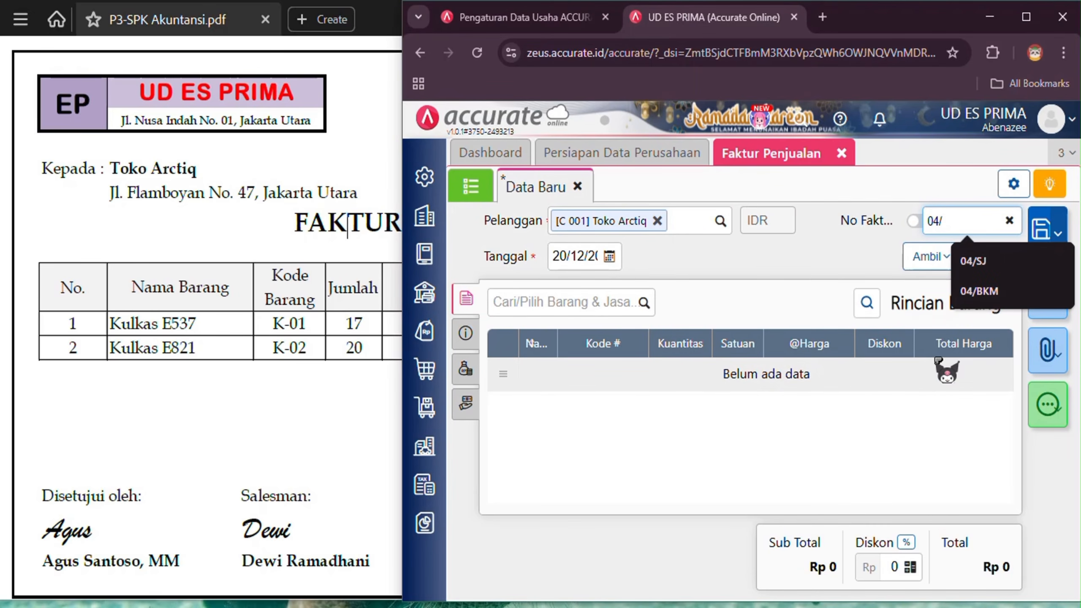
pyautogui.write('SJ')
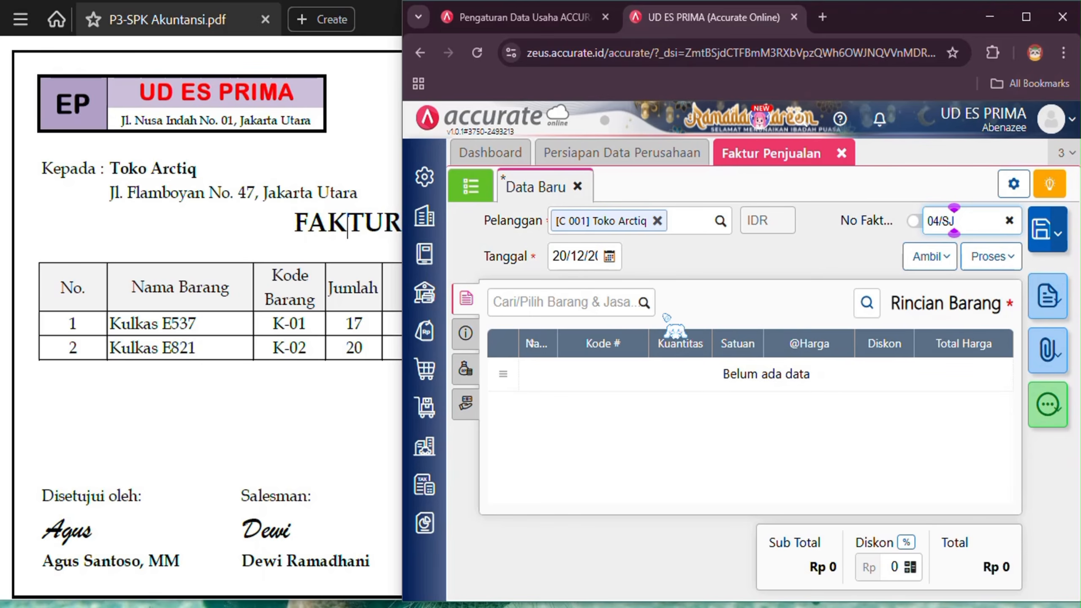
# Add Kulkas E537 (K-01) to the invoice with quantity 17, checking its price and total against the PDF.
pyautogui.click(644, 302)
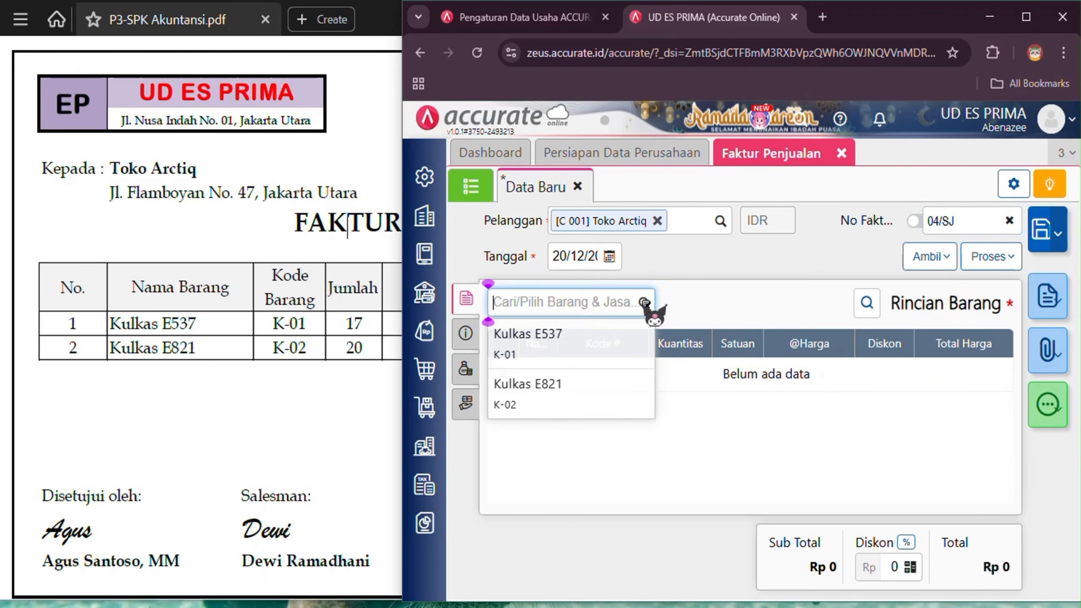
pyautogui.click(611, 347)
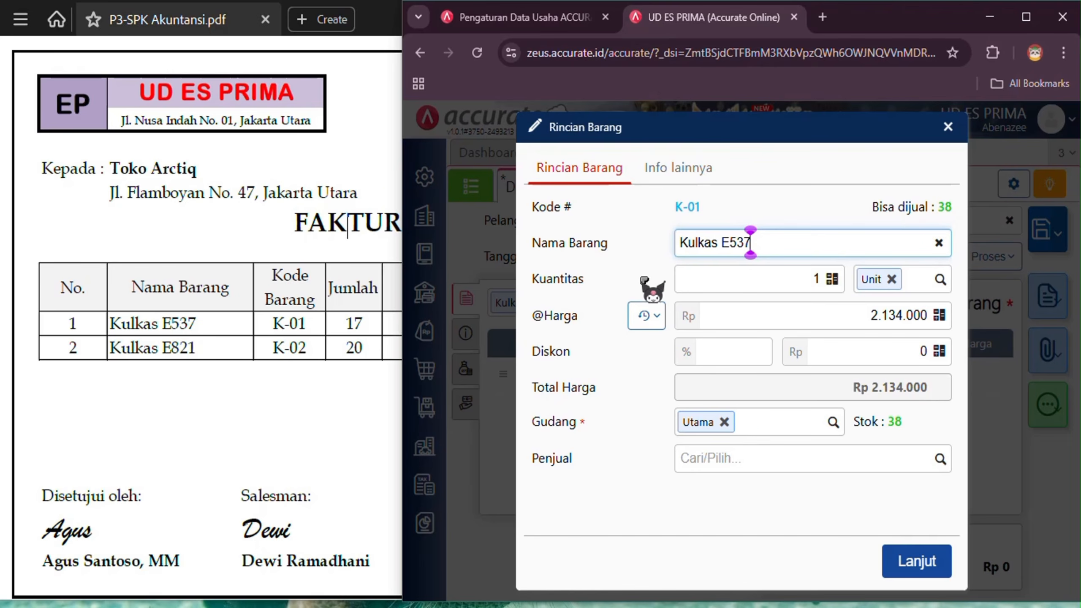
pyautogui.click(759, 285)
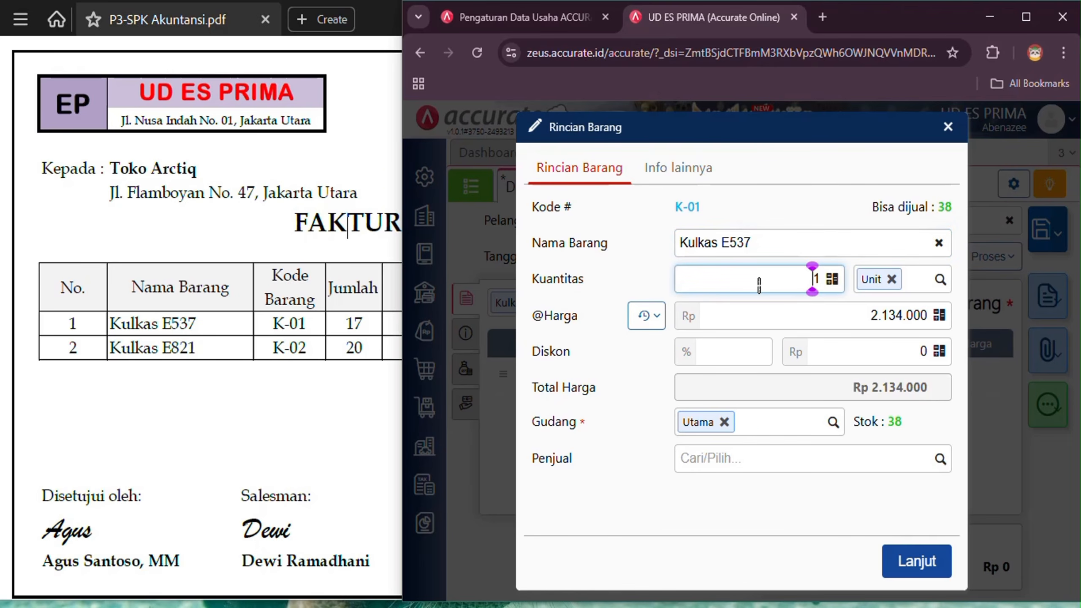
pyautogui.press('End')
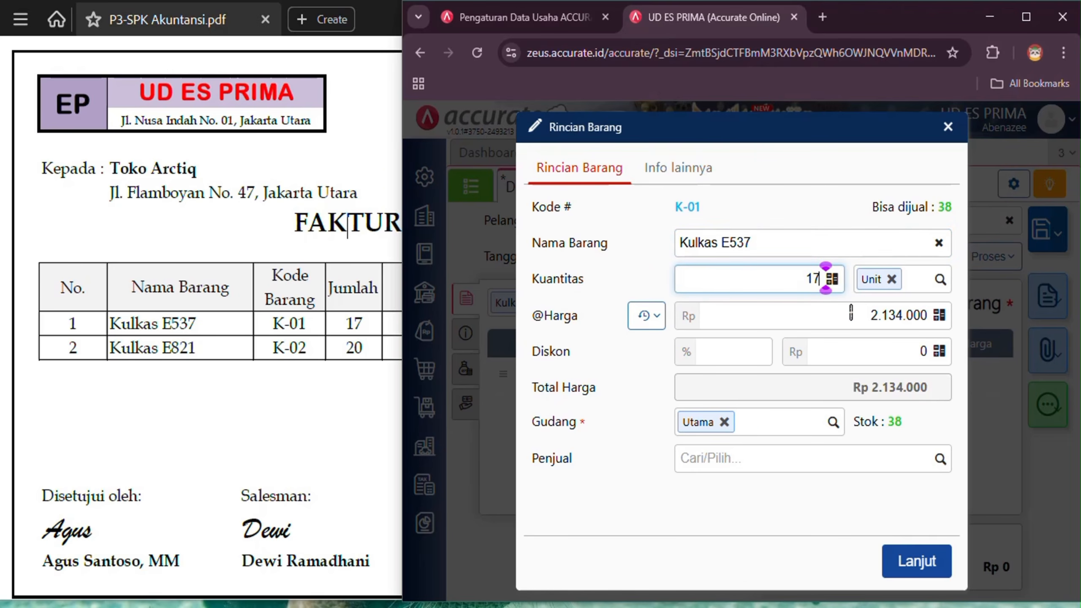
pyautogui.click(177, 407)
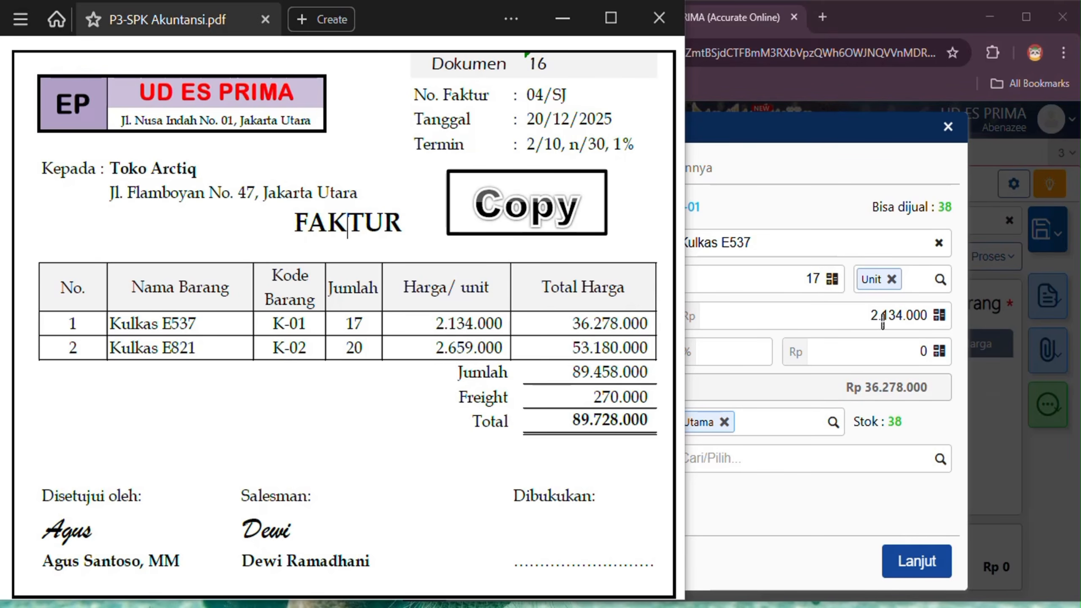
pyautogui.click(827, 310)
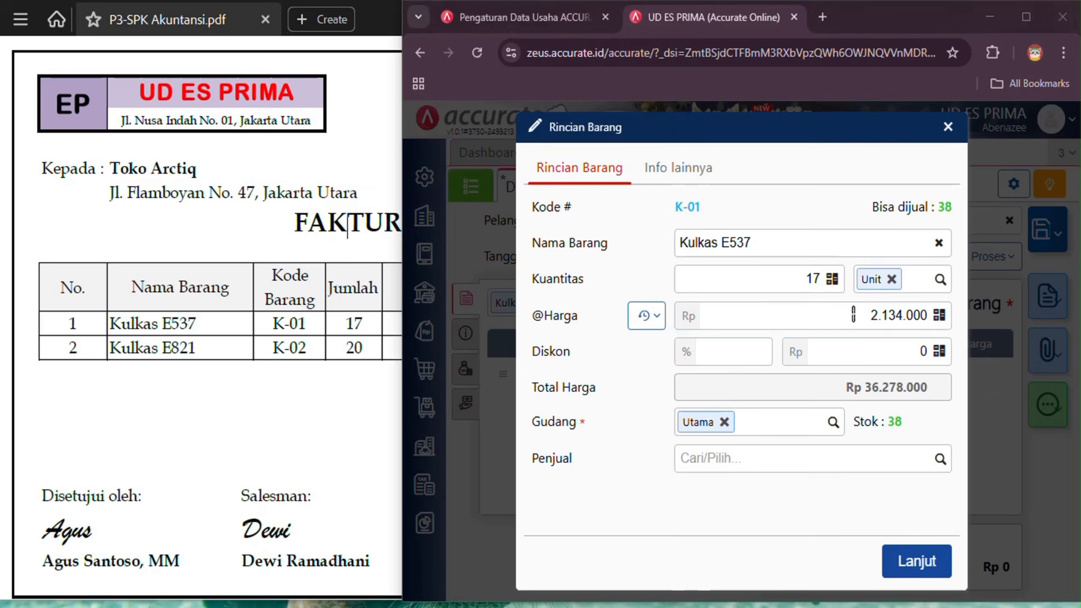
pyautogui.click(302, 406)
pyautogui.click(941, 458)
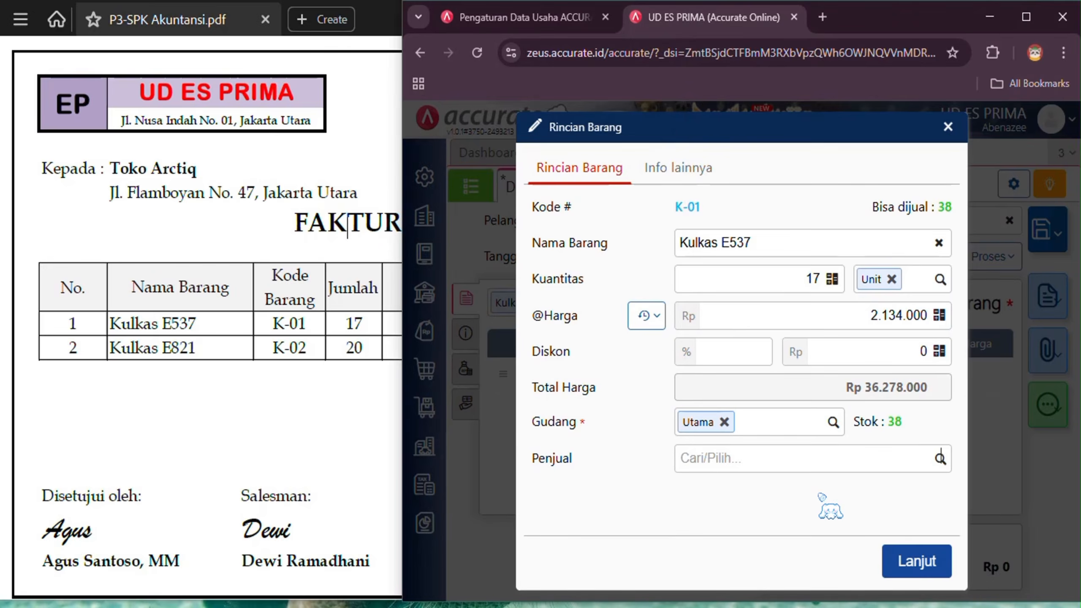
pyautogui.click(266, 398)
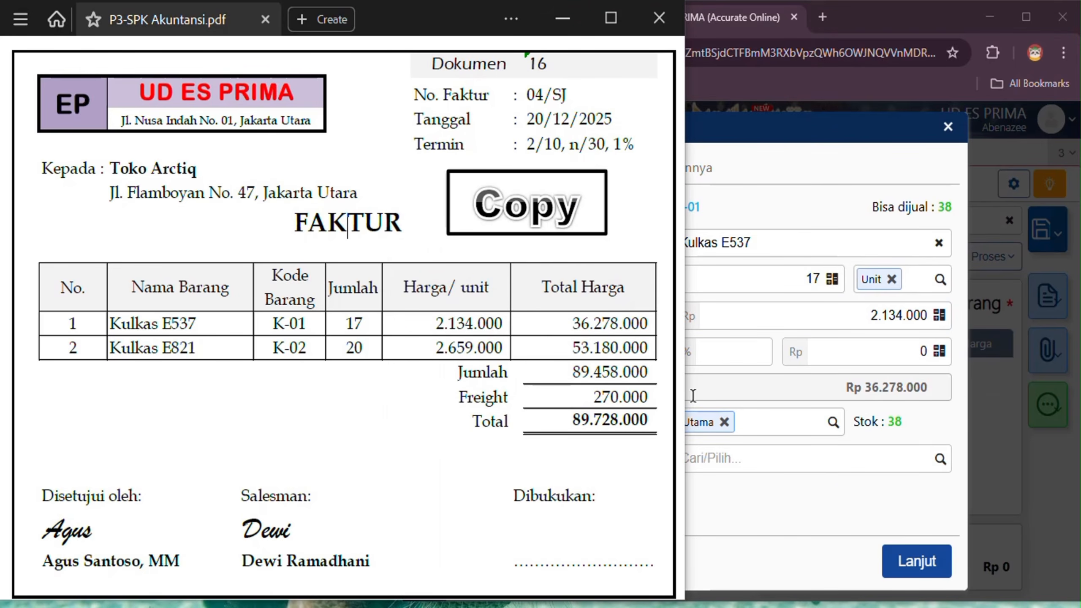
pyautogui.click(836, 501)
pyautogui.click(939, 561)
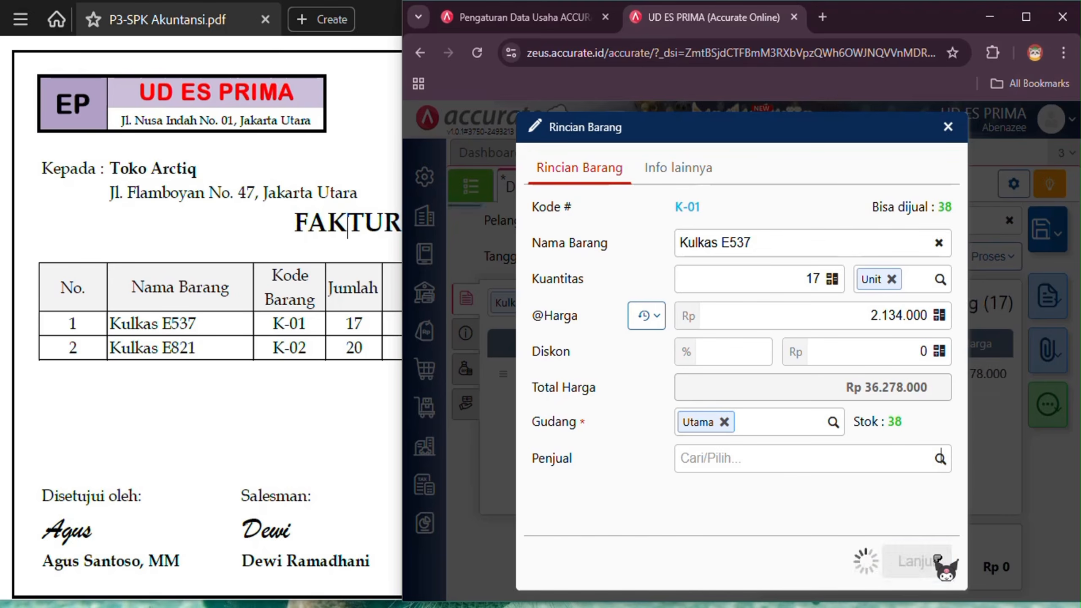
# Add Kulkas E821 (K-02) to the invoice with quantity 20, comparing the line with the PDF.
pyautogui.click(644, 303)
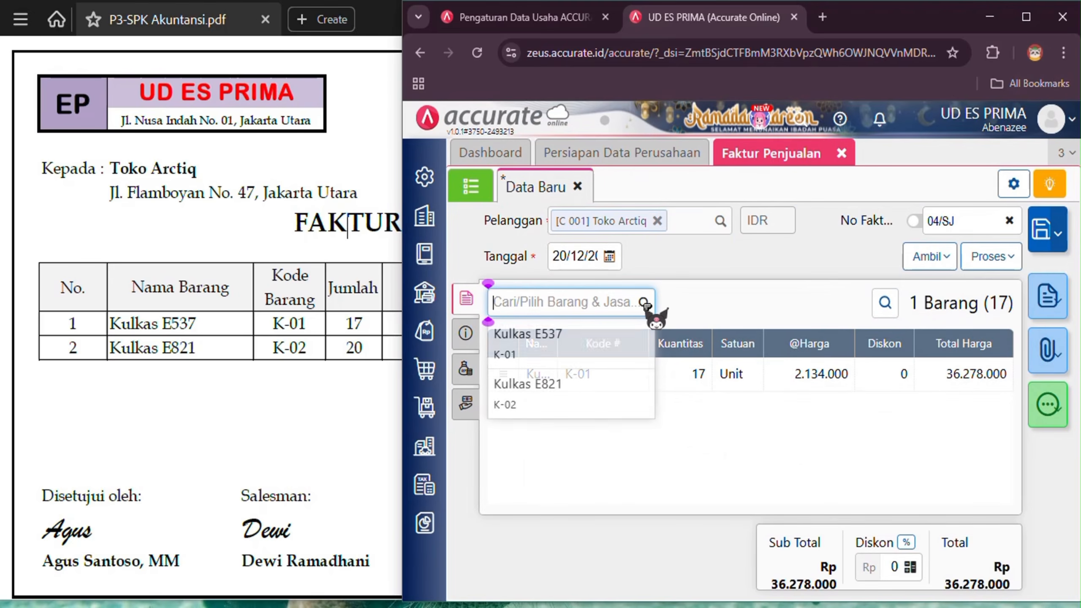
pyautogui.click(595, 383)
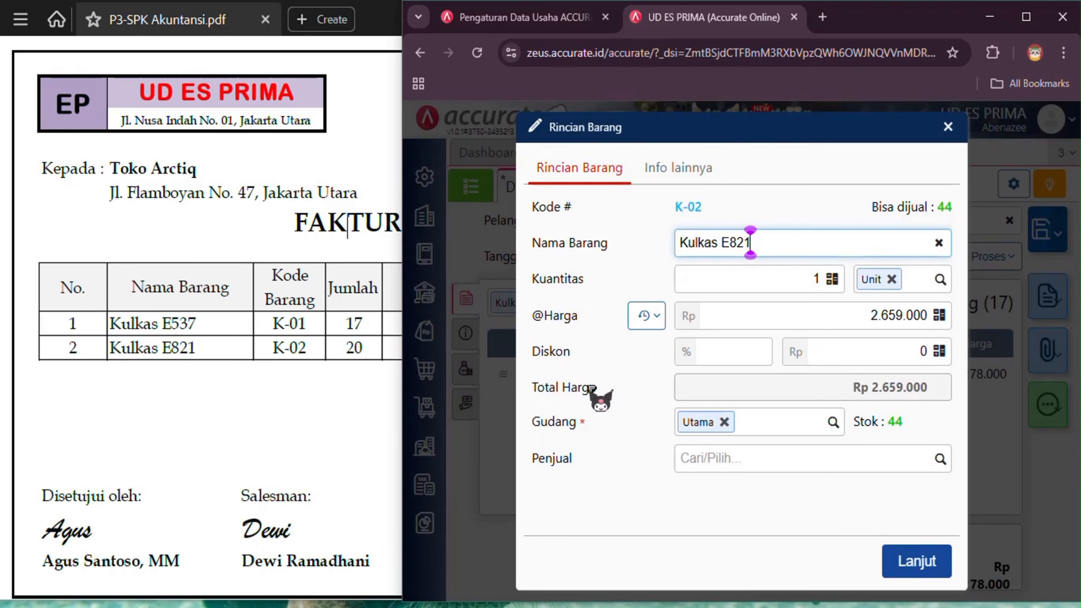
pyautogui.click(813, 282)
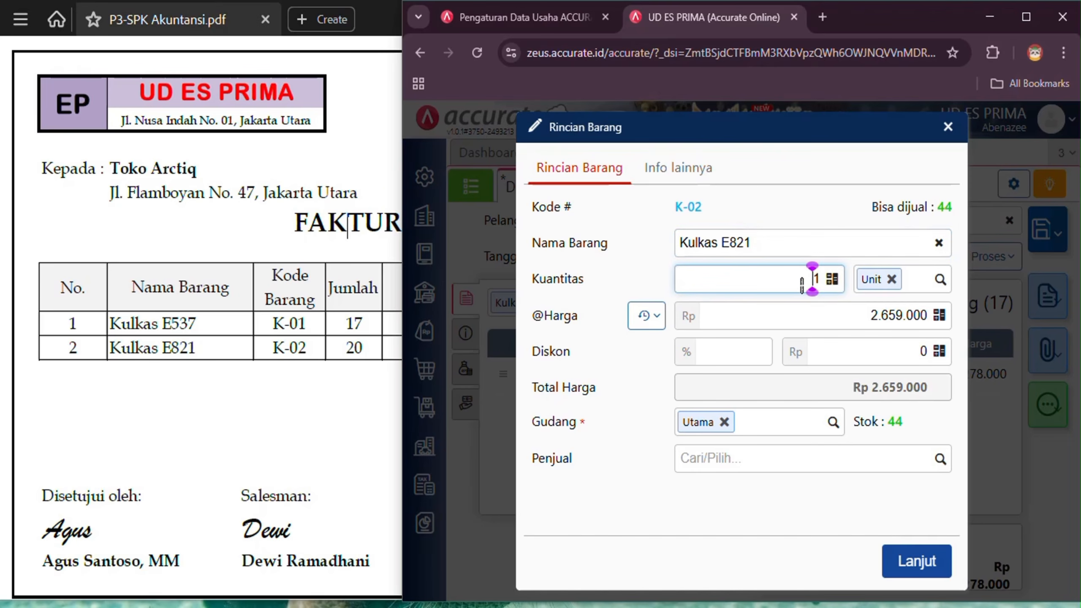
pyautogui.press('Delete')
pyautogui.write('20')
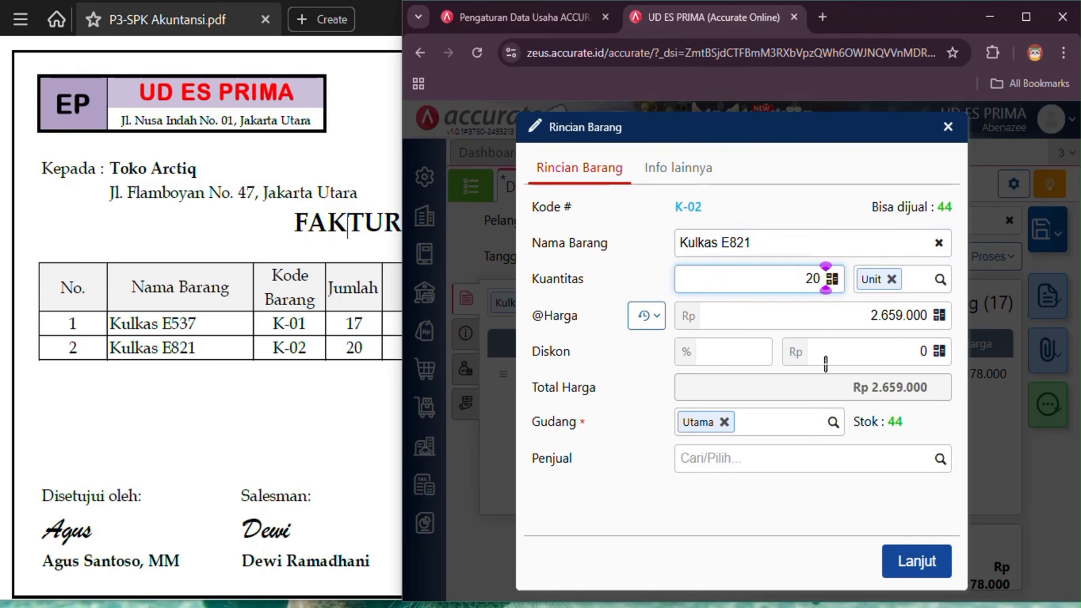
pyautogui.click(308, 408)
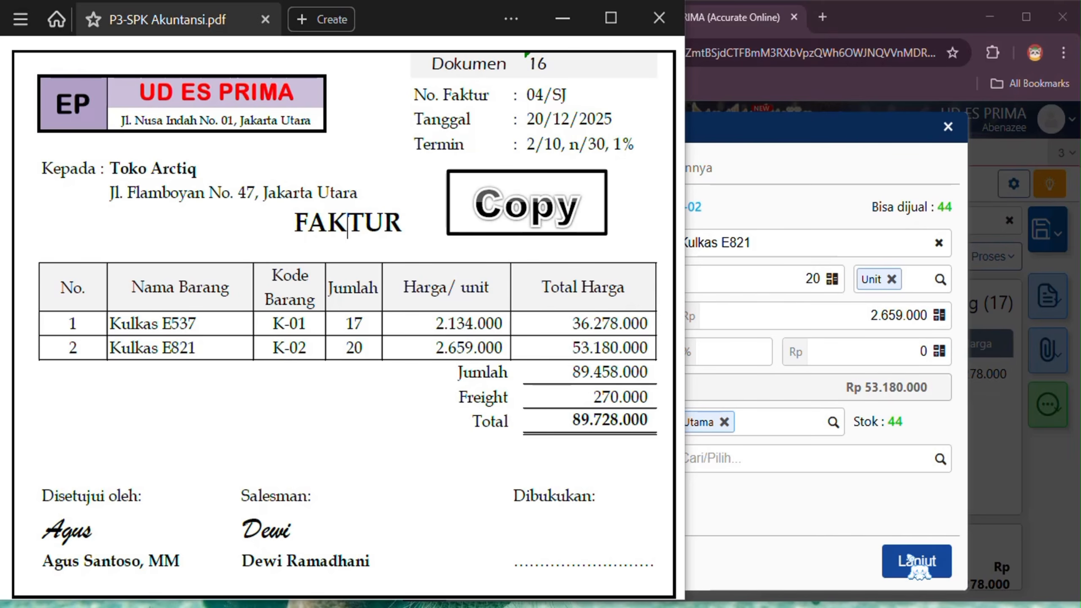
pyautogui.click(932, 554)
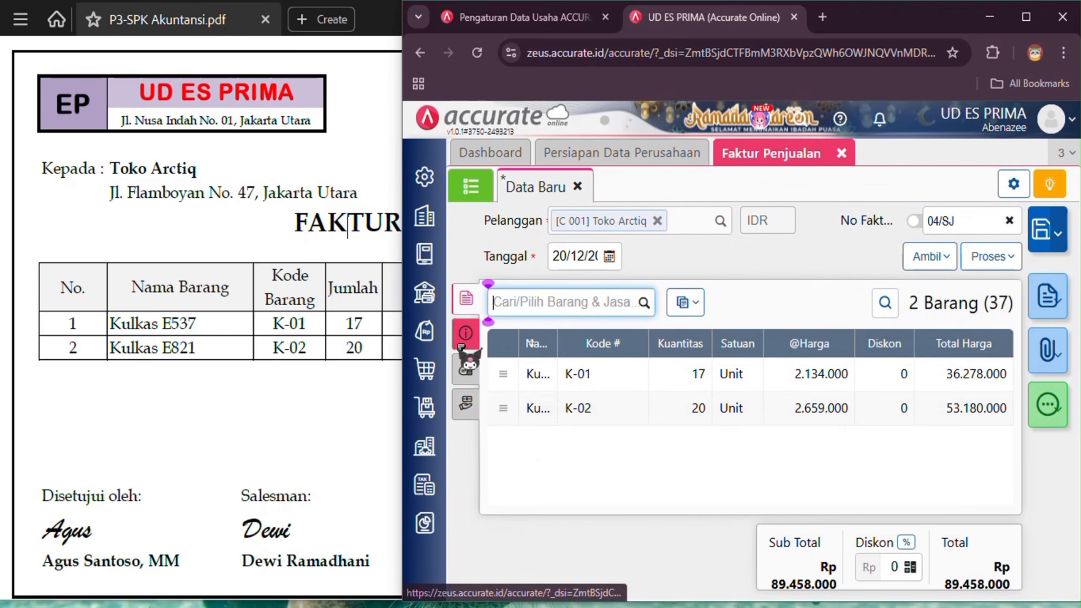
# Enter "Penjualan barang secara kredit" as the invoice's description and set the shipping date to 20/12/2025.
pyautogui.click(464, 339)
pyautogui.scroll(-2, 638, 417)
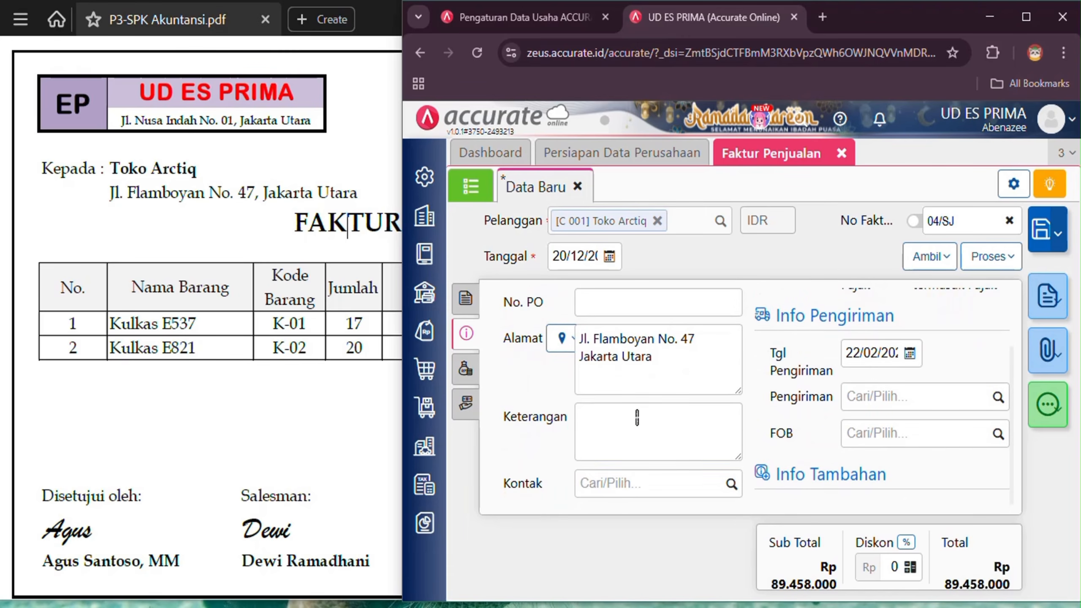
pyautogui.click(638, 421)
pyautogui.write('jua')
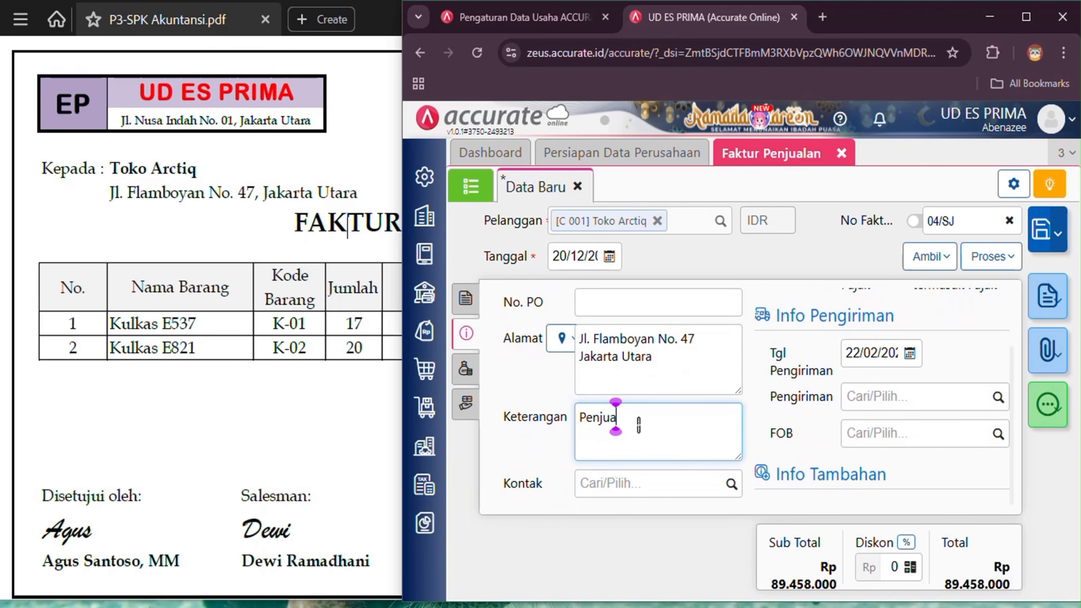
pyautogui.write('lan barang secara kredit')
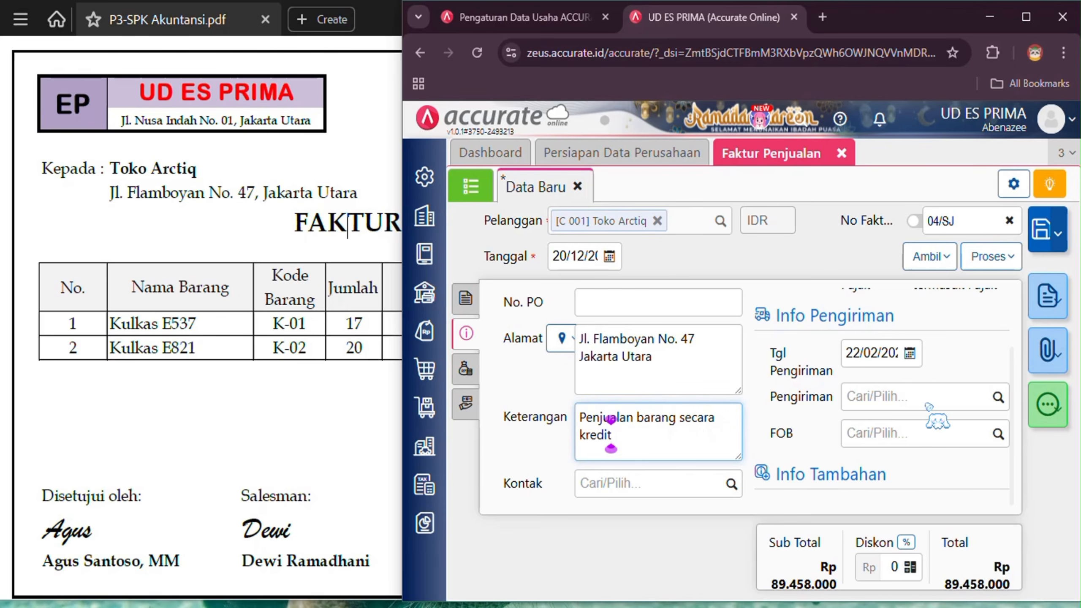
pyautogui.click(867, 359)
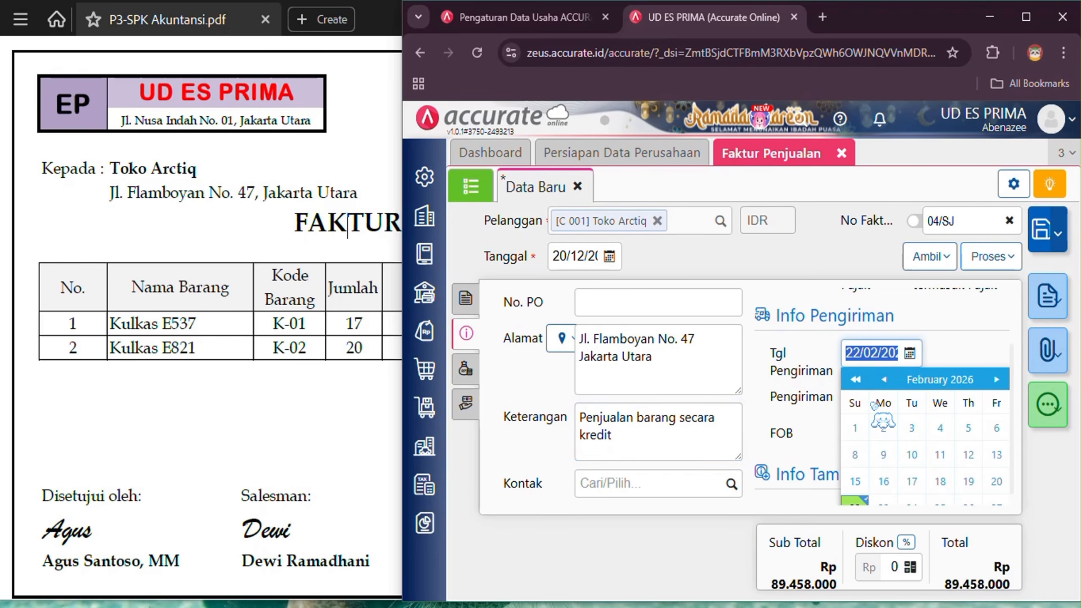
pyautogui.write('20/12/2')
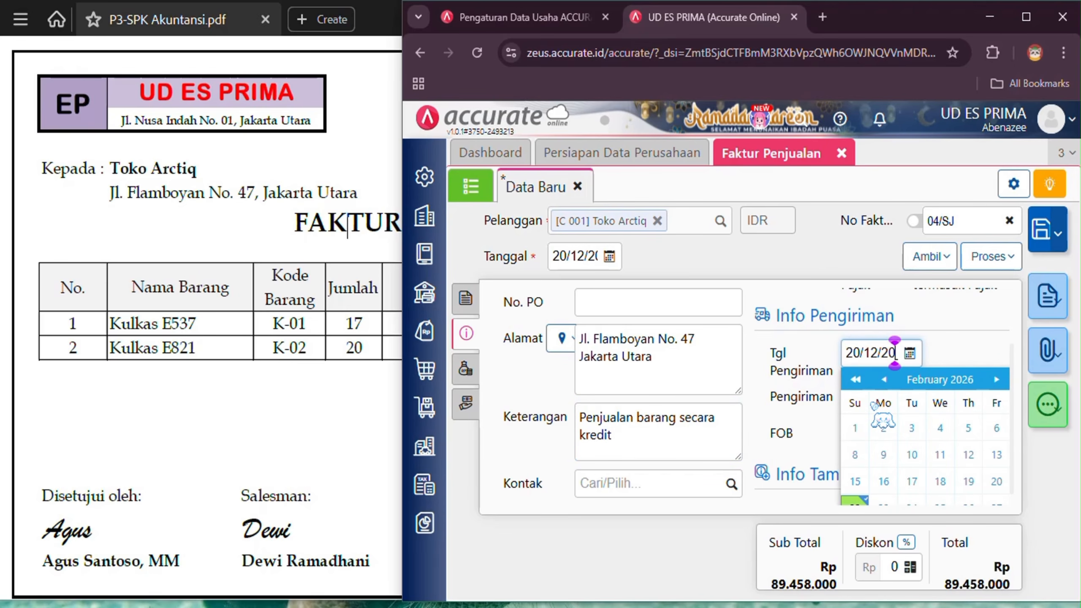
pyautogui.click(760, 400)
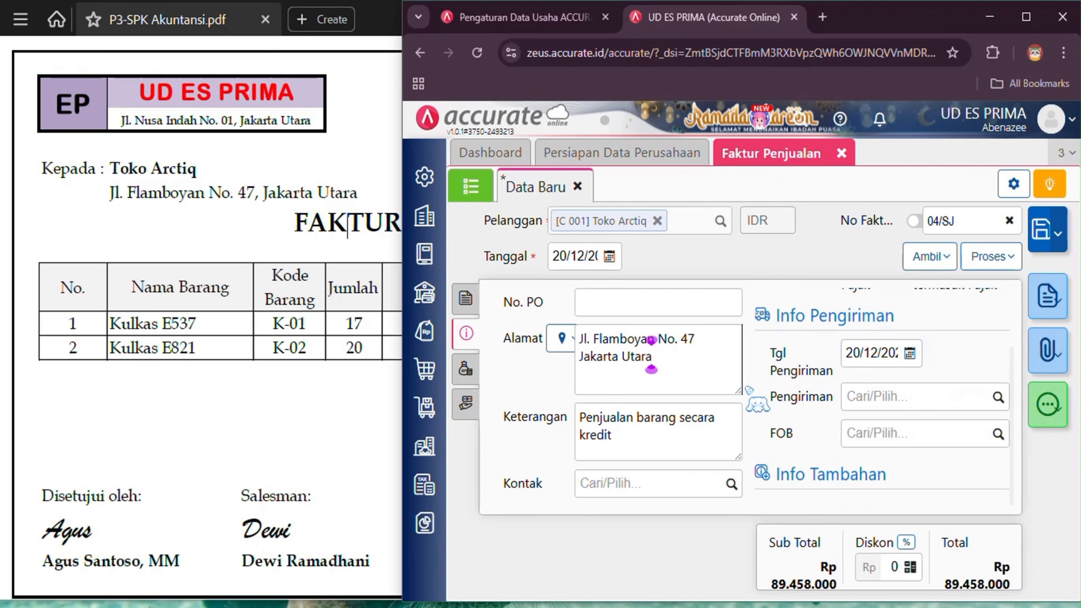
# Add Freight Collected (41104) with an amount of 270.000 to the invoice's other costs.
pyautogui.click(466, 369)
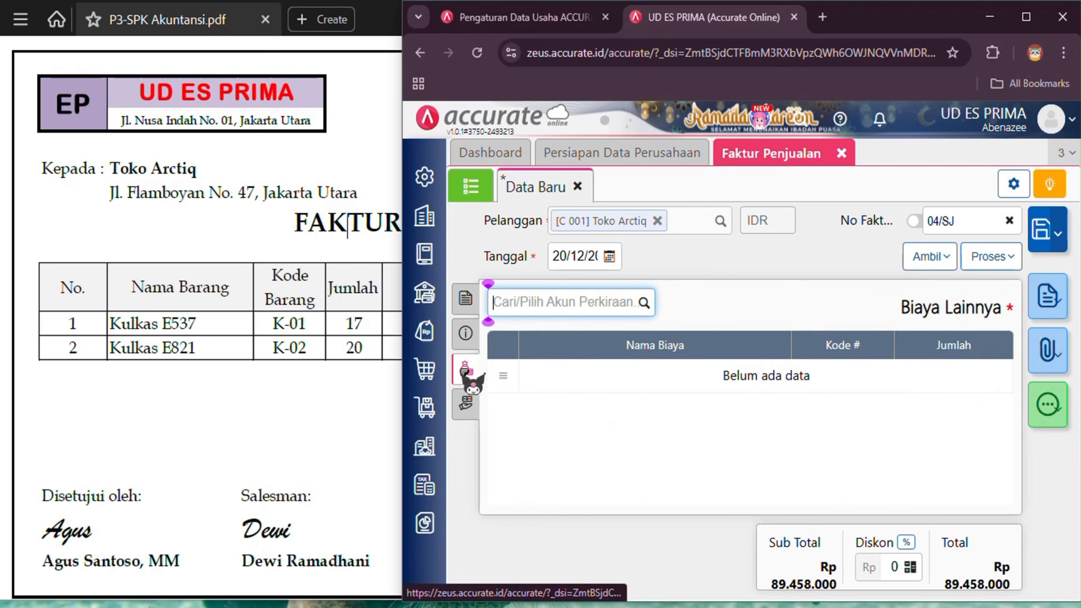
pyautogui.write('col')
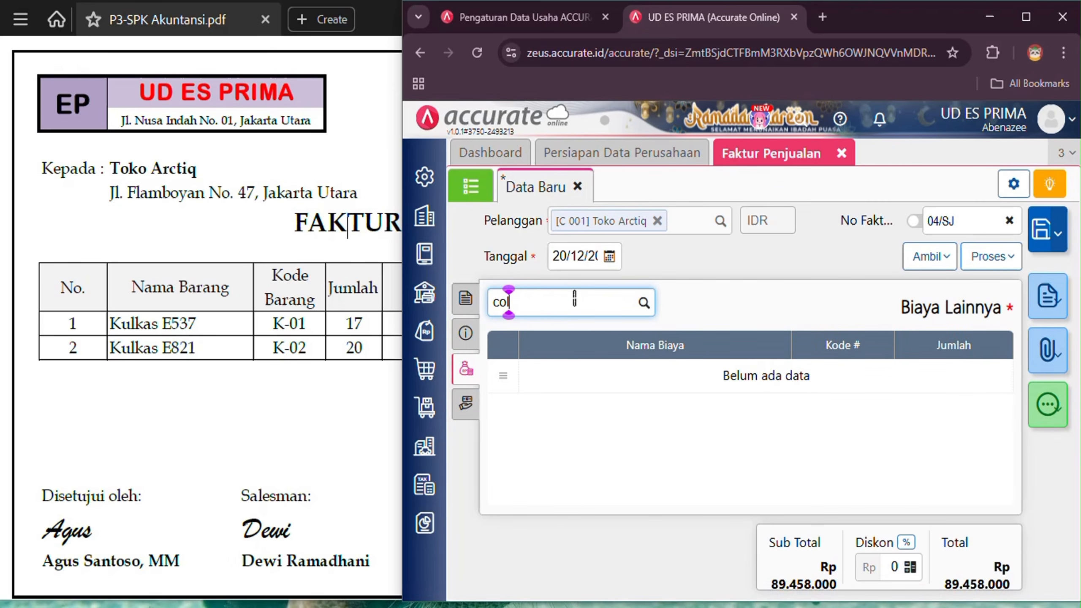
pyautogui.click(594, 347)
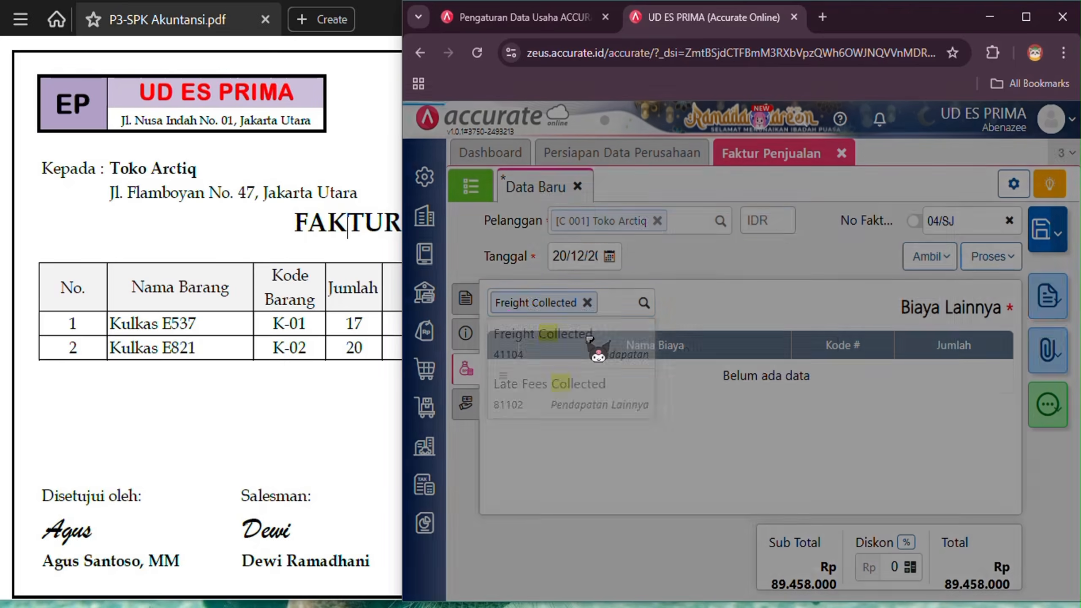
pyautogui.click(763, 352)
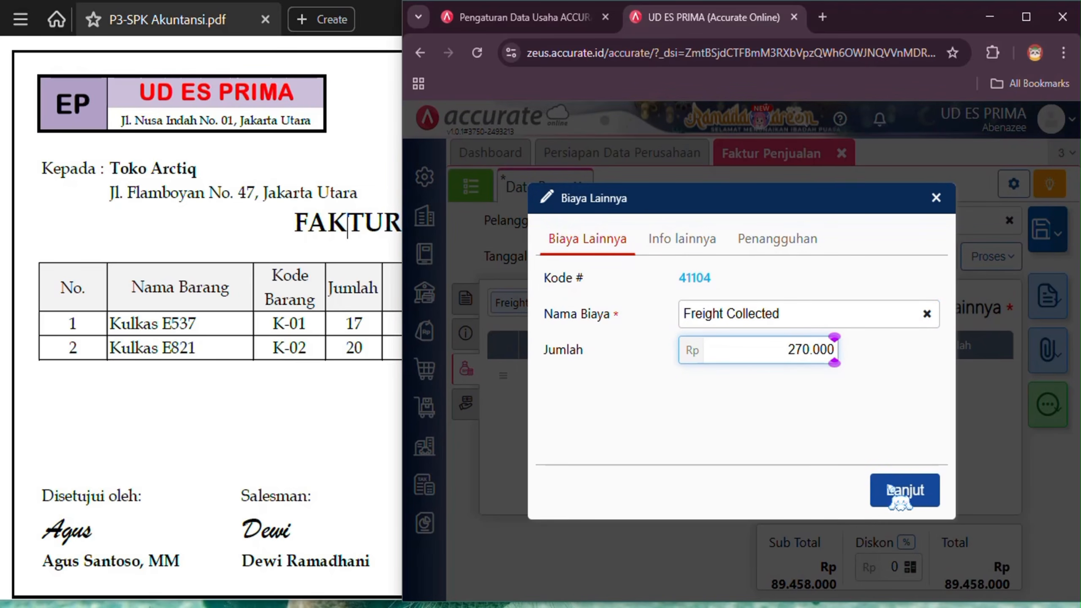
pyautogui.click(904, 494)
# Compare the invoice's freight and total with document 16 in the PDF and save the invoice.
pyautogui.click(282, 420)
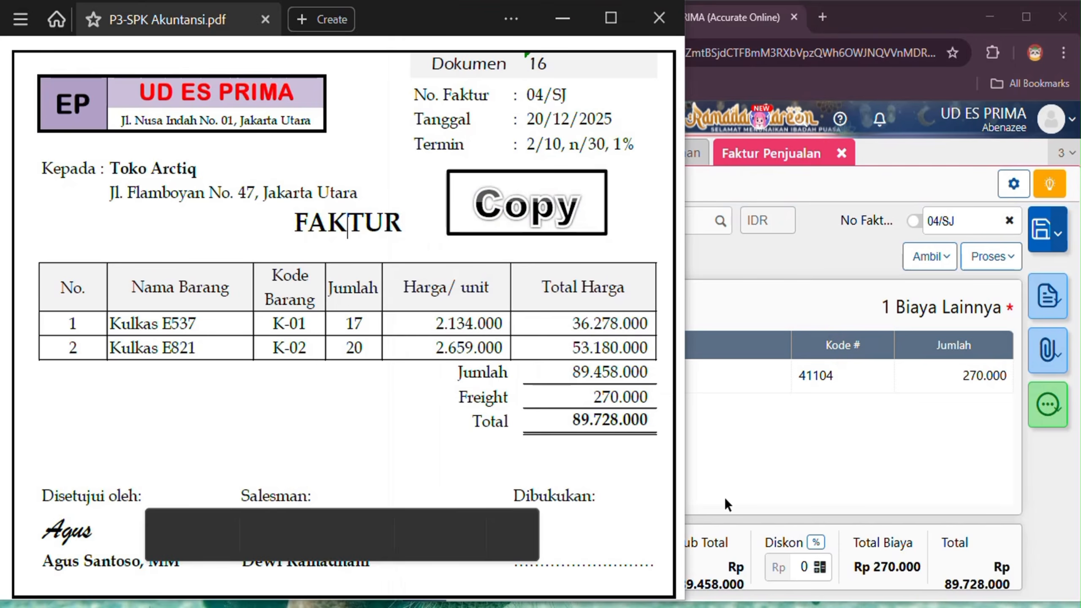
pyautogui.click(707, 590)
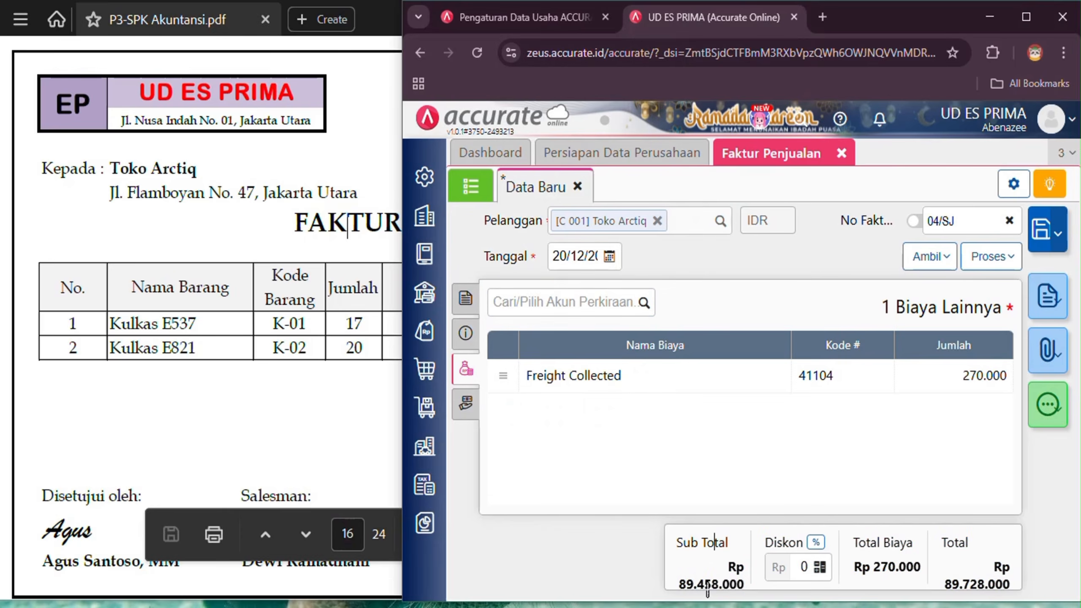
pyautogui.click(212, 349)
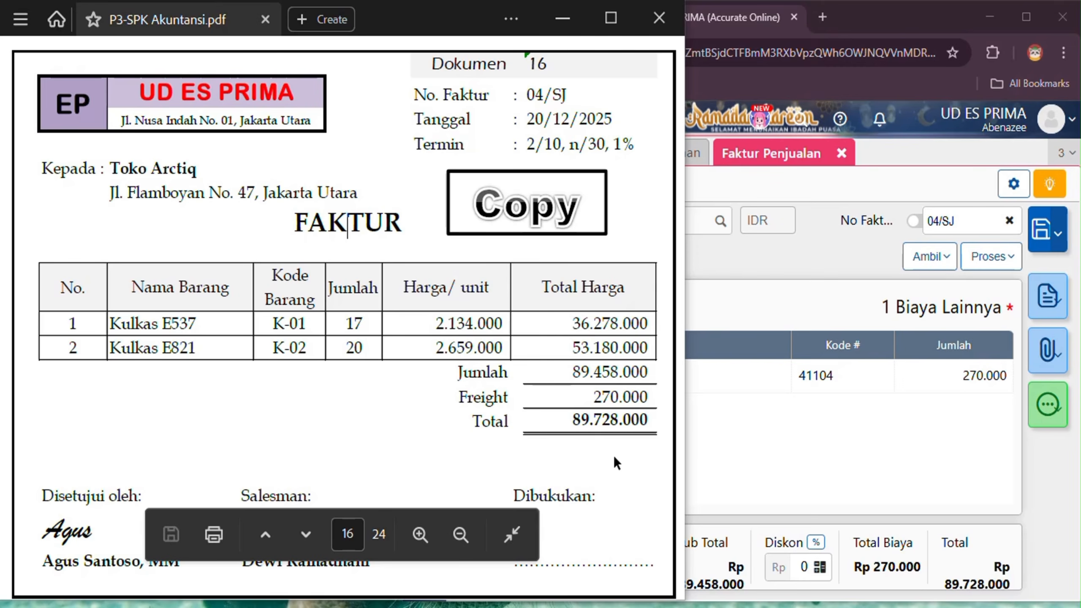
pyautogui.click(920, 471)
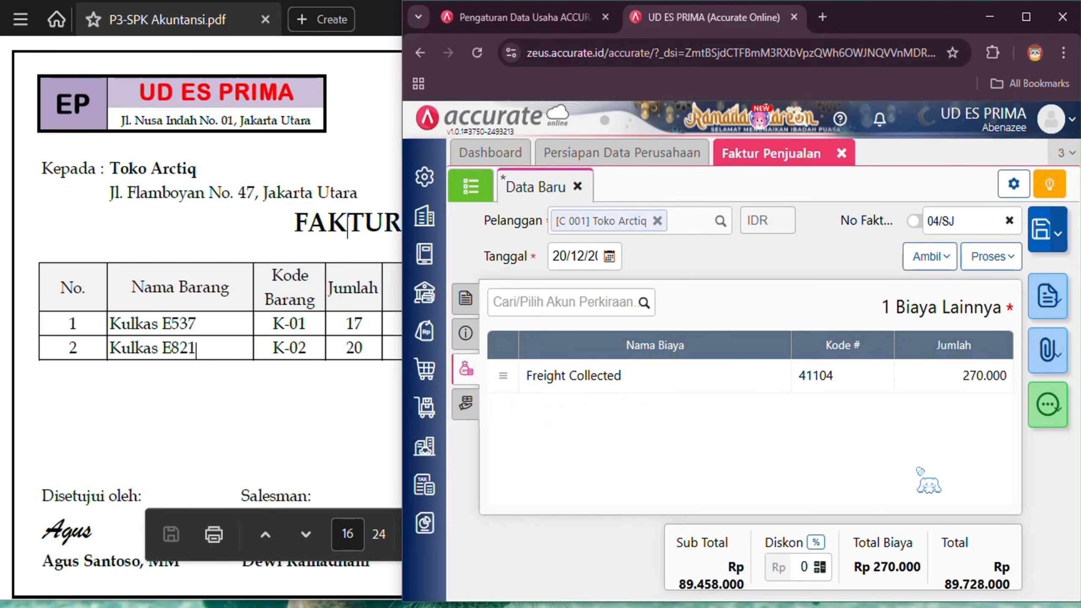
pyautogui.click(1042, 231)
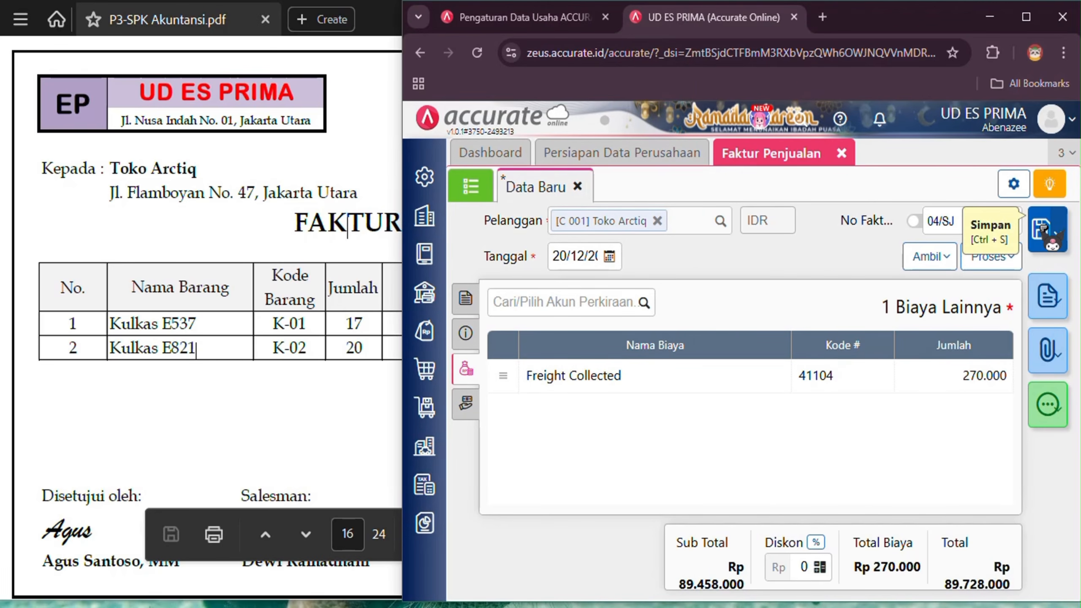
# Reopen invoice 04/SJ from the invoice list, check its journal details against the PDF, and close the sales invoices.
pyautogui.click(470, 187)
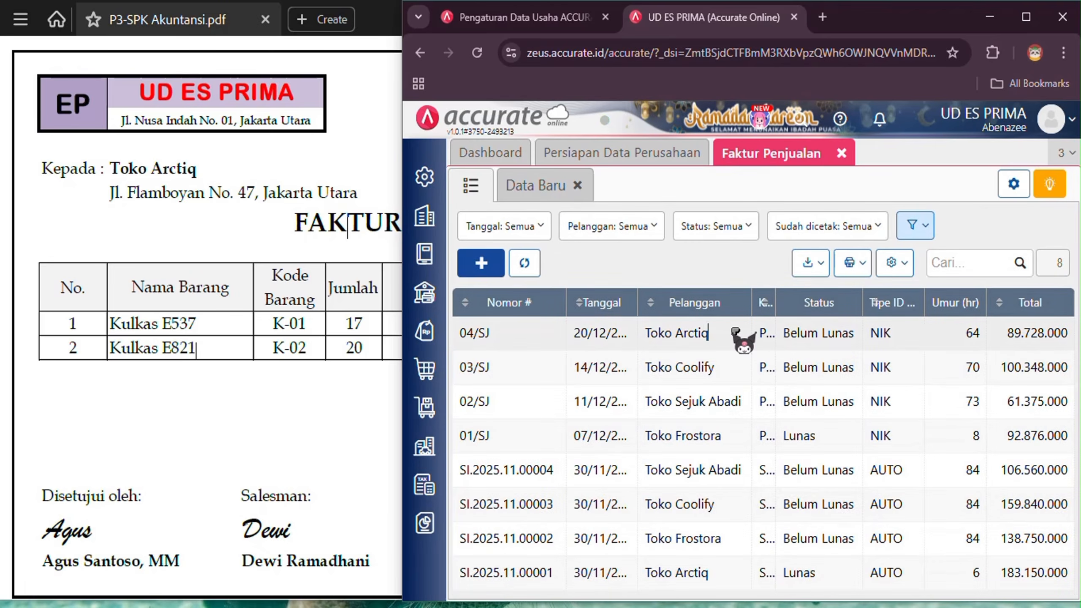
pyautogui.click(736, 332)
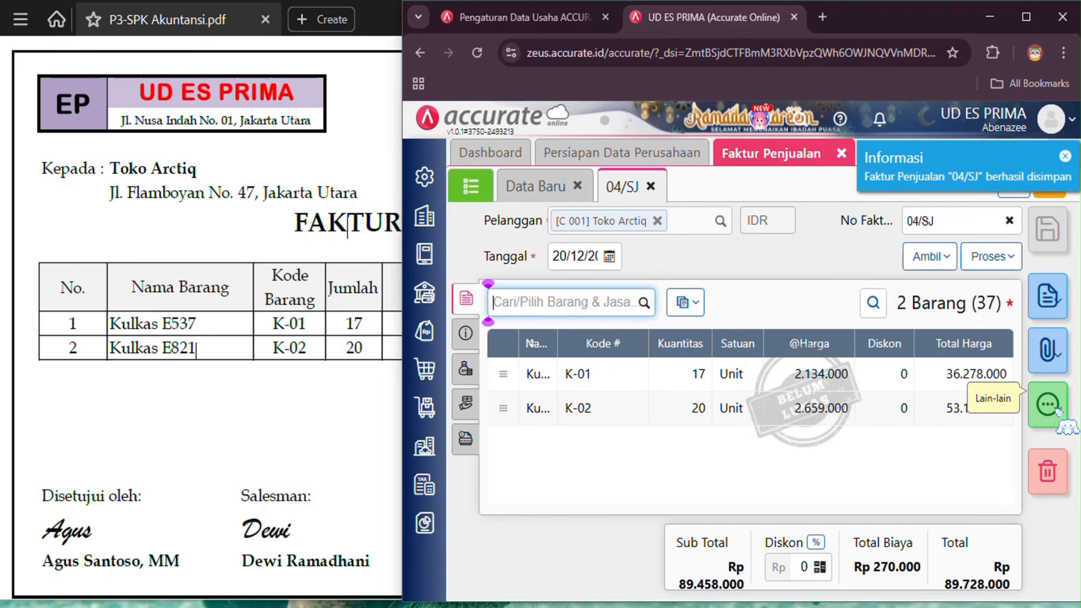
pyautogui.click(1056, 407)
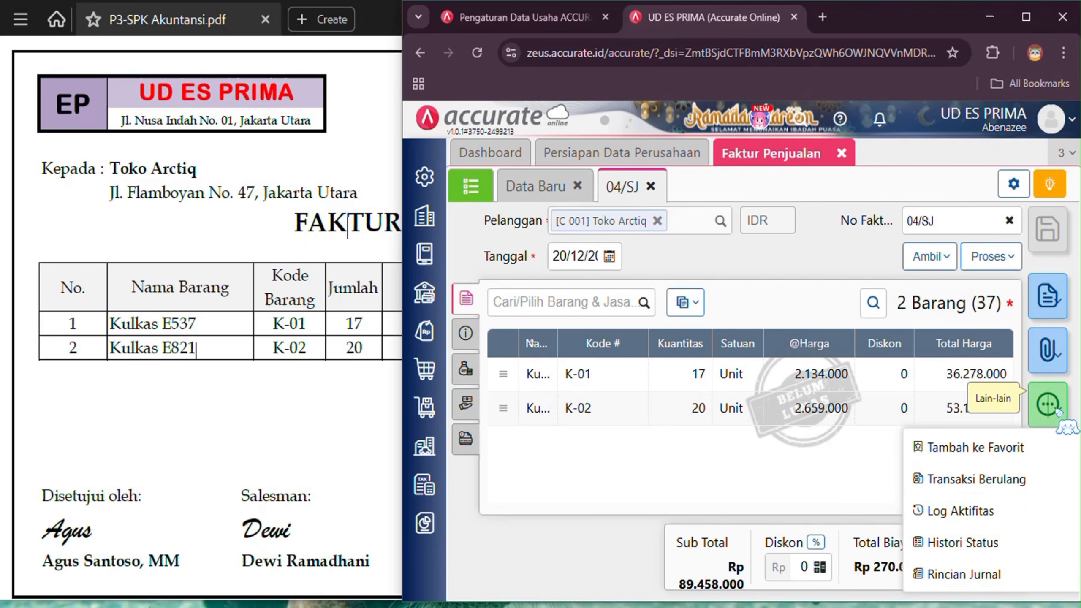
pyautogui.click(963, 574)
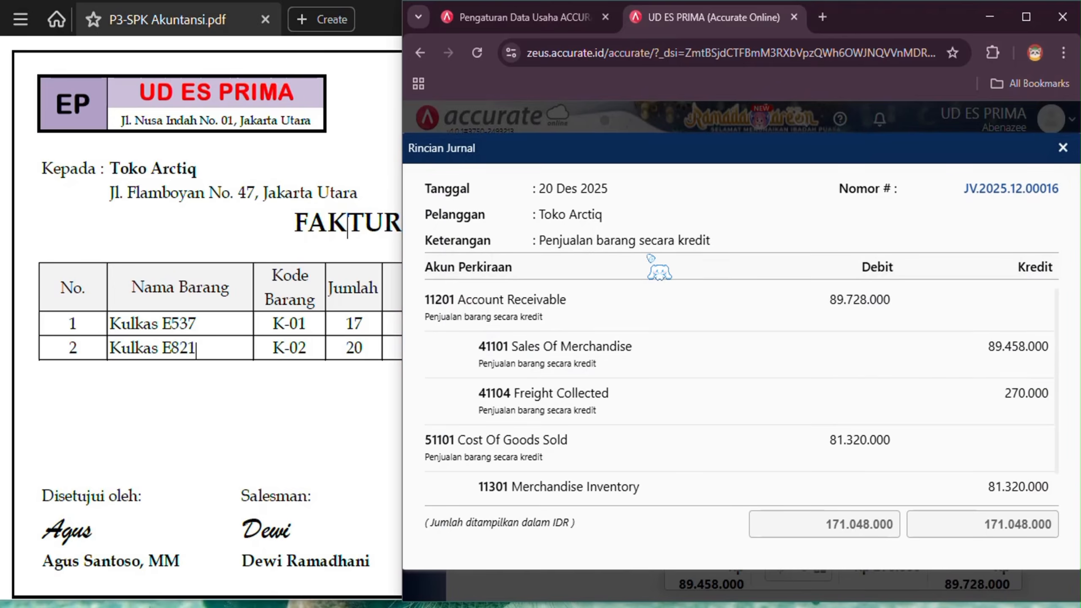
pyautogui.click(314, 375)
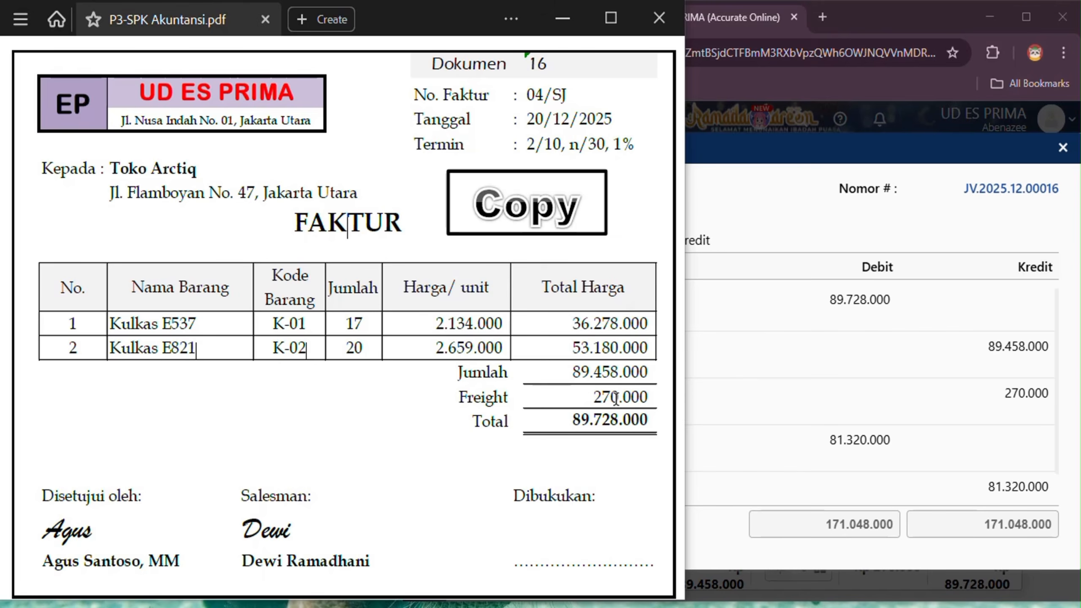
pyautogui.click(979, 409)
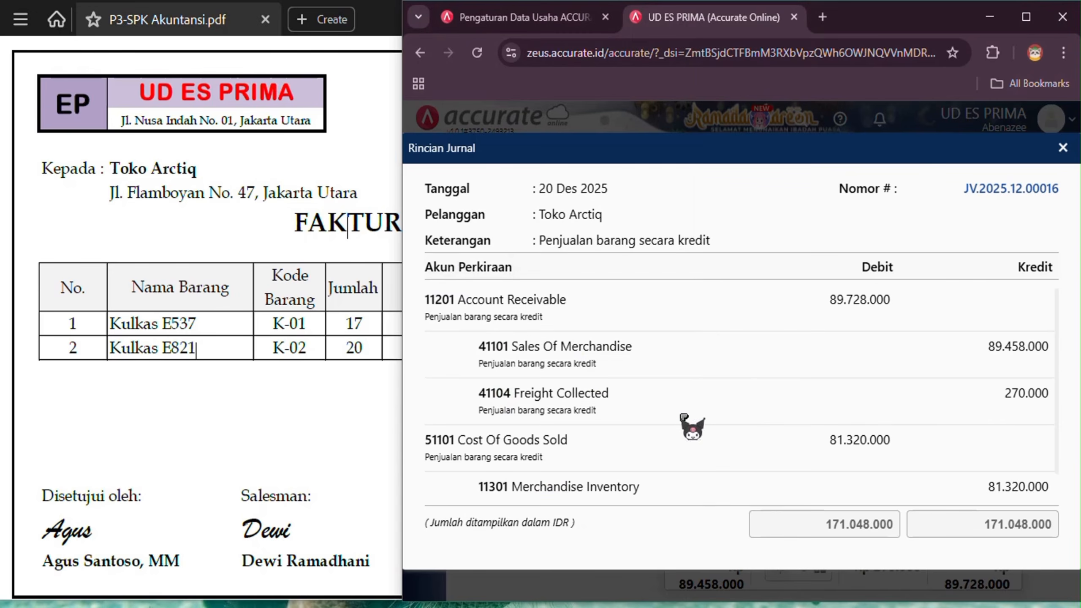
pyautogui.scroll(-1, 676, 421)
pyautogui.click(1063, 147)
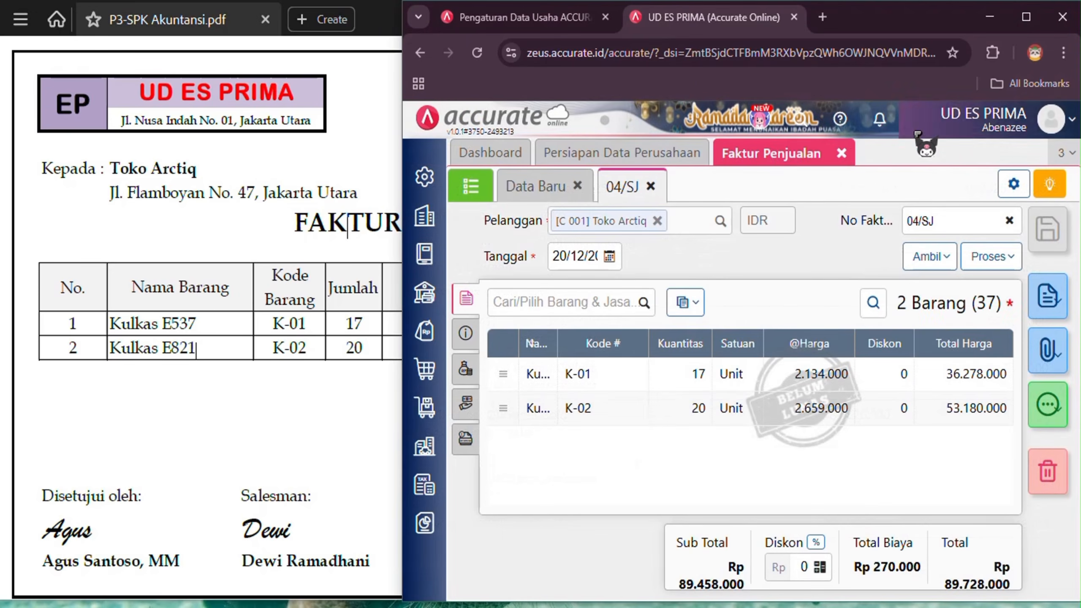
pyautogui.click(842, 152)
# Go to document 17 in the PDF and start a sales receipt (Penerimaan Penjualan) from Toko Coolify with Cash In Bank as the bank.
pyautogui.click(275, 383)
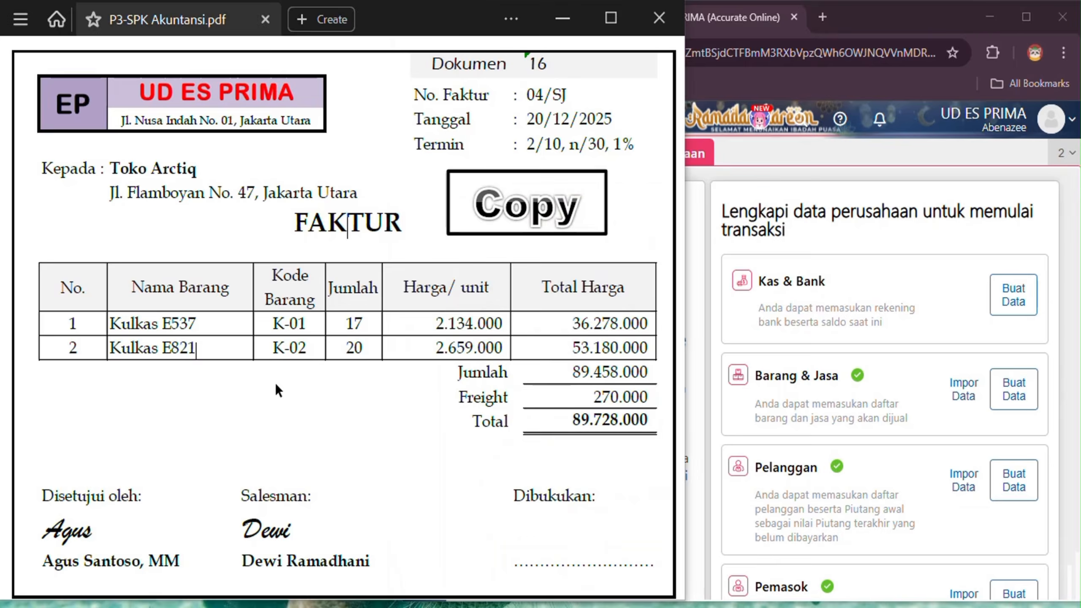
pyautogui.scroll(-5, 262, 393)
pyautogui.scroll(-10, 263, 396)
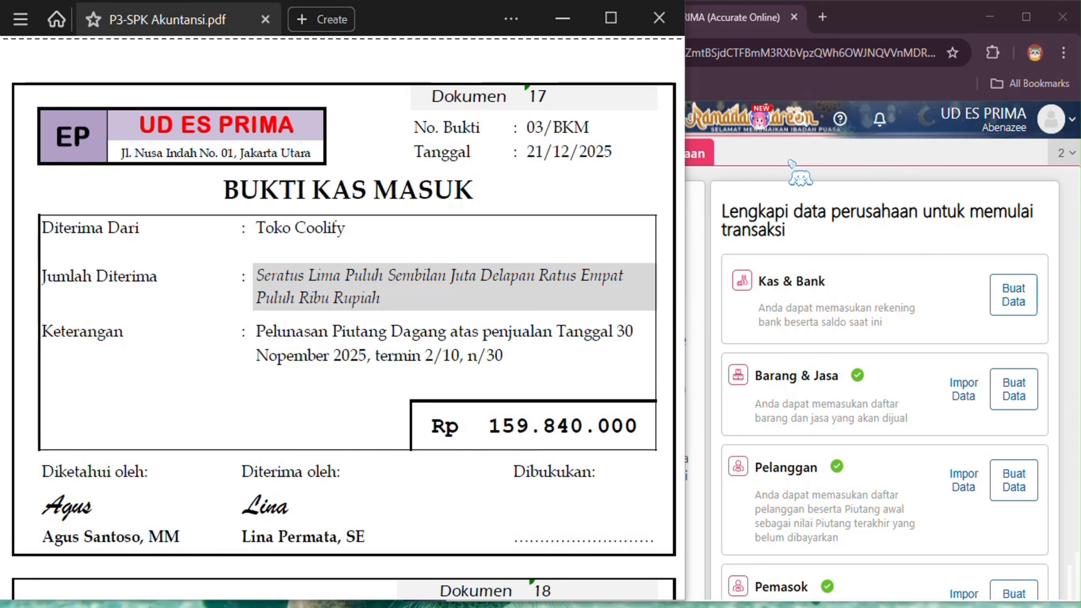
pyautogui.click(815, 148)
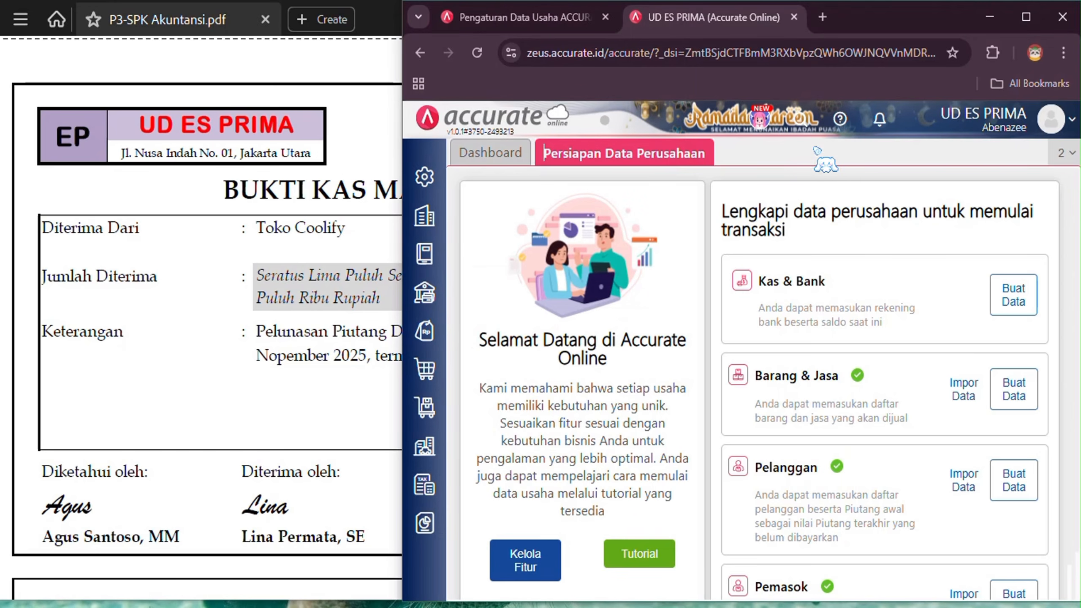
pyautogui.click(427, 332)
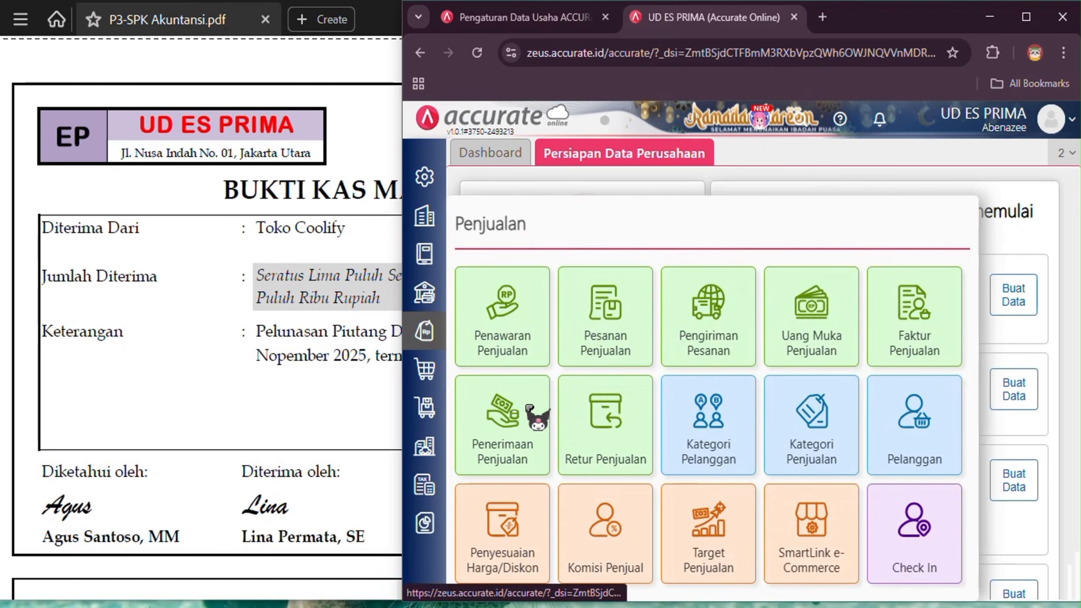
pyautogui.click(528, 409)
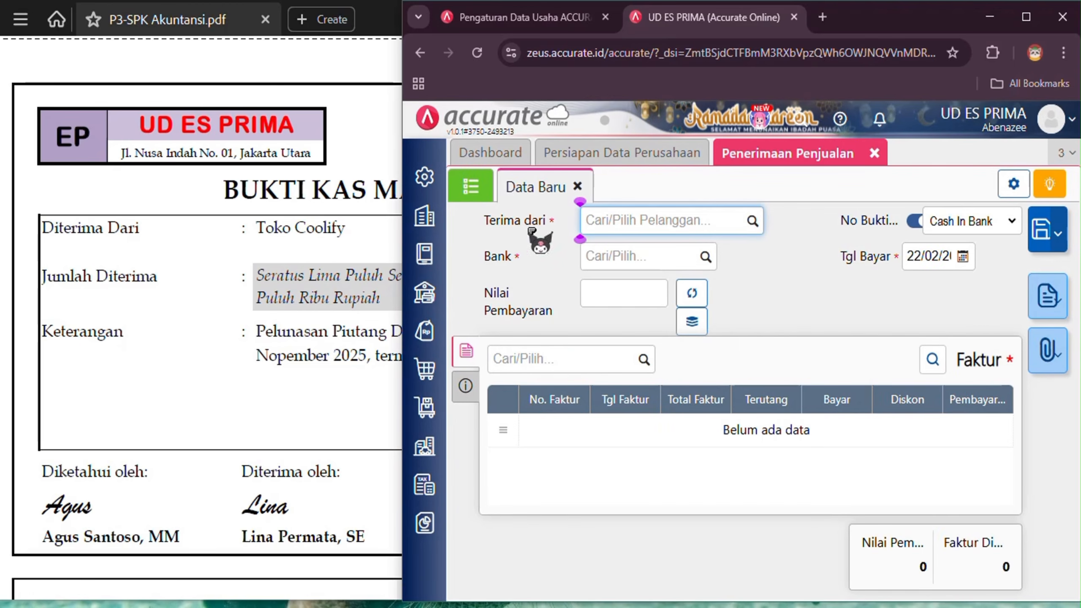
pyautogui.click(753, 221)
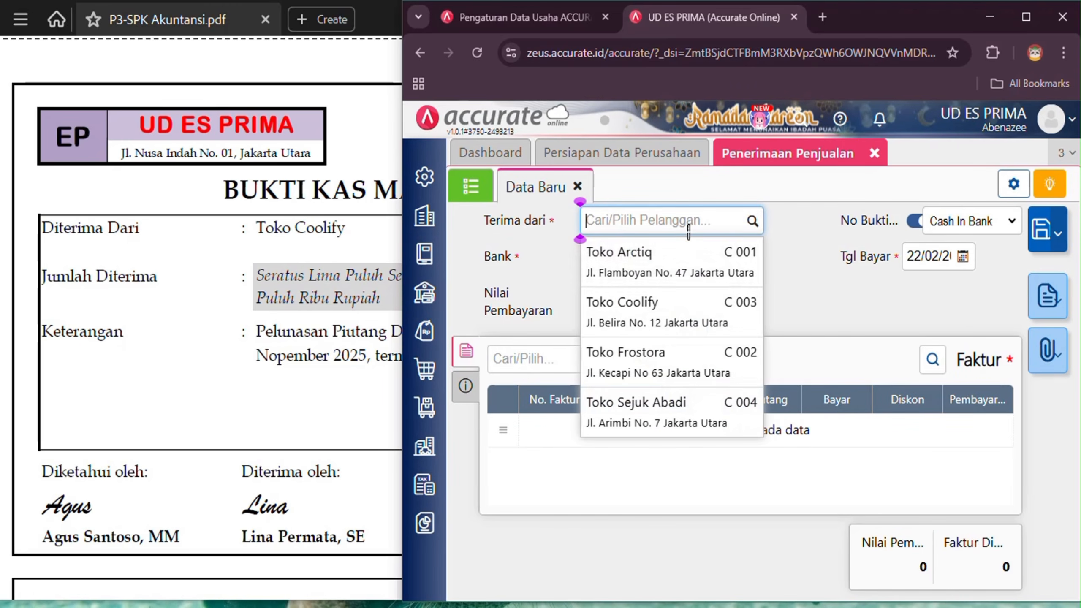
pyautogui.click(696, 326)
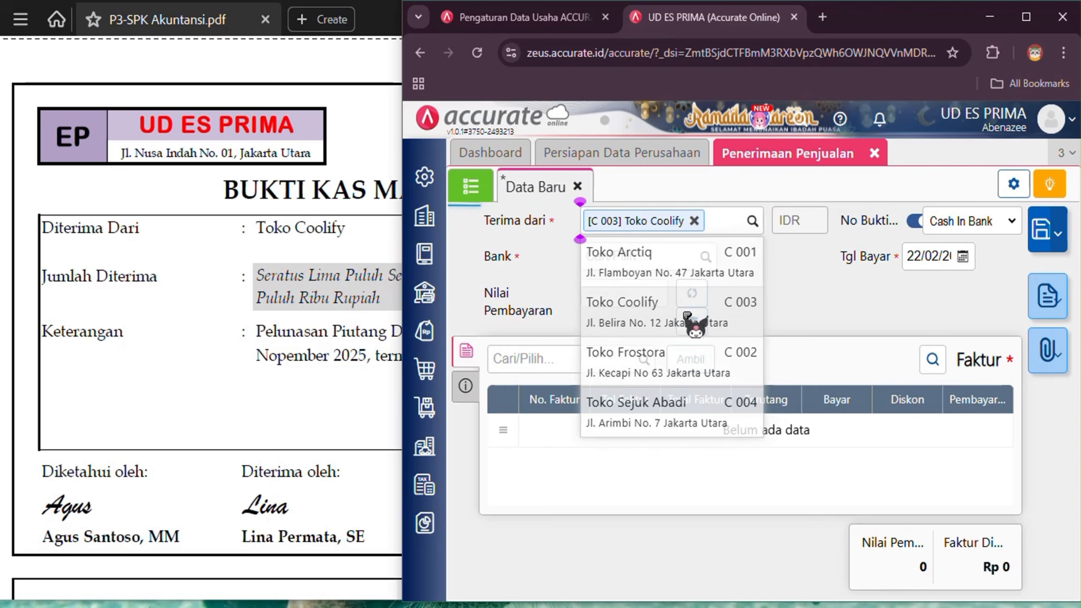
pyautogui.click(703, 256)
pyautogui.click(626, 303)
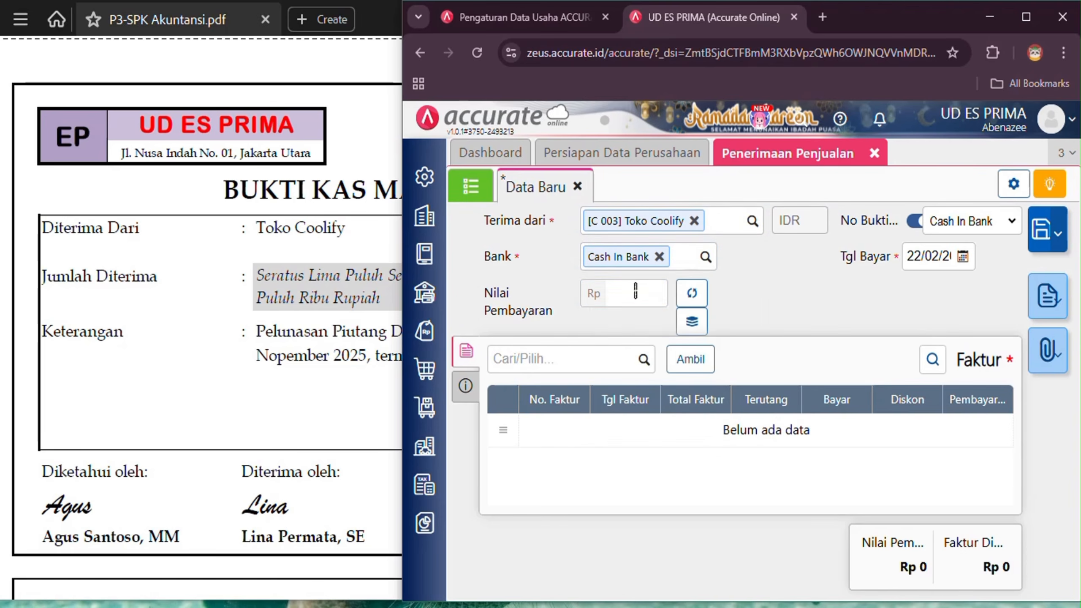
# Set the receipt's payment amount to 159.840.000, following the cash receipt voucher in the PDF.
pyautogui.click(220, 429)
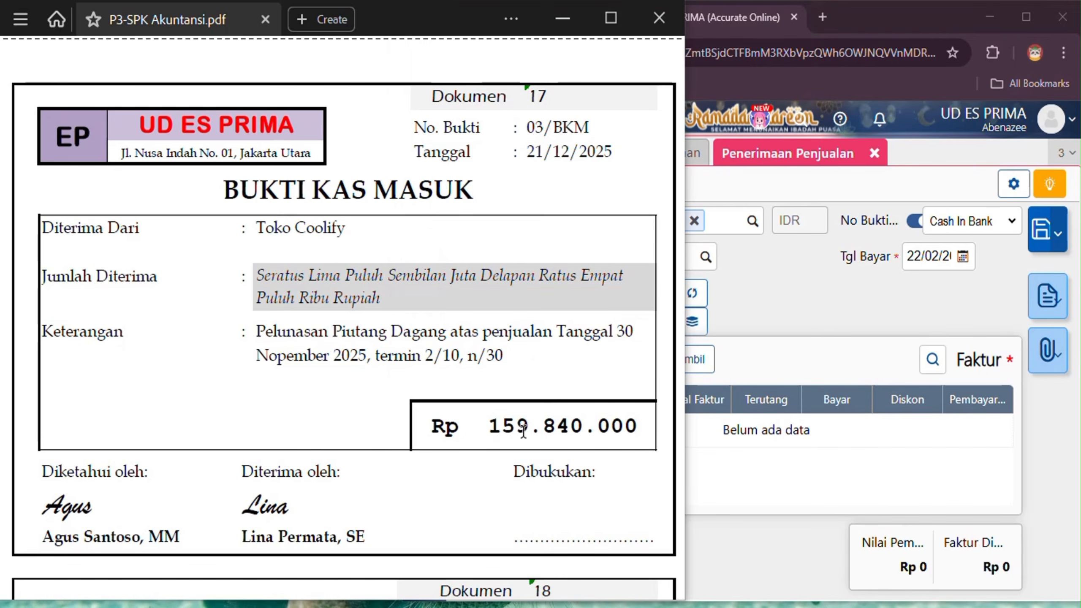
pyautogui.click(792, 325)
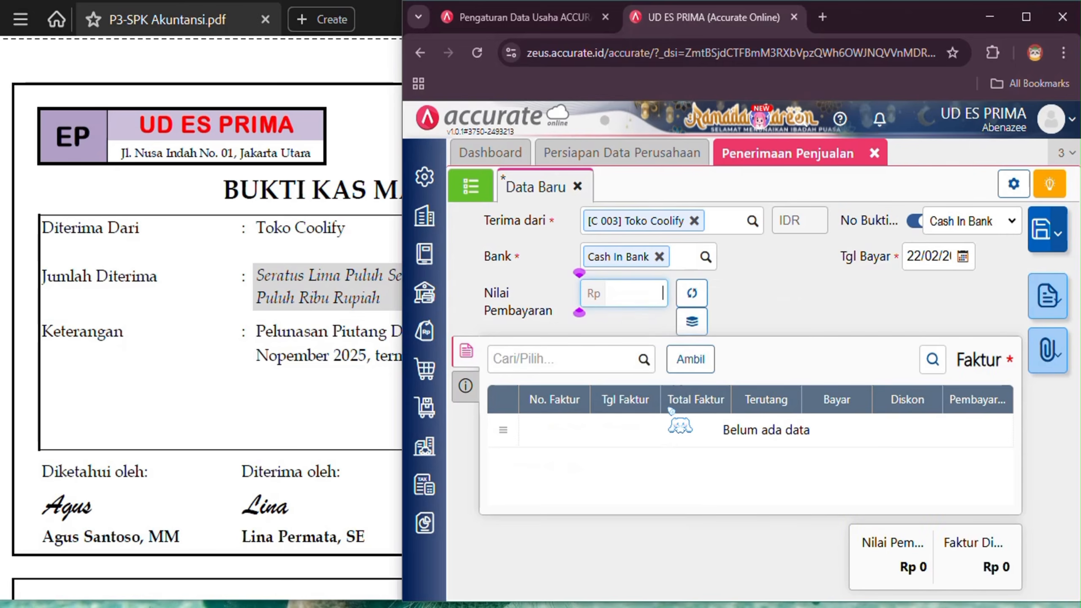
pyautogui.click(323, 406)
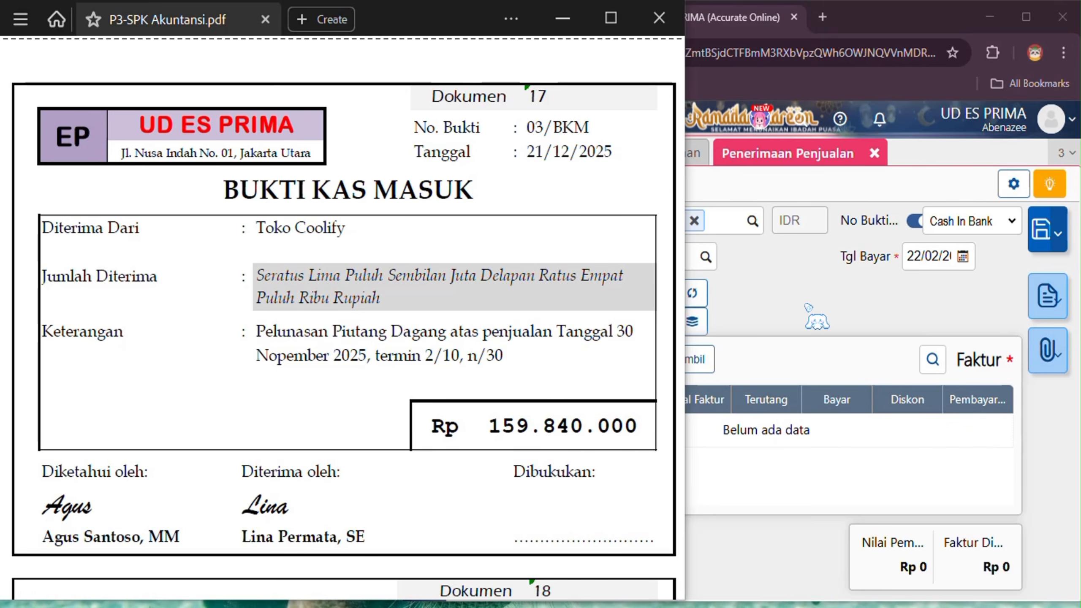
pyautogui.click(806, 305)
pyautogui.click(311, 391)
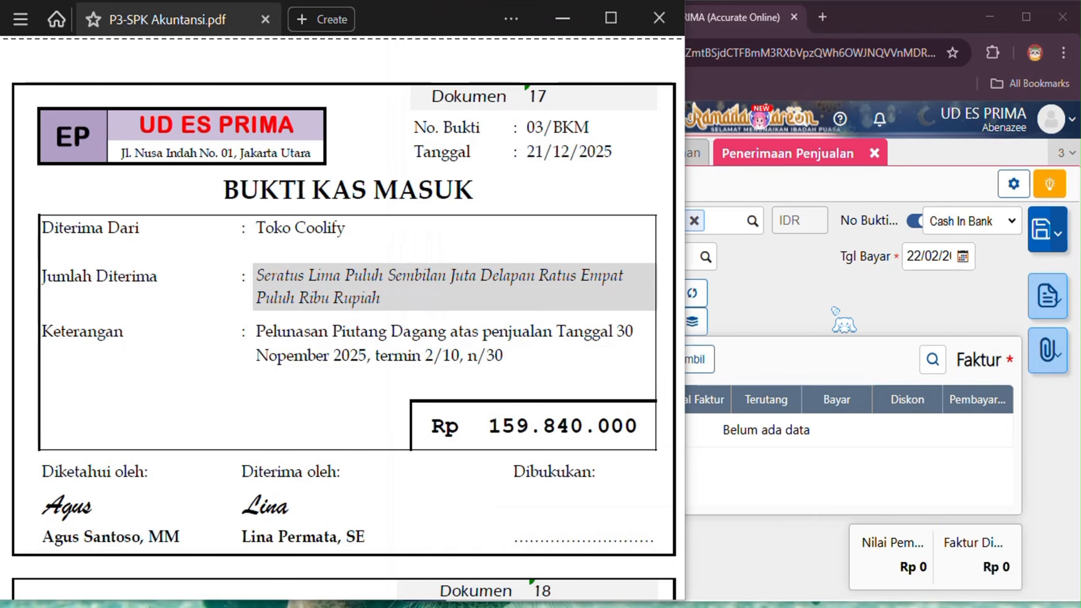
pyautogui.click(832, 308)
pyautogui.click(631, 289)
pyautogui.write('1')
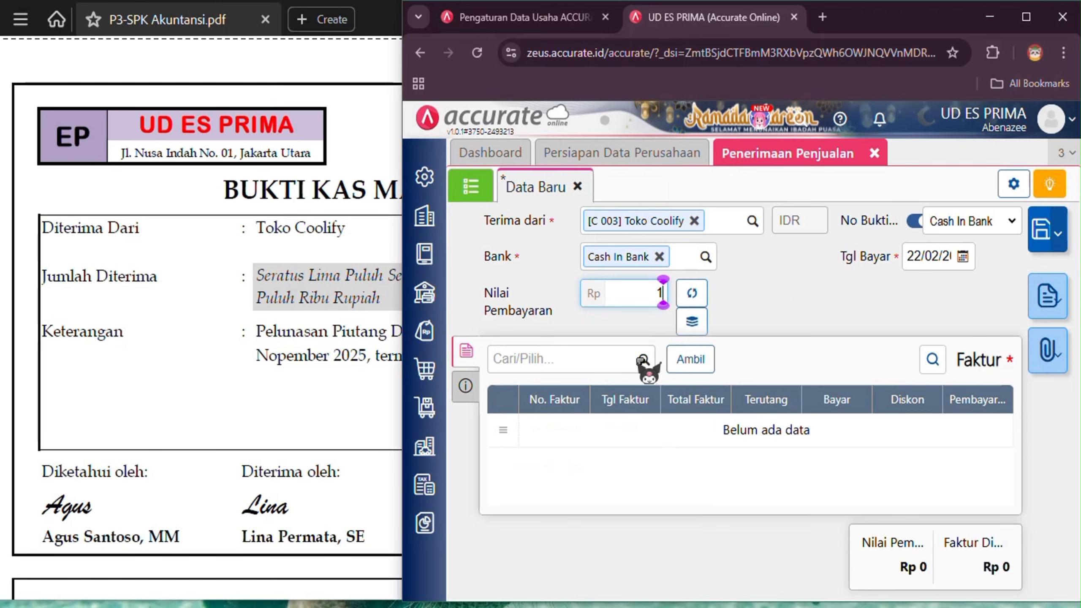
pyautogui.write('59840000')
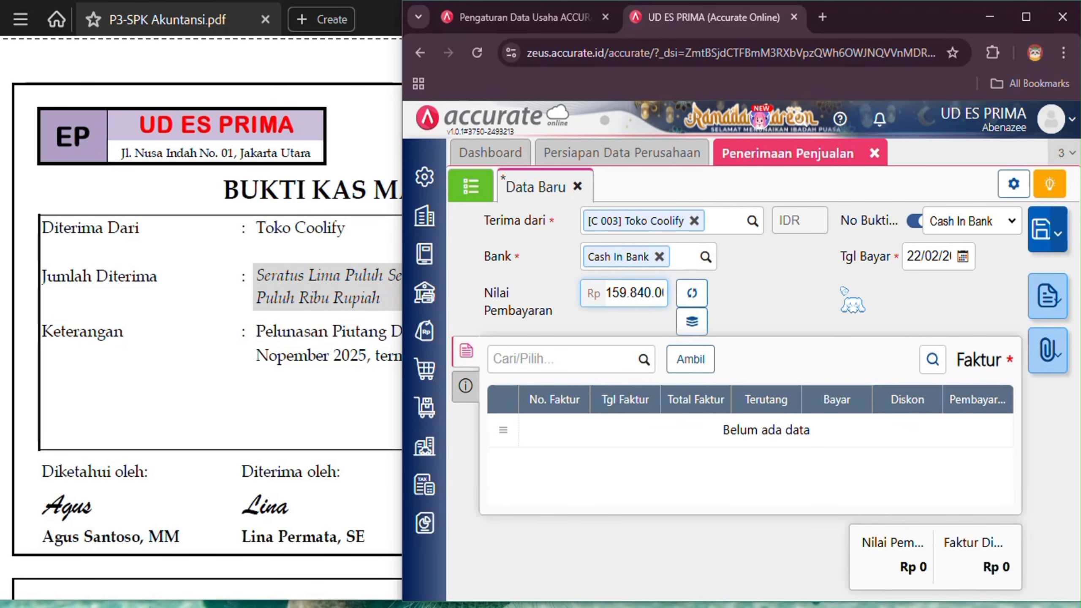
# Turn off automatic numbering for the receipt and number it 03/BKM.
pyautogui.click(913, 221)
pyautogui.click(359, 149)
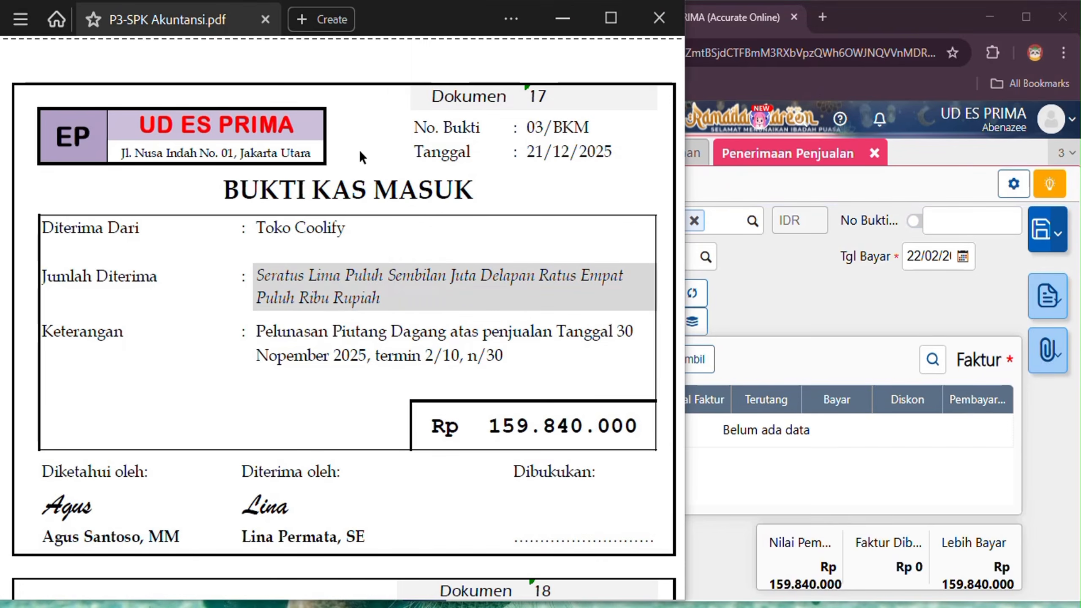
pyautogui.click(975, 220)
pyautogui.write('0')
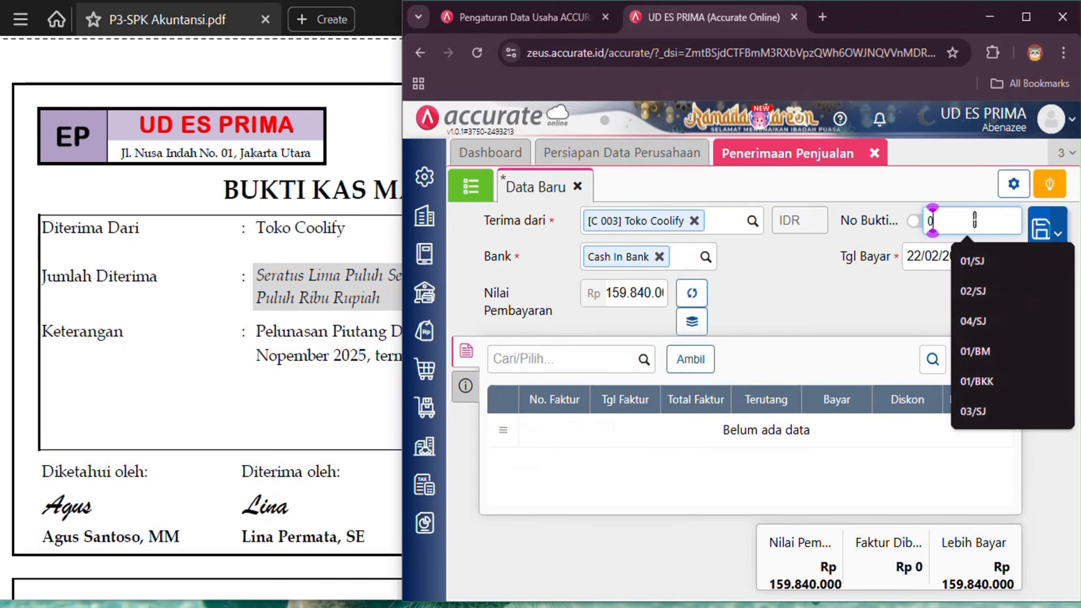
pyautogui.write('3/BKM')
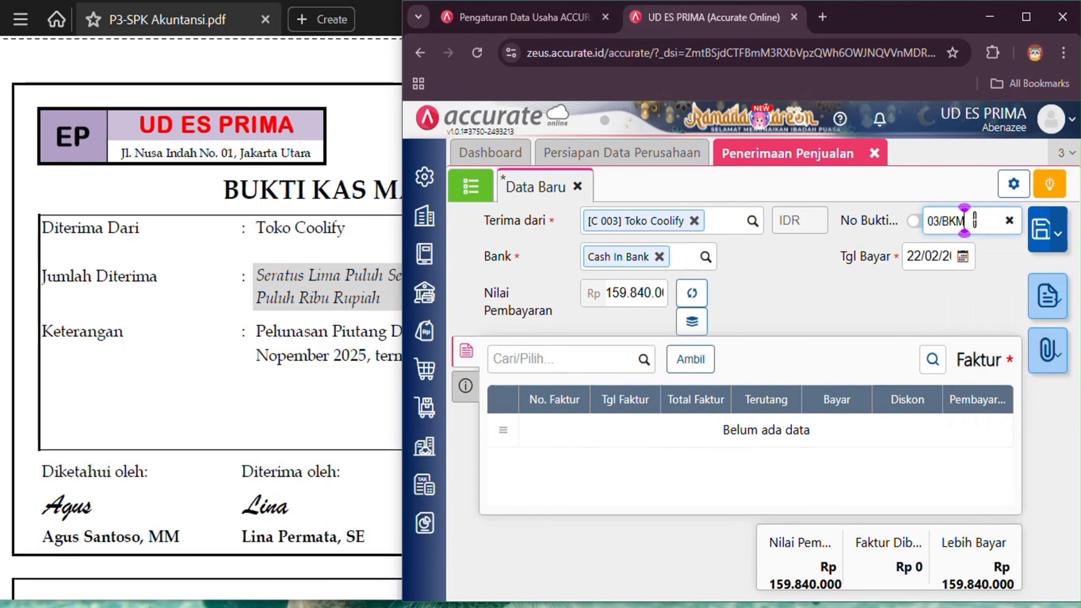
# Set the receipt's payment date to 21/12/2025, following the cash receipt voucher in the PDF.
pyautogui.click(361, 115)
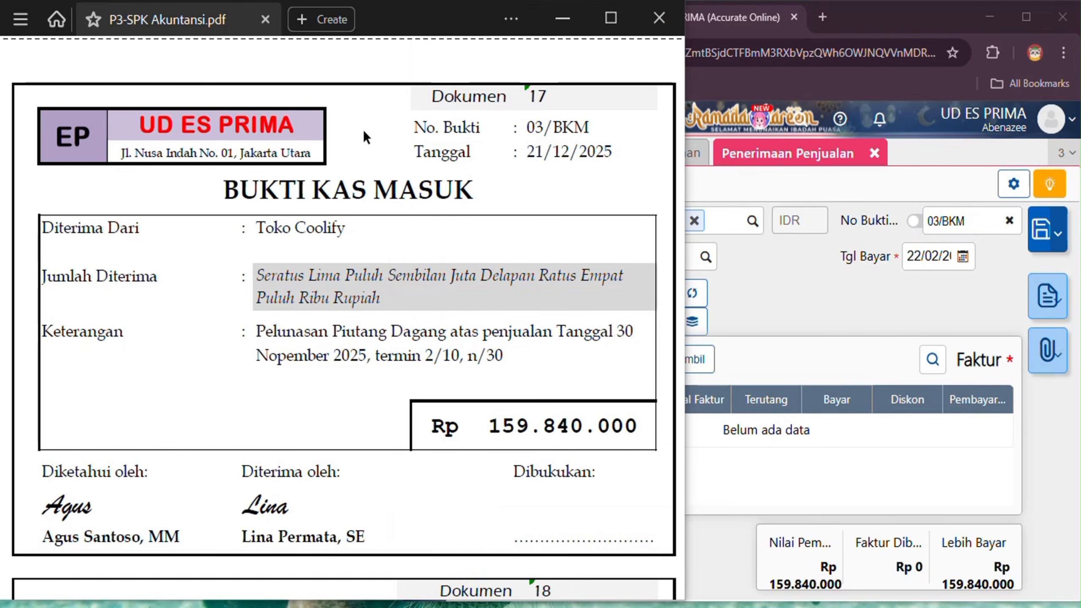
pyautogui.click(920, 256)
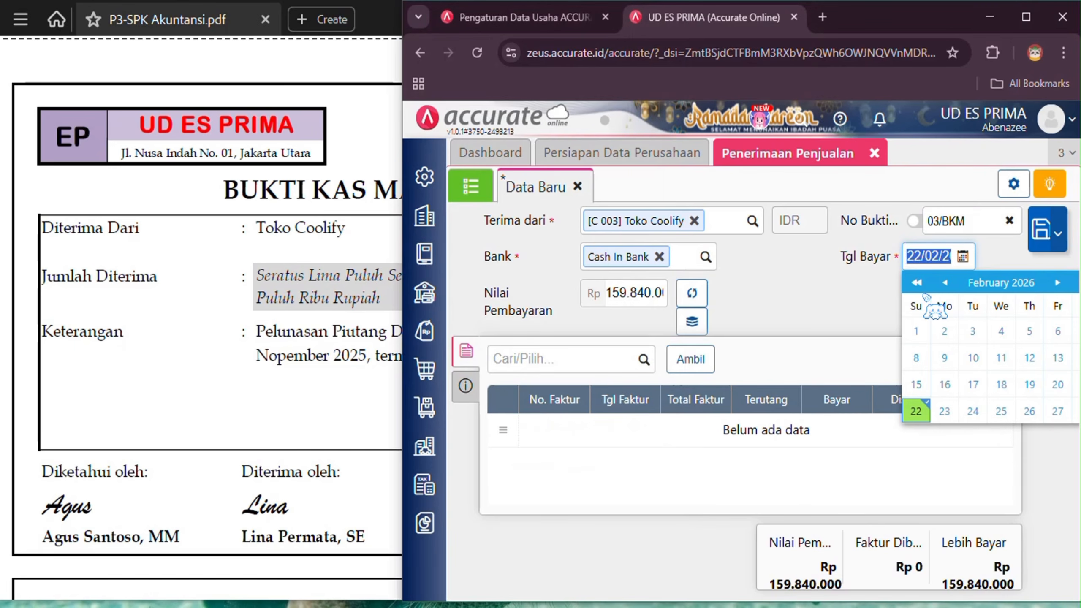
pyautogui.write('21')
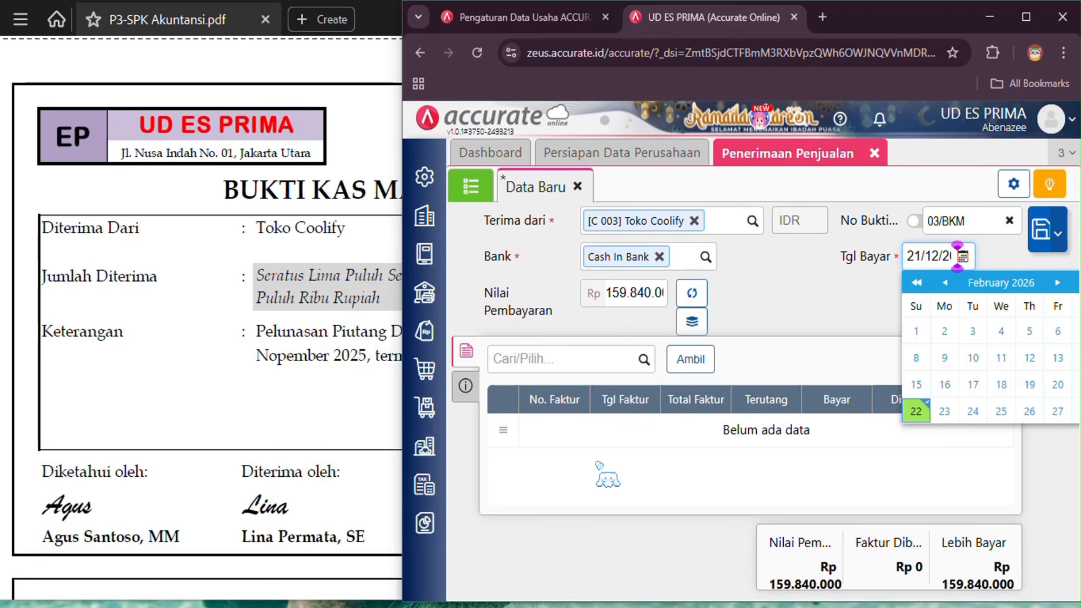
# Apply the receipt to Toko Coolify's 30/11/2025 invoice SI.2025.11.00003 with a payment of 159.840.000.
pyautogui.click(597, 360)
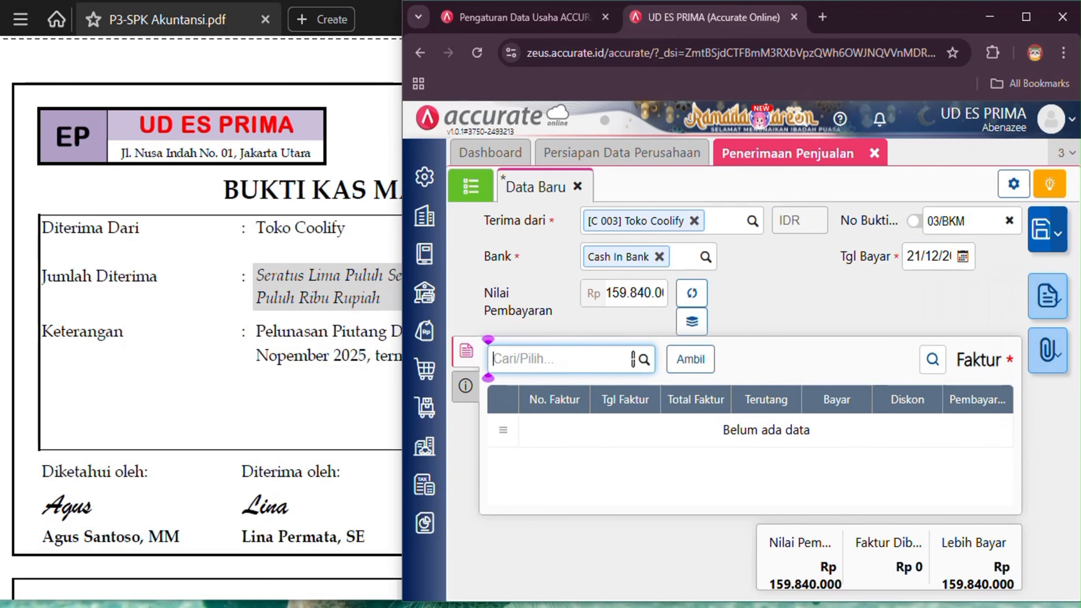
pyautogui.click(644, 360)
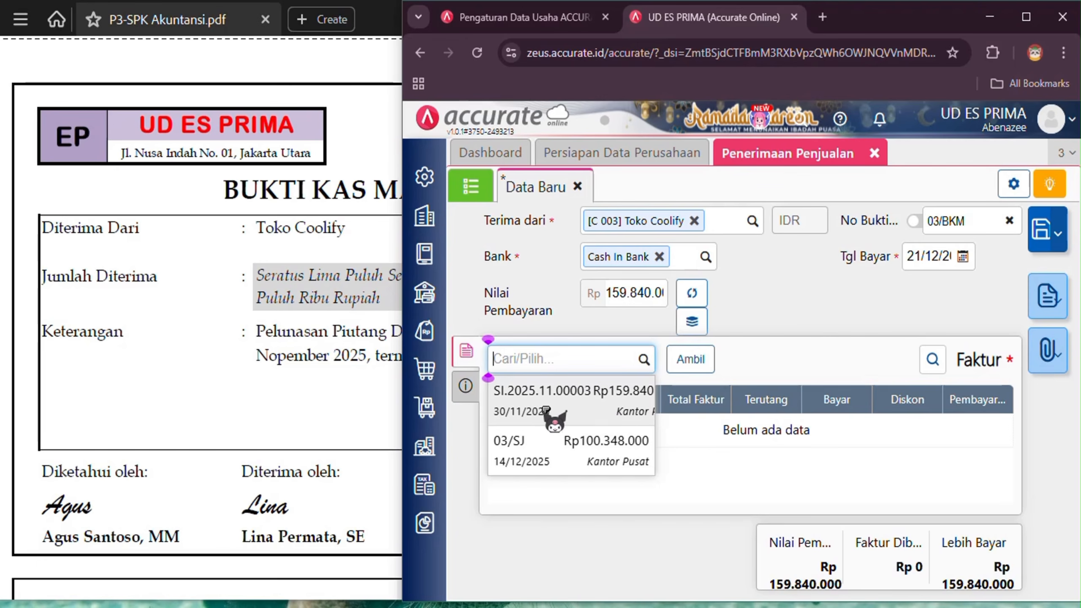
pyautogui.click(590, 408)
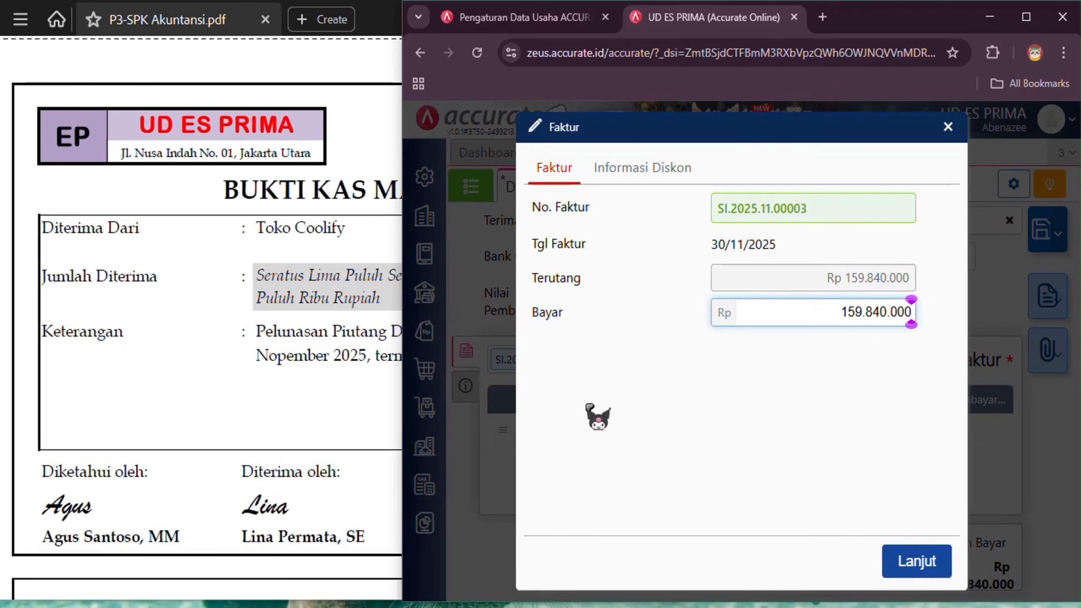
pyautogui.click(323, 423)
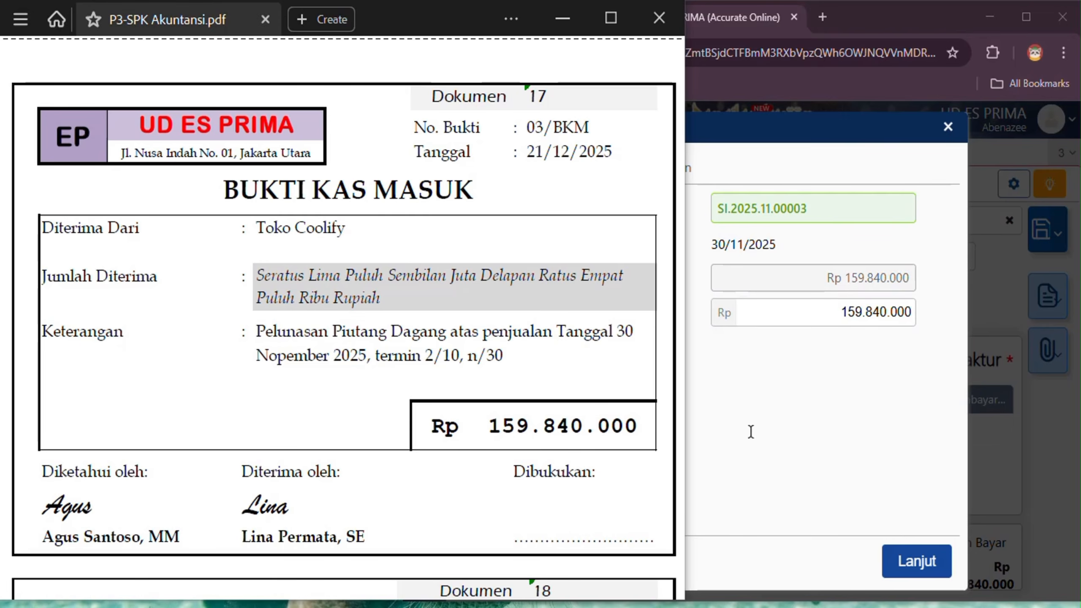
pyautogui.click(922, 563)
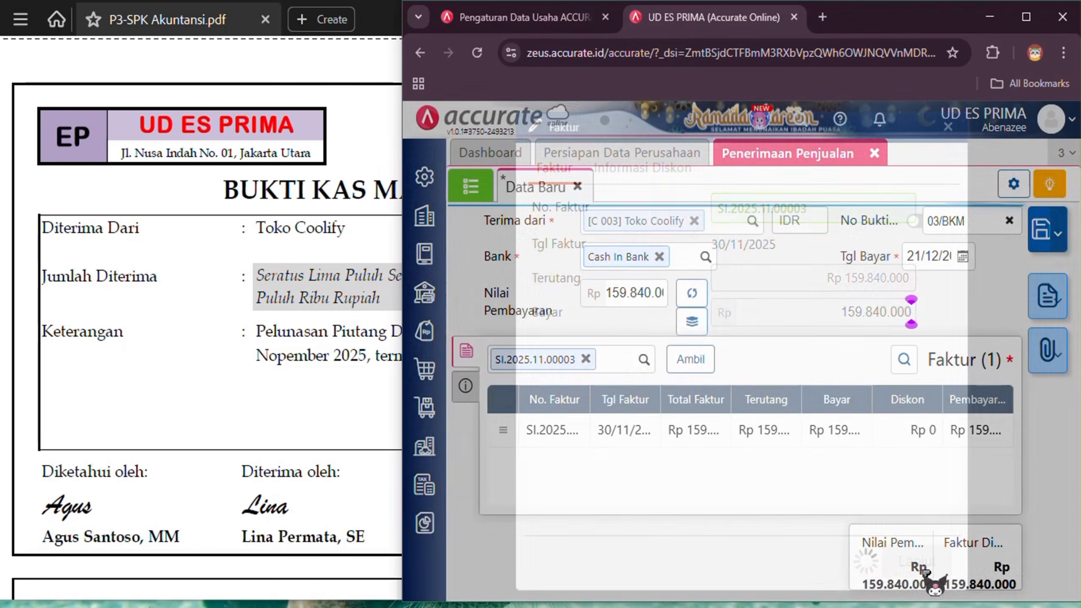
# Enter "Penerimaan pelunasan piutang dagang" as the receipt's description (Keterangan) and save the receipt.
pyautogui.click(465, 386)
pyautogui.click(662, 470)
pyautogui.write('P')
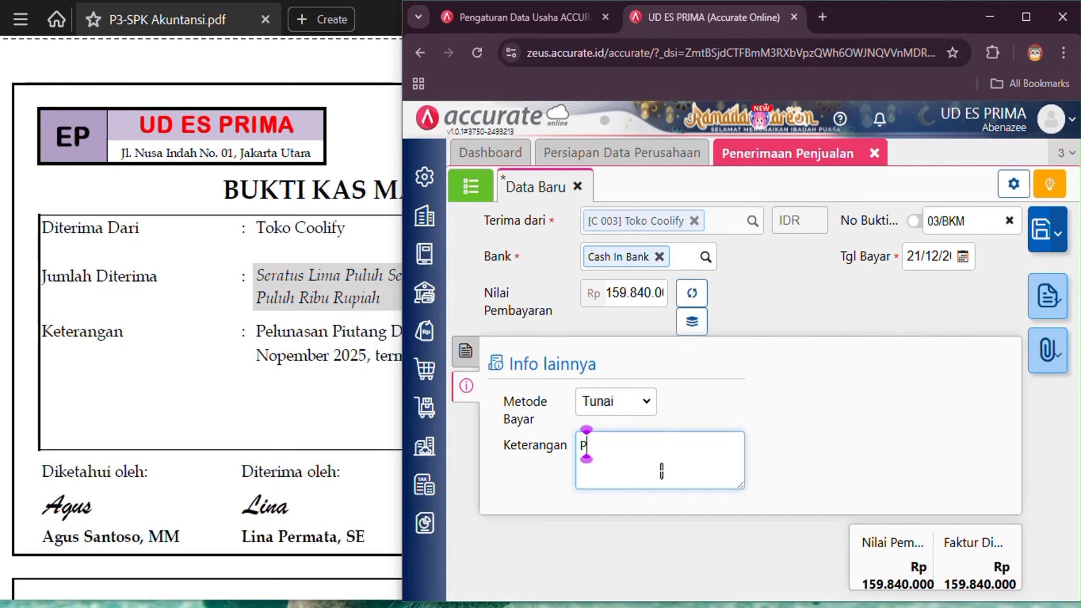
pyautogui.write('elunasan i')
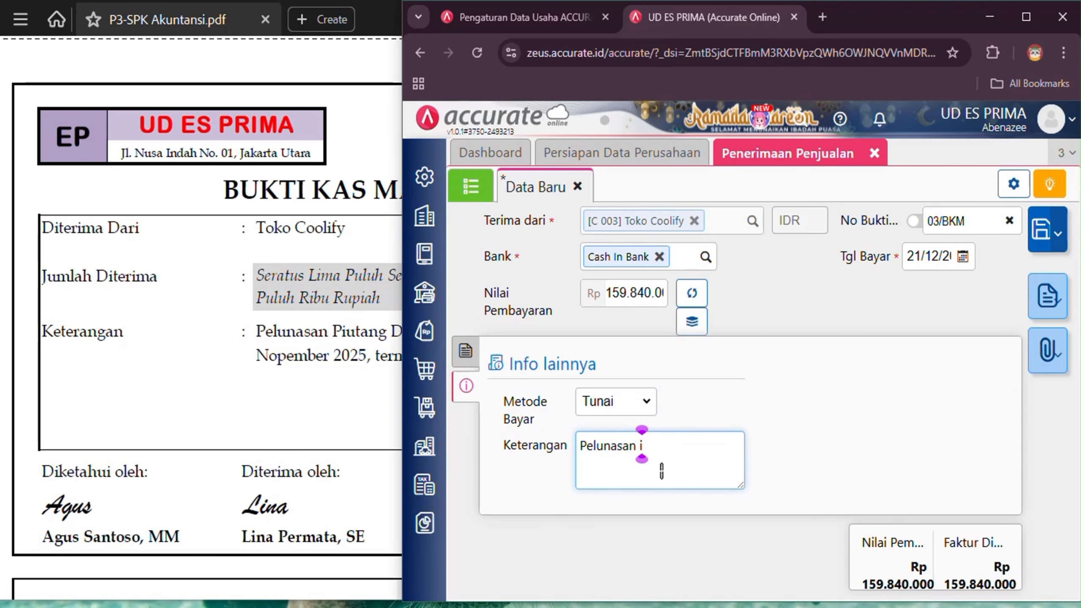
pyautogui.press('BackSpace')
pyautogui.press('BackSpace')
pyautogui.press('BackSpace')
pyautogui.press('BackSpace')
pyautogui.press('BackSpace')
pyautogui.press('BackSpace')
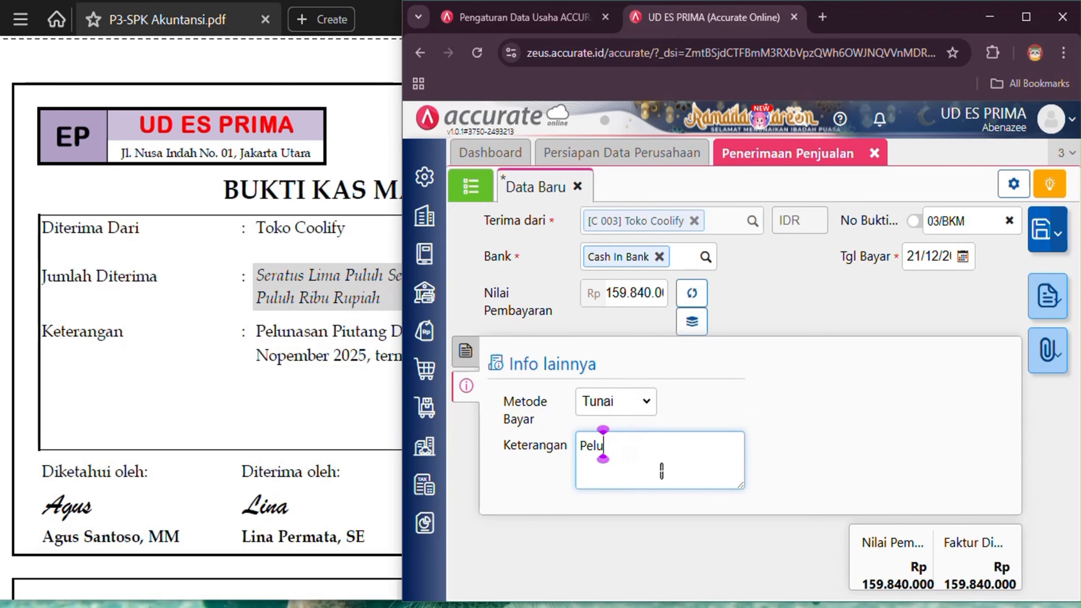
pyautogui.write('nerimaan p')
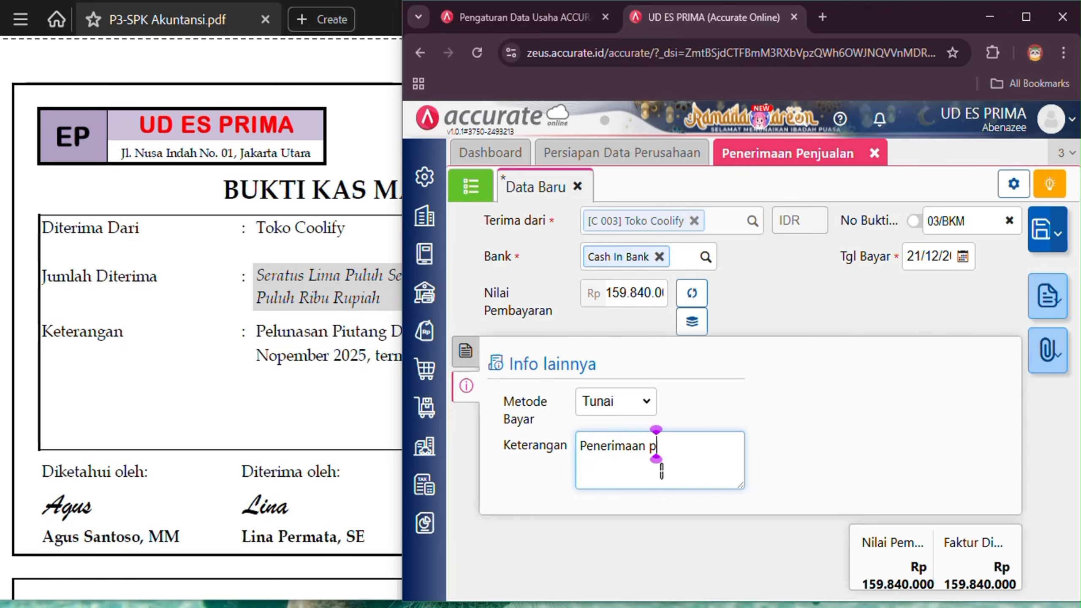
pyautogui.write('elunasan piutag')
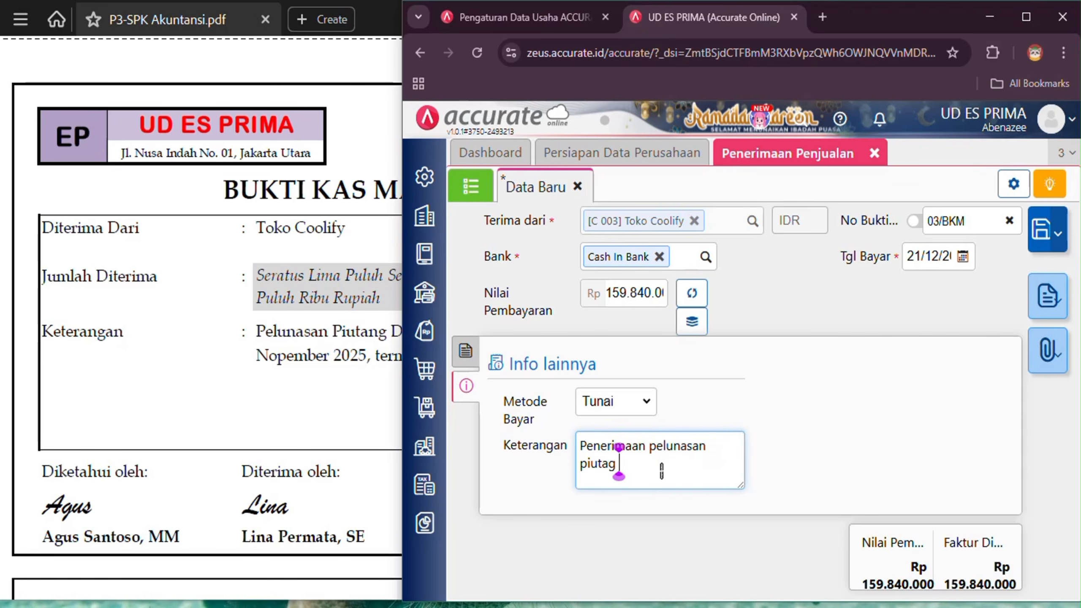
pyautogui.press('BackSpace')
pyautogui.write('ng dagang')
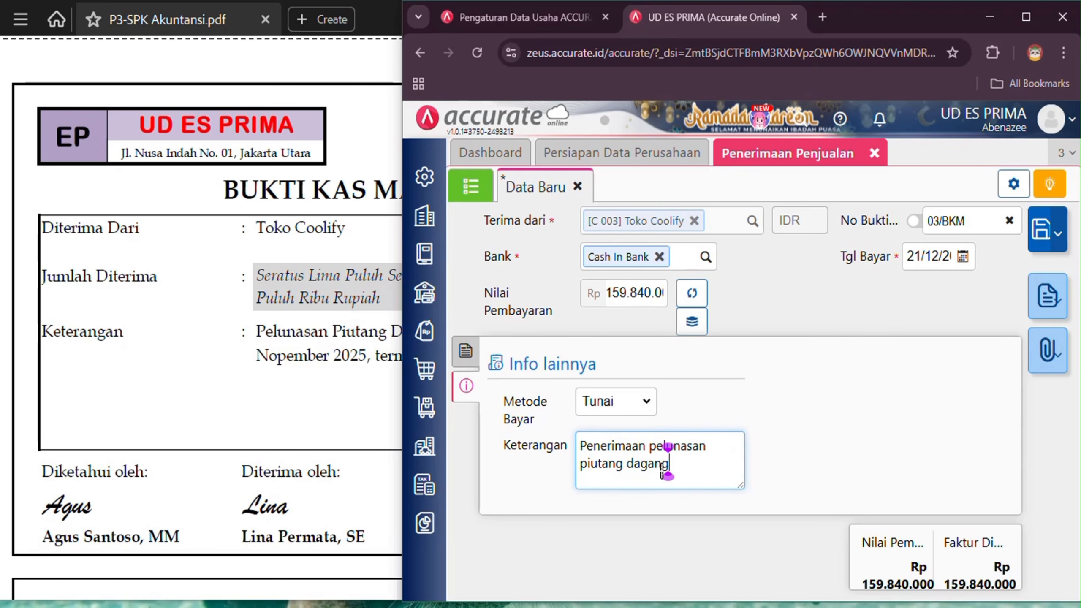
pyautogui.click(1040, 229)
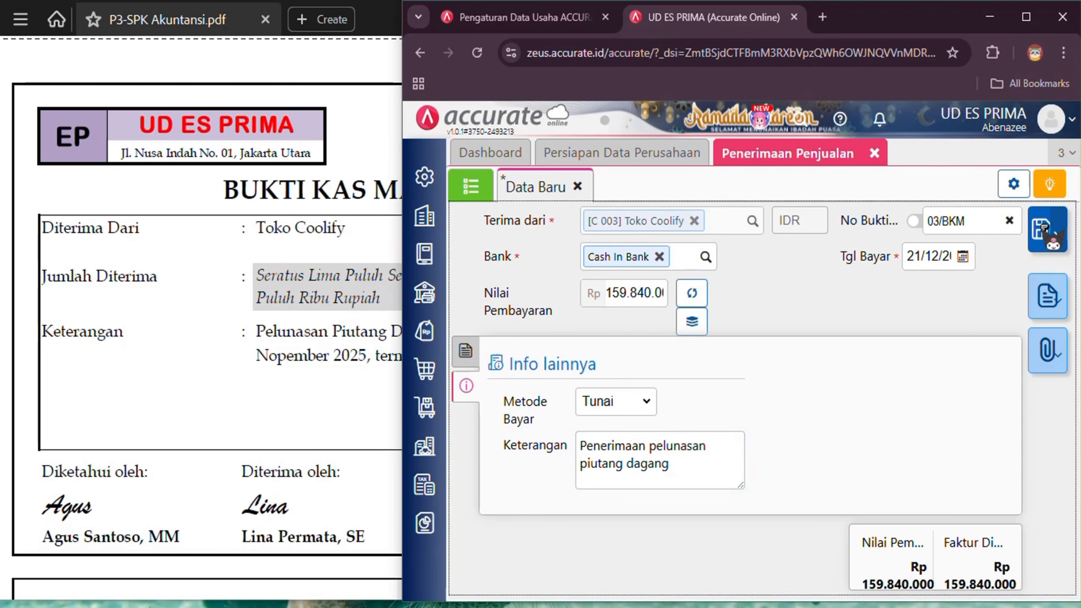
# Reopen receipt 03/BKM from the receipt list, check its journal details, and close the sales receipts.
pyautogui.click(470, 186)
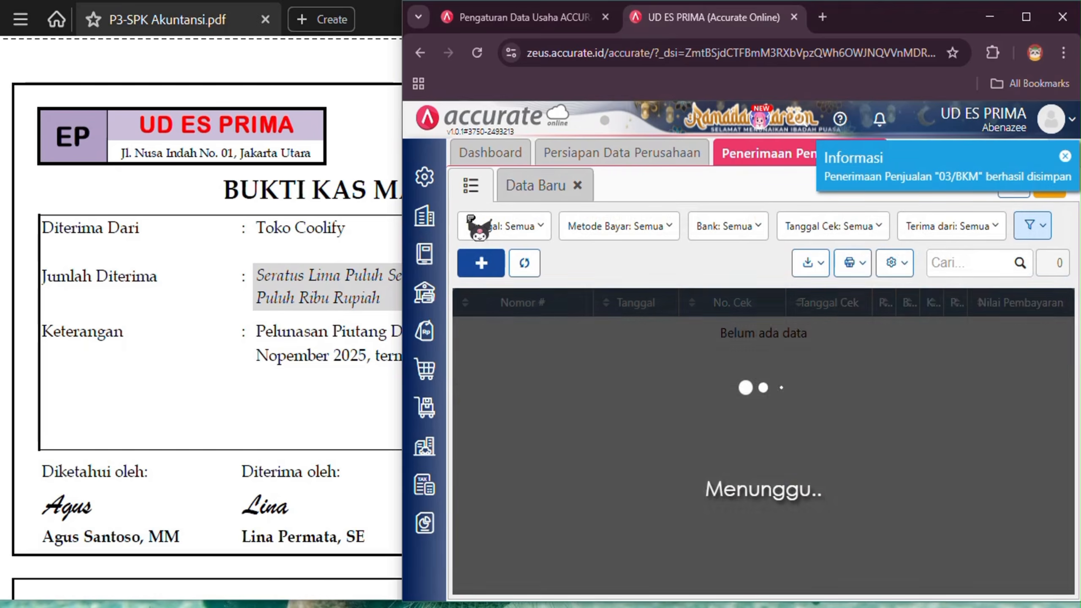
pyautogui.click(672, 335)
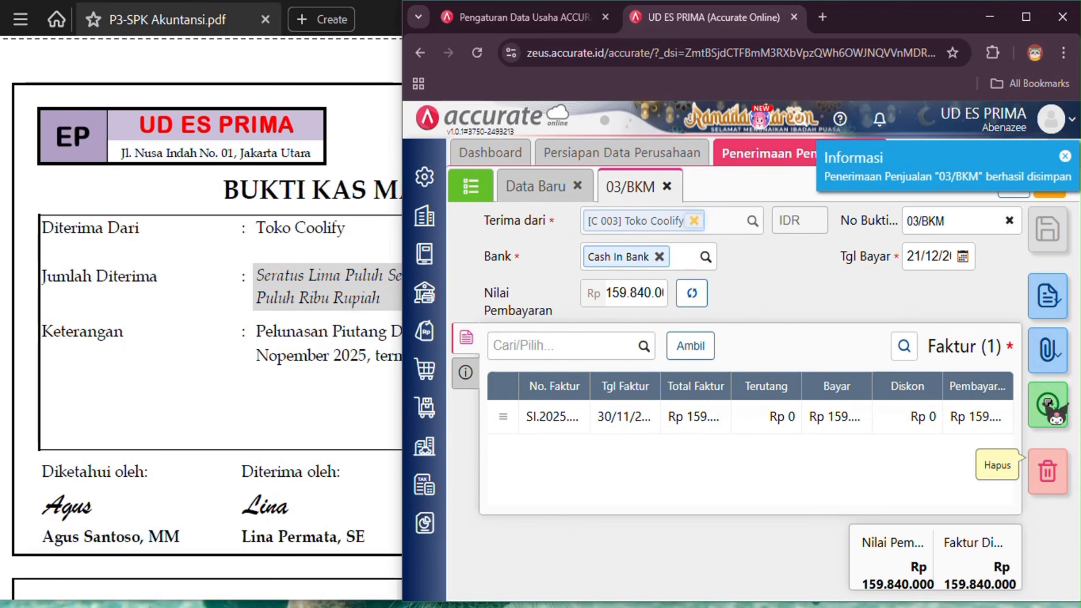
pyautogui.click(1059, 415)
pyautogui.click(968, 480)
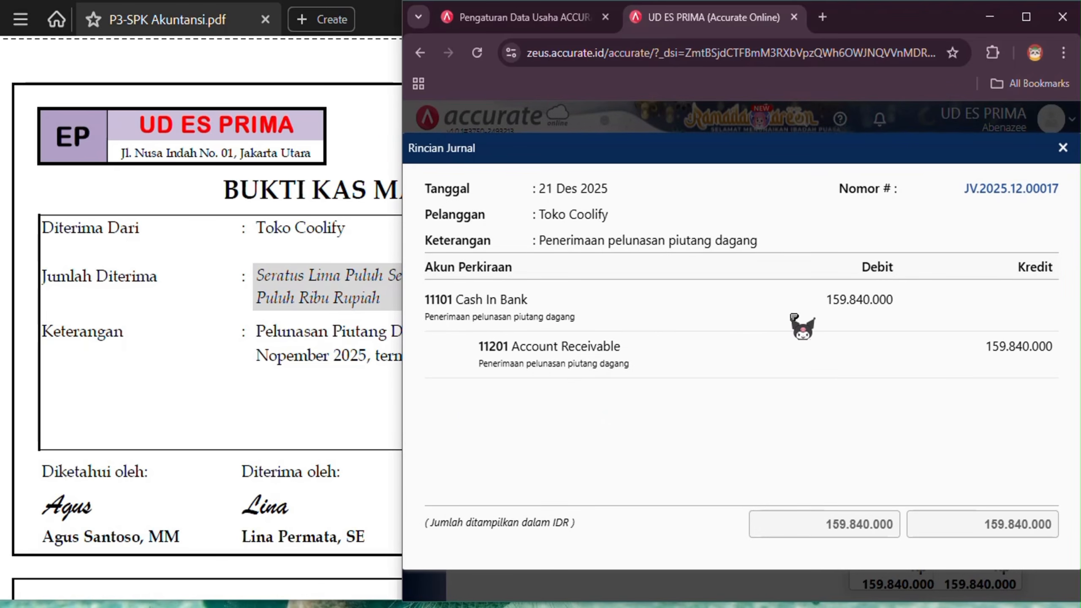
pyautogui.click(1064, 148)
pyautogui.click(876, 153)
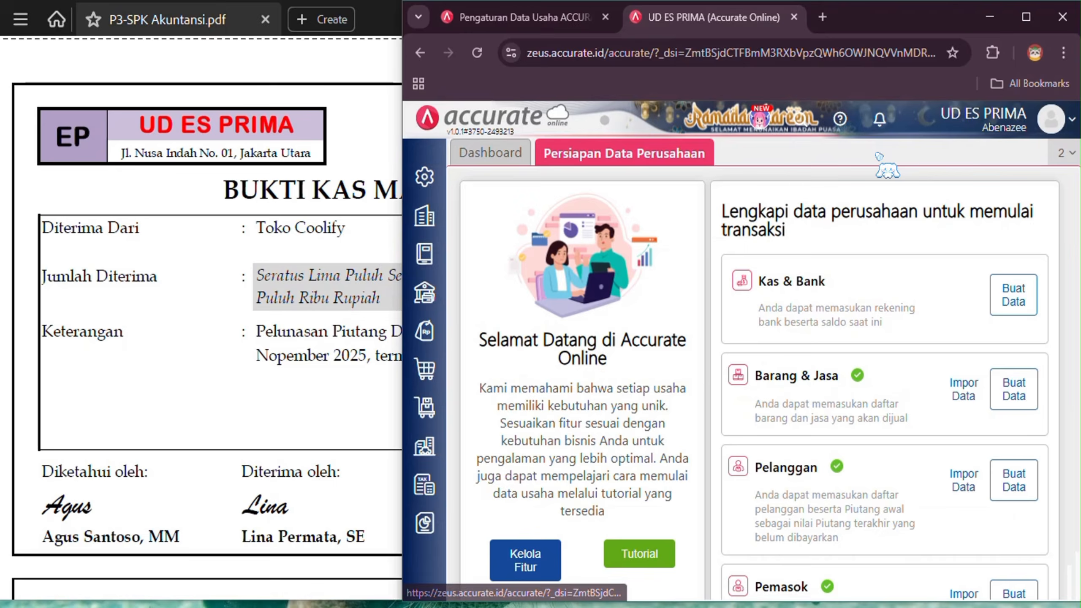
# Go to document 18 in the PDF and start a purchase invoice (Faktur Pembelian) with PT Dingin Sejuk as the supplier.
pyautogui.click(365, 131)
pyautogui.scroll(-8, 365, 131)
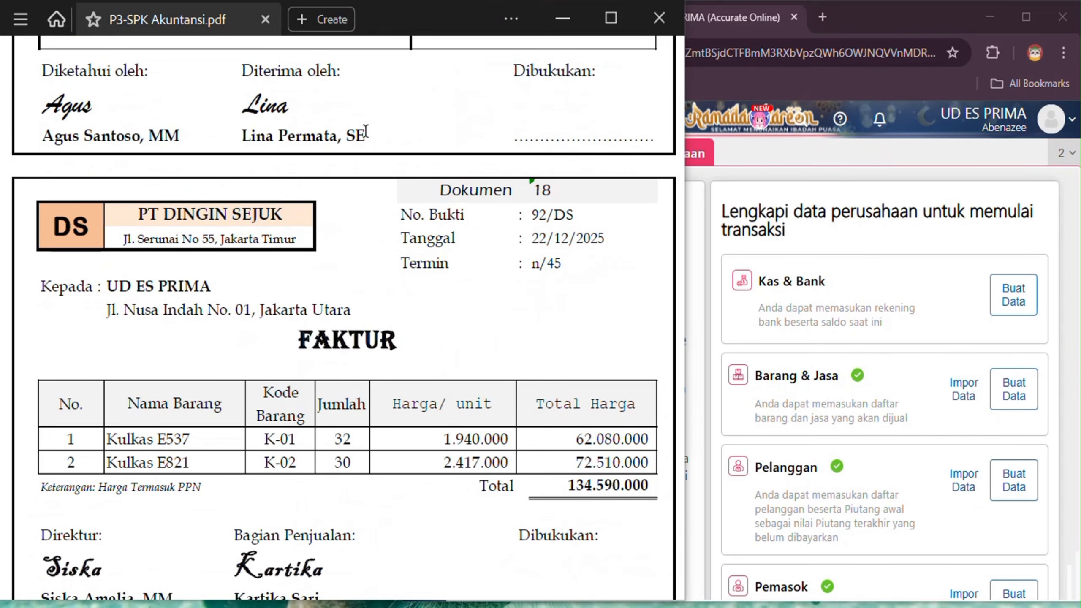
pyautogui.scroll(-2, 365, 130)
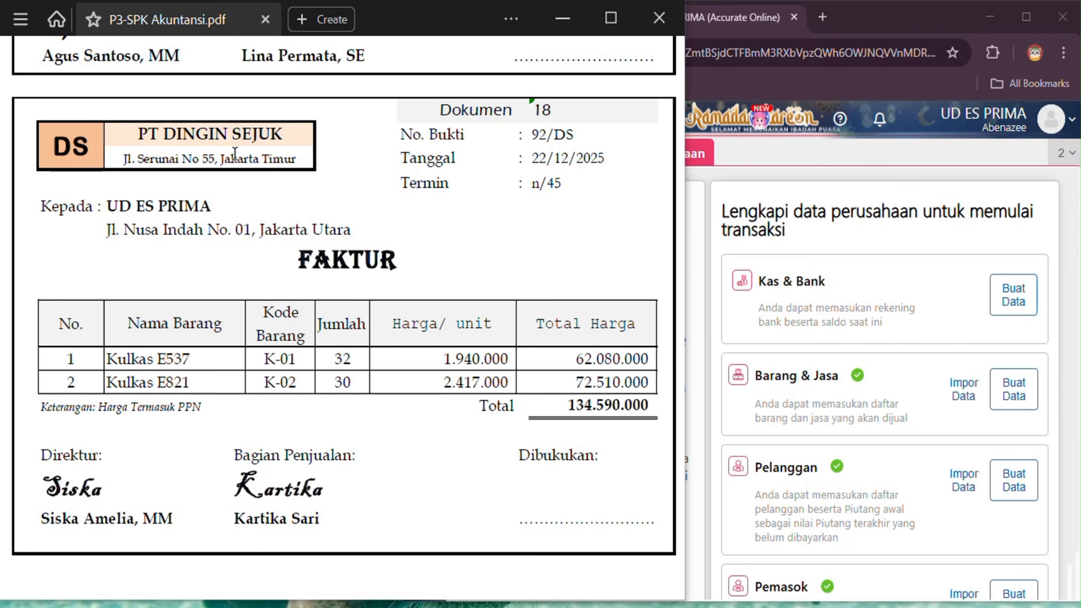
pyautogui.click(808, 168)
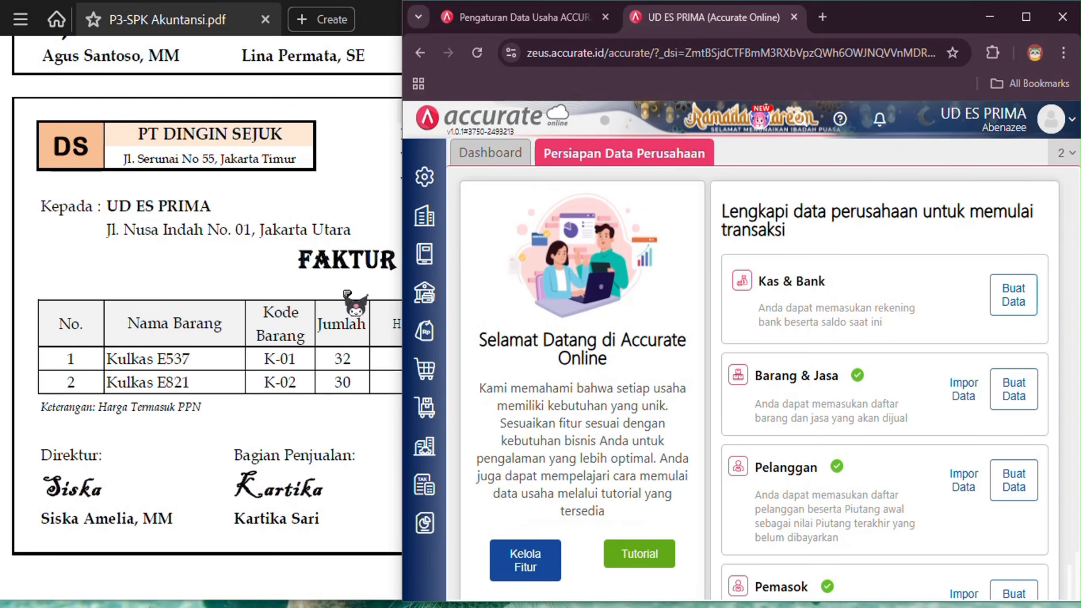
pyautogui.click(425, 374)
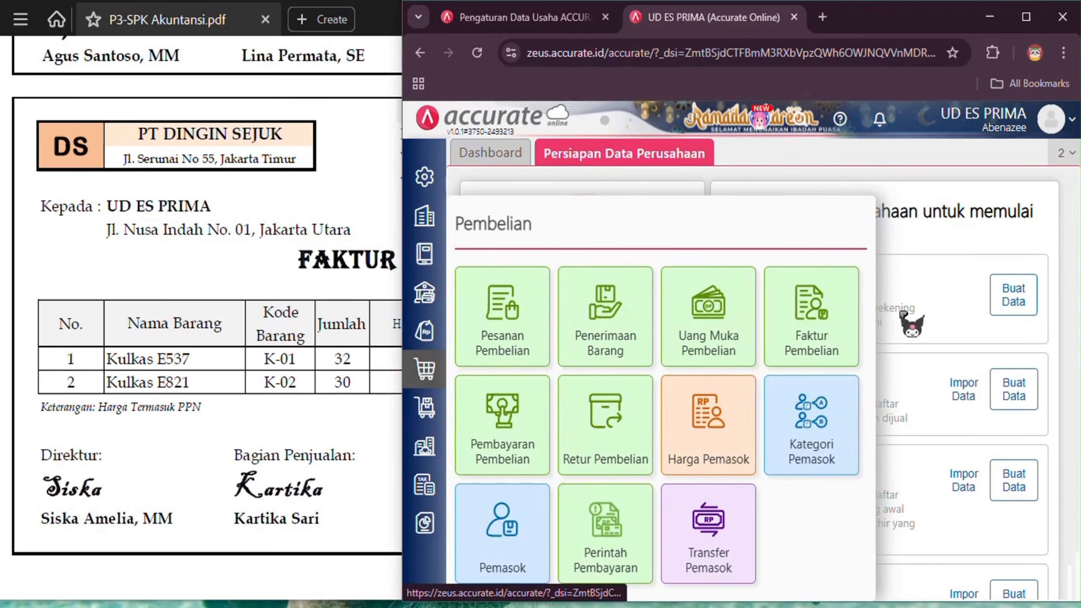
pyautogui.click(842, 323)
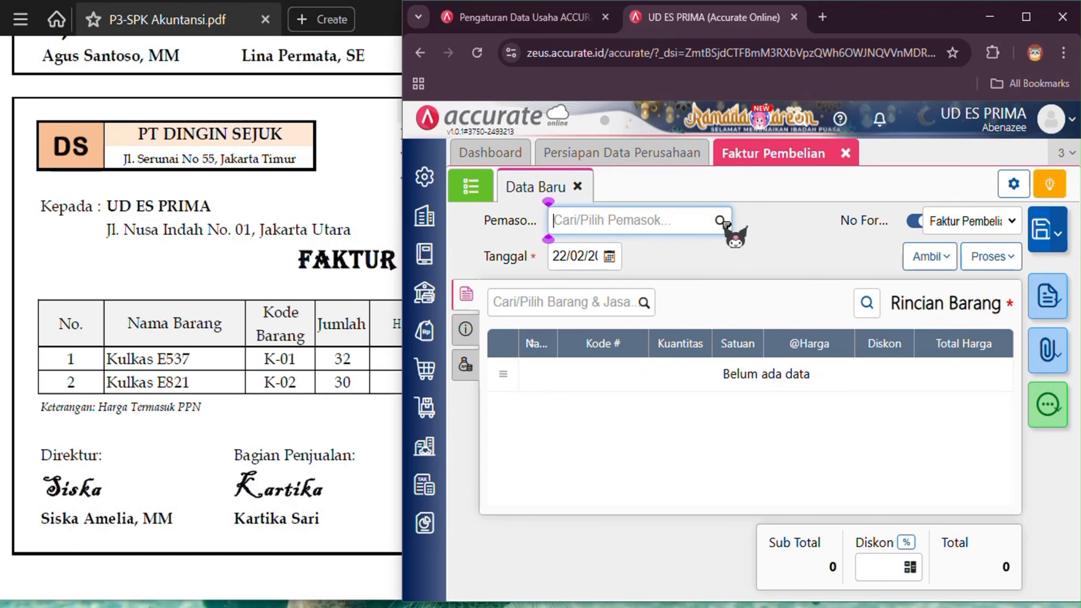
pyautogui.click(656, 269)
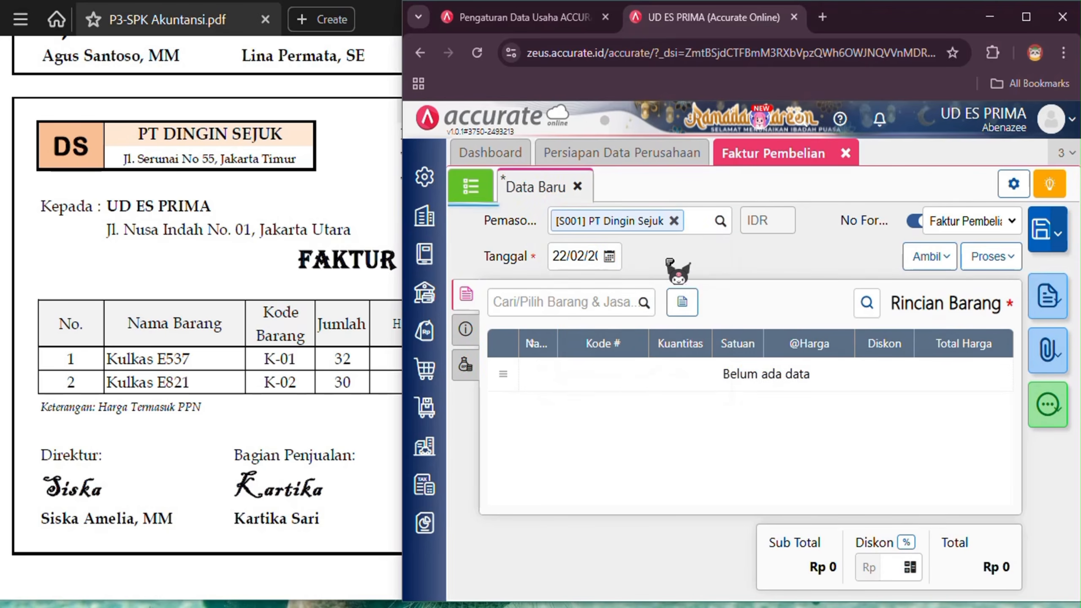
# Set the purchase invoice's date to 22/12/2025, following document 18 in the PDF.
pyautogui.click(582, 257)
pyautogui.click(397, 188)
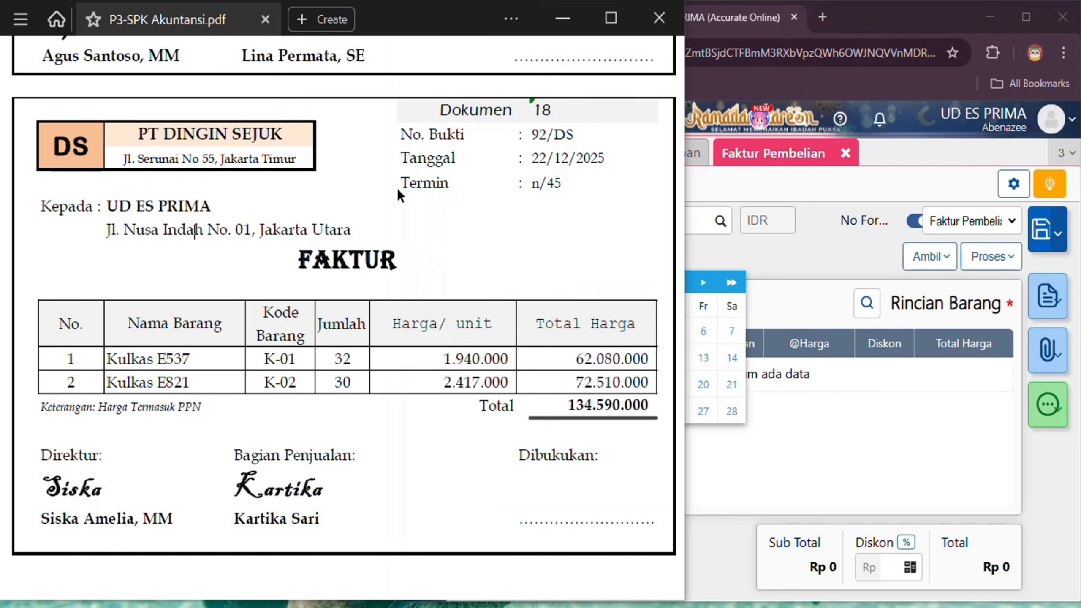
pyautogui.click(839, 221)
pyautogui.click(566, 257)
pyautogui.write('2')
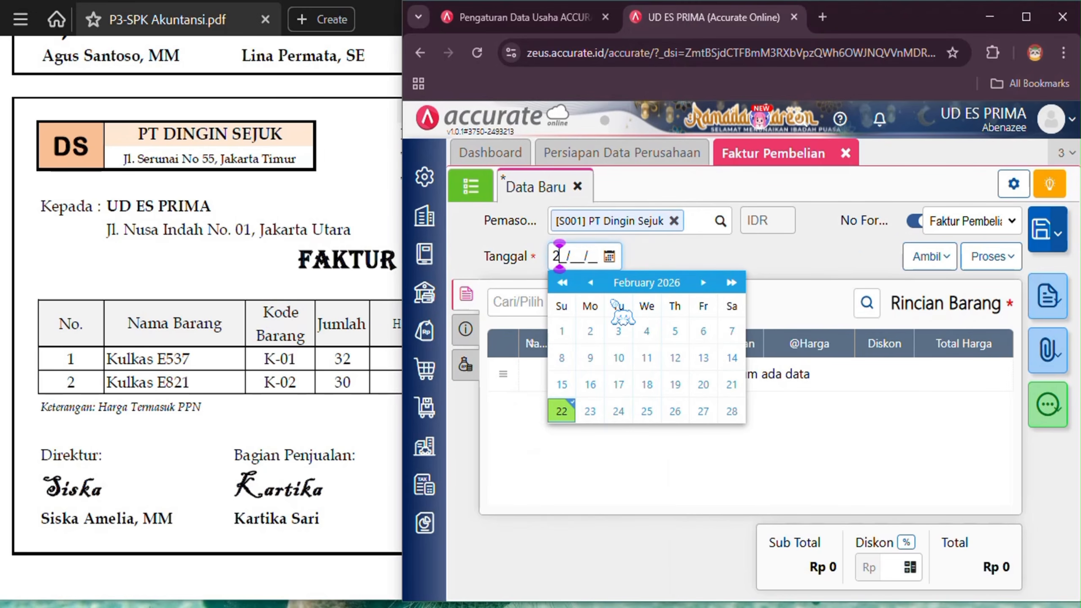
pyautogui.write('2/12/20')
pyautogui.click(582, 257)
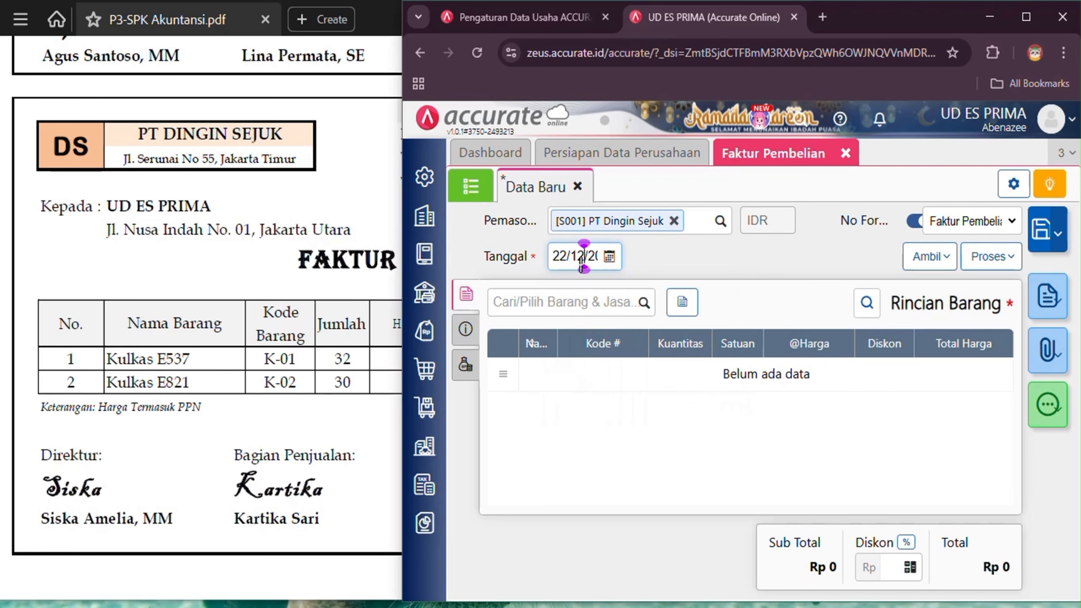
# Turn off automatic numbering for the purchase invoice and number it 92/DS as in the PDF.
pyautogui.click(915, 221)
pyautogui.click(345, 146)
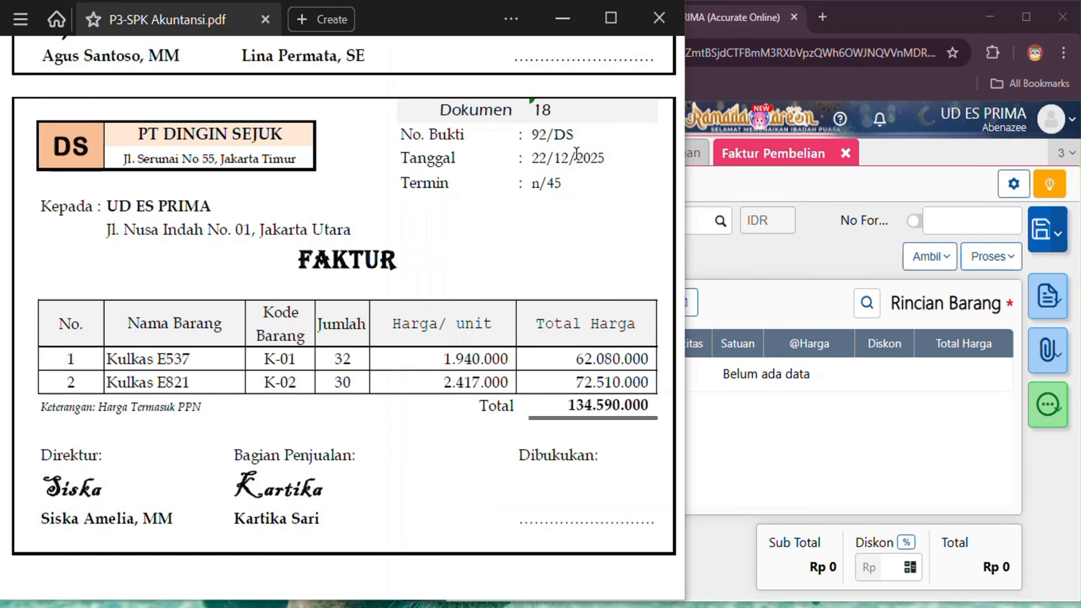
pyautogui.click(960, 216)
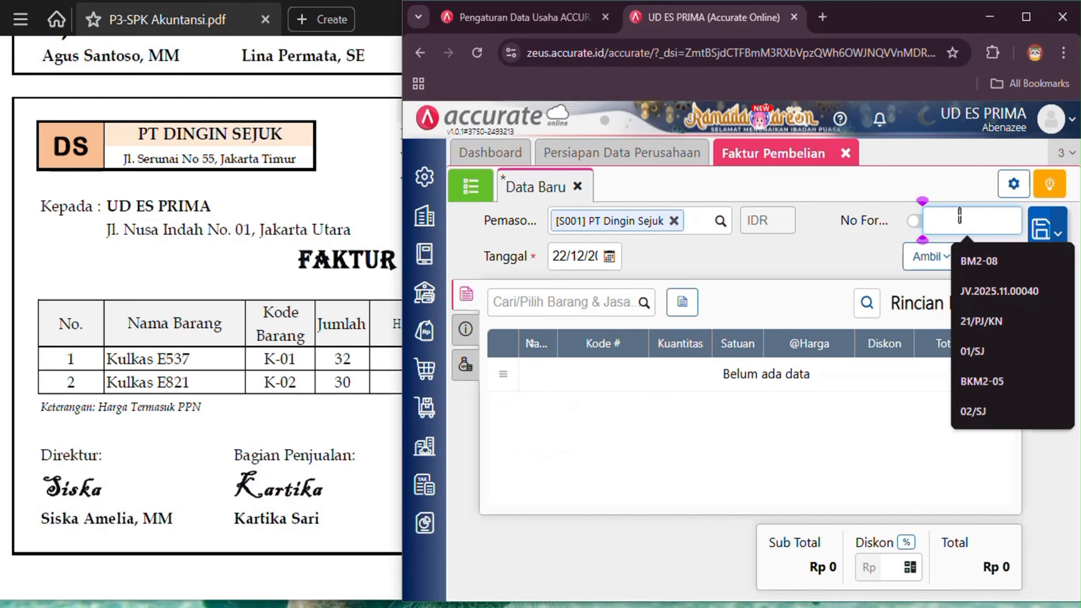
pyautogui.write('92/D')
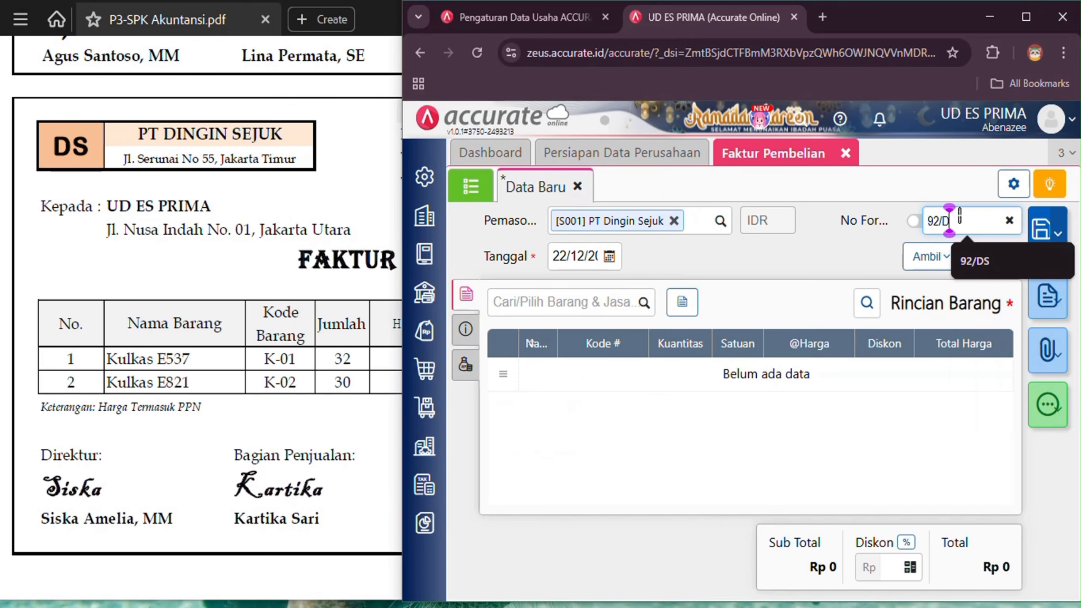
pyautogui.write('S')
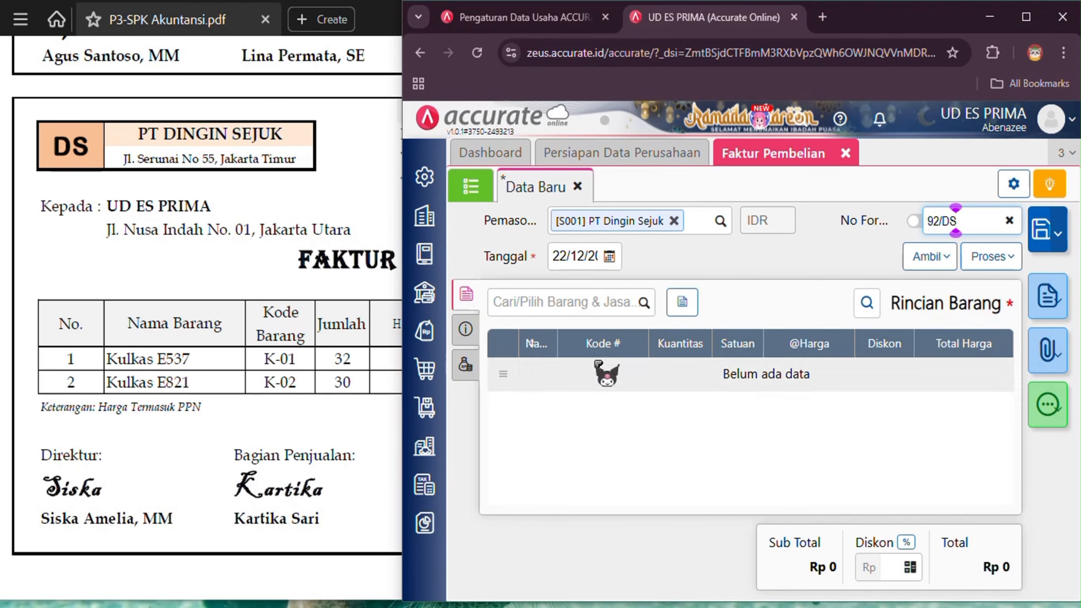
# Add Kulkas E537 (K-01) to the purchase invoice with quantity 32, checking the line's price and total against document 18 in the PDF.
pyautogui.click(644, 302)
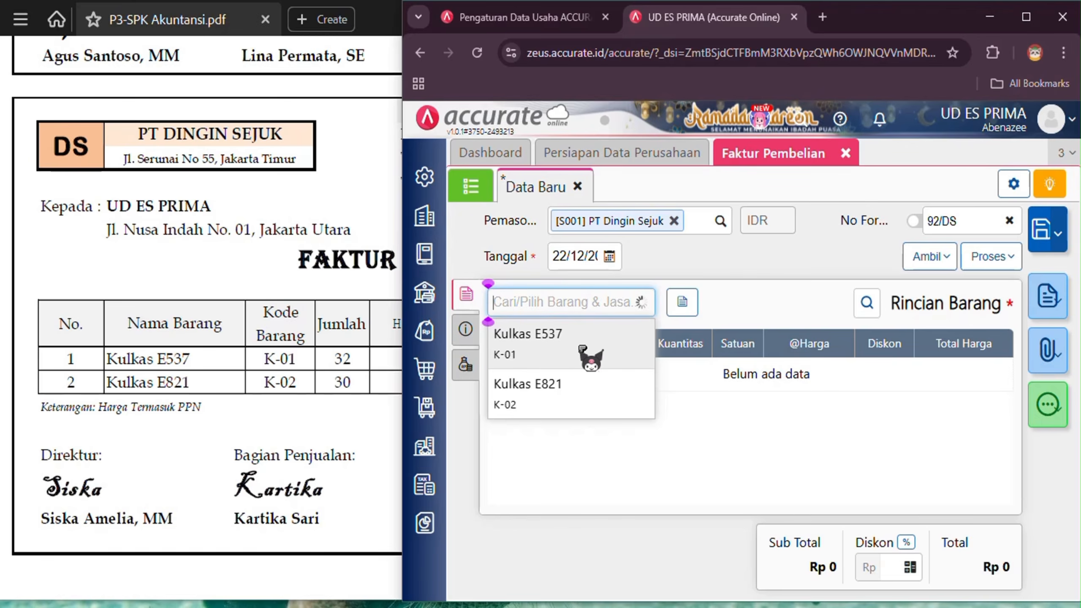
pyautogui.click(583, 350)
pyautogui.press('Tab')
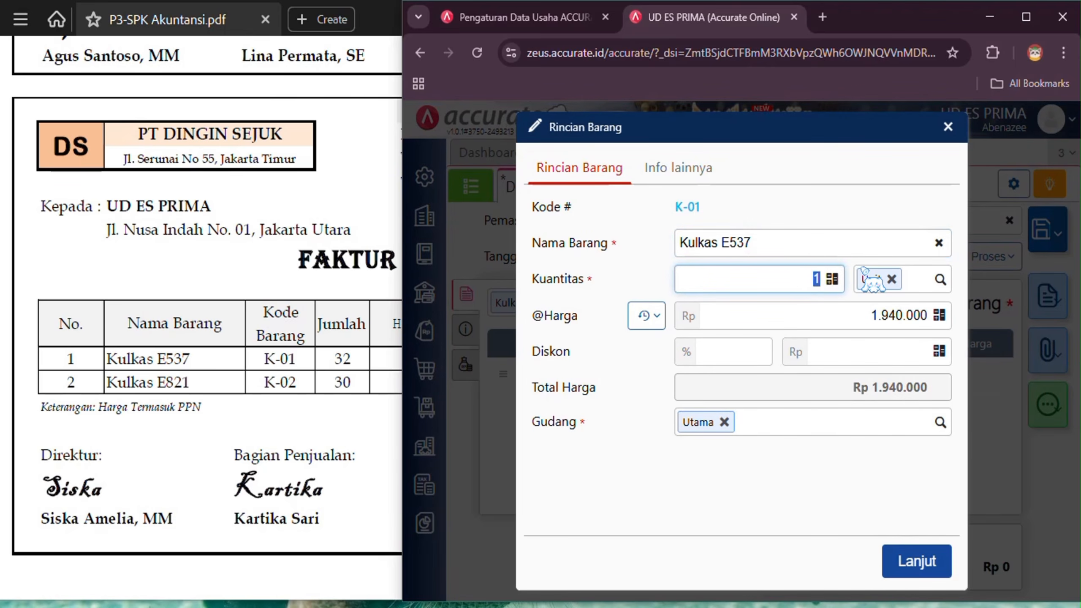
pyautogui.click(841, 475)
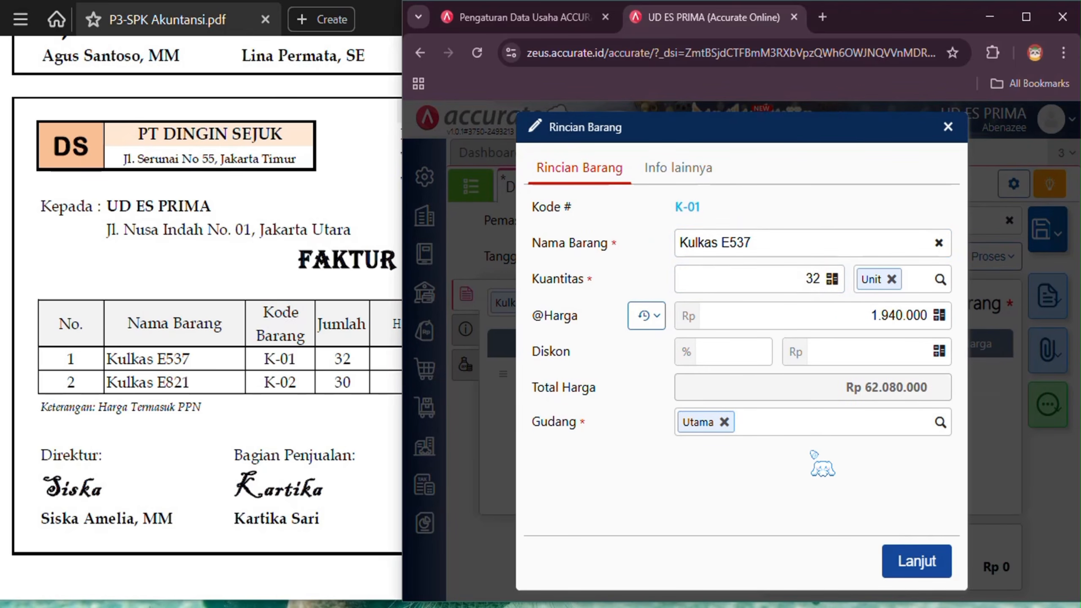
pyautogui.click(374, 430)
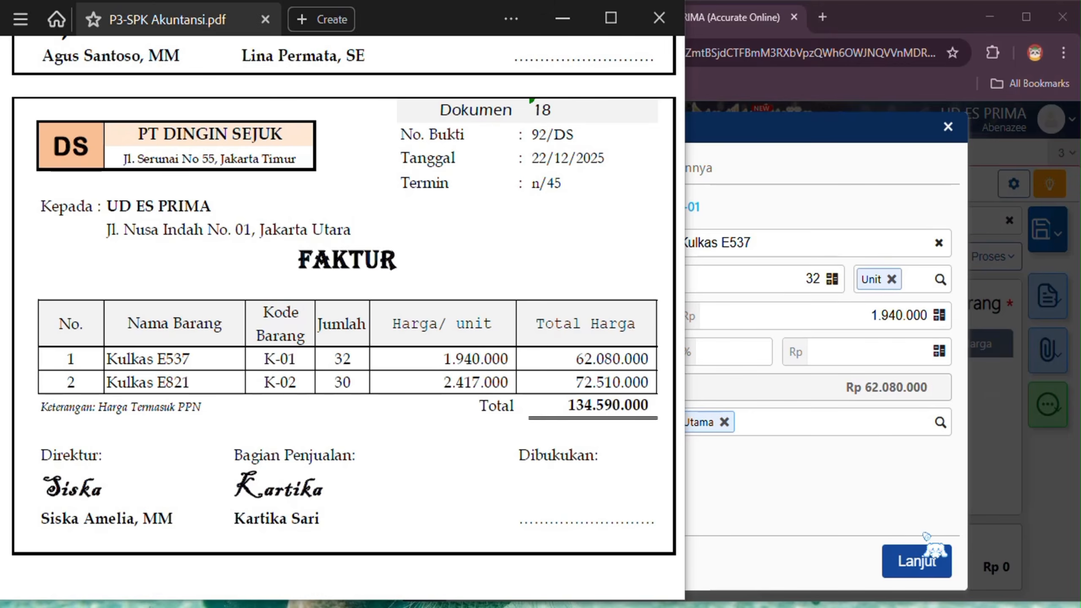
pyautogui.click(917, 561)
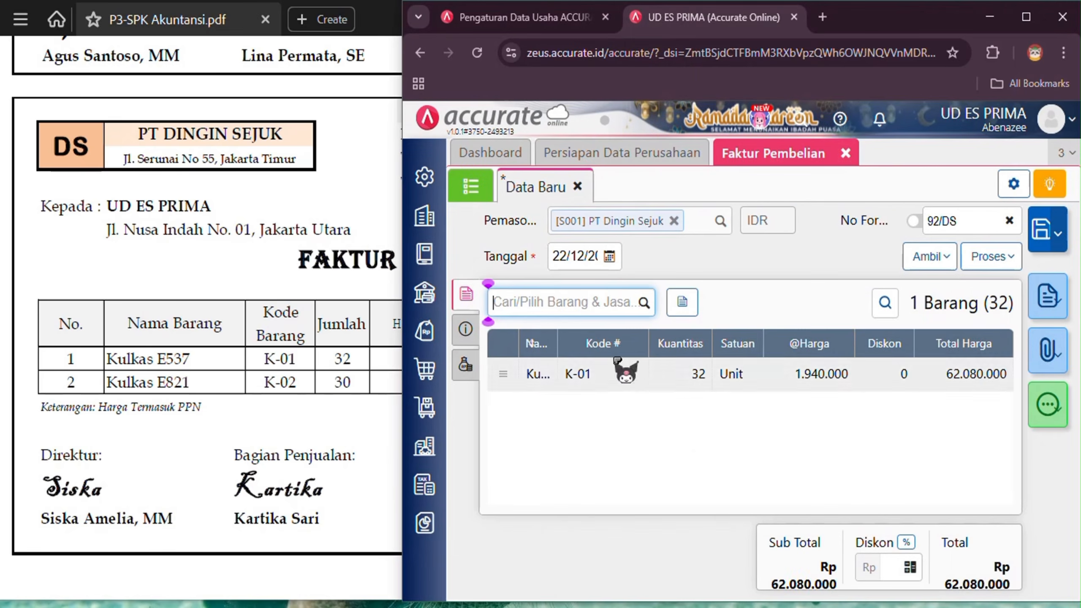
# Add Kulkas E821 (K-02) to the purchase invoice with quantity 30, checking the line against document 18 in the PDF.
pyautogui.click(645, 302)
pyautogui.click(582, 389)
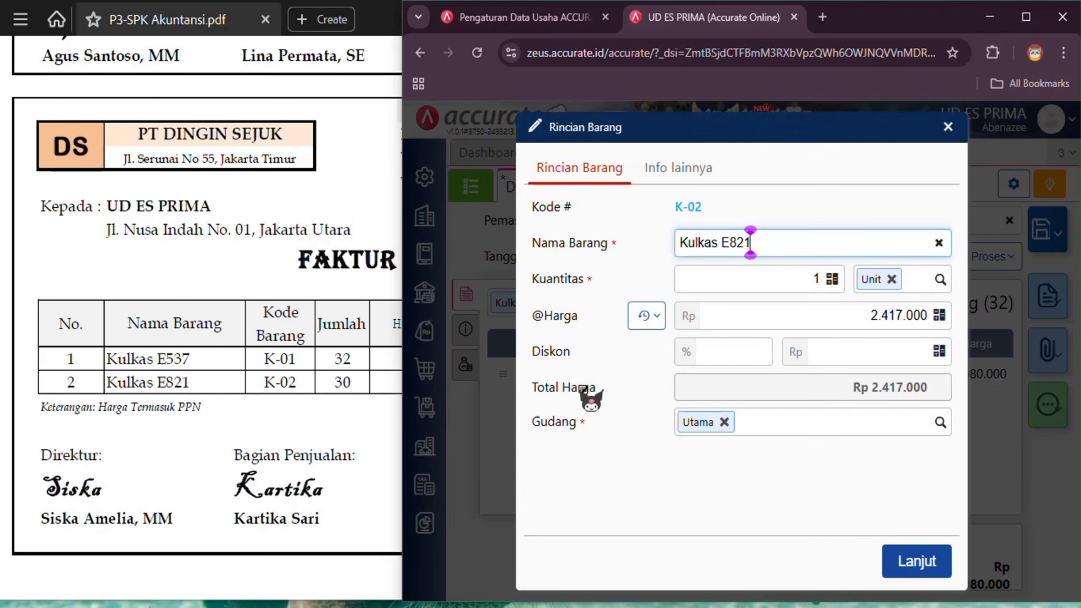
pyautogui.doubleClick(814, 280)
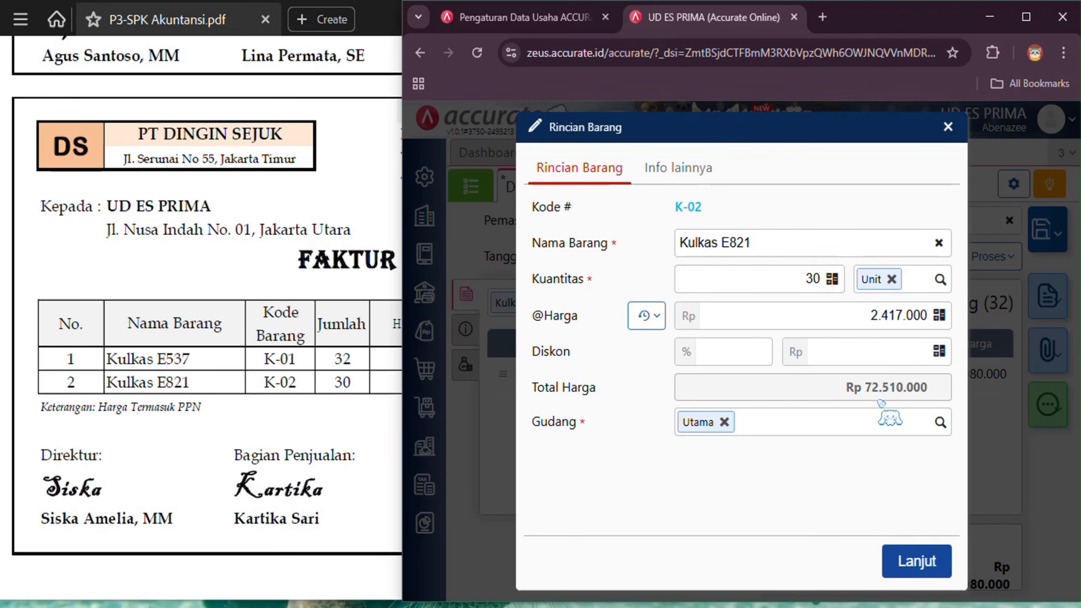
pyautogui.click(348, 441)
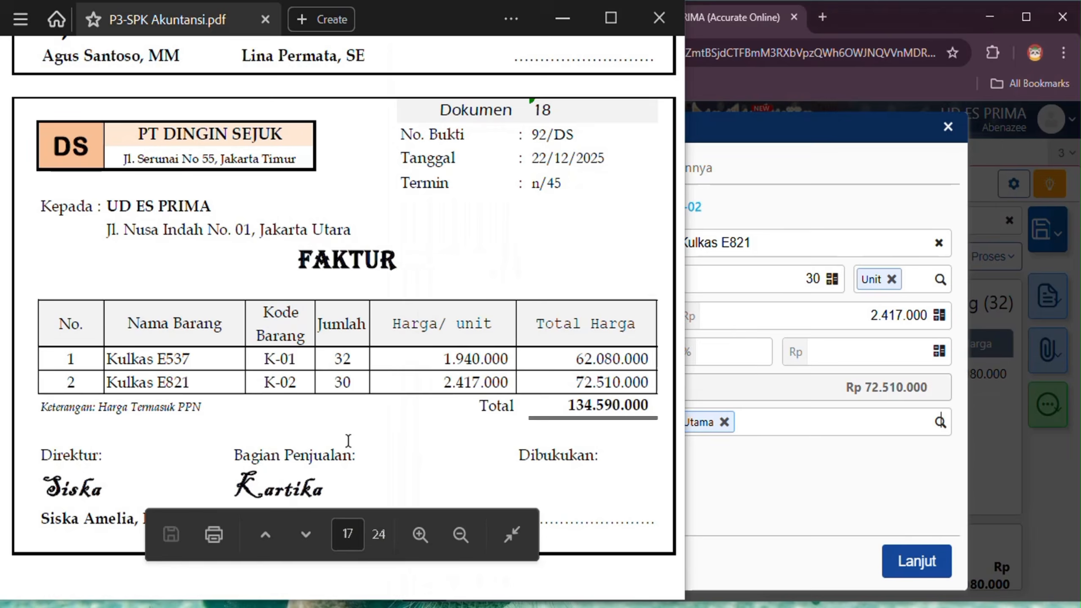
pyautogui.click(917, 561)
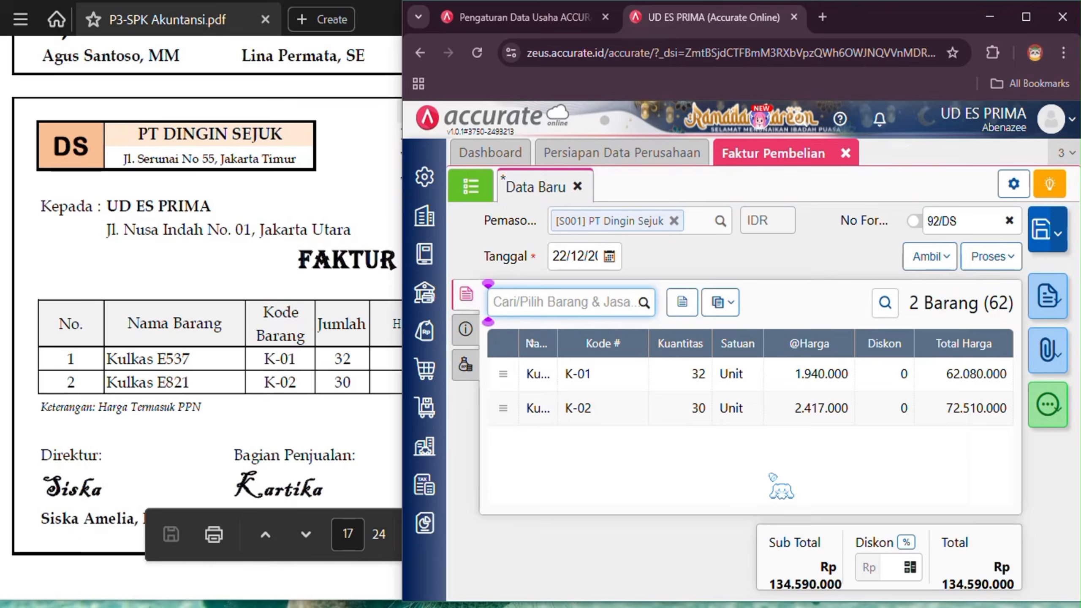
# Check the invoice total against document 18 and enter 92/DS as the supplier's invoice number (No Faktur) in the additional info.
pyautogui.click(300, 434)
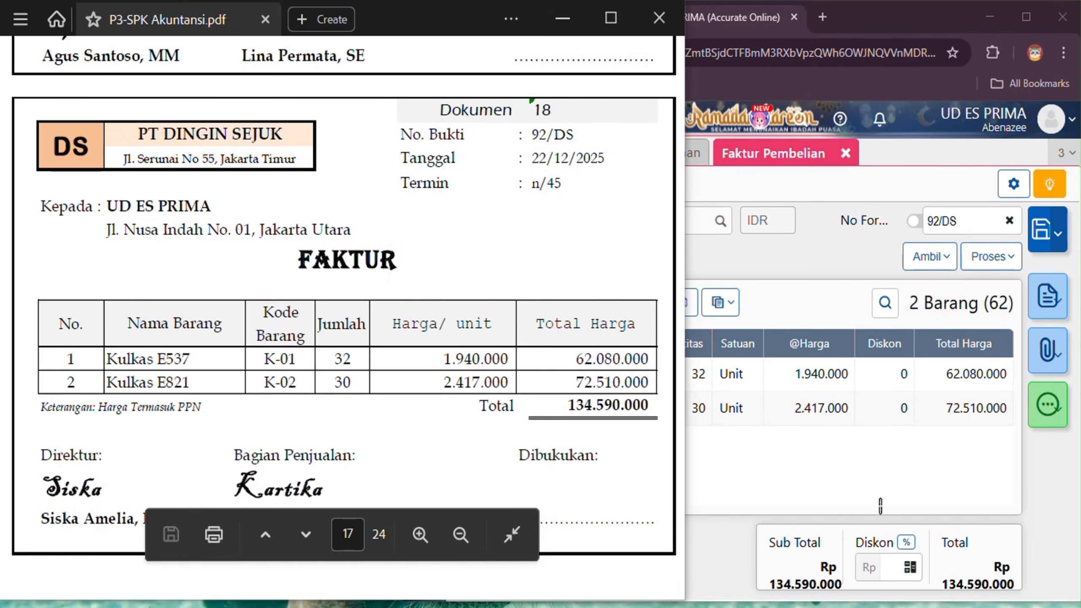
pyautogui.click(797, 452)
pyautogui.click(464, 326)
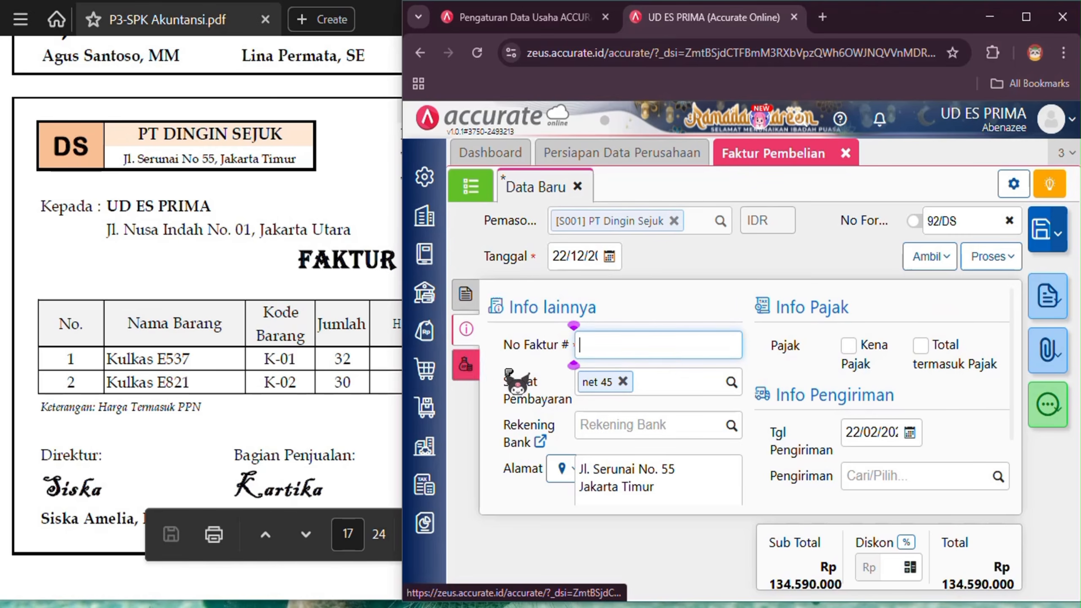
pyautogui.write('9')
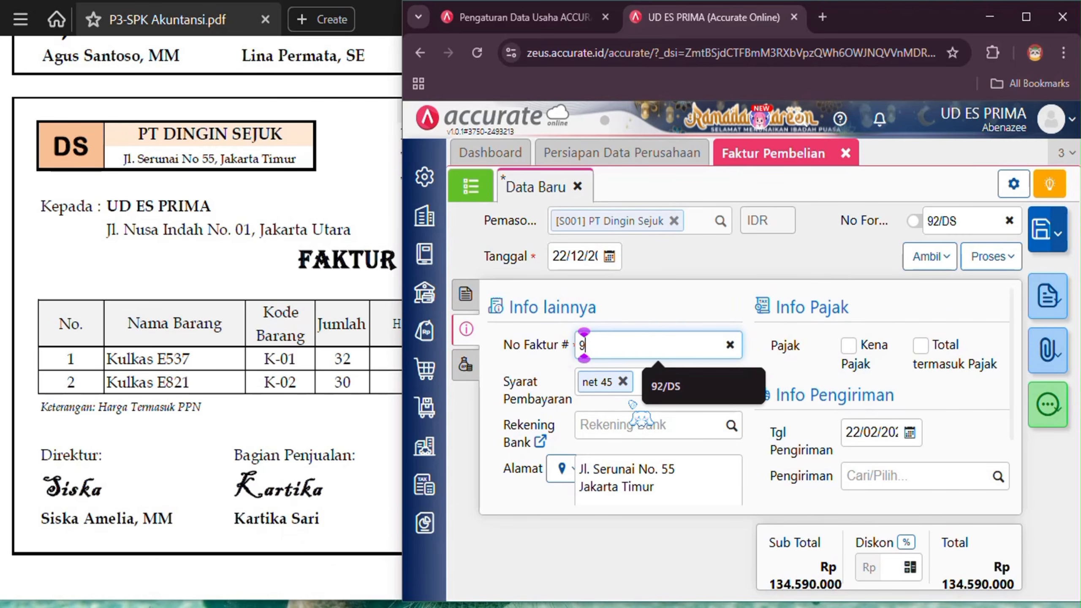
pyautogui.write('2/DS')
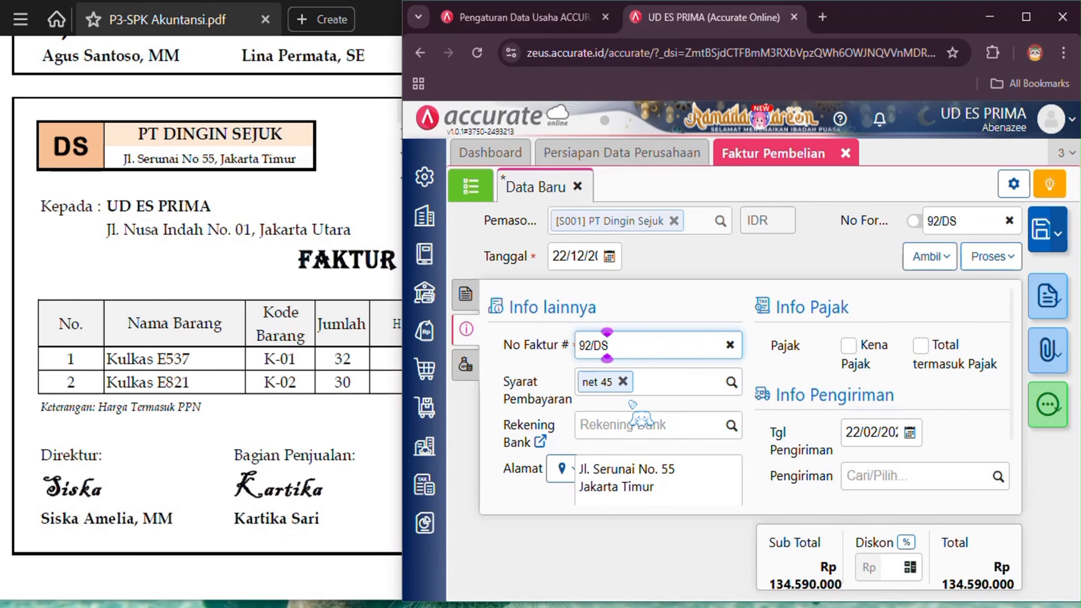
# Enter the purchase invoice's description (Keterangan) as "Pembelian barang secara kredit".
pyautogui.scroll(-1, 669, 468)
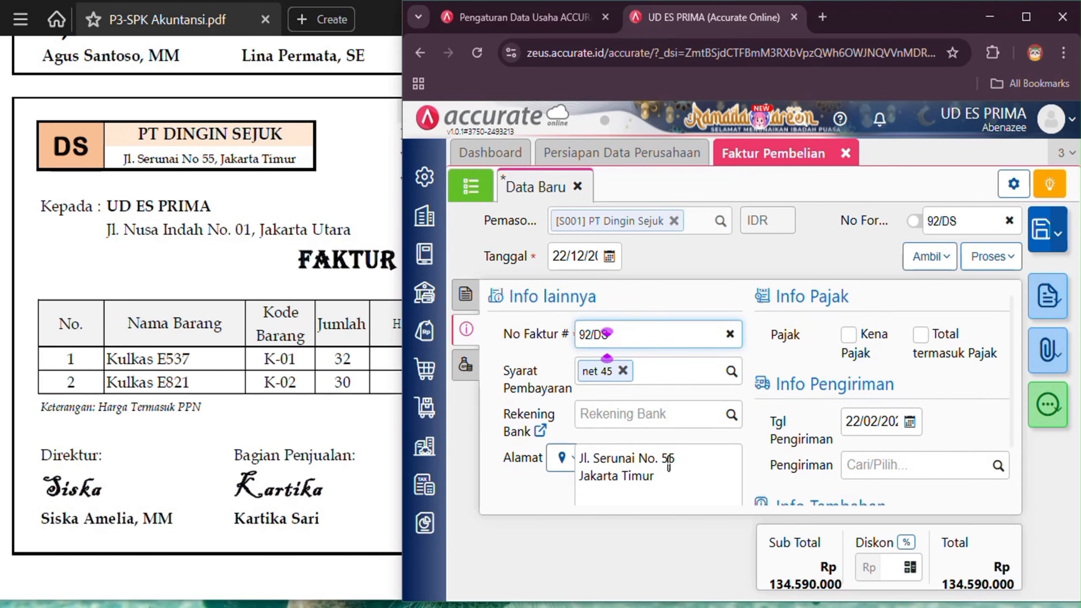
pyautogui.scroll(-2, 669, 462)
pyautogui.click(667, 450)
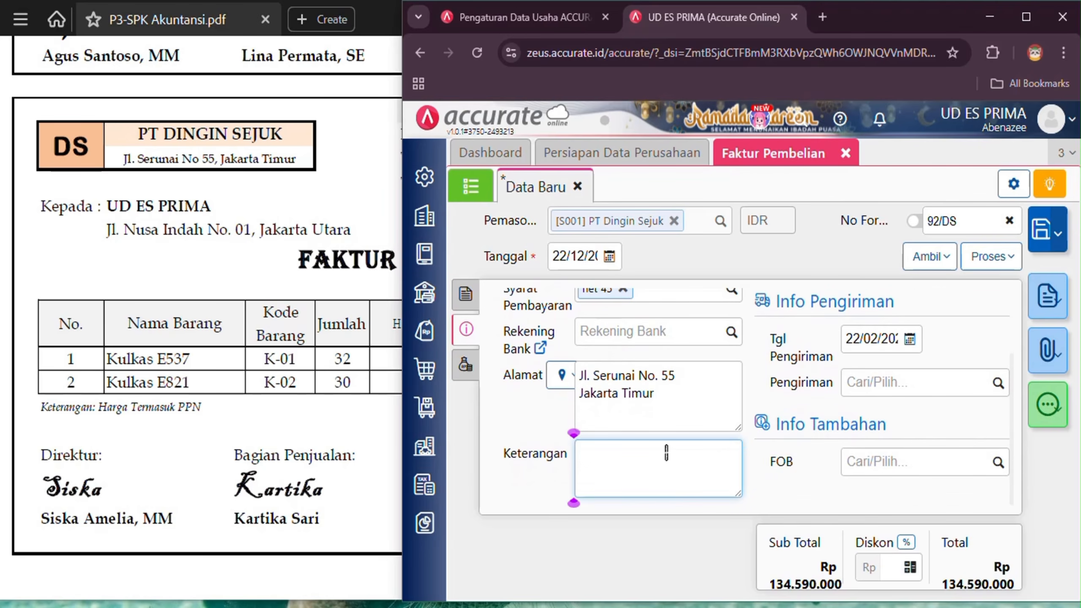
pyautogui.write('Pembelian')
pyautogui.press('BackSpace')
pyautogui.press('BackSpace')
pyautogui.press('BackSpace')
pyautogui.press('BackSpace')
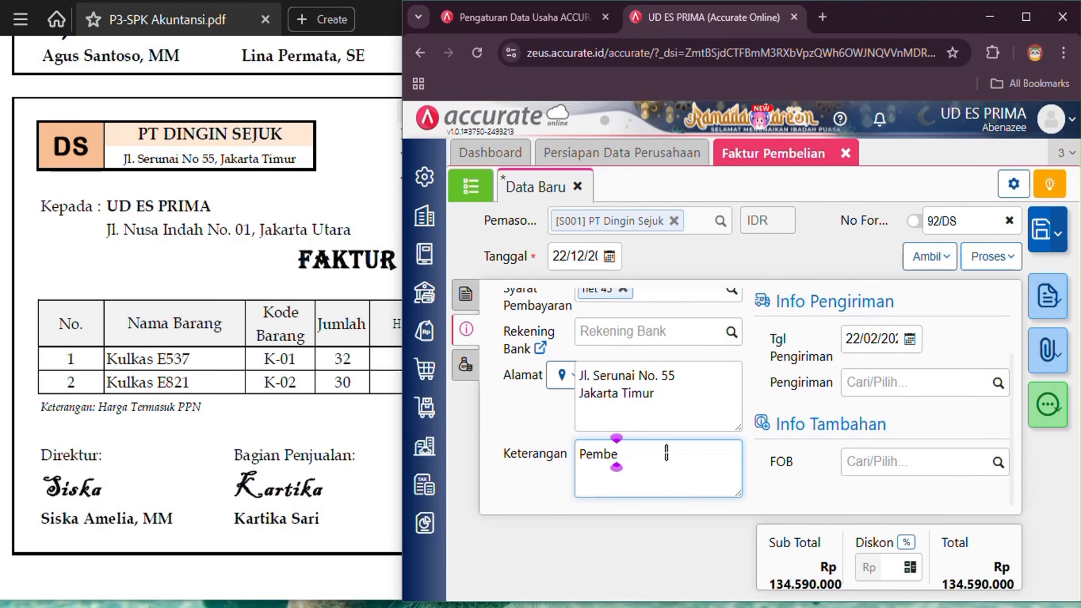
pyautogui.write('lian barang seca')
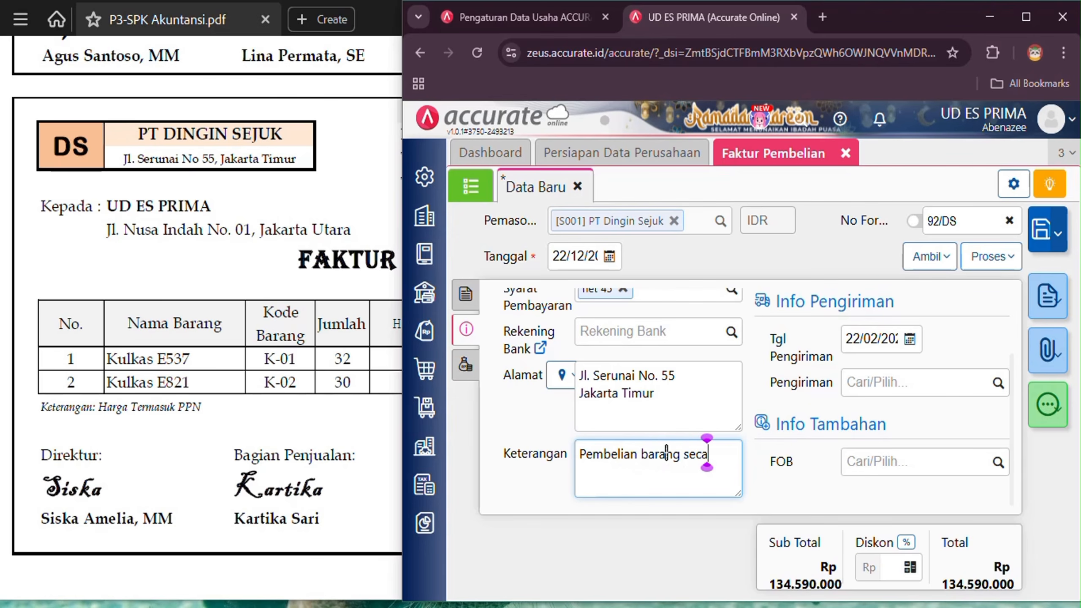
pyautogui.write('ra kredit')
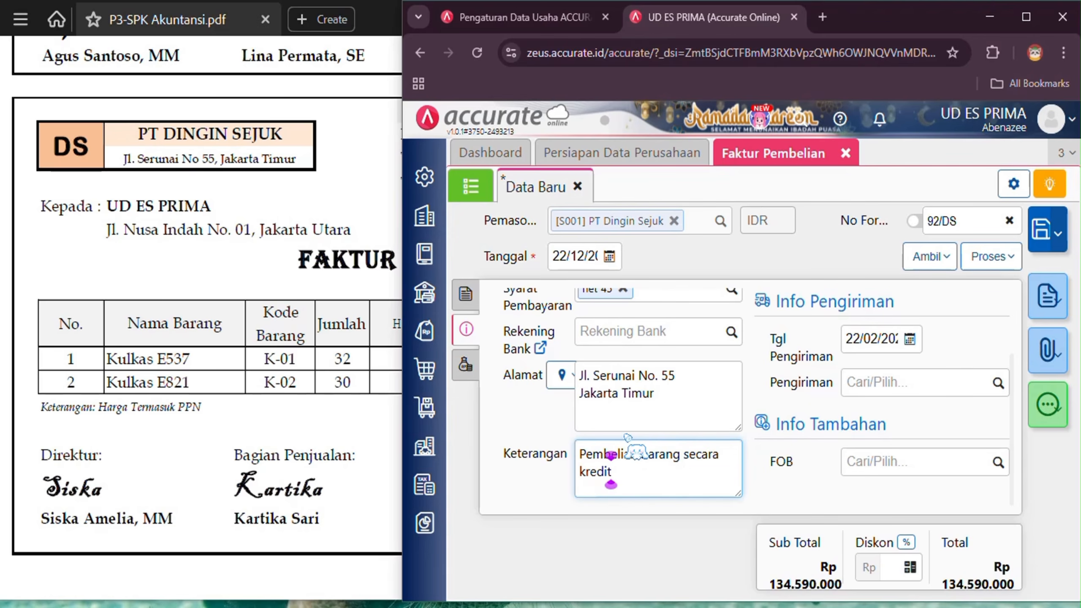
# Set the delivery date (Tgl Pengiriman) to 22/12/2025 and save the purchase invoice.
pyautogui.click(875, 341)
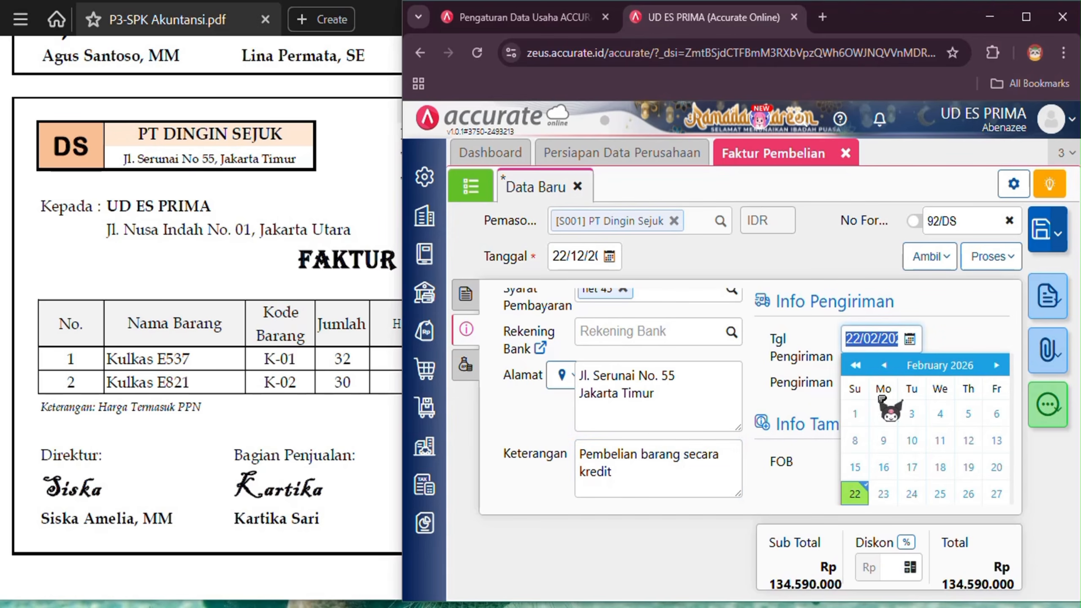
pyautogui.write('22/12/')
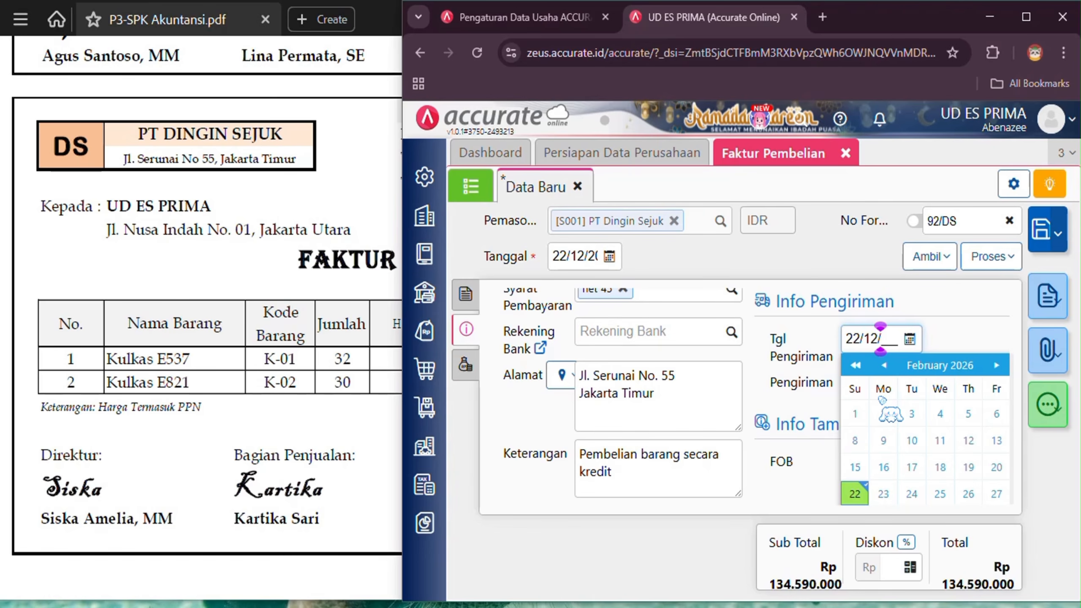
pyautogui.write('202')
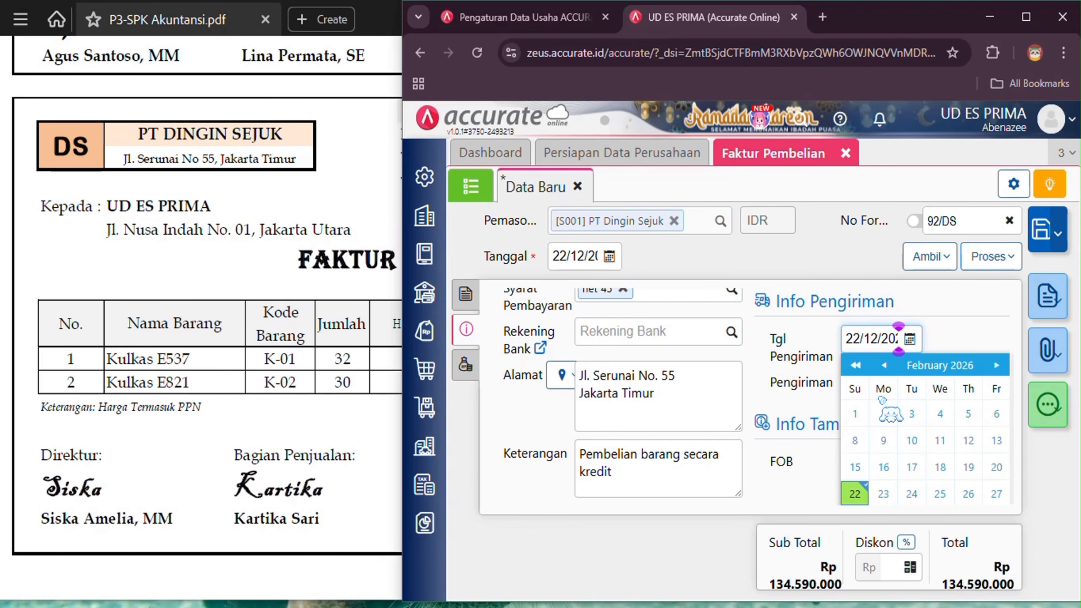
pyautogui.click(1040, 230)
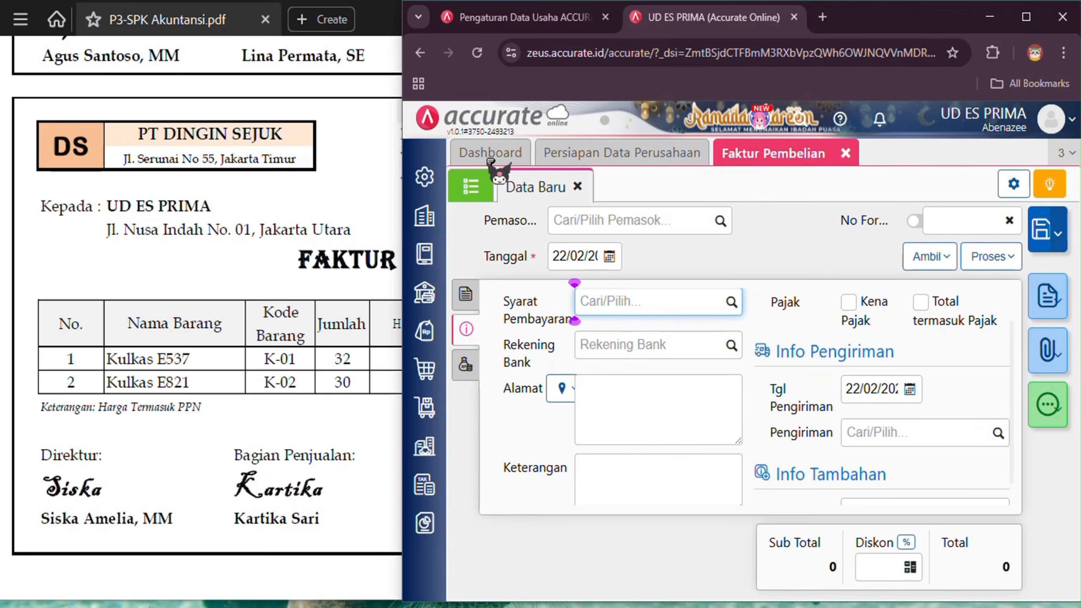
# Reopen invoice 92/DS from the purchase invoice list, check its journal details against document 18 in the PDF, and close the journal.
pyautogui.click(480, 185)
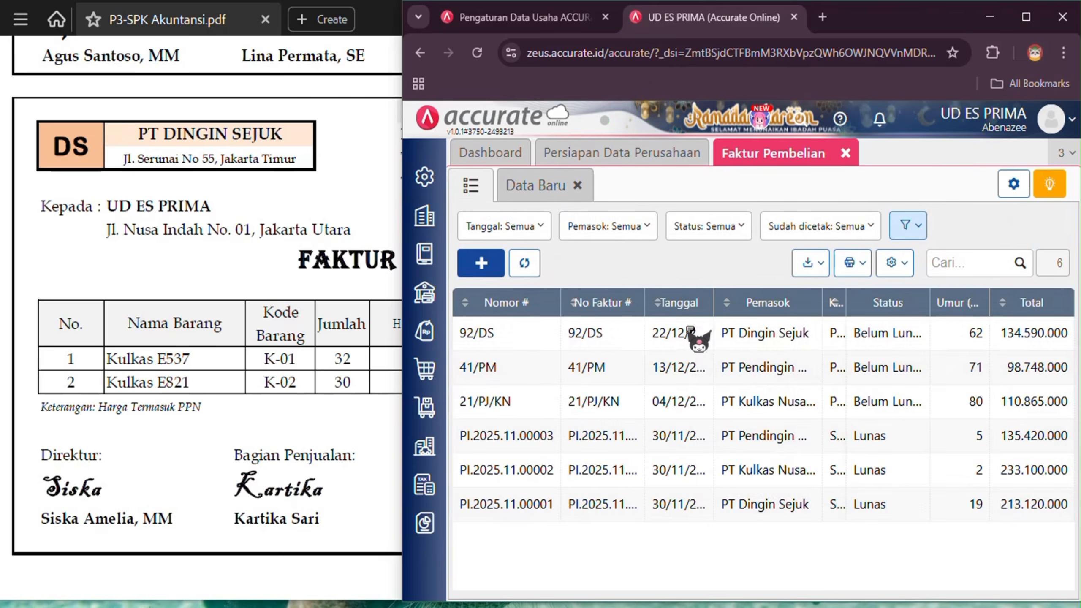
pyautogui.click(690, 332)
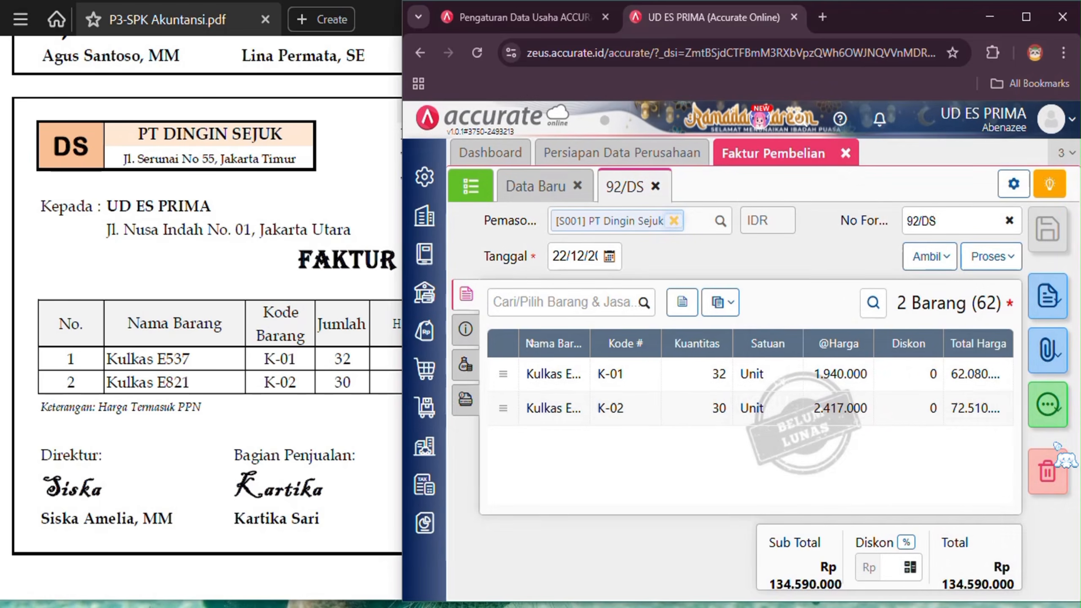
pyautogui.click(1048, 403)
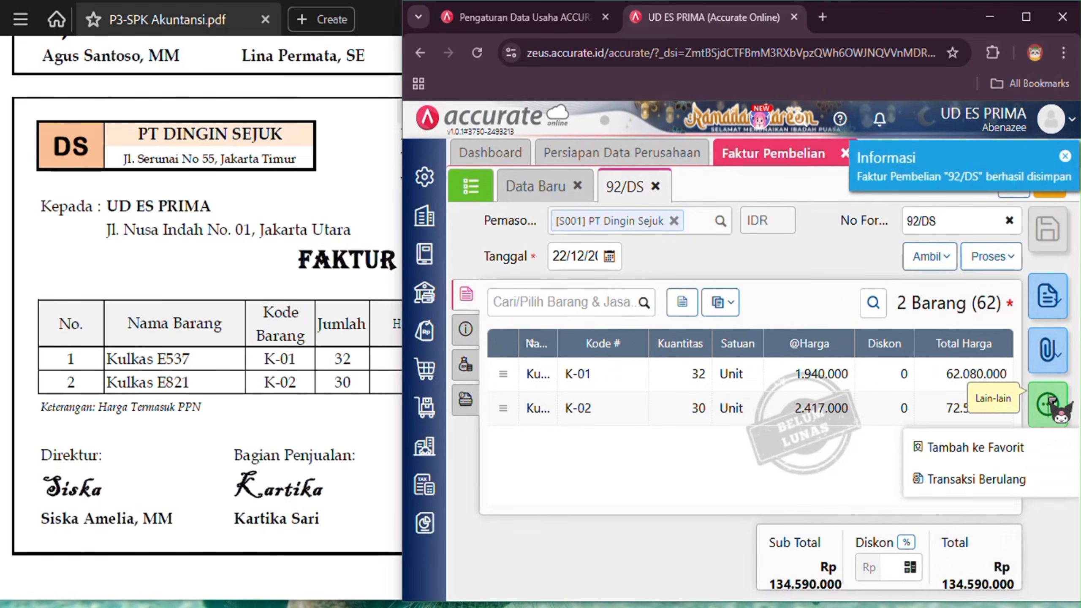
pyautogui.click(979, 574)
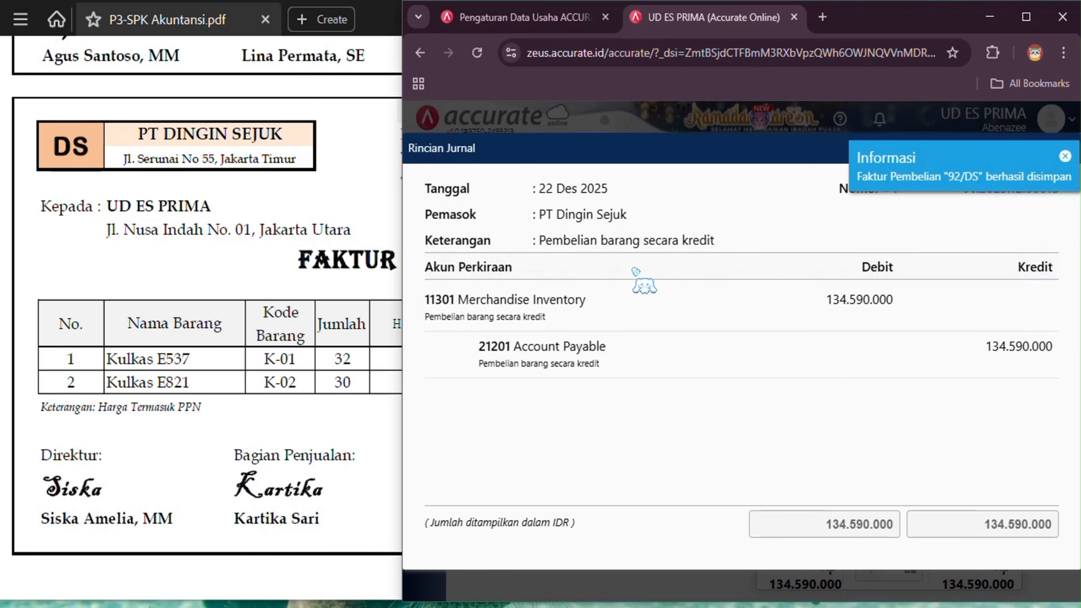
pyautogui.click(324, 412)
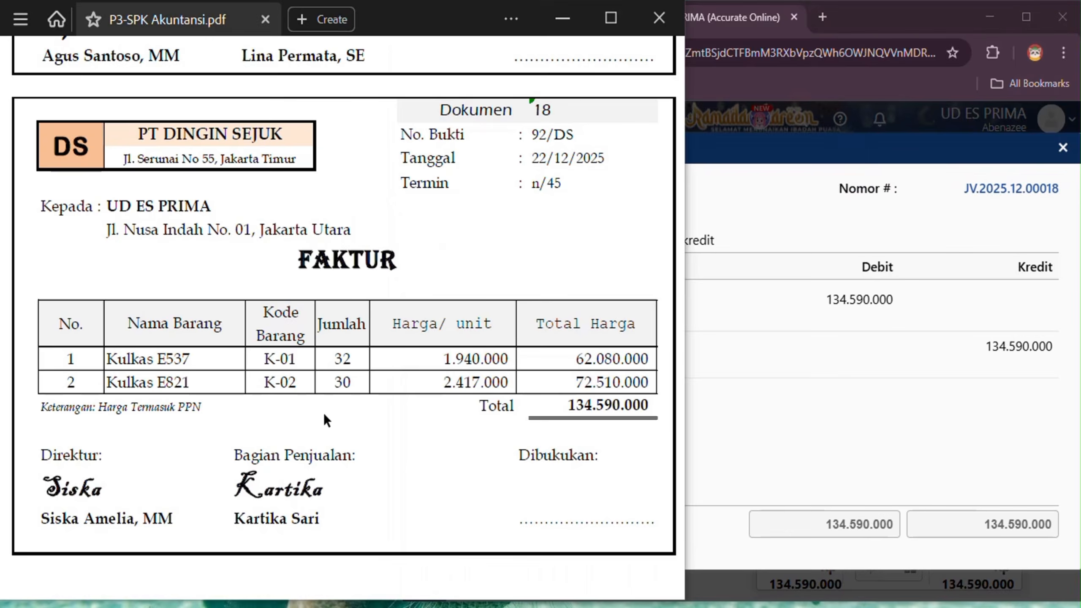
pyautogui.click(1004, 400)
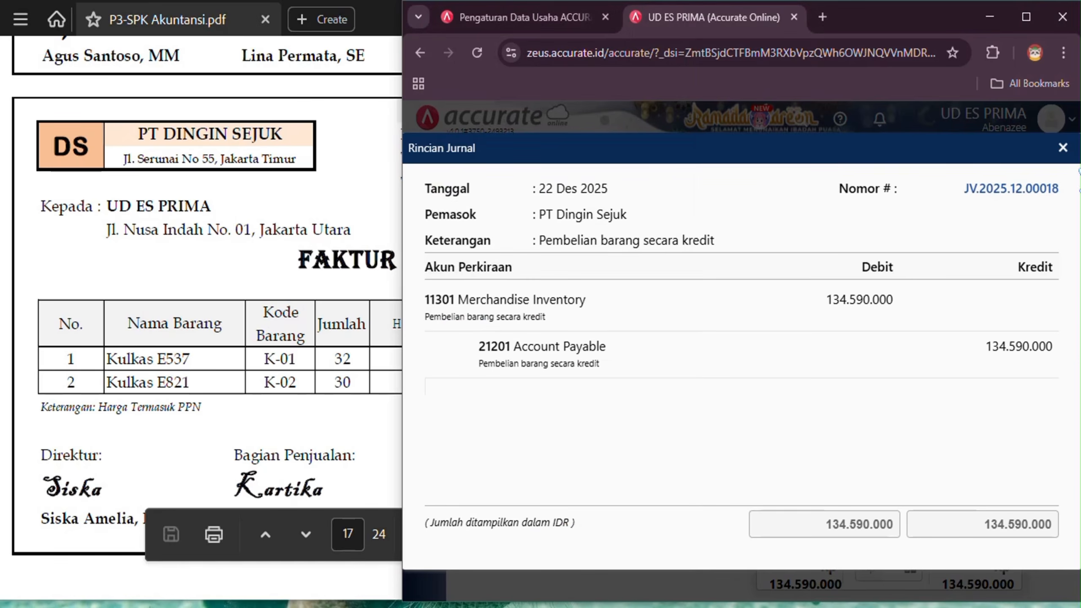
pyautogui.click(1063, 147)
# Look over PT Dingin Sejuk's debit note in document 19 of the PDF and compare it with the invoice in document 18.
pyautogui.click(367, 163)
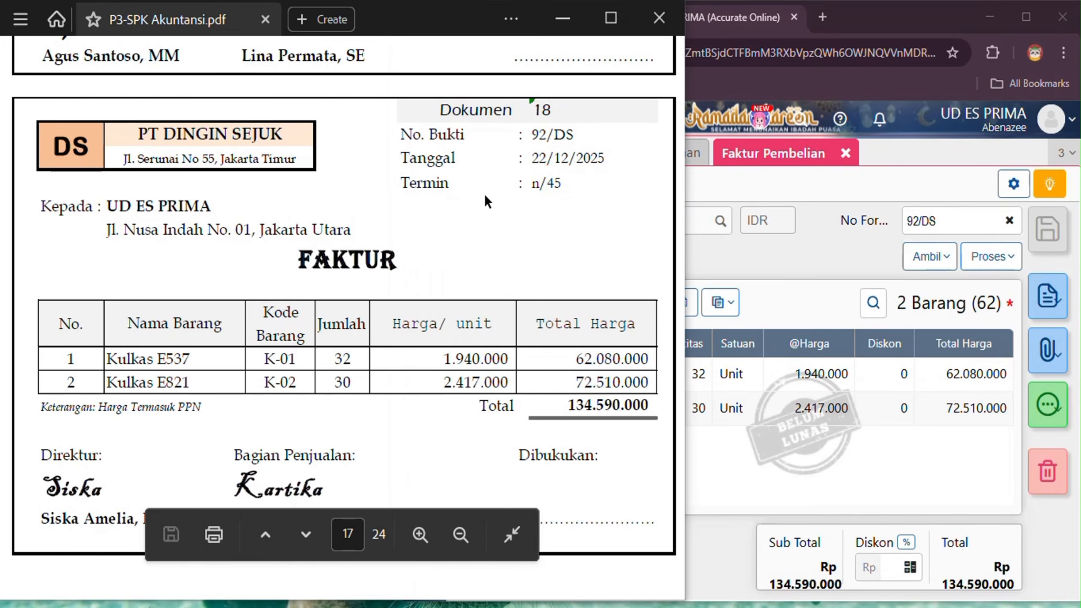
pyautogui.scroll(-15, 594, 176)
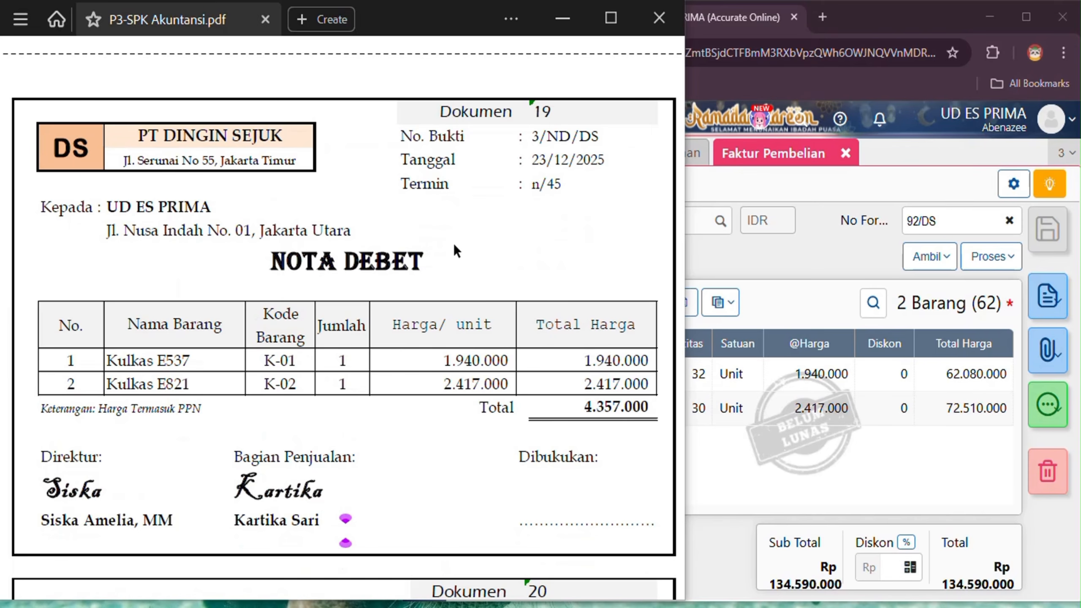
pyautogui.scroll(10, 456, 250)
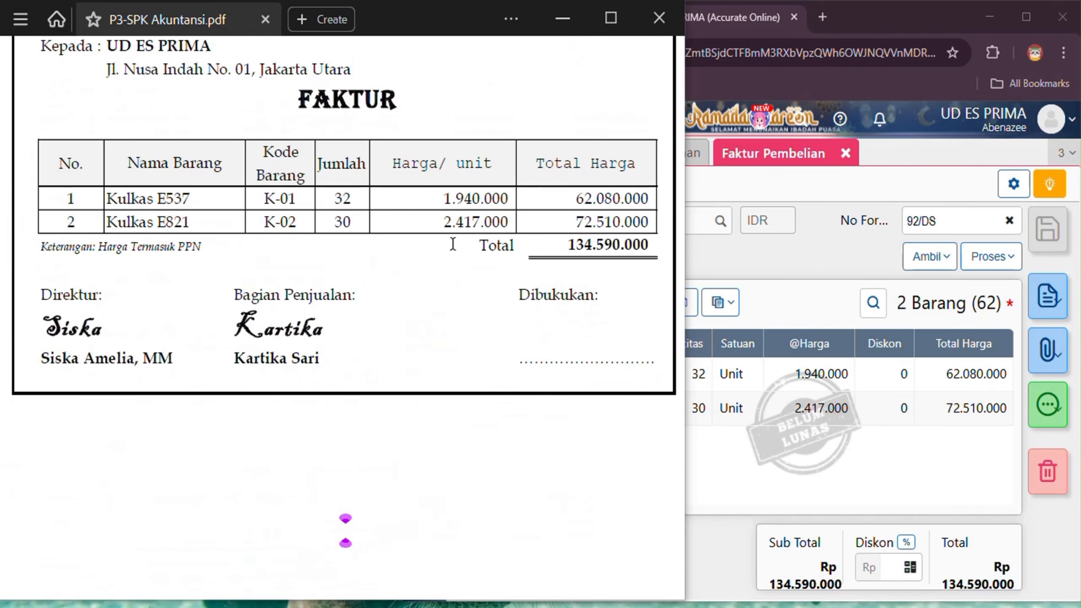
pyautogui.scroll(1, 452, 244)
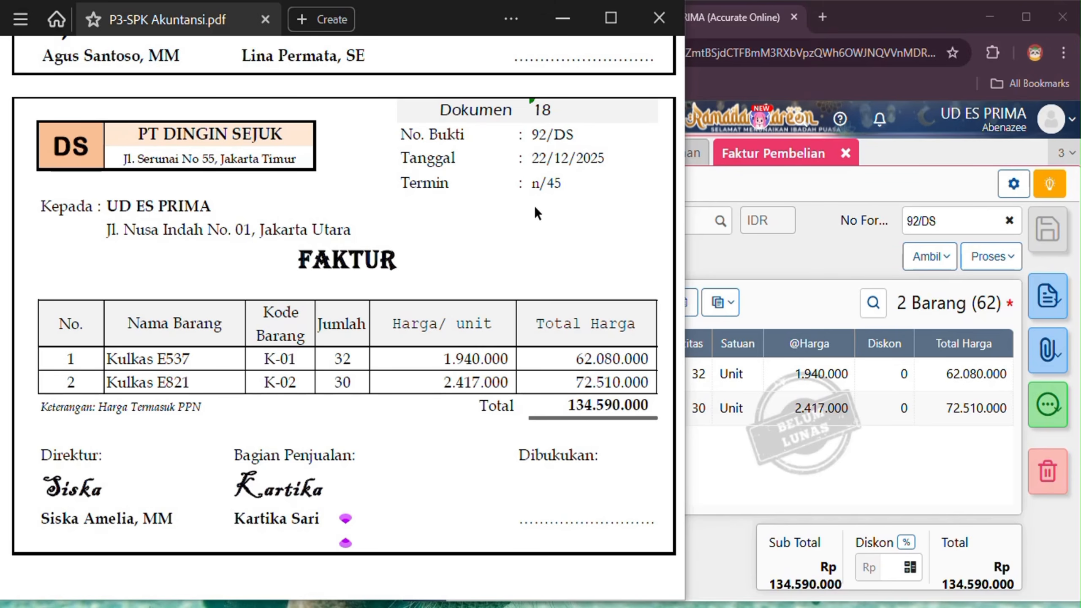
pyautogui.click(761, 261)
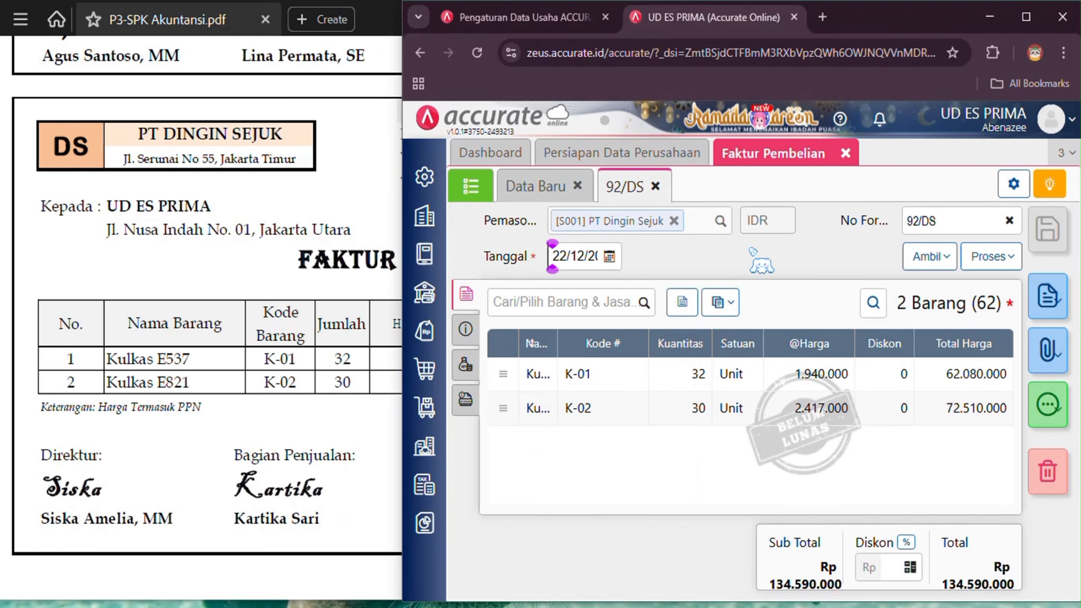
# Close the purchase invoices and start a new purchase return (Retur Pembelian) for supplier PT Dingin Sejuk.
pyautogui.click(847, 153)
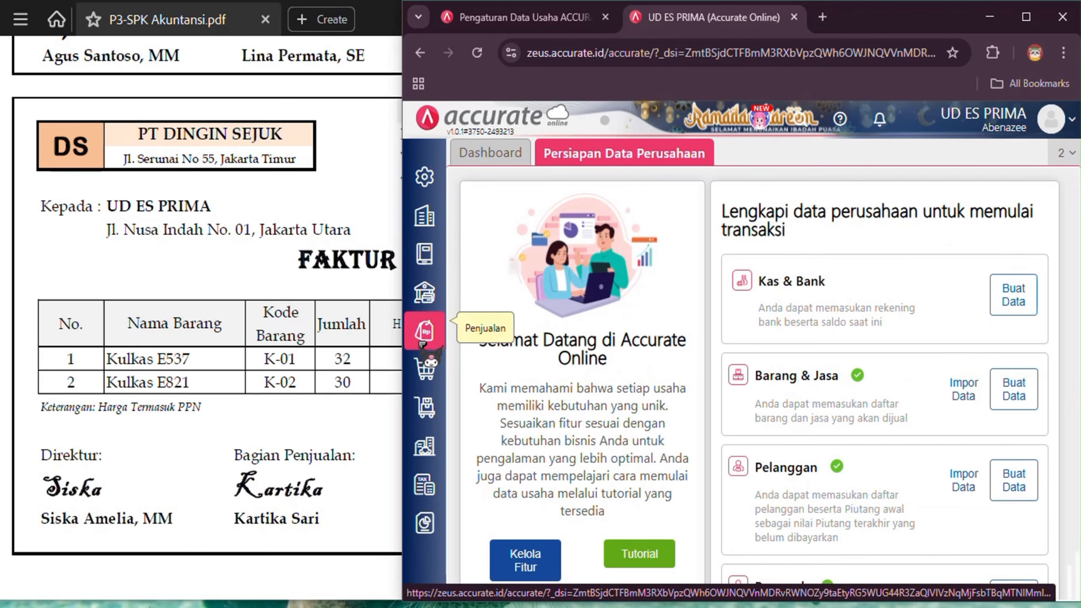
pyautogui.click(428, 367)
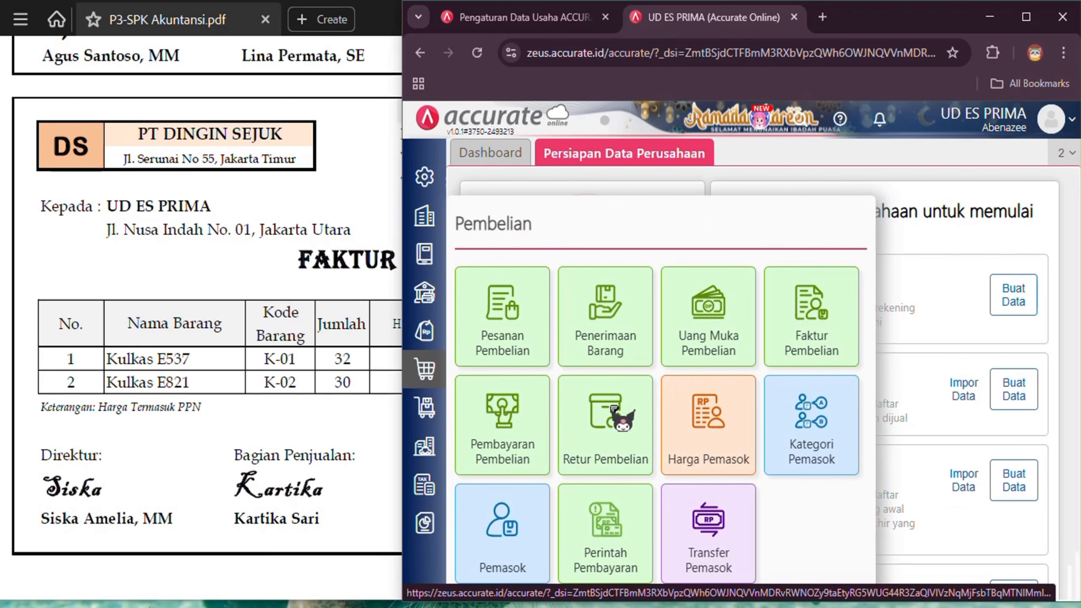
pyautogui.click(637, 416)
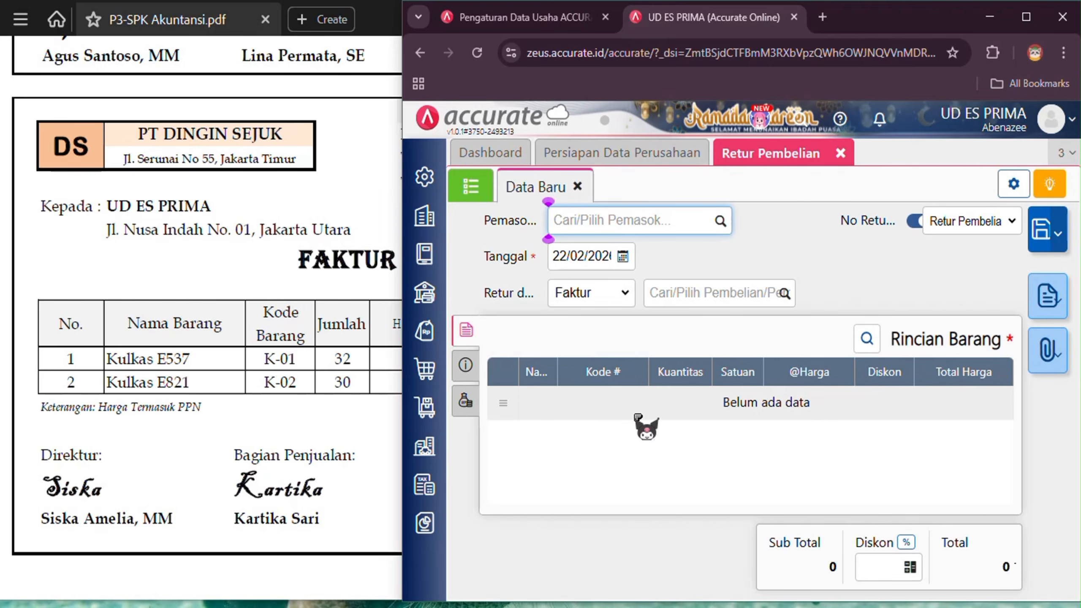
pyautogui.click(720, 220)
pyautogui.click(701, 251)
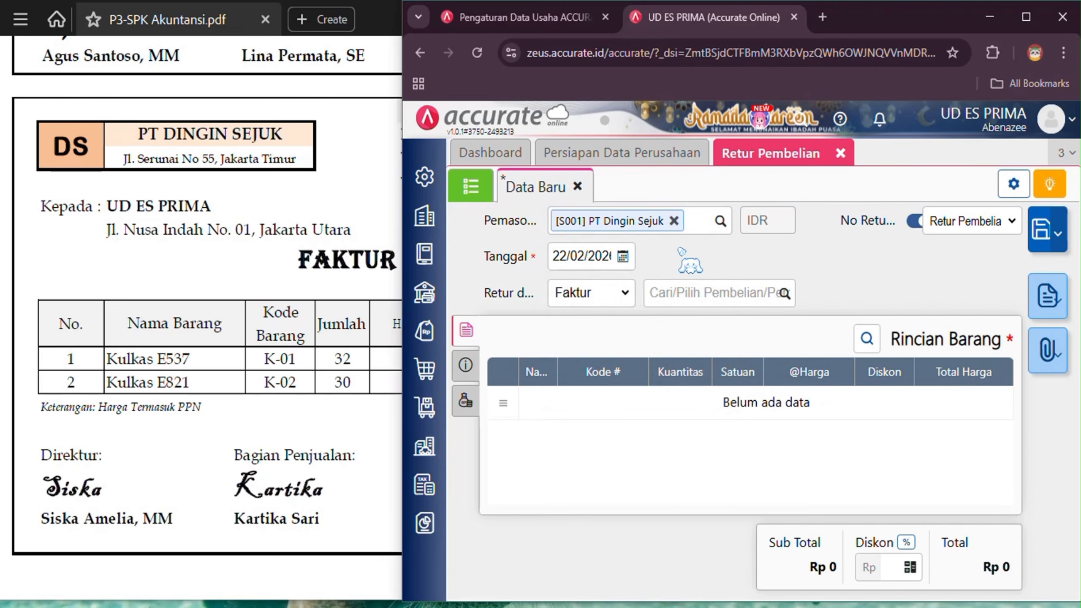
# Find the debit note's date in document 19 of the PDF and set the return date (Tanggal) to 23/12/2025.
pyautogui.click(586, 257)
pyautogui.click(327, 197)
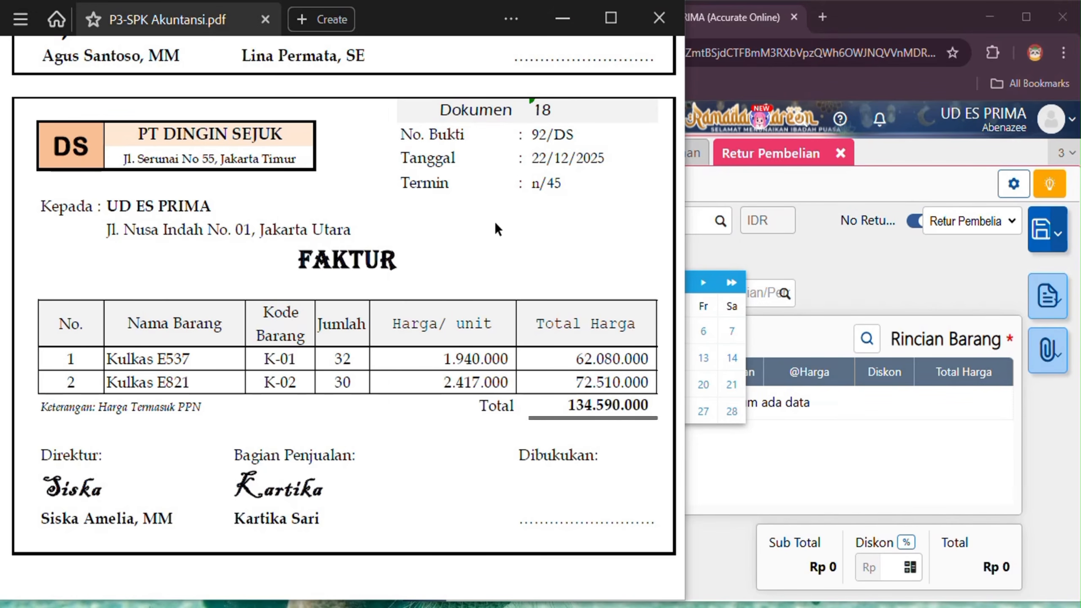
pyautogui.scroll(10, 581, 207)
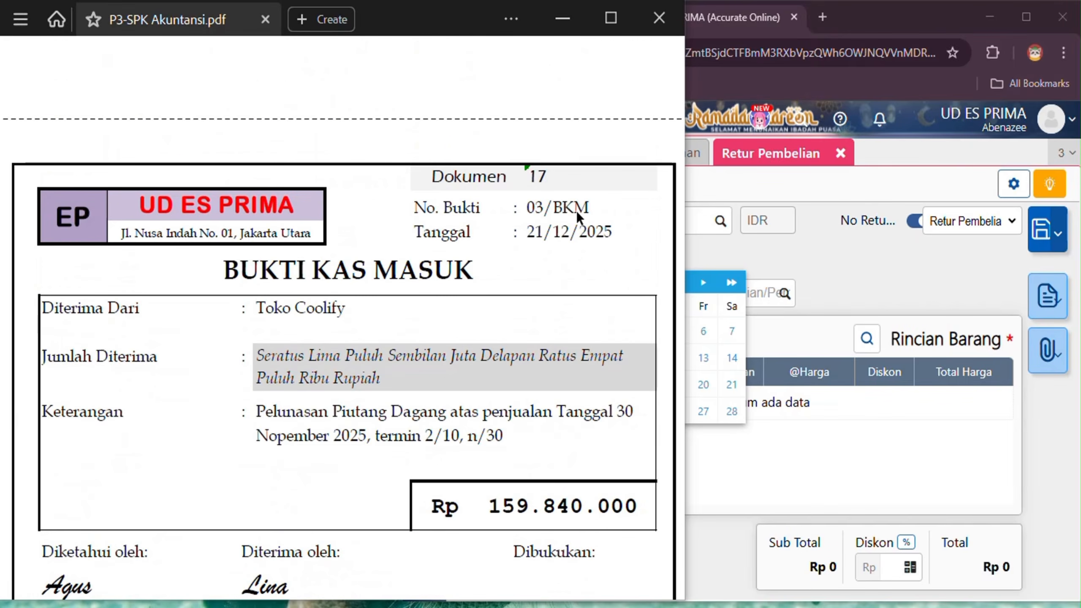
pyautogui.scroll(-15, 577, 210)
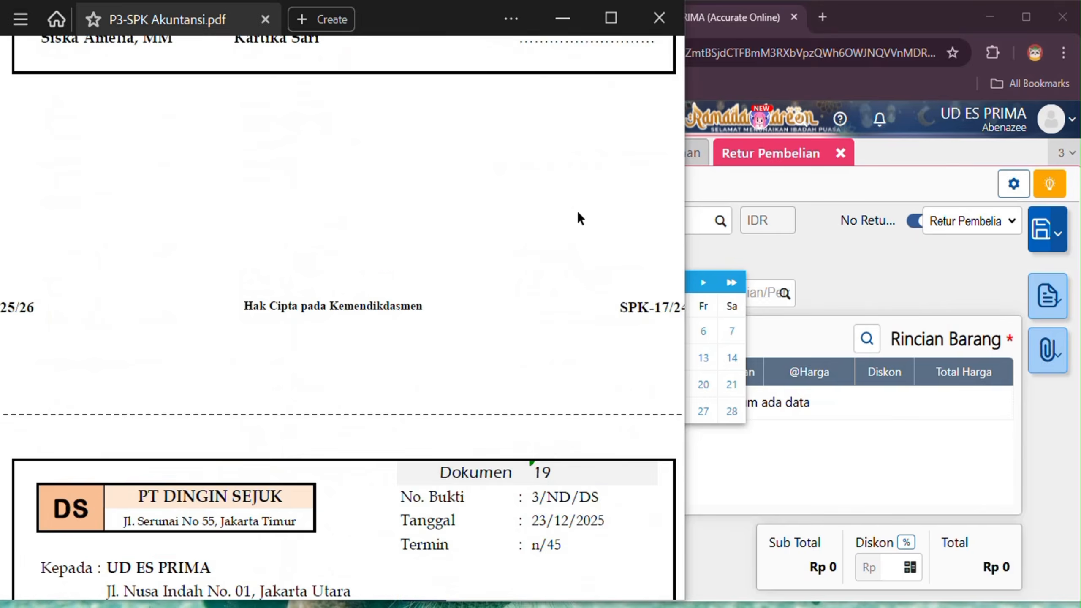
pyautogui.scroll(-8, 577, 210)
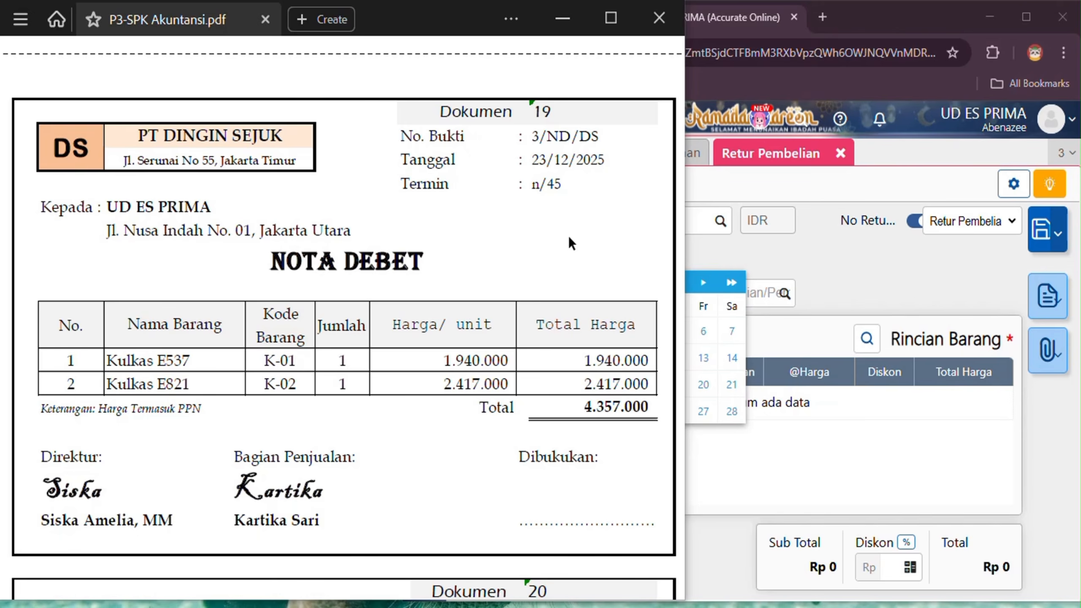
pyautogui.click(796, 278)
pyautogui.click(575, 256)
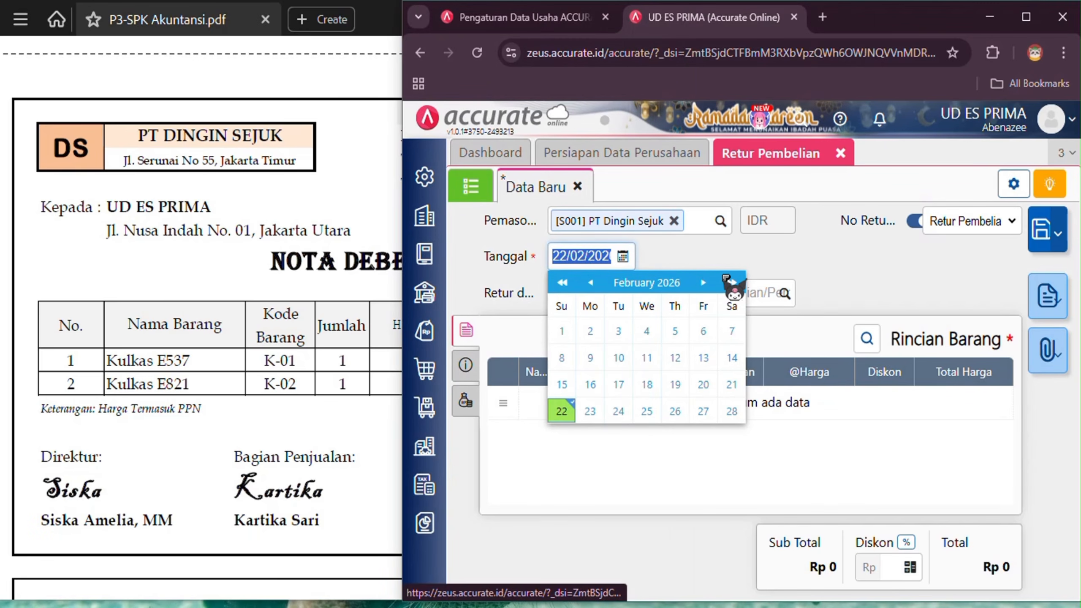
pyautogui.write('231220')
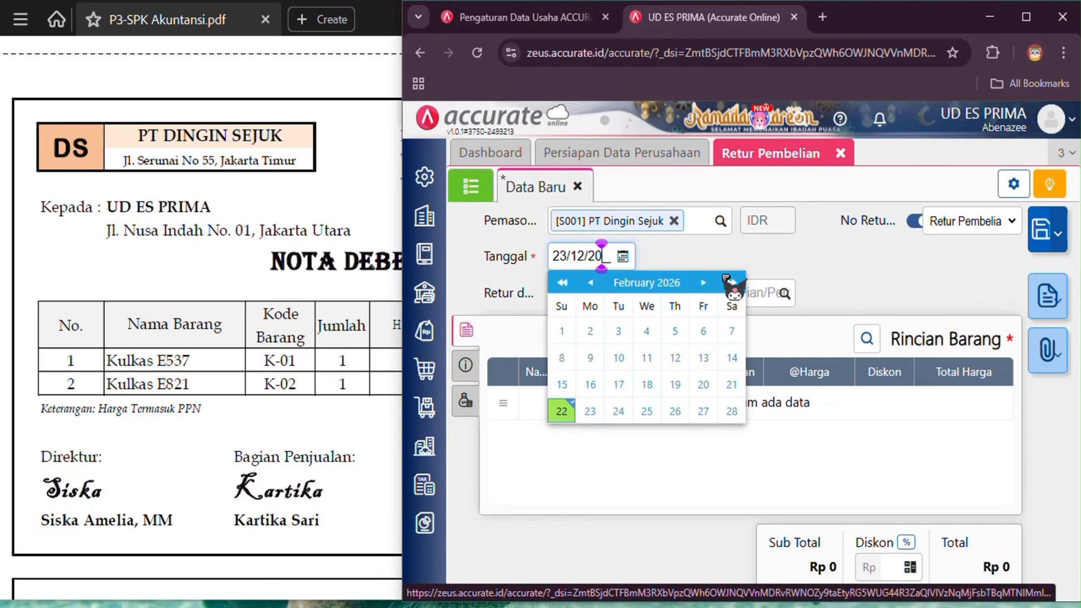
pyautogui.click(795, 261)
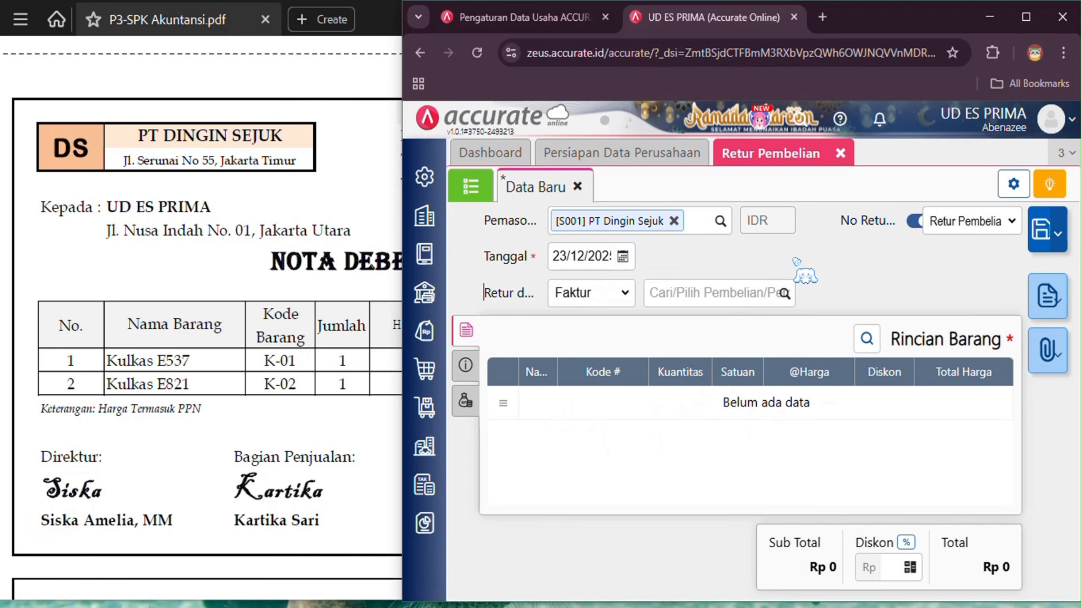
# Check the original invoice in document 18 of the PDF and link the purchase return to invoice 92/DS.
pyautogui.click(386, 207)
pyautogui.scroll(10, 383, 202)
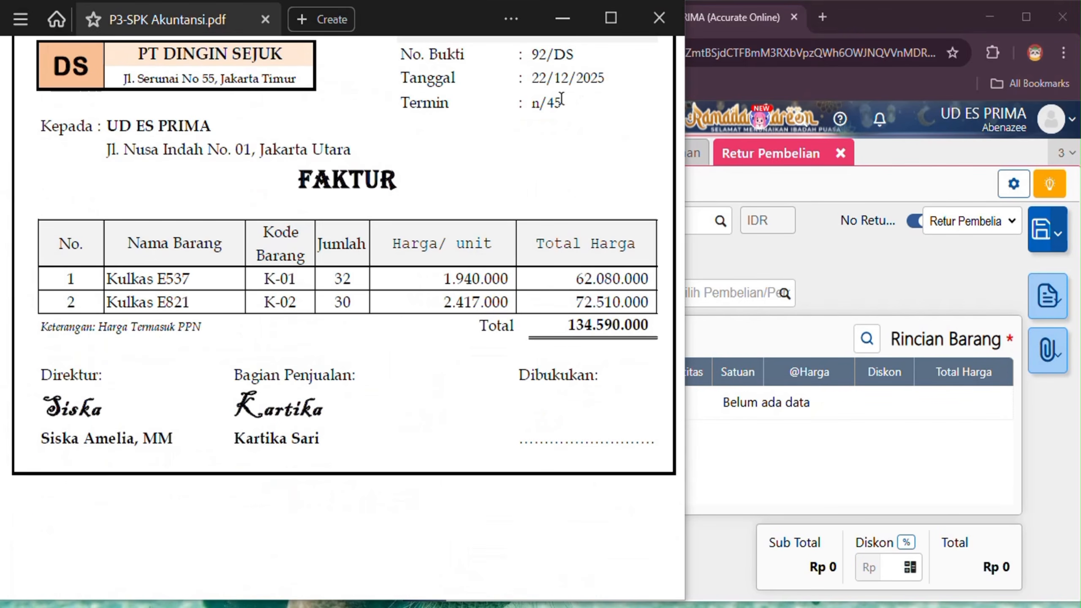
pyautogui.scroll(-10, 561, 363)
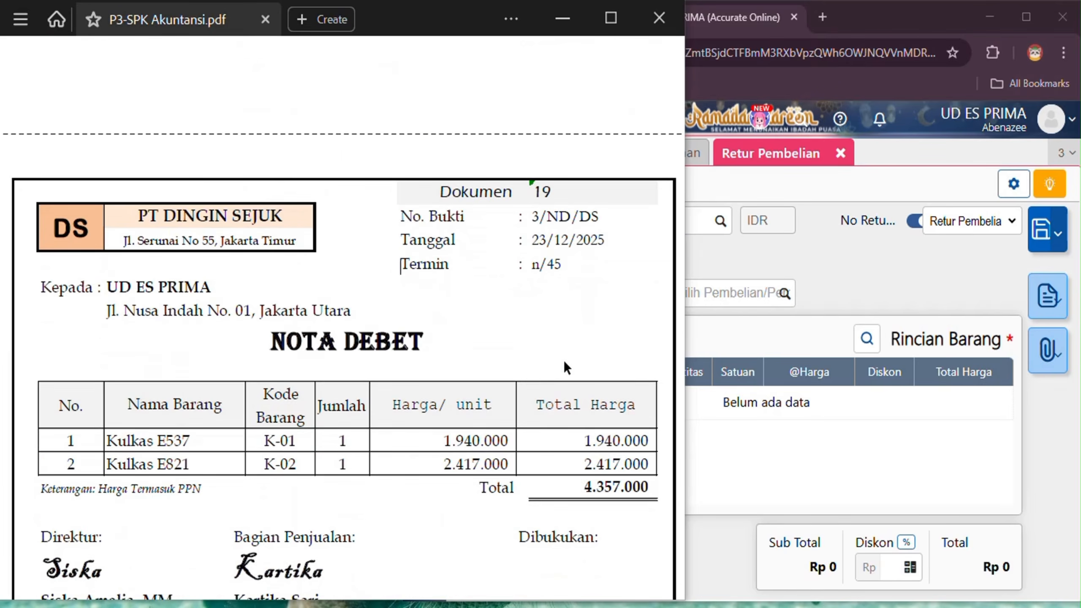
pyautogui.click(864, 298)
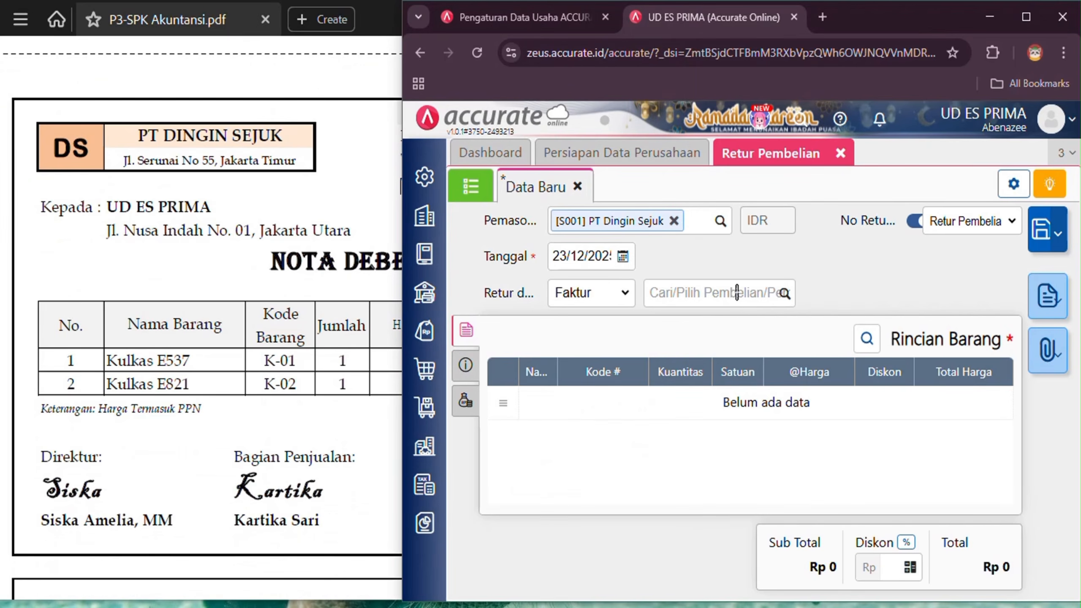
pyautogui.click(785, 293)
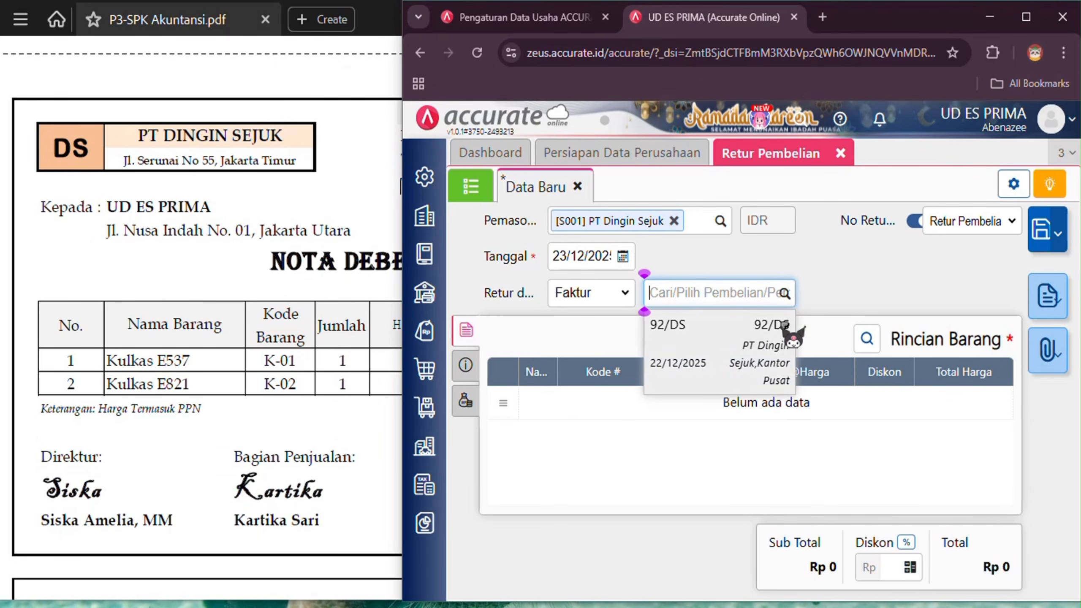
pyautogui.click(771, 332)
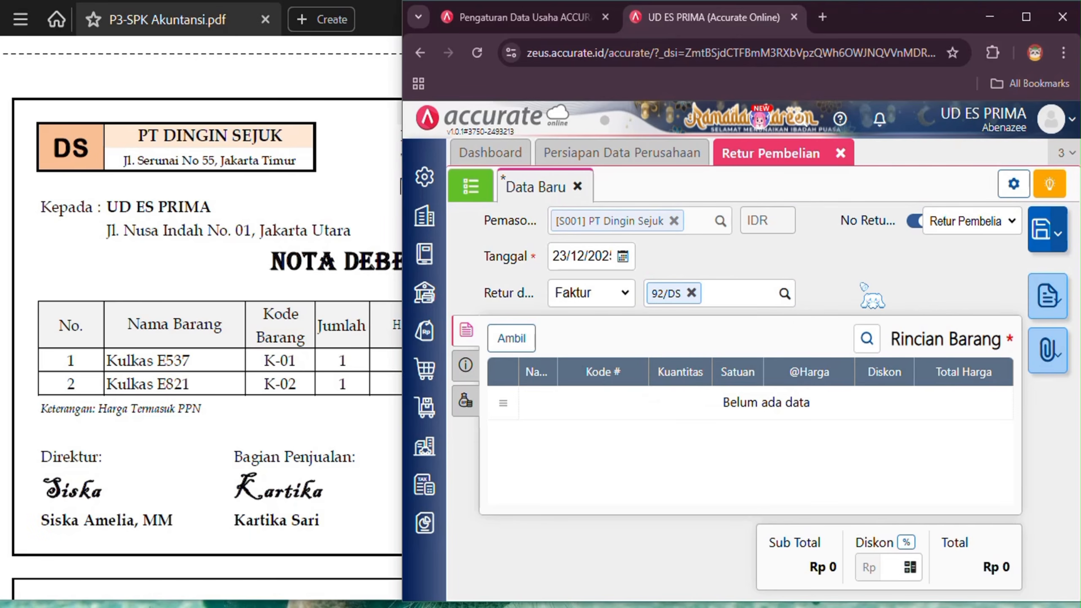
# Turn off automatic numbering for the return and enter 3/ND/DS from document 19 as its return number.
pyautogui.click(913, 222)
pyautogui.click(363, 174)
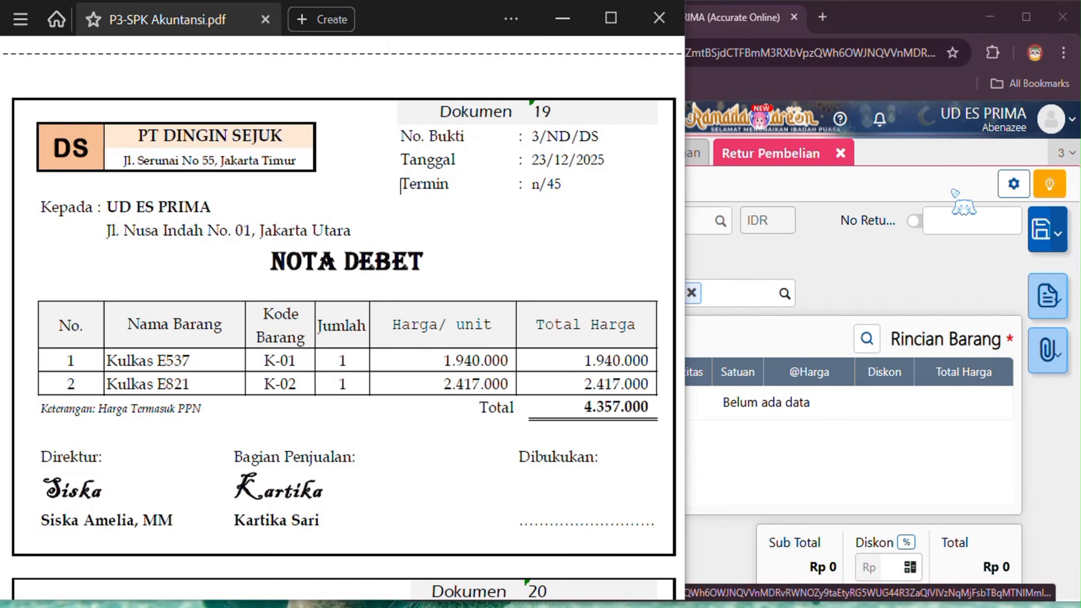
pyautogui.click(966, 225)
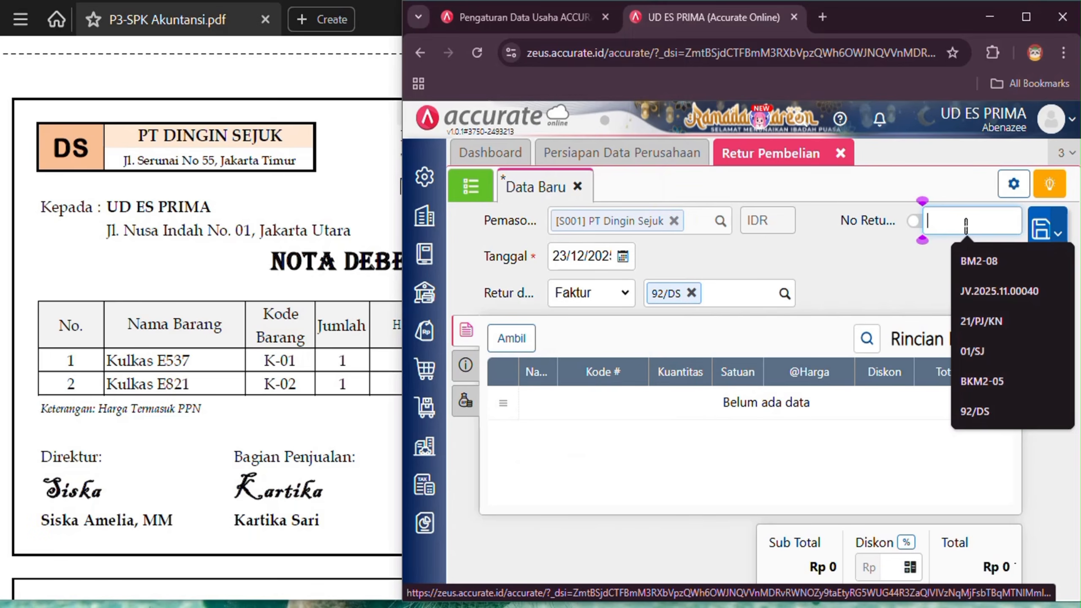
pyautogui.write('3/ND')
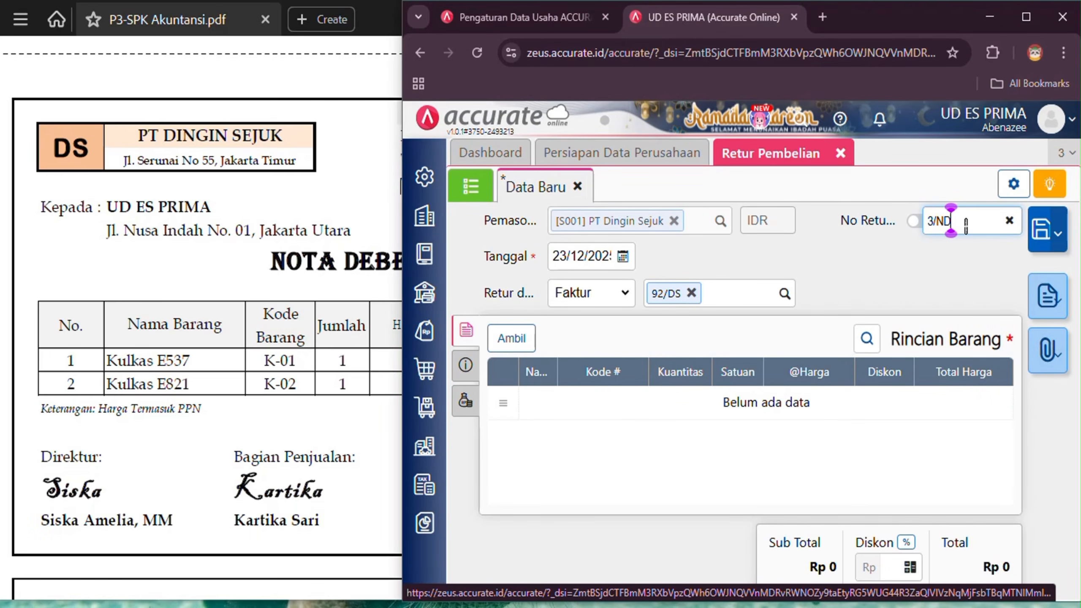
pyautogui.write('/DS')
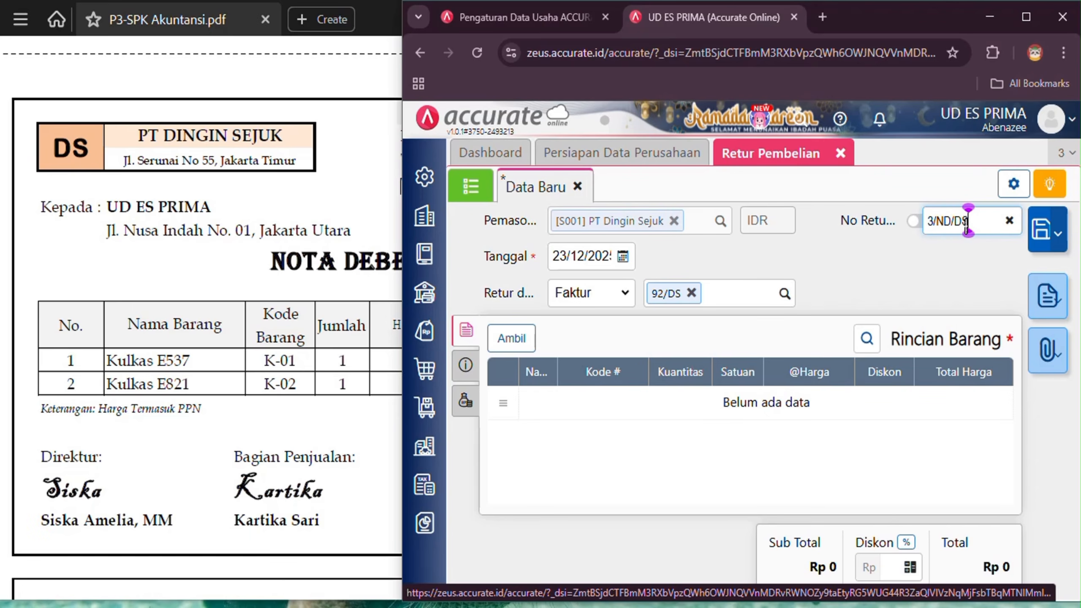
pyautogui.click(815, 253)
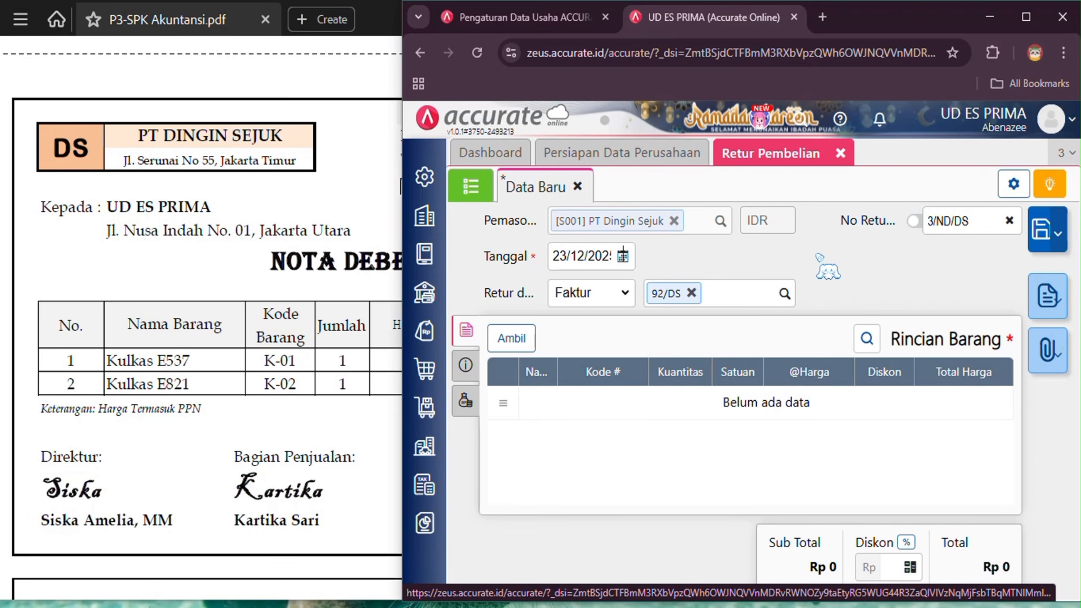
# Bring Kulkas E537 and Kulkas E821 in from the invoice and set the returned quantity of Kulkas E537 to 1.
pyautogui.click(528, 340)
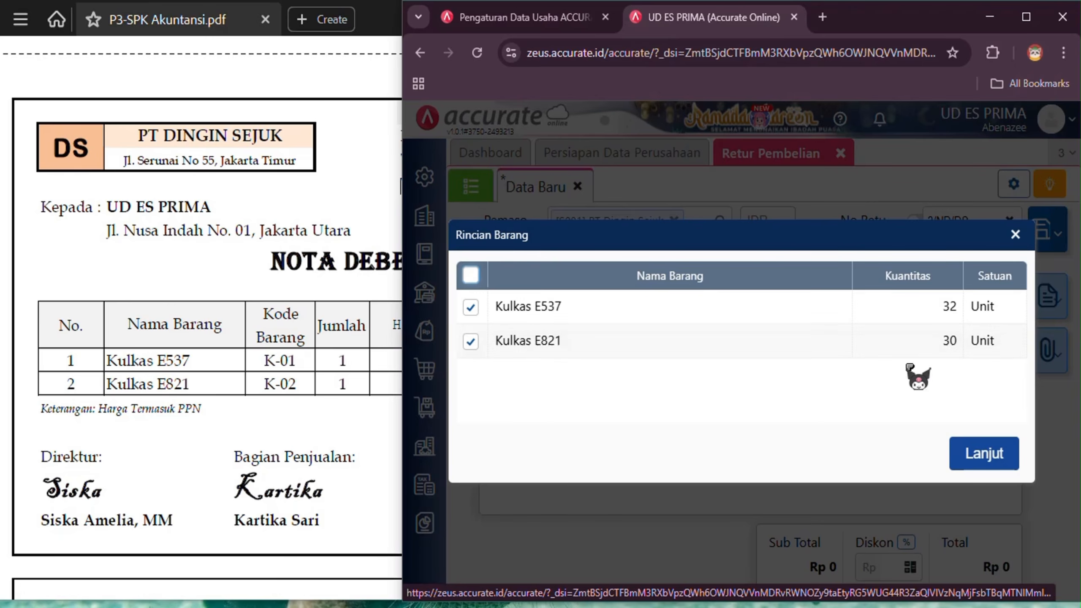
pyautogui.click(1012, 454)
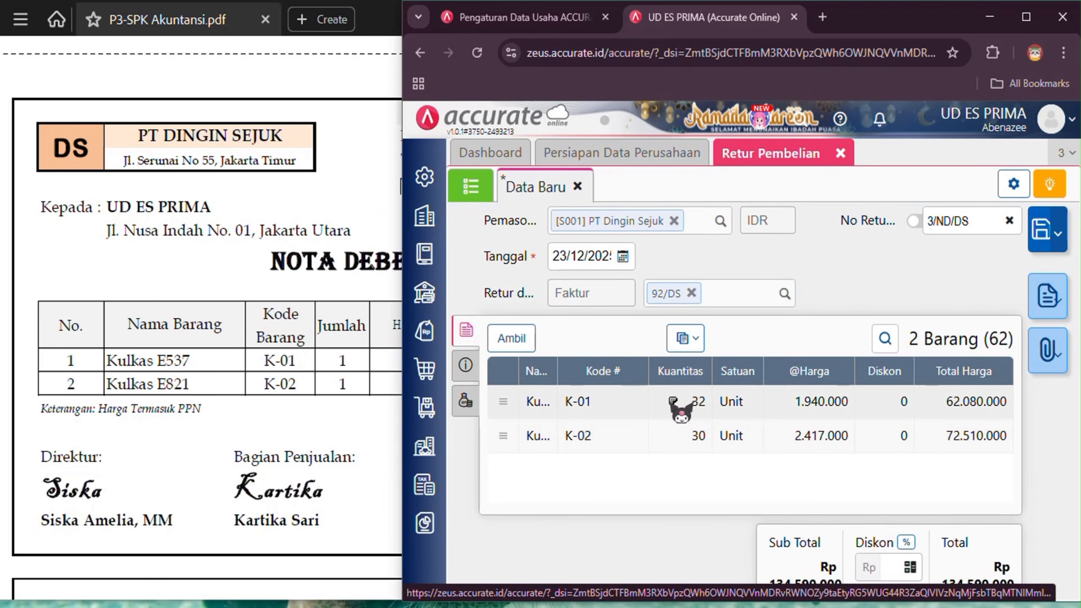
pyautogui.click(685, 402)
pyautogui.click(791, 279)
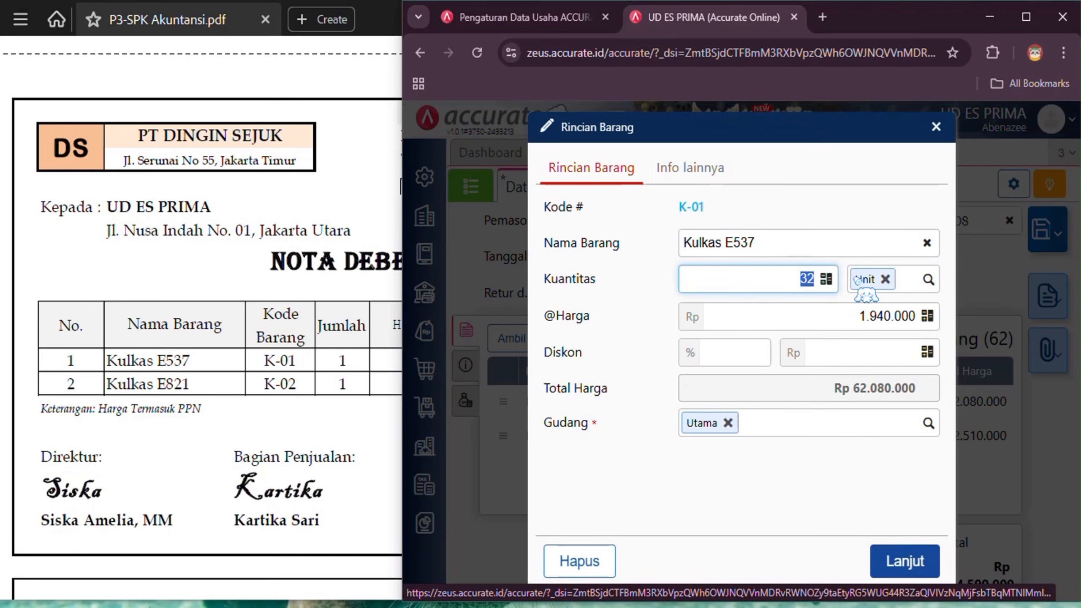
pyautogui.write('1')
pyautogui.click(916, 566)
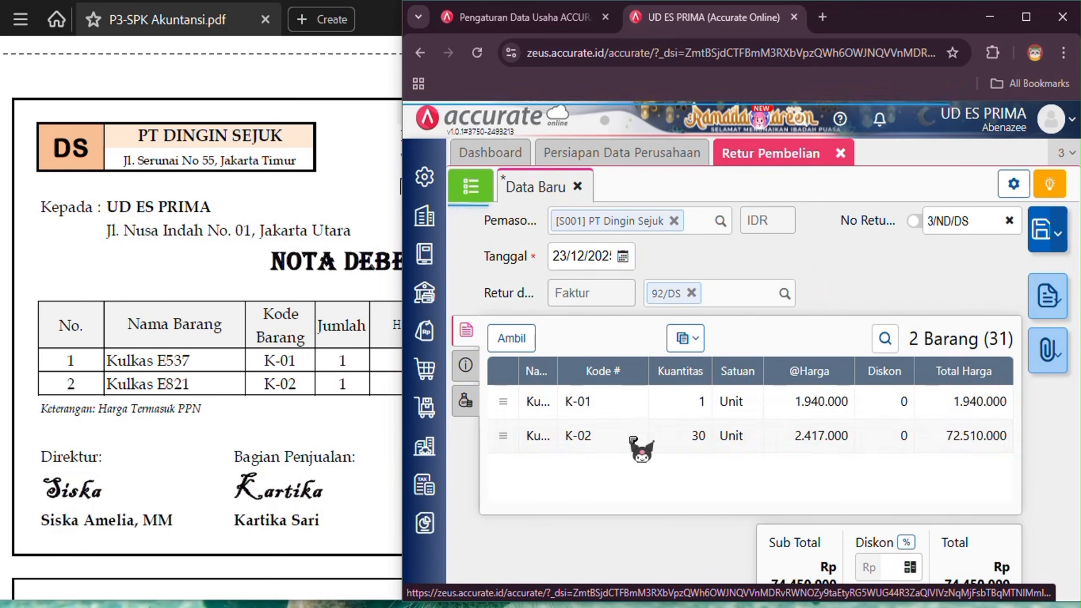
# Set the returned quantity of Kulkas E821 to 1 and compare the return's total with document 19 in the PDF.
pyautogui.click(639, 438)
pyautogui.click(801, 279)
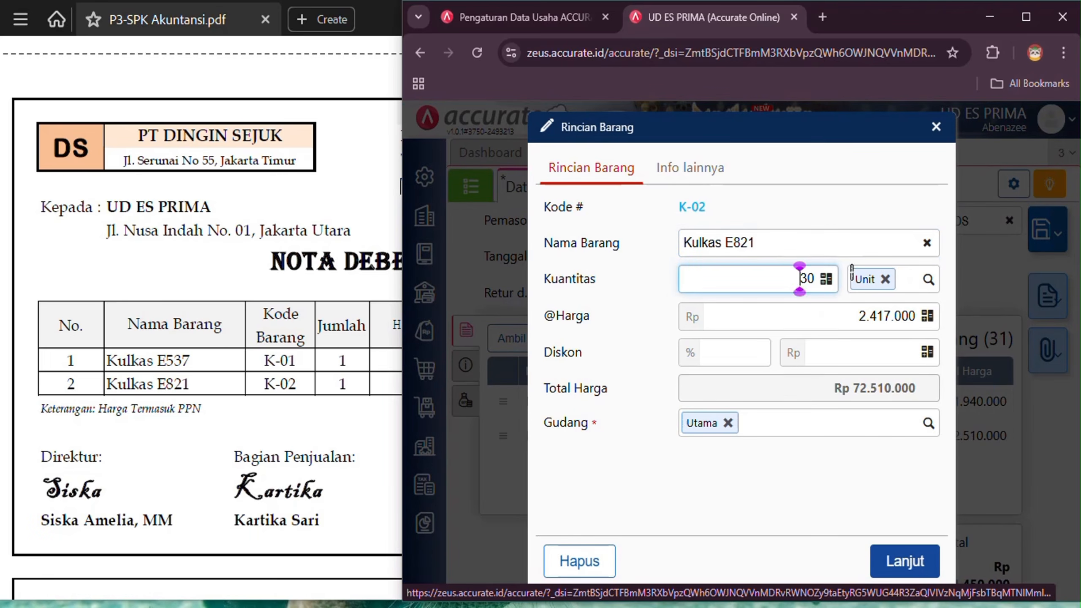
pyautogui.write('1')
pyautogui.click(916, 561)
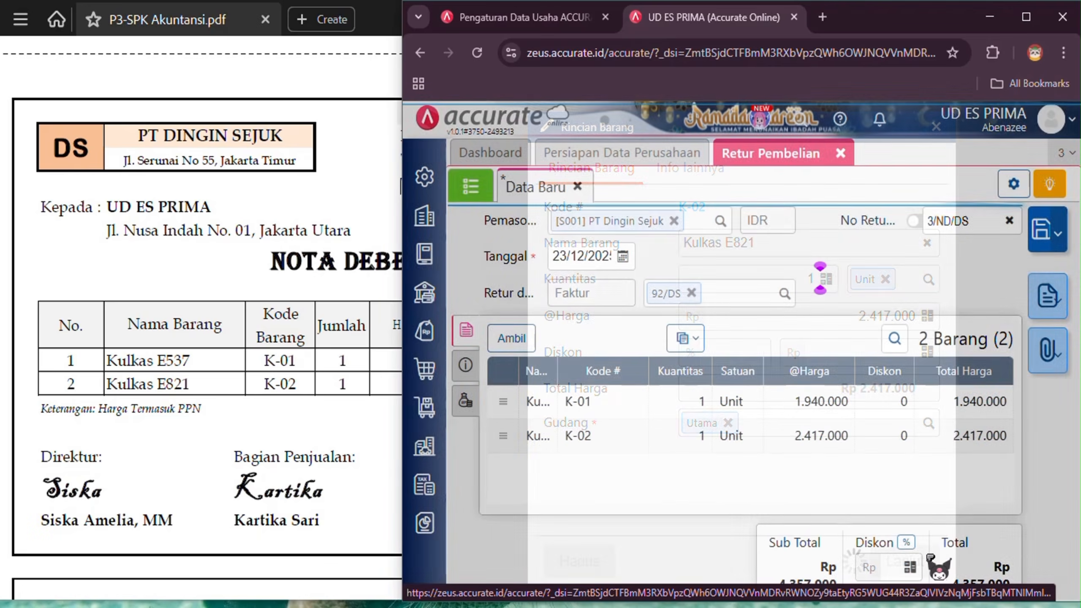
pyautogui.click(338, 437)
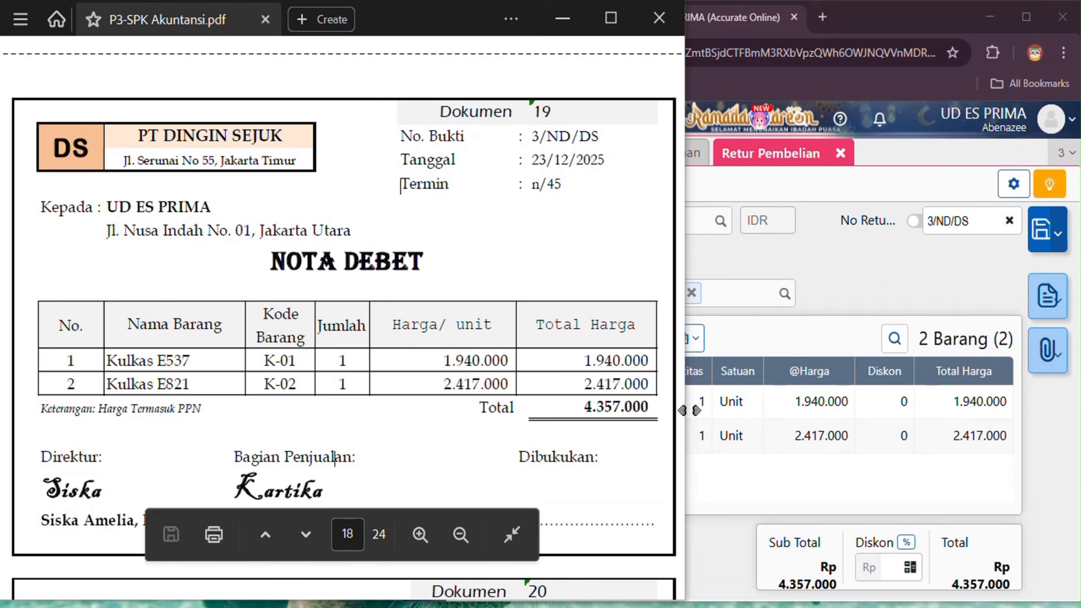
pyautogui.click(948, 565)
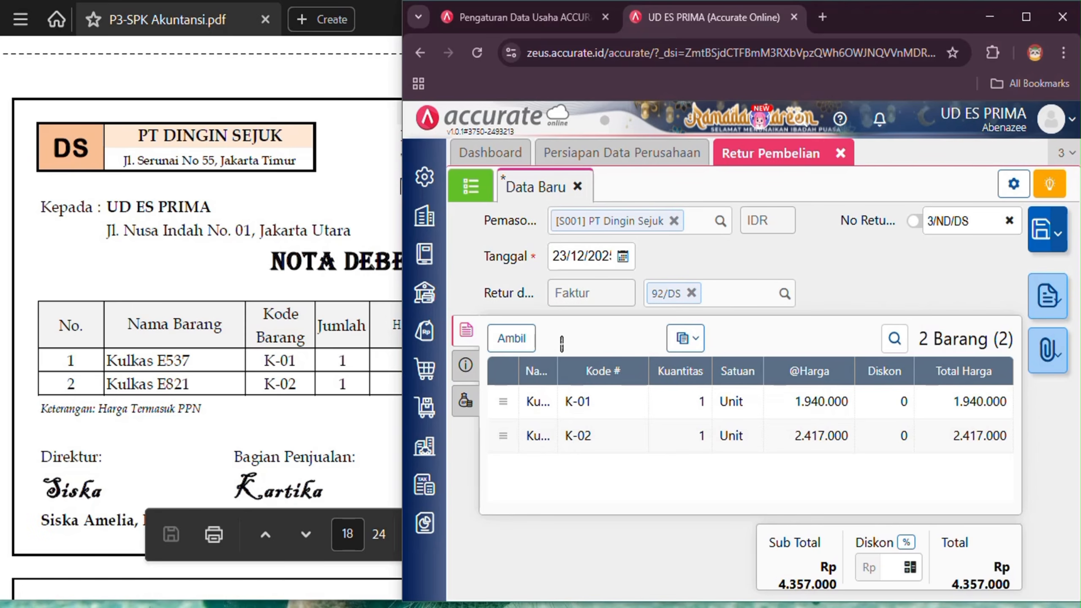
# Enter "Retur pembelian" as the return's description (Keterangan) and check its other costs (Biaya Lainnya).
pyautogui.click(468, 371)
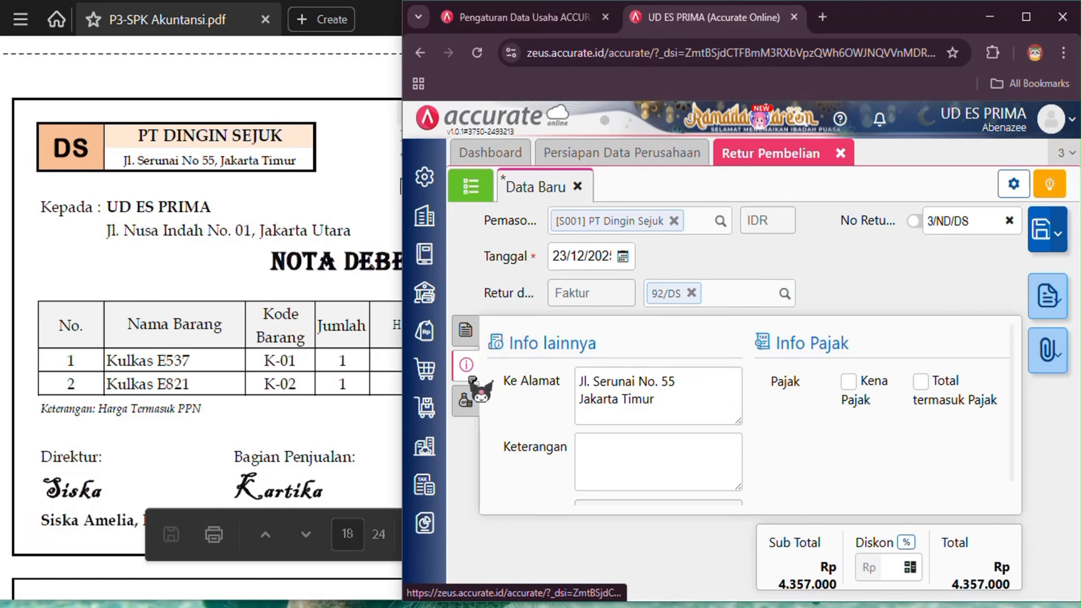
pyautogui.click(642, 450)
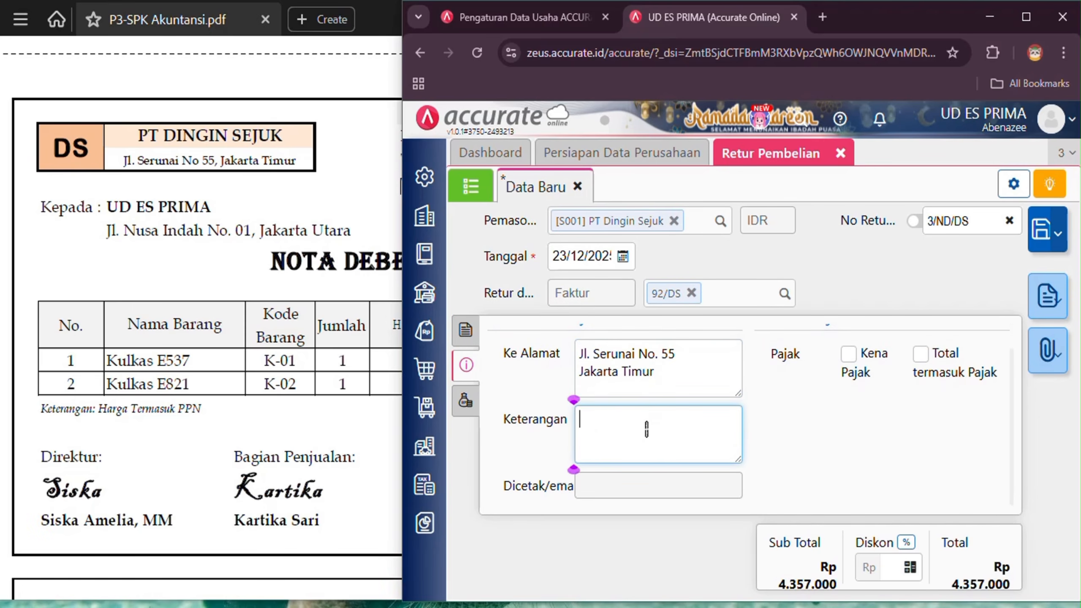
pyautogui.write('REtur')
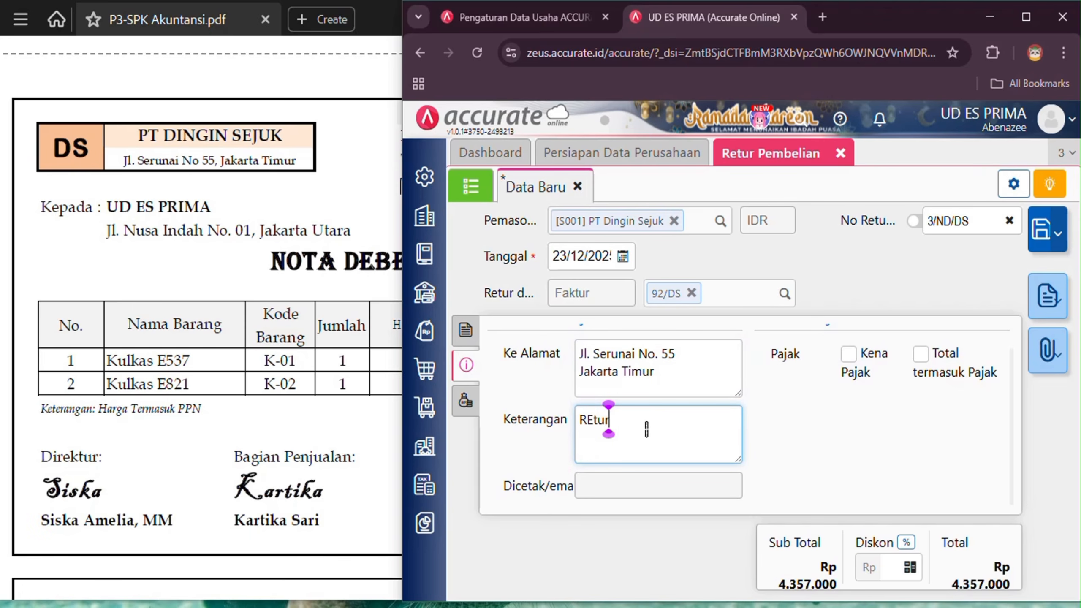
pyautogui.press('BackSpace')
pyautogui.press('BackSpace')
pyautogui.press('BackSpace')
pyautogui.press('BackSpace')
pyautogui.write('etur pembelian')
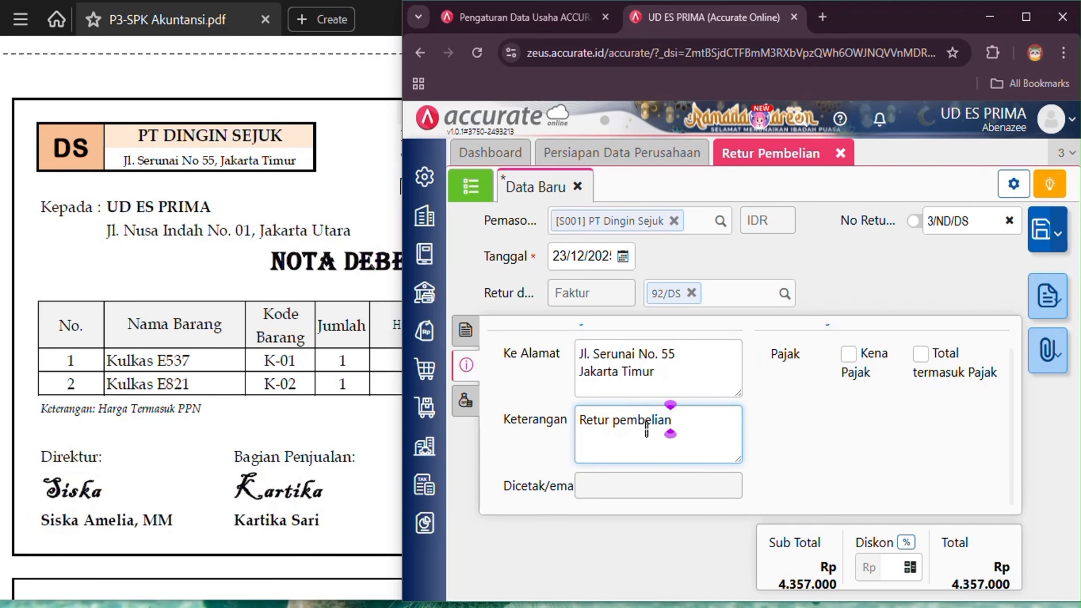
pyautogui.scroll(1, 646, 428)
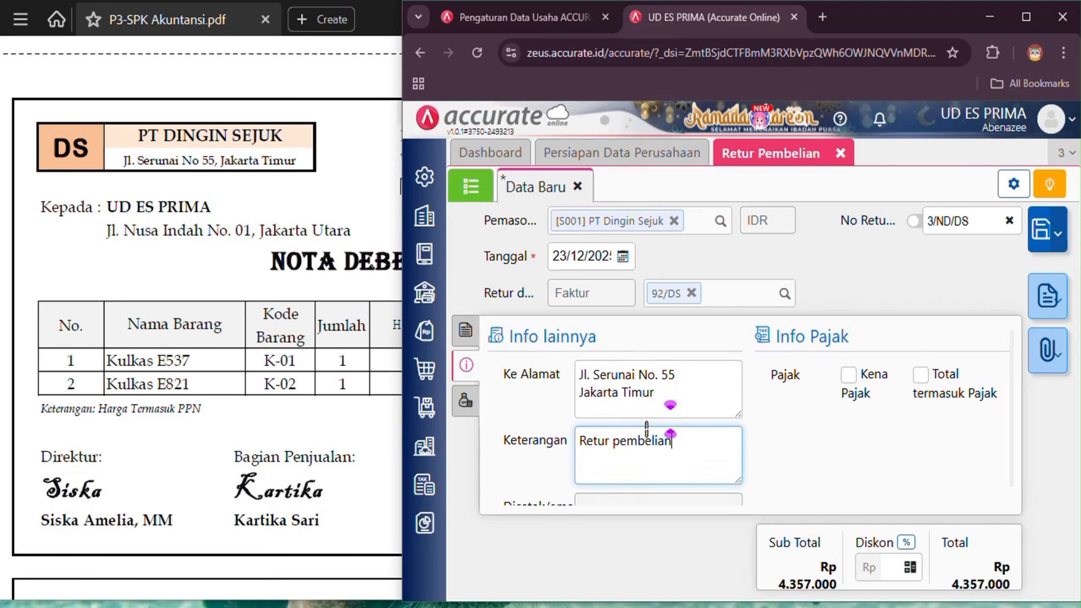
pyautogui.click(466, 403)
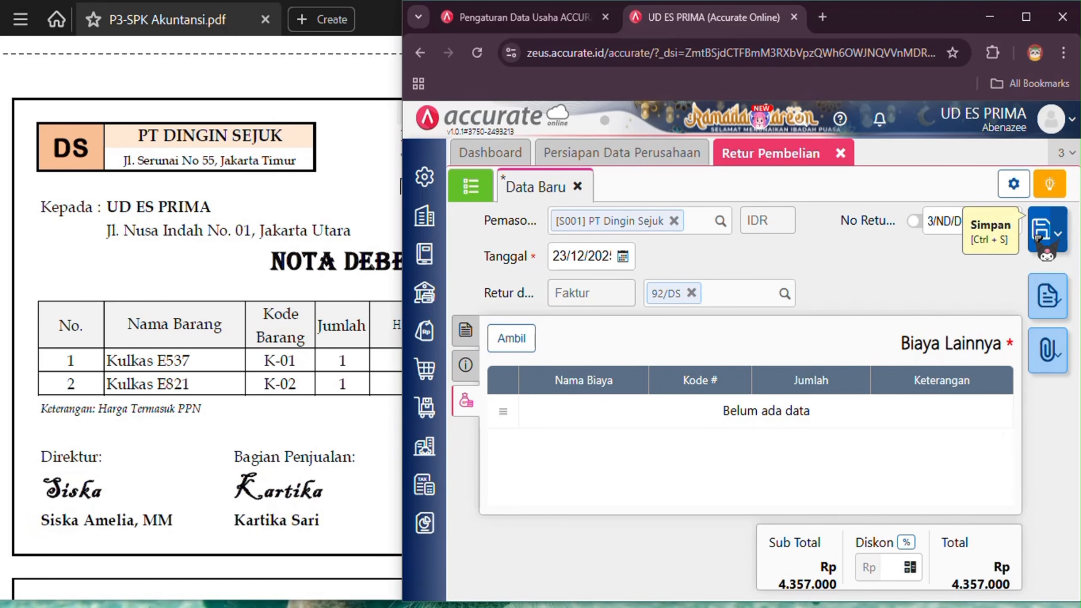
# Save the purchase return 3/ND/DS, reopen it from the list and review its journal details (Rincian Jurnal).
pyautogui.click(1039, 235)
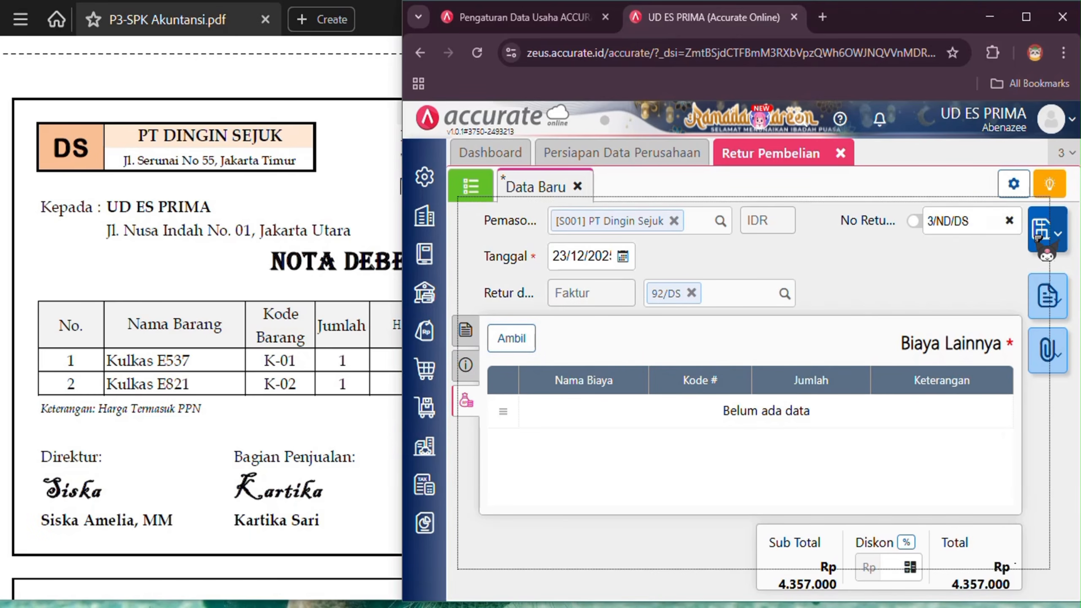
pyautogui.click(488, 192)
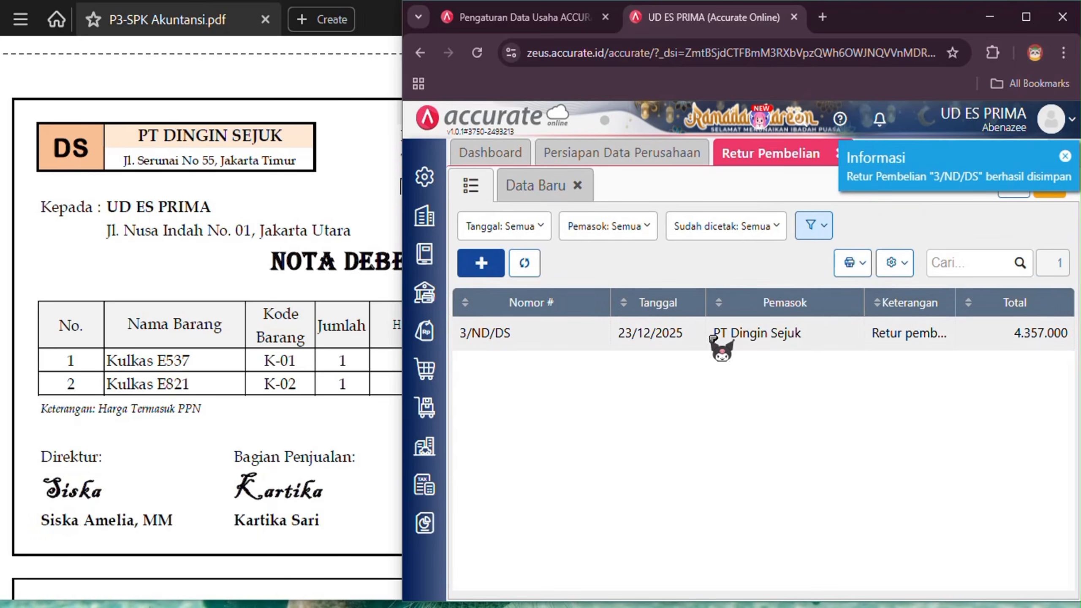
pyautogui.click(713, 335)
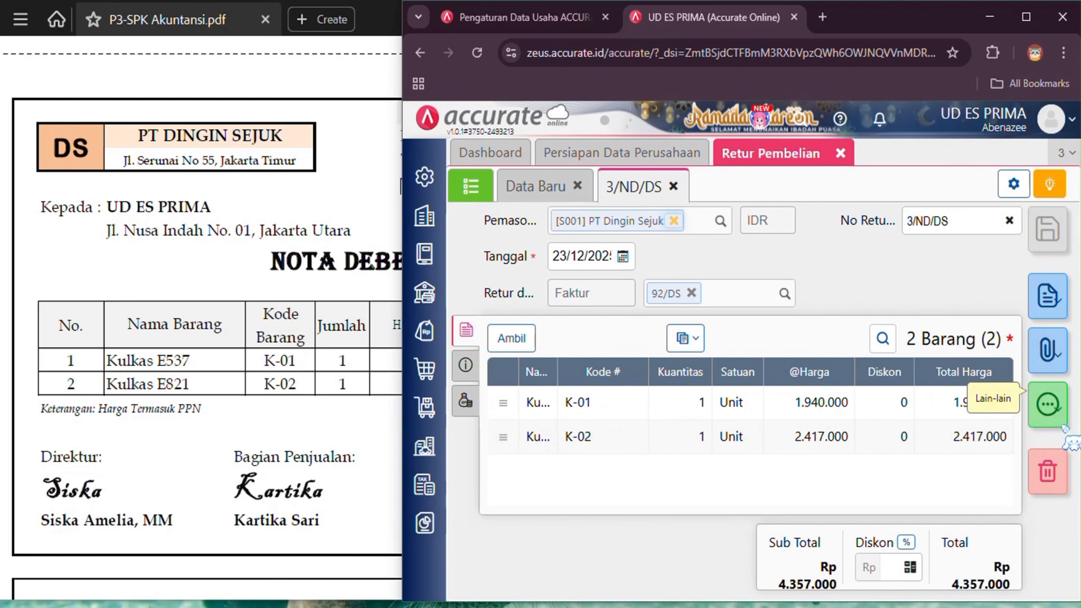
pyautogui.click(1060, 411)
pyautogui.click(992, 476)
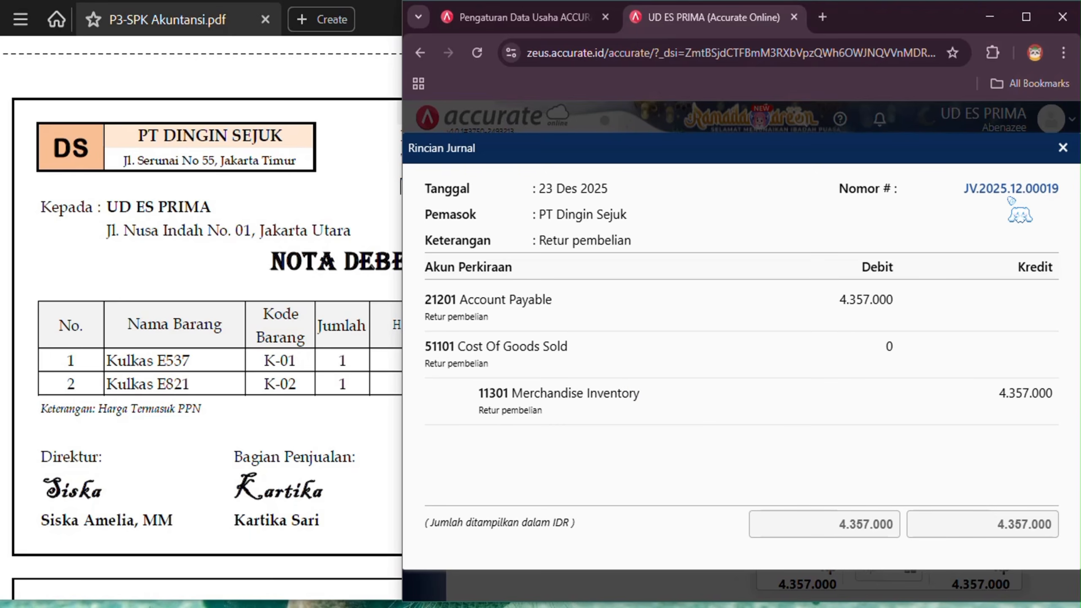
pyautogui.click(1063, 148)
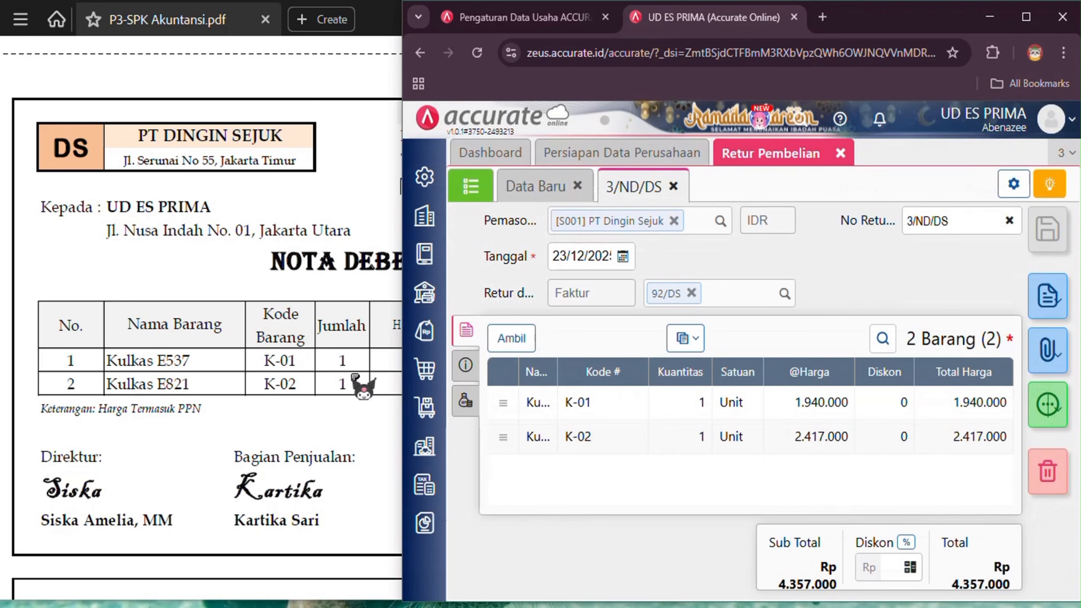
# Read document 20 in the PDF, then replace the purchase return form with a new Kas & Bank payment (Pembayaran).
pyautogui.click(231, 261)
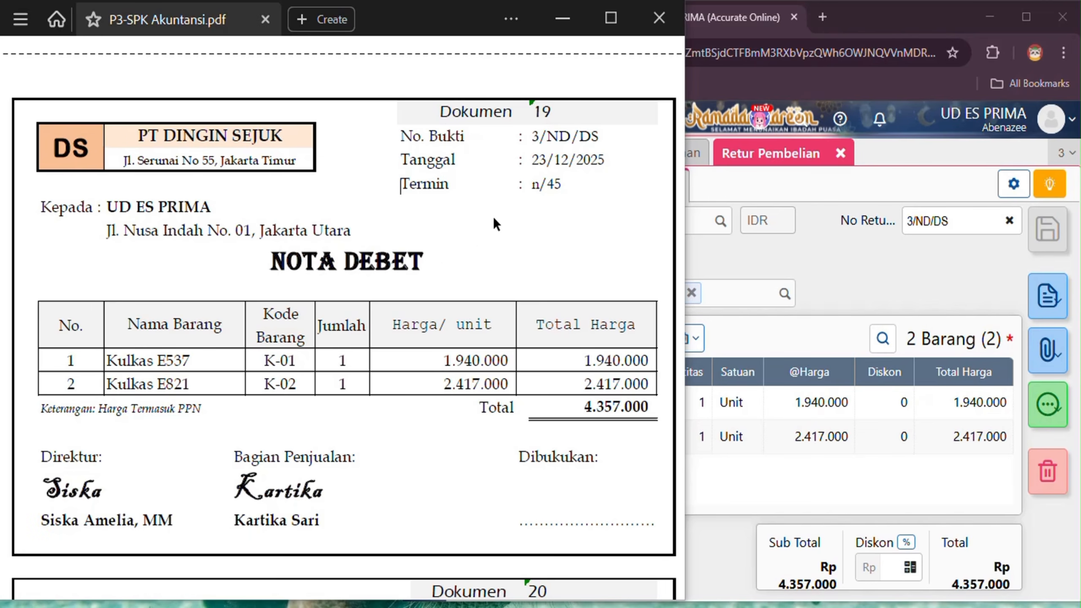
pyautogui.scroll(-10, 500, 210)
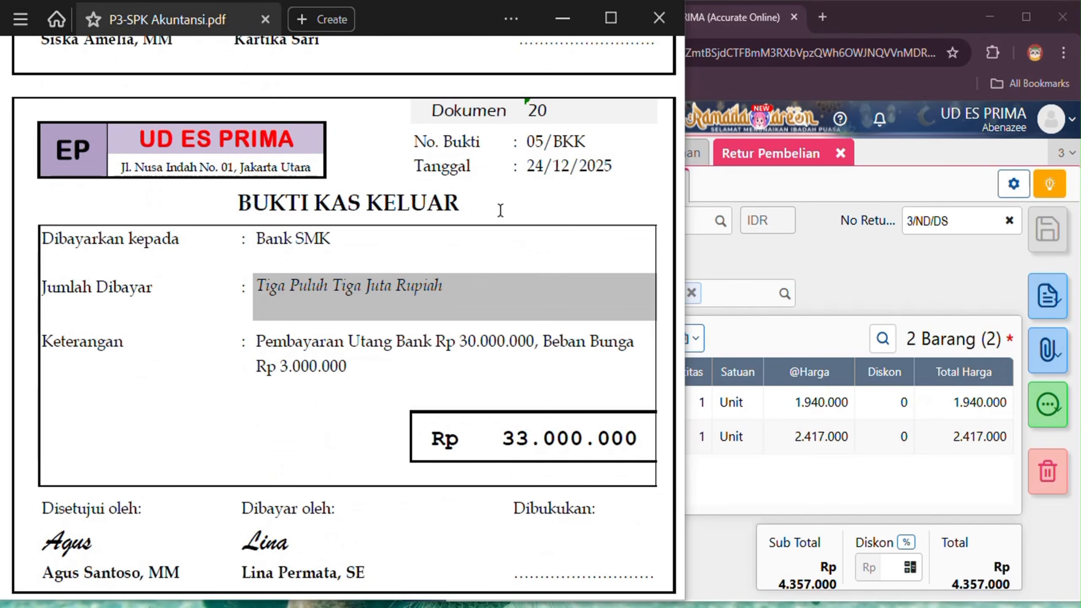
pyautogui.scroll(-1, 500, 210)
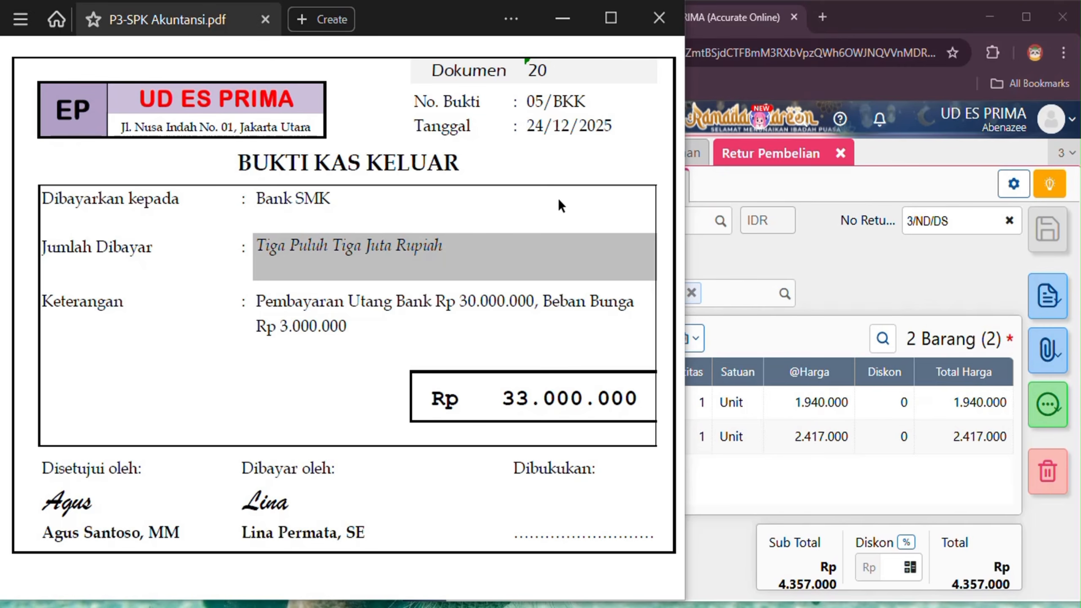
pyautogui.click(834, 270)
pyautogui.click(840, 153)
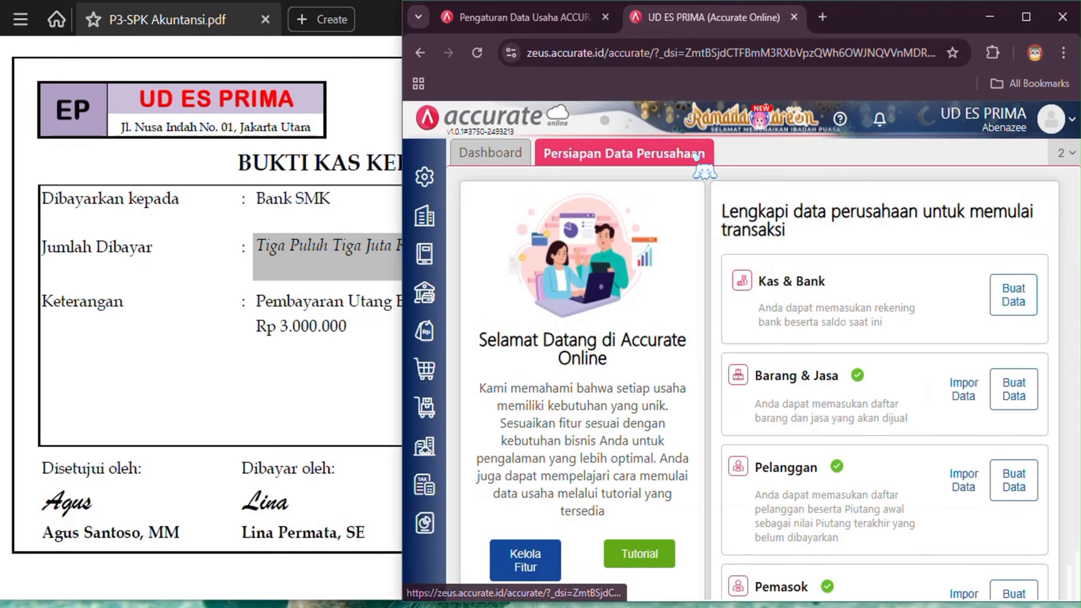
pyautogui.click(426, 298)
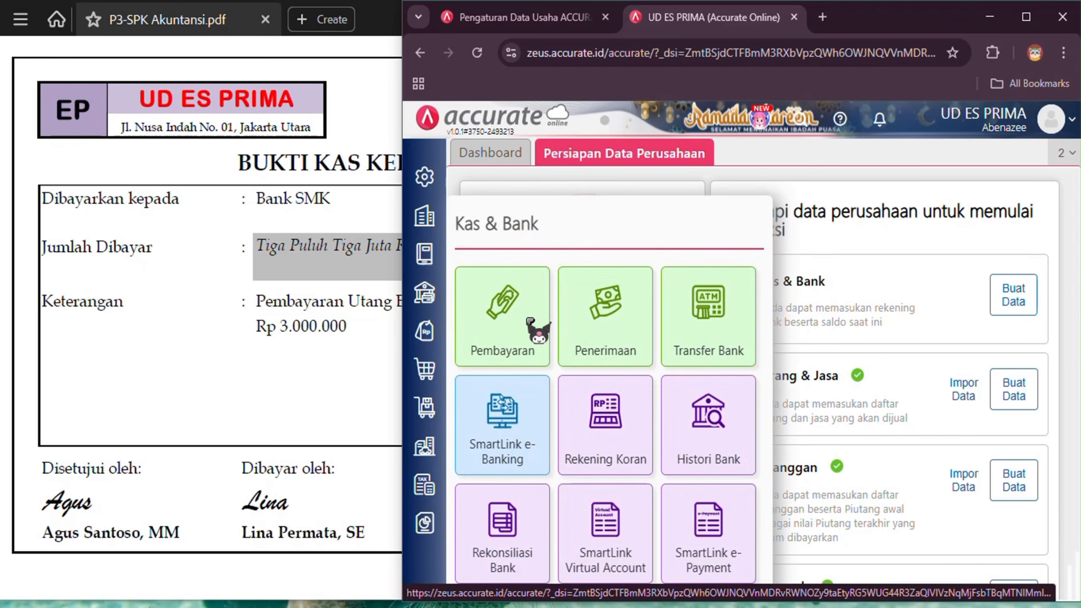
pyautogui.click(538, 332)
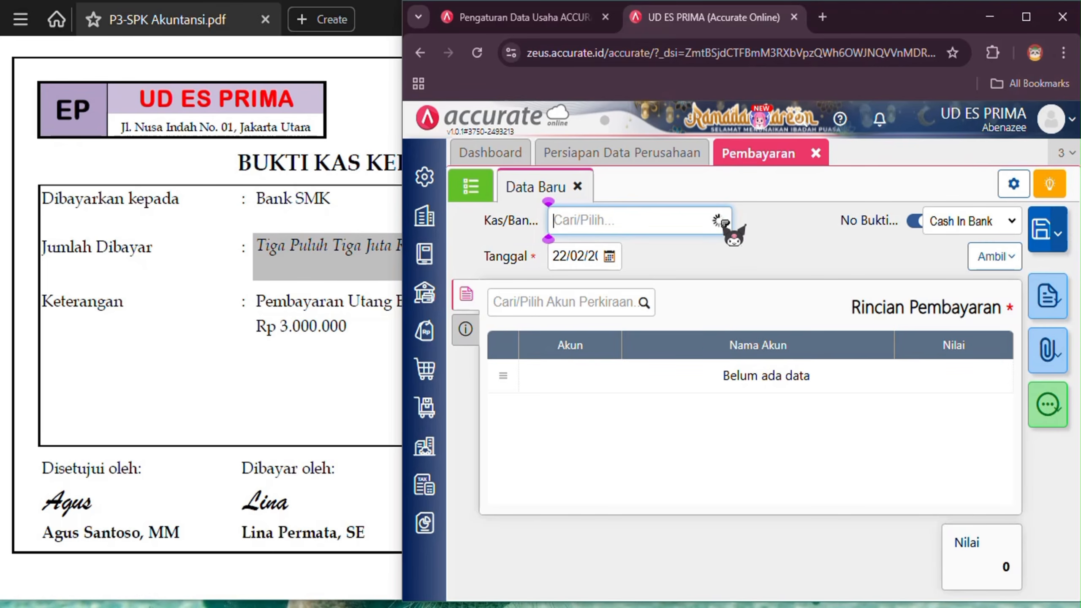
# Set the payment's cash/bank account to Cash In Bank and its date to 24/12/2025, as in document 20.
pyautogui.click(695, 271)
pyautogui.click(307, 281)
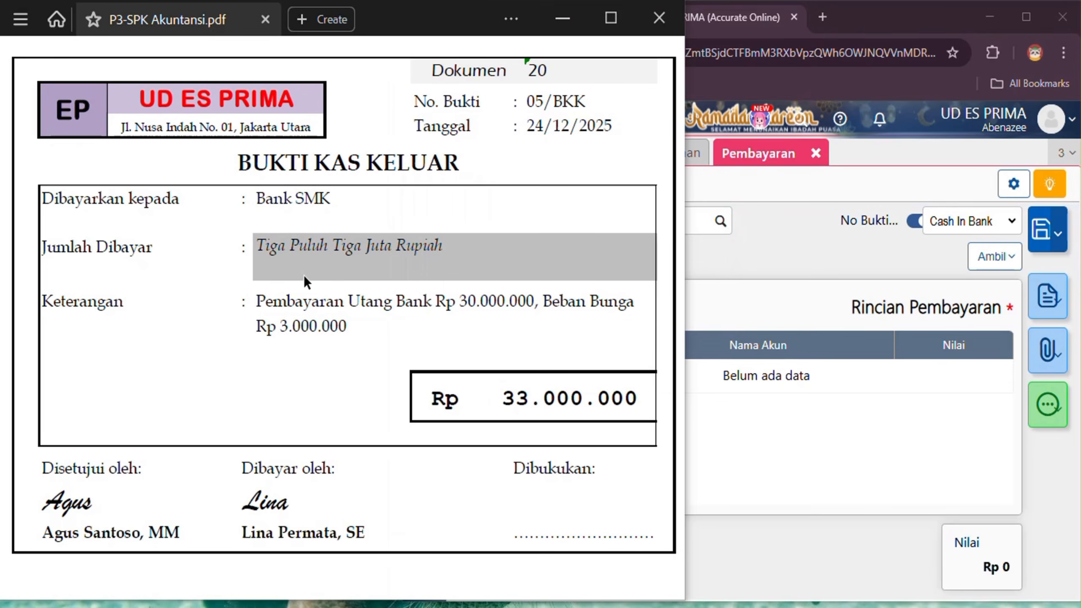
pyautogui.click(760, 270)
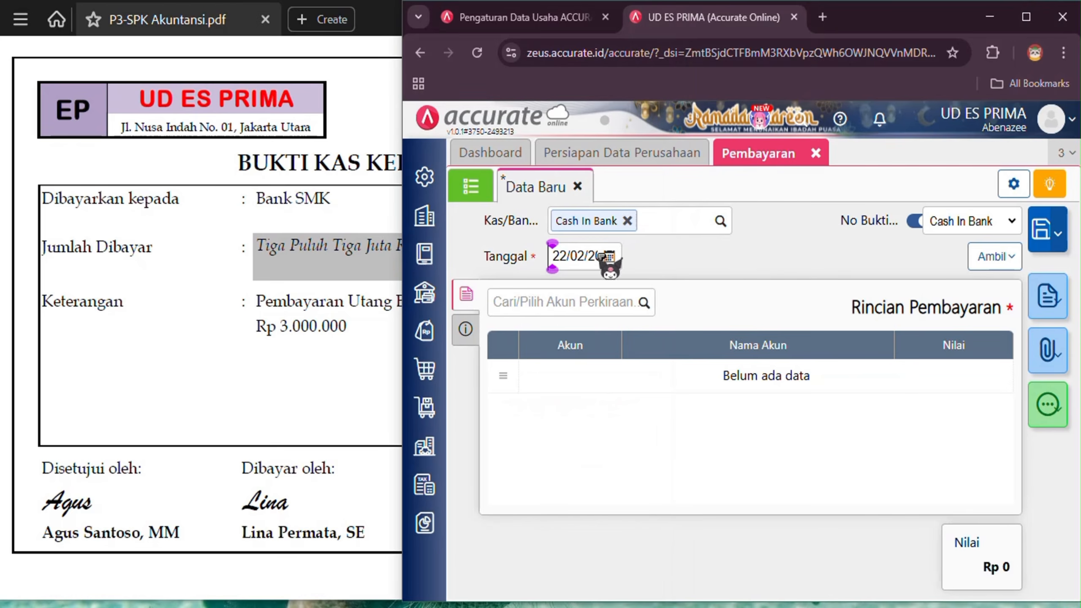
pyautogui.click(609, 256)
pyautogui.write('2412')
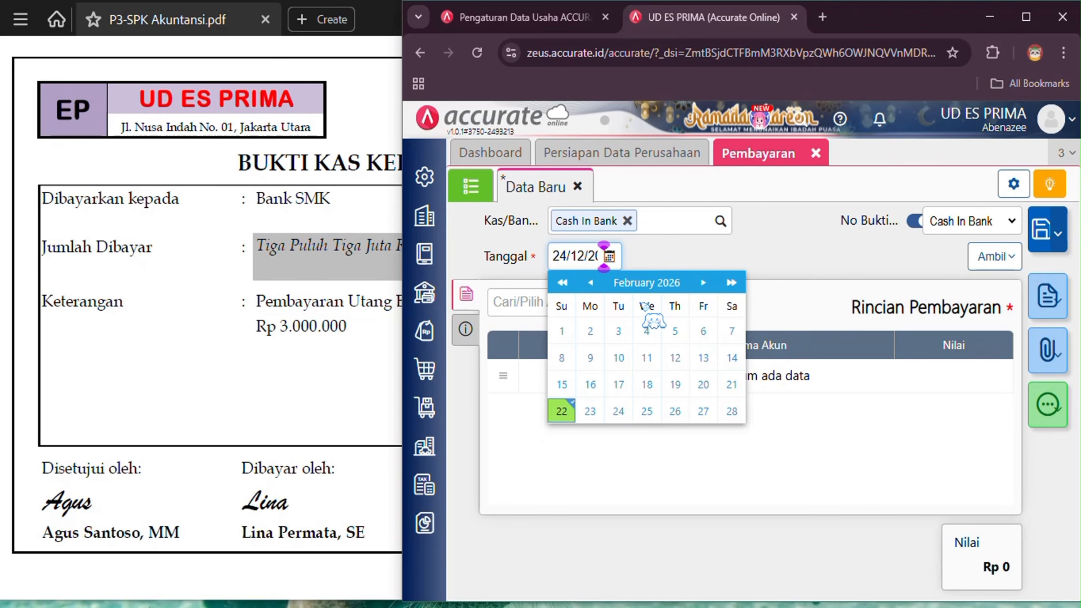
# Turn off automatic numbering for the payment and enter 05/BKK from document 20 as its voucher number.
pyautogui.click(348, 131)
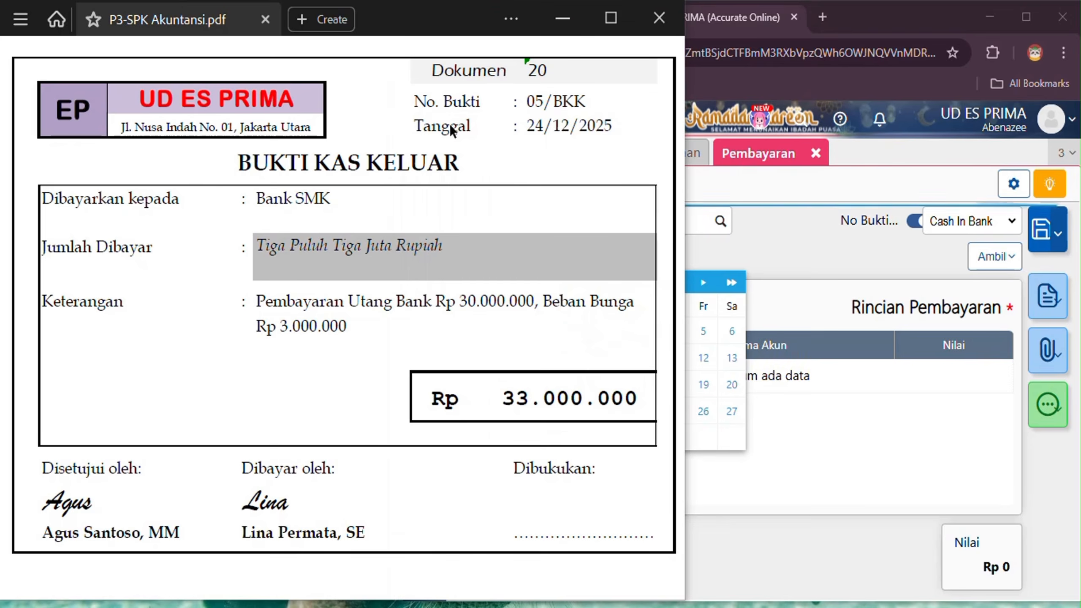
pyautogui.click(885, 251)
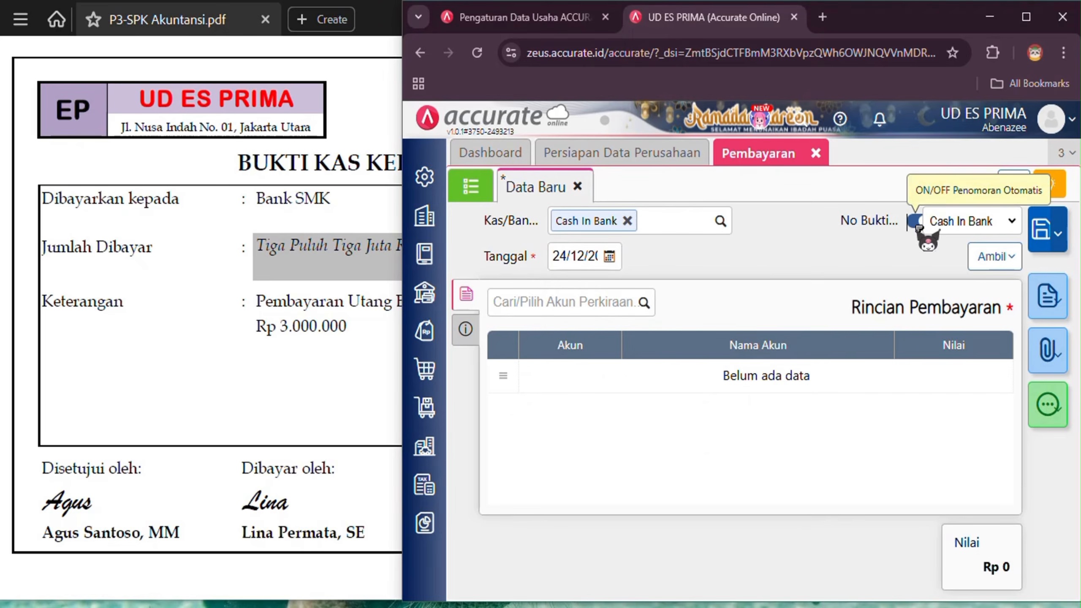
pyautogui.click(916, 222)
pyautogui.write('05')
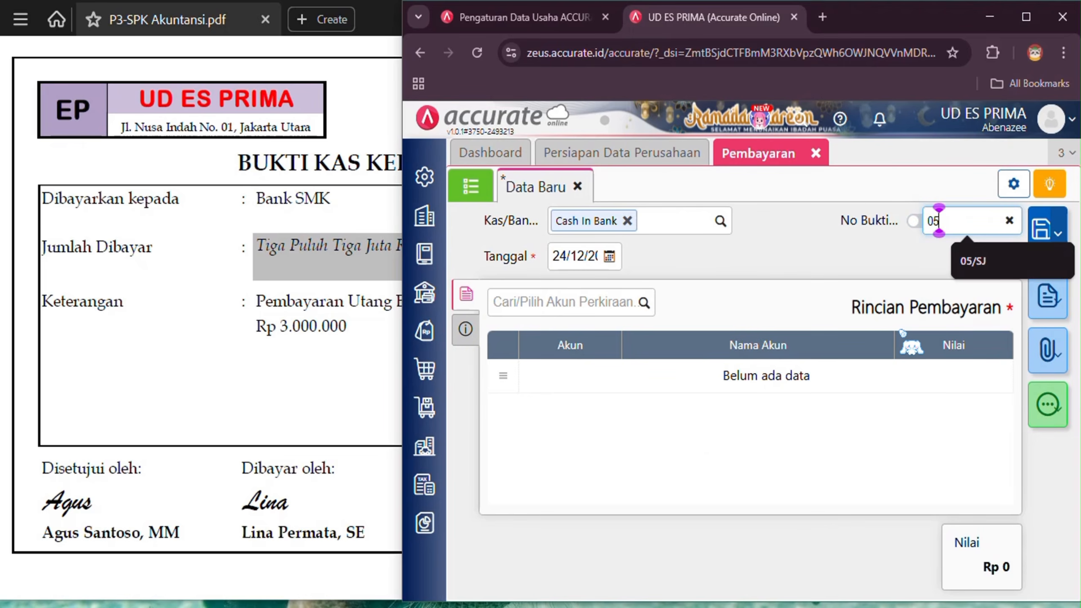
pyautogui.write('/BKK')
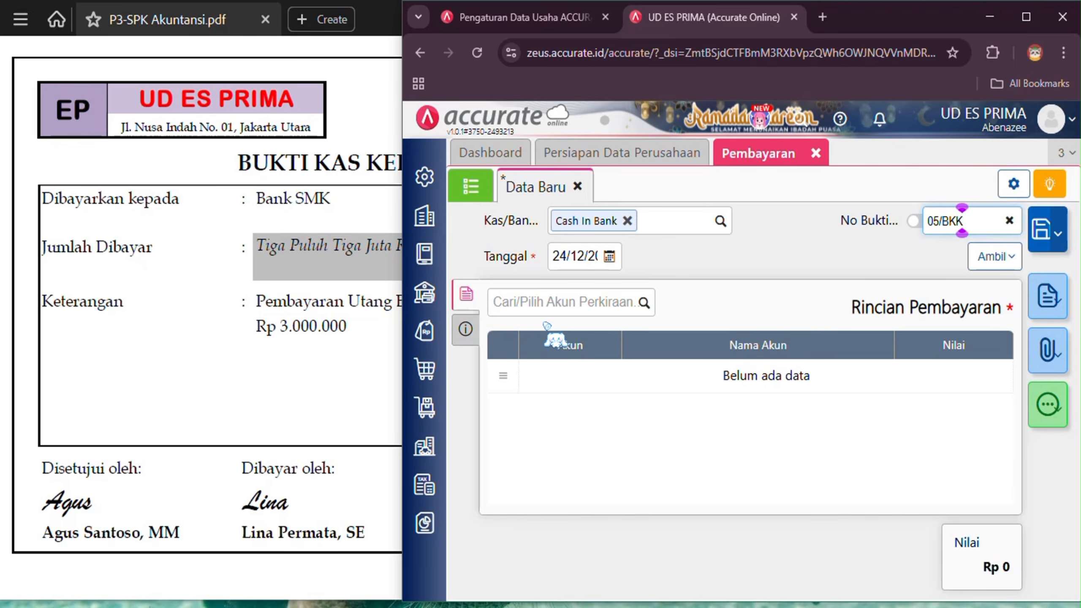
# Add a payment line for account 22101 Bank Loans with a value of Rp 30.000.000.
pyautogui.click(327, 358)
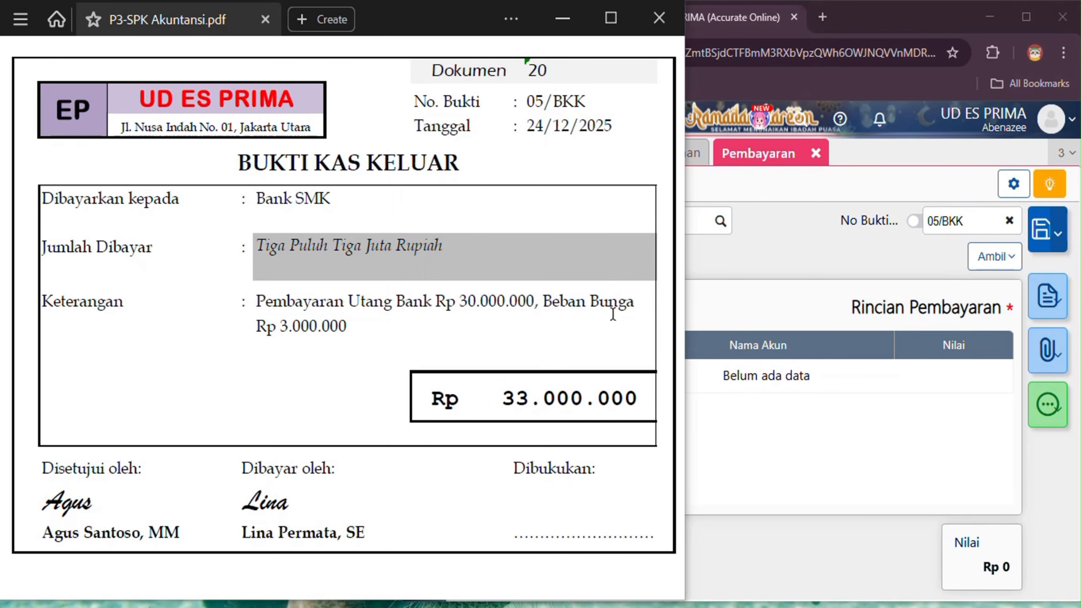
pyautogui.click(746, 282)
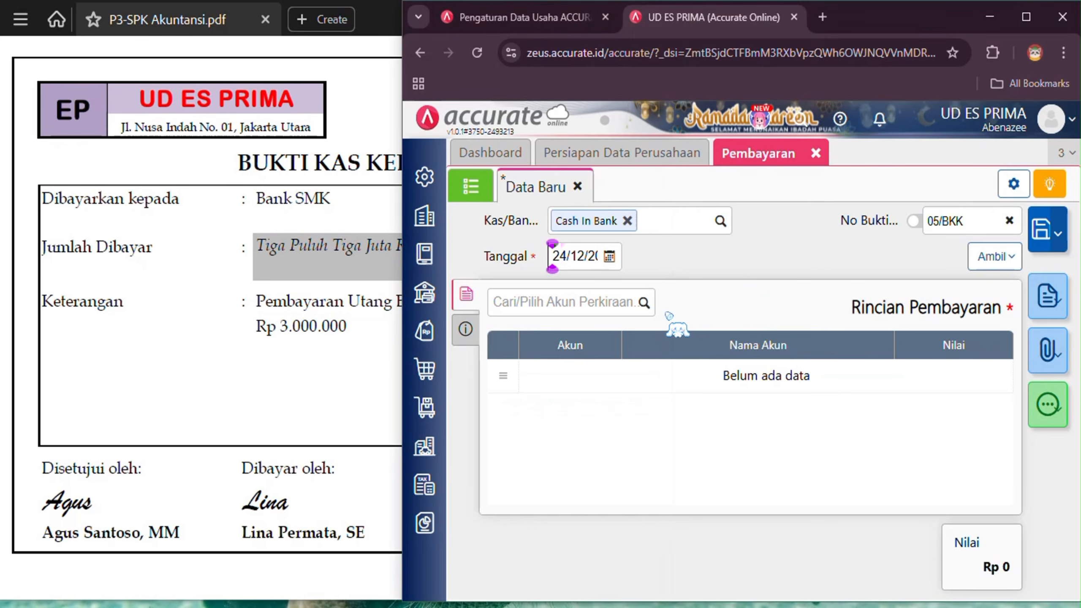
pyautogui.click(601, 302)
pyautogui.write('bank')
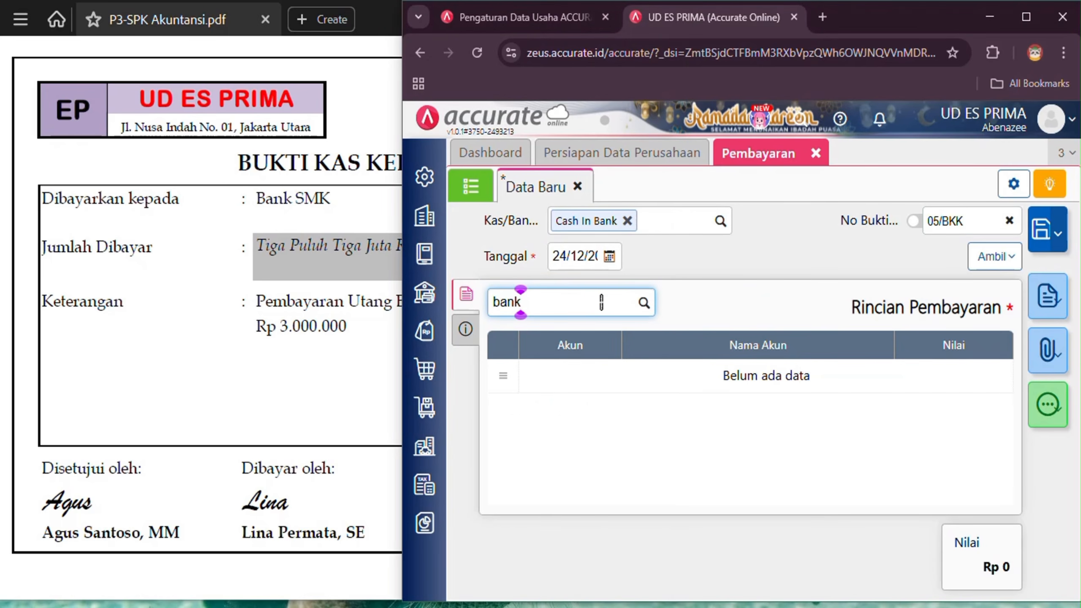
pyautogui.click(598, 356)
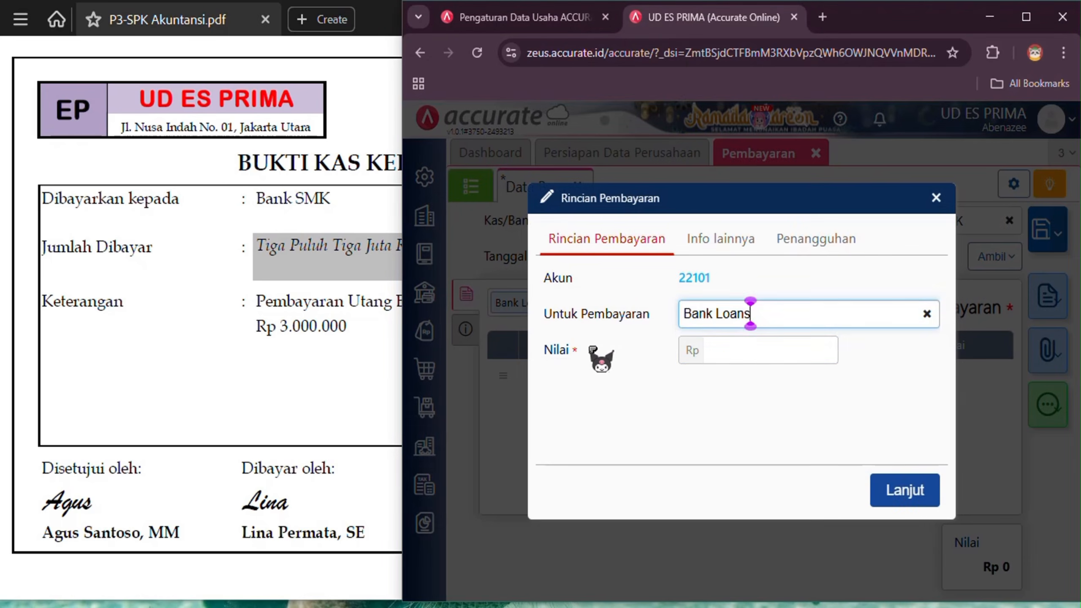
pyautogui.click(748, 358)
pyautogui.write('3')
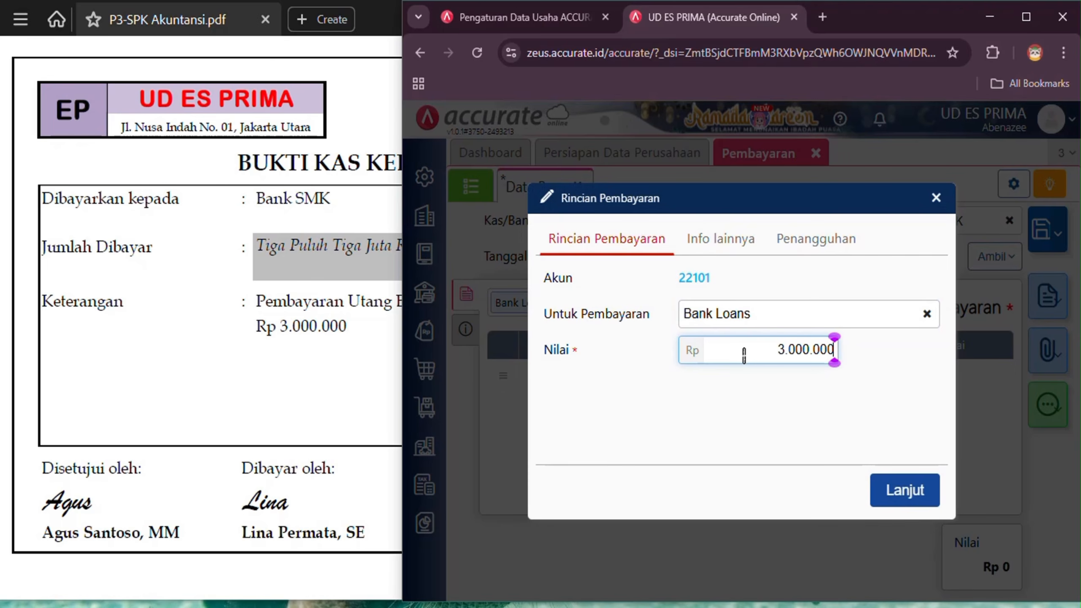
pyautogui.write('0.000.000')
pyautogui.click(915, 490)
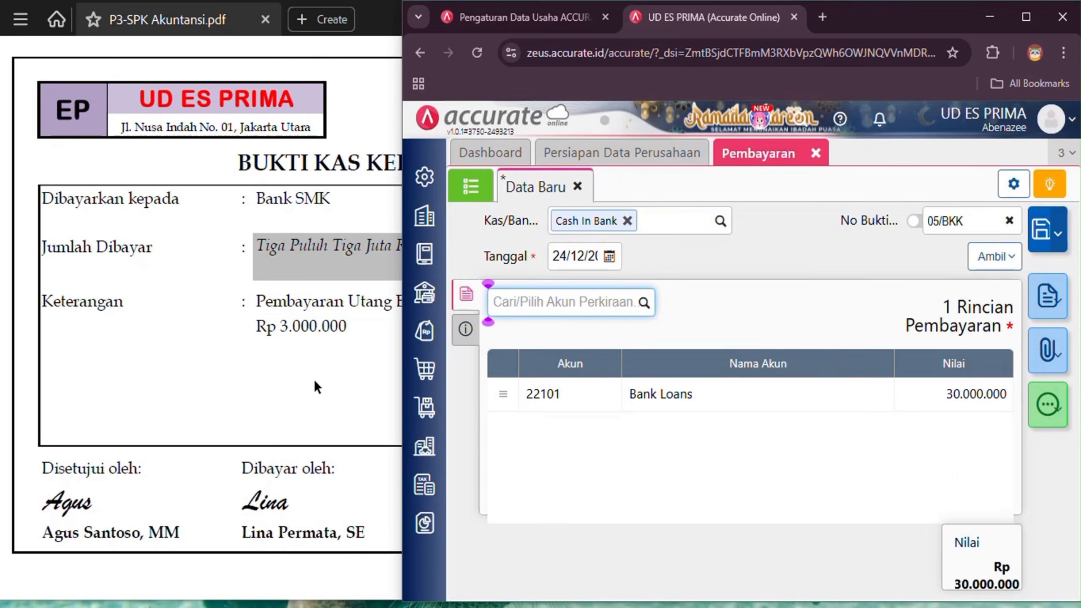
# Check the interest charge in document 20 and add a payment line for account 91001 Interest Expense.
pyautogui.click(345, 326)
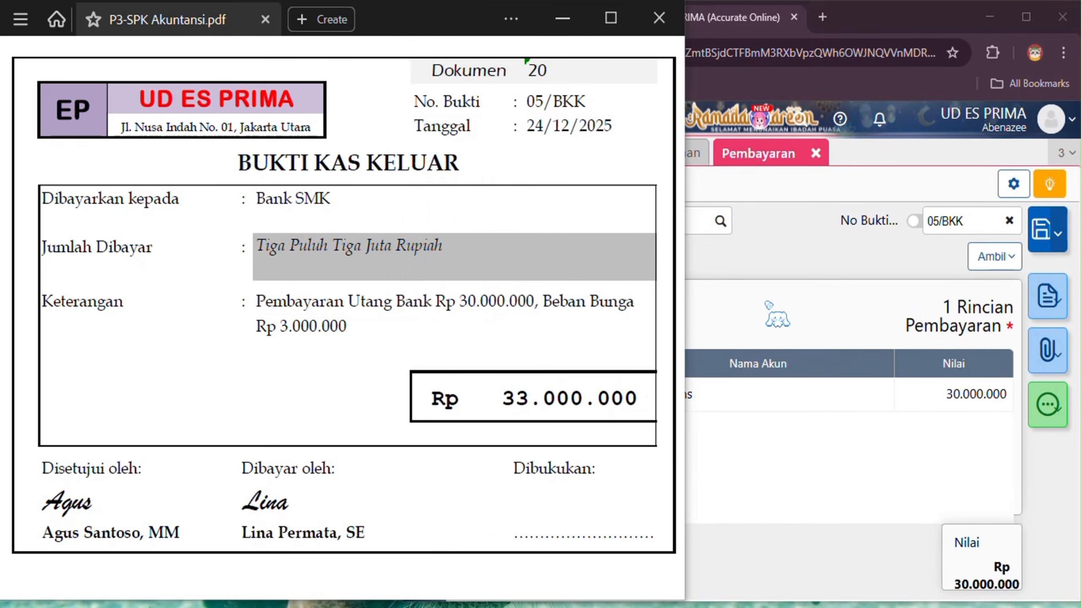
pyautogui.click(768, 306)
pyautogui.click(565, 304)
pyautogui.write('inter')
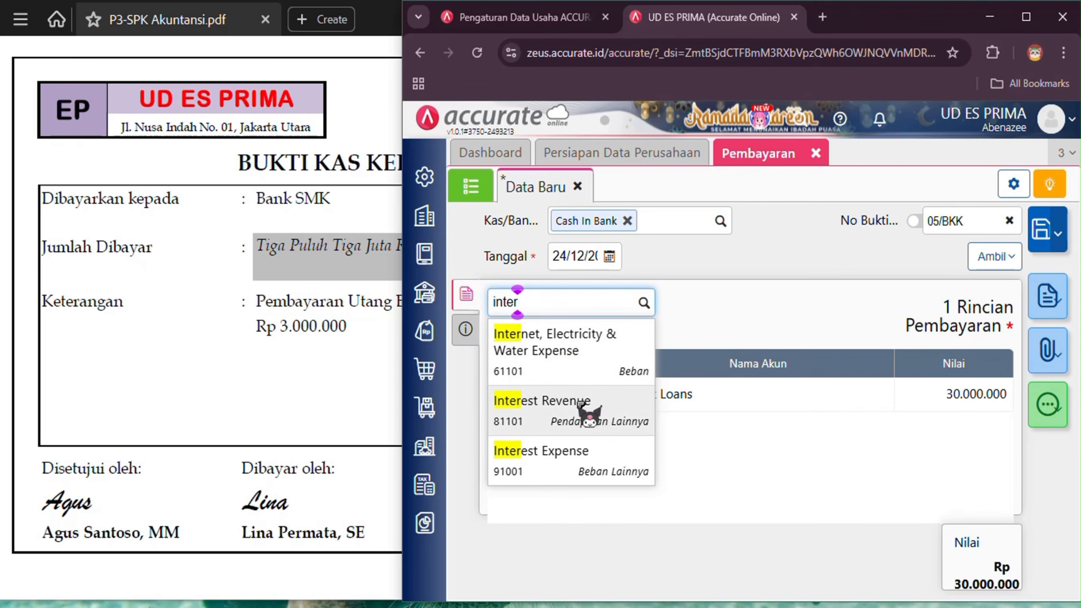
pyautogui.click(595, 469)
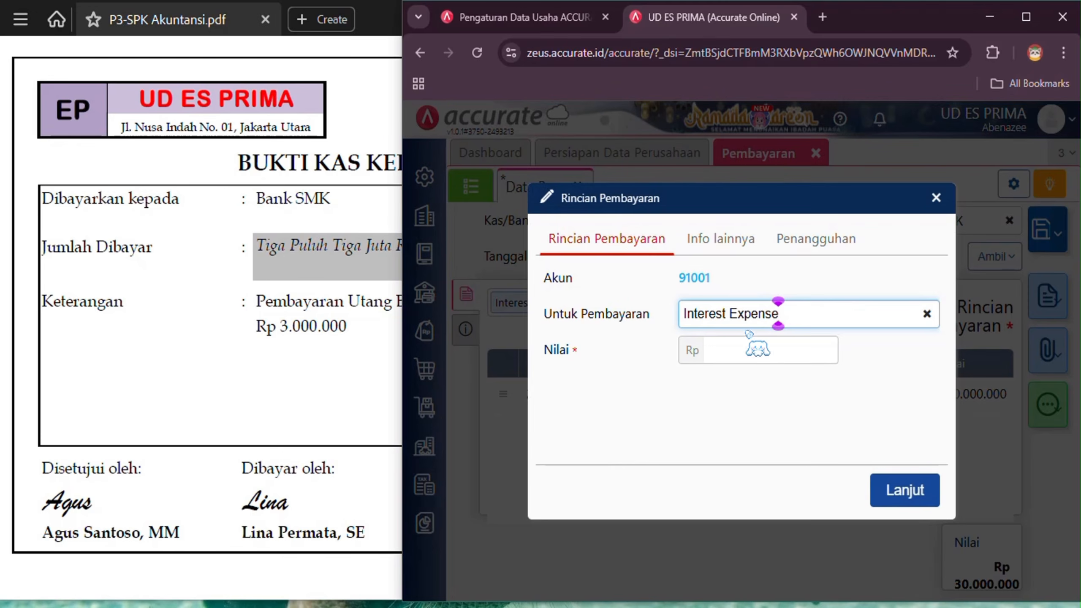
# Set the Interest Expense payment line to Rp 3.000.000, add it, and check the lines against the cash-out voucher in the PDF.
pyautogui.click(742, 348)
pyautogui.write('300.000')
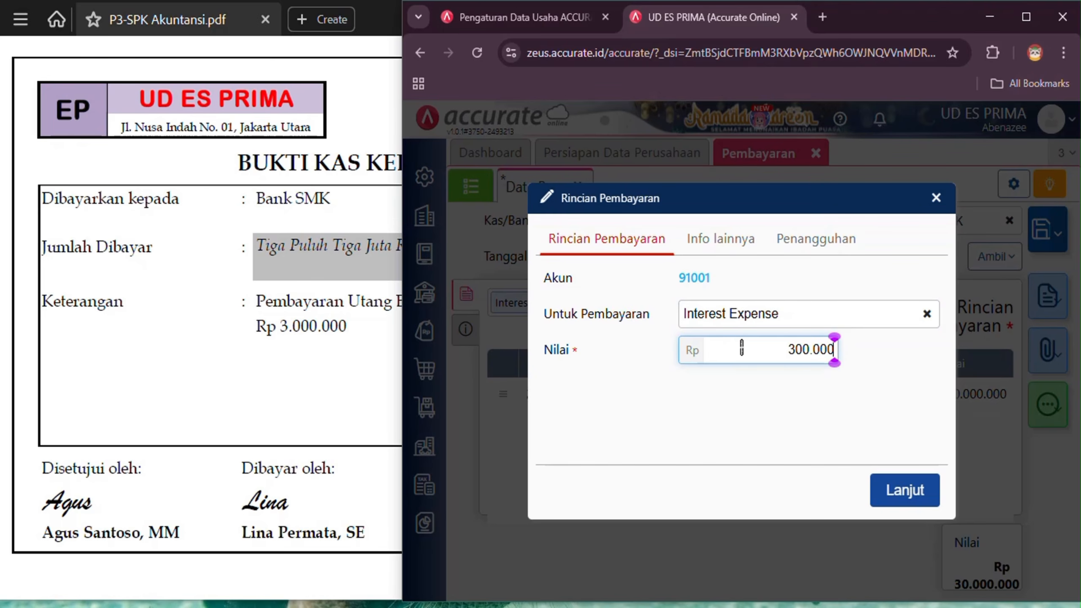
pyautogui.click(915, 488)
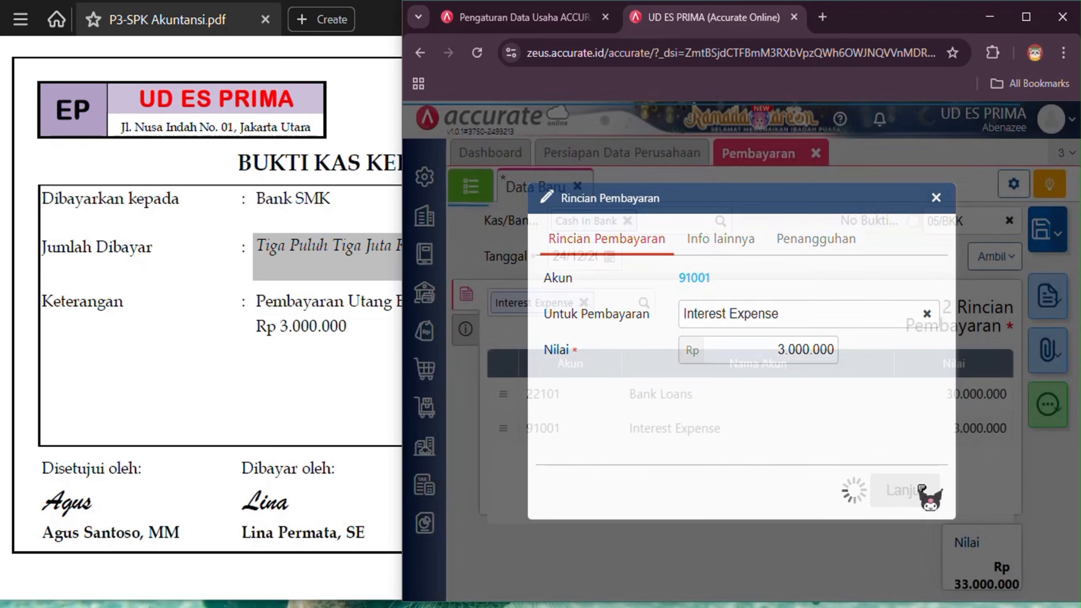
pyautogui.click(315, 401)
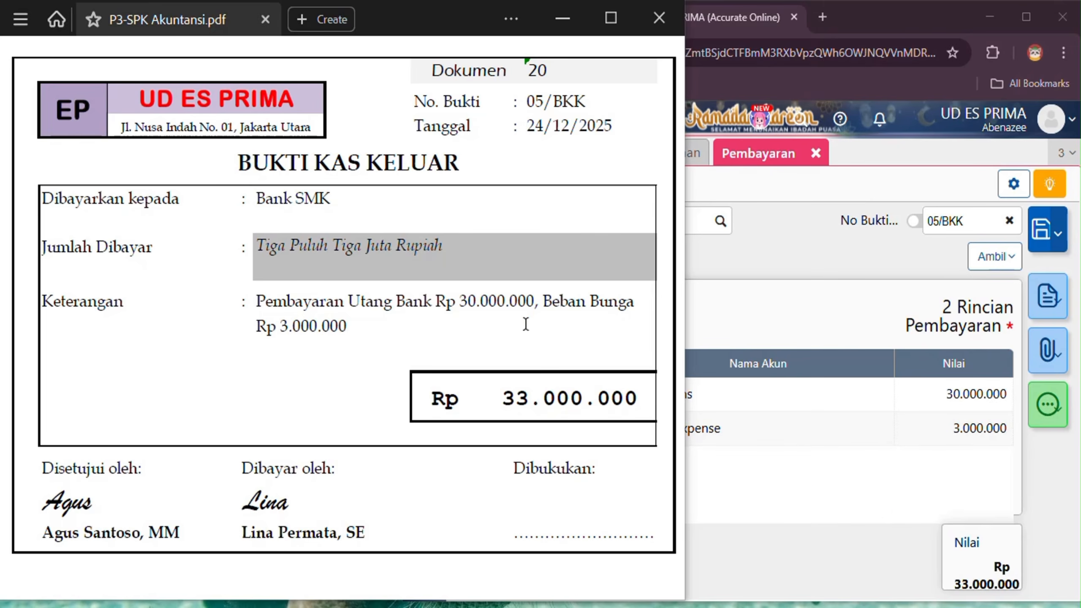
pyautogui.click(871, 501)
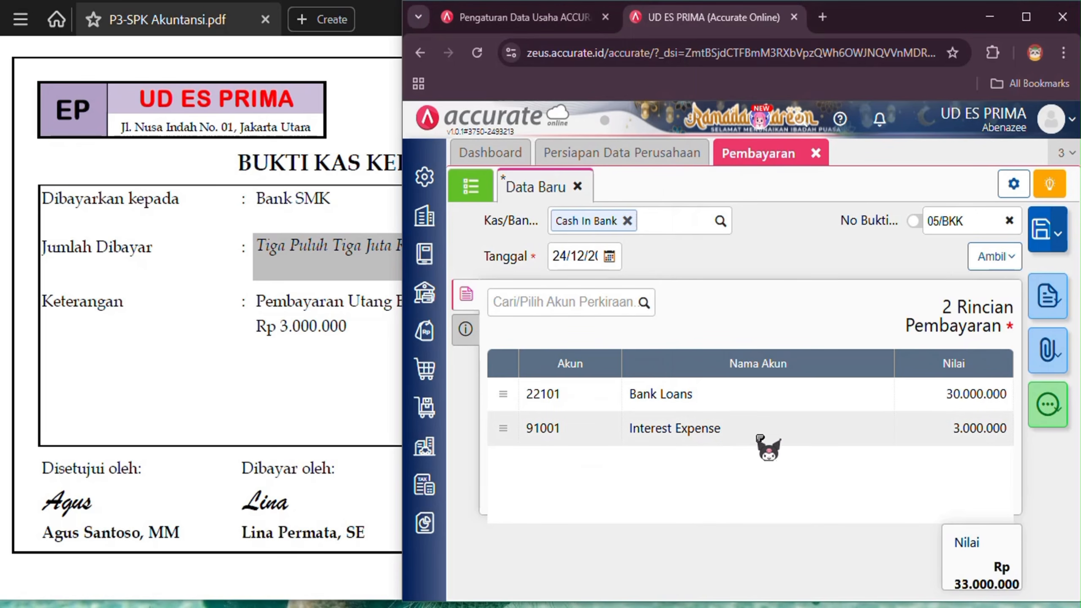
# Enter Bank SMK as the payment's recipient and "Pembayaran cicilan bank" as its note, and save the payment.
pyautogui.click(467, 329)
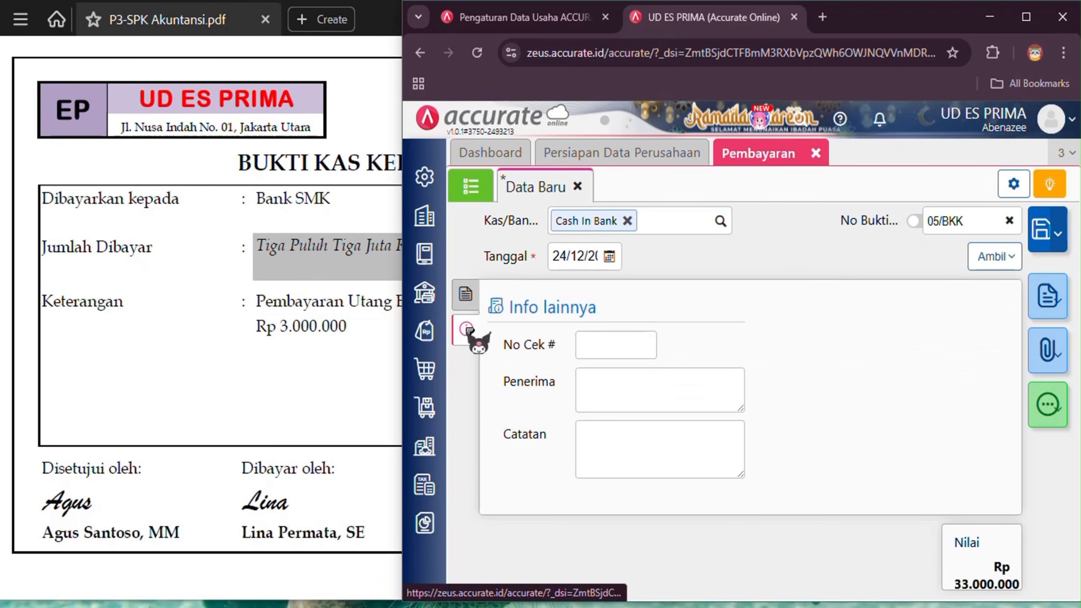
pyautogui.click(626, 384)
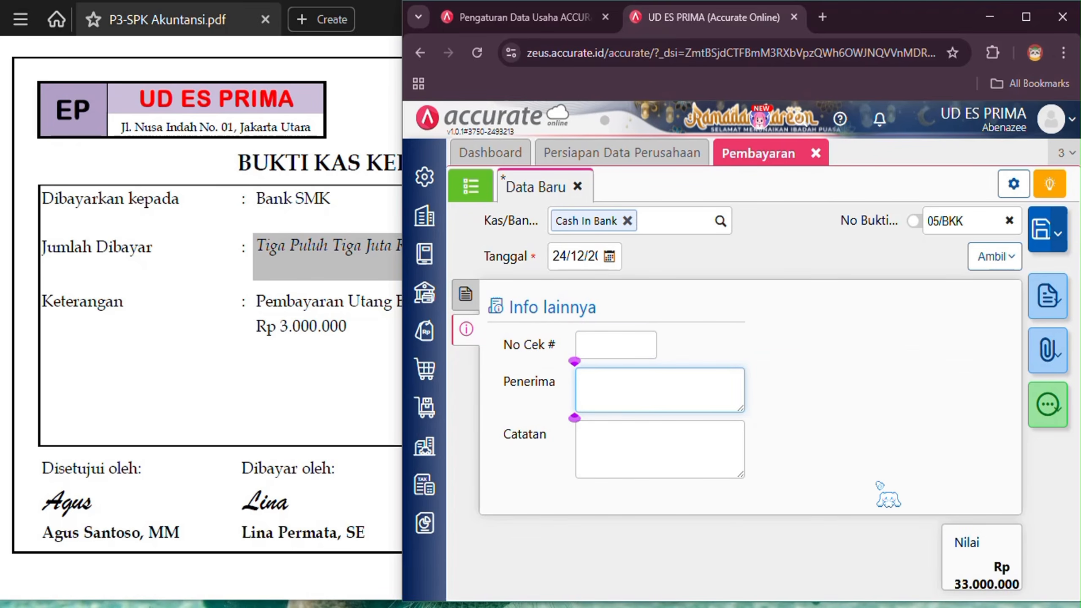
pyautogui.write('BA')
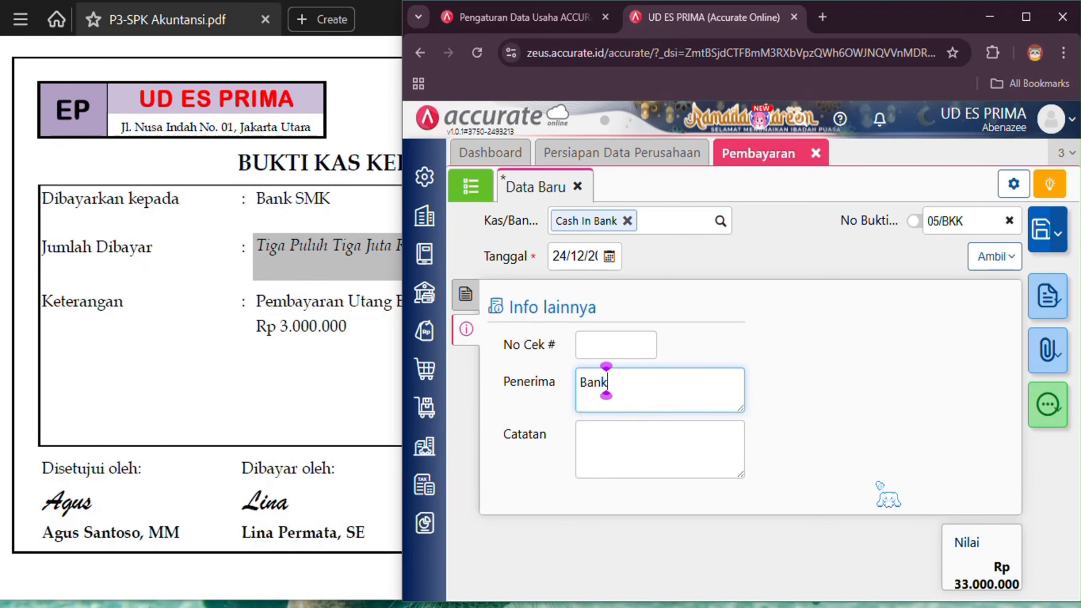
pyautogui.write('nk SMK')
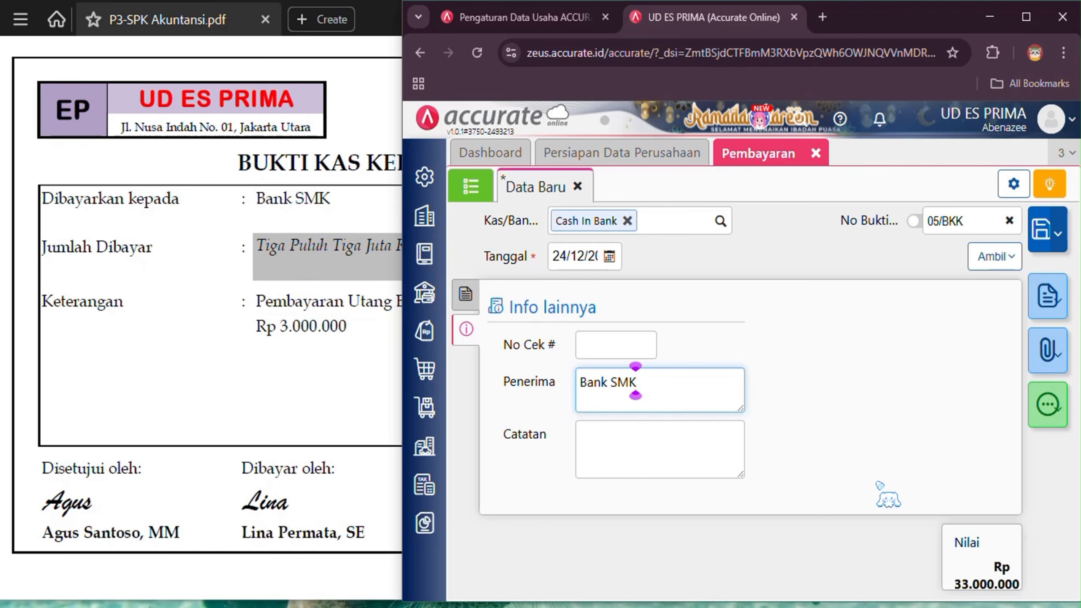
pyautogui.click(677, 443)
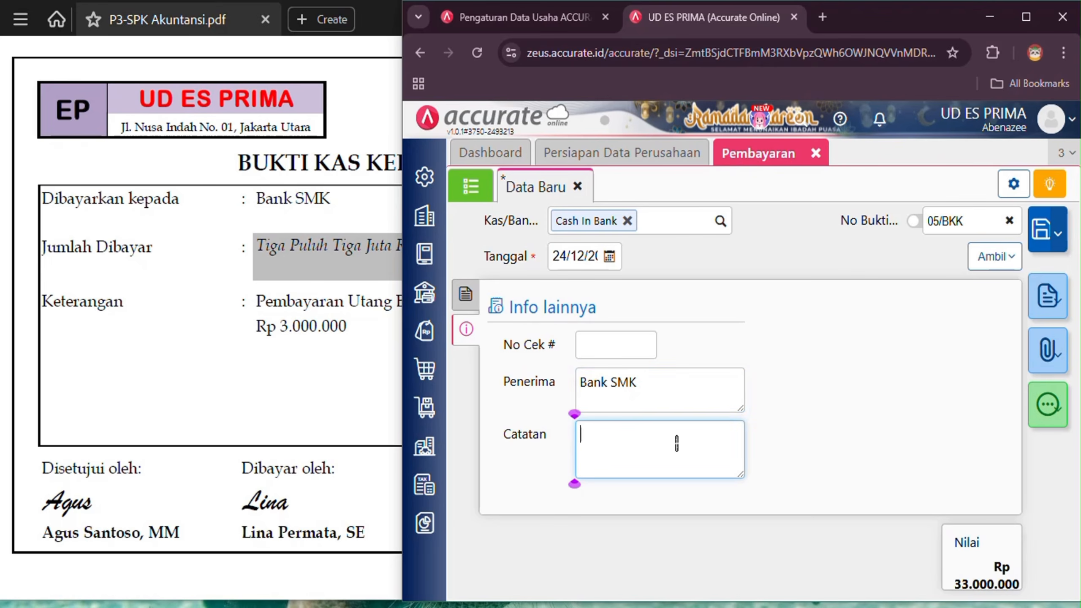
pyautogui.write('Pembayara')
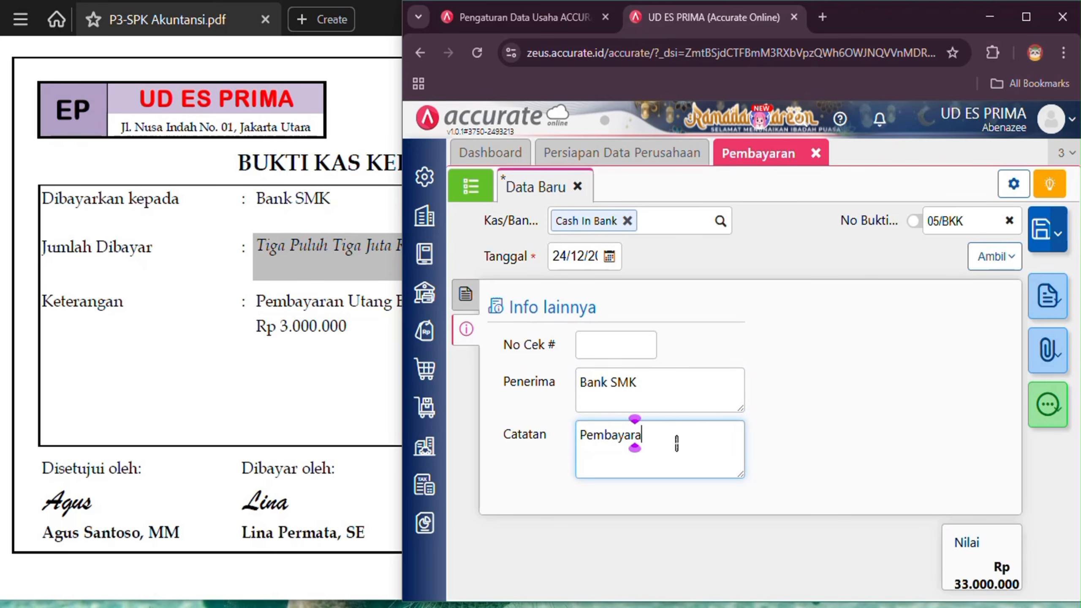
pyautogui.write('n cicilan bank')
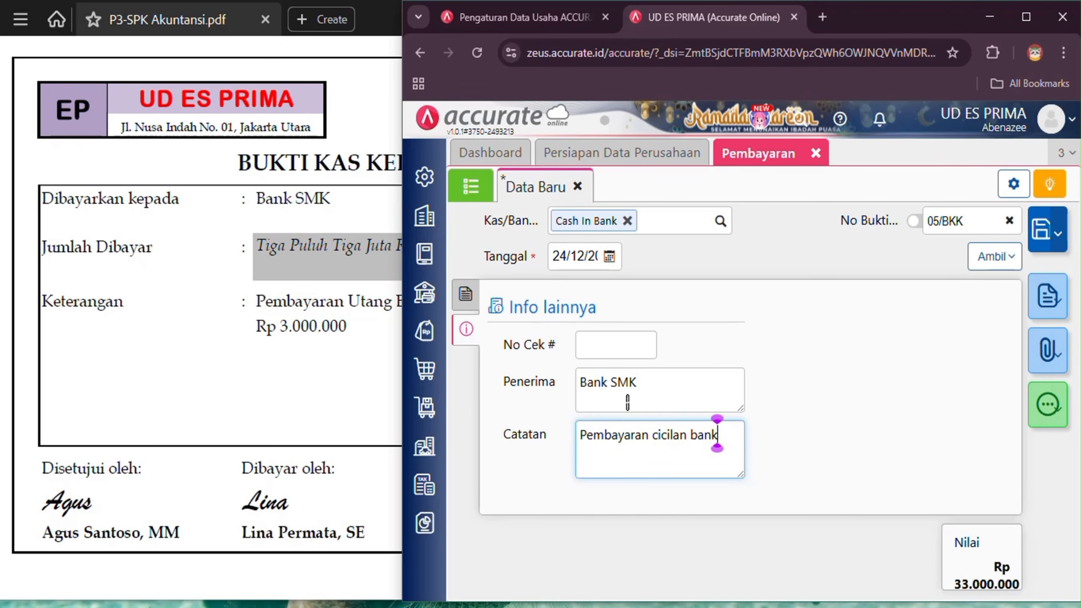
pyautogui.click(1042, 233)
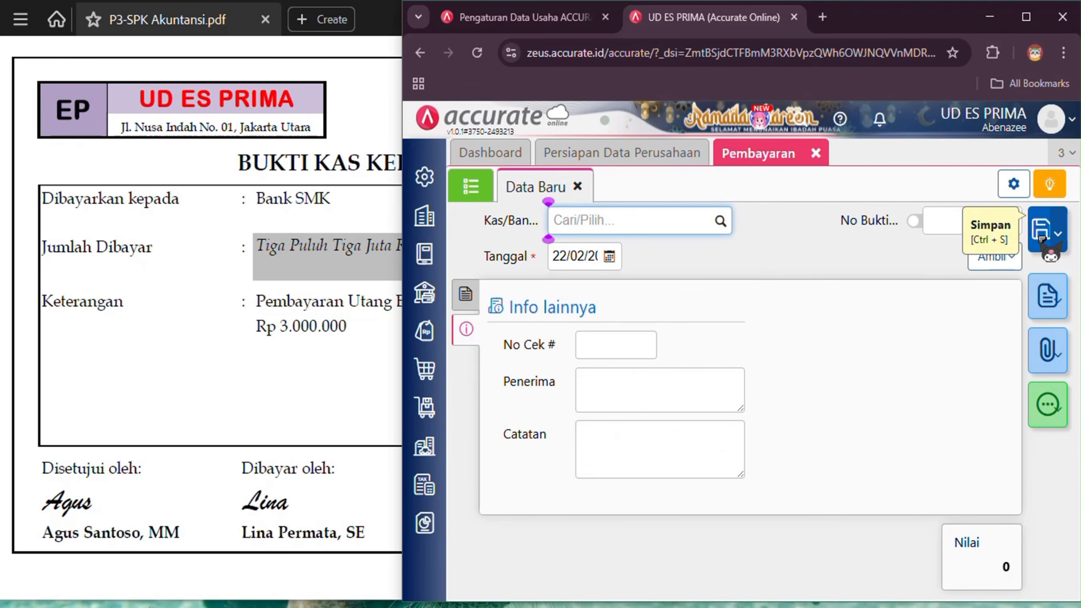
# Open the saved payment 05/BKK from the payment list, review its journal details, and close the Pembayaran module.
pyautogui.click(490, 193)
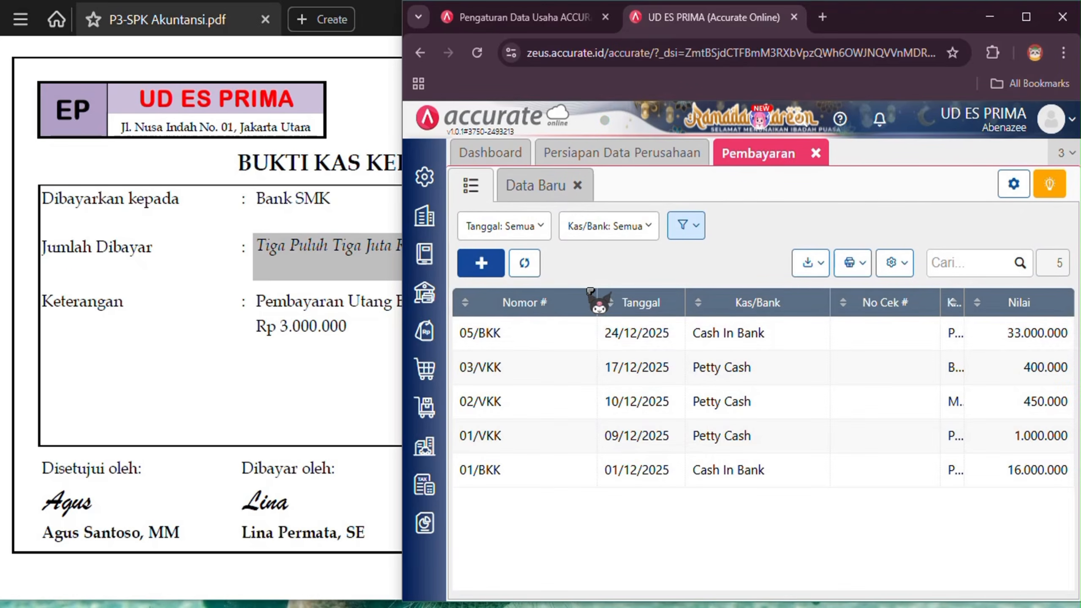
pyautogui.click(757, 332)
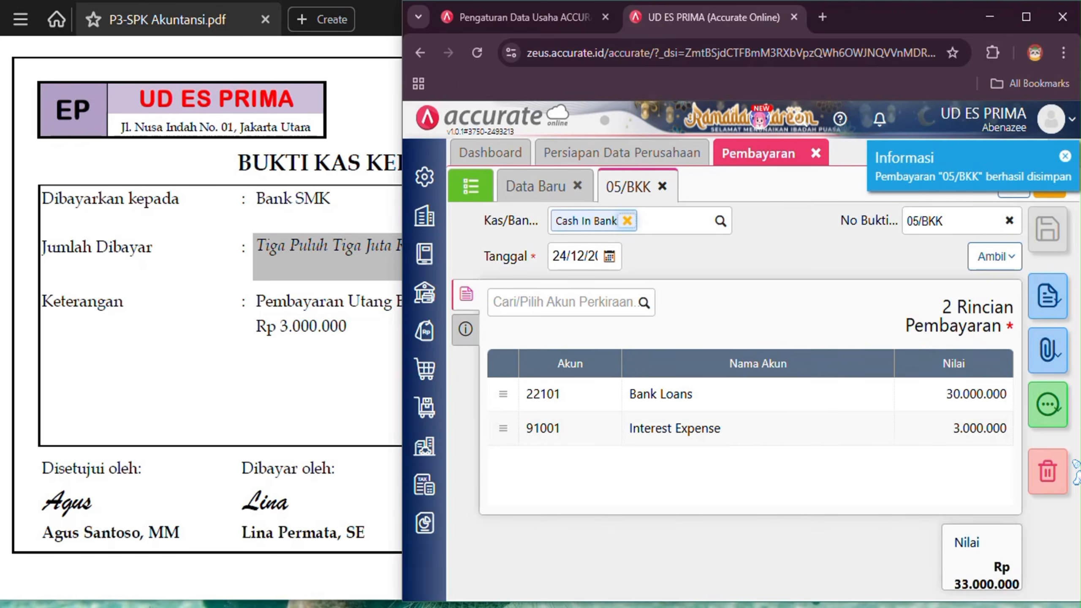
pyautogui.click(1048, 405)
pyautogui.click(962, 541)
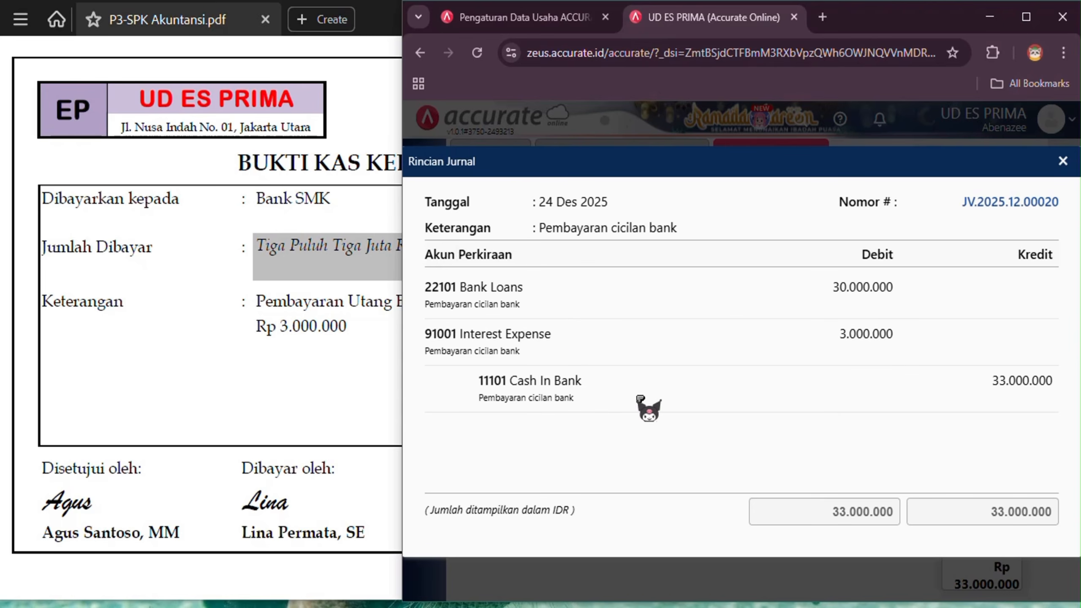
pyautogui.click(1063, 161)
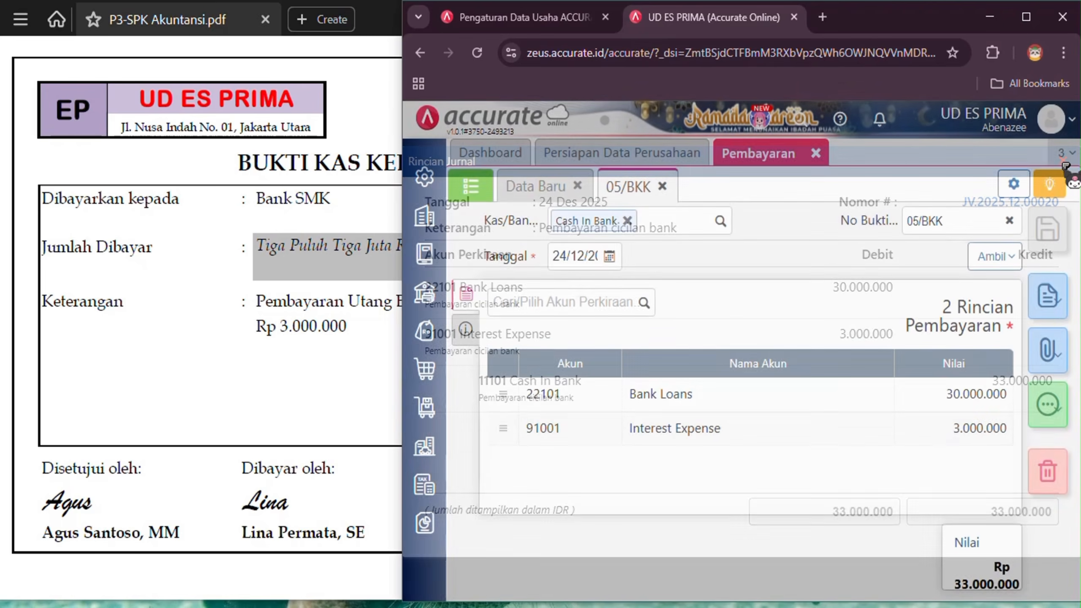
pyautogui.click(818, 154)
# Switch to P3-SPK Akuntansi.pdf and read the next document, number 21, the sales invoice to Toko Coolify.
pyautogui.click(152, 357)
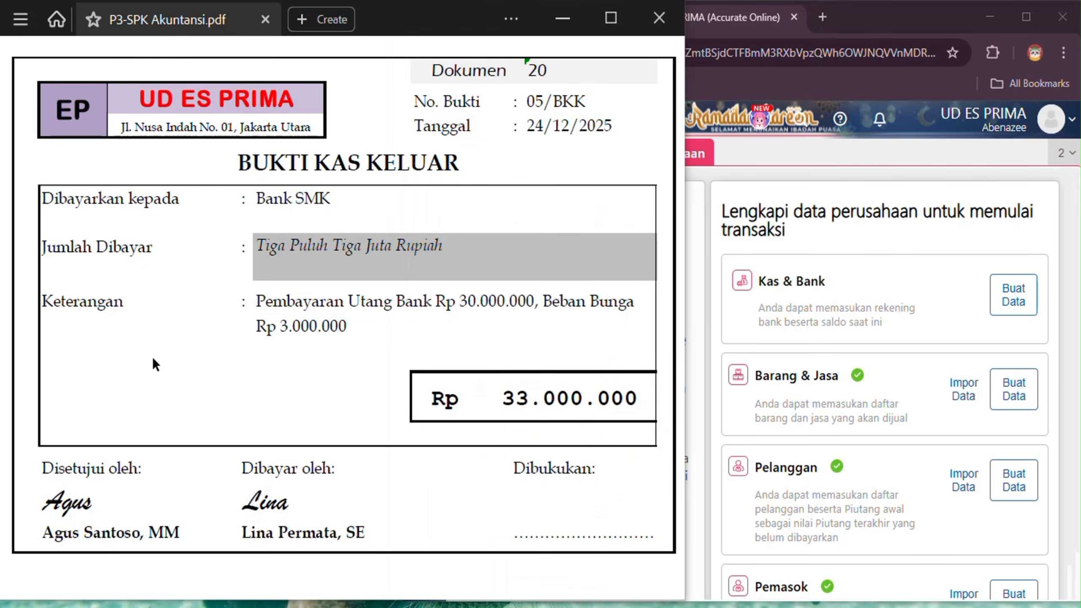
pyautogui.scroll(-10, 152, 358)
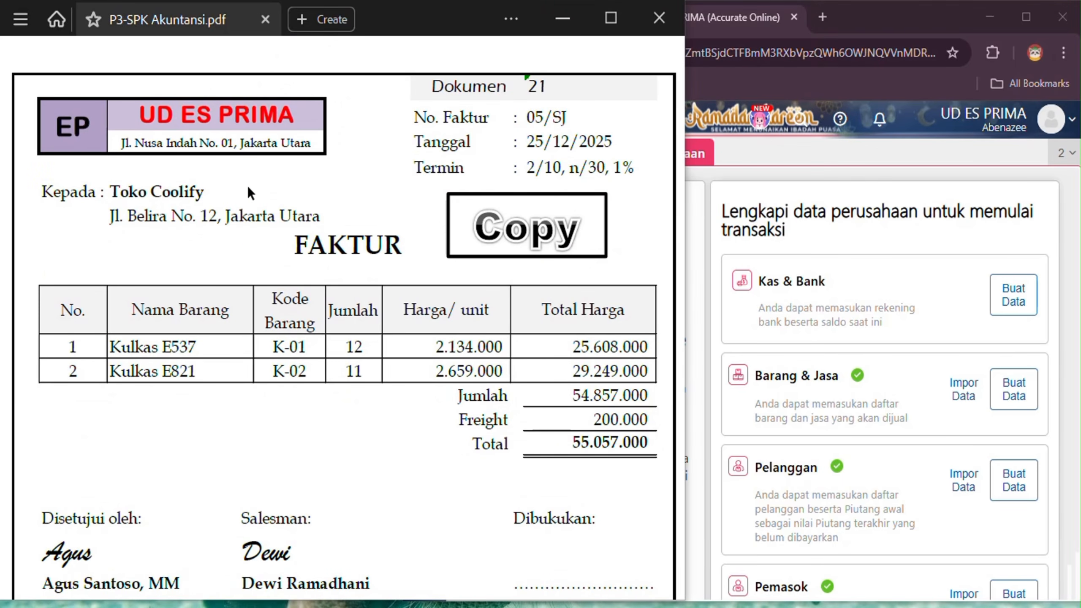
pyautogui.scroll(-1, 206, 194)
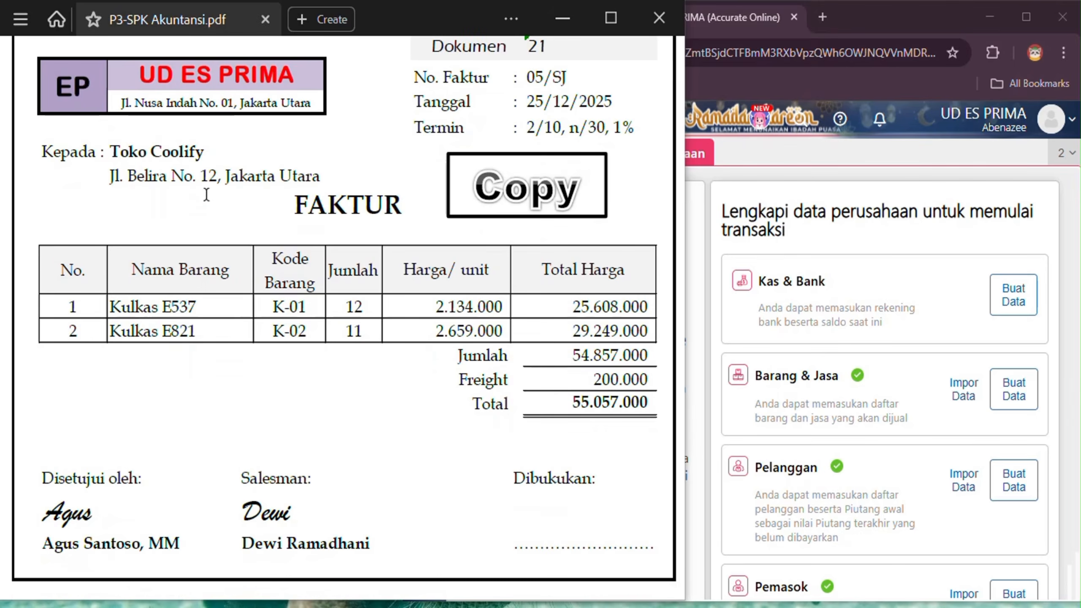
# Switch back to Accurate Online and start a new Faktur Penjualan for the customer Toko Coolify.
pyautogui.hotkey('alt', 'Tab')
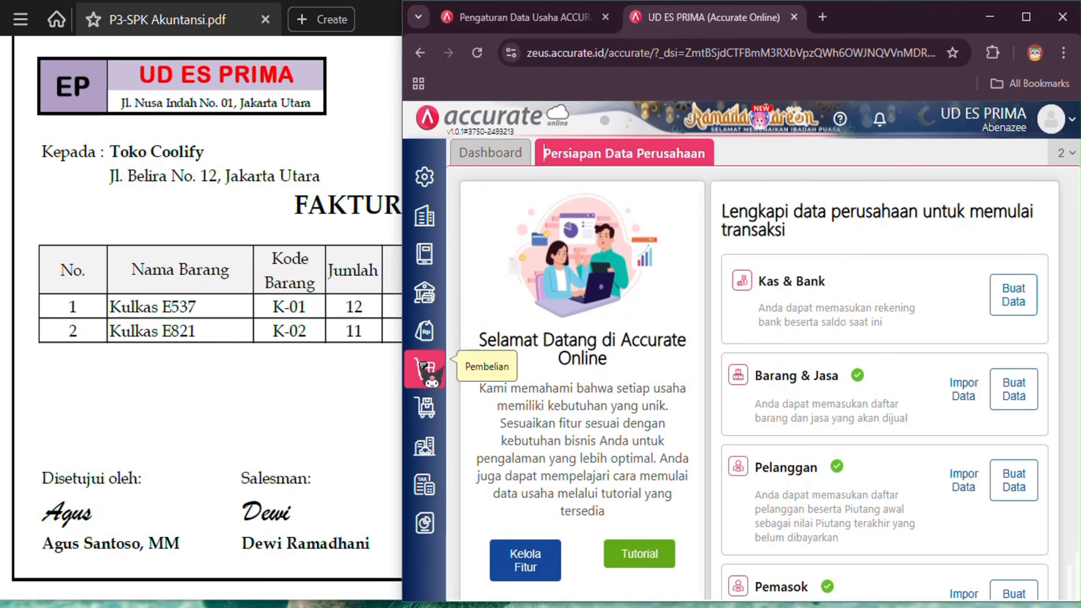
pyautogui.click(425, 331)
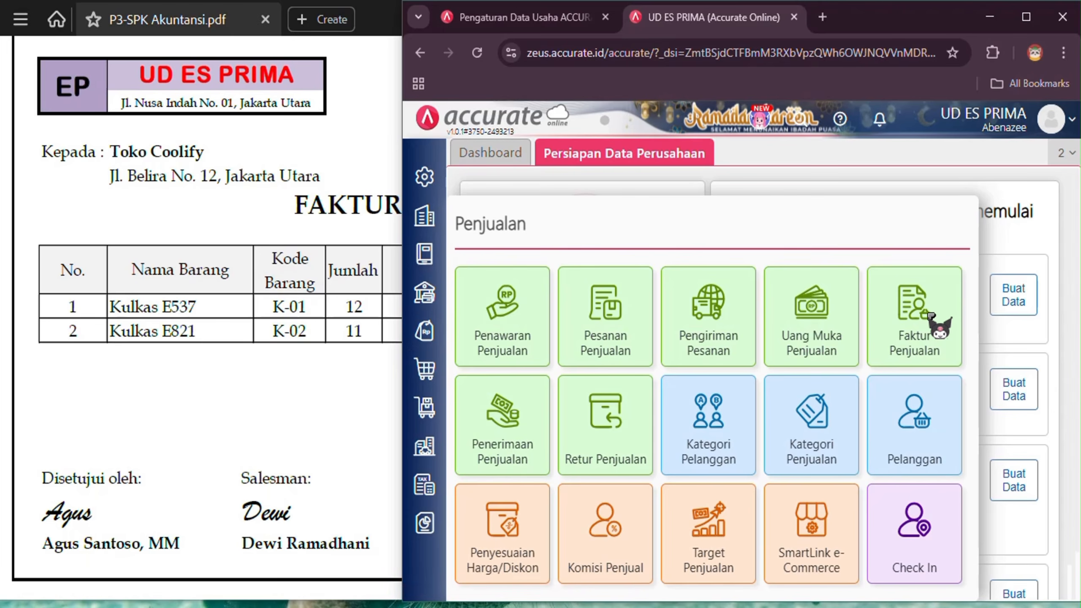
pyautogui.click(934, 324)
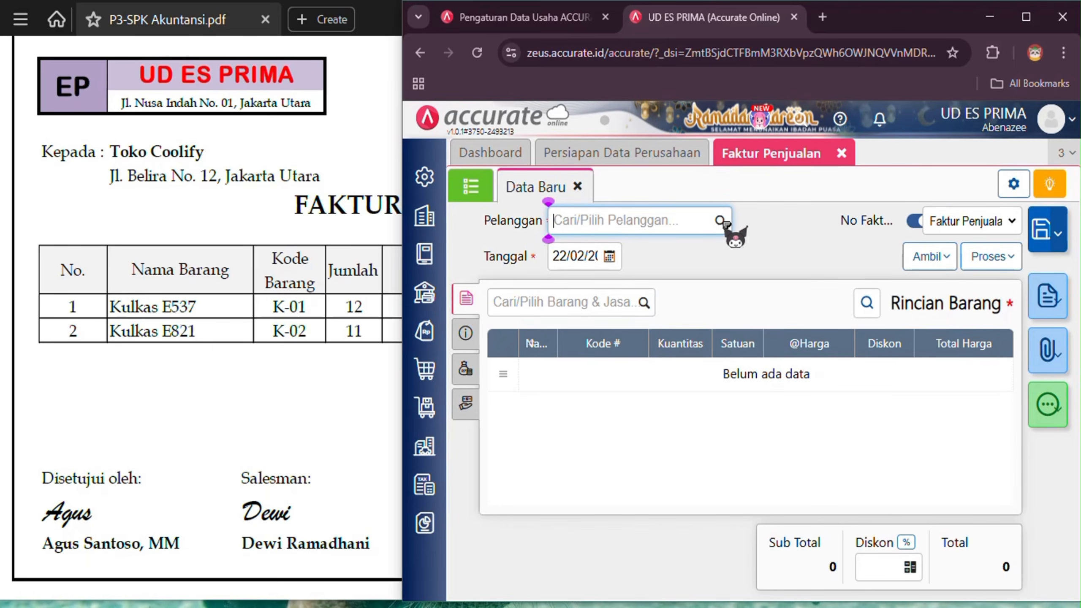
pyautogui.click(720, 220)
pyautogui.click(689, 332)
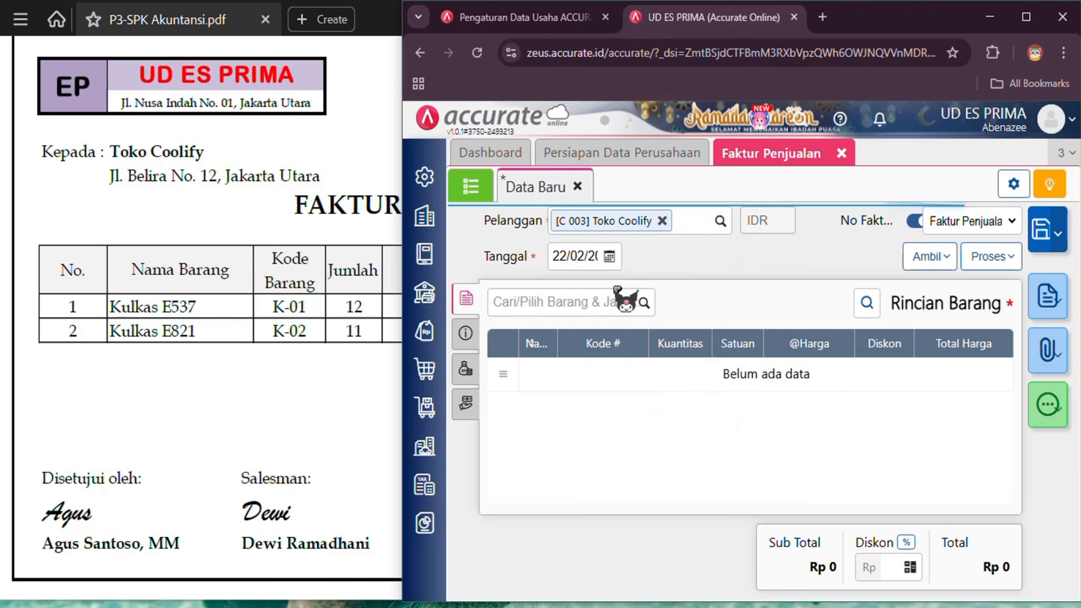
# Set the sales invoice date to 25/12/2025, as given on document 21 in the PDF.
pyautogui.click(580, 256)
pyautogui.click(313, 170)
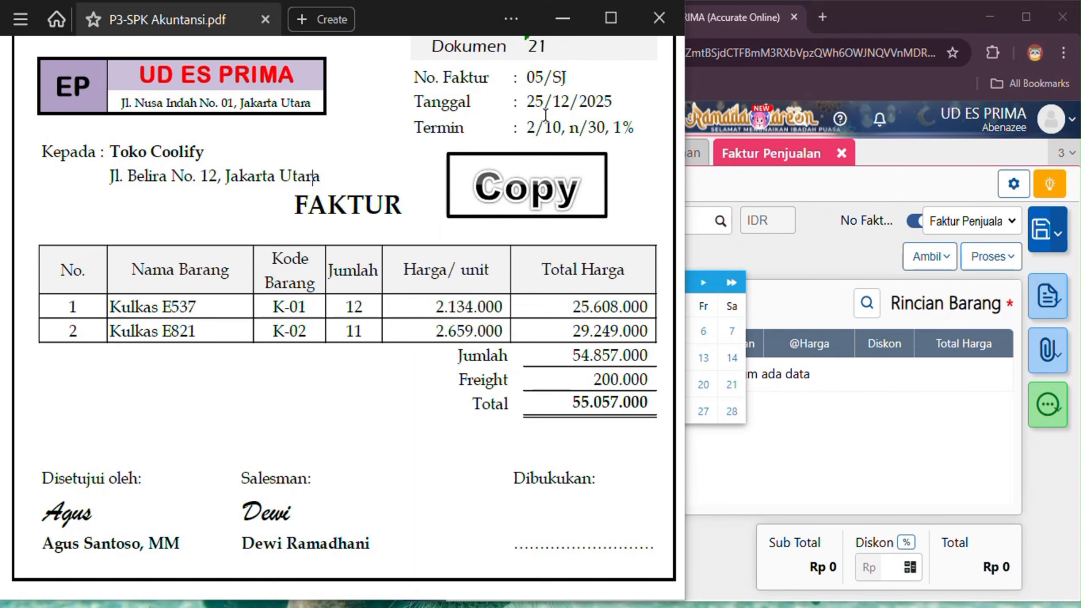
pyautogui.click(796, 264)
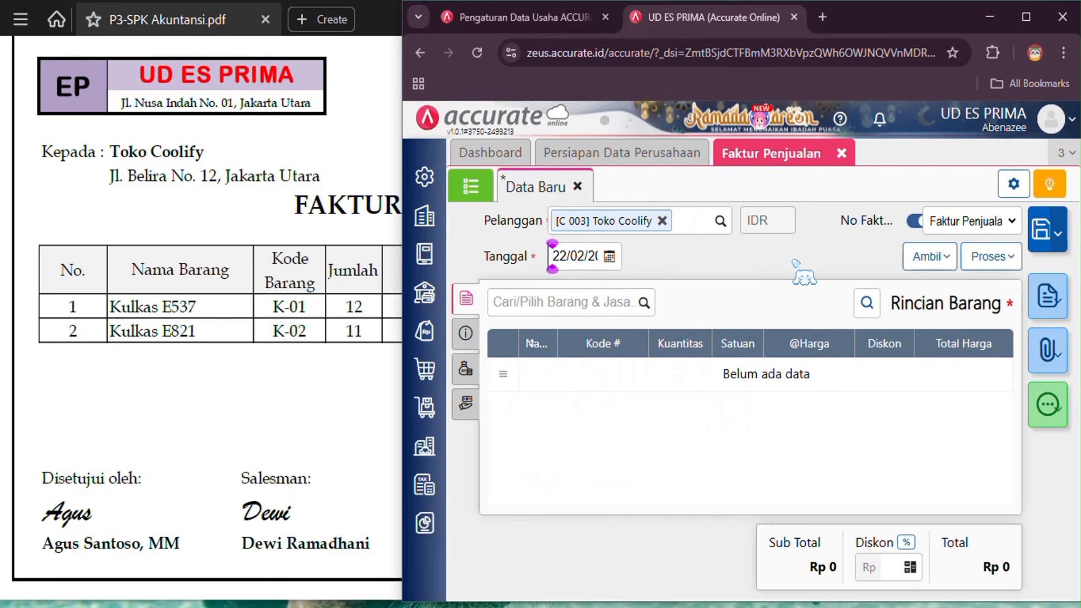
pyautogui.click(579, 255)
pyautogui.write('2_/__/_')
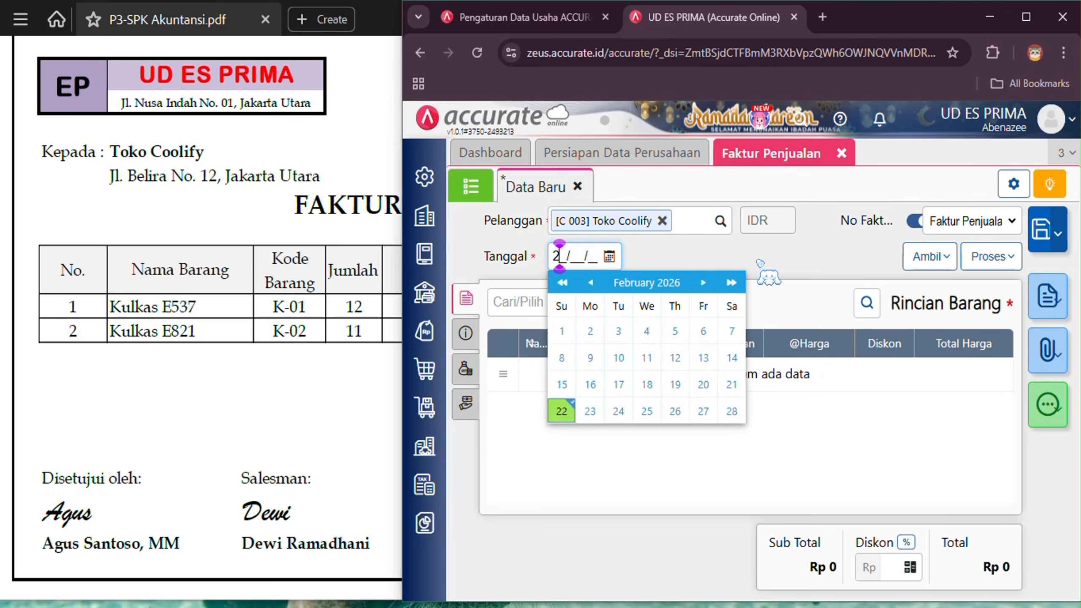
pyautogui.write('5122025')
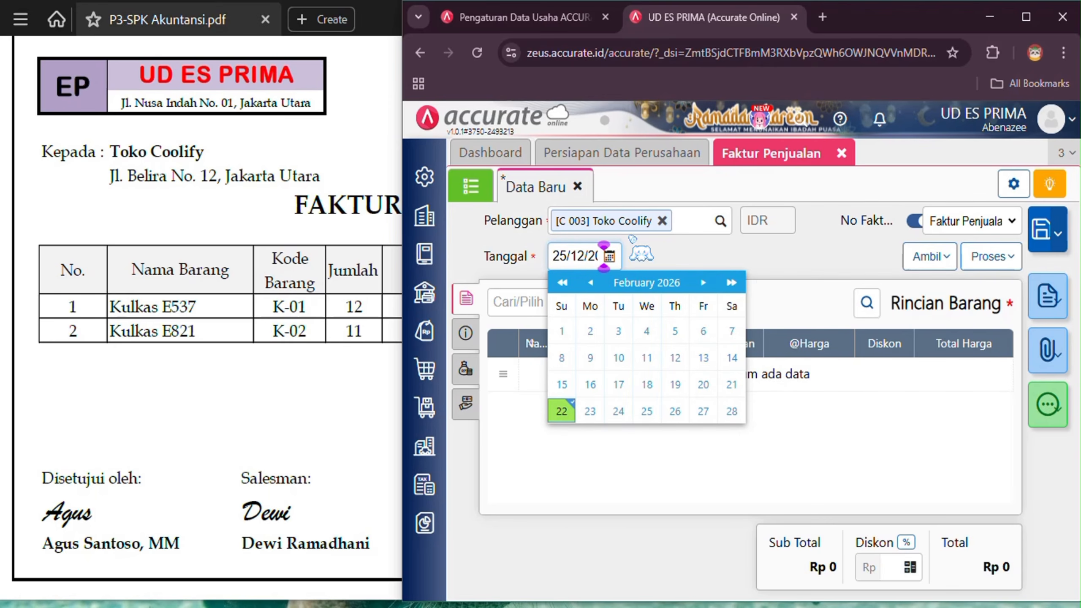
pyautogui.click(588, 256)
pyautogui.press('Right')
pyautogui.press('Right')
pyautogui.press('Right')
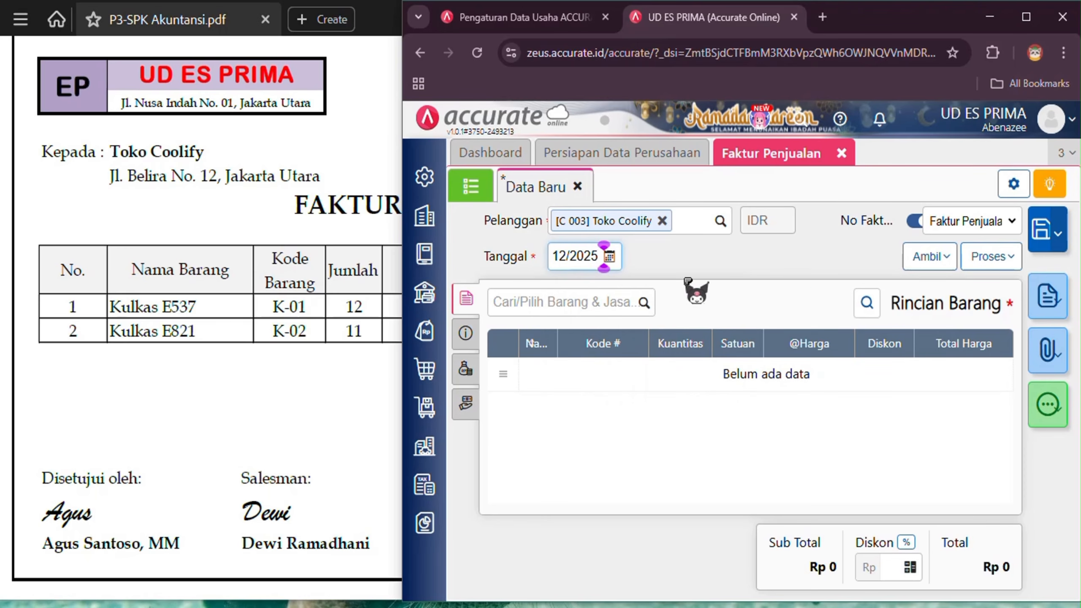
pyautogui.press('Home')
# Turn off automatic numbering for the sales invoice and enter 05/SJ as its number.
pyautogui.click(913, 221)
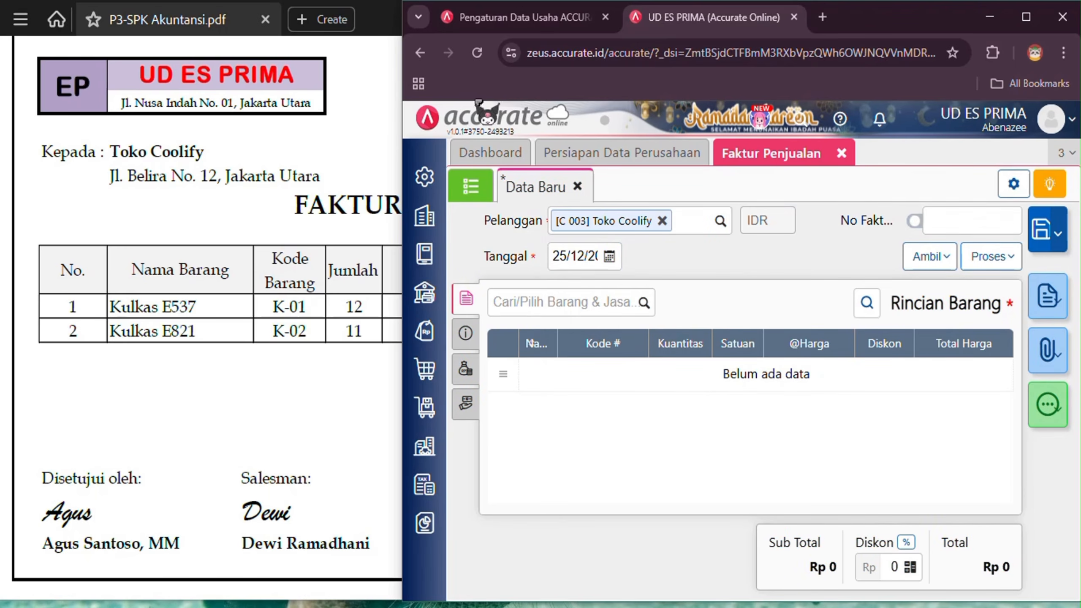
pyautogui.click(370, 91)
pyautogui.click(950, 220)
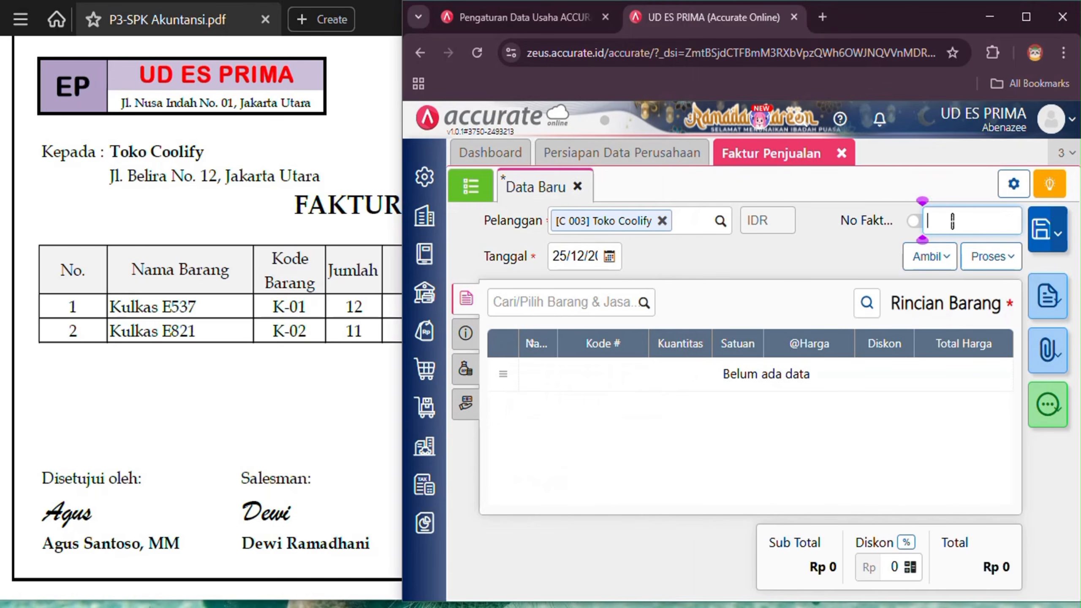
pyautogui.write('05/')
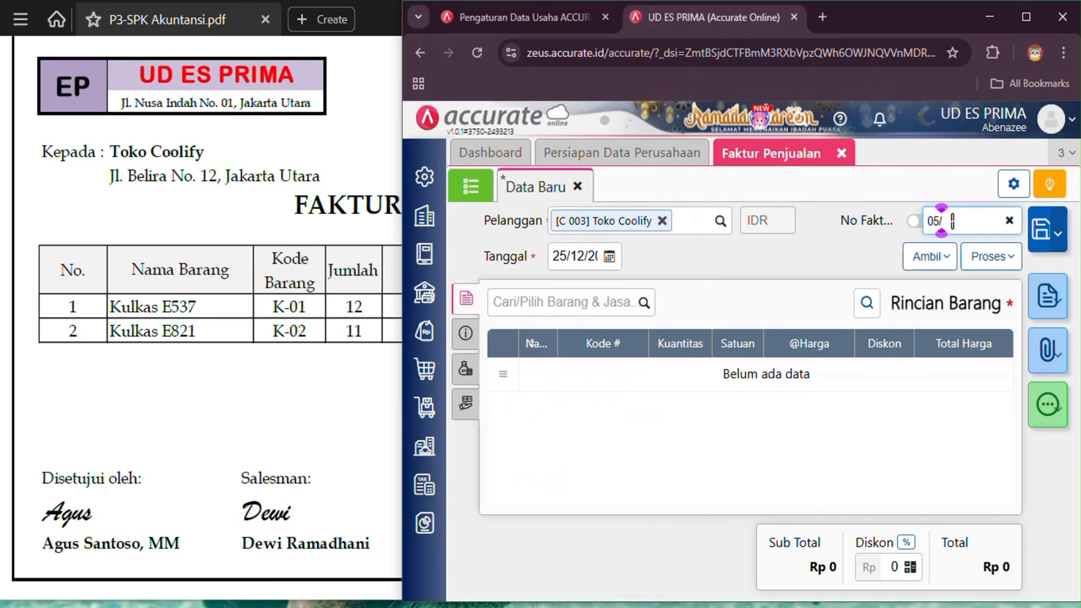
pyautogui.write('SJ')
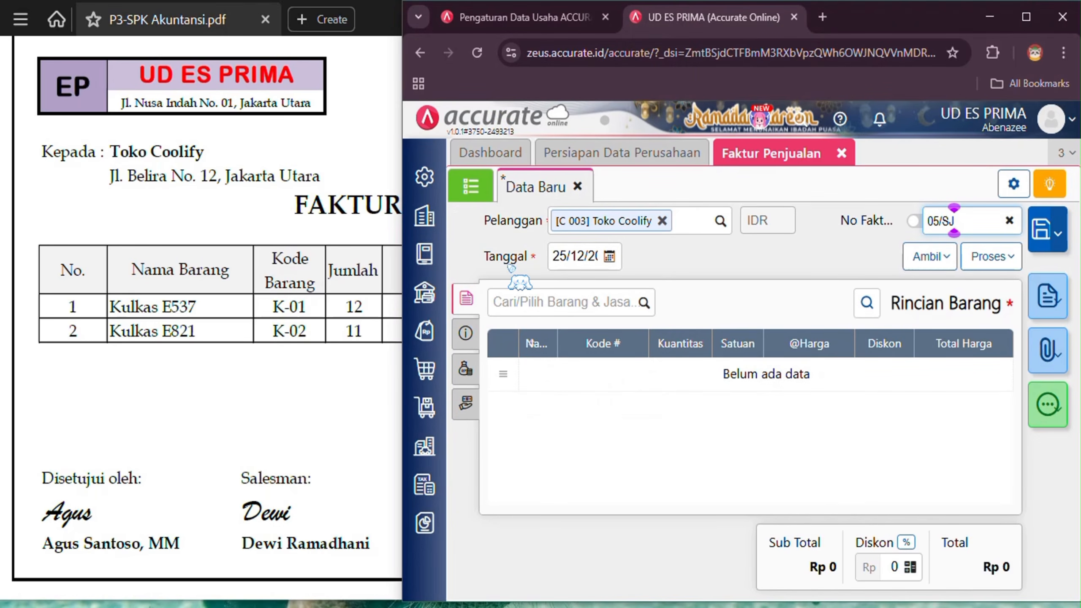
# Add the item Kulkas E537 to the sales invoice with a quantity of 12 units.
pyautogui.click(651, 308)
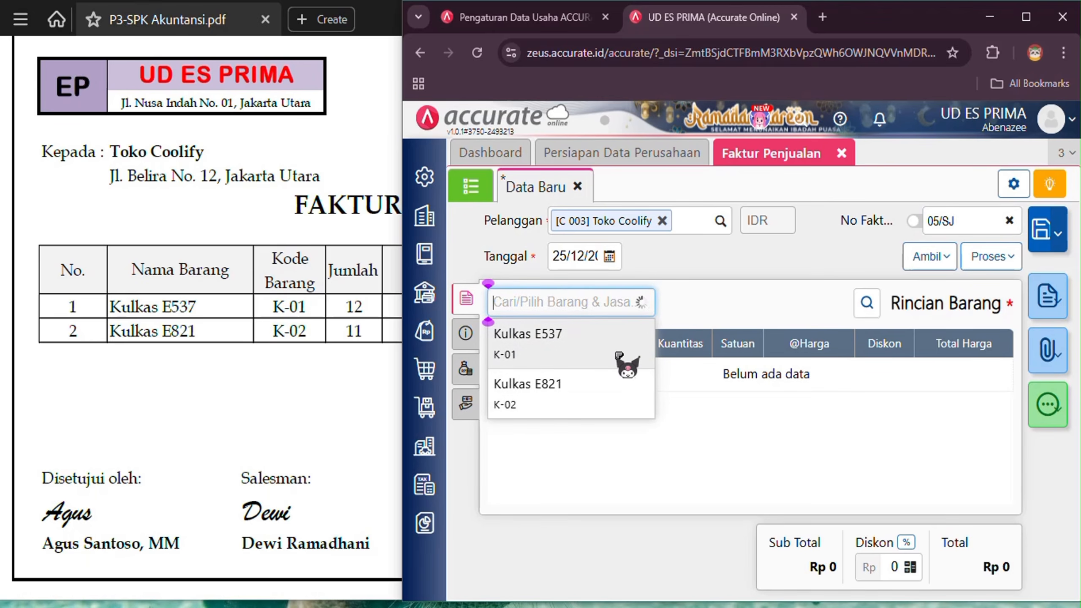
pyautogui.click(618, 354)
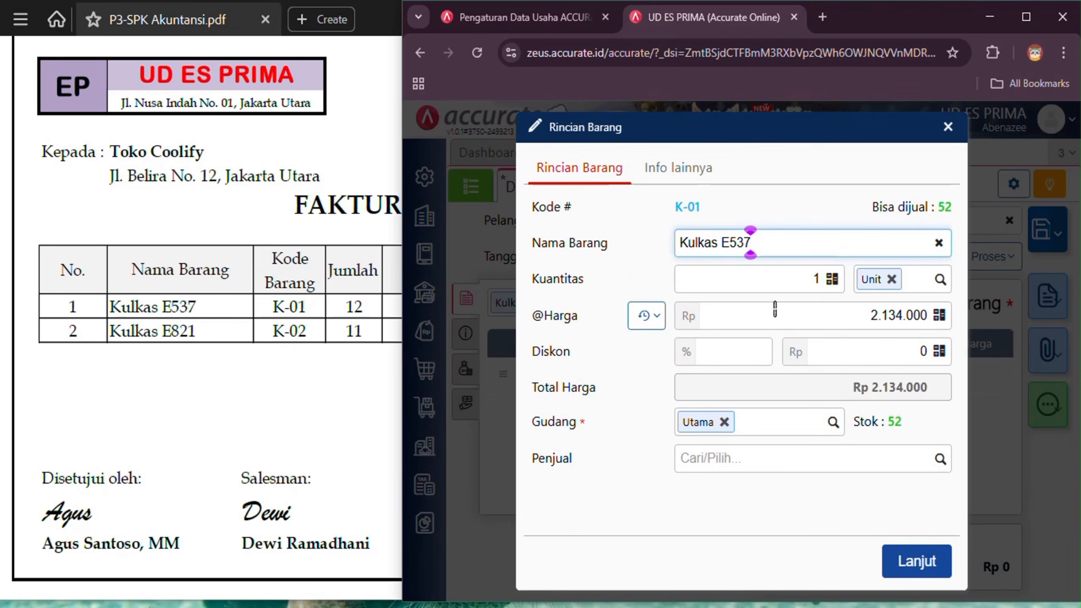
pyautogui.click(826, 279)
pyautogui.write('2')
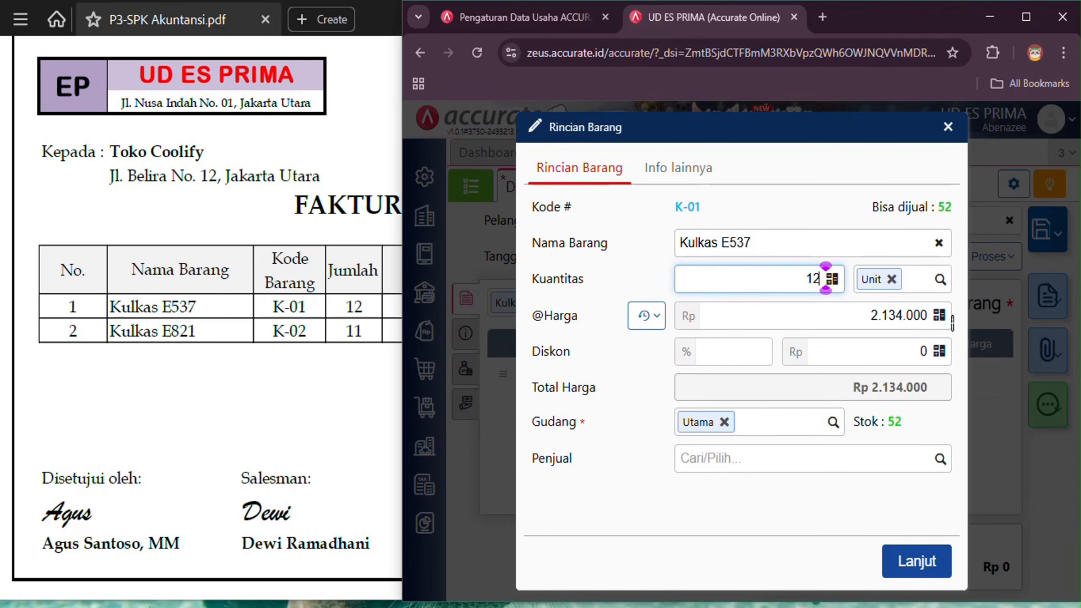
pyautogui.click(928, 561)
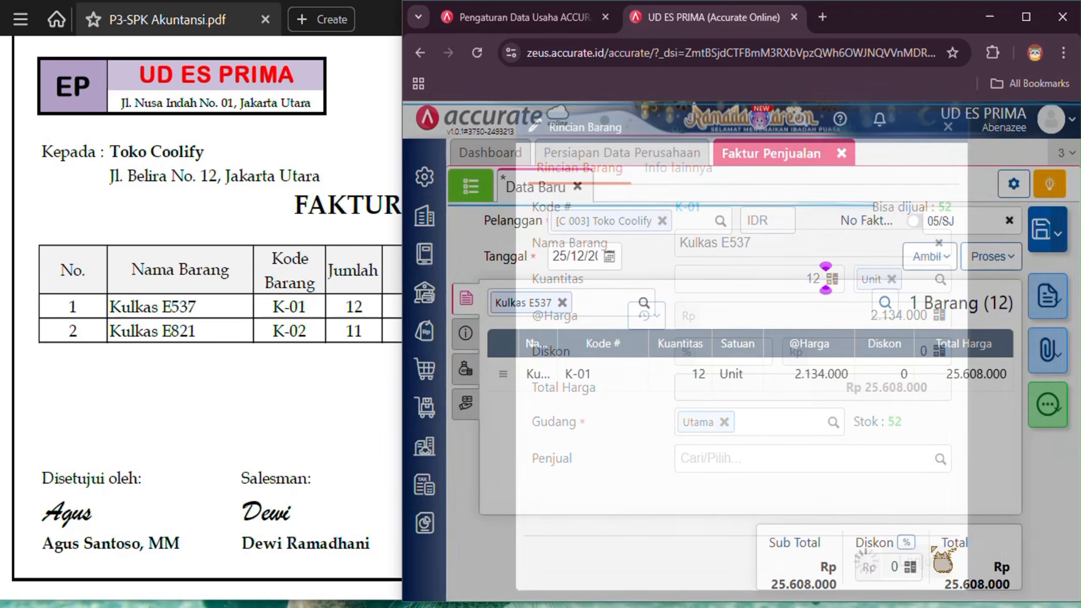
# Add the item Kulkas E821 with a quantity of 11 units and compare the invoice lines with document 21 in the PDF.
pyautogui.click(644, 302)
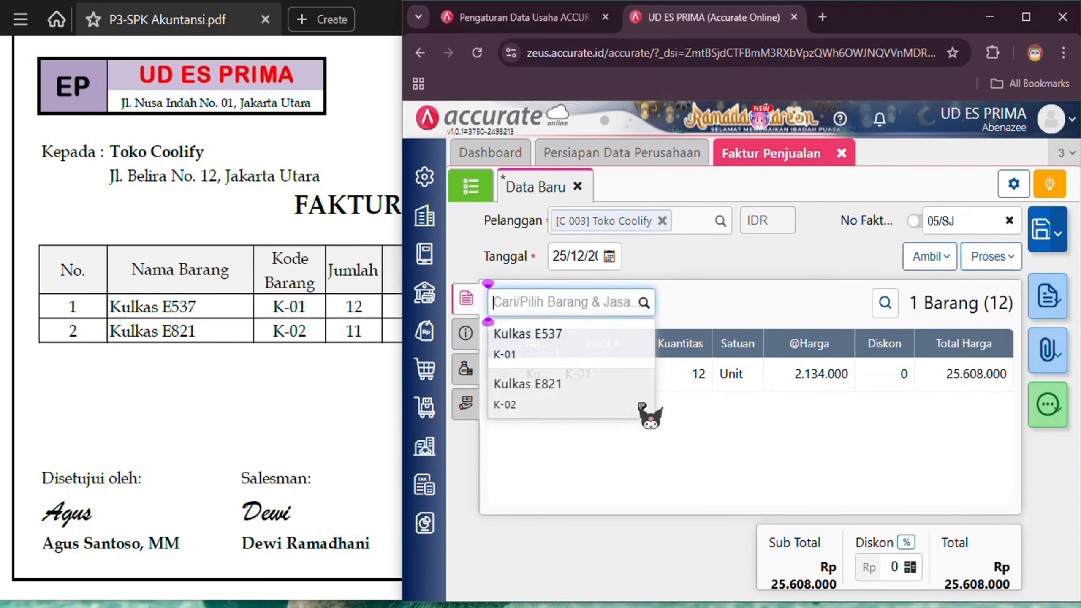
pyautogui.click(612, 396)
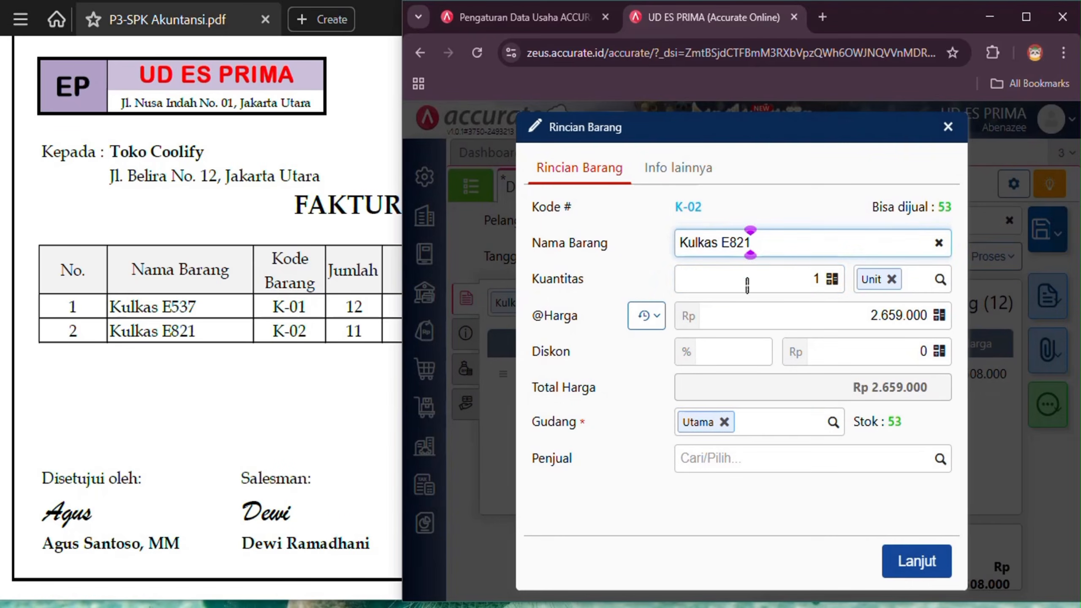
pyautogui.click(779, 273)
pyautogui.write('11')
pyautogui.click(928, 561)
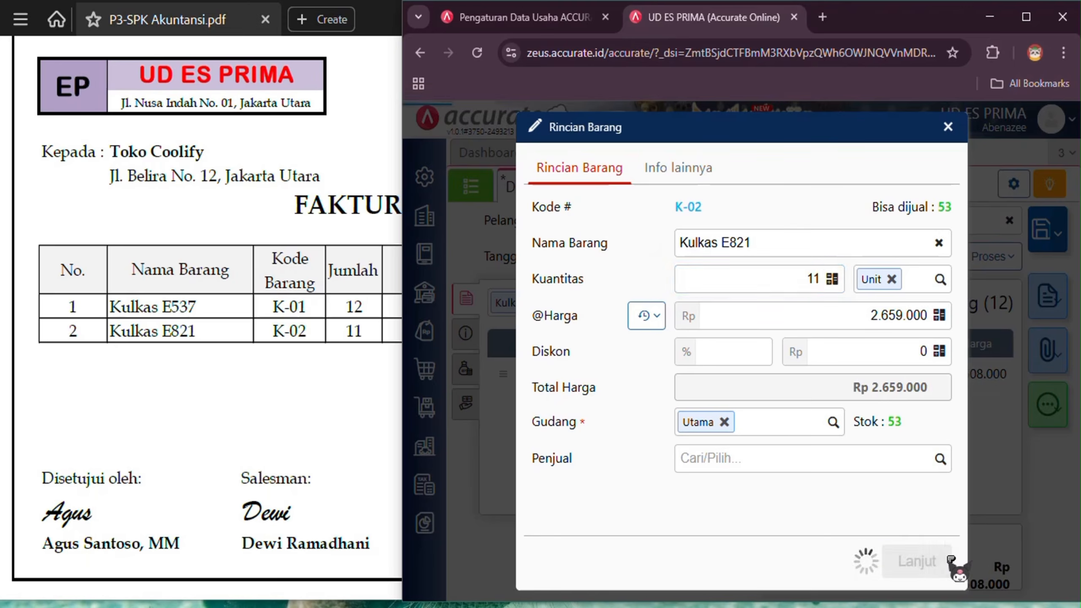
pyautogui.click(301, 417)
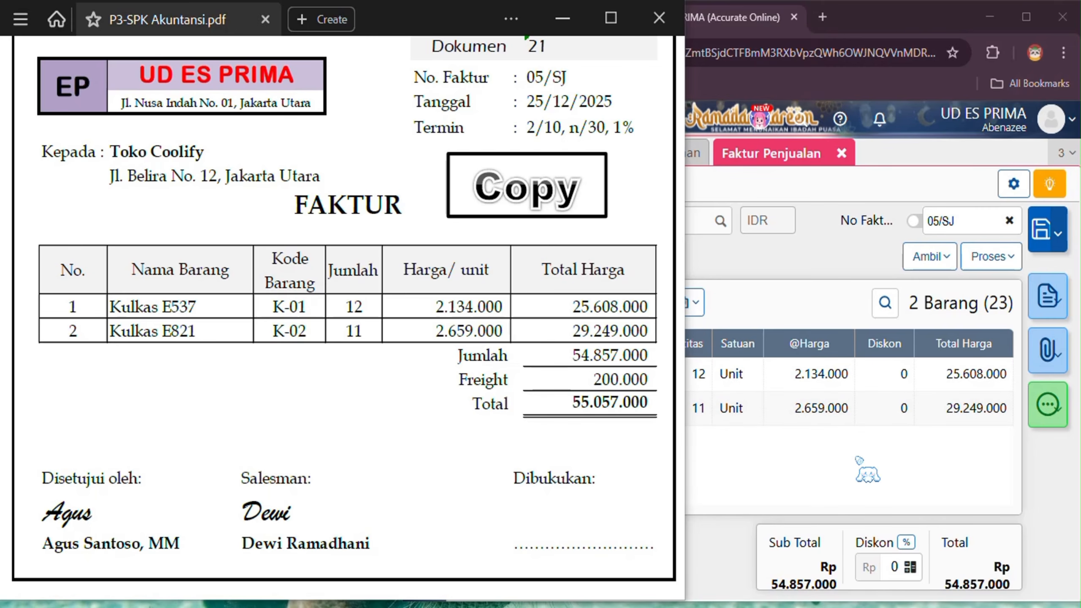
pyautogui.click(748, 449)
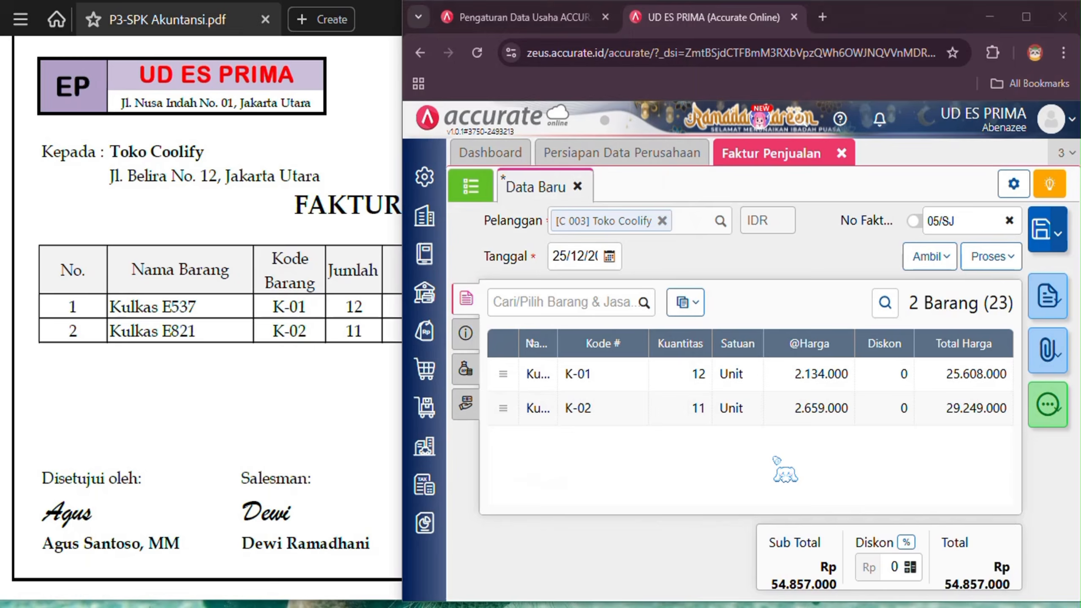
# Enter "Penjualan barang secara kredit" as the Keterangan in the invoice's additional information.
pyautogui.click(467, 334)
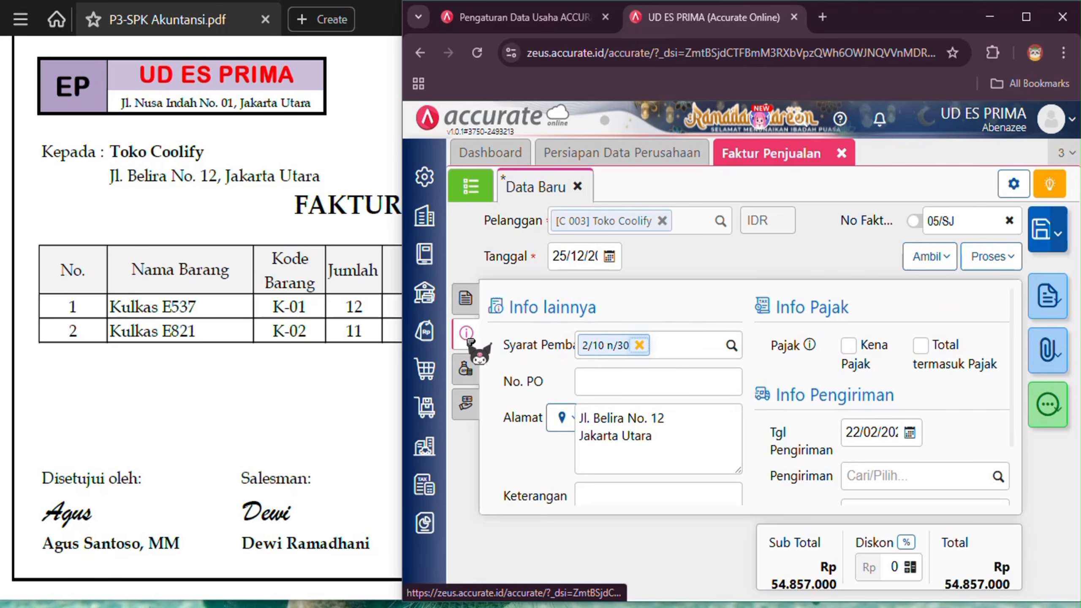
pyautogui.scroll(-2, 698, 383)
pyautogui.click(695, 428)
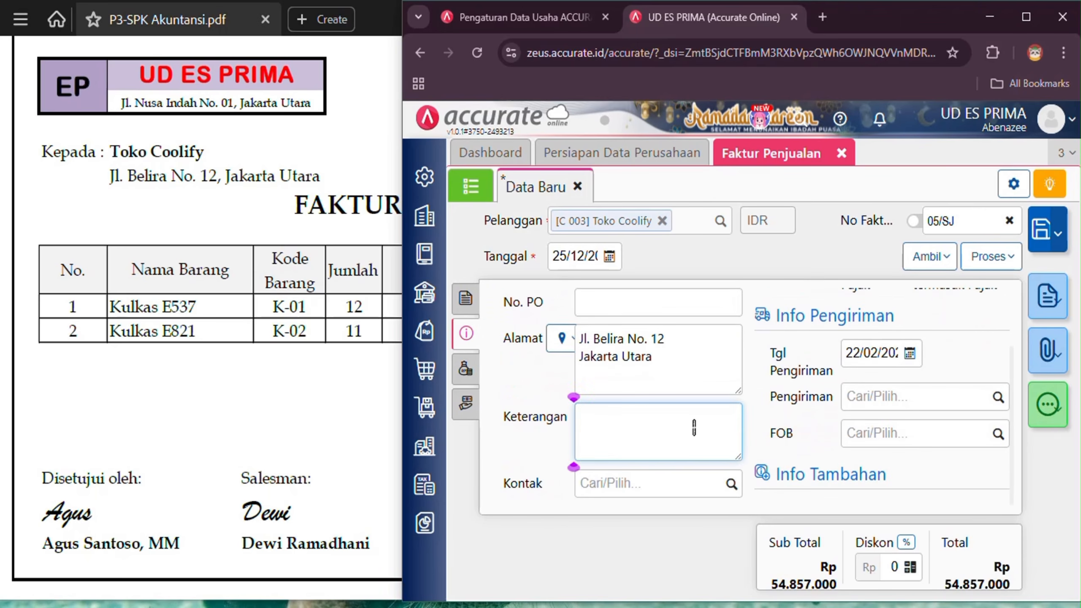
pyautogui.write('Penja')
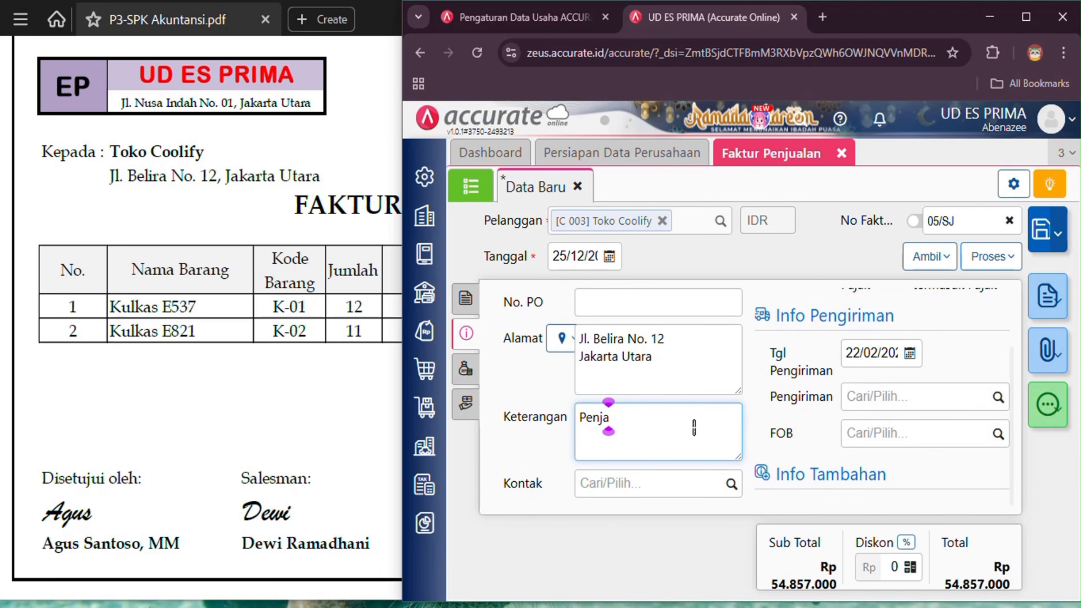
pyautogui.write('uualan barang se')
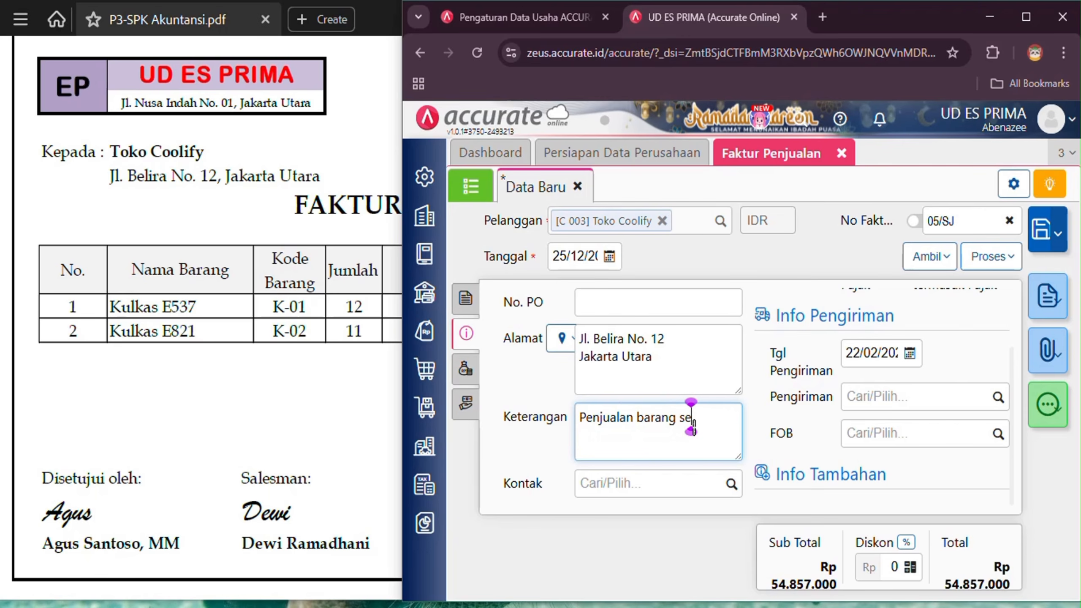
pyautogui.write('cara kredit')
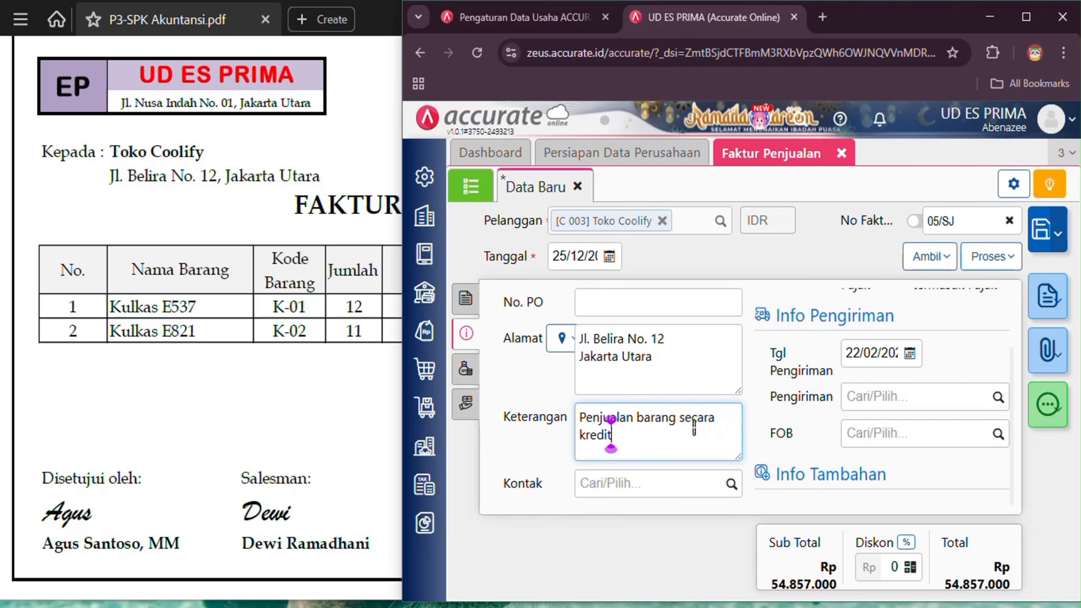
# Set the invoice's delivery date (Tgl Pengiriman) to 25/12/2025.
pyautogui.click(877, 353)
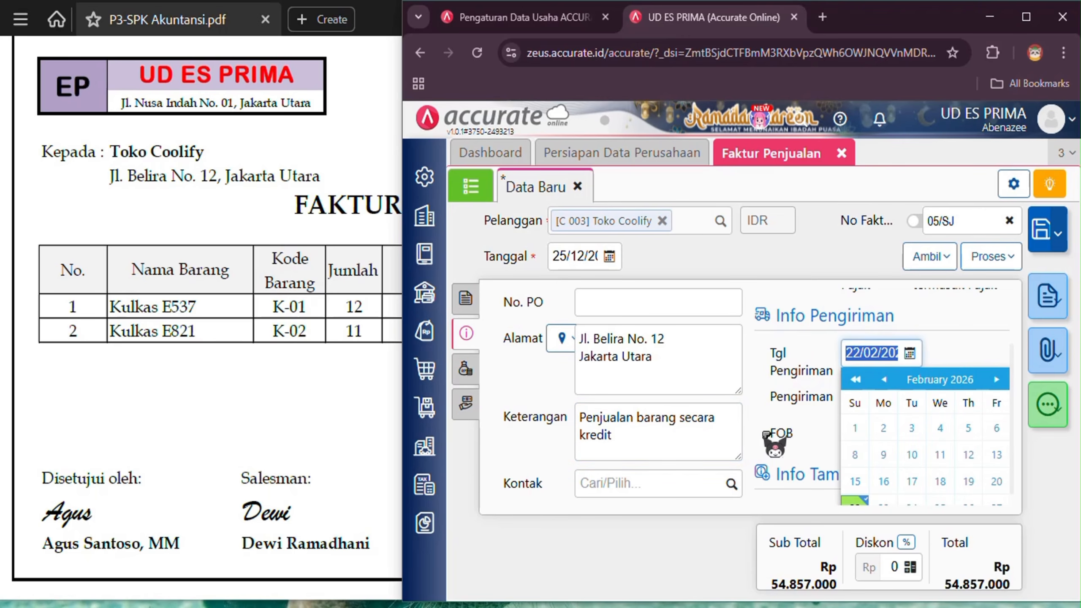
pyautogui.write('25/12/202')
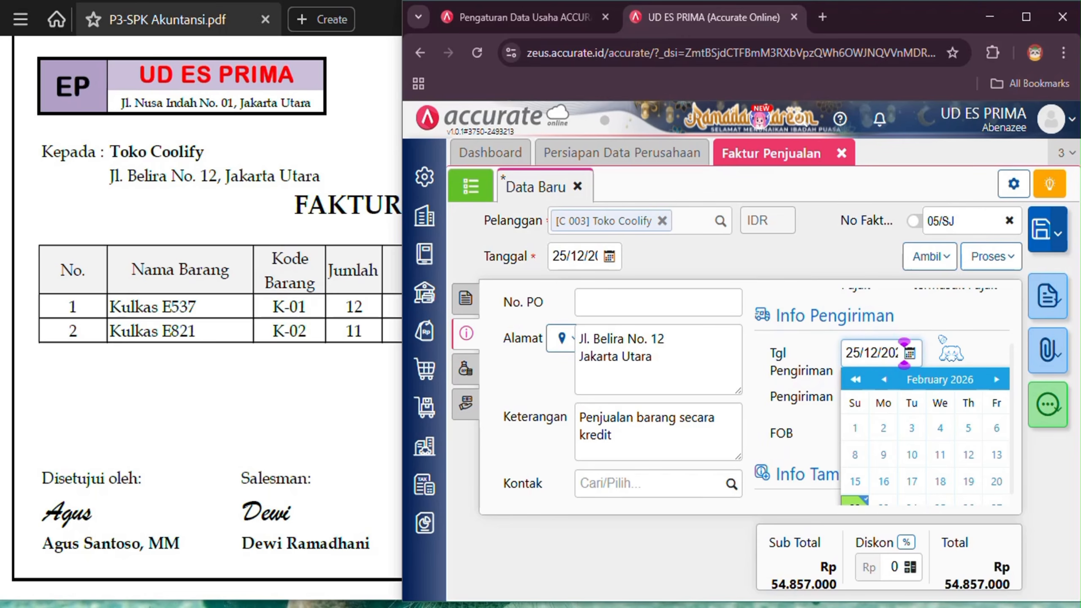
pyautogui.click(895, 315)
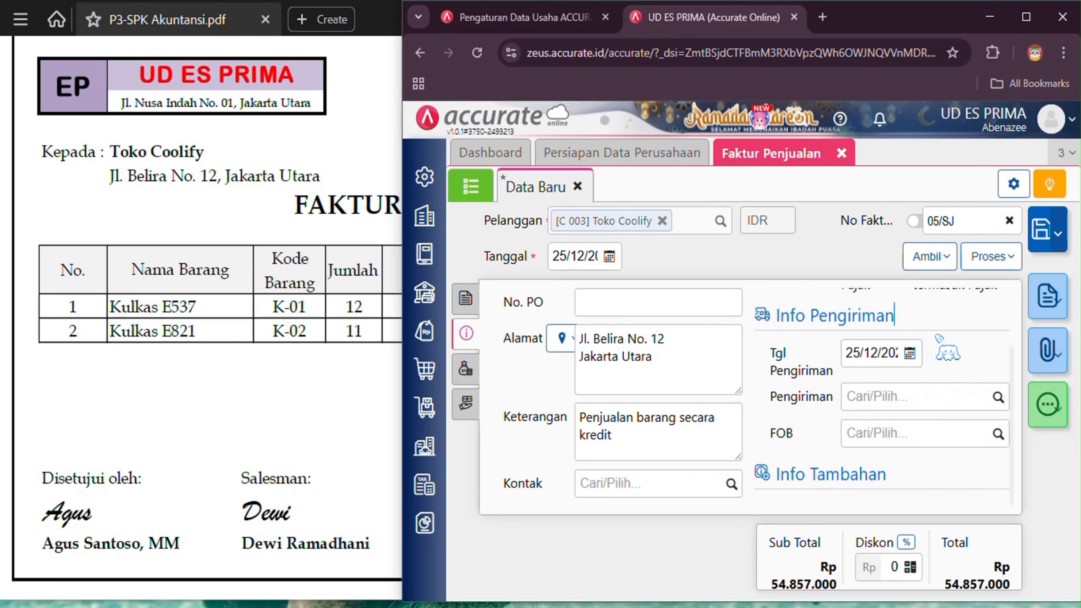
# Add the other cost Freight Collected (41104) of Rp 200.000 to the invoice, as given on document 21.
pyautogui.click(471, 369)
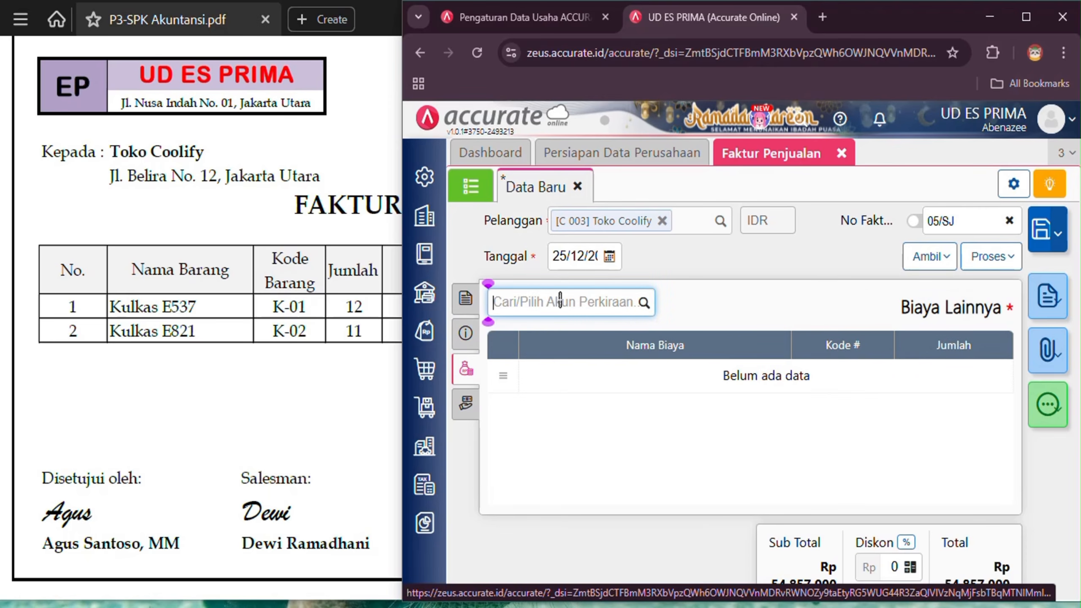
pyautogui.write('col')
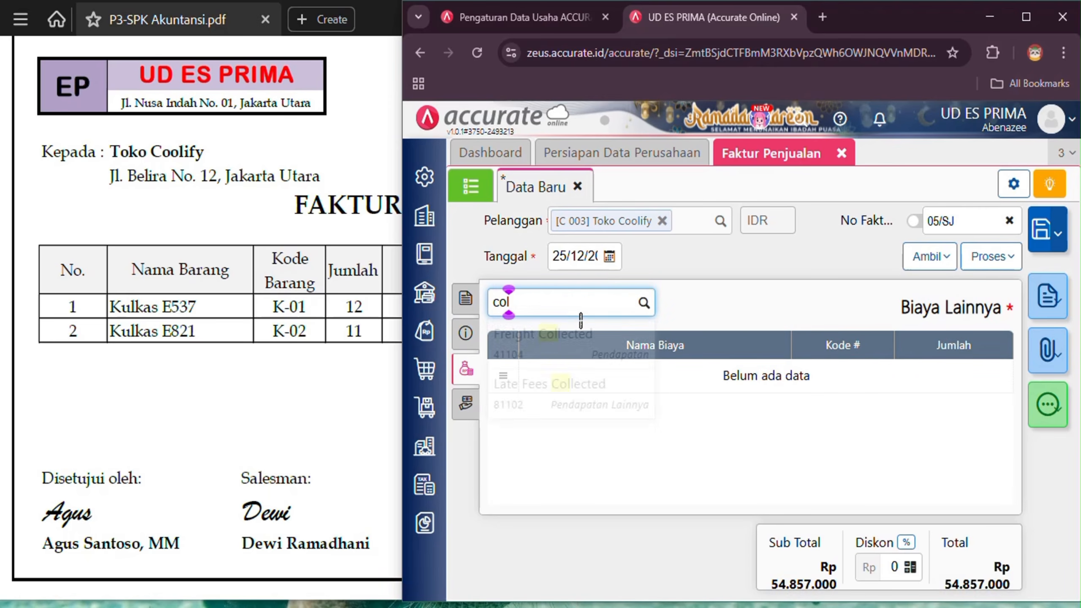
pyautogui.click(611, 358)
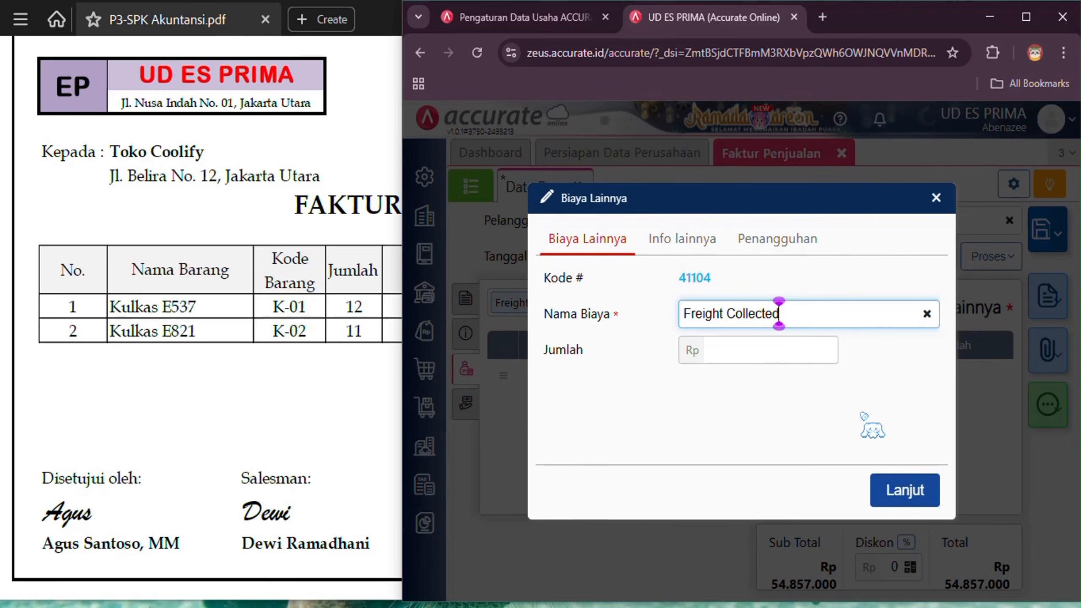
pyautogui.click(764, 343)
pyautogui.write('200.000')
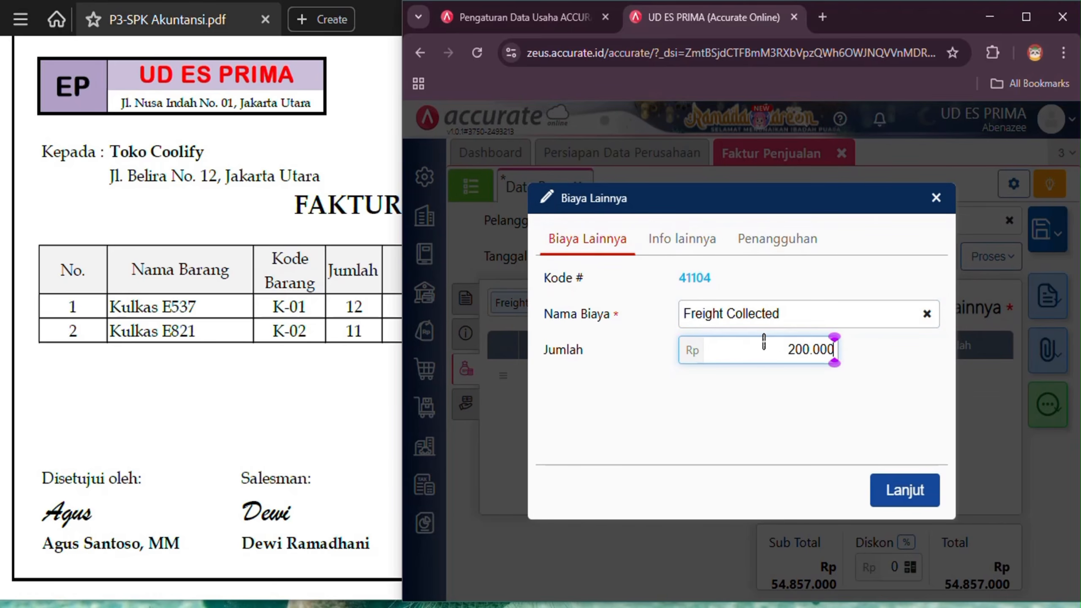
pyautogui.click(339, 378)
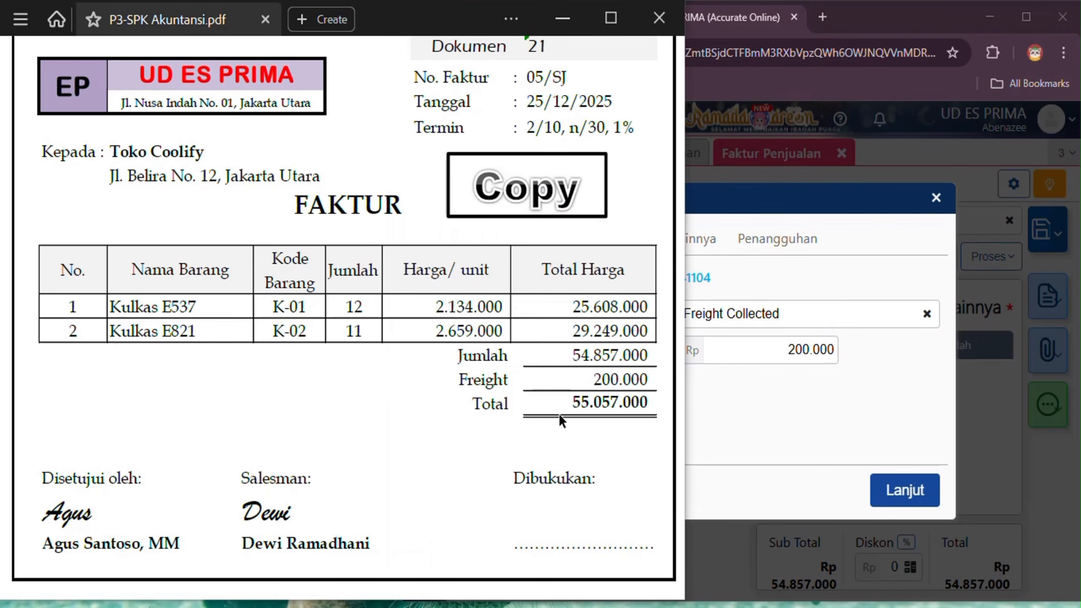
pyautogui.click(907, 499)
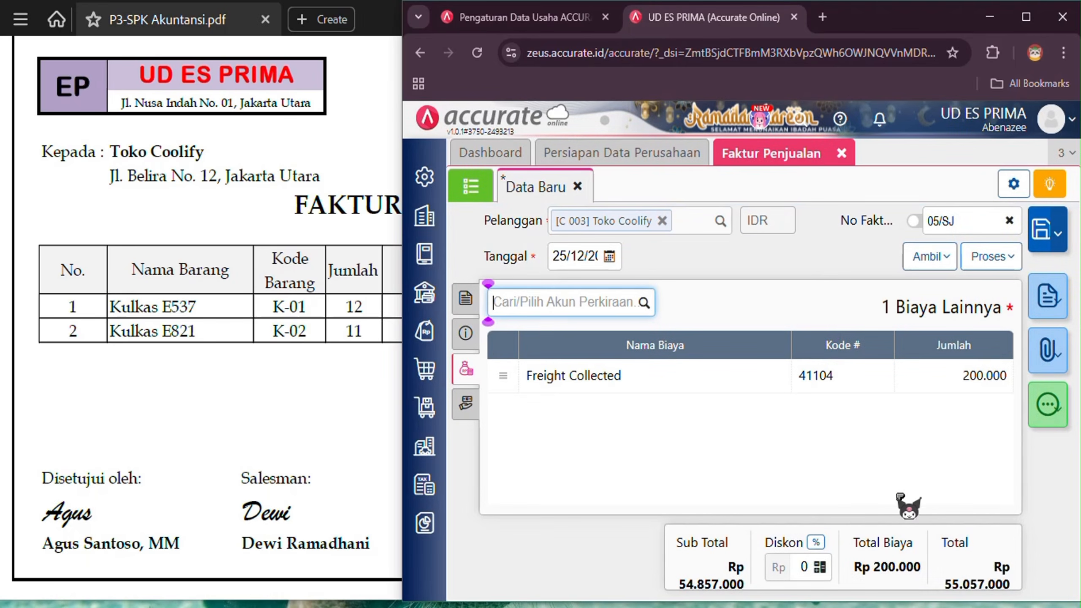
# Check the invoice total against document 21 in P3-SPK Akuntansi.pdf and save sales invoice 05/SJ in Accurate Online.
pyautogui.click(259, 379)
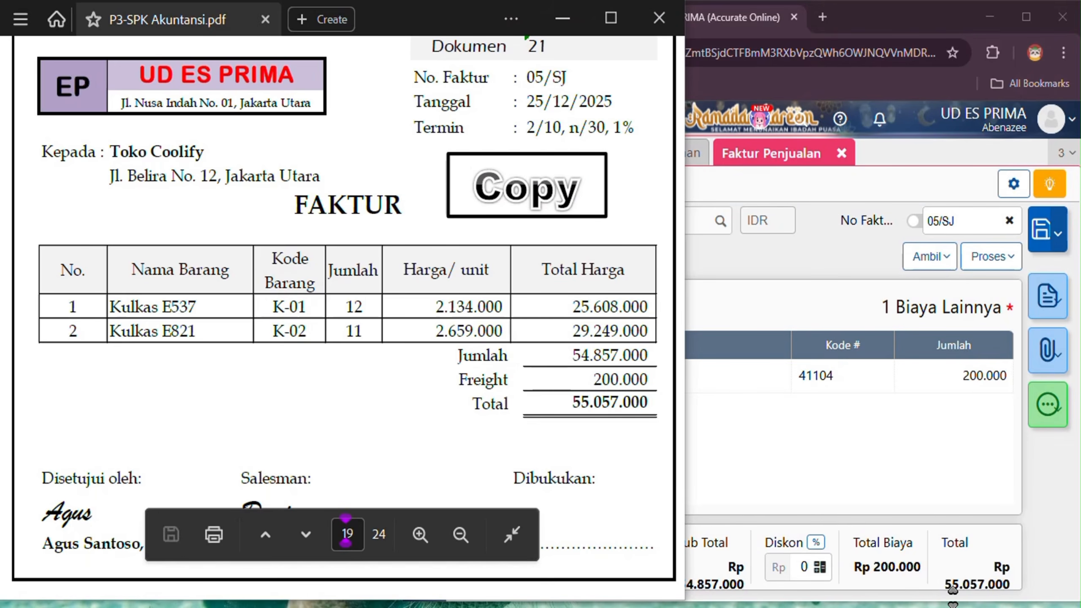
pyautogui.click(870, 430)
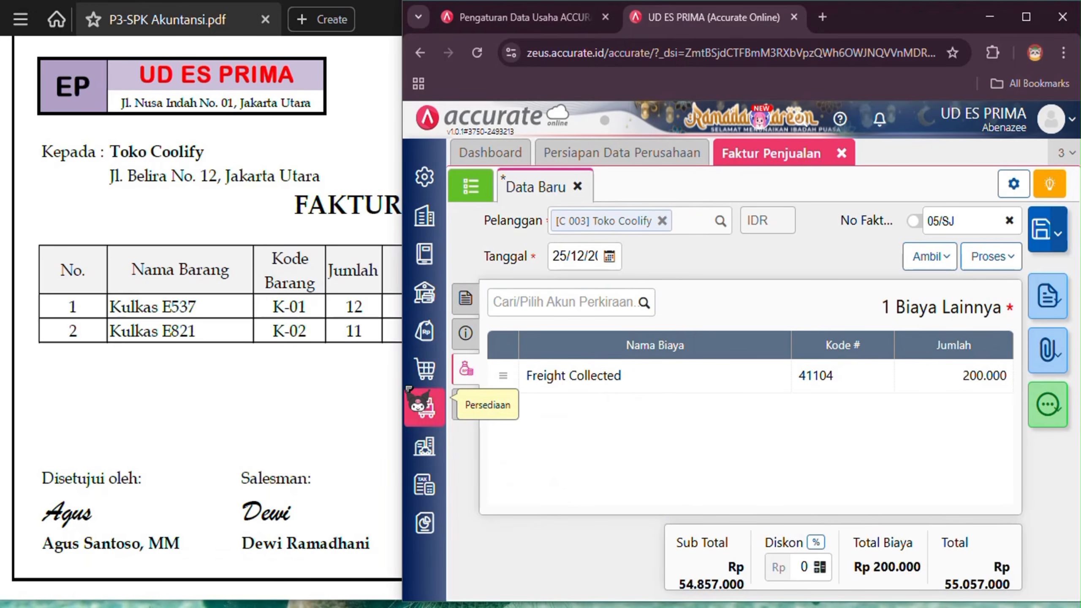
pyautogui.click(344, 344)
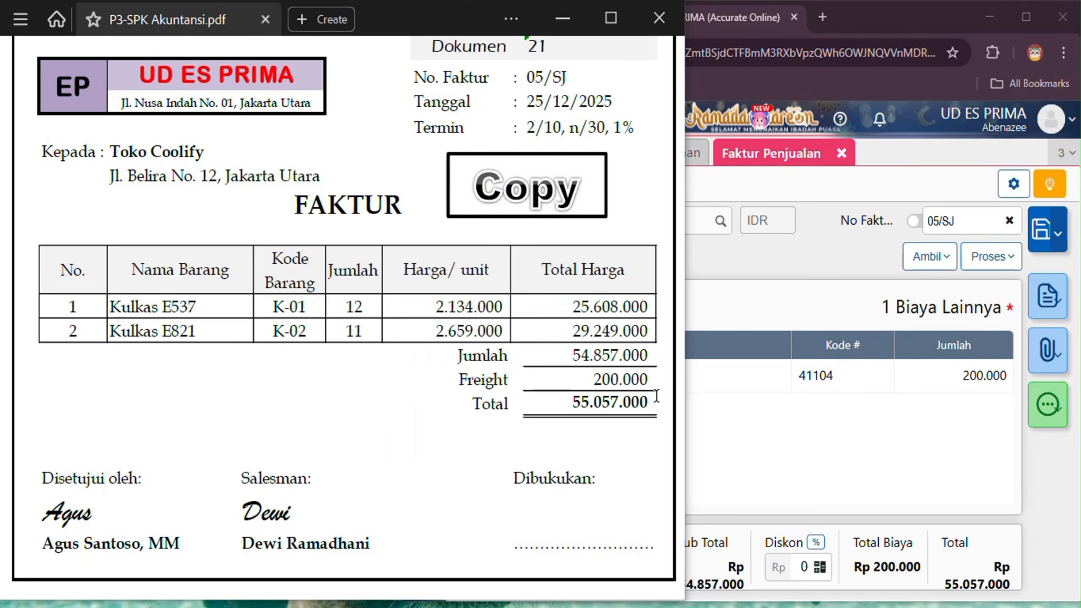
pyautogui.click(872, 453)
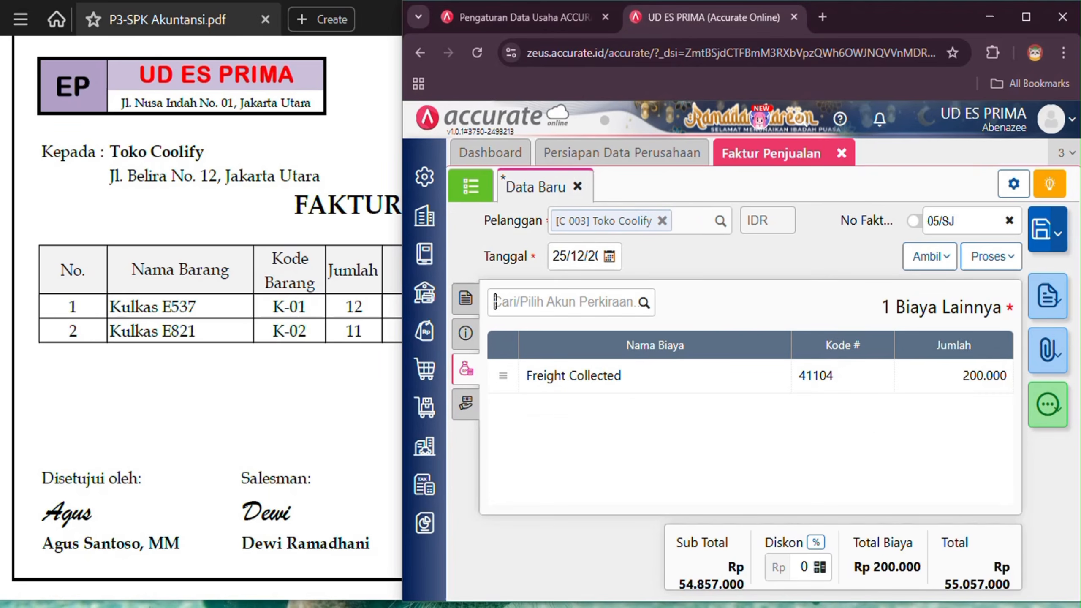
pyautogui.click(1042, 230)
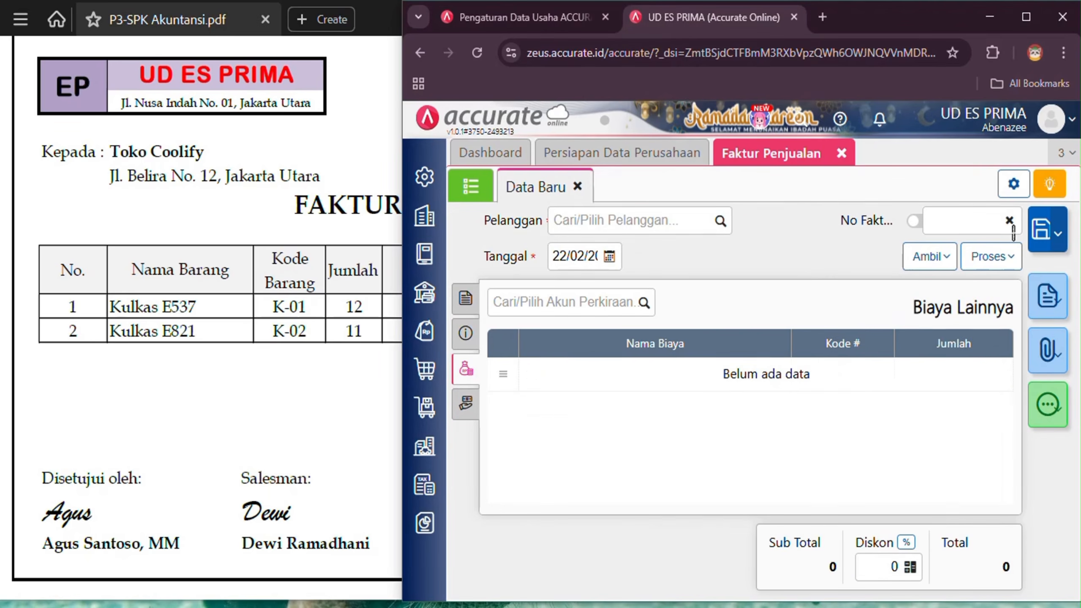
# Reopen invoice 05/SJ from the sales invoice list and examine its journal details against document 21, closing them when done.
pyautogui.click(481, 184)
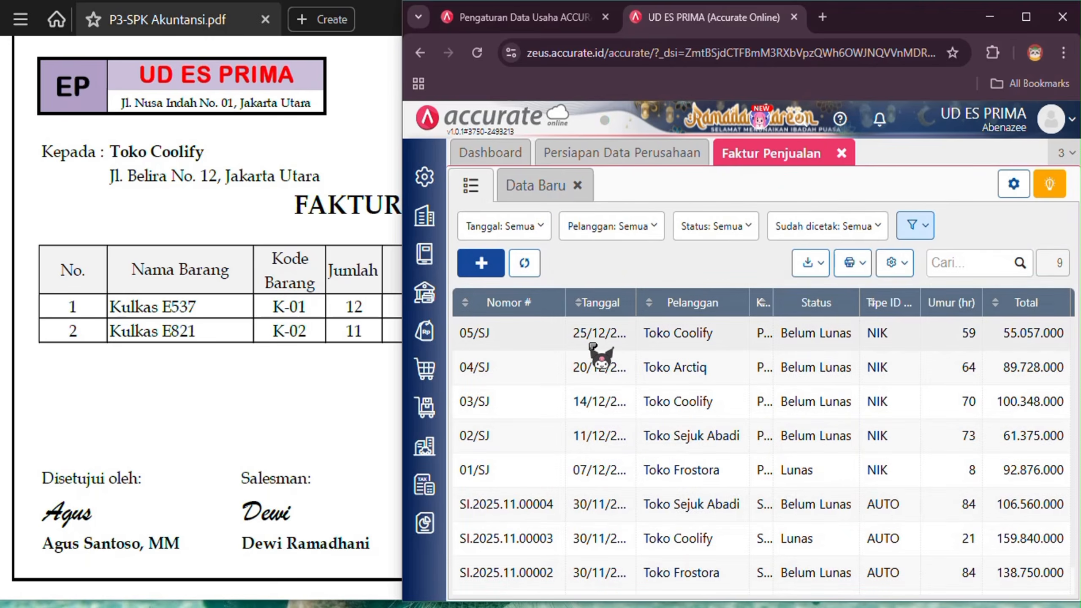
pyautogui.click(593, 337)
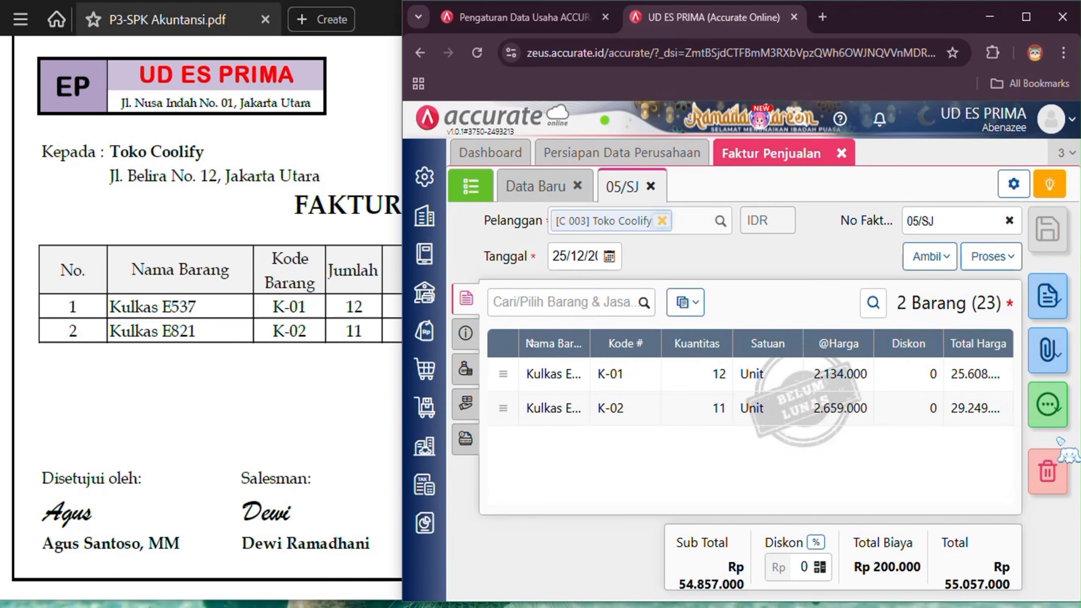
pyautogui.moveTo(1060, 419)
pyautogui.click(979, 577)
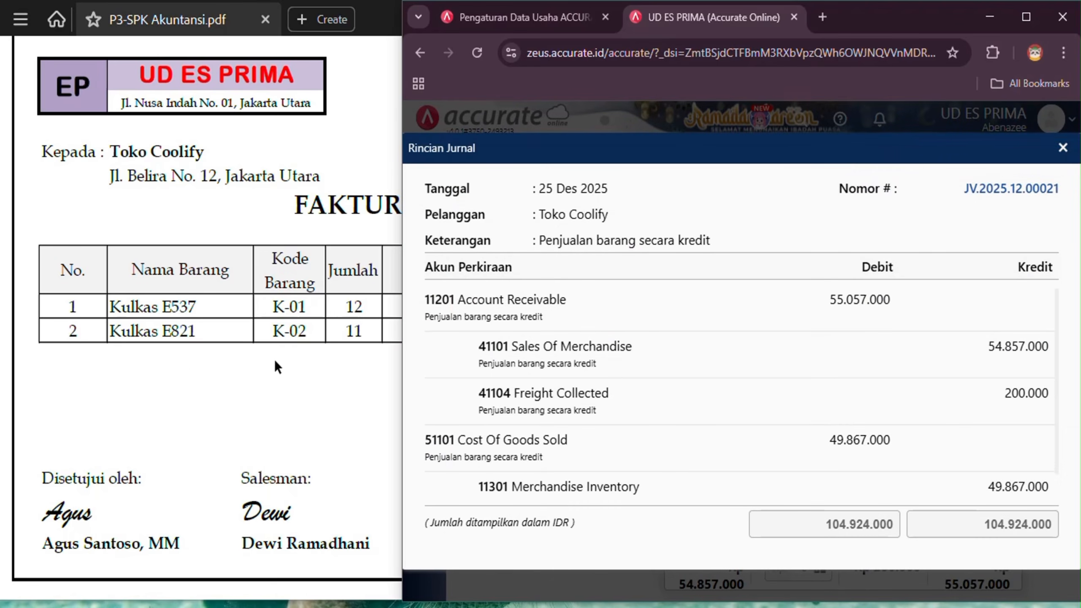
pyautogui.click(256, 364)
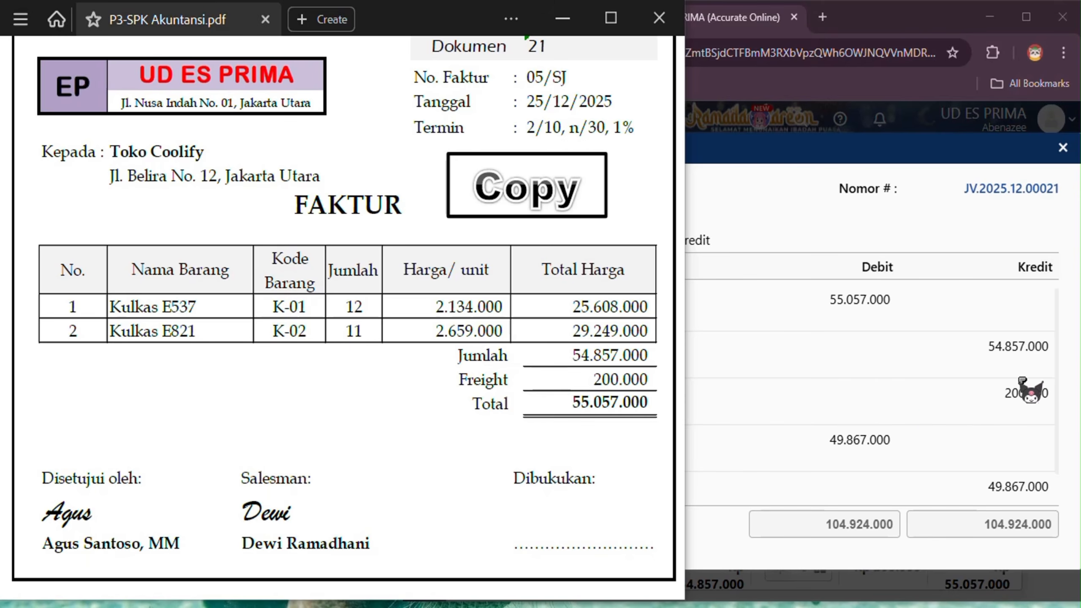
pyautogui.click(1018, 361)
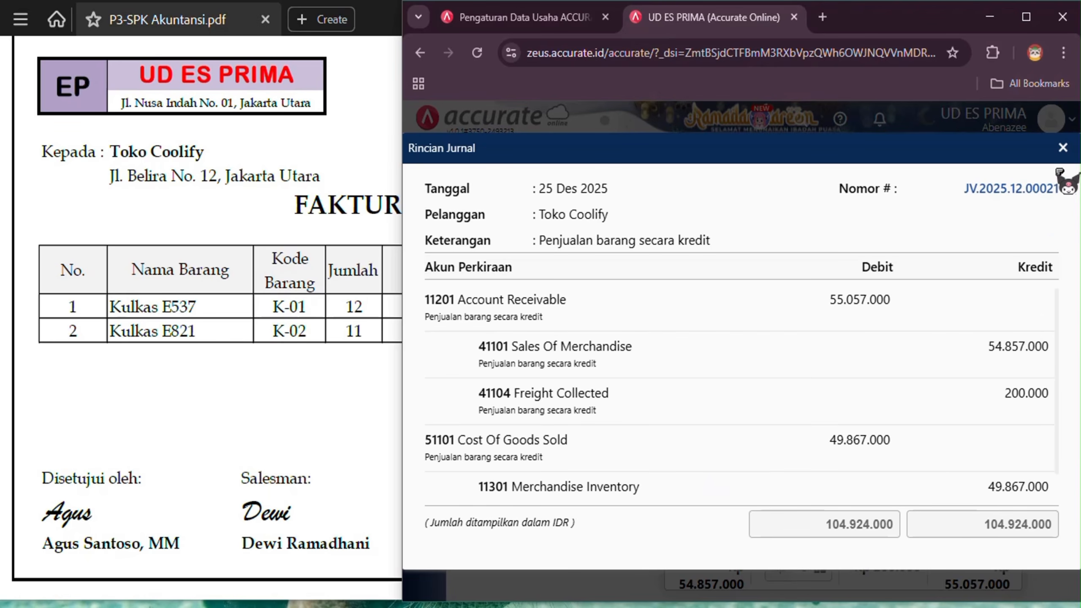
pyautogui.click(1063, 148)
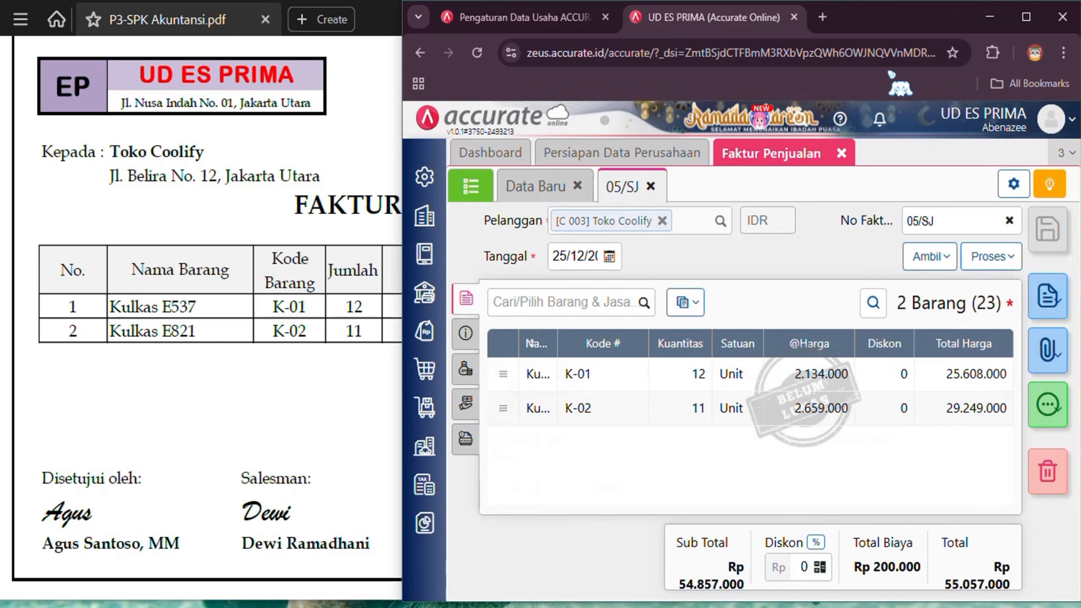
# Close Faktur Penjualan and switch to P3-SPK Akuntansi.pdf to read document 22, the Nota Kontan.
pyautogui.click(841, 153)
pyautogui.click(357, 347)
pyautogui.scroll(-10, 357, 347)
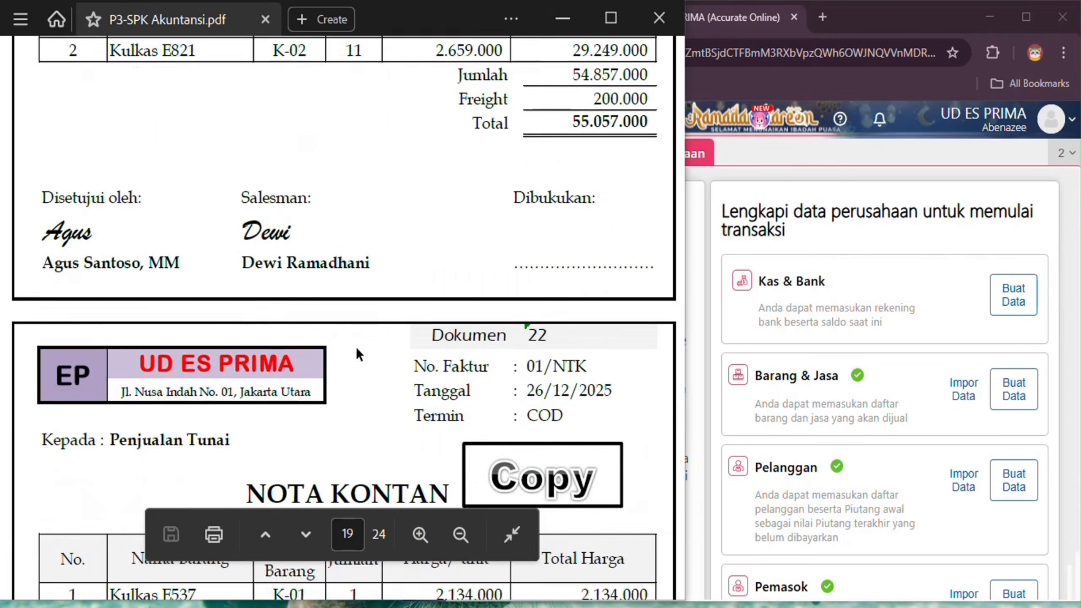
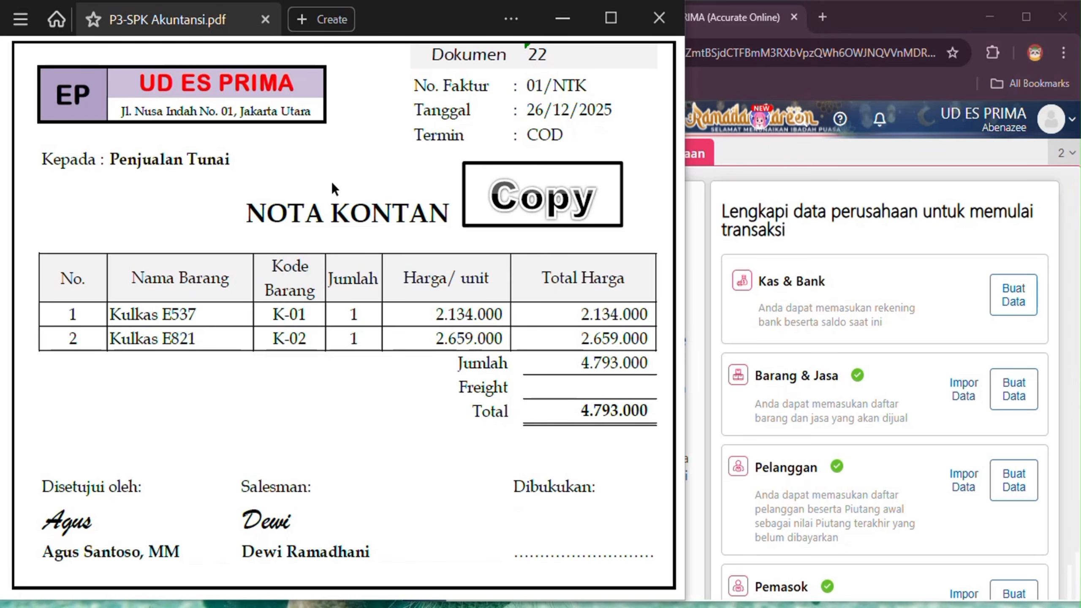
# Switch to Accurate Online, start a new Faktur Penjualan and look through its customer list for a cash customer.
pyautogui.click(803, 150)
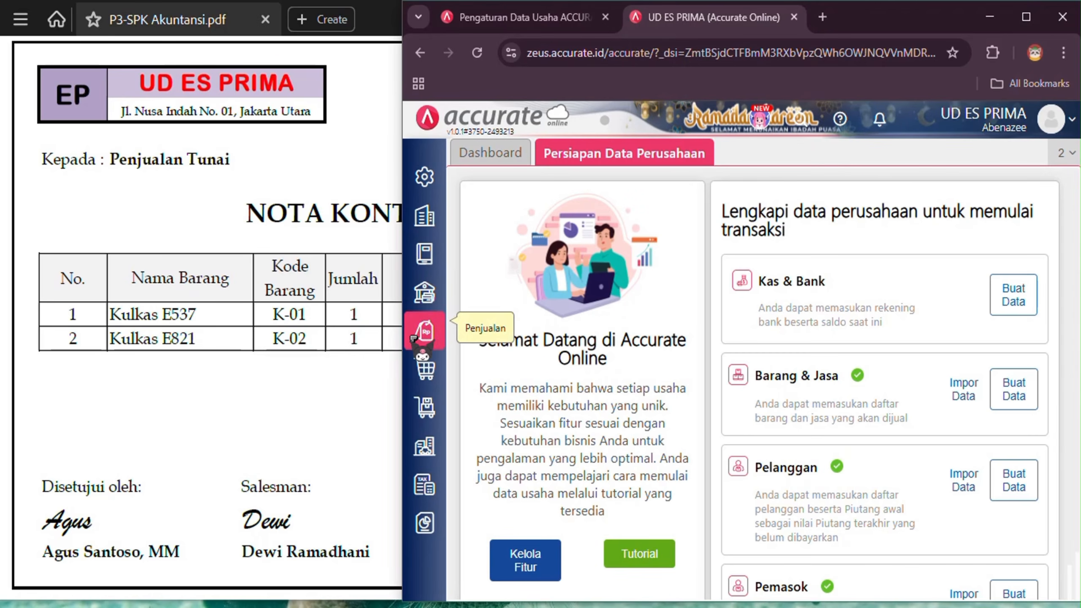
pyautogui.moveTo(426, 332)
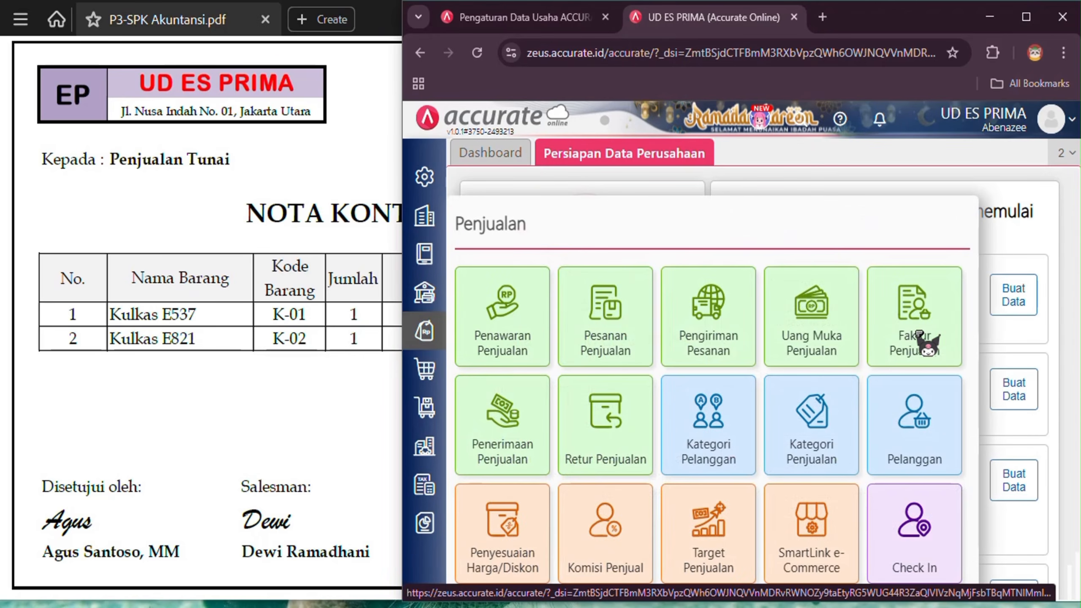
pyautogui.click(941, 309)
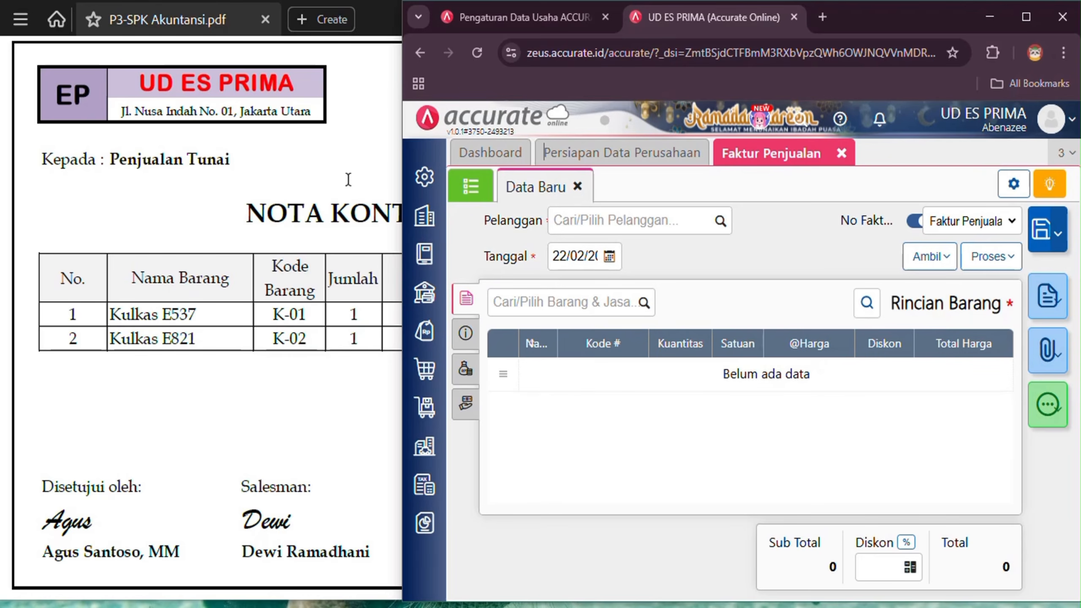
pyautogui.click(719, 222)
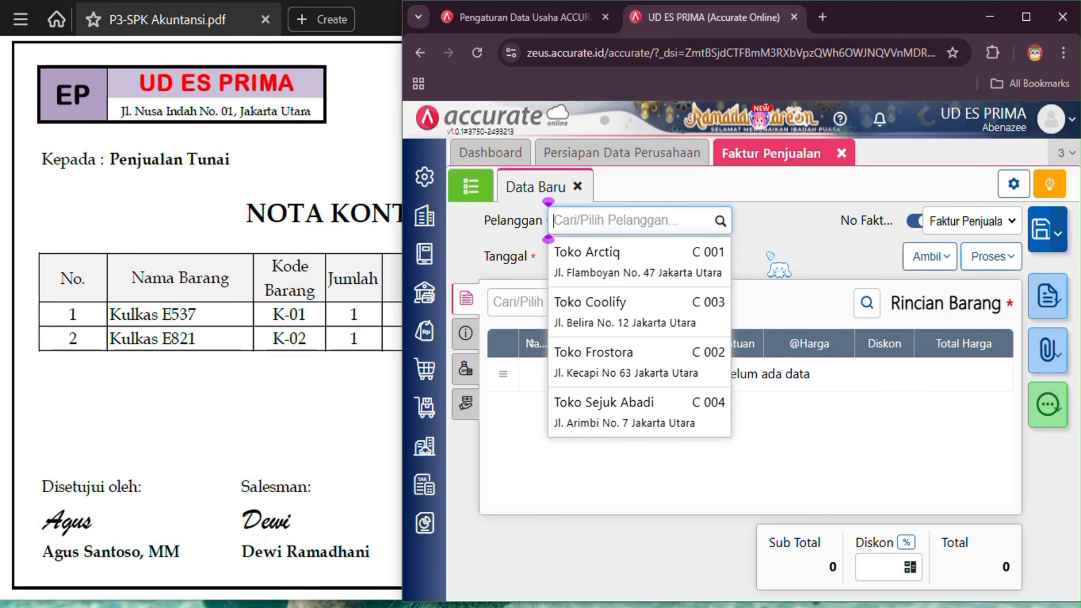
pyautogui.press('Tab')
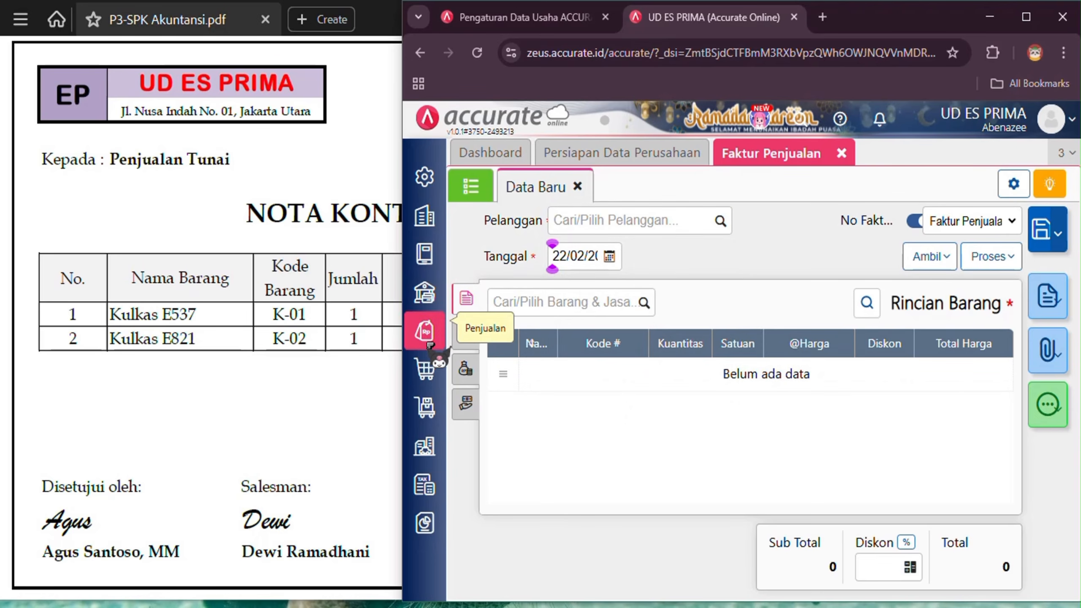
# Create and save a new customer named Pelanggan tunai, then close the Pelanggan form.
pyautogui.click(421, 329)
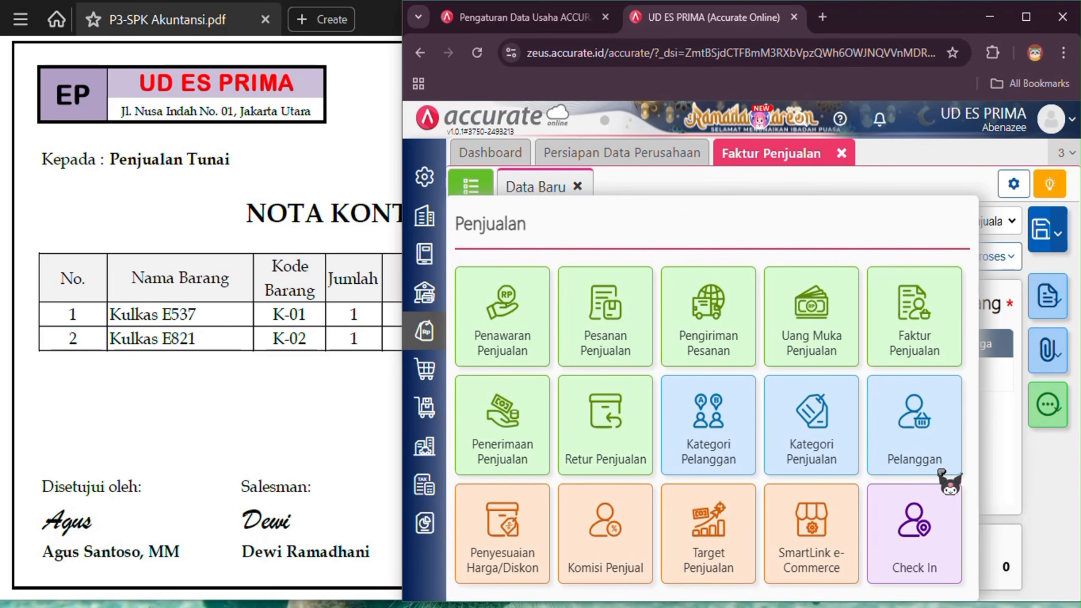
pyautogui.click(940, 433)
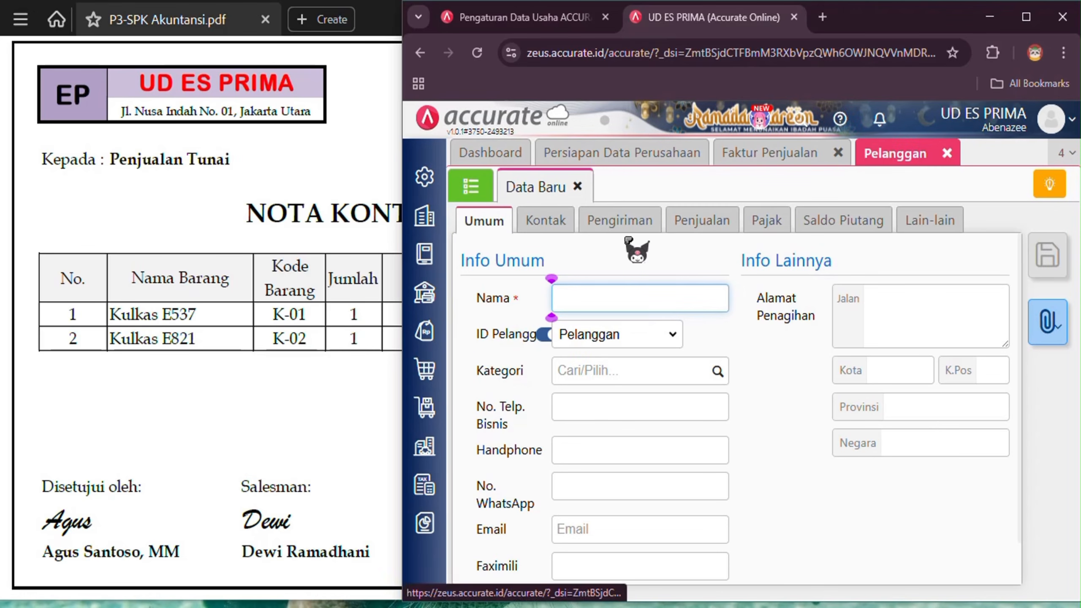
pyautogui.write('Pelan')
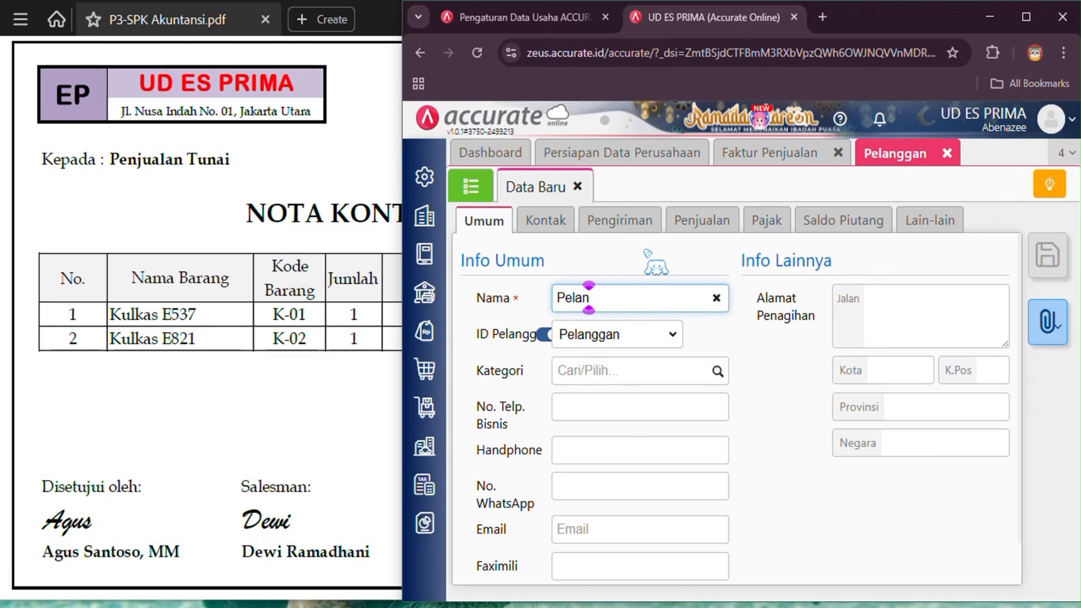
pyautogui.write('ggan tunai')
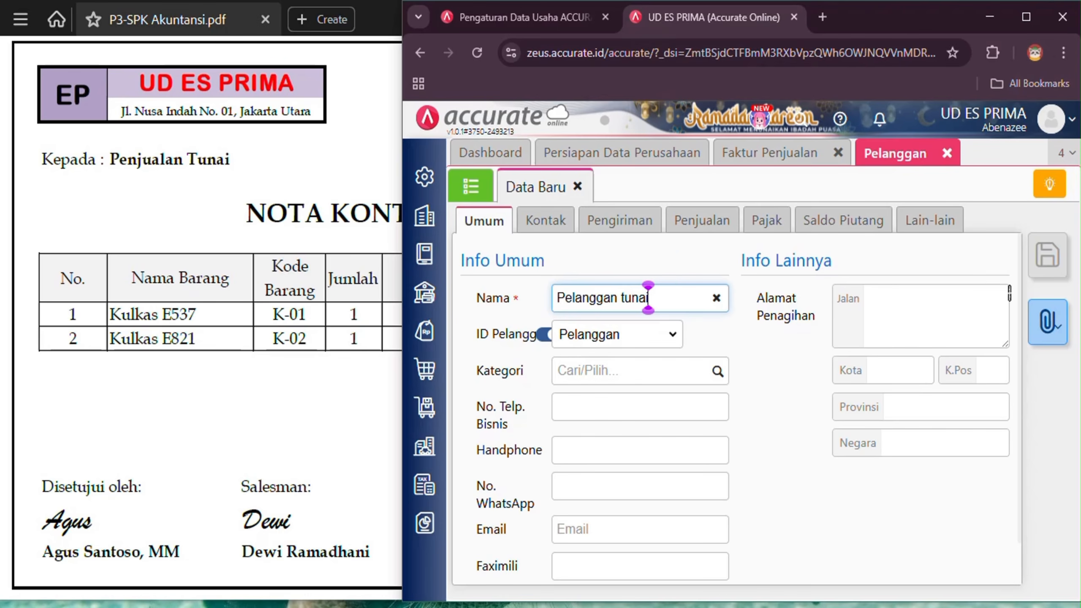
pyautogui.click(1048, 257)
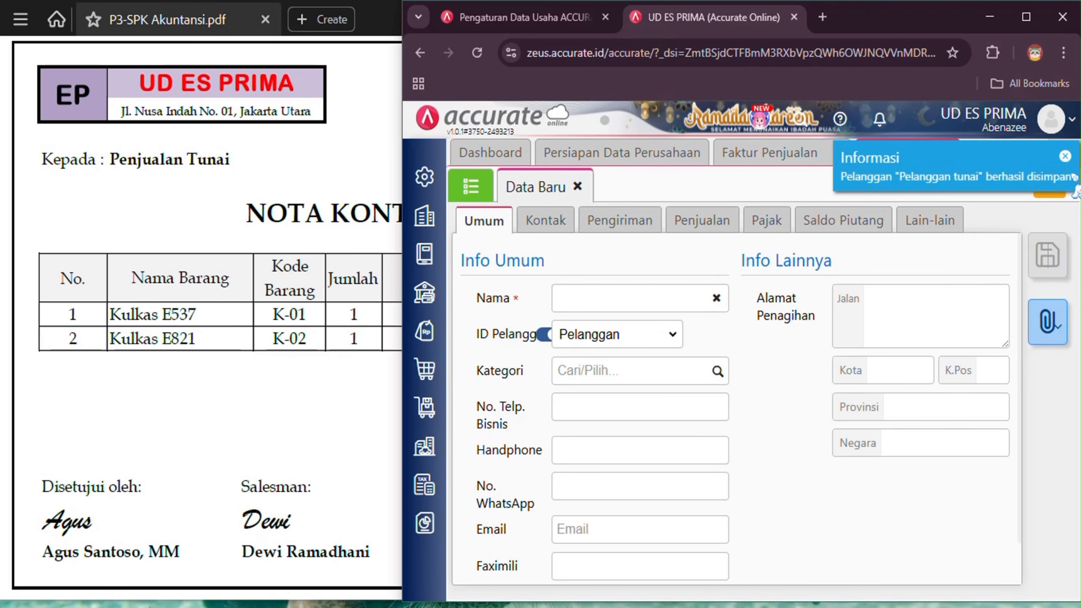
pyautogui.click(1066, 156)
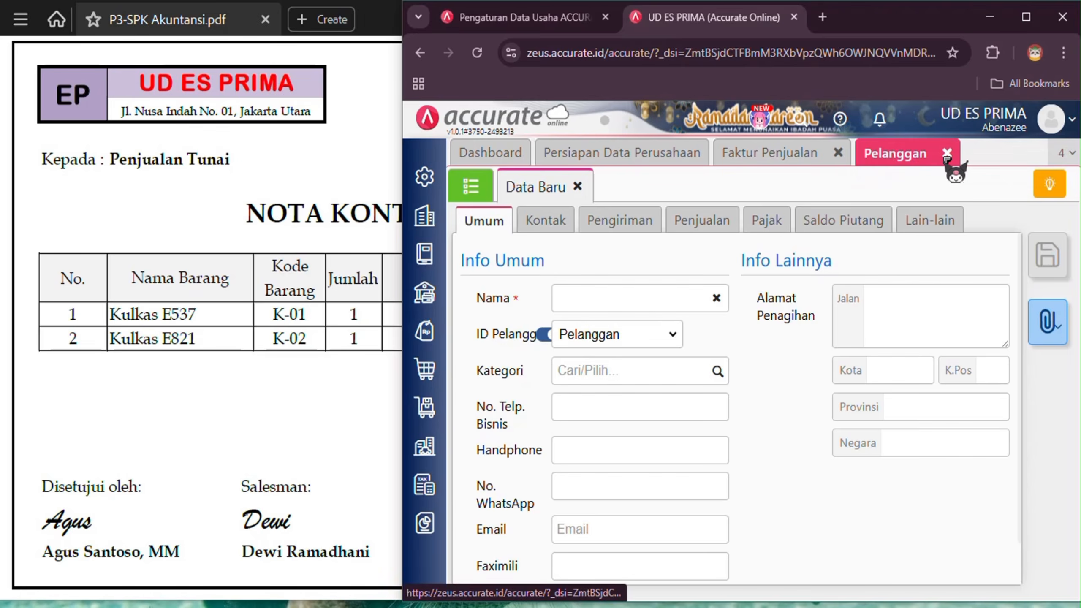
pyautogui.click(949, 153)
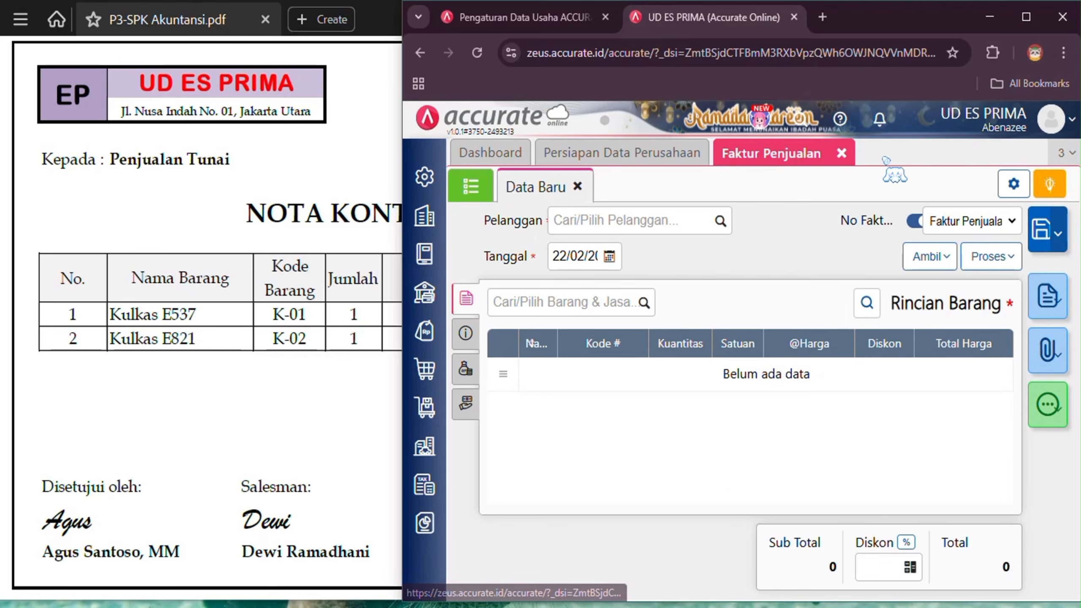
# Choose Pelanggan tunai as the invoice's customer and set the invoice date to 26/12/2025, as on document 22.
pyautogui.click(721, 221)
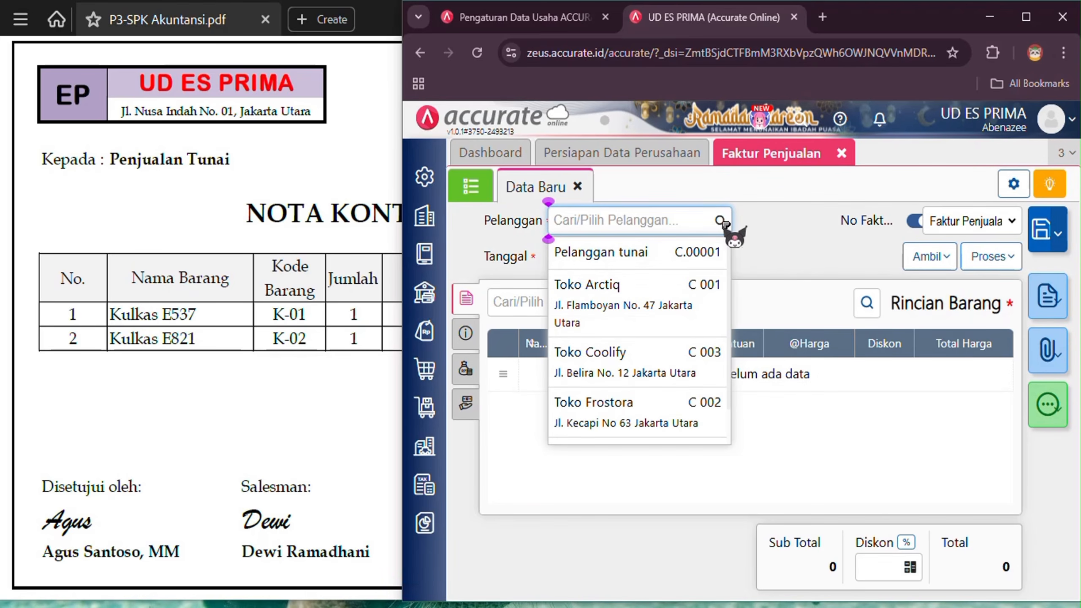
pyautogui.click(654, 262)
pyautogui.click(550, 256)
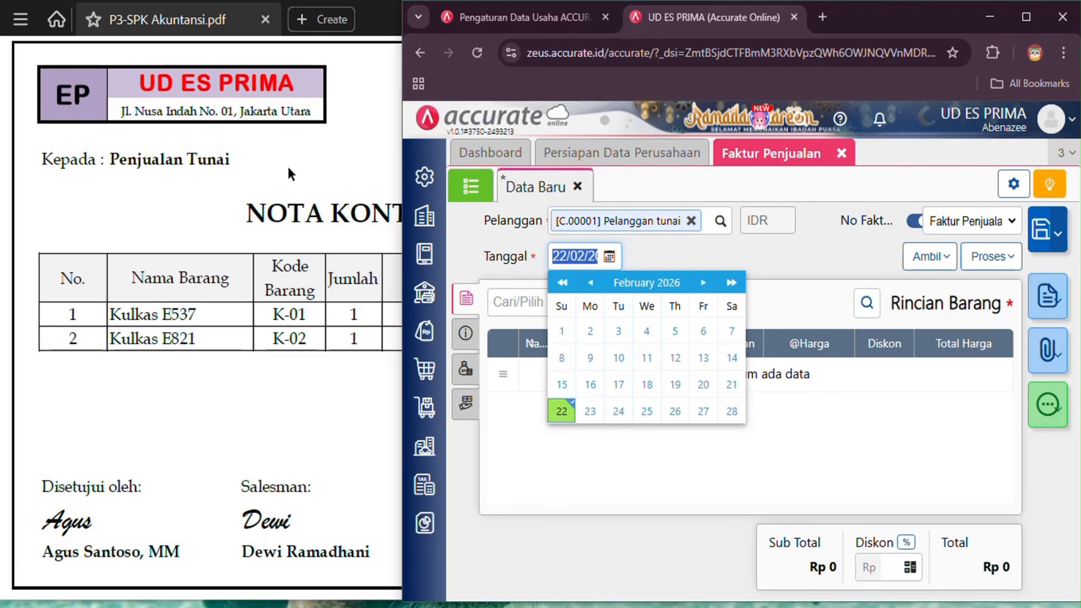
pyautogui.click(288, 168)
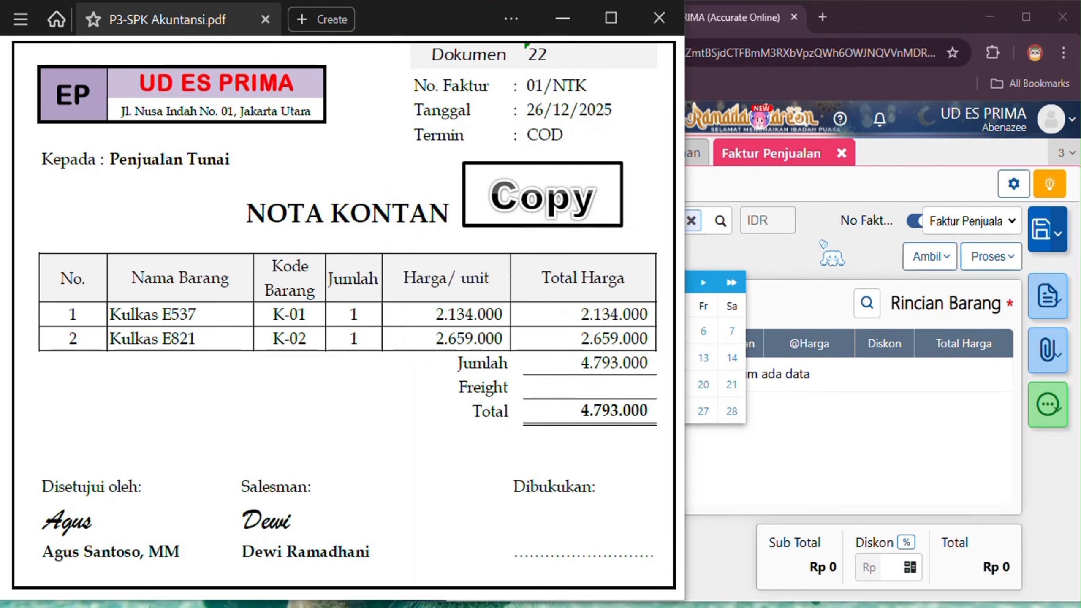
pyautogui.click(791, 264)
pyautogui.click(553, 256)
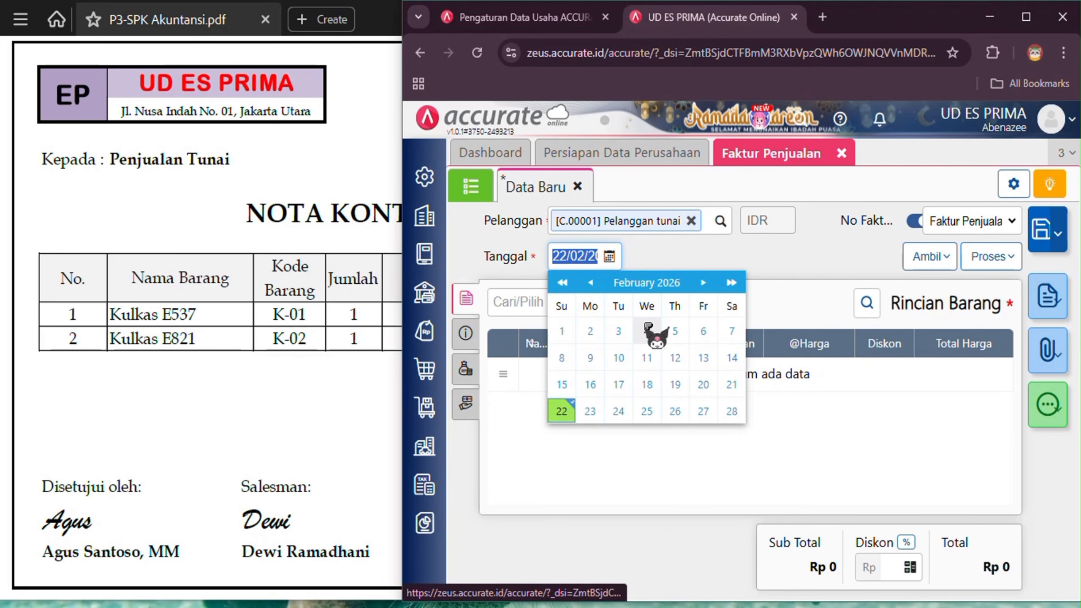
pyautogui.write('26/12')
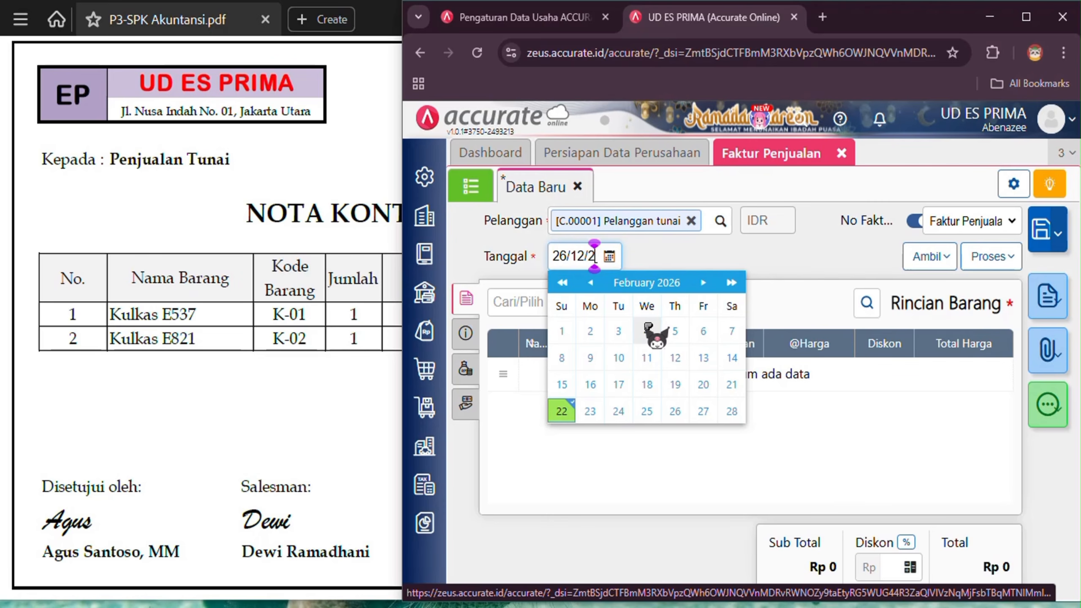
pyautogui.click(577, 261)
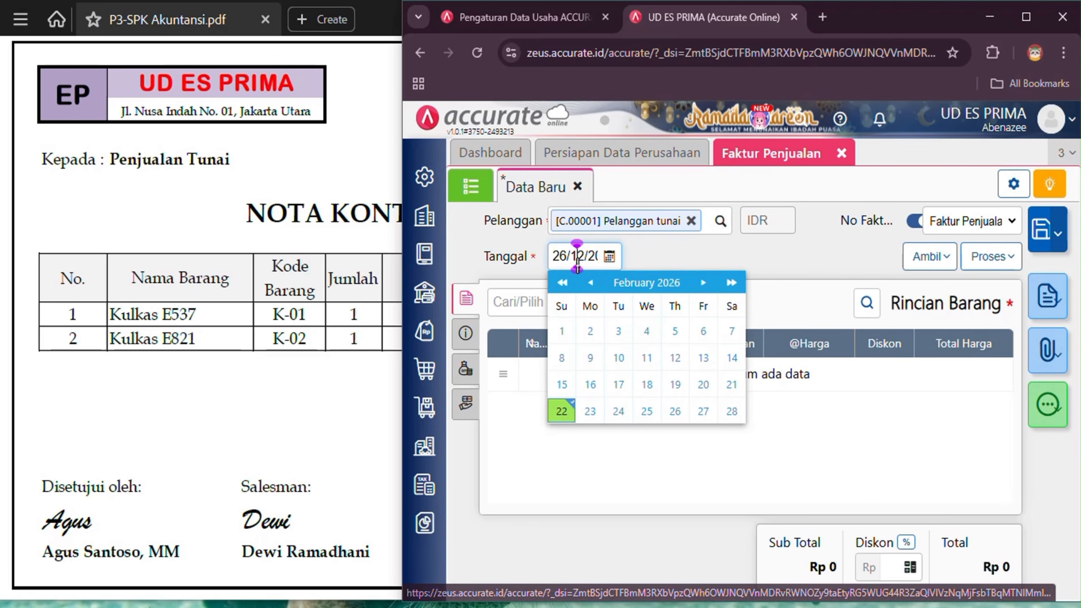
pyautogui.press('Right')
pyautogui.press('Right')
pyautogui.press('Right')
pyautogui.press('Right')
pyautogui.write('25')
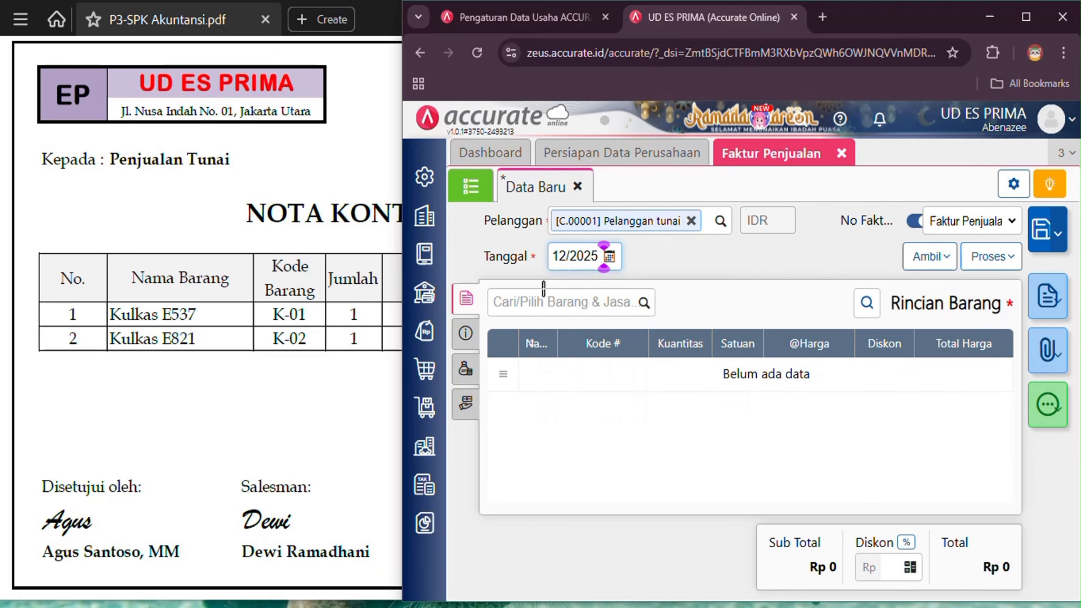
# Turn off automatic invoice numbering and enter invoice number 01/NTK from document 22.
pyautogui.click(331, 166)
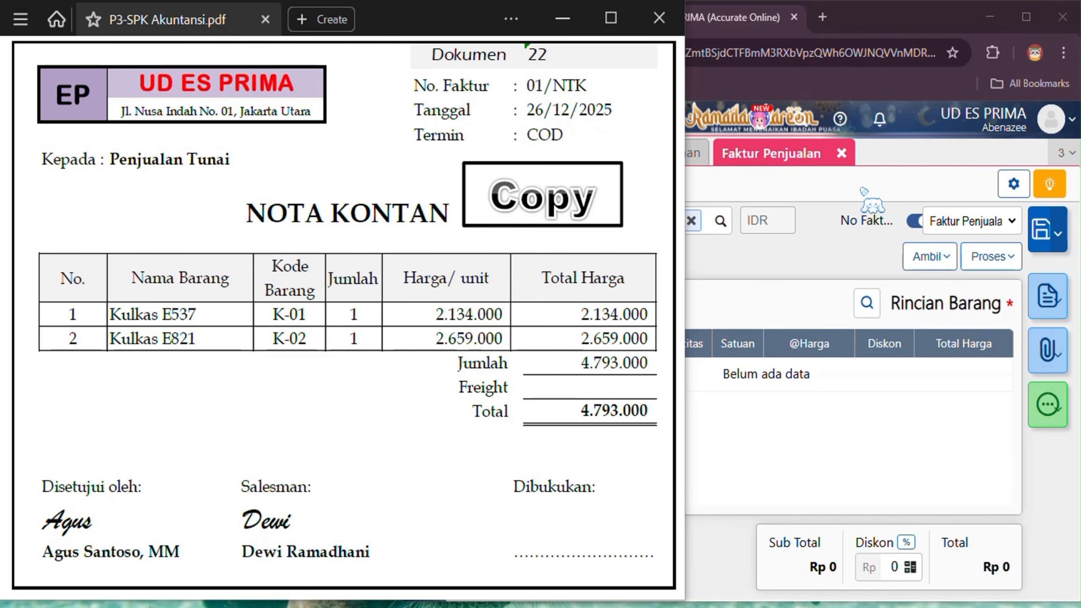
pyautogui.click(913, 220)
pyautogui.click(938, 220)
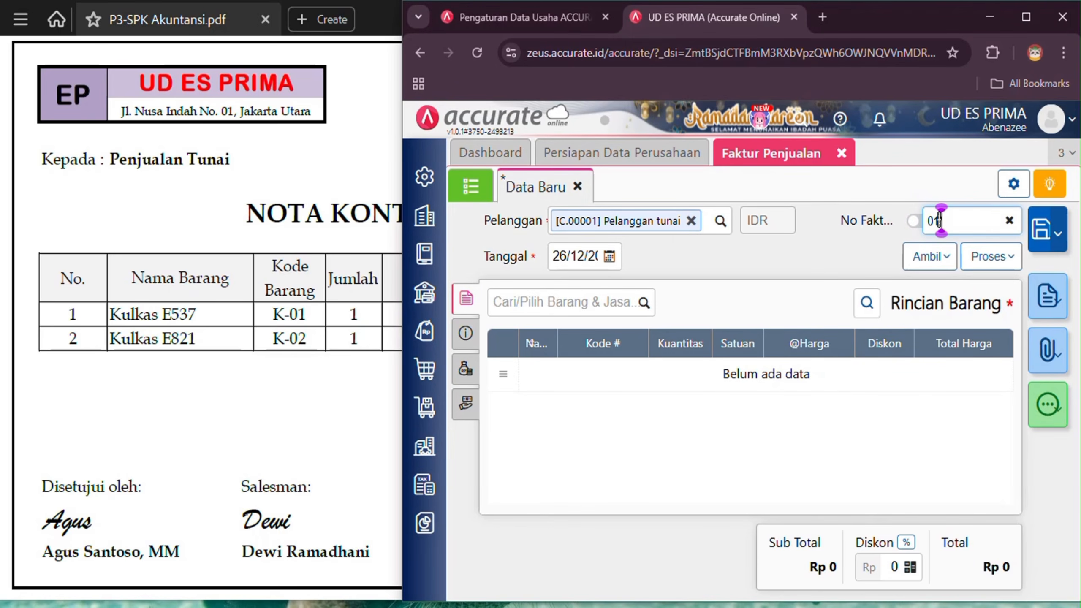
# Add one unit each of Kulkas E537 (K-01) and Kulkas E821 (K-02) to the invoice, checking them against document 22.
pyautogui.click(644, 301)
pyautogui.click(634, 343)
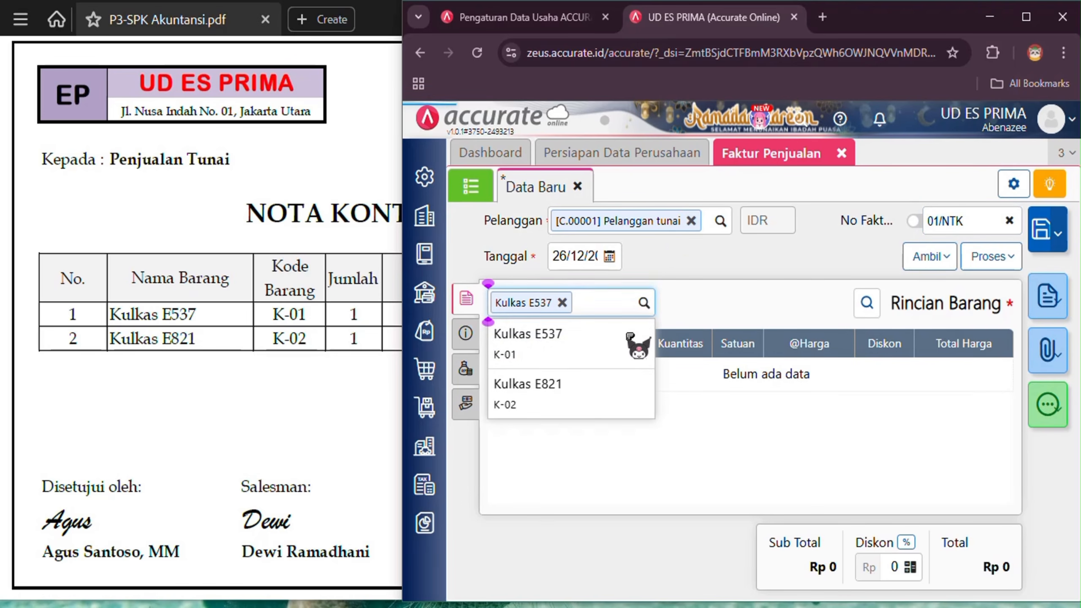
pyautogui.click(357, 385)
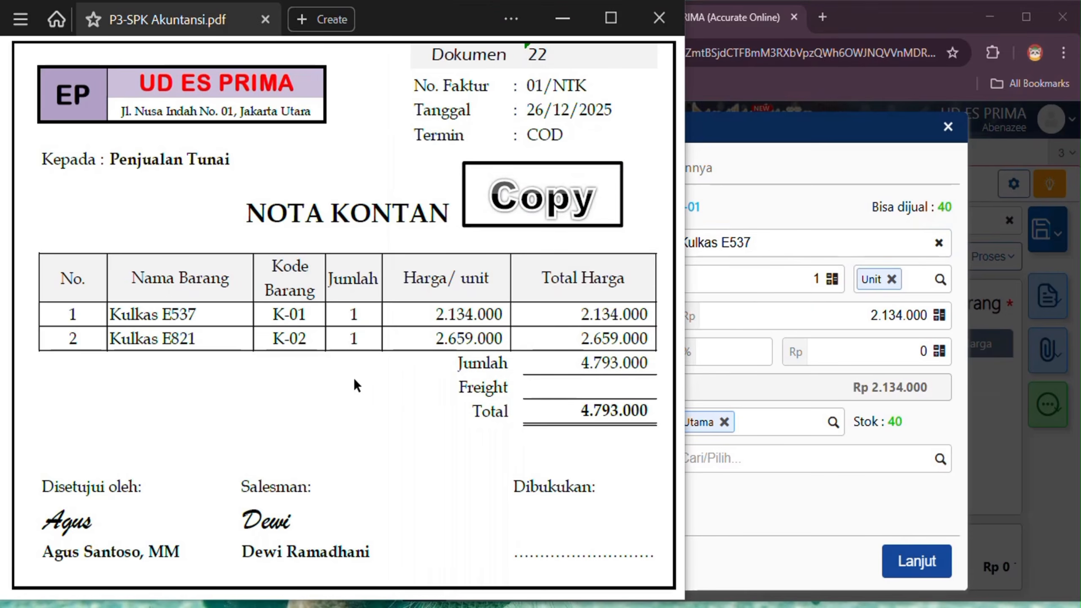
pyautogui.click(943, 564)
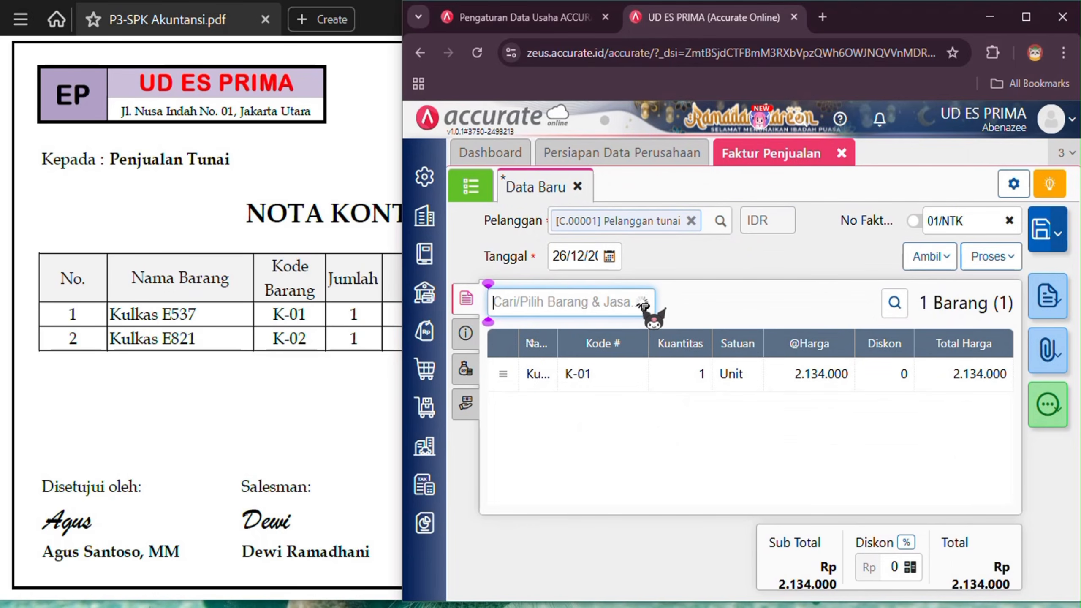
pyautogui.click(626, 402)
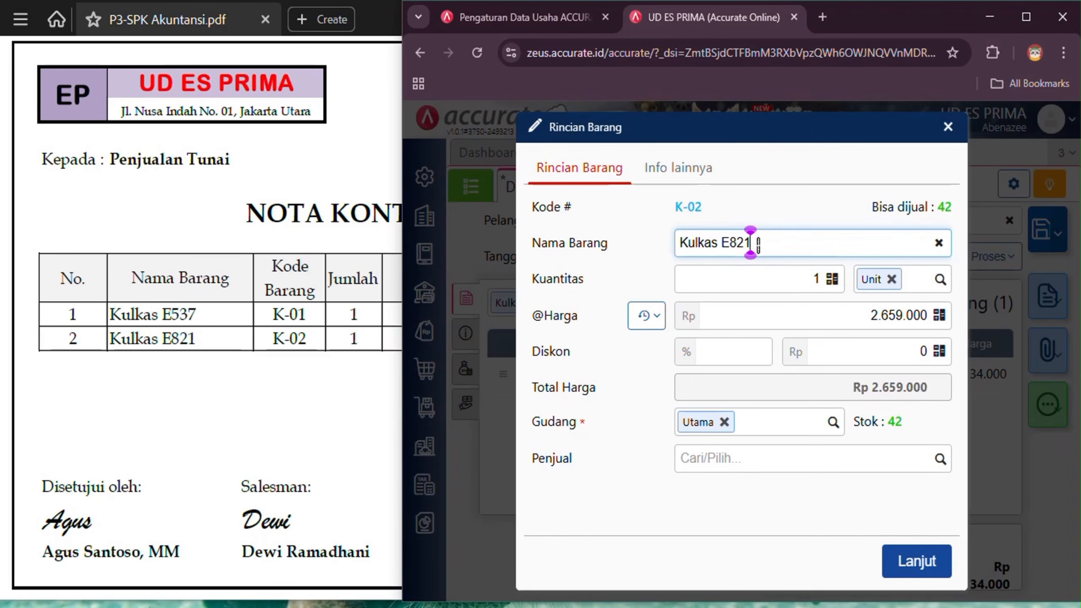
pyautogui.click(946, 563)
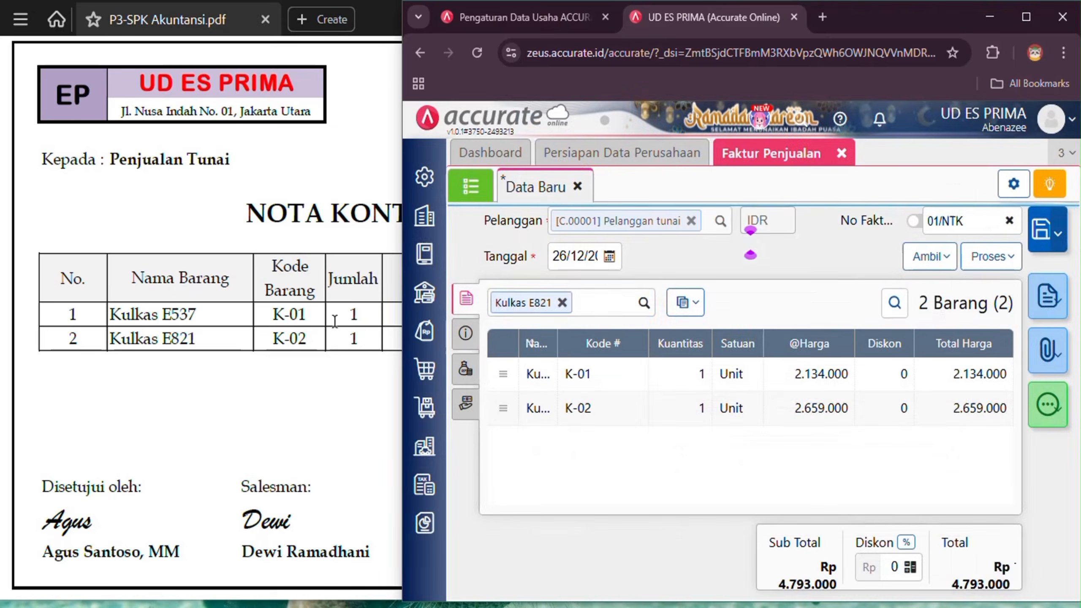
pyautogui.click(326, 390)
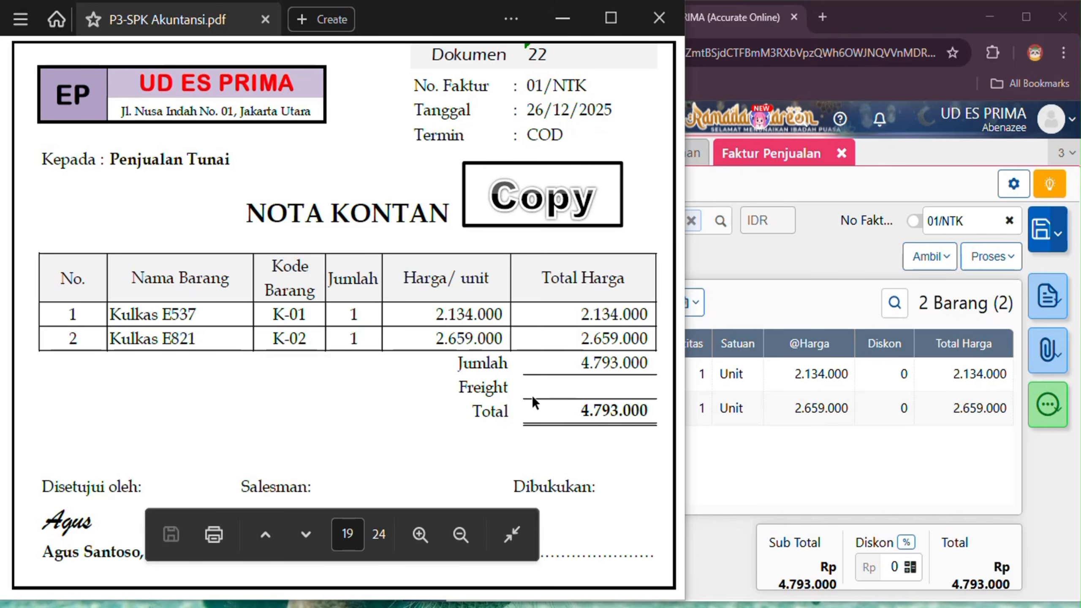
pyautogui.click(923, 462)
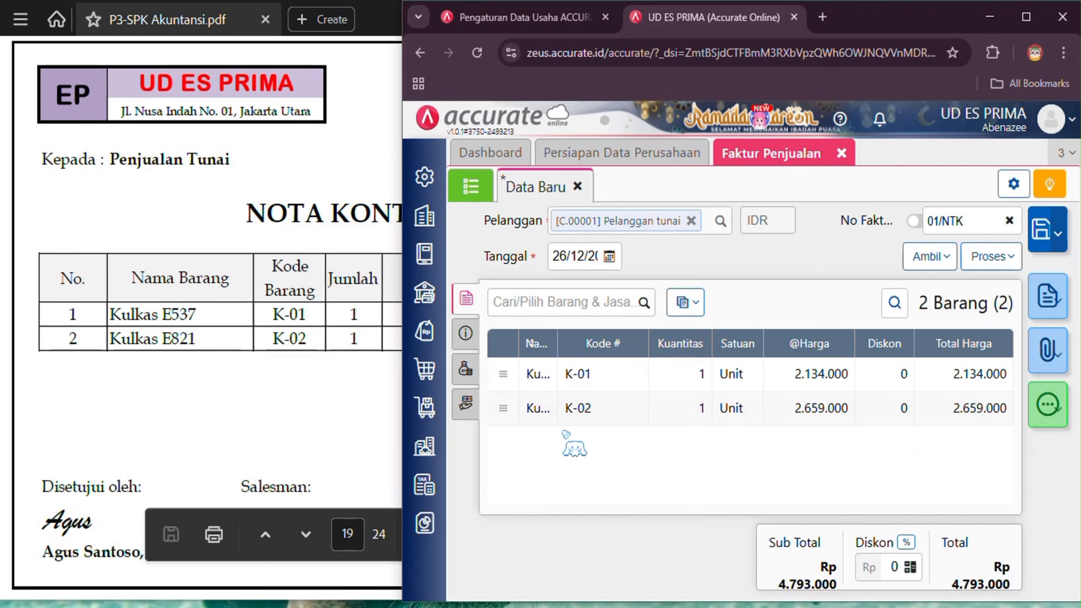
# Check the payment terms in the invoice's additional information and enter the description "Penjualan barang secara tunai".
pyautogui.click(465, 332)
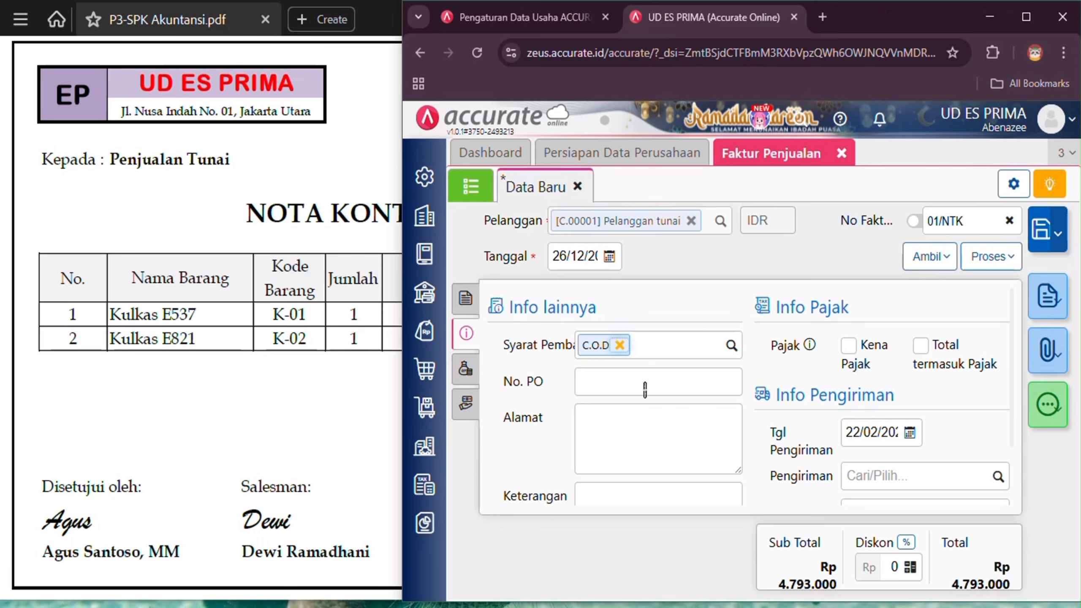
pyautogui.scroll(-2, 642, 385)
pyautogui.scroll(2, 645, 390)
pyautogui.scroll(-2, 645, 390)
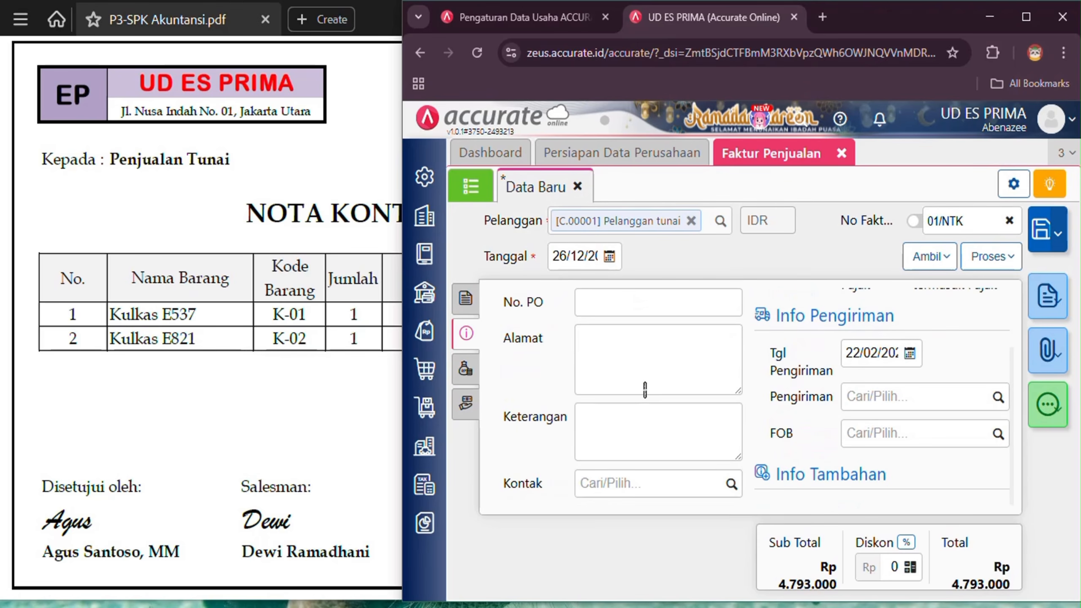
pyautogui.click(628, 424)
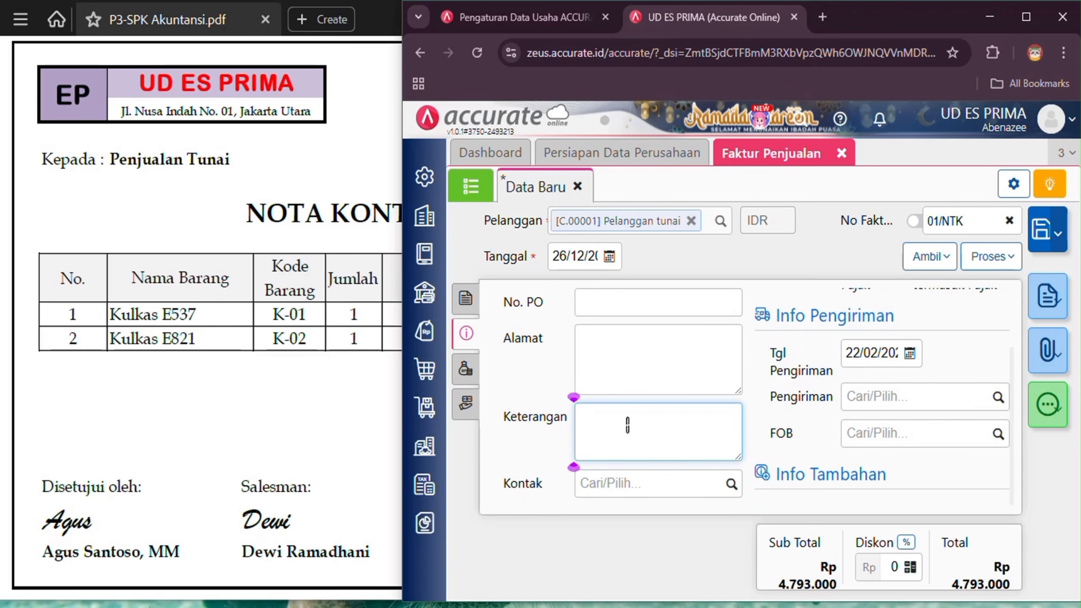
pyautogui.write('Penjualan barang')
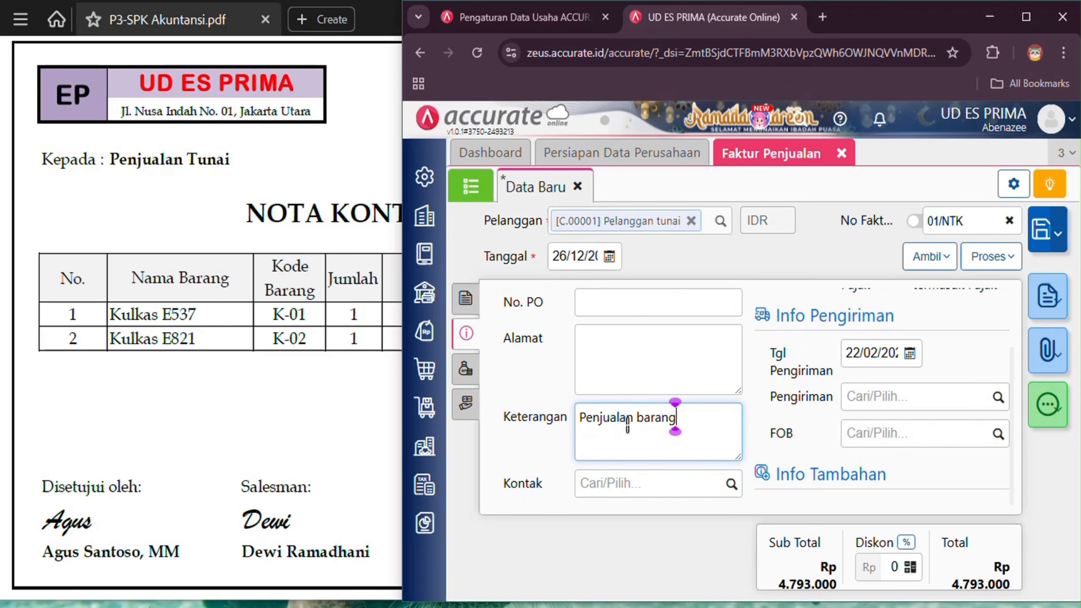
pyautogui.write(' secara tu')
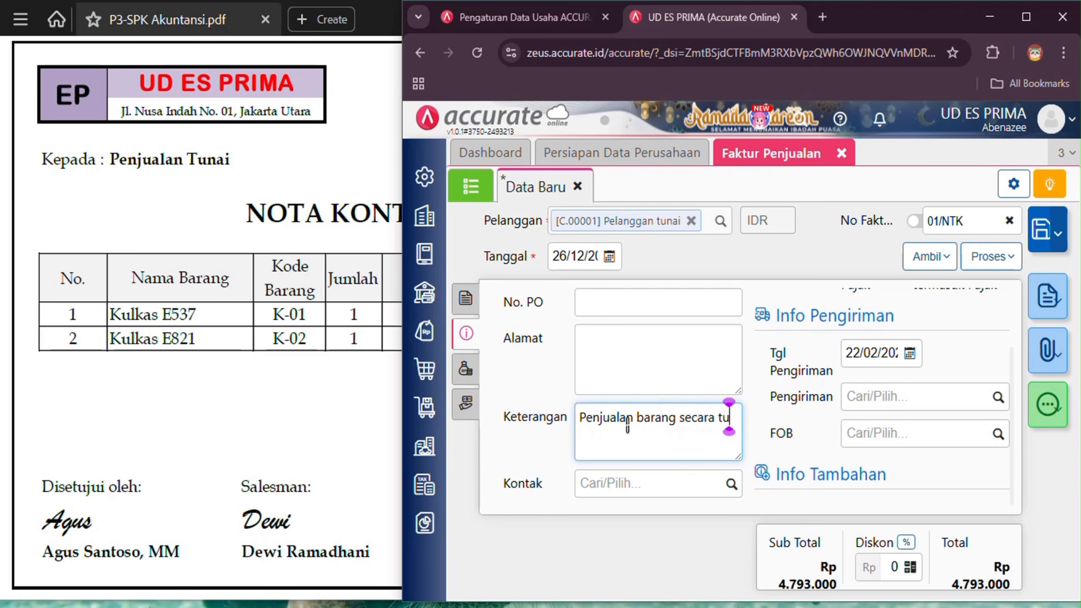
pyautogui.write('nai')
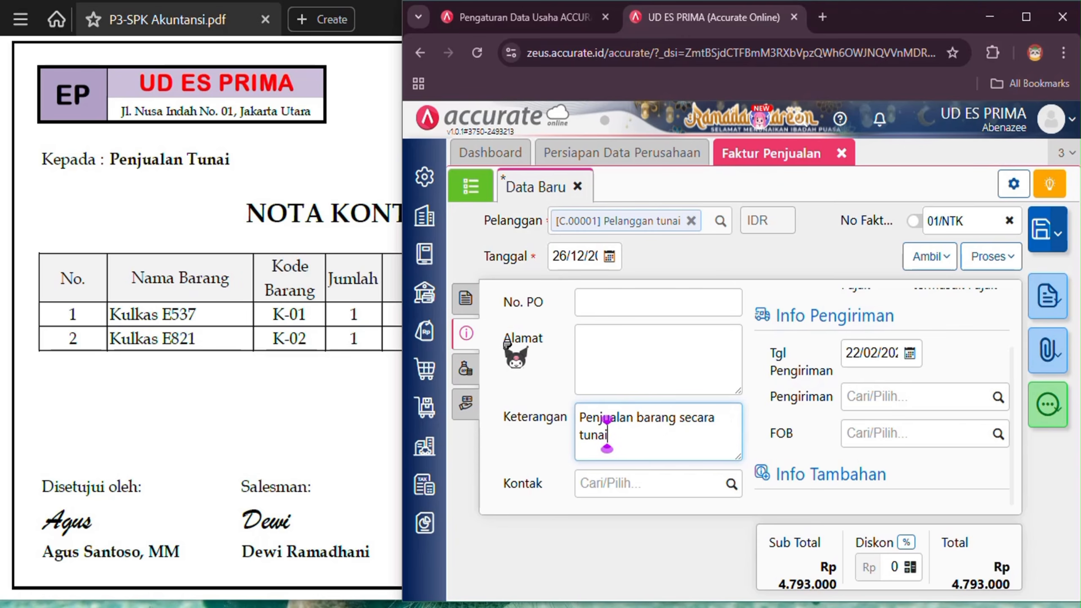
# Check the invoice's other costs, then save the invoice and process it into a payment (Pembayaran).
pyautogui.click(466, 369)
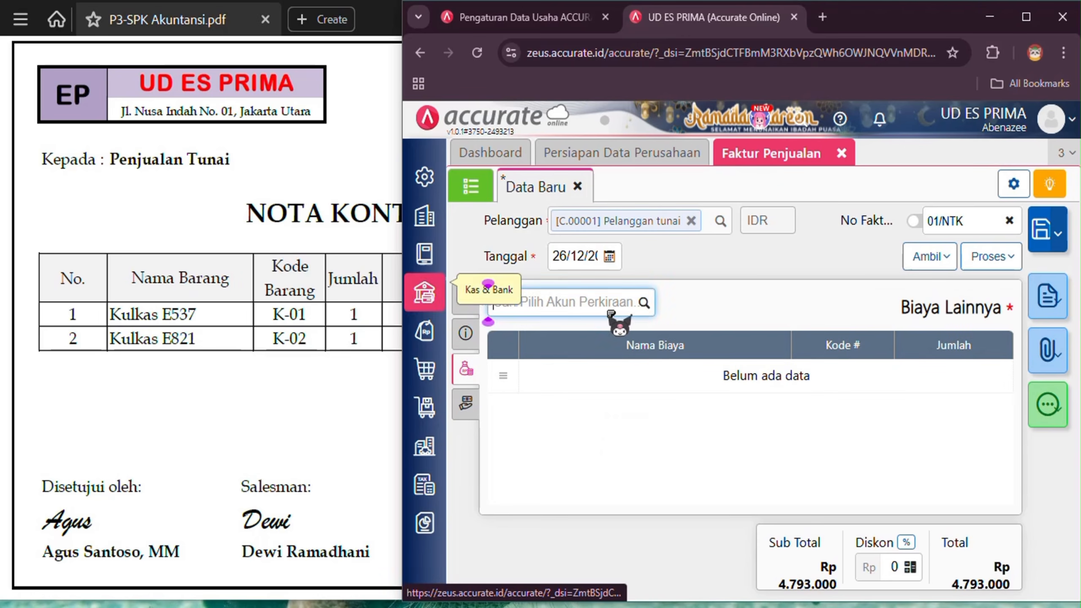
pyautogui.click(772, 256)
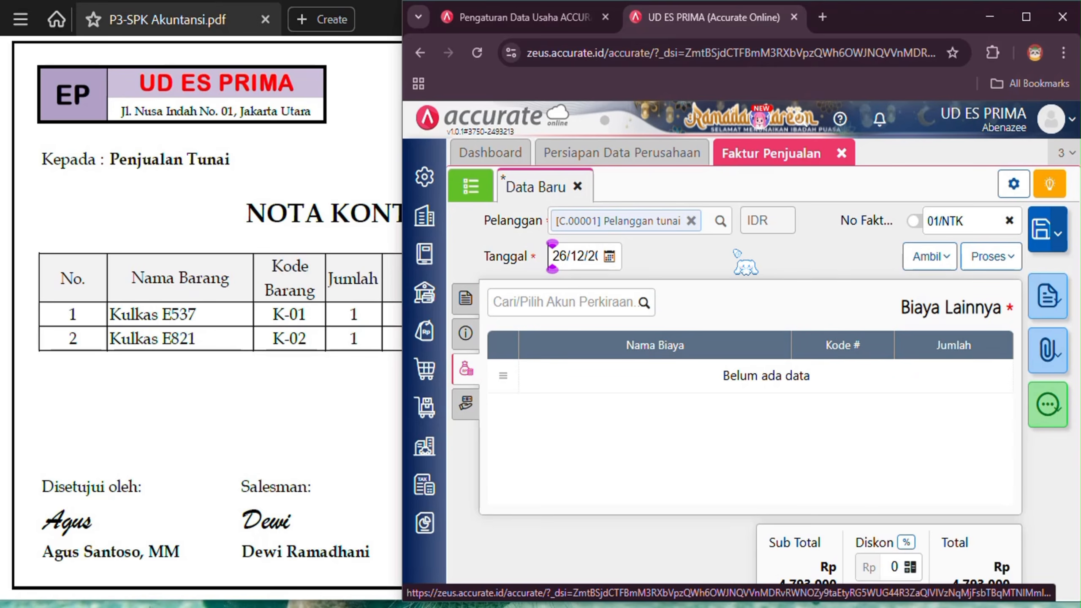
pyautogui.click(1015, 264)
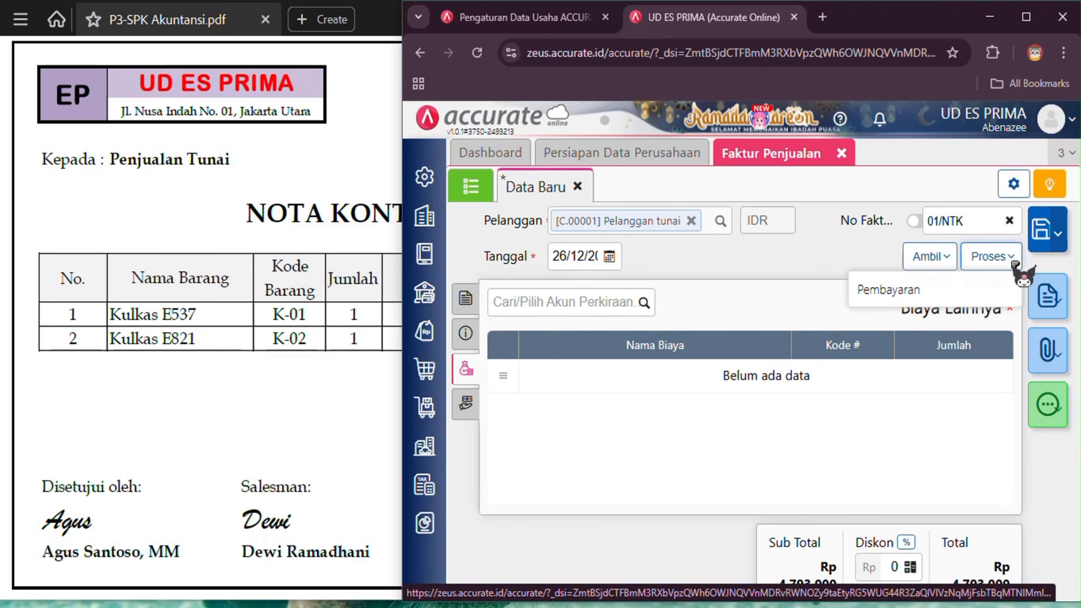
pyautogui.click(953, 290)
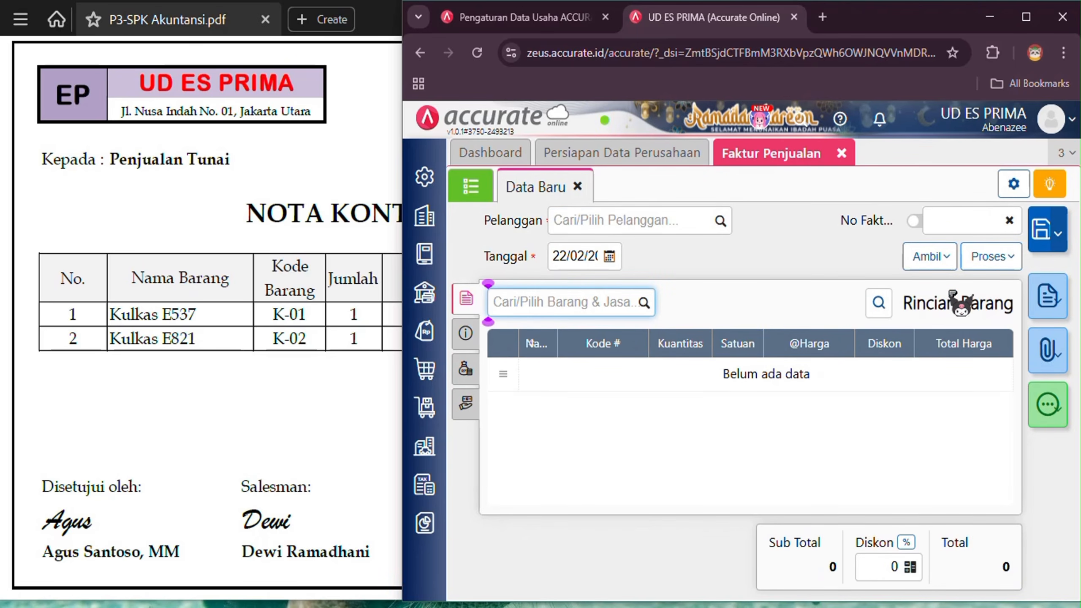
pyautogui.click(720, 220)
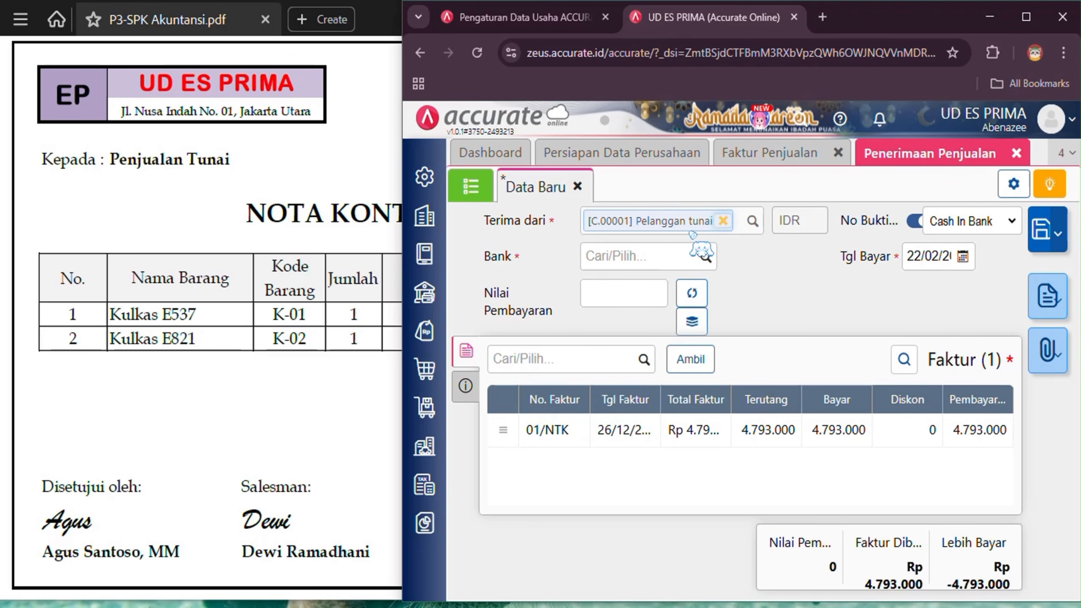
# Choose Cash In Bank as the sales receipt's bank and set the payment amount to 4.793.000, as on document 22.
pyautogui.click(690, 257)
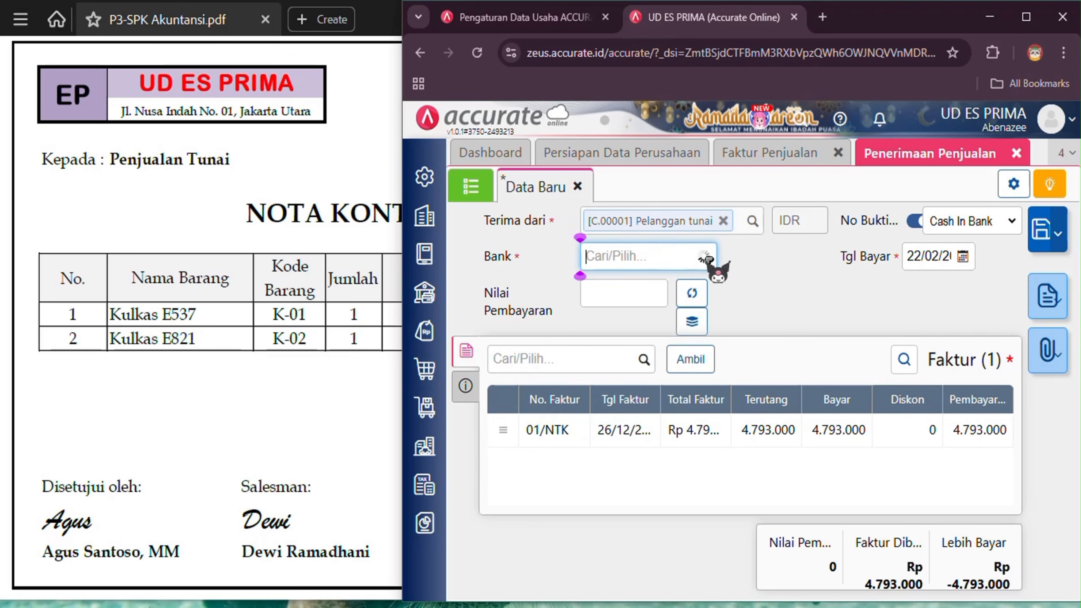
pyautogui.click(683, 294)
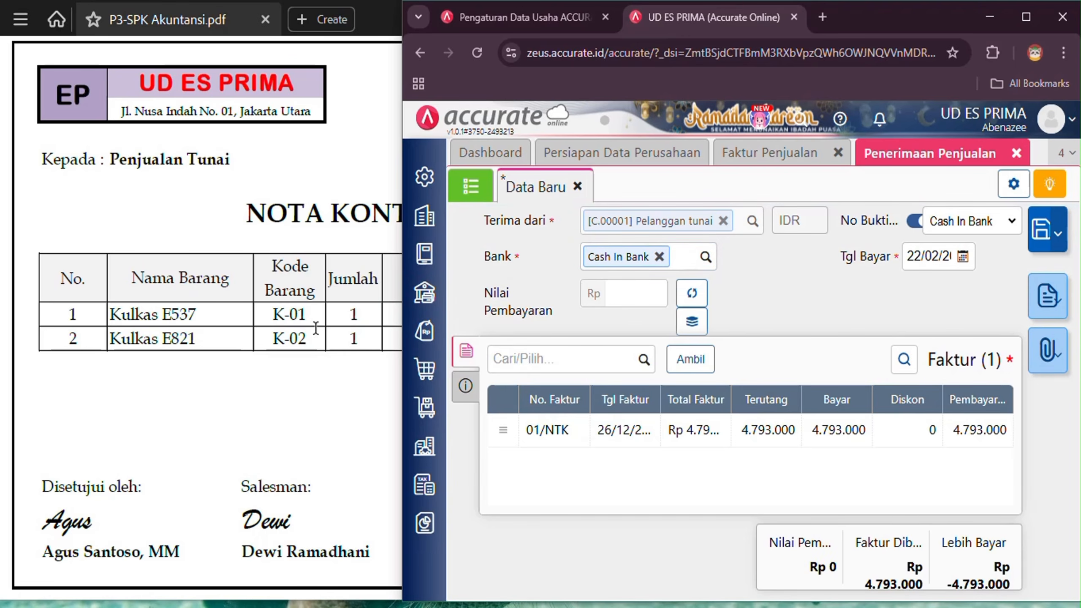
pyautogui.click(326, 422)
pyautogui.click(818, 299)
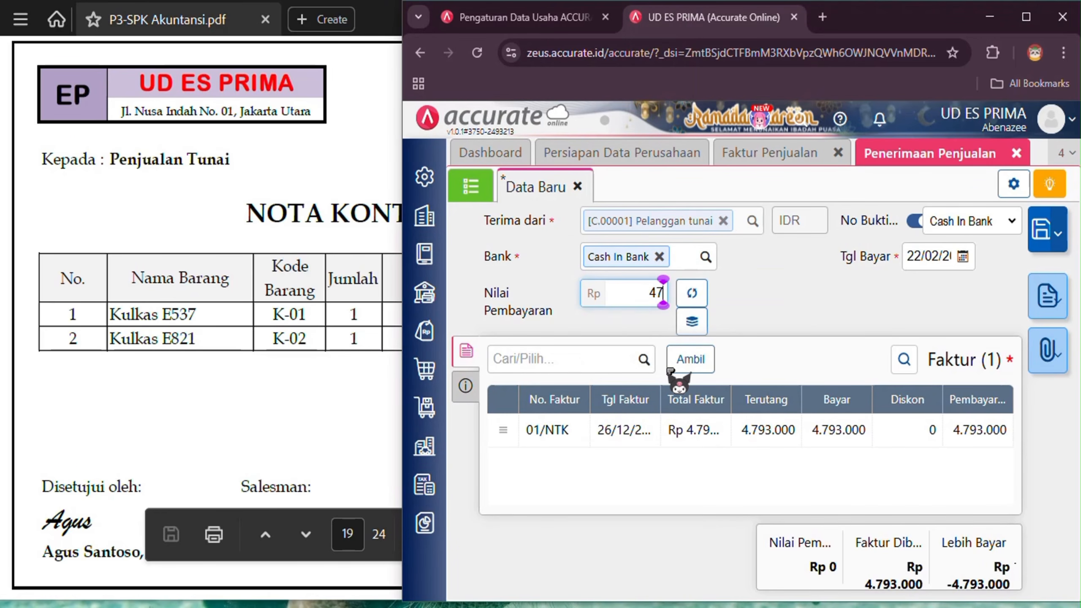
pyautogui.write('47939')
pyautogui.press('BackSpace')
pyautogui.write('000')
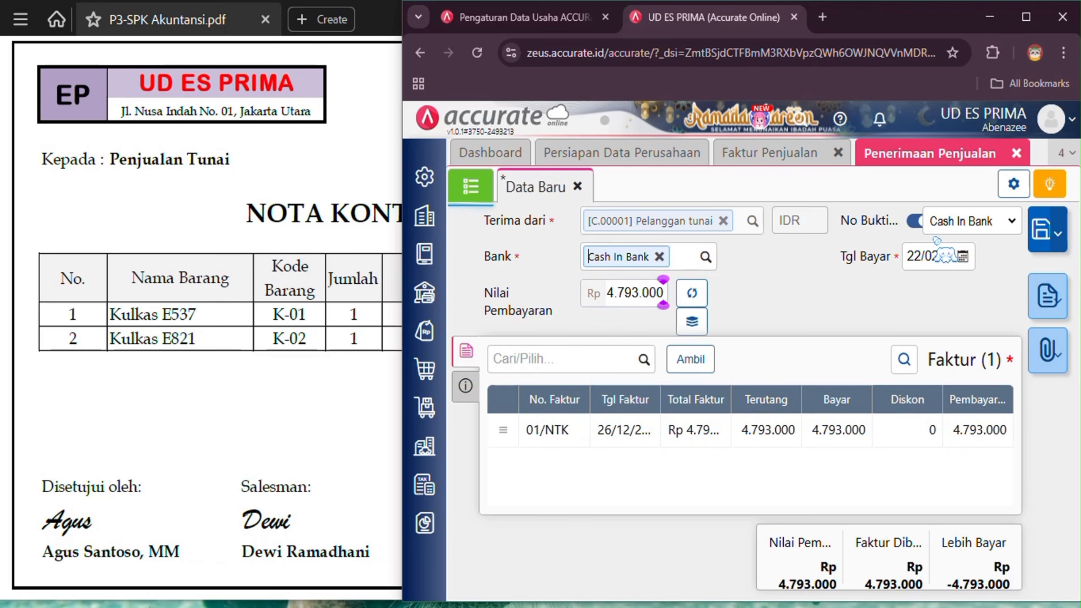
# Turn off the receipt's automatic numbering, enter number 01/NTK and set the payment date to 26/12/2025, as on document 22.
pyautogui.click(914, 220)
pyautogui.click(322, 161)
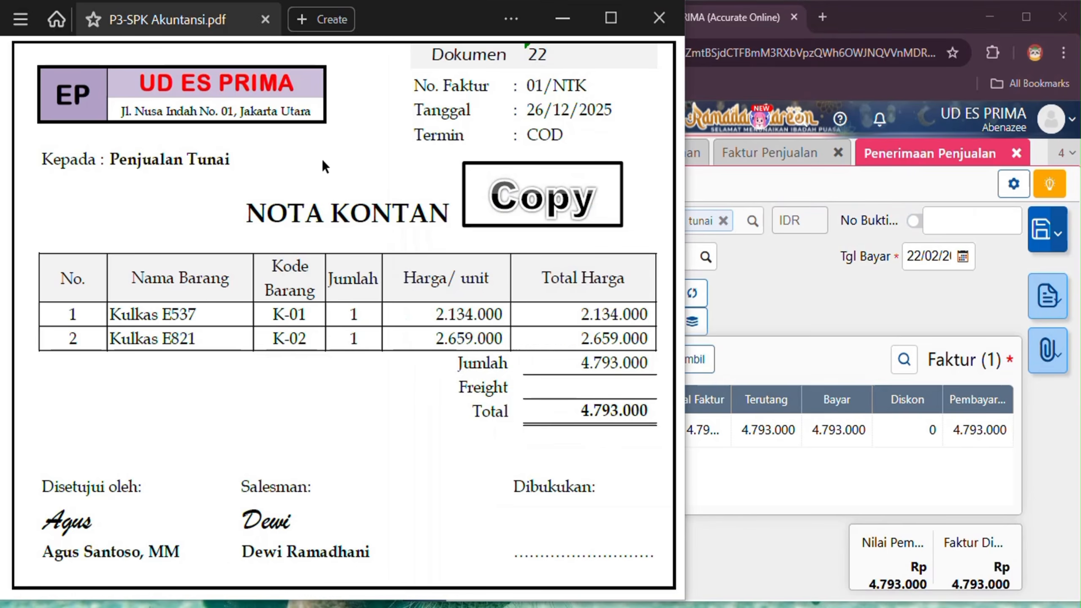
pyautogui.click(947, 218)
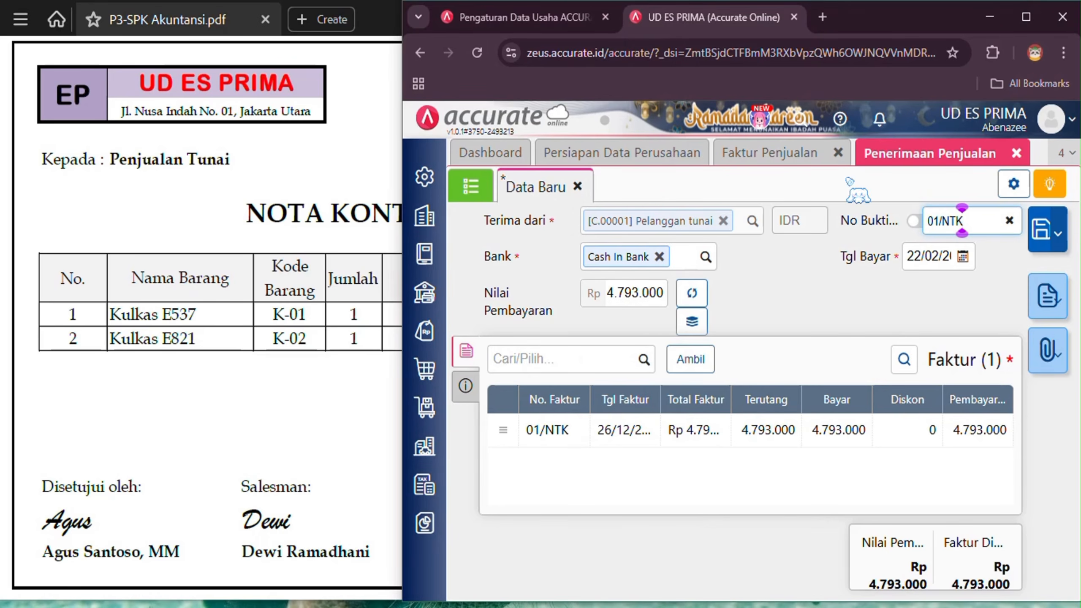
pyautogui.click(359, 125)
pyautogui.click(913, 284)
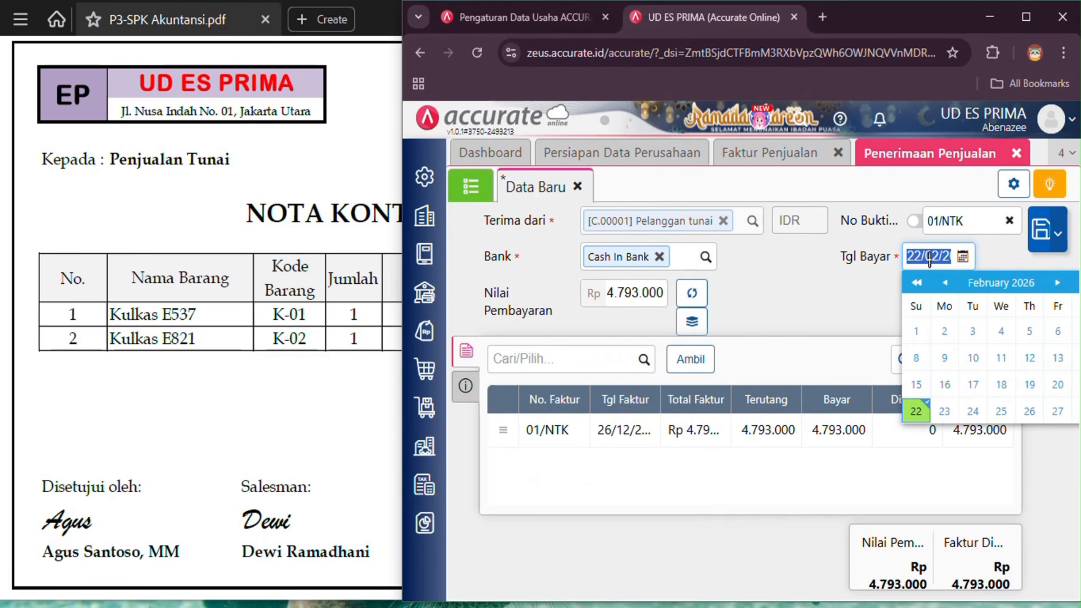
pyautogui.write('26')
pyautogui.write('122025')
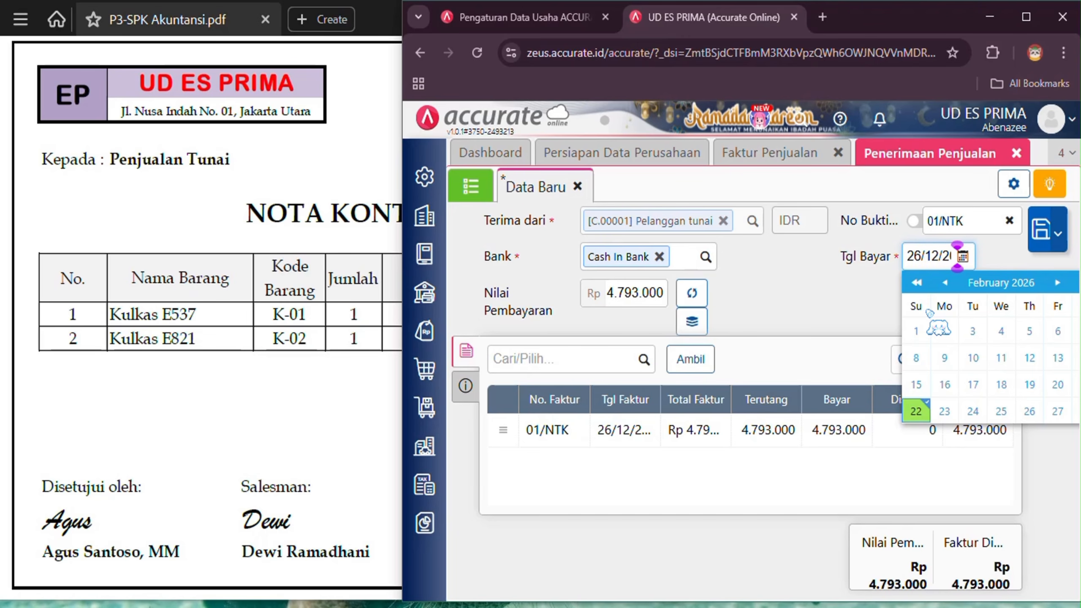
pyautogui.click(806, 309)
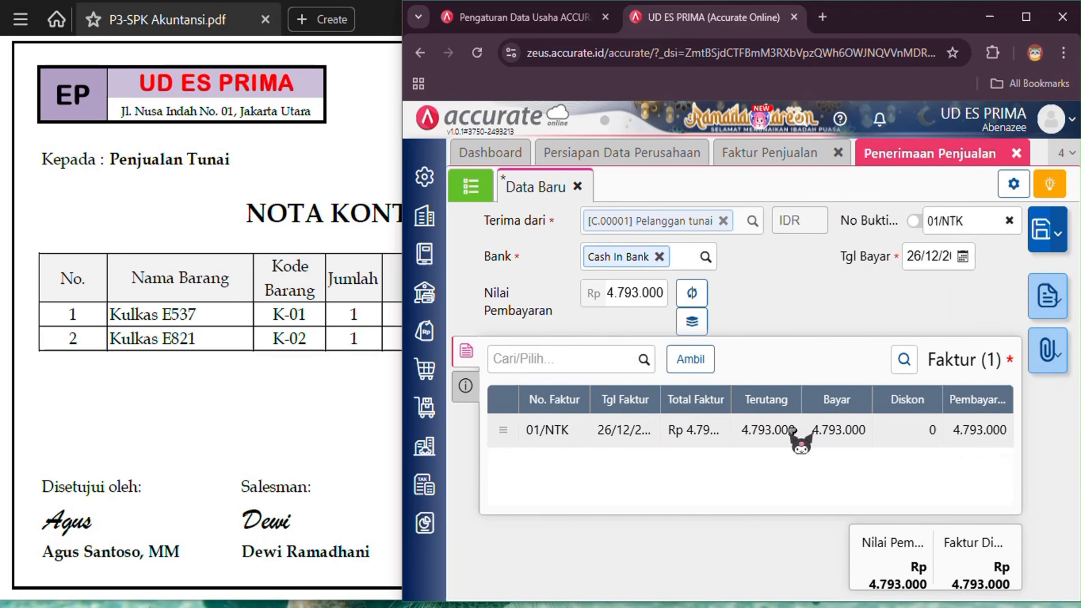
# Enter the description "Penjualan secara tunai" in the receipt's additional information and save the receipt.
pyautogui.click(472, 387)
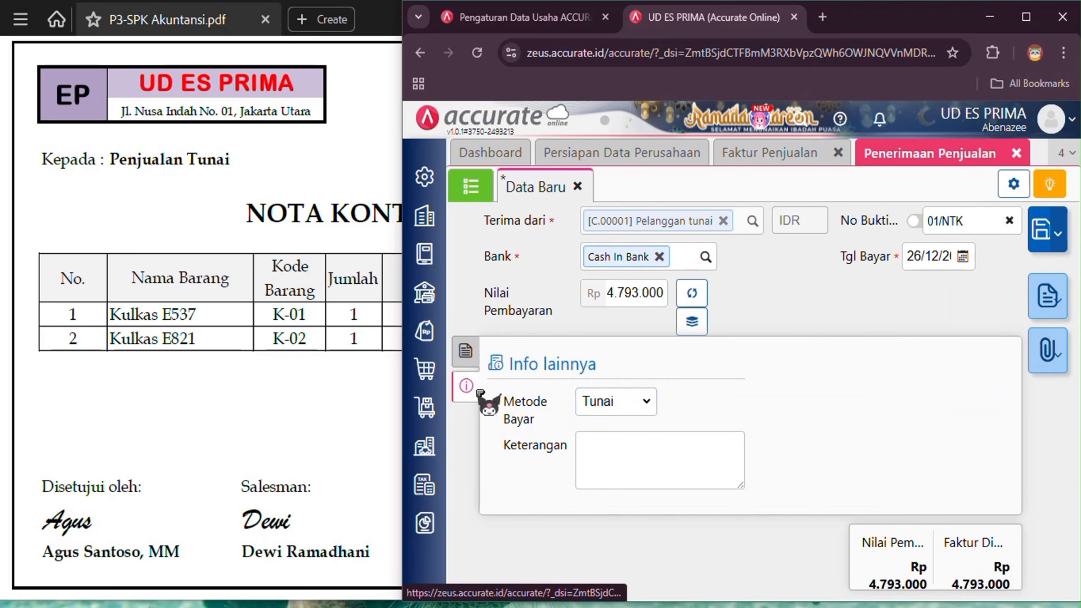
pyautogui.click(658, 477)
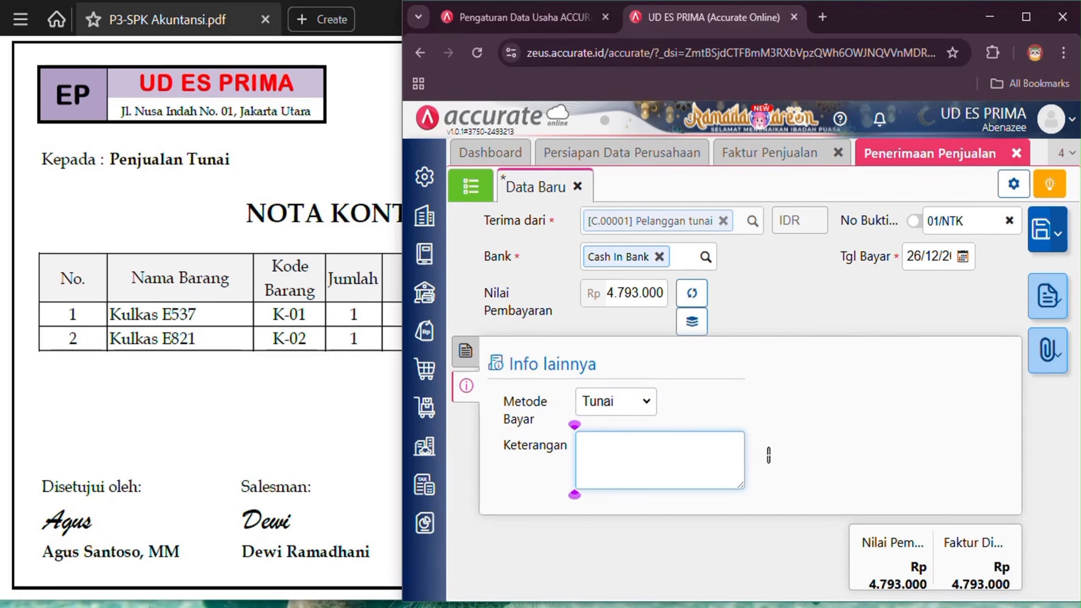
pyautogui.write('Penjua')
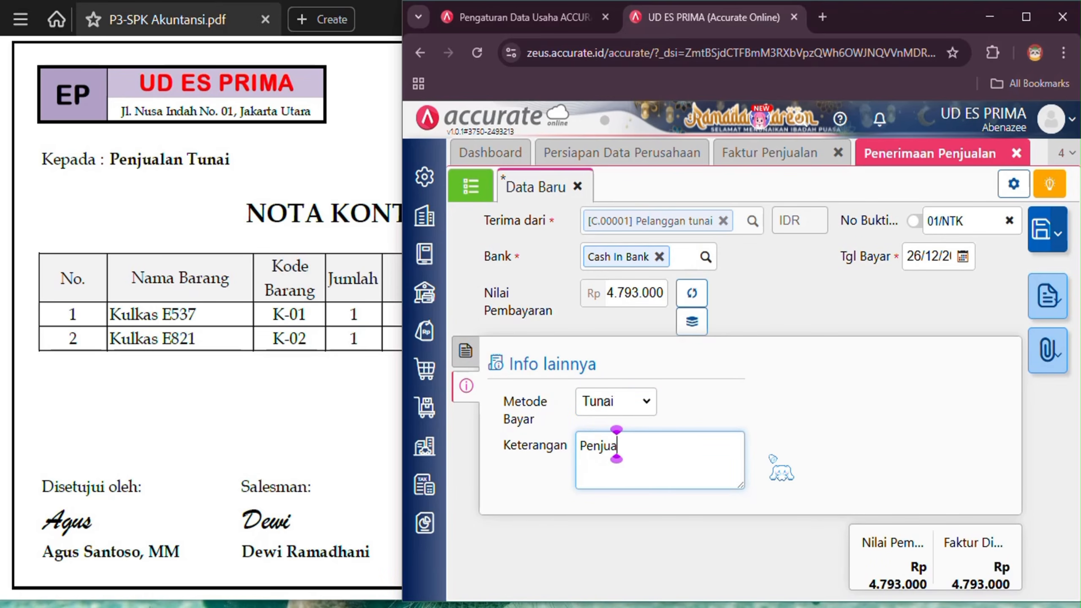
pyautogui.write('lan secara tunai')
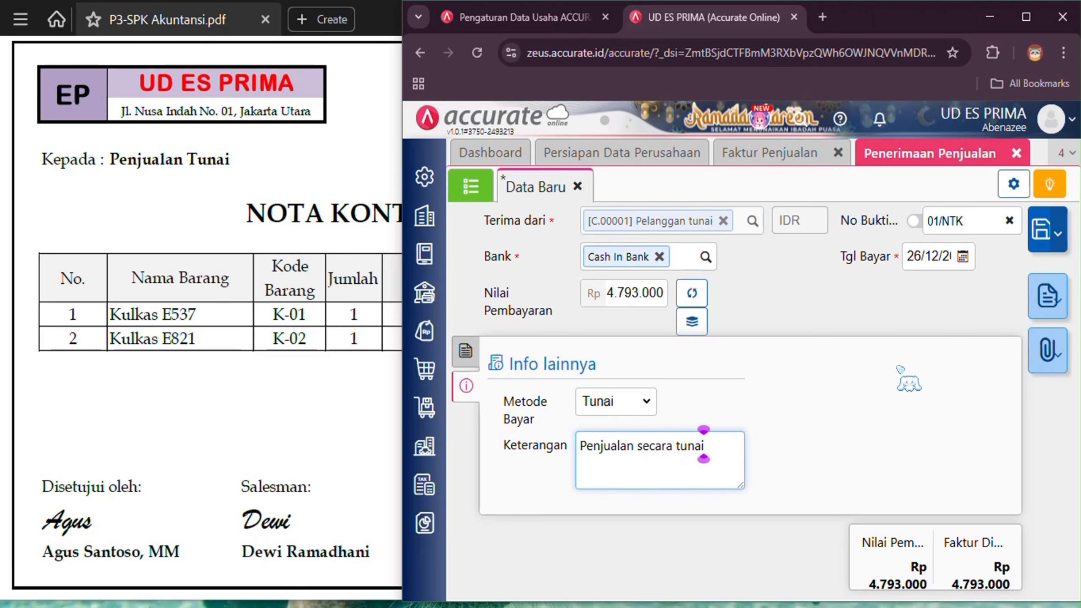
pyautogui.click(1044, 234)
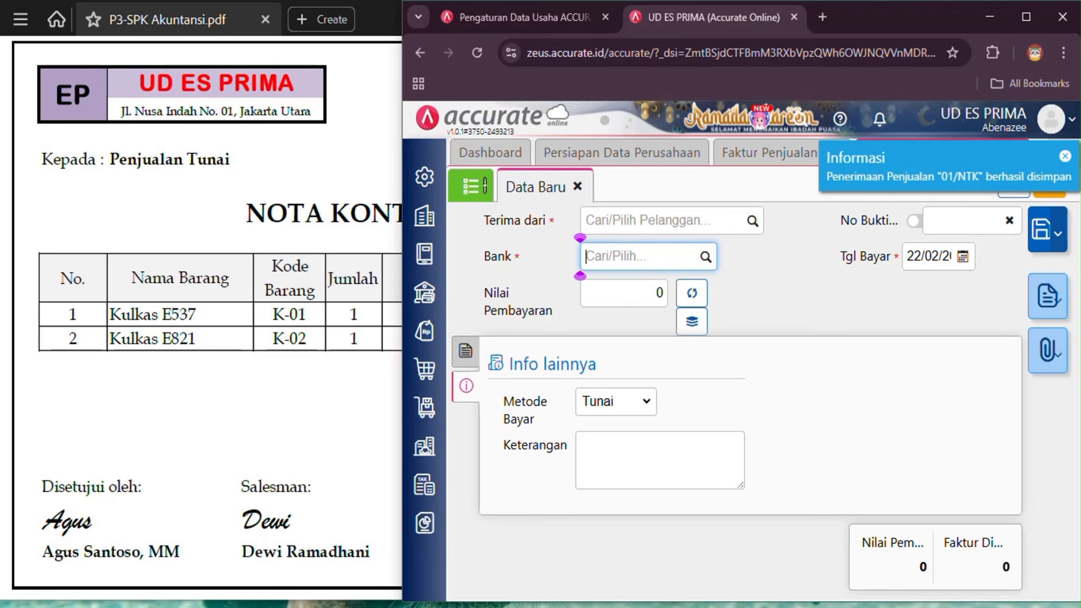
# Open the saved sales receipt 01/NTK from the receipt list and review its journal details.
pyautogui.click(489, 188)
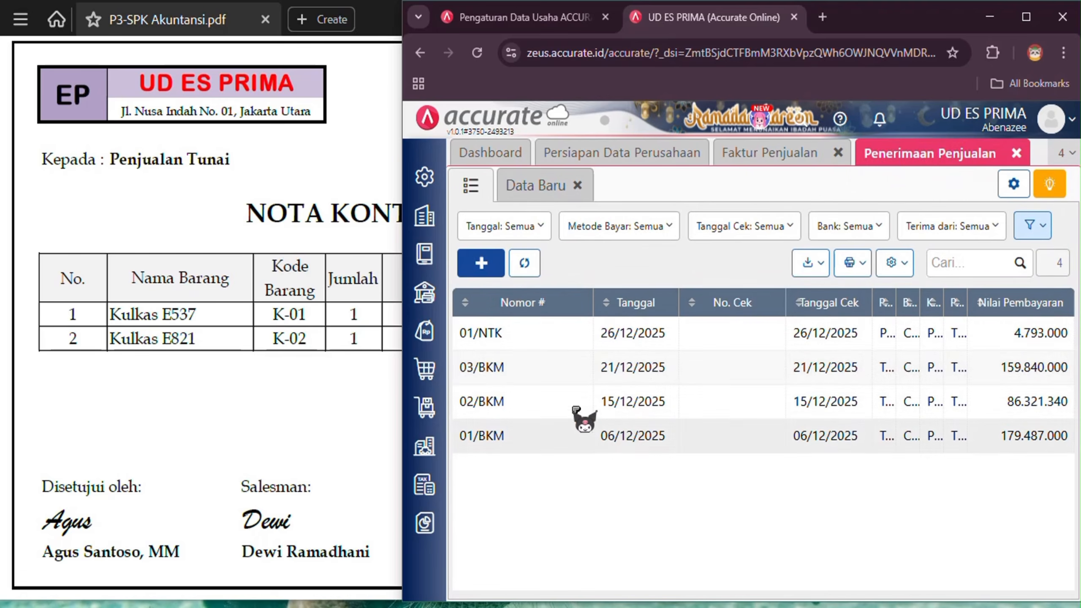
pyautogui.click(725, 334)
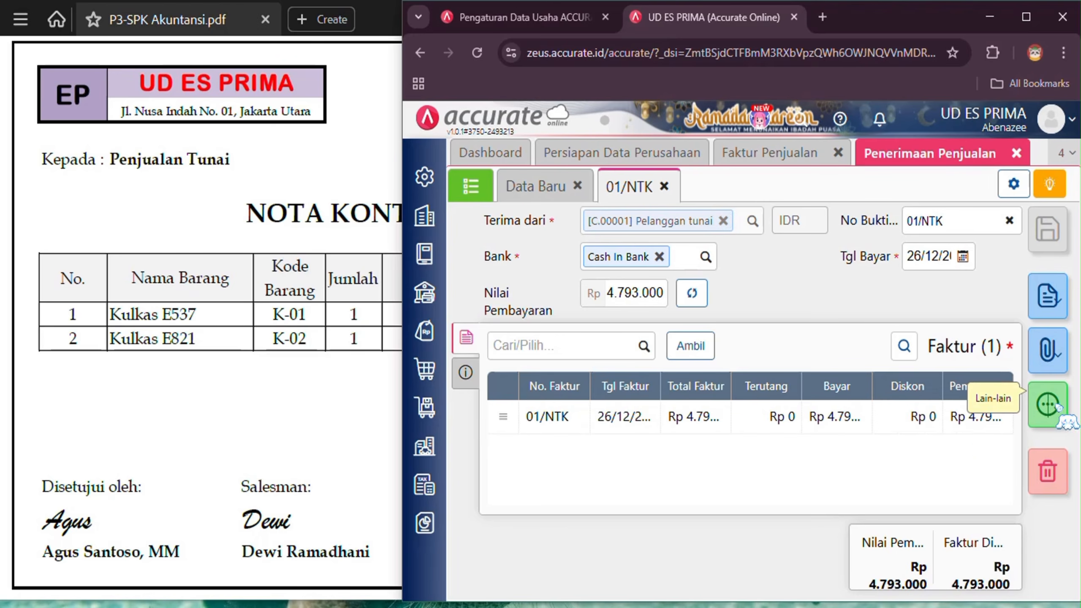
pyautogui.click(1037, 414)
pyautogui.click(983, 477)
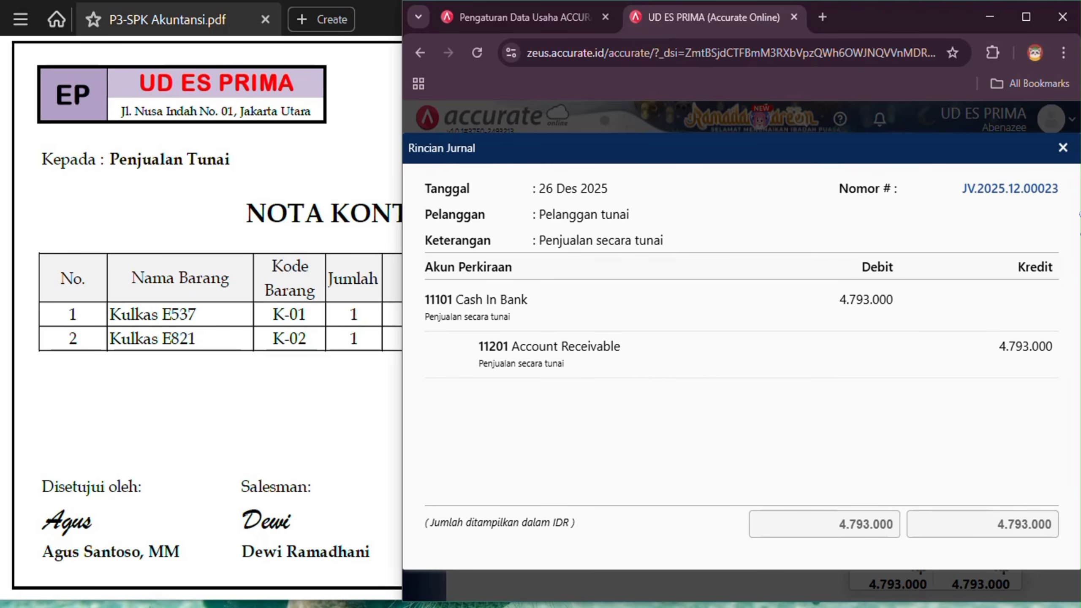
pyautogui.click(1063, 148)
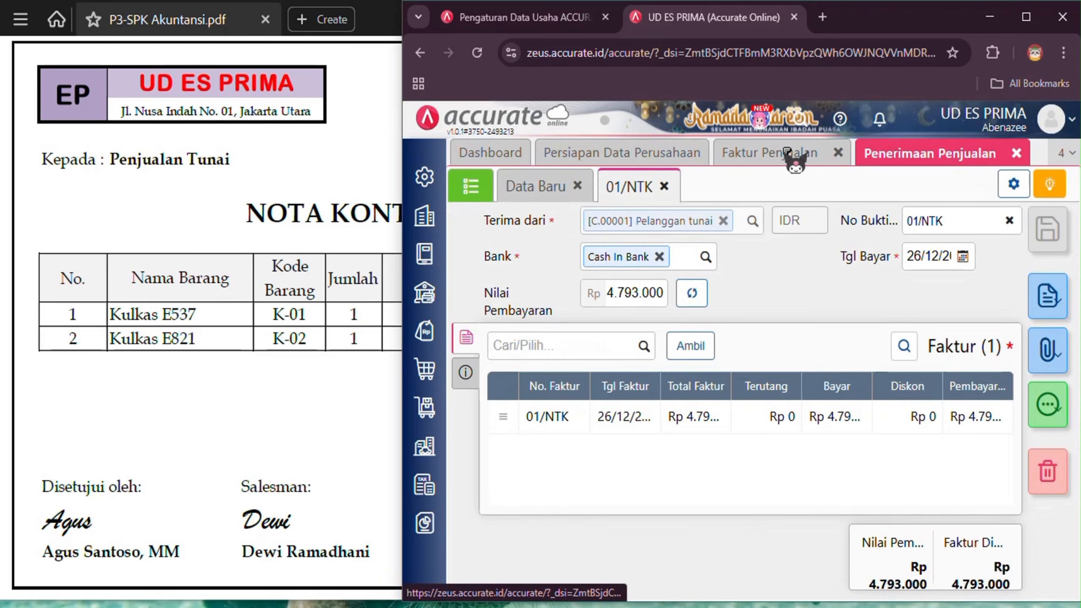
# Open sales invoice 01/NTK from the invoice list to check its payment status, and close the invoice and receipt modules.
pyautogui.click(793, 156)
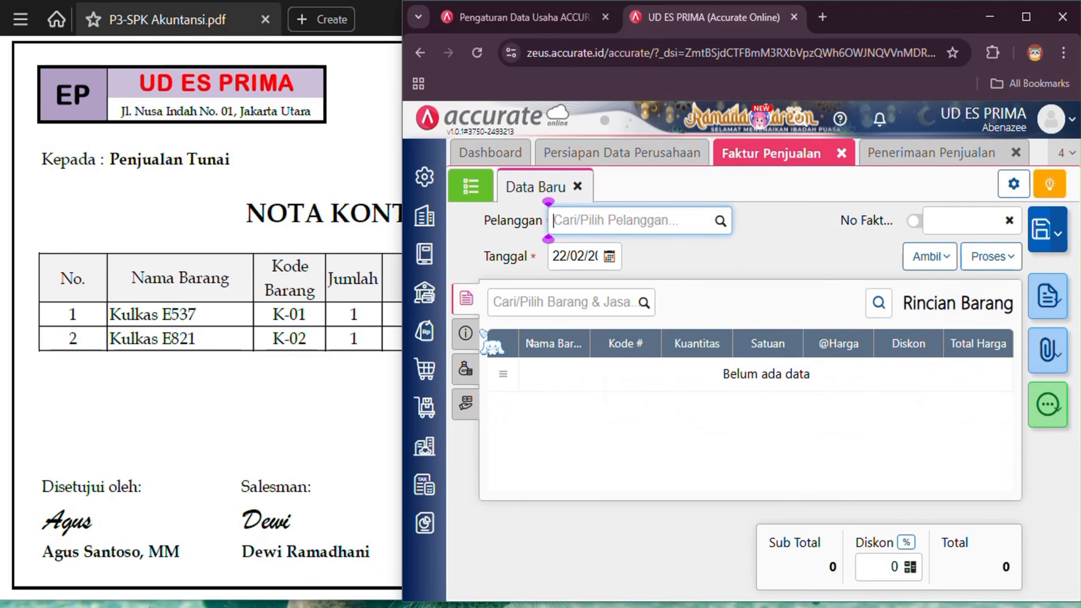
pyautogui.click(473, 188)
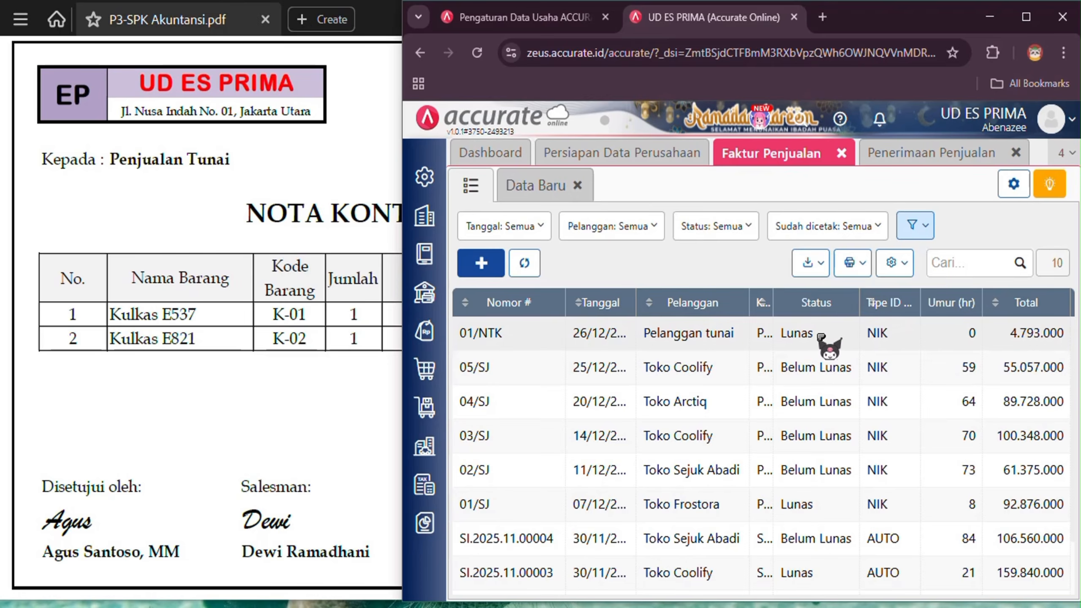
pyautogui.click(809, 336)
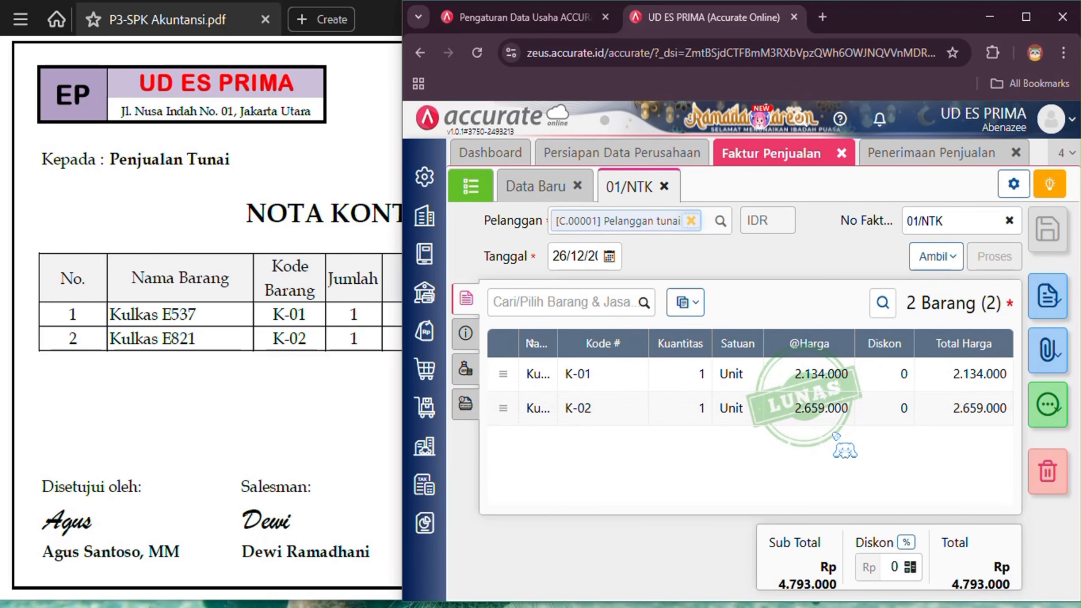
pyautogui.click(842, 154)
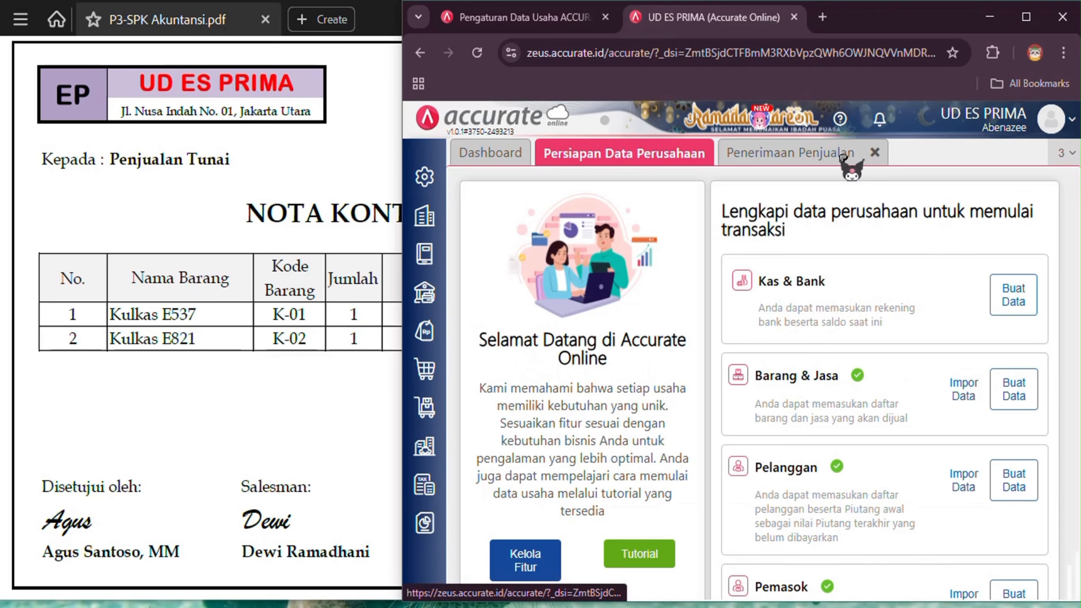
pyautogui.click(875, 152)
# Read document 23 in the PDF and start a new Kas & Bank payment with Cash In Bank as its account.
pyautogui.click(356, 178)
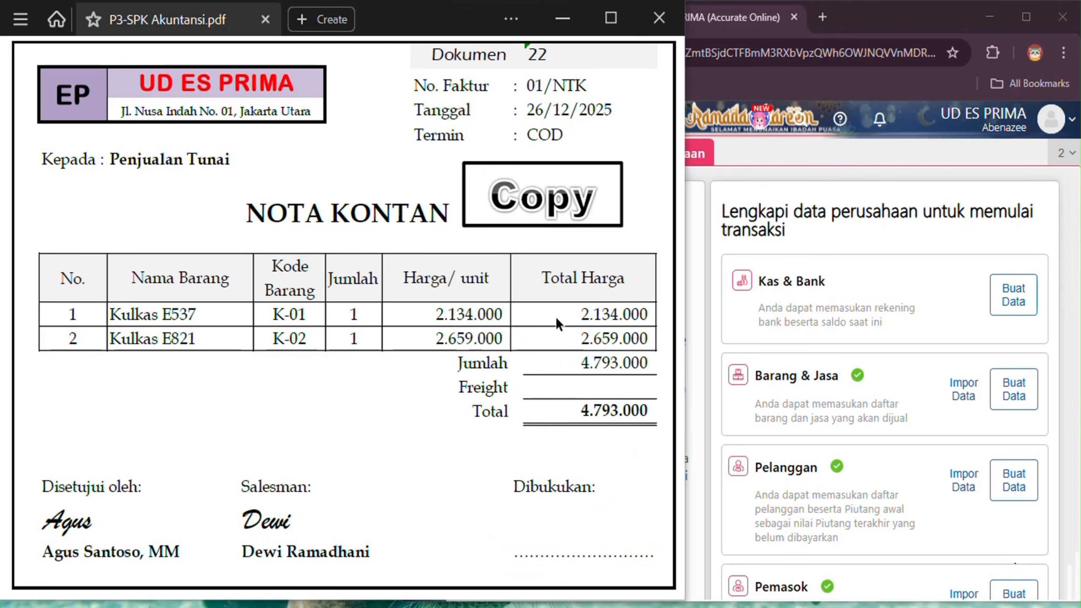
pyautogui.scroll(-15, 555, 316)
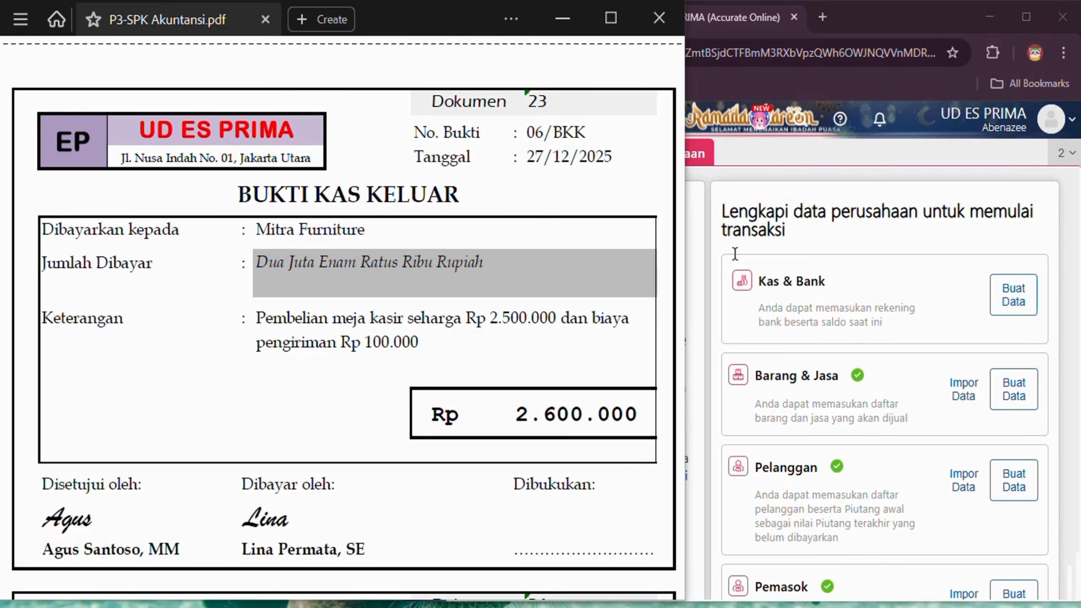
pyautogui.click(777, 157)
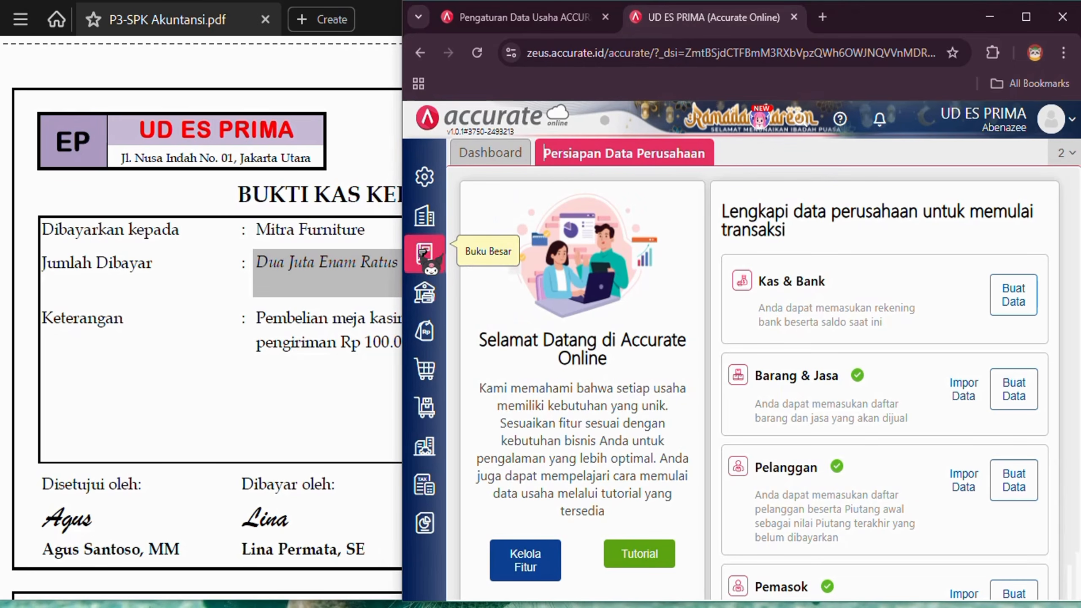
pyautogui.click(434, 303)
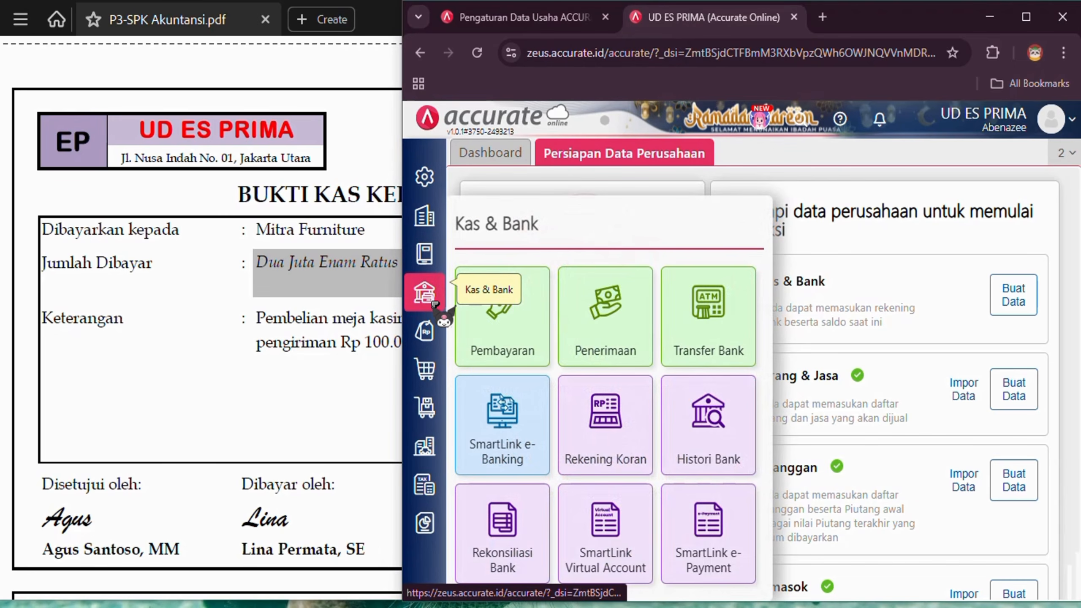
pyautogui.click(536, 321)
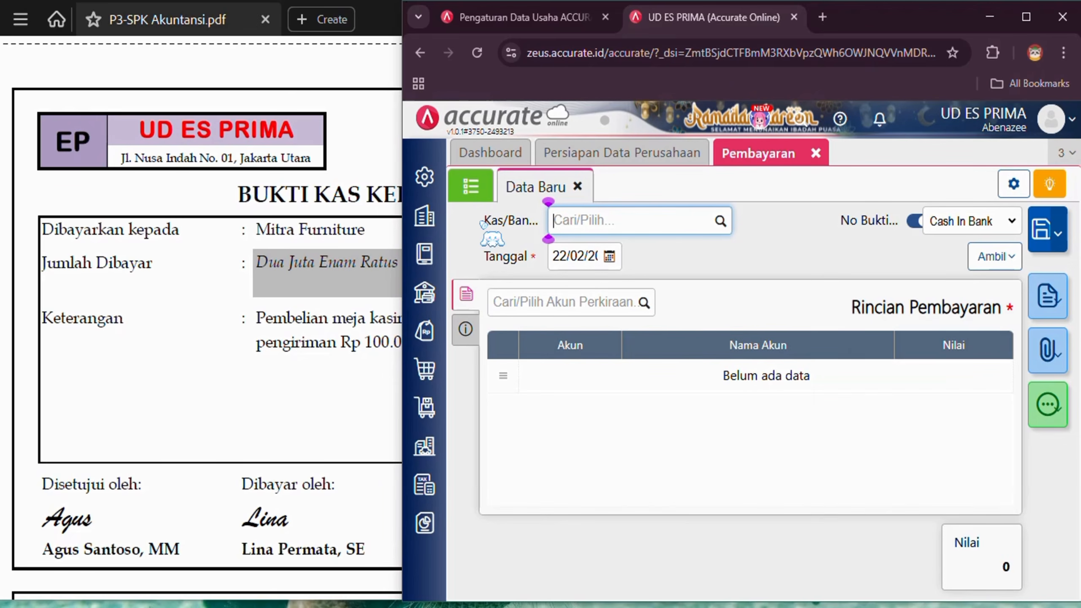
pyautogui.click(725, 222)
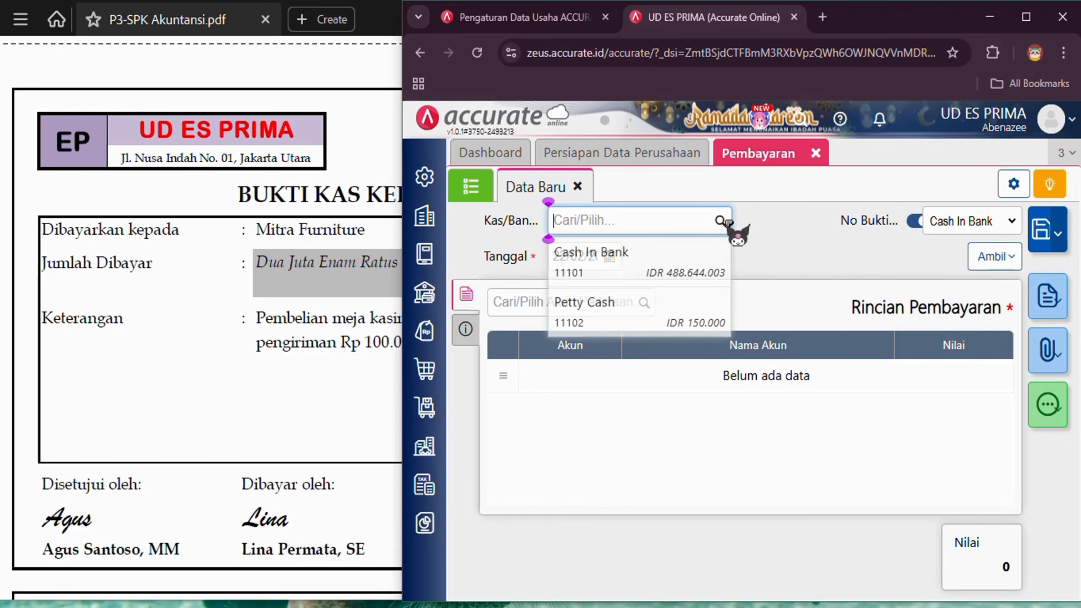
pyautogui.click(722, 260)
# Set the payment's date to 27/12/2025 and replace its automatic numbering with the voucher number 06/BKK.
pyautogui.click(179, 231)
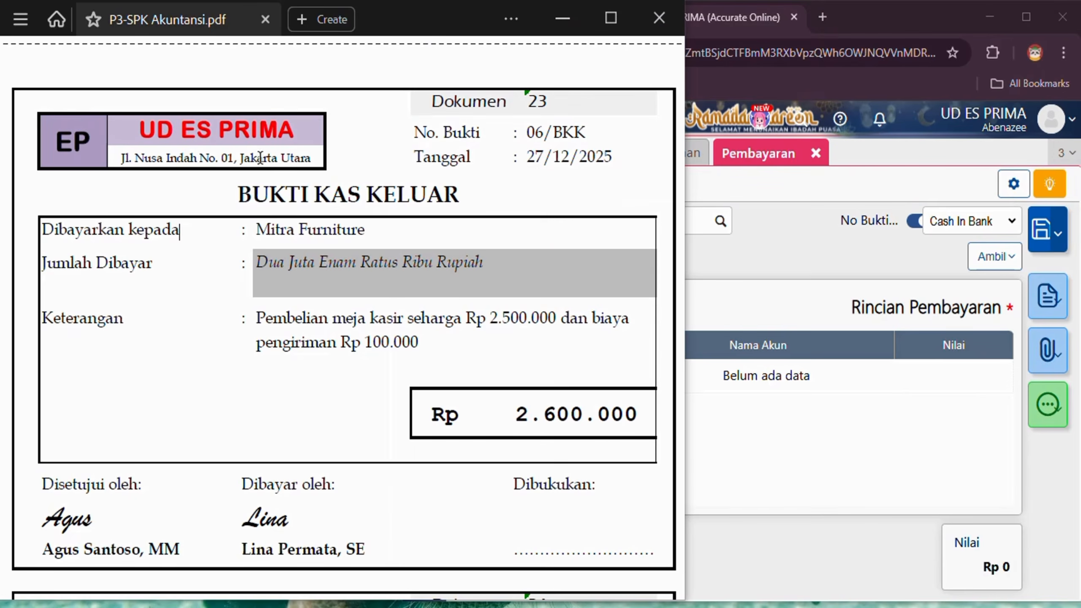
pyautogui.click(794, 282)
pyautogui.click(590, 255)
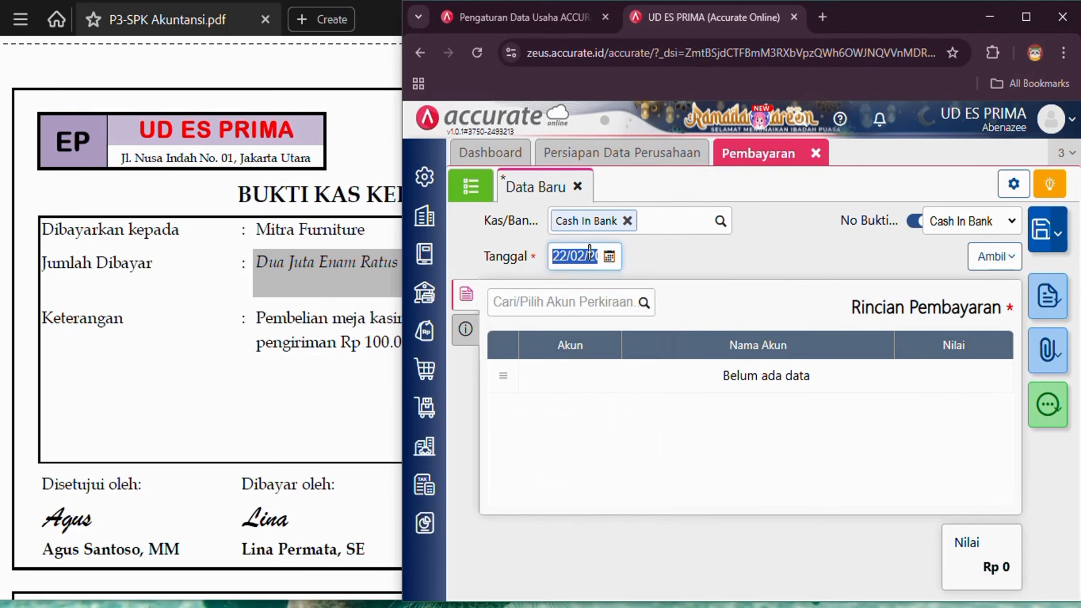
pyautogui.write('27/12/2')
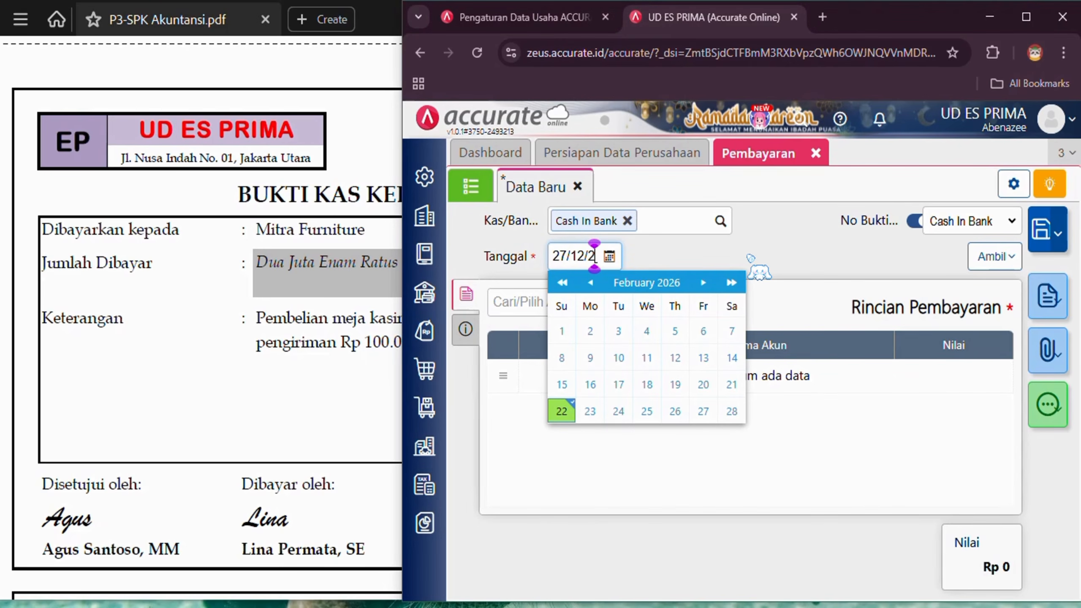
pyautogui.write('0')
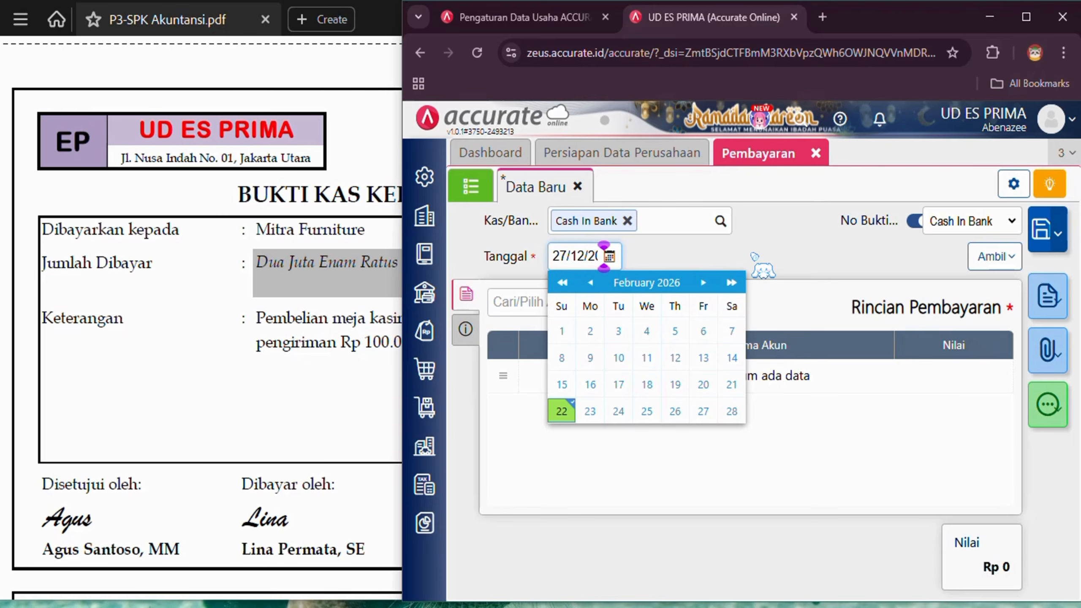
pyautogui.click(913, 221)
pyautogui.click(306, 151)
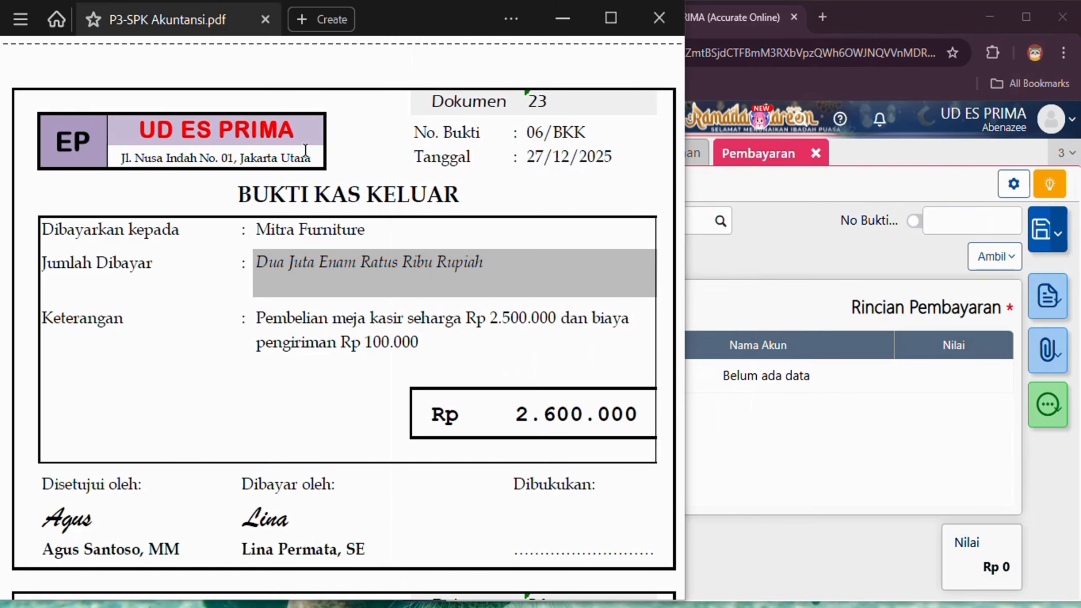
pyautogui.click(977, 221)
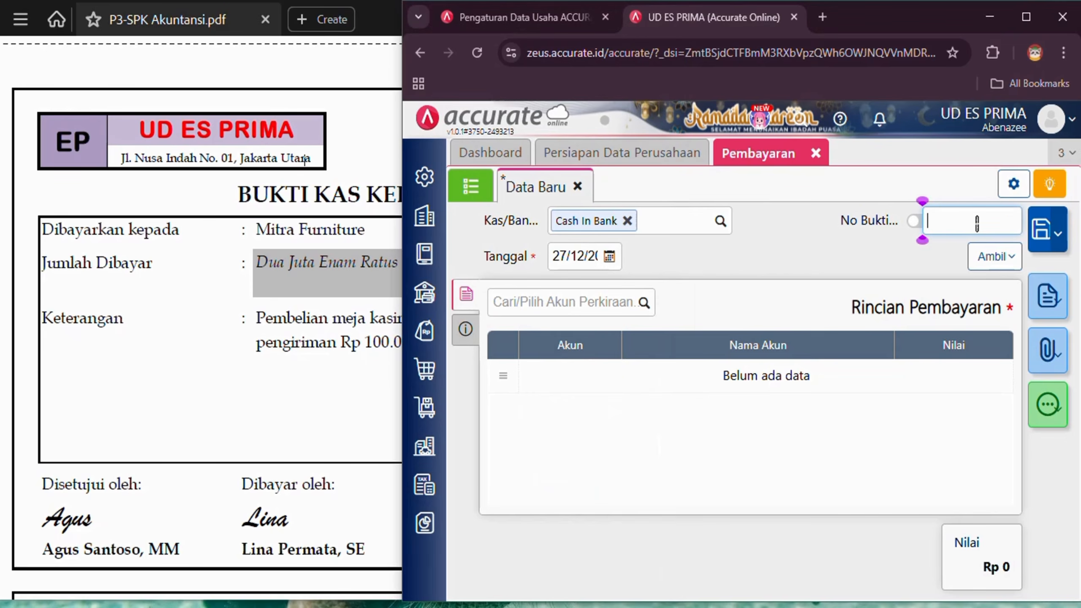
pyautogui.write('06/')
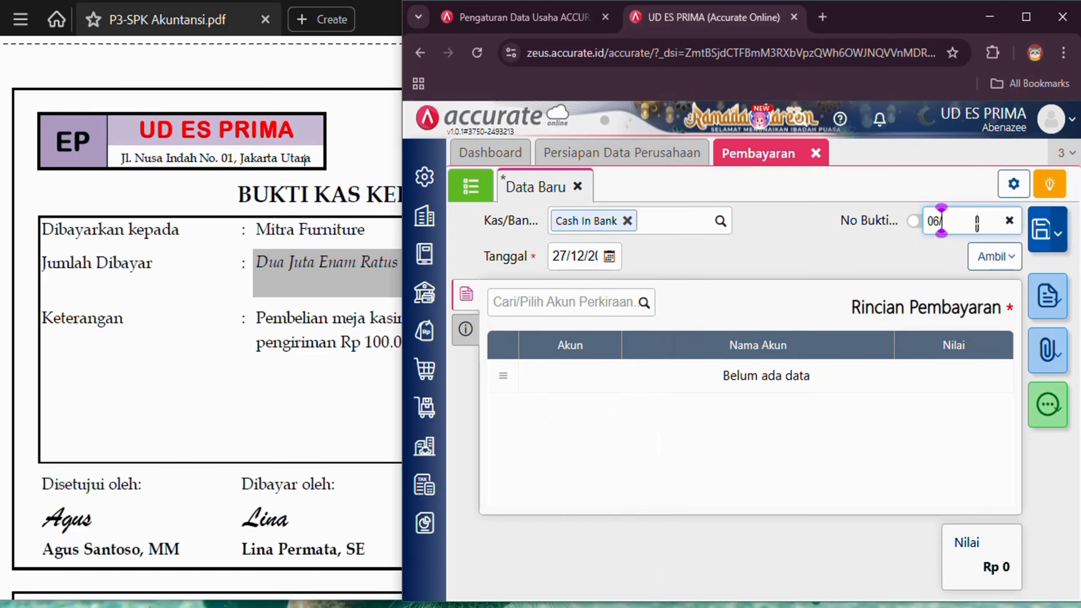
pyautogui.write('BKK')
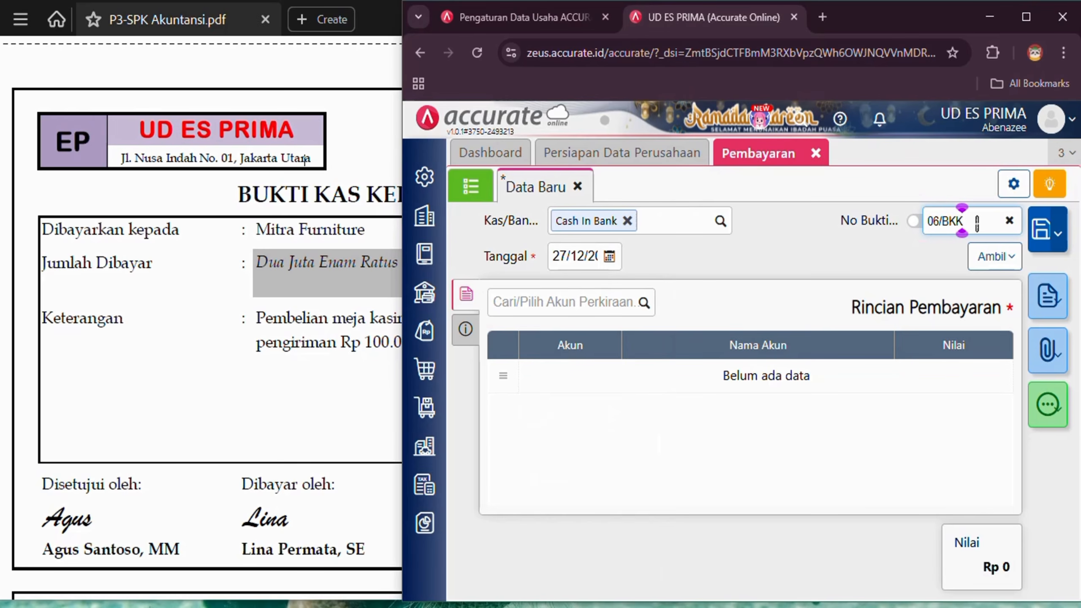
# Check the purchase details in document 23 and pick account 12102 Office Equipment At Cost for the payment line.
pyautogui.click(216, 408)
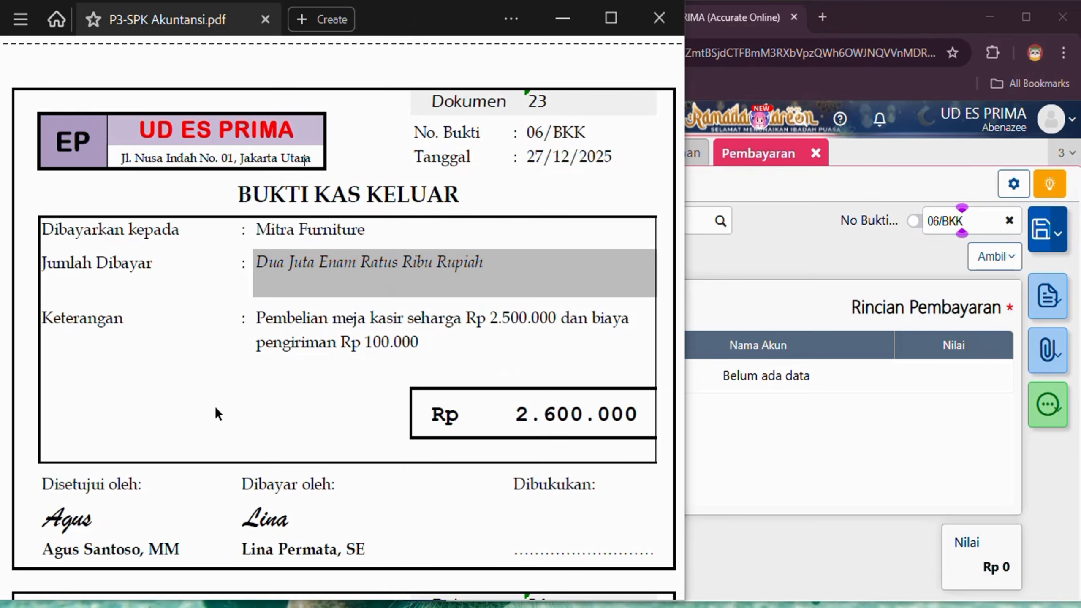
pyautogui.hotkey('alt', 'Tab')
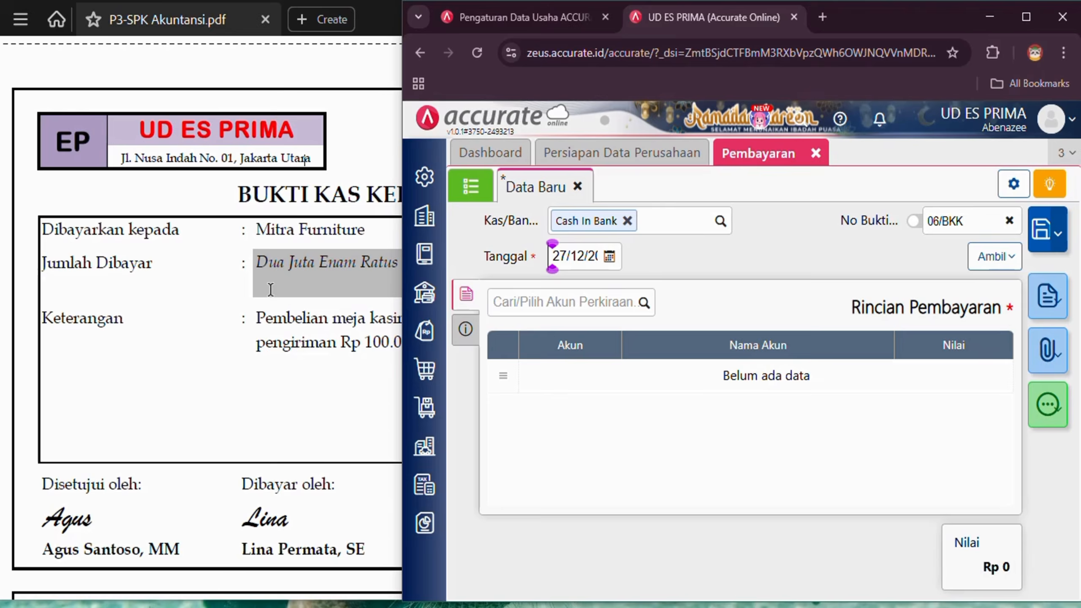
pyautogui.click(198, 373)
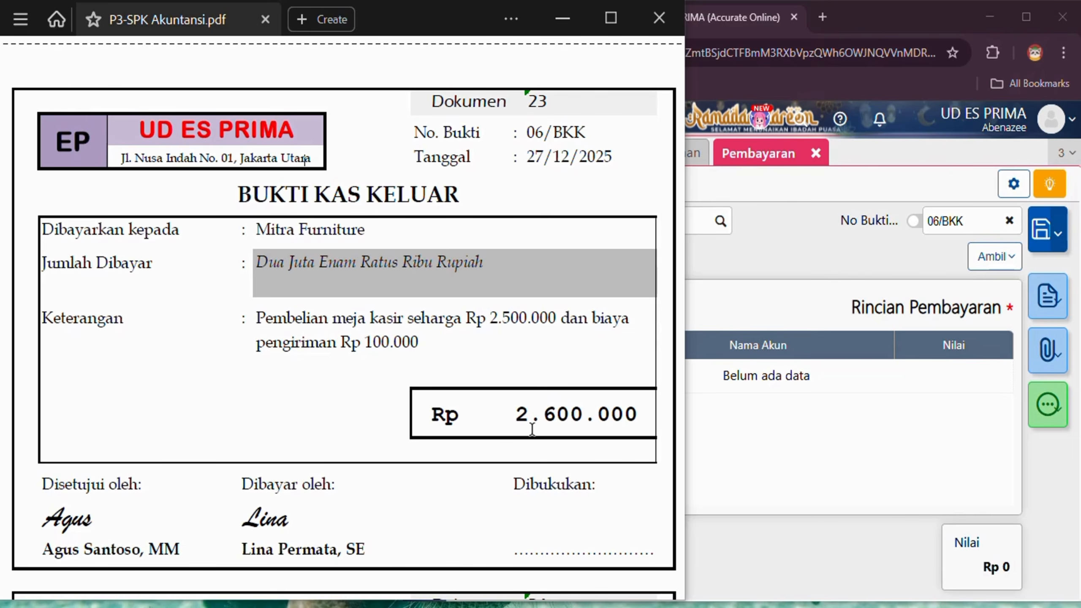
pyautogui.click(724, 318)
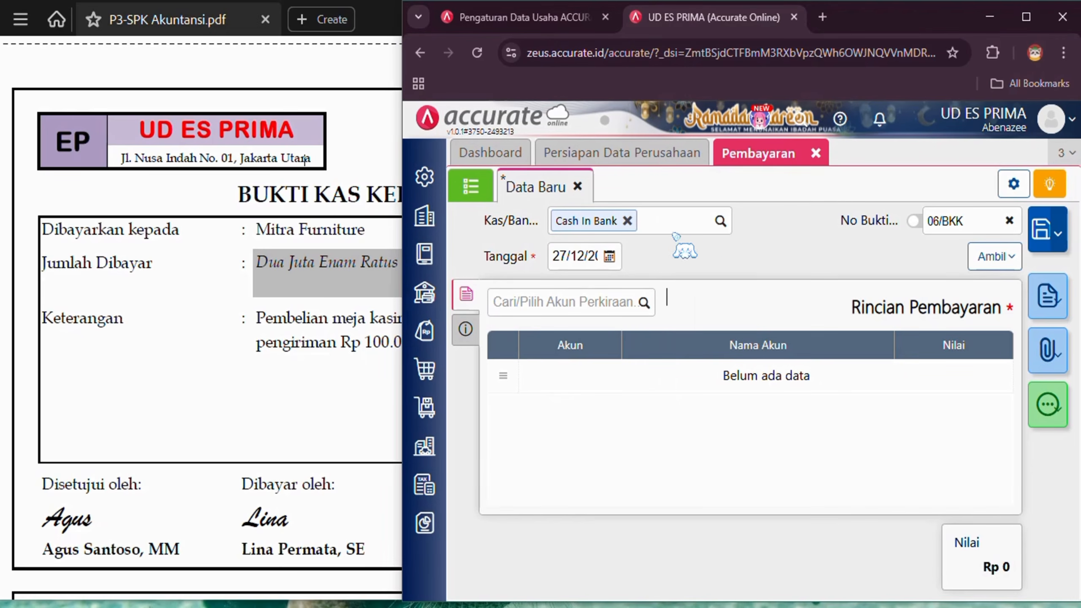
pyautogui.click(595, 304)
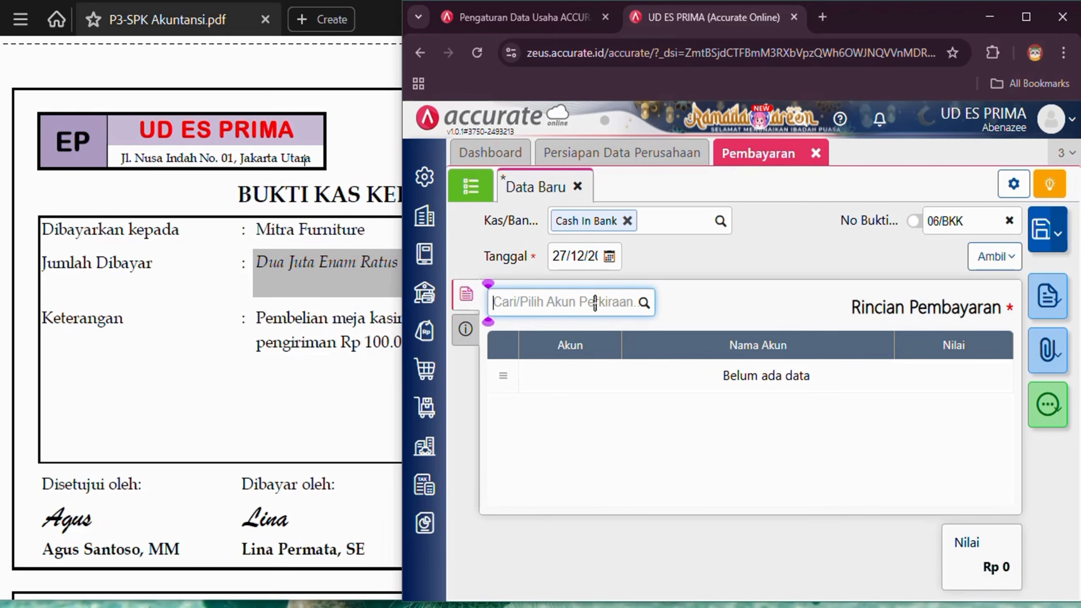
pyautogui.write('eaui')
pyautogui.press('BackSpace')
pyautogui.press('BackSpace')
pyautogui.press('BackSpace')
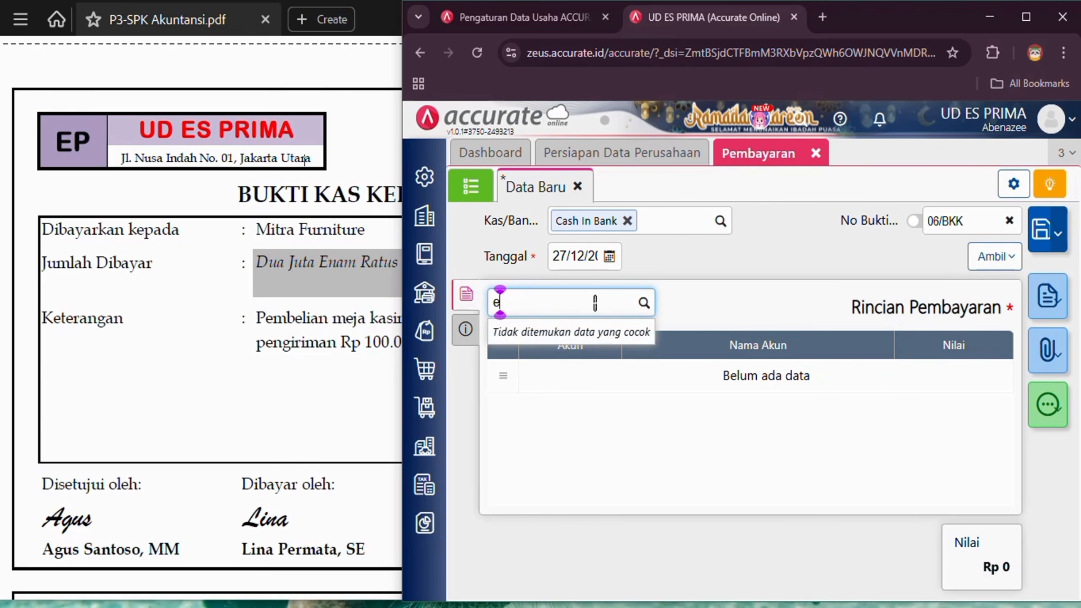
pyautogui.write('qui')
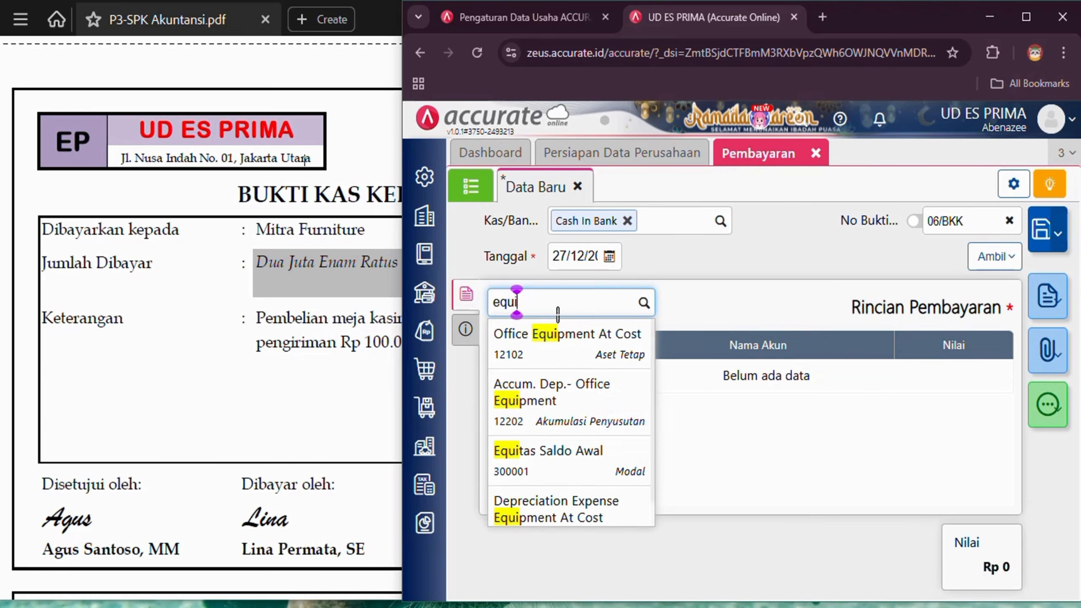
pyautogui.click(597, 361)
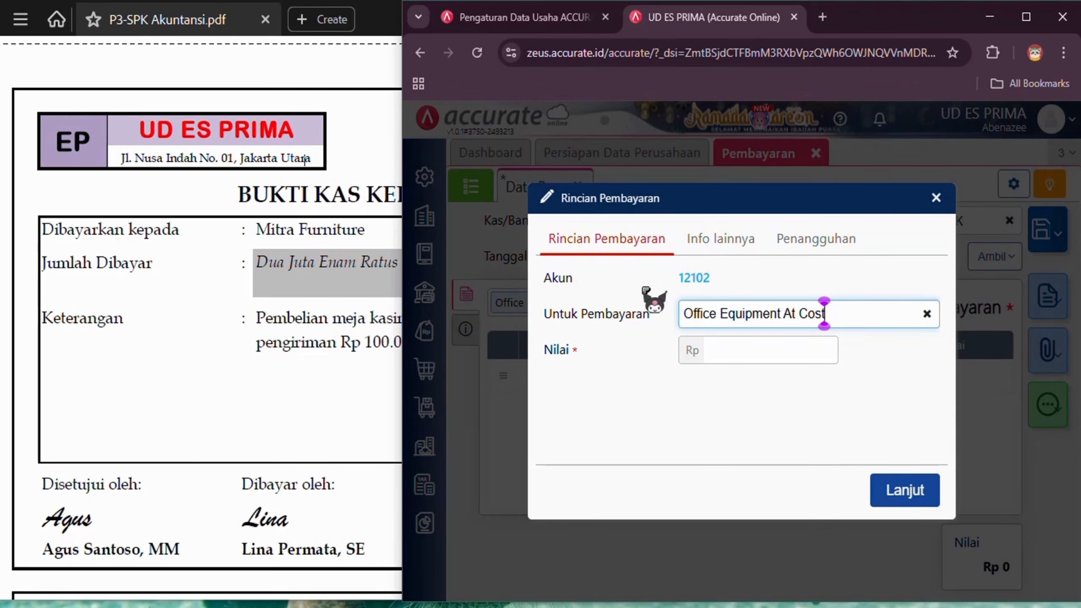
# Set the Office Equipment At Cost line's amount to Rp 2.600.000 and add it to the payment.
pyautogui.click(762, 360)
pyautogui.write('2.6')
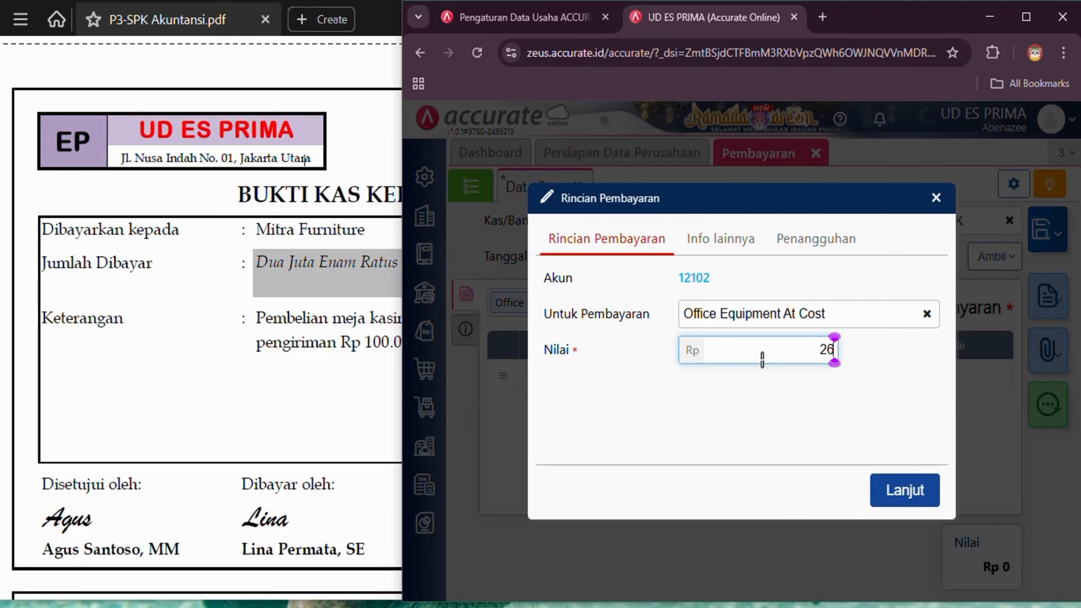
pyautogui.write('00.000')
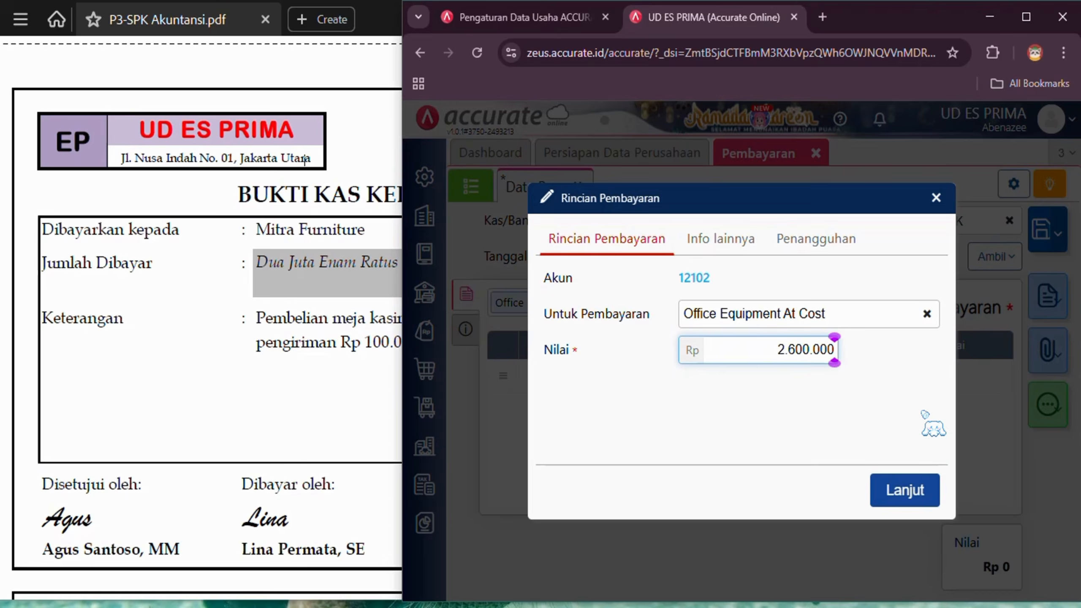
pyautogui.click(922, 491)
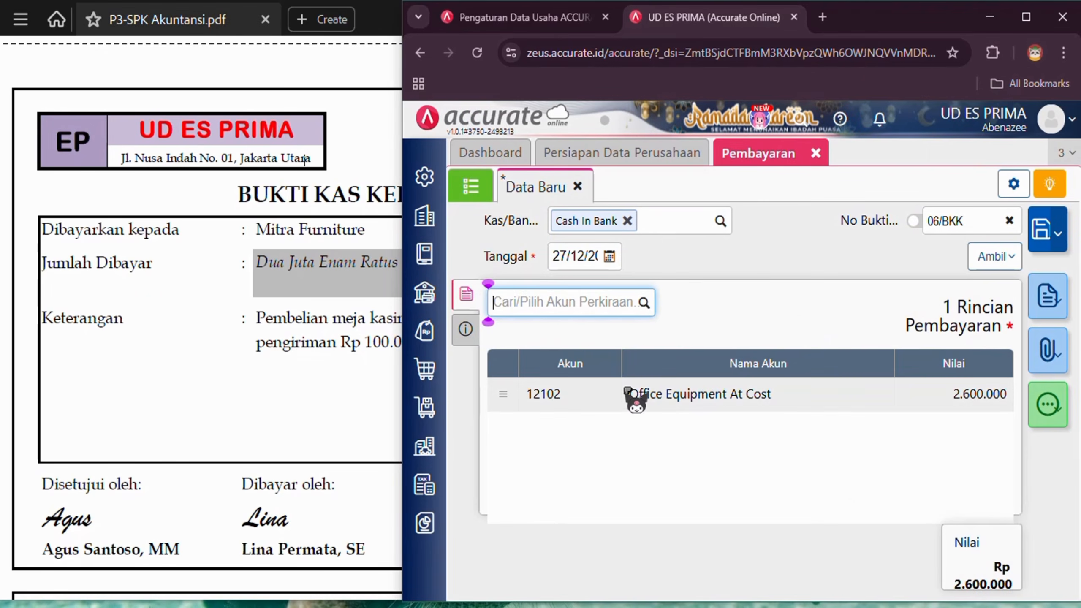
# Enter Mitra Furniture as the recipient in the payment's additional information.
pyautogui.click(466, 330)
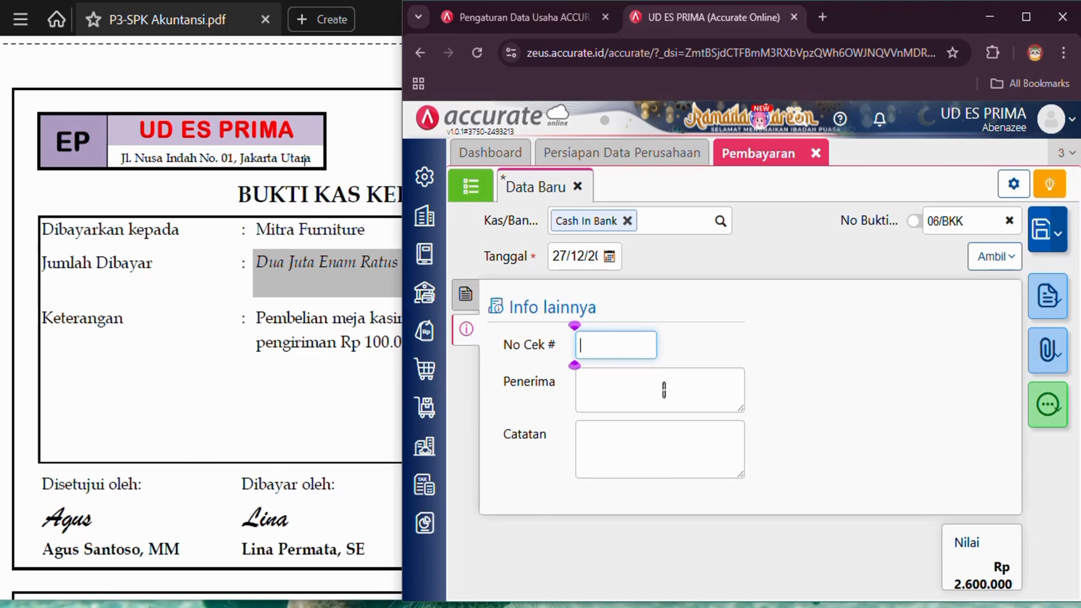
pyautogui.click(624, 388)
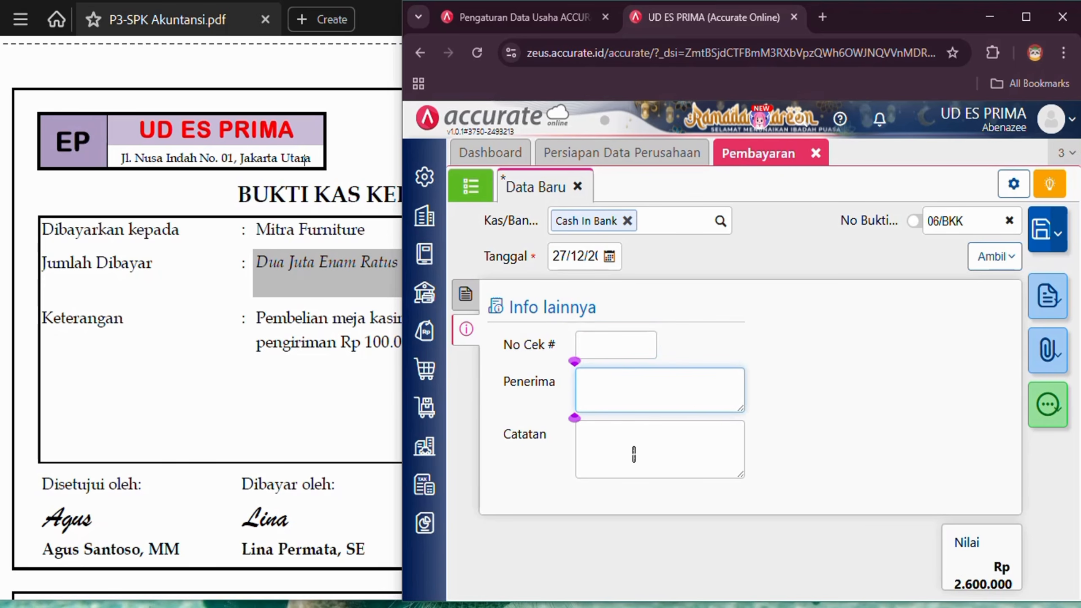
pyautogui.write('Mitra ')
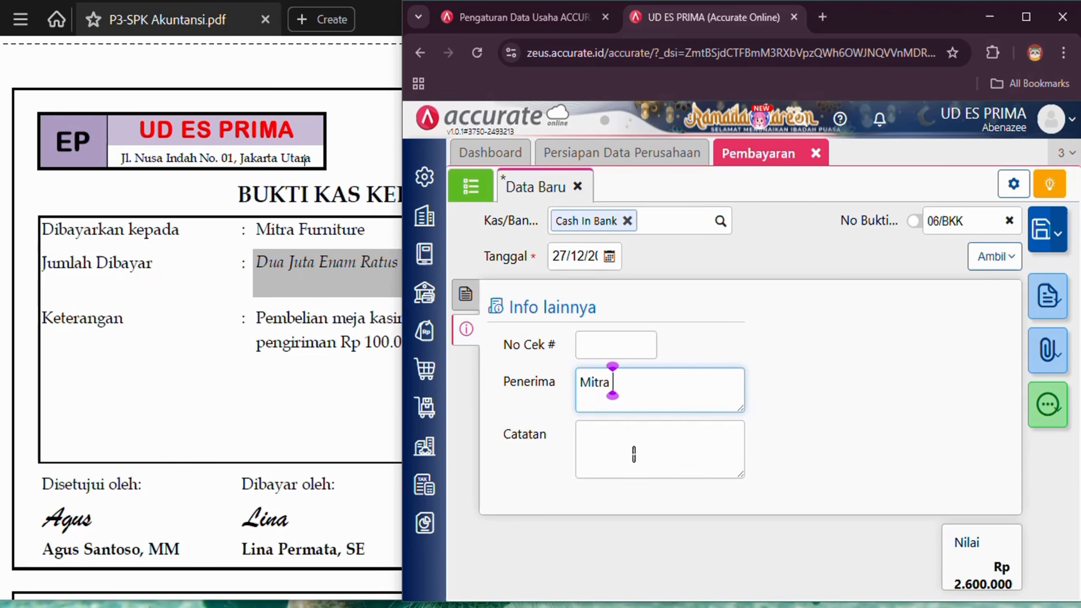
pyautogui.write('Furniture')
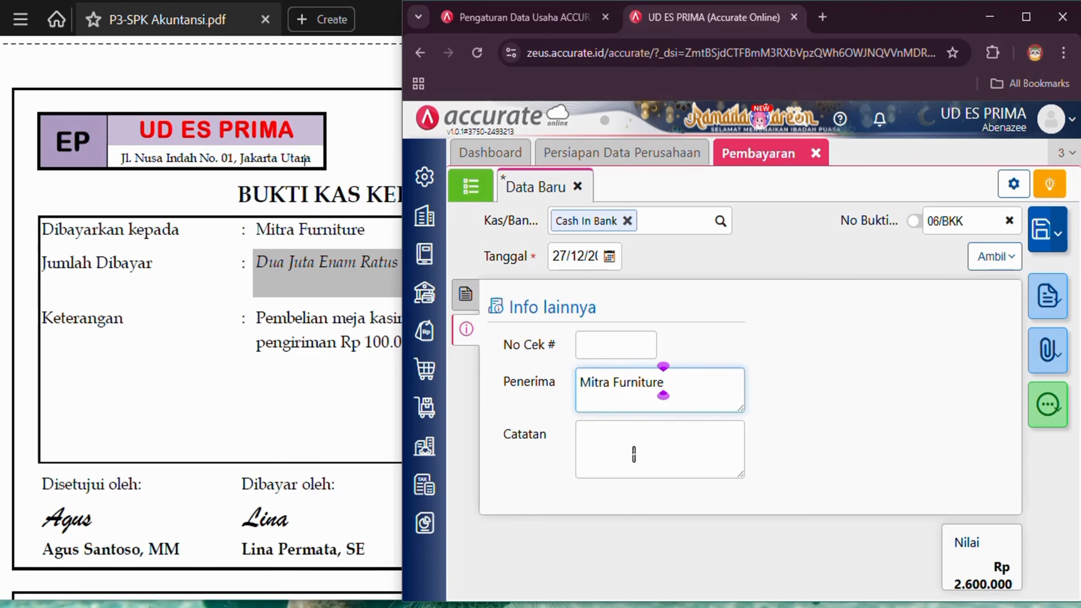
# Enter the note "Pembelian meja kasir" for the payment and save it.
pyautogui.click(634, 454)
pyautogui.write('Pembe')
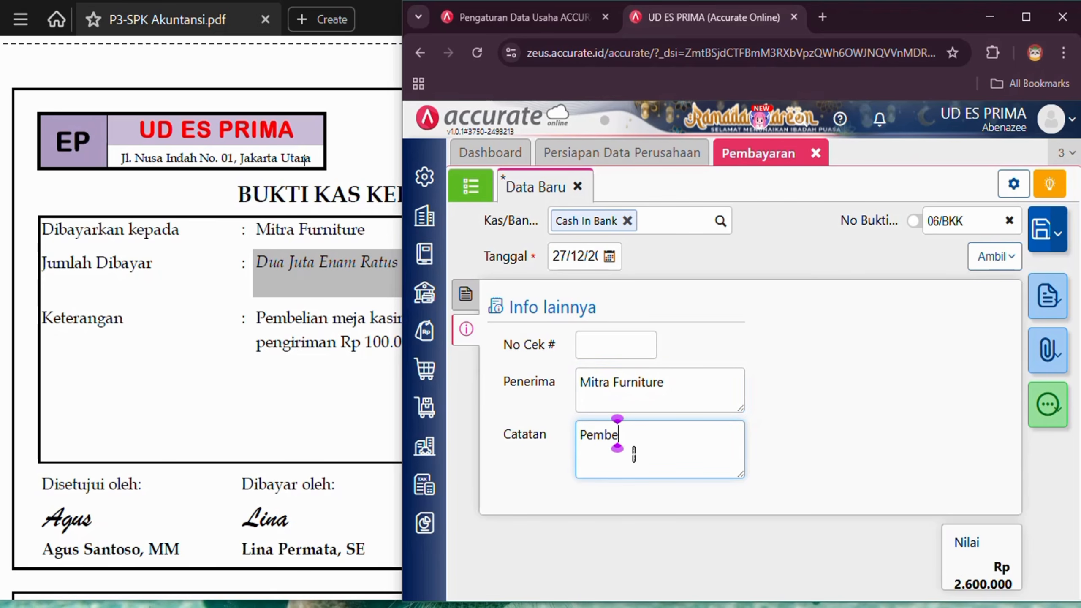
pyautogui.write('lian meja')
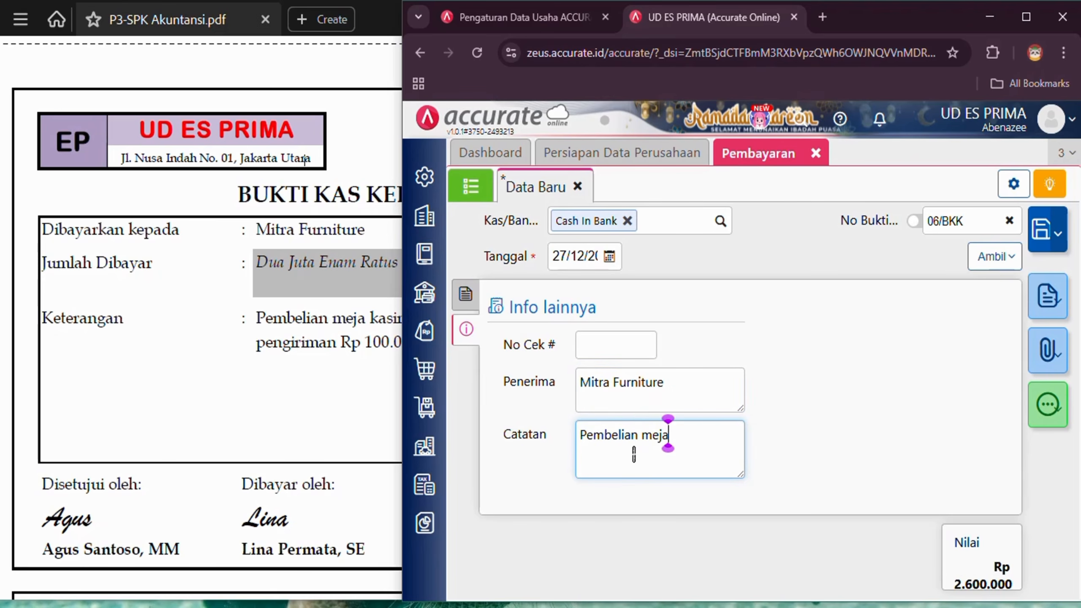
pyautogui.write(' kasir')
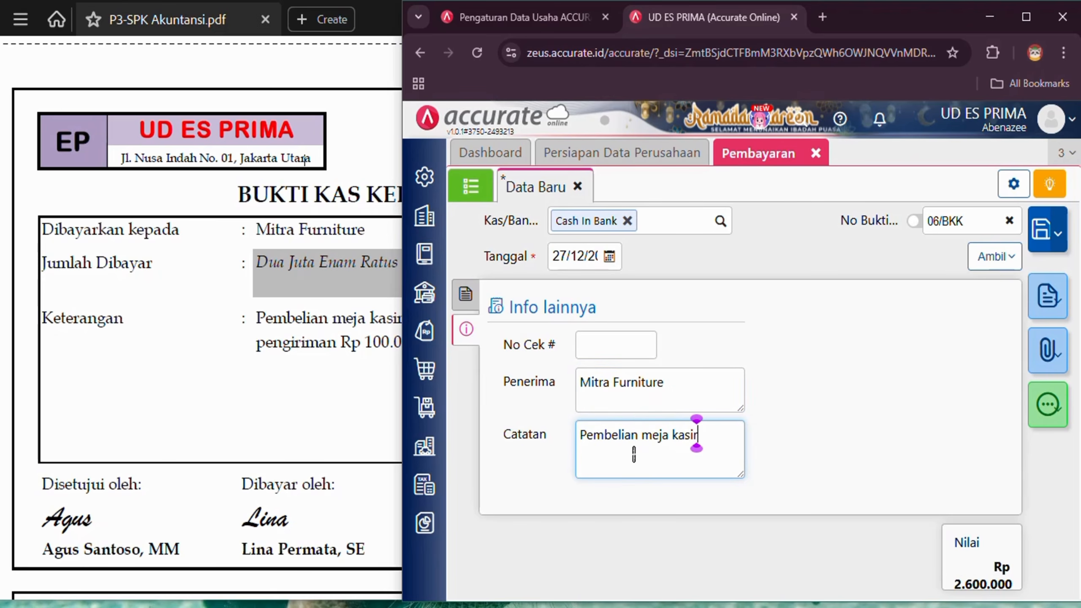
pyautogui.click(1042, 234)
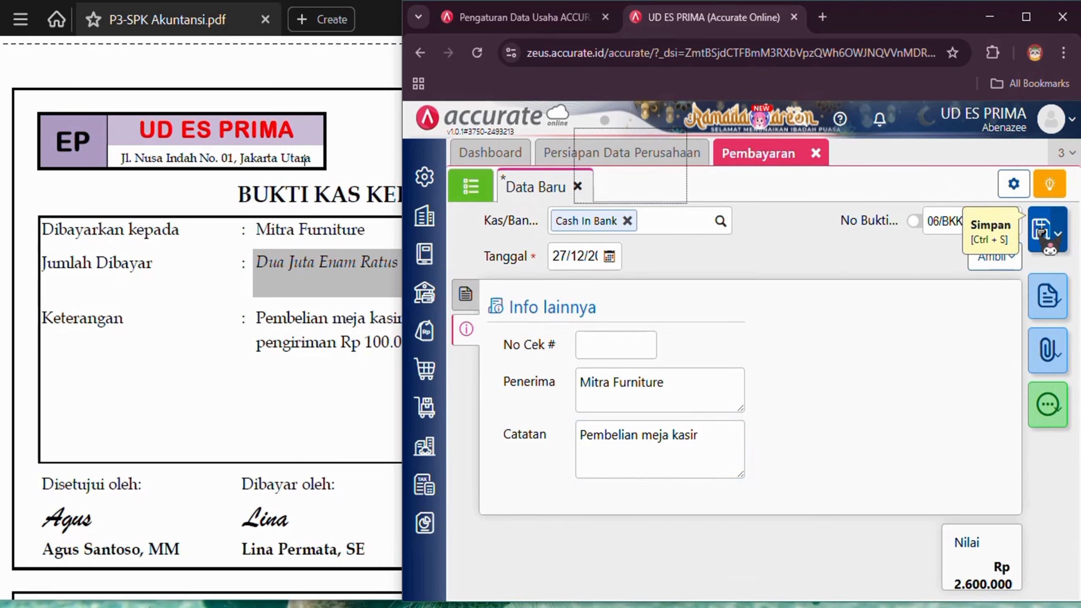
# Open the saved payment 06/BKK, compare its journal details with document 23, and close the payment module.
pyautogui.click(471, 186)
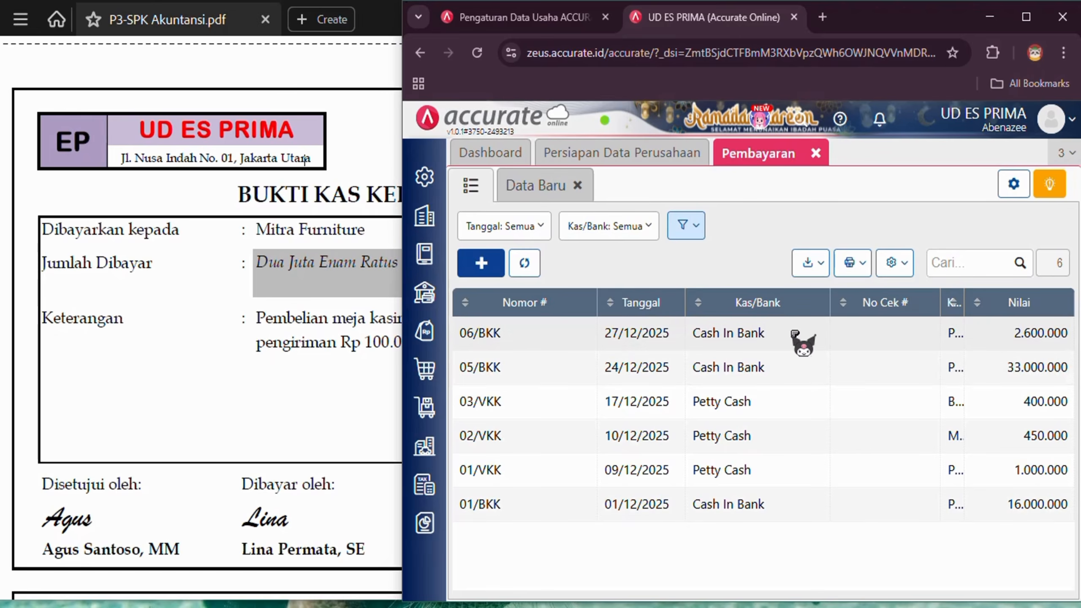
pyautogui.click(794, 334)
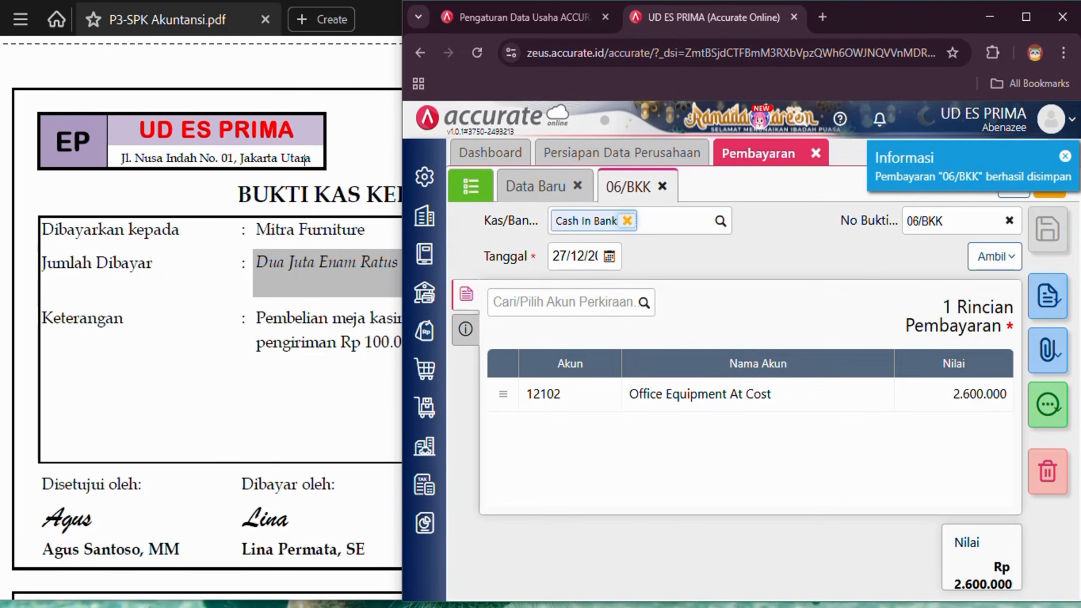
pyautogui.click(1060, 414)
pyautogui.click(989, 541)
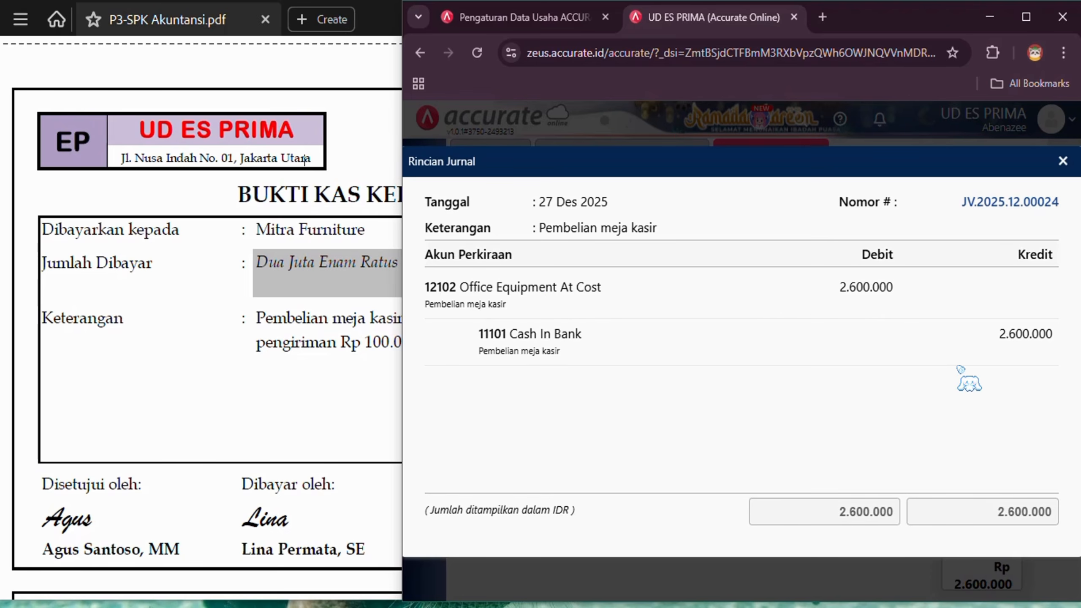
pyautogui.click(239, 351)
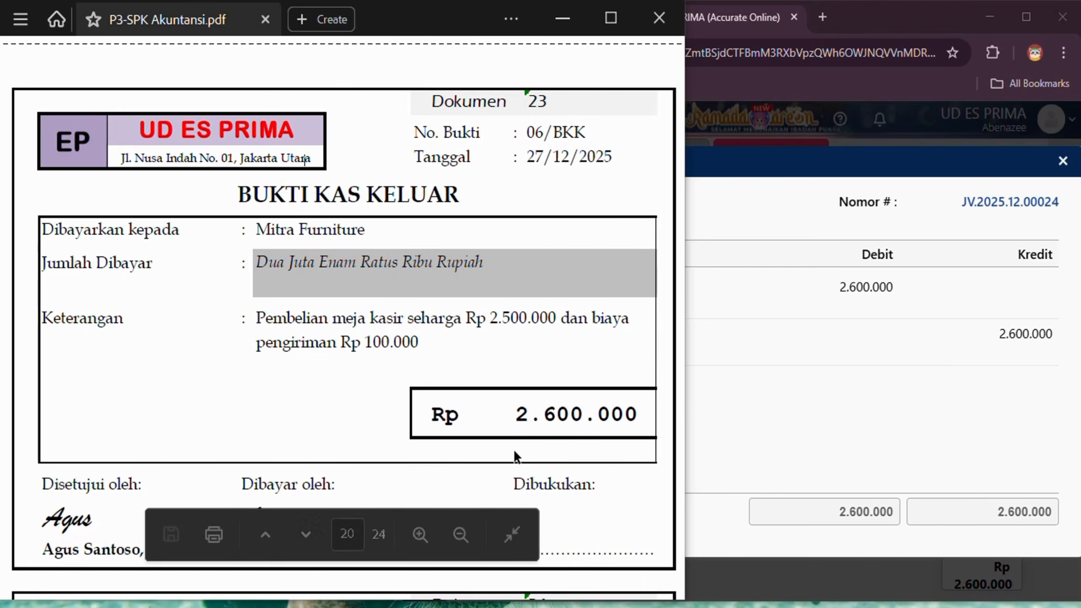
pyautogui.click(931, 378)
pyautogui.click(1063, 160)
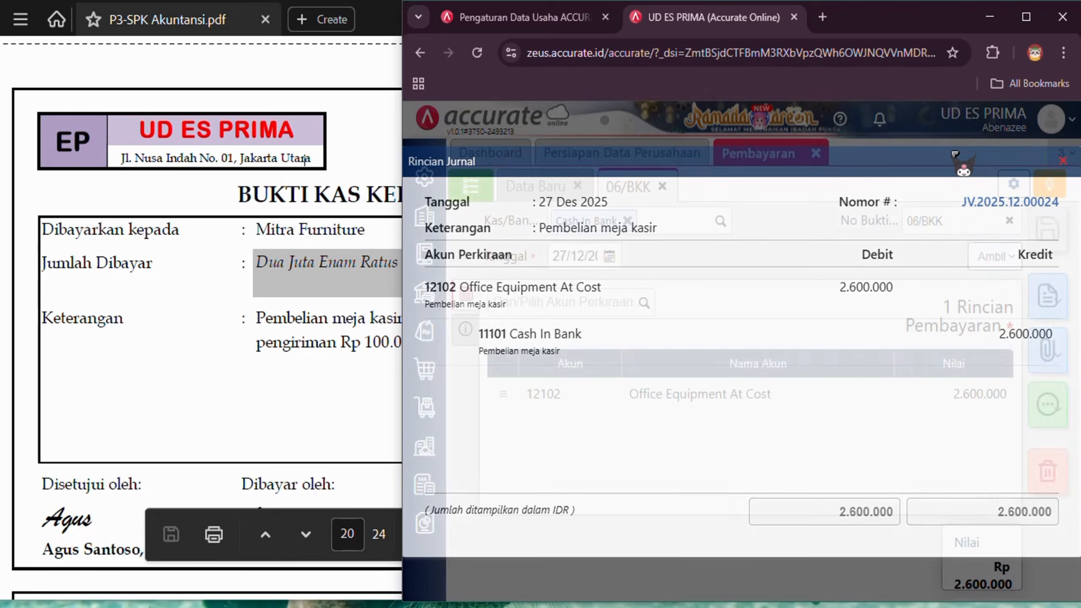
pyautogui.click(815, 153)
# Read document 24, cash receipt 04/BKM from Toko Sejuk Abadi, in the PDF and return to Accurate Online.
pyautogui.click(219, 285)
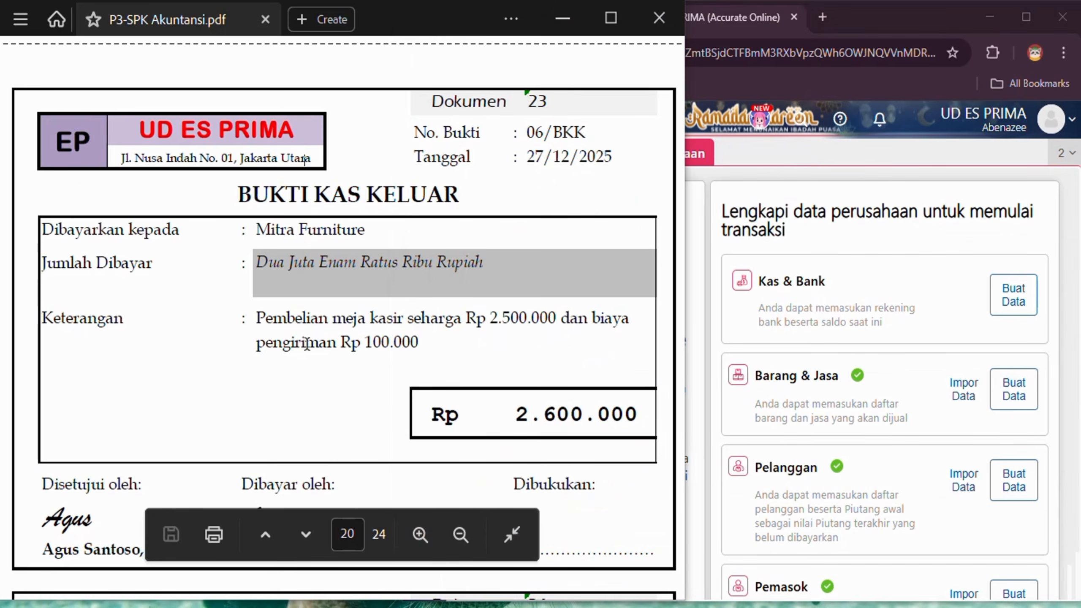
pyautogui.scroll(-4, 325, 339)
pyautogui.scroll(-5, 325, 340)
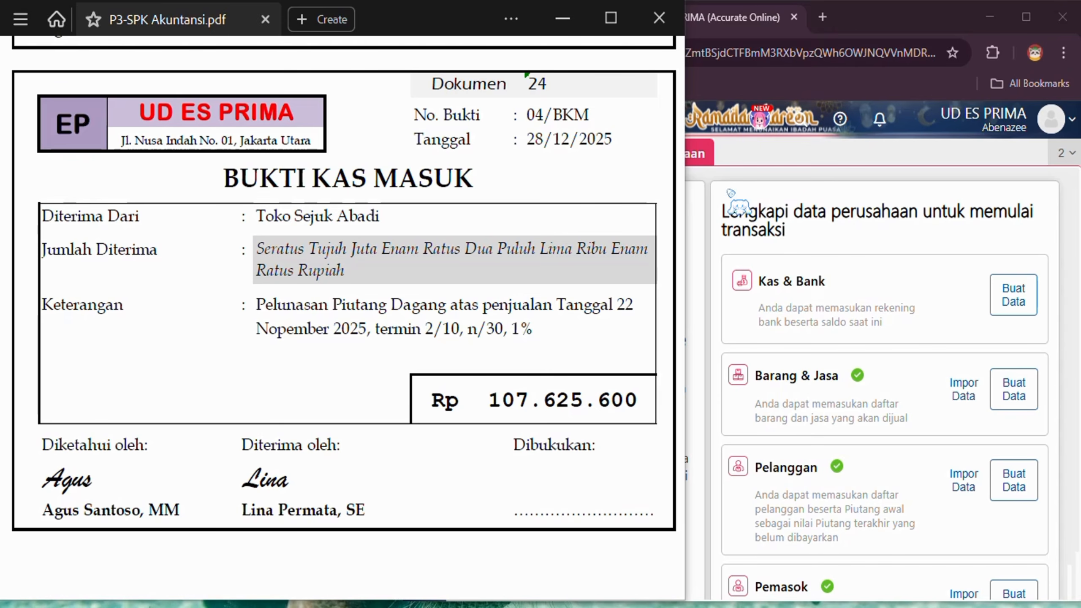
pyautogui.click(743, 162)
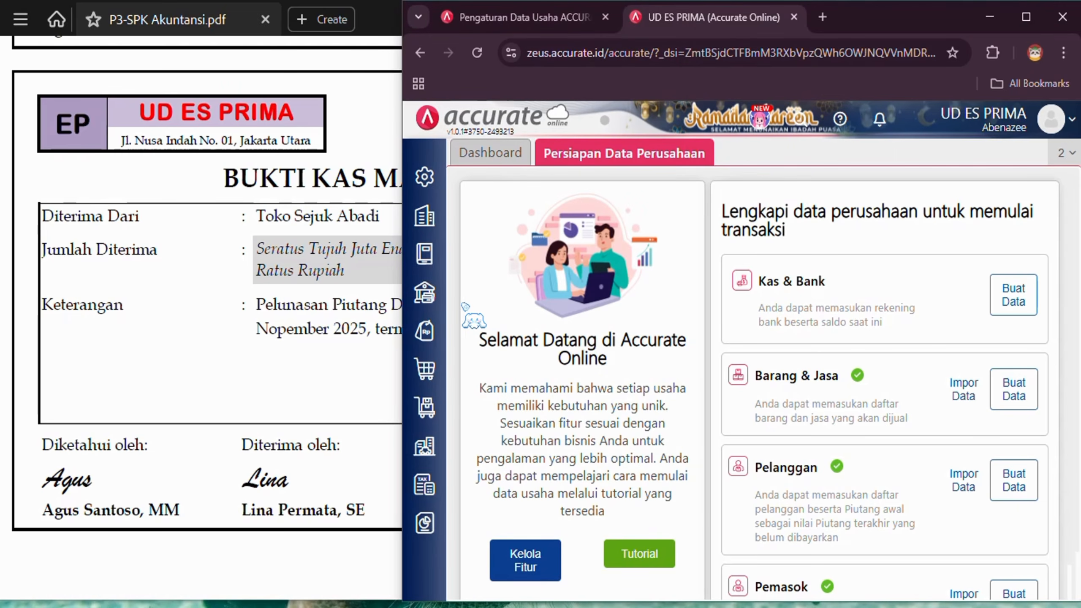
# Start a new sales receipt (Penerimaan Penjualan) from Toko Sejuk Abadi with Cash In Bank as the bank.
pyautogui.click(426, 331)
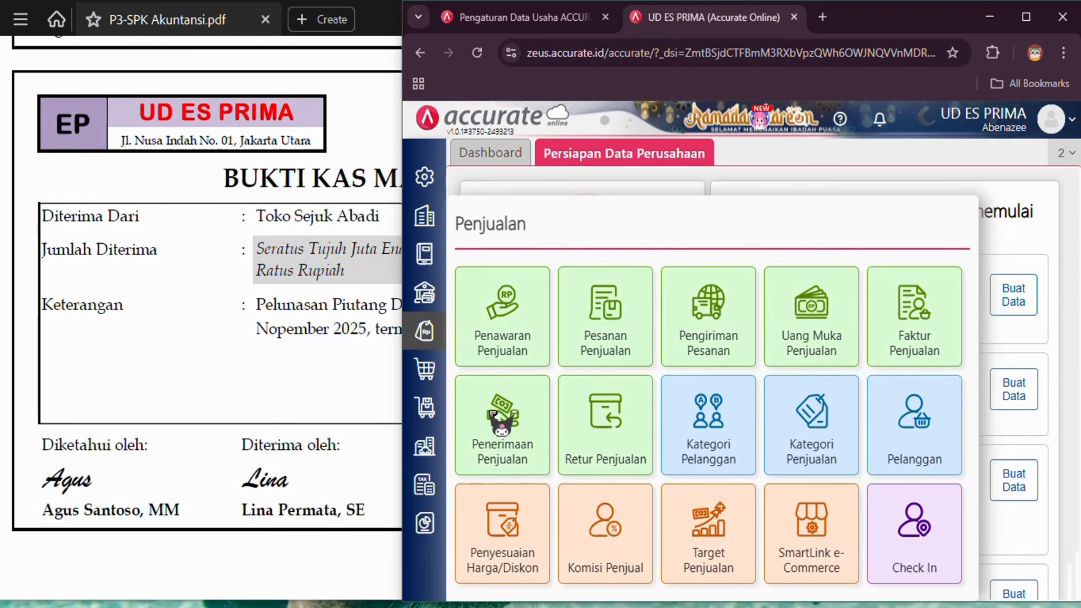
pyautogui.click(535, 399)
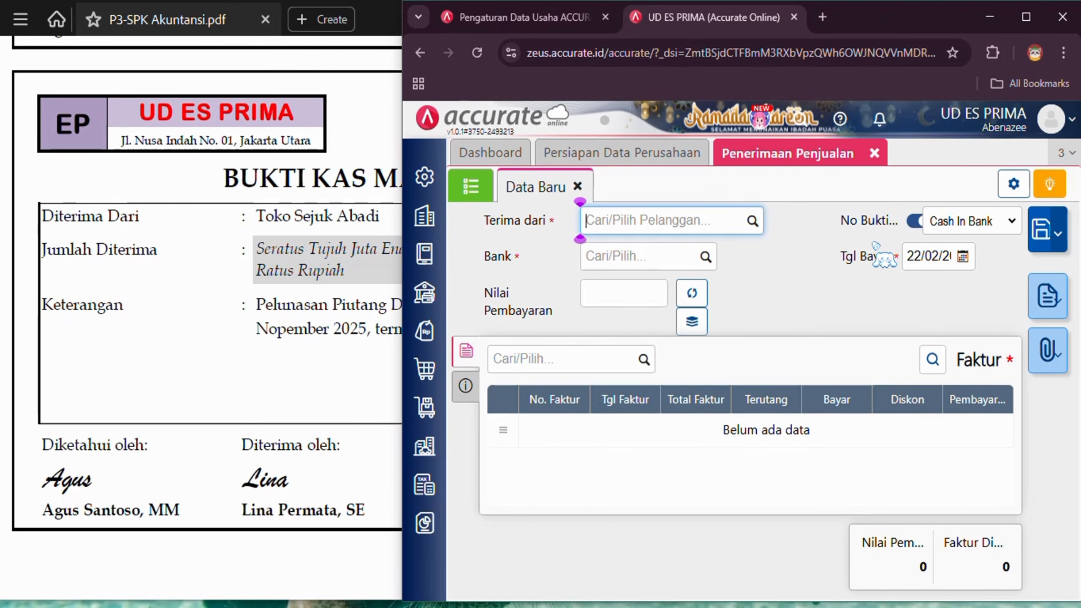
pyautogui.click(751, 220)
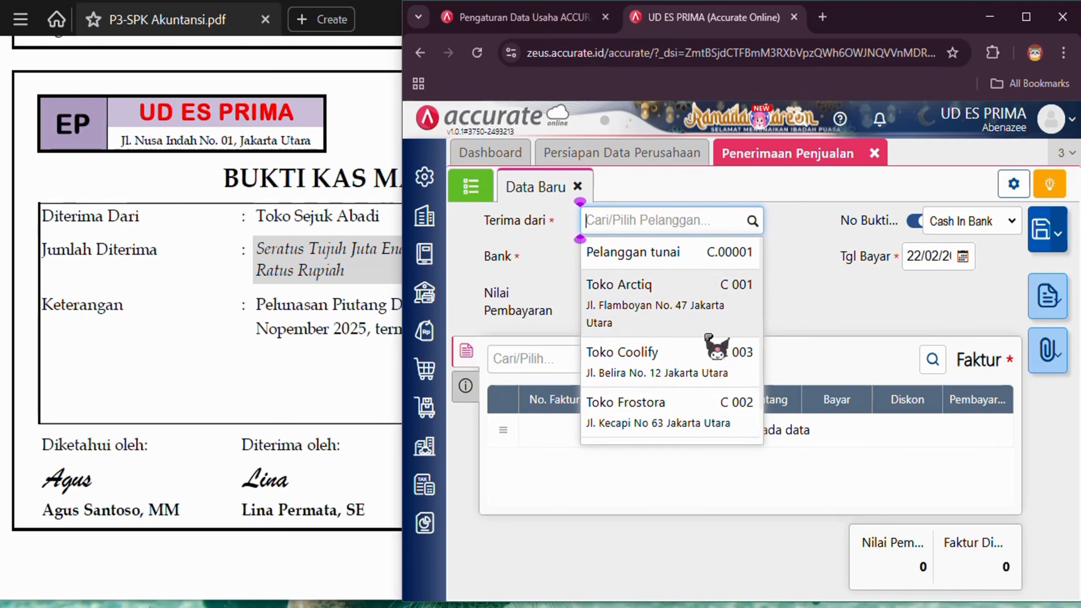
pyautogui.scroll(-1, 655, 340)
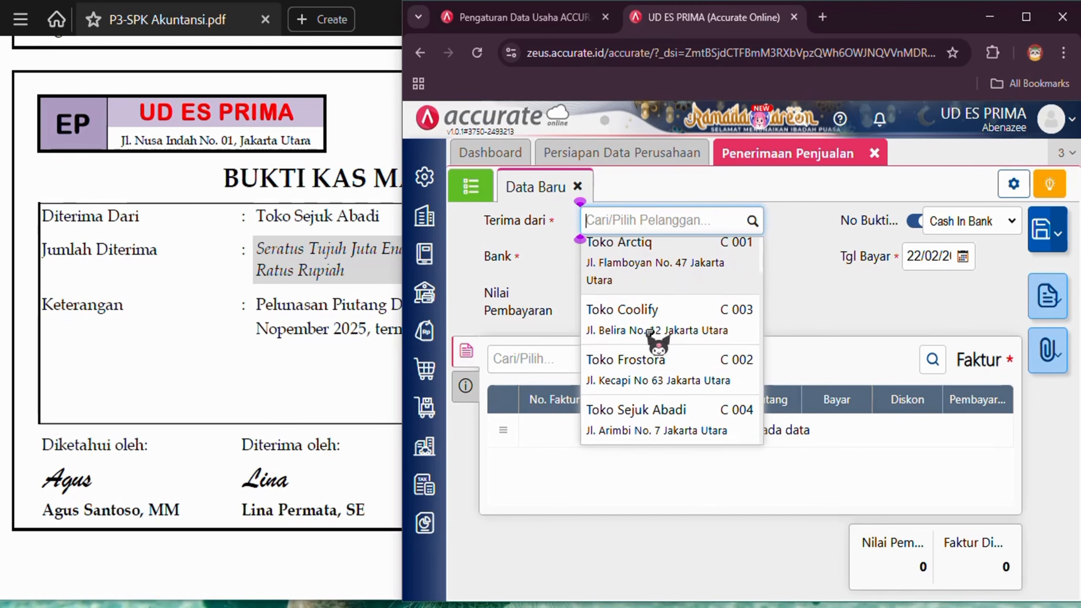
pyautogui.click(674, 407)
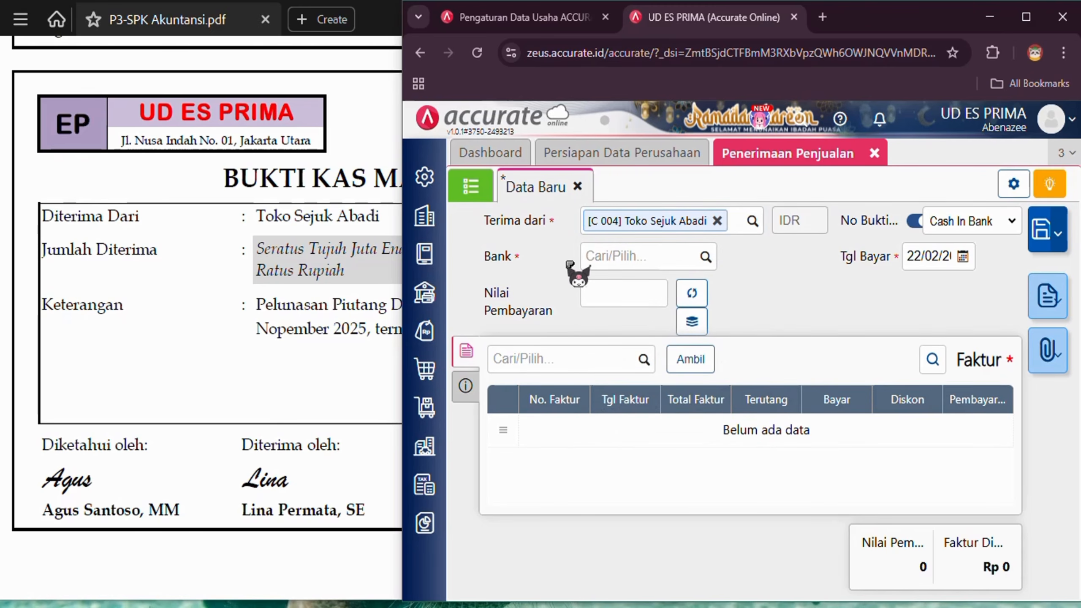
pyautogui.click(705, 256)
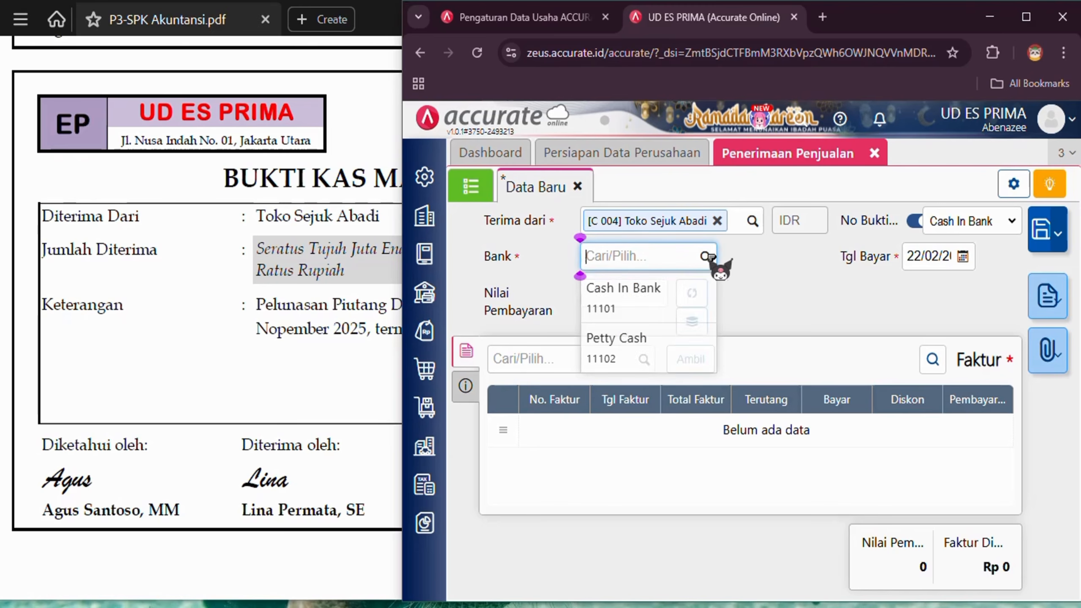
pyautogui.click(655, 294)
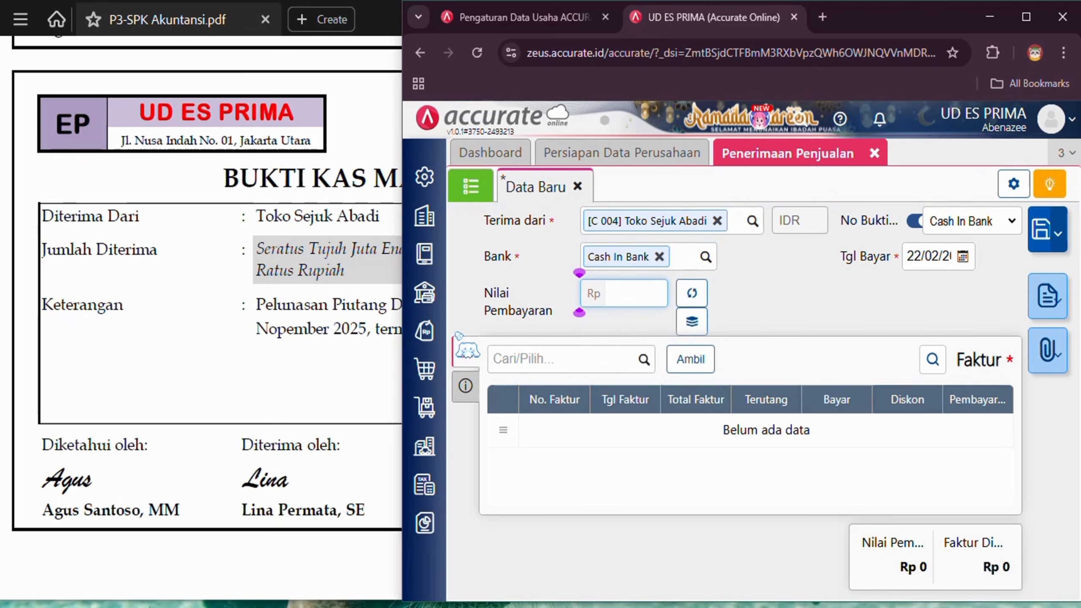
# Check the received amount in document 24 and select invoice SI.2025.11.00004 for the receipt.
pyautogui.click(307, 373)
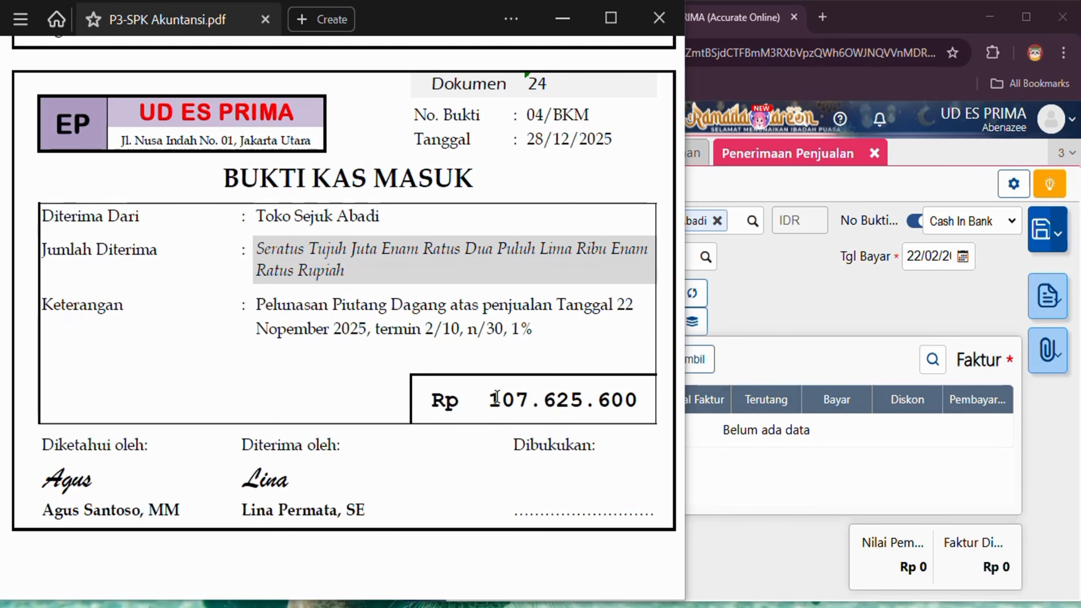
pyautogui.click(787, 291)
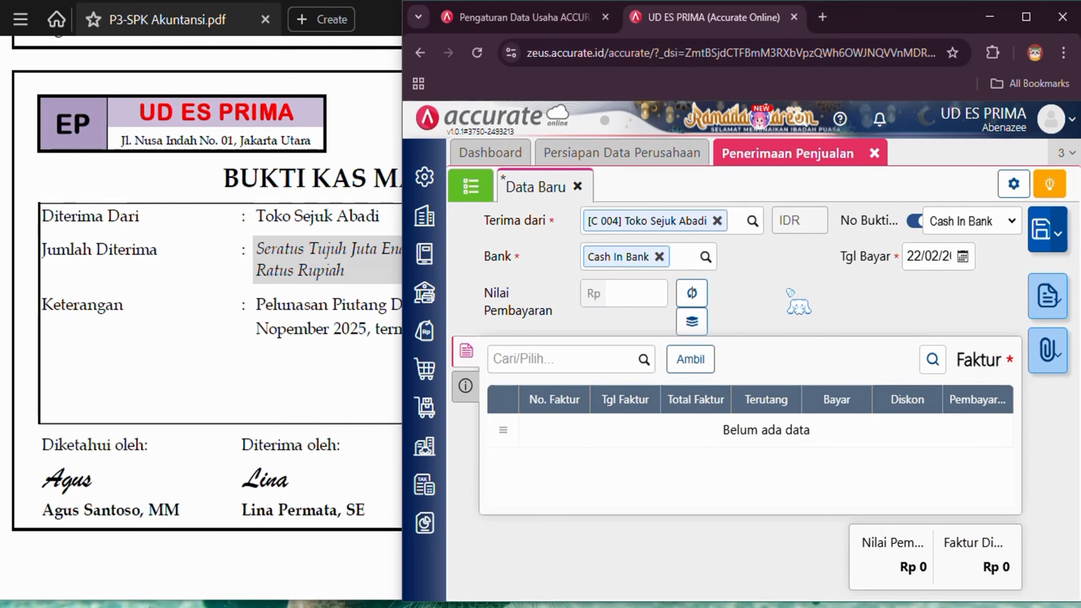
pyautogui.click(643, 359)
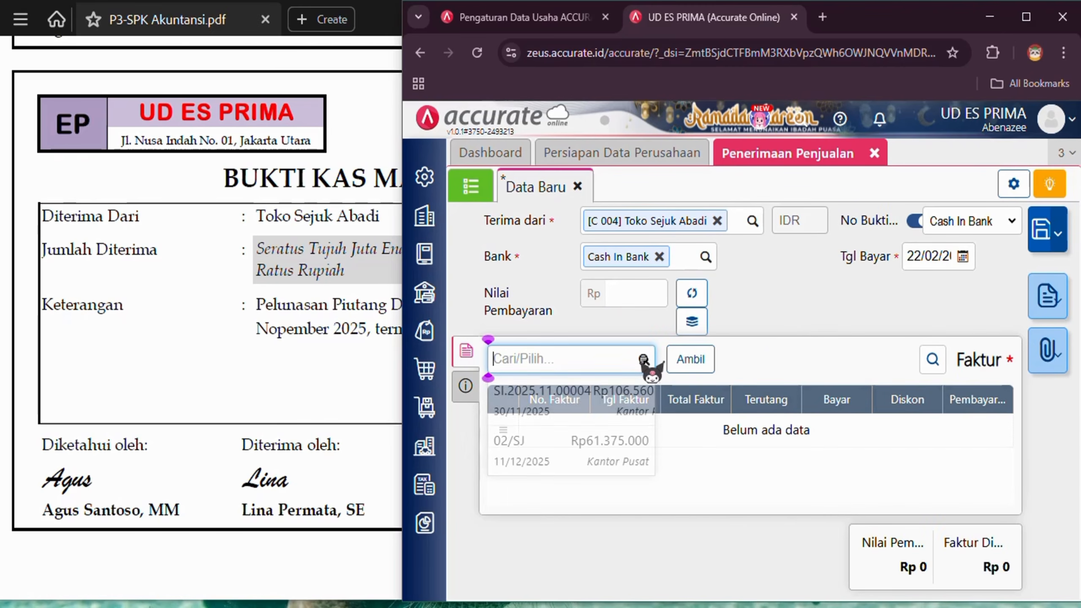
pyautogui.click(583, 409)
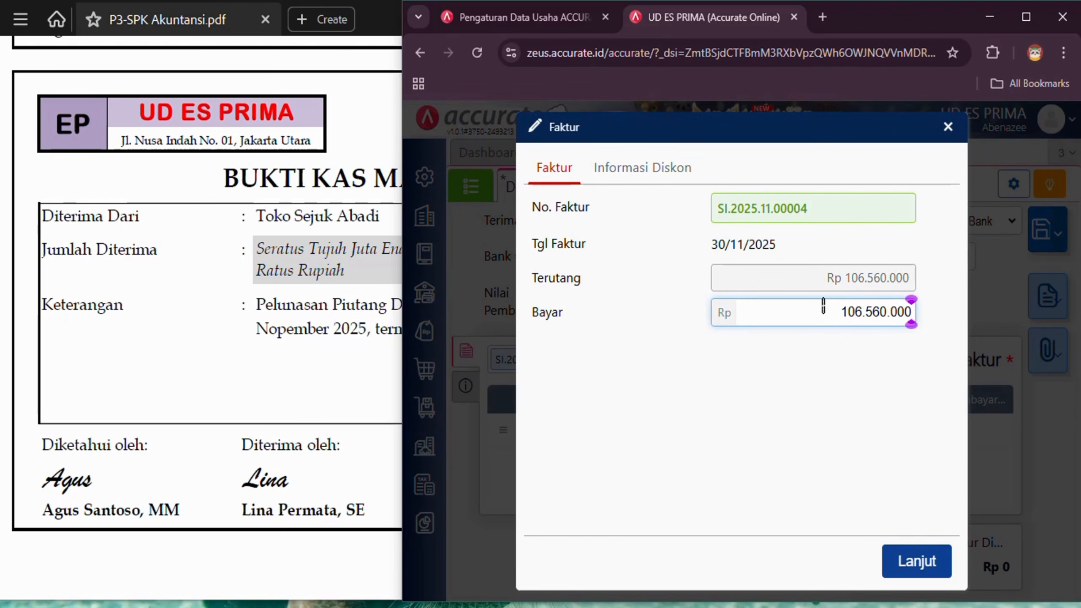
# Review document 24's payment terms, switch to Calculator, and compute 1% of the invoice amount 106,560,000.
pyautogui.click(343, 366)
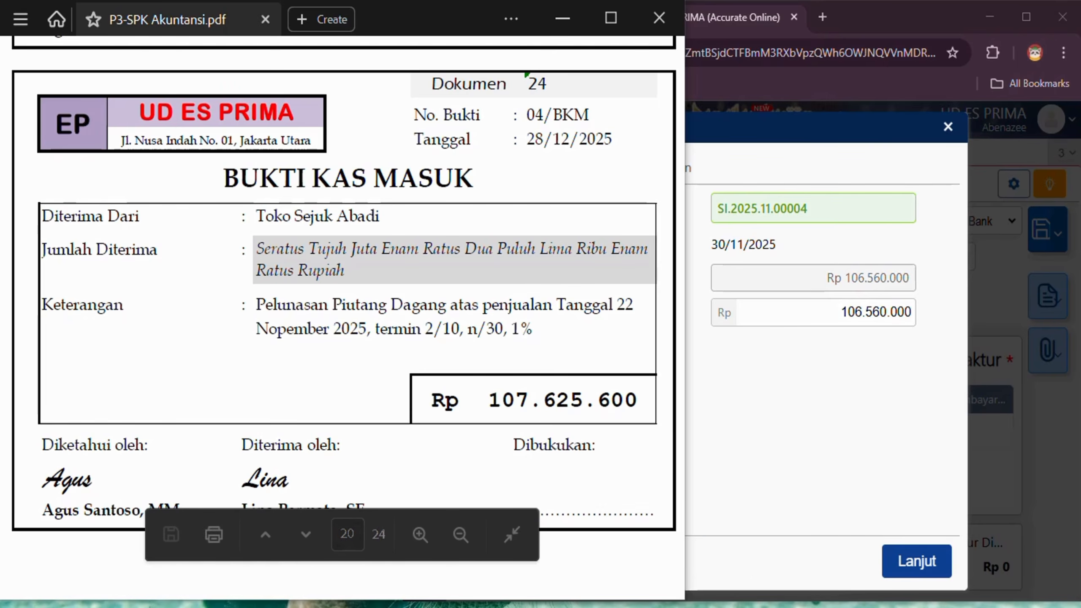
pyautogui.hotkey('alt', 'Tab')
pyautogui.moveTo(797, 113); pyautogui.dragTo(258, 47)
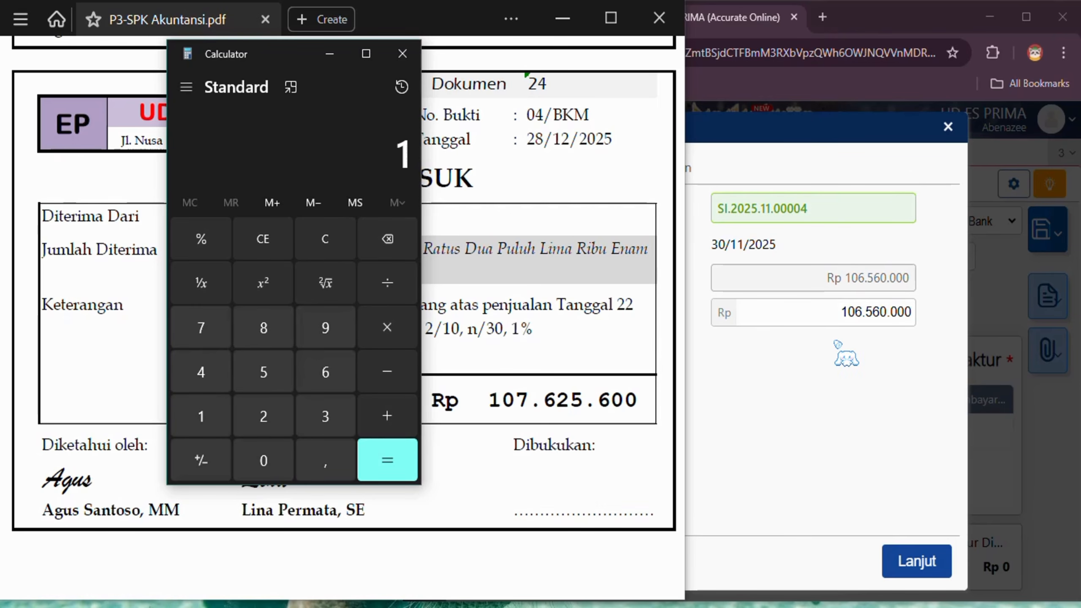
pyautogui.click(273, 461)
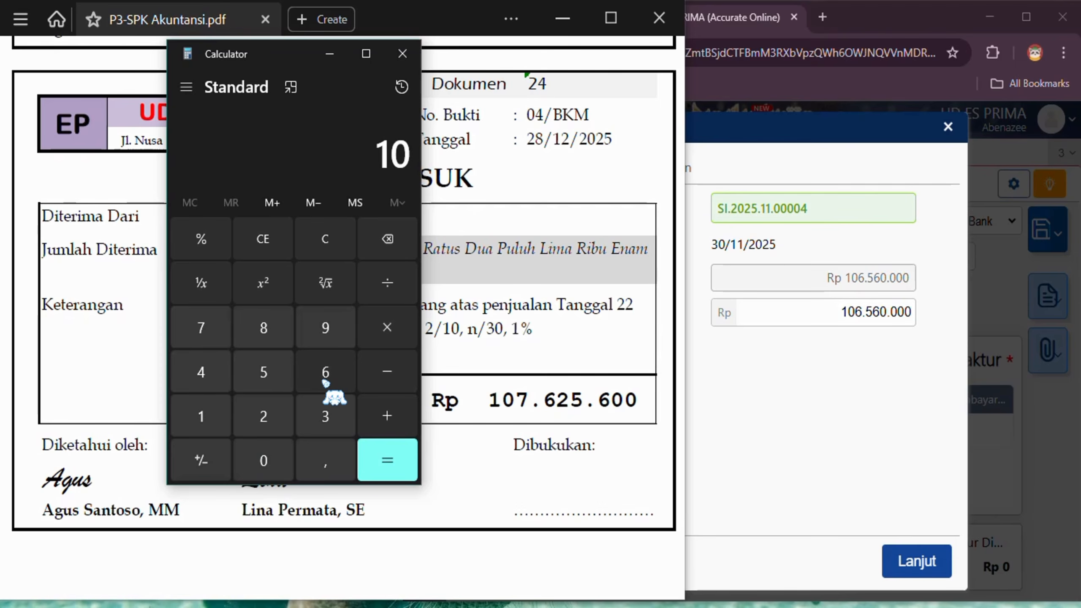
pyautogui.click(327, 373)
pyautogui.click(275, 367)
pyautogui.click(323, 367)
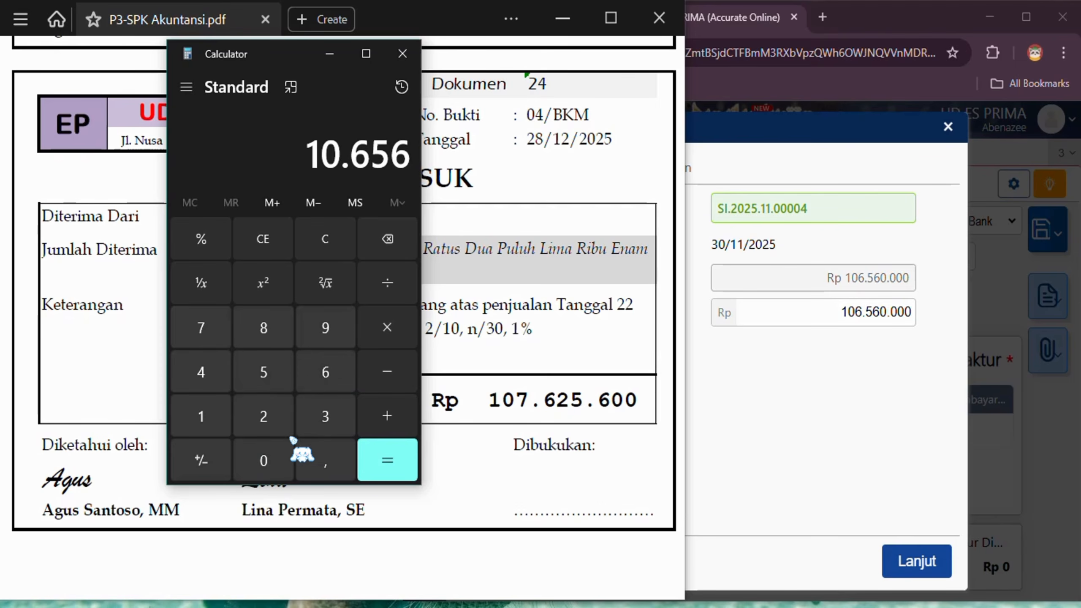
pyautogui.click(285, 454)
pyautogui.click(285, 454)
pyautogui.click(285, 454)
pyautogui.click(285, 454)
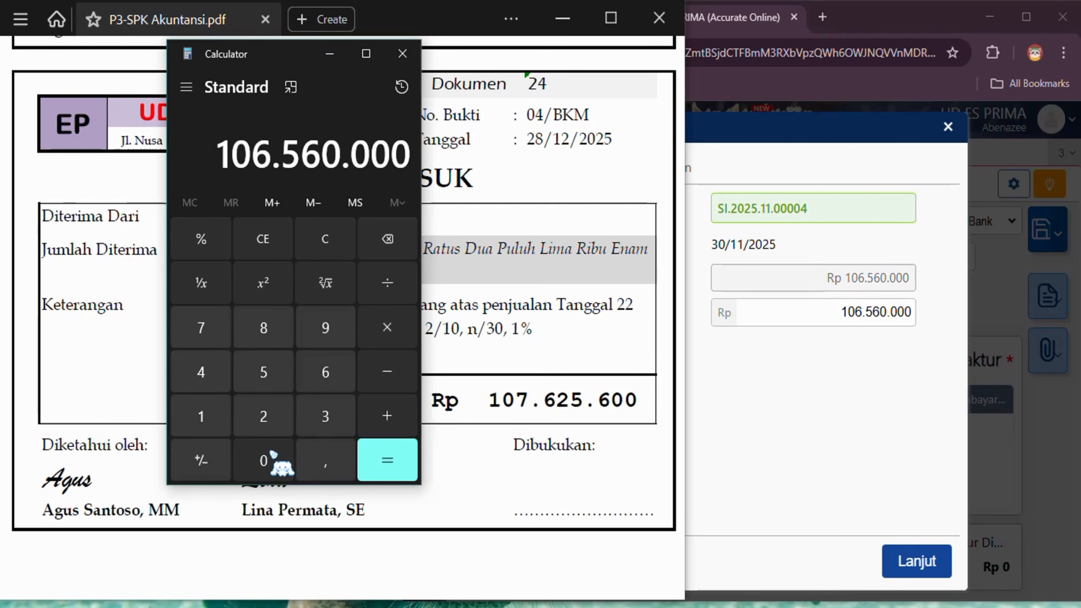
pyautogui.click(386, 327)
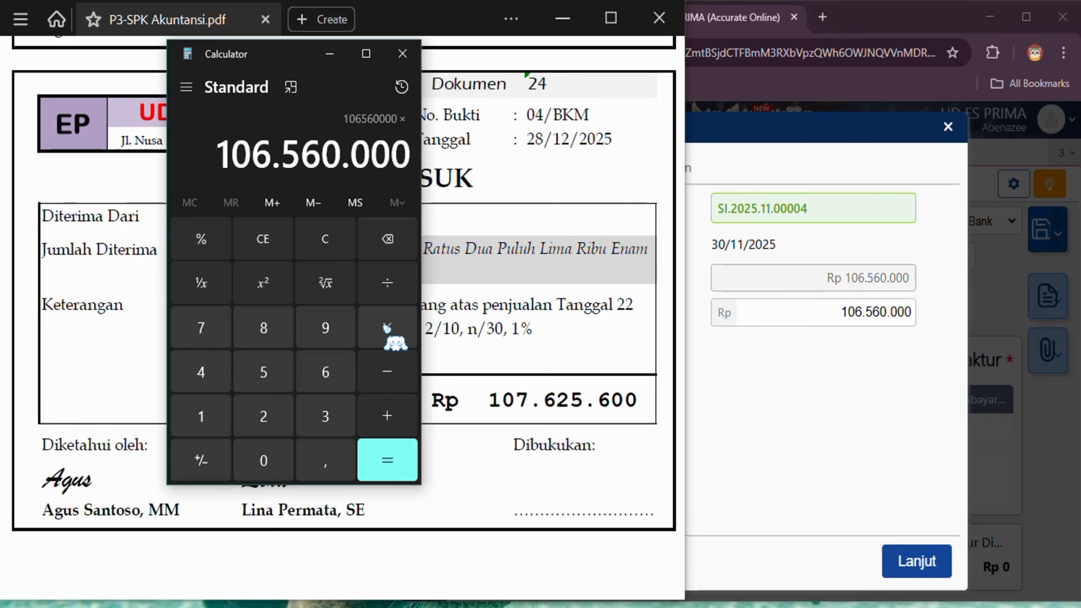
pyautogui.click(202, 416)
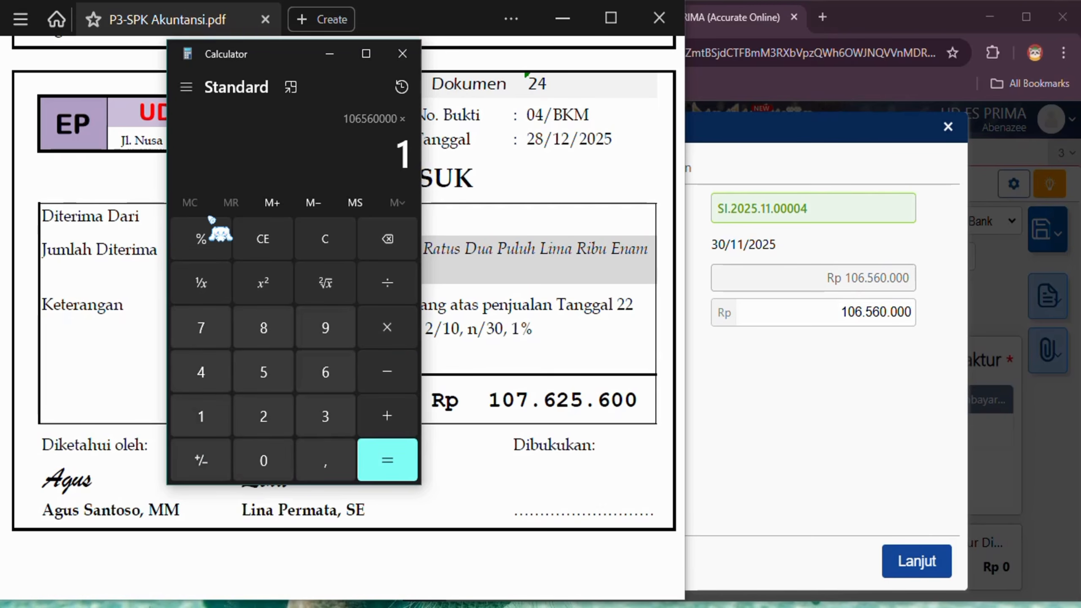
pyautogui.click(204, 238)
pyautogui.click(410, 472)
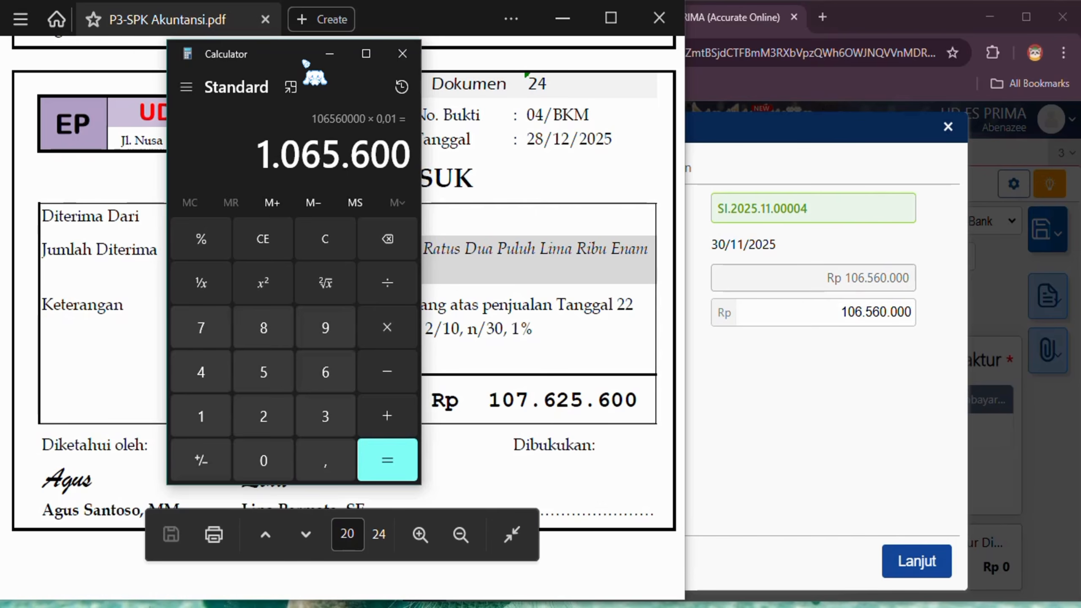
pyautogui.moveTo(307, 62)
pyautogui.mouseDown()
pyautogui.moveTo(281, 73)
pyautogui.moveTo(300, 78)
pyautogui.mouseUp()
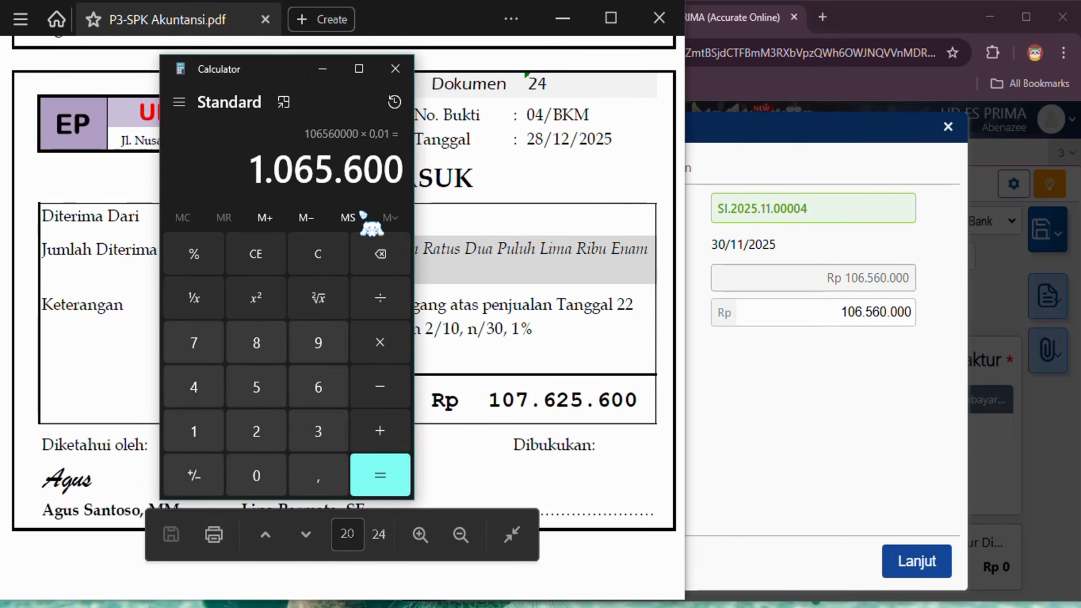
pyautogui.click(385, 430)
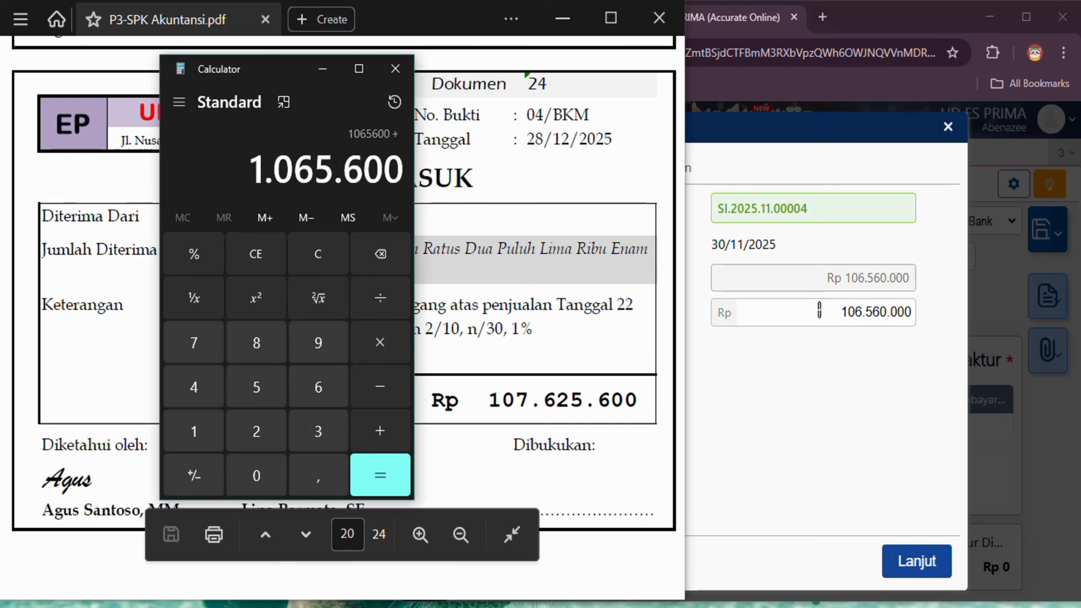
pyautogui.click(209, 439)
pyautogui.click(256, 475)
pyautogui.click(318, 388)
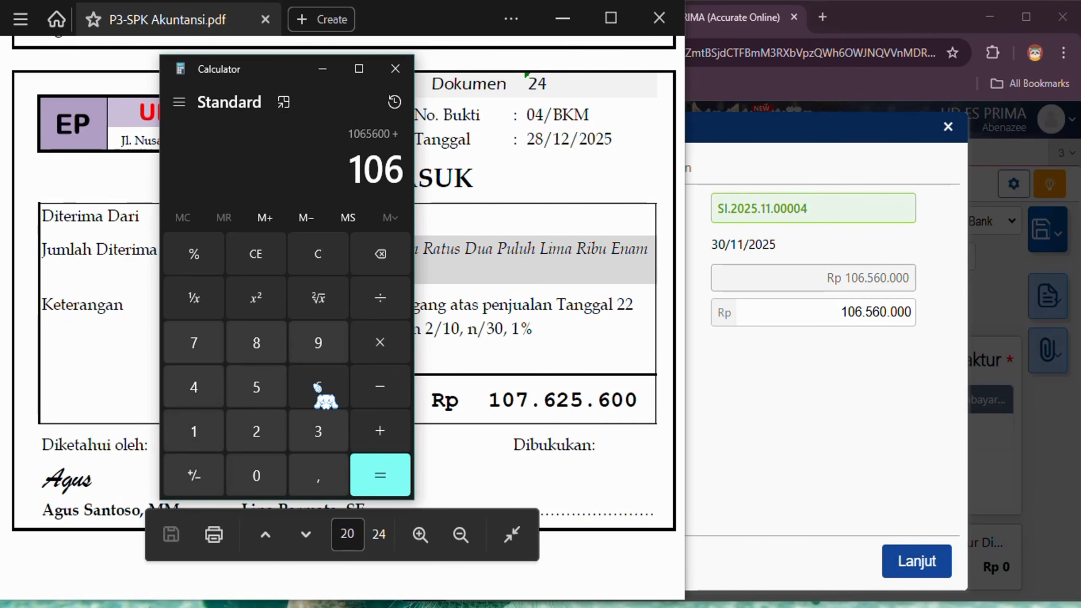
pyautogui.click(257, 387)
pyautogui.click(319, 387)
pyautogui.click(257, 474)
pyautogui.click(385, 481)
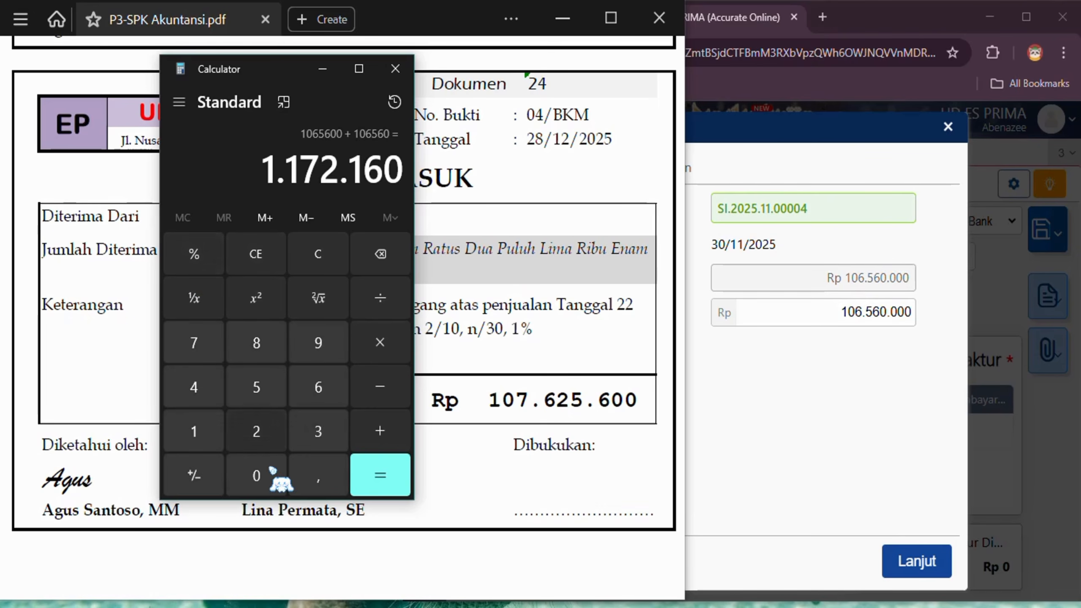
pyautogui.click(255, 254)
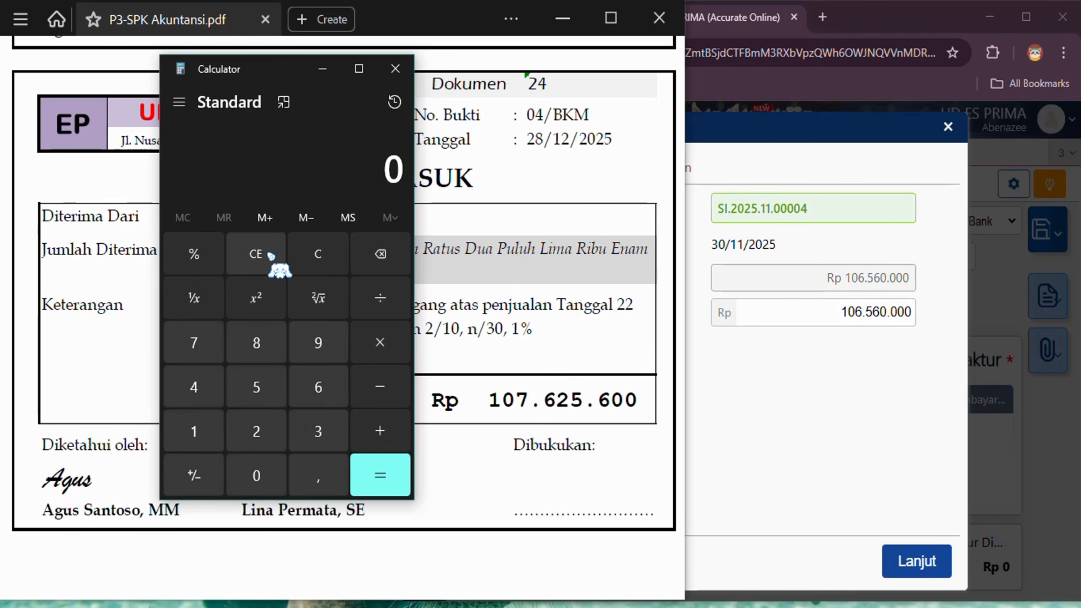
# Recalculate 1% of 106,560,000 in the calculator.
pyautogui.click(219, 435)
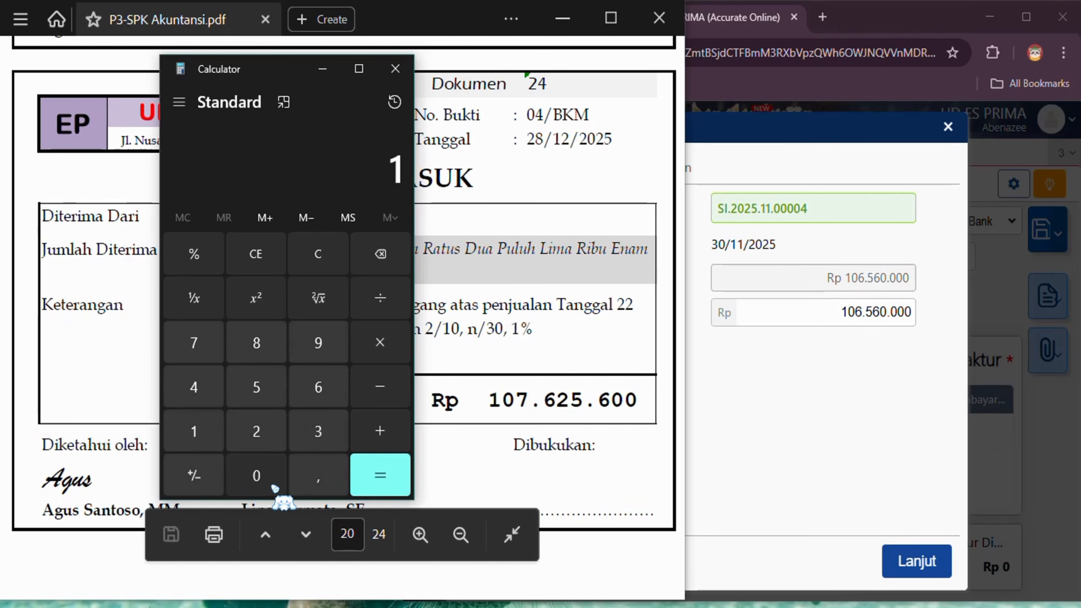
pyautogui.click(266, 477)
pyautogui.click(317, 387)
pyautogui.click(257, 387)
pyautogui.click(319, 387)
pyautogui.click(258, 475)
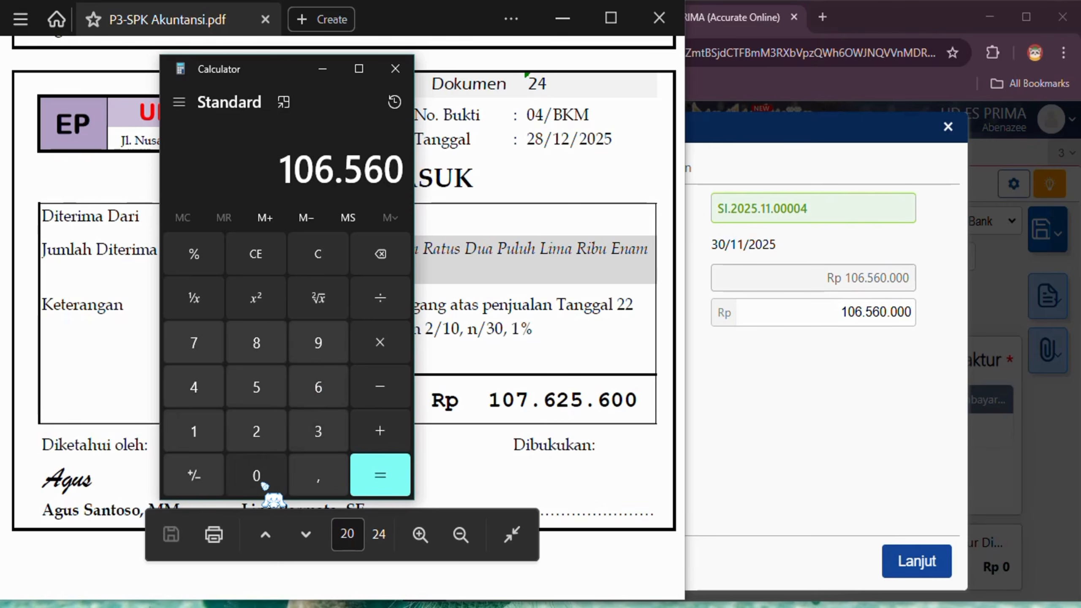
pyautogui.click(259, 476)
pyautogui.click(259, 477)
pyautogui.click(261, 479)
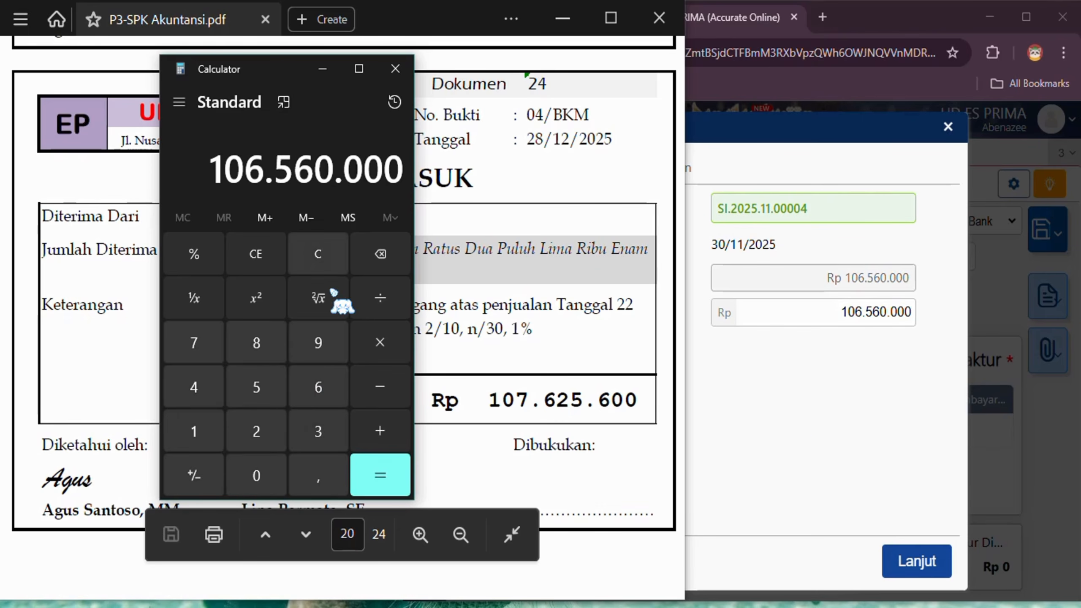
pyautogui.click(392, 343)
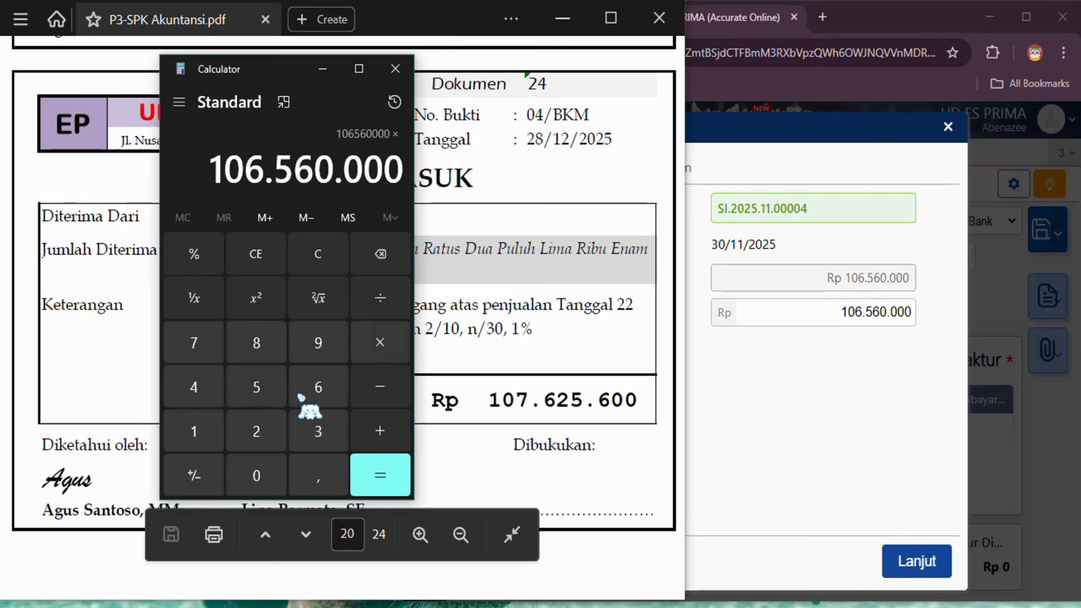
pyautogui.click(210, 439)
pyautogui.click(206, 265)
pyautogui.click(394, 479)
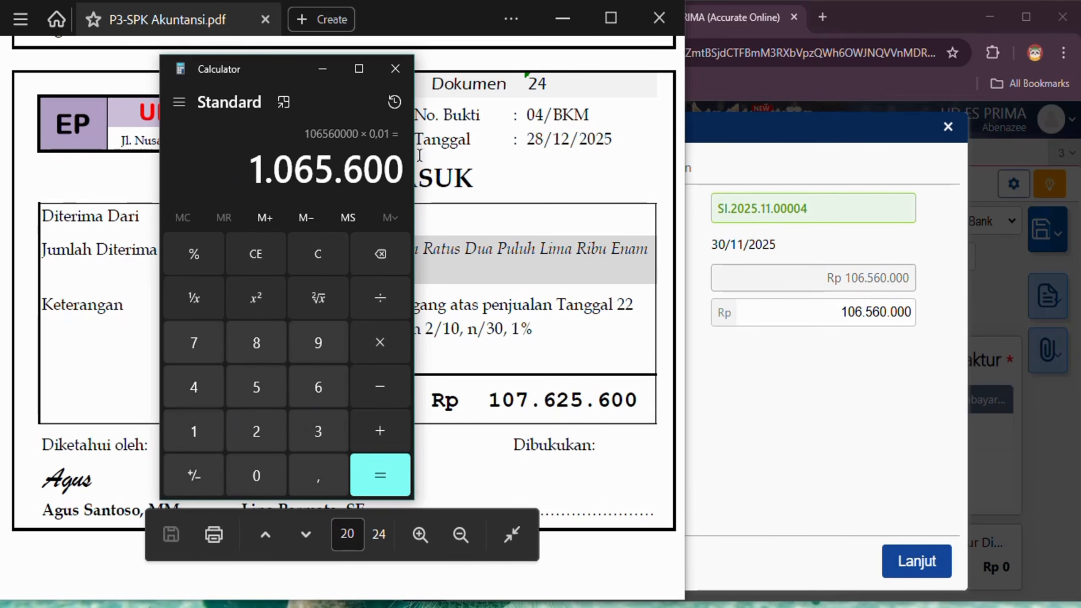
# Add the invoice amount 106,560,000 to the 1% charge, compare the total with document 24, and minimize the calculator.
pyautogui.click(389, 432)
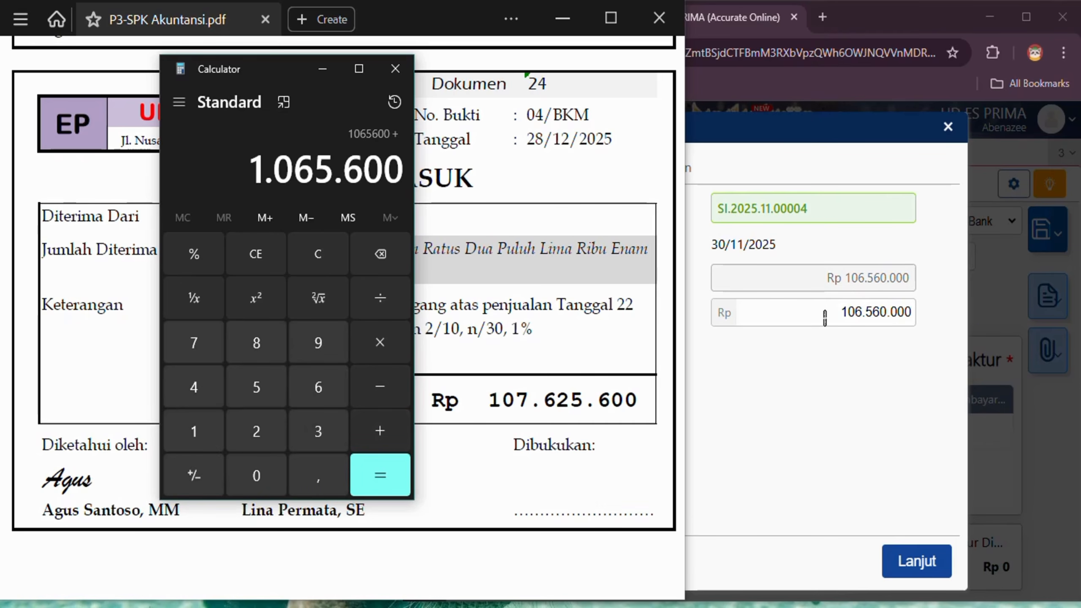
pyautogui.click(199, 449)
pyautogui.click(256, 472)
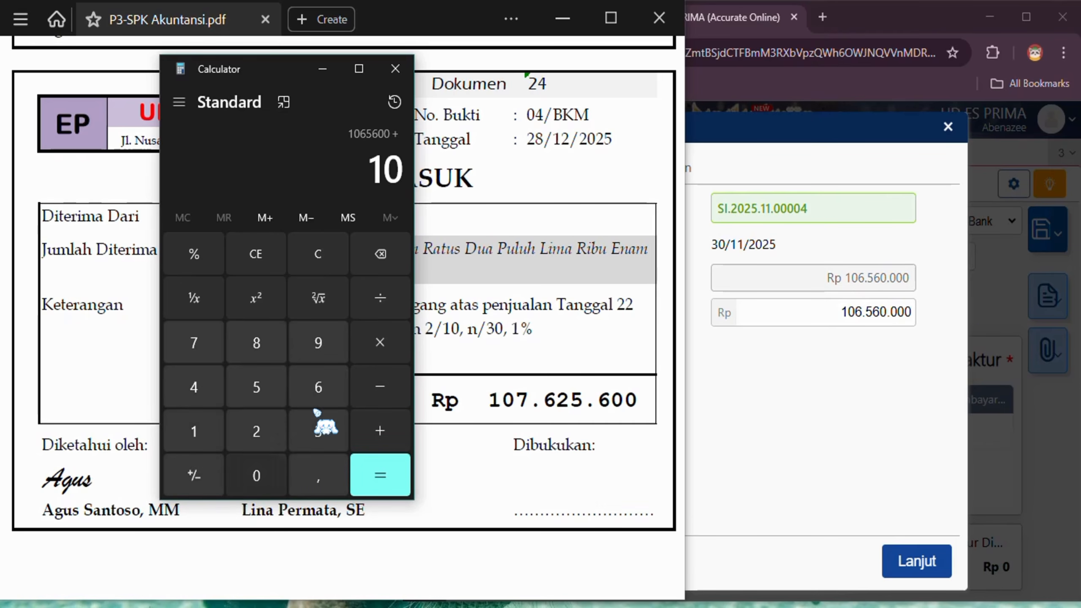
pyautogui.click(336, 392)
pyautogui.click(255, 386)
pyautogui.click(336, 390)
pyautogui.click(259, 476)
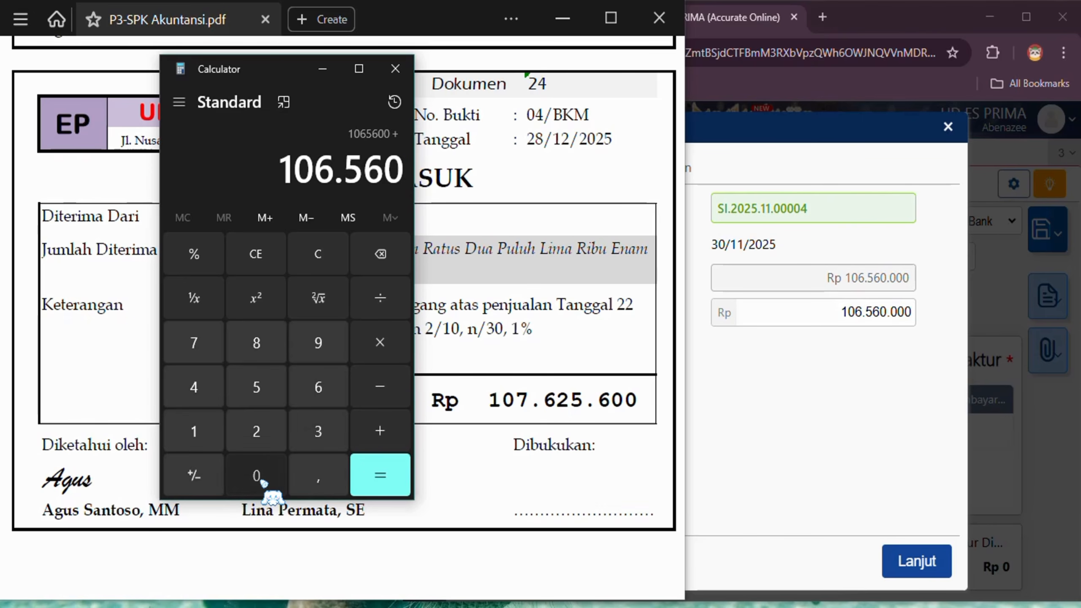
pyautogui.click(260, 476)
pyautogui.click(260, 476)
pyautogui.click(259, 476)
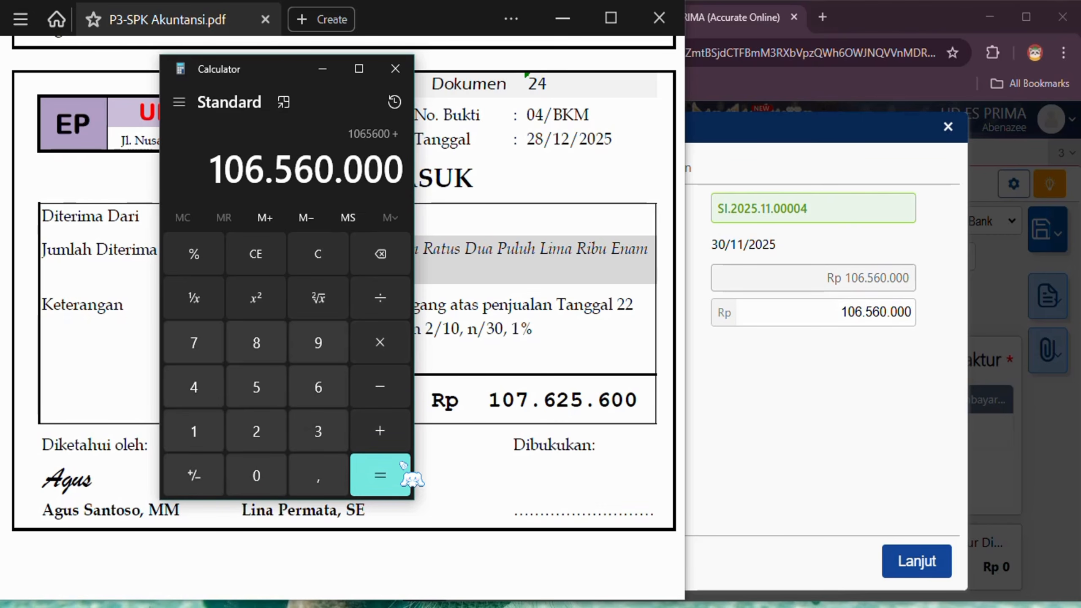
pyautogui.click(402, 473)
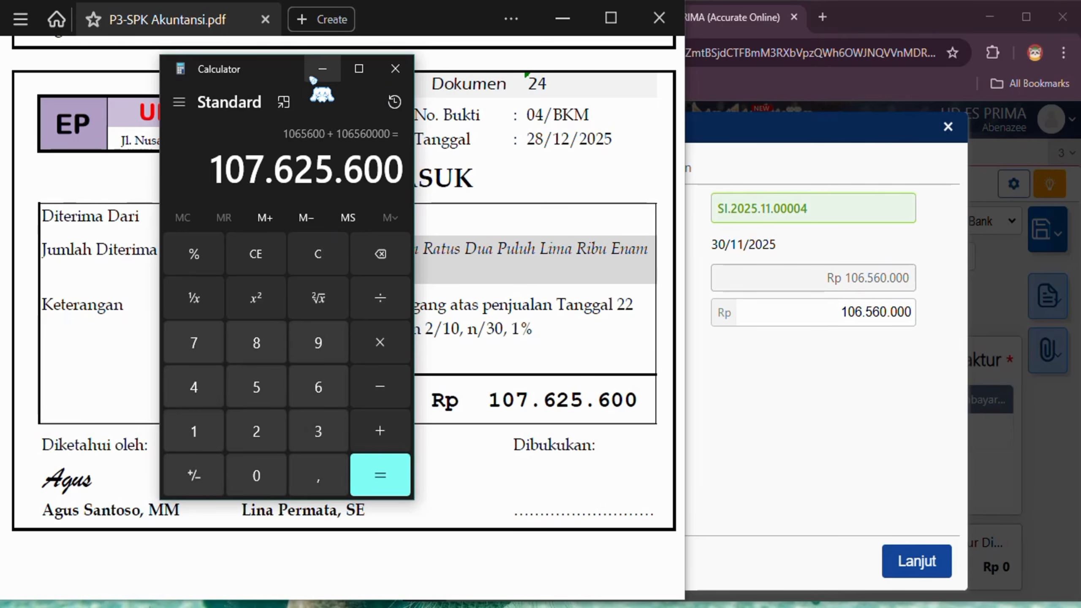
pyautogui.click(323, 69)
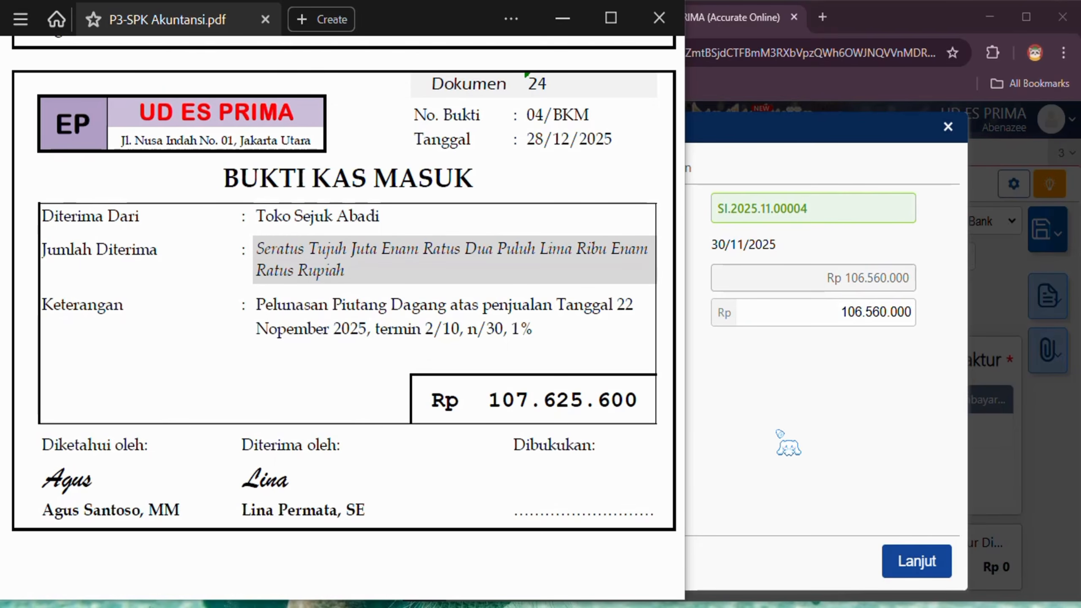
# Add invoice SI.2025.11.00004 to the sales receipt and set the payment value to Rp 106,560,000.
pyautogui.click(777, 431)
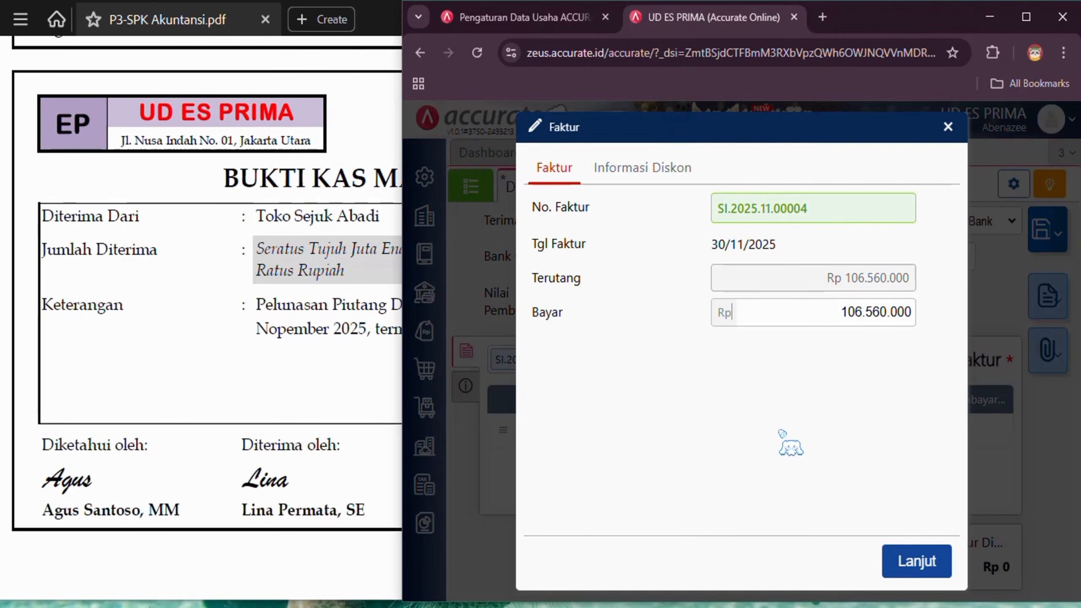
pyautogui.click(936, 569)
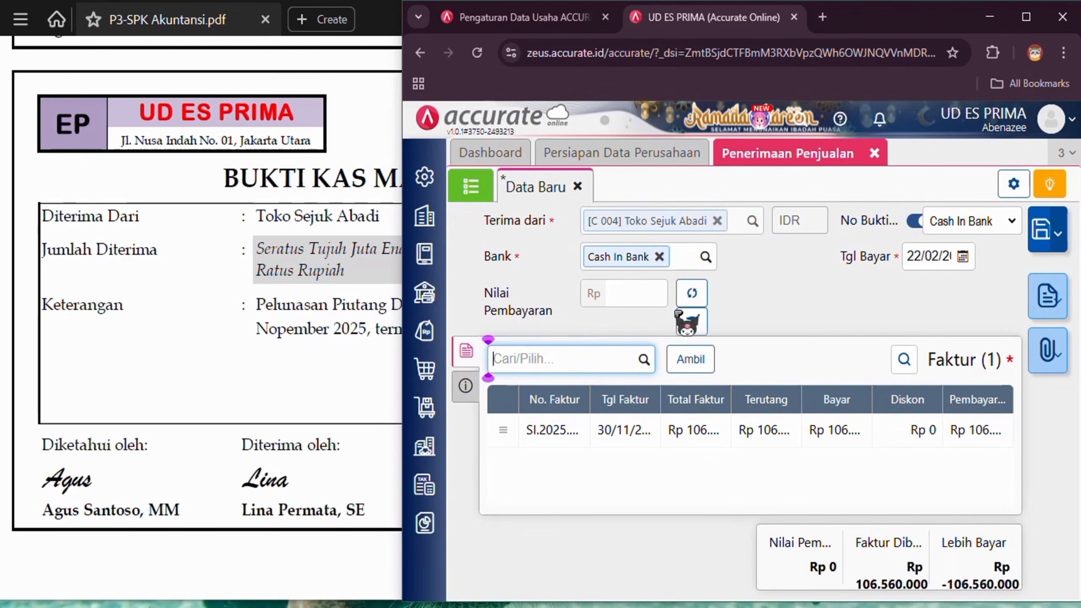
pyautogui.click(649, 293)
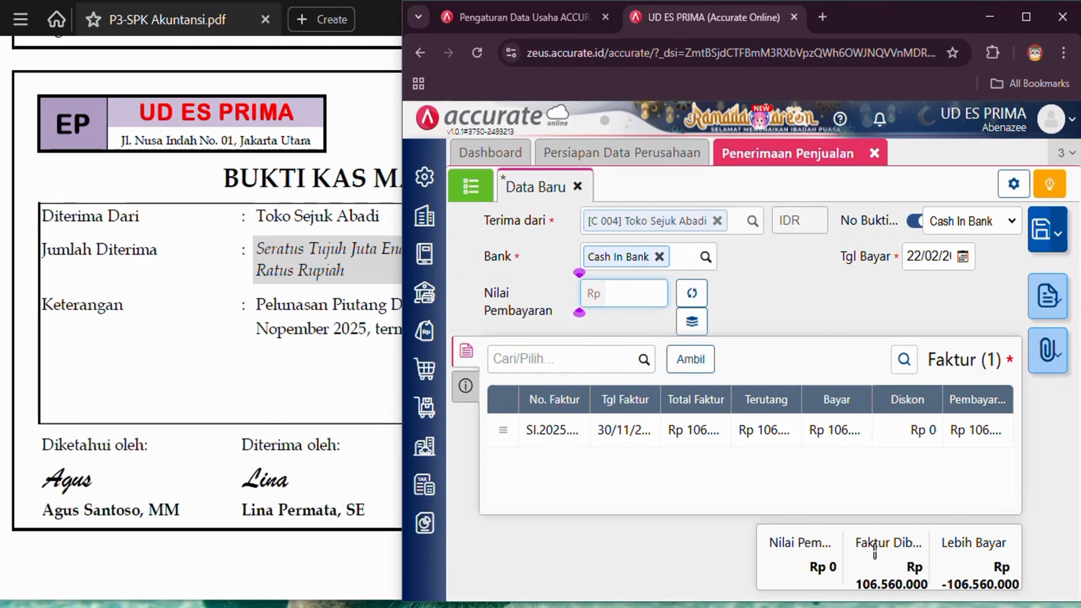
pyautogui.write('10')
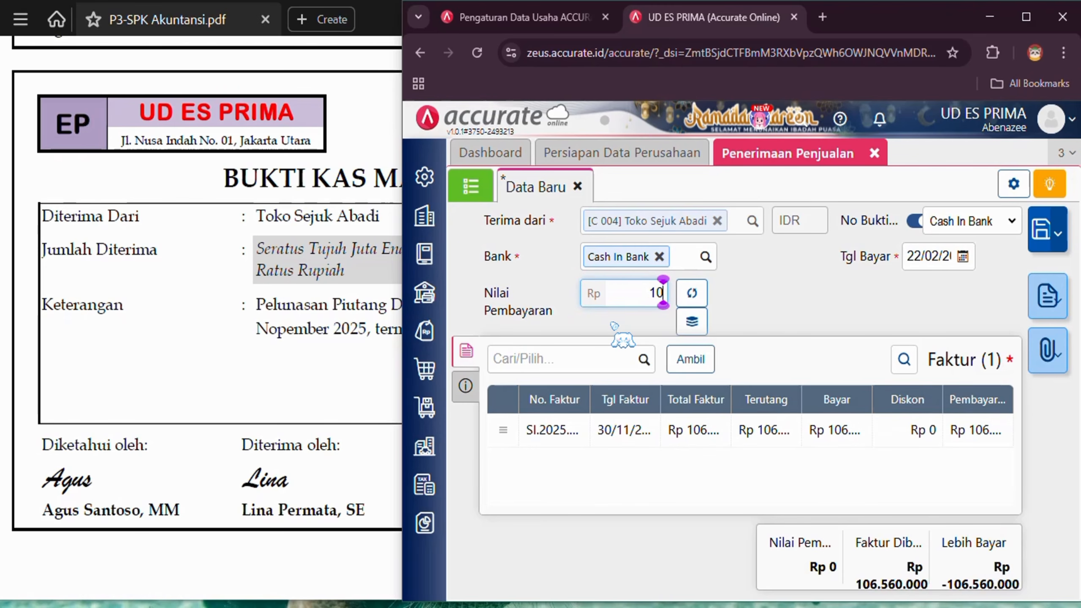
pyautogui.write('6560000')
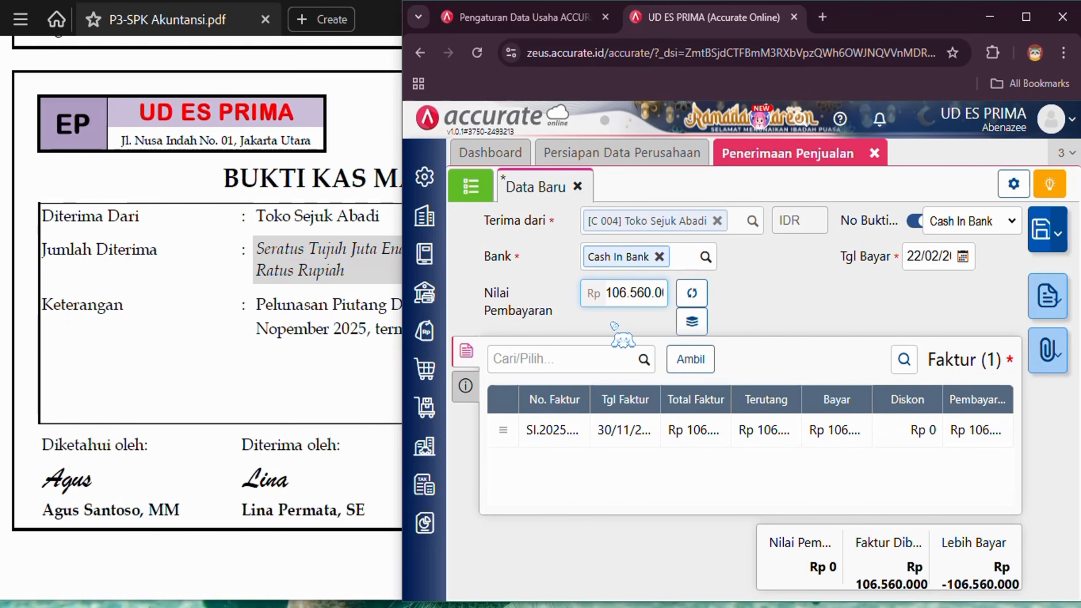
# Turn off automatic numbering for the receipt and enter 04/BKM as its number, as given in document 24.
pyautogui.click(914, 220)
pyautogui.click(353, 112)
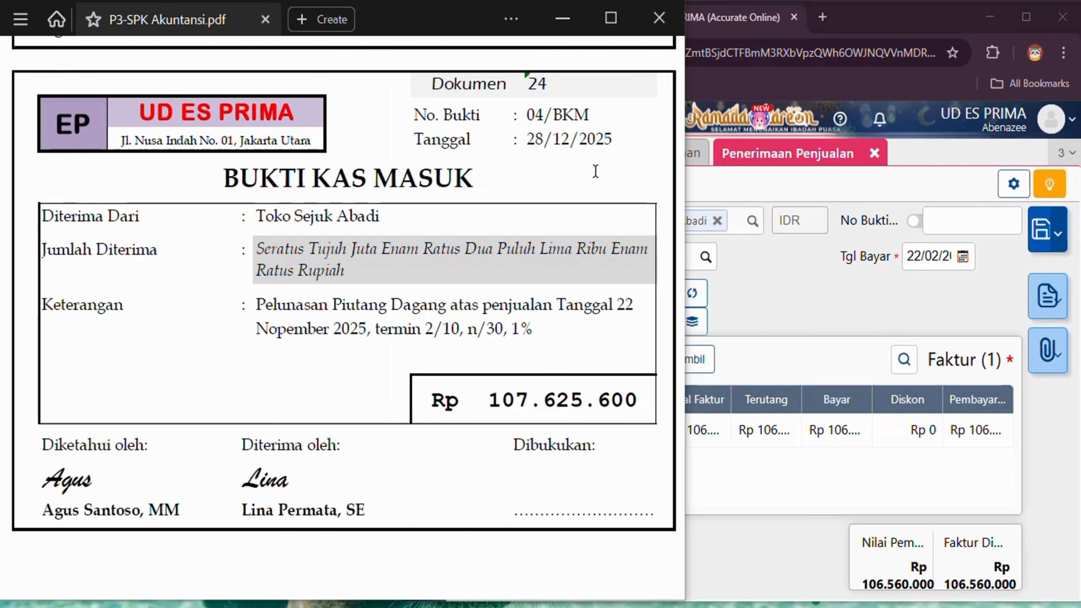
pyautogui.click(945, 228)
pyautogui.write('04')
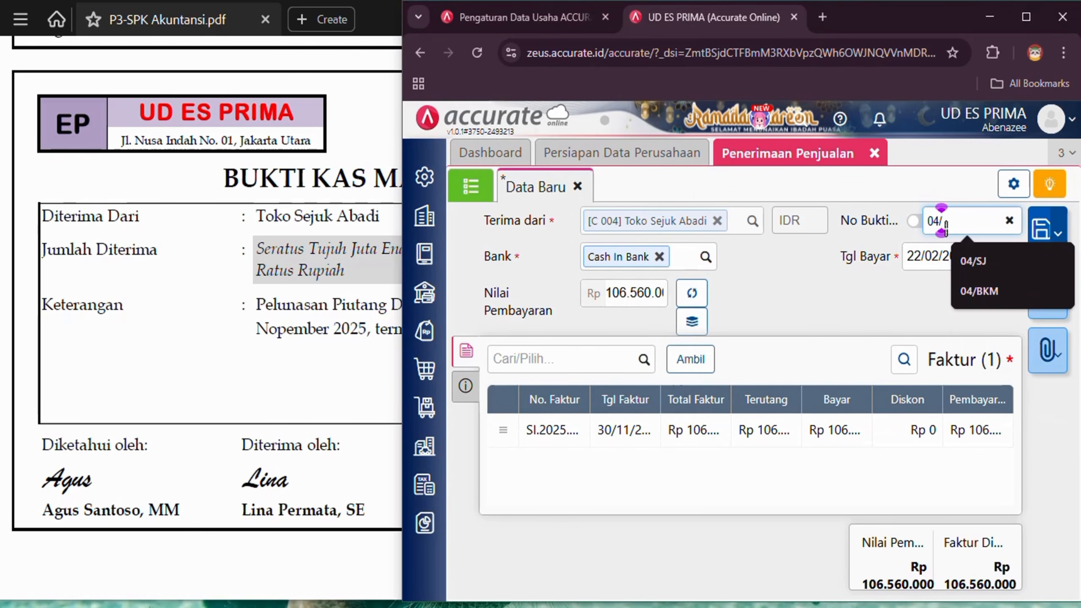
pyautogui.write('/BKM')
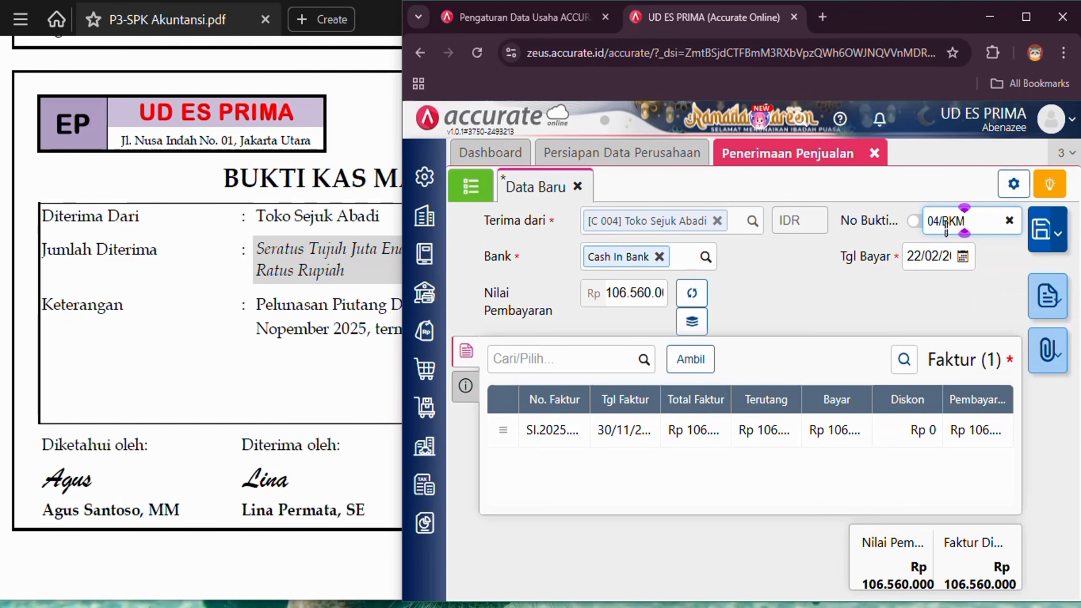
# Check the date in document 24 and set the receipt's payment date to 28/12/2025.
pyautogui.click(915, 261)
pyautogui.click(337, 101)
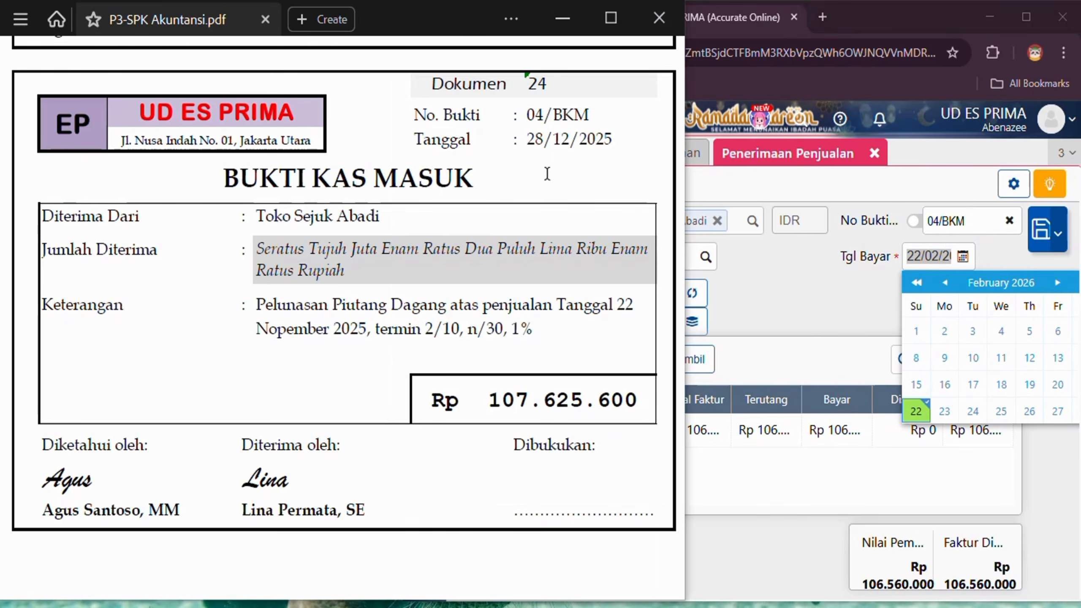
pyautogui.click(941, 257)
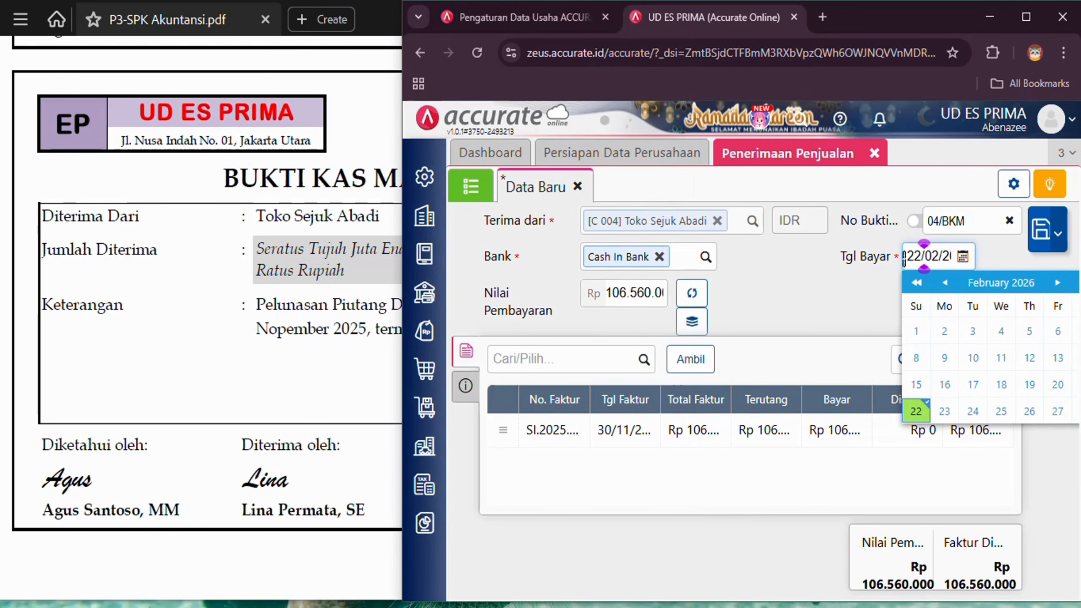
pyautogui.moveTo(905, 258); pyautogui.dragTo(952, 257)
pyautogui.press('BackSpace')
pyautogui.write('1')
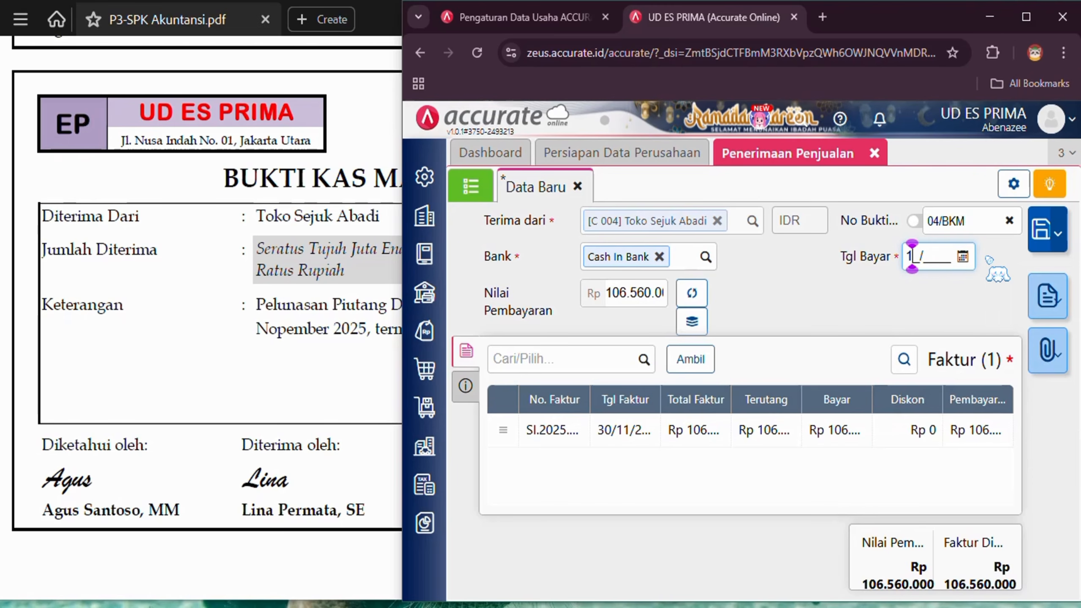
pyautogui.write('2/2025')
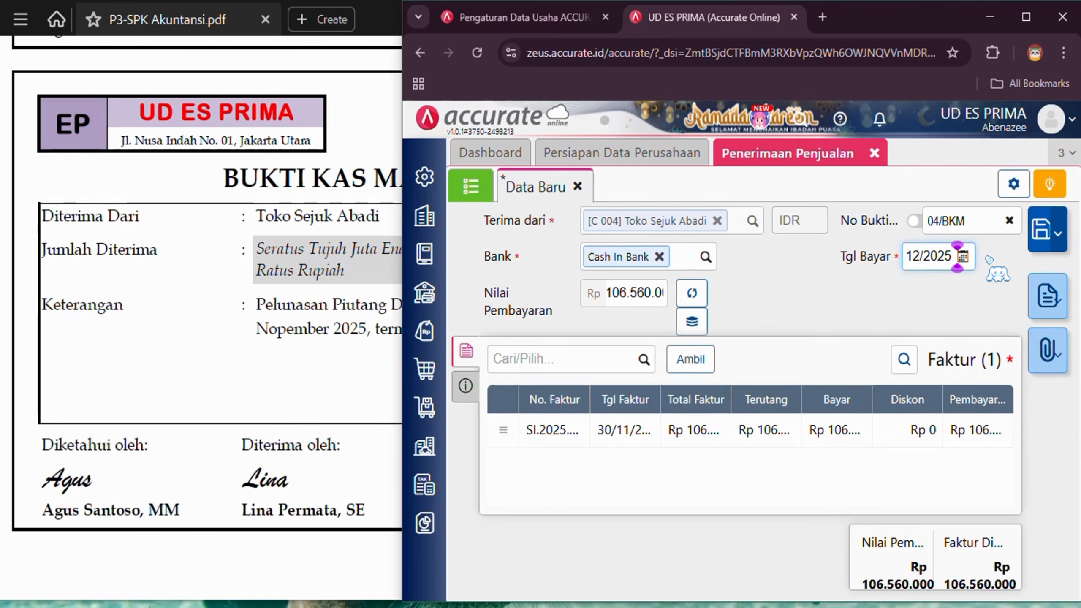
pyautogui.click(941, 287)
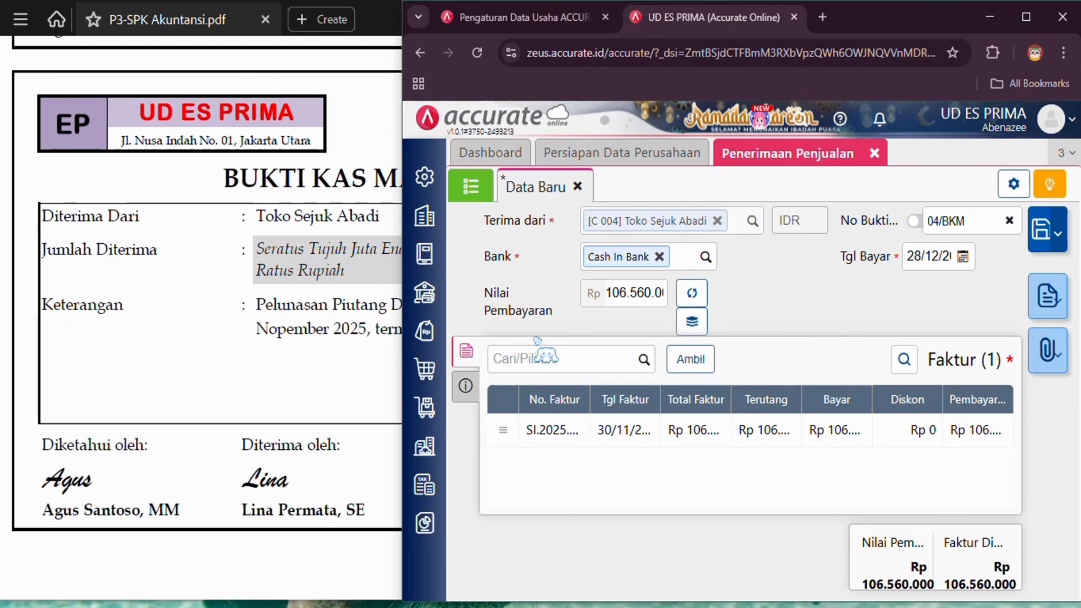
# Enter "Pelunasan piutang dagang" as the receipt's description in the additional information.
pyautogui.click(475, 389)
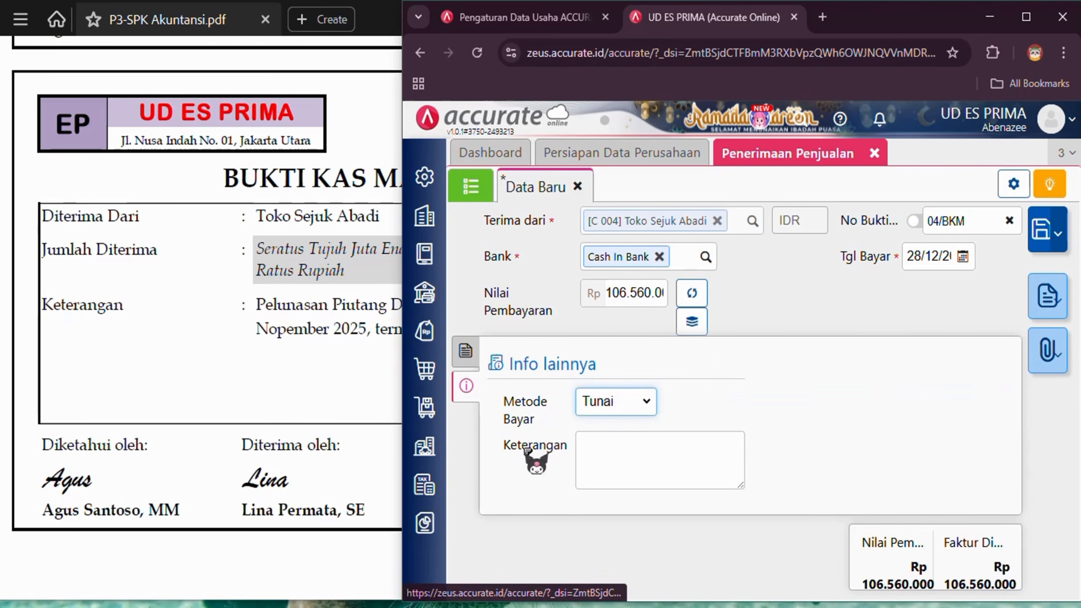
pyautogui.click(637, 456)
pyautogui.write('Pelu')
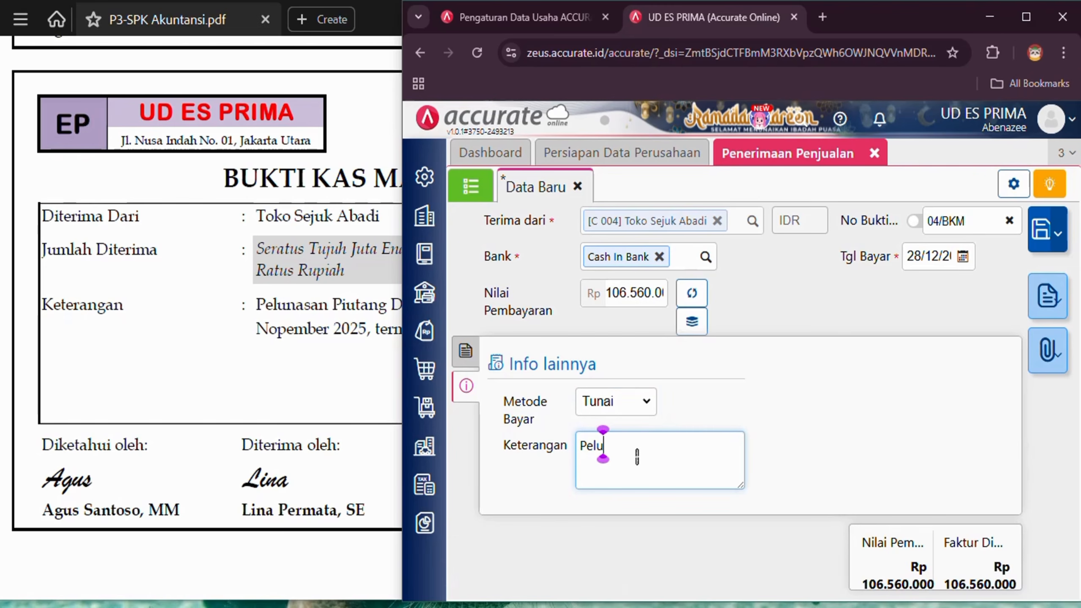
pyautogui.write('nasan piutang')
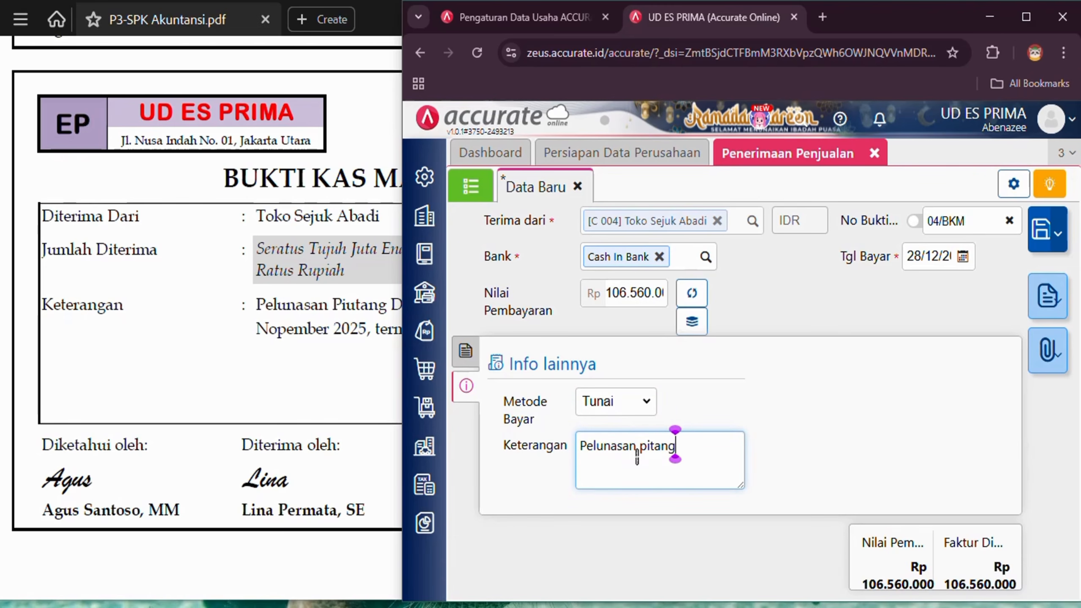
pyautogui.press('BackSpace')
pyautogui.press('BackSpace')
pyautogui.press('BackSpace')
pyautogui.press('BackSpace')
pyautogui.write('utang dagan')
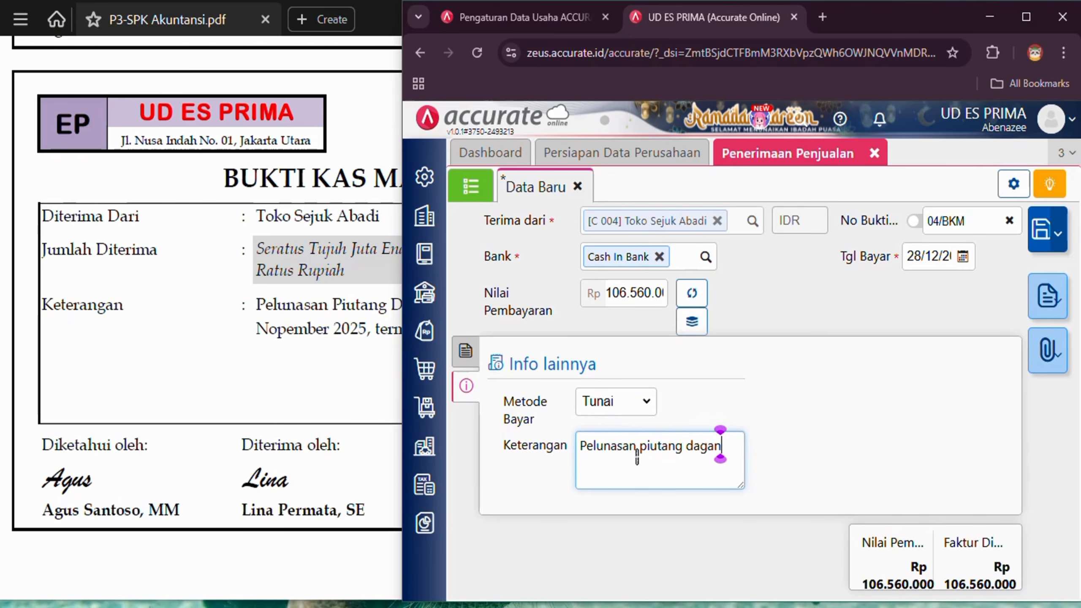
pyautogui.write('g')
pyautogui.click(880, 392)
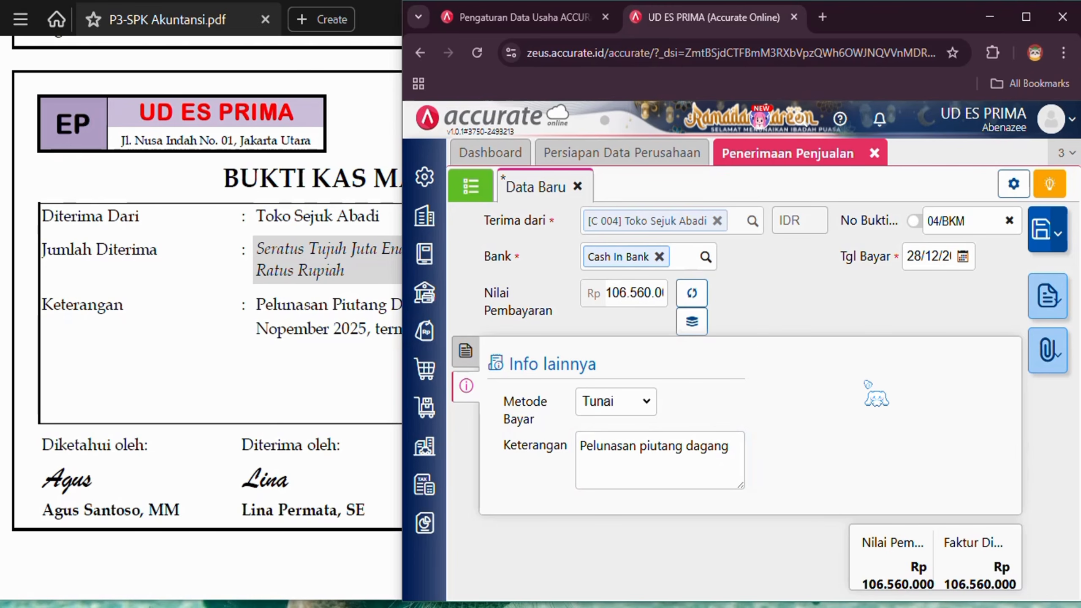
# Compare document 24's received amount with the calculator total, and save sales receipt 04/BKM.
pyautogui.click(392, 105)
pyautogui.click(903, 403)
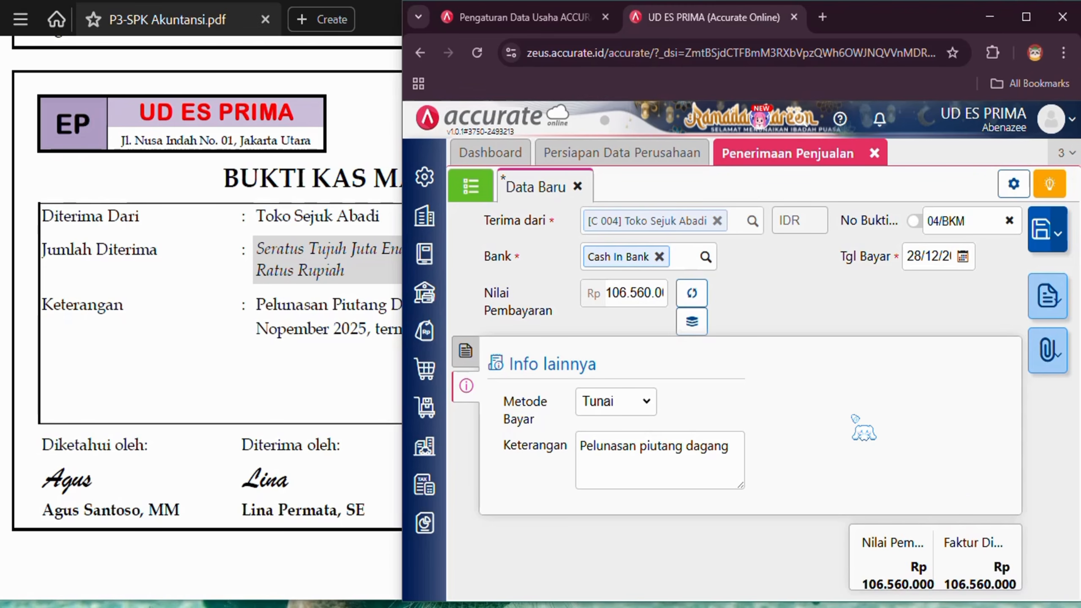
pyautogui.click(278, 406)
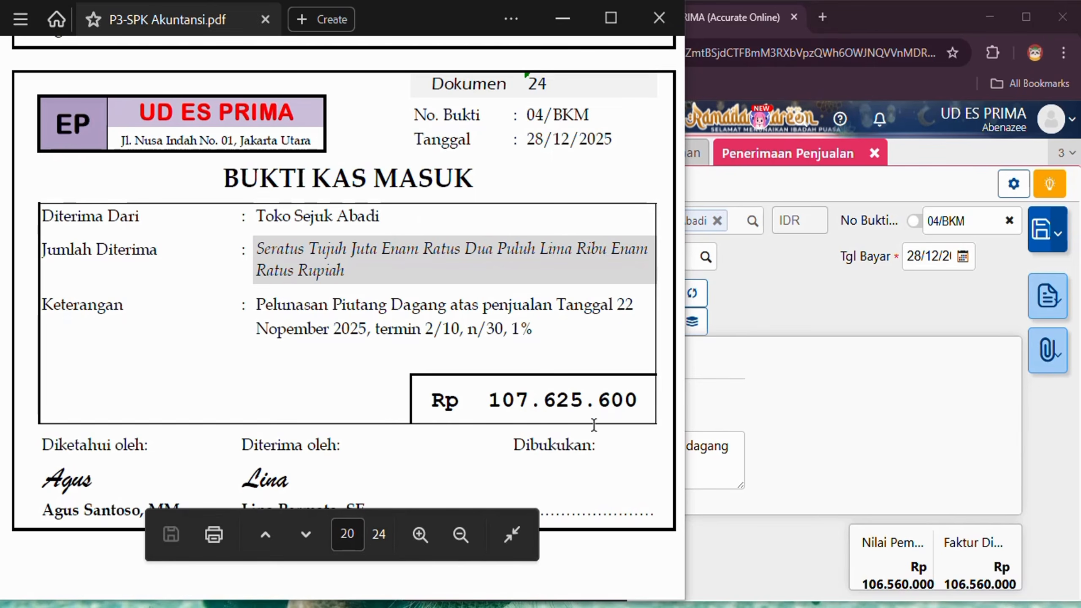
pyautogui.click(426, 606)
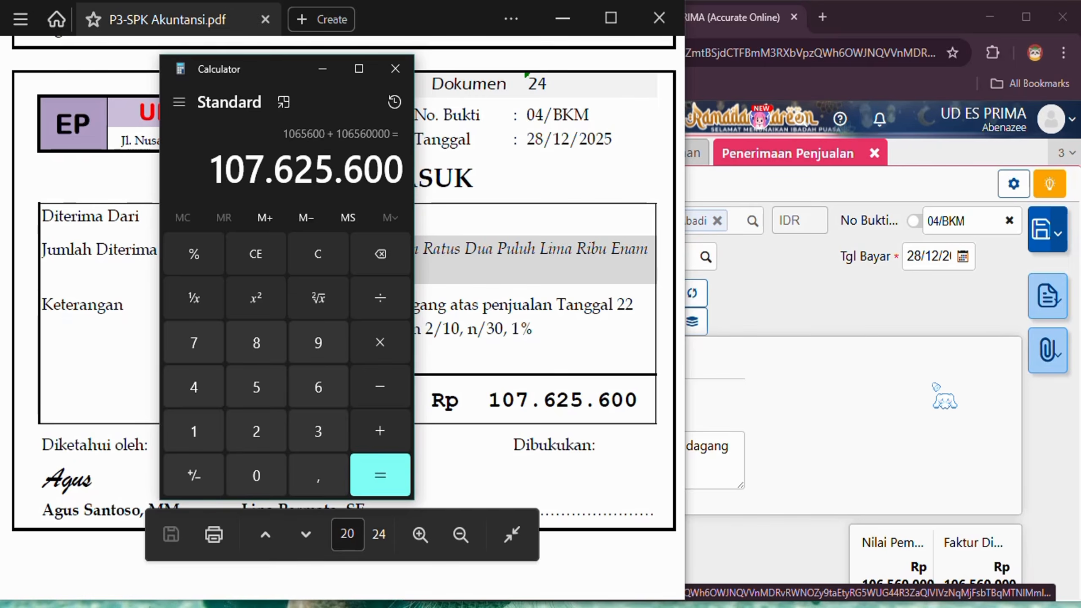
pyautogui.click(870, 307)
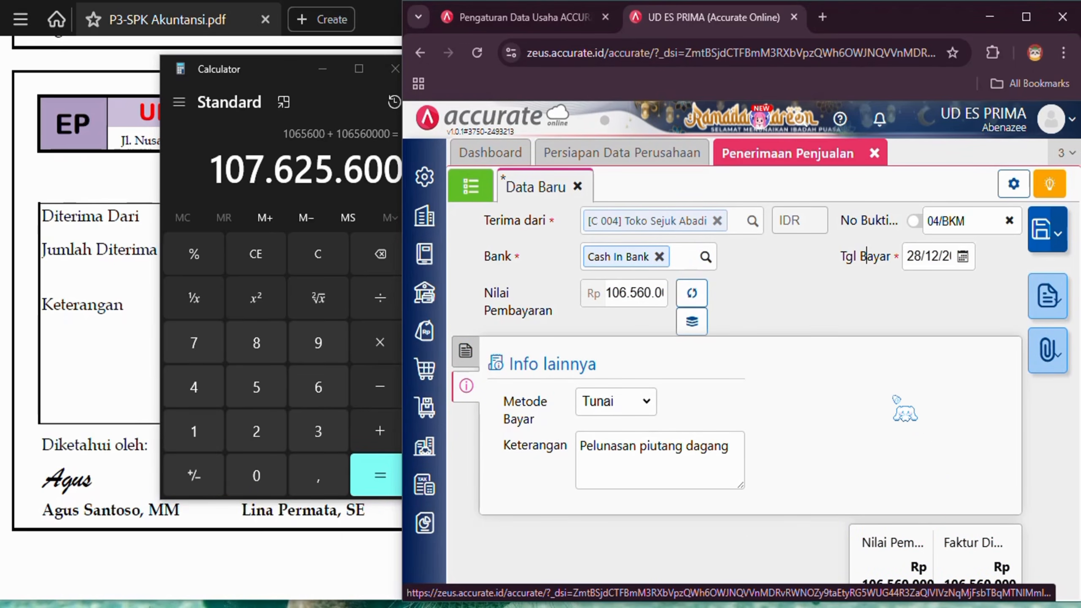
pyautogui.click(1041, 233)
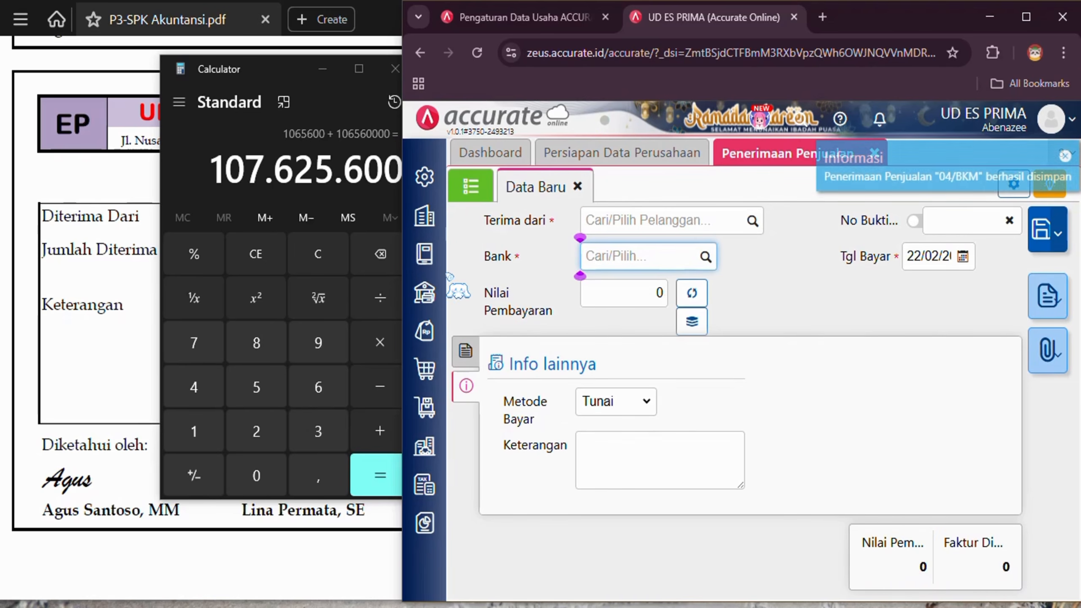
# Open the saved receipt 04/BKM from the sales receipt list and review its journal details.
pyautogui.click(488, 196)
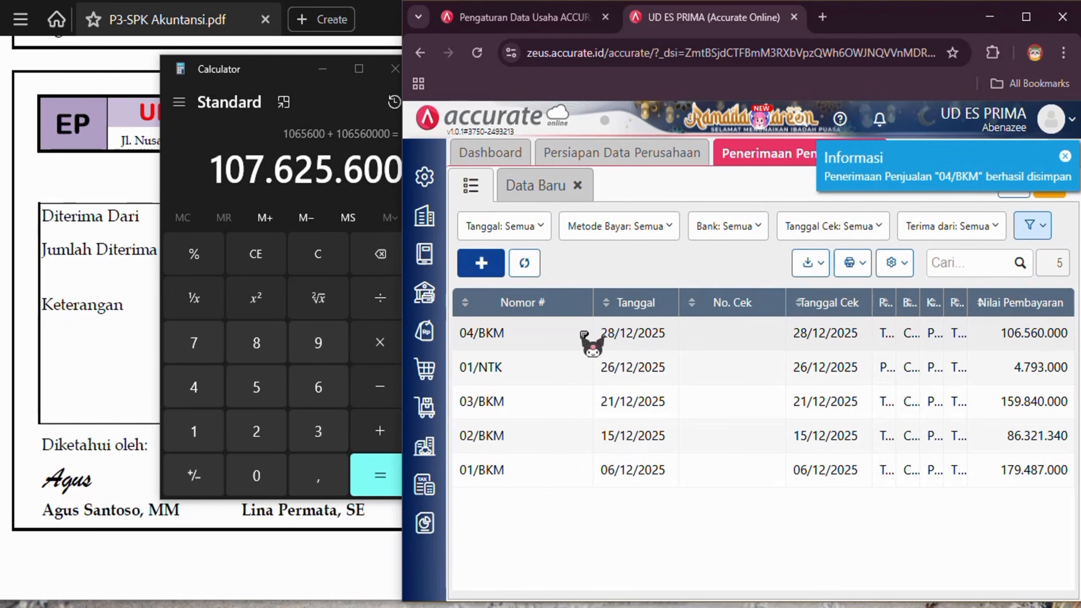
pyautogui.click(584, 334)
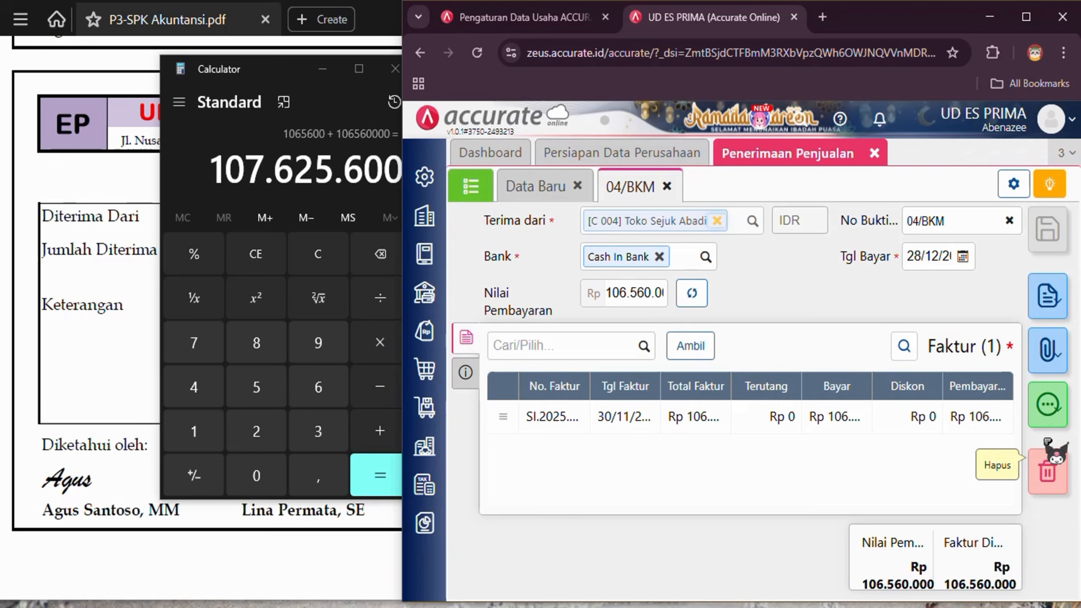
pyautogui.moveTo(1049, 406)
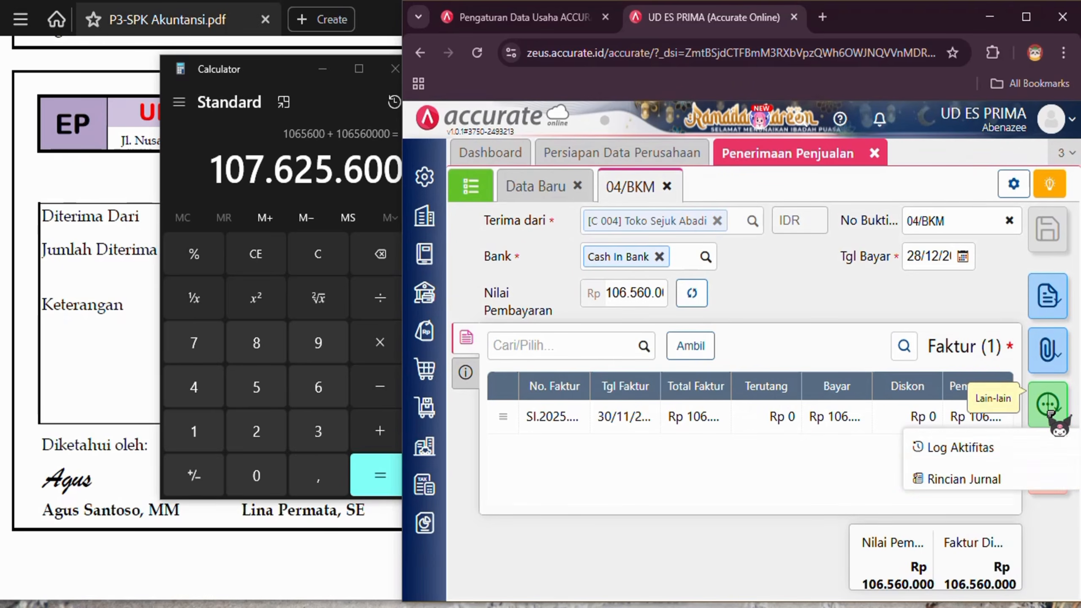
pyautogui.click(963, 479)
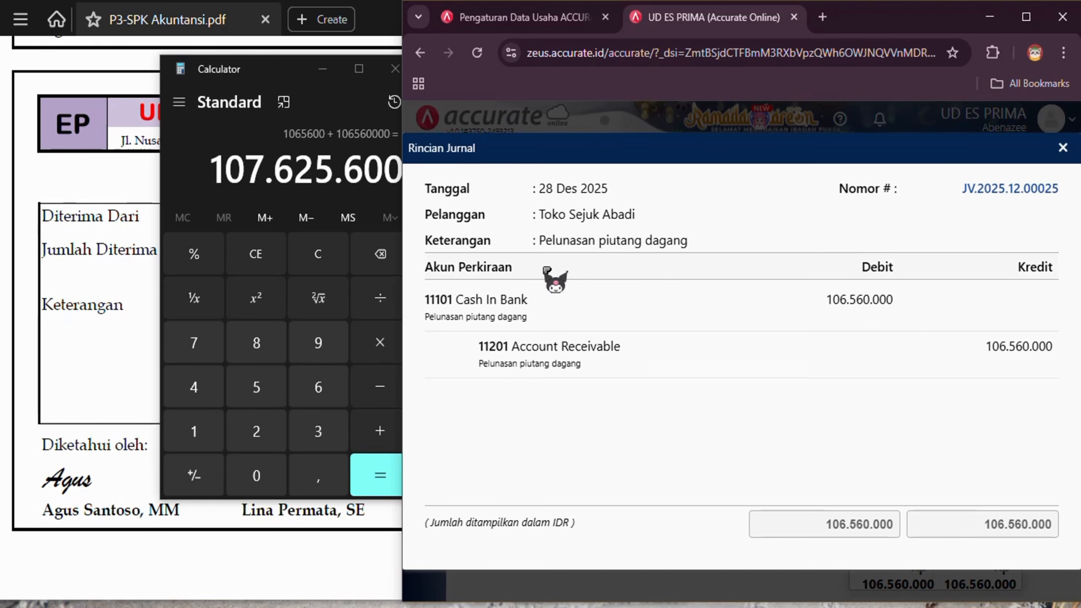
pyautogui.click(1060, 150)
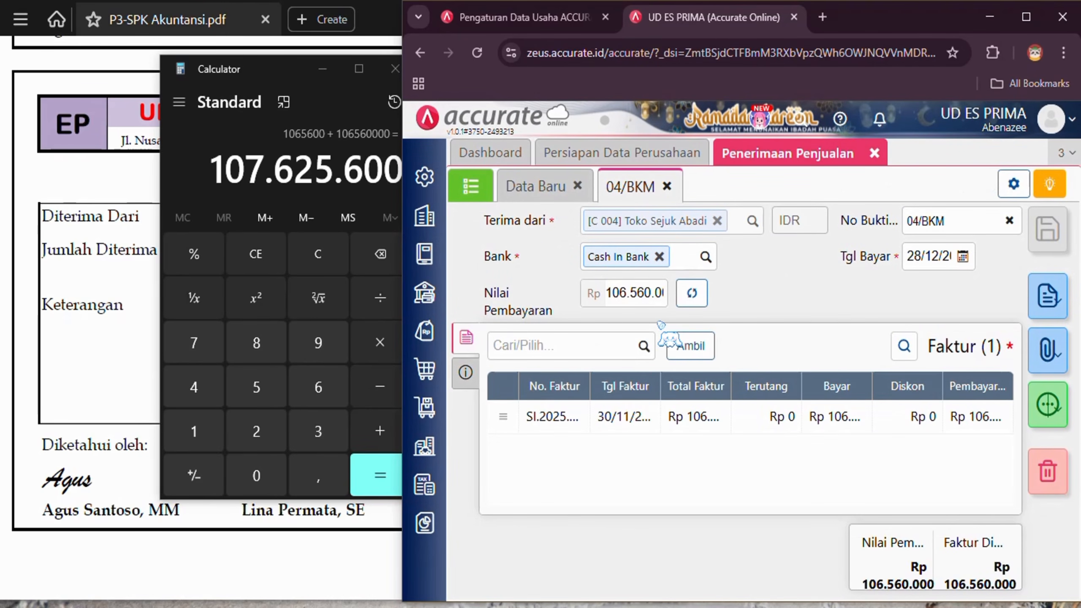
# Review receipt 04/BKM's additional information and the discount information of its invoice SI.2025.11.00004.
pyautogui.click(472, 376)
pyautogui.click(466, 338)
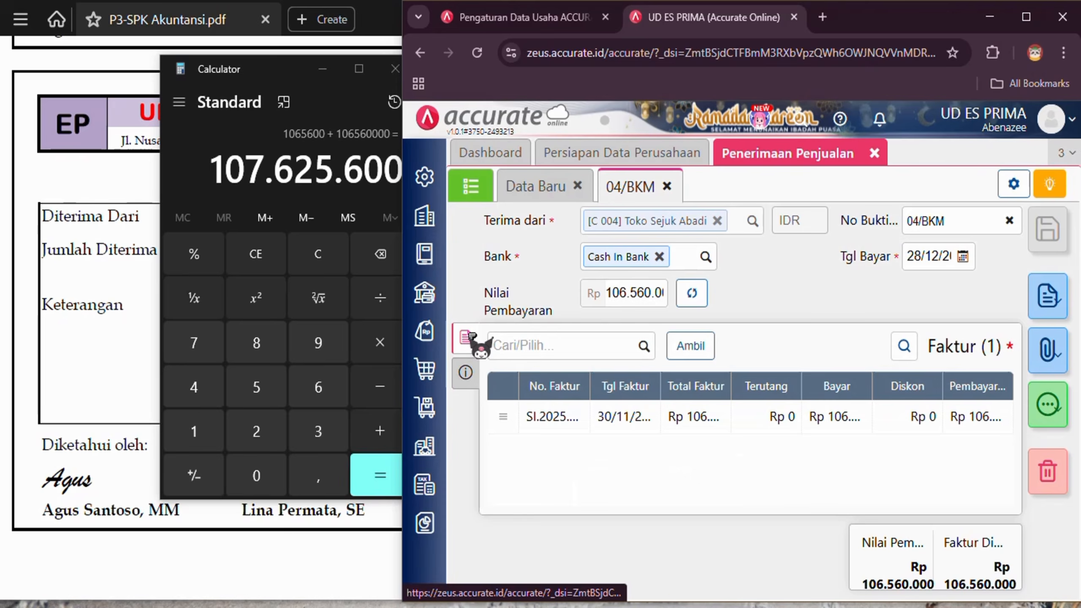
pyautogui.click(635, 426)
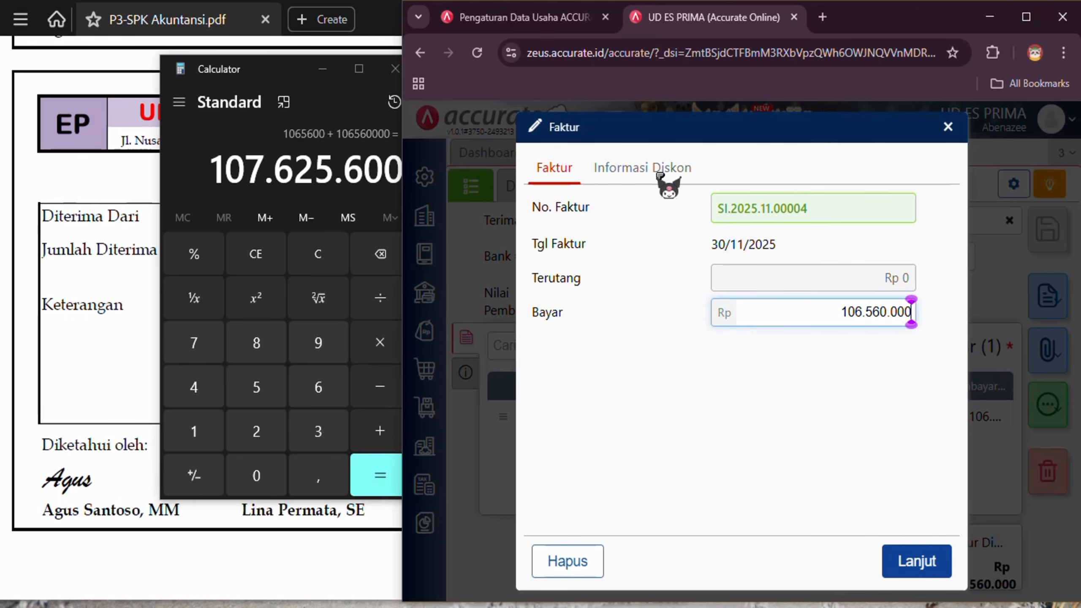
pyautogui.click(631, 174)
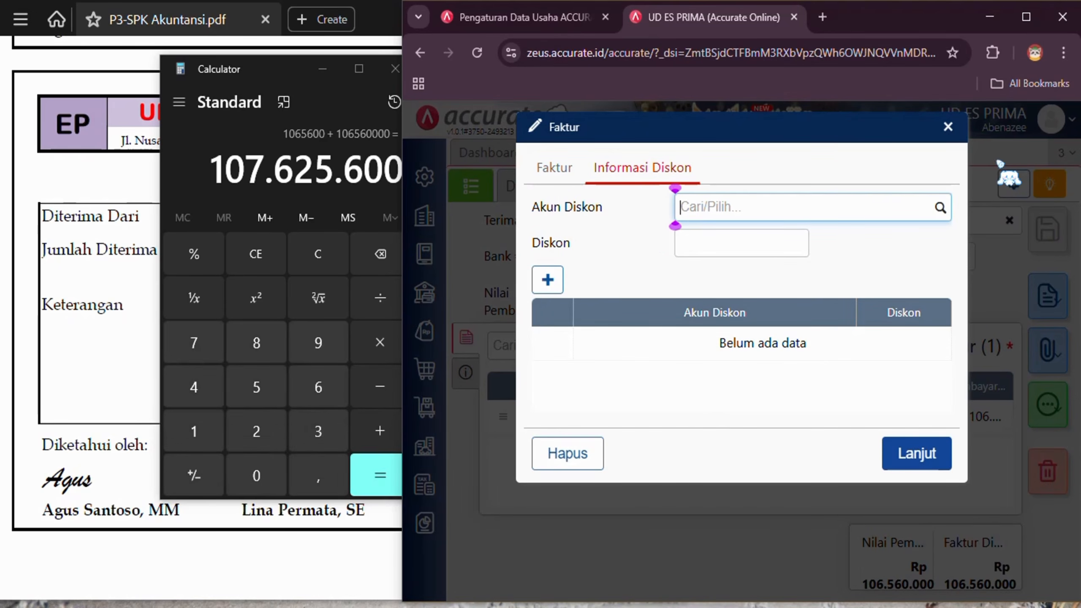
pyautogui.click(950, 127)
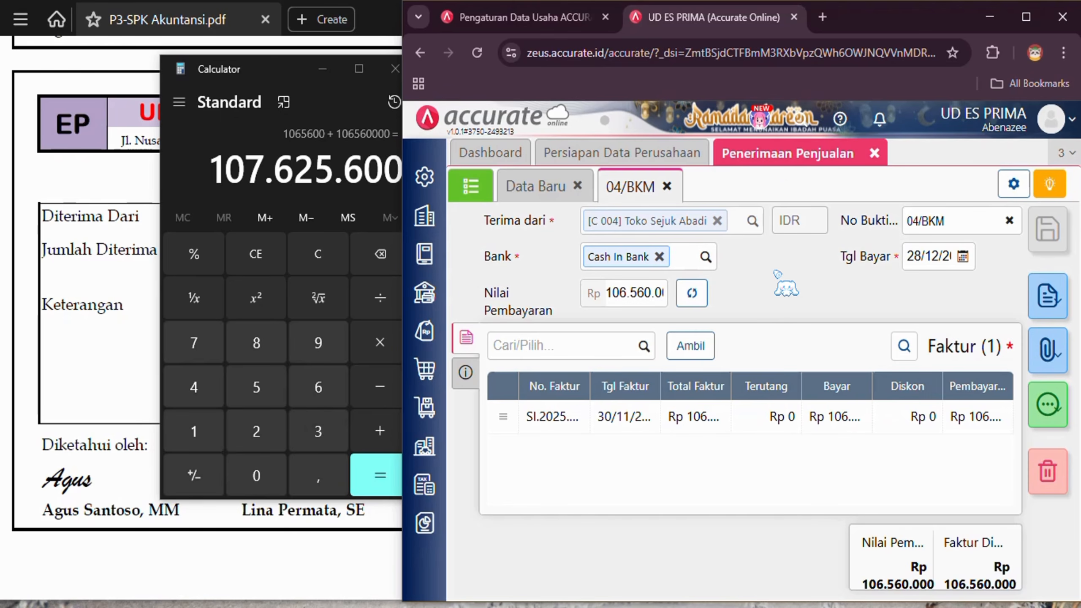
# Close the sales receipts and open a new general cash and bank receipt (Penerimaan).
pyautogui.click(874, 152)
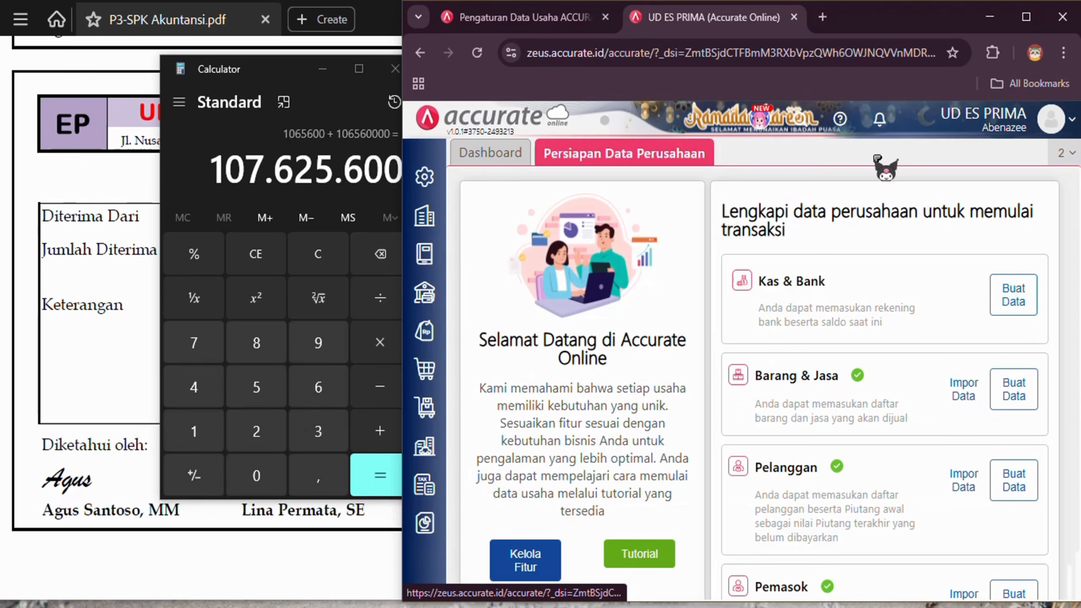
pyautogui.click(425, 294)
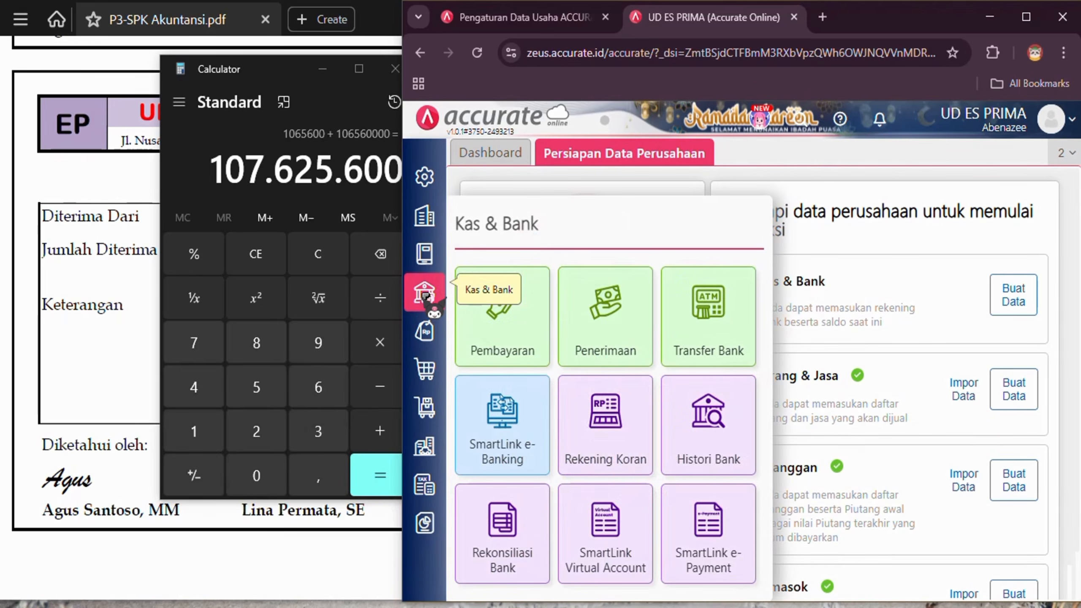
pyautogui.click(635, 318)
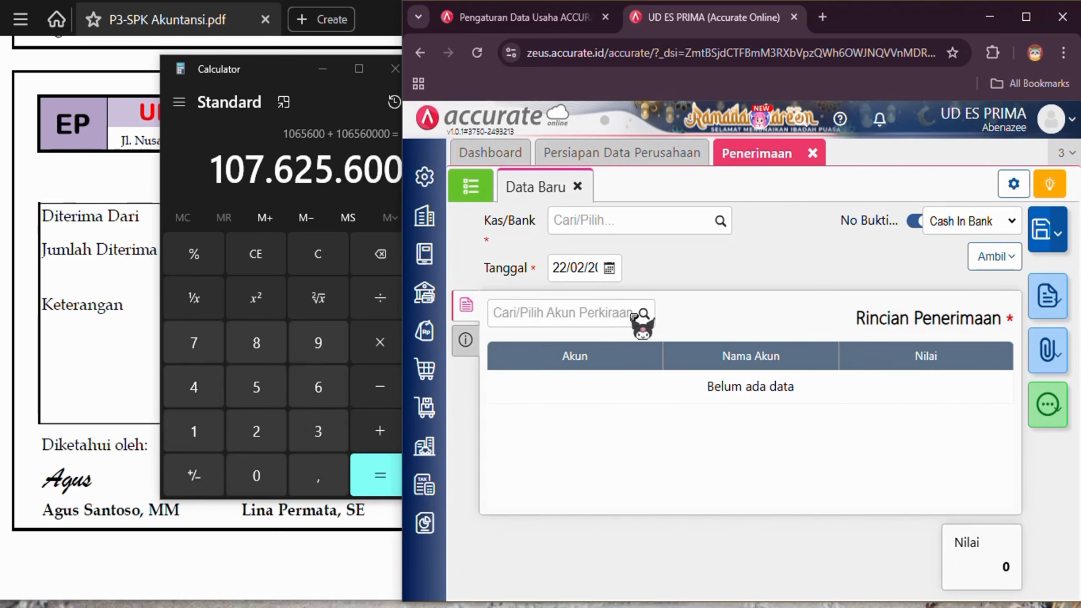
# Set the new receipt's cash/bank account to Cash In Bank and its date to 28/12/2025, following document 24.
pyautogui.click(720, 220)
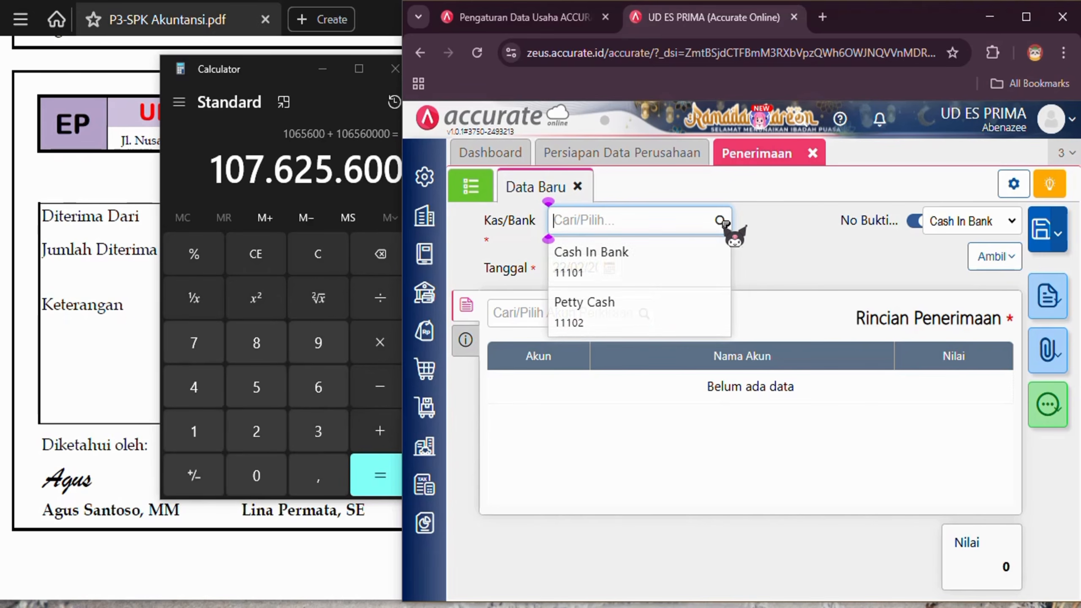
pyautogui.click(655, 271)
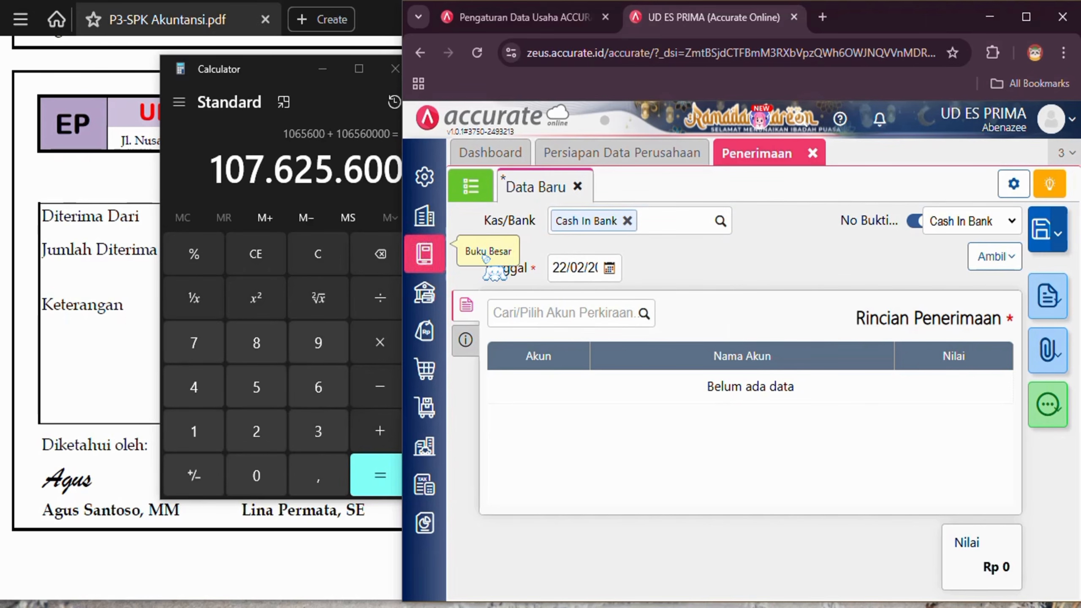
pyautogui.click(130, 77)
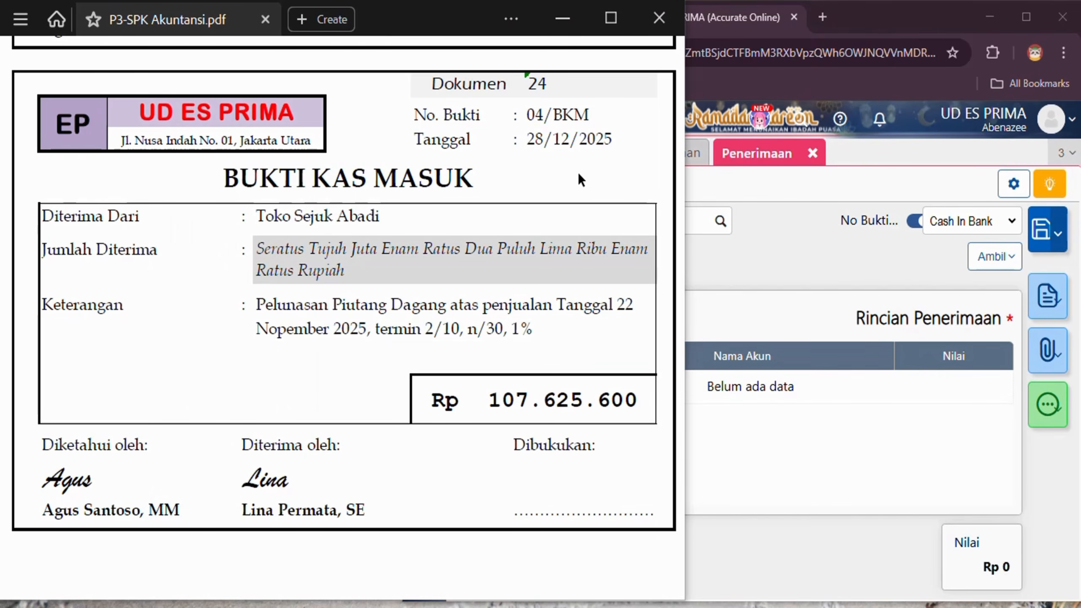
pyautogui.click(762, 238)
pyautogui.click(595, 267)
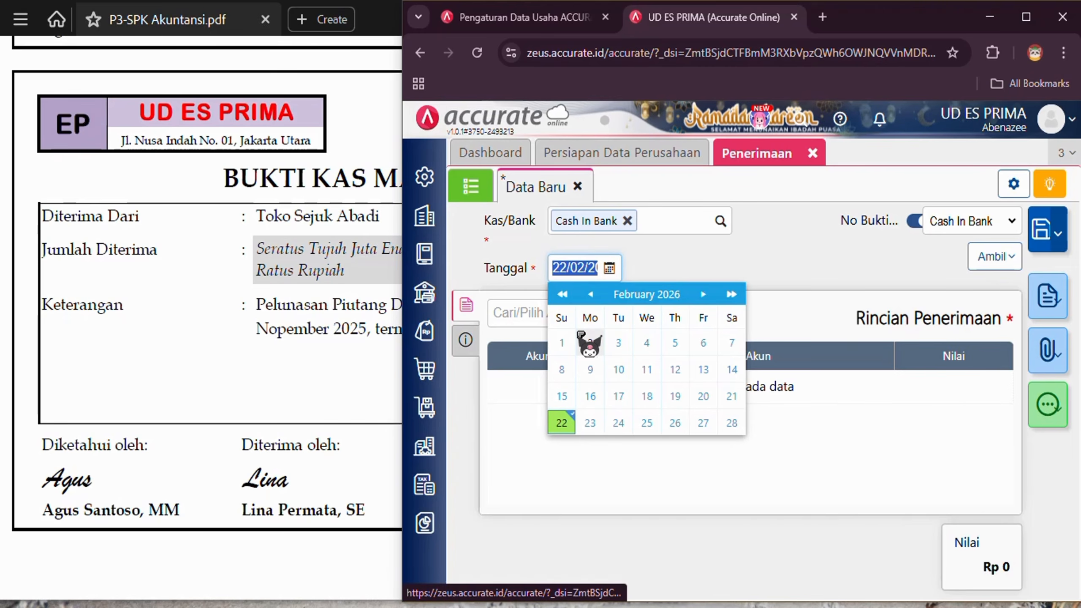
pyautogui.write('28/12')
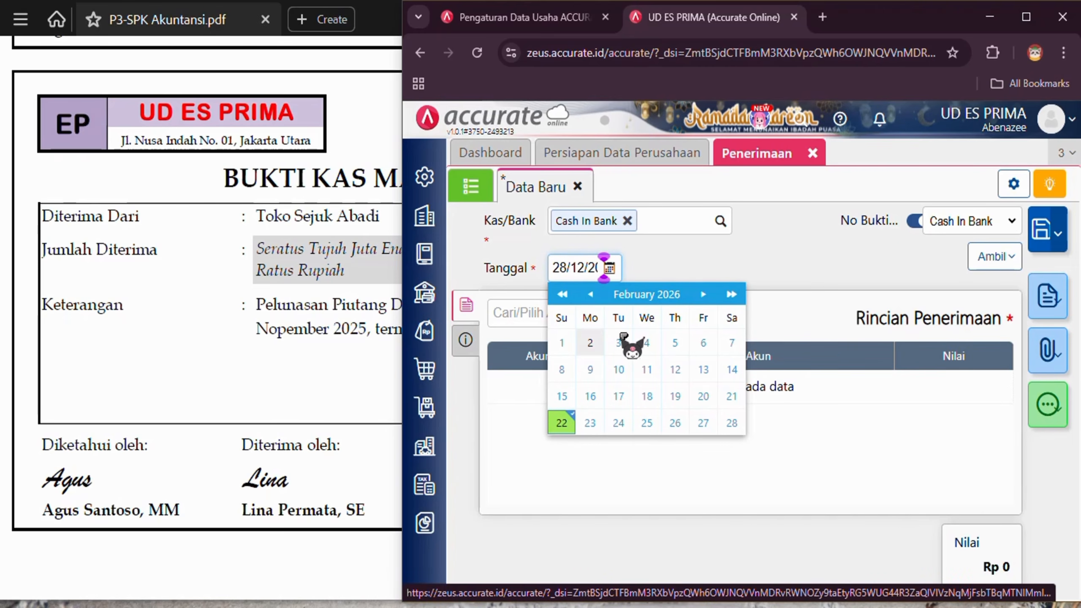
# Turn off automatic numbering for the receipt and enter 04/BKM as its voucher number.
pyautogui.click(916, 218)
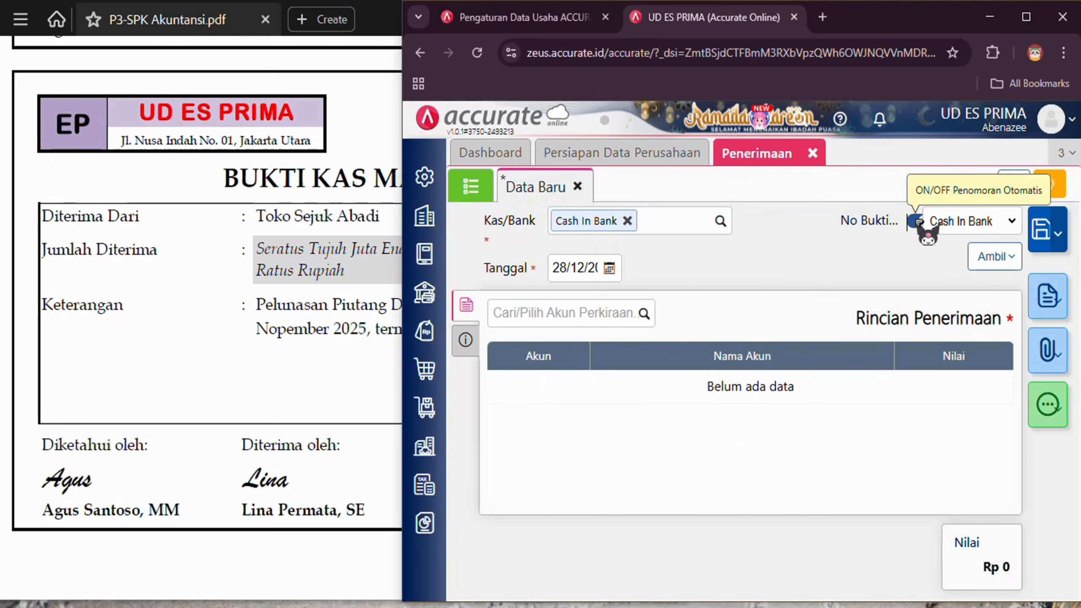
pyautogui.click(355, 138)
pyautogui.click(974, 221)
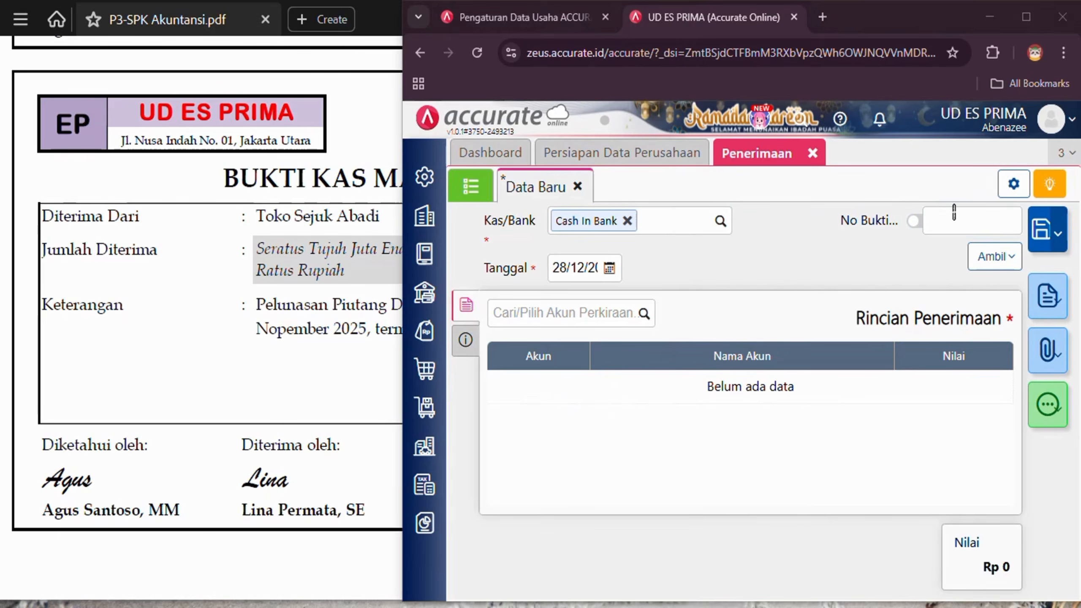
pyautogui.write('04/')
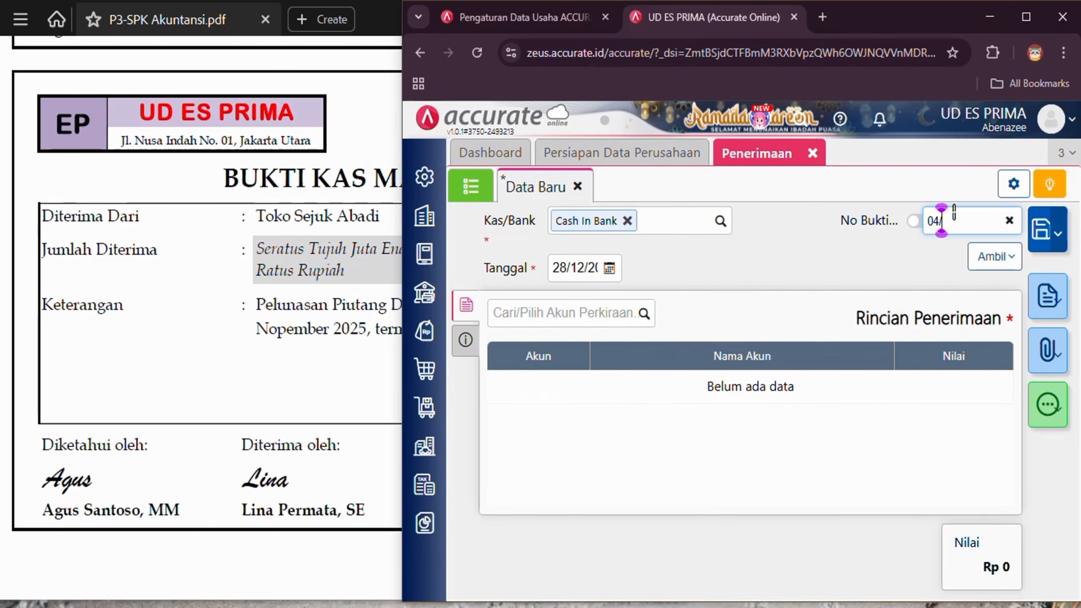
pyautogui.write('BKM')
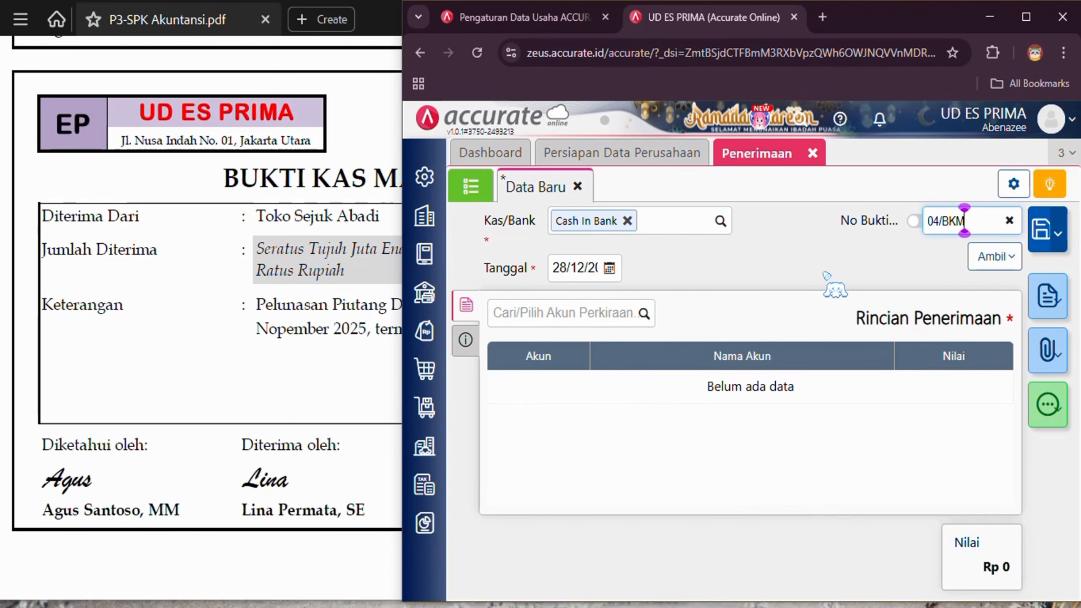
pyautogui.press('Tab')
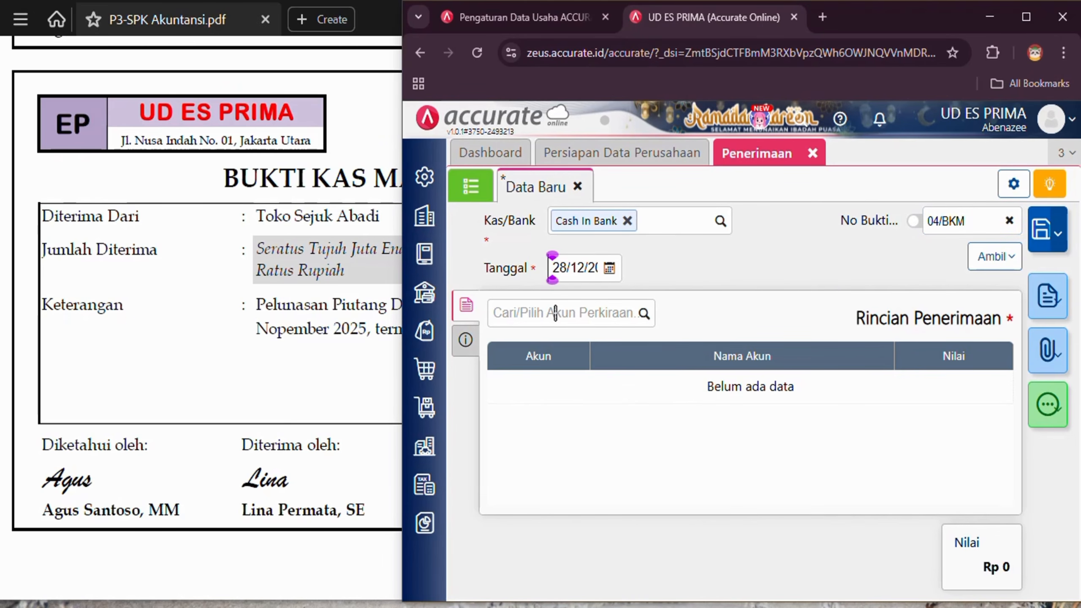
# Add account 81102 Late Fees Collected to the receipt details with an amount of Rp 1.065.600, checking it against the calculator.
pyautogui.click(604, 315)
pyautogui.write('coll')
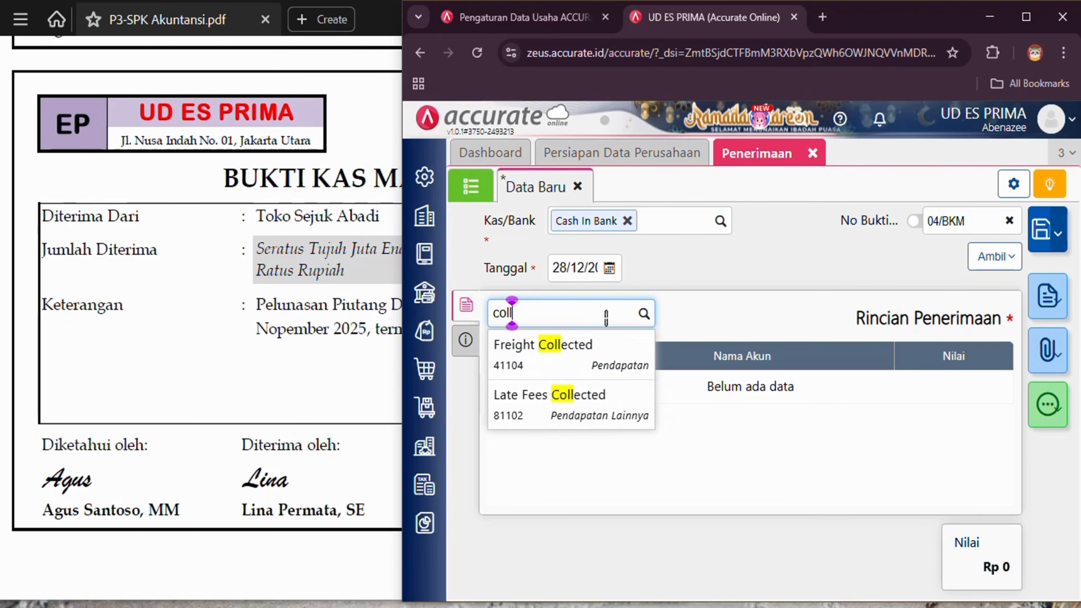
pyautogui.click(622, 410)
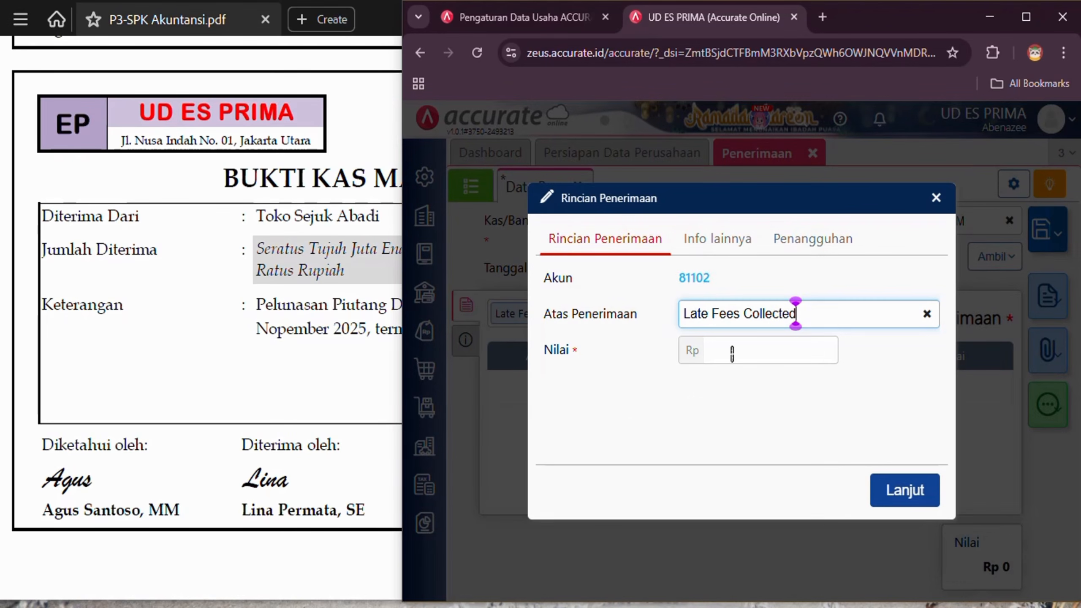
pyautogui.press('Tab')
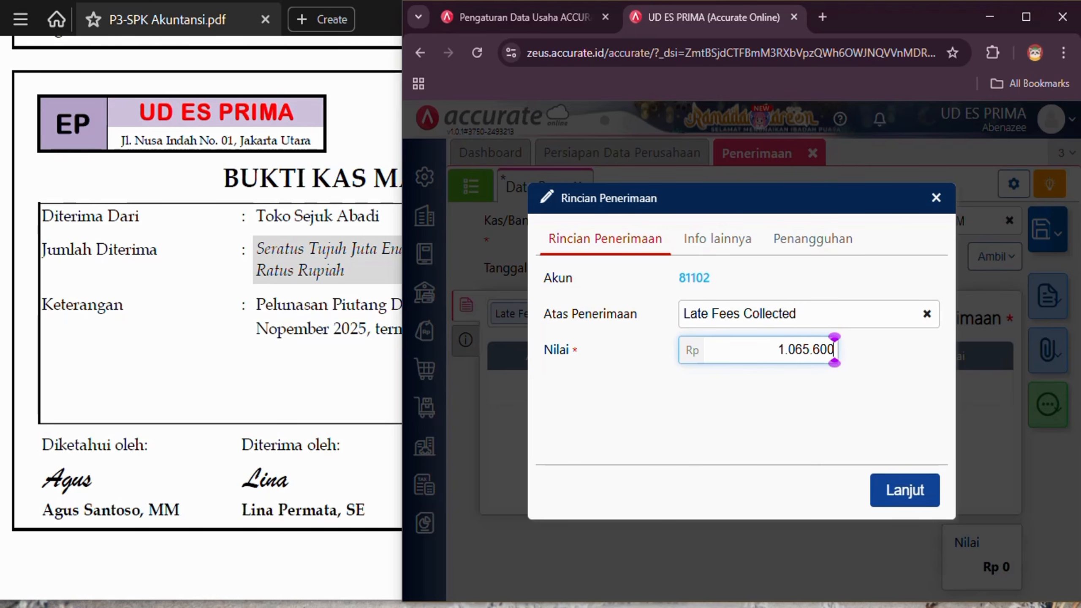
pyautogui.hotkey('alt', 'Tab')
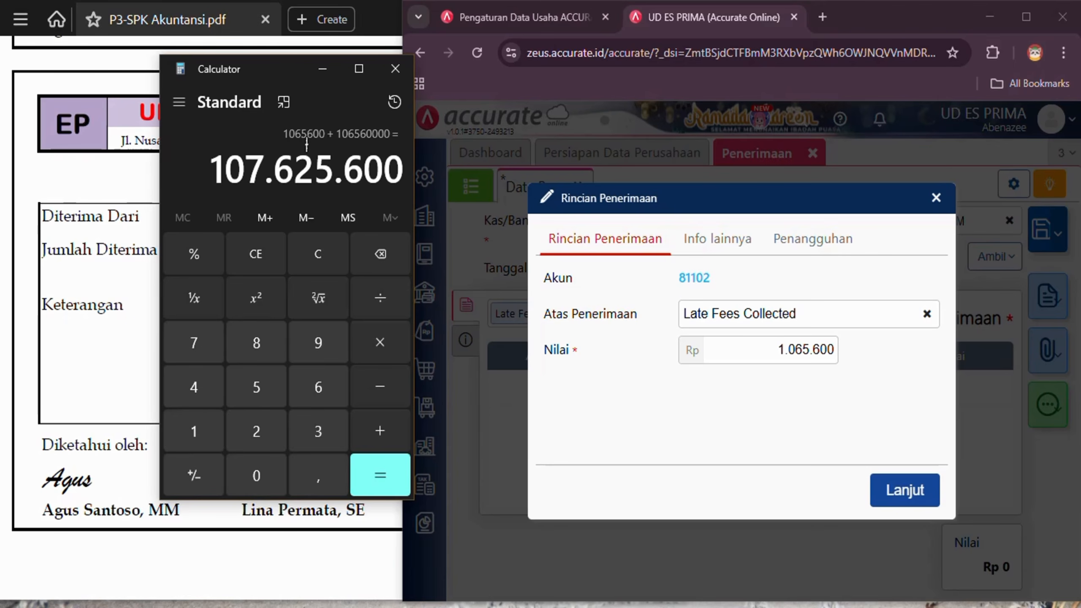
pyautogui.click(749, 442)
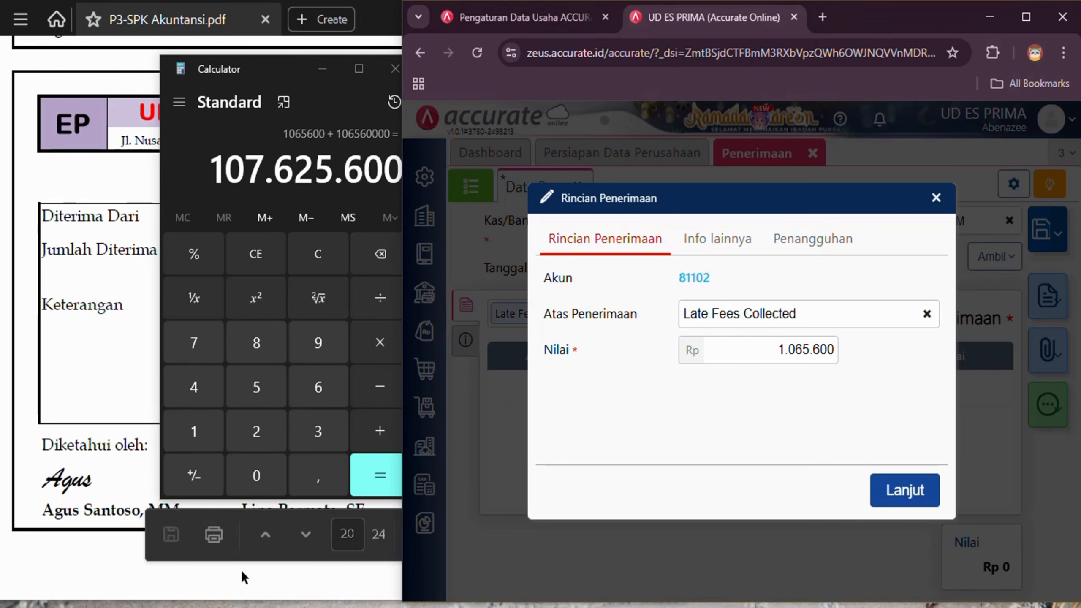
pyautogui.click(62, 489)
pyautogui.click(850, 427)
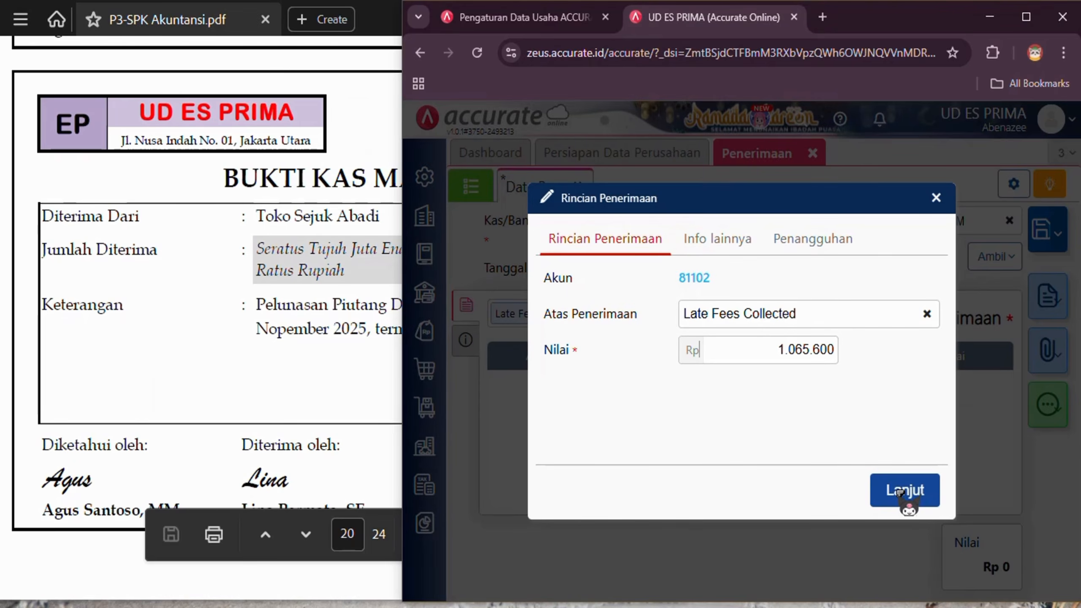
pyautogui.click(898, 493)
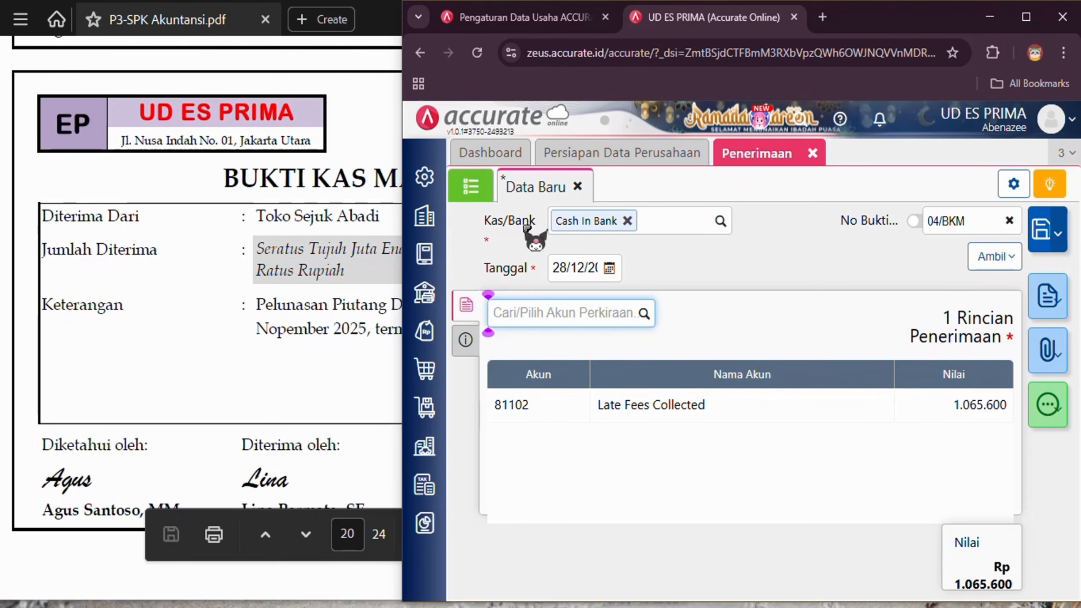
# Enter Toko Sejuk Abadi as the payer (Pemberi) in the receipt's additional information.
pyautogui.click(472, 350)
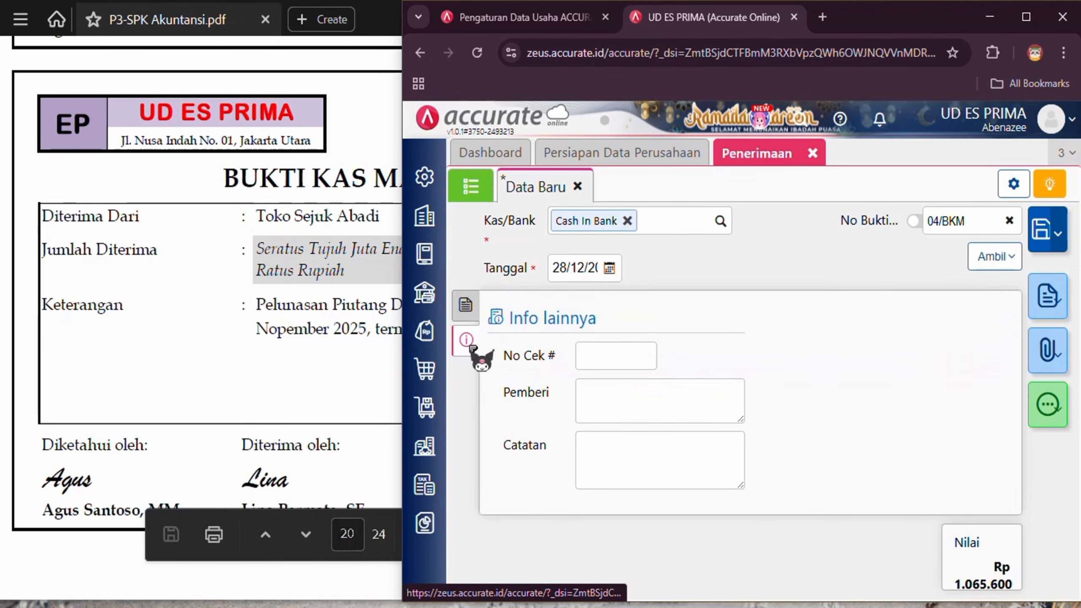
pyautogui.click(618, 397)
pyautogui.write('Toko Se')
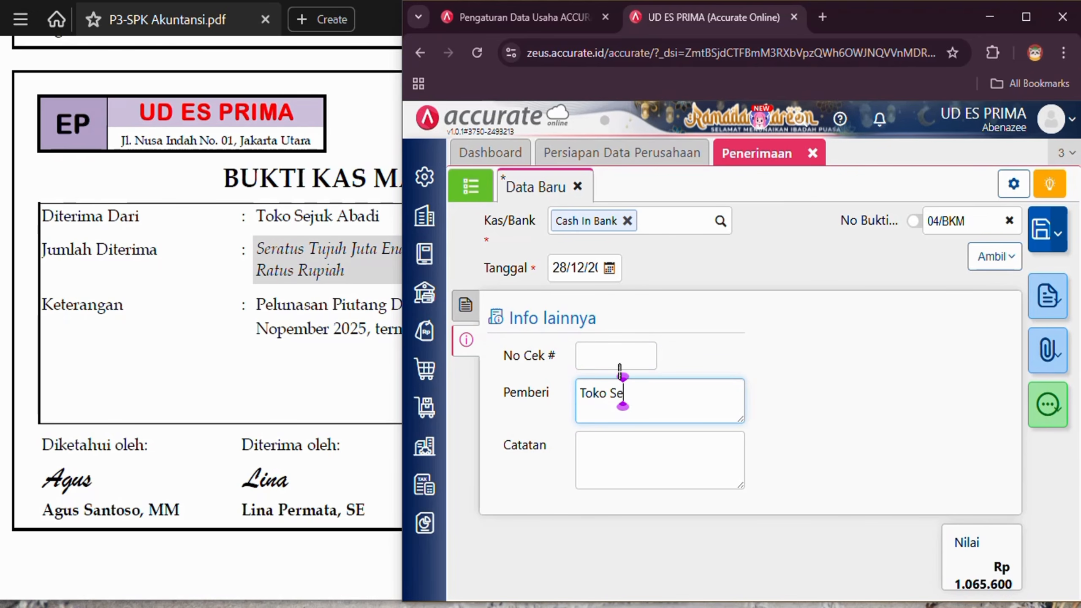
pyautogui.write('juk Abadi')
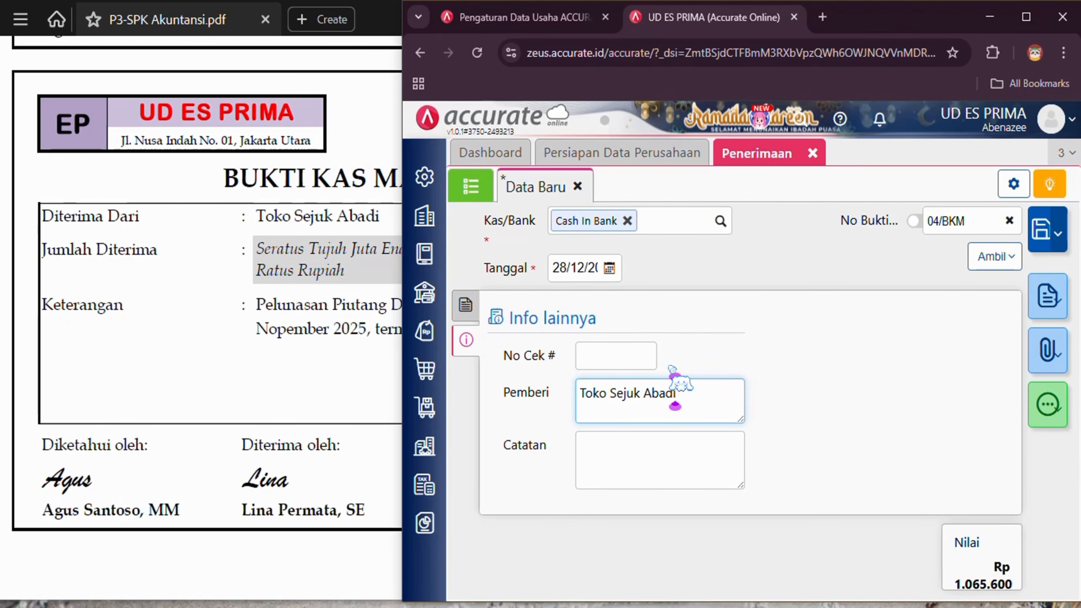
# Enter the note "Denda keterlambatan atas piutang tertanggal 22 november 2025" and save the receipt.
pyautogui.click(653, 457)
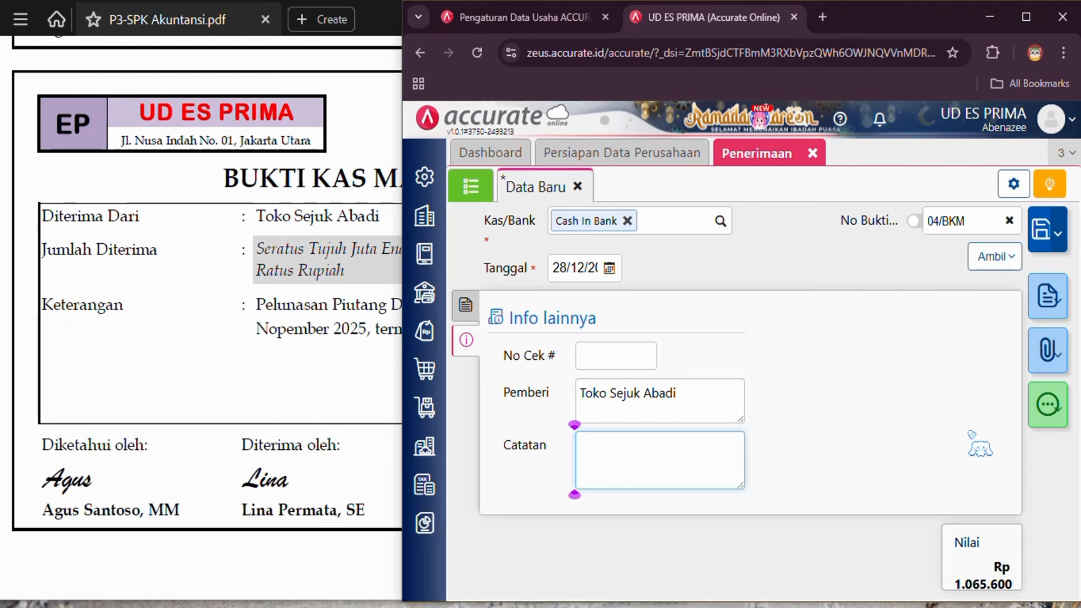
pyautogui.write('Denda ke')
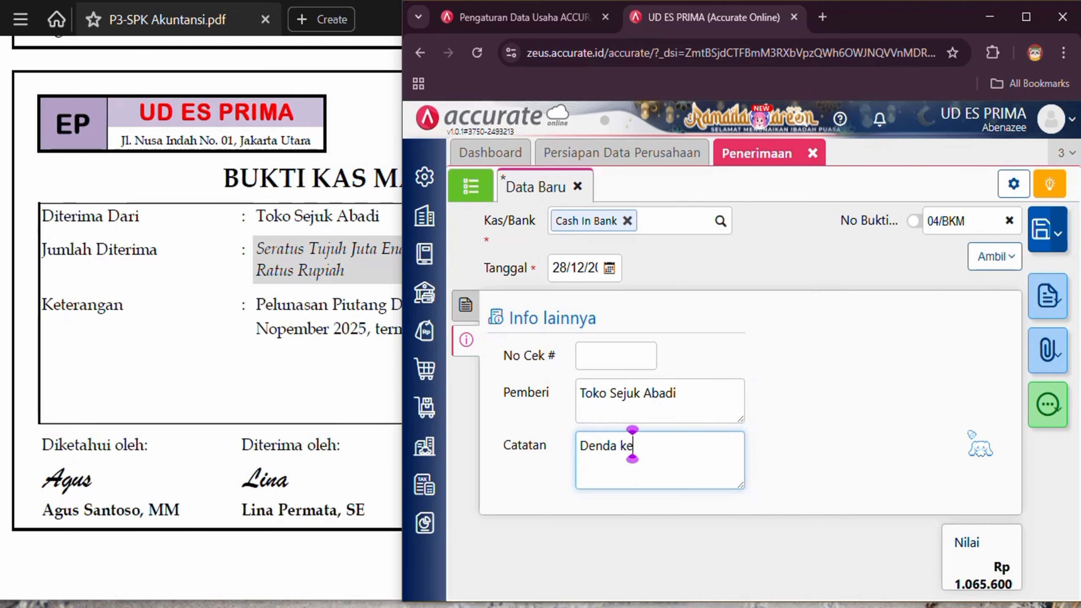
pyautogui.write('terlamba')
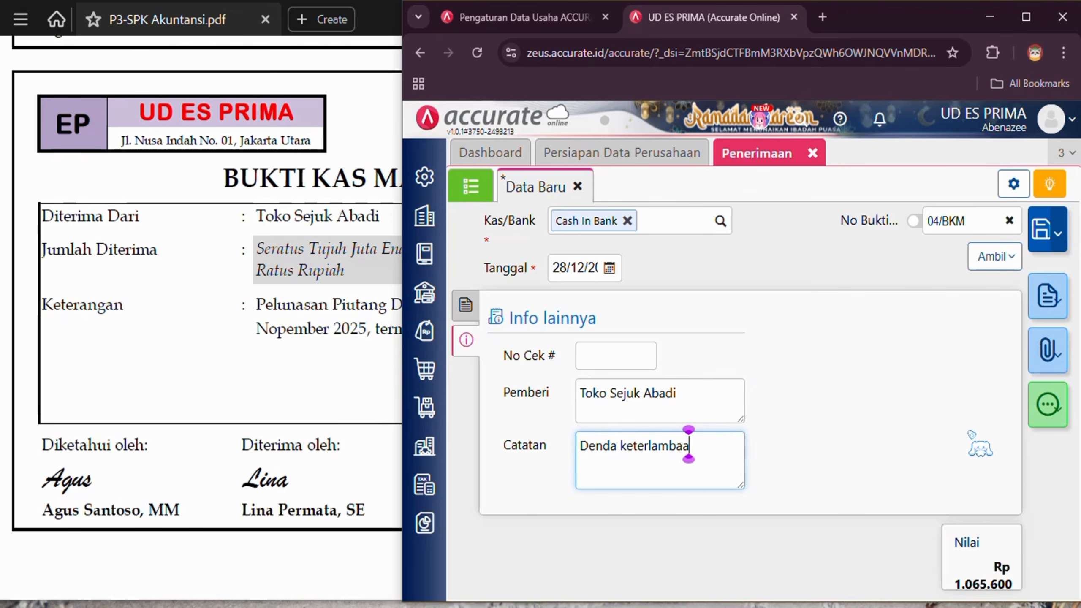
pyautogui.write('tan atas p')
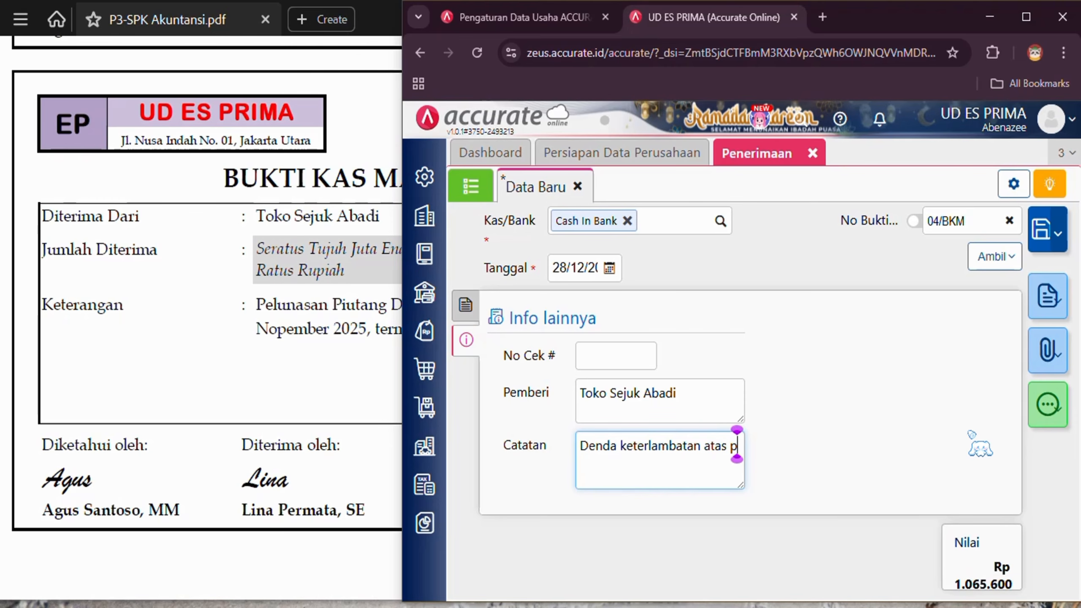
pyautogui.write('iu')
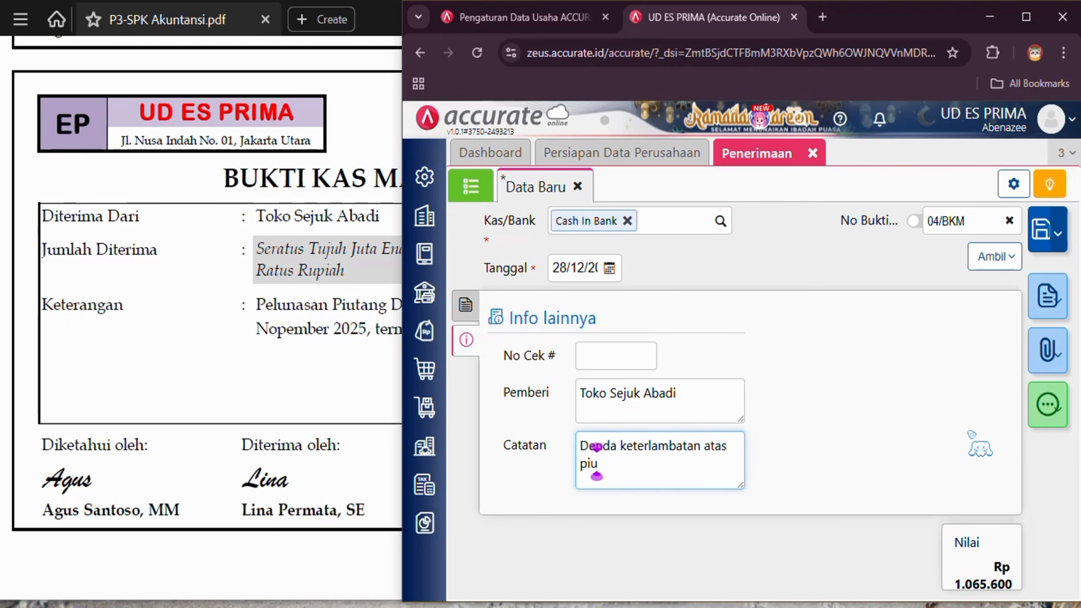
pyautogui.write('tang tertanggal')
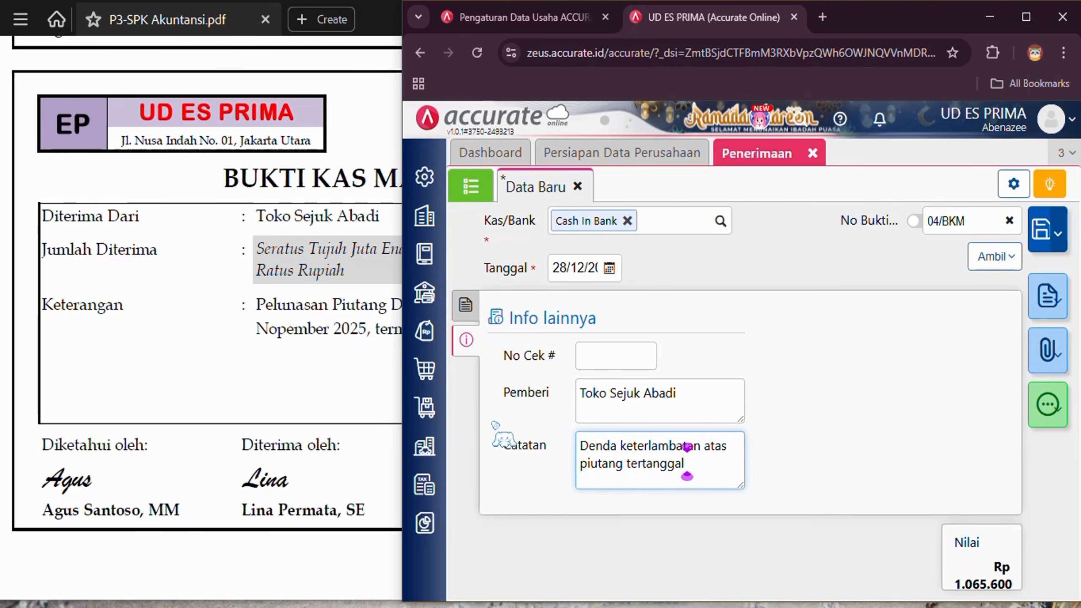
pyautogui.click(269, 336)
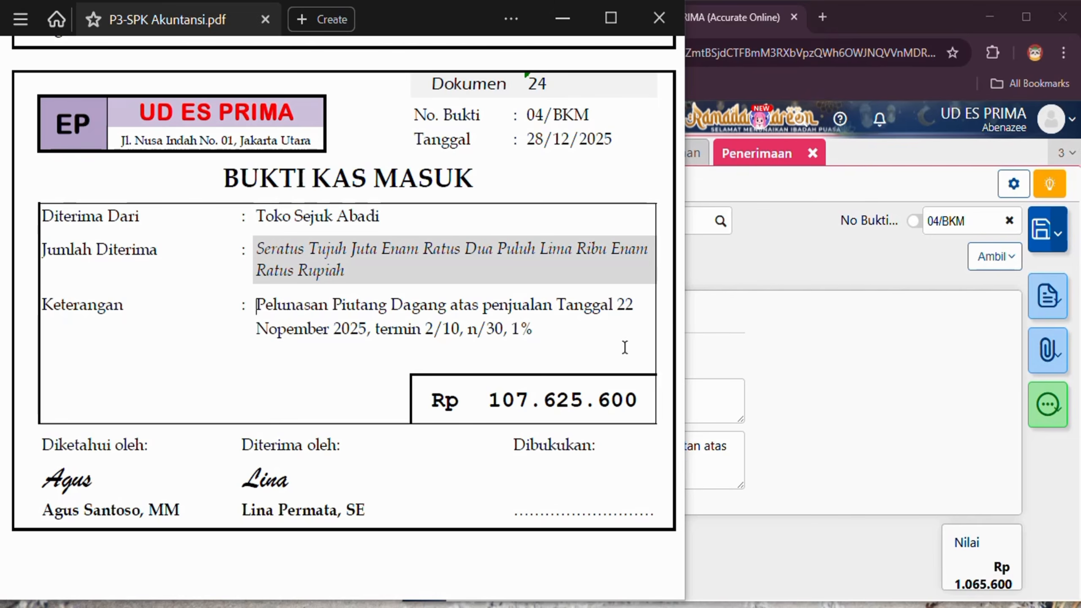
pyautogui.click(702, 468)
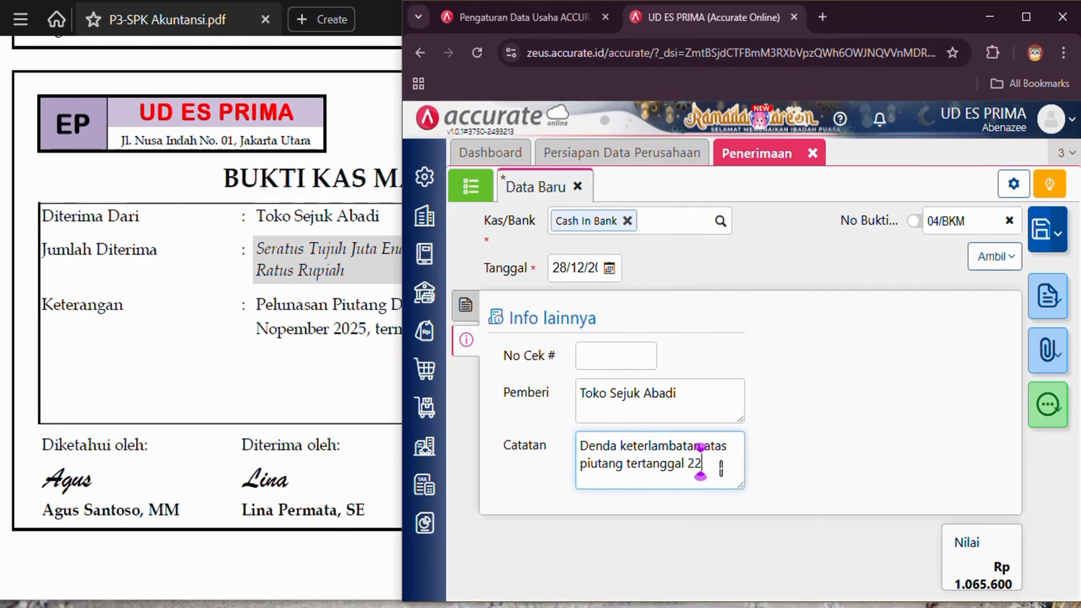
pyautogui.write('22 nom')
pyautogui.write('r 2025')
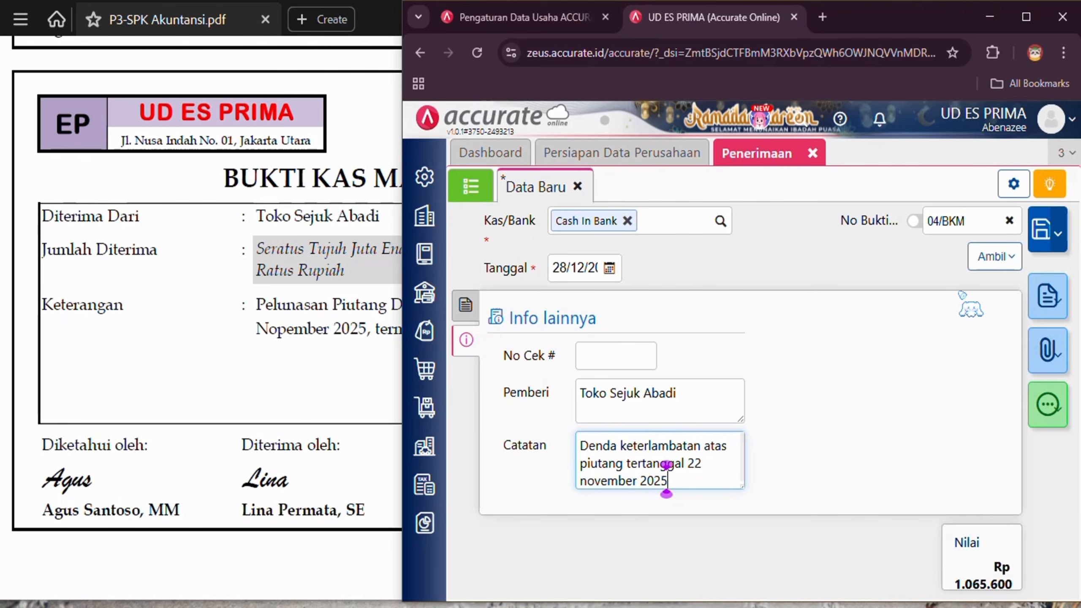
pyautogui.click(1043, 236)
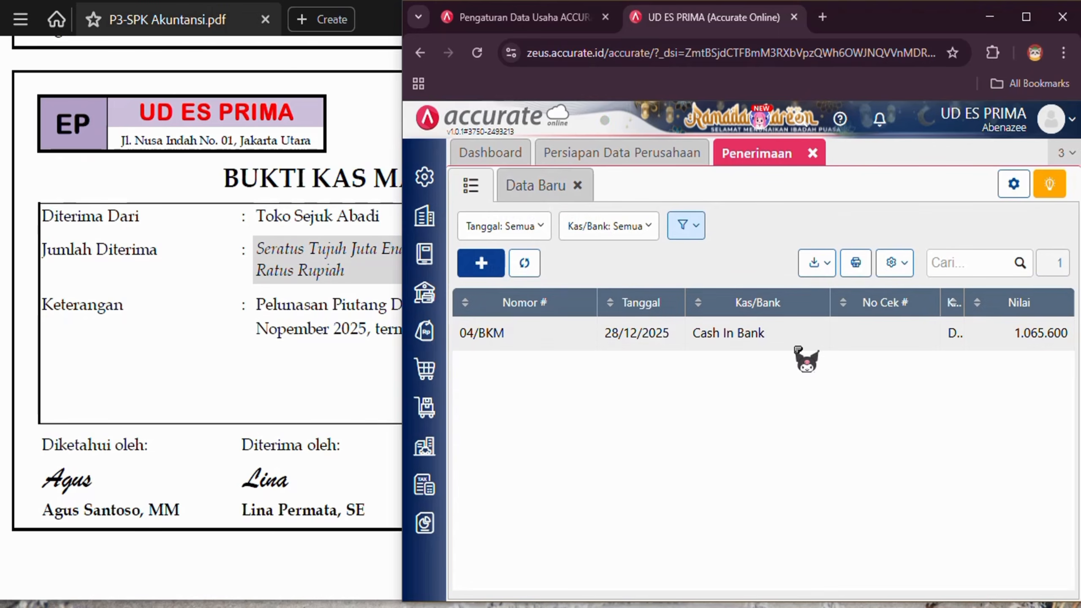
# Open the saved receipt 04/BKM from the Penerimaan list and review its journal details.
pyautogui.click(800, 343)
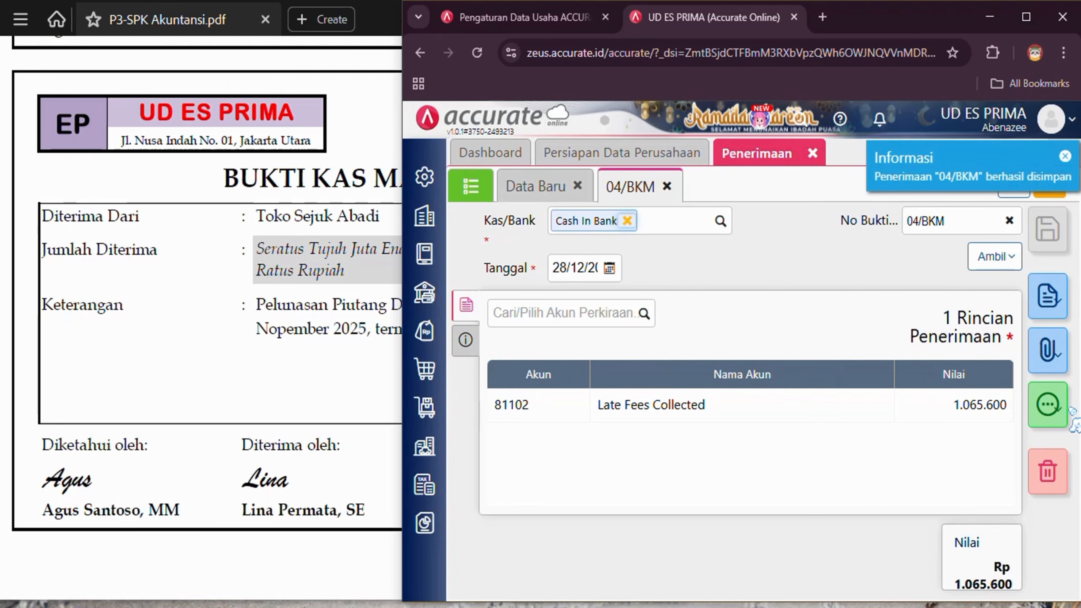
pyautogui.click(1045, 407)
pyautogui.click(964, 542)
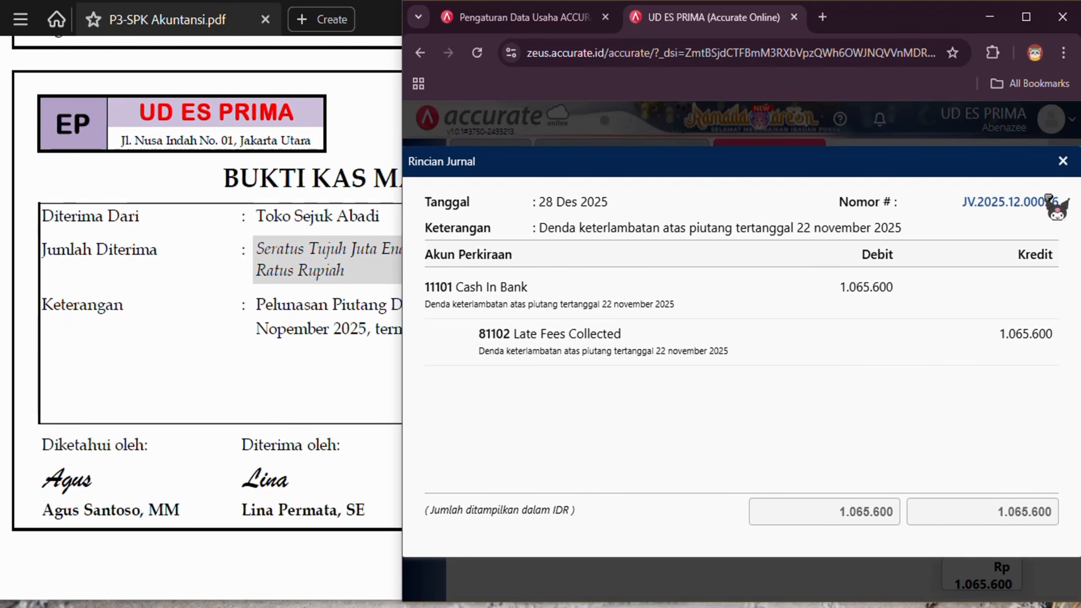
pyautogui.click(1062, 162)
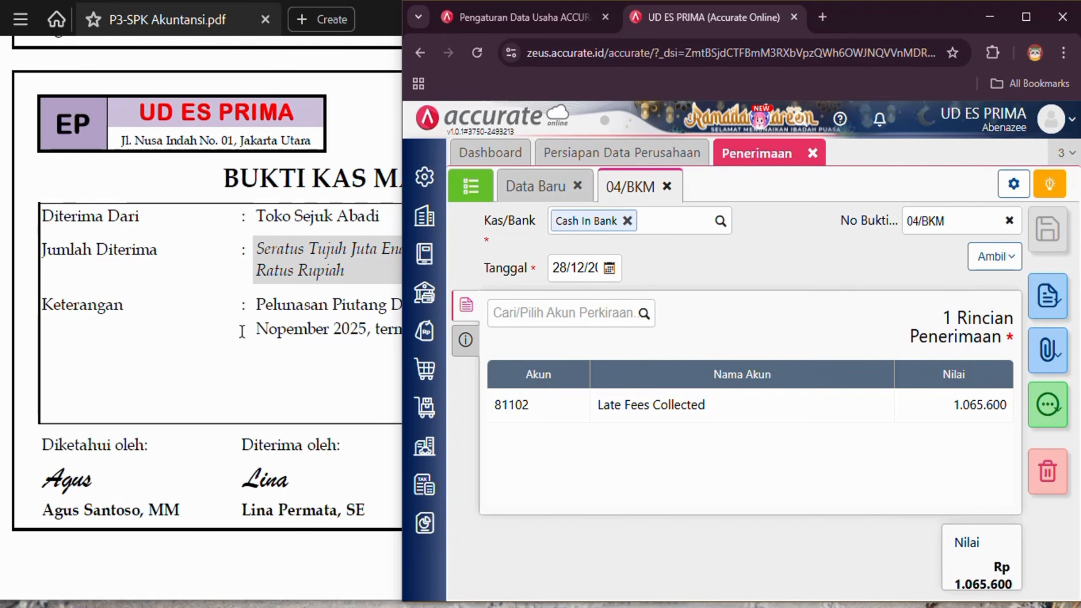
# Go to document 25 in the PDF and read the cash receipt 05/BKM from Toko Frostora.
pyautogui.click(244, 371)
pyautogui.scroll(-5, 244, 372)
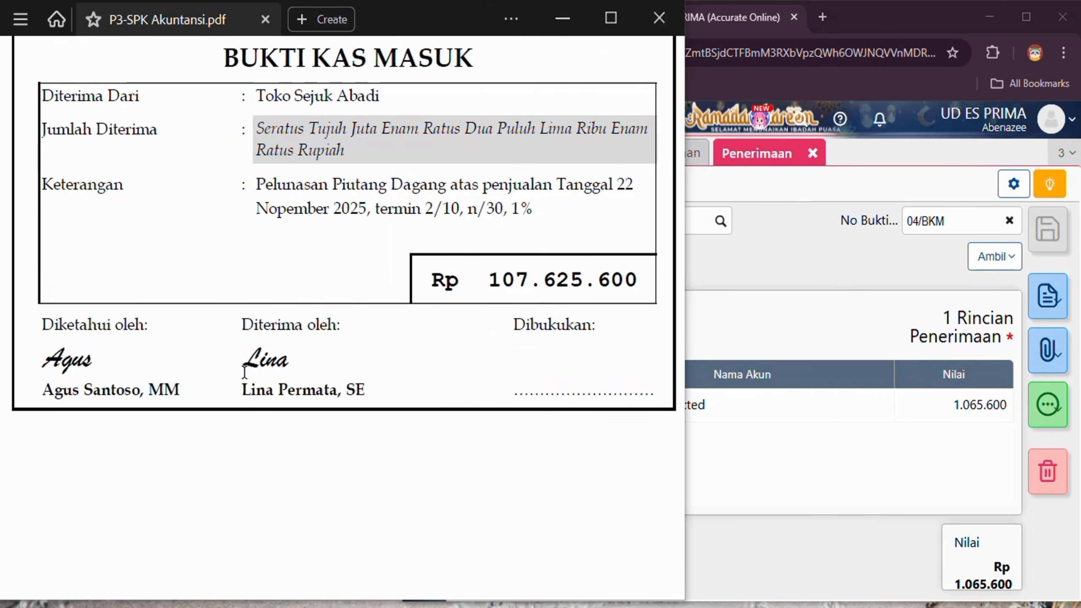
pyautogui.scroll(-10, 244, 371)
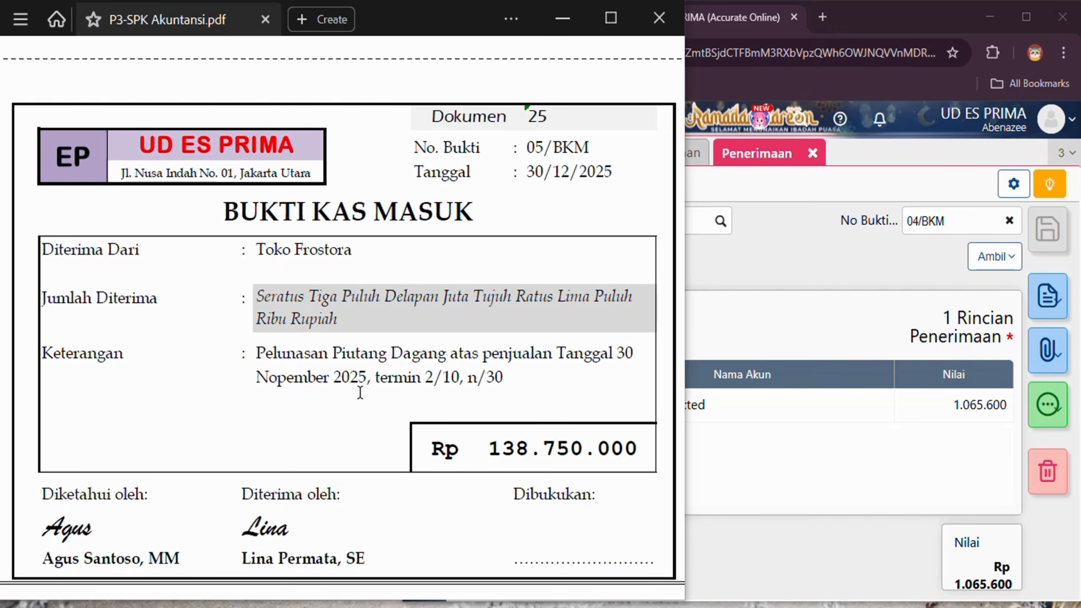
# Switch to Accurate Online, close Penerimaan, and start a new Penerimaan Penjualan with Toko Frostora as the paying customer.
pyautogui.click(808, 237)
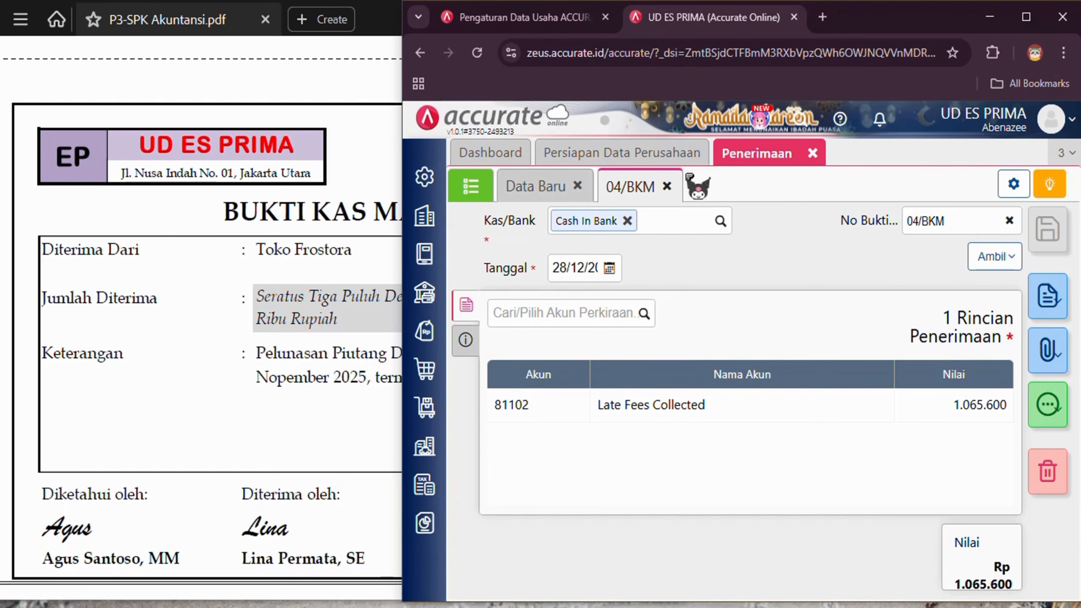
pyautogui.click(813, 154)
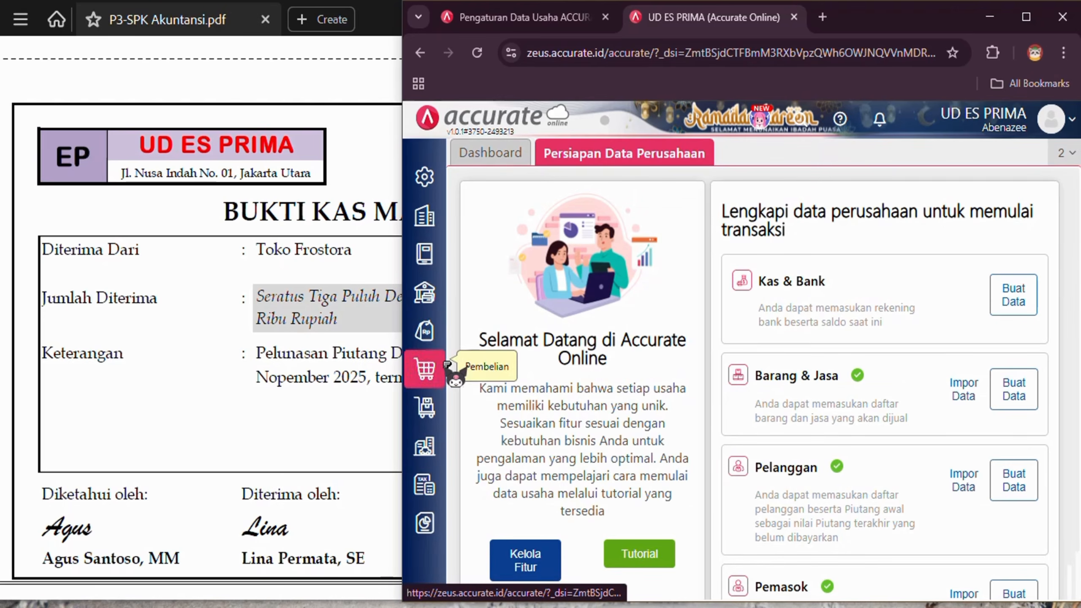
pyautogui.moveTo(425, 330)
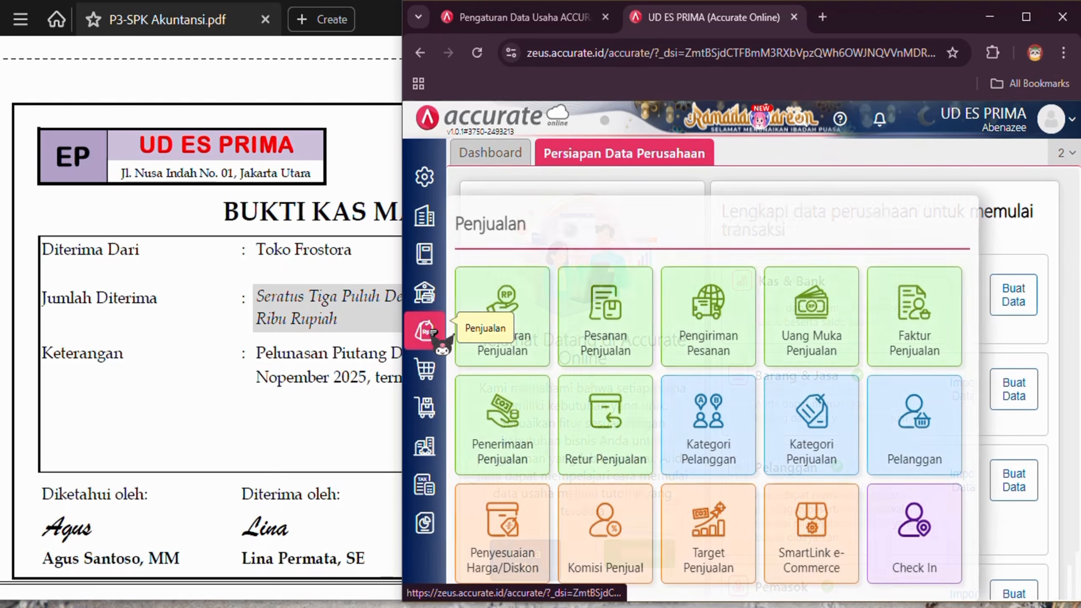
pyautogui.click(541, 416)
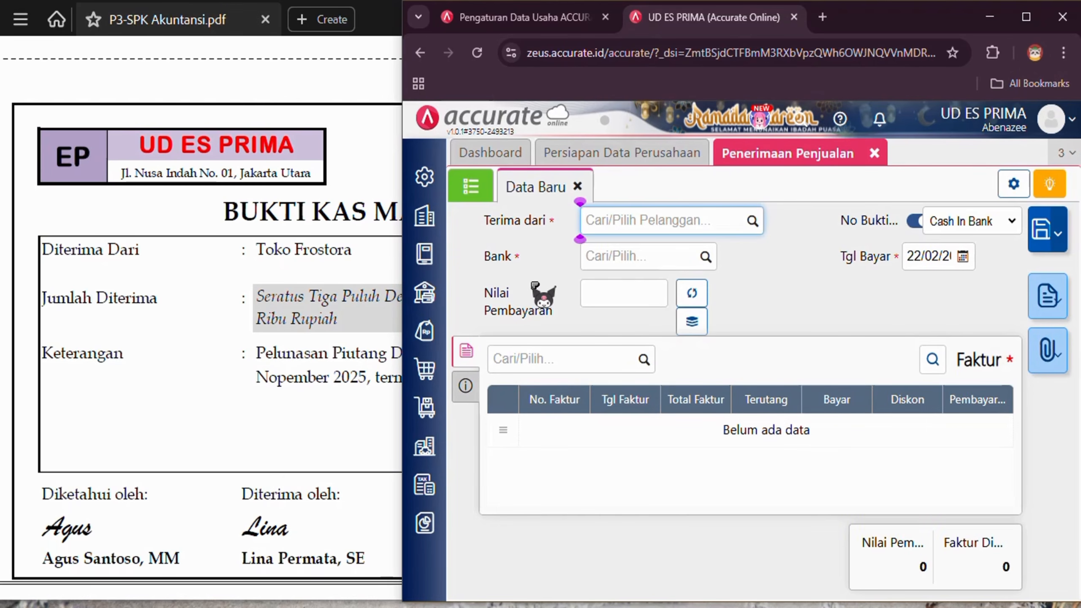
pyautogui.click(752, 221)
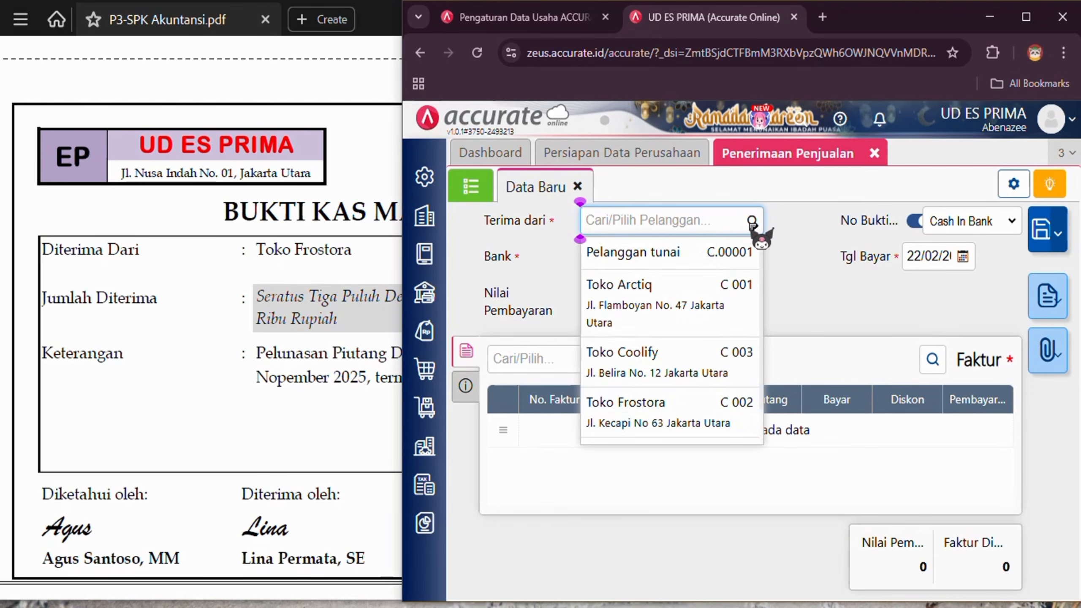
pyautogui.click(673, 420)
# Set the payment value (Nilai Pembayaran) to Rp 138.750.000 as stated in document 25.
pyautogui.click(629, 293)
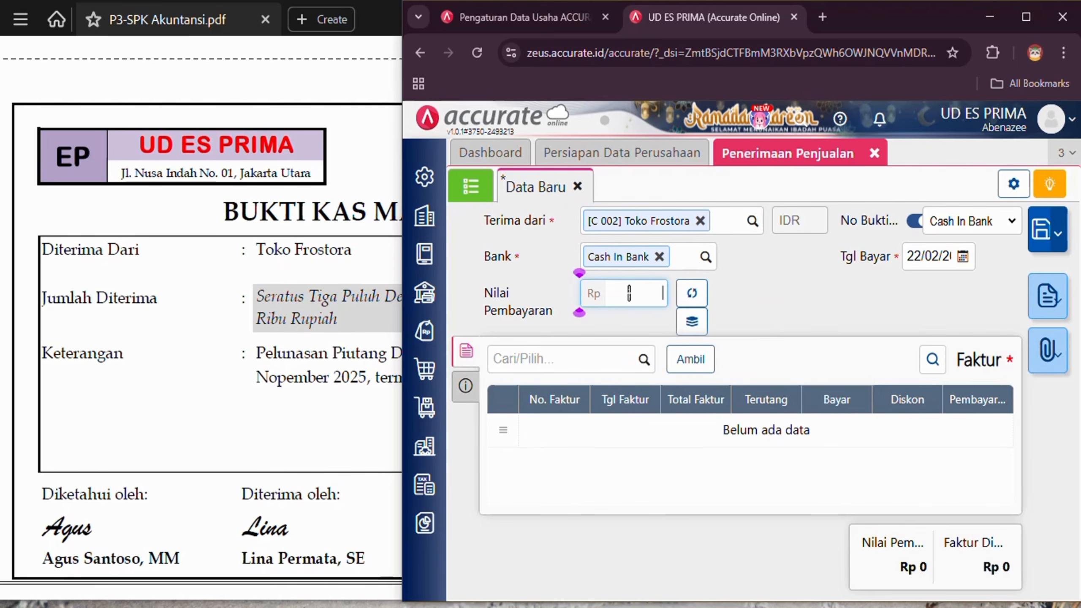
pyautogui.click(241, 430)
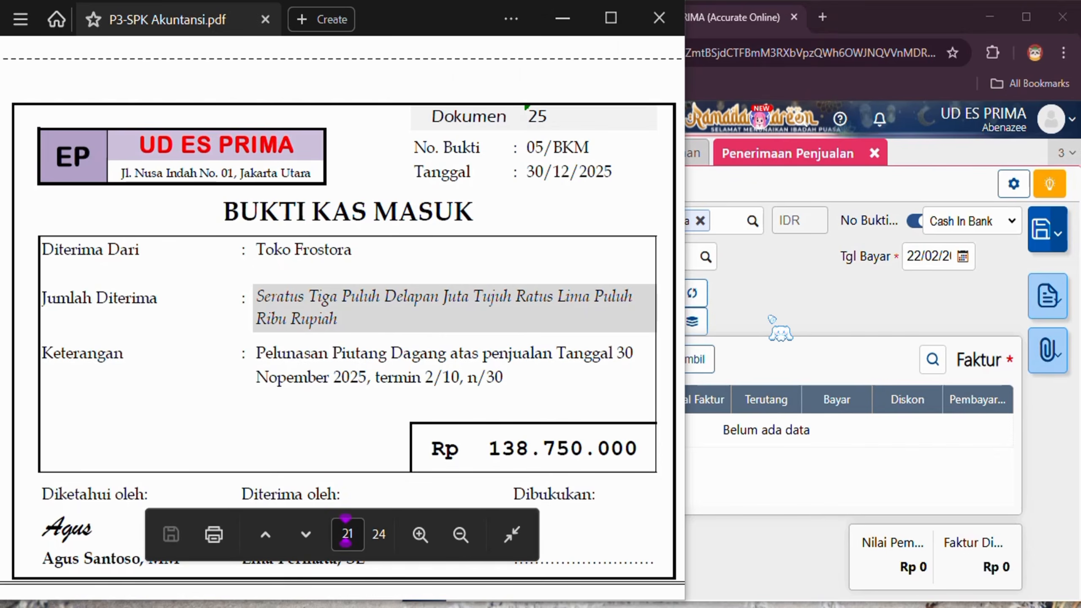
pyautogui.click(771, 320)
pyautogui.write('1')
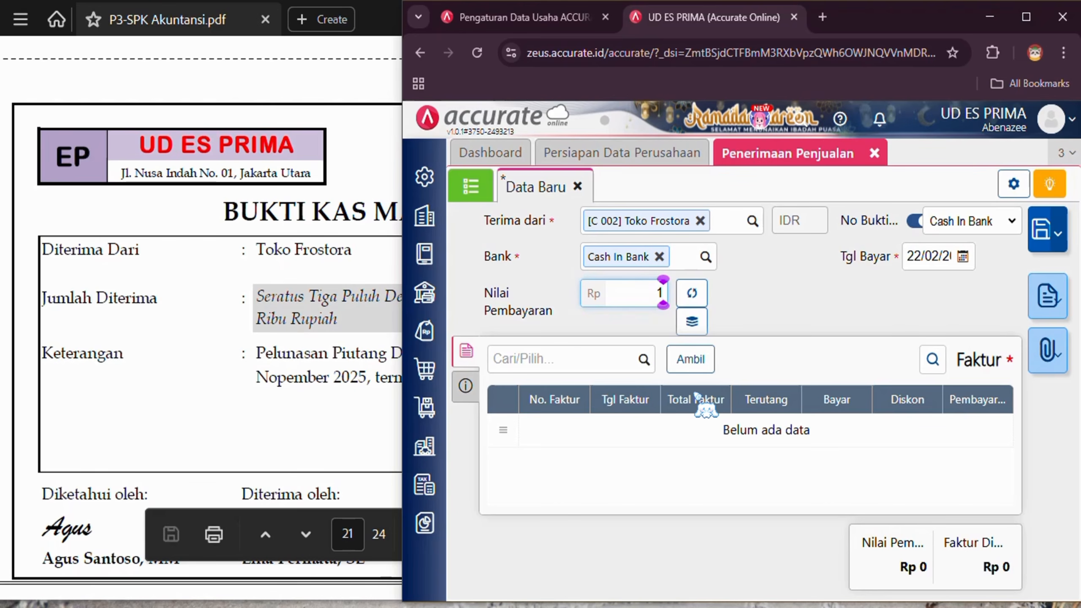
pyautogui.write('38750000')
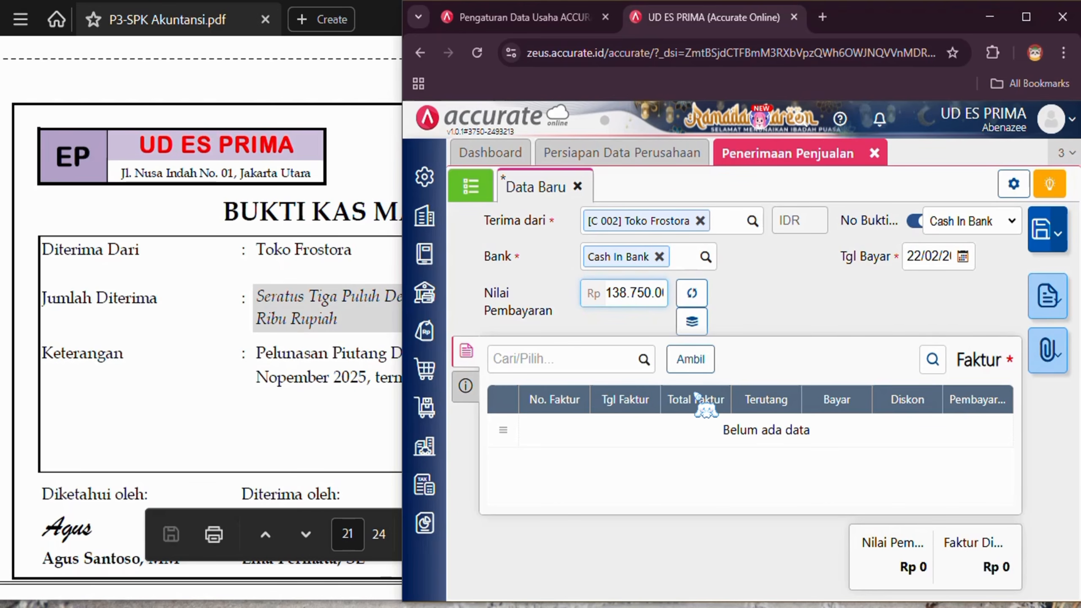
# Turn off automatic numbering and enter 05/BKM as the sales receipt's document number (No Bukti).
pyautogui.click(914, 221)
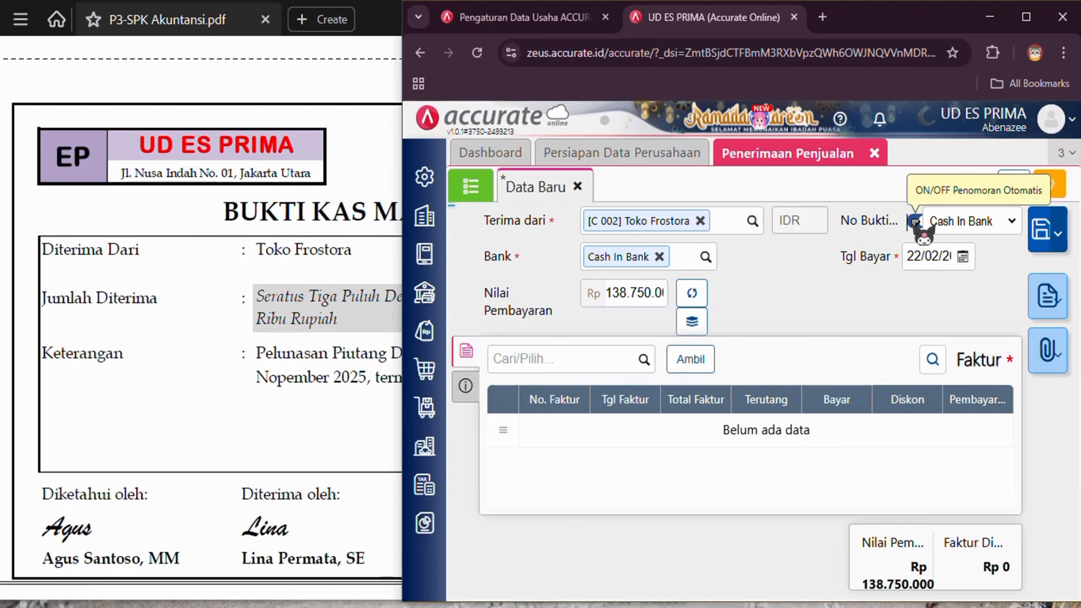
pyautogui.click(378, 168)
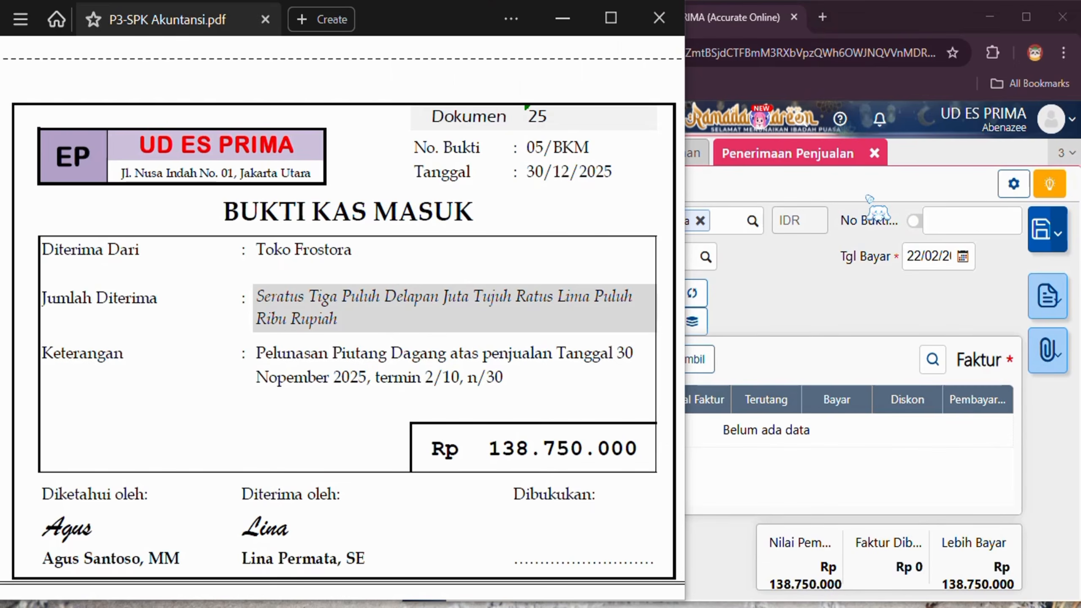
pyautogui.click(968, 223)
pyautogui.write('05')
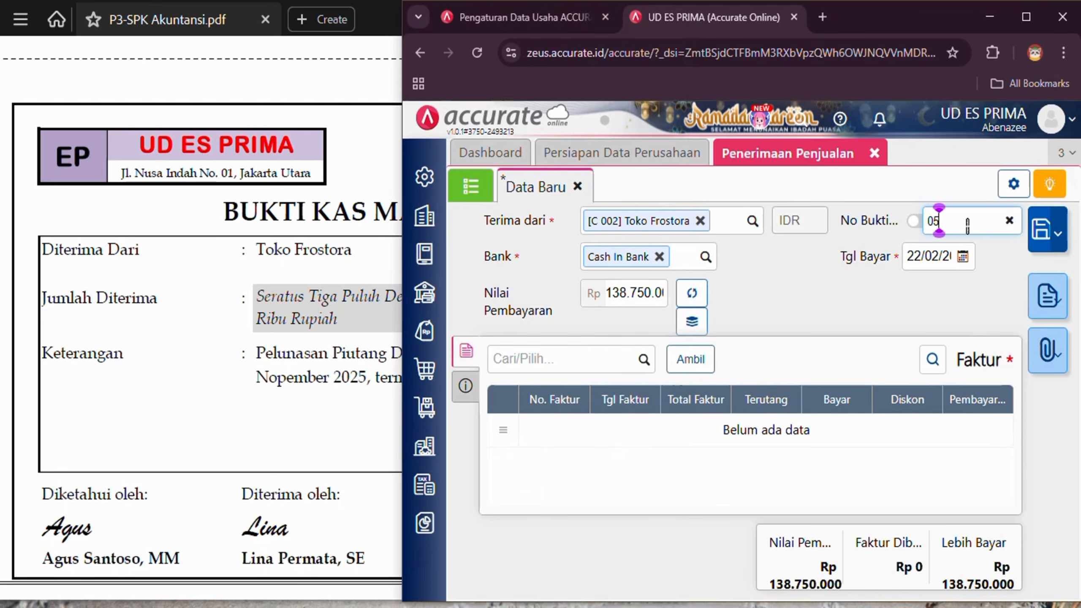
pyautogui.write('/BKM')
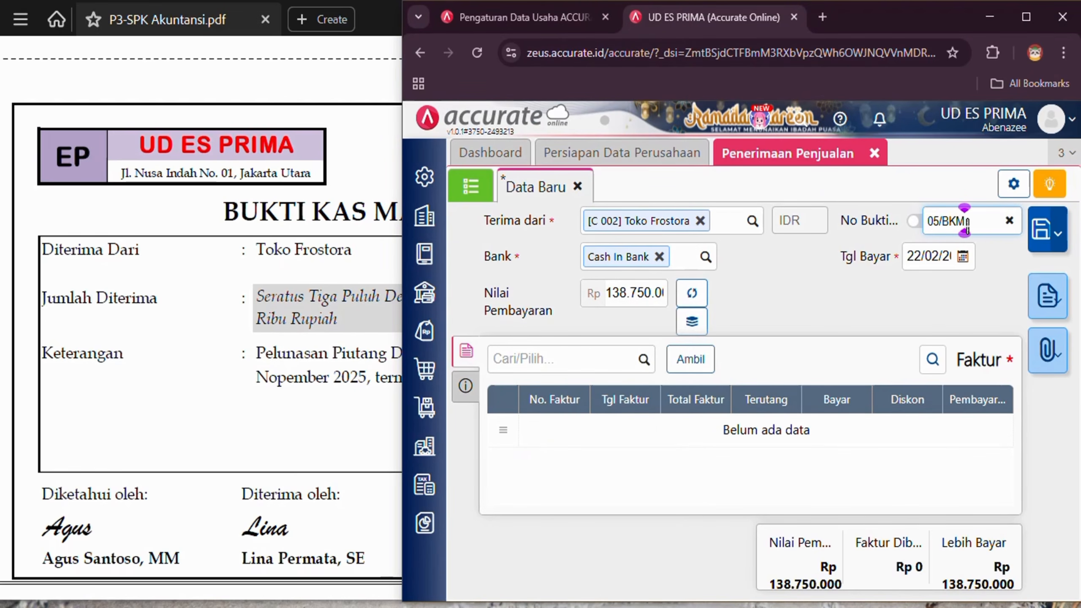
pyautogui.press('Tab')
# Check the date in document 25 and set the payment date (Tgl Bayar) to 30/12/2025.
pyautogui.click(380, 157)
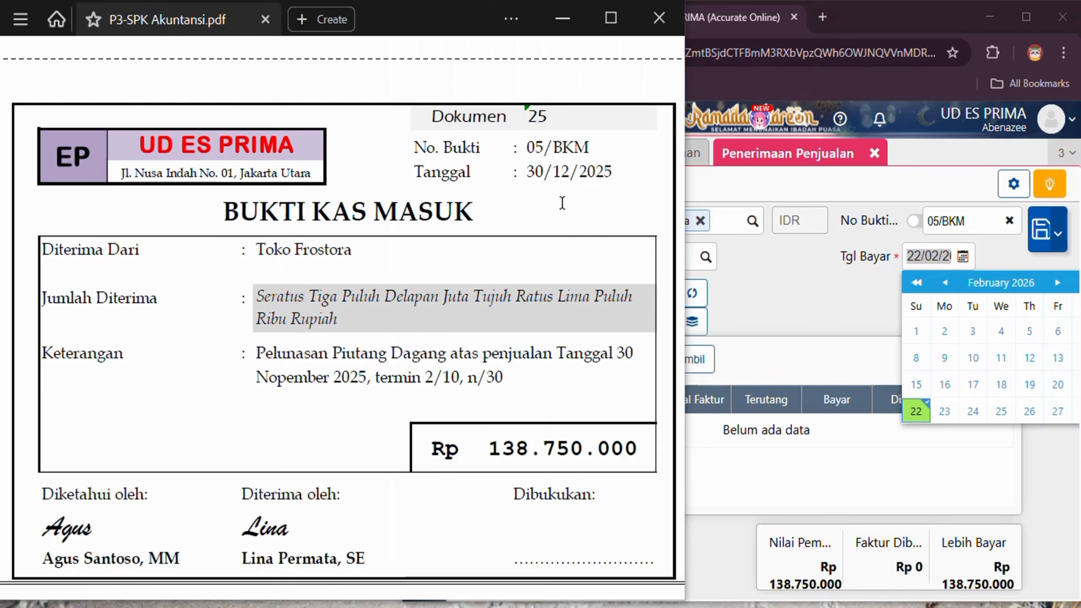
pyautogui.click(768, 285)
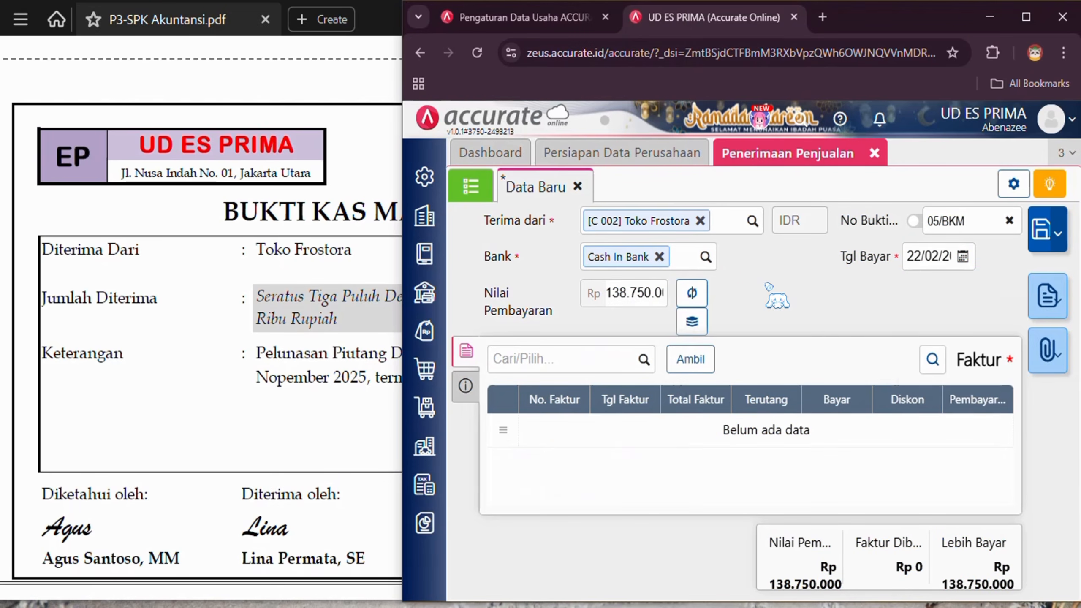
pyautogui.click(915, 256)
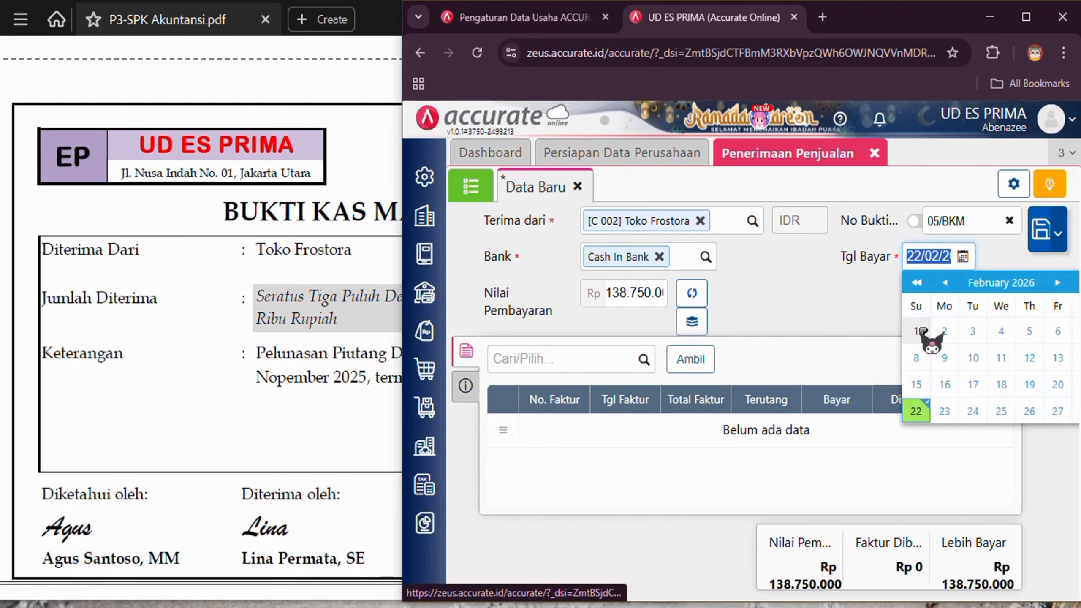
pyautogui.write('30/12/2025')
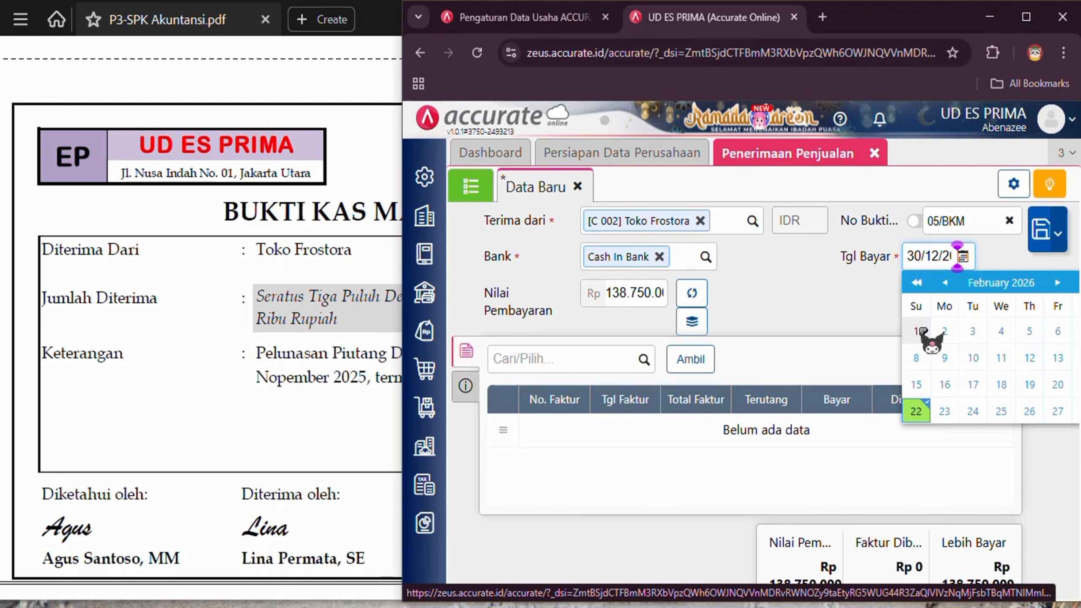
pyautogui.click(829, 298)
pyautogui.click(936, 252)
pyautogui.press('Right')
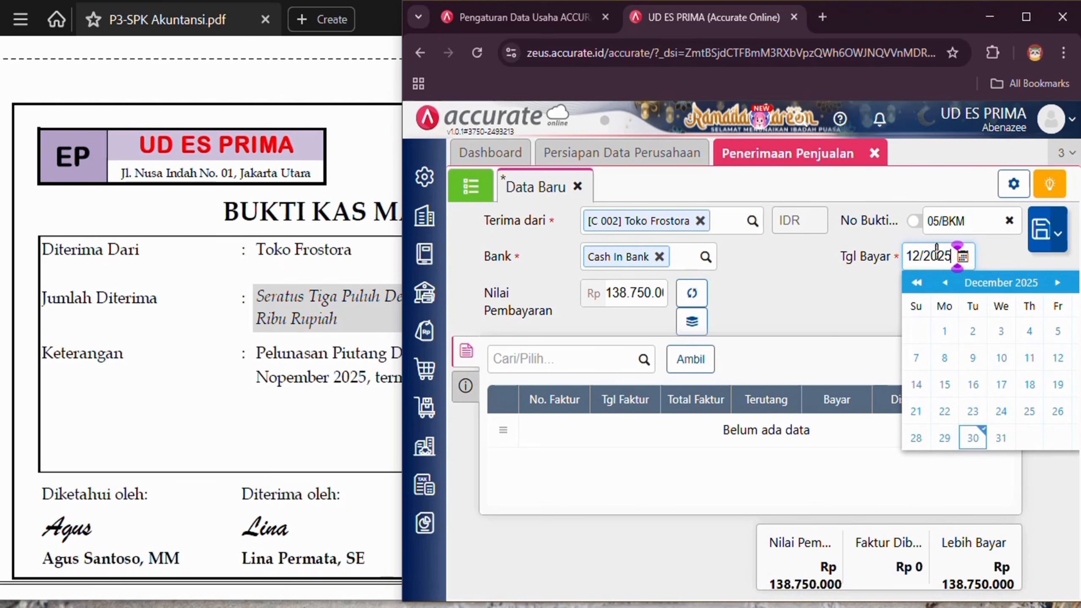
pyautogui.click(823, 289)
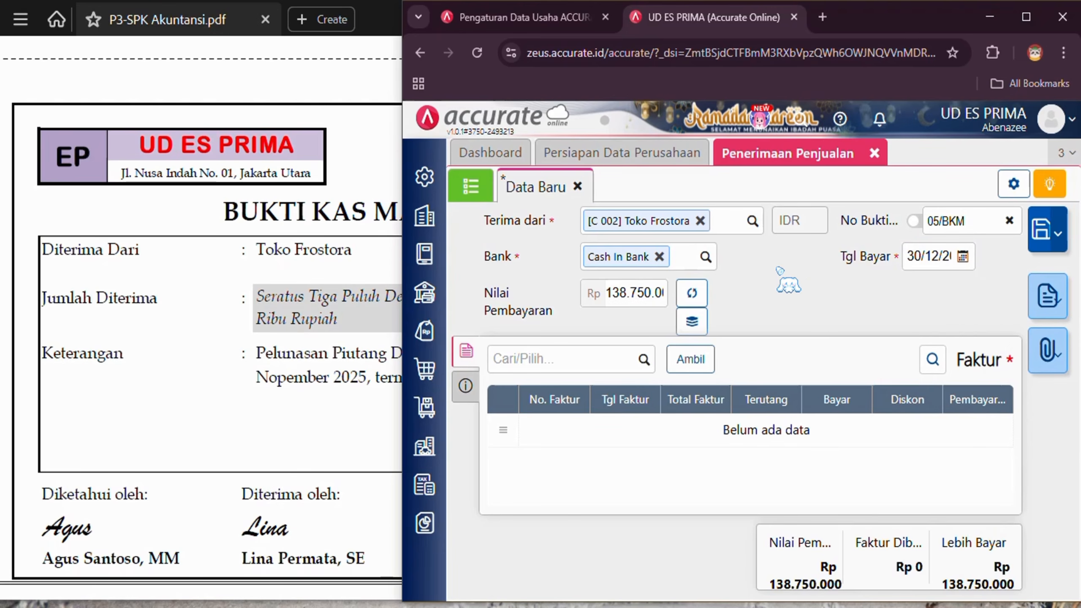
# Add invoice SI.2025.11.00002 dated 30/11/2025 to the receipt with Rp 138.750.000 paid, checking it against the PDF.
pyautogui.click(643, 360)
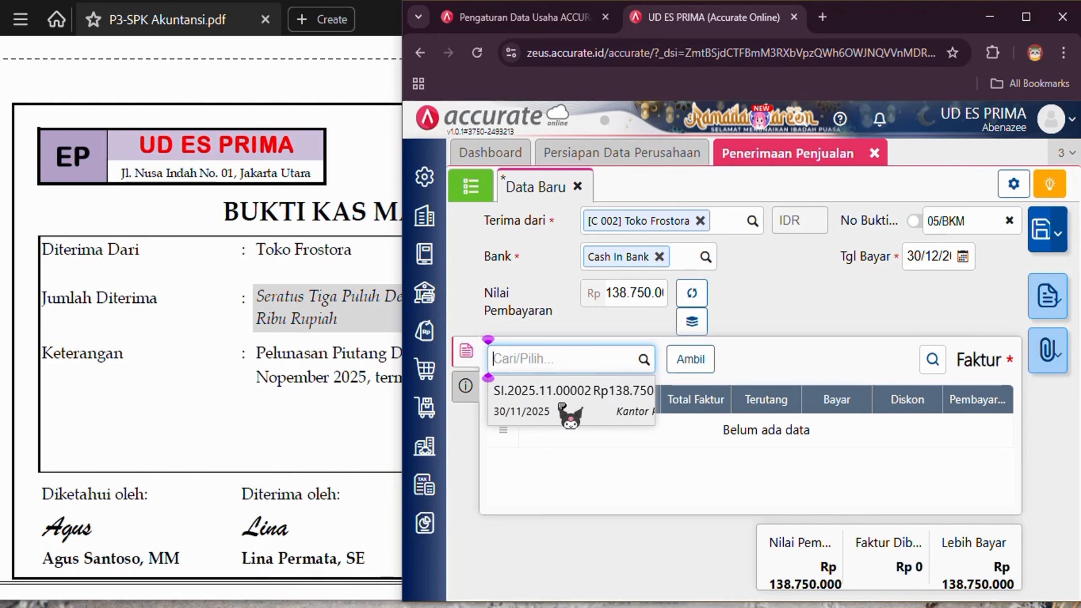
pyautogui.click(593, 413)
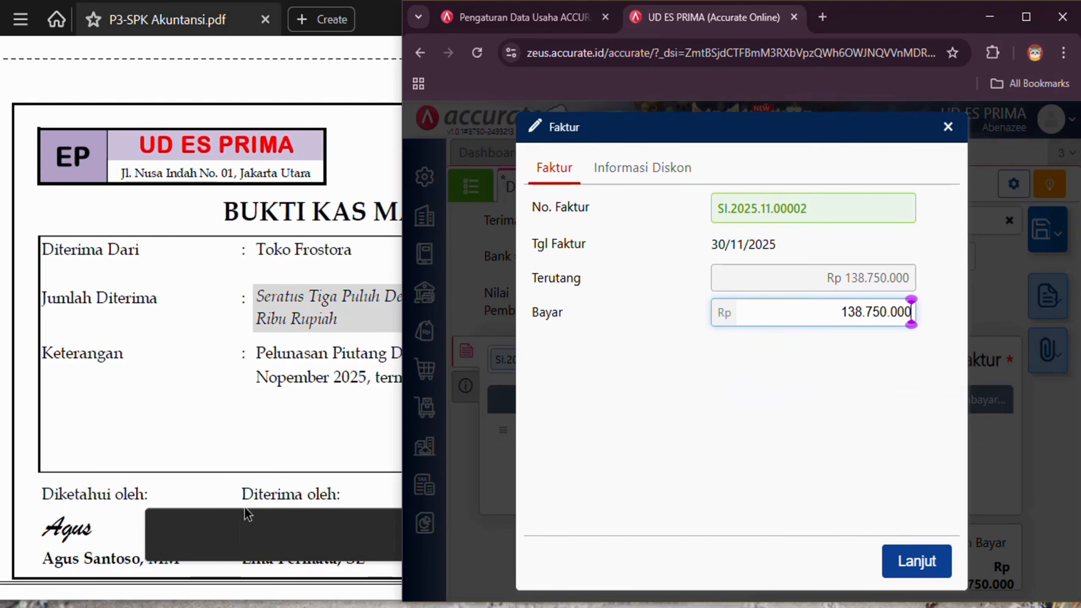
pyautogui.click(256, 440)
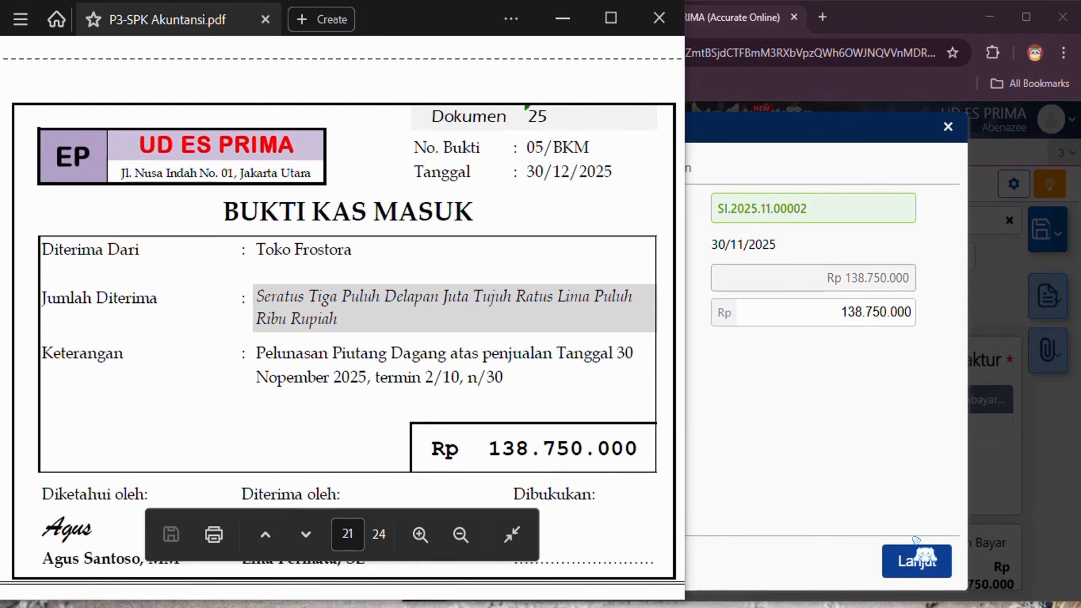
pyautogui.click(934, 569)
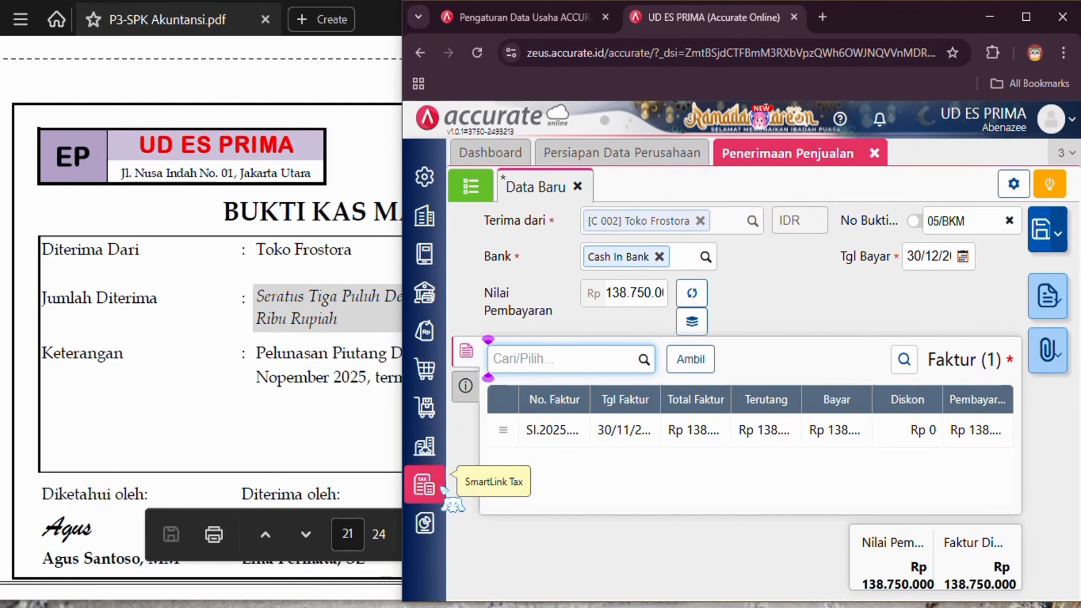
# Enter the note "Penerimaan pelunasan piutang dagang" in the receipt's additional information and save the receipt.
pyautogui.click(466, 386)
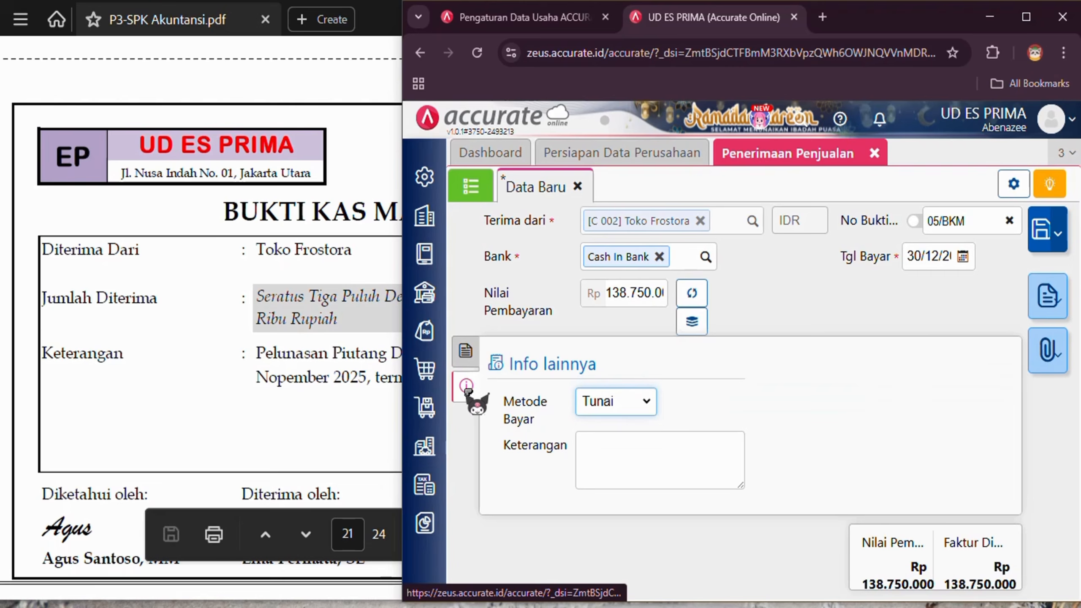
pyautogui.click(703, 466)
pyautogui.write('Pelunasan ')
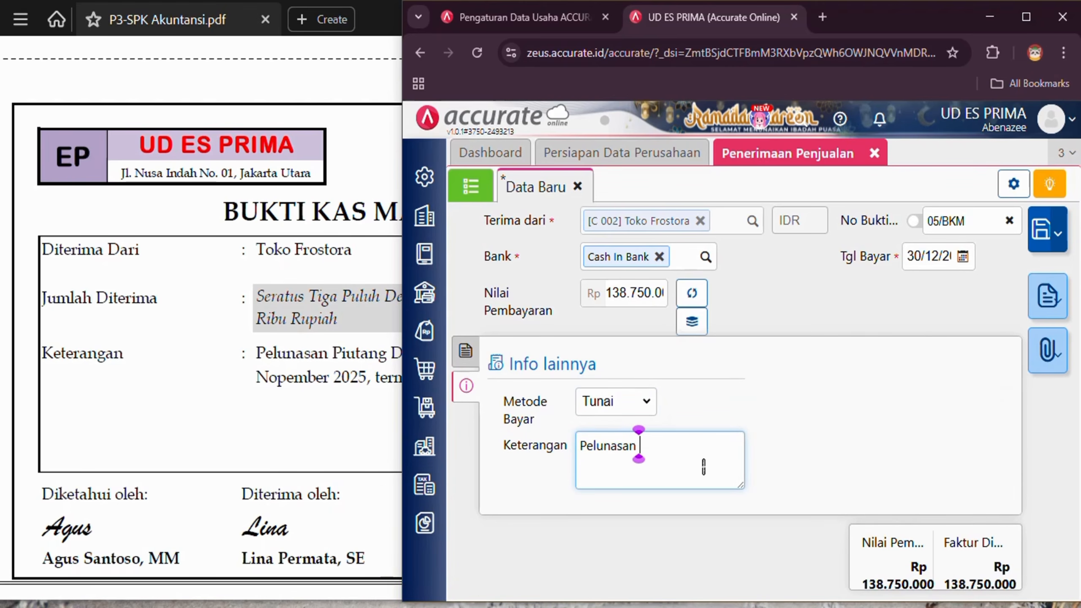
pyautogui.write('P')
pyautogui.press('BackSpace')
pyautogui.press('BackSpace')
pyautogui.press('BackSpace')
pyautogui.press('BackSpace')
pyautogui.press('BackSpace')
pyautogui.press('BackSpace')
pyautogui.press('BackSpace')
pyautogui.press('BackSpace')
pyautogui.press('BackSpace')
pyautogui.write('n')
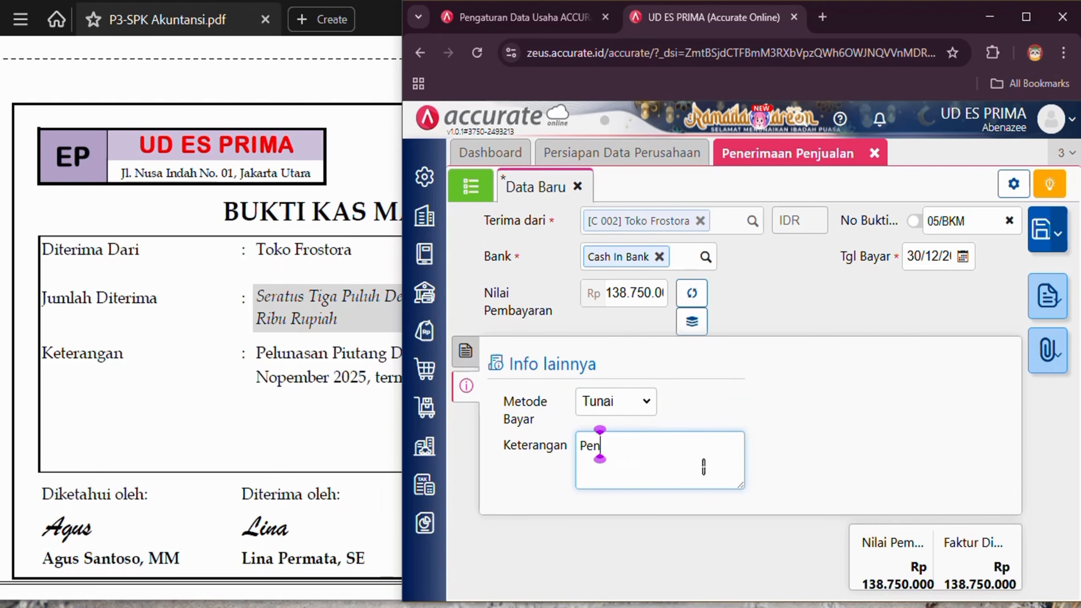
pyautogui.write('erimaan pe')
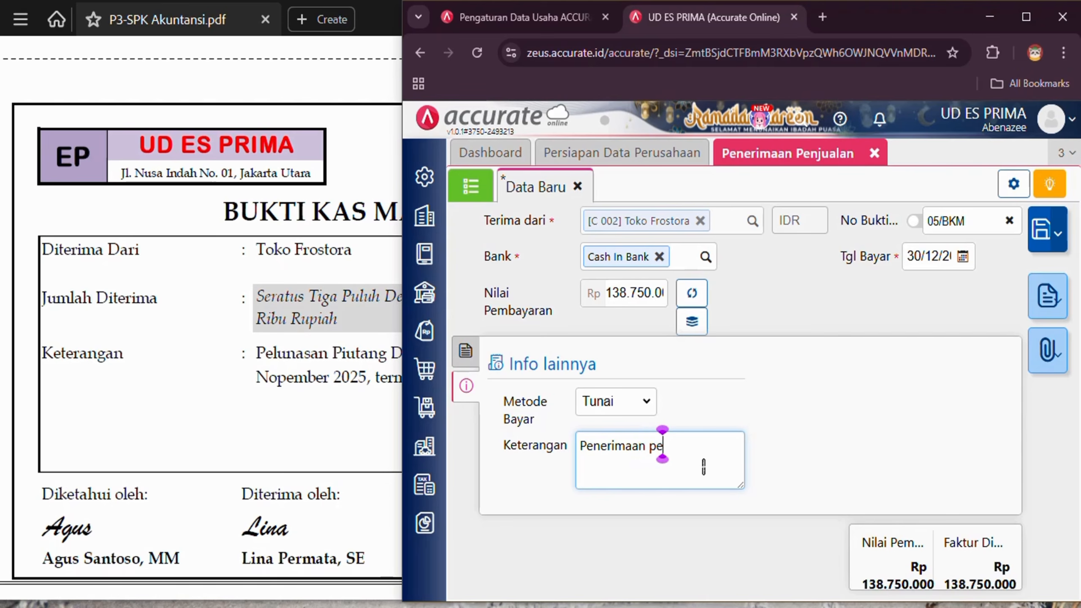
pyautogui.write('lunasan piu')
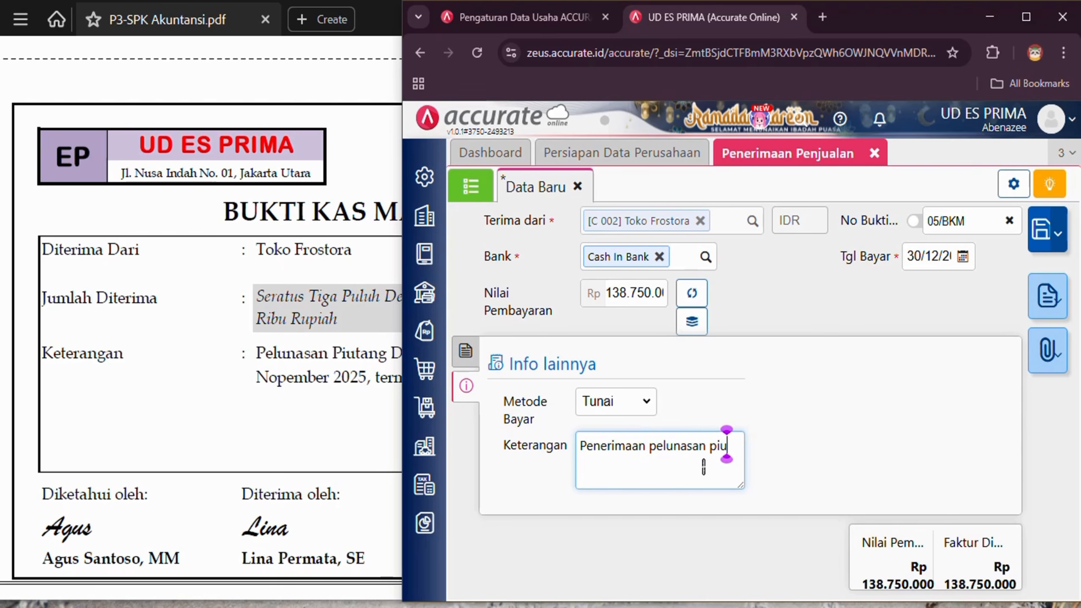
pyautogui.write('tang dagang')
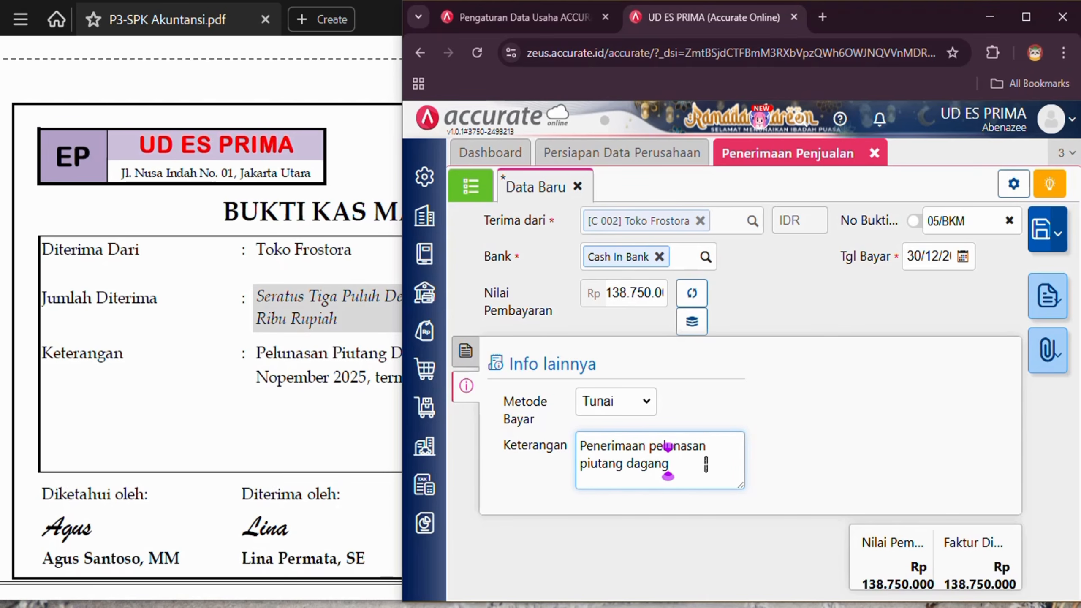
pyautogui.click(1038, 233)
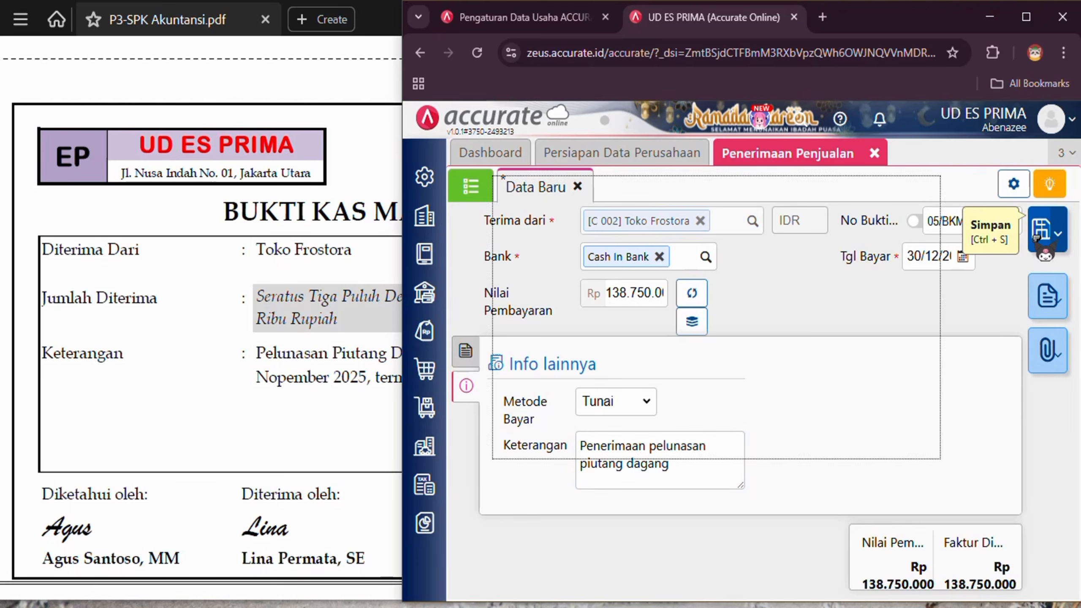
# Open the saved receipt 05/BKM from the Penerimaan Penjualan list and review its journal details against document 25.
pyautogui.click(487, 195)
pyautogui.click(706, 334)
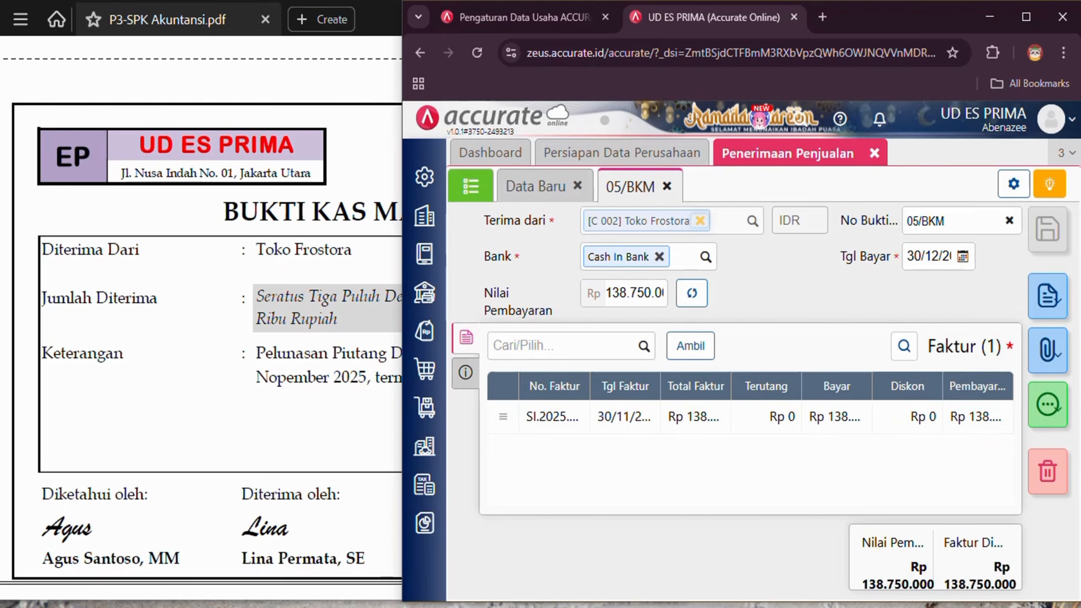
pyautogui.click(1047, 405)
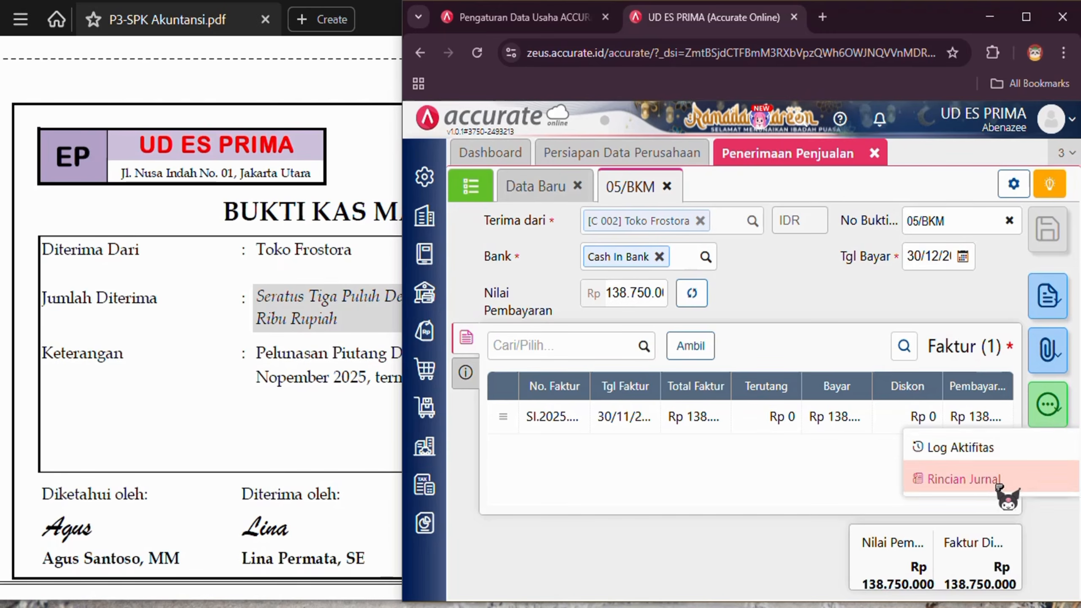
pyautogui.click(998, 485)
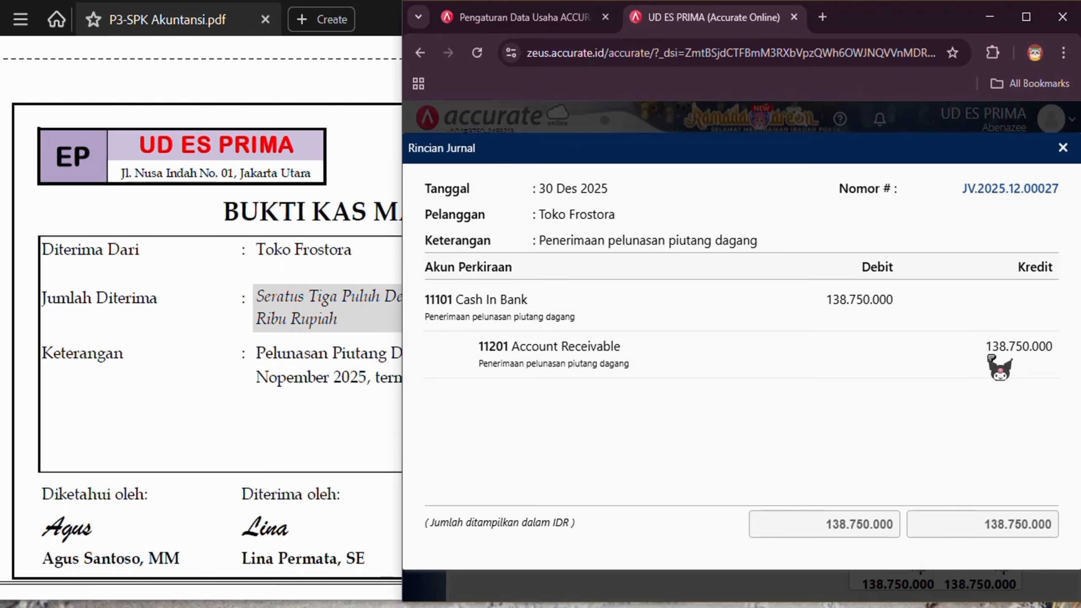
pyautogui.click(1063, 147)
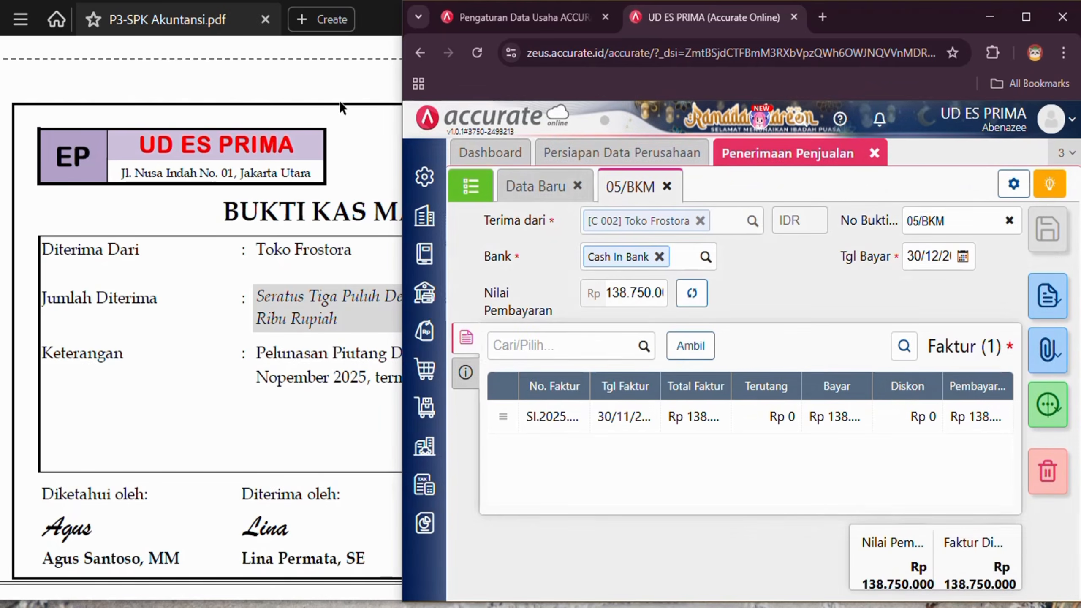
pyautogui.click(373, 156)
pyautogui.click(796, 298)
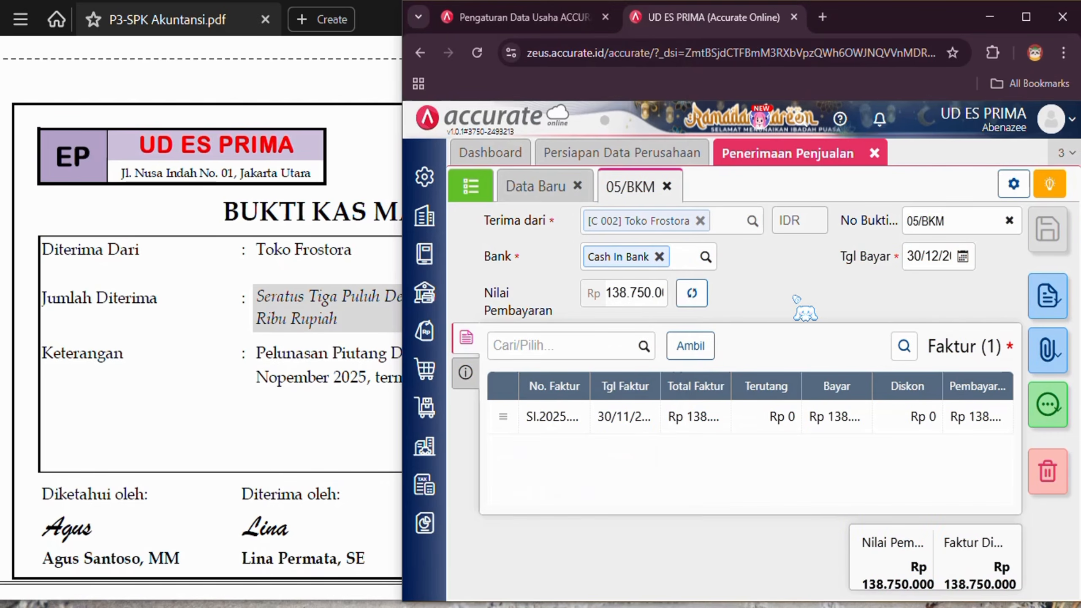
# Read document 26, the memorial voucher 01/BM, in P3-SPK Akuntansi.pdf for its date and bank statement items, and return to Accurate Online.
pyautogui.click(357, 126)
pyautogui.scroll(-10, 414, 175)
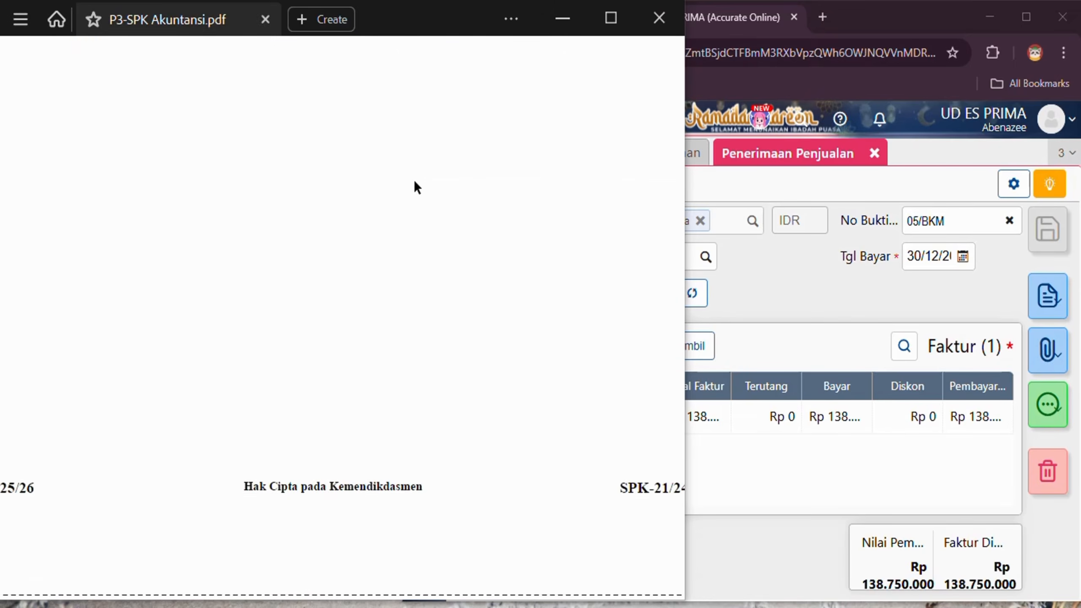
pyautogui.scroll(-8, 416, 187)
pyautogui.scroll(-2, 416, 183)
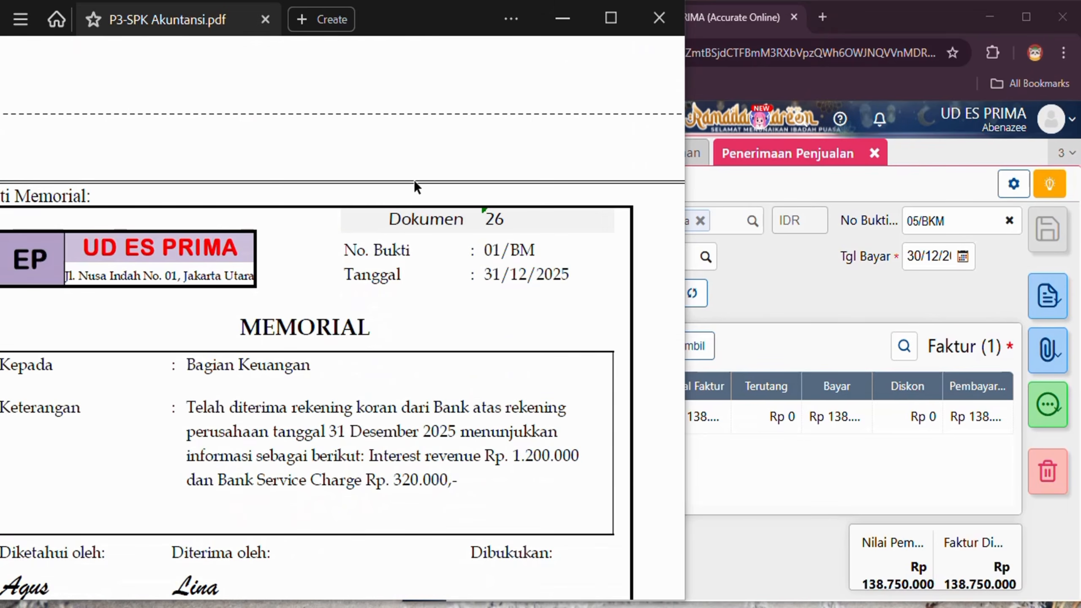
pyautogui.scroll(20, 414, 180)
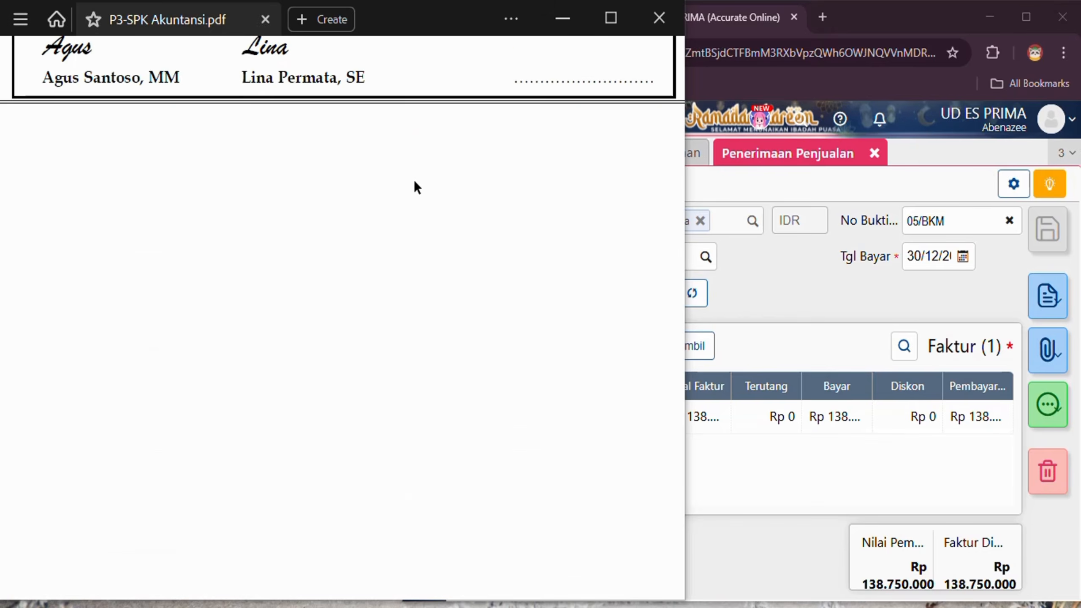
pyautogui.scroll(4, 414, 180)
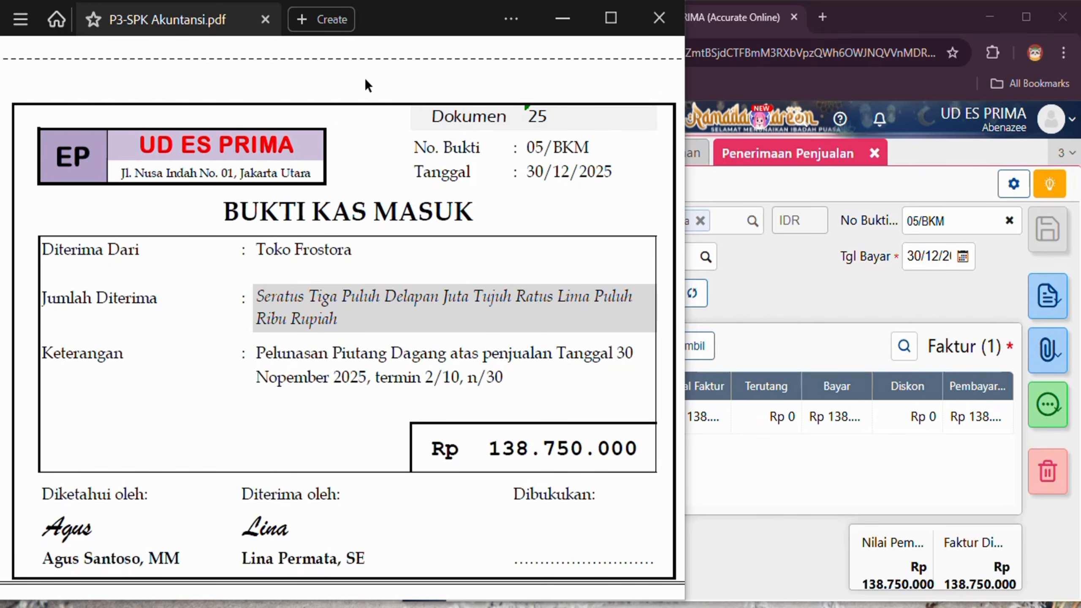
pyautogui.scroll(-10, 366, 247)
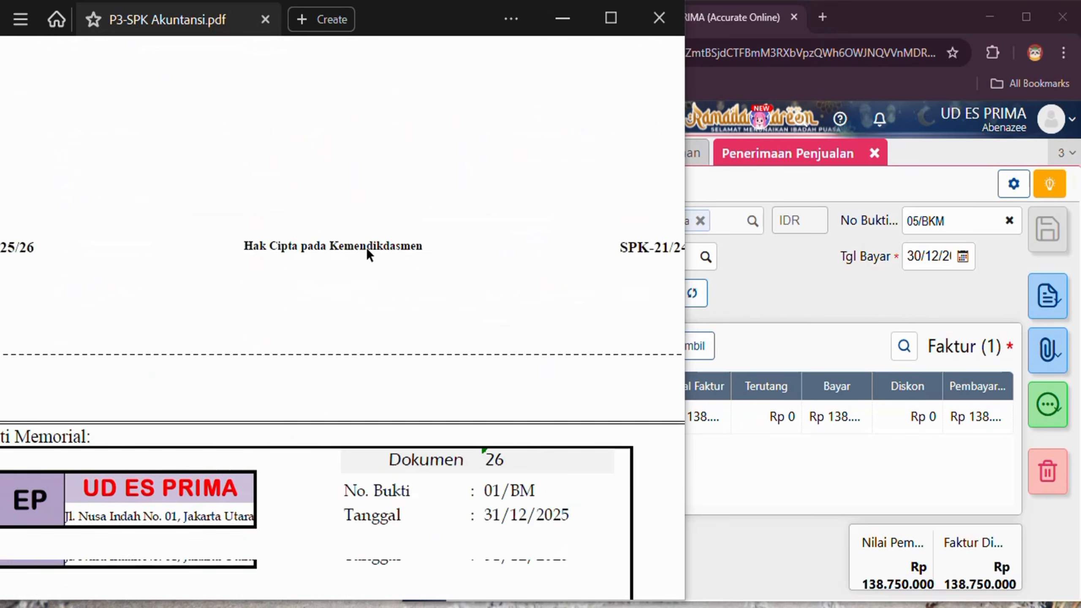
pyautogui.scroll(-6, 366, 246)
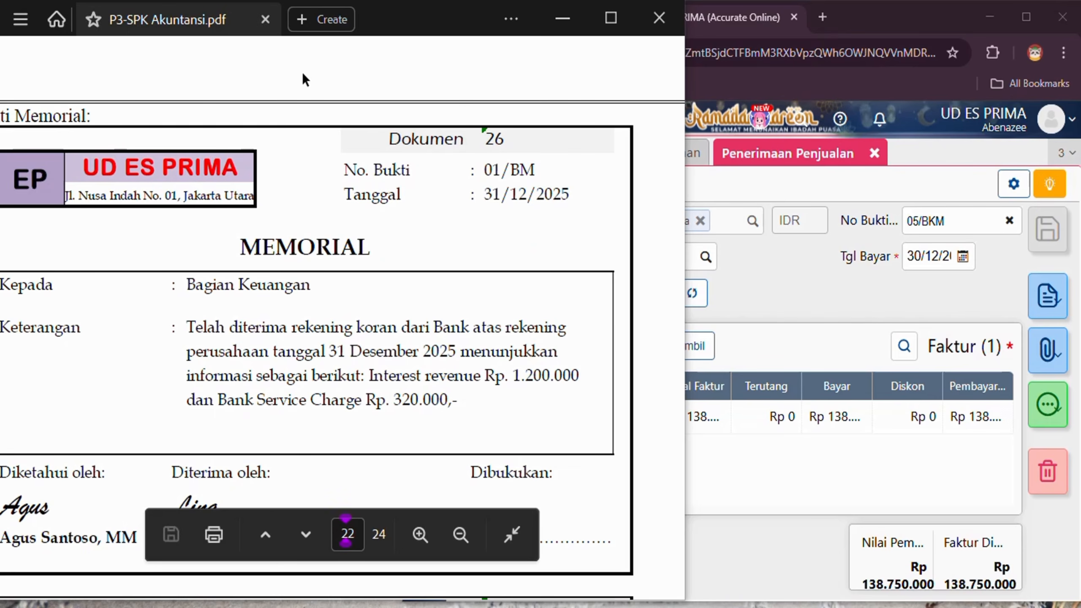
pyautogui.hscroll(-2, 306, 79)
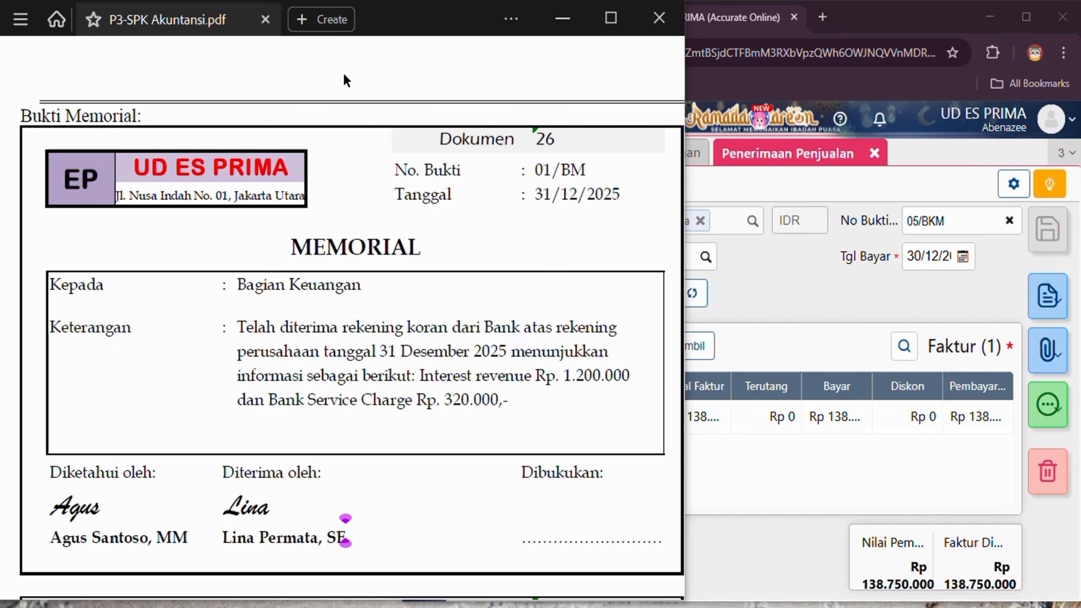
pyautogui.click(798, 294)
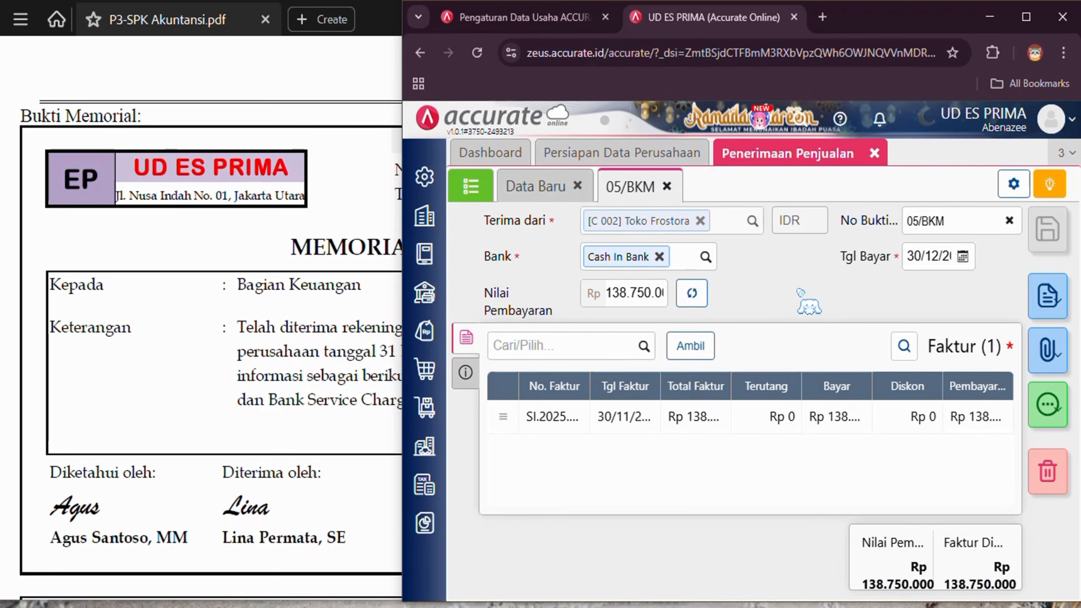